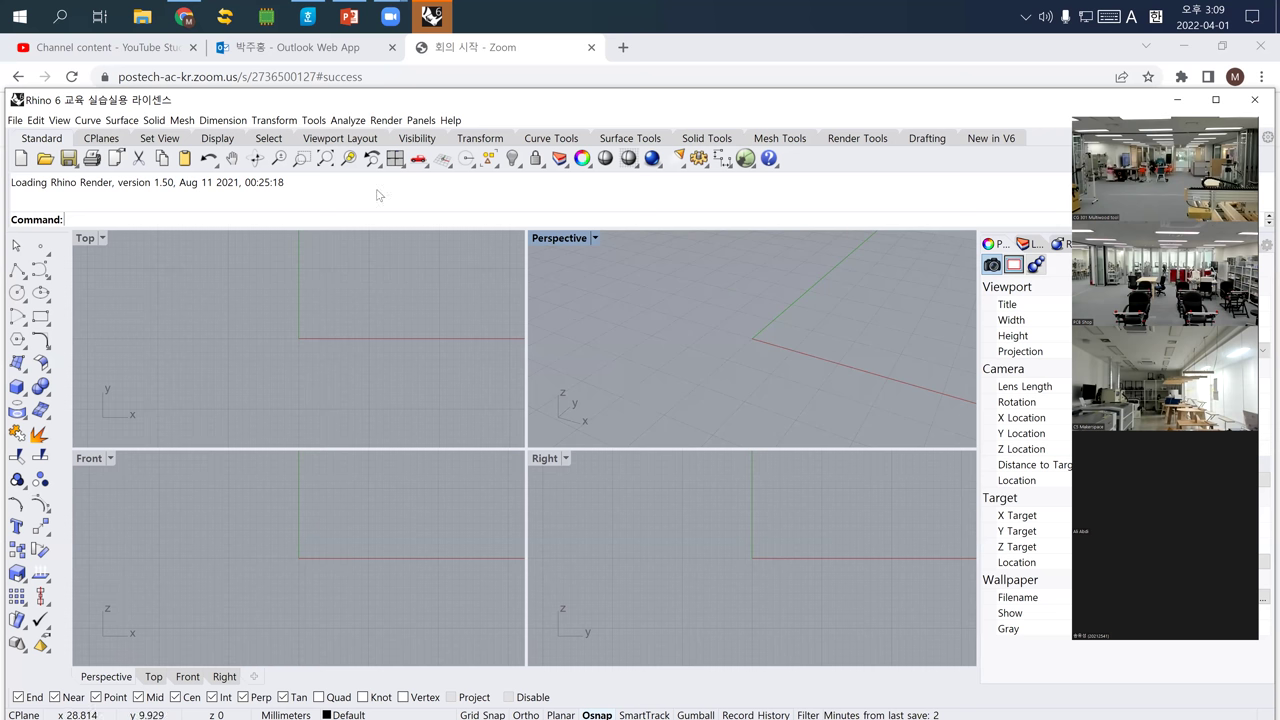
Switch to the Chrome browser and search Google for "2d cnc".
{"action": "left_click", "coordinate": [338, 80]}
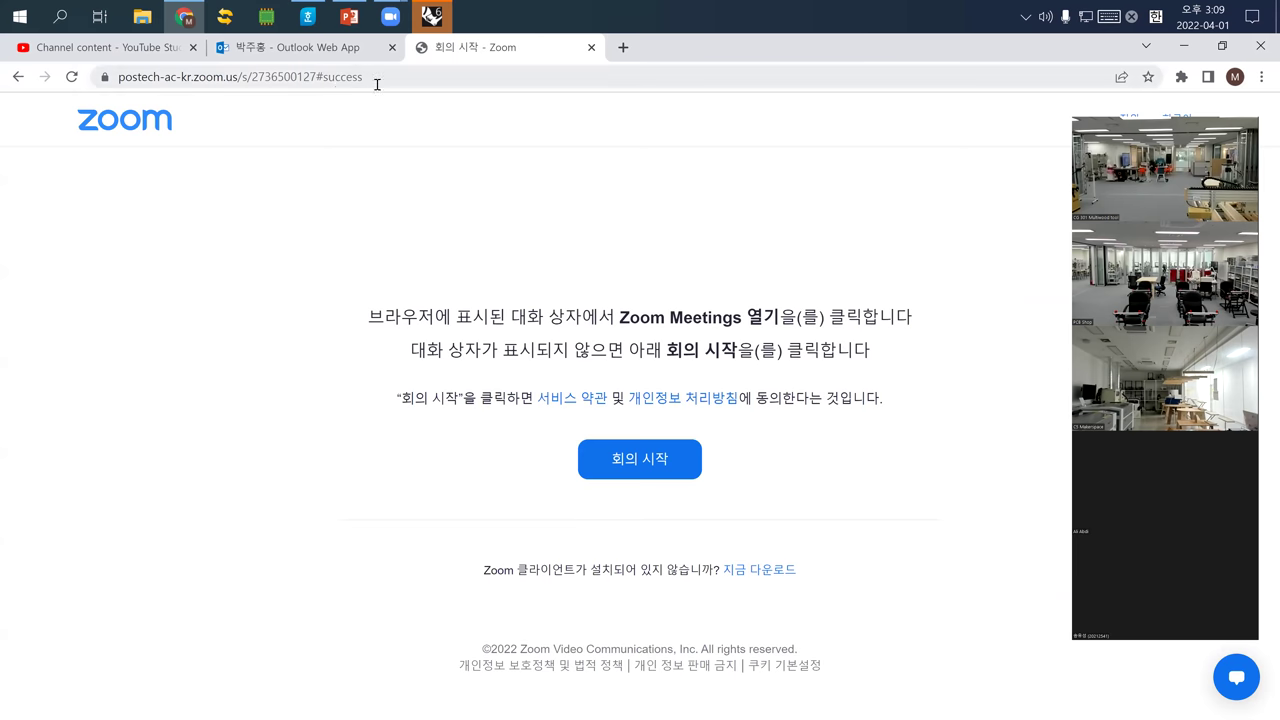
{"action": "left_click", "coordinate": [377, 83]}
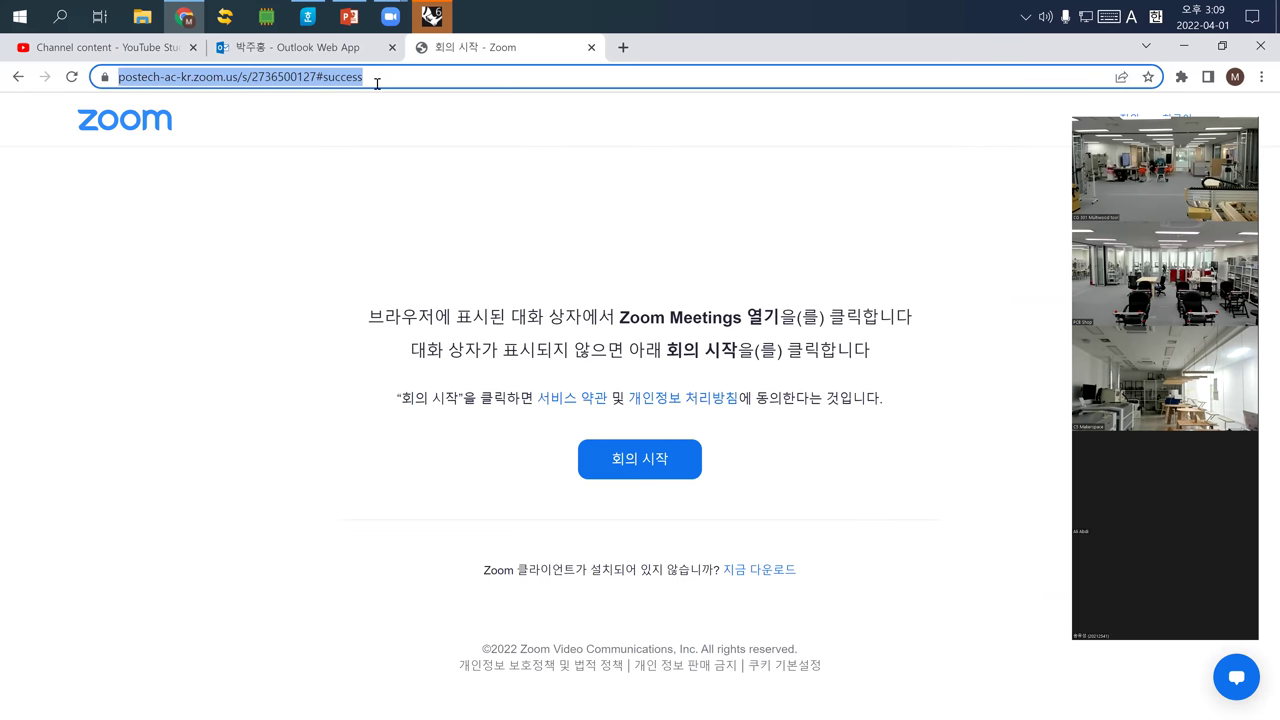
{"action": "type", "text": "2d cnc"}
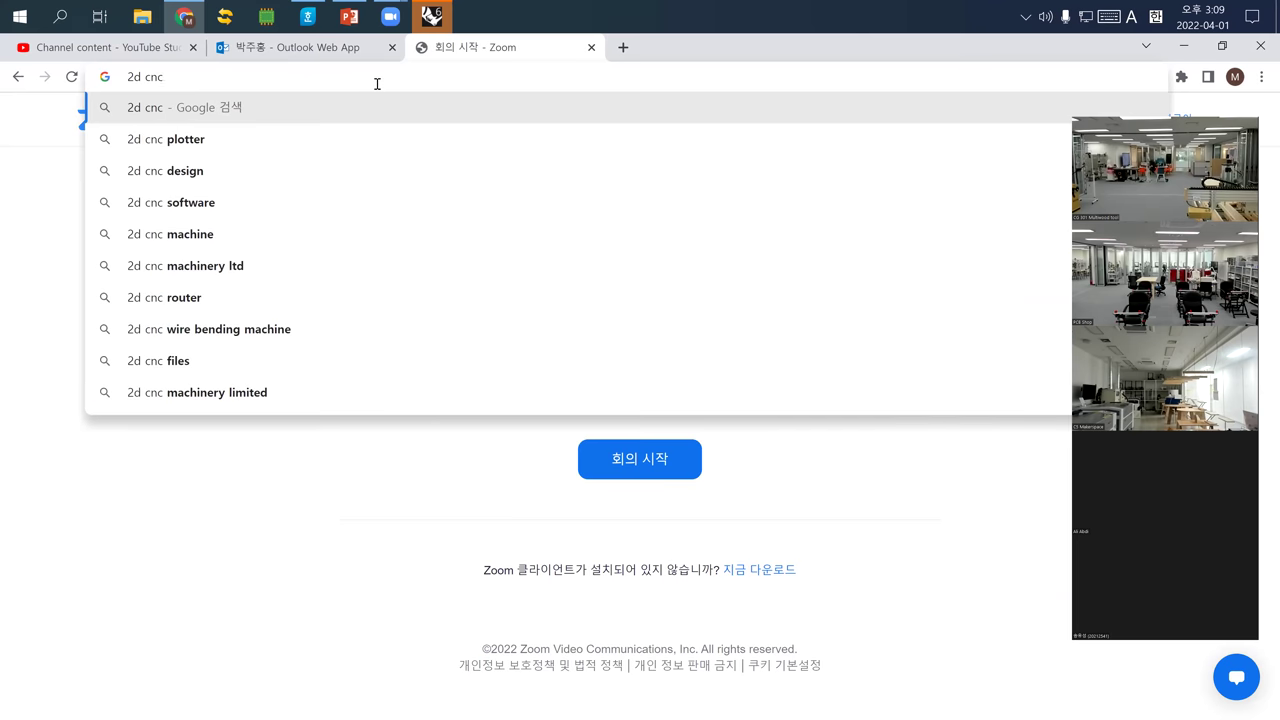
{"action": "key", "text": "Return"}
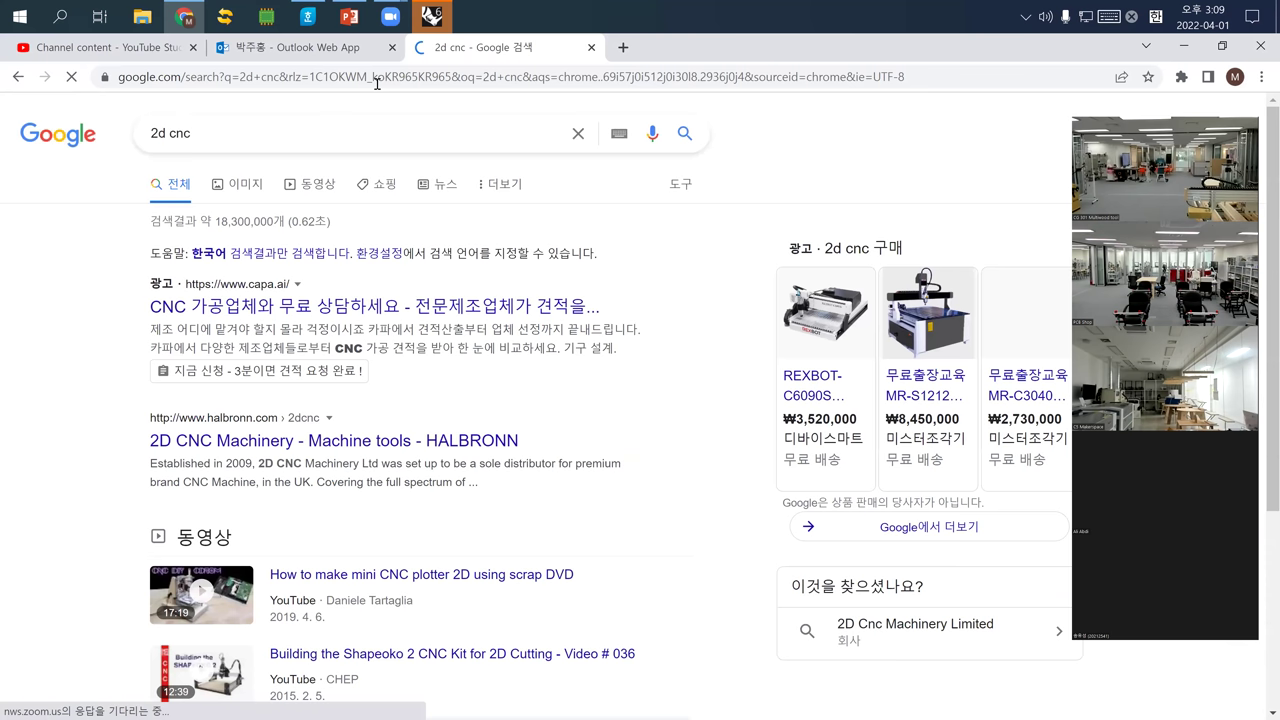
Refine the Google search to "2d cnc furniture".
{"action": "left_click", "coordinate": [255, 142]}
{"action": "type", "text": "f"}
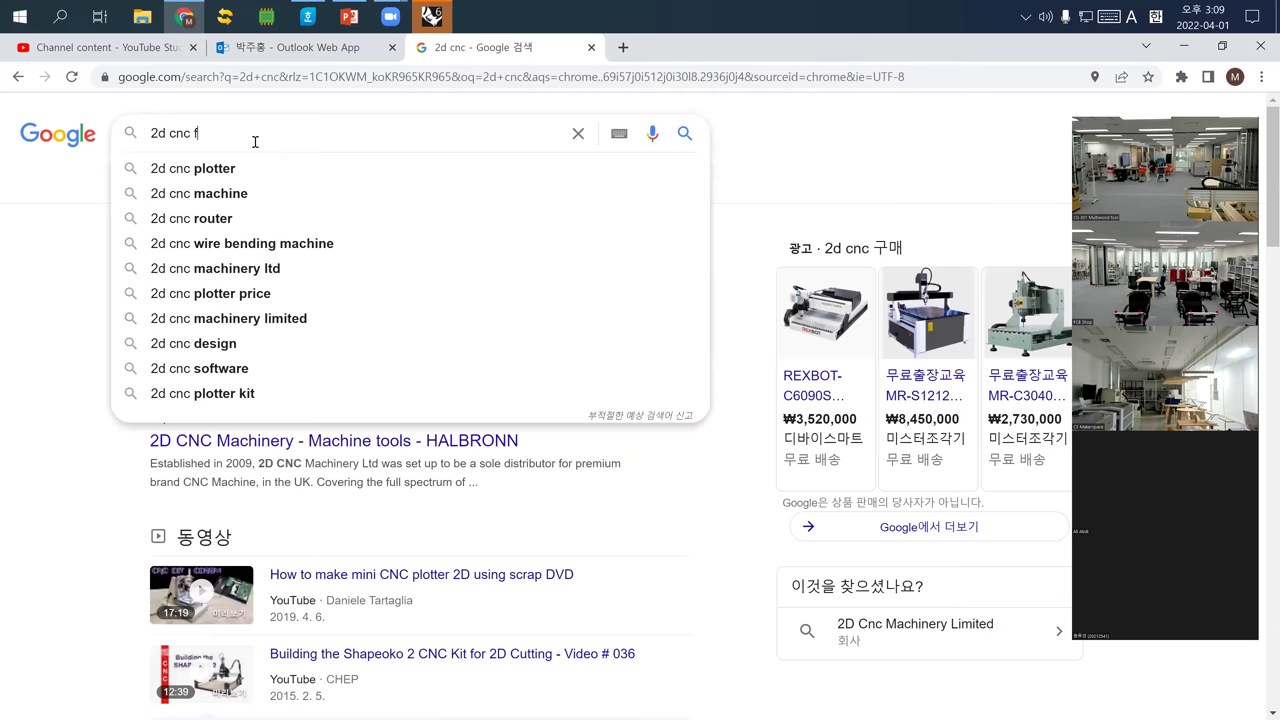
{"action": "type", "text": "urniture"}
{"action": "key", "text": "Return"}
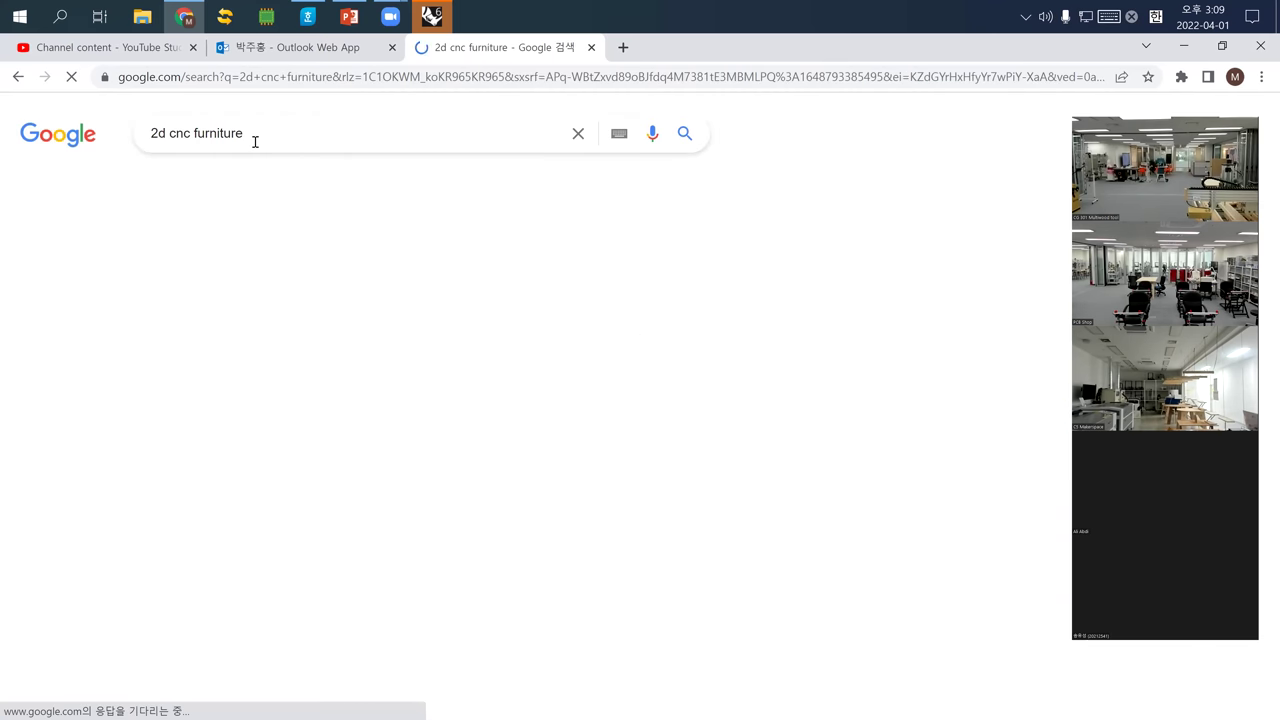
Open the AtFAB stool image result, browse its related images and enlarge the "160 Designs with Plywood (CNC)" picture.
{"action": "left_click", "coordinate": [277, 388]}
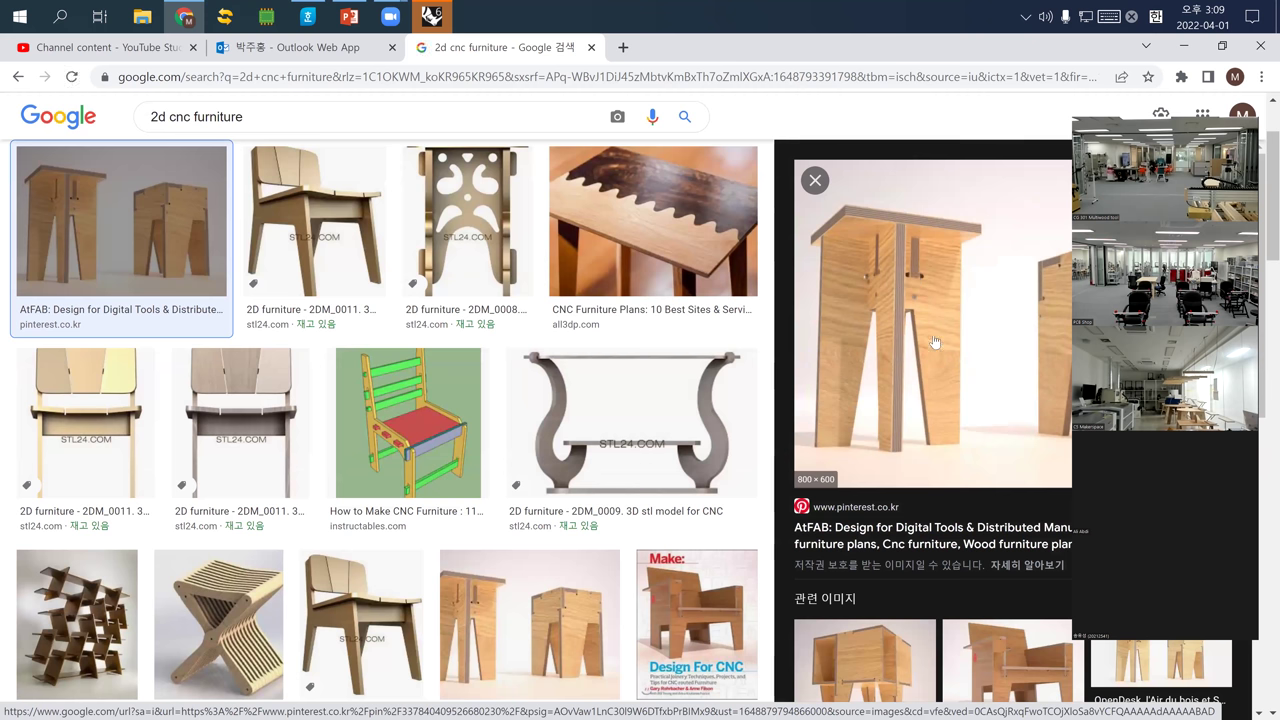
{"action": "scroll", "coordinate": [927, 350], "scroll_direction": "down", "scroll_amount": 3}
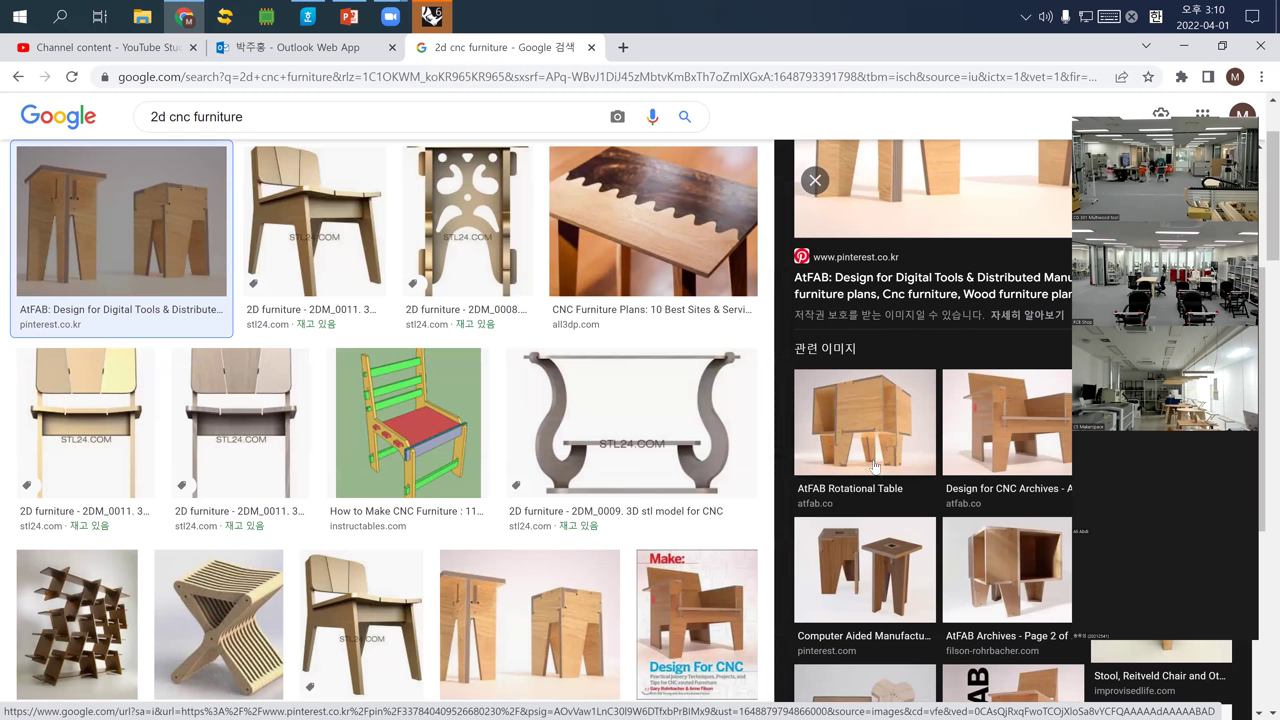
{"action": "scroll", "coordinate": [850, 495], "scroll_direction": "down", "scroll_amount": 2}
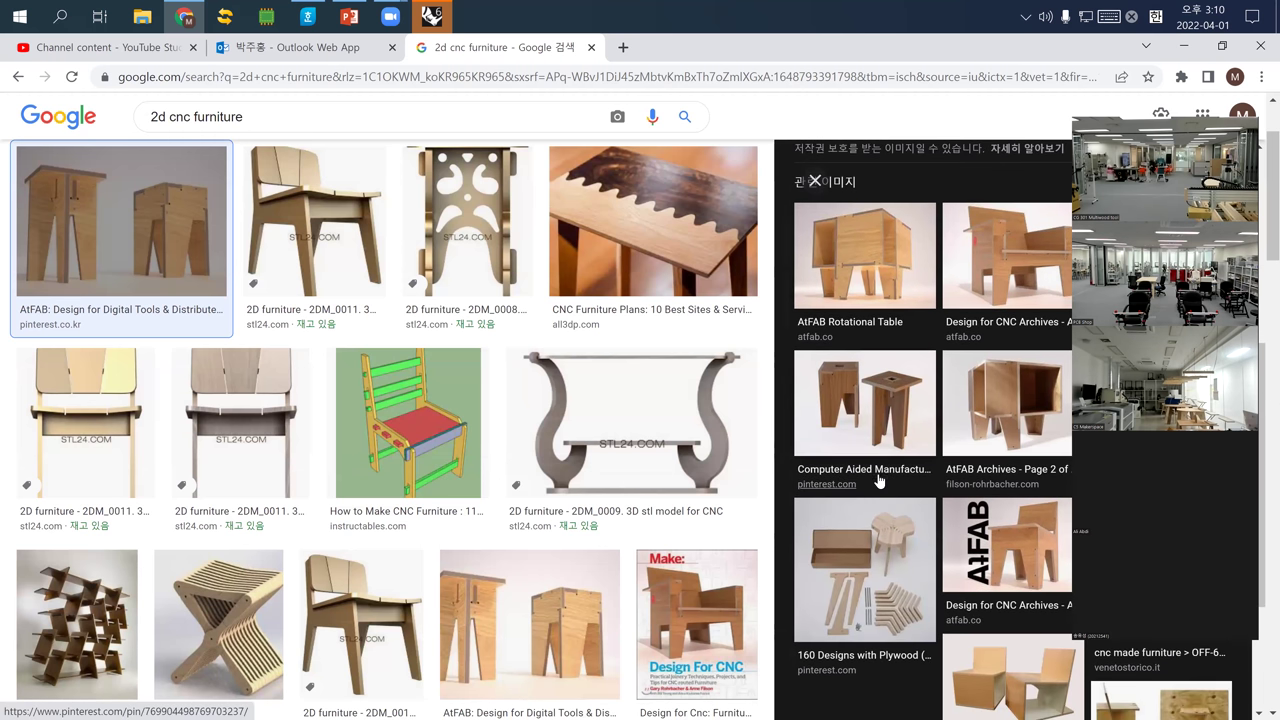
{"action": "scroll", "coordinate": [900, 440], "scroll_direction": "down", "scroll_amount": 2}
{"action": "left_click_drag", "start_coordinate": [912, 398], "coordinate": [896, 388]}
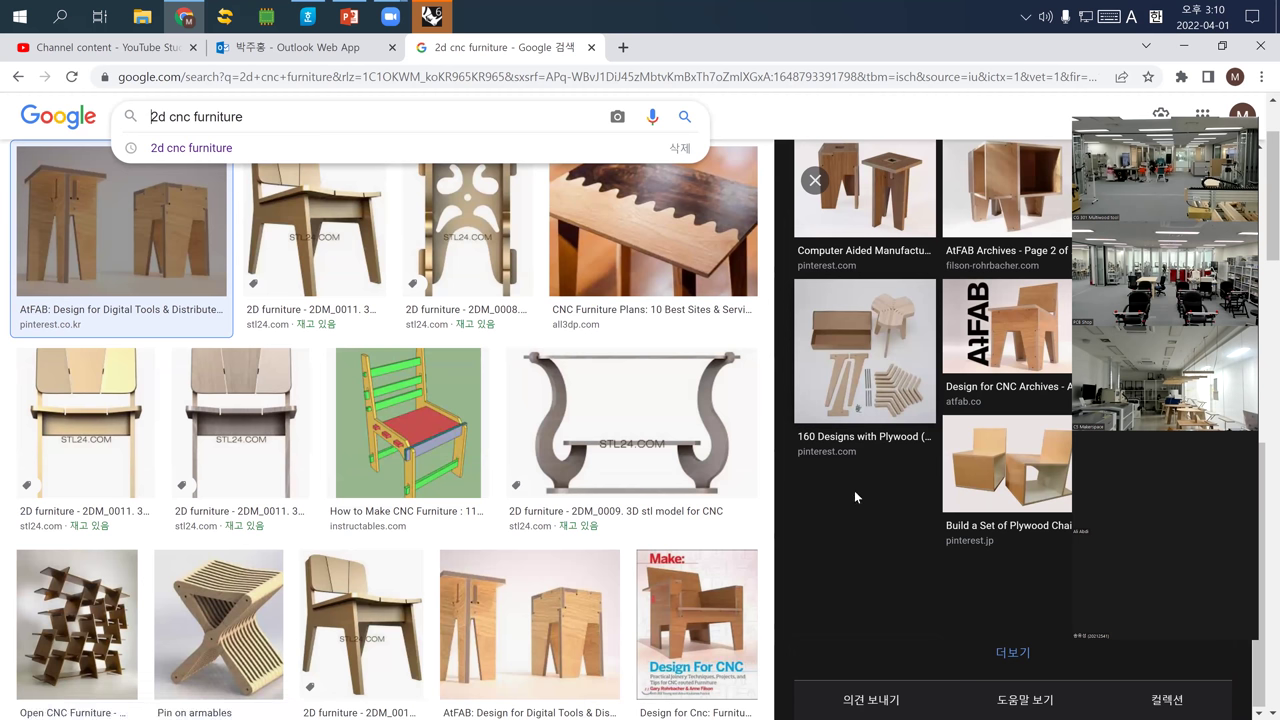
{"action": "left_click", "coordinate": [874, 372]}
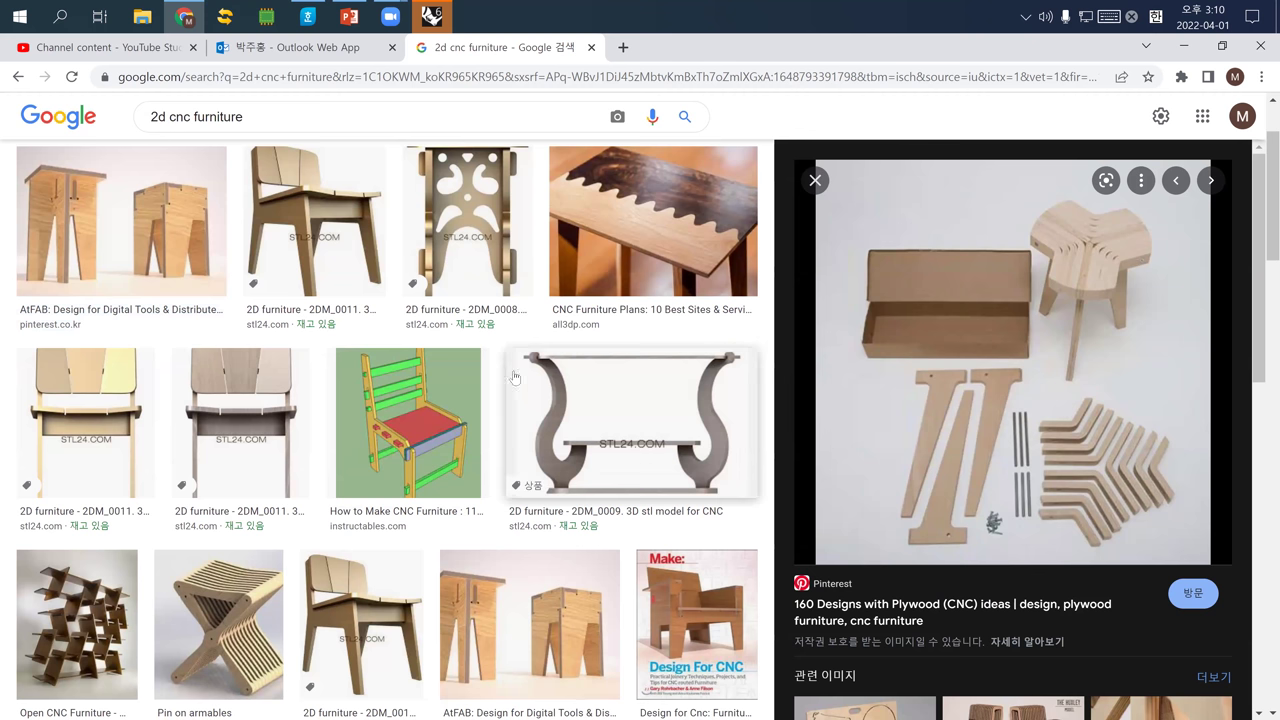
Look over more furniture image results, and search Google Images for "3d cnc".
{"action": "scroll", "coordinate": [246, 343], "scroll_direction": "down", "scroll_amount": 4}
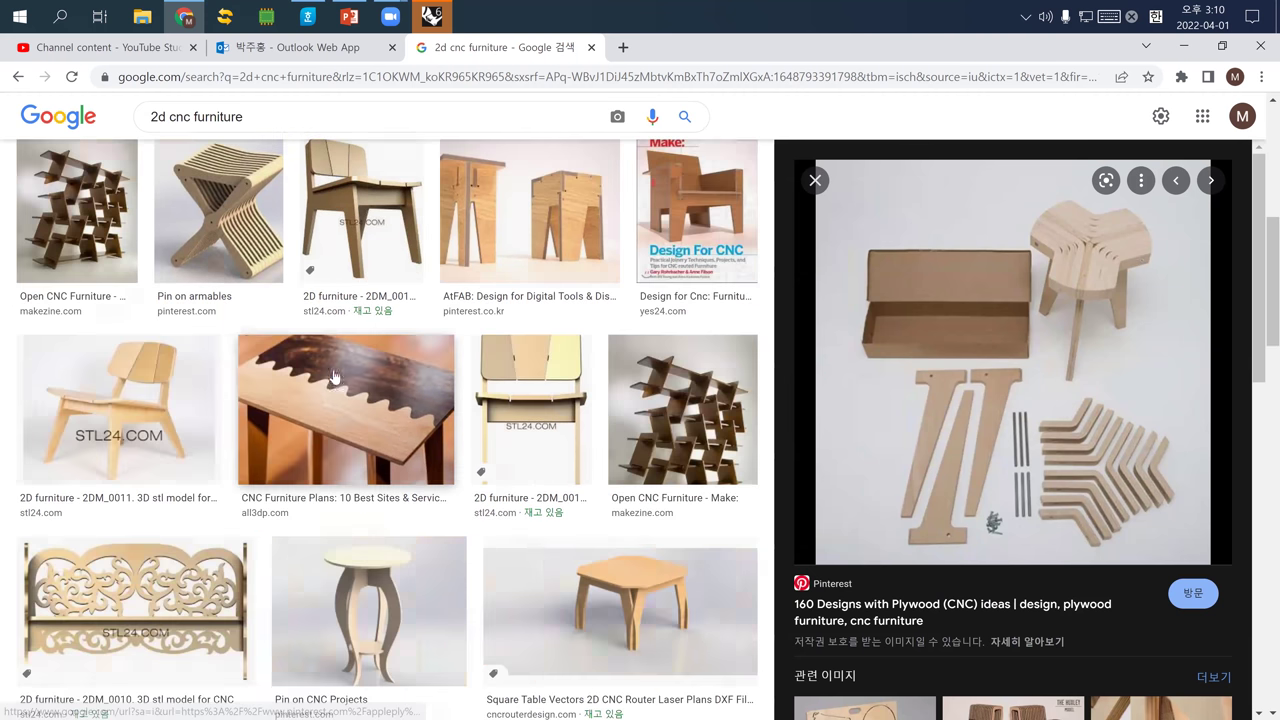
{"action": "scroll", "coordinate": [335, 378], "scroll_direction": "up", "scroll_amount": 4}
{"action": "triple_click", "coordinate": [270, 116]}
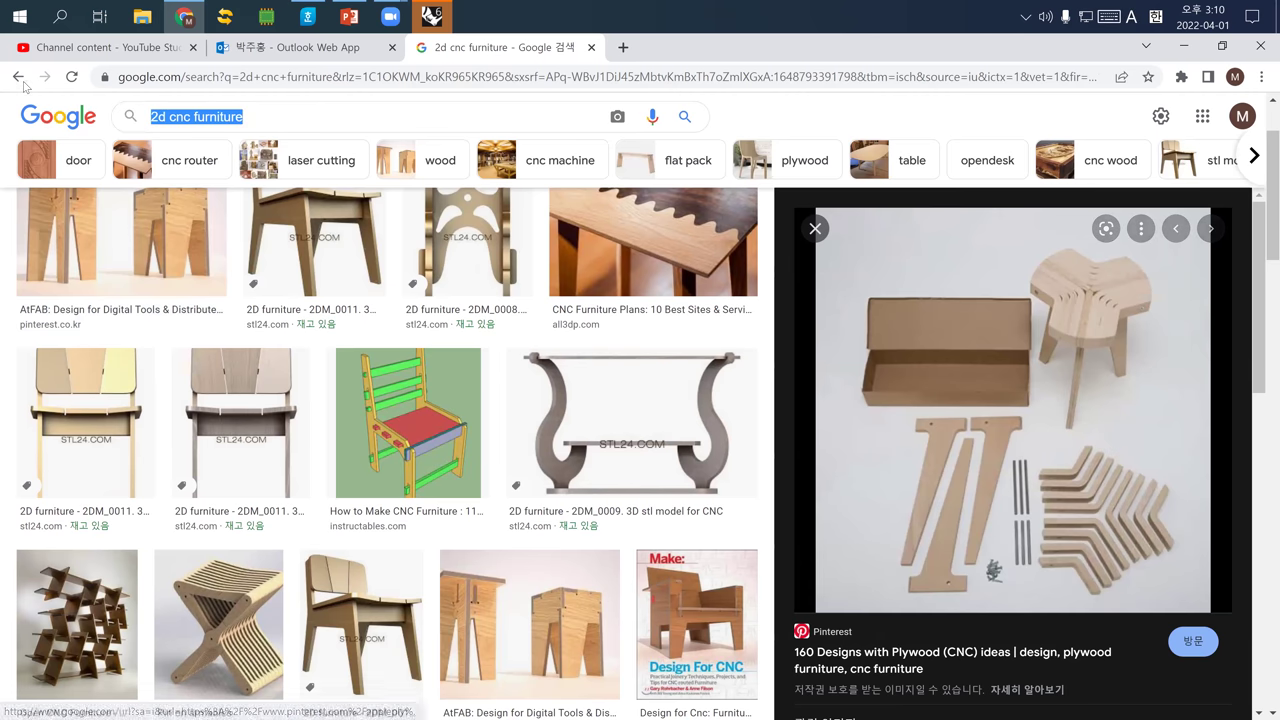
{"action": "type", "text": "3d cnc"}
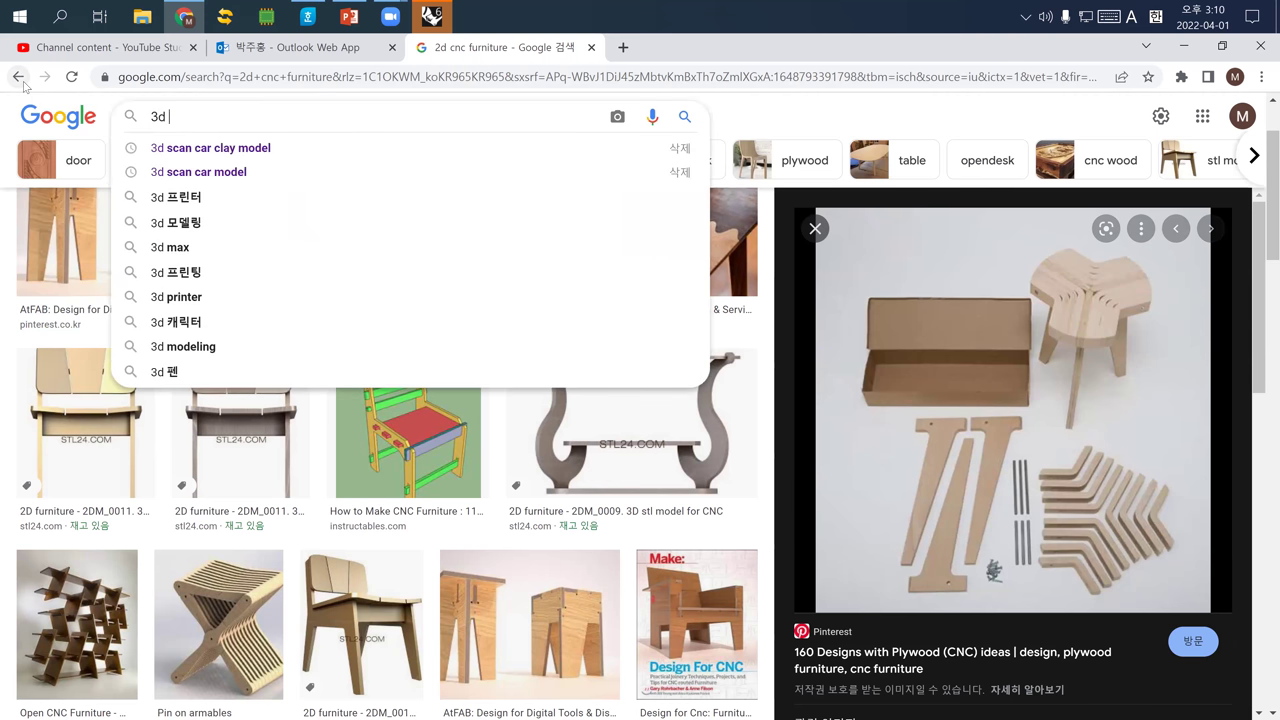
{"action": "key", "text": "Return"}
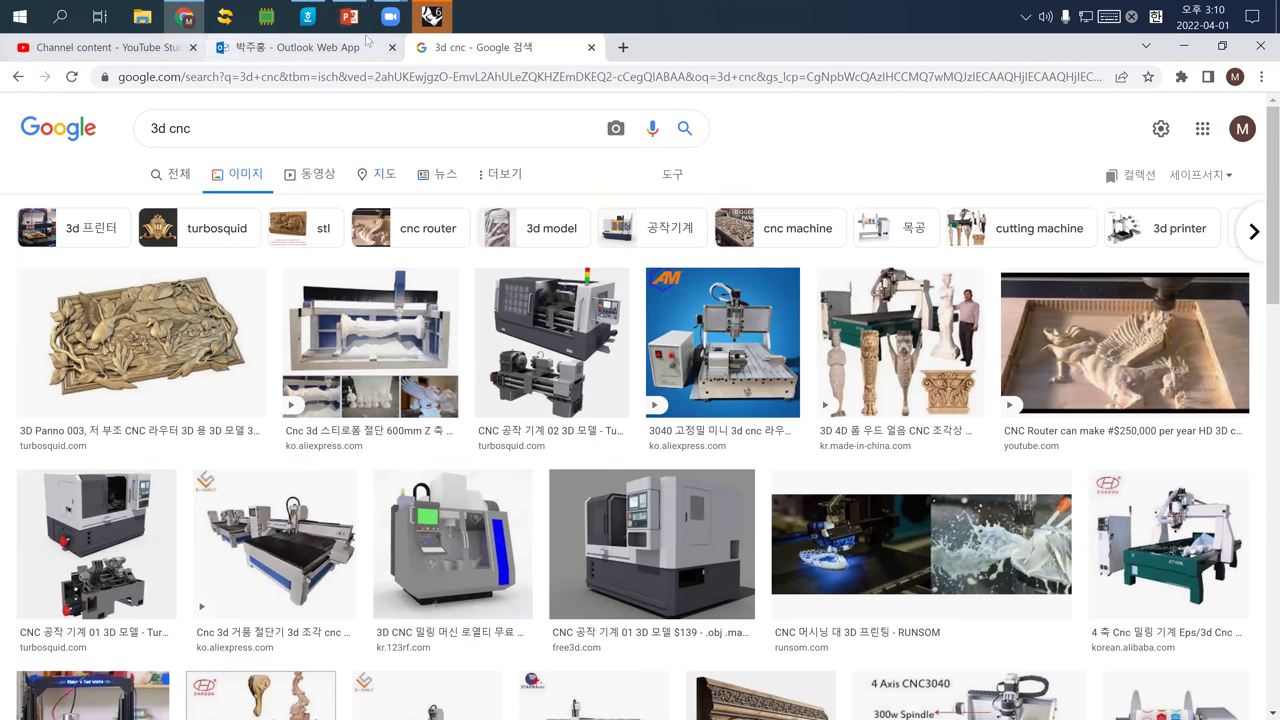
Switch to Rhino and create a box from the origin with length 200, width 100 and height 50 mm.
{"action": "left_click", "coordinate": [432, 28]}
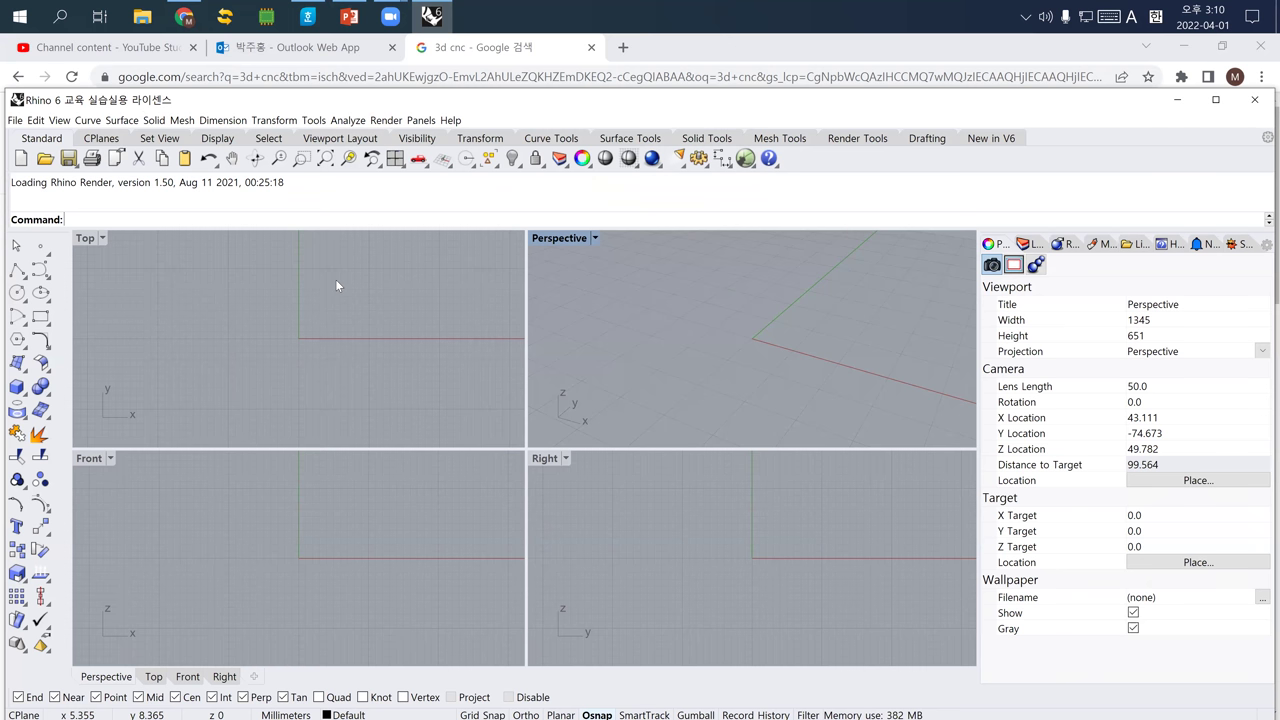
{"action": "right_click_drag", "start_coordinate": [380, 346], "coordinate": [275, 388]}
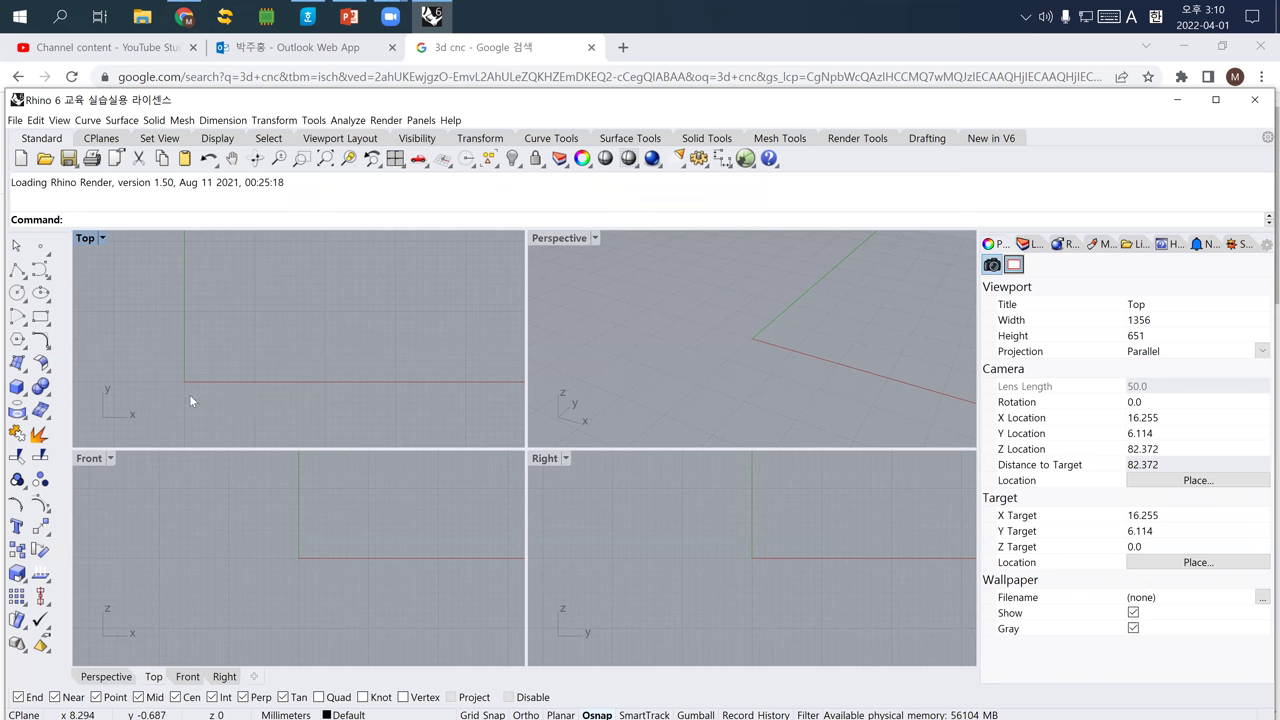
{"action": "left_click", "coordinate": [17, 388]}
{"action": "type", "text": "0"}
{"action": "key", "text": "Return"}
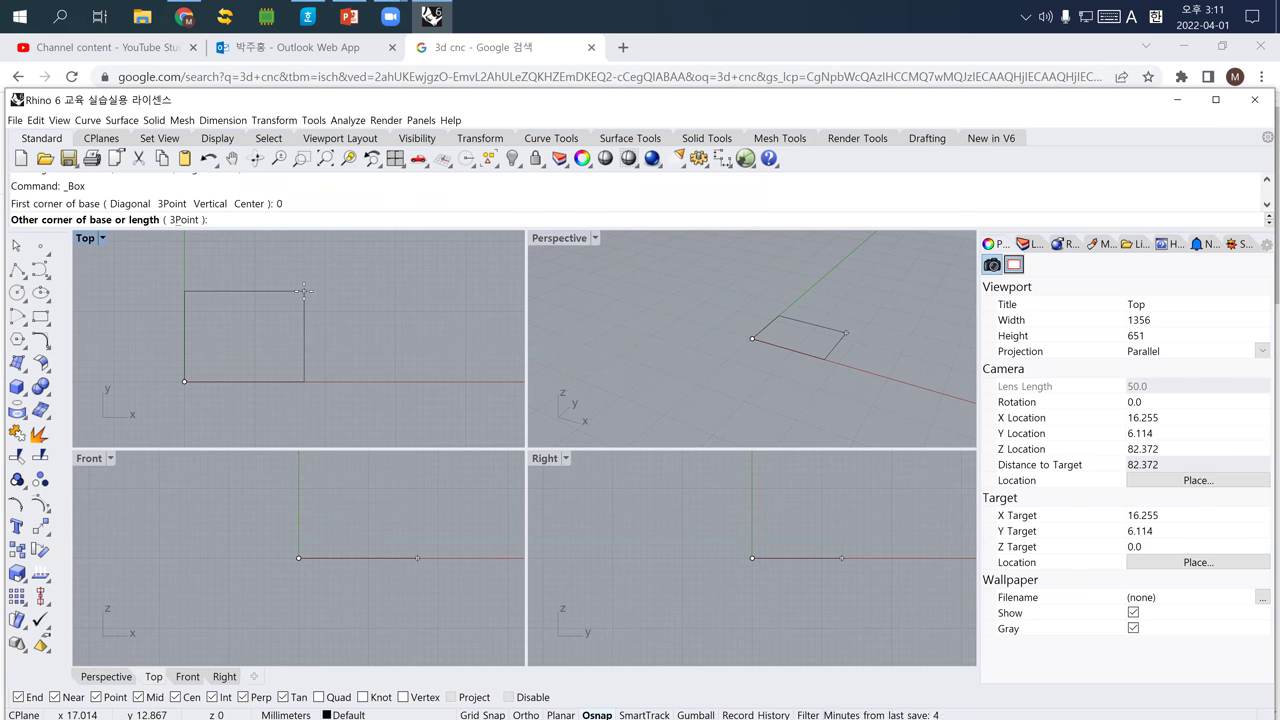
{"action": "type", "text": "200"}
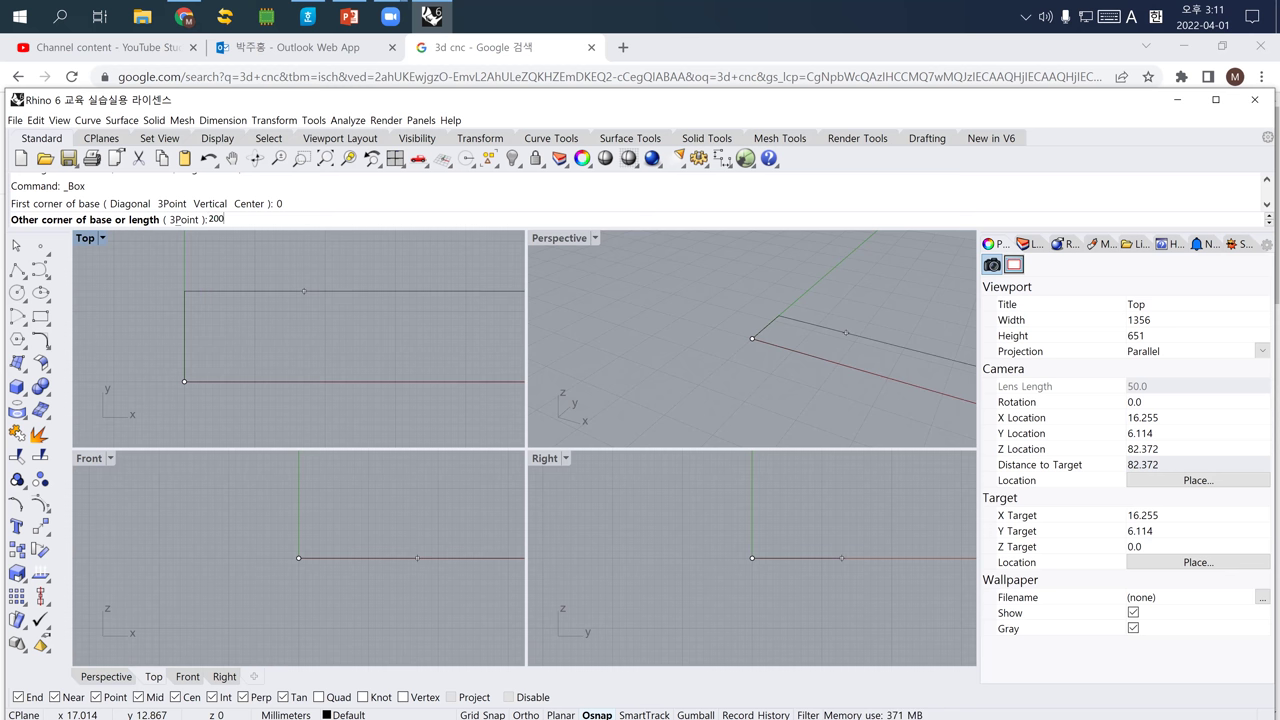
{"action": "key", "text": "Return"}
{"action": "type", "text": "100"}
{"action": "key", "text": "Return"}
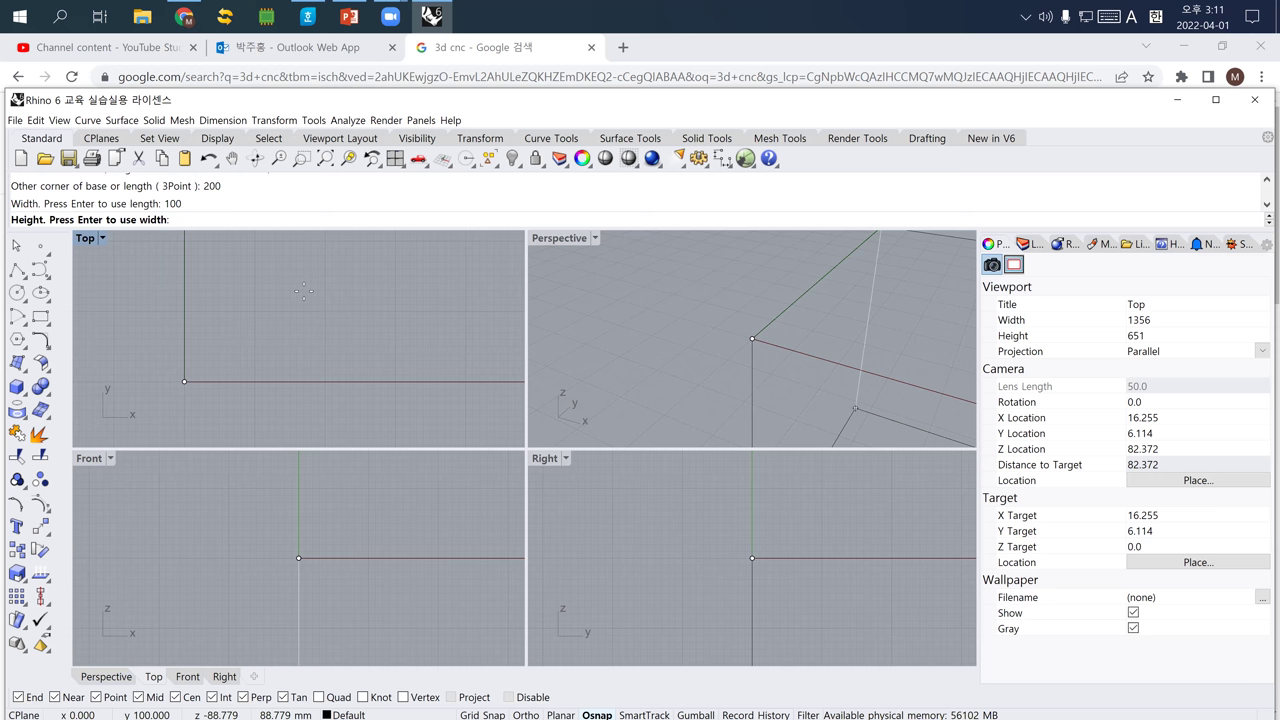
{"action": "type", "text": "50"}
{"action": "key", "text": "Return"}
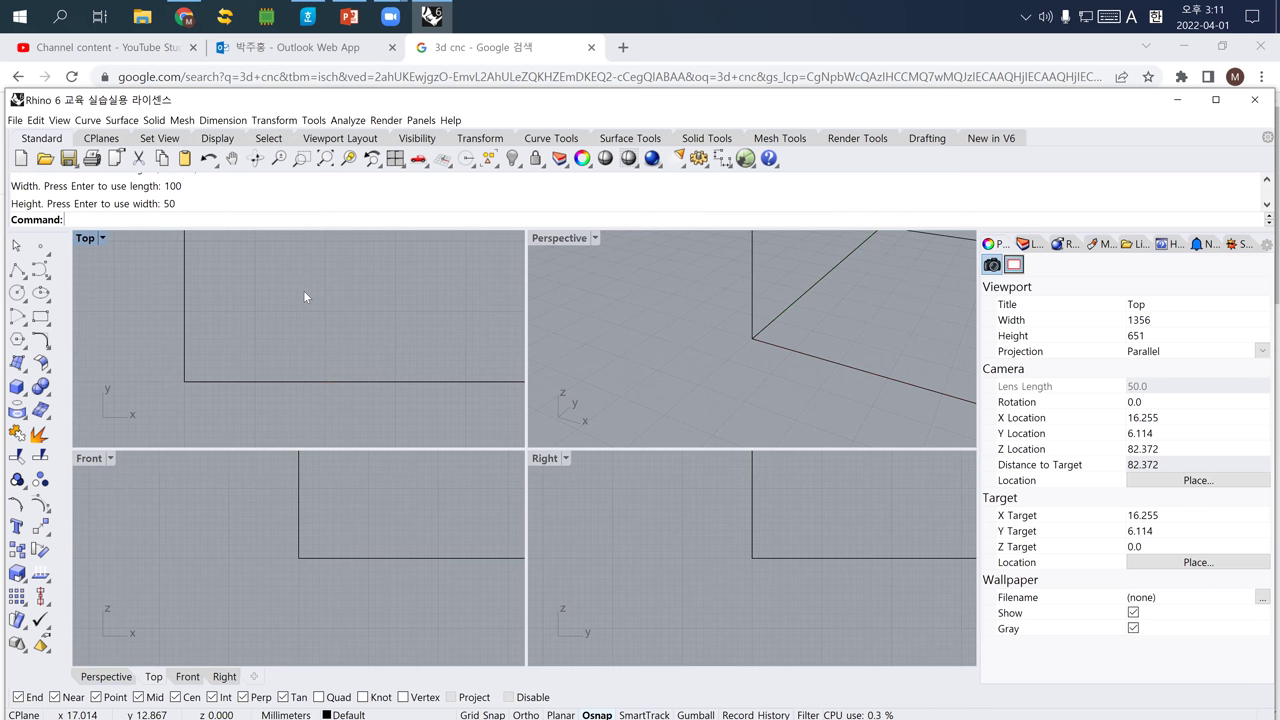
Frame the whole box in the Top and Perspective views and set the Perspective view to Shaded display.
{"action": "scroll", "coordinate": [294, 298], "scroll_direction": "down", "scroll_amount": 5}
{"action": "right_click_drag", "start_coordinate": [286, 304], "coordinate": [260, 360]}
{"action": "scroll", "coordinate": [221, 338], "scroll_direction": "up", "scroll_amount": 5}
{"action": "scroll", "coordinate": [675, 355], "scroll_direction": "down", "scroll_amount": 5}
{"action": "mouse_move", "coordinate": [687, 344]}
{"action": "right_mouse_down", "text": "shift"}
{"action": "mouse_move", "coordinate": [637, 356]}
{"action": "mouse_move", "coordinate": [683, 358]}
{"action": "mouse_move", "coordinate": [640, 380]}
{"action": "right_mouse_up", "text": "shift"}
{"action": "left_click", "coordinate": [595, 239]}
{"action": "left_click", "coordinate": [590, 288]}
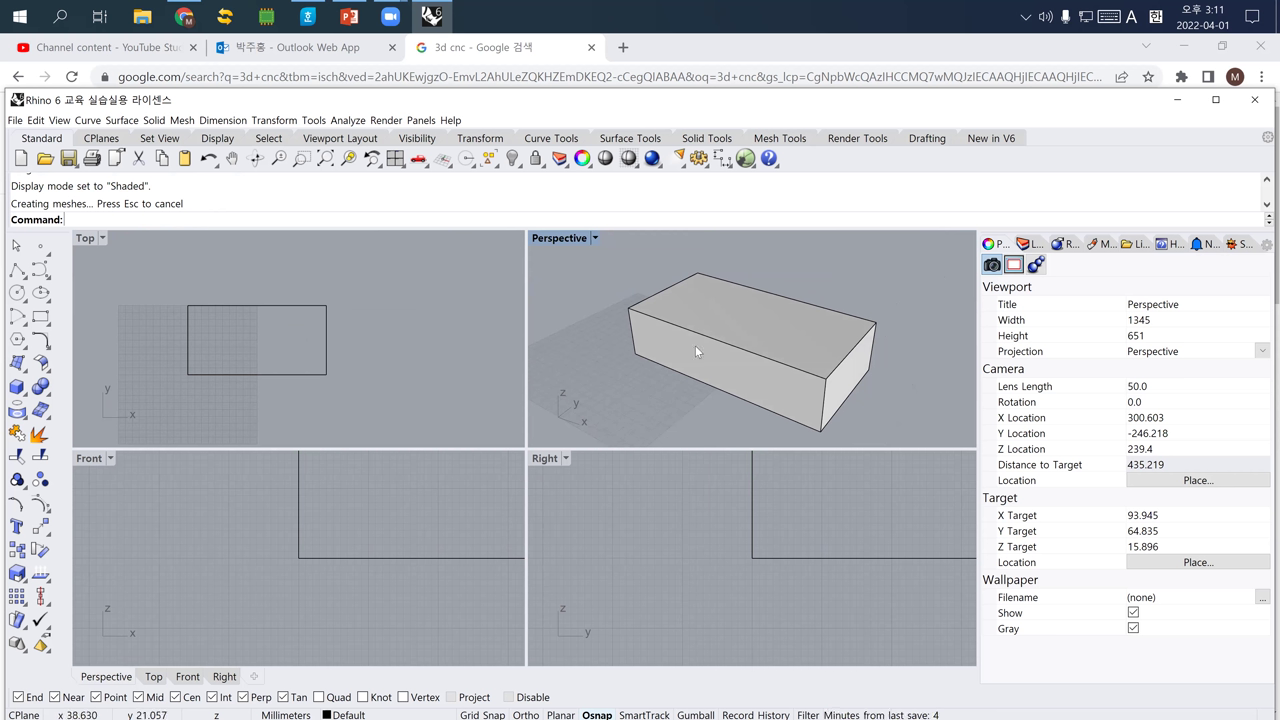
Create a corner-to-corner plane surface covering the box's top face, snapping to two diagonally opposite top corners.
{"action": "left_click", "coordinate": [24, 372]}
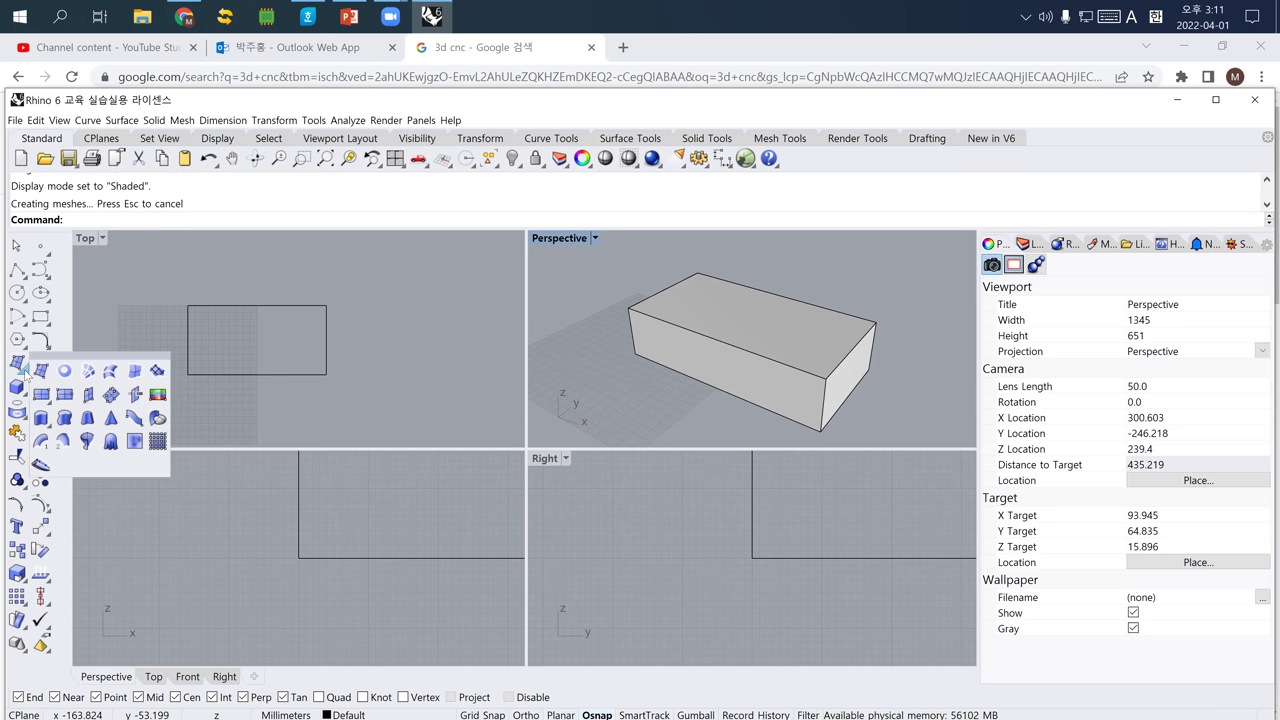
{"action": "left_click", "coordinate": [41, 393]}
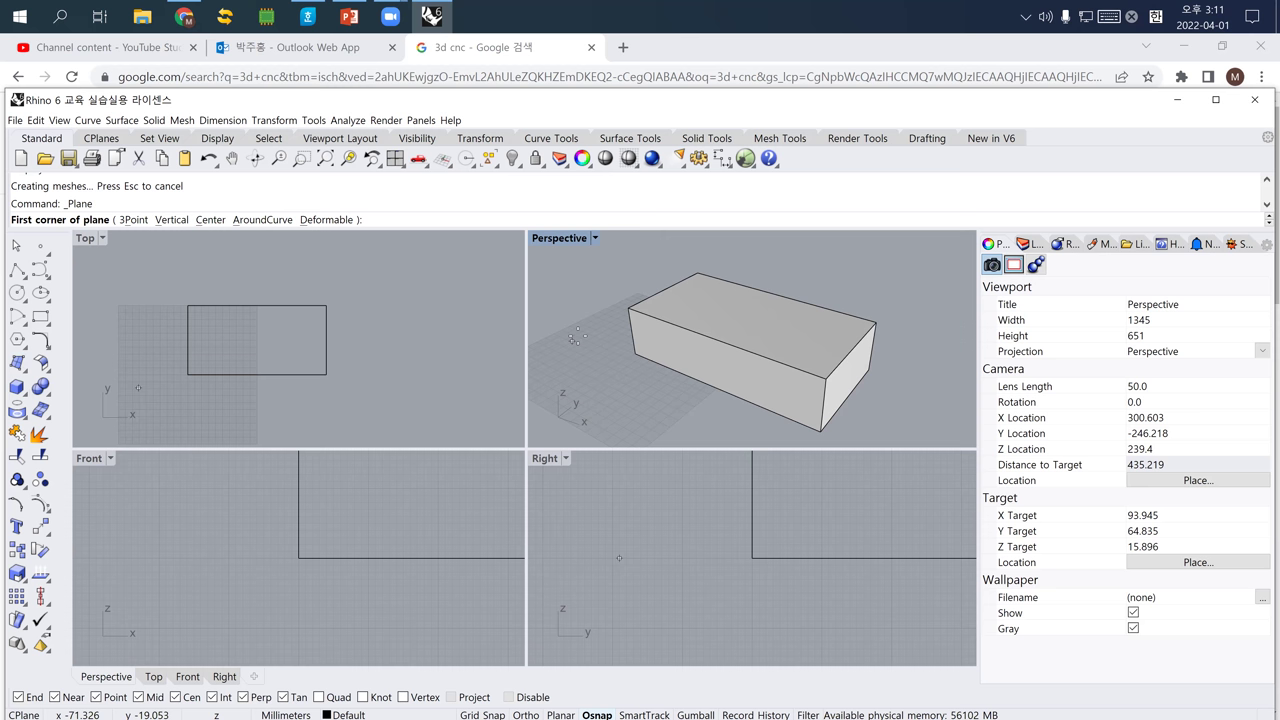
{"action": "left_click", "coordinate": [627, 307]}
{"action": "left_click", "coordinate": [875, 322]}
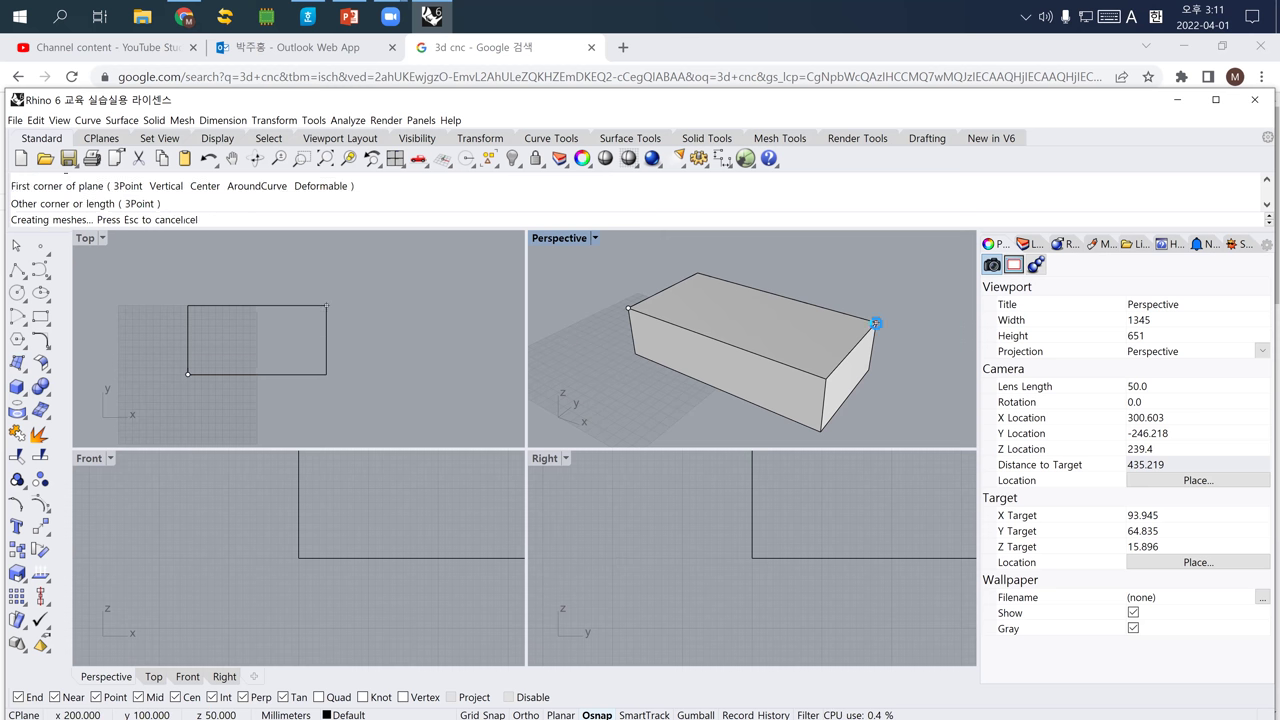
Rebuild the plane surface on the box top with point counts U 3 and V 4, and turn on its control points.
{"action": "left_click", "coordinate": [764, 316]}
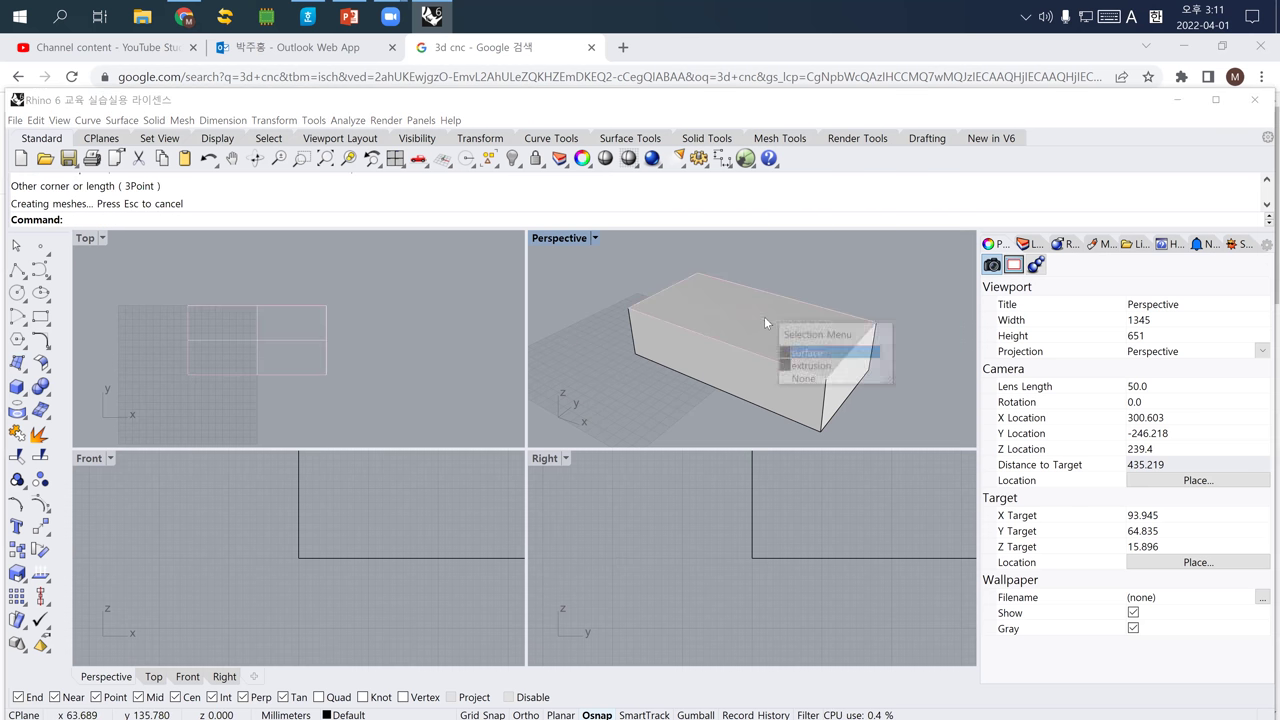
{"action": "left_click", "coordinate": [805, 353]}
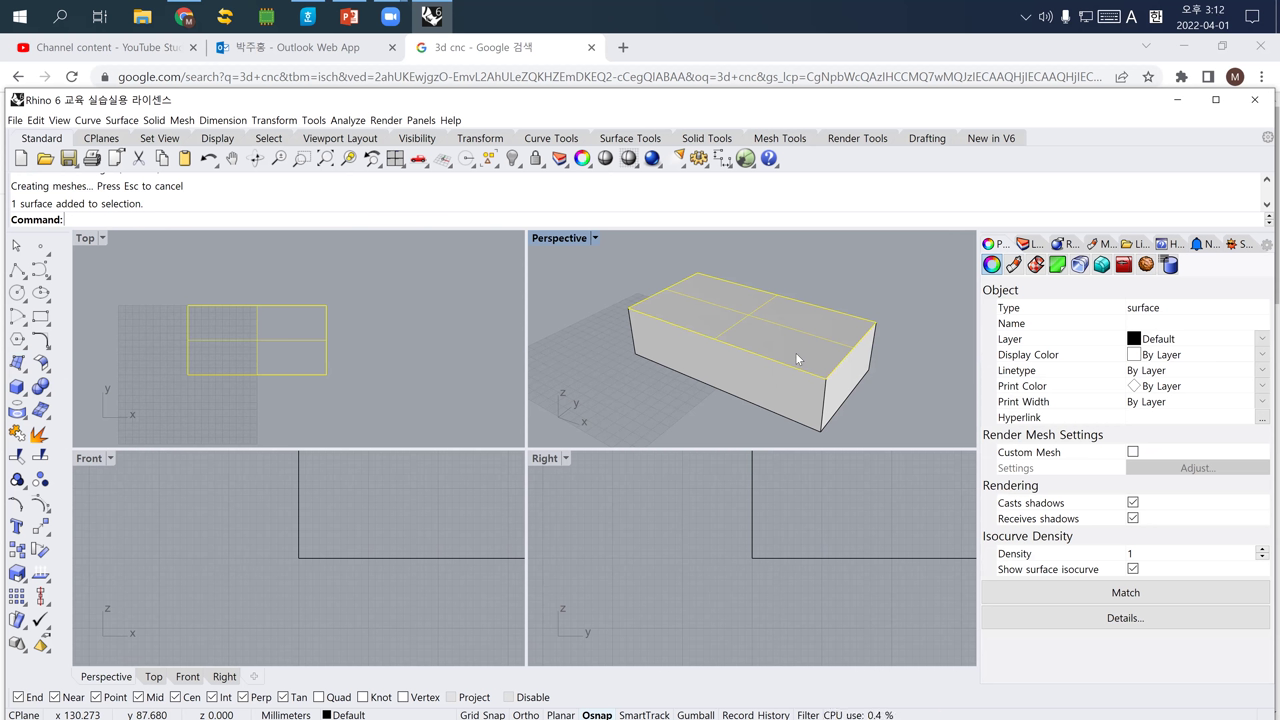
{"action": "type", "text": "Rebuild"}
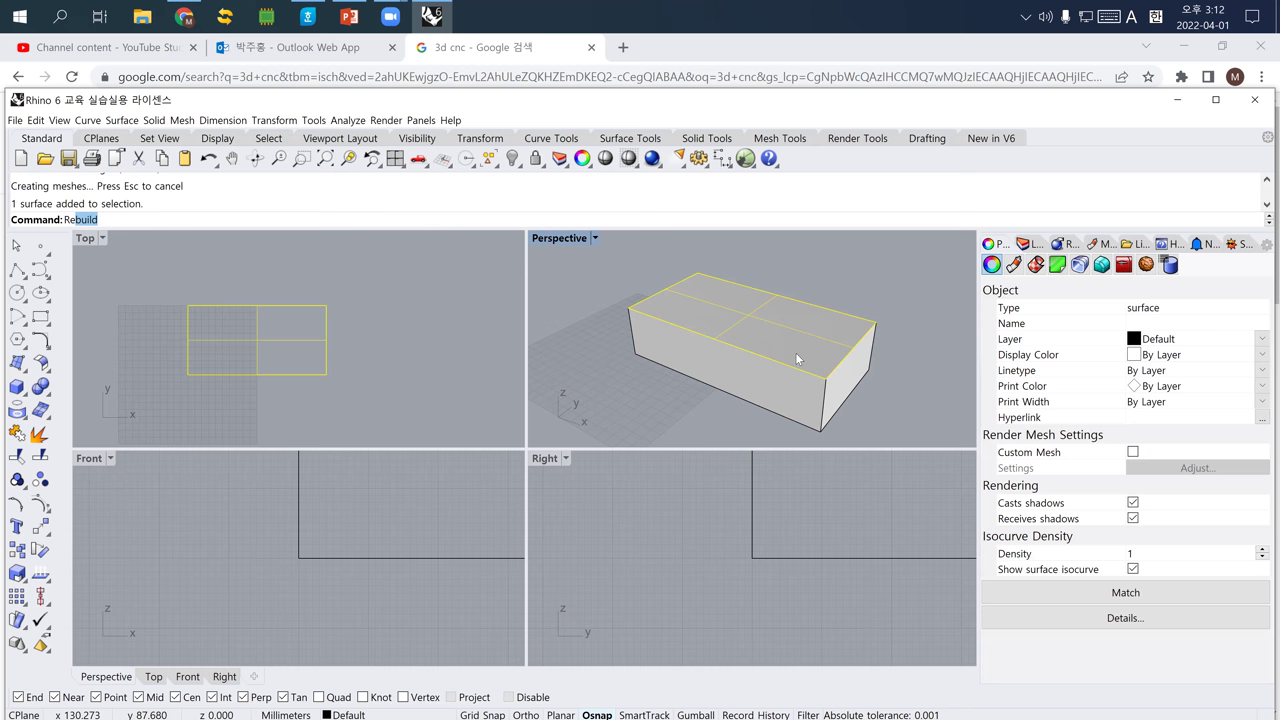
{"action": "key", "text": "Return"}
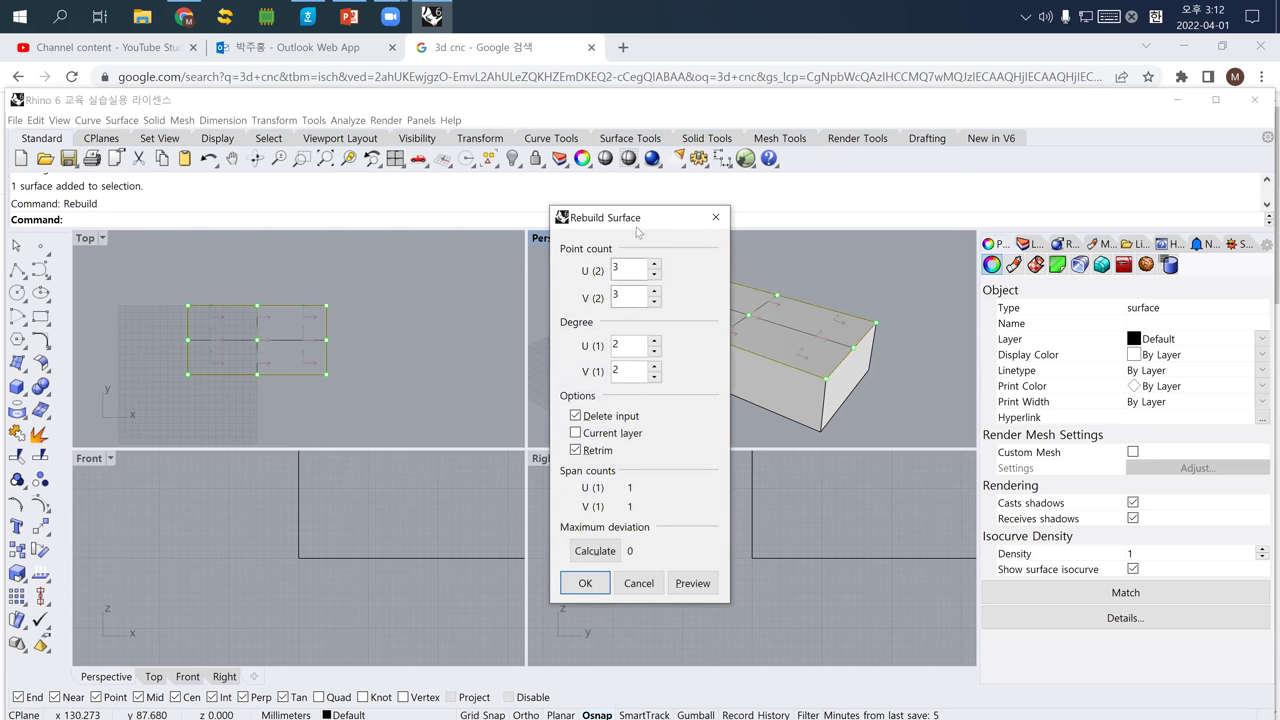
{"action": "left_click_drag", "start_coordinate": [638, 220], "coordinate": [416, 218]}
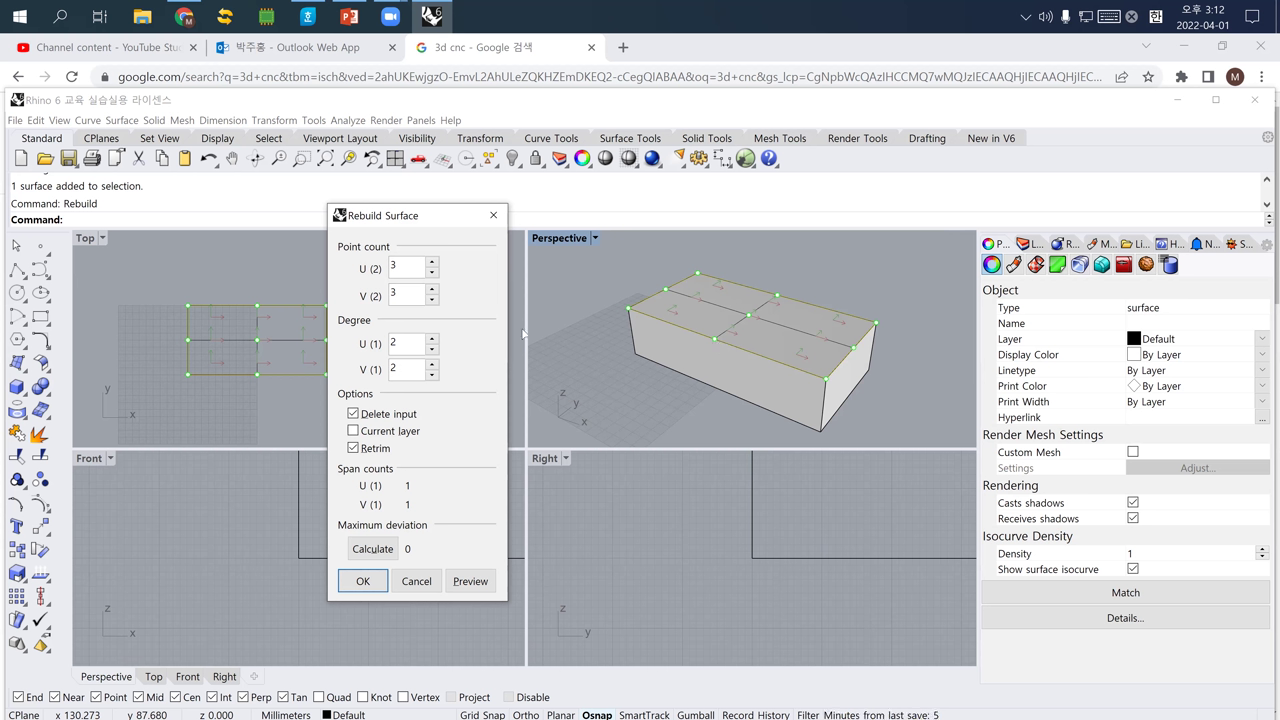
{"action": "double_click", "coordinate": [419, 295]}
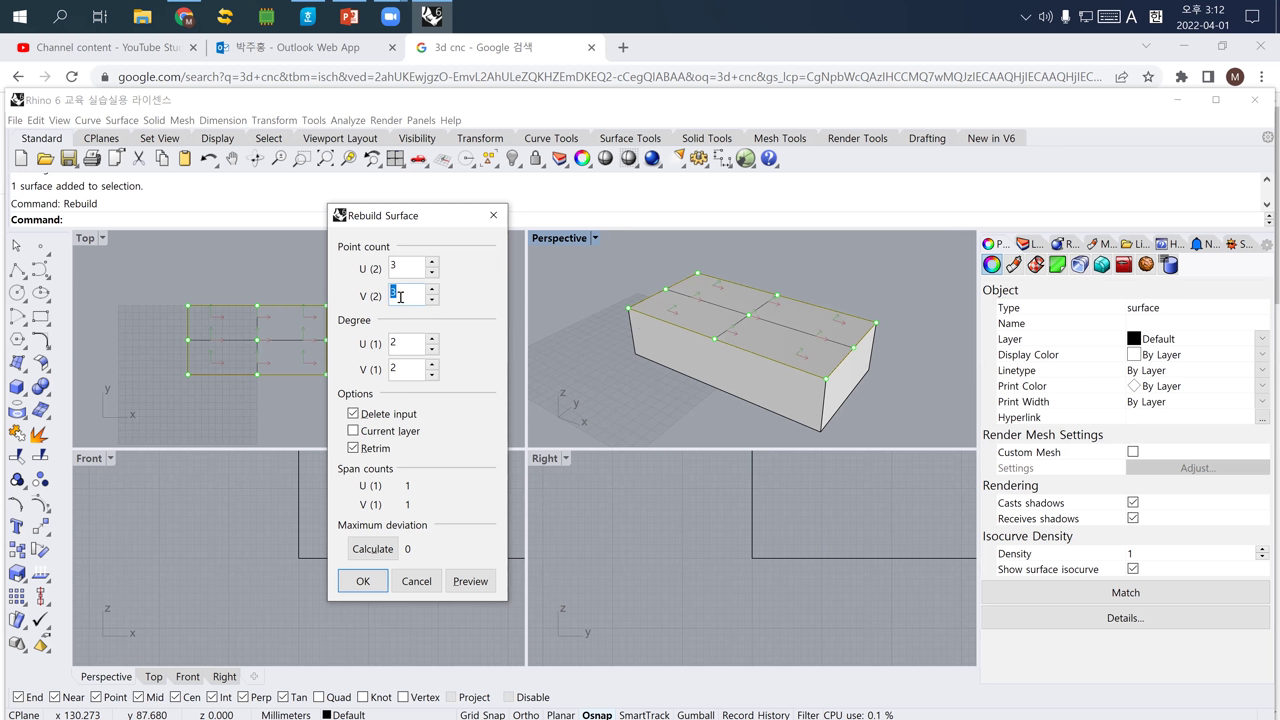
{"action": "type", "text": "4"}
{"action": "left_click", "coordinate": [477, 585]}
{"action": "left_click", "coordinate": [363, 581]}
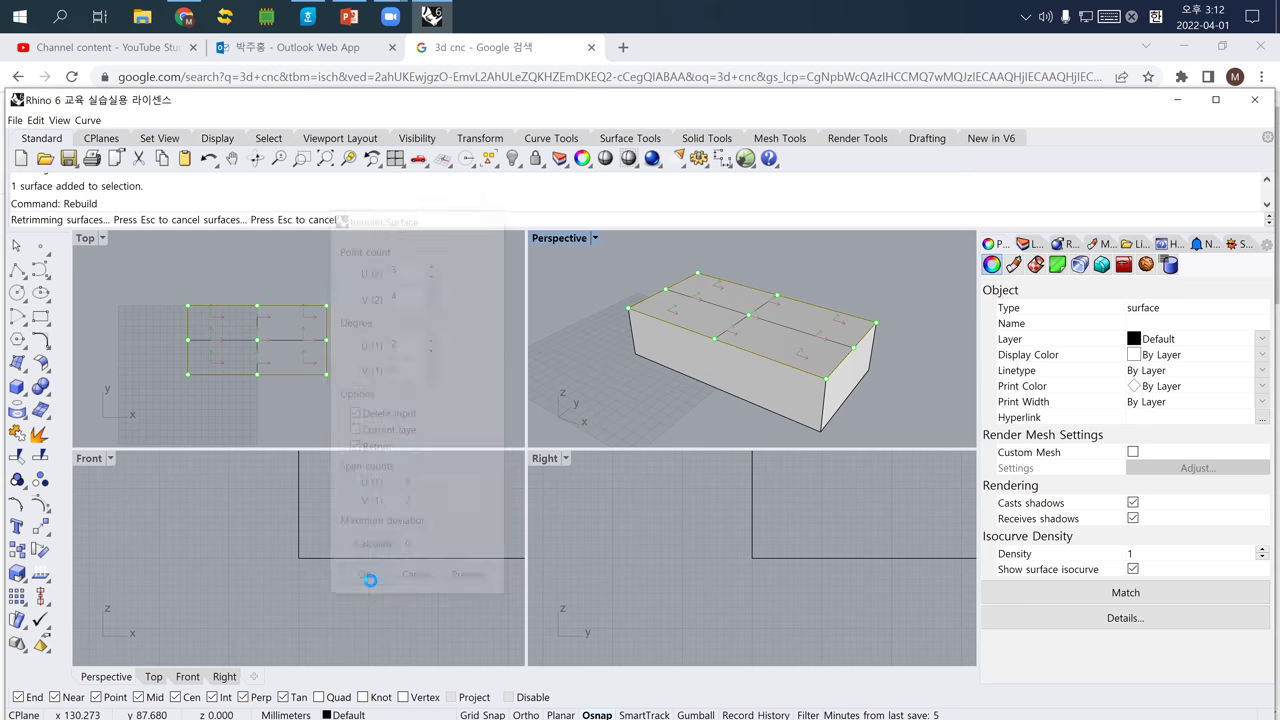
{"action": "left_click", "coordinate": [38, 505]}
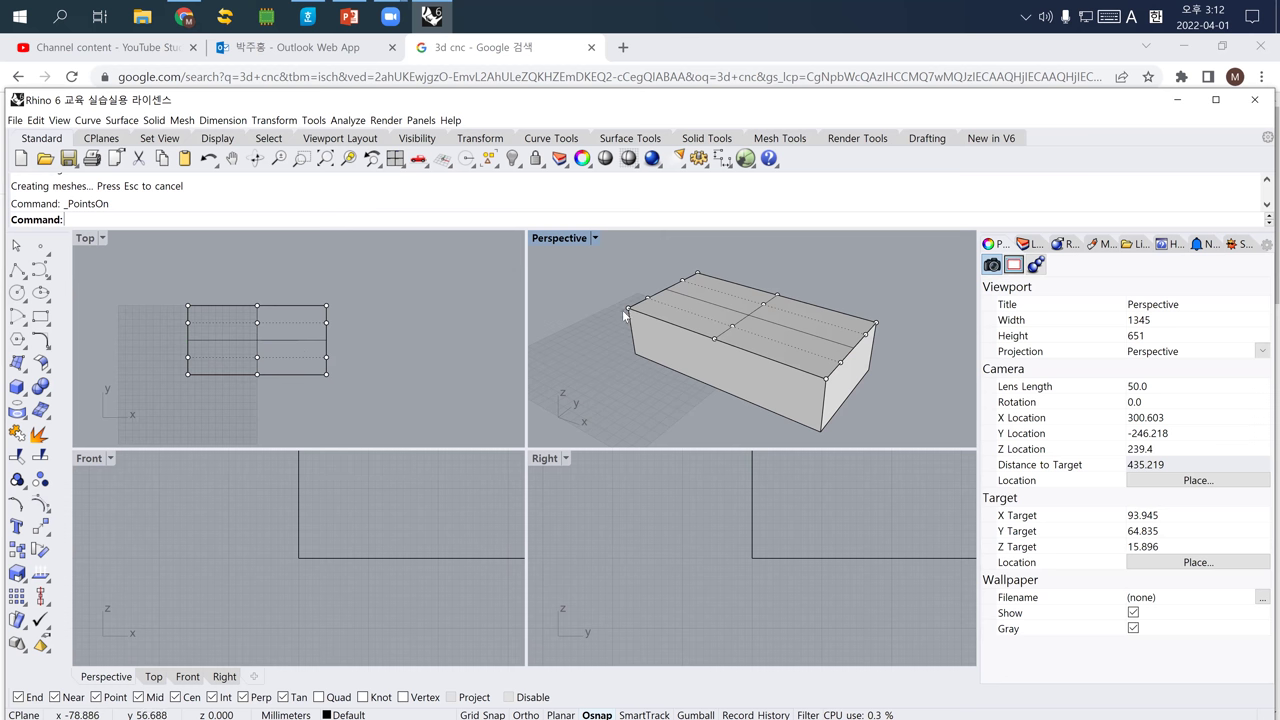
{"action": "right_click_drag", "start_coordinate": [697, 264], "coordinate": [670, 338]}
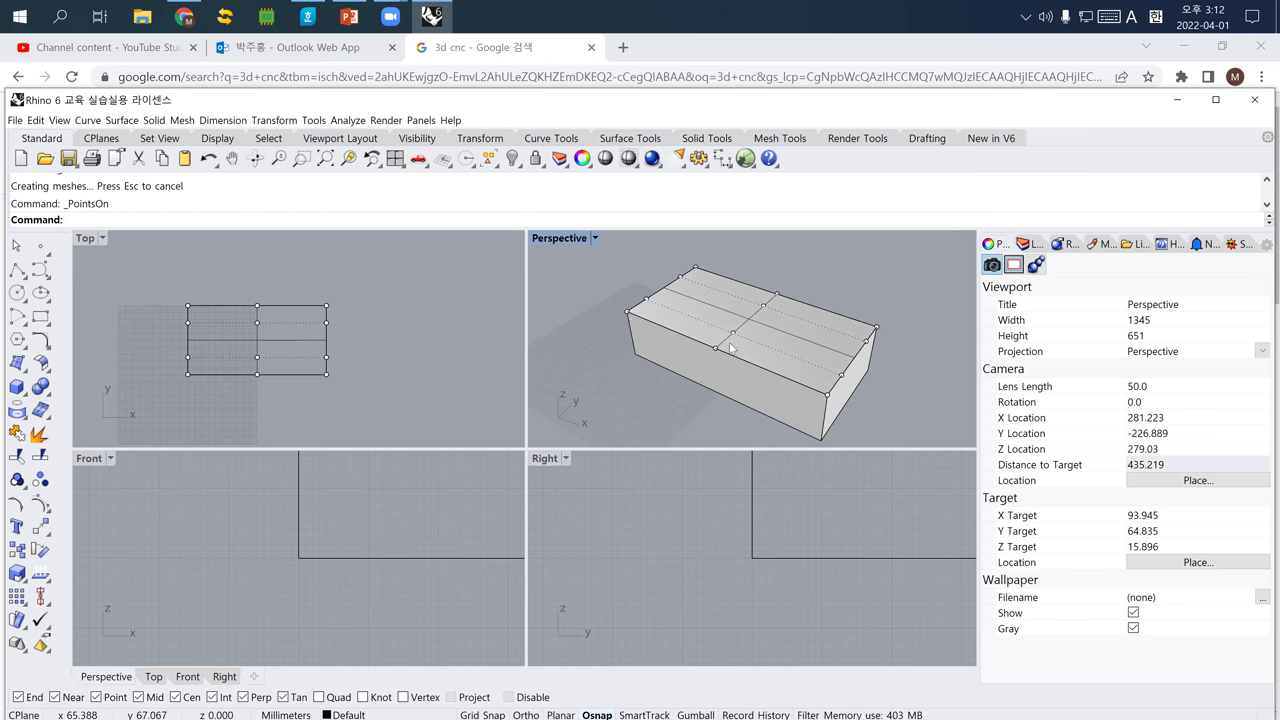
Review the Rebuild point counts, degrees and options for the plane surface on the box top without applying changes.
{"action": "type", "text": "Rebuild"}
{"action": "key", "text": "Return"}
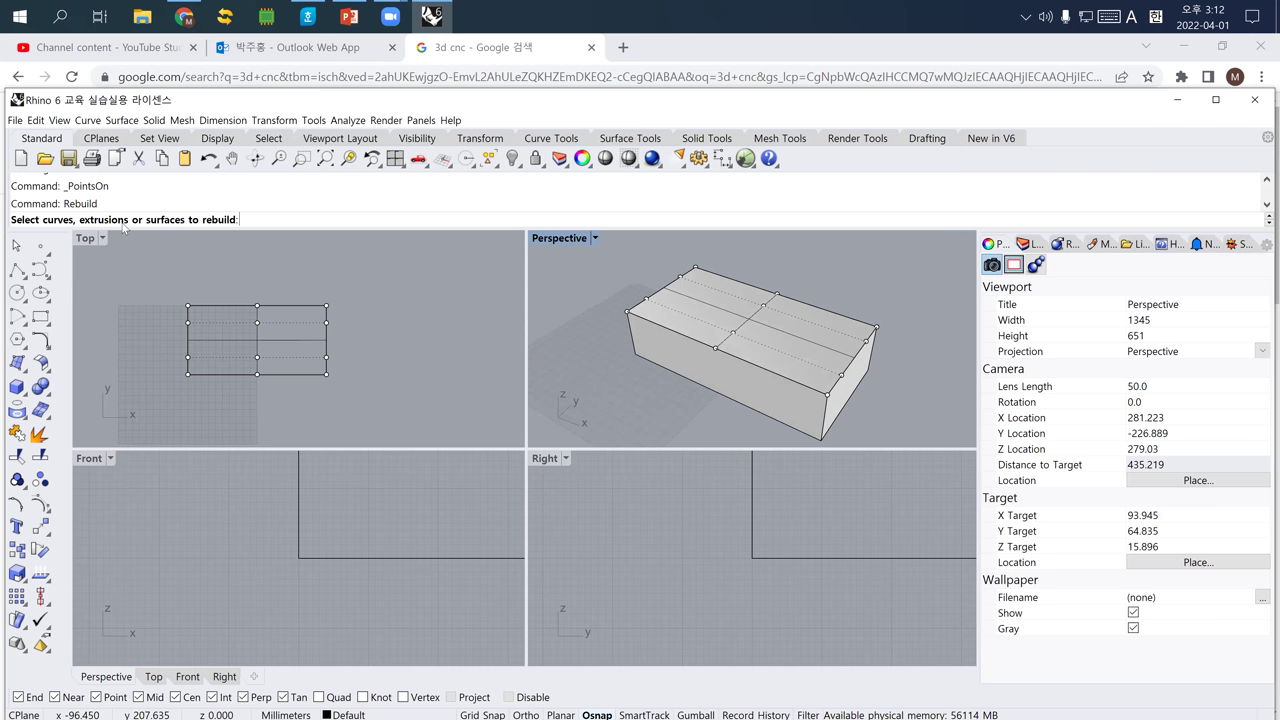
{"action": "left_click", "coordinate": [670, 302]}
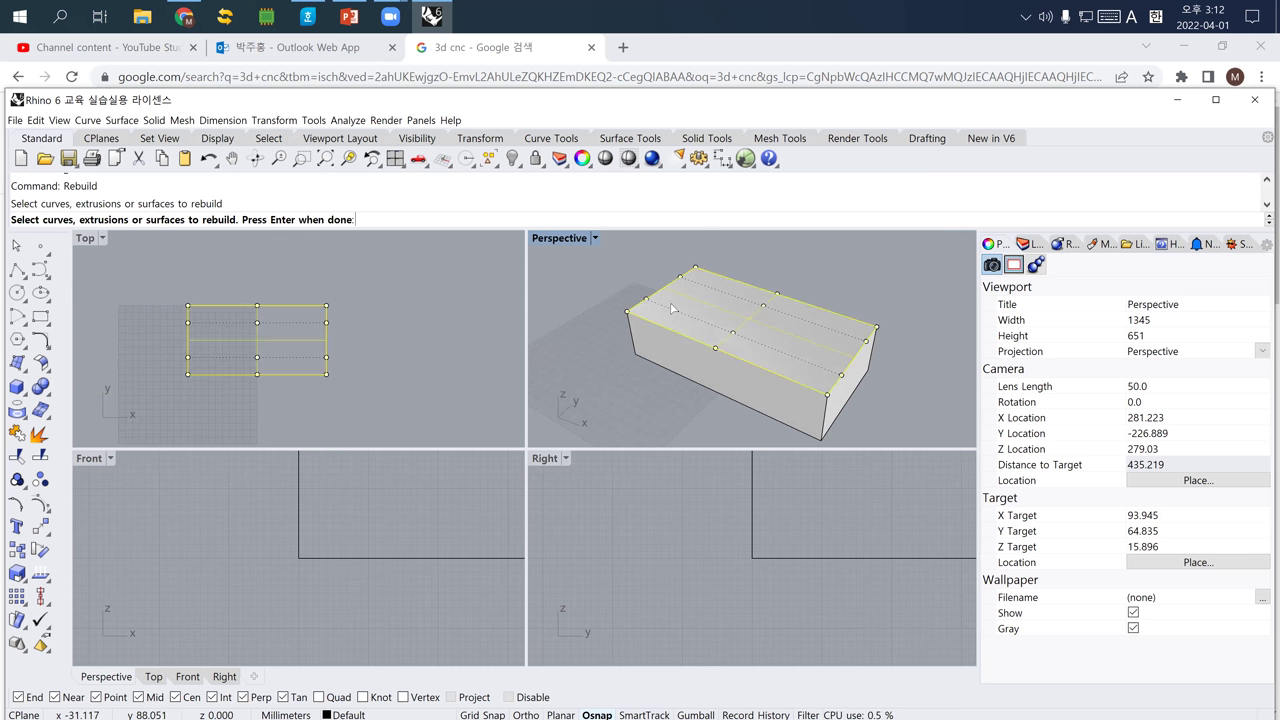
{"action": "key", "text": "Return"}
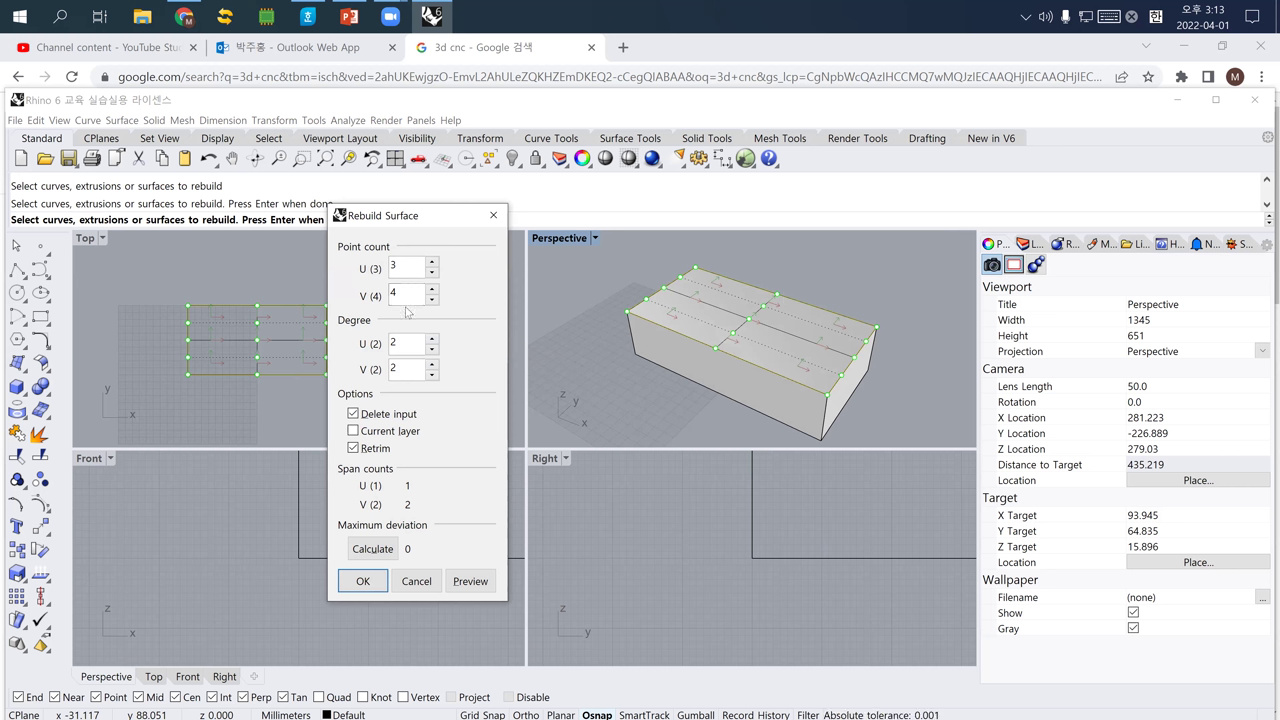
{"action": "left_click", "coordinate": [494, 216]}
Create an irregular four-sided surface from four freely placed corner points beside the box in the Top view.
{"action": "right_click_drag", "start_coordinate": [415, 277], "coordinate": [383, 301]}
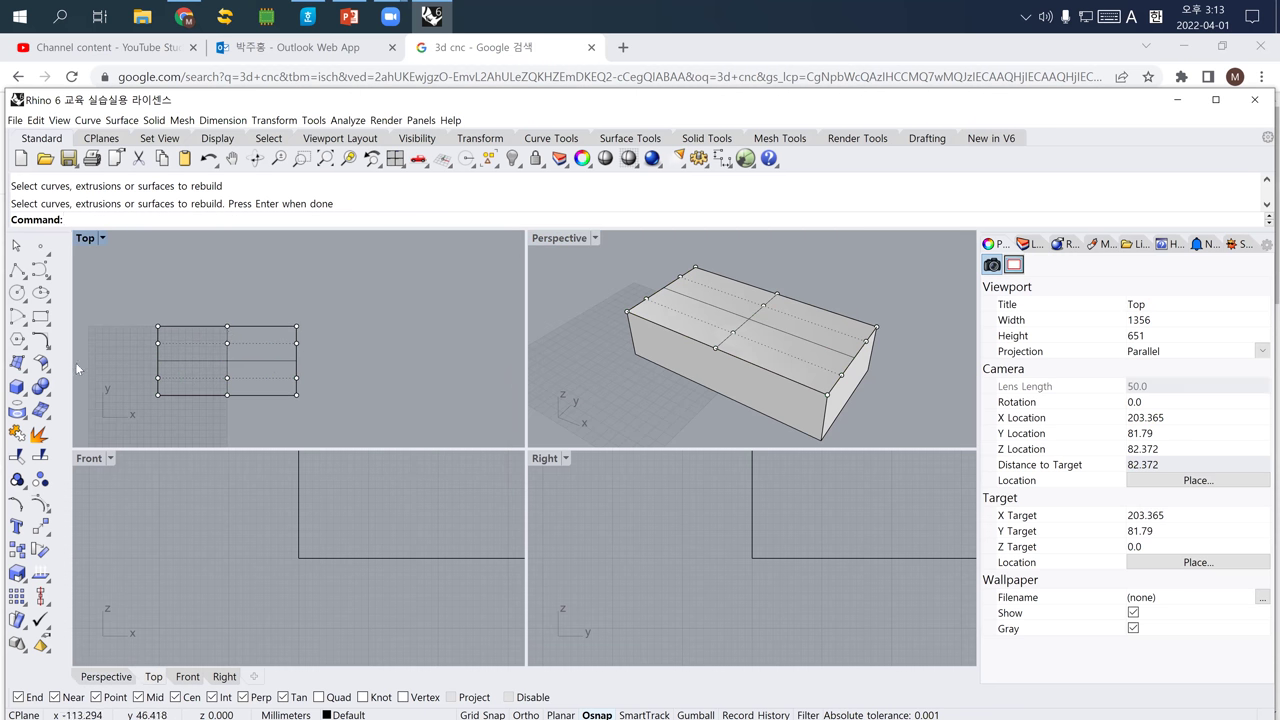
{"action": "left_click", "coordinate": [17, 363]}
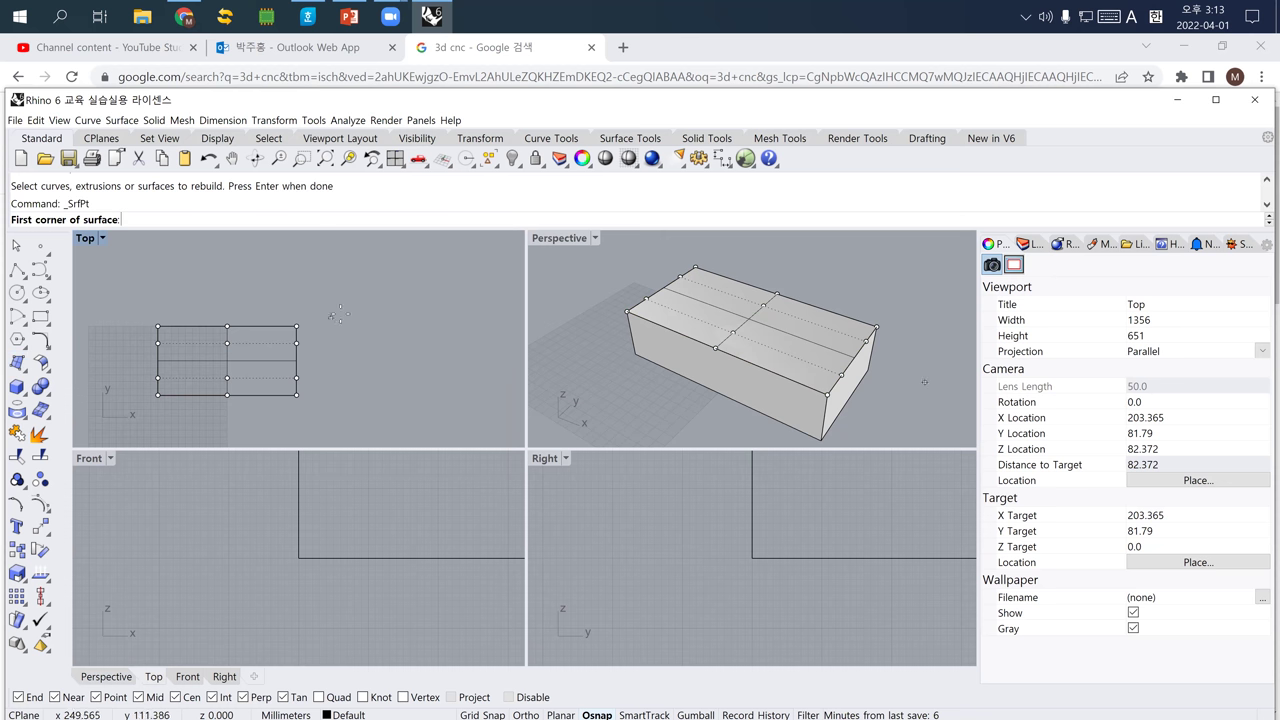
{"action": "key", "text": "Escape"}
{"action": "left_click", "coordinate": [17, 363]}
{"action": "left_click", "coordinate": [355, 348]}
{"action": "left_click", "coordinate": [453, 284]}
{"action": "left_click", "coordinate": [440, 382]}
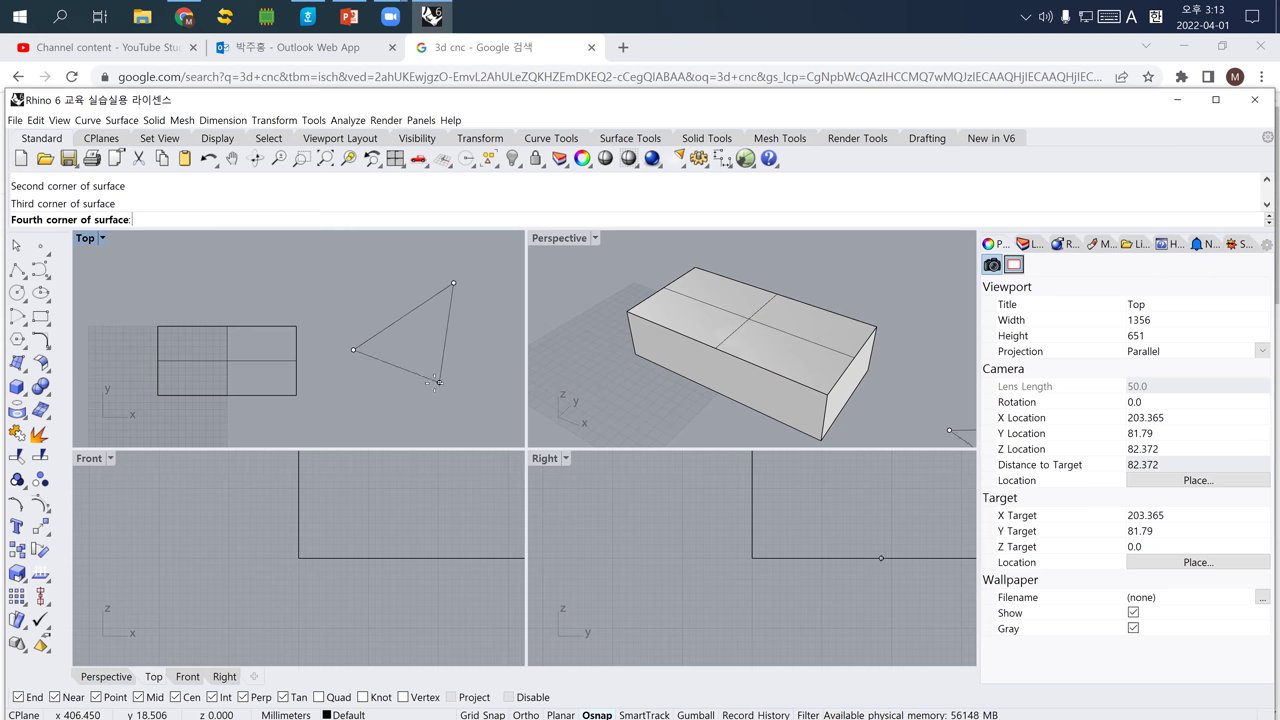
{"action": "left_click", "coordinate": [384, 399]}
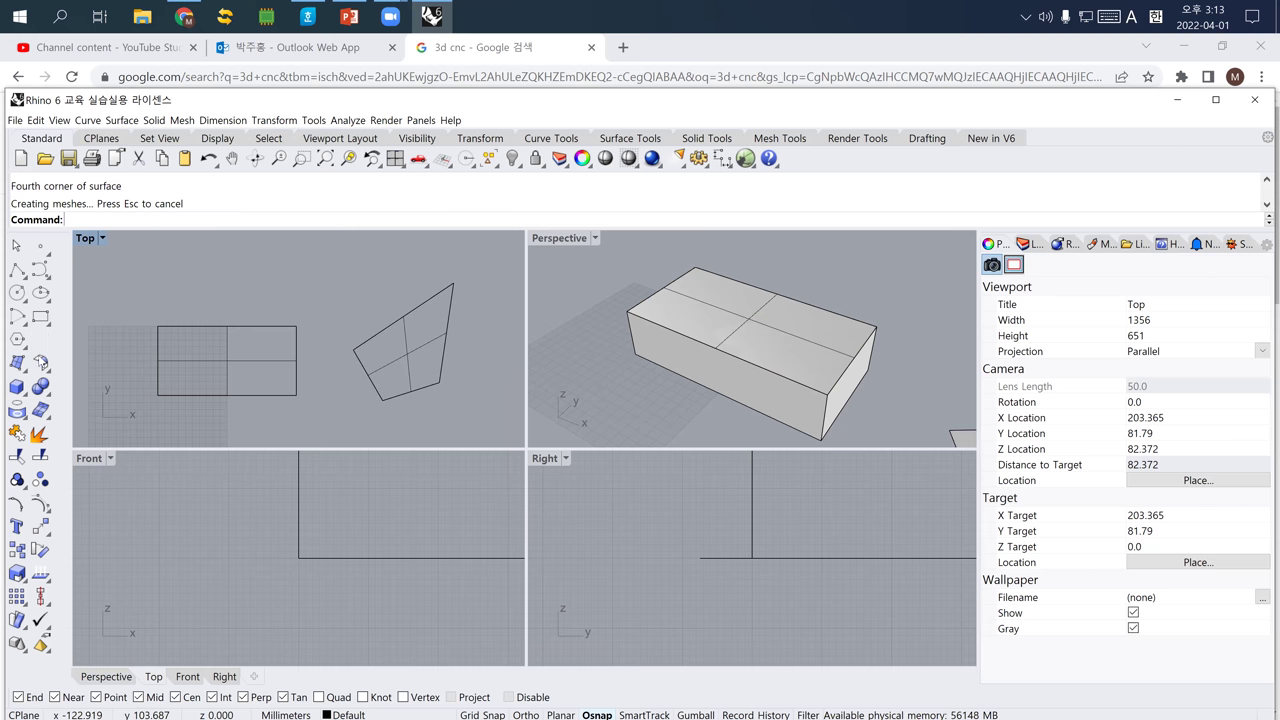
Create a small, roughly square corner-to-corner plane surface just above the box in the Top view.
{"action": "left_click", "coordinate": [22, 367]}
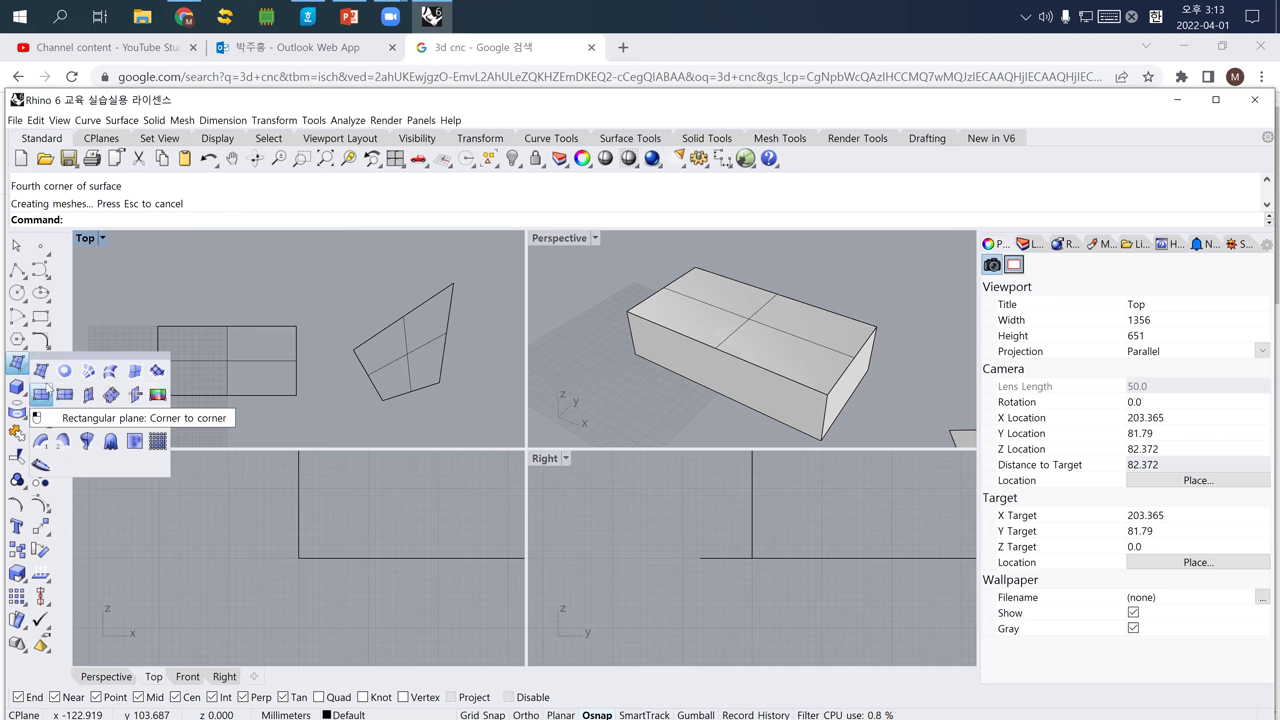
{"action": "left_click", "coordinate": [42, 372]}
{"action": "left_click", "coordinate": [166, 305]}
{"action": "left_click", "coordinate": [215, 256]}
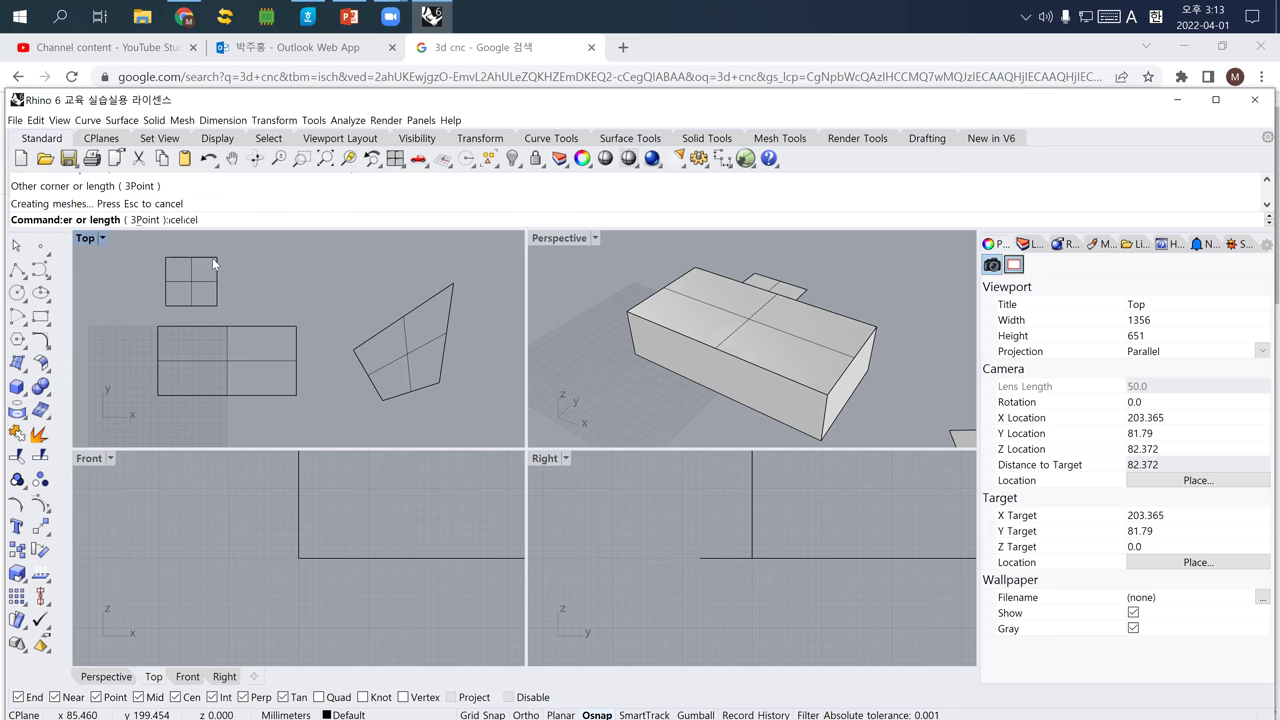
Copy the small square plane and place the copy beside it, above the box's other end in the Top view.
{"action": "left_click", "coordinate": [200, 279]}
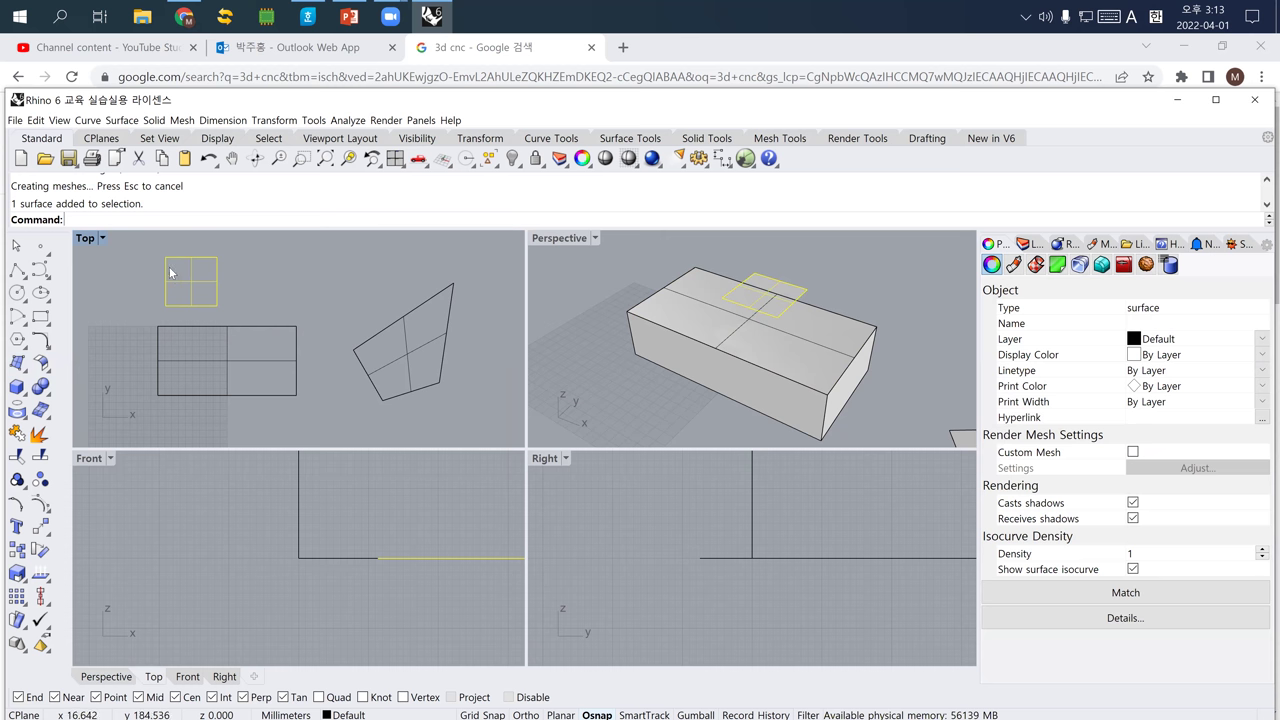
{"action": "type", "text": "copy"}
{"action": "key", "text": "Return"}
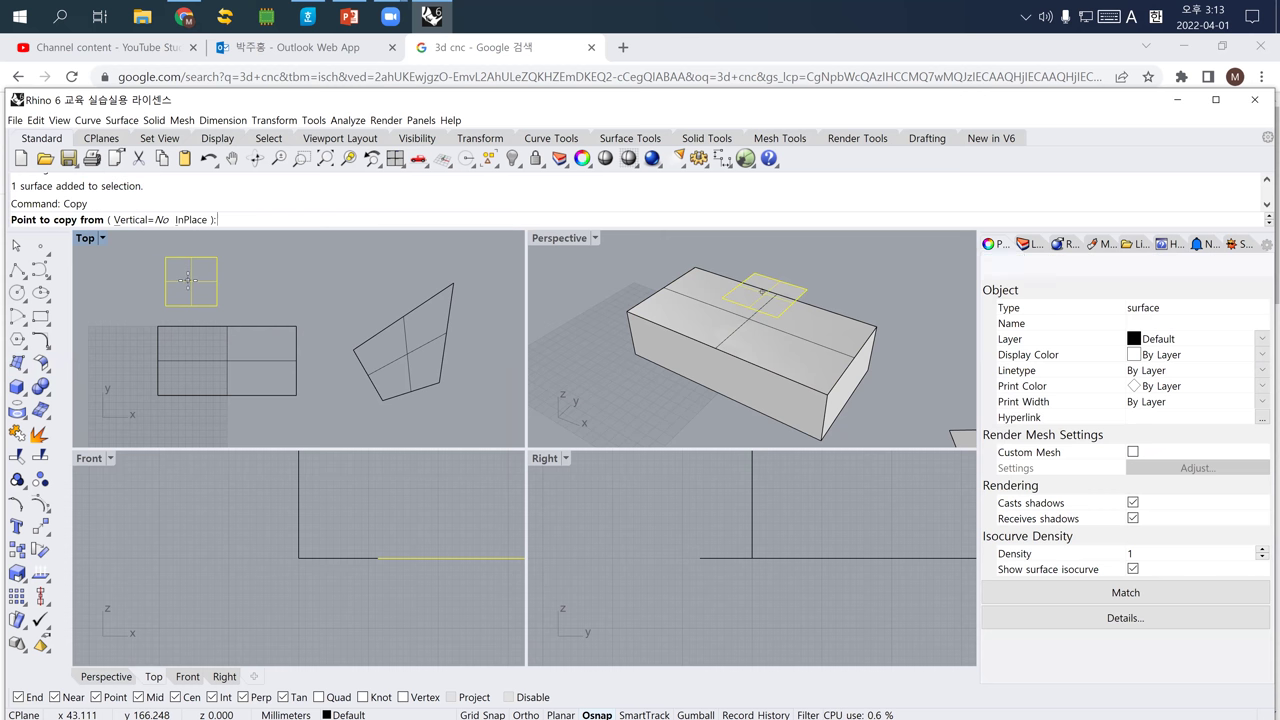
{"action": "left_click", "coordinate": [187, 280]}
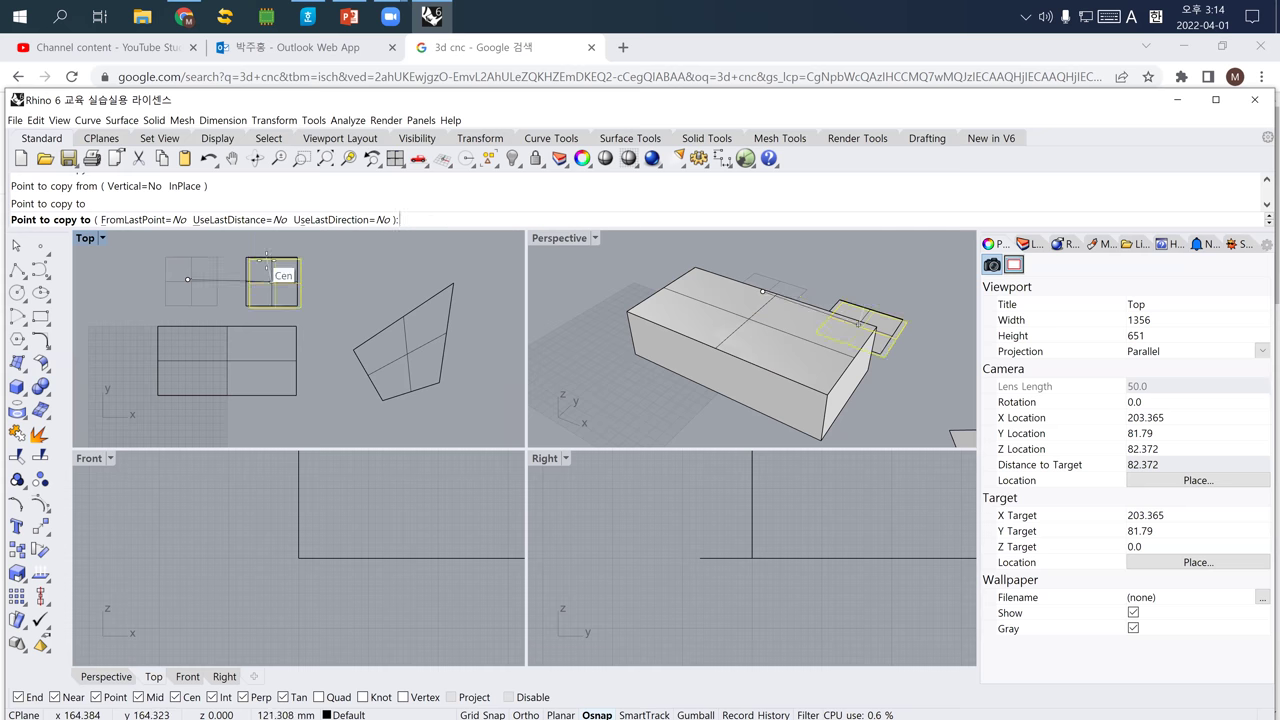
{"action": "left_click", "coordinate": [267, 266]}
{"action": "left_click", "coordinate": [208, 292]}
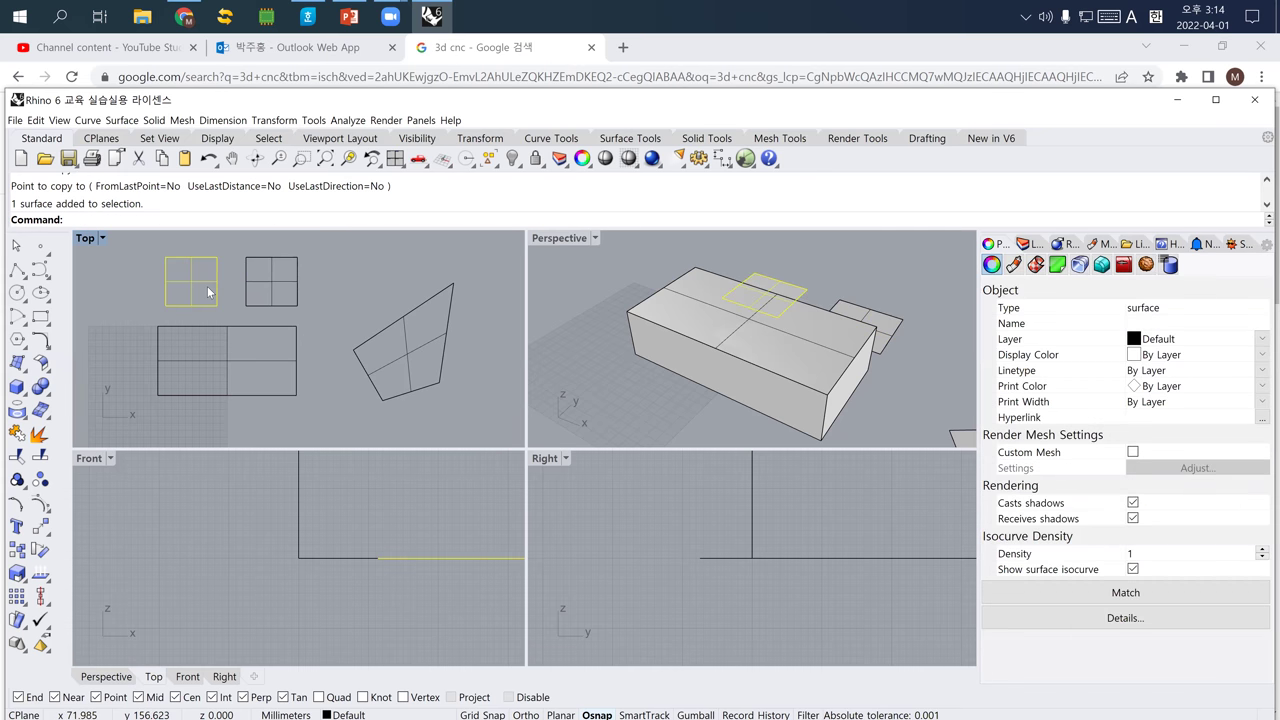
{"action": "type", "text": "revolve"}
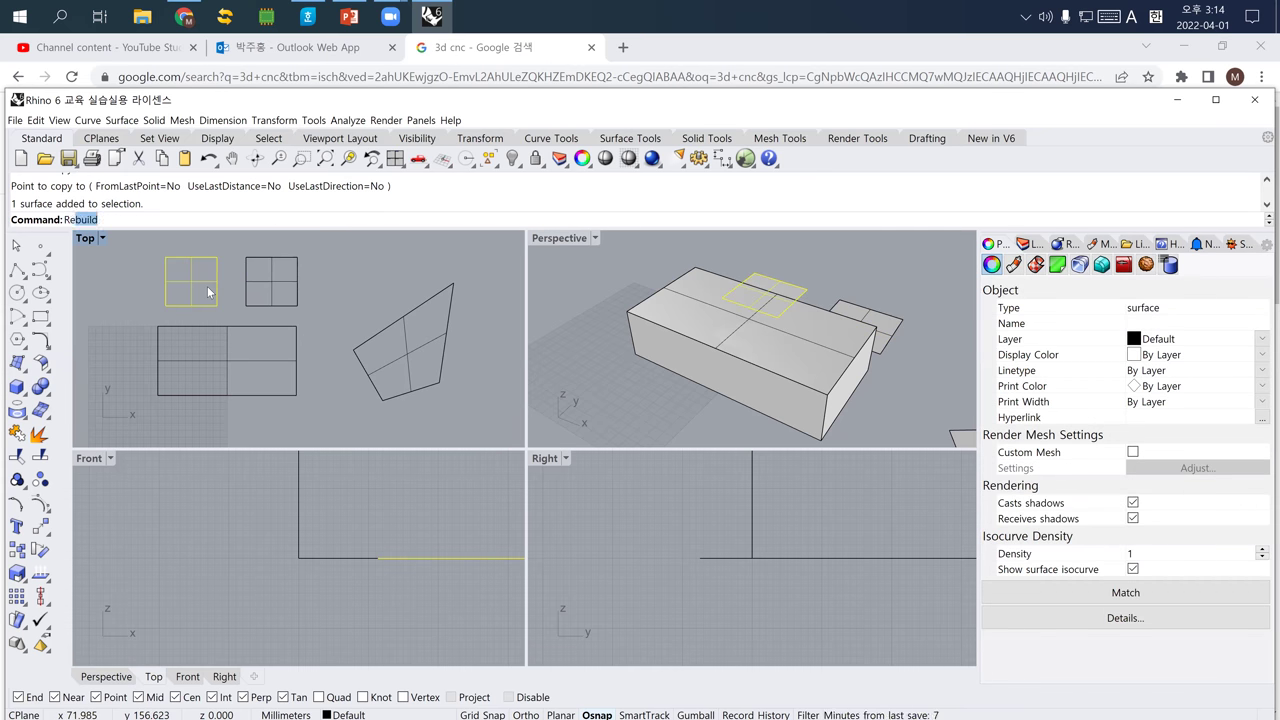
{"action": "key", "text": "Return"}
{"action": "key", "text": "Escape"}
{"action": "type", "text": "Revui"}
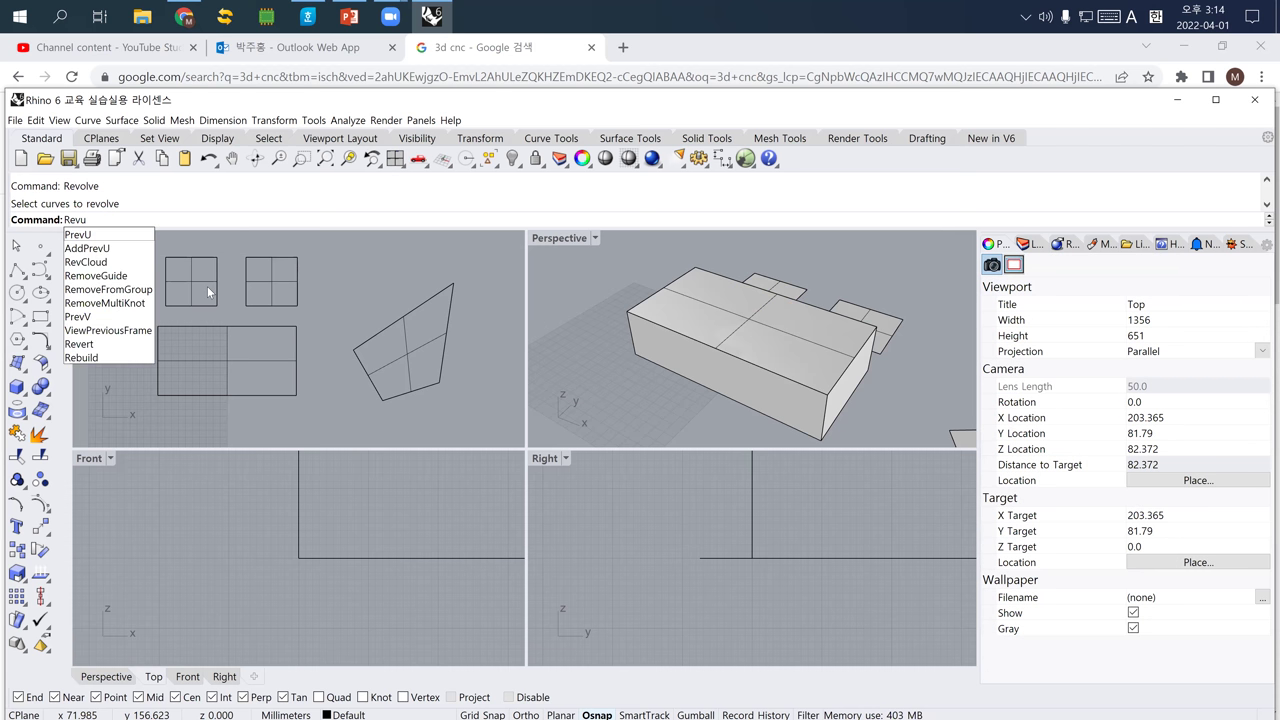
{"action": "key", "text": "BackSpace"}
{"action": "key", "text": "BackSpace"}
{"action": "key", "text": "BackSpace"}
{"action": "key", "text": "BackSpace"}
{"action": "key", "text": "BackSpace"}
Rebuild the original small square plane with point counts U 2 and V 4.
{"action": "type", "text": "Reb"}
{"action": "key", "text": "Return"}
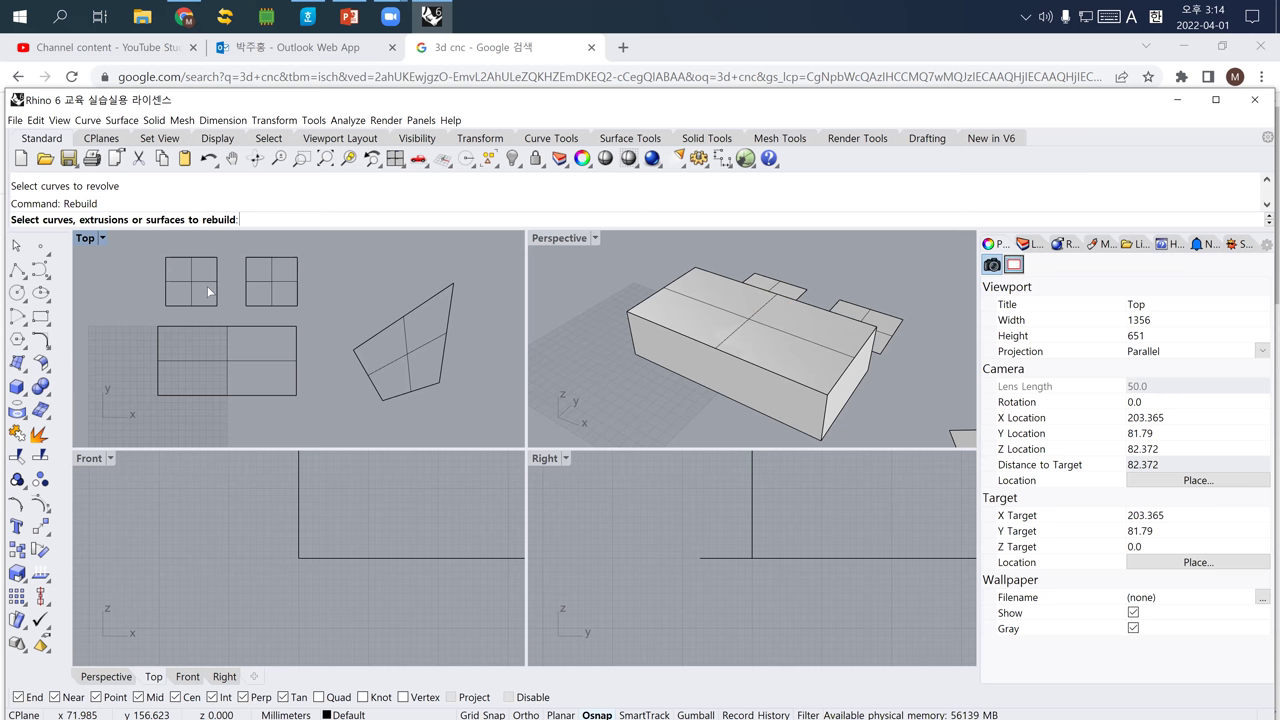
{"action": "left_click", "coordinate": [207, 289]}
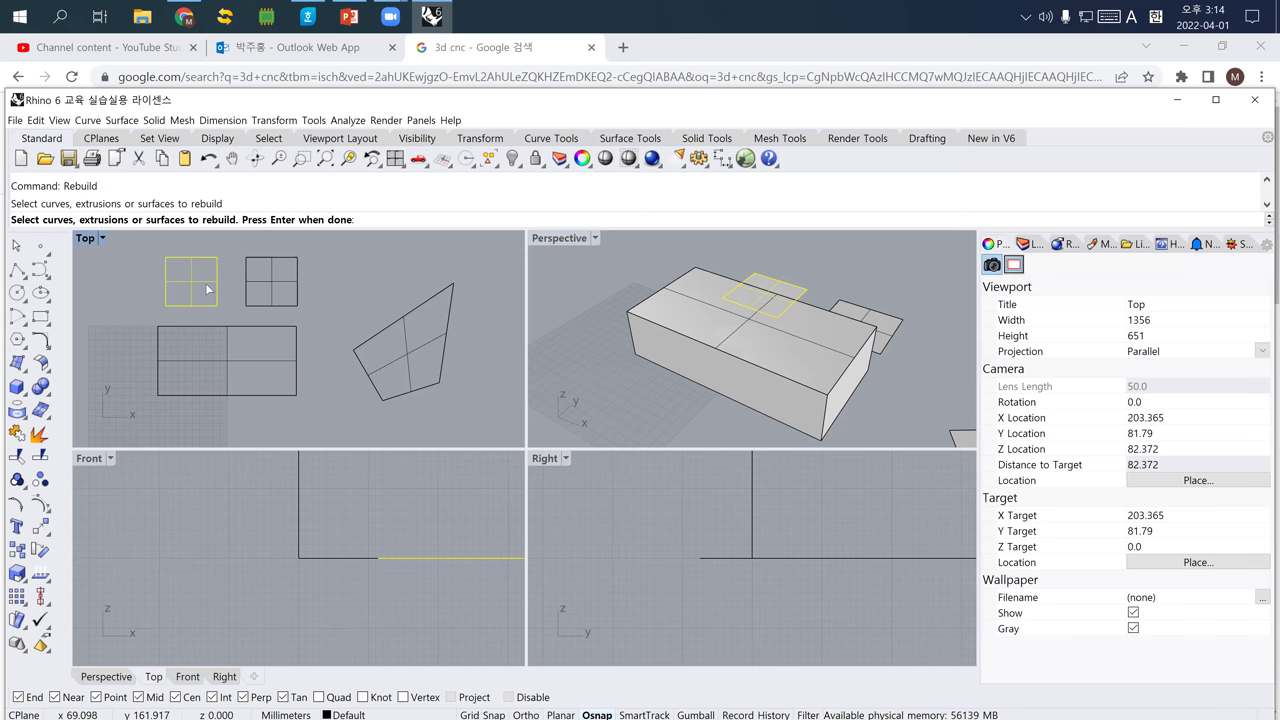
{"action": "key", "text": "Return"}
{"action": "left_click", "coordinate": [409, 291]}
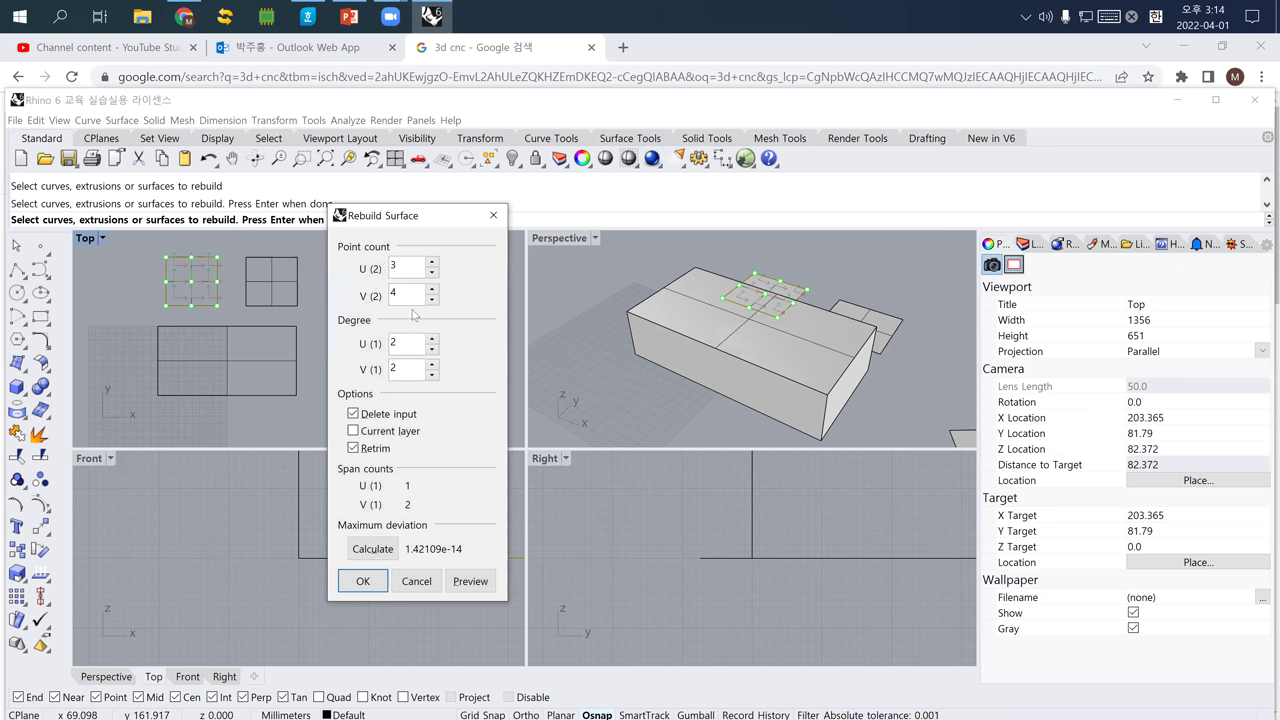
{"action": "double_click", "coordinate": [395, 266]}
{"action": "type", "text": "2"}
{"action": "left_click", "coordinate": [356, 582]}
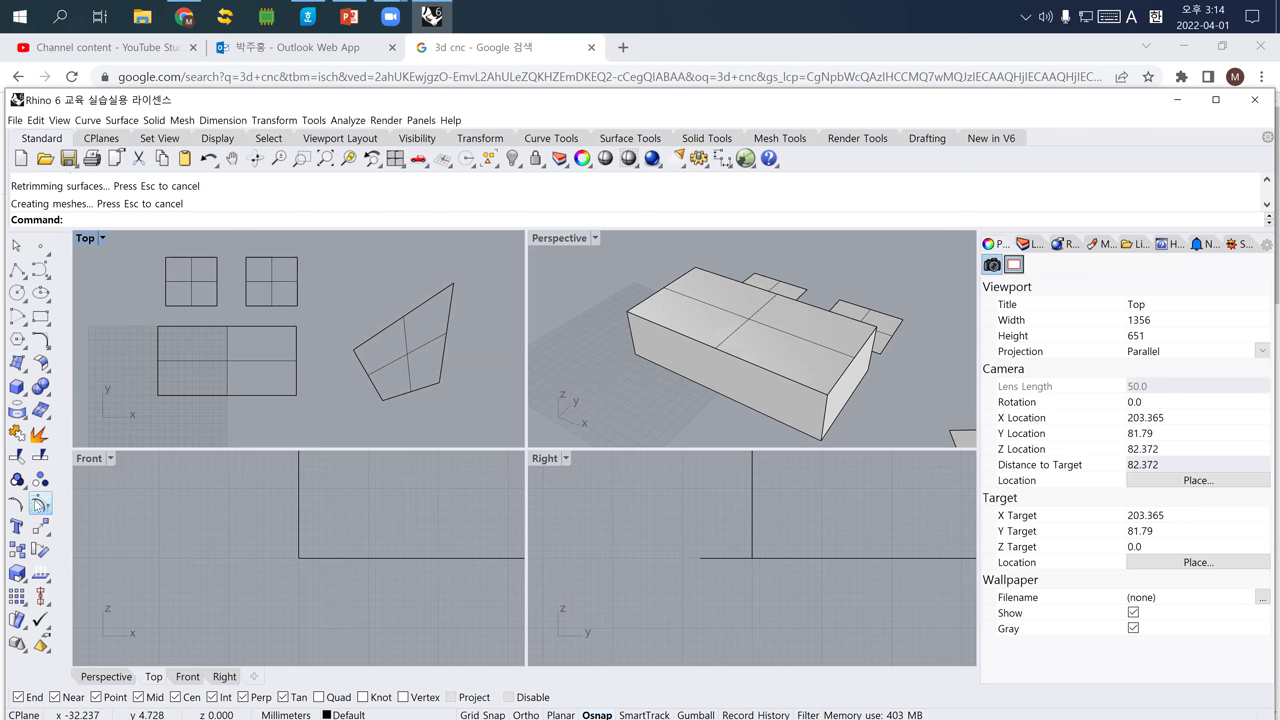
Turn on the control points of the rebuilt small square plane.
{"action": "left_click", "coordinate": [42, 506]}
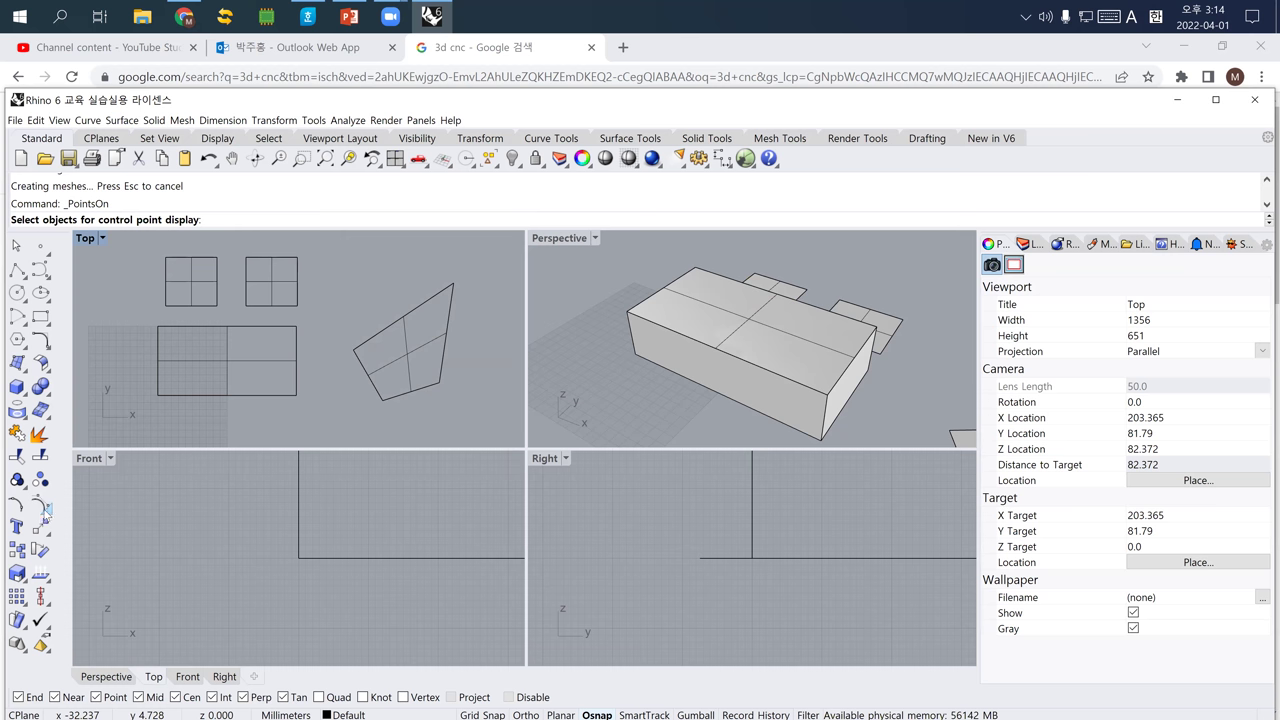
{"action": "left_click", "coordinate": [185, 311]}
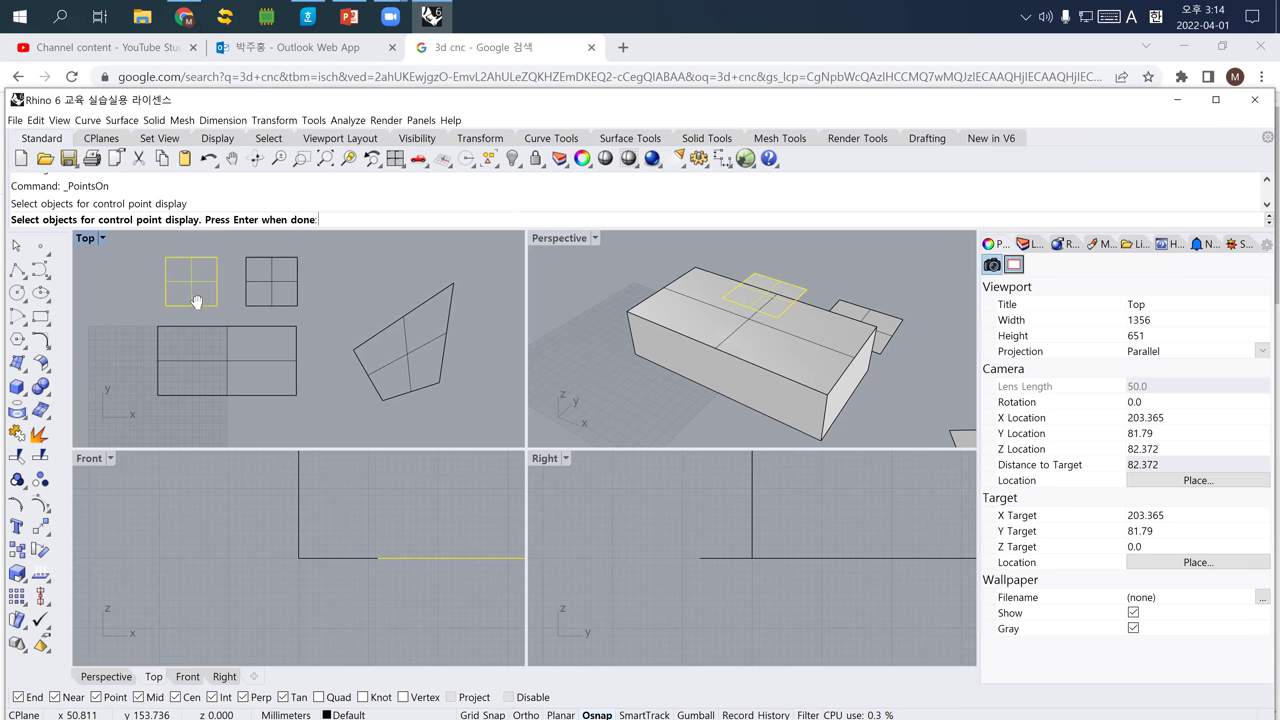
{"action": "right_click_drag", "start_coordinate": [195, 297], "coordinate": [191, 302]}
{"action": "right_click", "coordinate": [191, 302]}
{"action": "key", "text": "Left"}
{"action": "key", "text": "Left"}
{"action": "key", "text": "Right"}
{"action": "key", "text": "Right"}
{"action": "key", "text": "Up"}
{"action": "key", "text": "Up"}
{"action": "key", "text": "Up"}
{"action": "key", "text": "Up"}
{"action": "key", "text": "Up"}
{"action": "key", "text": "Up"}
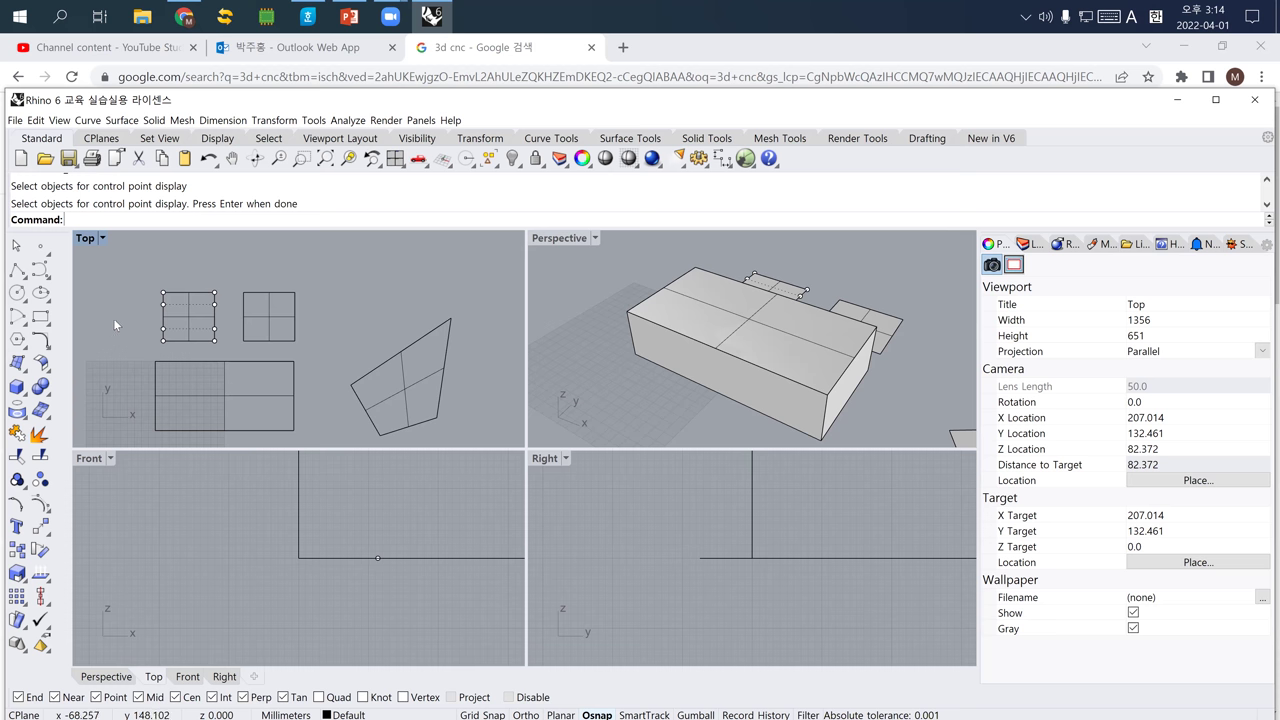
Undo the small square plane's rebuild, and review its Rebuild settings again without applying them.
{"action": "key", "text": "ctrl+z"}
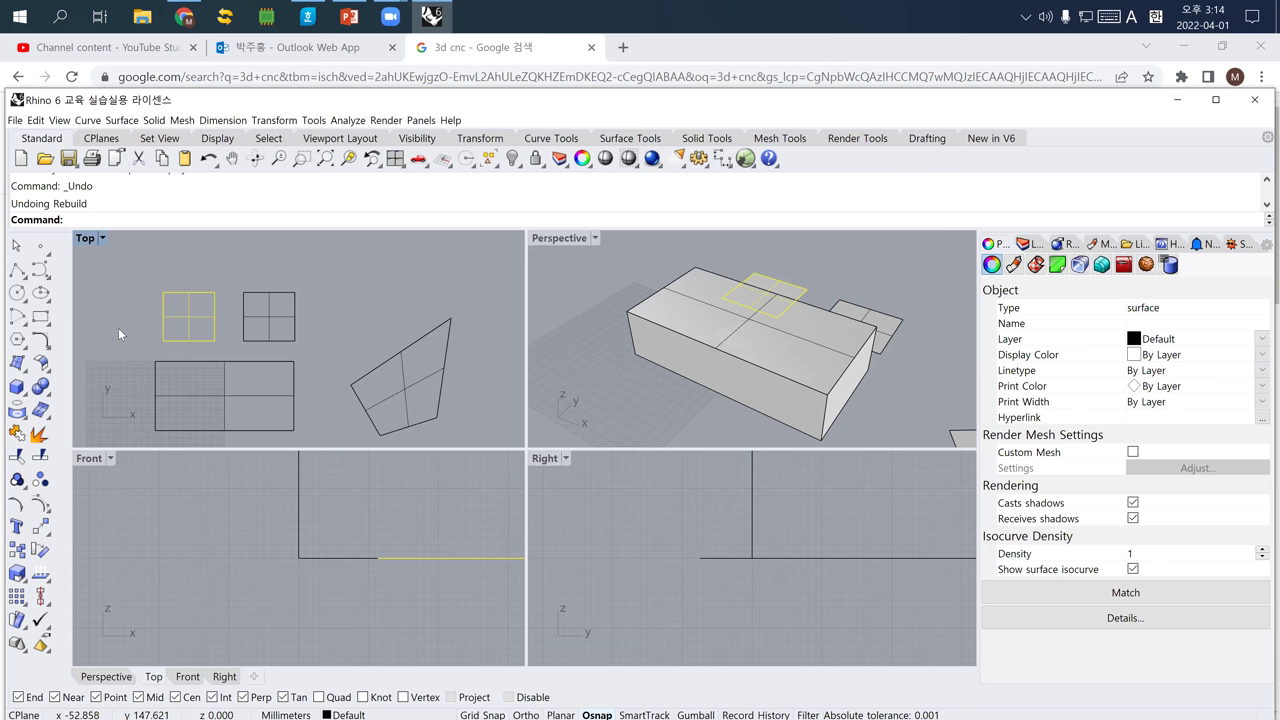
{"action": "key", "text": "Return"}
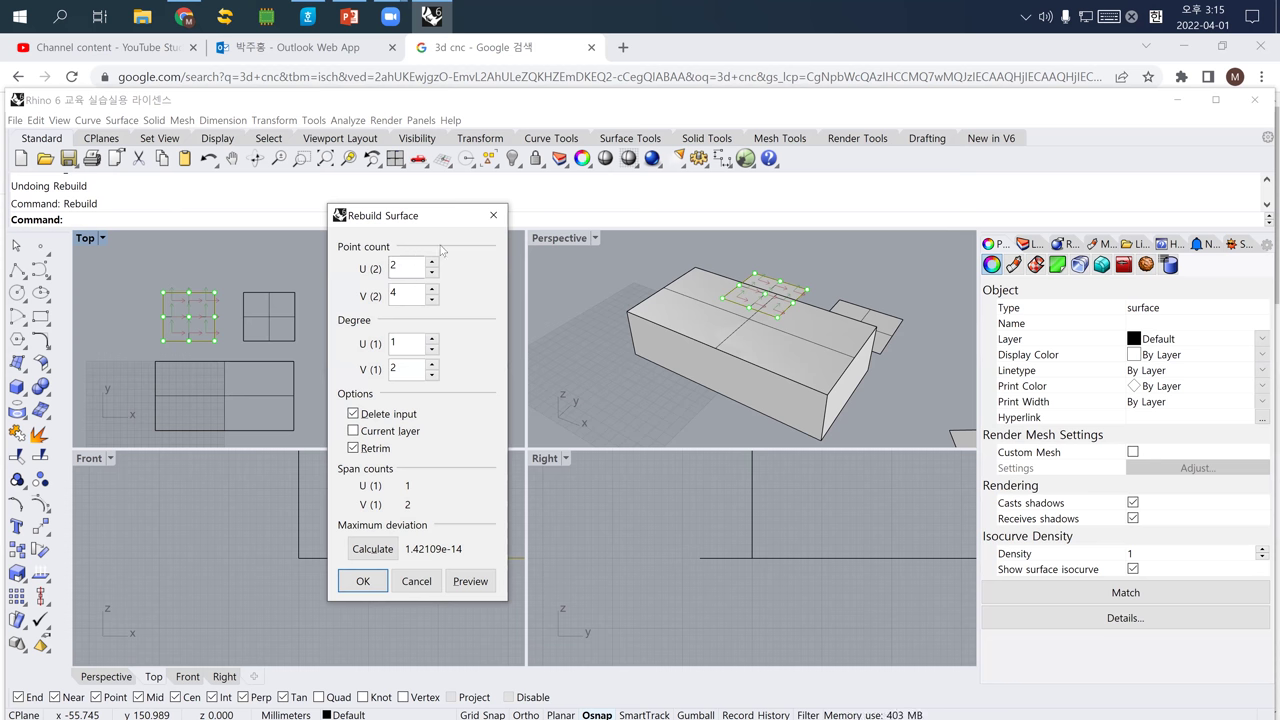
{"action": "left_click", "coordinate": [493, 215]}
{"action": "key", "text": "Escape"}
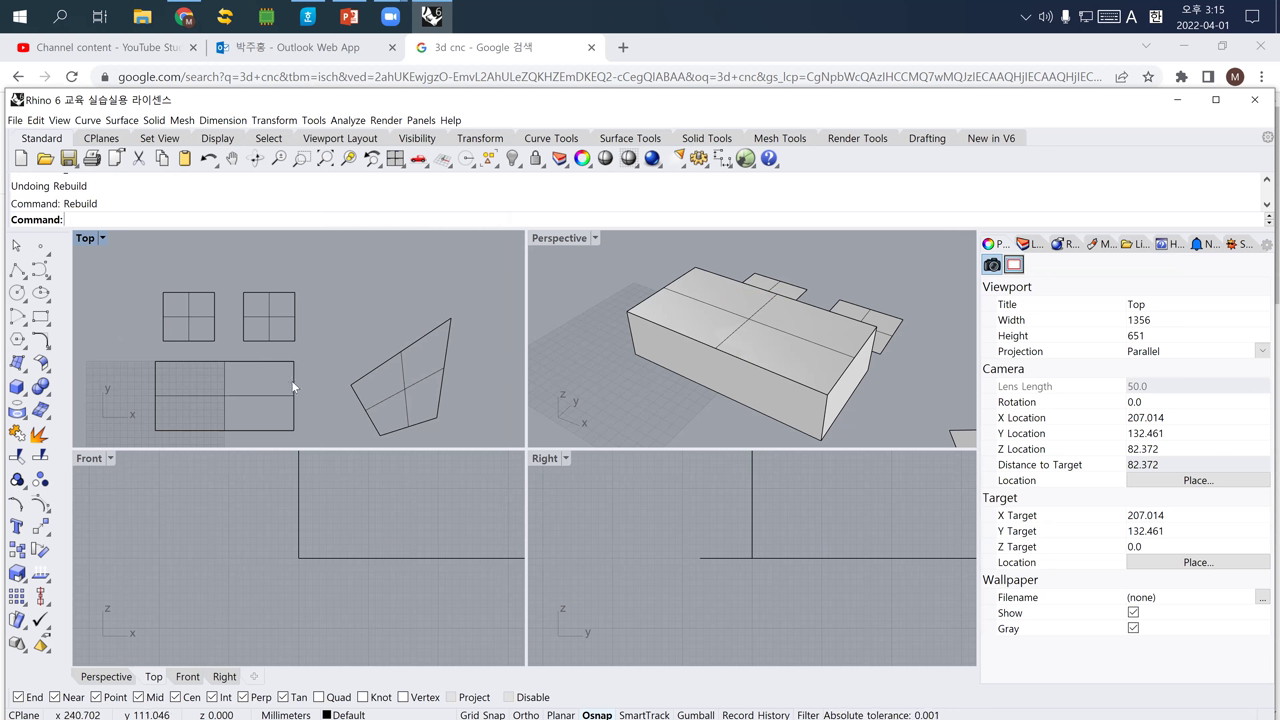
Rotate the copied square plane about 27 degrees counterclockwise around its lower-left corner in the Top view.
{"action": "left_click", "coordinate": [203, 326]}
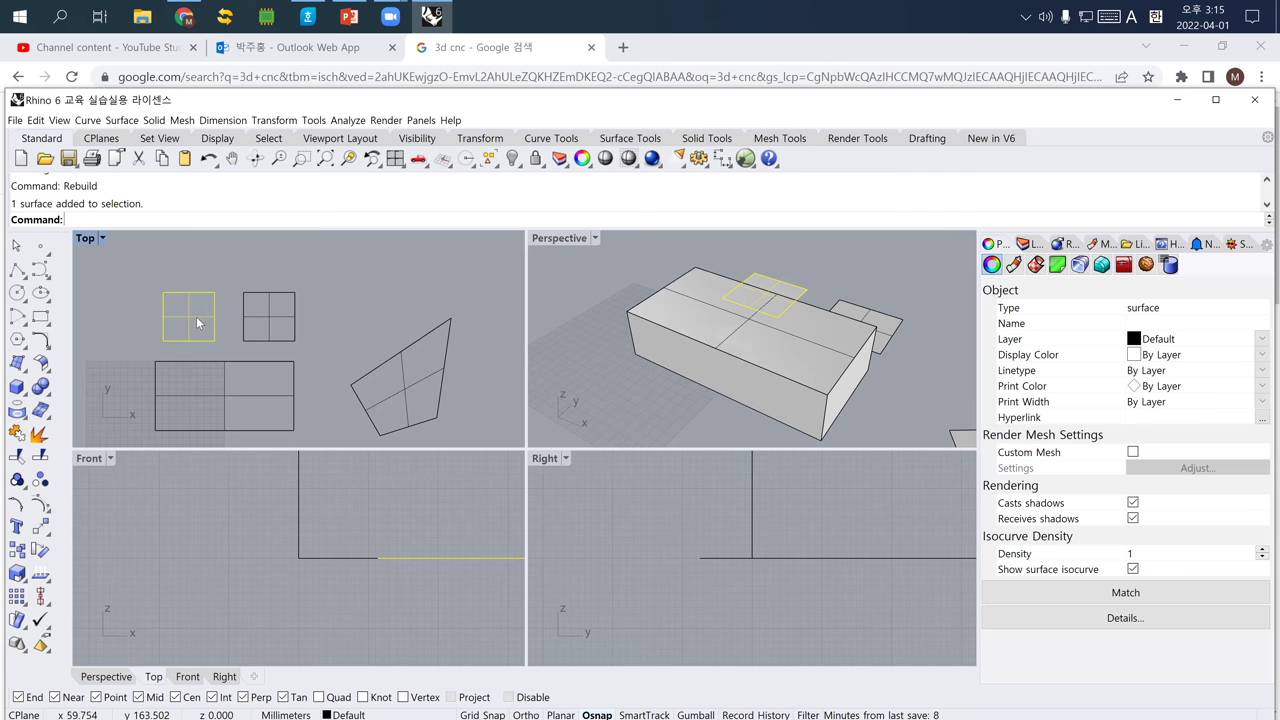
{"action": "left_click", "coordinate": [247, 316]}
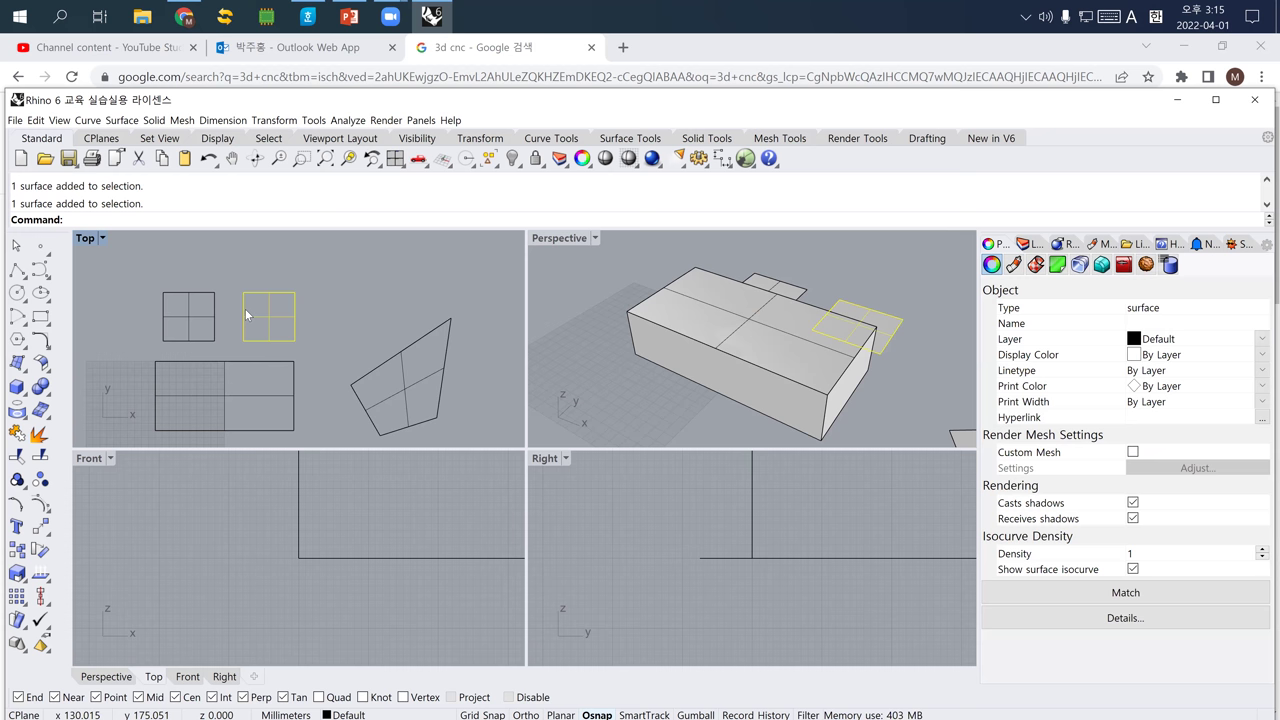
{"action": "type", "text": "rotate"}
{"action": "key", "text": "Return"}
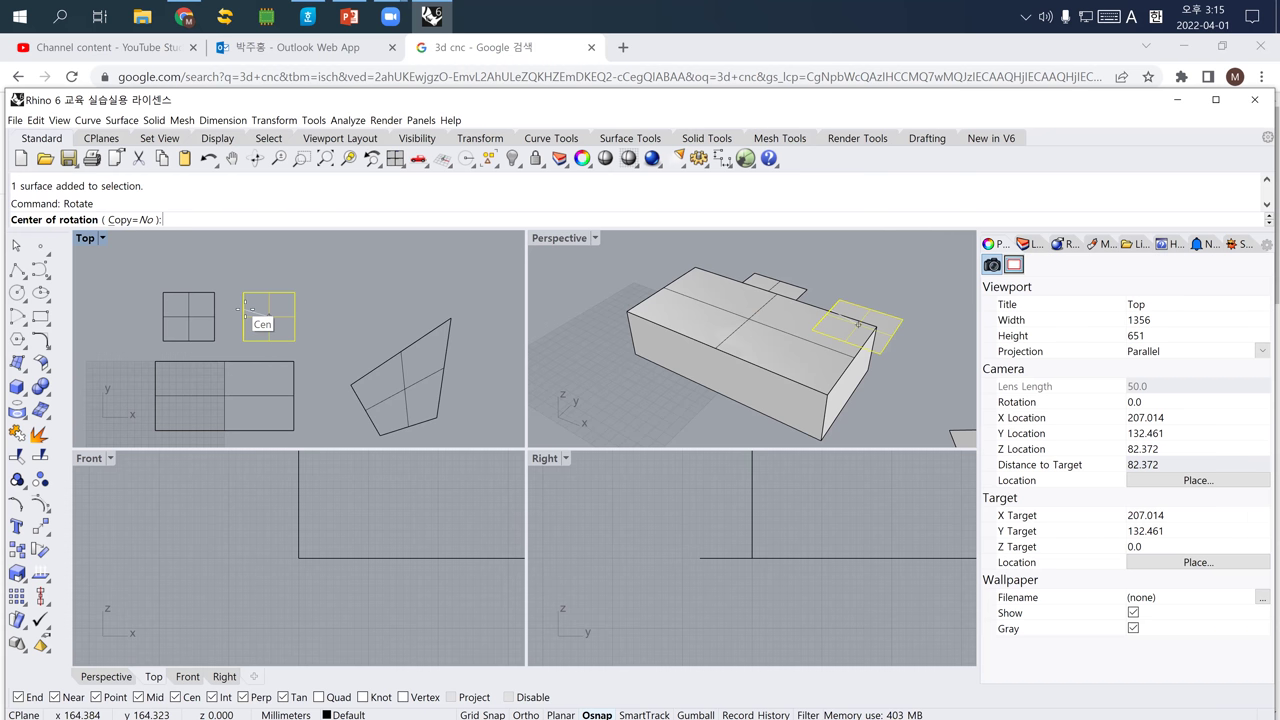
{"action": "left_click", "coordinate": [243, 341]}
{"action": "left_click", "coordinate": [335, 303]}
{"action": "left_click", "coordinate": [307, 267]}
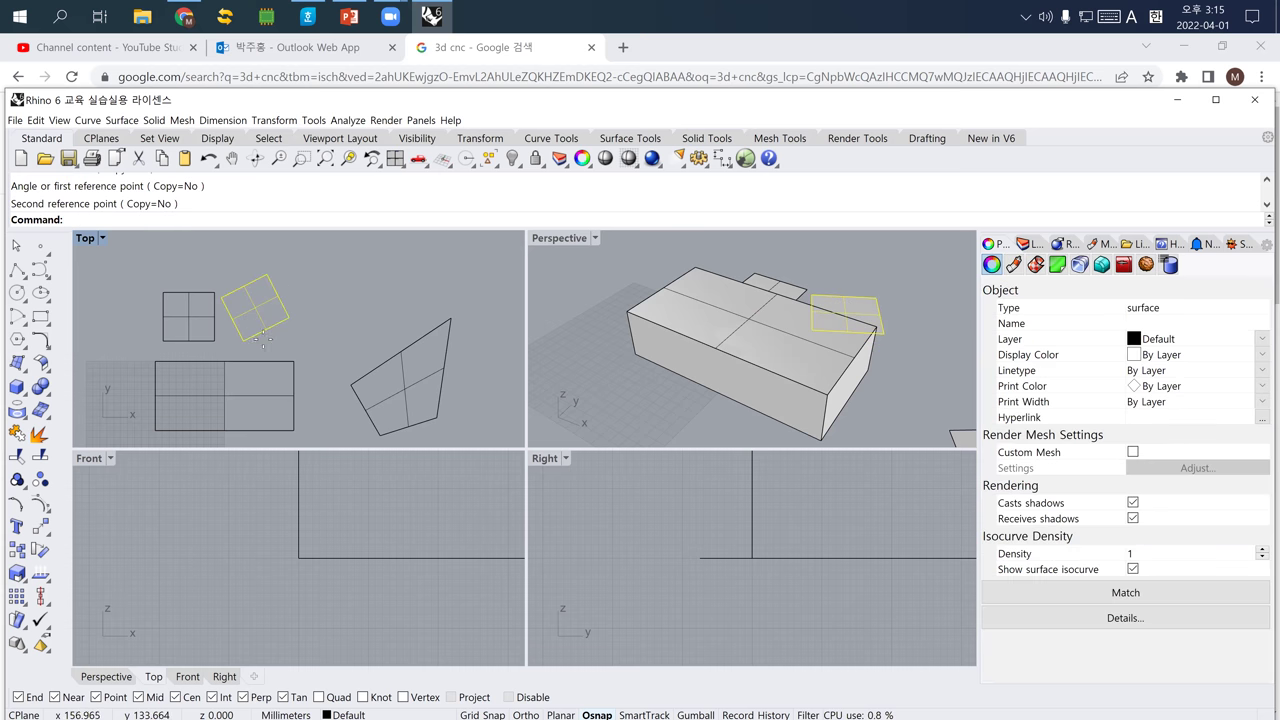
Tilt the copied square plane about 23 degrees in the Front view, rotating it around the same corner.
{"action": "right_click", "coordinate": [264, 338]}
{"action": "left_click", "coordinate": [243, 341]}
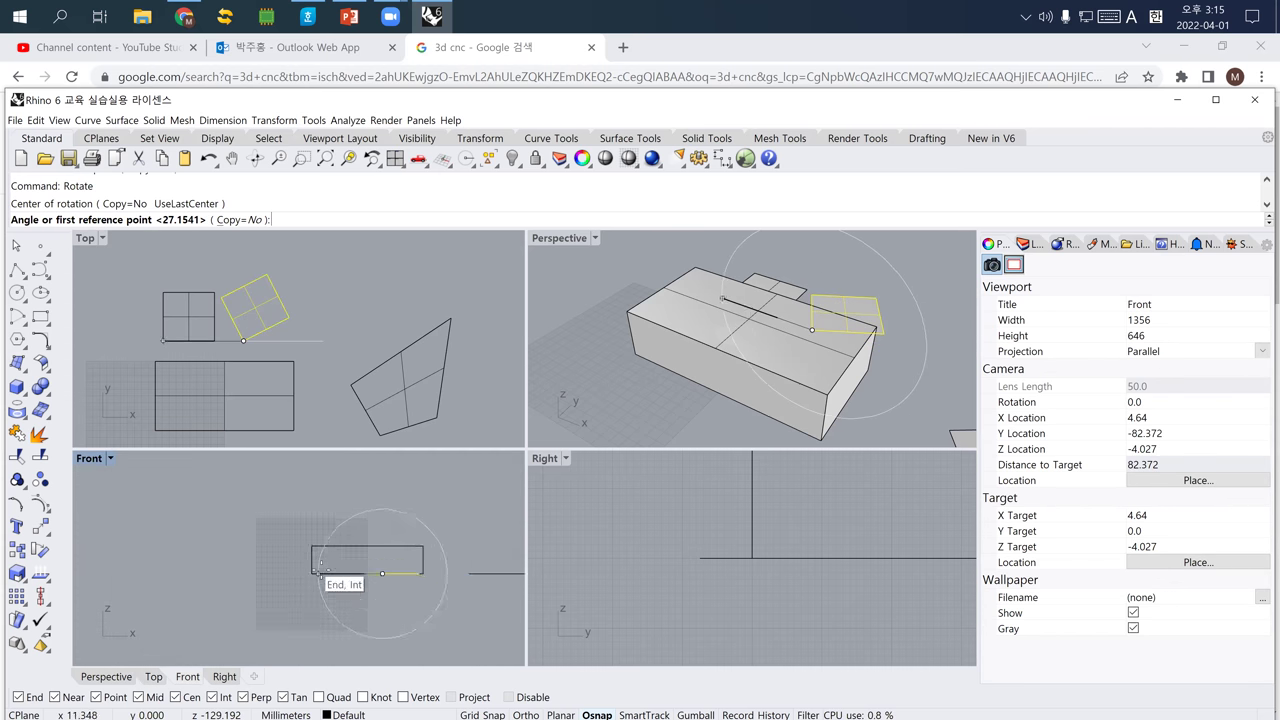
{"action": "key", "text": "shift"}
{"action": "left_click", "coordinate": [498, 573]}
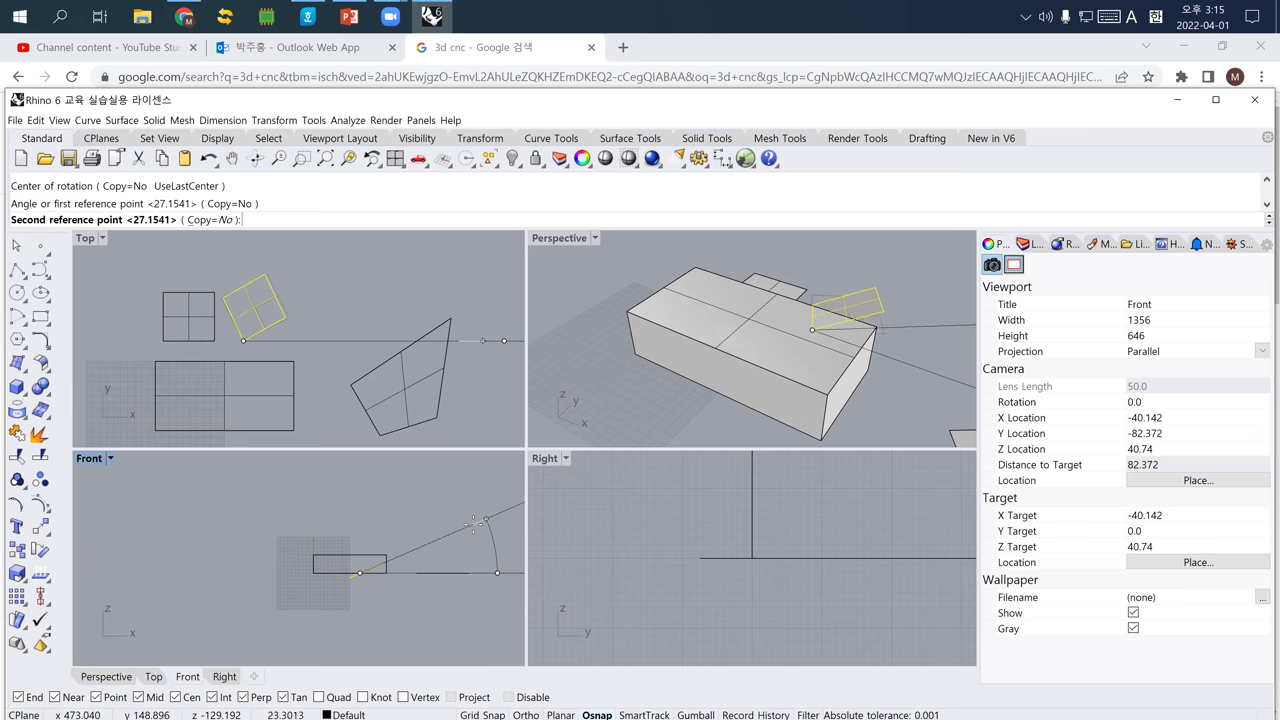
{"action": "left_click", "coordinate": [490, 528]}
Compare the flat square plane and its tilted copy in the Perspective view, selecting each in turn.
{"action": "right_click_drag", "start_coordinate": [745, 360], "coordinate": [690, 385]}
{"action": "left_click", "coordinate": [752, 368]}
{"action": "left_click", "coordinate": [682, 384]}
{"action": "left_click", "coordinate": [758, 388]}
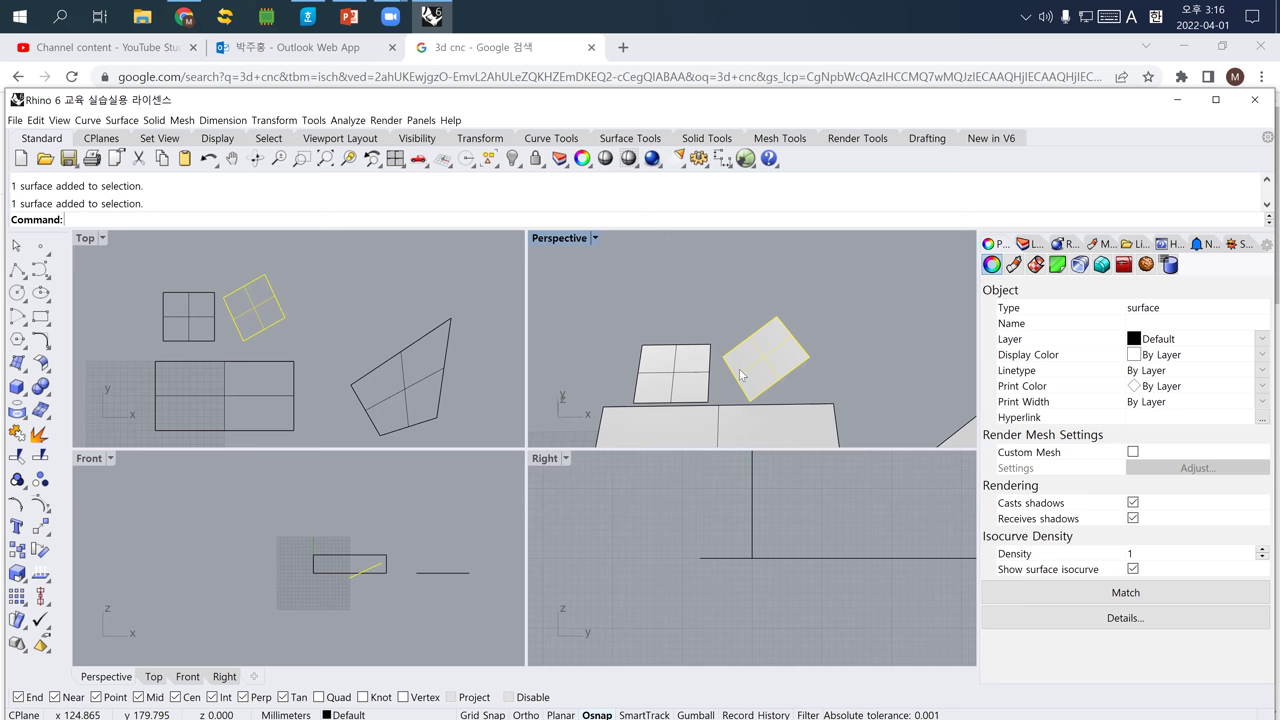
{"action": "left_click", "coordinate": [677, 380]}
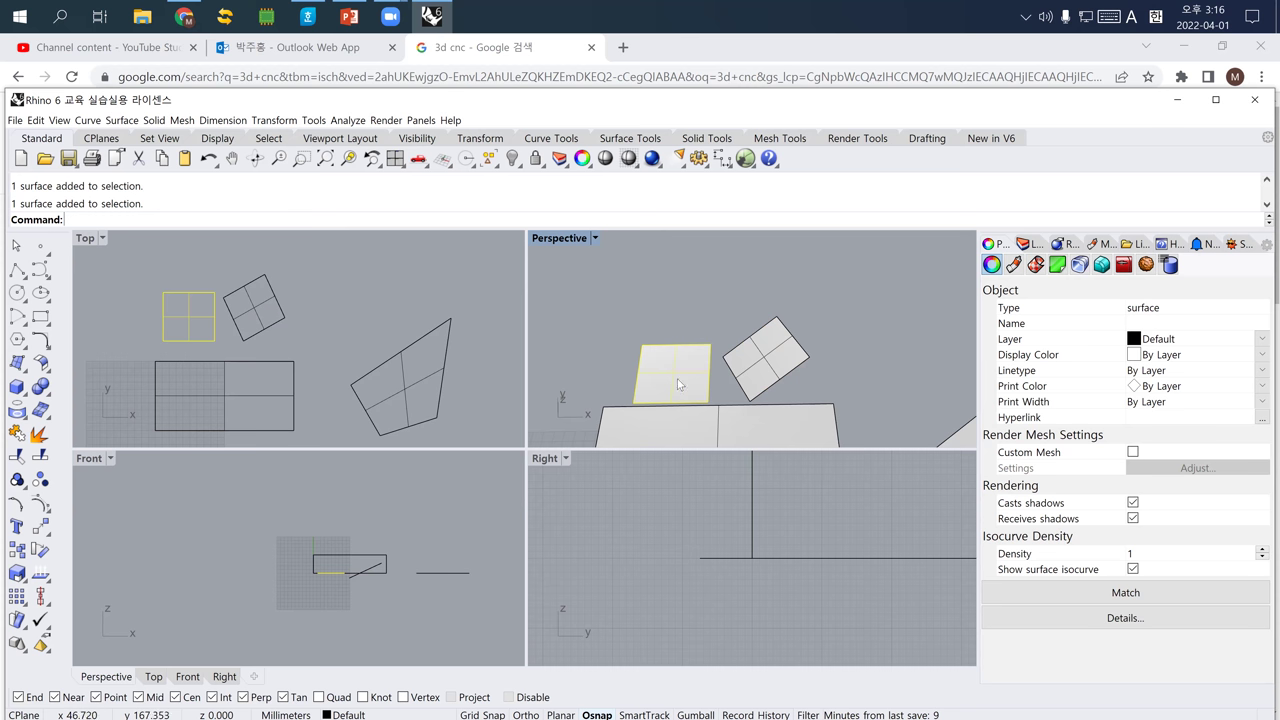
{"action": "left_click", "coordinate": [766, 380]}
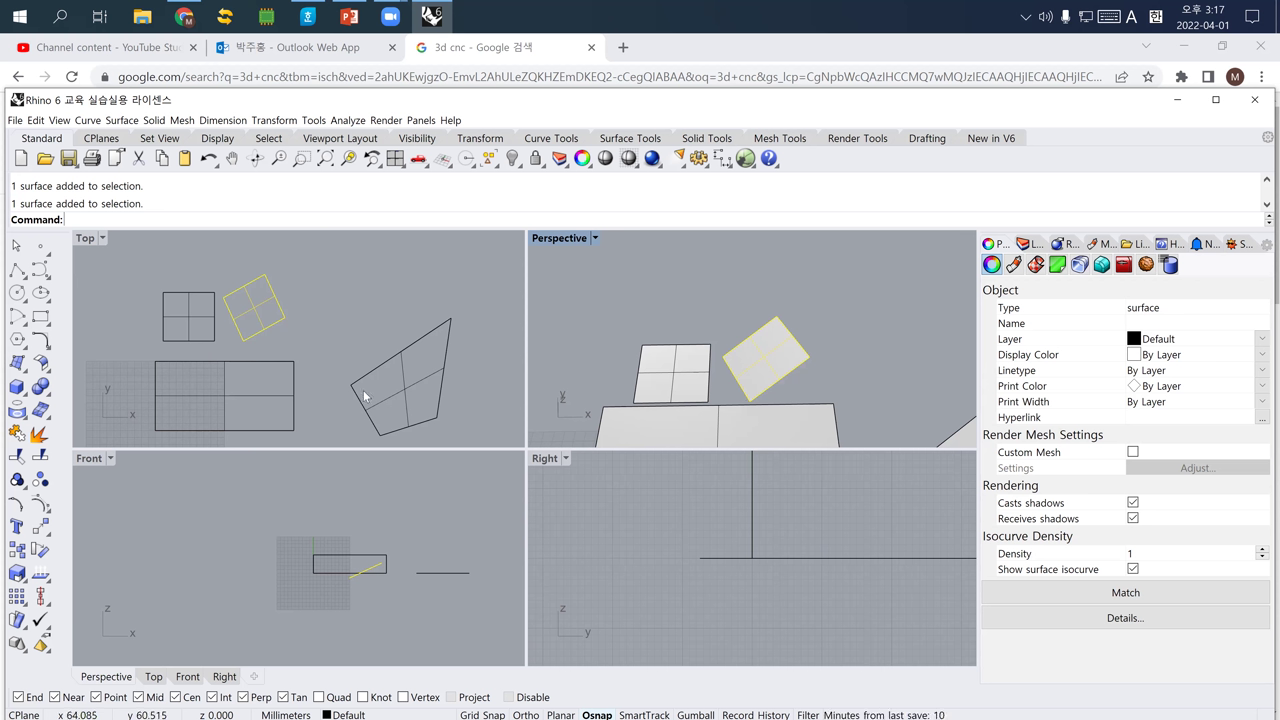
{"action": "scroll", "coordinate": [648, 361], "scroll_direction": "up", "scroll_amount": 2}
{"action": "right_click_drag", "start_coordinate": [658, 337], "coordinate": [731, 378]}
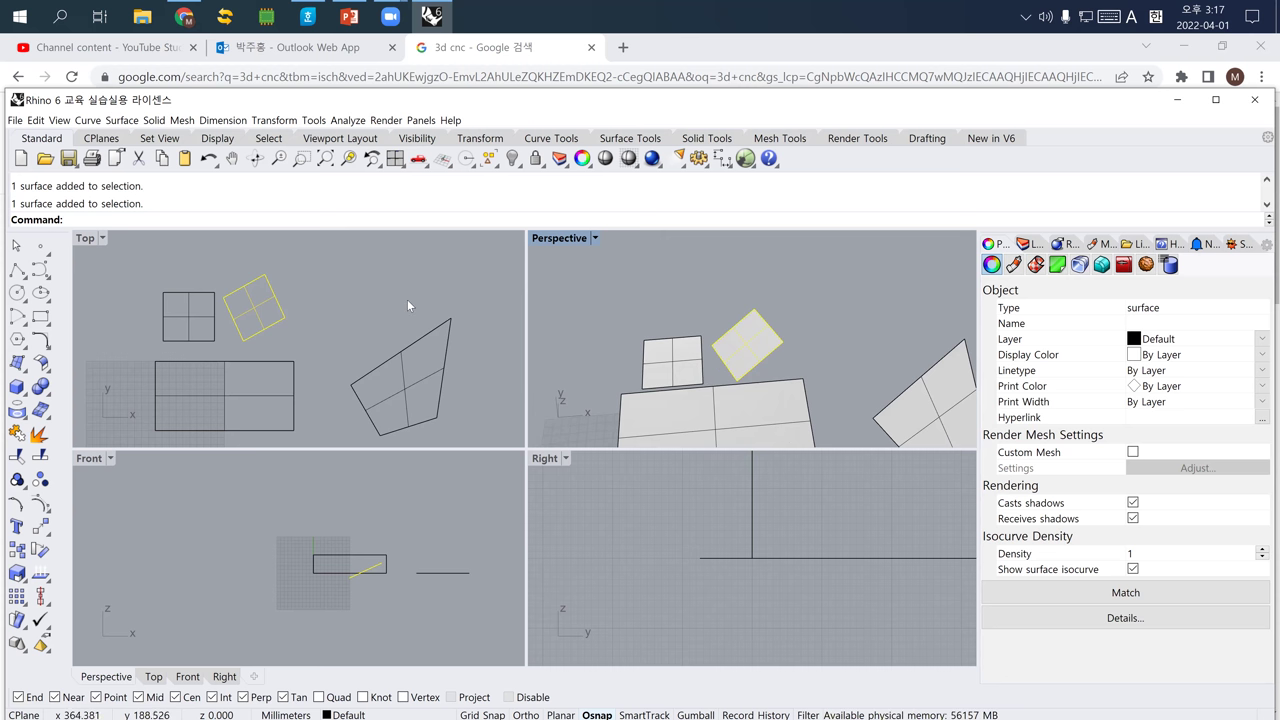
Query the U and V domain of the tilted square plane with the Domain command.
{"action": "type", "text": "Do"}
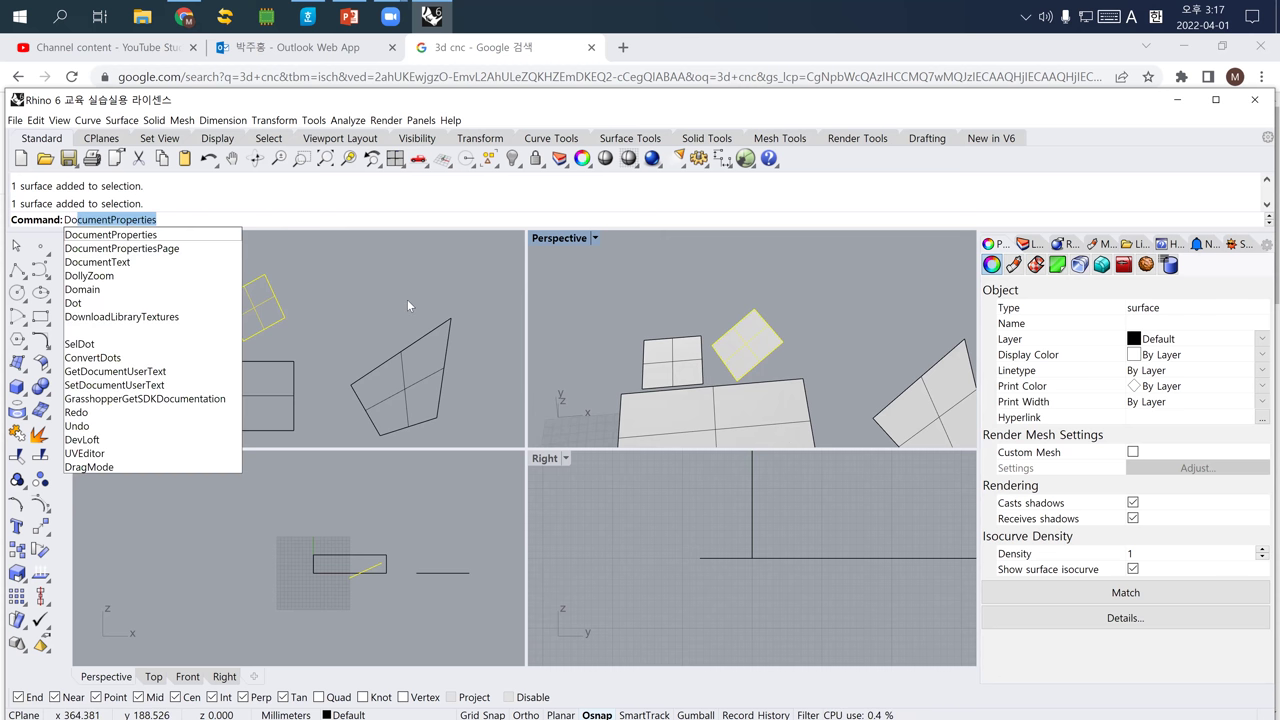
{"action": "type", "text": "m"}
{"action": "key", "text": "Return"}
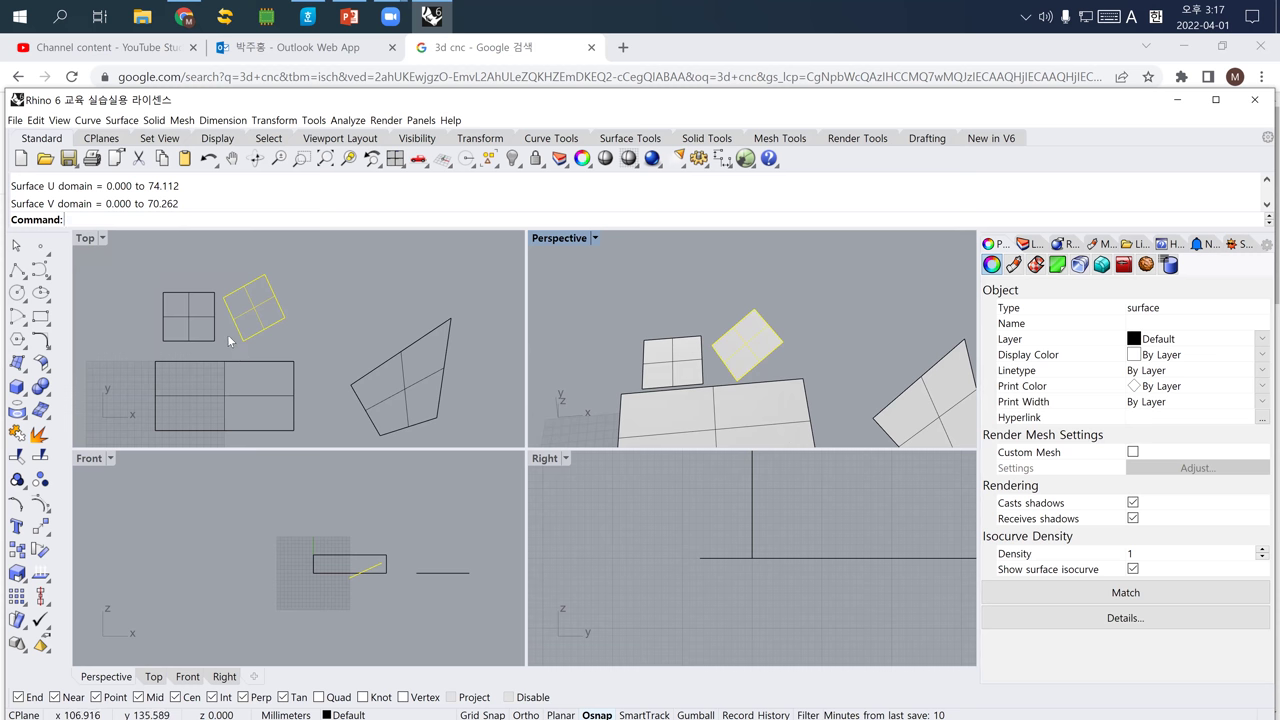
Delete both small square planes and draw a corner-to-corner rectangular plane about 116 x 39 mm above the block in the Top view.
{"action": "left_click_drag", "start_coordinate": [296, 320], "coordinate": [185, 331]}
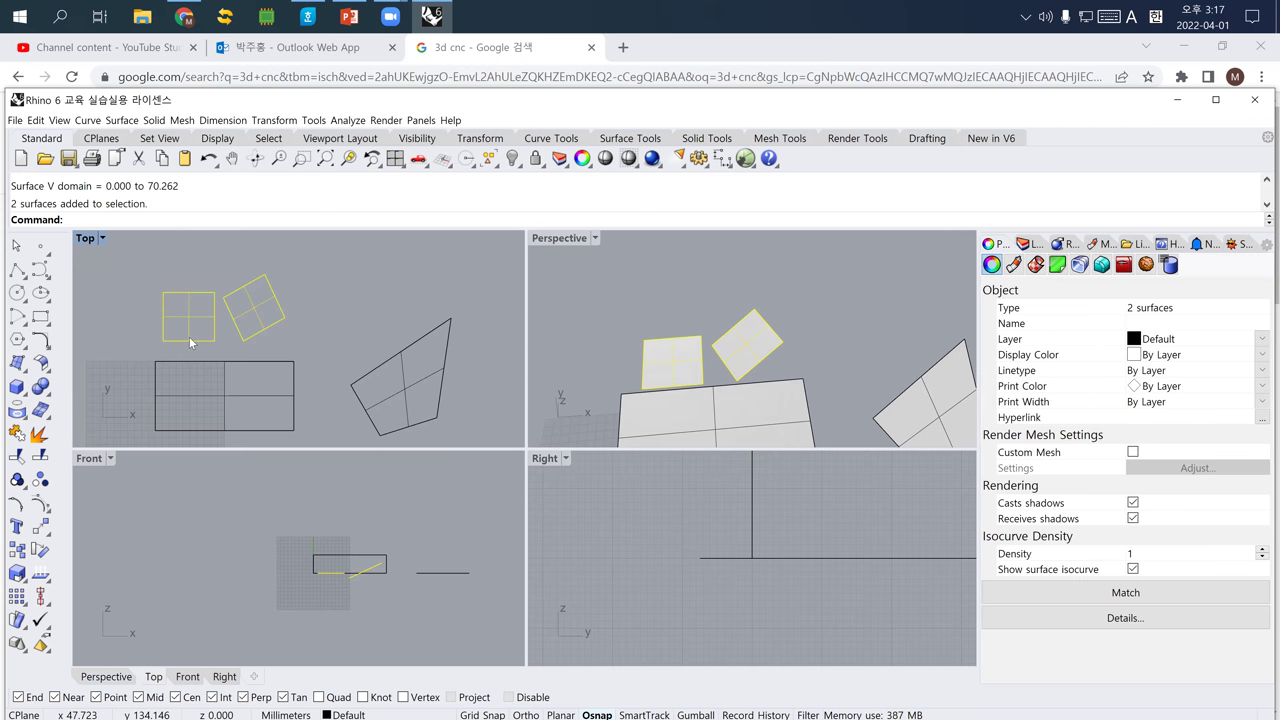
{"action": "key", "text": "Delete"}
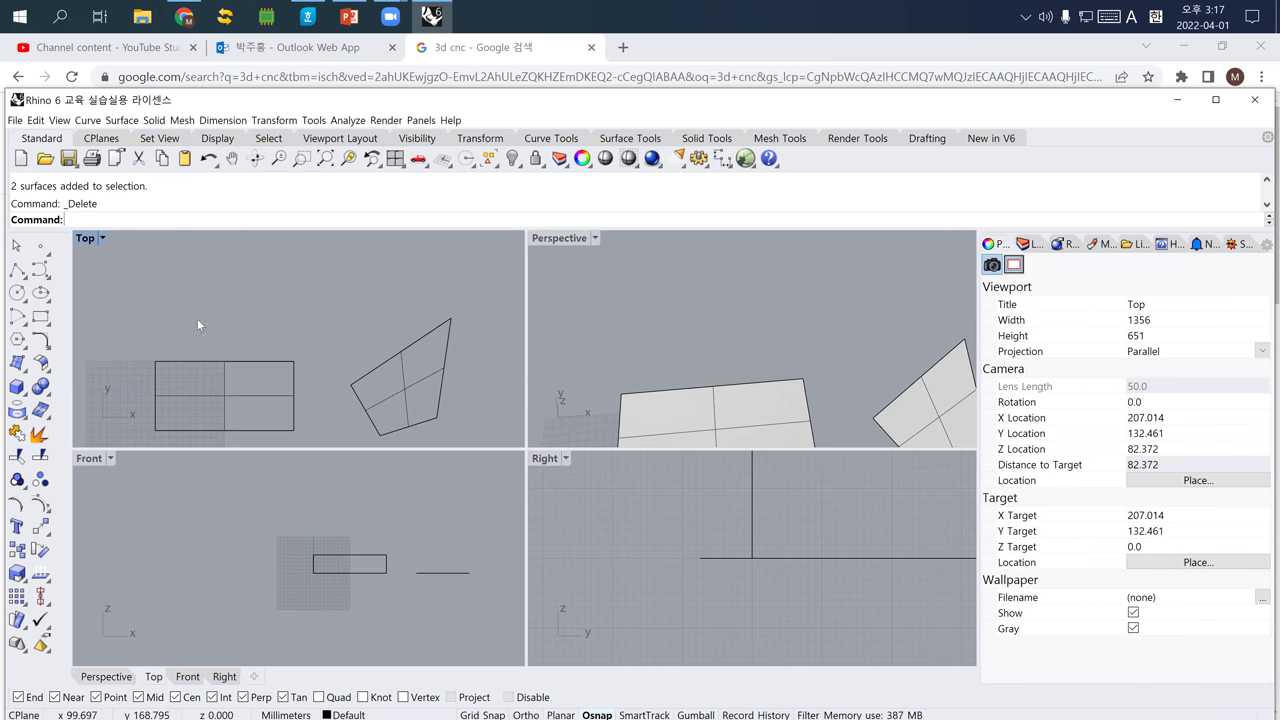
{"action": "left_click", "coordinate": [24, 370]}
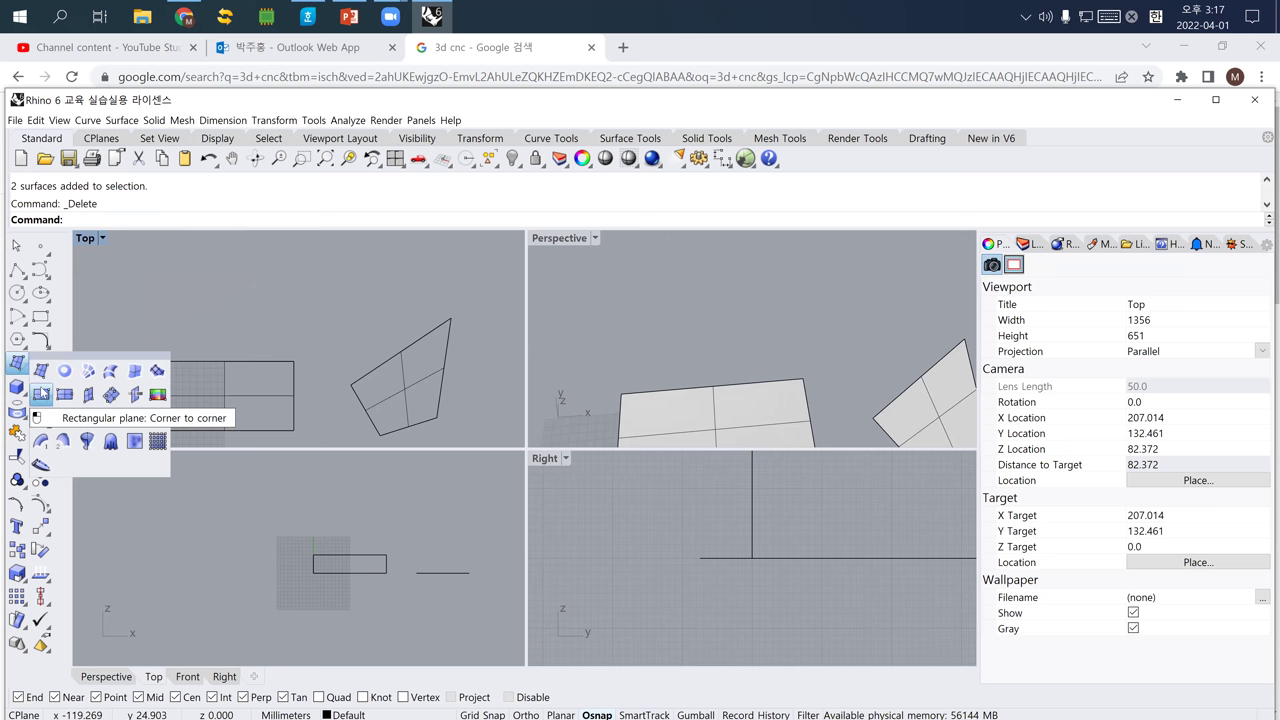
{"action": "left_click", "coordinate": [41, 394]}
{"action": "left_click", "coordinate": [129, 336]}
{"action": "left_click", "coordinate": [210, 310]}
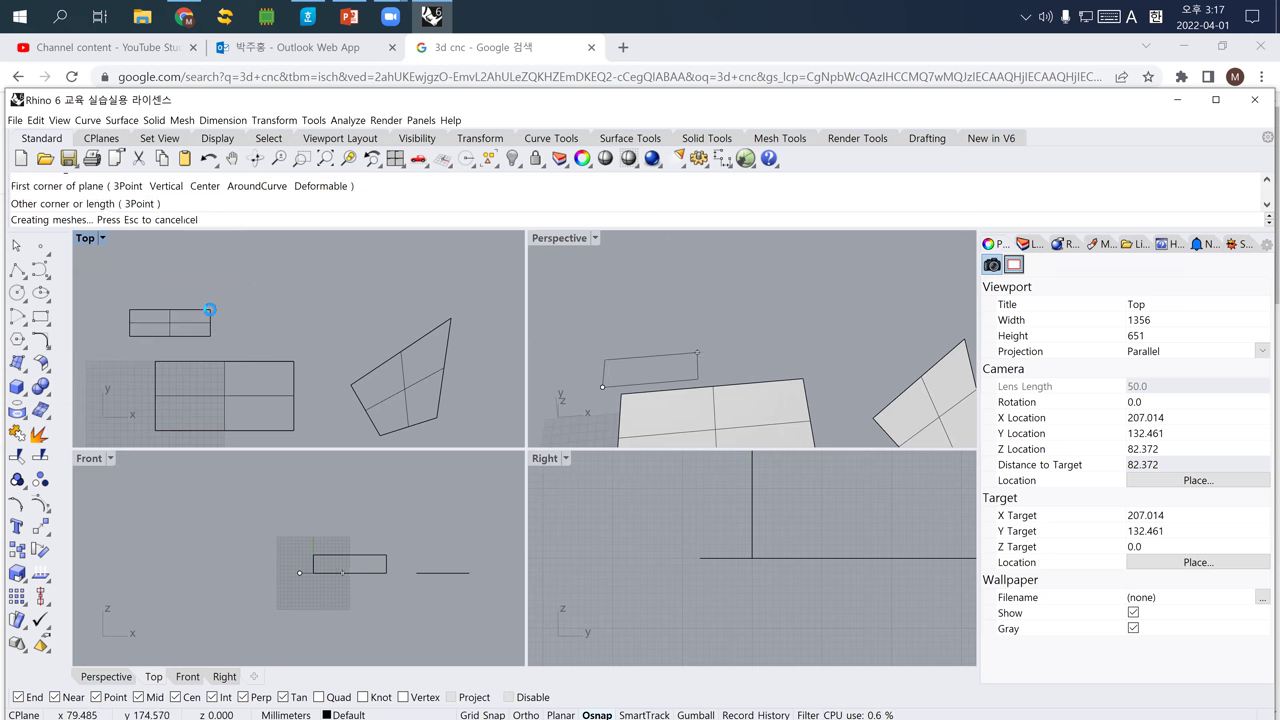
Check the bounding box dimensions of the new rectangular plane.
{"action": "left_click", "coordinate": [181, 324]}
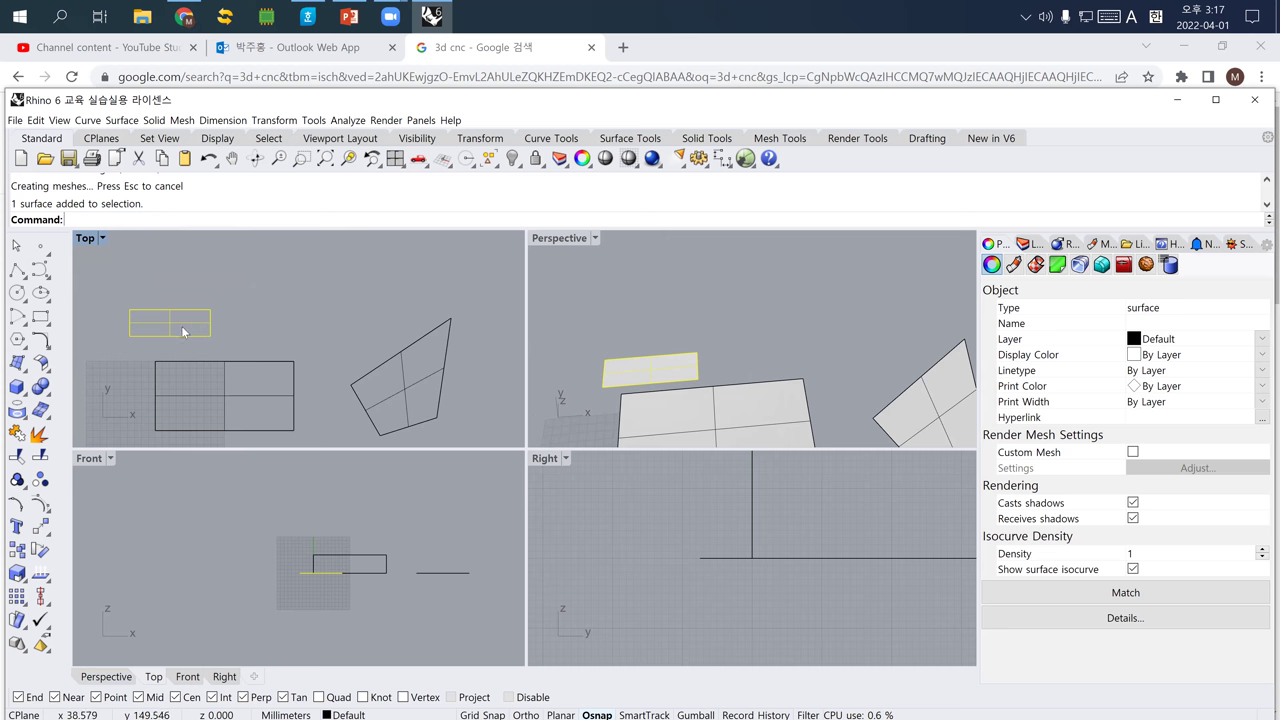
{"action": "type", "text": "boundingbox"}
{"action": "key", "text": "Return"}
{"action": "key", "text": "Return"}
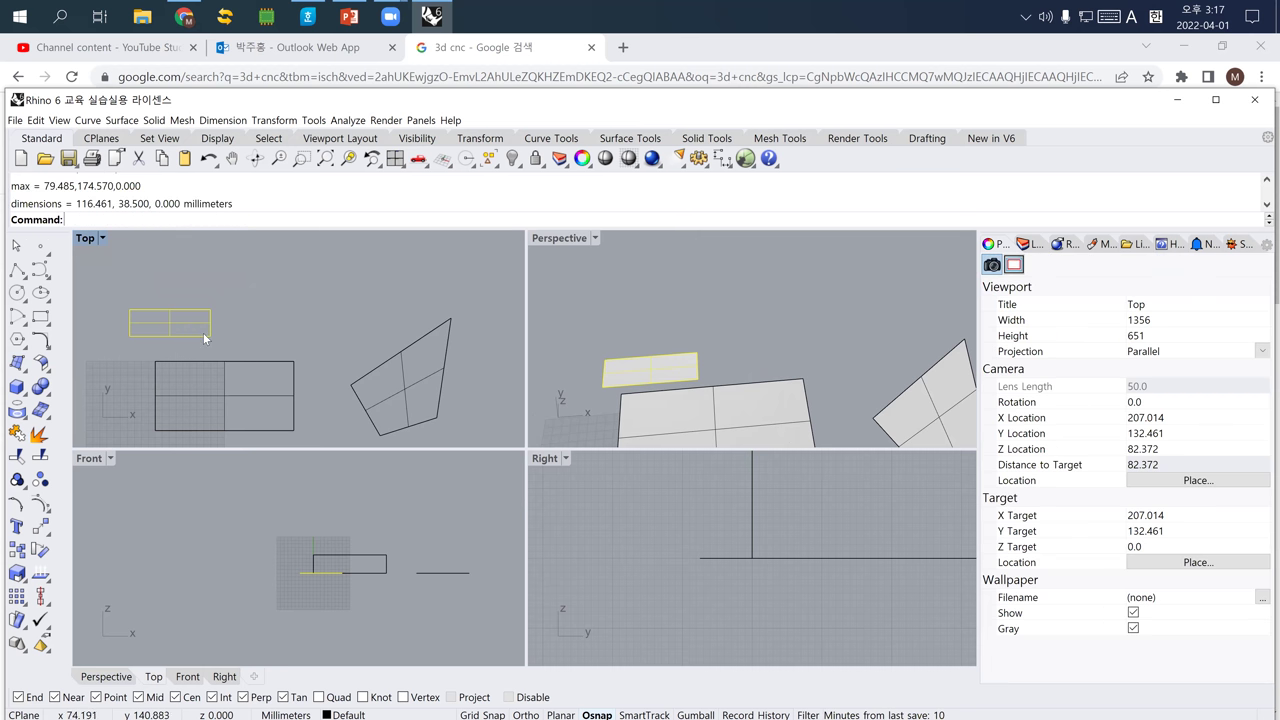
Add a linear dimension for the rectangular plane's width just below its lower edge.
{"action": "right_click_drag", "start_coordinate": [145, 290], "coordinate": [186, 274]}
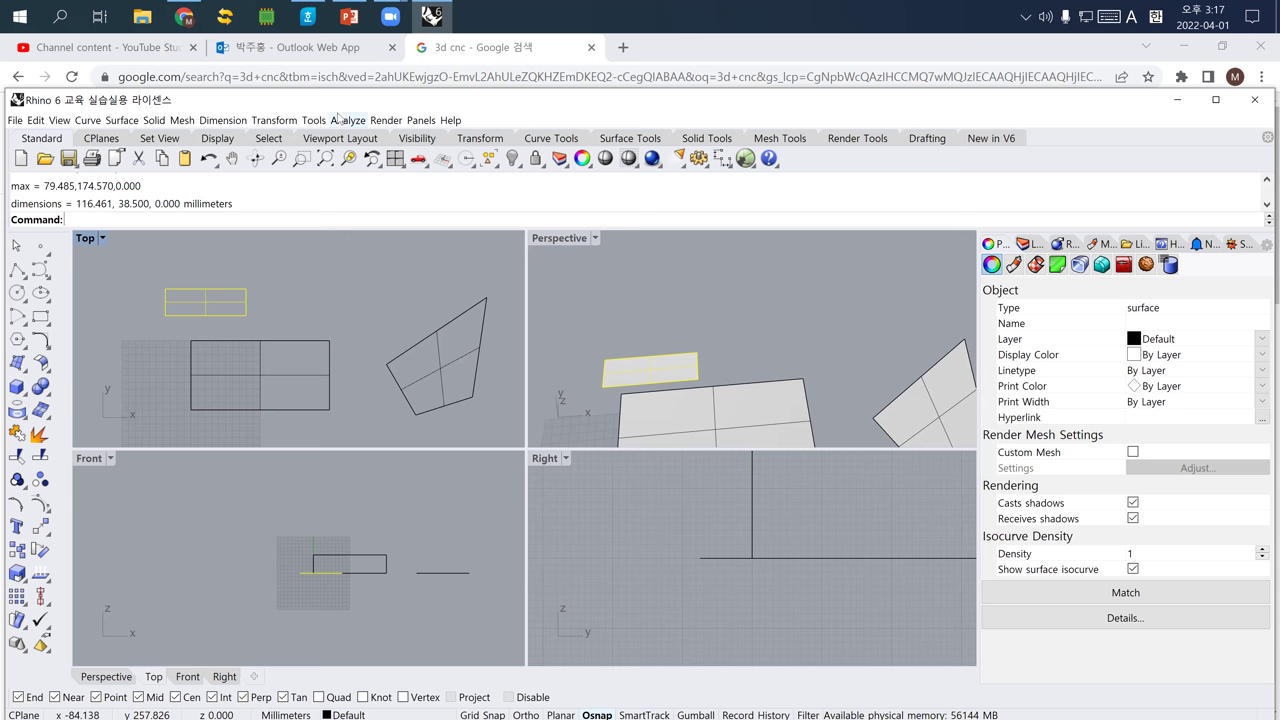
{"action": "left_click", "coordinate": [222, 120]}
{"action": "left_click", "coordinate": [265, 131]}
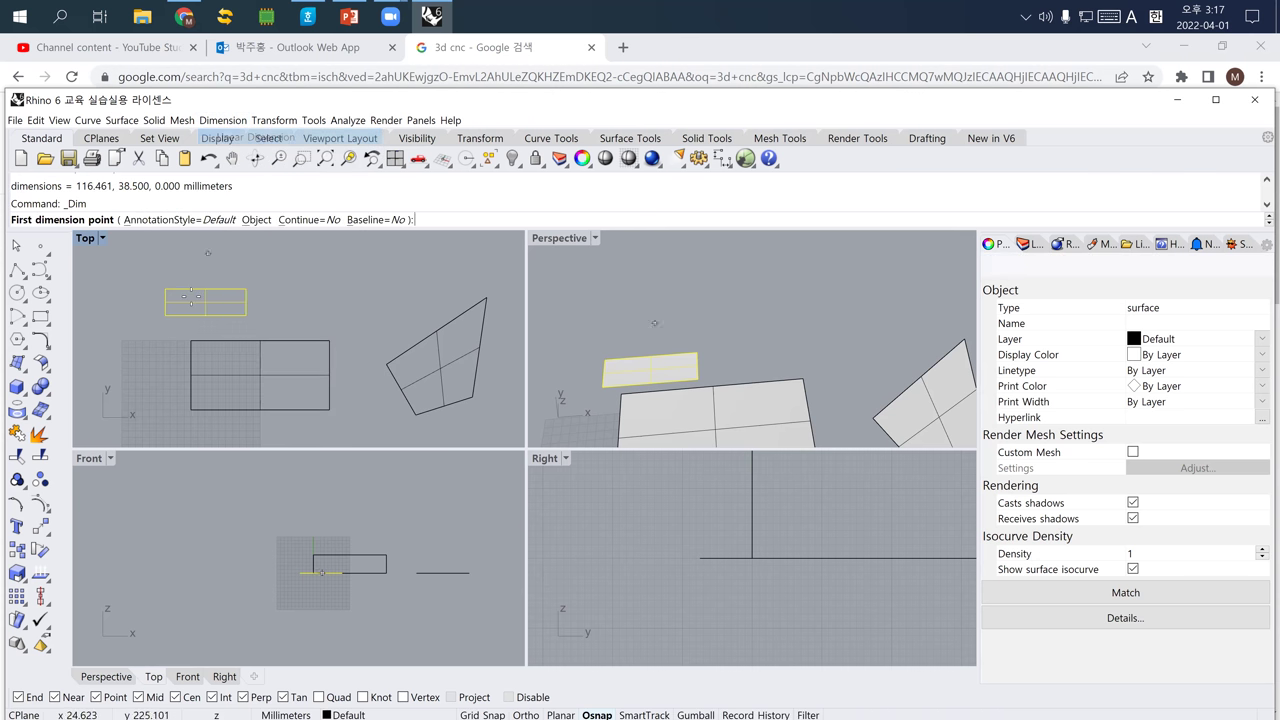
{"action": "left_click", "coordinate": [165, 316]}
{"action": "left_click", "coordinate": [246, 316]}
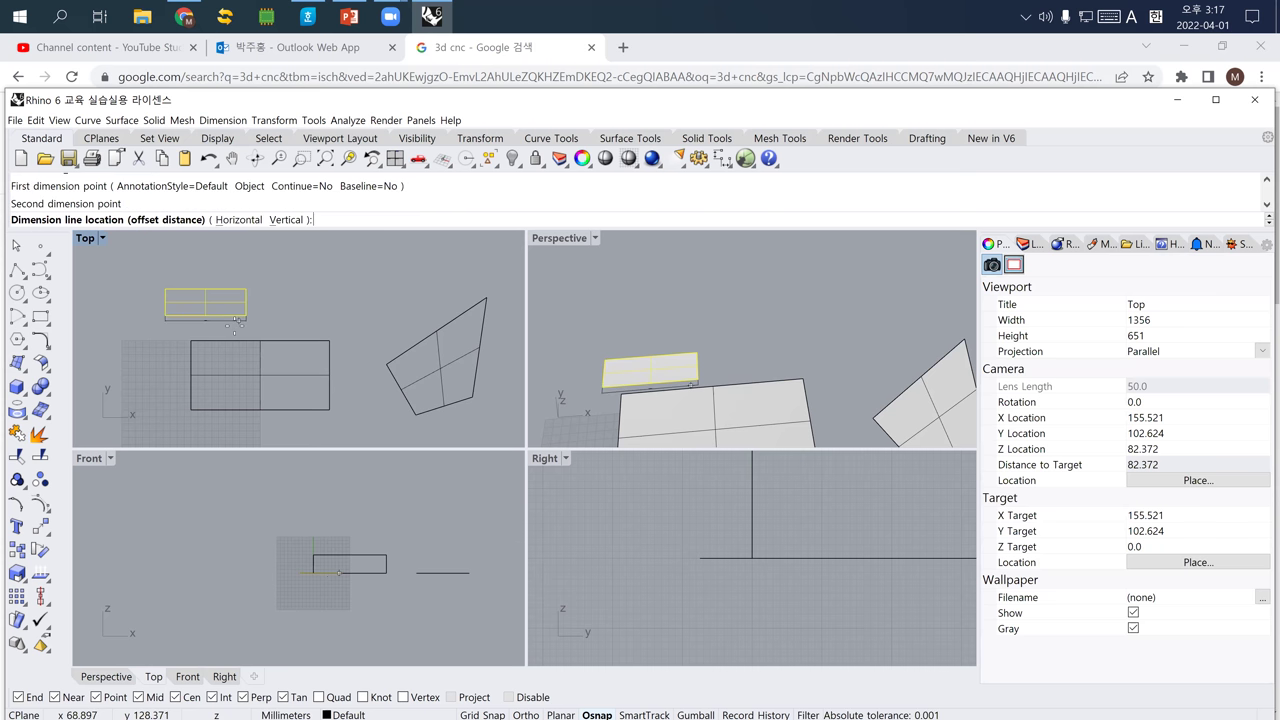
{"action": "left_click", "coordinate": [235, 327]}
Add a linear dimension for the rectangular plane's height beside its right edge.
{"action": "scroll", "coordinate": [203, 319], "scroll_direction": "up", "scroll_amount": 5}
{"action": "key", "text": "Return"}
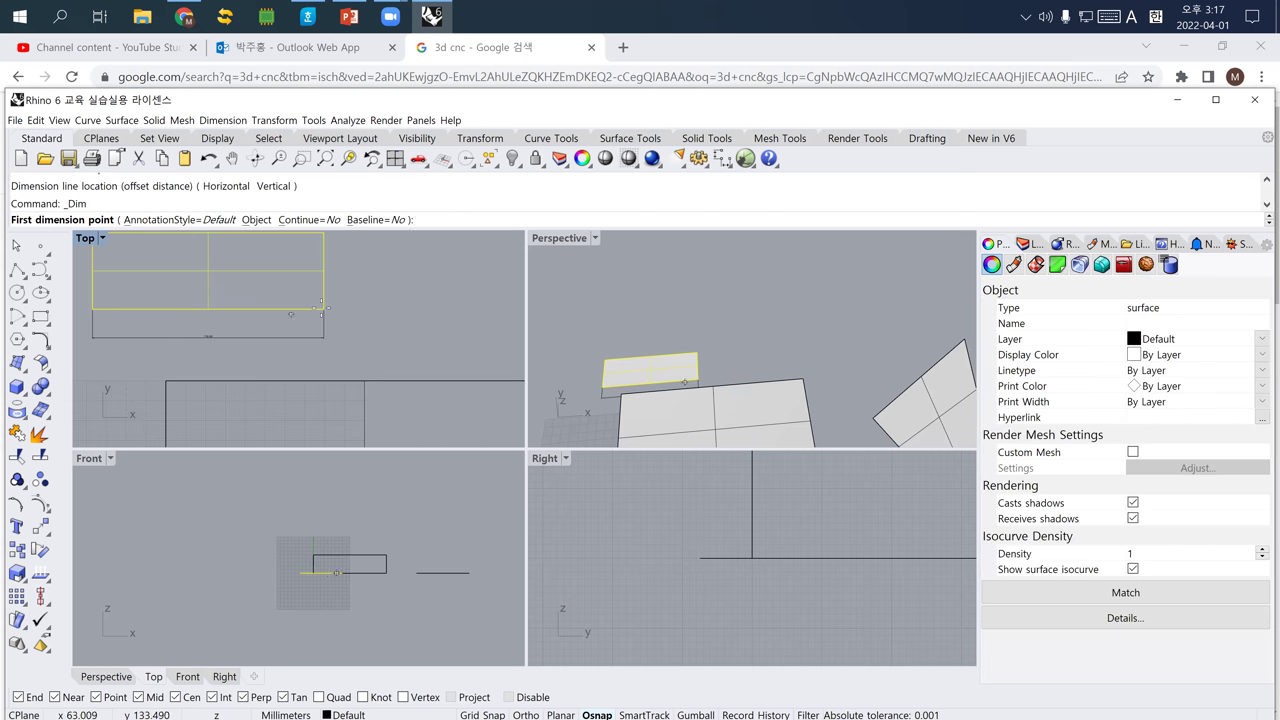
{"action": "left_click", "coordinate": [323, 308]}
{"action": "right_click_drag", "start_coordinate": [331, 300], "coordinate": [326, 348]}
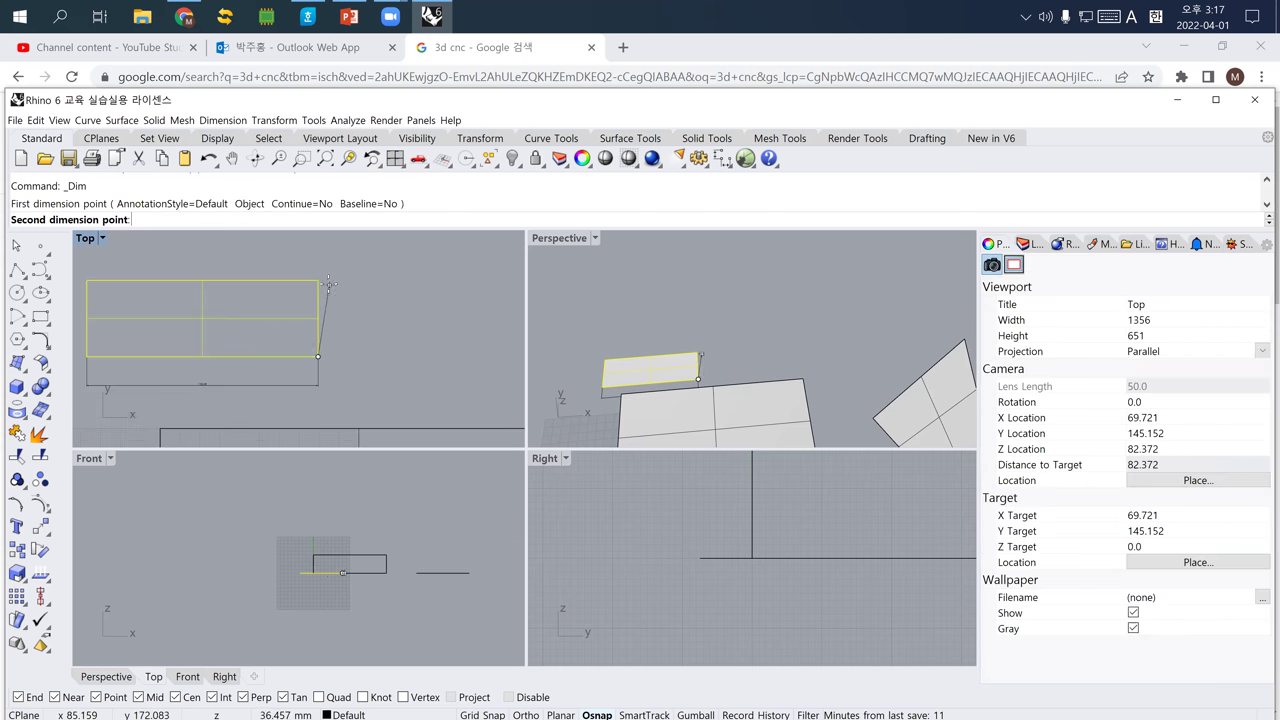
{"action": "left_click", "coordinate": [318, 280]}
{"action": "left_click", "coordinate": [330, 286]}
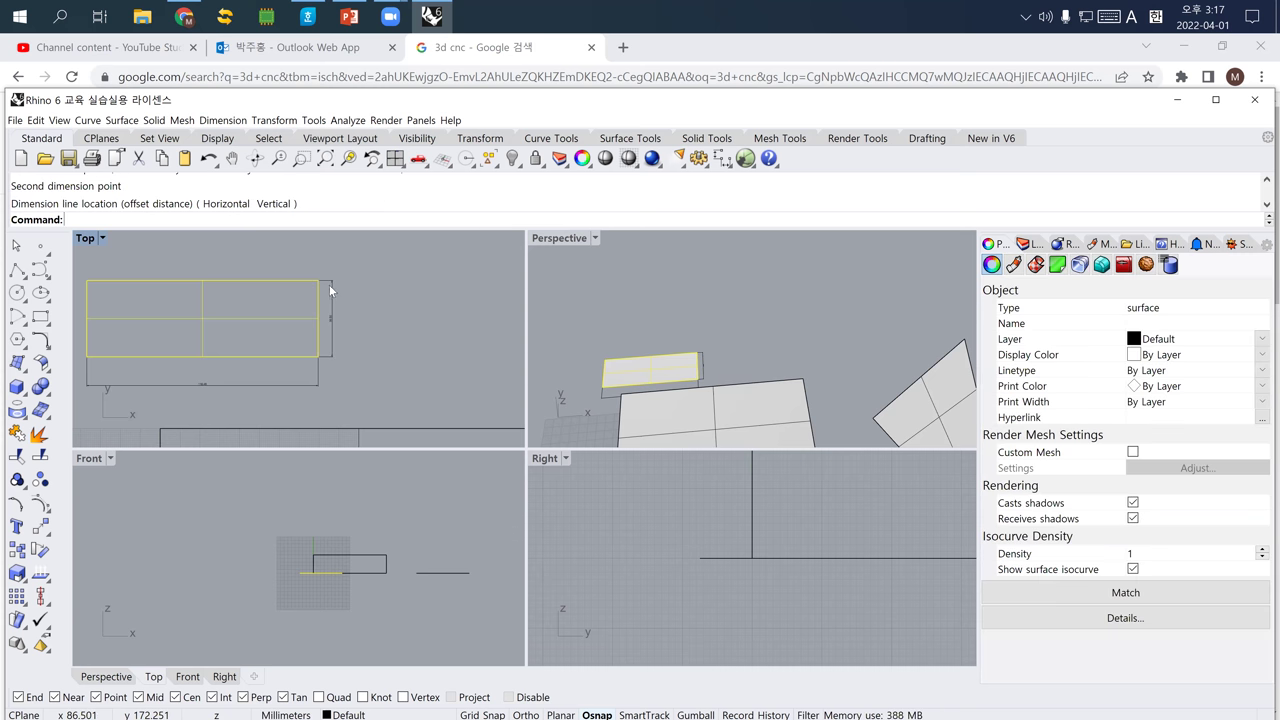
Maximize the Top view and query the rectangular plane's U and V domain to compare it with the two dimensions.
{"action": "scroll", "coordinate": [254, 364], "scroll_direction": "up", "scroll_amount": 1}
{"action": "scroll", "coordinate": [226, 344], "scroll_direction": "up", "scroll_amount": 3}
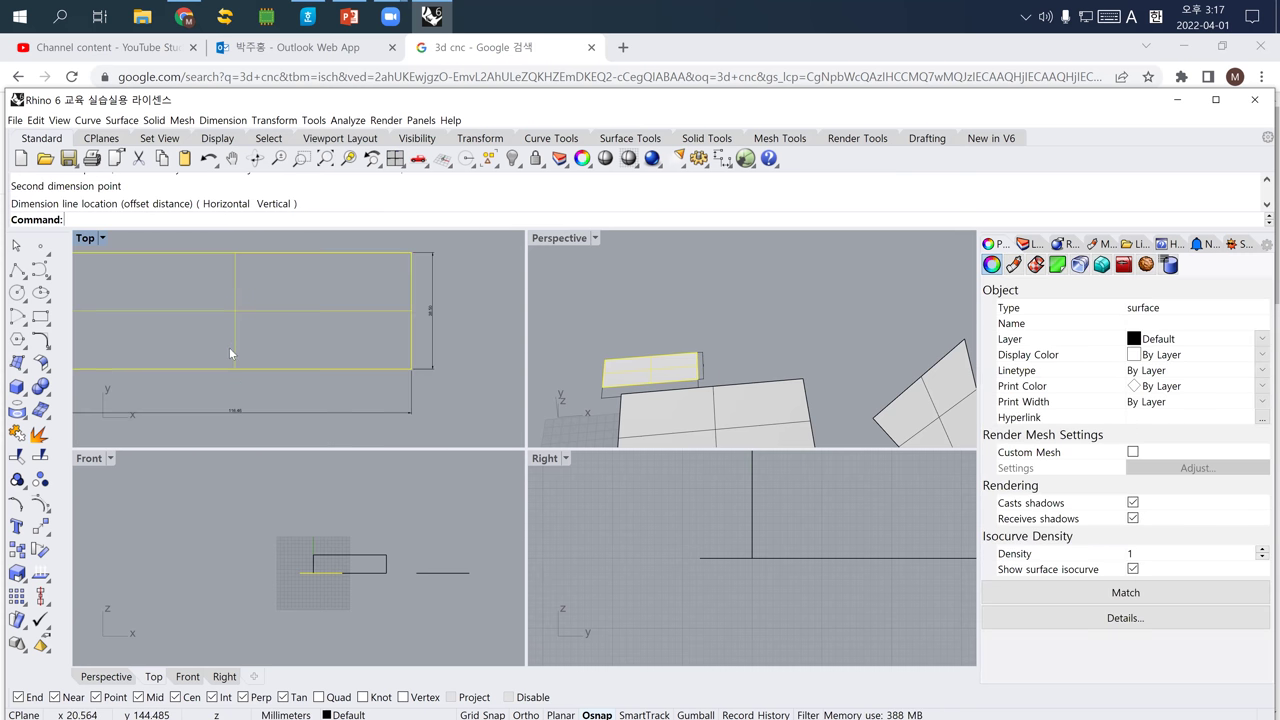
{"action": "double_click", "coordinate": [85, 240]}
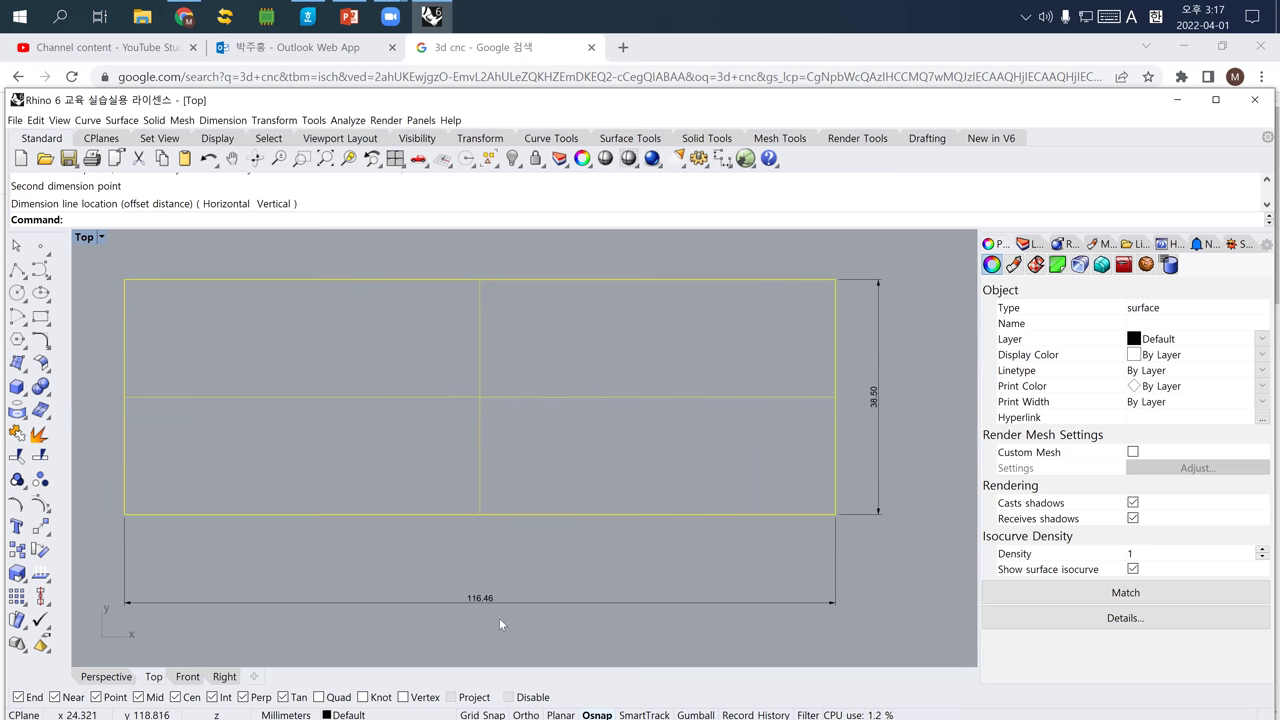
{"action": "left_click", "coordinate": [683, 428]}
{"action": "left_click", "coordinate": [670, 398]}
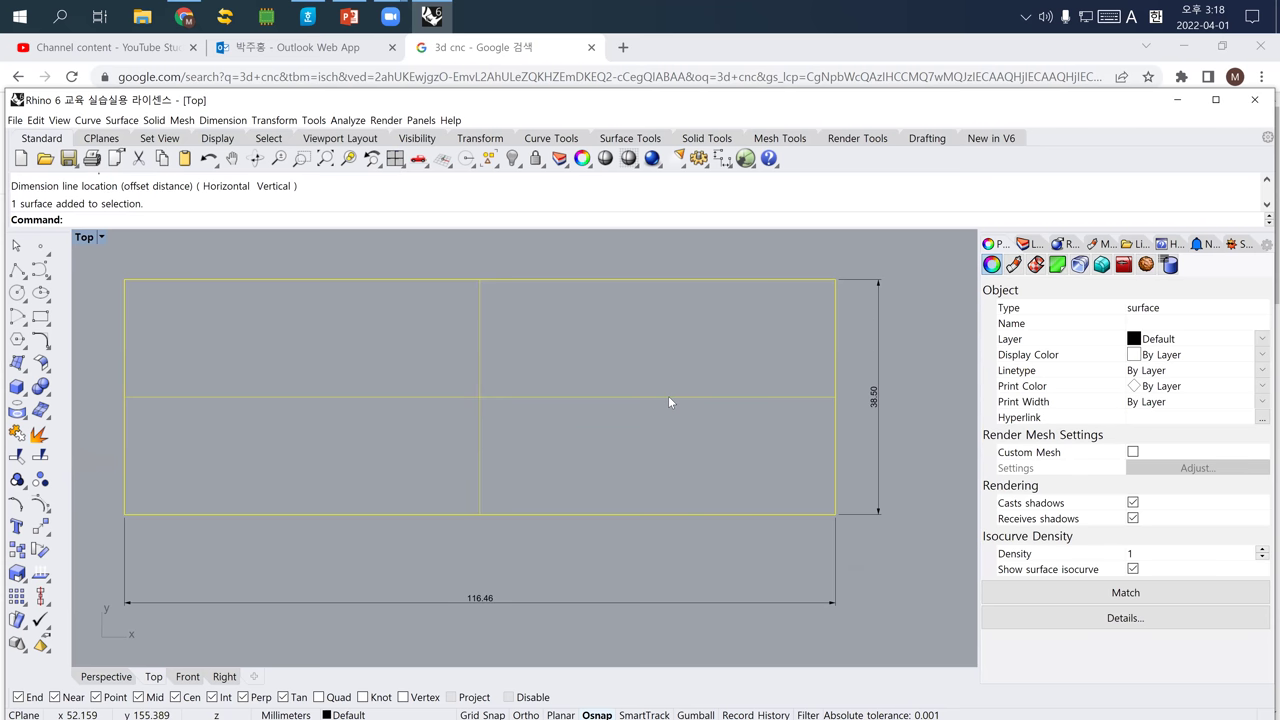
{"action": "type", "text": "Doma"}
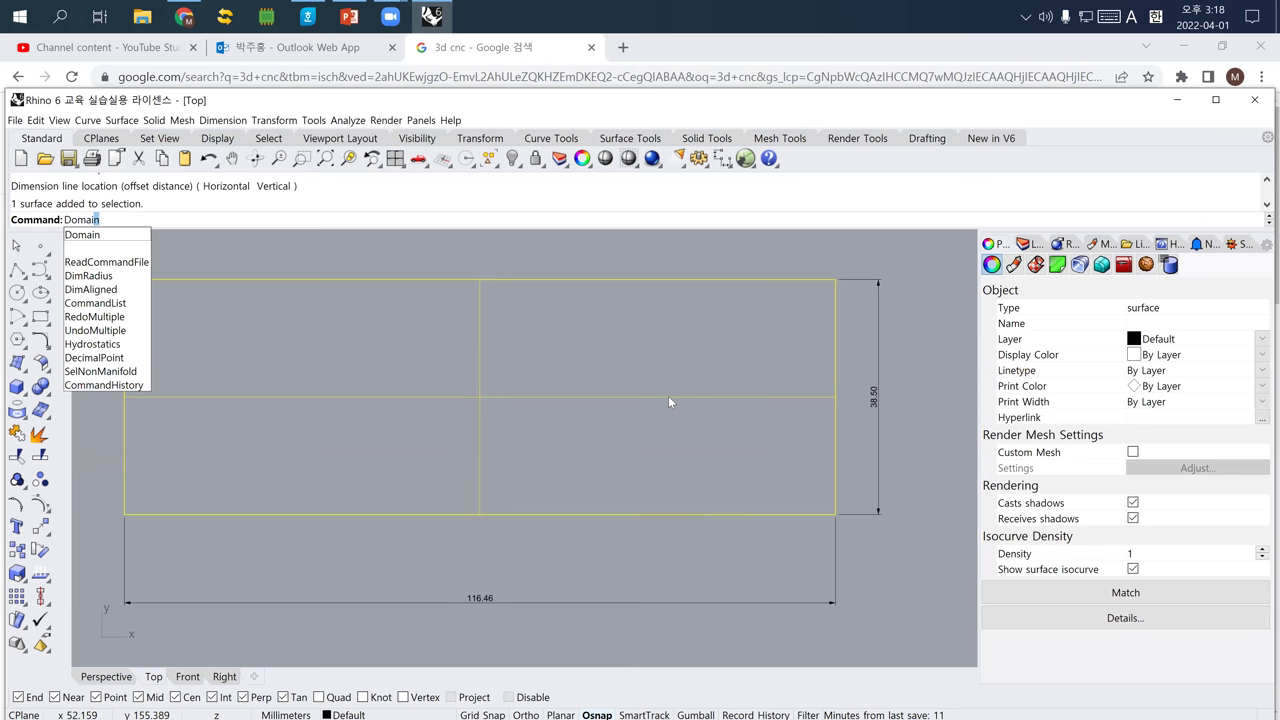
{"action": "type", "text": "in"}
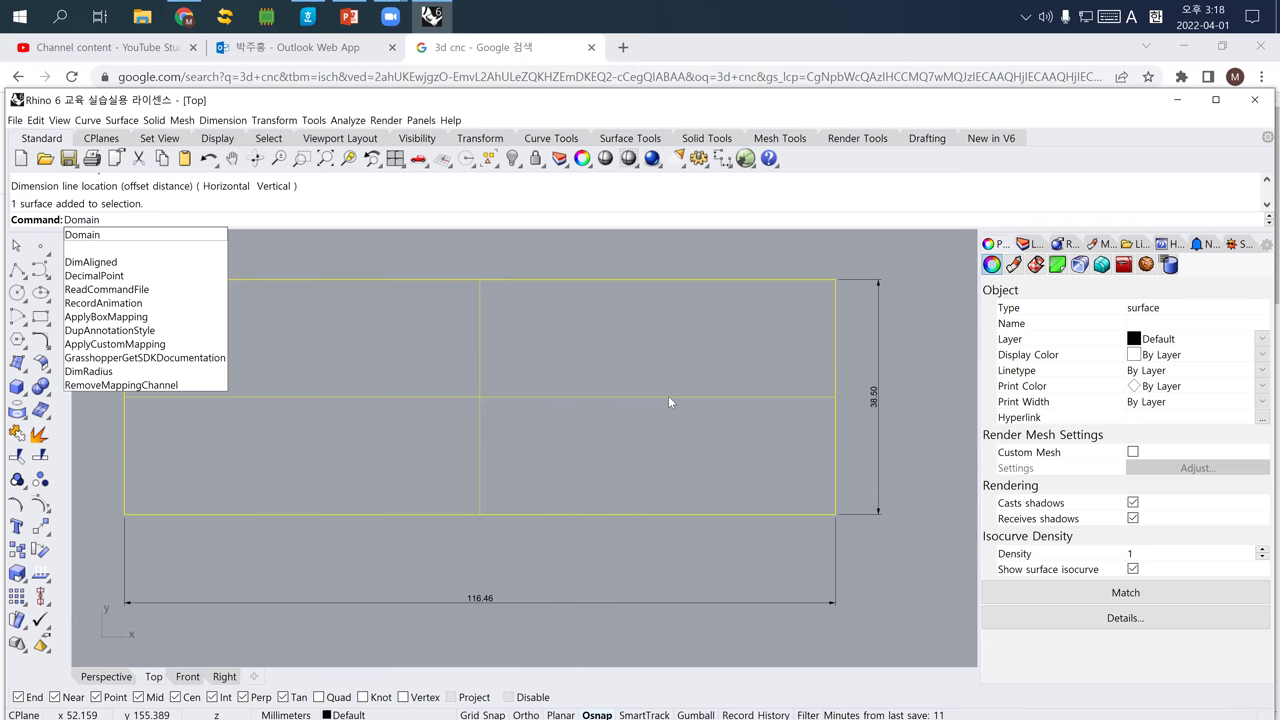
{"action": "key", "text": "Return"}
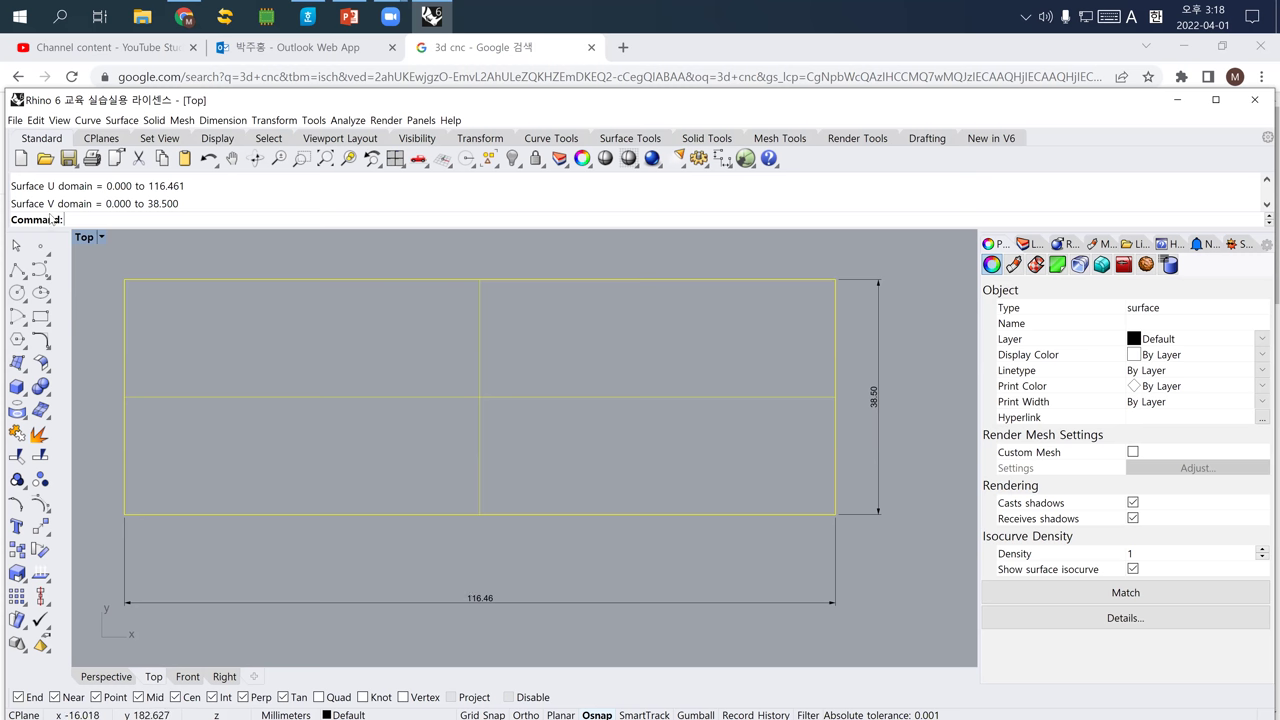
Rotate the rectangular plane about 20 degrees counterclockwise around a point inside it with Copy=Yes, keeping the original.
{"action": "scroll", "coordinate": [760, 460], "scroll_direction": "down", "scroll_amount": 1}
{"action": "scroll", "coordinate": [554, 417], "scroll_direction": "down", "scroll_amount": 1}
{"action": "type", "text": "Rotate"}
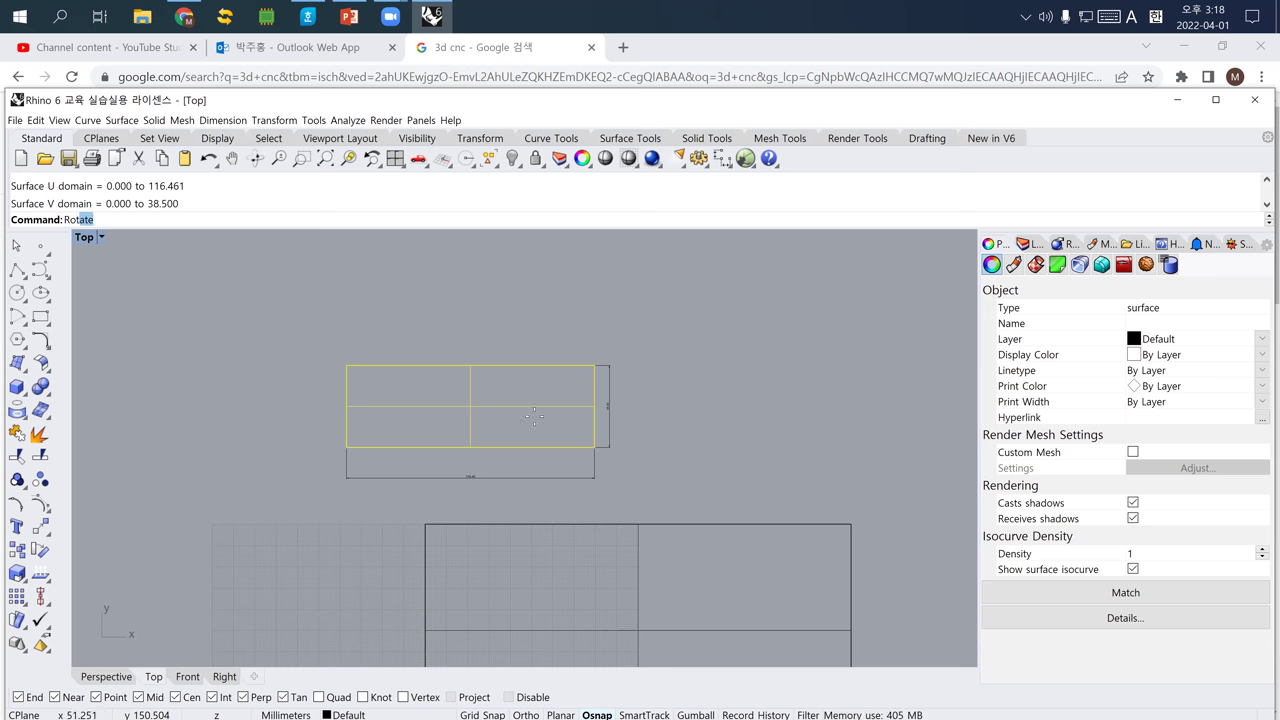
{"action": "key", "text": "Return"}
{"action": "left_click", "coordinate": [508, 428]}
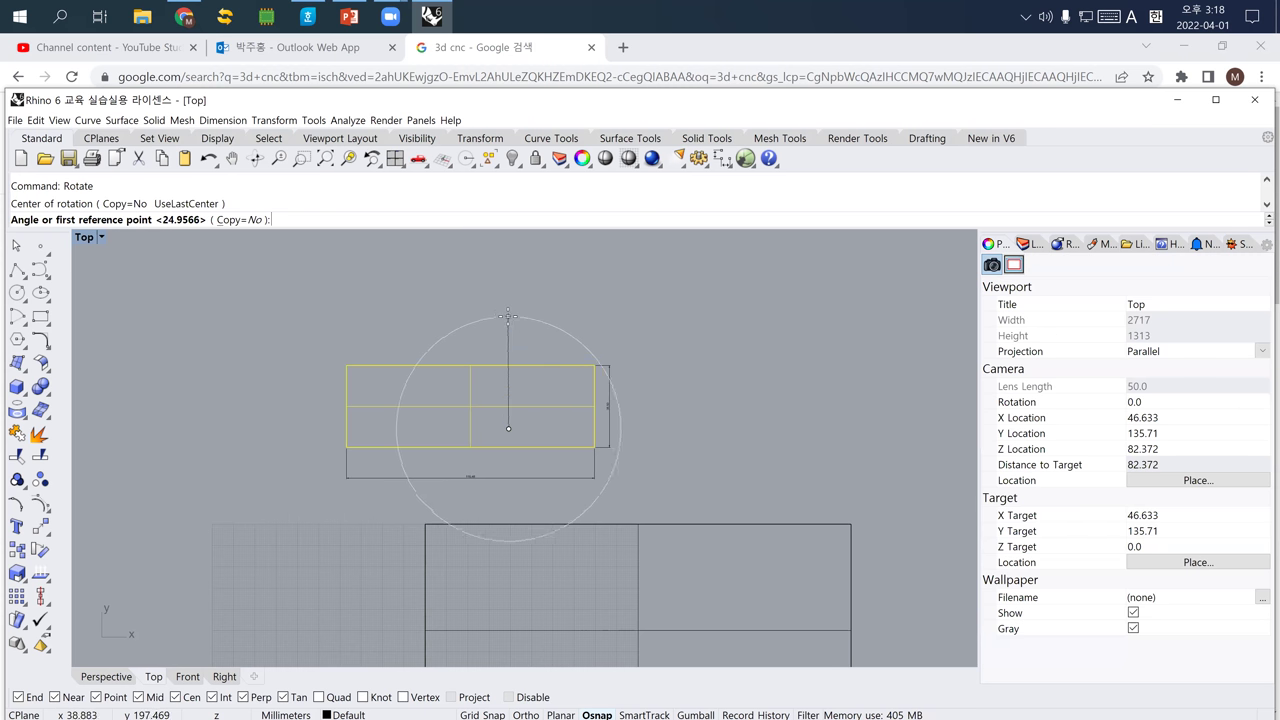
{"action": "left_click", "coordinate": [508, 314]}
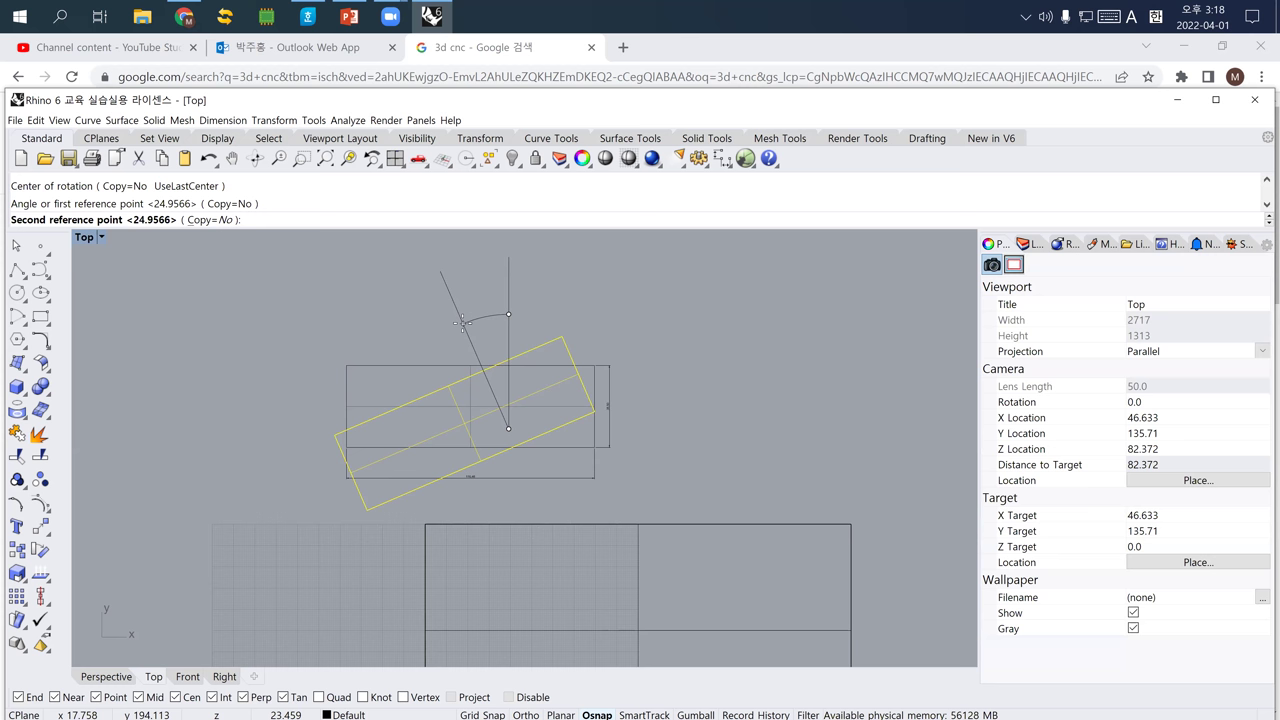
{"action": "type", "text": "c"}
{"action": "key", "text": "Return"}
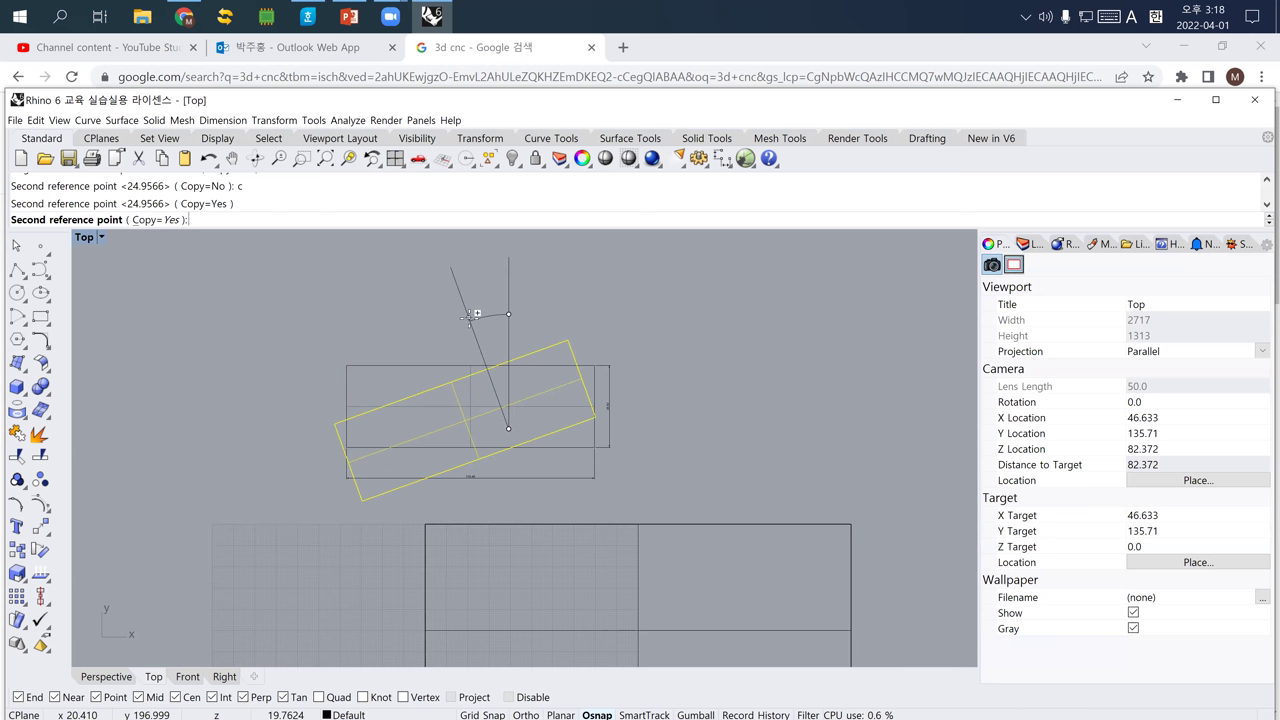
{"action": "left_click", "coordinate": [470, 316]}
{"action": "key", "text": "Return"}
Move the rotated copy clear of the original plane, to the original's right.
{"action": "left_click_drag", "start_coordinate": [521, 404], "coordinate": [839, 367]}
{"action": "left_click", "coordinate": [698, 347]}
{"action": "right_click_drag", "start_coordinate": [698, 347], "coordinate": [548, 404]}
Query the U and V domain of the rotated rectangular copy.
{"action": "left_click", "coordinate": [572, 422]}
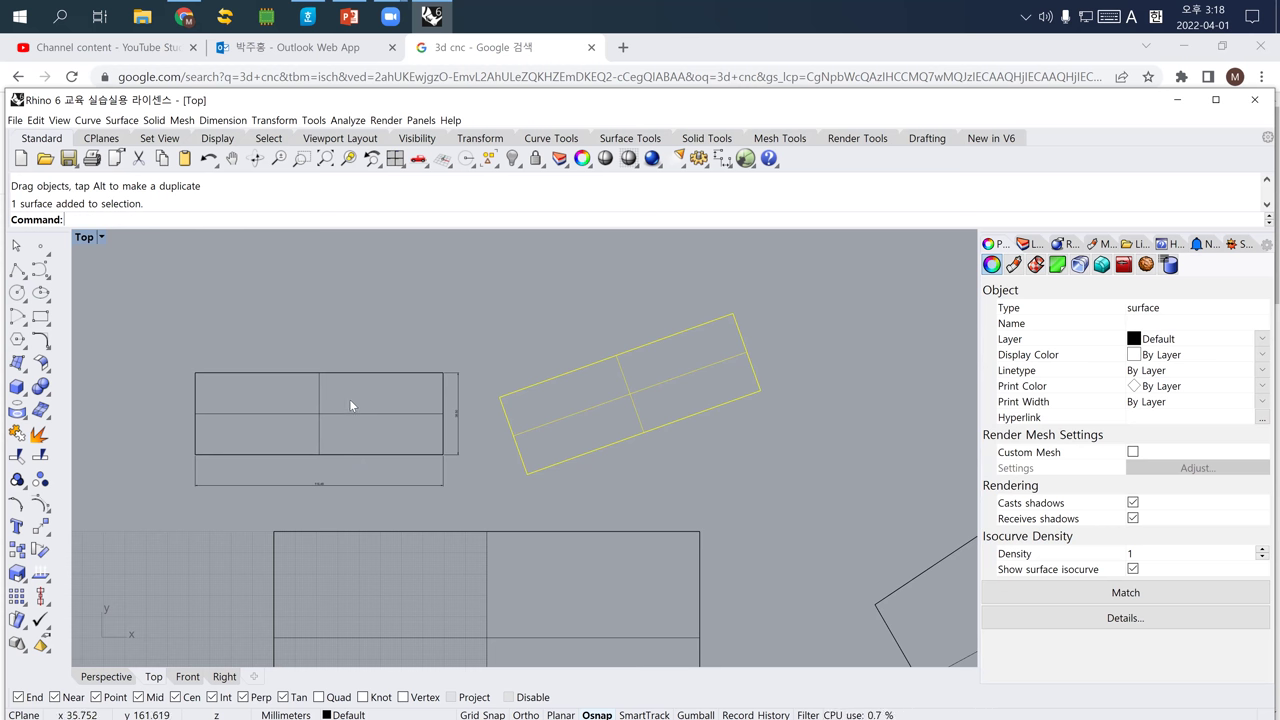
{"action": "type", "text": "Domain"}
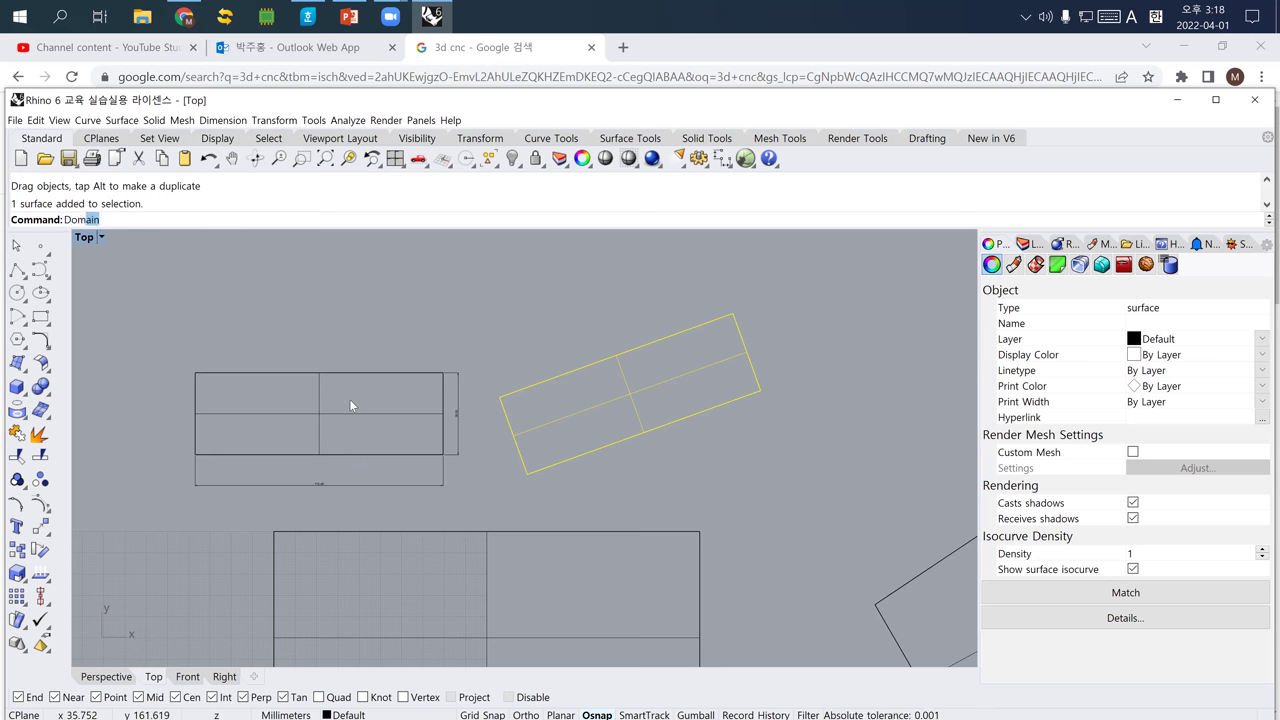
{"action": "key", "text": "Return"}
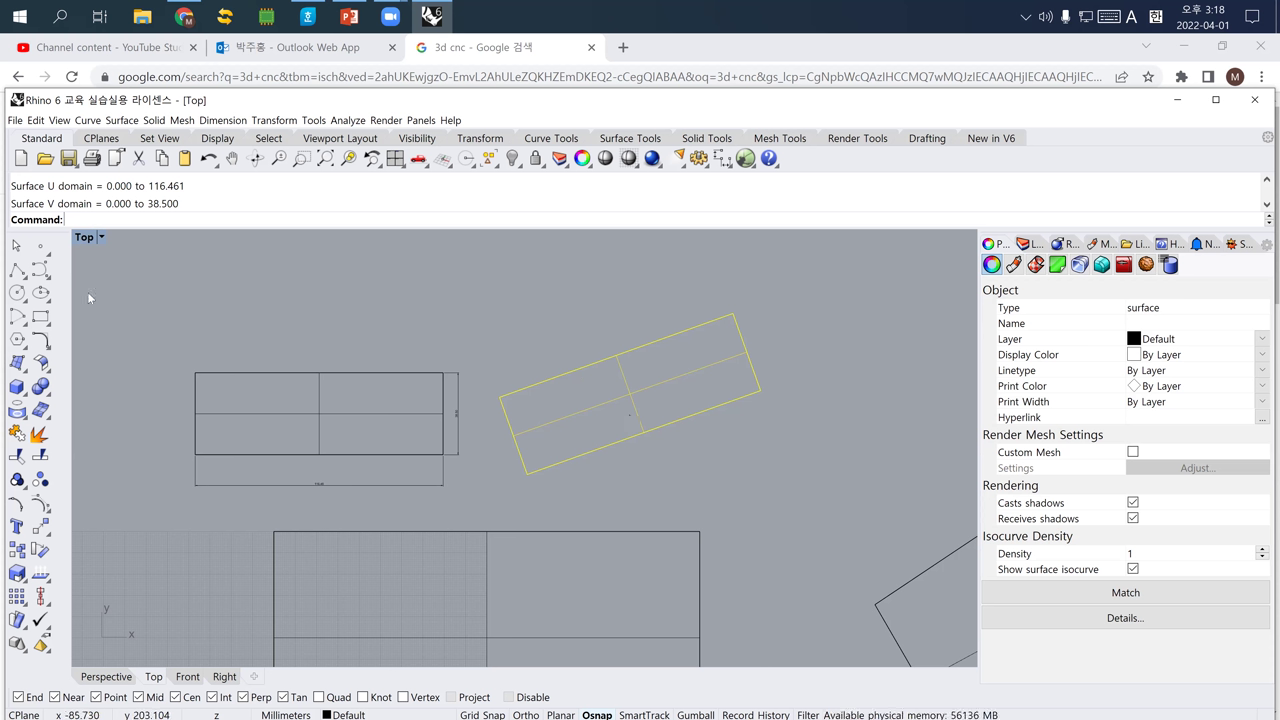
{"action": "left_click", "coordinate": [41, 247]}
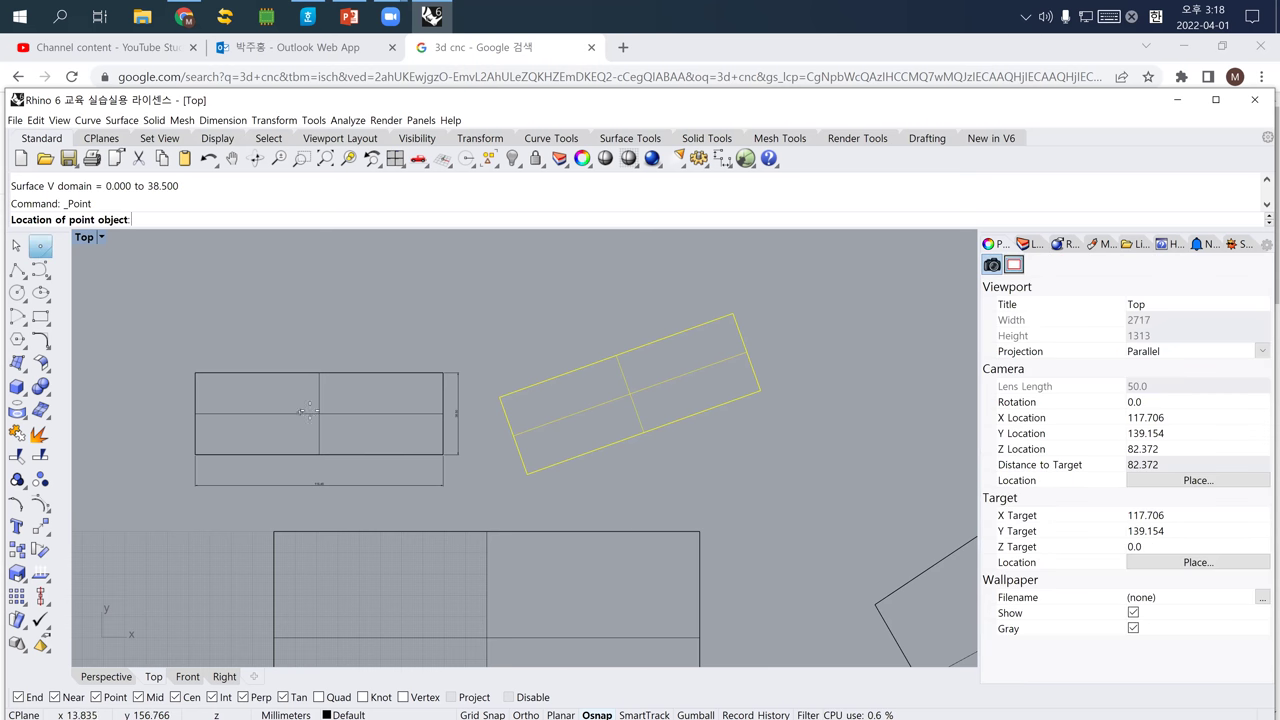
{"action": "left_click", "coordinate": [17, 272]}
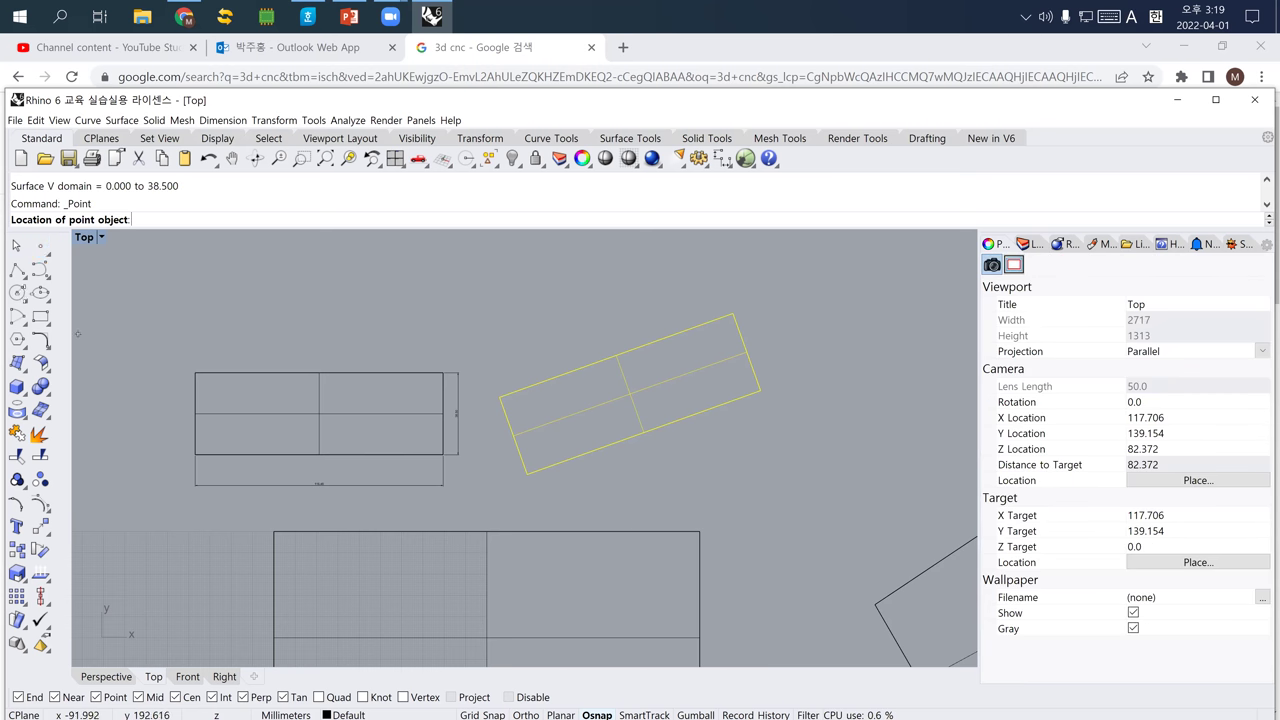
{"action": "left_click", "coordinate": [195, 373]}
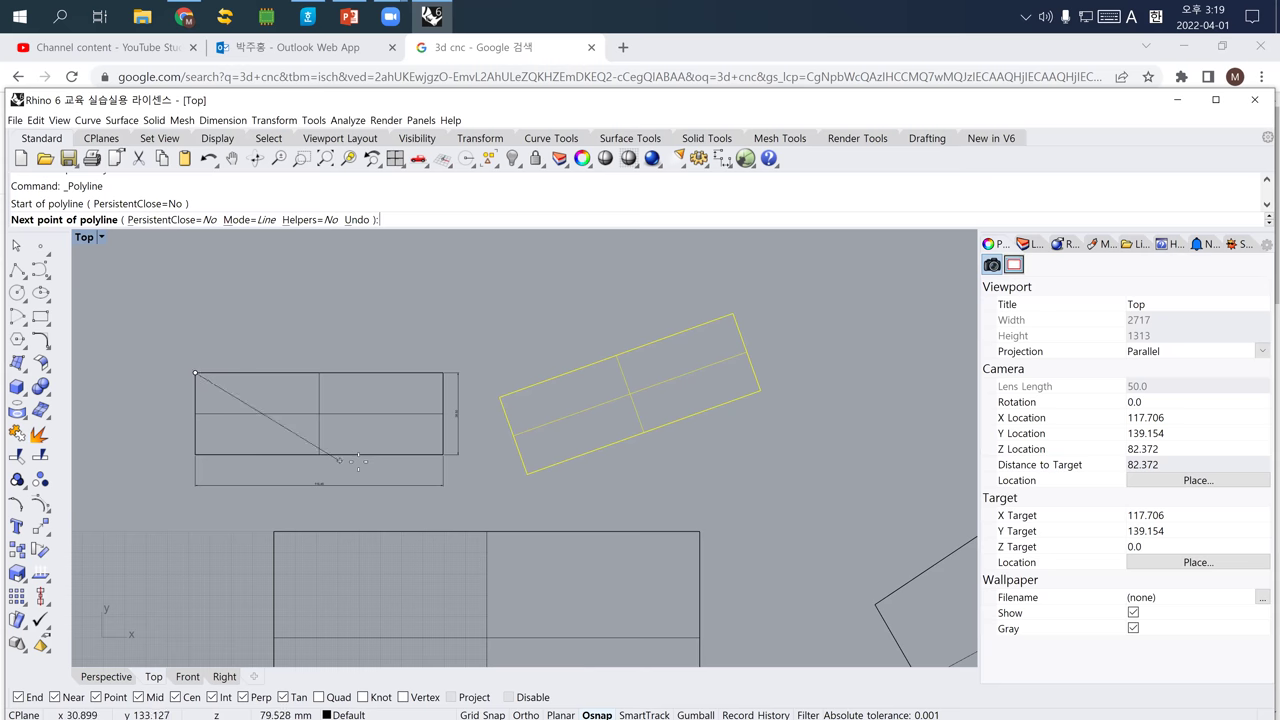
{"action": "key", "text": "Escape"}
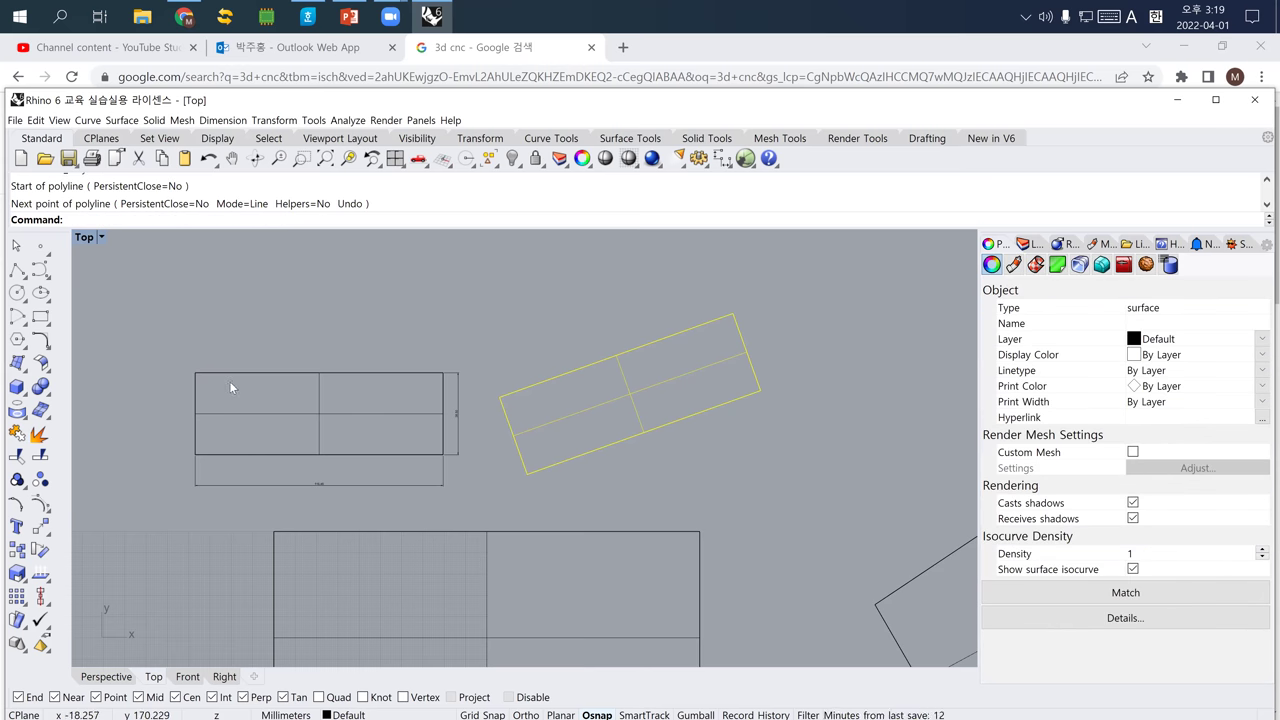
Draw both corner-to-corner diagonals across the unrotated rectangular plane as two separate polylines.
{"action": "key", "text": "Return"}
{"action": "left_click", "coordinate": [195, 373]}
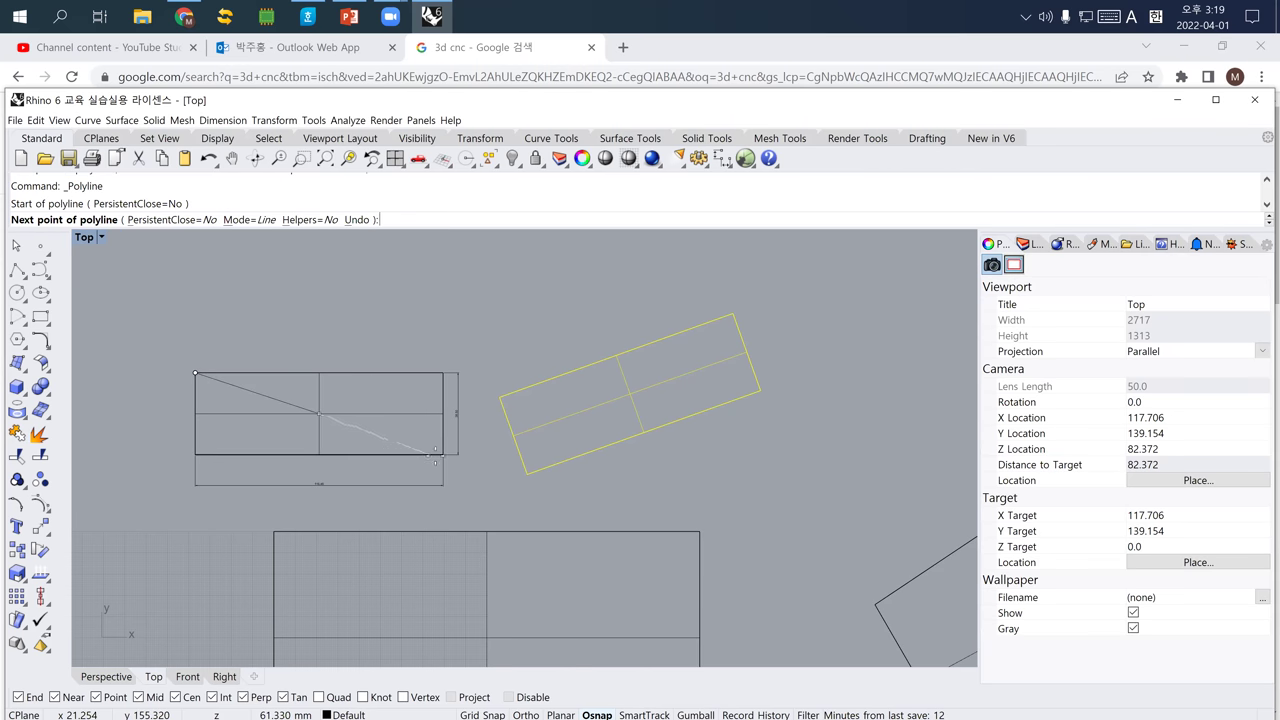
{"action": "left_click", "coordinate": [443, 455]}
{"action": "key", "text": "Return"}
{"action": "key", "text": "Return"}
{"action": "left_click", "coordinate": [195, 455]}
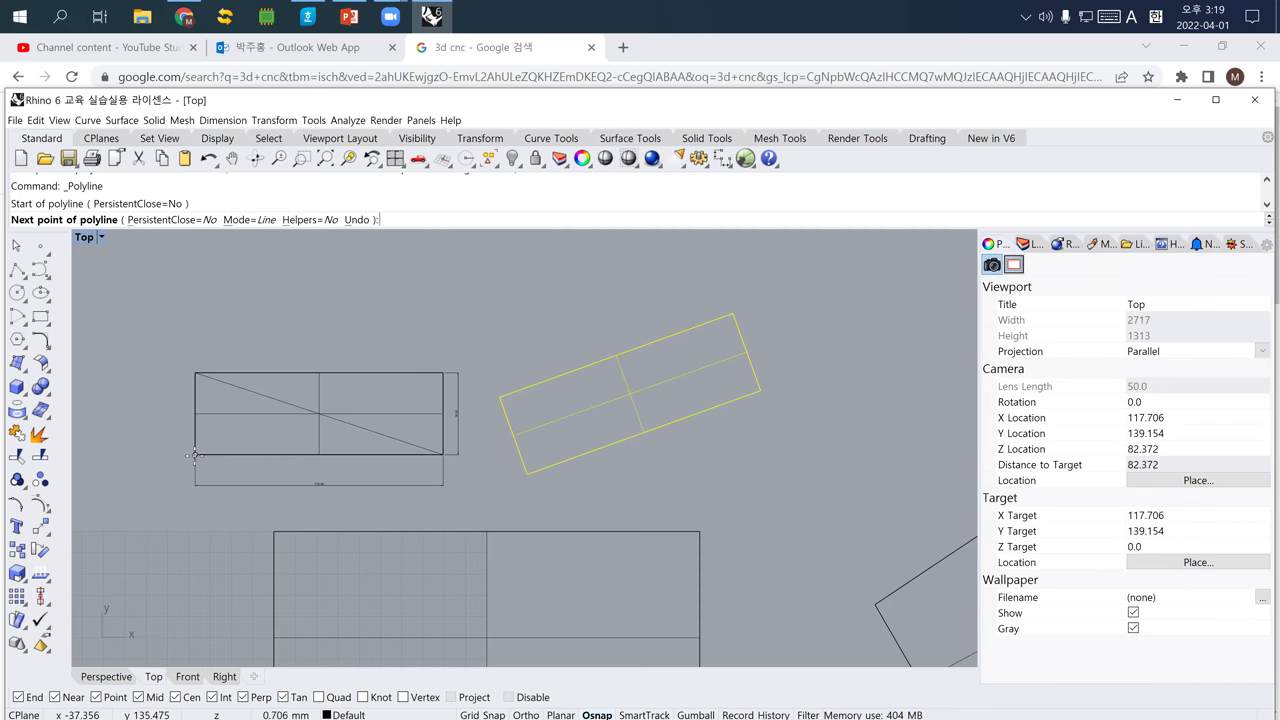
{"action": "left_click", "coordinate": [443, 373]}
{"action": "key", "text": "Return"}
Draw a diagonal polyline on the rotated copy from its lower-left corner to its upper-right corner.
{"action": "key", "text": "Return"}
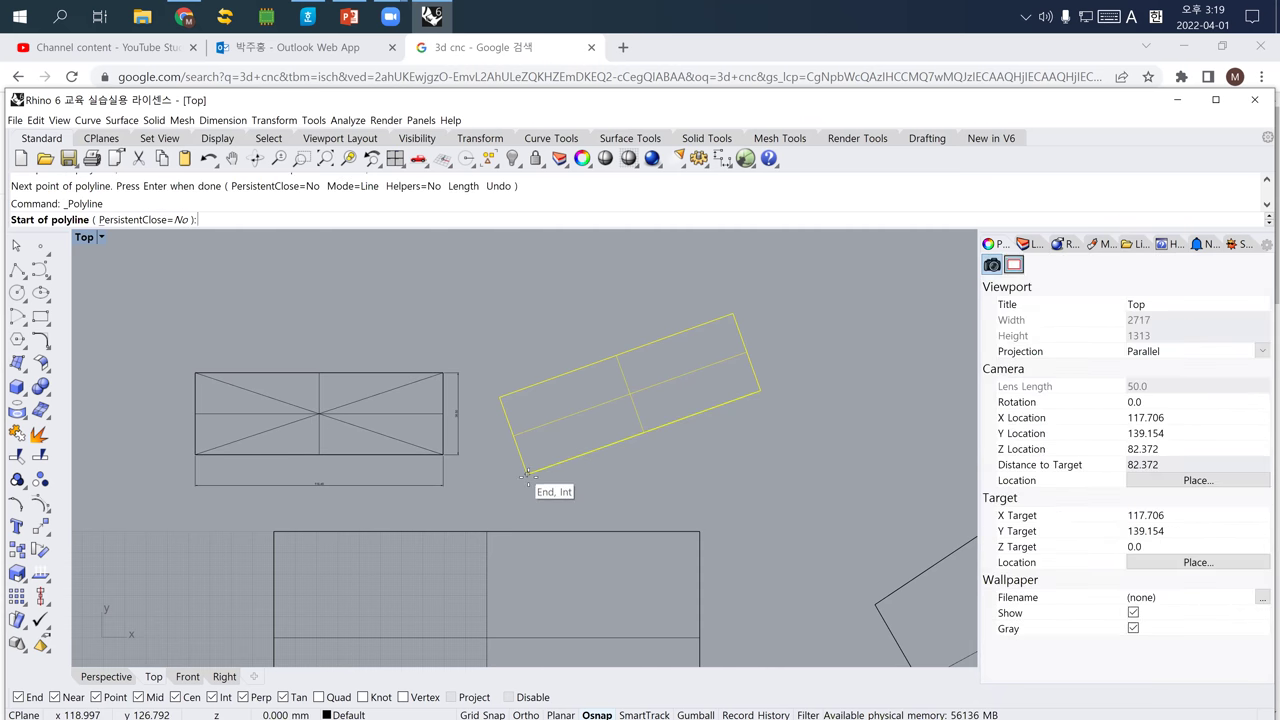
{"action": "left_click", "coordinate": [527, 473]}
{"action": "left_click", "coordinate": [734, 316]}
{"action": "key", "text": "Return"}
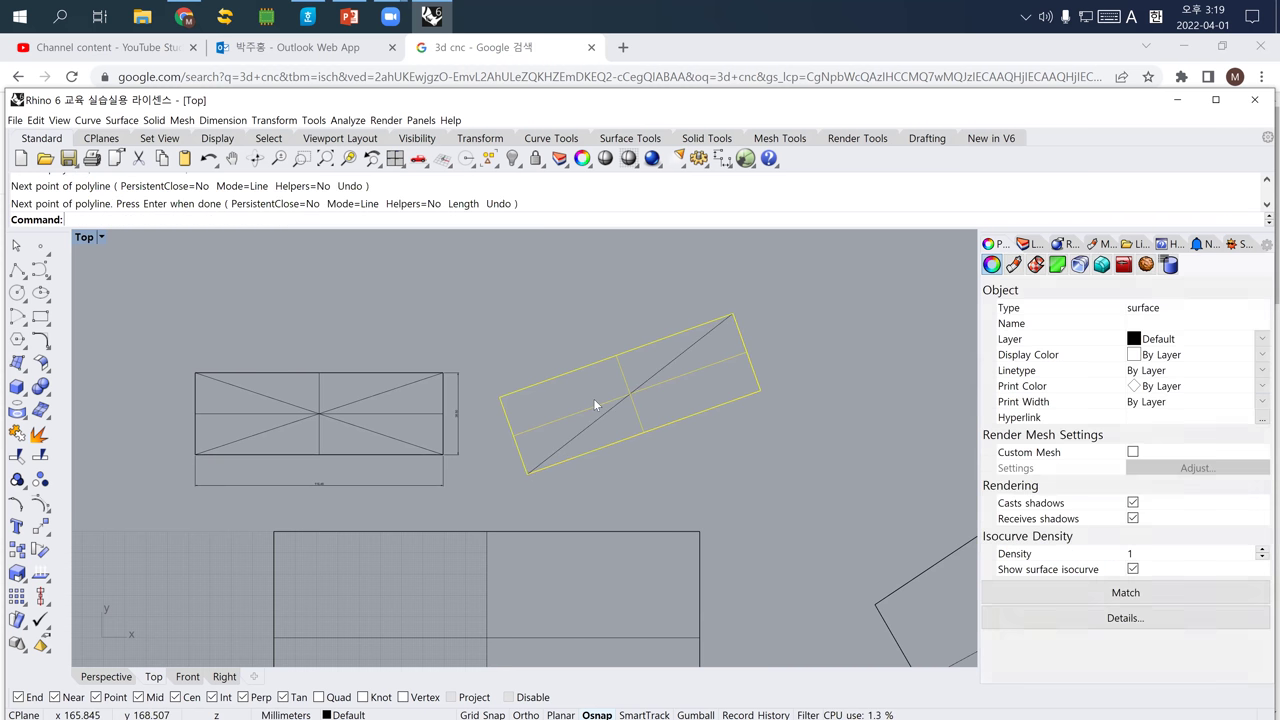
Draw the second diagonal polyline on the rotated copy from its upper-left corner to its lower-right corner.
{"action": "key", "text": "Return"}
{"action": "left_click", "coordinate": [500, 397]}
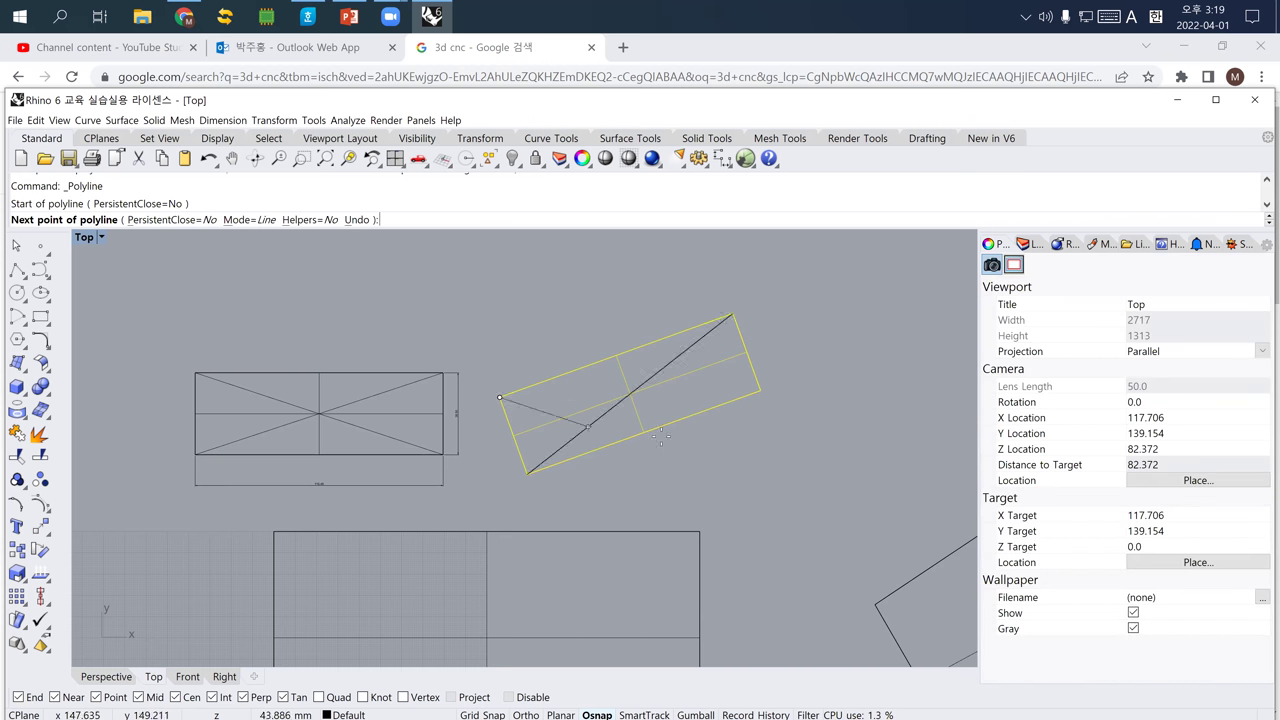
{"action": "left_click", "coordinate": [760, 391]}
{"action": "key", "text": "Return"}
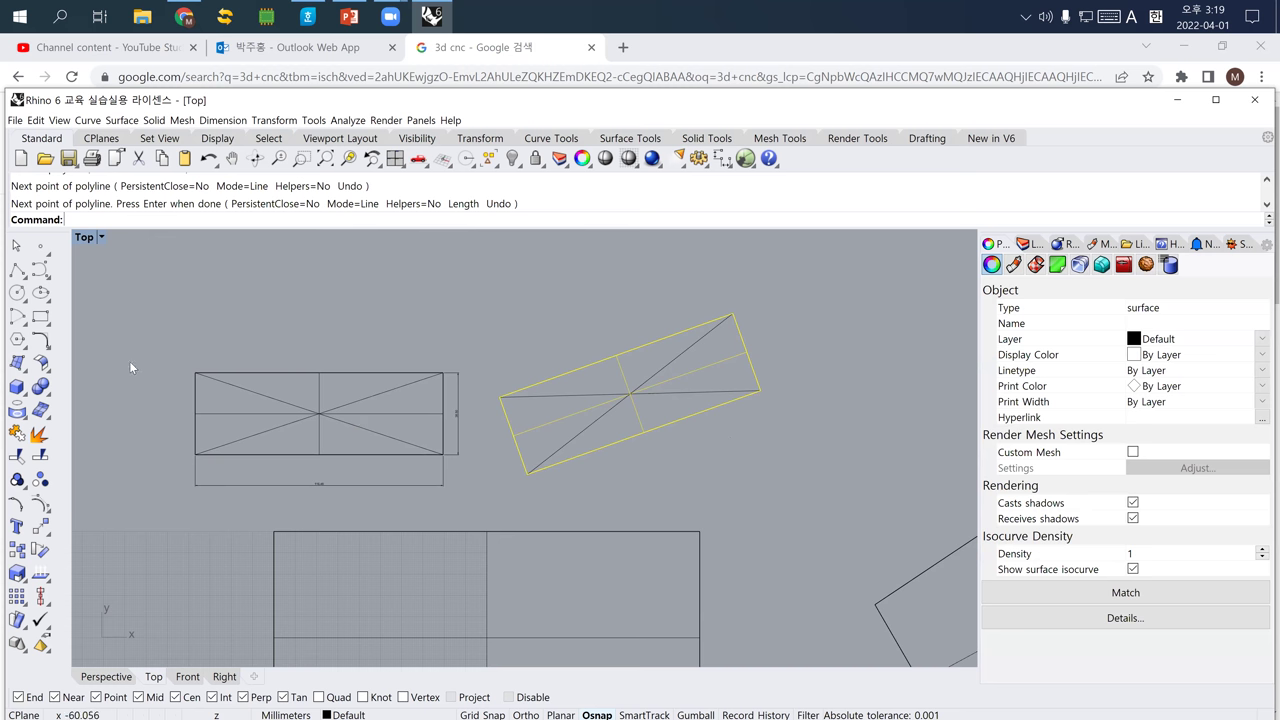
{"action": "left_click", "coordinate": [40, 245]}
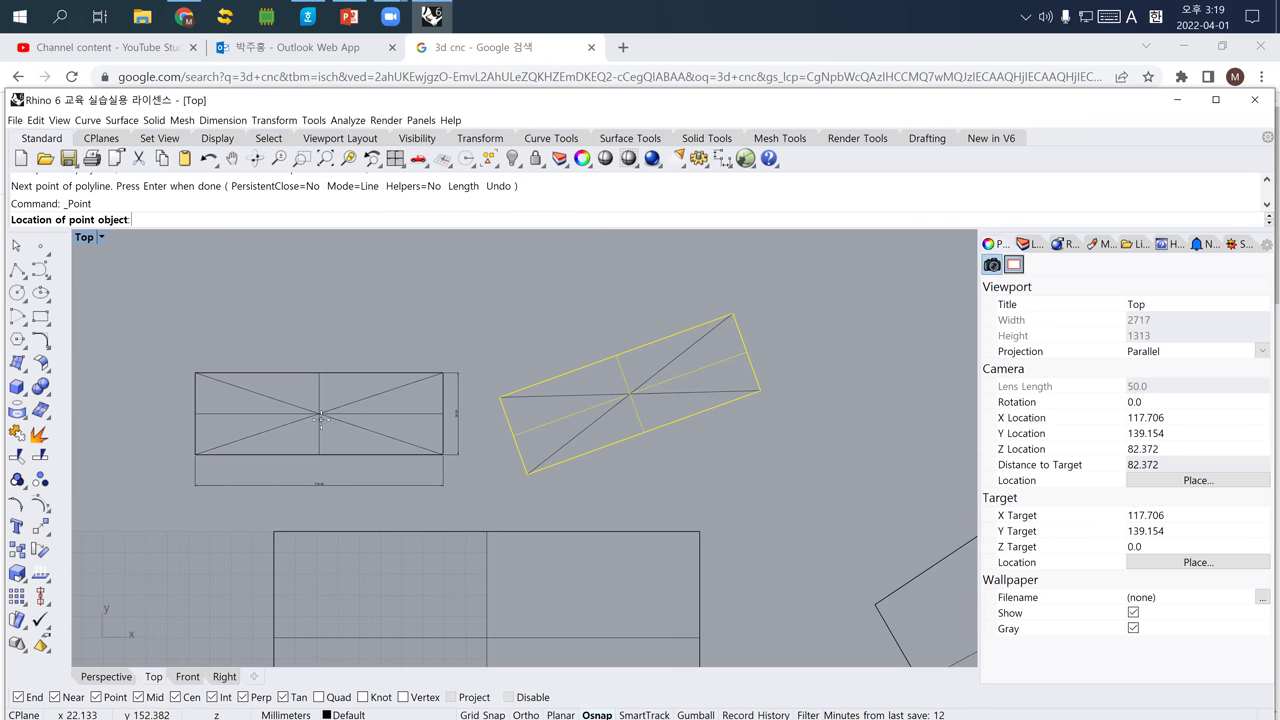
{"action": "left_click", "coordinate": [320, 418]}
{"action": "scroll", "coordinate": [313, 421], "scroll_direction": "up", "scroll_amount": 4}
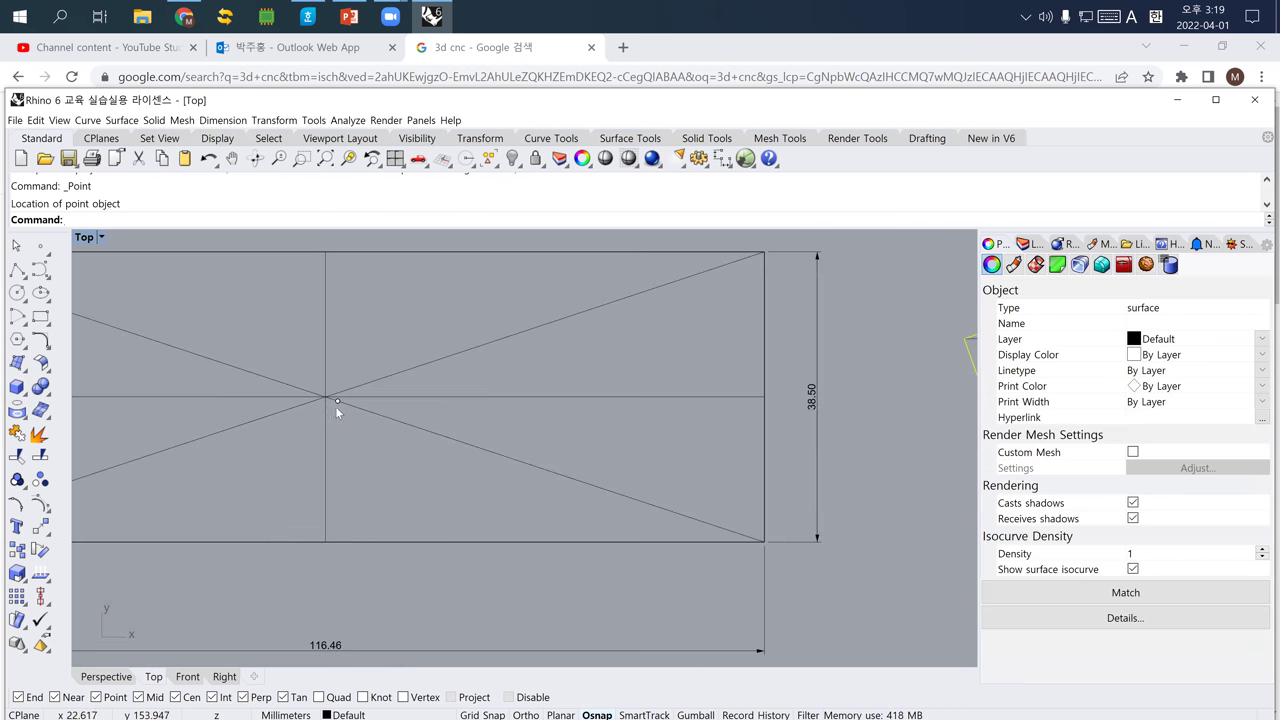
{"action": "left_click", "coordinate": [338, 403]}
{"action": "key", "text": "Delete"}
Place a point object at the intersection of the diagonals on both the unrotated plane and the rotated copy.
{"action": "left_click", "coordinate": [40, 245]}
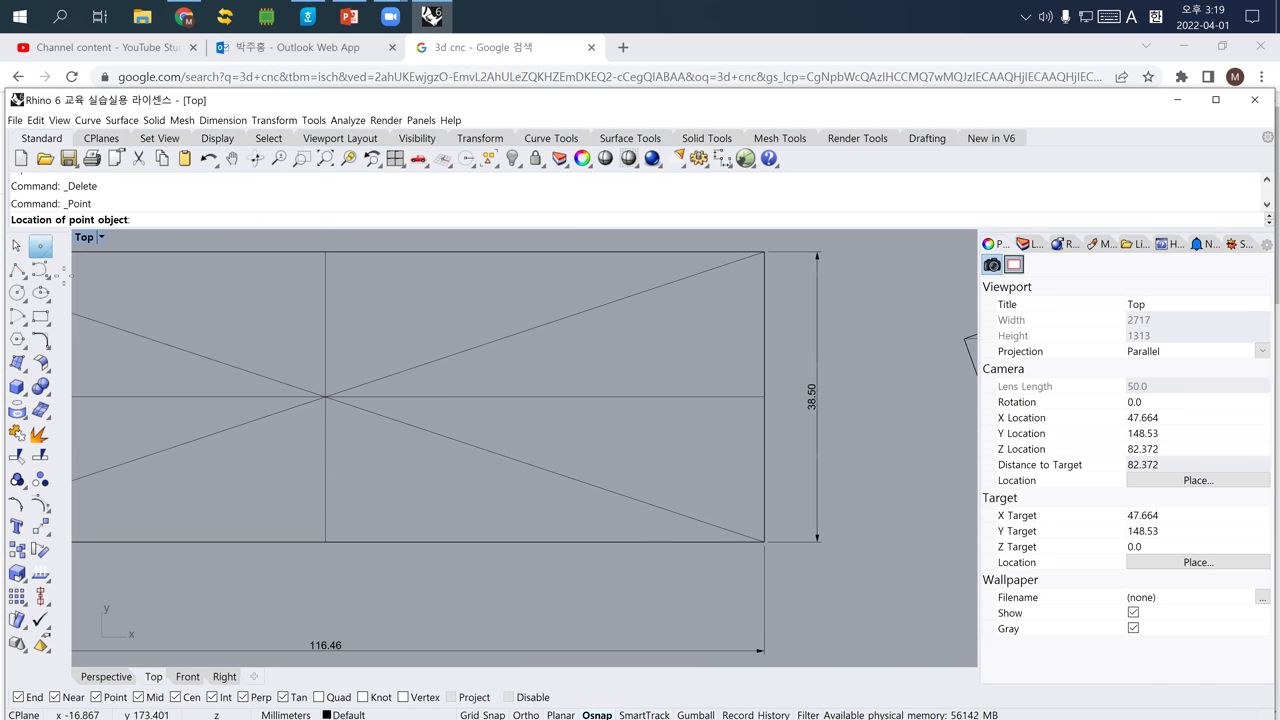
{"action": "left_click", "coordinate": [326, 398]}
{"action": "scroll", "coordinate": [330, 455], "scroll_direction": "down", "scroll_amount": 5}
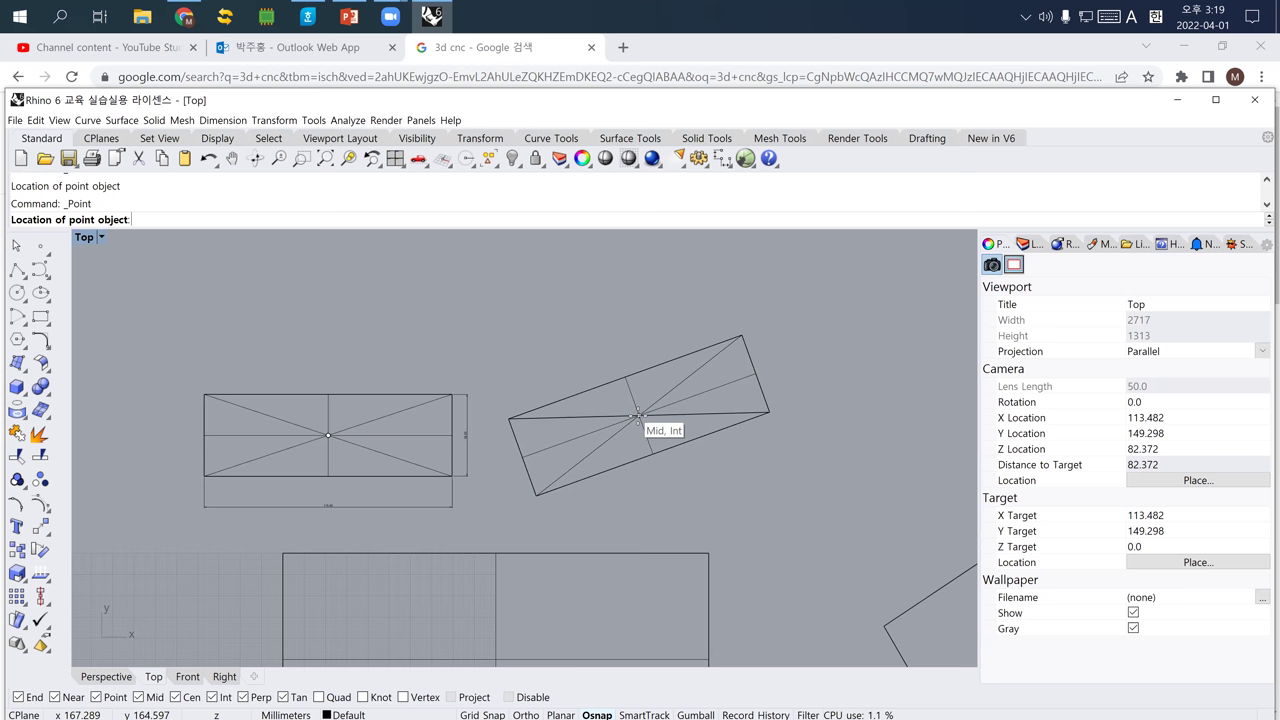
{"action": "right_click_drag", "start_coordinate": [503, 441], "coordinate": [477, 427]}
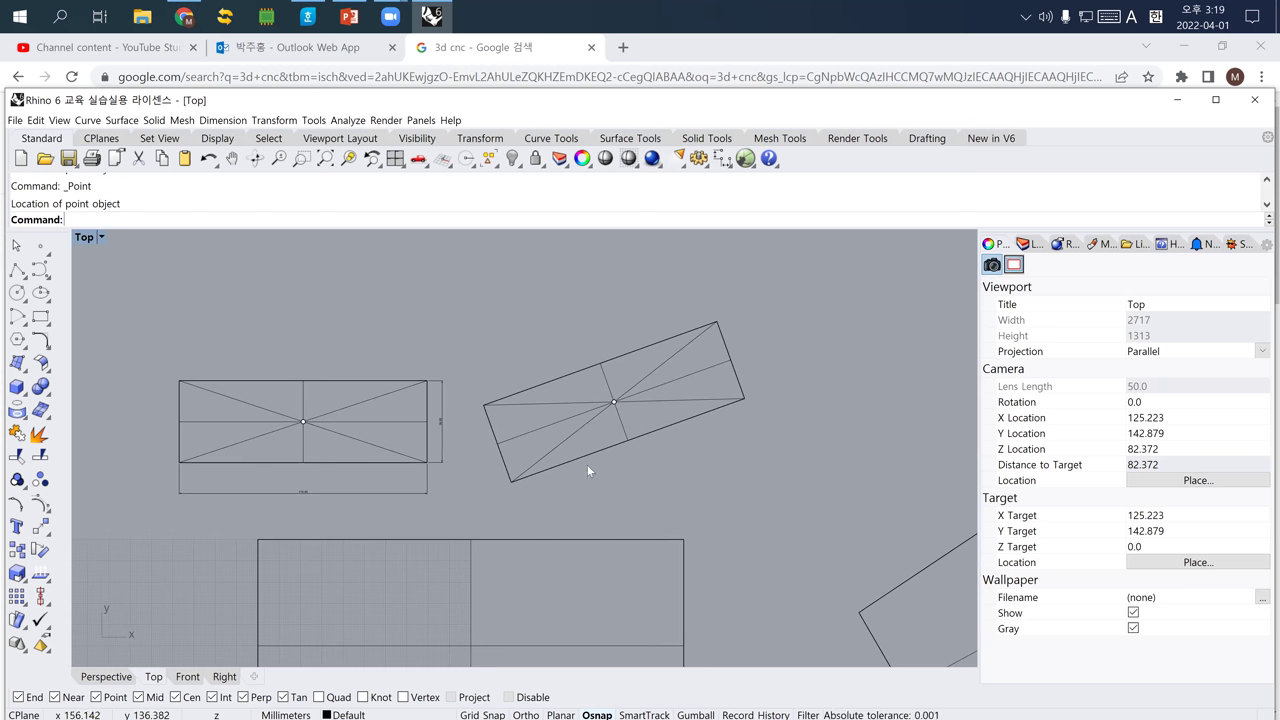
Examine where the diagonals, isocurves and center points meet on both rectangular planes and compare them with the neighbouring surfaces.
{"action": "scroll", "coordinate": [440, 452], "scroll_direction": "up", "scroll_amount": 2}
{"action": "right_click_drag", "start_coordinate": [493, 468], "coordinate": [528, 480]}
{"action": "scroll", "coordinate": [323, 505], "scroll_direction": "up", "scroll_amount": 2}
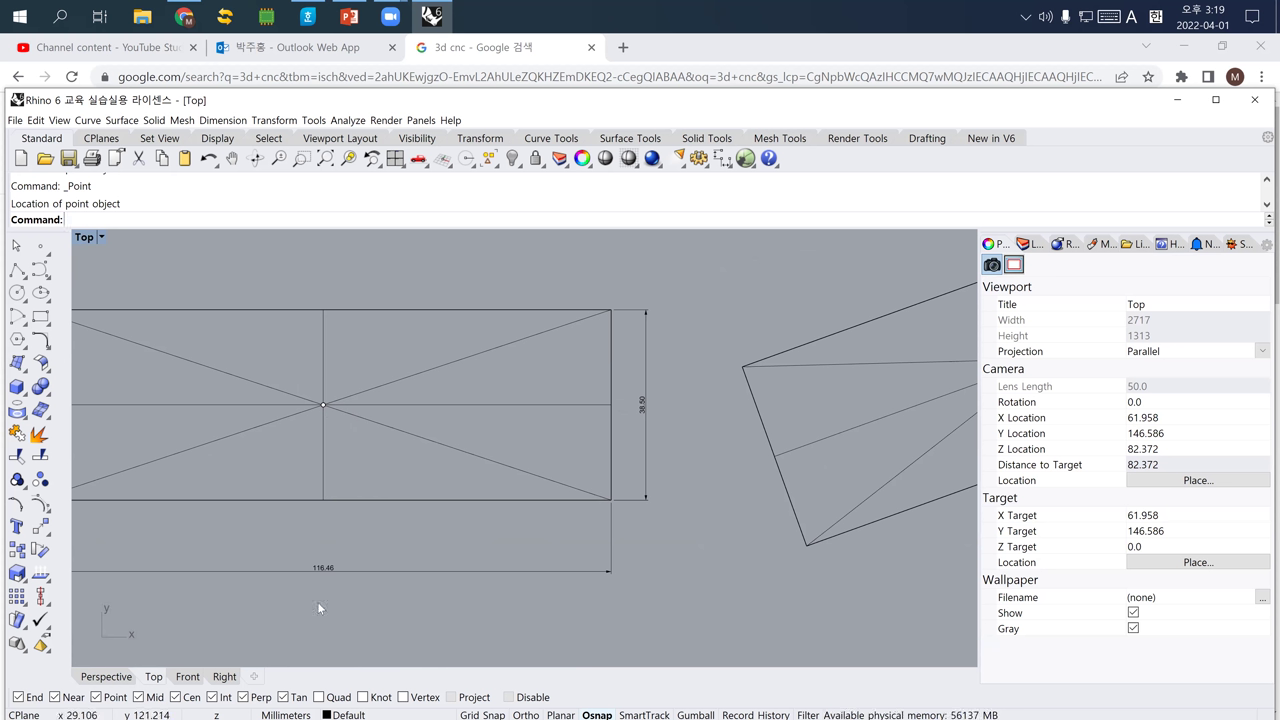
{"action": "scroll", "coordinate": [605, 432], "scroll_direction": "down", "scroll_amount": 5}
{"action": "scroll", "coordinate": [591, 431], "scroll_direction": "down", "scroll_amount": 5}
{"action": "right_click_drag", "start_coordinate": [627, 459], "coordinate": [487, 445]}
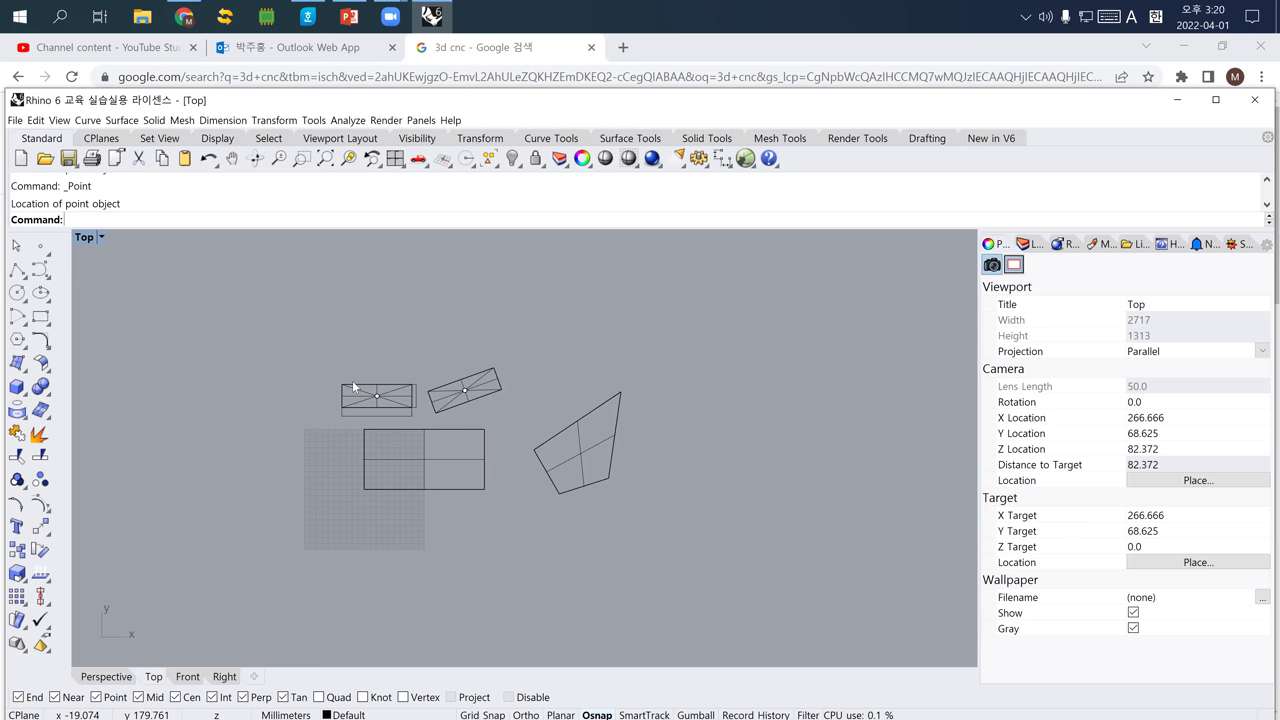
{"action": "right_click_drag", "start_coordinate": [312, 426], "coordinate": [211, 435]}
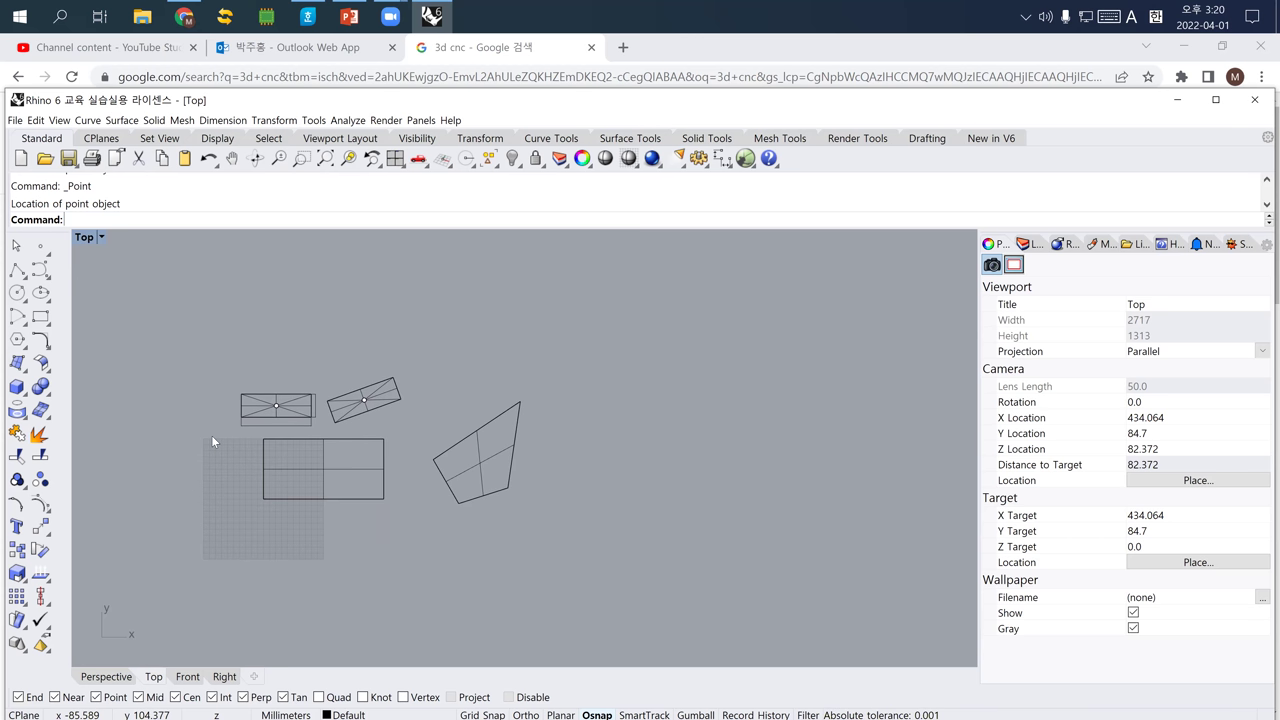
Return to the four-viewport layout and inspect the control points of the block's top surface, picking an interior one before hiding them.
{"action": "double_click", "coordinate": [86, 238]}
{"action": "right_click_drag", "start_coordinate": [690, 360], "coordinate": [752, 372]}
{"action": "left_click", "coordinate": [751, 373]}
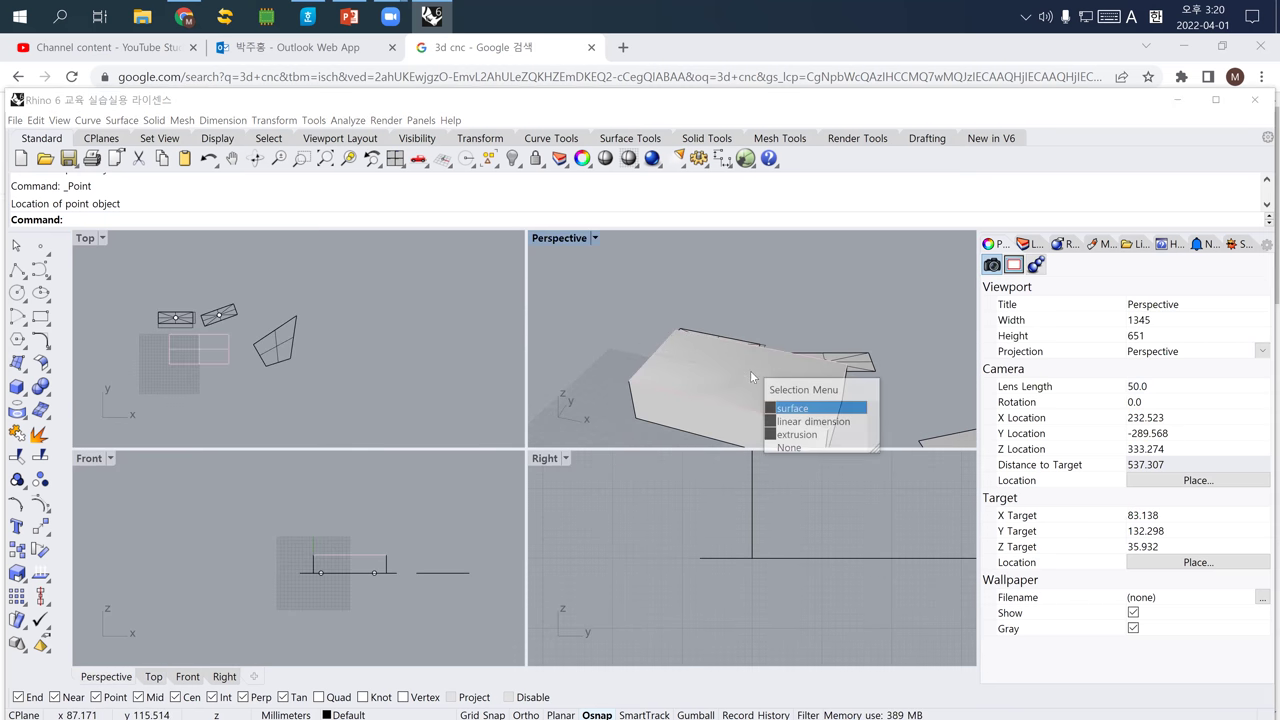
{"action": "left_click", "coordinate": [792, 409]}
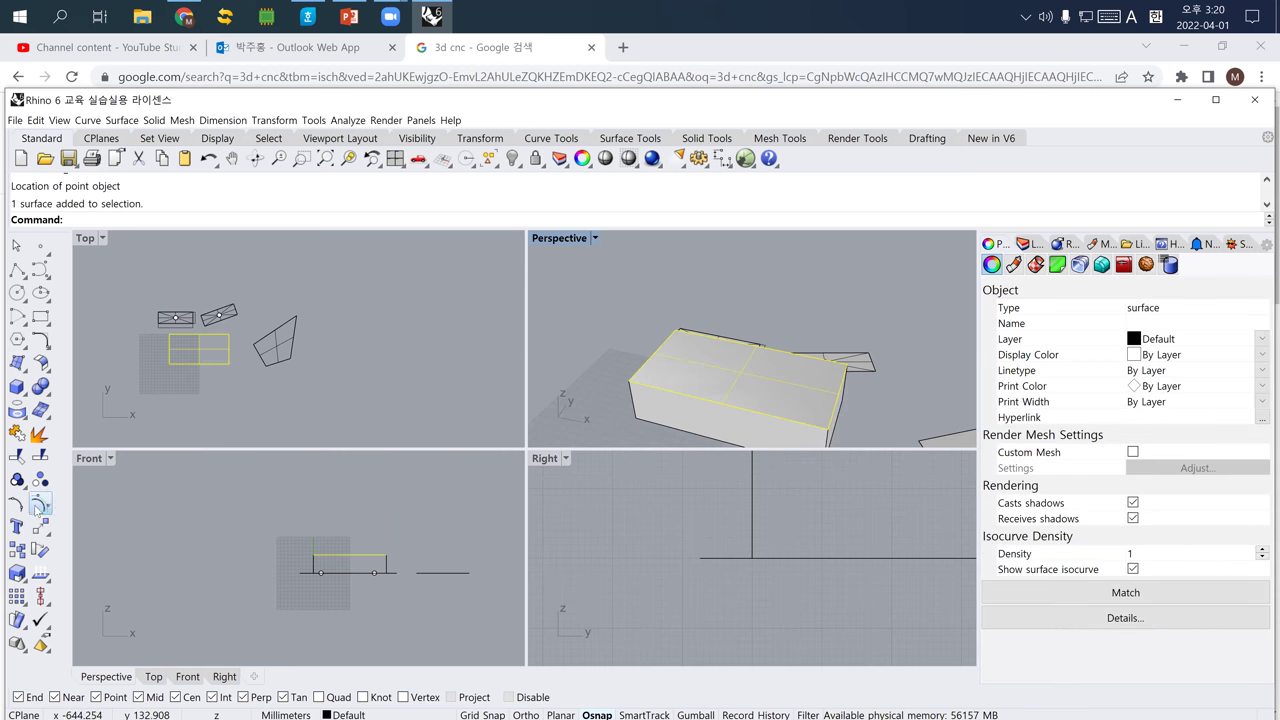
{"action": "left_click", "coordinate": [39, 505]}
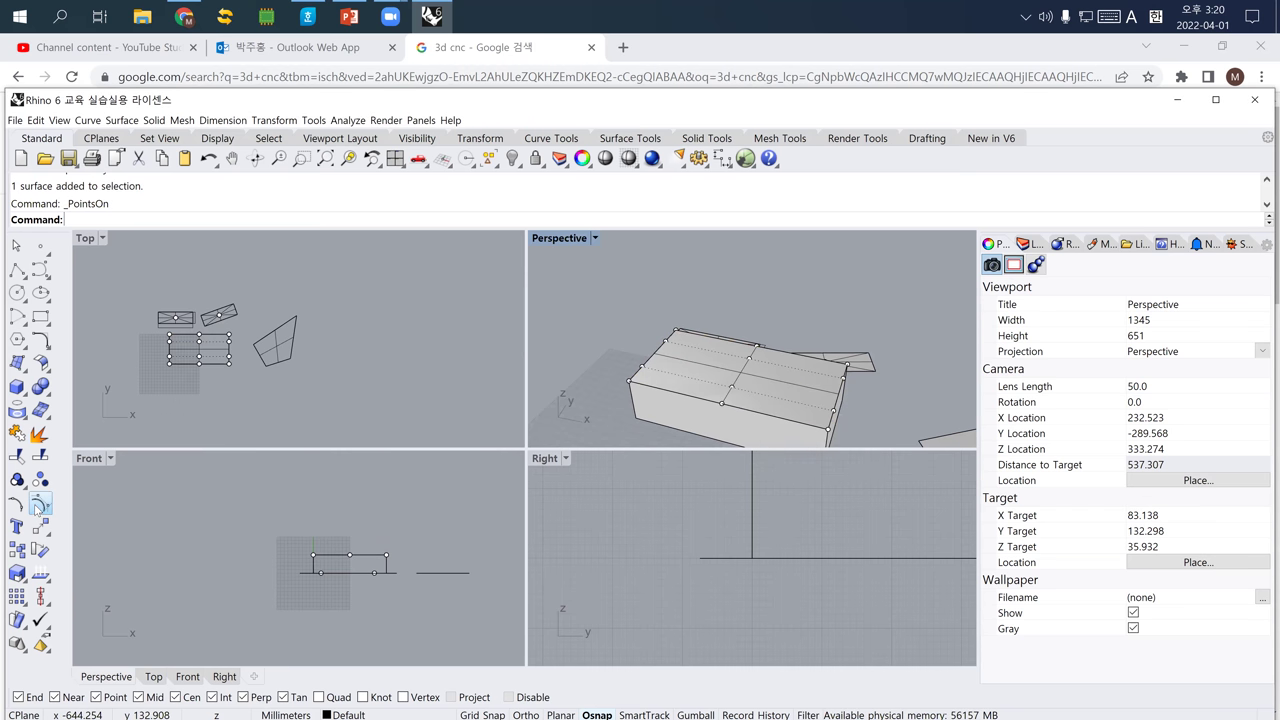
{"action": "left_click", "coordinate": [732, 388]}
{"action": "key", "text": "Escape"}
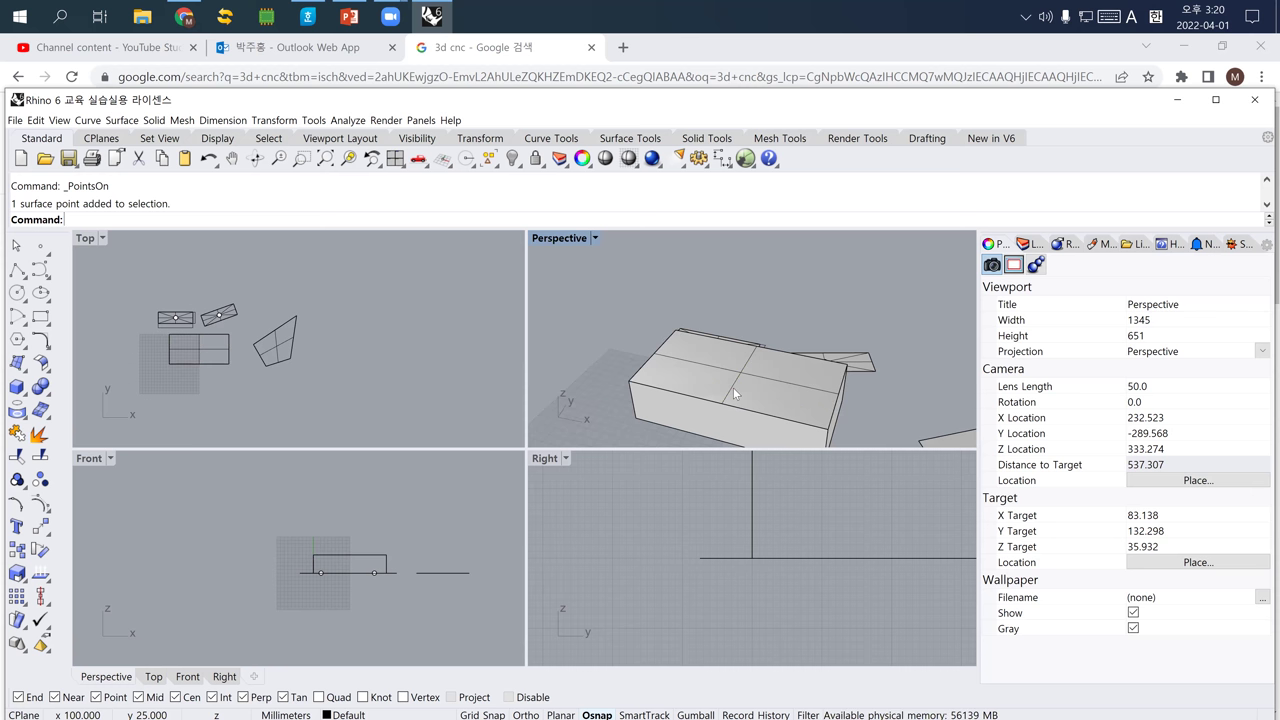
Rebuild the block's top surface with a point count of 3 in both U and V.
{"action": "left_click", "coordinate": [734, 391]}
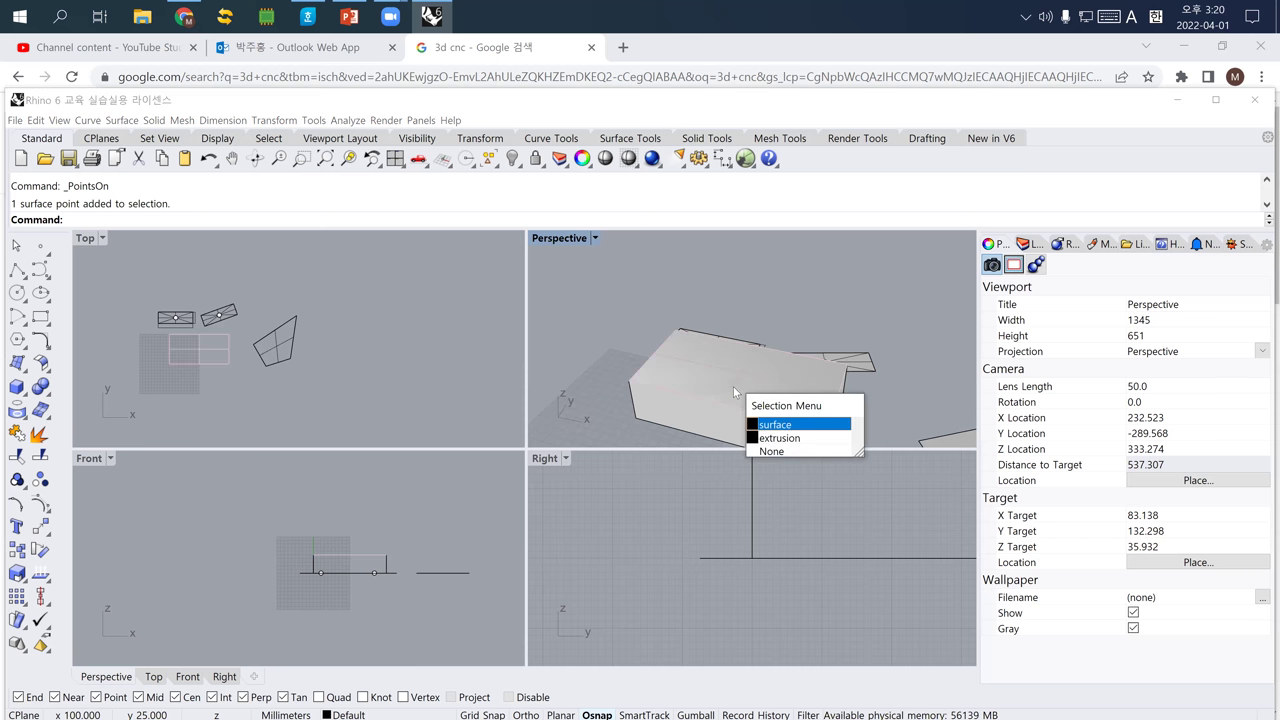
{"action": "left_click", "coordinate": [786, 426]}
{"action": "type", "text": "Re"}
{"action": "key", "text": "Return"}
{"action": "left_click_drag", "start_coordinate": [412, 259], "coordinate": [369, 258]}
{"action": "type", "text": "3"}
{"action": "double_click", "coordinate": [402, 292]}
{"action": "type", "text": "3"}
{"action": "left_click", "coordinate": [364, 581]}
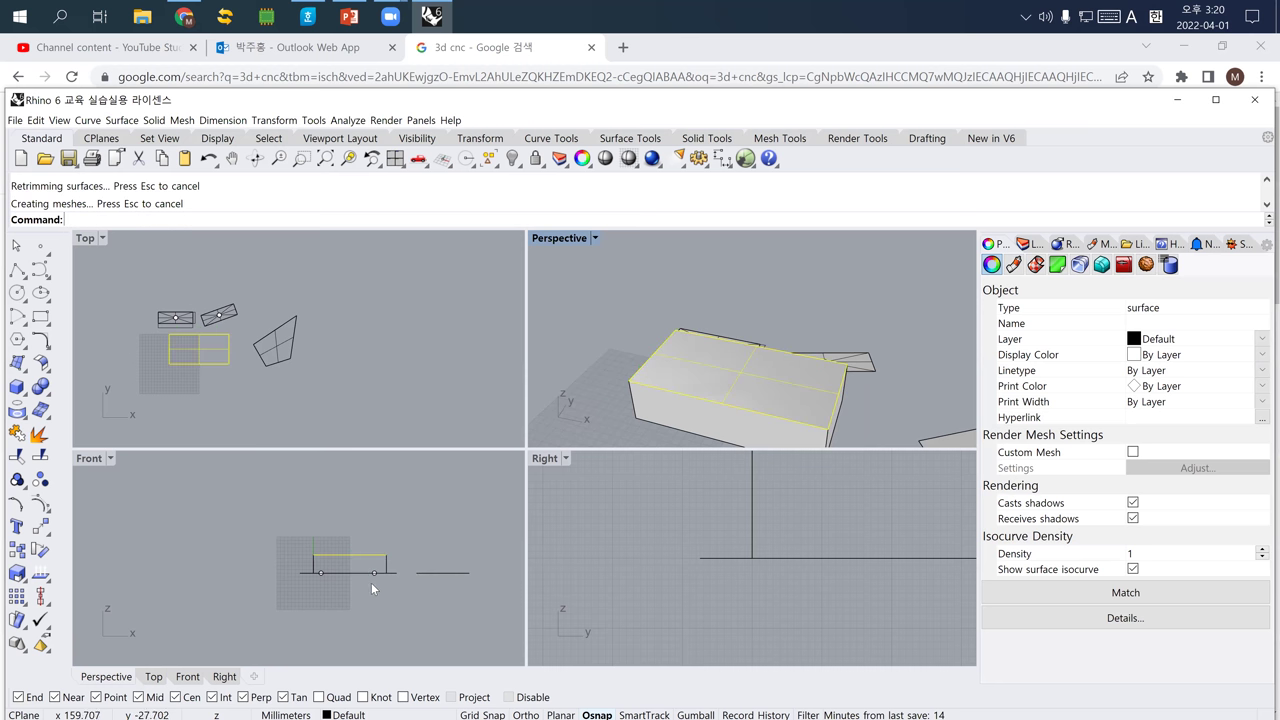
Show the top surface's control points and move the center one straight down below the block's base in the Front view.
{"action": "left_click", "coordinate": [42, 505]}
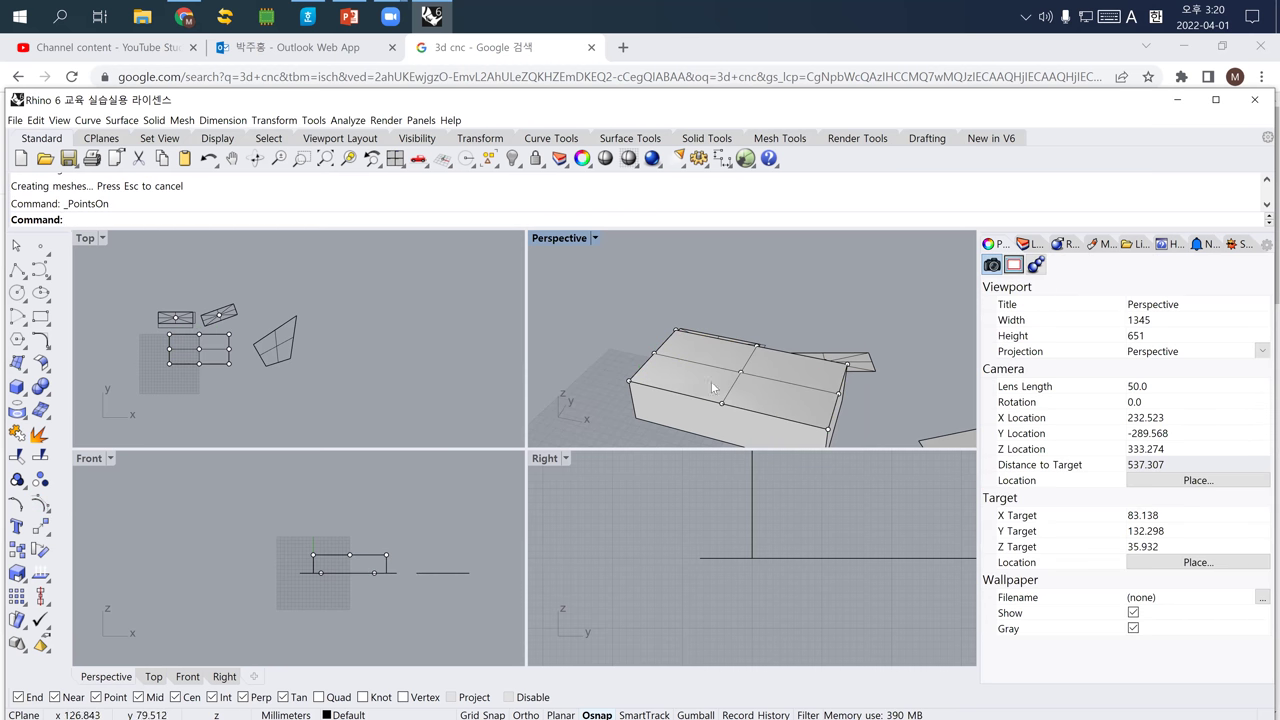
{"action": "left_click", "coordinate": [740, 374]}
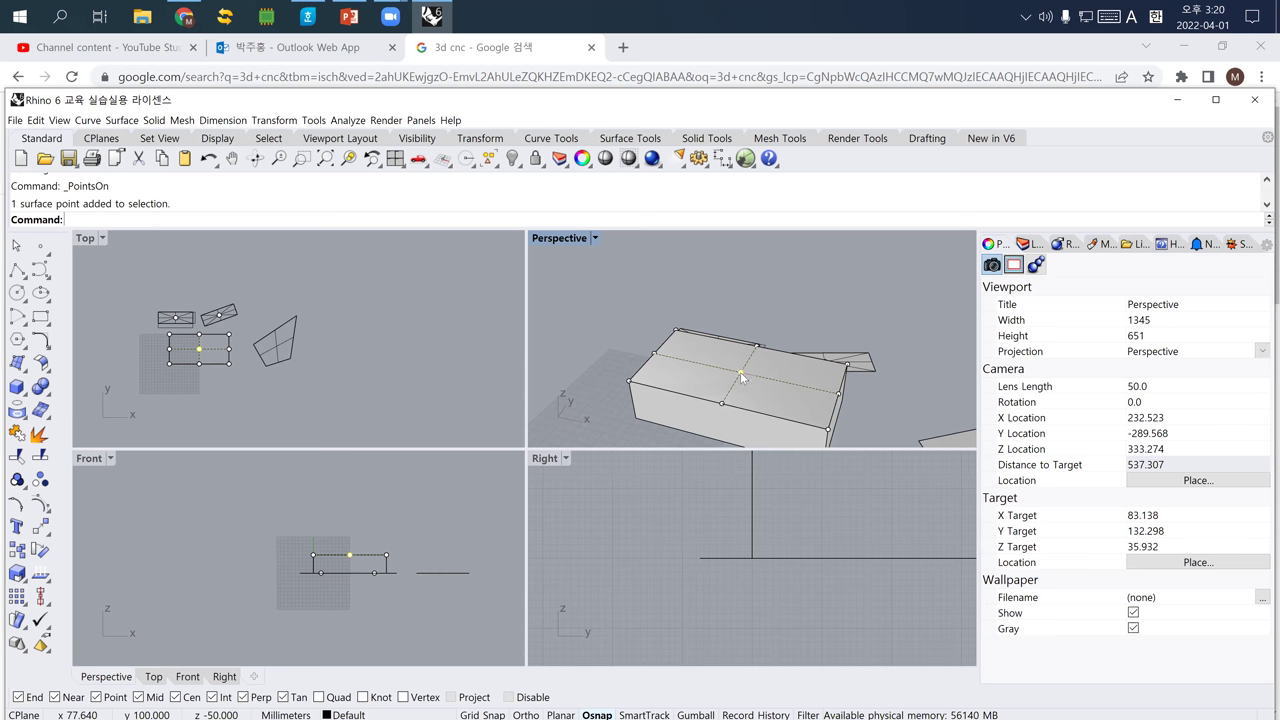
{"action": "type", "text": "m"}
{"action": "key", "text": "Return"}
{"action": "left_click", "coordinate": [349, 555]}
{"action": "scroll", "coordinate": [440, 562], "scroll_direction": "up", "scroll_amount": 5}
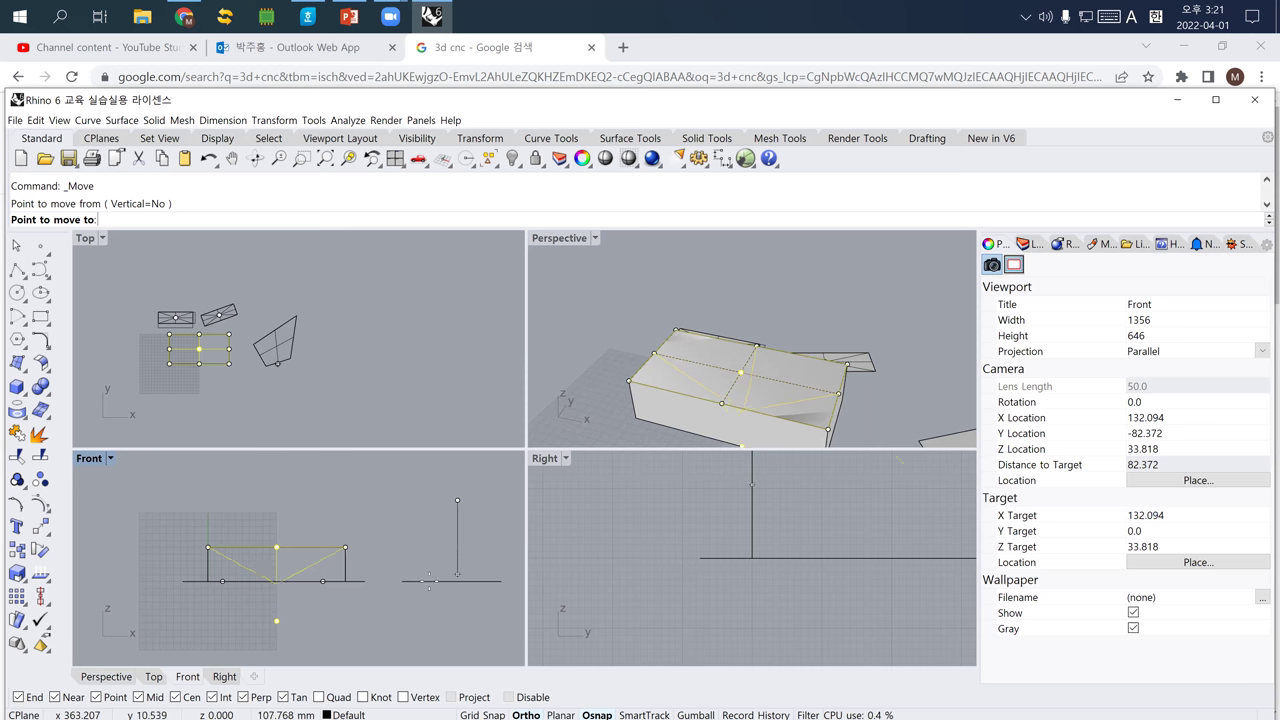
{"action": "left_click", "coordinate": [434, 549]}
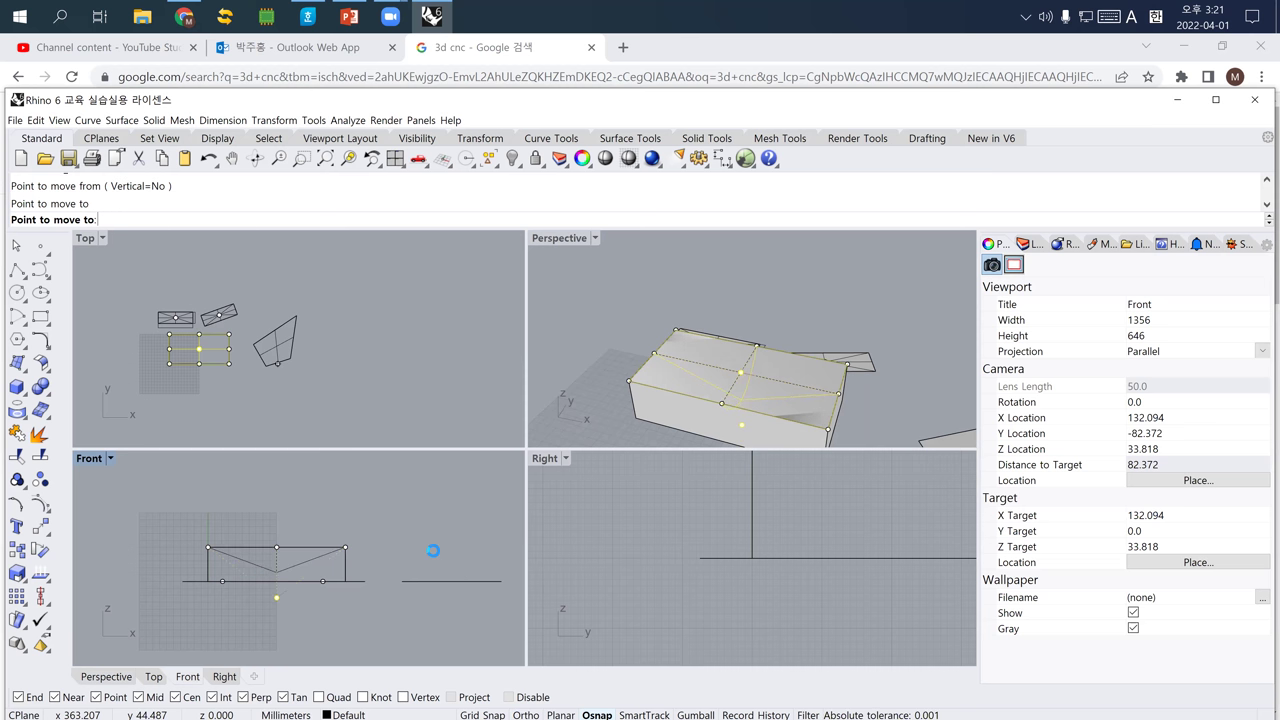
Hide the closed extrusion block so that only the dented top surface is left in its place.
{"action": "left_click", "coordinate": [647, 416]}
{"action": "type", "text": "Hide"}
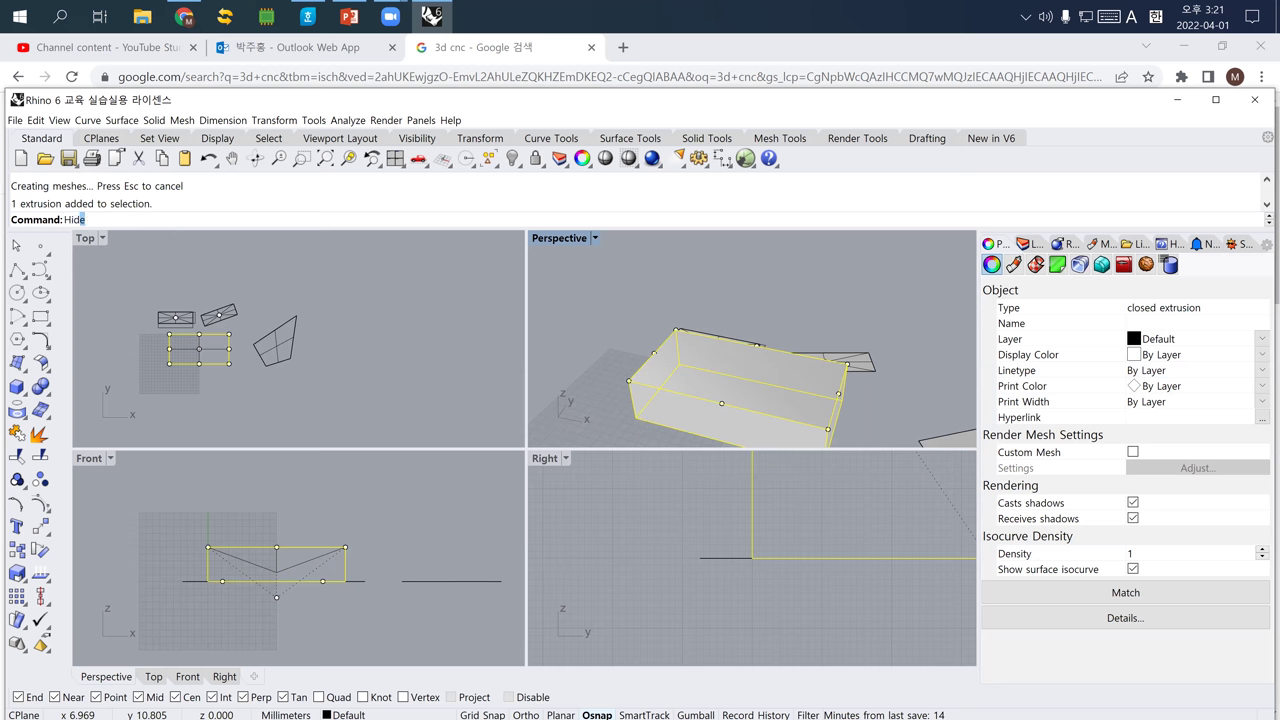
{"action": "key", "text": "Return"}
{"action": "right_click_drag", "start_coordinate": [755, 392], "coordinate": [771, 371]}
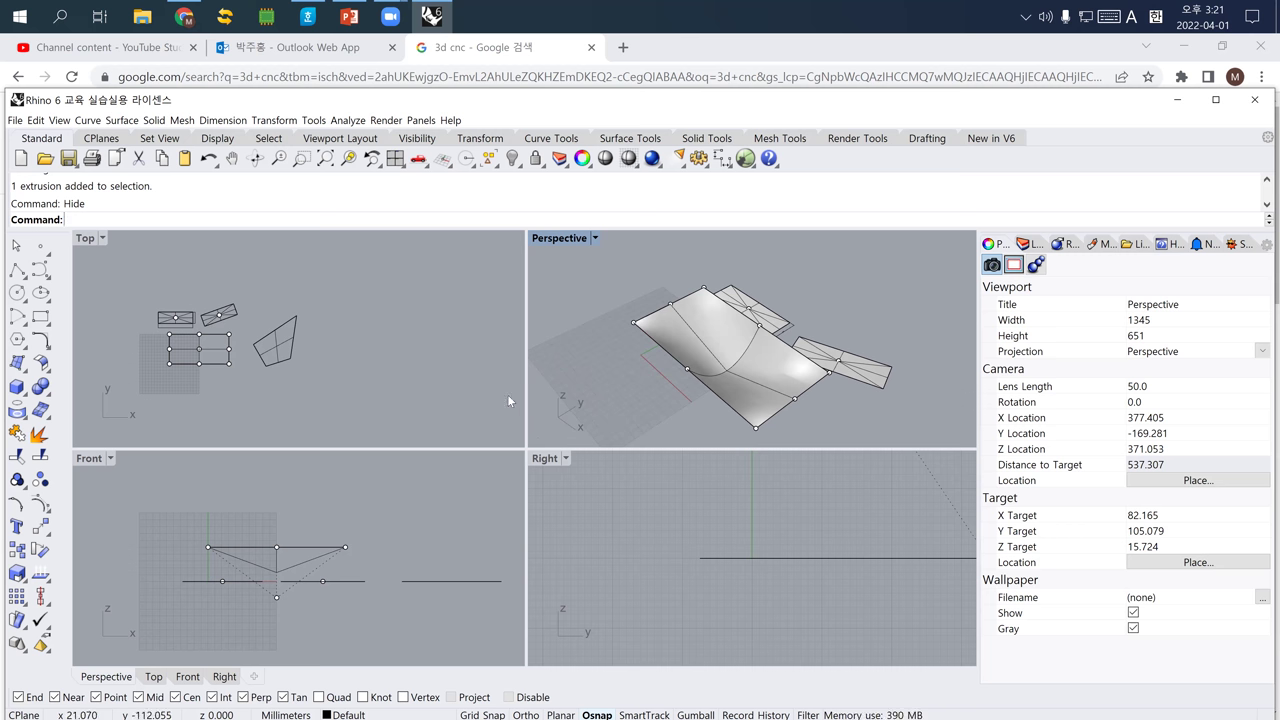
{"action": "left_click", "coordinate": [349, 401]}
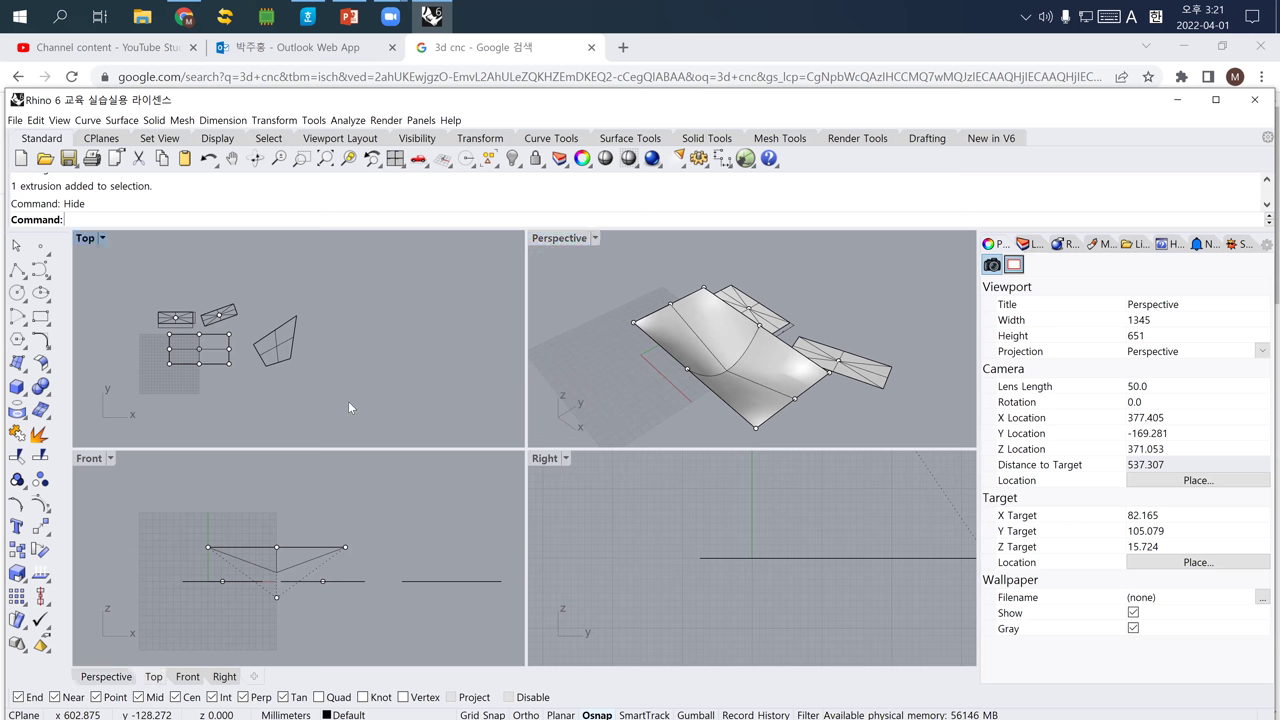
{"action": "left_click", "coordinate": [581, 375]}
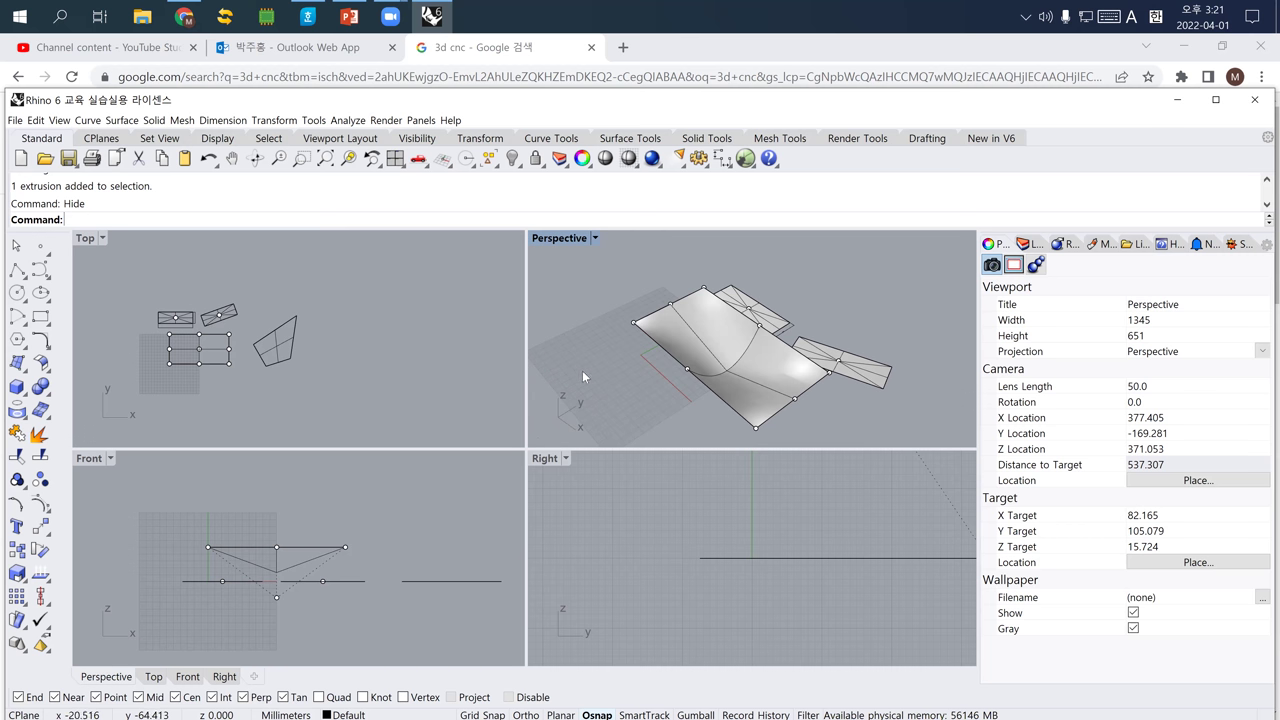
Switch to the browser, run a web search for "ferrari car design" in a new tab and browse the image results.
{"action": "left_click", "coordinate": [623, 48]}
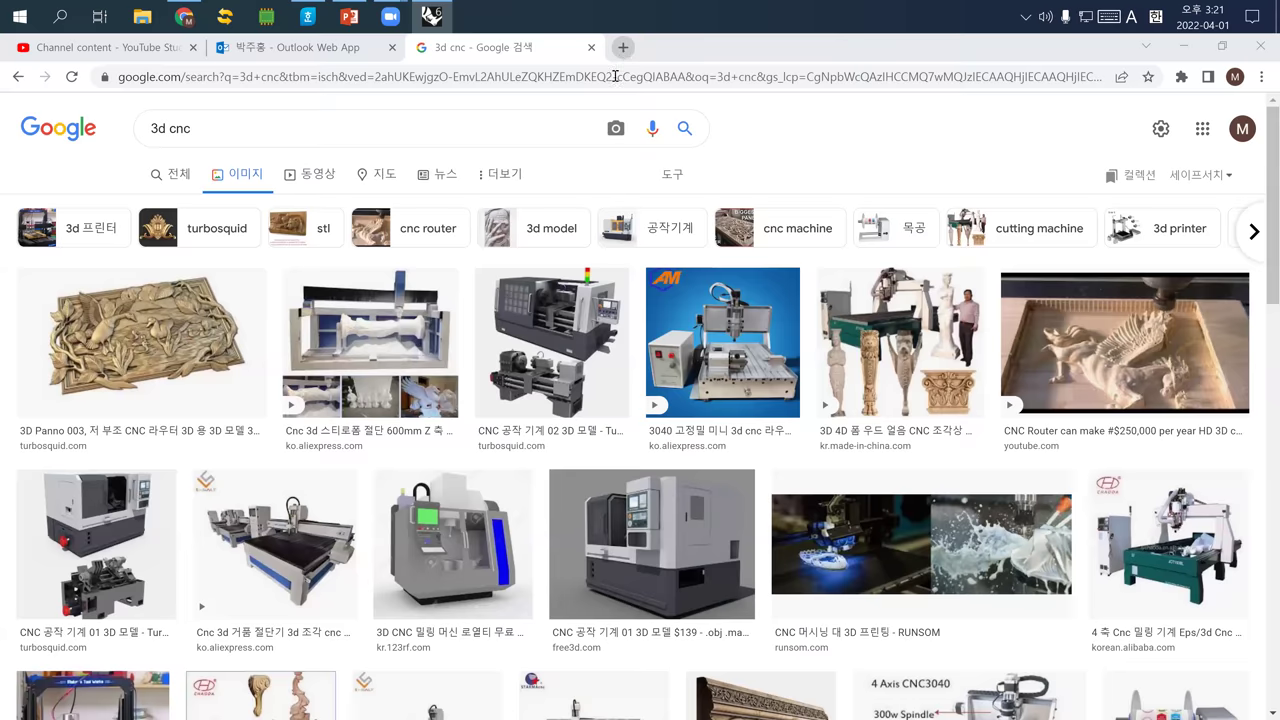
{"action": "type", "text": "f"}
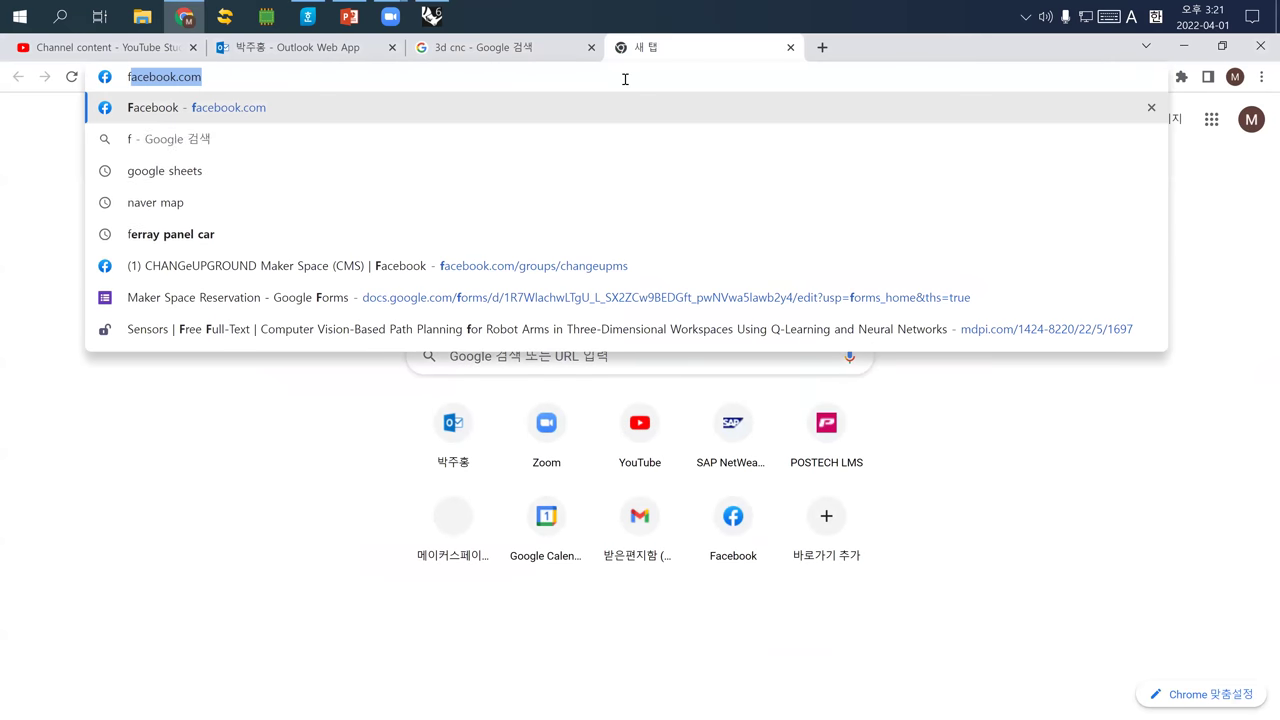
{"action": "type", "text": "errai car desi"}
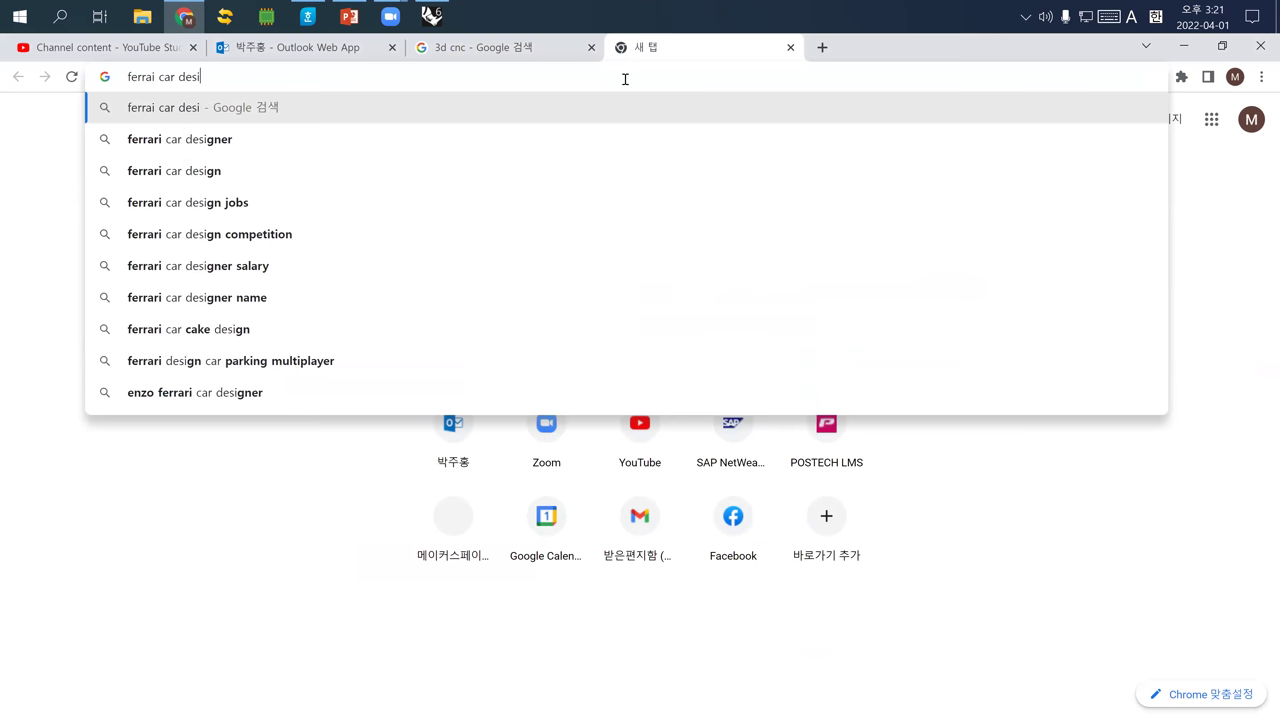
{"action": "type", "text": "ng"}
{"action": "key", "text": "Return"}
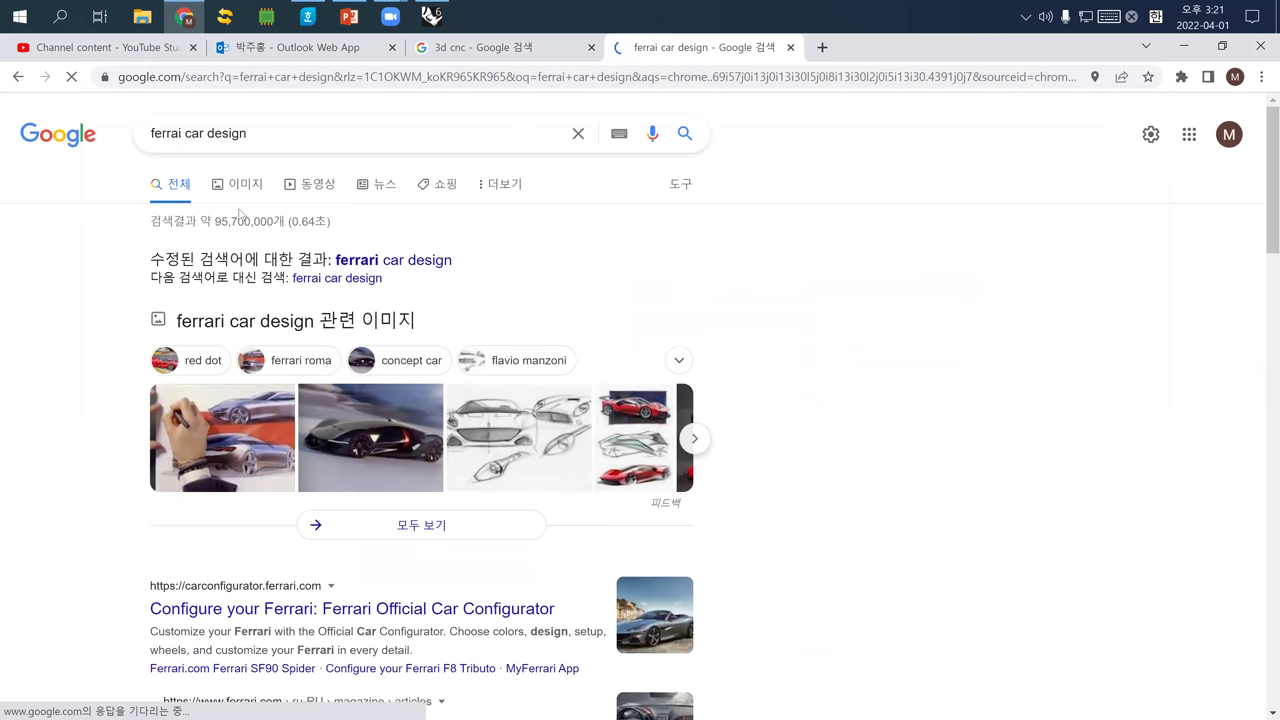
{"action": "left_click", "coordinate": [244, 185]}
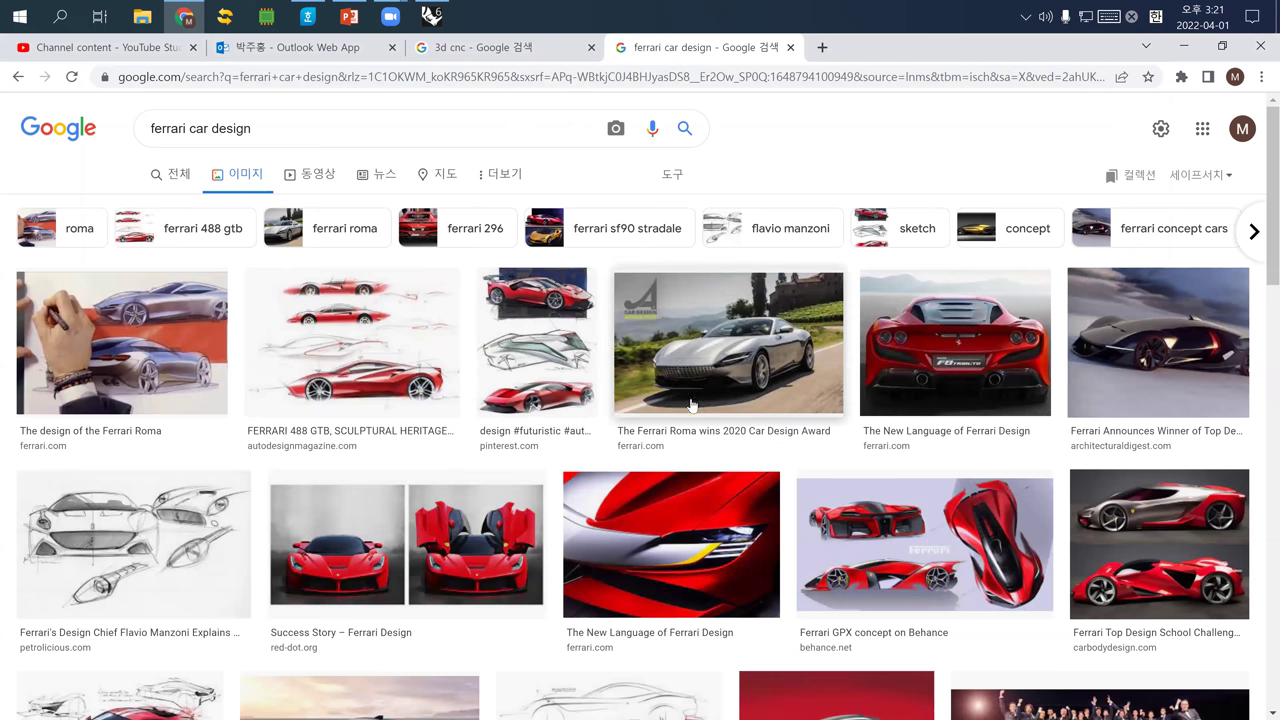
{"action": "scroll", "coordinate": [700, 500], "scroll_direction": "down", "scroll_amount": 3}
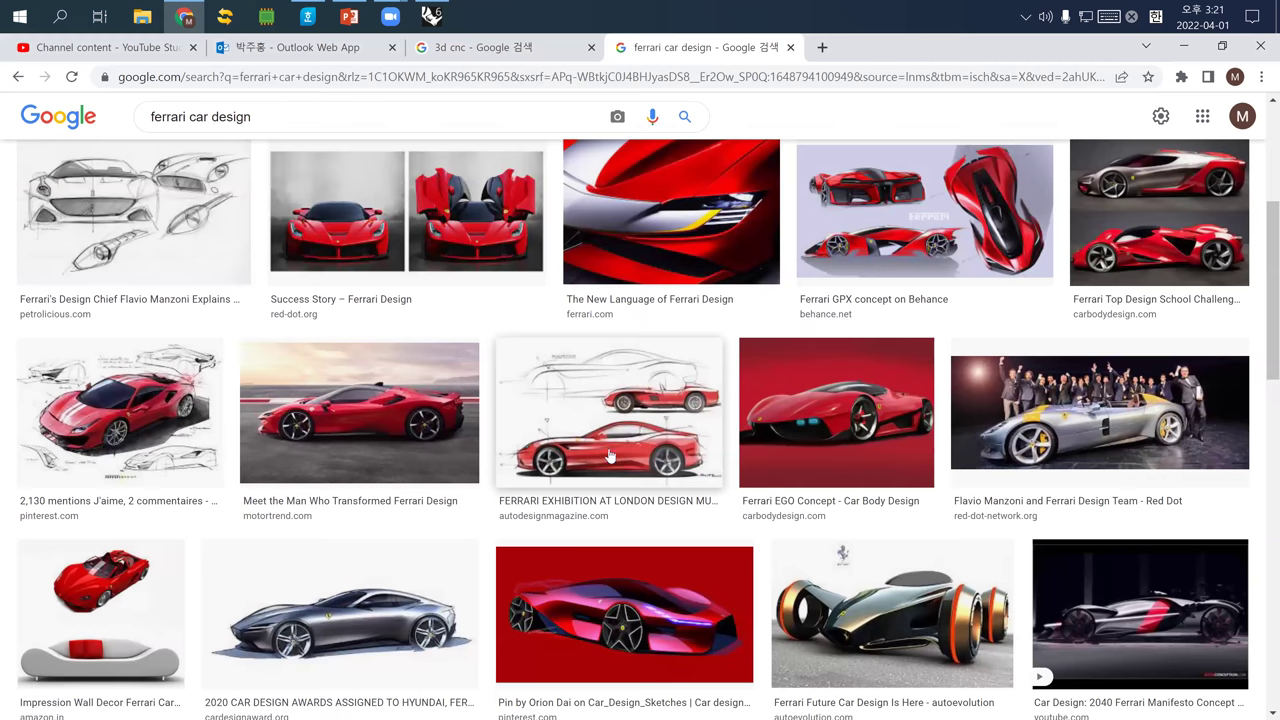
{"action": "scroll", "coordinate": [357, 505], "scroll_direction": "down", "scroll_amount": 2}
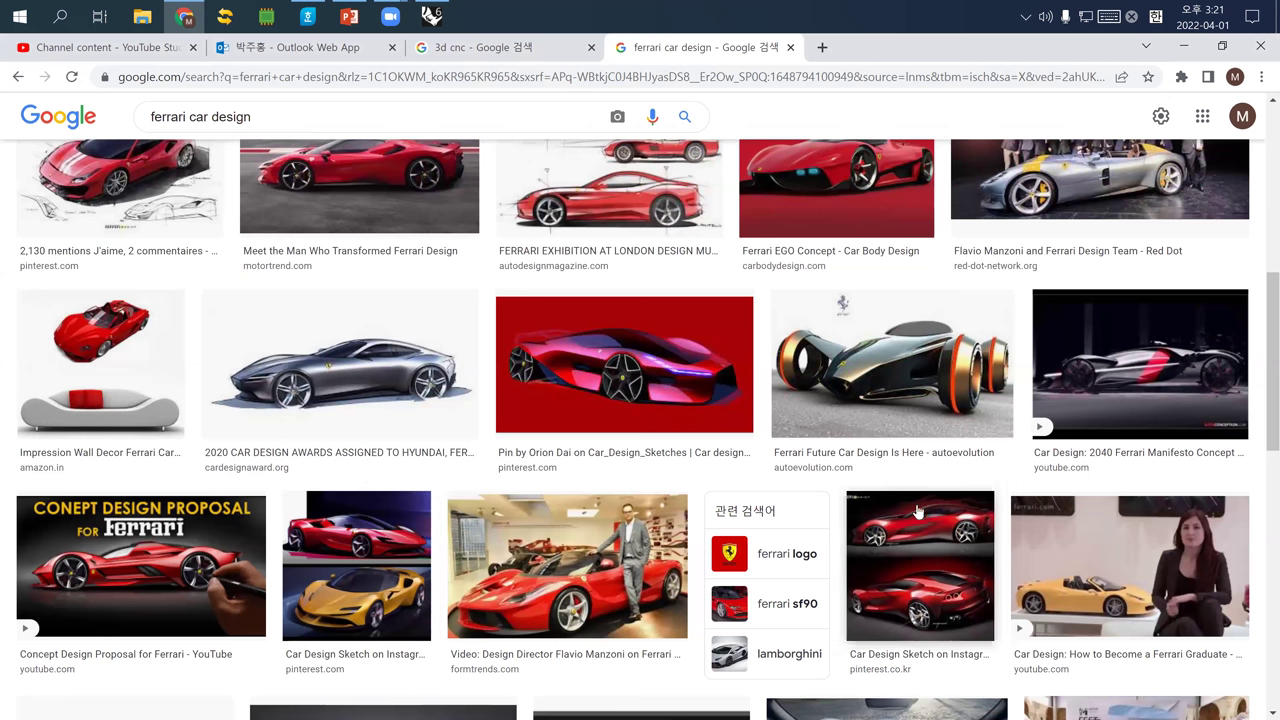
{"action": "scroll", "coordinate": [520, 480], "scroll_direction": "down", "scroll_amount": 3}
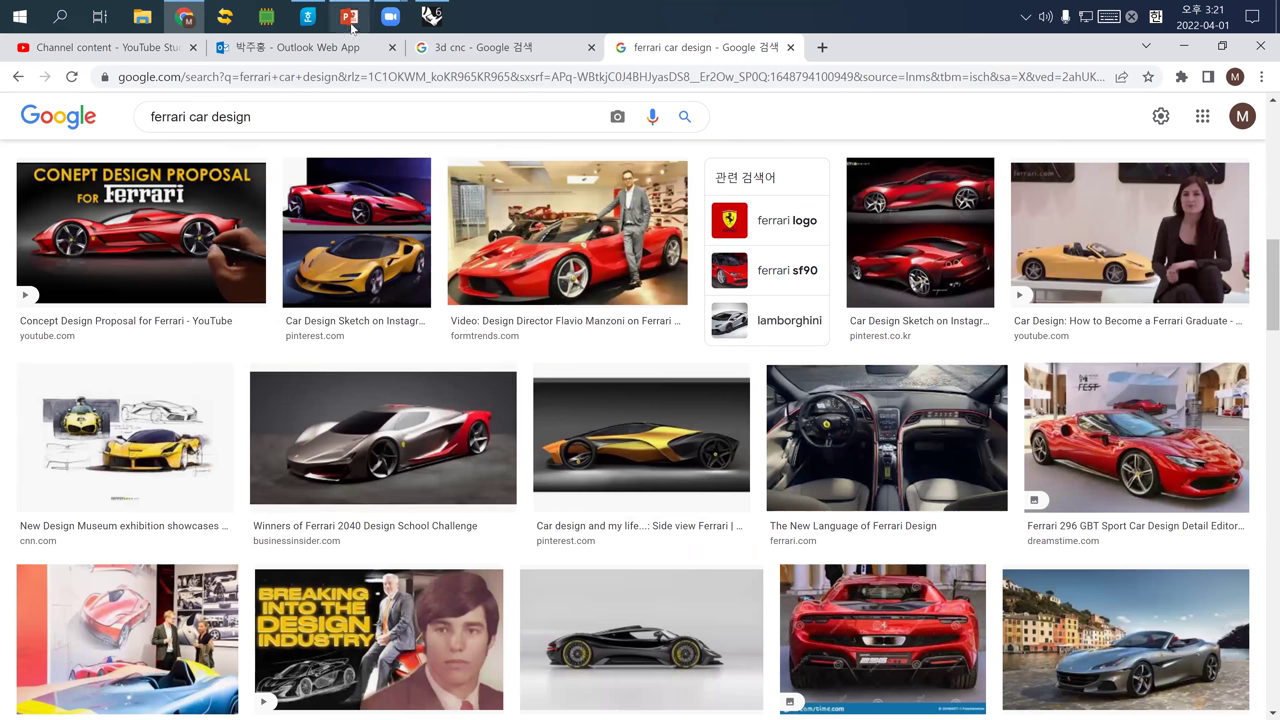
Switch back to Rhino and highlight the dented surface for inspection, clearing the selection when done.
{"action": "left_click", "coordinate": [431, 16]}
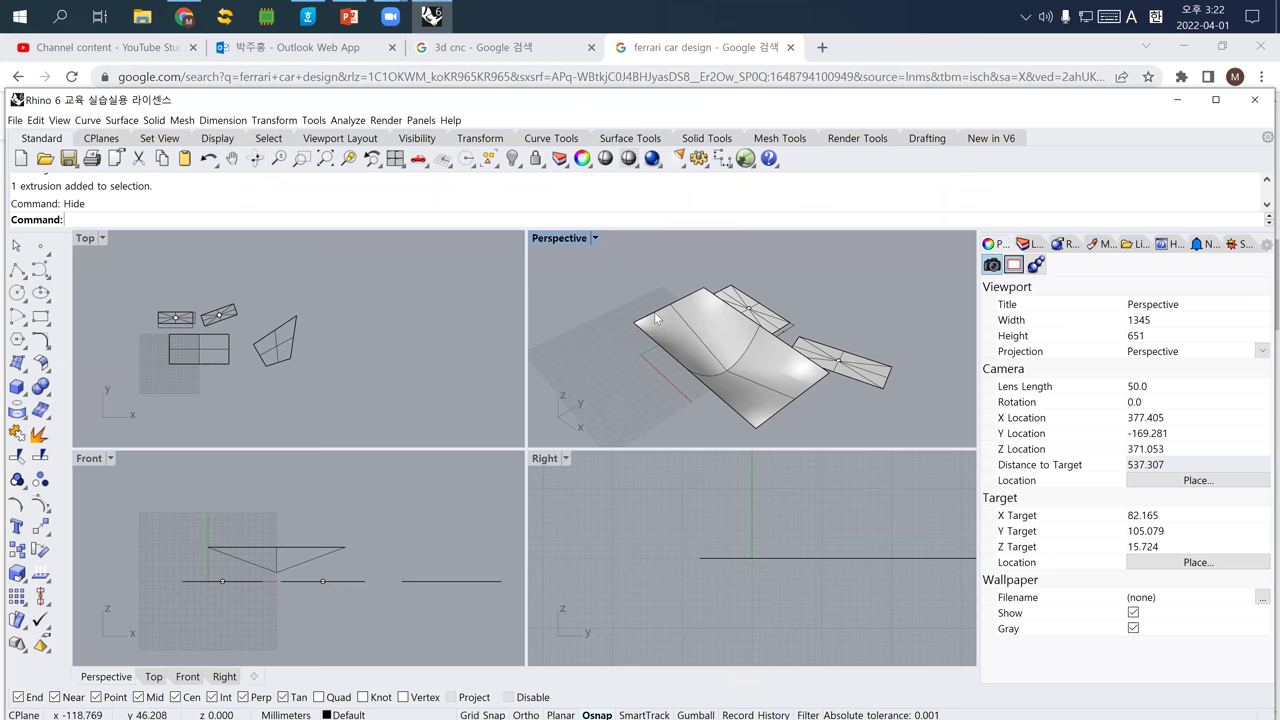
{"action": "left_click", "coordinate": [698, 346]}
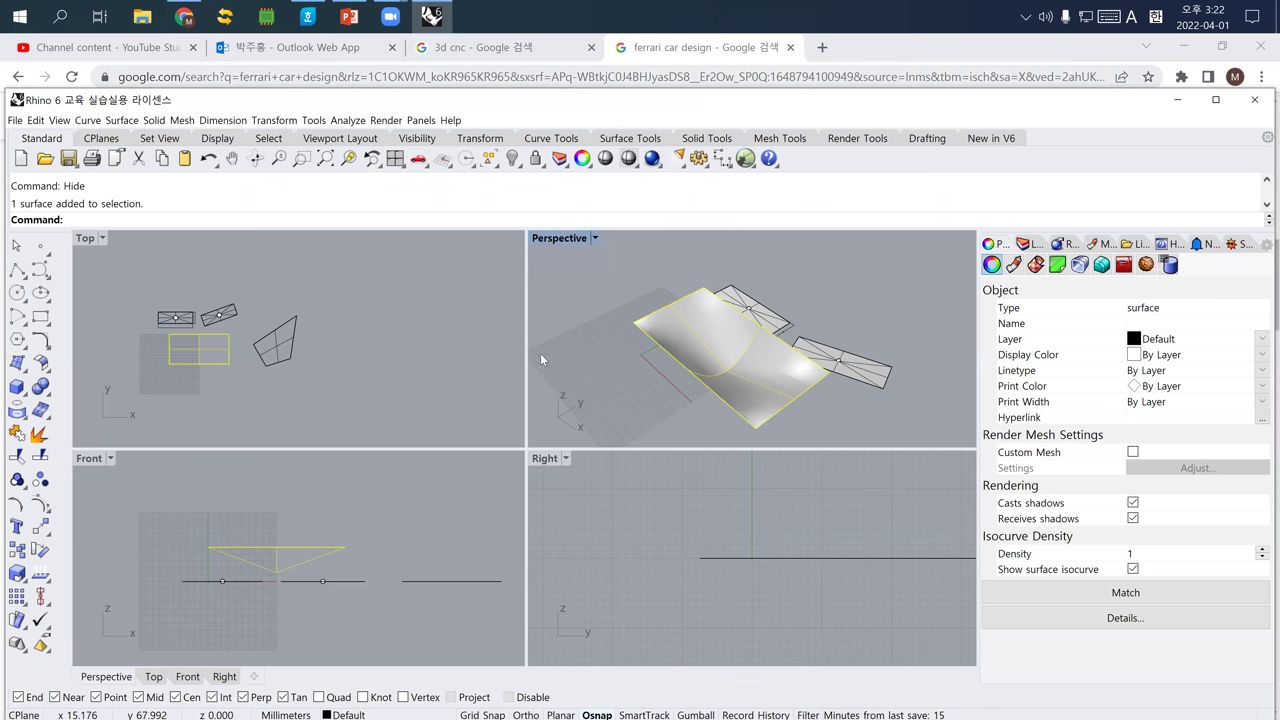
{"action": "left_click", "coordinate": [371, 368]}
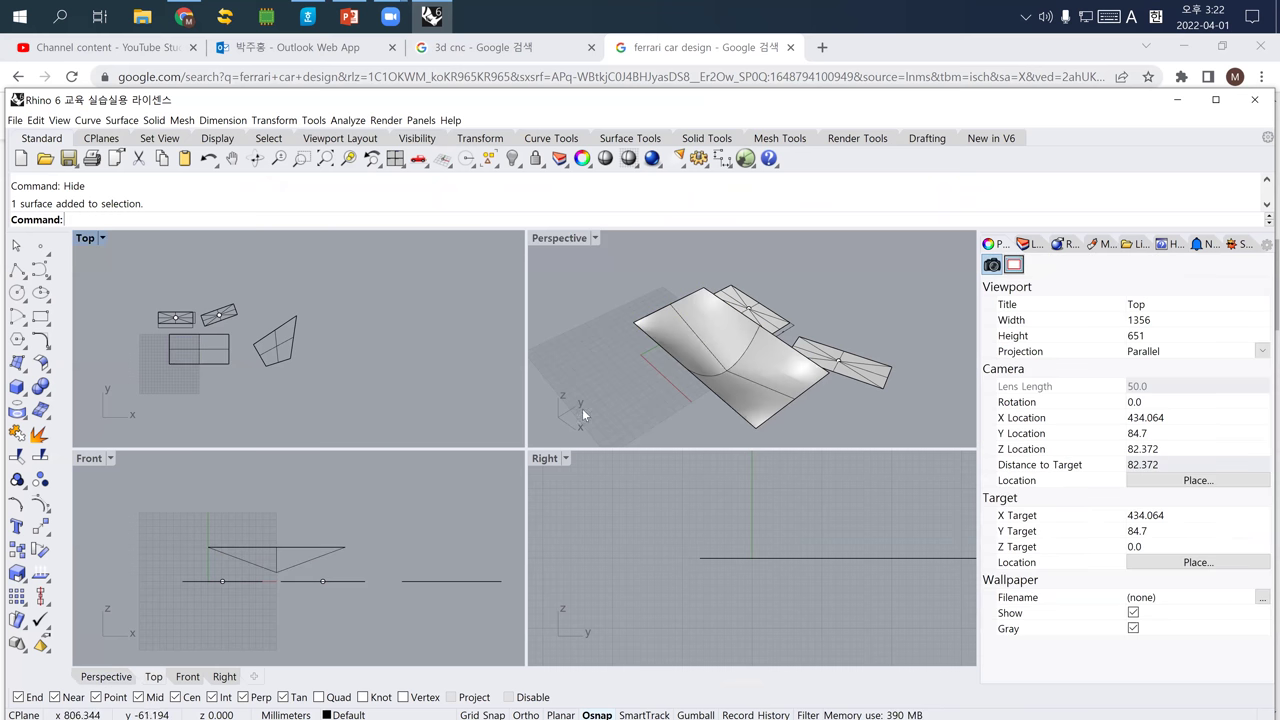
Start exporting the dented surface to the desktop as a 3D Studio (*.3ds) file named testsurface.
{"action": "left_click", "coordinate": [757, 387]}
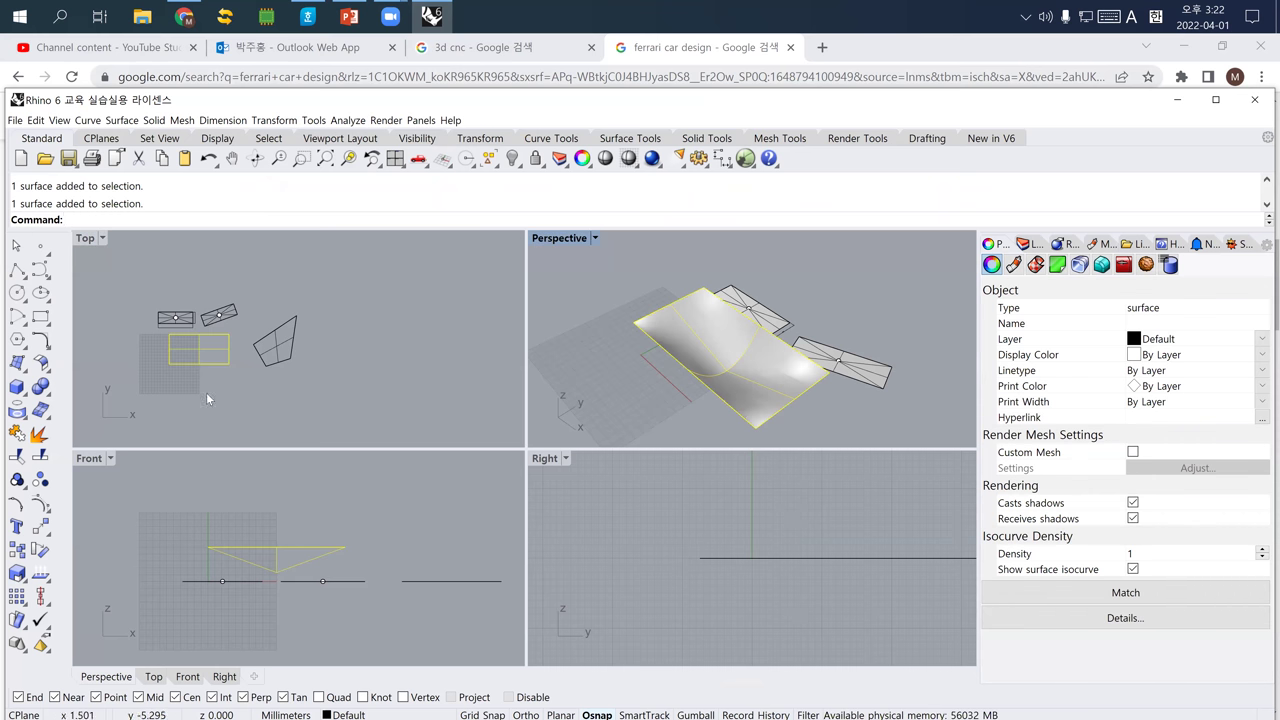
{"action": "left_click", "coordinate": [14, 121]}
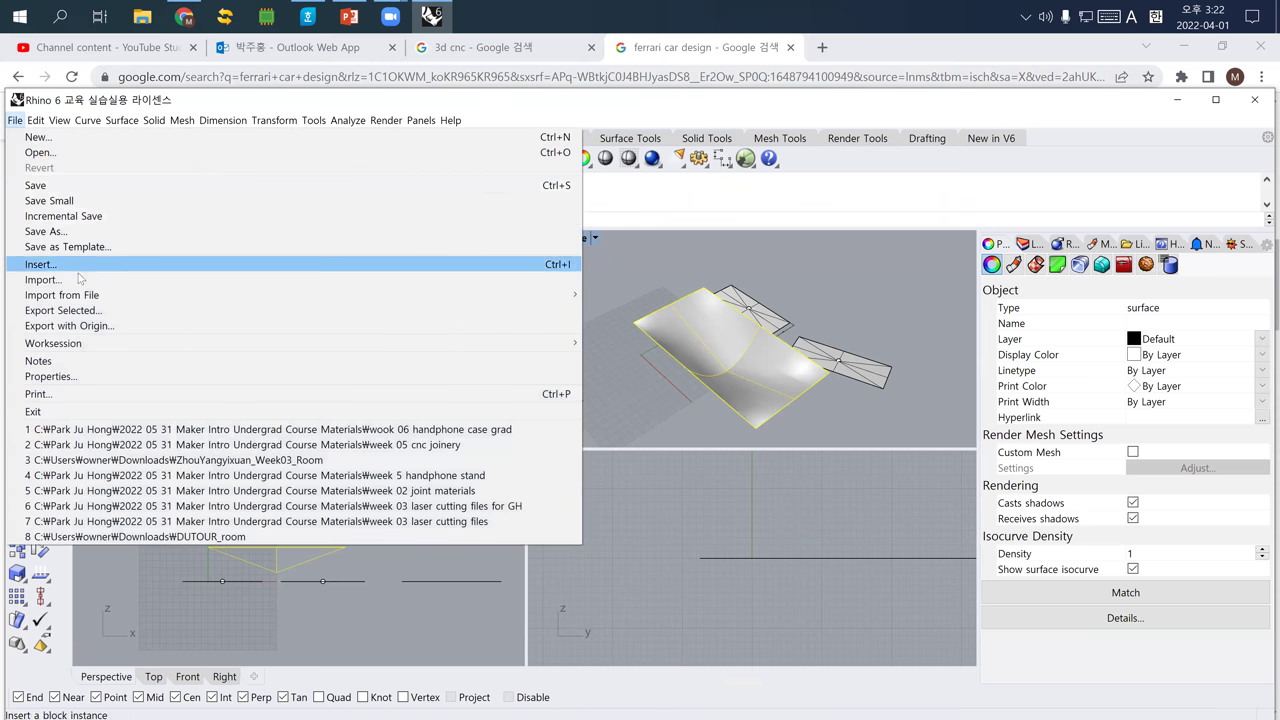
{"action": "left_click", "coordinate": [88, 311]}
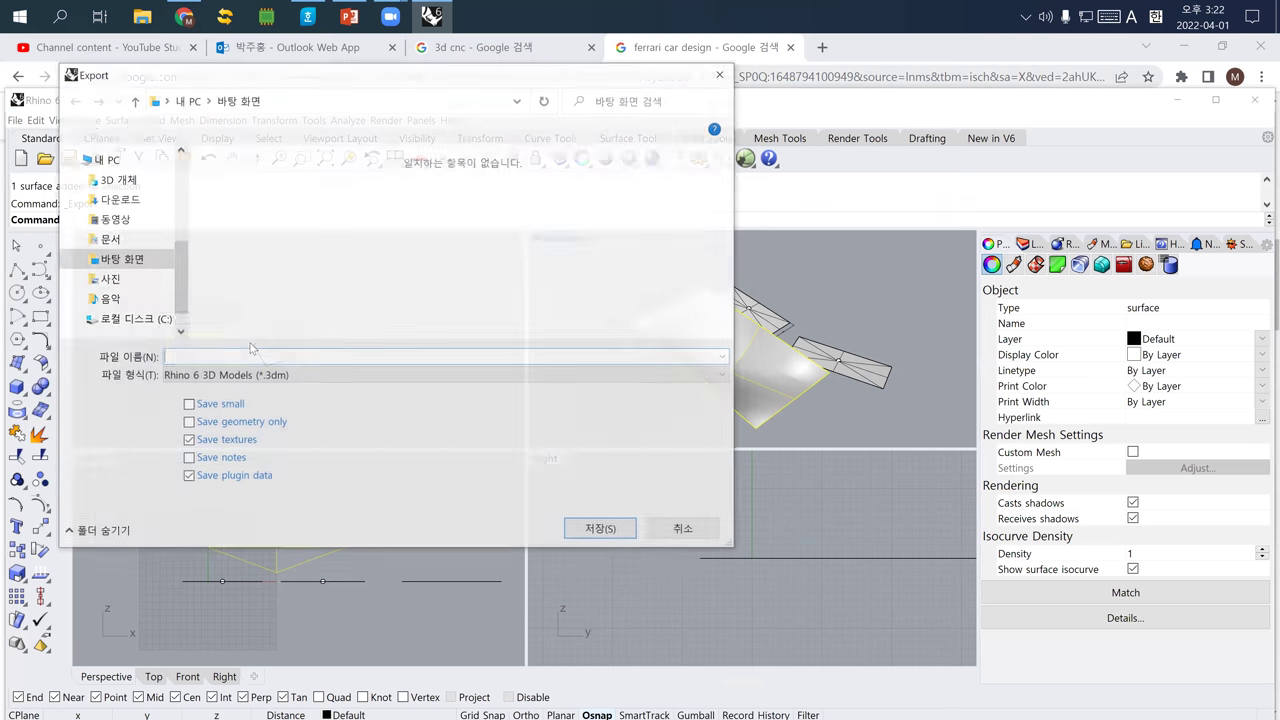
{"action": "left_click", "coordinate": [186, 376]}
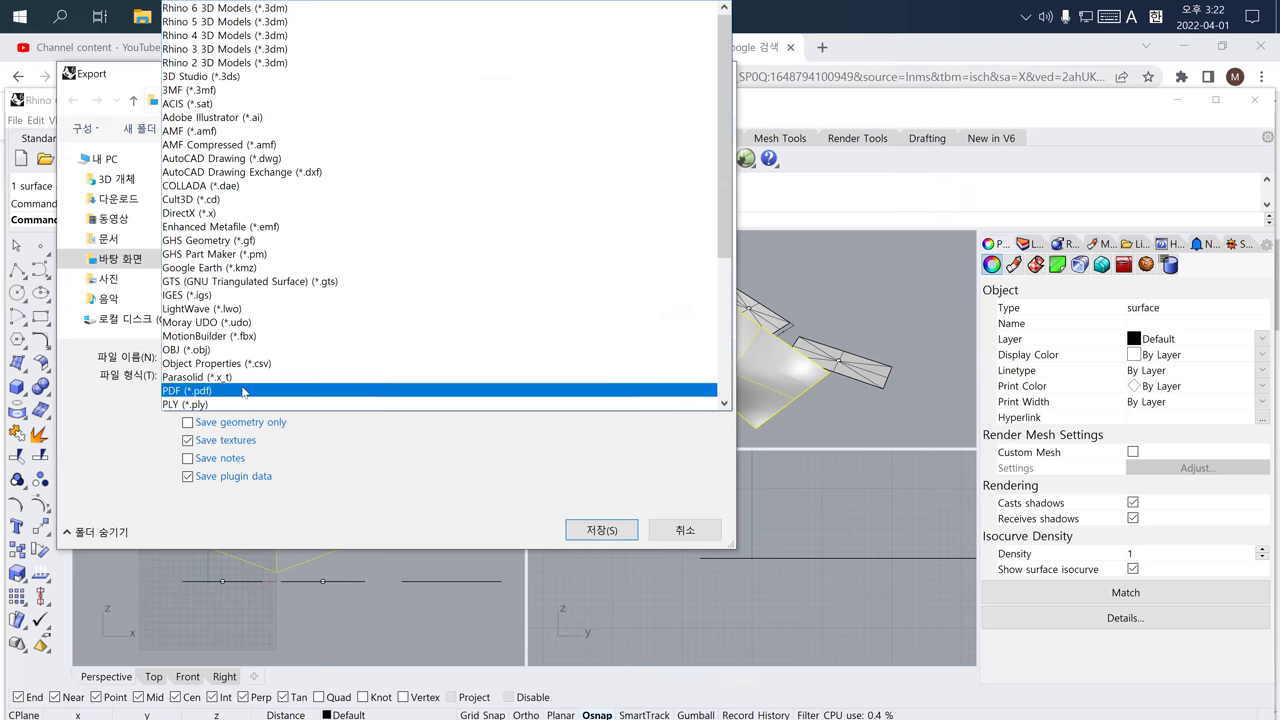
{"action": "left_click", "coordinate": [246, 78]}
{"action": "left_click", "coordinate": [213, 357]}
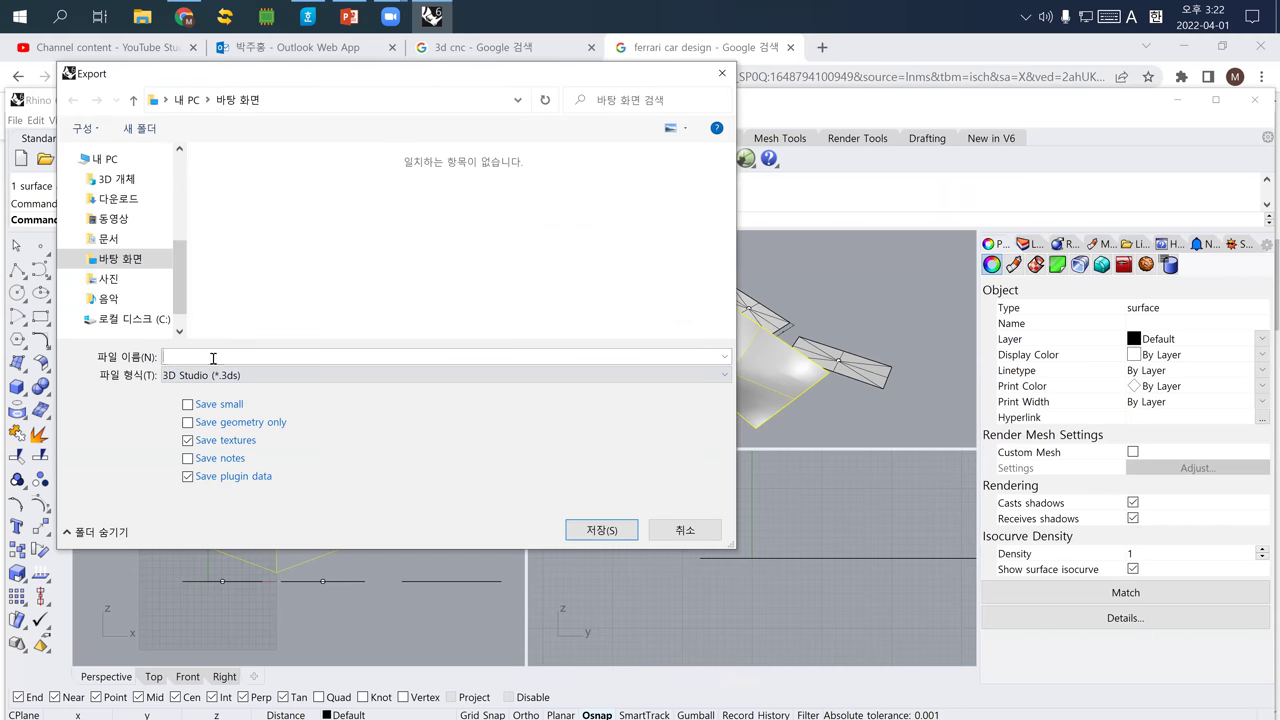
{"action": "type", "text": "testsurfa"}
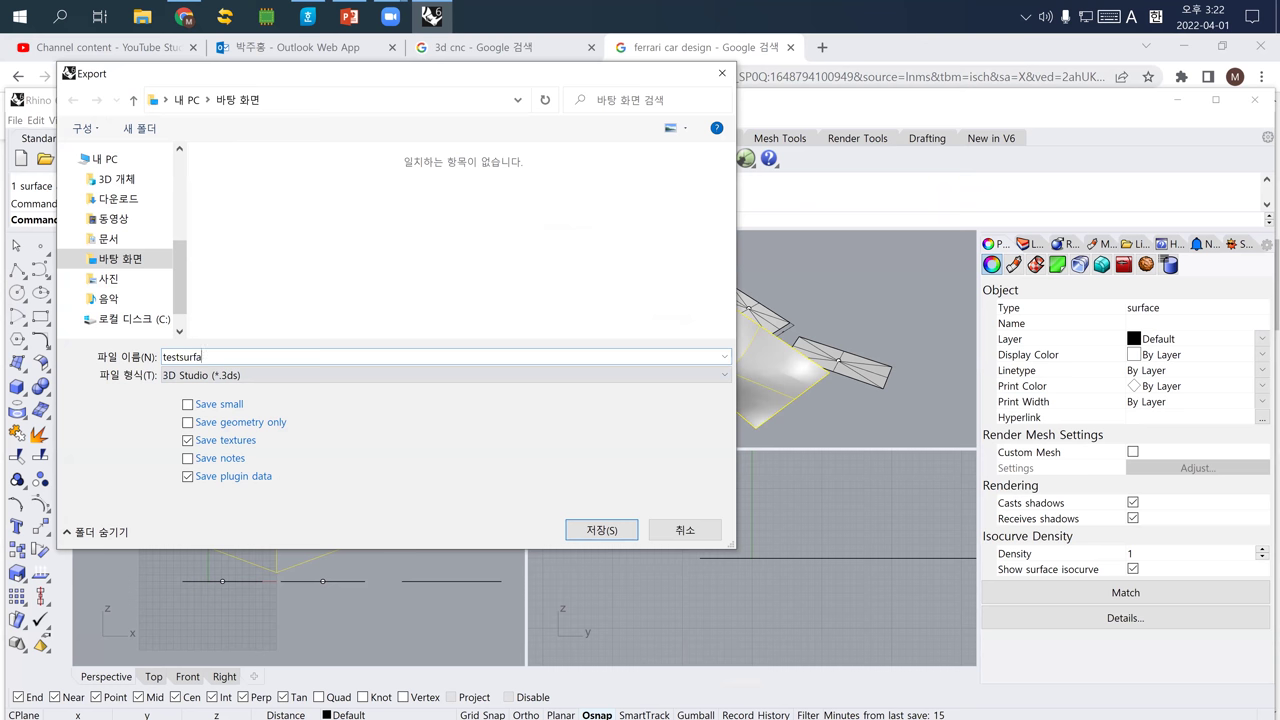
{"action": "type", "text": "ce"}
{"action": "key", "text": "Return"}
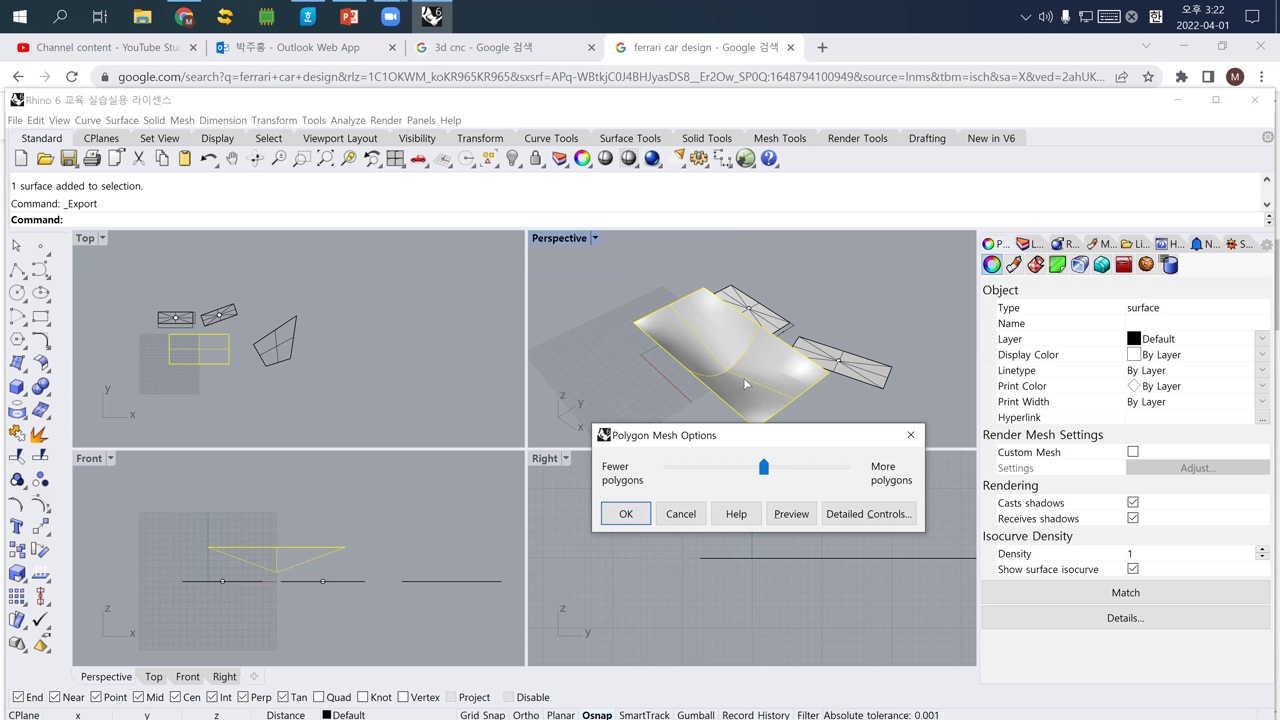
Preview the export mesh with the polygon density set close to fewer polygons and inspect the coarse facets on the surface.
{"action": "left_click_drag", "start_coordinate": [765, 468], "coordinate": [682, 459]}
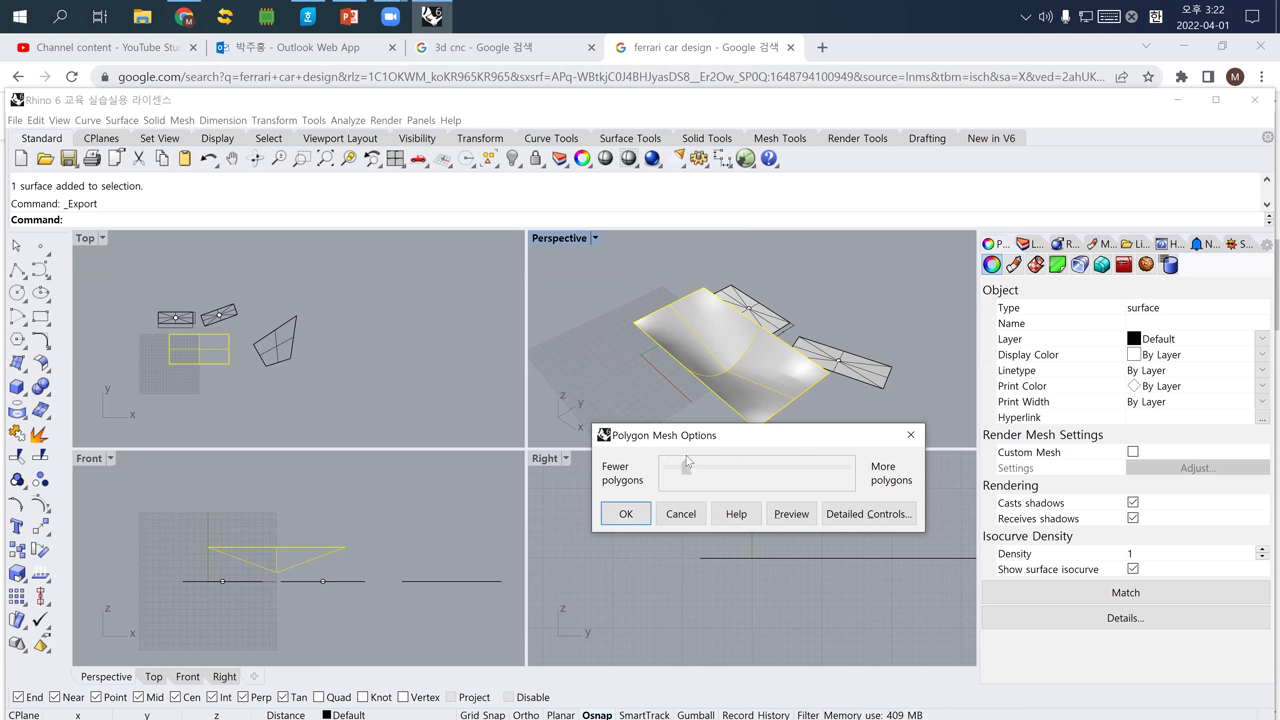
{"action": "left_click", "coordinate": [791, 516]}
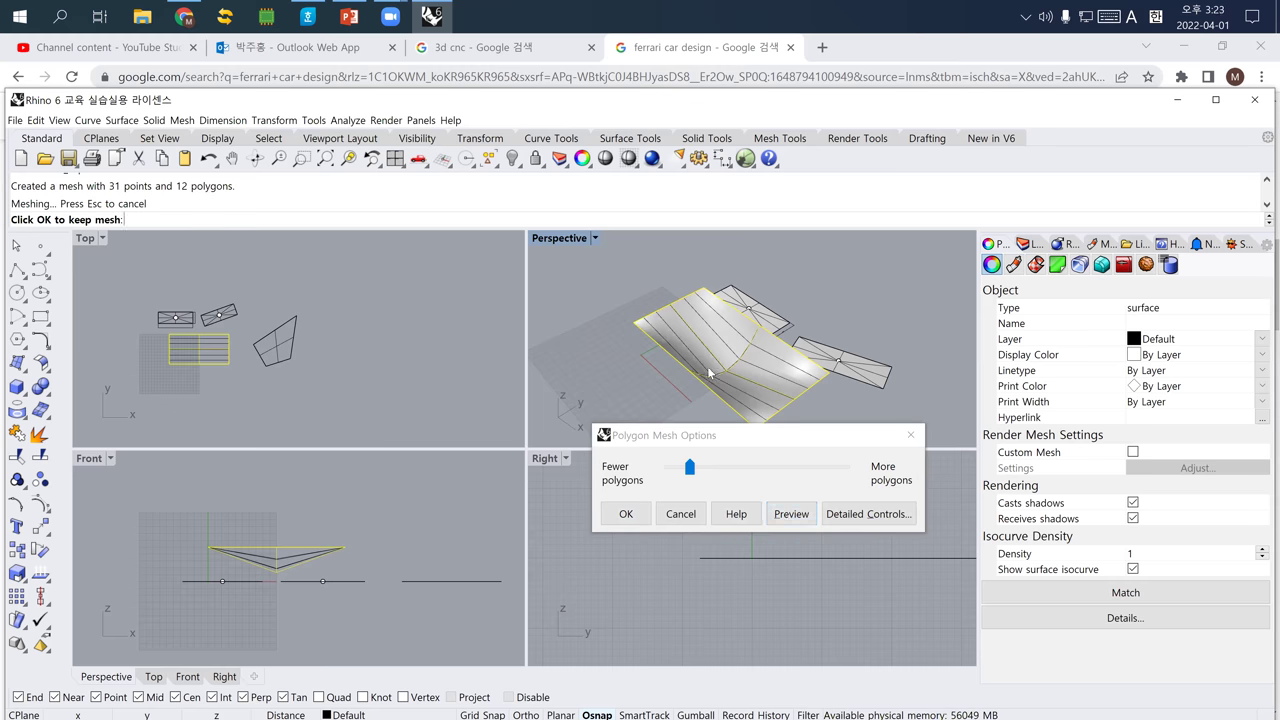
{"action": "scroll", "coordinate": [712, 364], "scroll_direction": "up", "scroll_amount": 6}
{"action": "mouse_move", "coordinate": [691, 335]}
{"action": "right_mouse_down"}
{"action": "mouse_move", "coordinate": [665, 322]}
{"action": "mouse_move", "coordinate": [692, 296]}
{"action": "mouse_move", "coordinate": [686, 313]}
{"action": "right_mouse_up"}
{"action": "right_click_drag", "start_coordinate": [601, 325], "coordinate": [670, 416]}
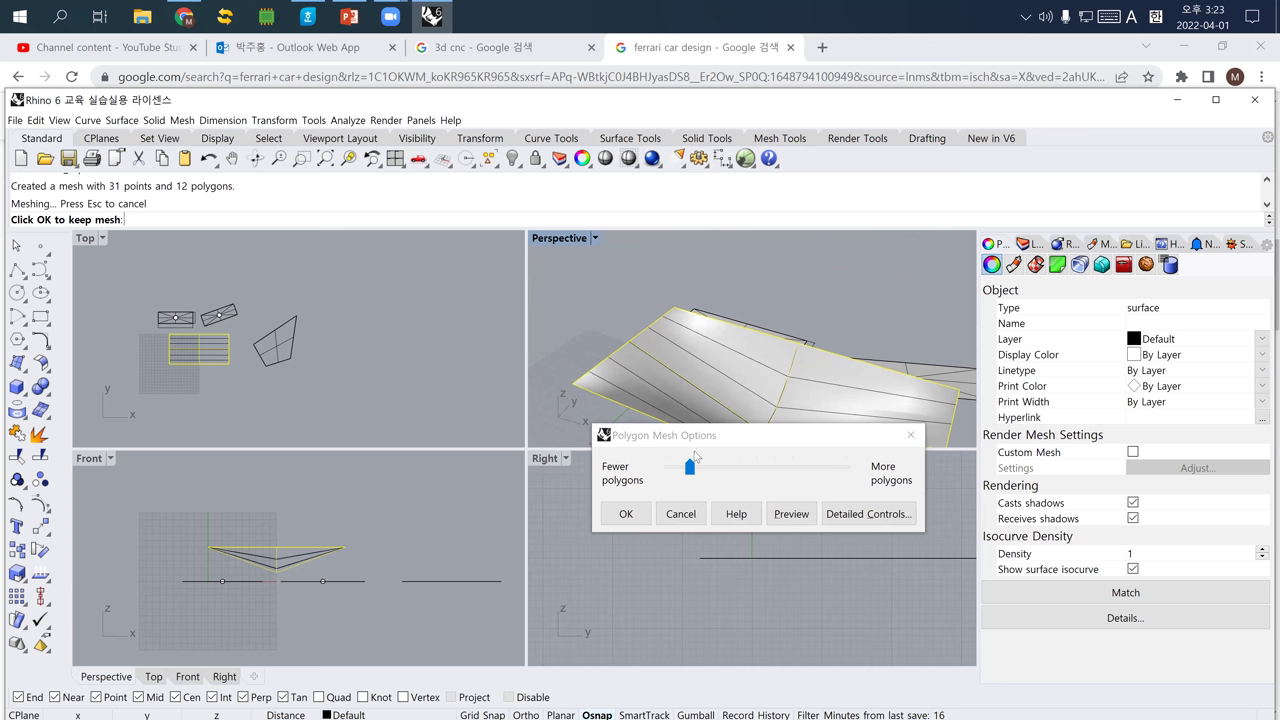
Preview the mesh at a density close to more polygons and examine the fine grid around the dent.
{"action": "left_click_drag", "start_coordinate": [690, 467], "coordinate": [822, 477]}
{"action": "left_click", "coordinate": [791, 513]}
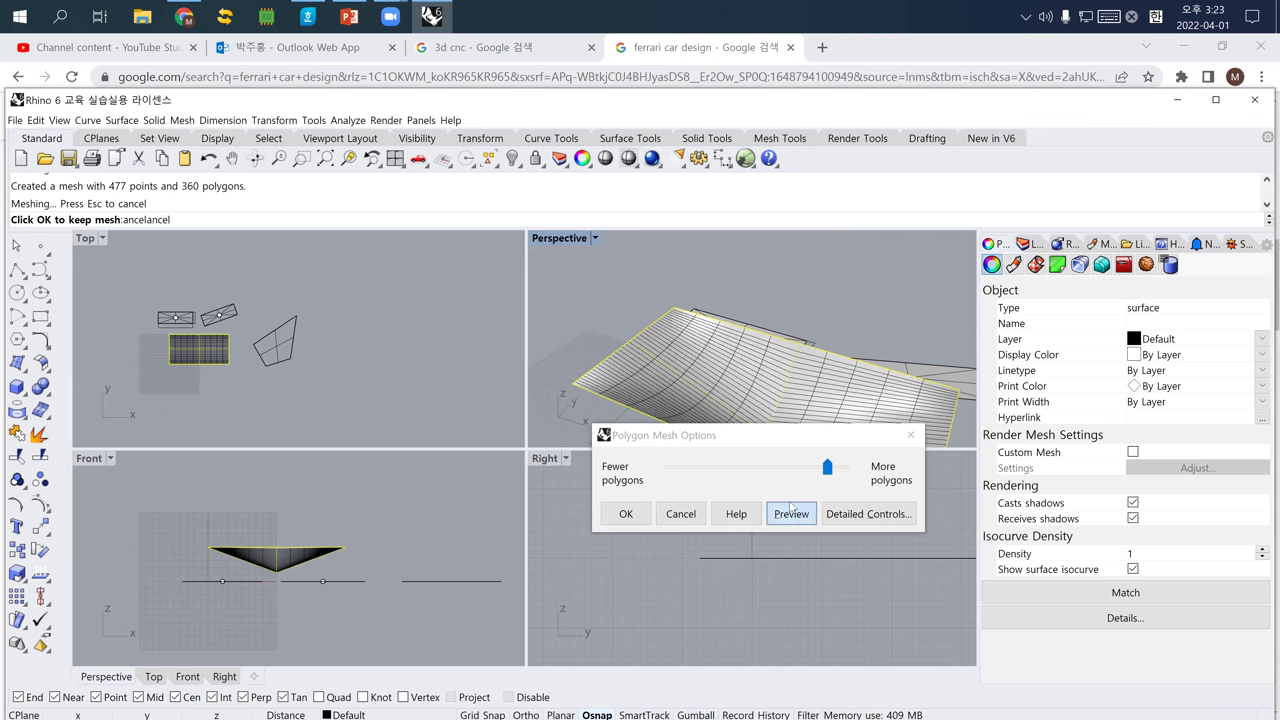
{"action": "right_click_drag", "start_coordinate": [744, 384], "coordinate": [682, 344]}
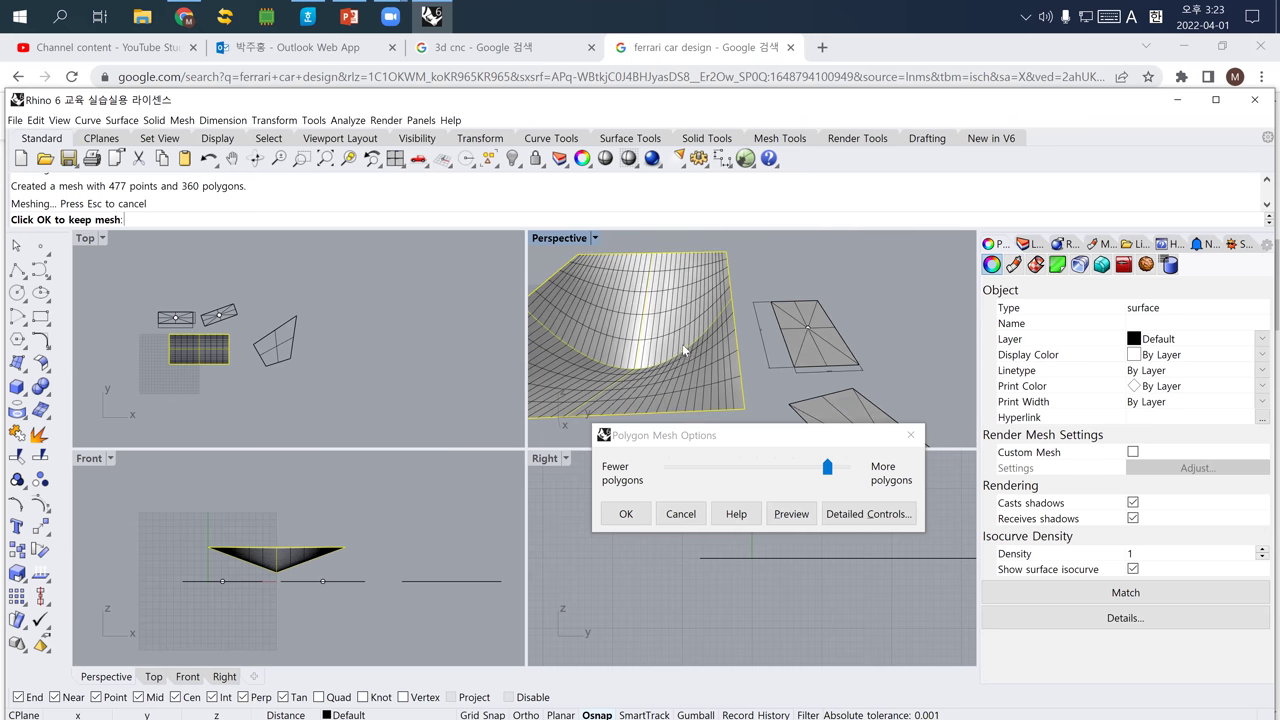
{"action": "scroll", "coordinate": [655, 362], "scroll_direction": "up", "scroll_amount": 5}
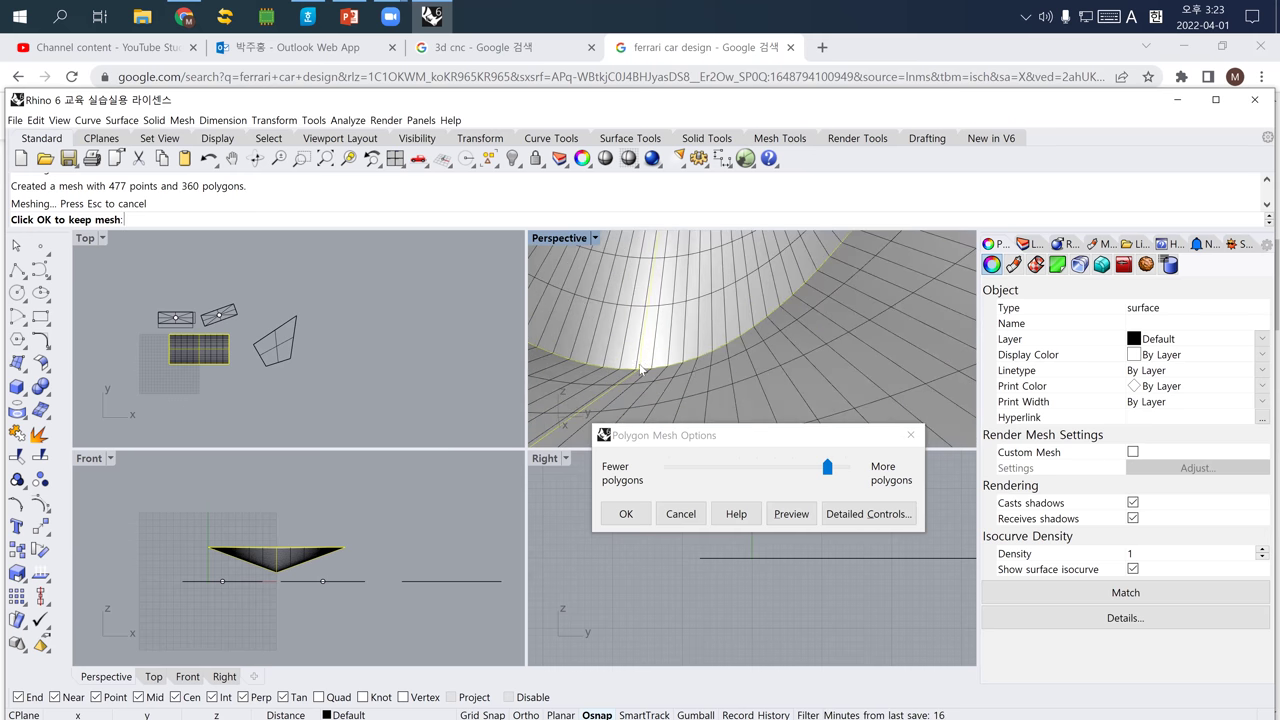
{"action": "scroll", "coordinate": [727, 377], "scroll_direction": "down", "scroll_amount": 3}
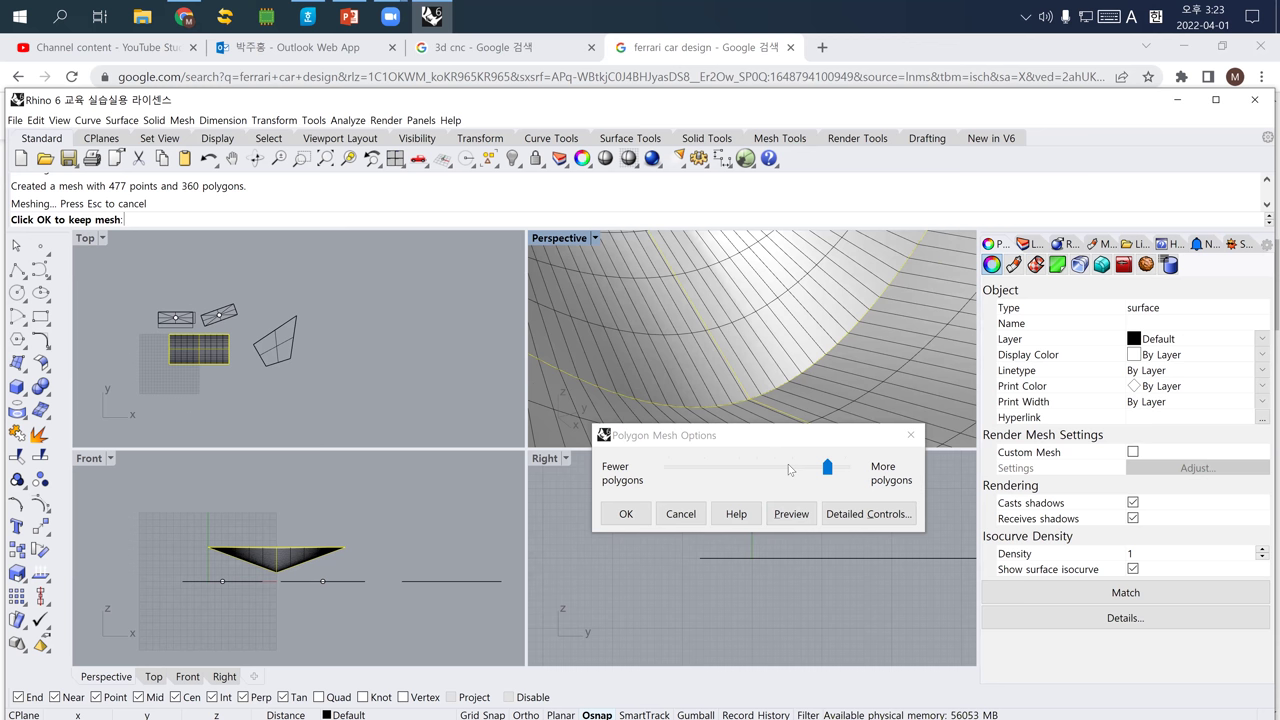
Preview the mesh at a medium polygon density and inspect how the dented surface is subdivided.
{"action": "left_click_drag", "start_coordinate": [828, 467], "coordinate": [753, 467]}
{"action": "left_click", "coordinate": [791, 514]}
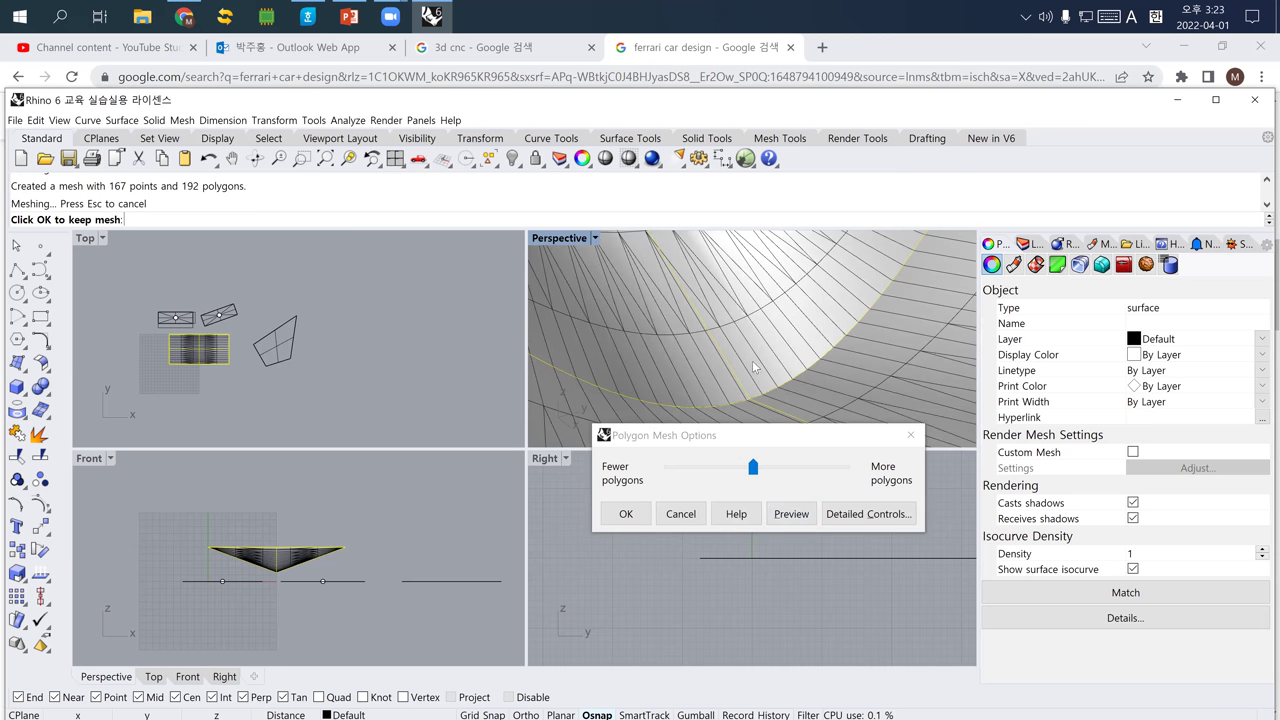
{"action": "scroll", "coordinate": [733, 389], "scroll_direction": "down", "scroll_amount": 5}
{"action": "scroll", "coordinate": [740, 390], "scroll_direction": "up", "scroll_amount": 3}
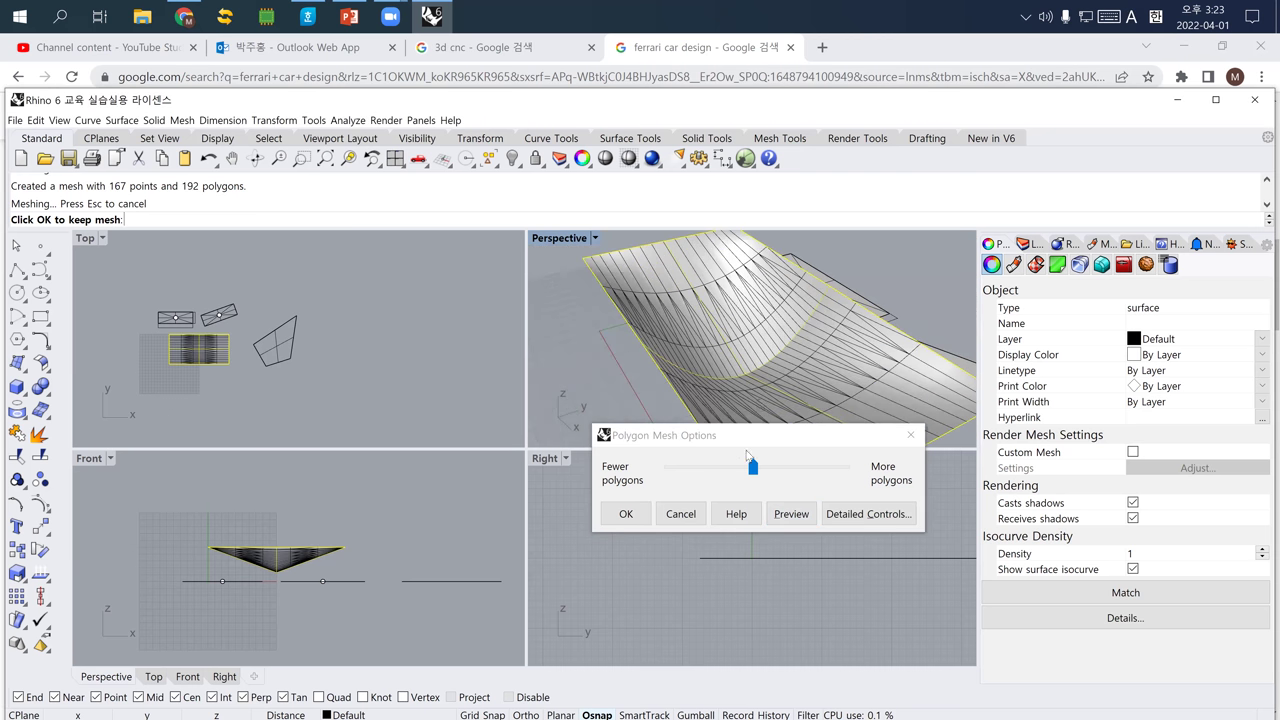
Show the detailed polygon mesh options and place the dialog clear of the Perspective view.
{"action": "left_click", "coordinate": [791, 441]}
{"action": "left_click", "coordinate": [868, 514]}
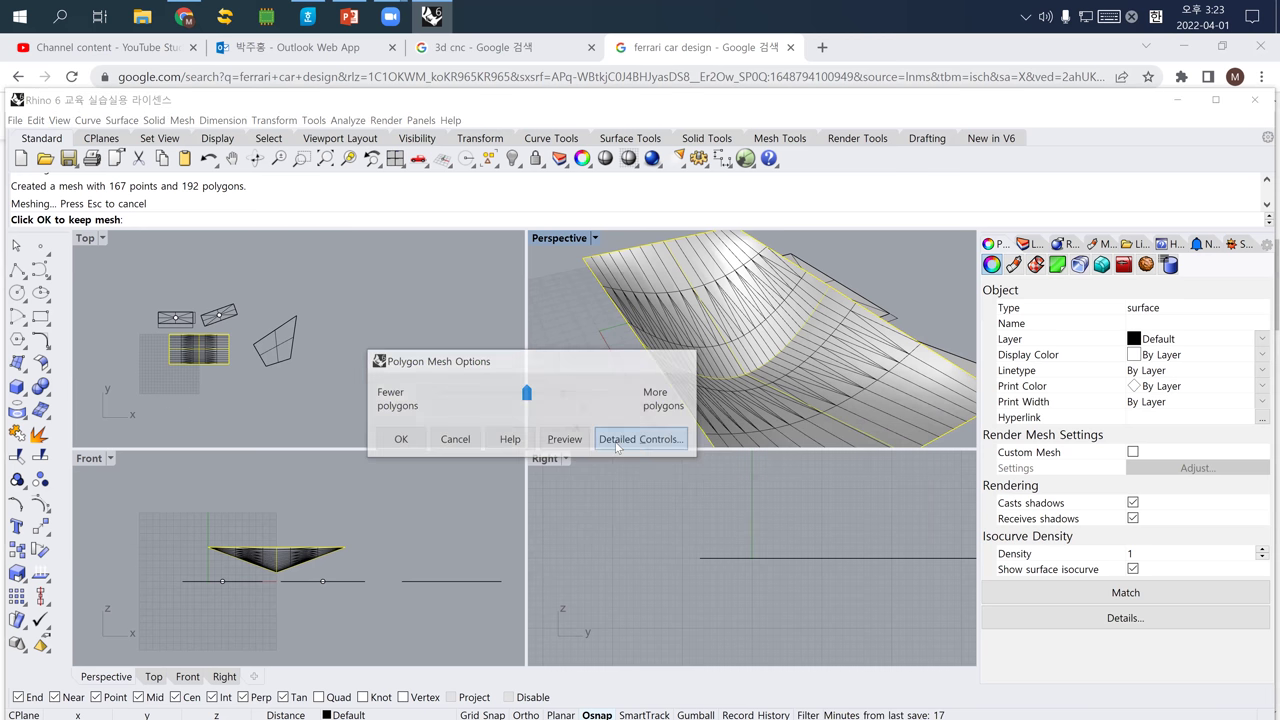
{"action": "left_click_drag", "start_coordinate": [465, 333], "coordinate": [315, 345]}
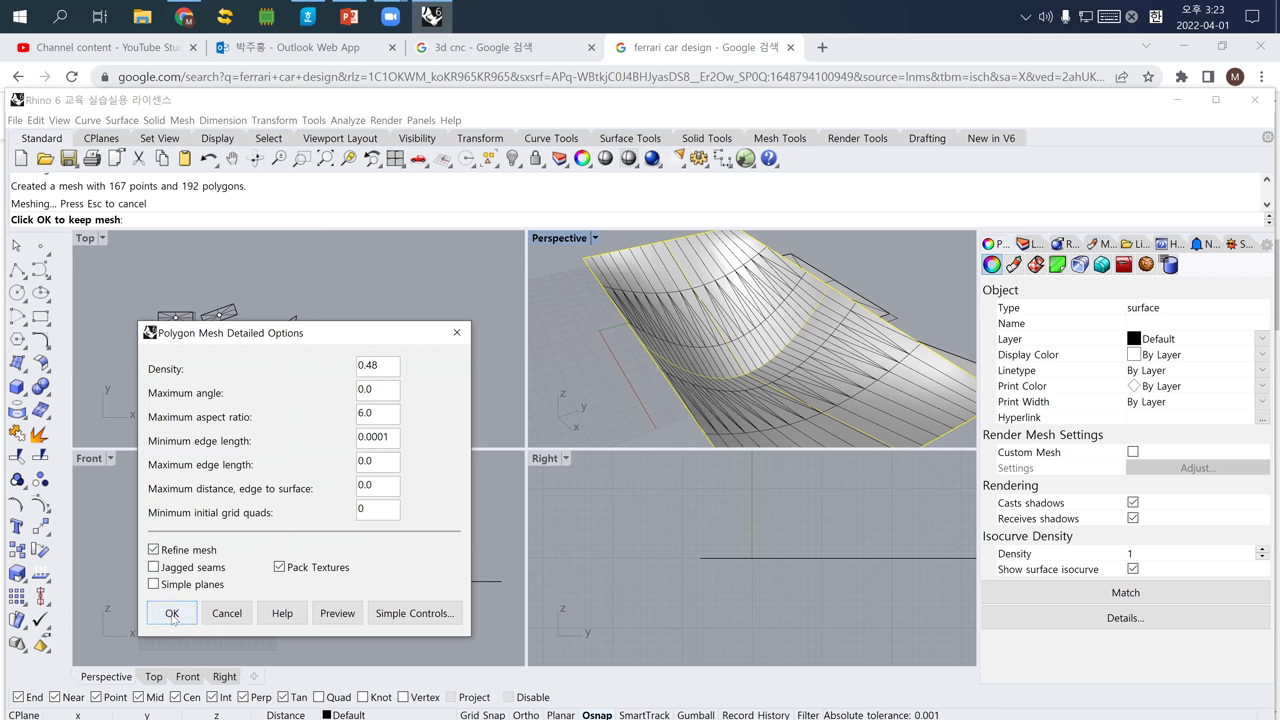
Switch to the browser, search images for "brain 3d model" in the "3d cnc" results tab and browse the results.
{"action": "left_click", "coordinate": [490, 47]}
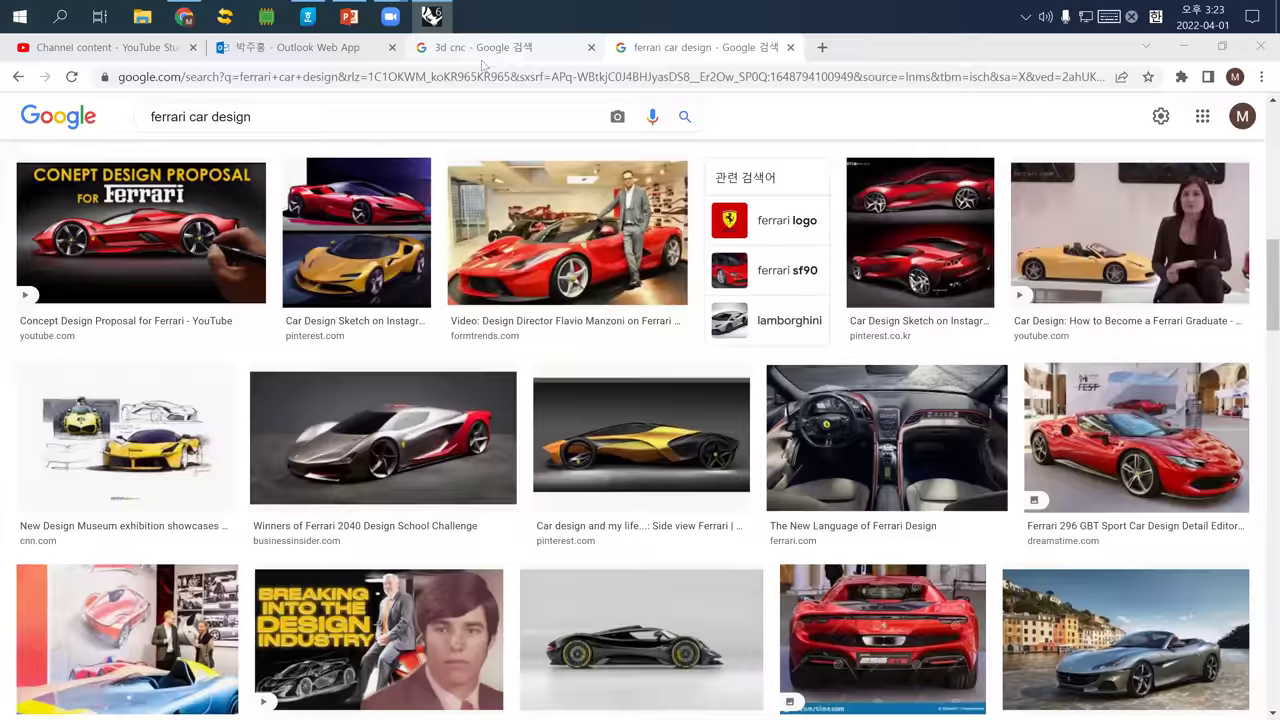
{"action": "left_click", "coordinate": [380, 114]}
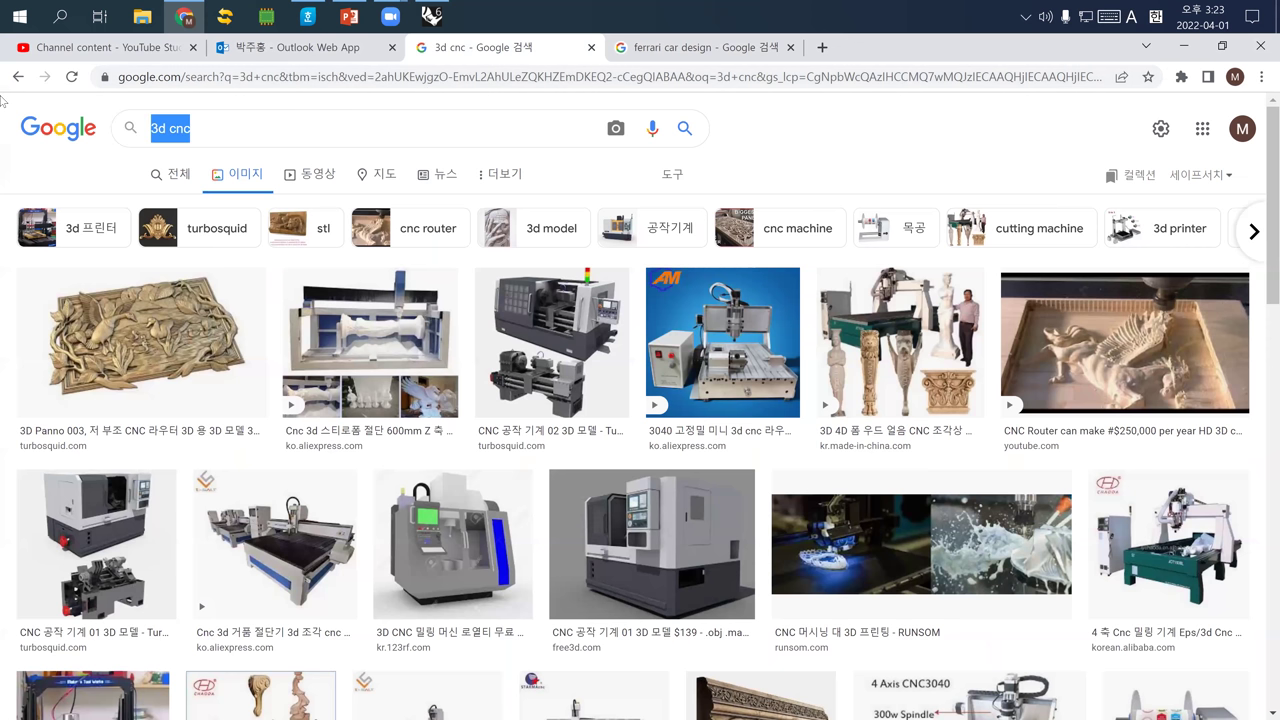
{"action": "type", "text": "brain 3d model"}
{"action": "key", "text": "Return"}
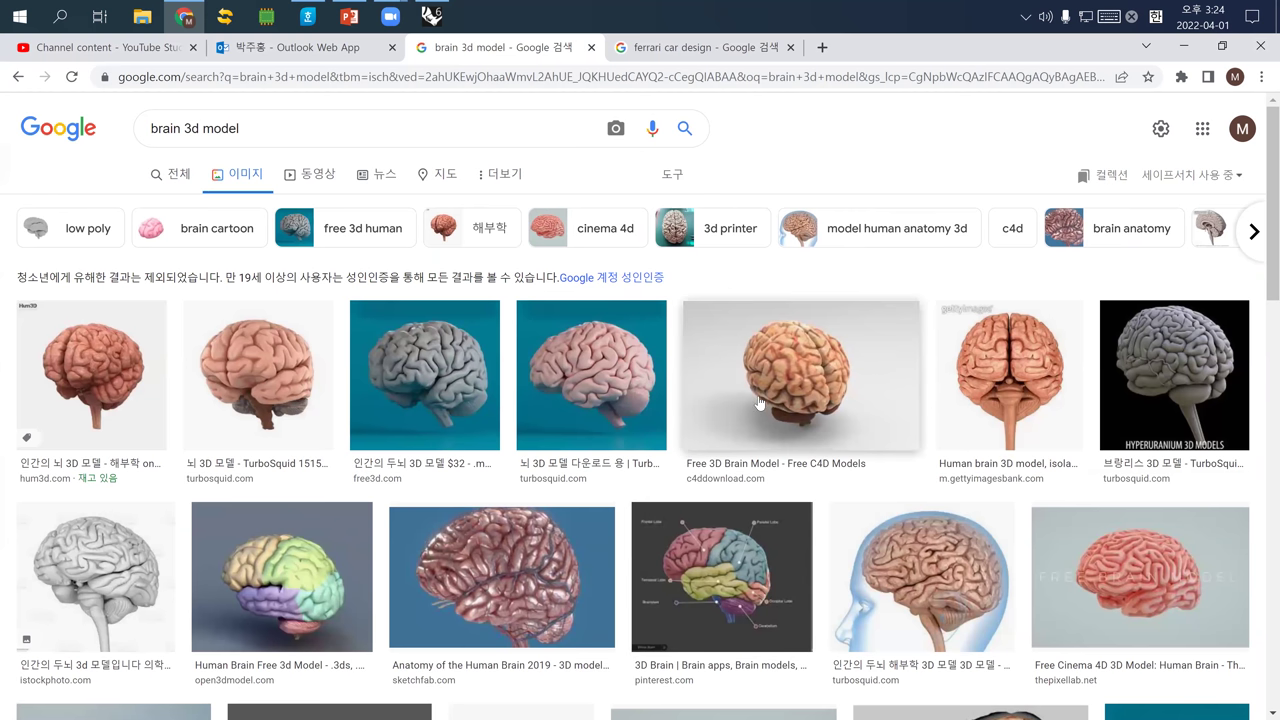
{"action": "scroll", "coordinate": [759, 403], "scroll_direction": "down", "scroll_amount": 3}
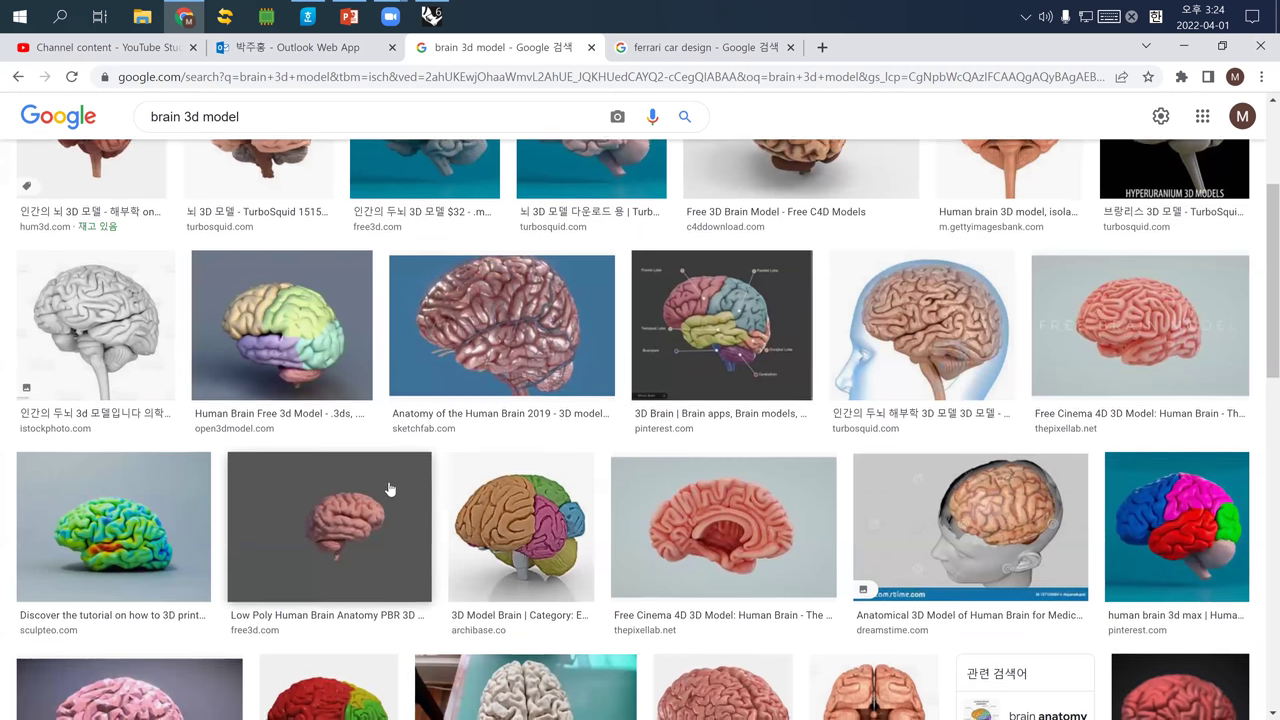
{"action": "scroll", "coordinate": [390, 488], "scroll_direction": "down", "scroll_amount": 2}
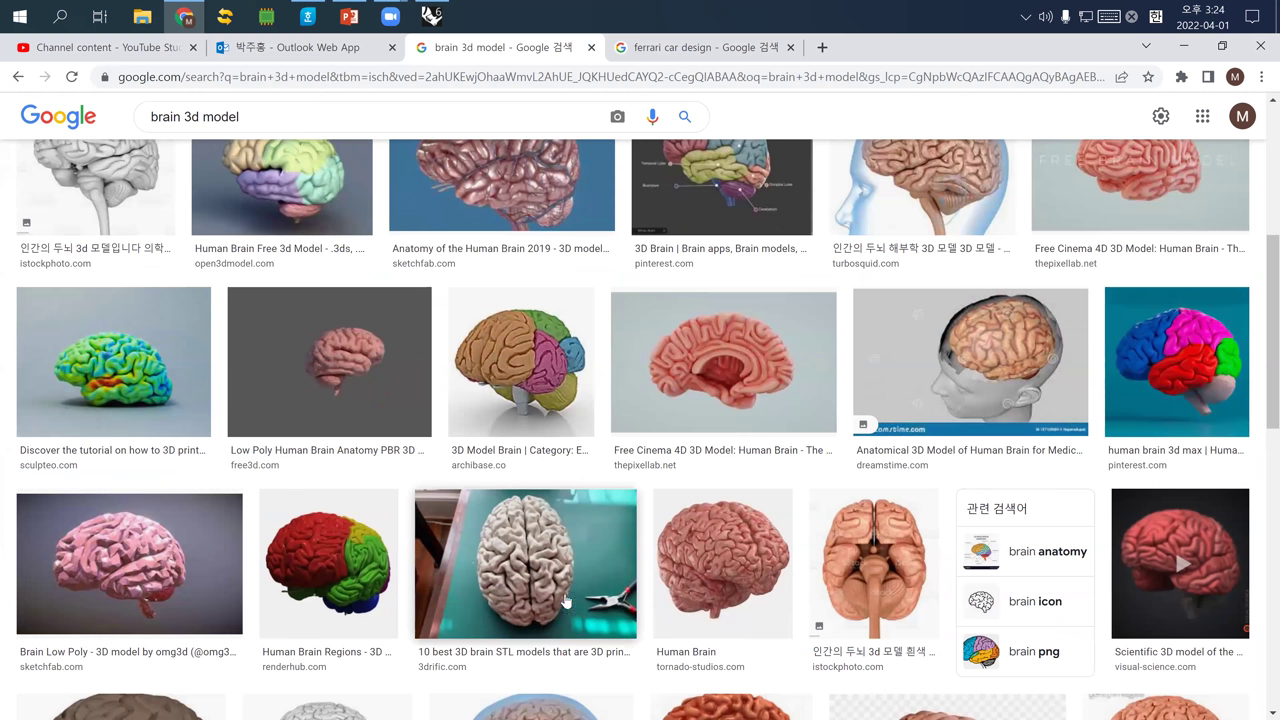
{"action": "scroll", "coordinate": [565, 600], "scroll_direction": "down", "scroll_amount": 3}
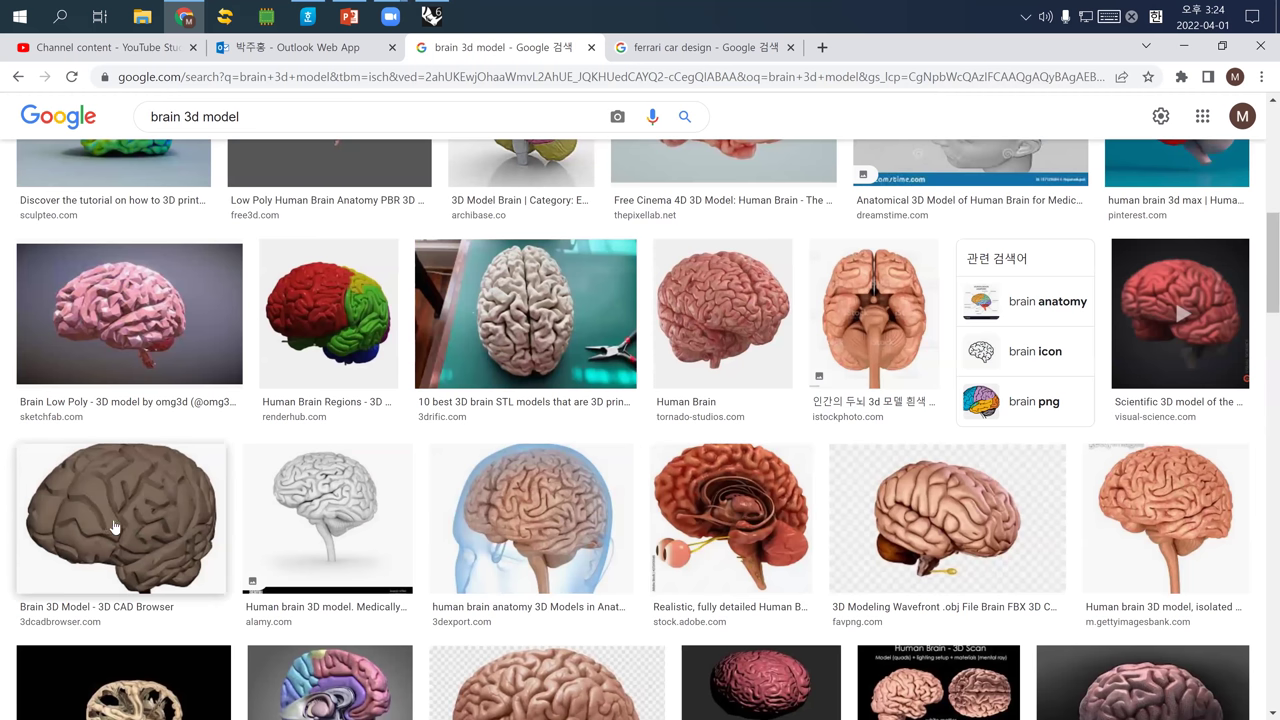
{"action": "scroll", "coordinate": [114, 527], "scroll_direction": "down", "scroll_amount": 2}
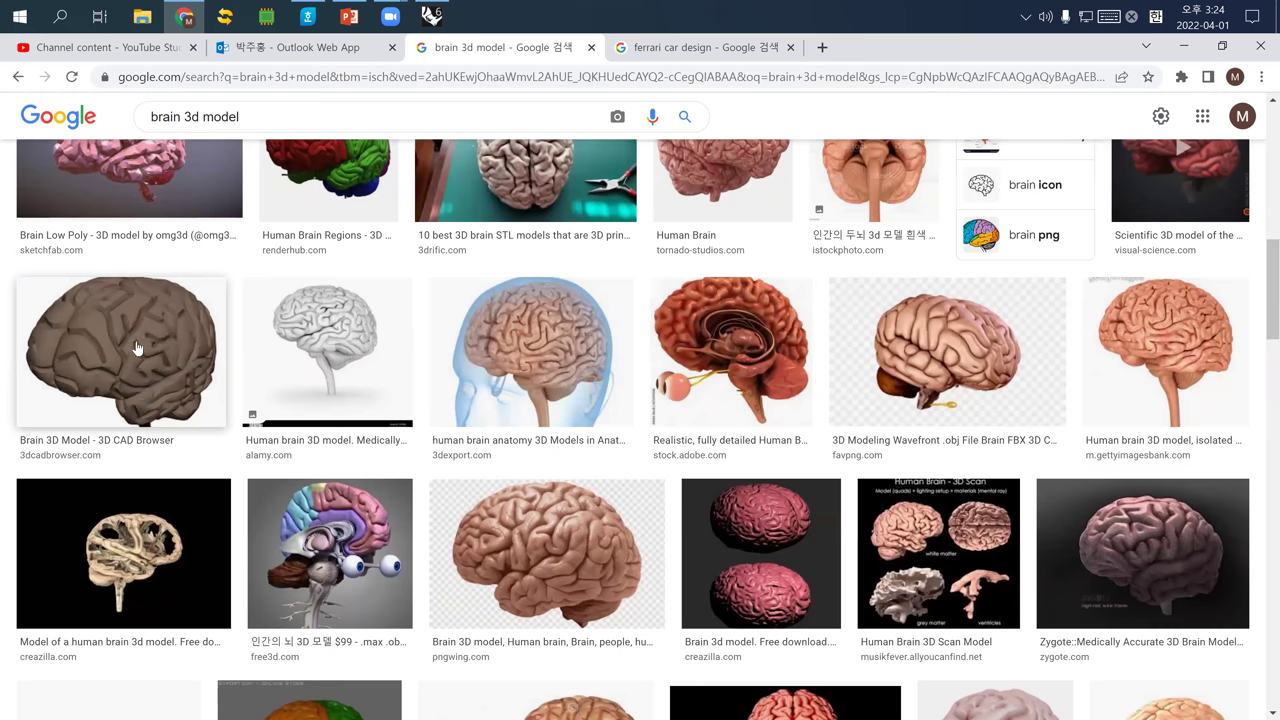
{"action": "scroll", "coordinate": [730, 360], "scroll_direction": "up", "scroll_amount": 3}
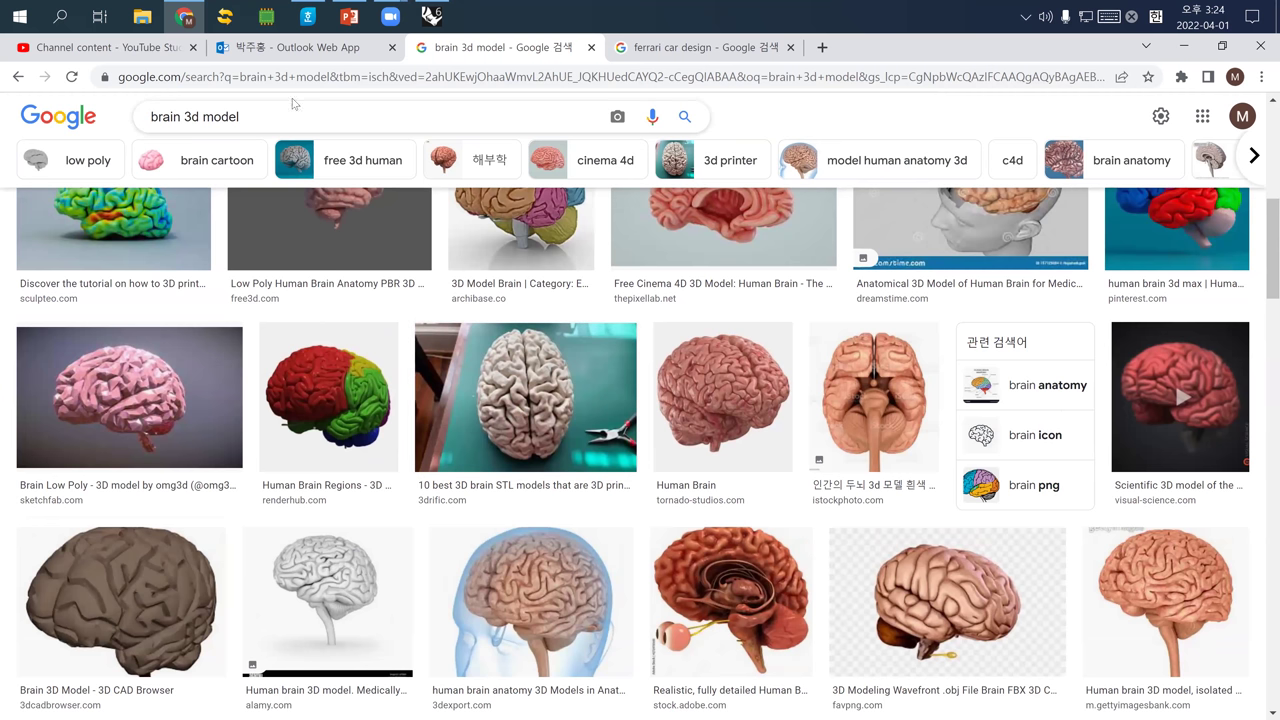
Switch back to Rhino, cancel the pending export and export the surface again as the 3D Studio file testsurface with the default mesh density.
{"action": "left_click", "coordinate": [431, 15]}
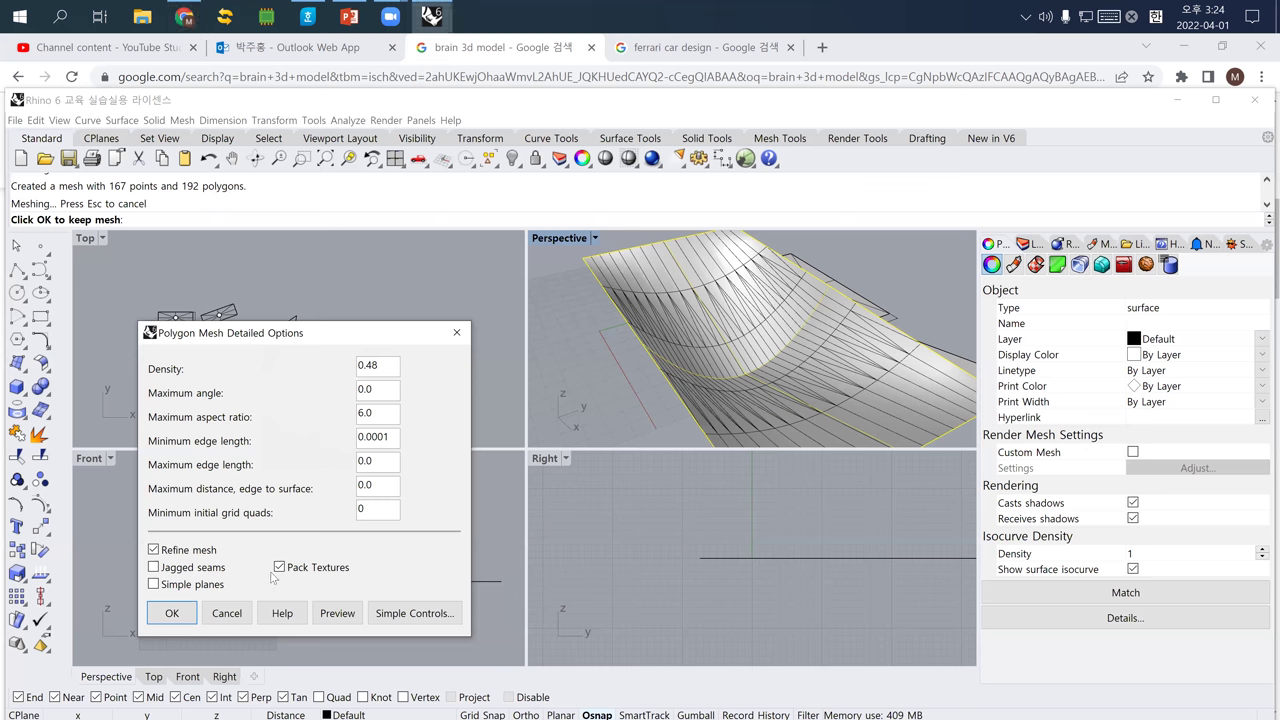
{"action": "left_click", "coordinate": [227, 612]}
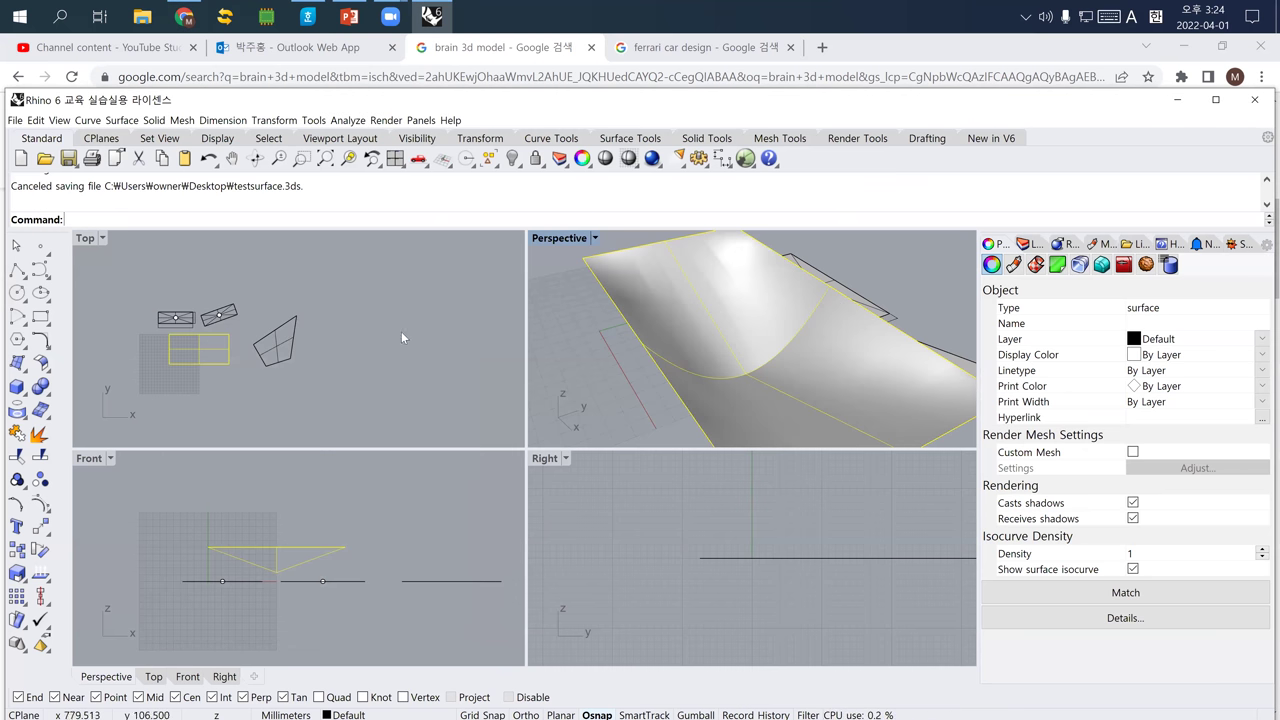
{"action": "left_click", "coordinate": [15, 120]}
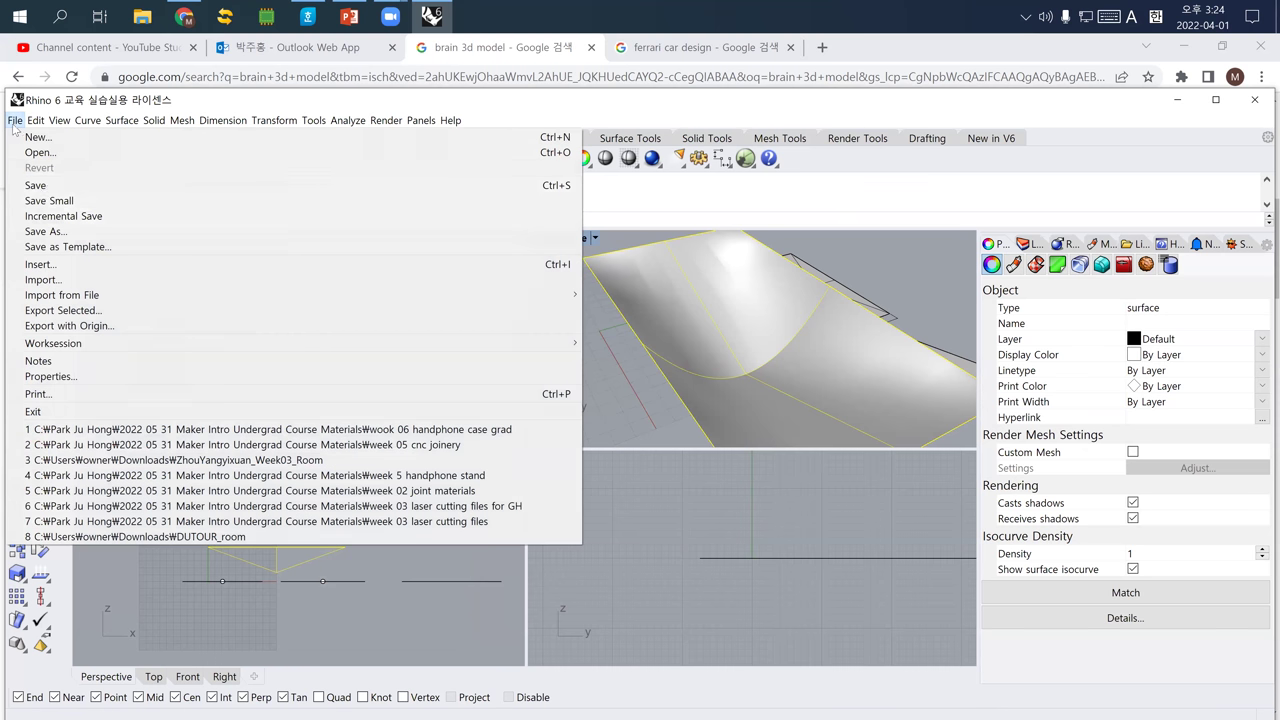
{"action": "left_click", "coordinate": [110, 310]}
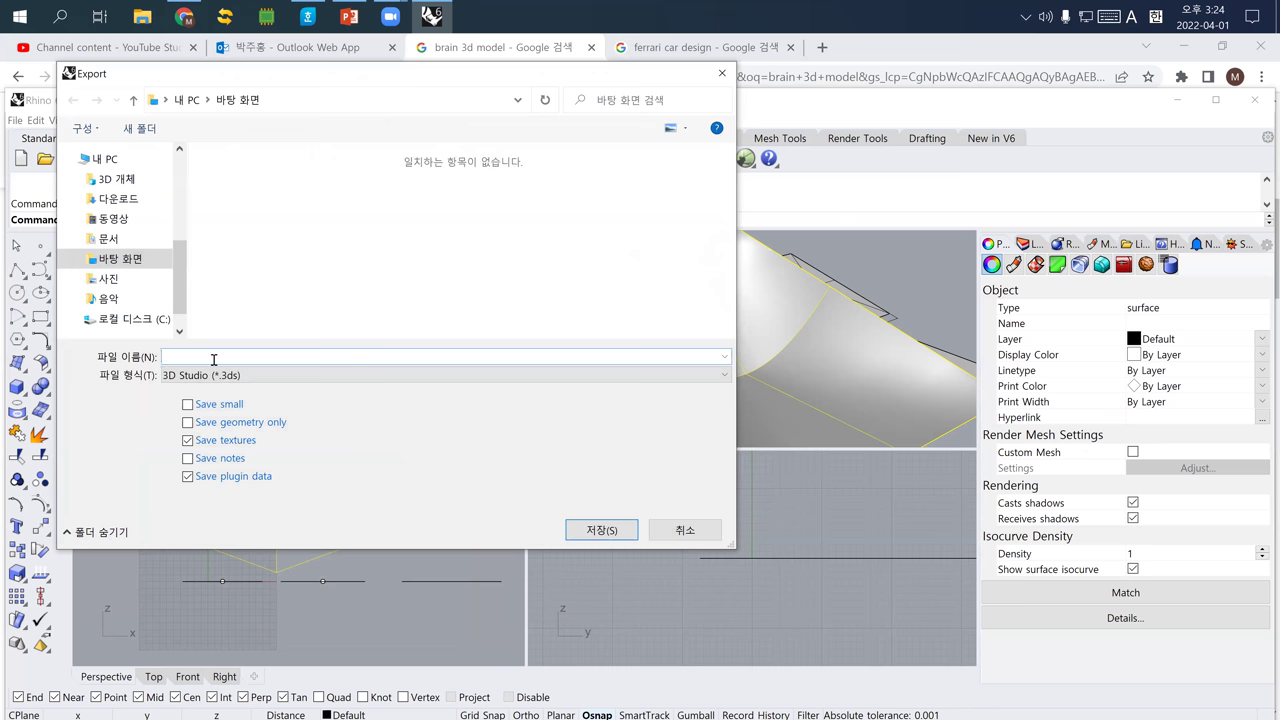
{"action": "type", "text": "testsurface"}
{"action": "key", "text": "Return"}
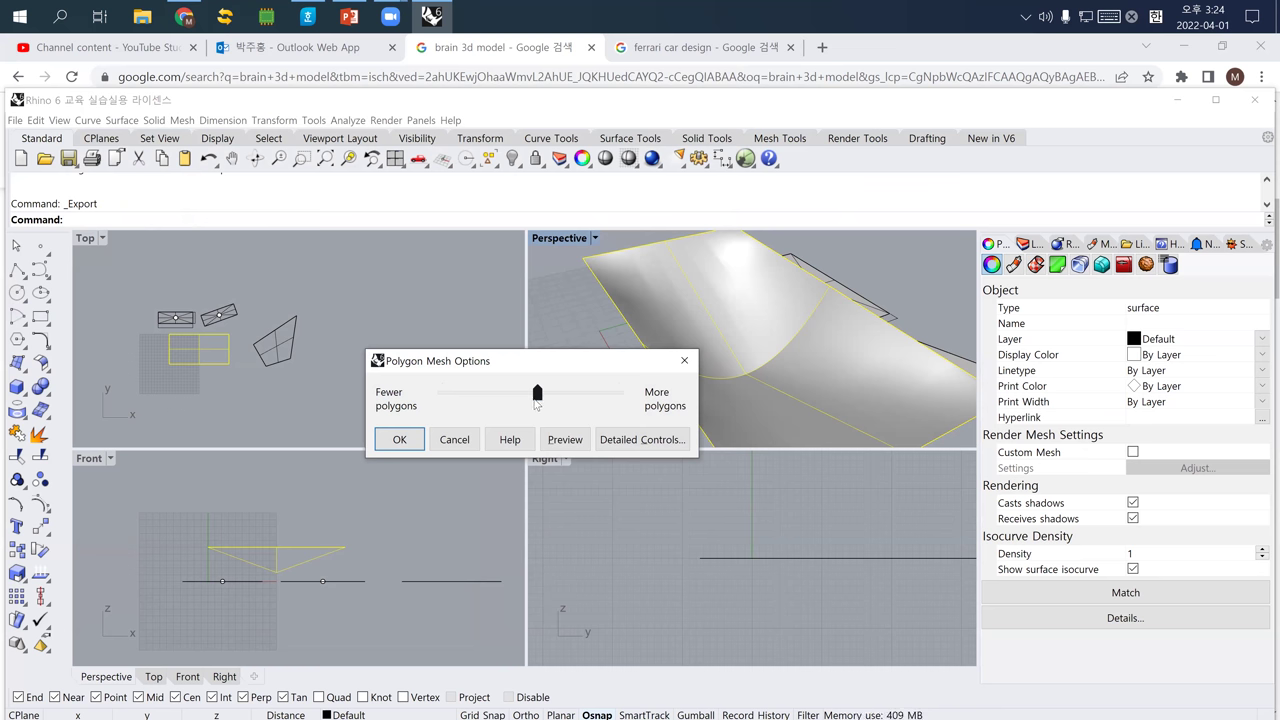
{"action": "left_click", "coordinate": [399, 439]}
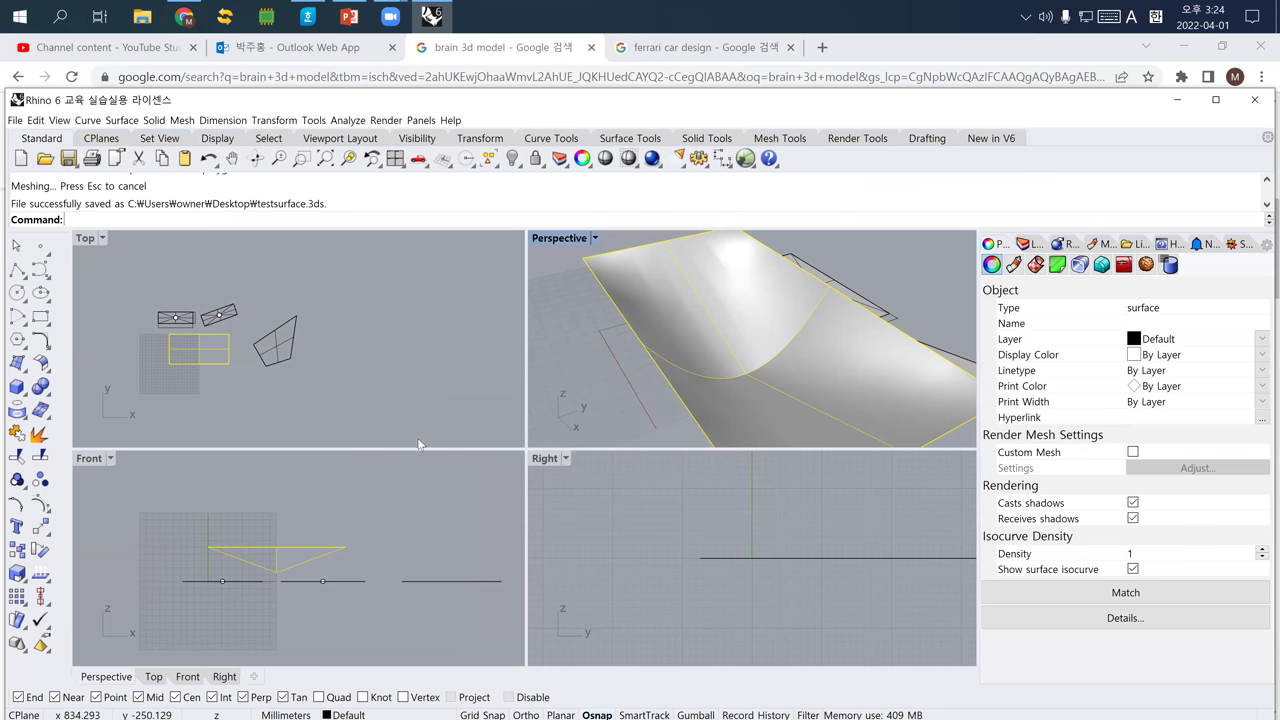
Launch VCarve Pro after viewing the exported dented surface in the Perspective view.
{"action": "scroll", "coordinate": [680, 348], "scroll_direction": "up", "scroll_amount": 5}
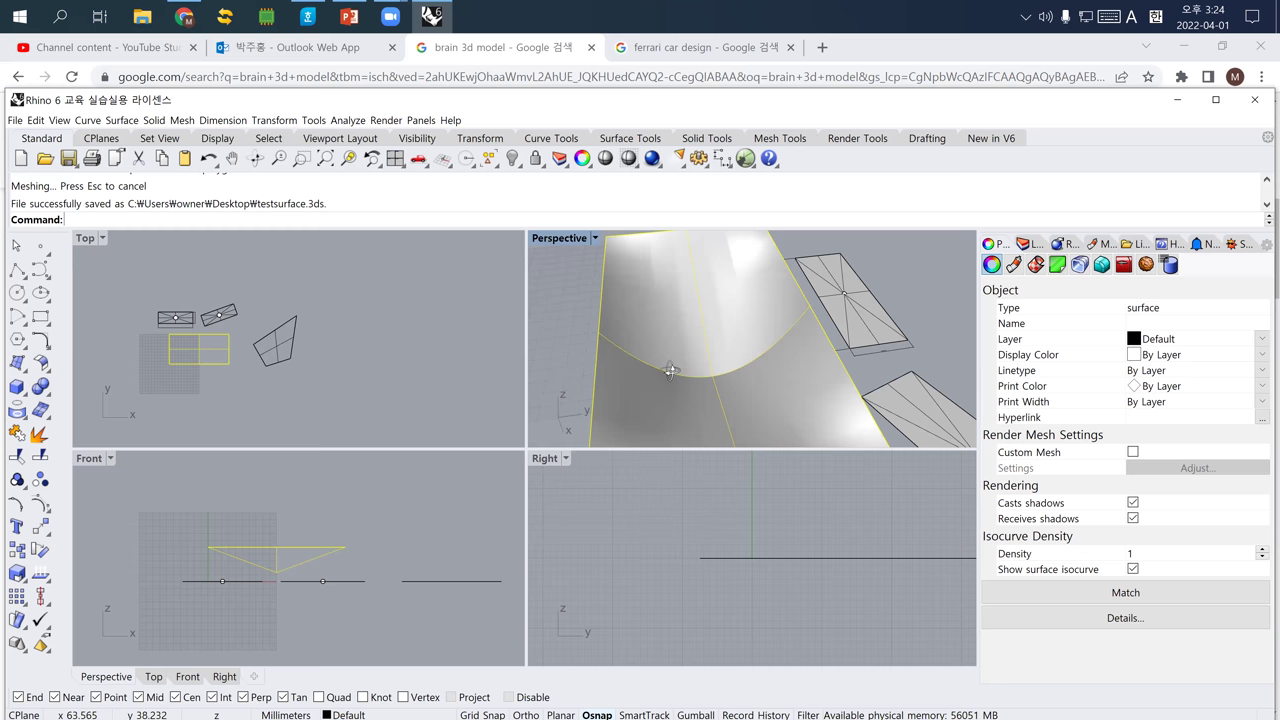
{"action": "mouse_move", "coordinate": [684, 355]}
{"action": "right_mouse_down"}
{"action": "mouse_move", "coordinate": [789, 366]}
{"action": "mouse_move", "coordinate": [678, 340]}
{"action": "right_mouse_up"}
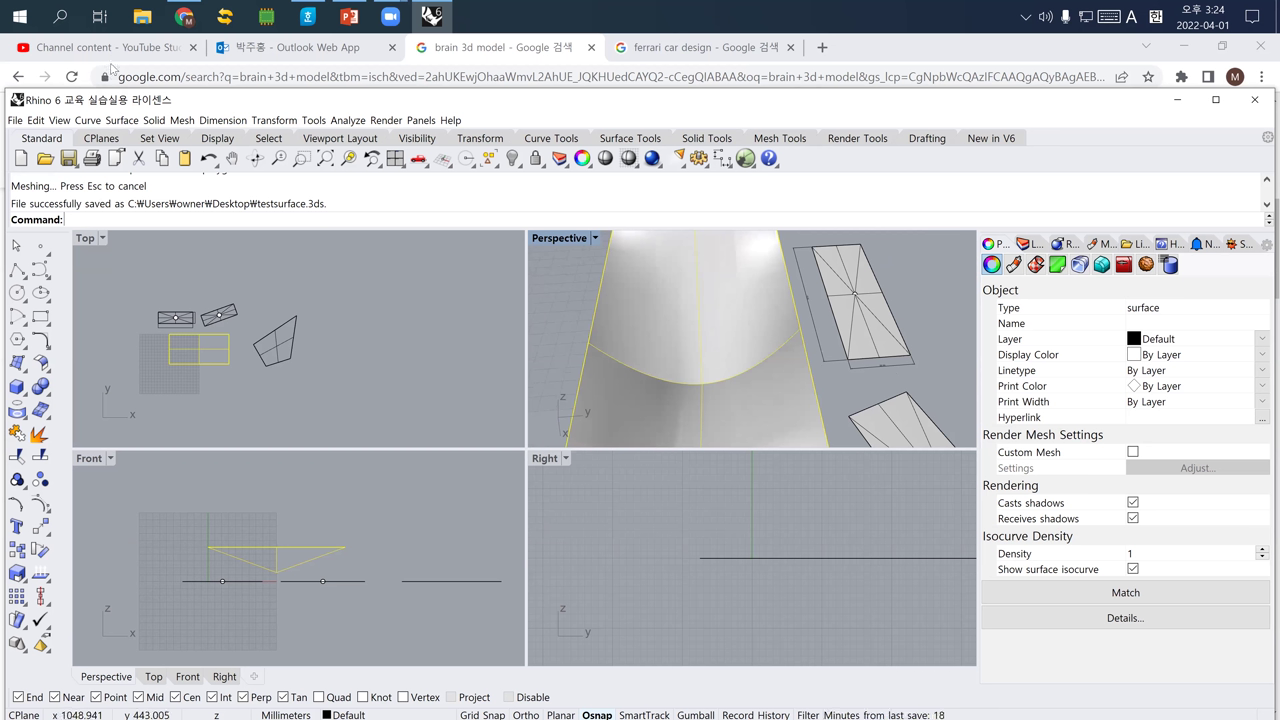
{"action": "left_click", "coordinate": [14, 18]}
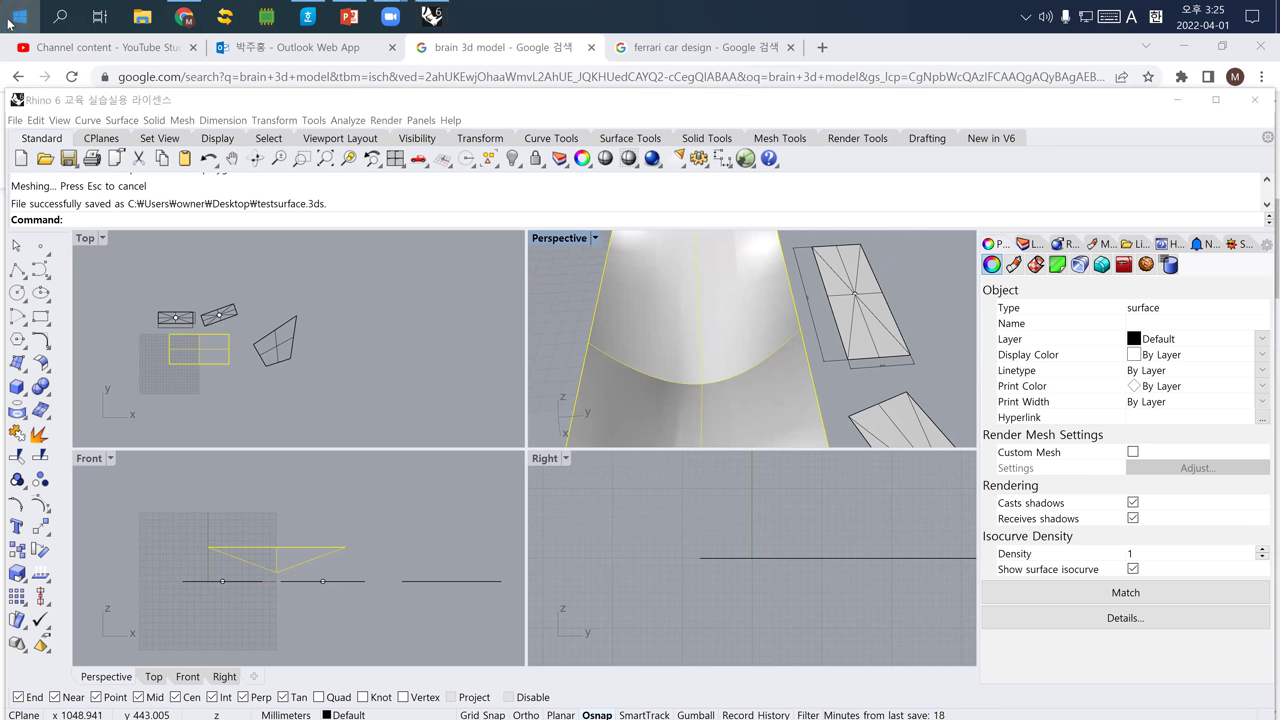
{"action": "type", "text": "v"}
{"action": "left_click", "coordinate": [153, 112]}
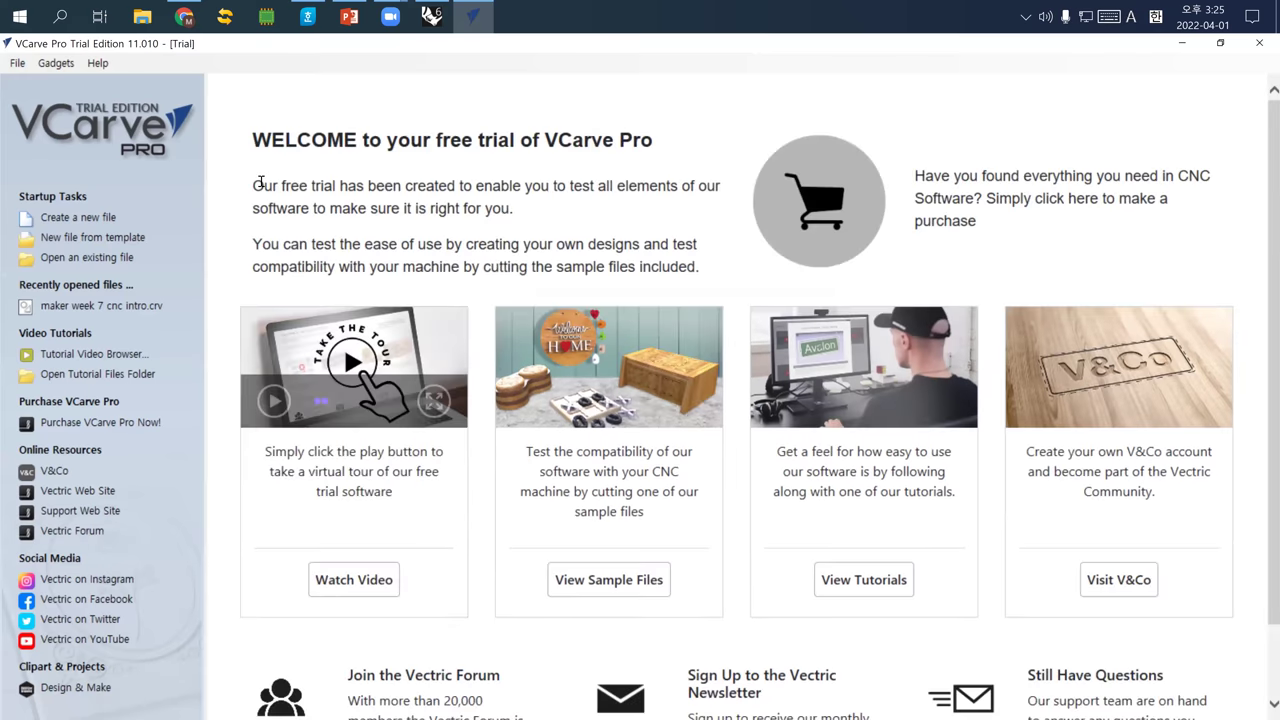
Switch back to Rhino and create a solid BoundingBox around the dented surface in world coordinates.
{"action": "left_click", "coordinate": [431, 16]}
{"action": "scroll", "coordinate": [300, 320], "scroll_direction": "up", "scroll_amount": 2}
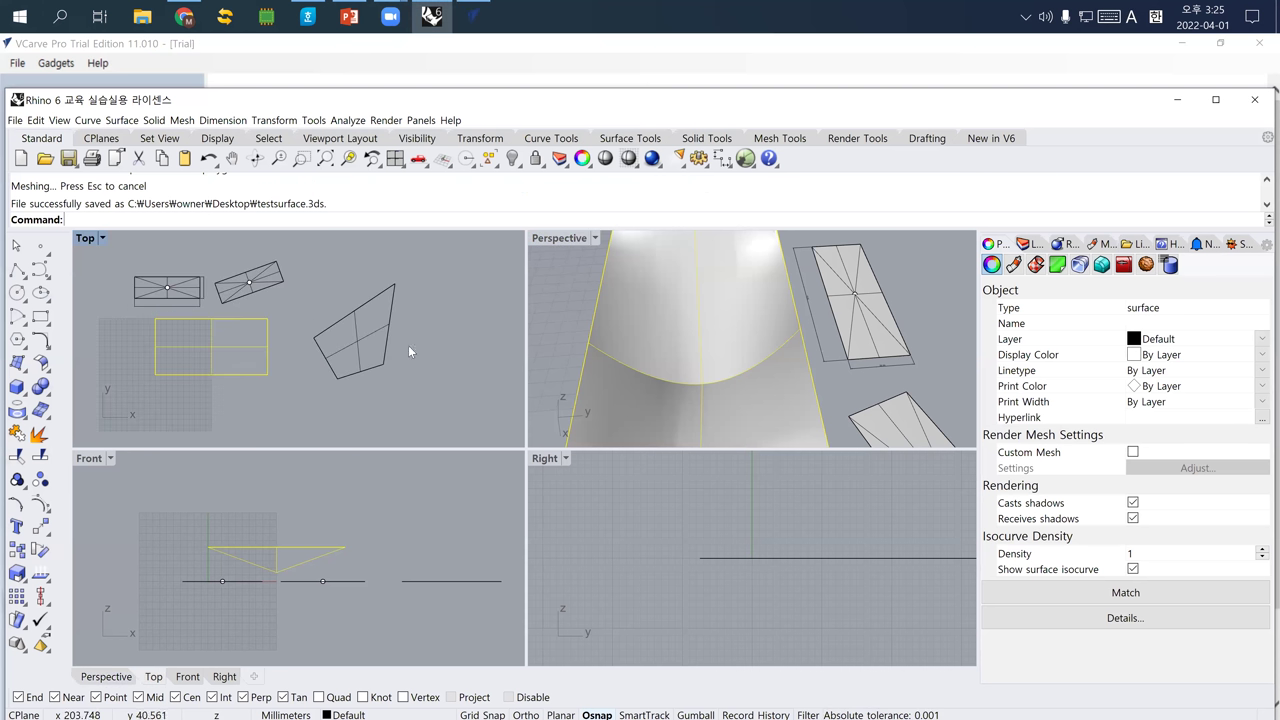
{"action": "scroll", "coordinate": [405, 347], "scroll_direction": "down", "scroll_amount": 3}
{"action": "scroll", "coordinate": [279, 358], "scroll_direction": "up", "scroll_amount": 4}
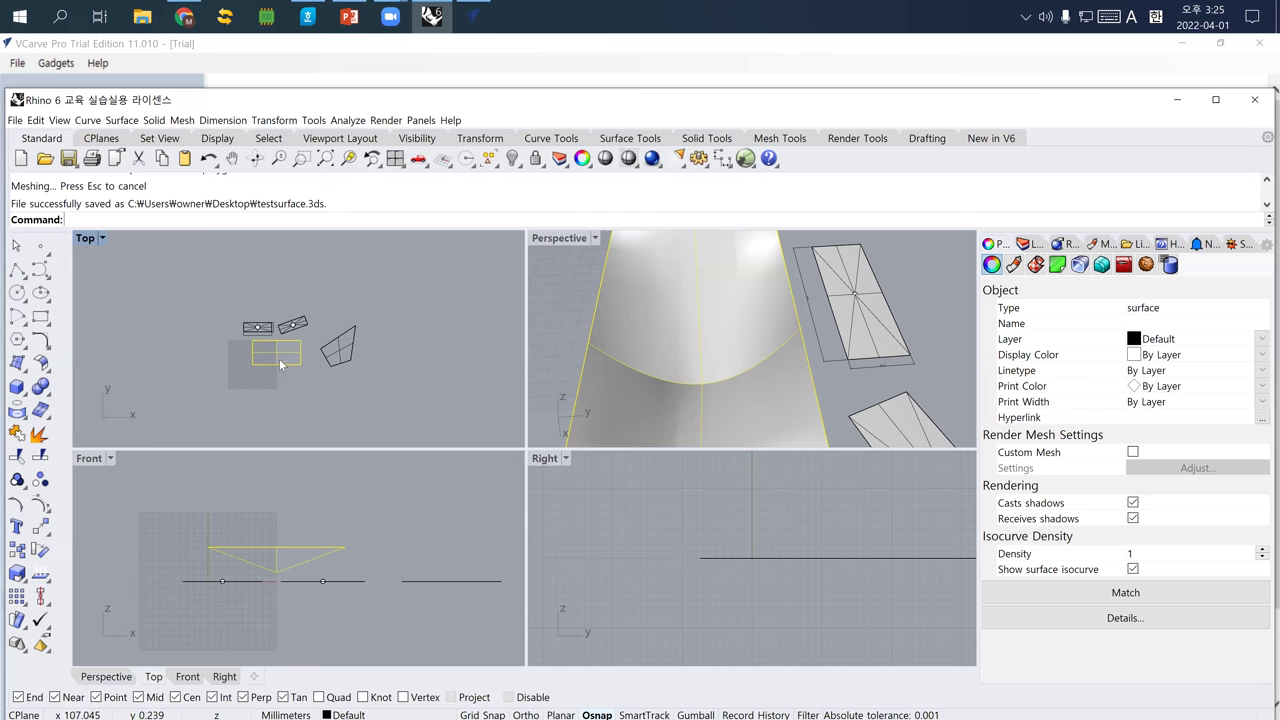
{"action": "left_click", "coordinate": [253, 418]}
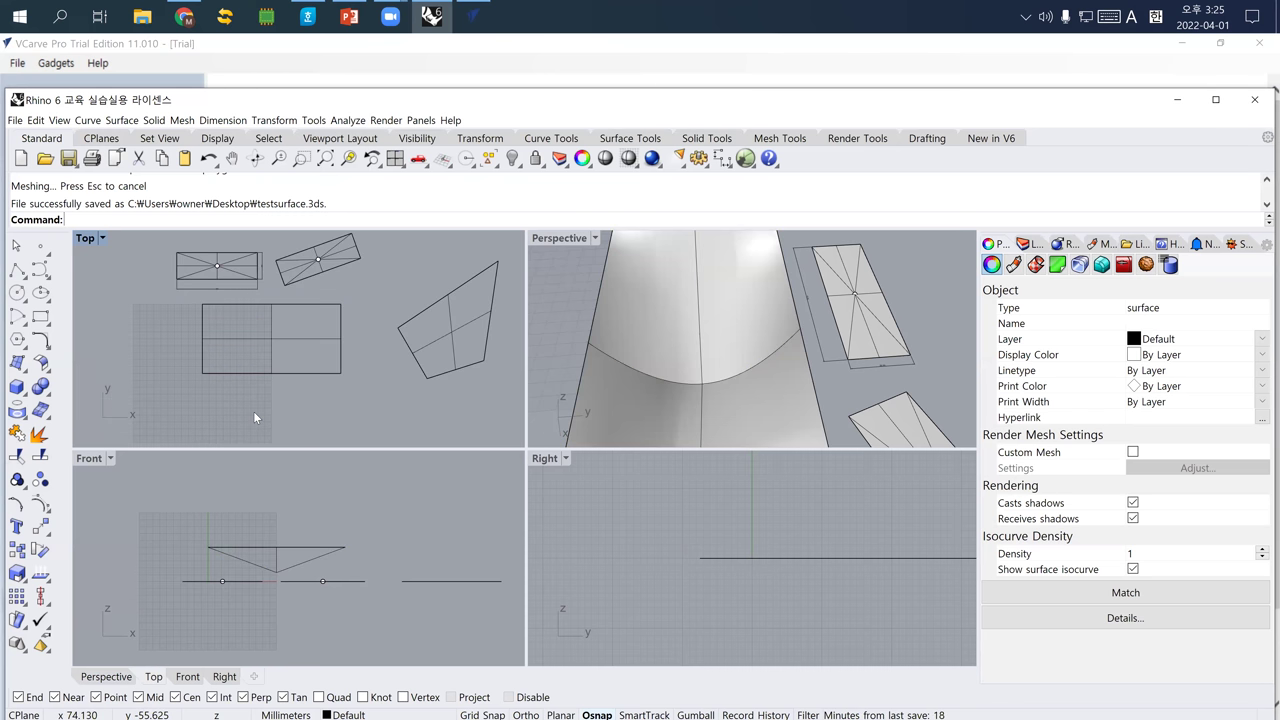
{"action": "left_click", "coordinate": [313, 341]}
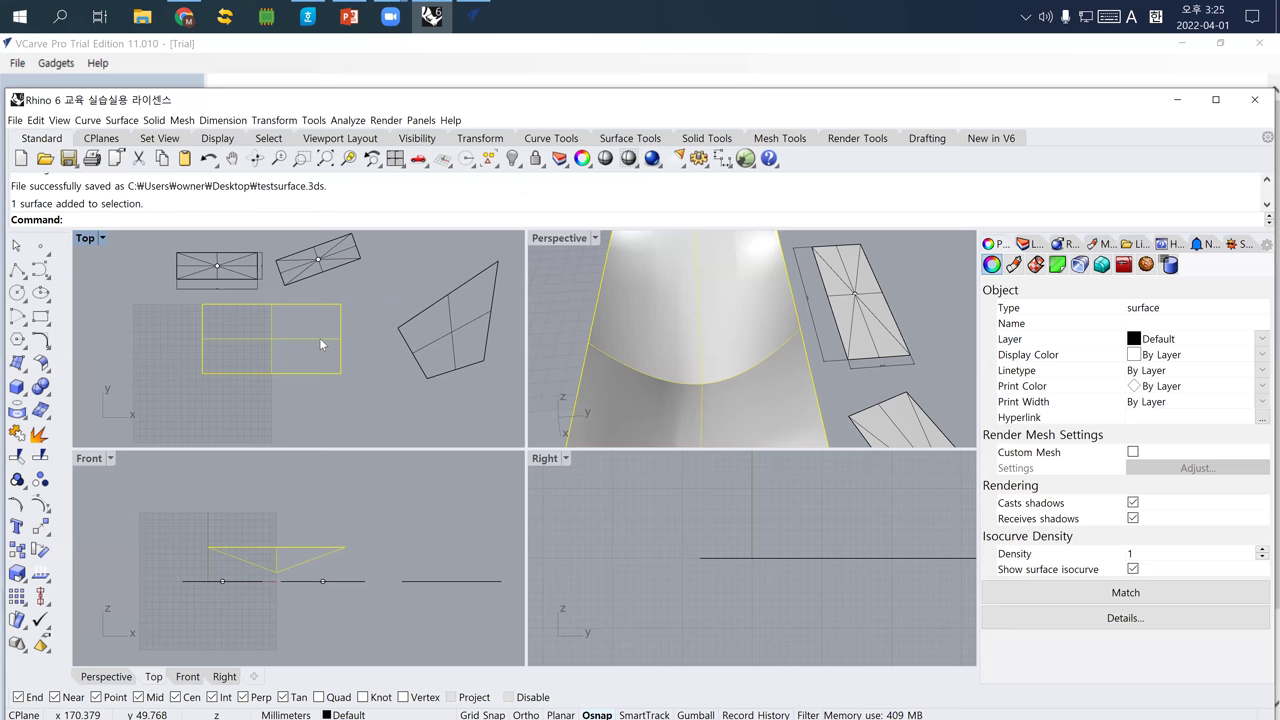
{"action": "type", "text": "BoundingBox"}
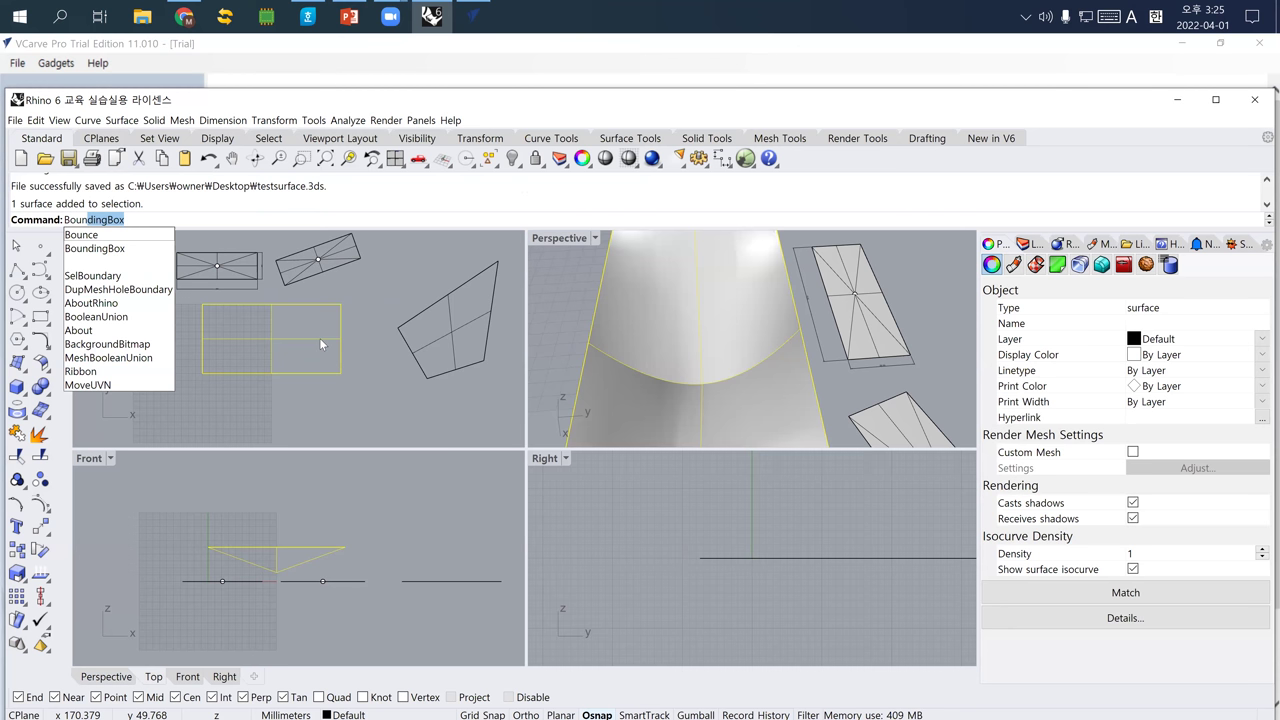
{"action": "key", "text": "Return"}
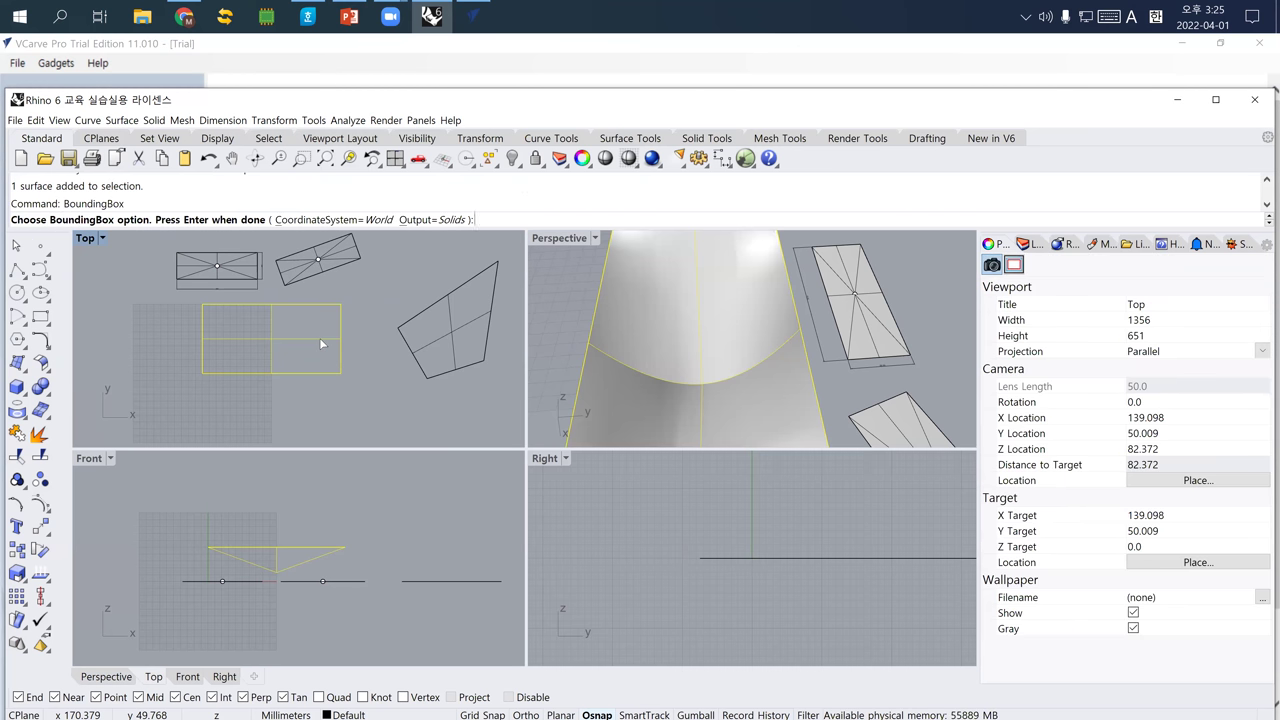
{"action": "key", "text": "Return"}
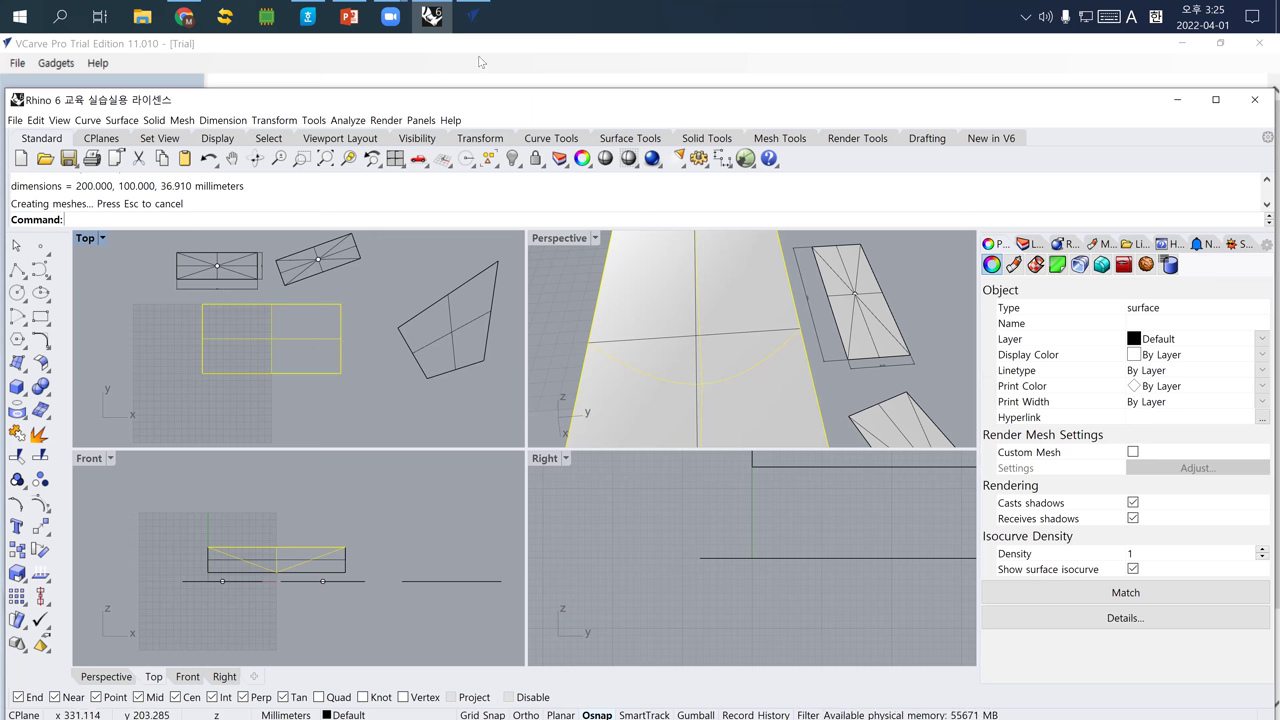
Switch to VCarve Pro and create a new single-sided job 200 mm wide, 100 mm high and 37 mm thick.
{"action": "left_click", "coordinate": [472, 16]}
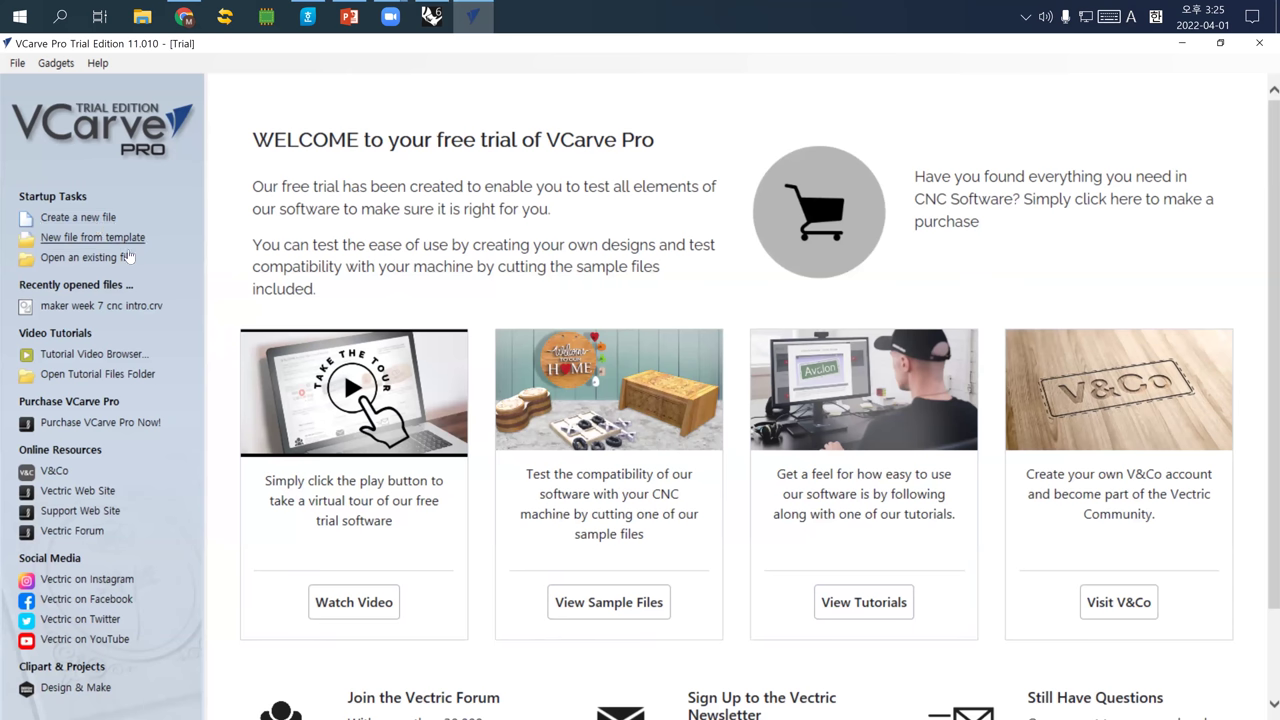
{"action": "left_click", "coordinate": [100, 217]}
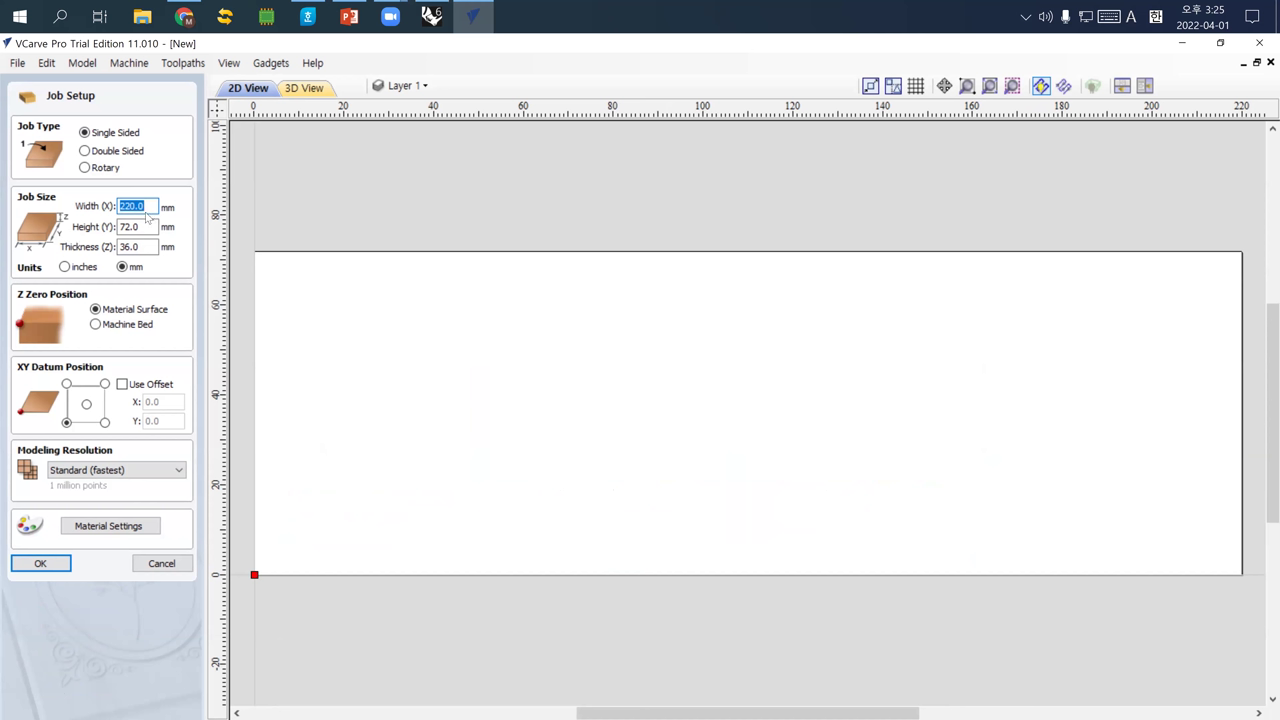
{"action": "type", "text": "200"}
{"action": "key", "text": "Tab"}
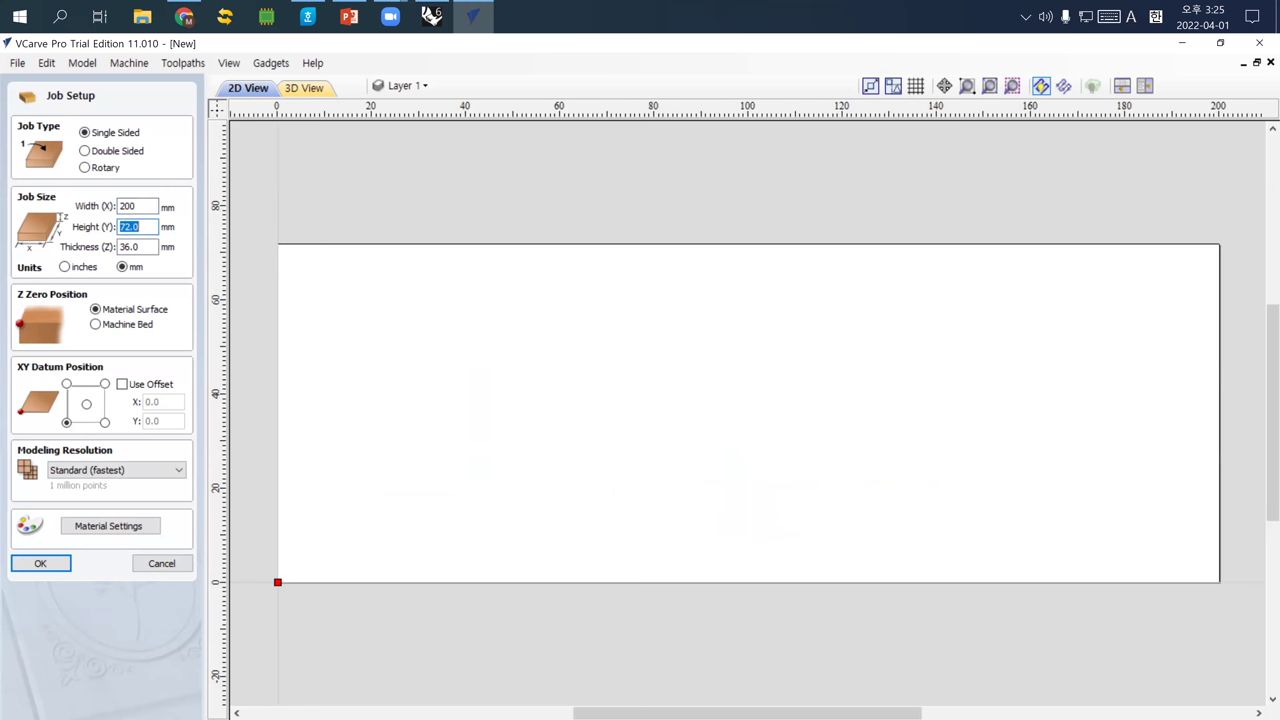
{"action": "type", "text": "100"}
{"action": "key", "text": "Tab"}
{"action": "type", "text": "3"}
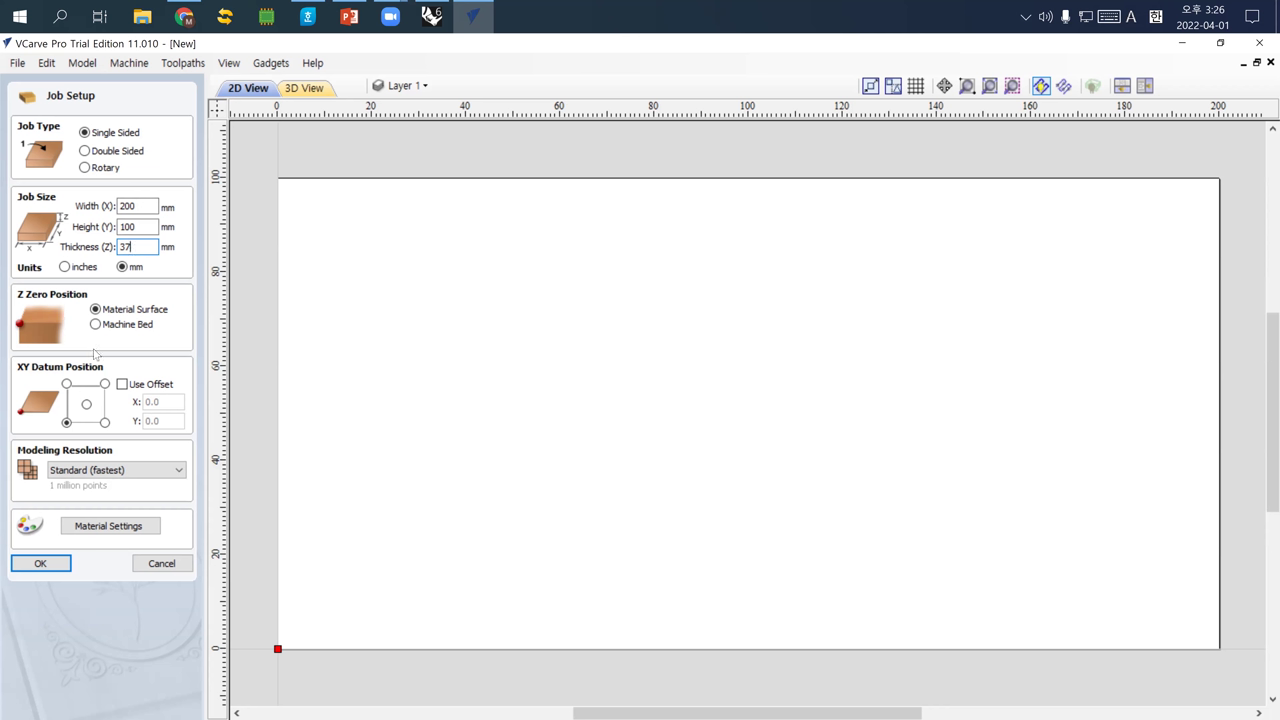
{"action": "left_click", "coordinate": [60, 565]}
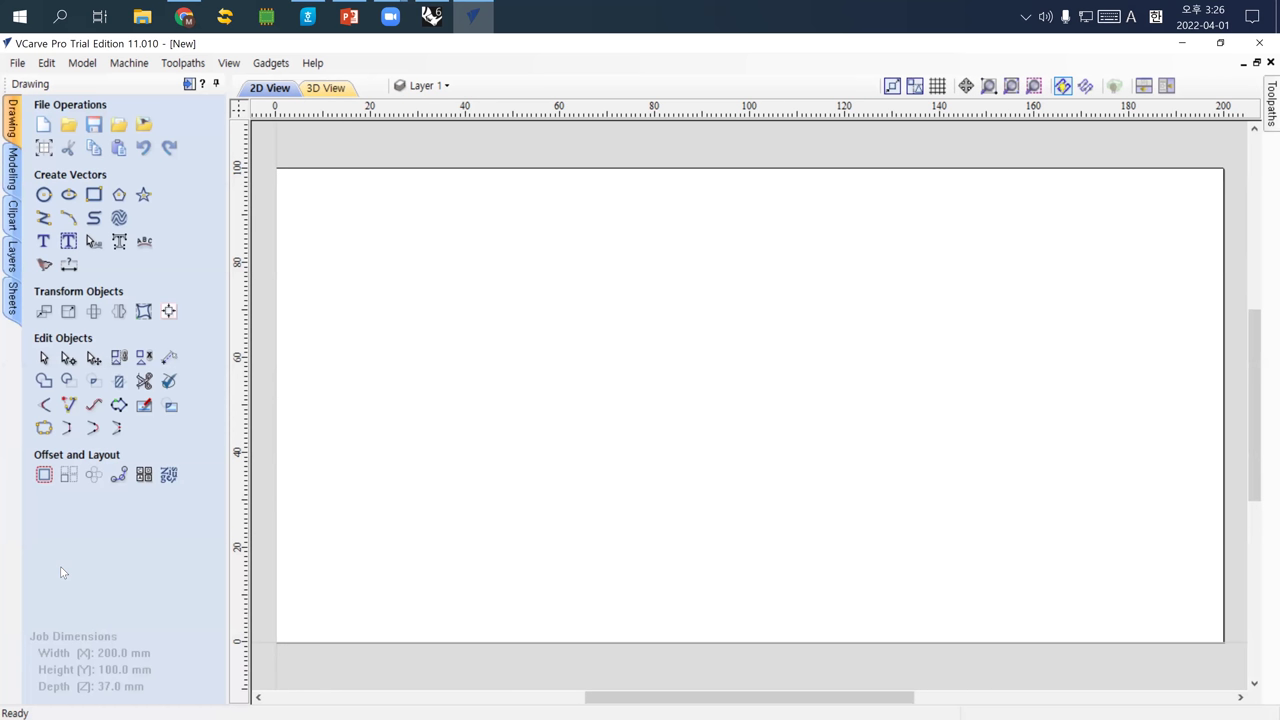
Inspect the empty job in the 3D view and return to the 2D view.
{"action": "left_click", "coordinate": [326, 88]}
{"action": "left_click_drag", "start_coordinate": [627, 344], "coordinate": [603, 329]}
{"action": "scroll", "coordinate": [580, 311], "scroll_direction": "down", "scroll_amount": 4}
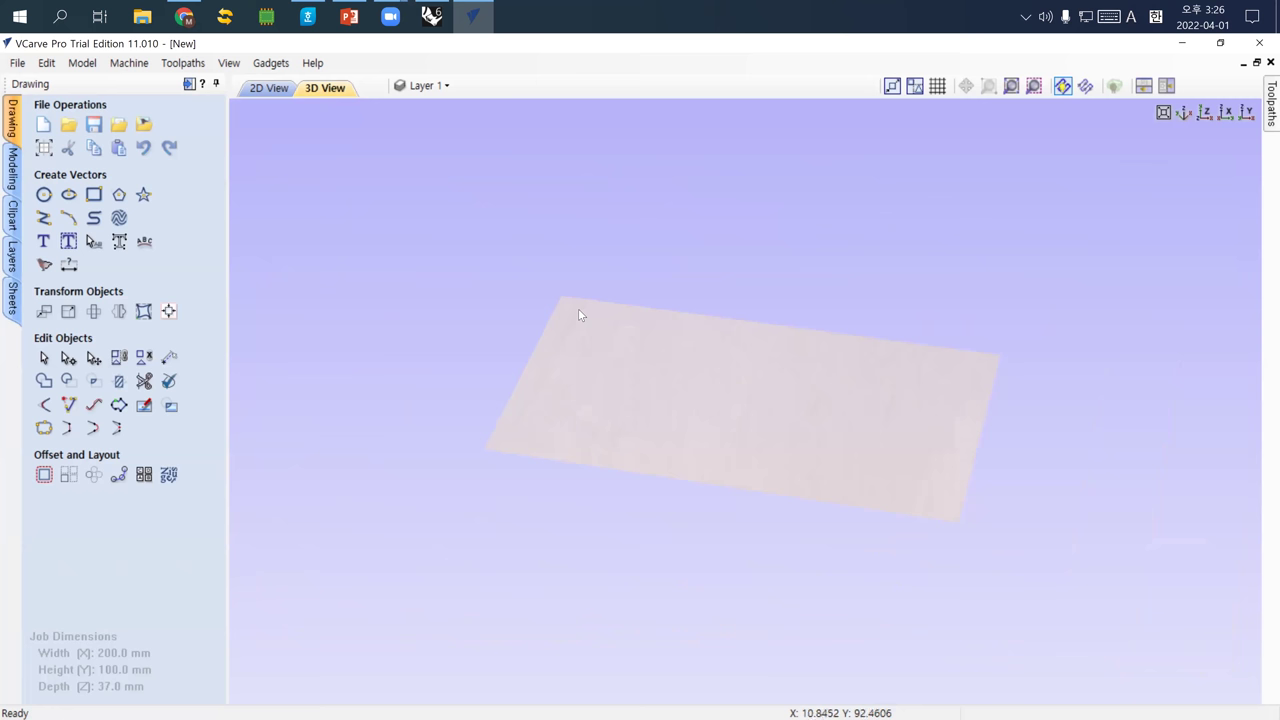
{"action": "left_click_drag", "start_coordinate": [613, 389], "coordinate": [637, 436]}
{"action": "mouse_move", "coordinate": [662, 453]}
{"action": "left_mouse_down"}
{"action": "mouse_move", "coordinate": [720, 397]}
{"action": "mouse_move", "coordinate": [729, 317]}
{"action": "mouse_move", "coordinate": [651, 442]}
{"action": "left_mouse_up"}
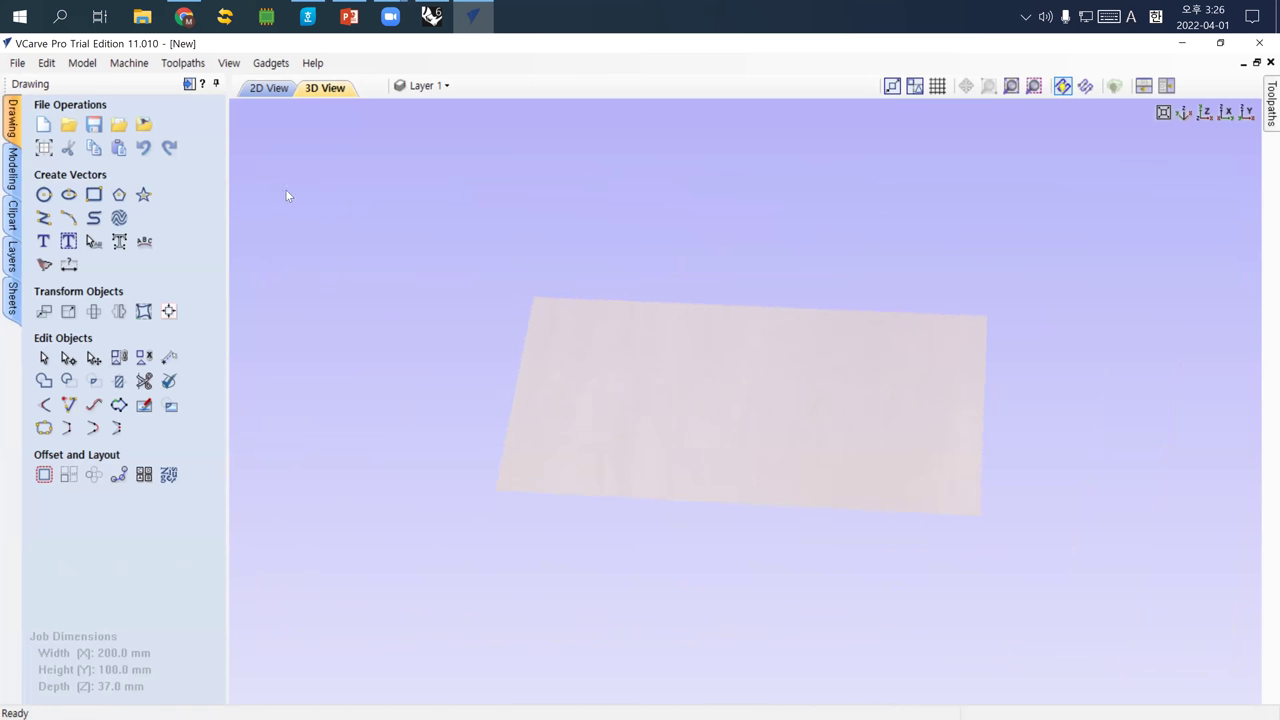
{"action": "left_click", "coordinate": [266, 94]}
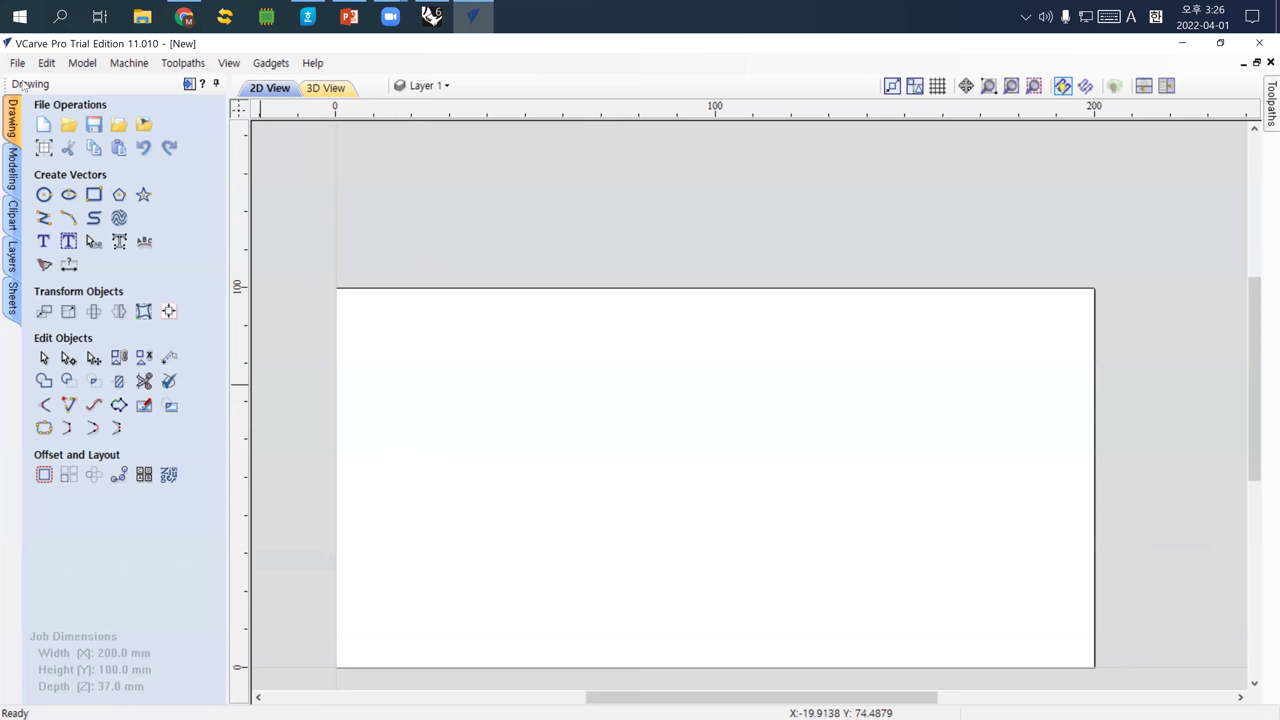
Import the 3D model testsurface from the desktop with the default orientation, size and position.
{"action": "left_click", "coordinate": [19, 66]}
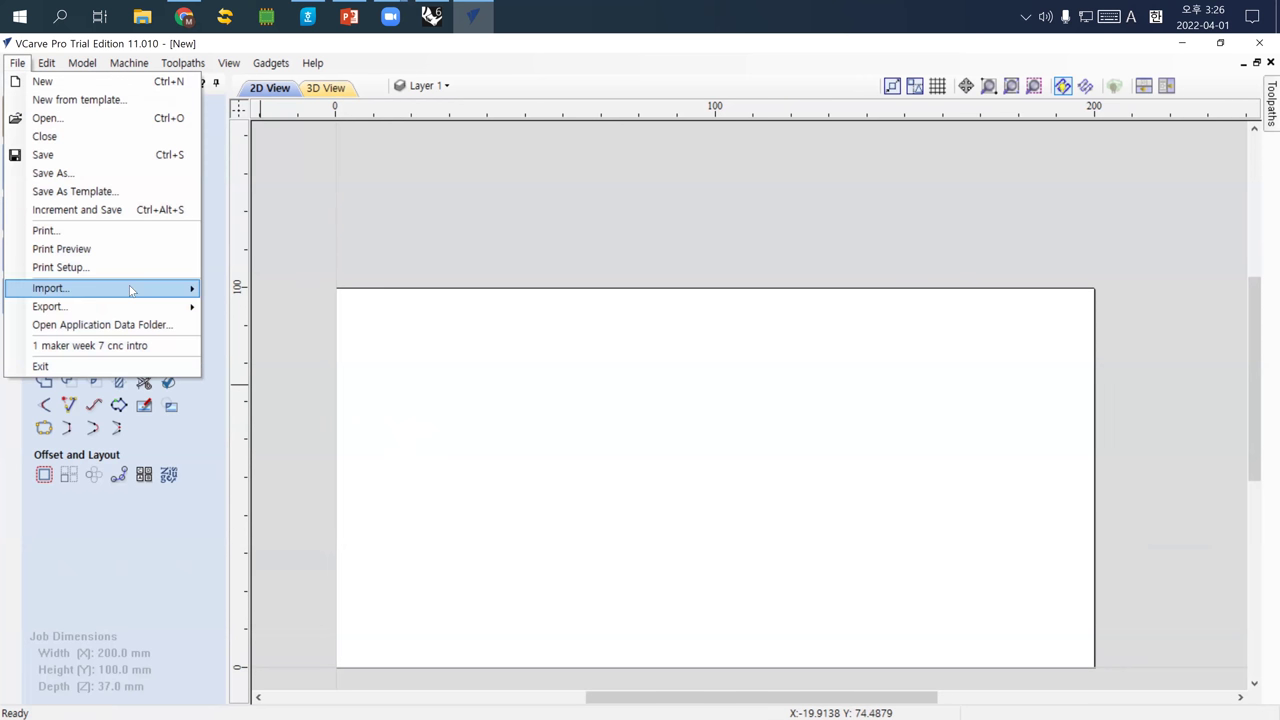
{"action": "mouse_move", "coordinate": [129, 291]}
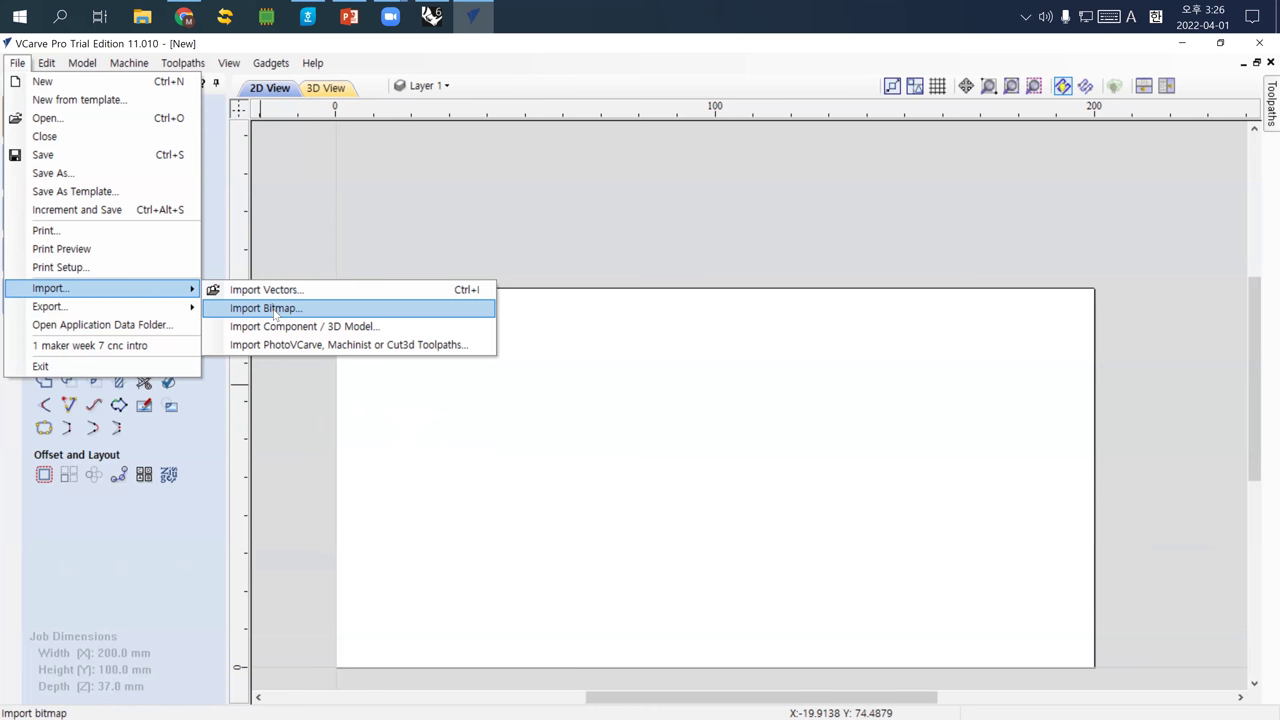
{"action": "left_click", "coordinate": [337, 333]}
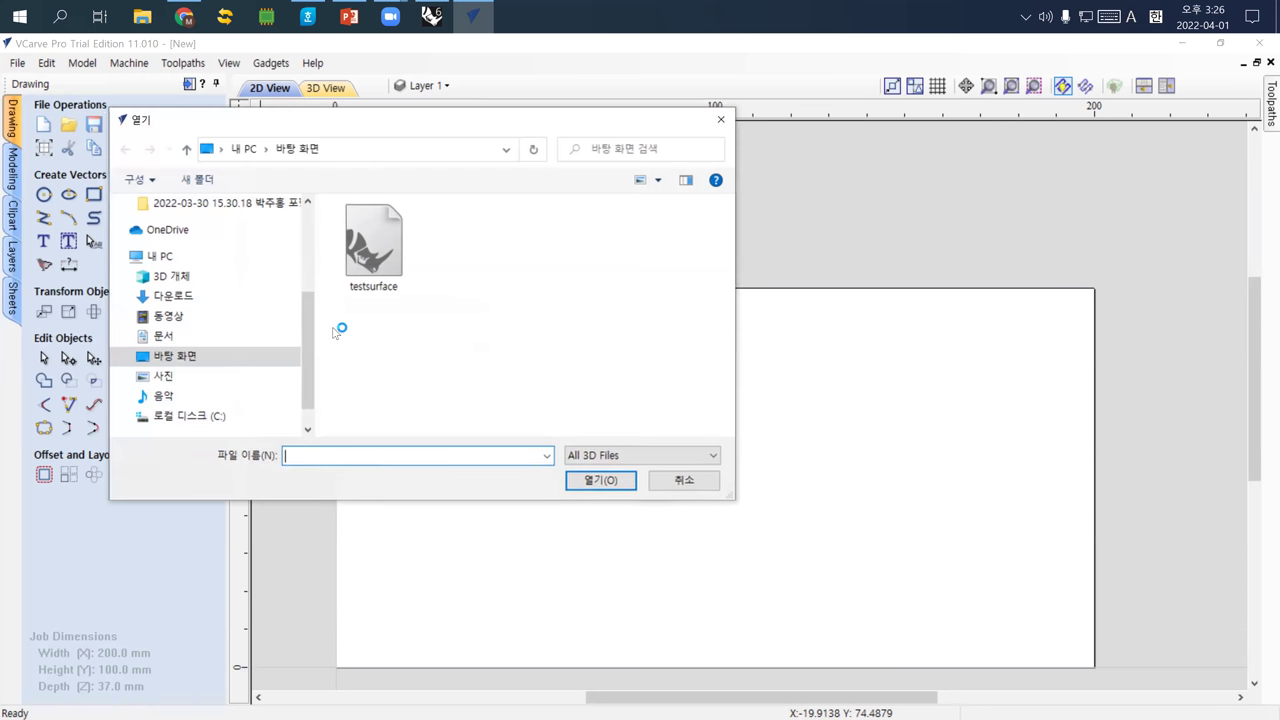
{"action": "left_click", "coordinate": [368, 250]}
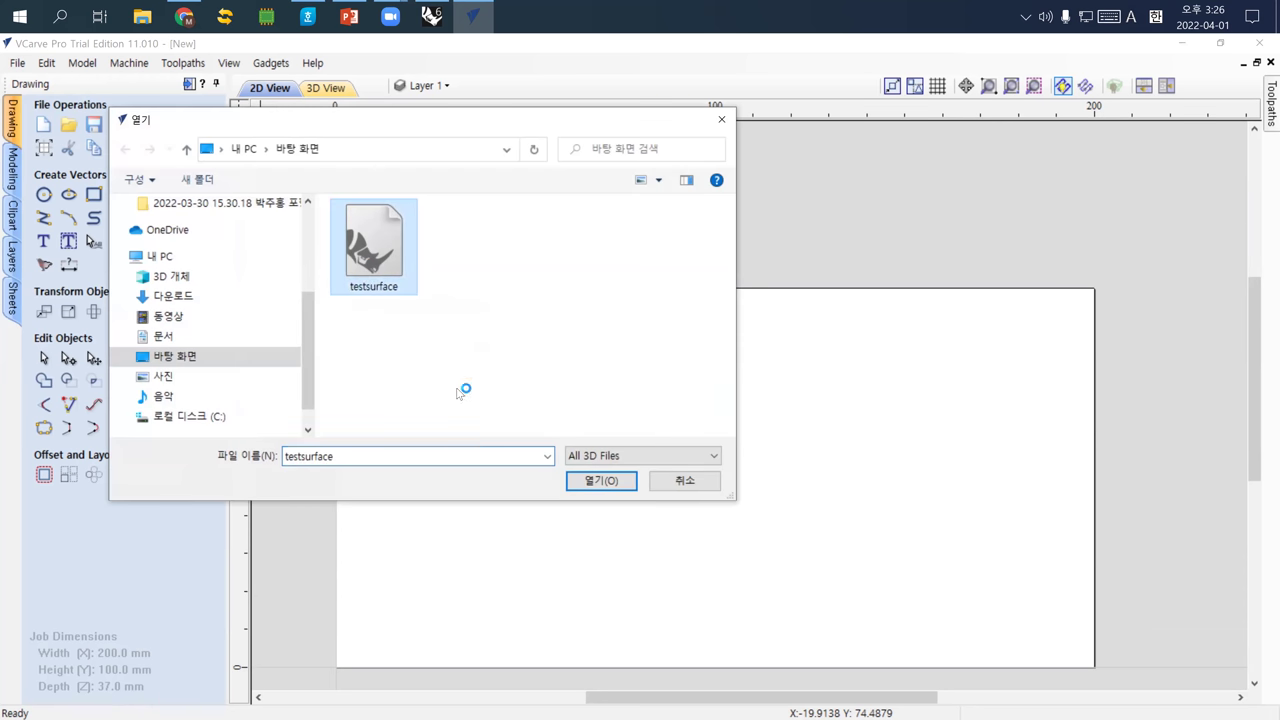
{"action": "left_click", "coordinate": [598, 481]}
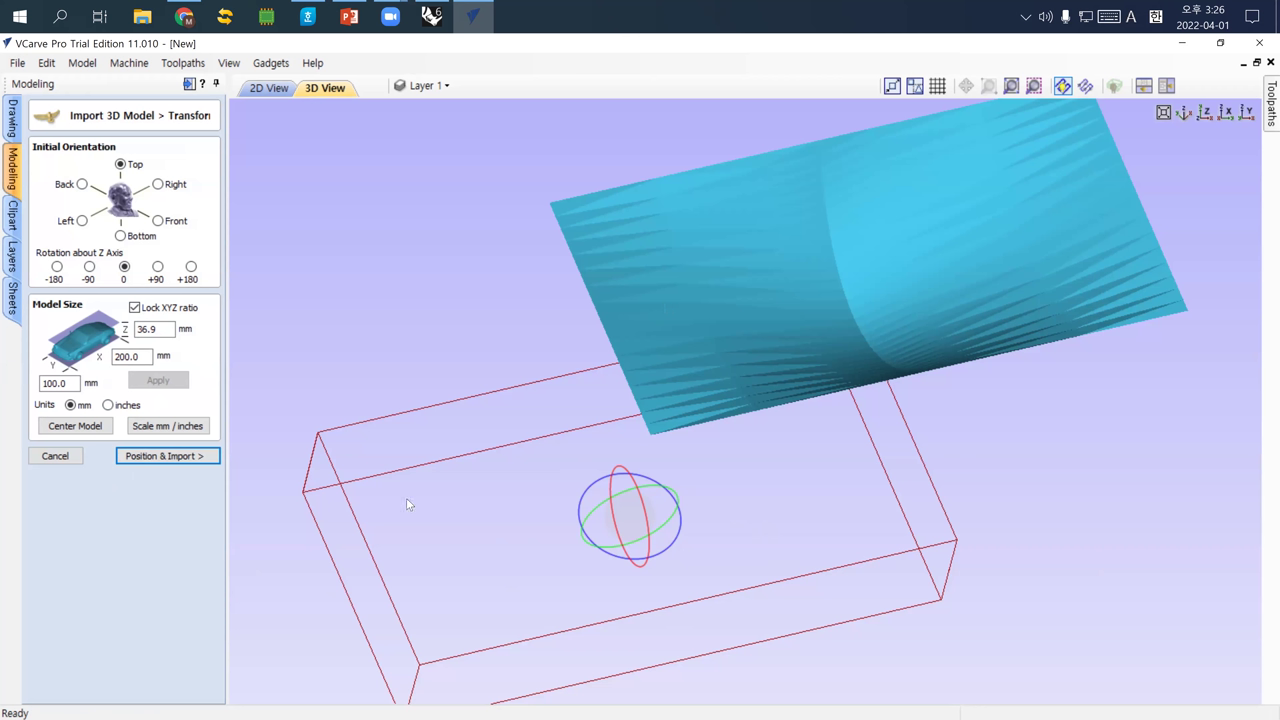
{"action": "left_click", "coordinate": [168, 456]}
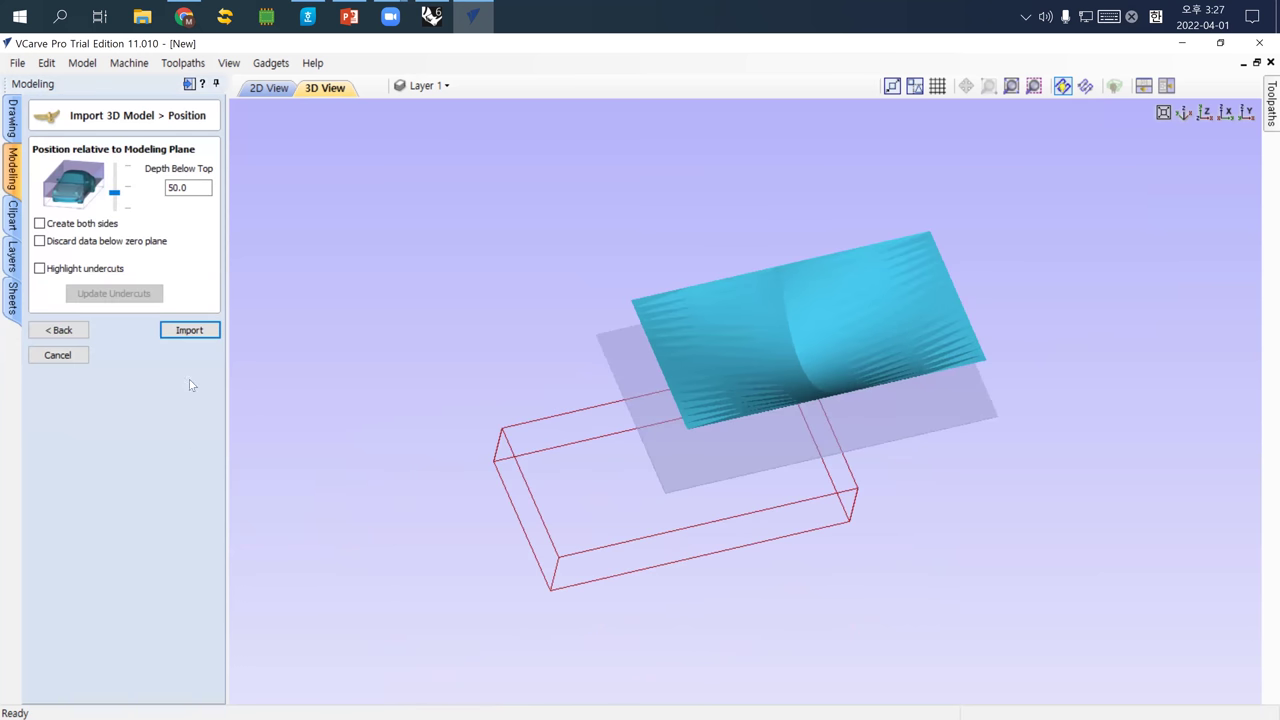
{"action": "left_click", "coordinate": [199, 333]}
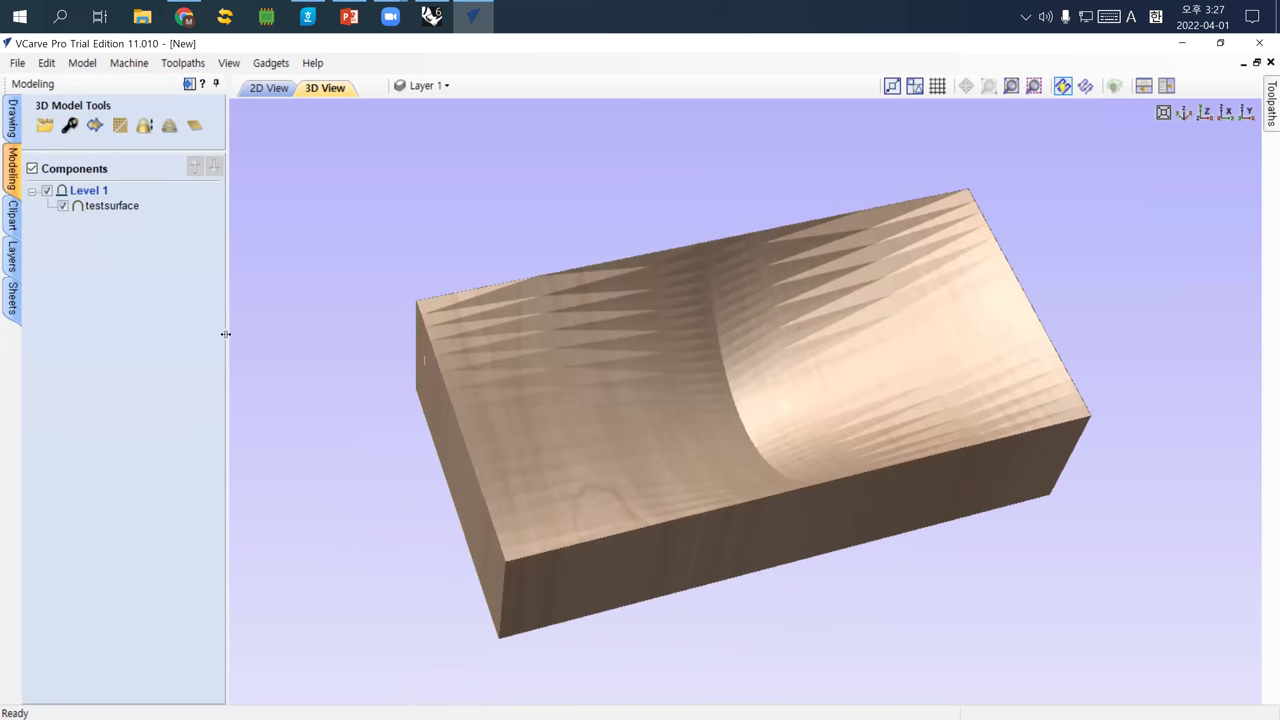
{"action": "left_click_drag", "start_coordinate": [690, 412], "coordinate": [494, 392]}
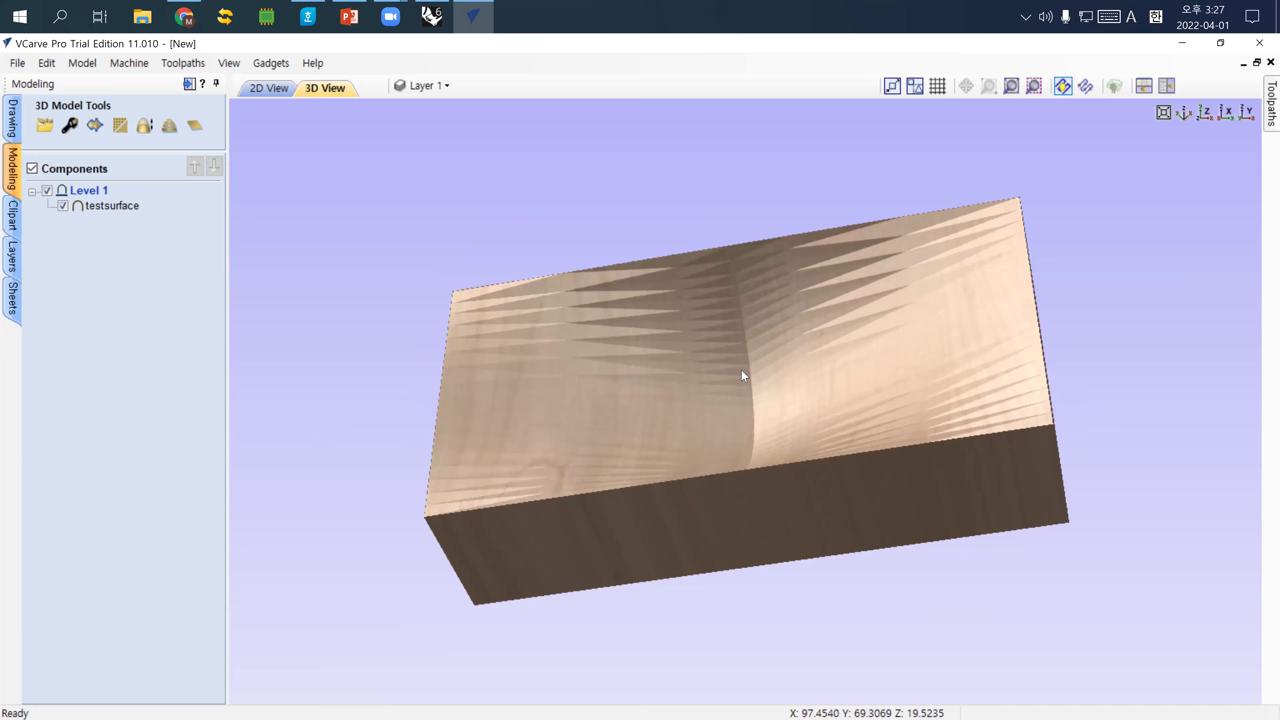
Show the toolpath operations and open the Material Setup for Sheet 1.
{"action": "left_click", "coordinate": [1261, 122]}
{"action": "left_click", "coordinate": [1261, 120]}
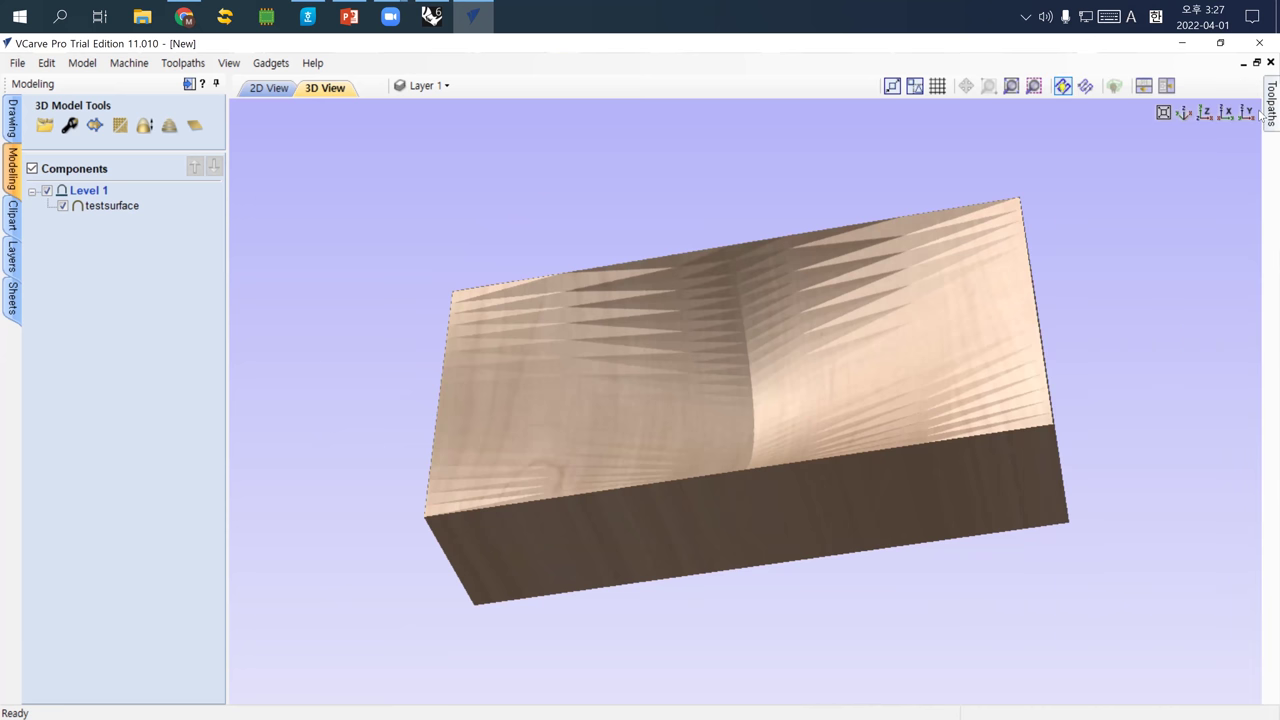
{"action": "left_click", "coordinate": [1261, 116]}
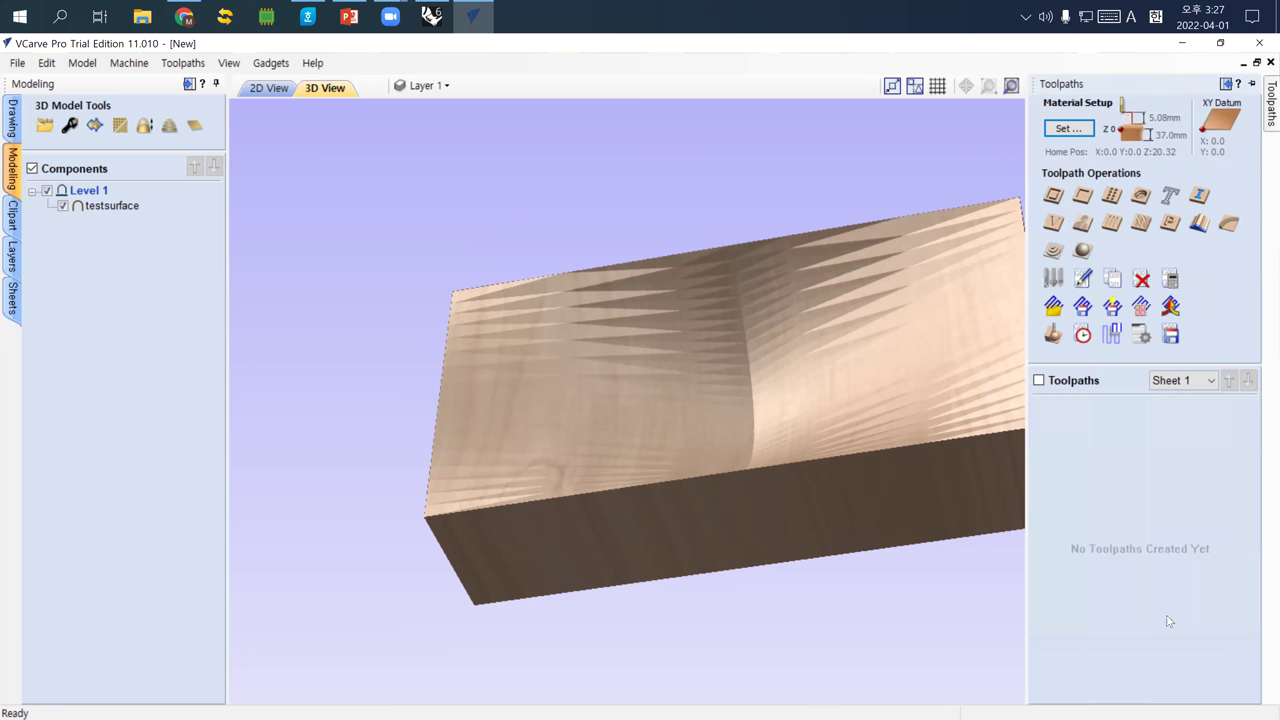
{"action": "left_click", "coordinate": [1053, 197]}
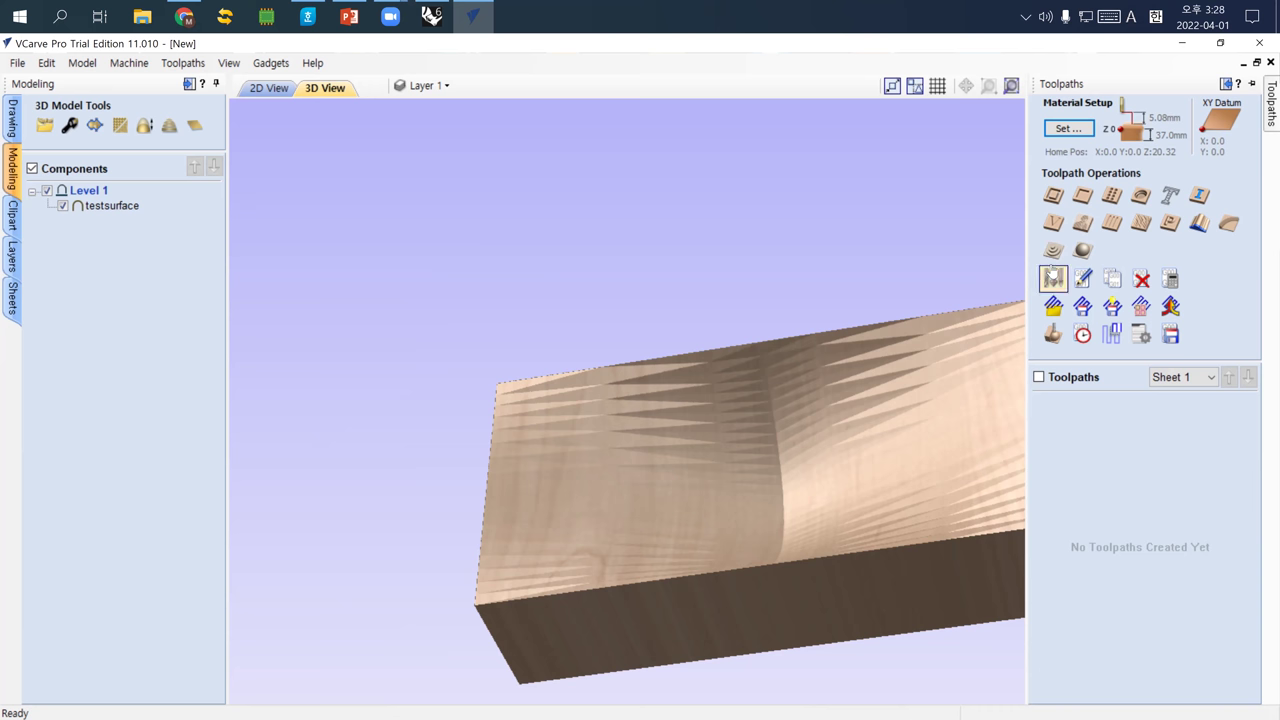
{"action": "left_click", "coordinate": [1054, 251]}
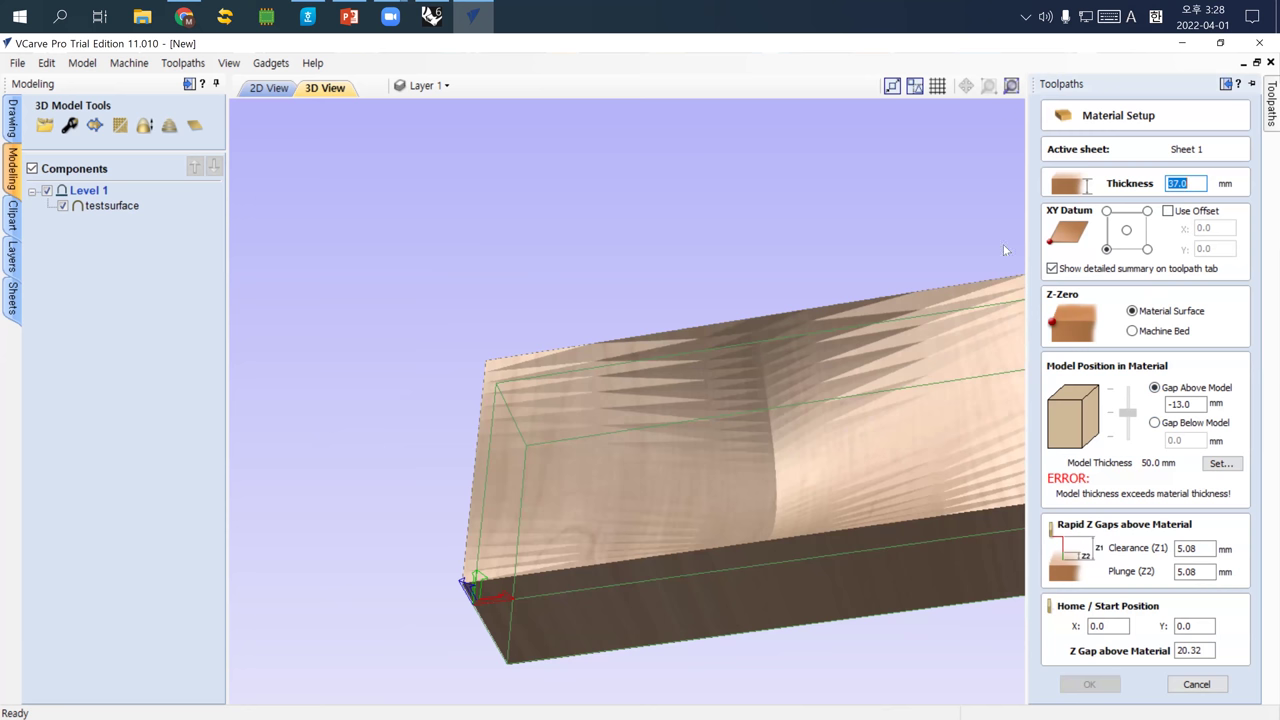
Examine how the imported model sits relative to the material block outline in the 3D view.
{"action": "left_click", "coordinate": [735, 522]}
{"action": "left_click_drag", "start_coordinate": [735, 517], "coordinate": [562, 468]}
{"action": "mouse_move", "coordinate": [1264, 110]}
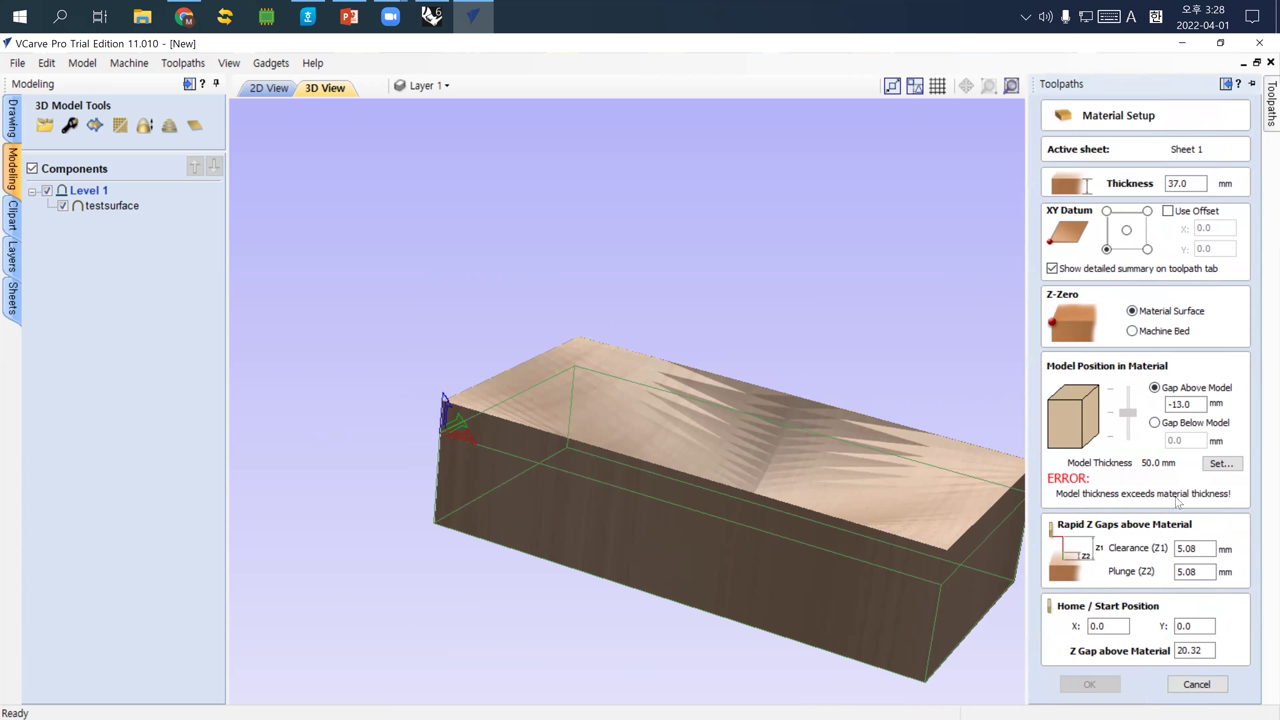
{"action": "left_click_drag", "start_coordinate": [672, 415], "coordinate": [663, 484]}
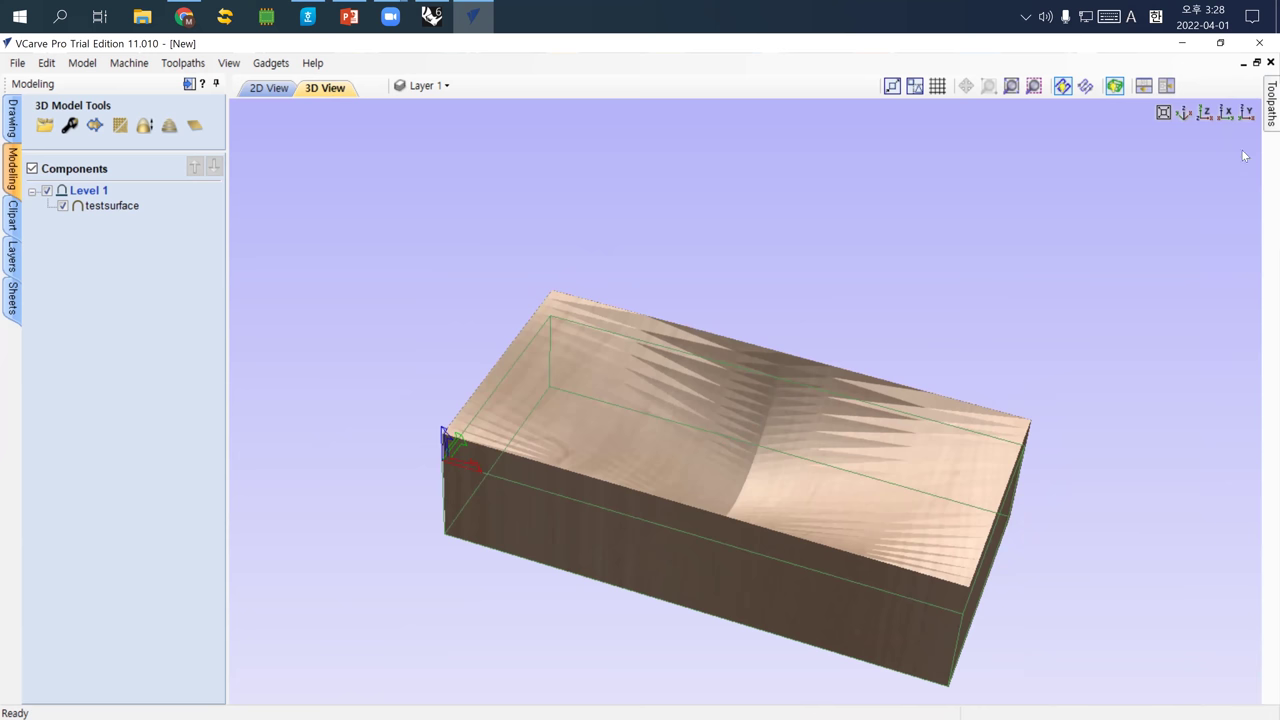
{"action": "mouse_move", "coordinate": [1263, 132]}
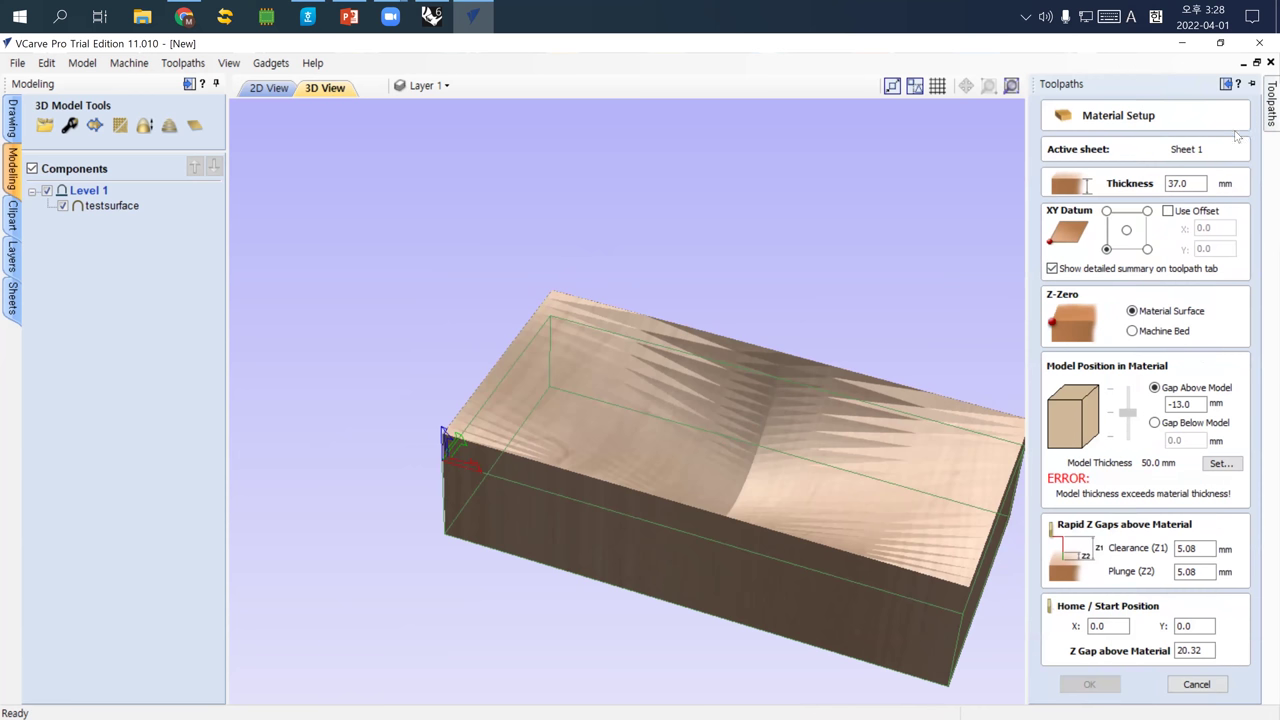
Switch to Rhino and show the hidden object.
{"action": "double_click", "coordinate": [1178, 183]}
{"action": "left_click", "coordinate": [431, 15]}
{"action": "left_click", "coordinate": [322, 391]}
{"action": "type", "text": "Show"}
{"action": "key", "text": "Return"}
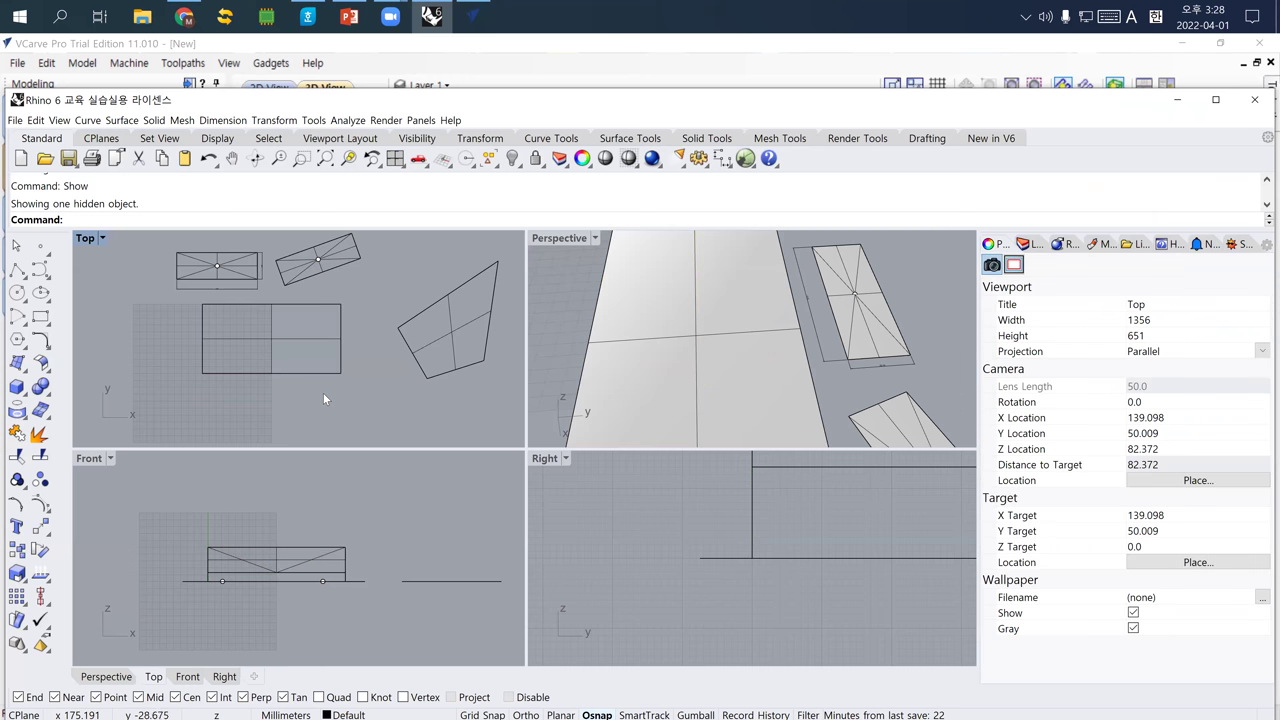
Measure the bounding box of the closed extrusion block under the dented surface with the BoundingBox command.
{"action": "type", "text": "H"}
{"action": "key", "text": "BackSpace"}
{"action": "scroll", "coordinate": [280, 578], "scroll_direction": "up", "scroll_amount": 3}
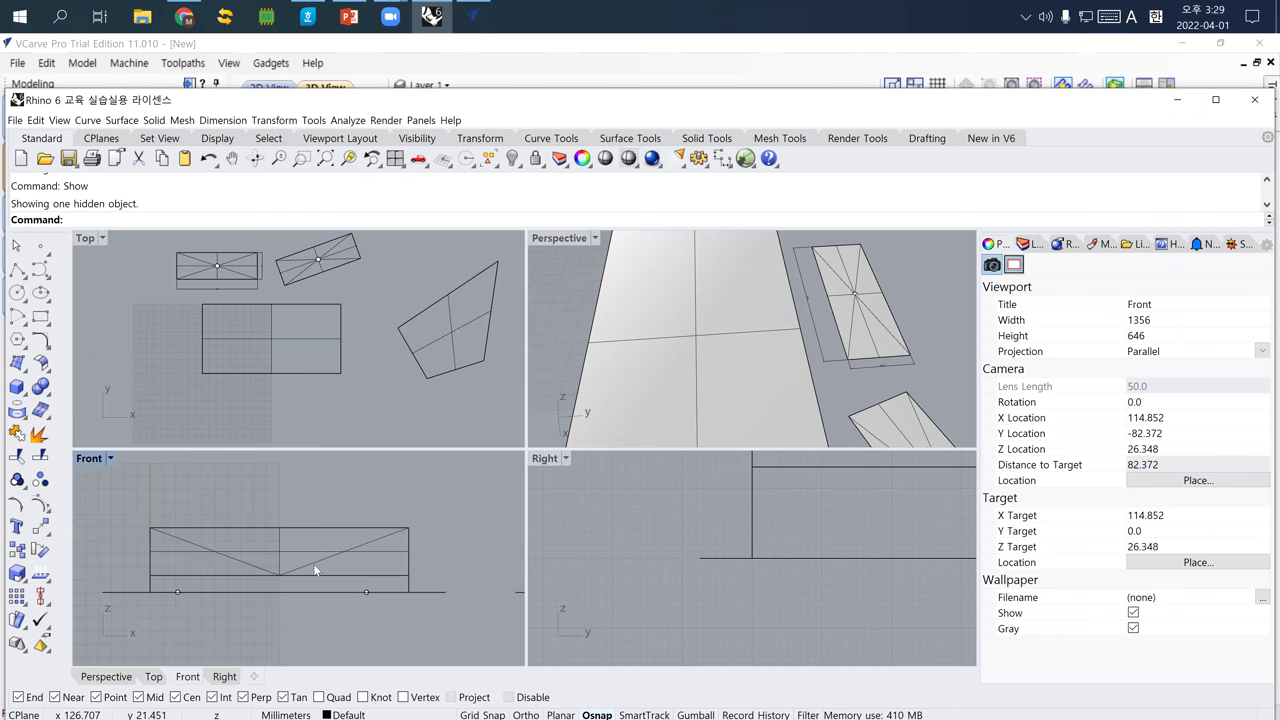
{"action": "left_click", "coordinate": [313, 565]}
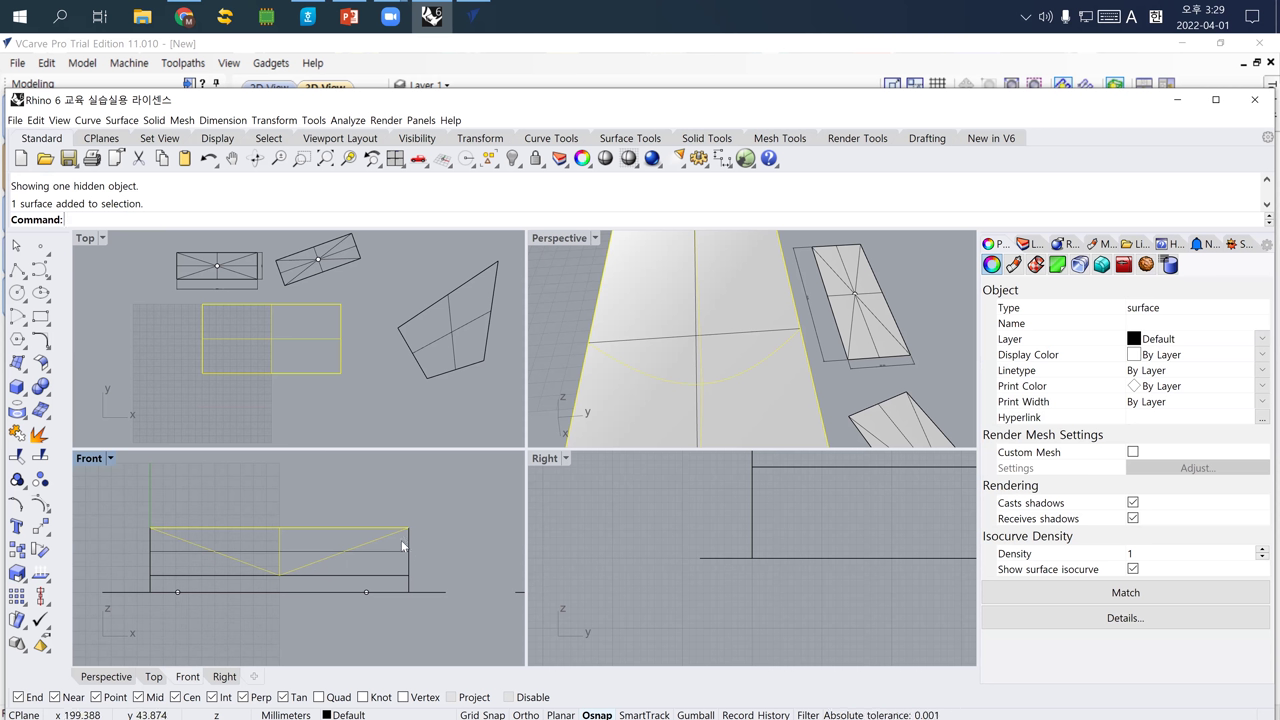
{"action": "left_click", "coordinate": [402, 592]}
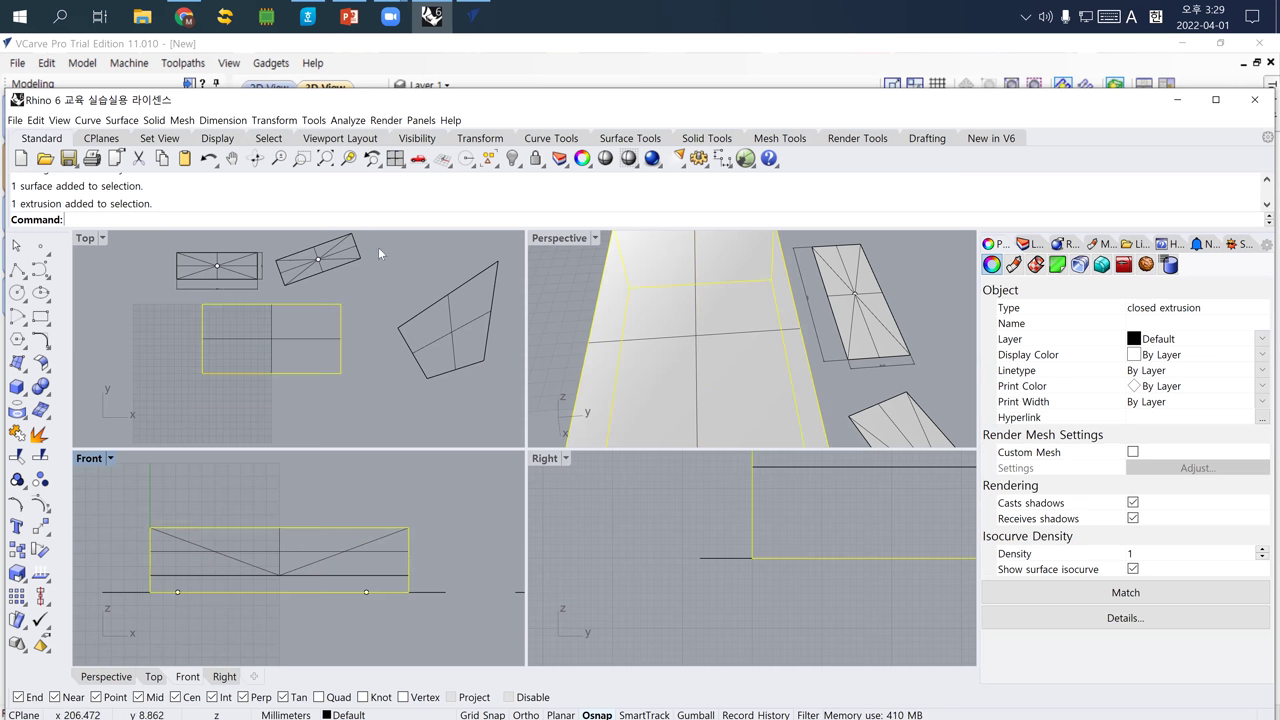
{"action": "type", "text": "BoundingBox"}
{"action": "key", "text": "Return"}
{"action": "key", "text": "Return"}
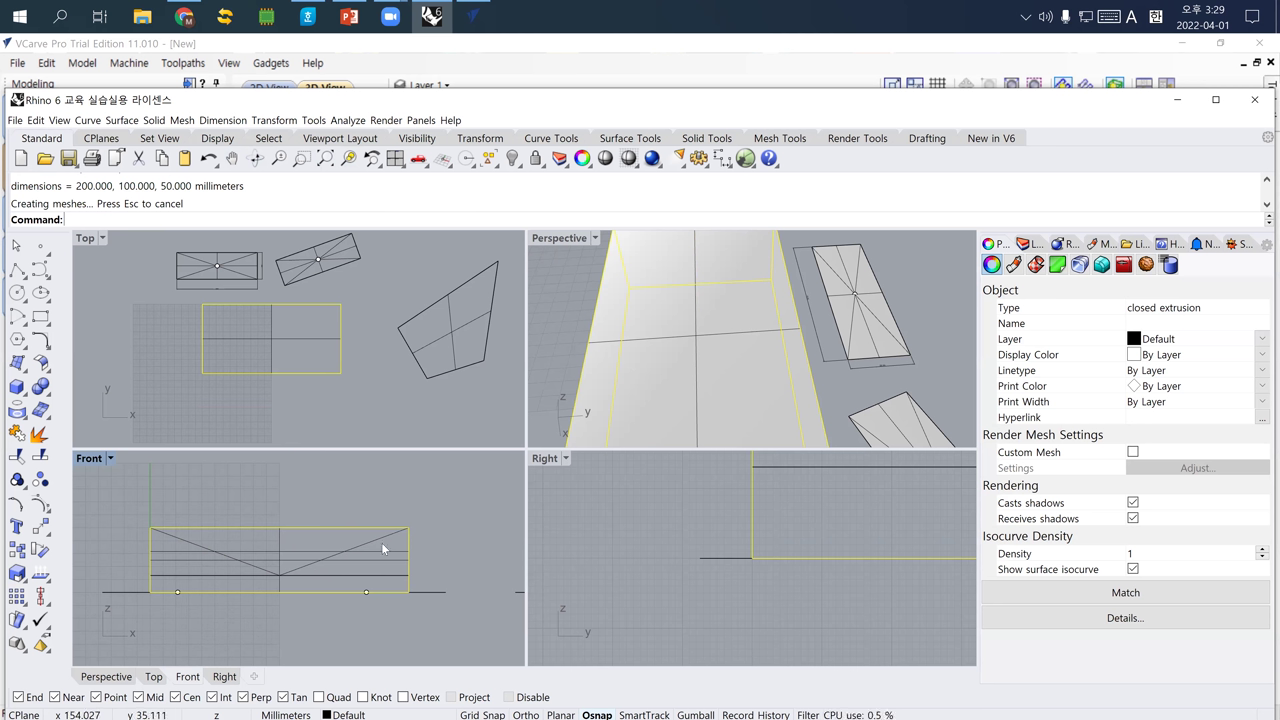
Switch back to VCarve Pro, set the material thickness to 50 mm and apply the material setup.
{"action": "left_click", "coordinate": [414, 84]}
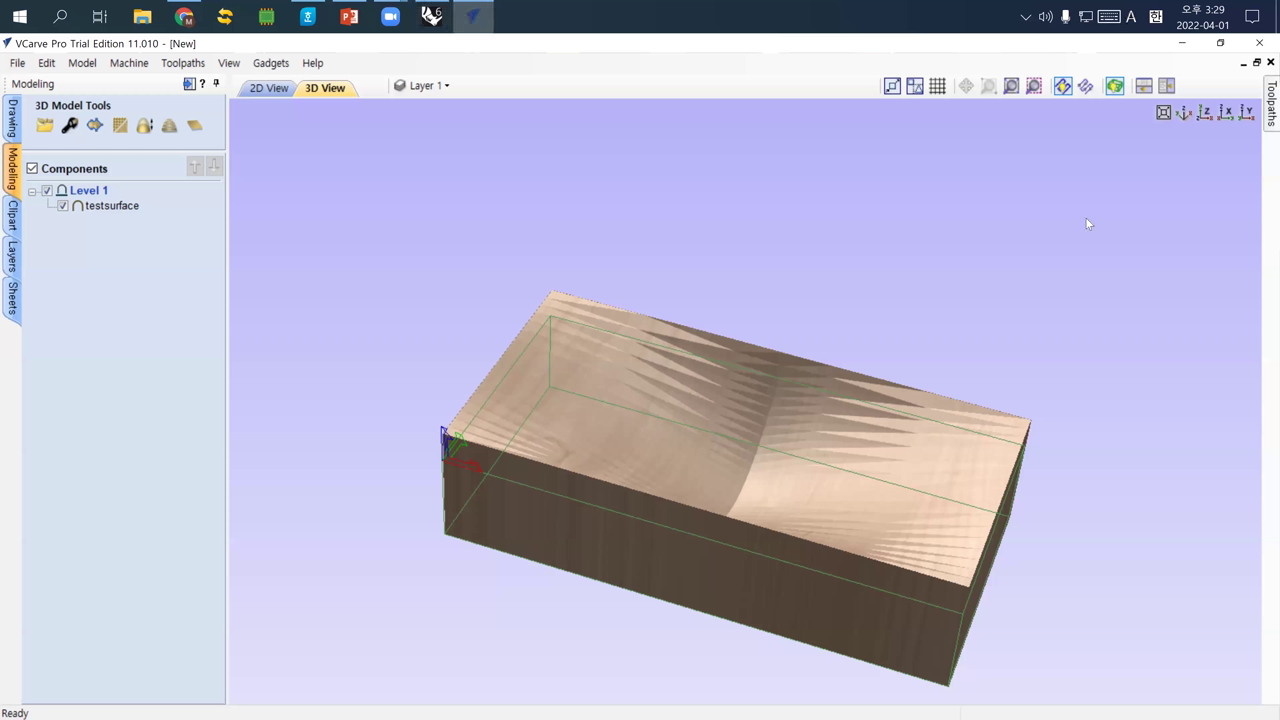
{"action": "left_click", "coordinate": [1261, 128]}
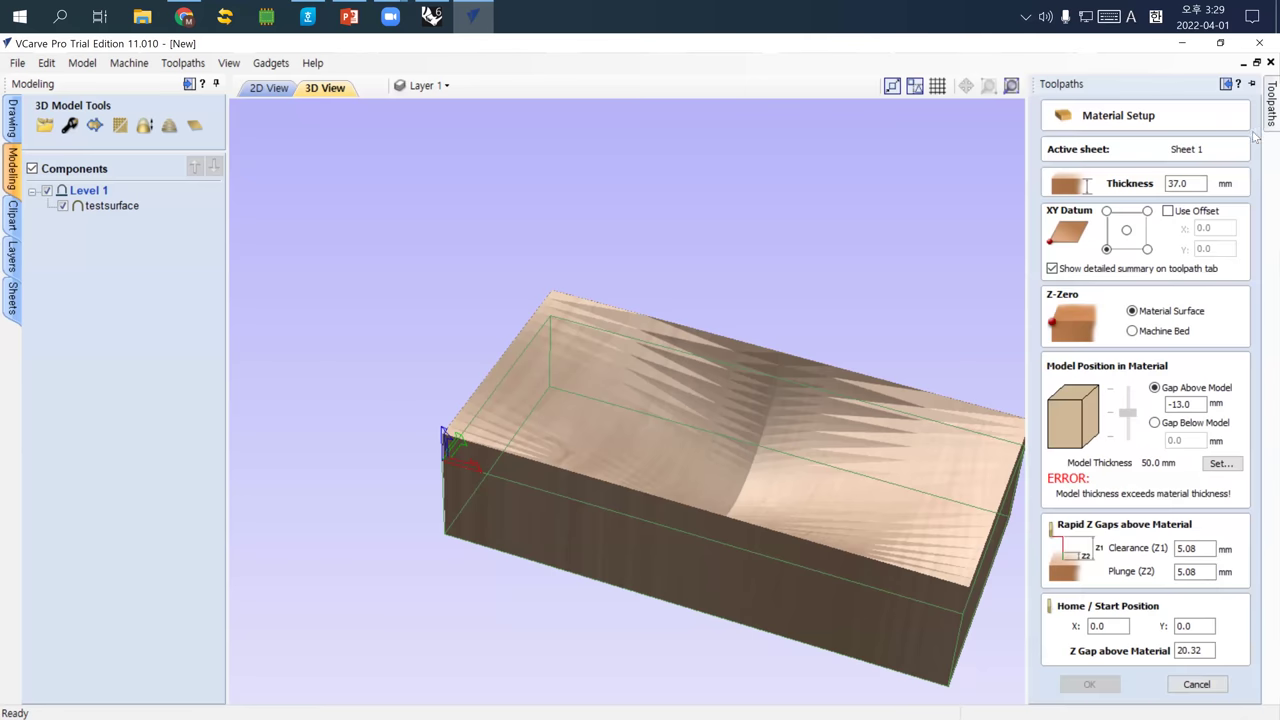
{"action": "double_click", "coordinate": [1178, 183]}
{"action": "type", "text": "5"}
{"action": "key", "text": "Return"}
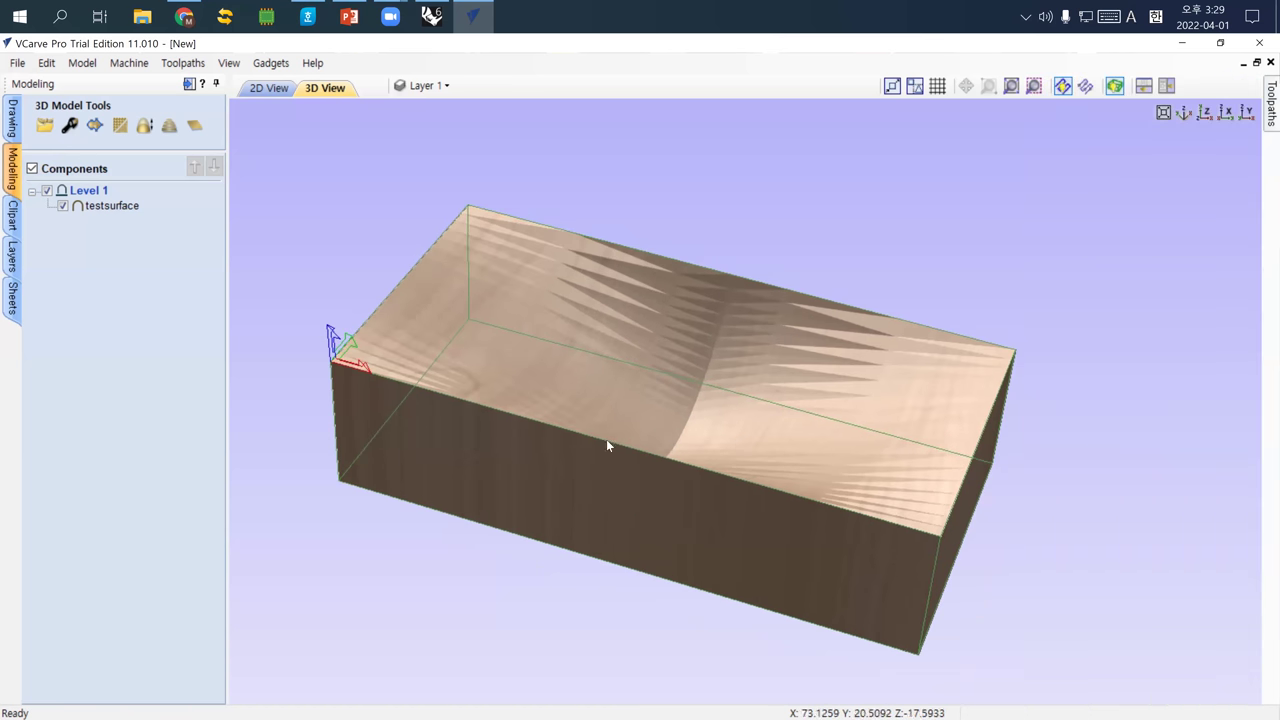
{"action": "scroll", "coordinate": [640, 397], "scroll_direction": "up", "scroll_amount": 3}
{"action": "scroll", "coordinate": [629, 451], "scroll_direction": "down", "scroll_amount": 3}
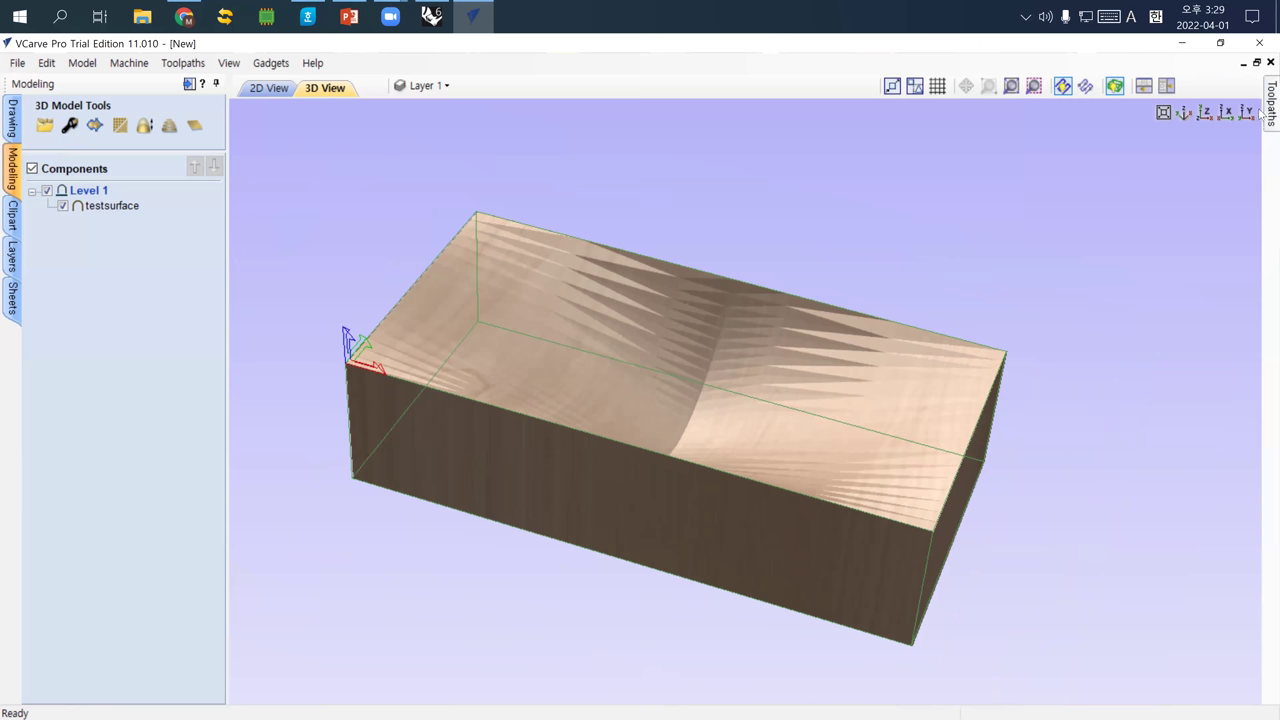
{"action": "left_click", "coordinate": [1260, 118]}
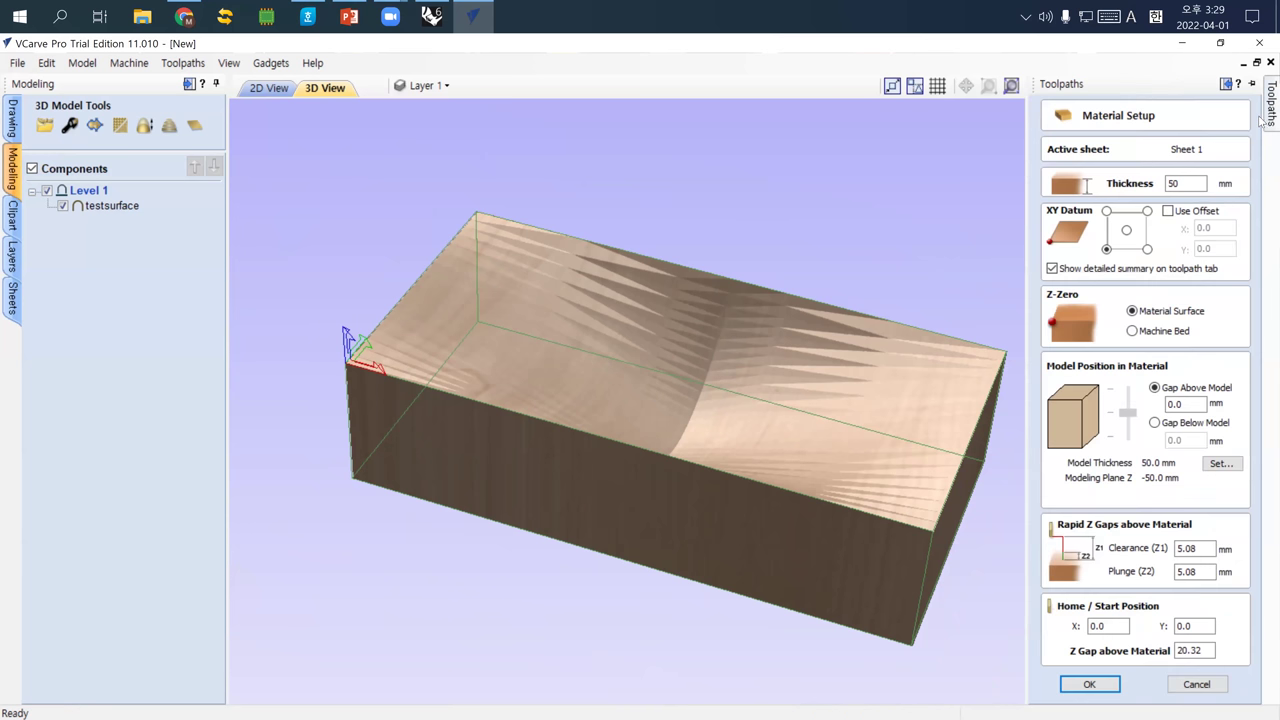
{"action": "left_click", "coordinate": [1100, 680]}
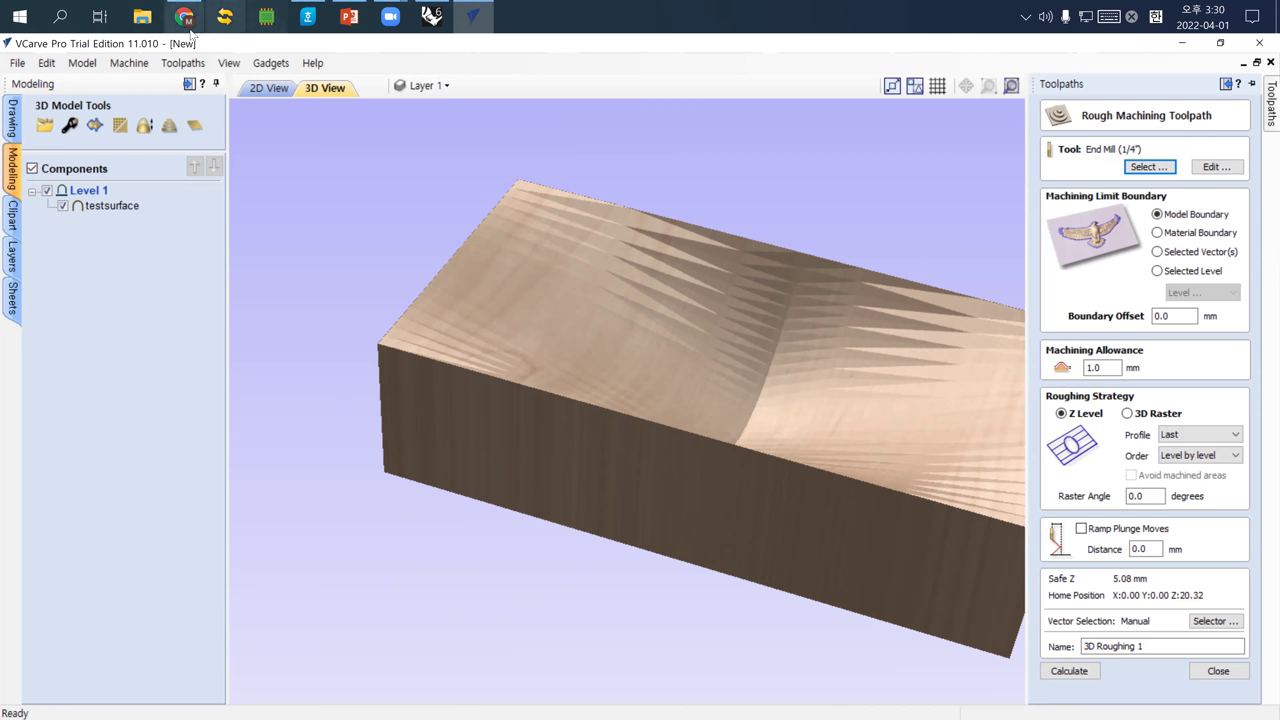
Calculate the 3D Roughing 1 toolpath with the 1/4" End Mill, Model Boundary, 1.0 mm machining allowance and Z Level strategy.
{"action": "mouse_move", "coordinate": [188, 28]}
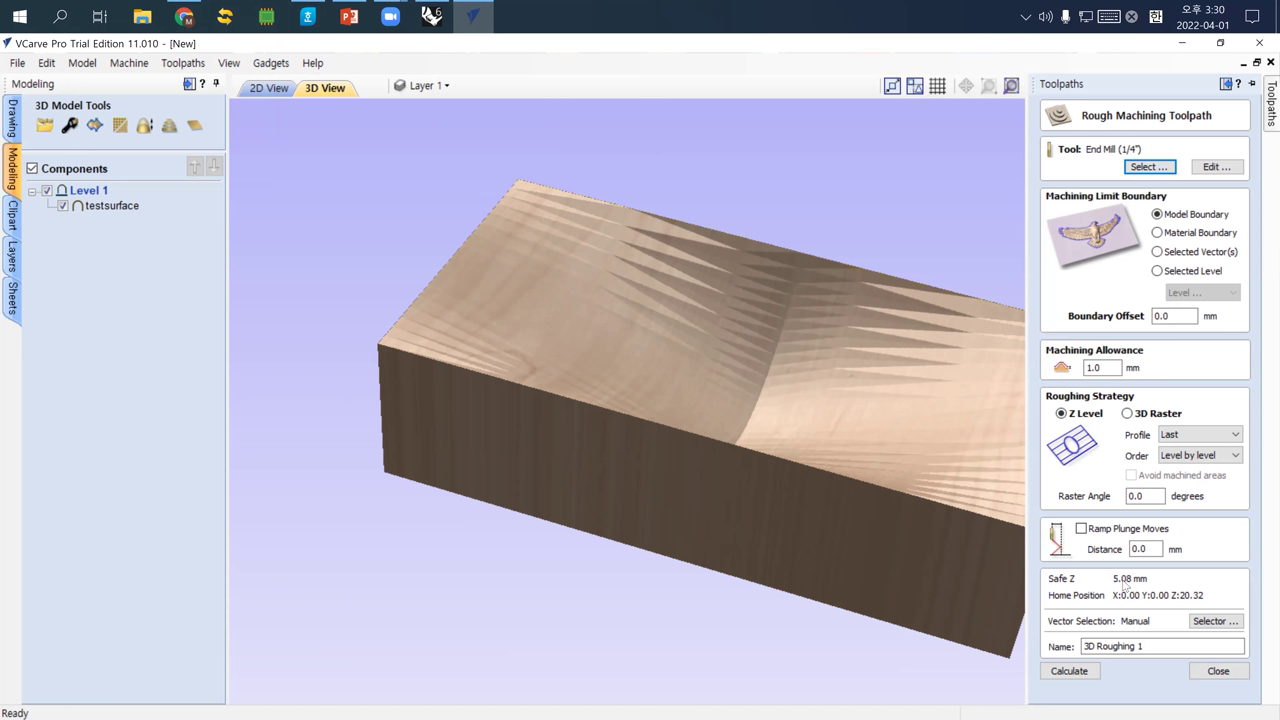
{"action": "left_click", "coordinate": [1083, 672]}
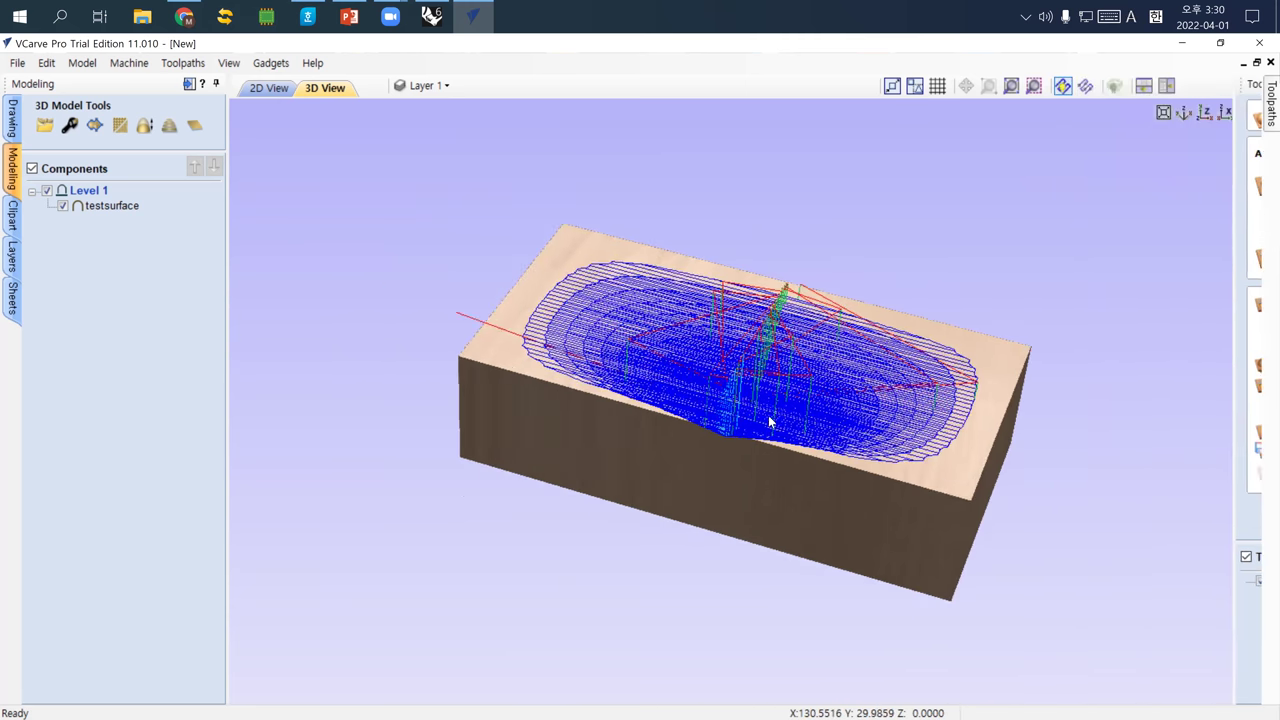
Simulate the roughing toolpath, starting slowly and raising the playback speed to maximum, and check its estimated machining time.
{"action": "mouse_move", "coordinate": [1262, 132]}
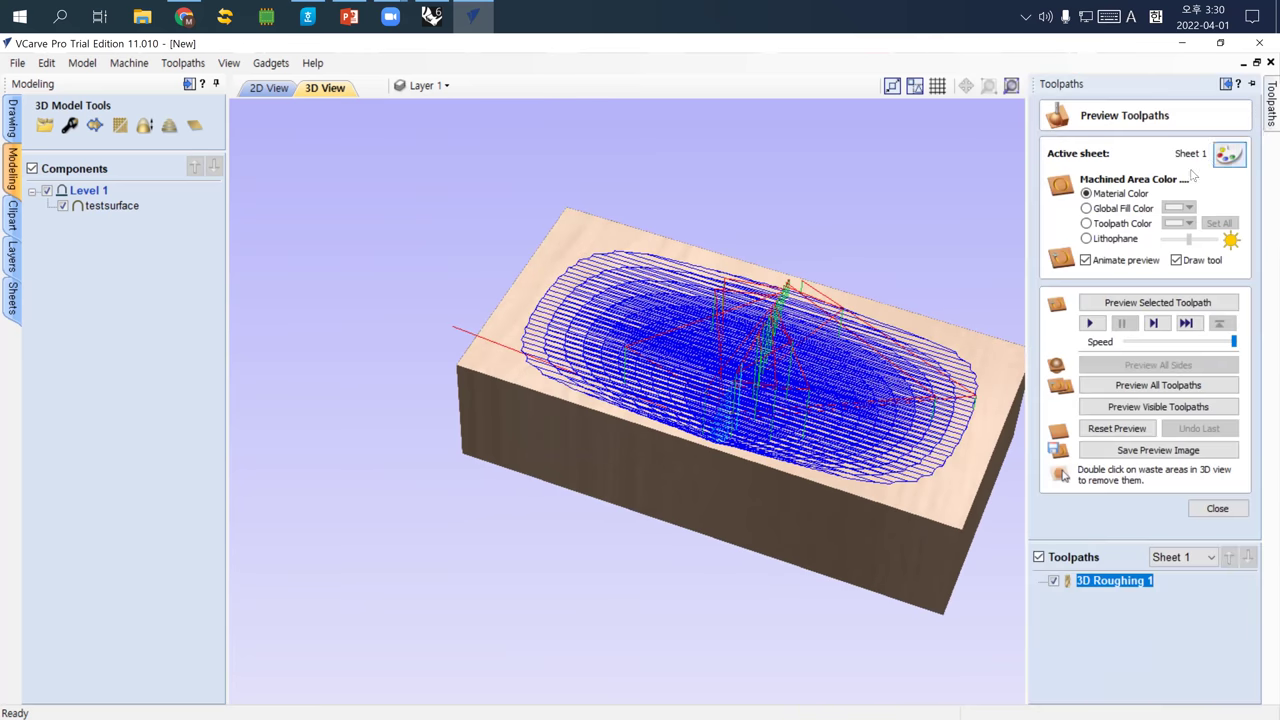
{"action": "left_click_drag", "start_coordinate": [1234, 342], "coordinate": [1163, 342]}
{"action": "left_click", "coordinate": [1091, 324]}
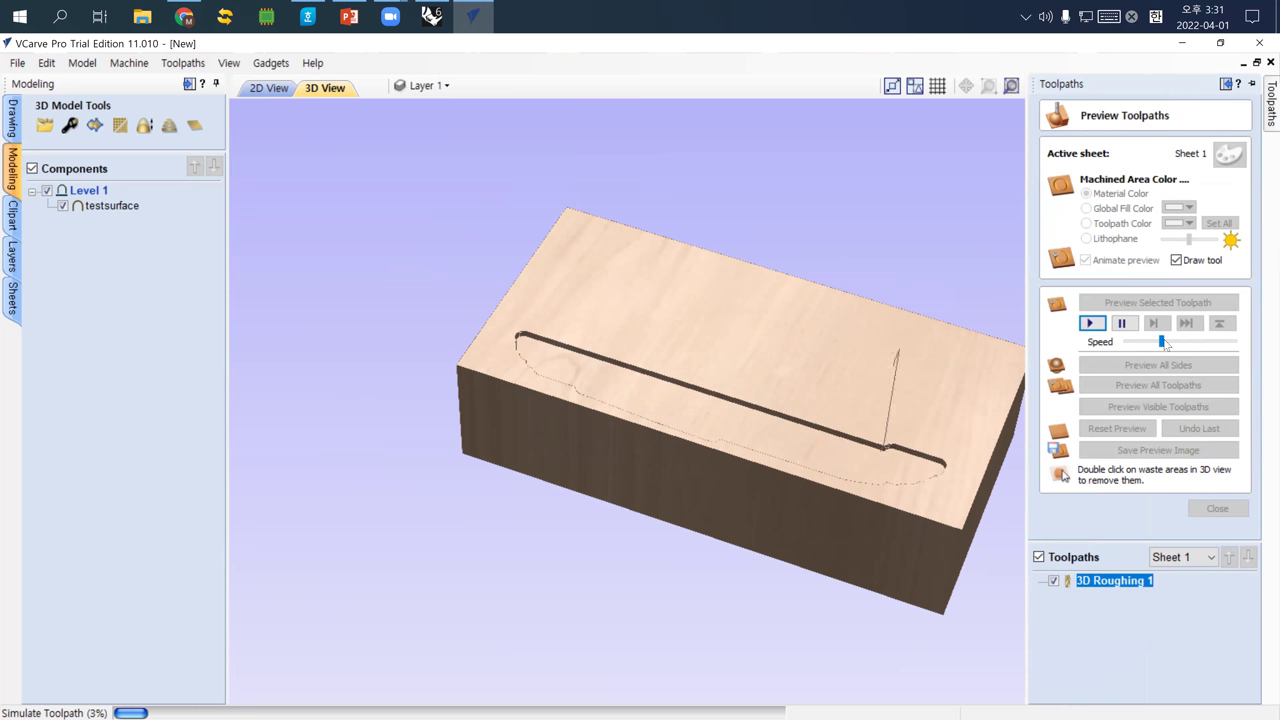
{"action": "left_click", "coordinate": [1165, 343]}
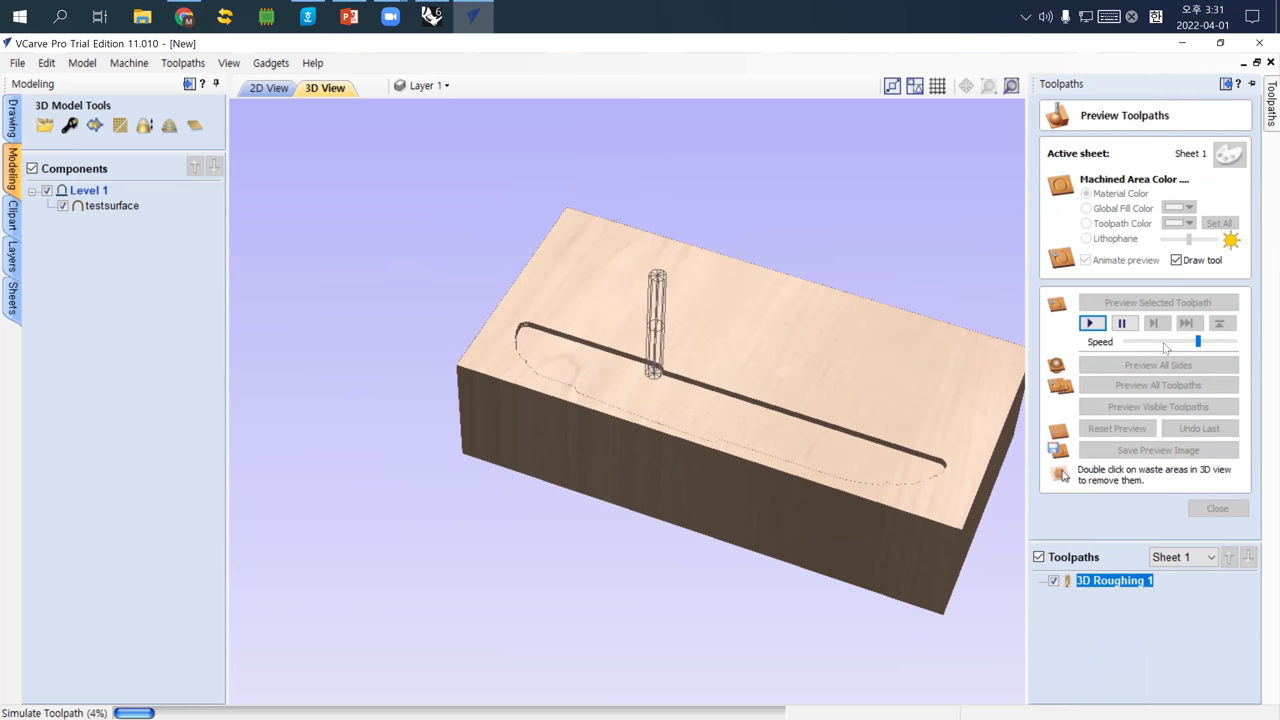
{"action": "left_click_drag", "start_coordinate": [1201, 344], "coordinate": [1222, 345]}
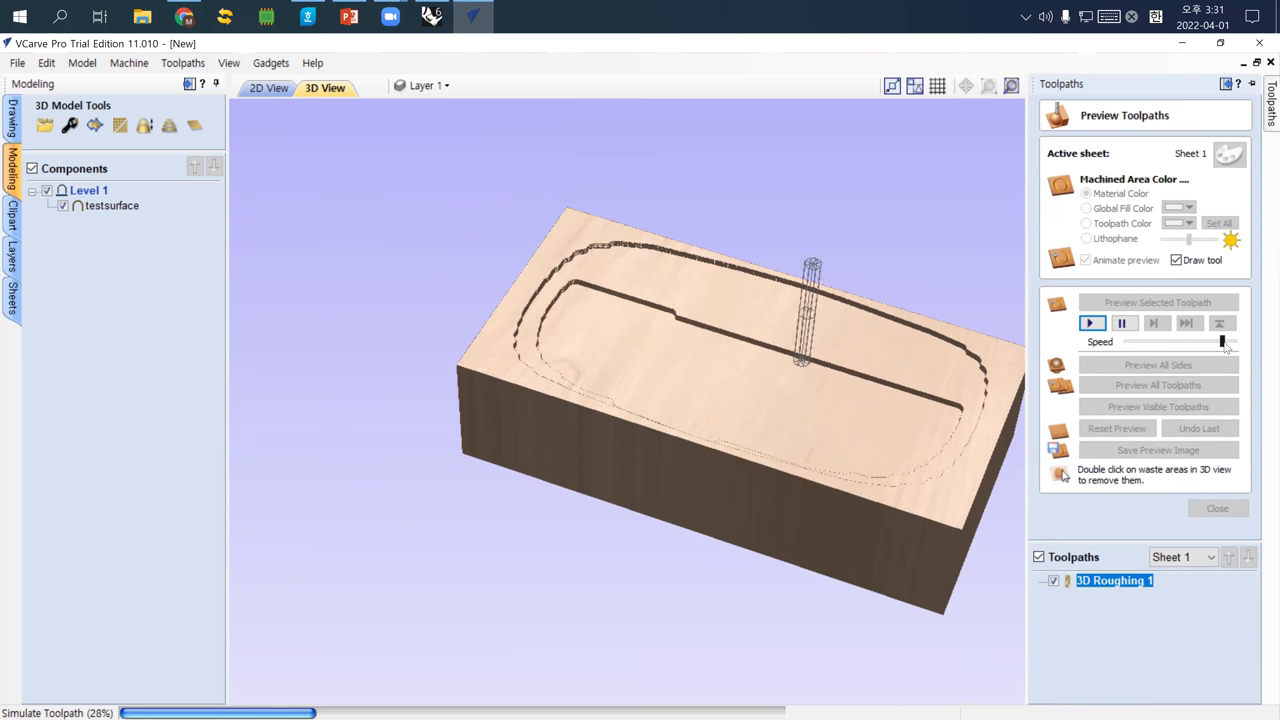
{"action": "left_click_drag", "start_coordinate": [1222, 342], "coordinate": [1235, 342]}
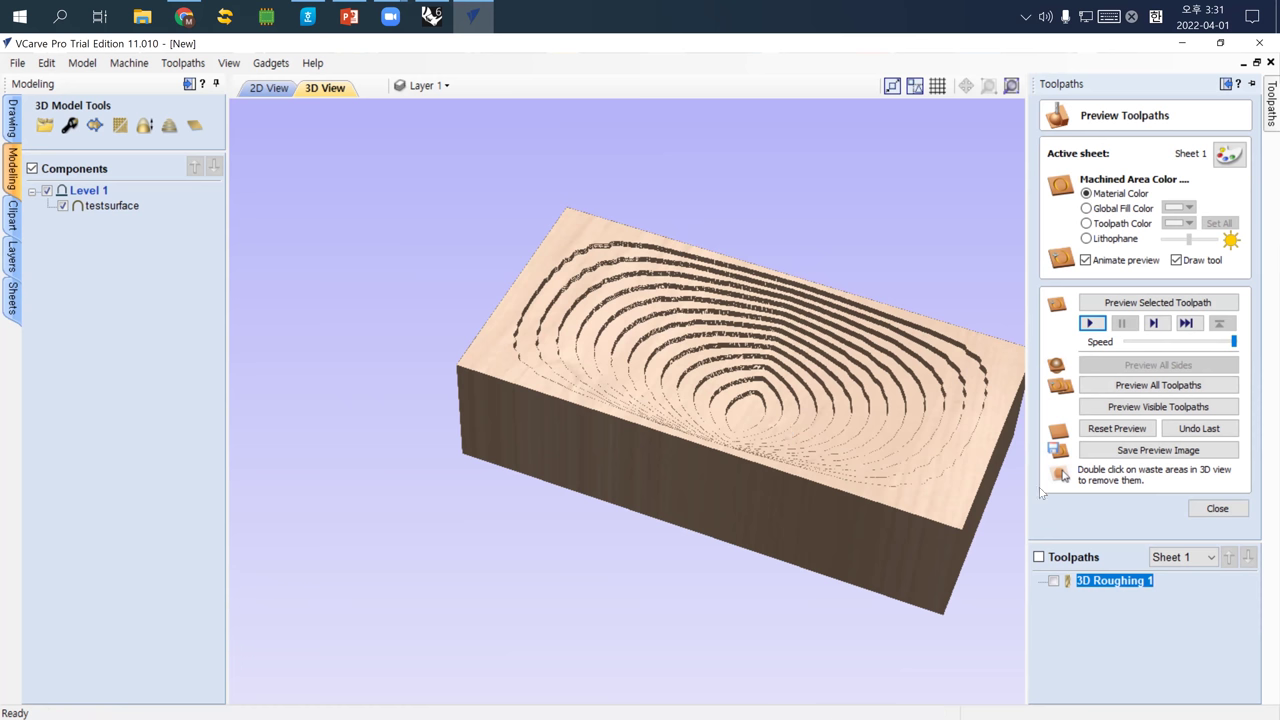
{"action": "left_click", "coordinate": [1205, 508]}
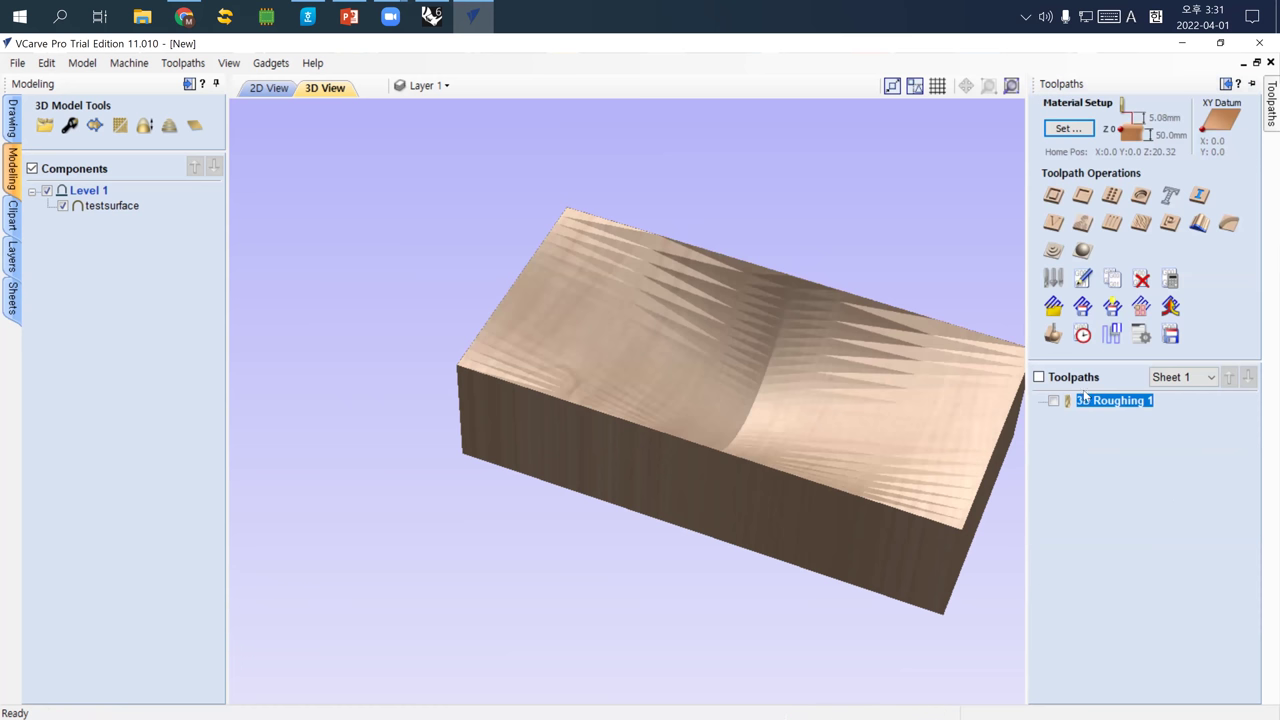
{"action": "left_click", "coordinate": [1083, 336]}
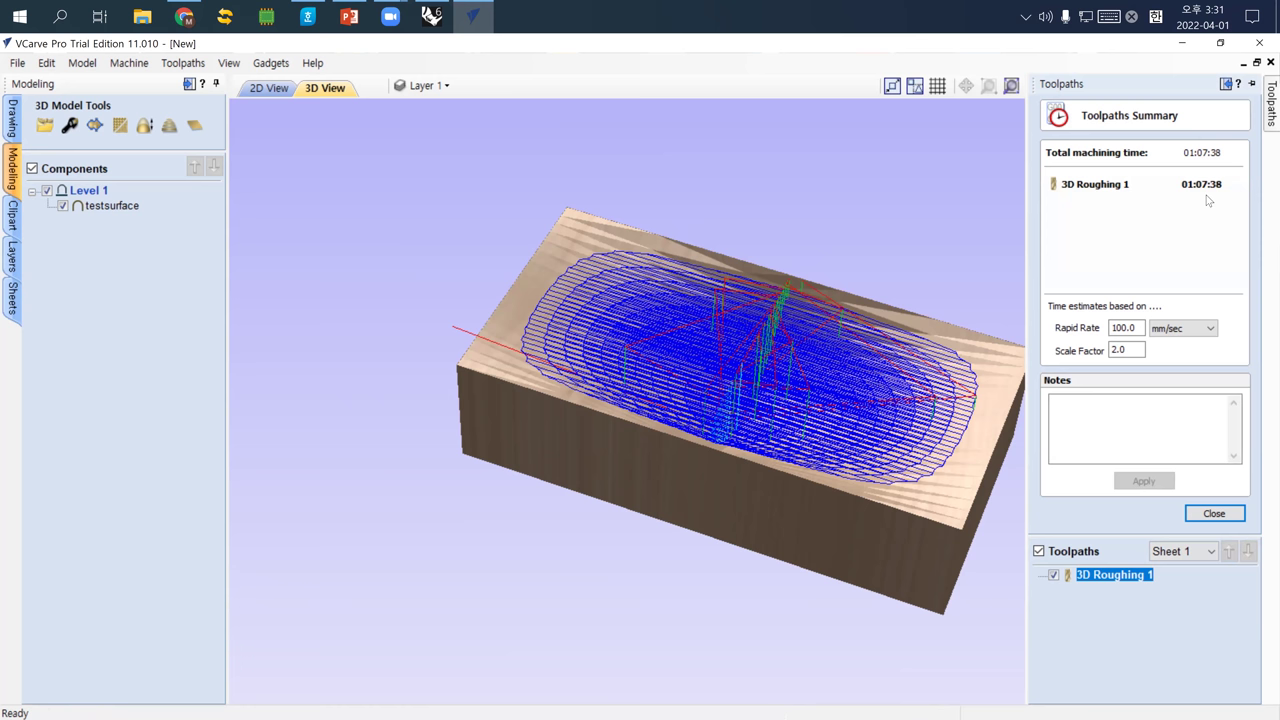
{"action": "left_click", "coordinate": [1217, 516]}
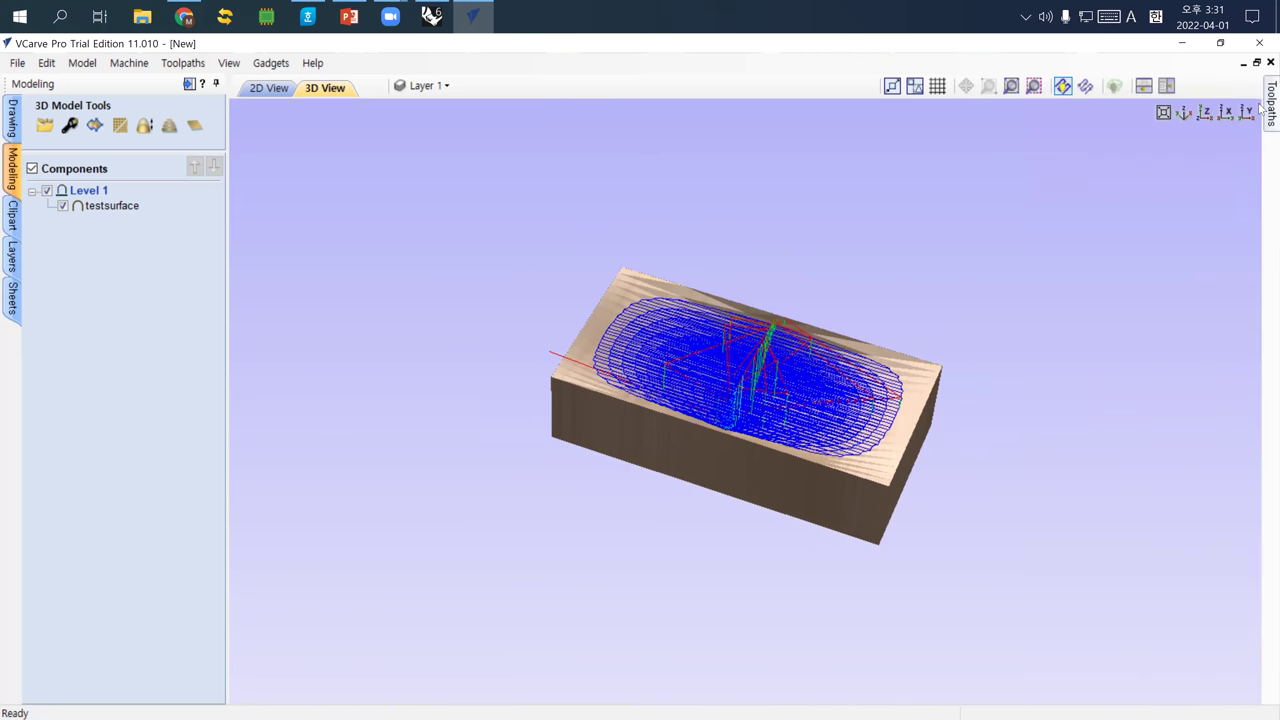
Start a Finish Machining Toolpath and select the last Ball Nose (1/8") in its tool list.
{"action": "mouse_move", "coordinate": [1262, 110]}
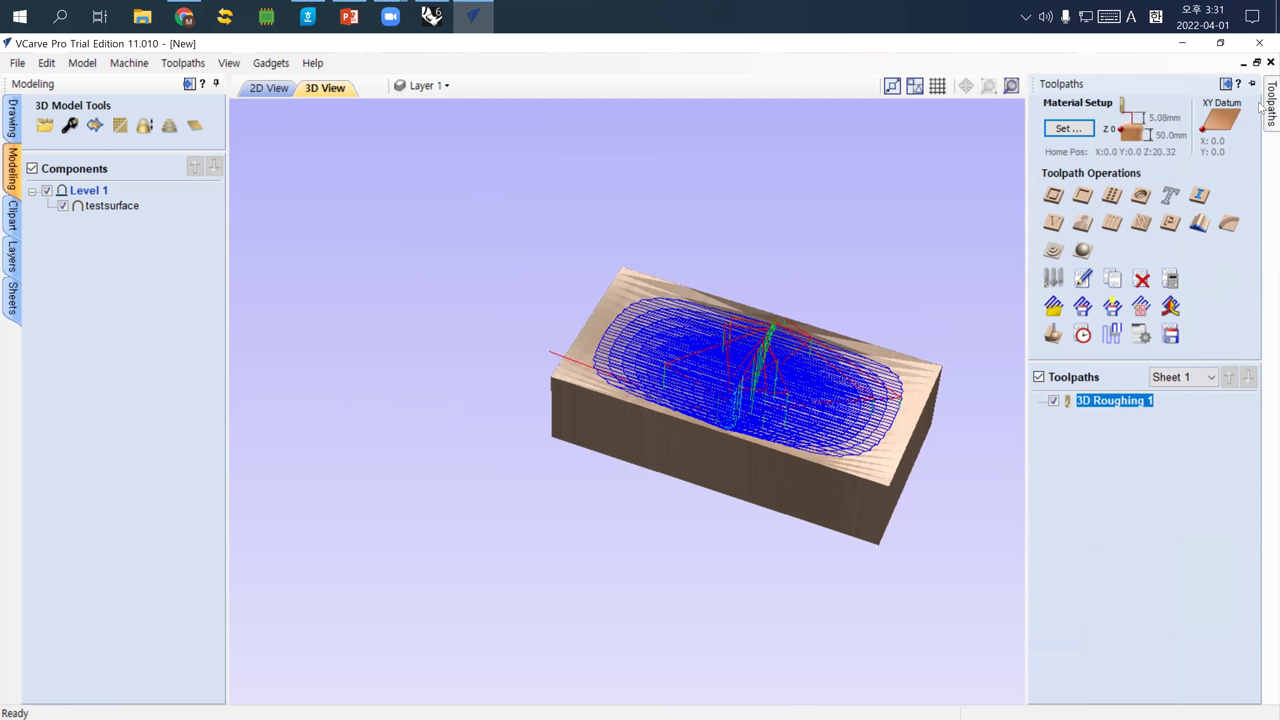
{"action": "left_click", "coordinate": [1084, 252]}
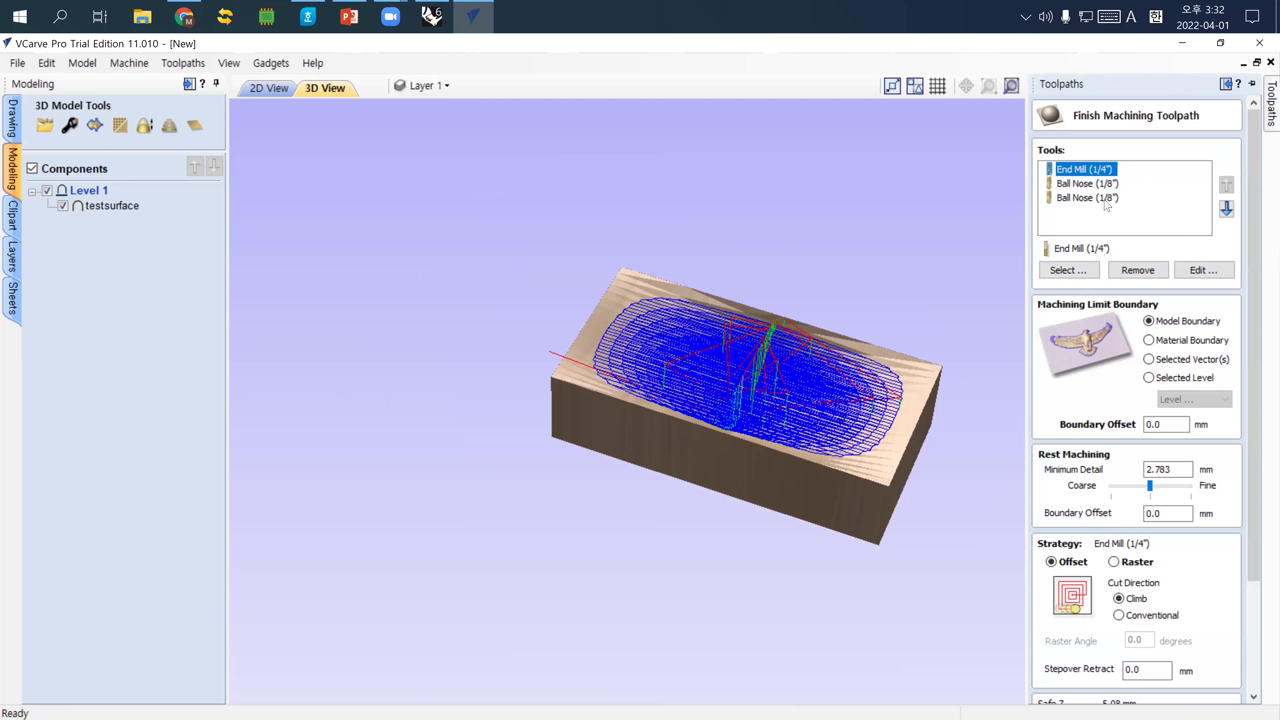
{"action": "left_click", "coordinate": [1108, 198]}
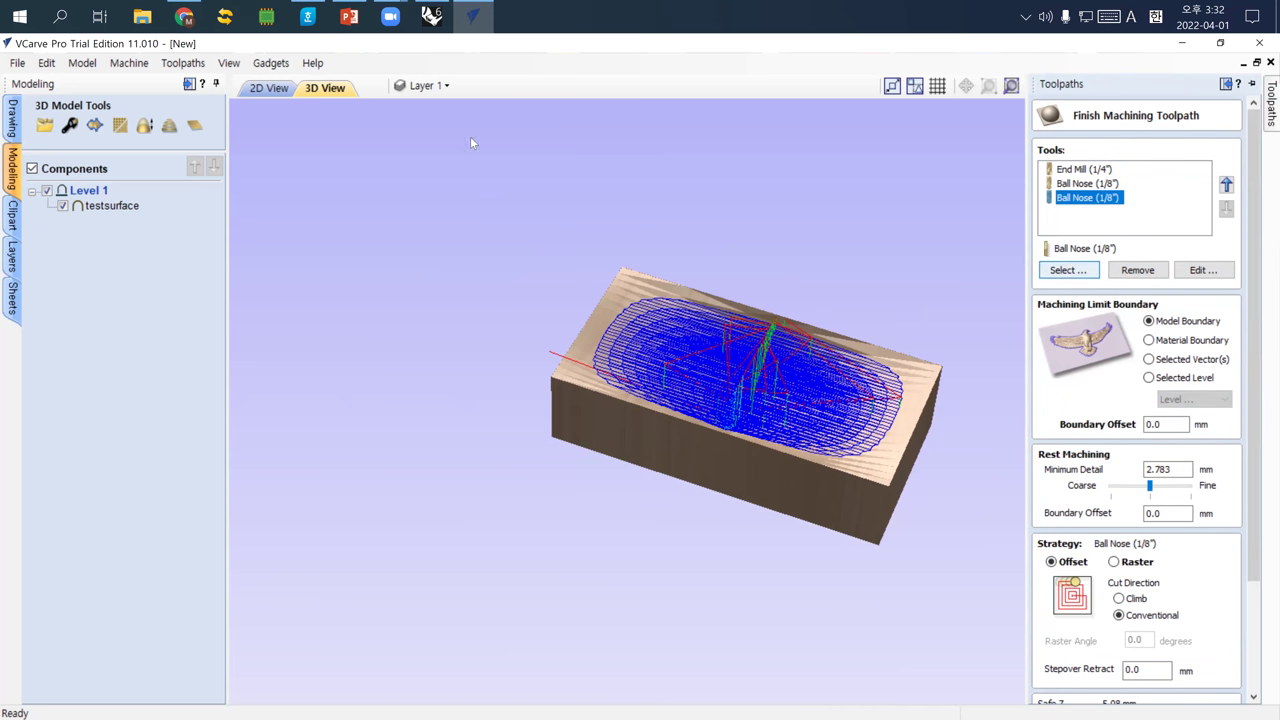
Switch to Chrome and search Google Images for "1/8 ball nose bit".
{"action": "left_click", "coordinate": [184, 16]}
{"action": "triple_click", "coordinate": [275, 117]}
{"action": "type", "text": "1/8 ball nose bit"}
{"action": "key", "text": "Return"}
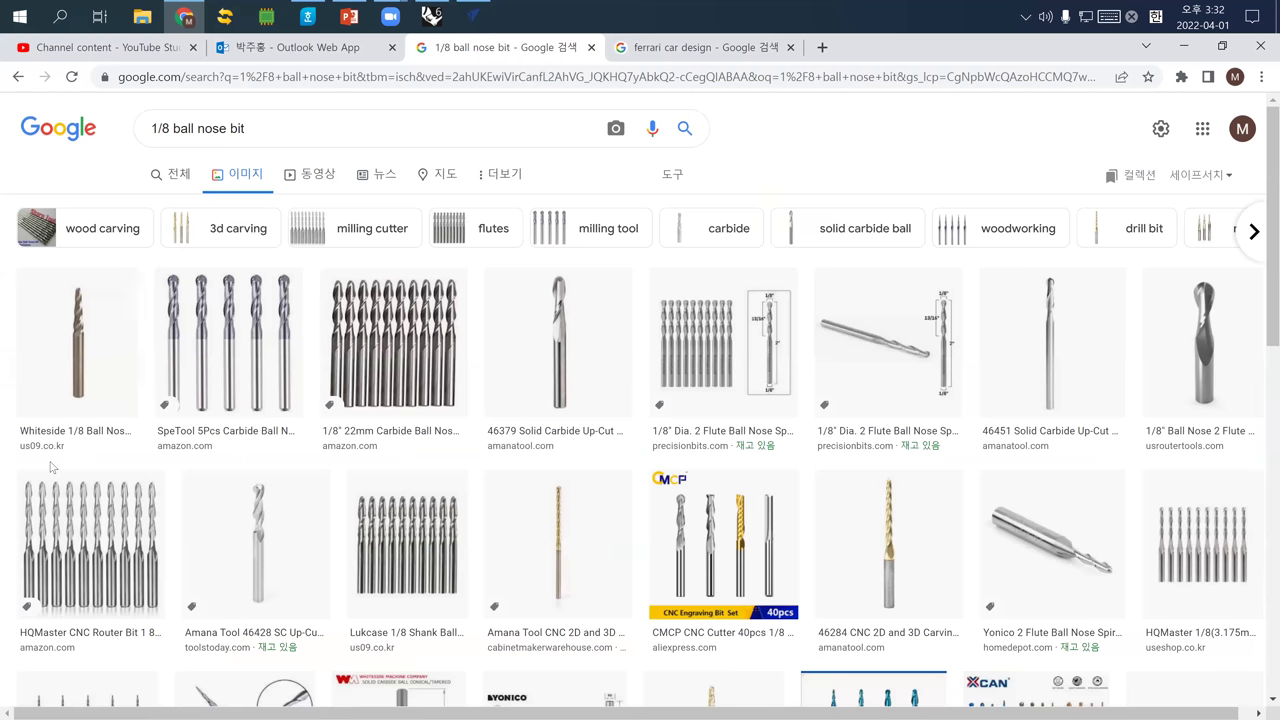
{"action": "left_click", "coordinate": [40, 576]}
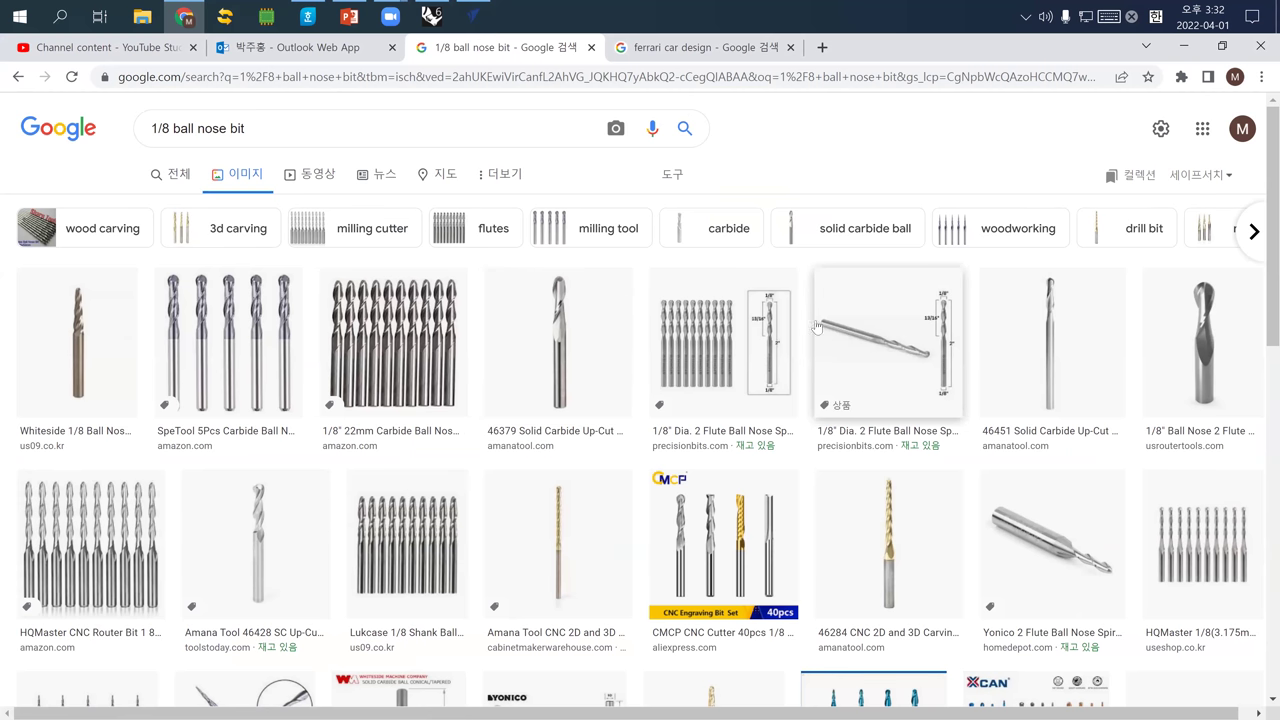
Search Google Images for "1/4 inch ball nose" and open the dimensioned picture of the SpeTool 14411 bit.
{"action": "triple_click", "coordinate": [272, 128]}
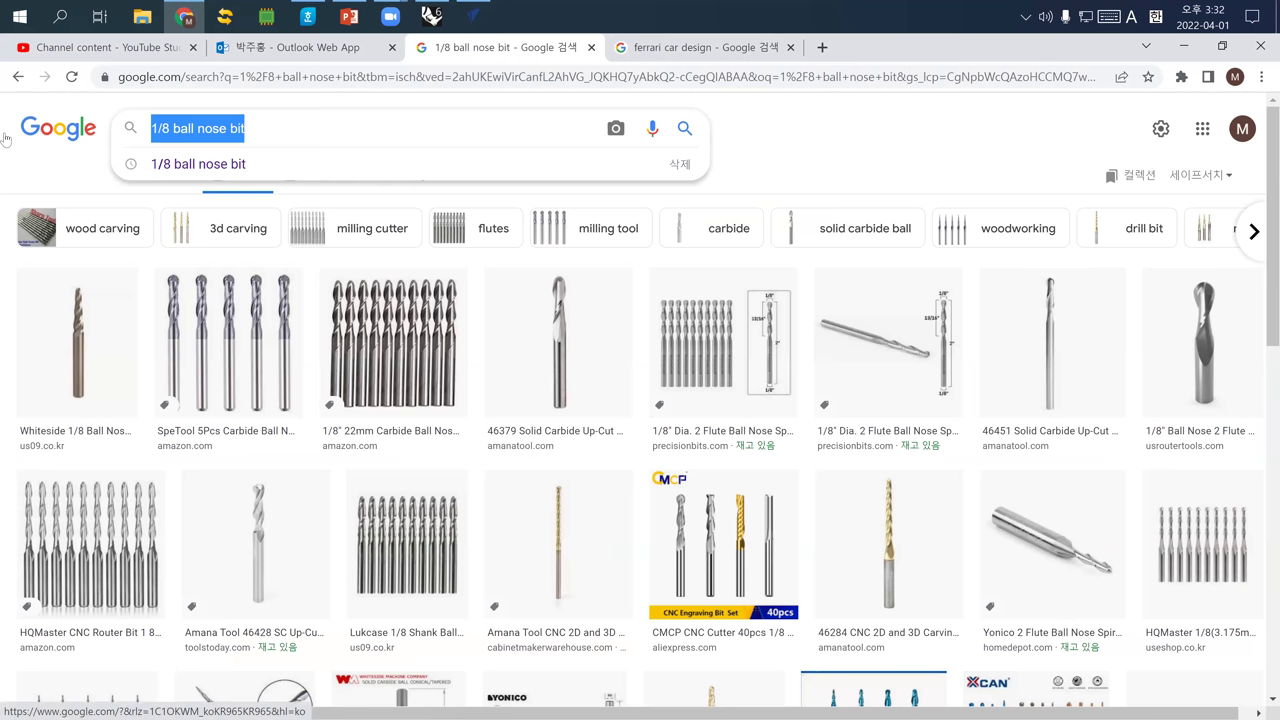
{"action": "type", "text": "1/4"}
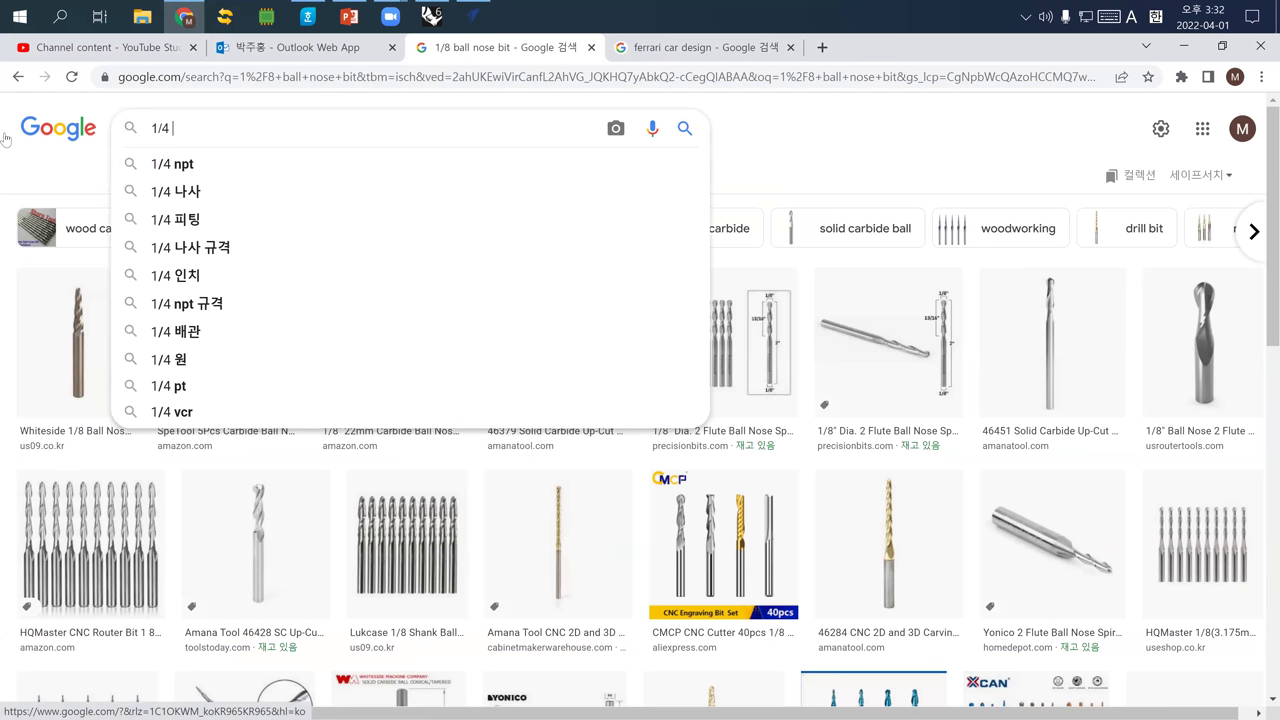
{"action": "type", "text": " inch ba"}
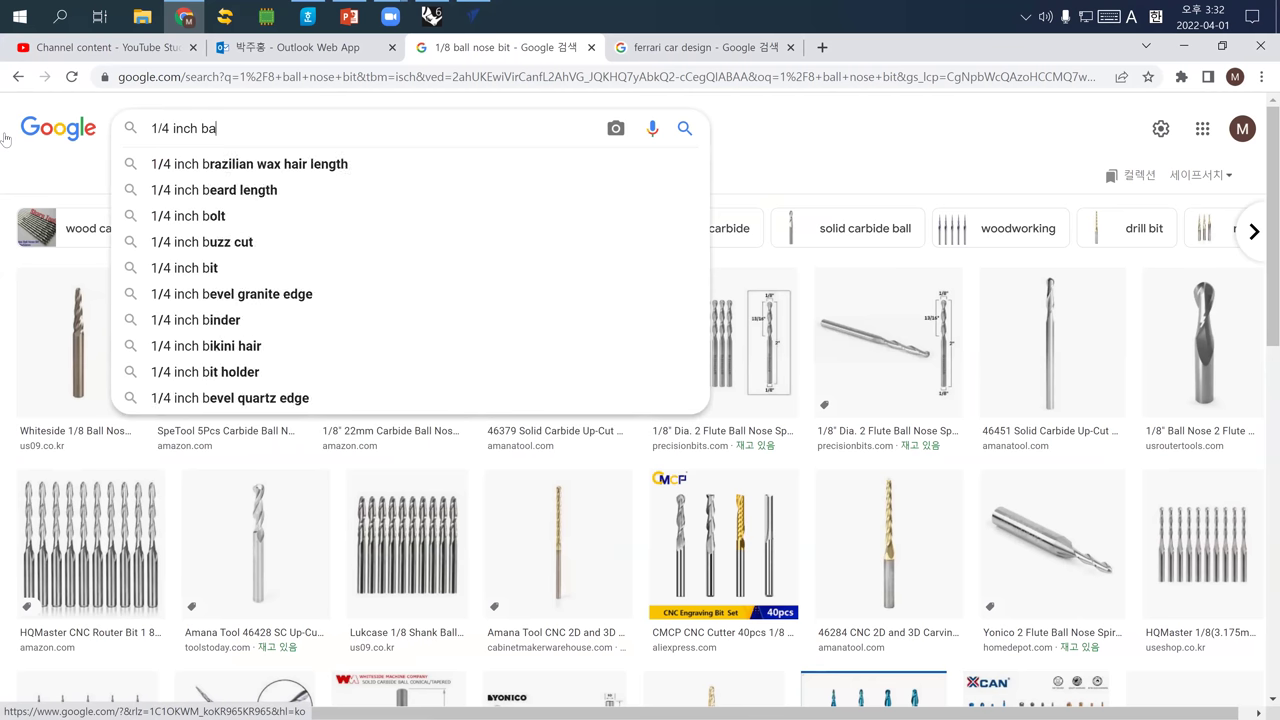
{"action": "type", "text": "ll nose"}
{"action": "key", "text": "Return"}
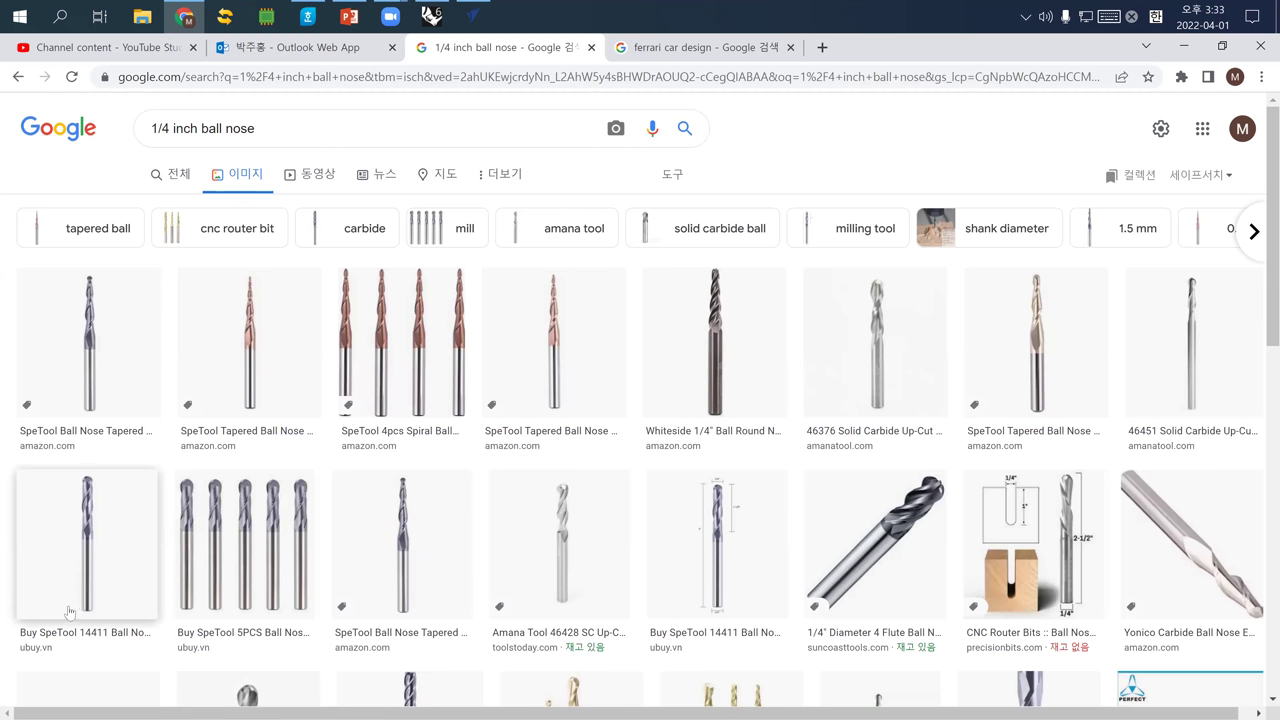
{"action": "left_click", "coordinate": [717, 520]}
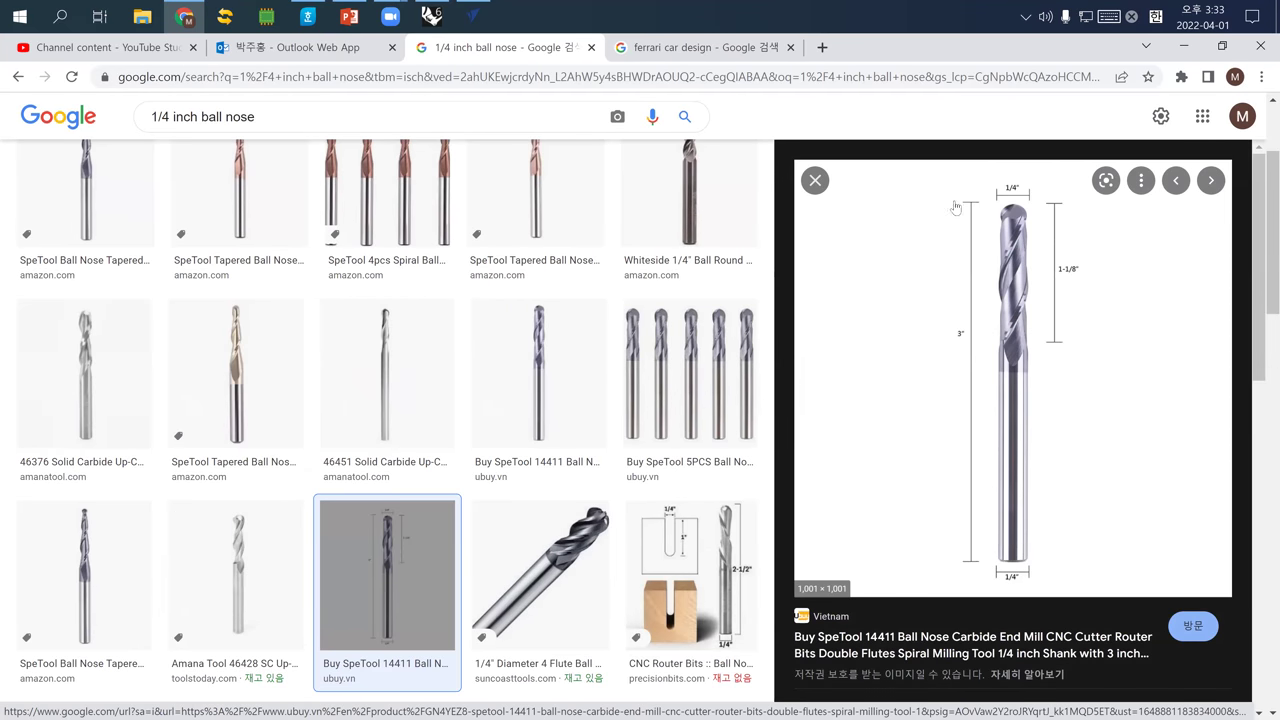
Return to VCarve Pro, name the finish toolpath "3D Finish 1 8" and calculate it with the Offset strategy within the Model Boundary.
{"action": "left_click", "coordinate": [472, 16]}
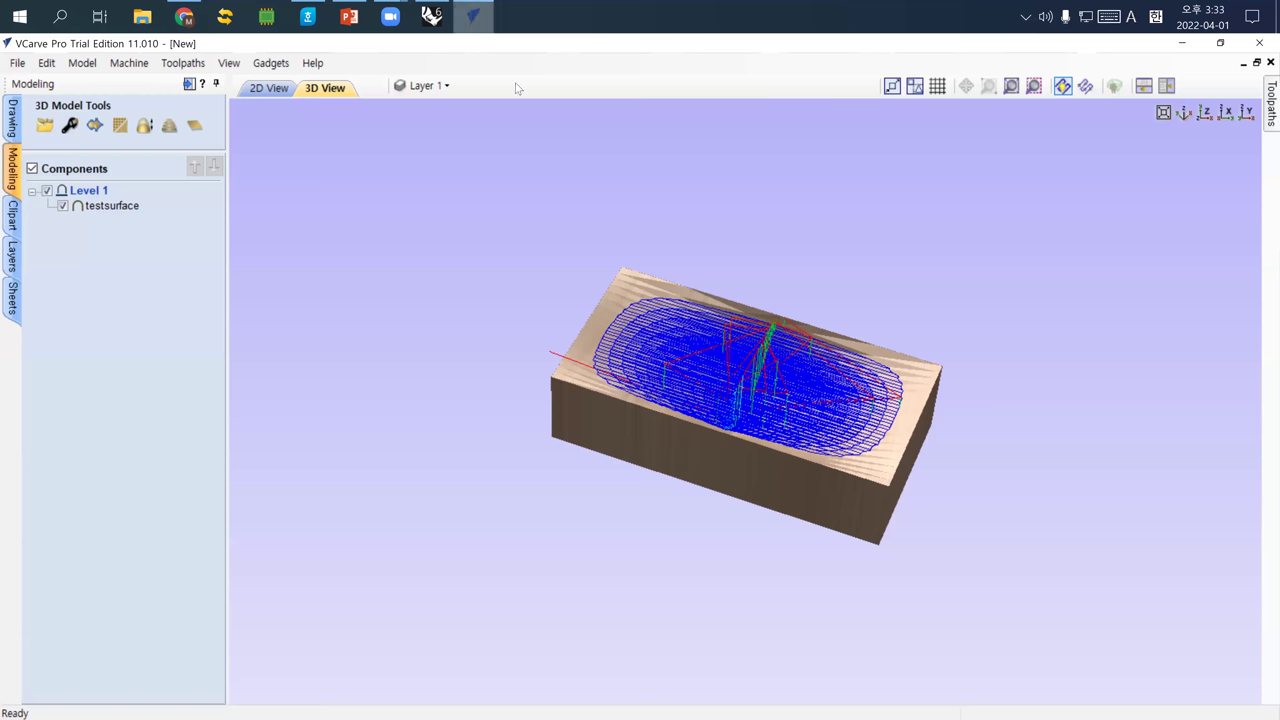
{"action": "left_click", "coordinate": [1266, 112]}
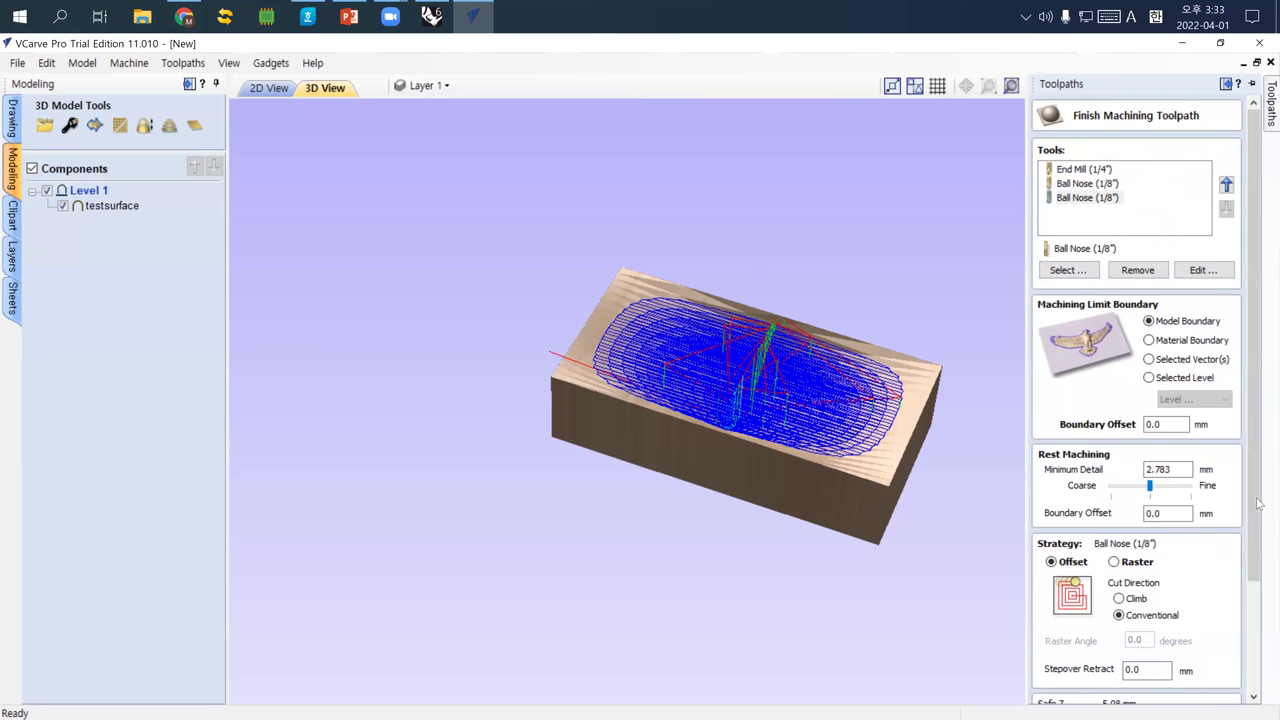
{"action": "left_click_drag", "start_coordinate": [1258, 504], "coordinate": [1258, 614]}
{"action": "left_click", "coordinate": [1152, 636]}
{"action": "type", "text": "8"}
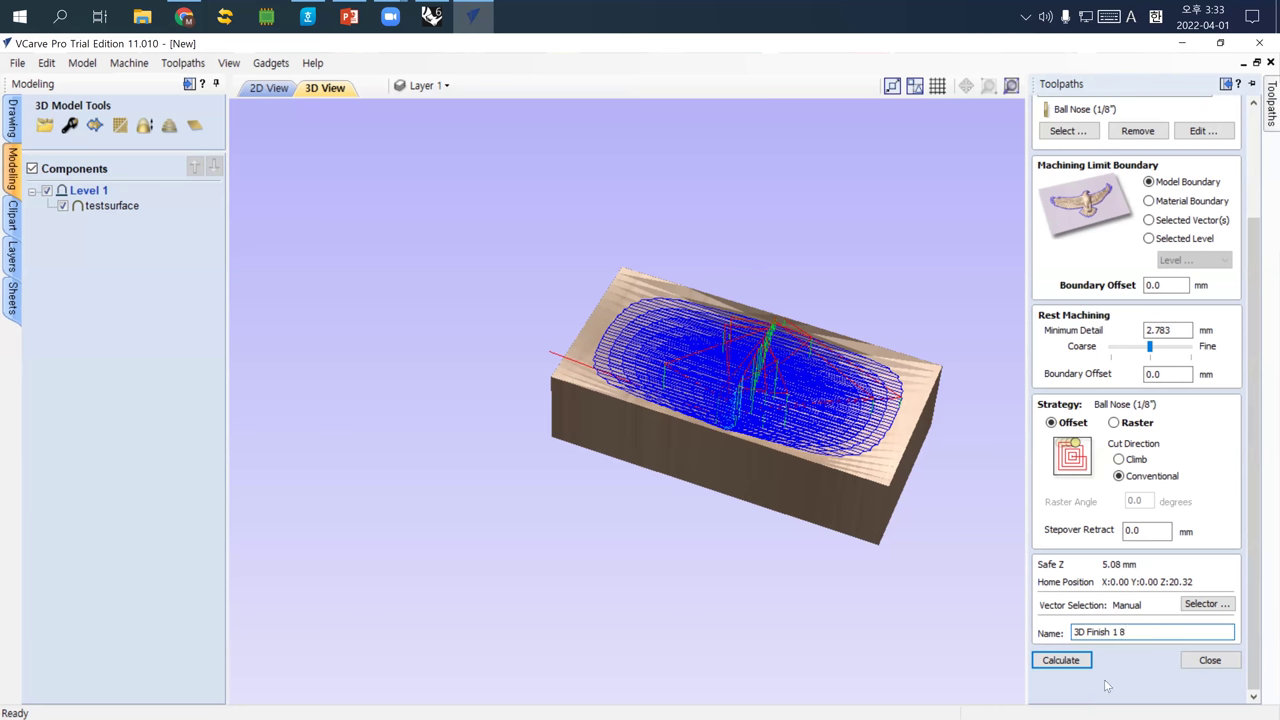
{"action": "left_click", "coordinate": [1073, 664]}
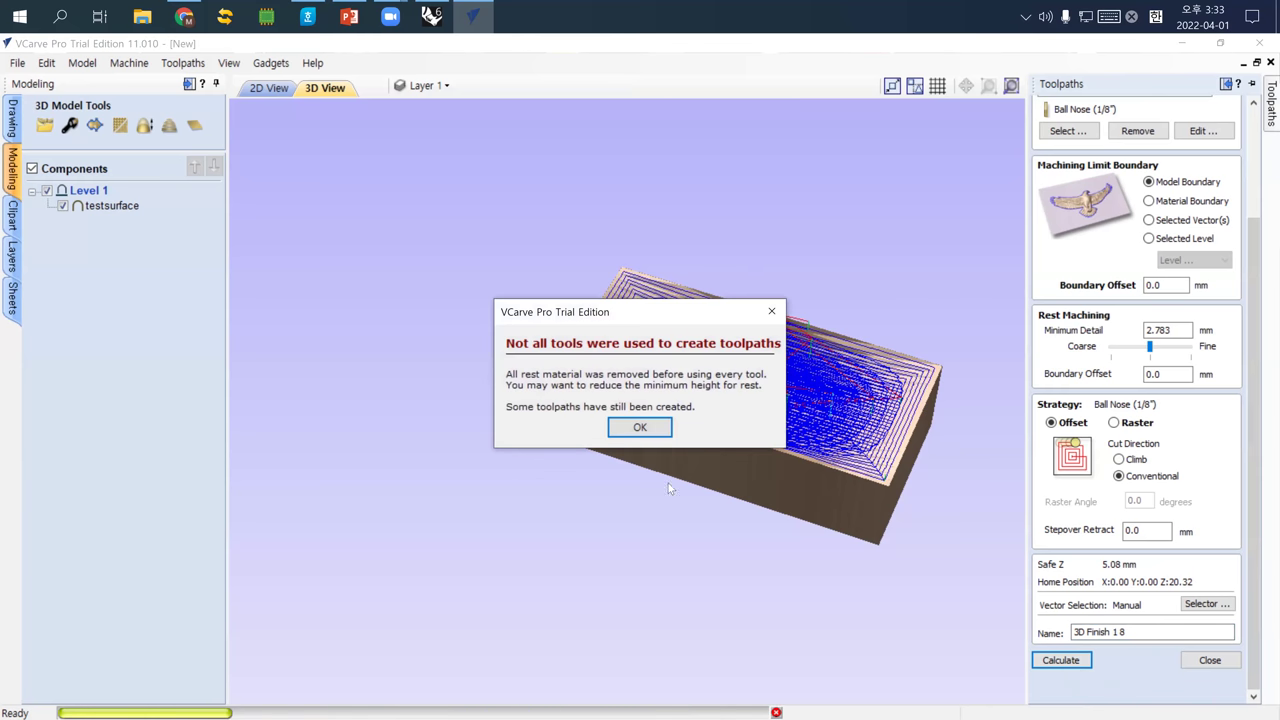
{"action": "left_click", "coordinate": [639, 428]}
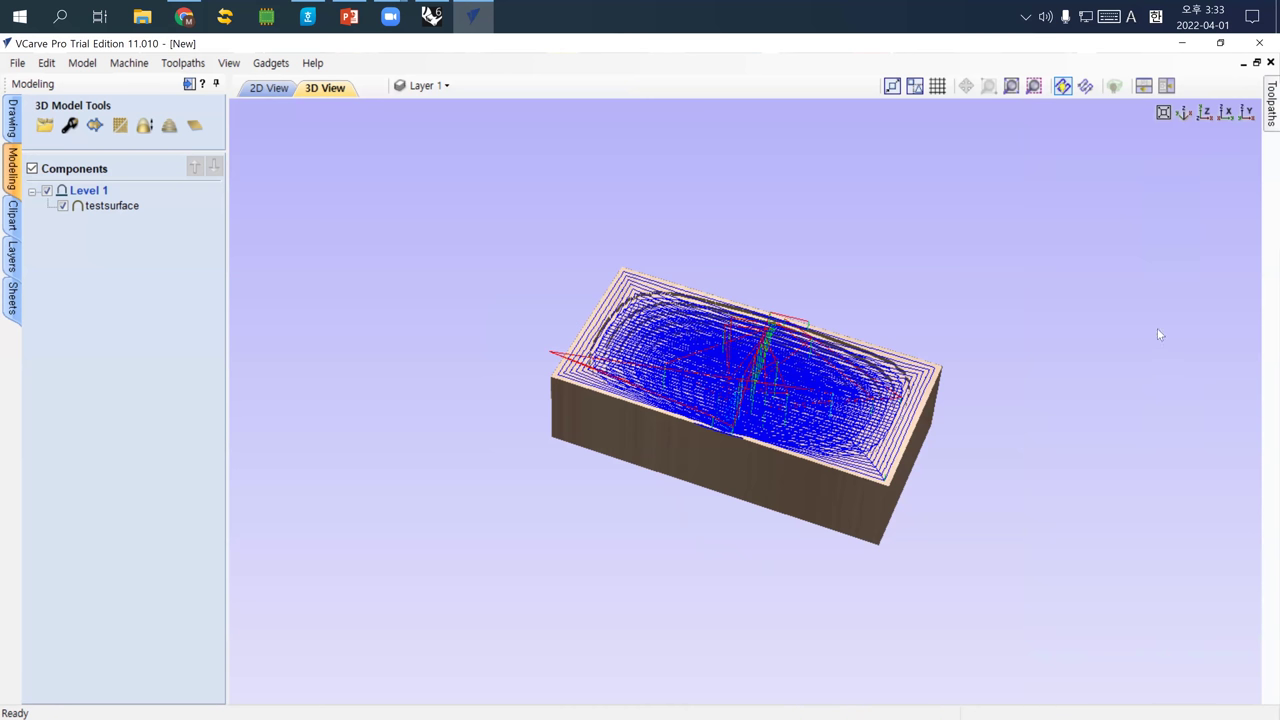
Preview the "3D Finish 1 8 [Clear 1]" toolpath on the block, inspect the machined surface and close the preview.
{"action": "mouse_move", "coordinate": [1262, 119]}
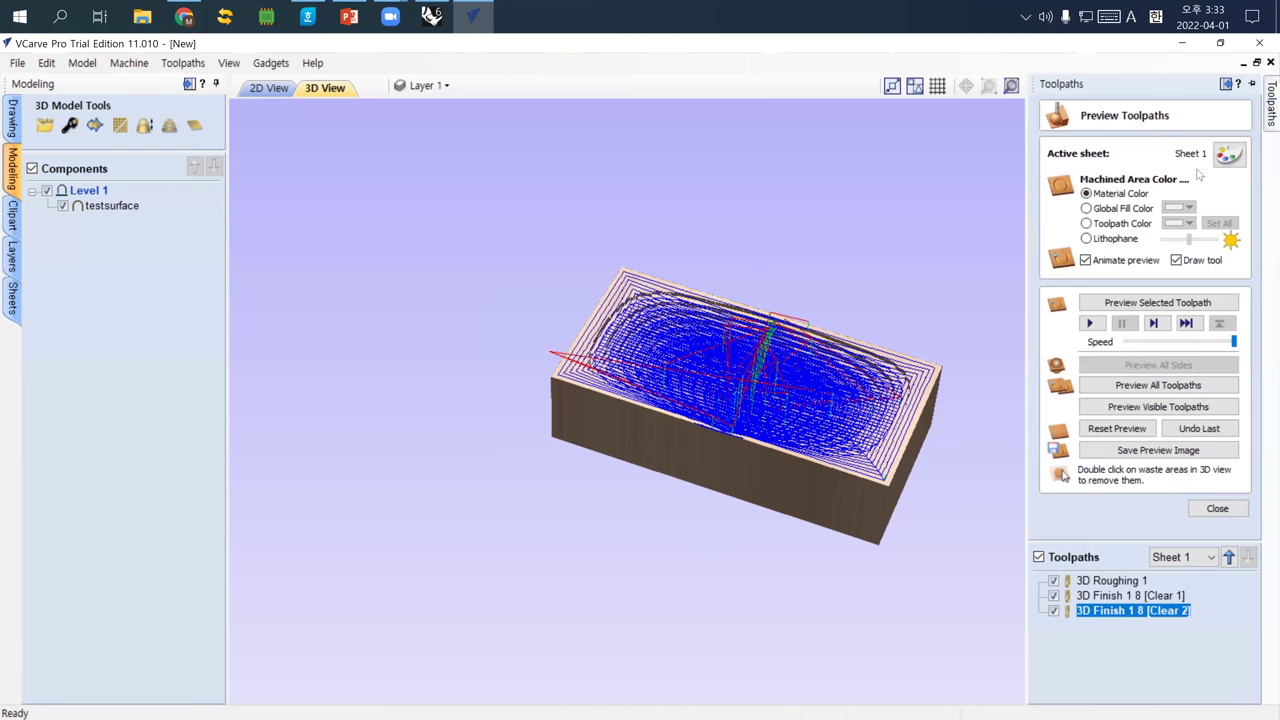
{"action": "left_click", "coordinate": [1120, 597]}
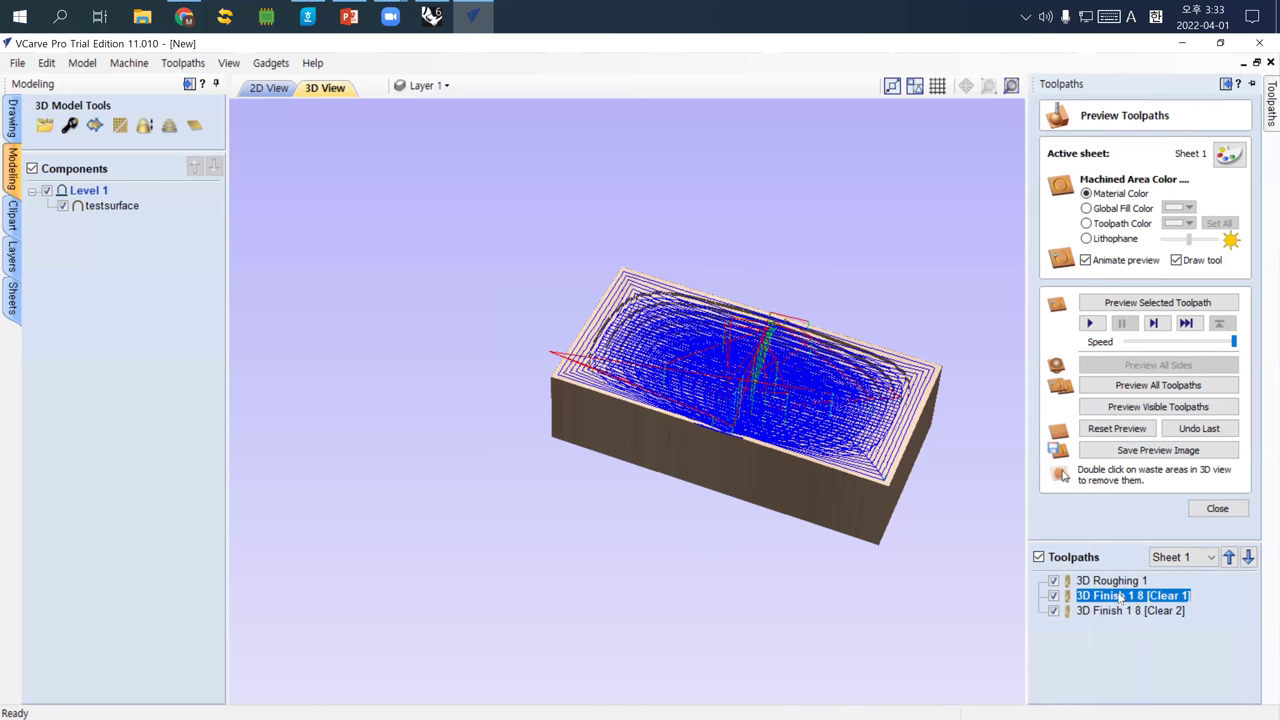
{"action": "left_click", "coordinate": [1091, 323]}
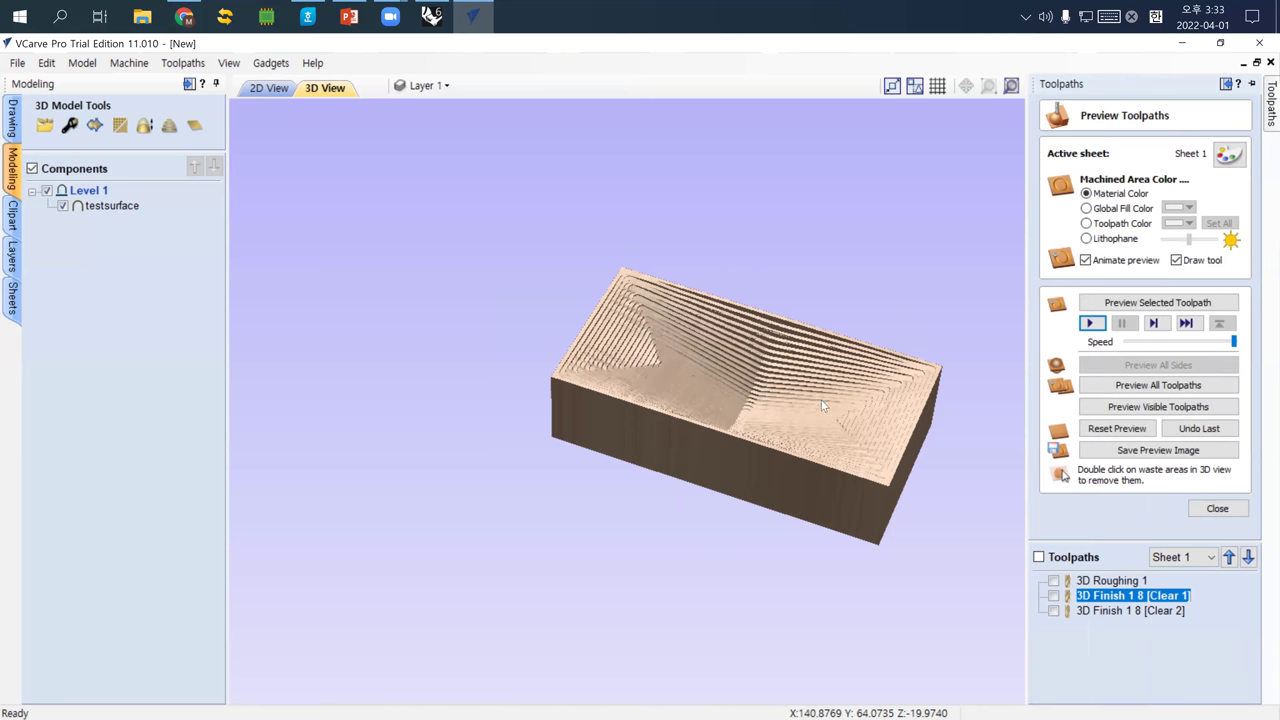
{"action": "scroll", "coordinate": [836, 369], "scroll_direction": "down", "scroll_amount": 2}
{"action": "scroll", "coordinate": [836, 369], "scroll_direction": "up", "scroll_amount": 4}
{"action": "scroll", "coordinate": [836, 369], "scroll_direction": "up", "scroll_amount": 2}
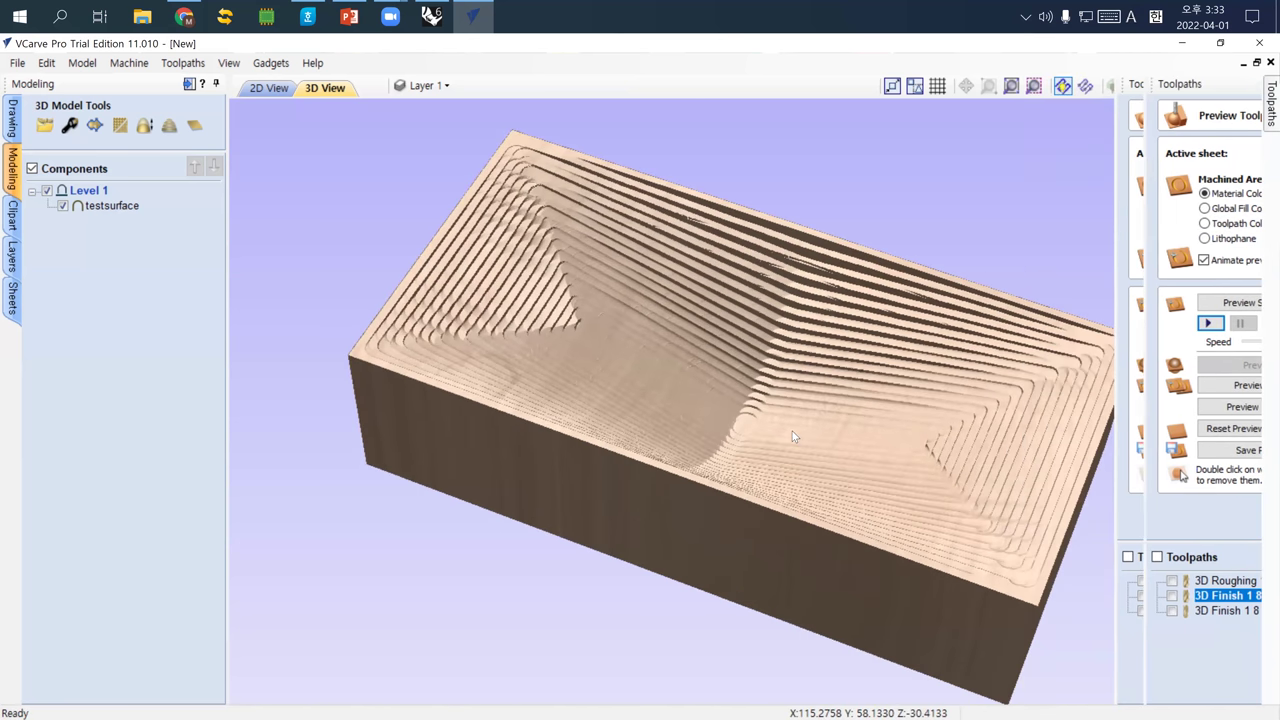
{"action": "mouse_move", "coordinate": [1263, 121]}
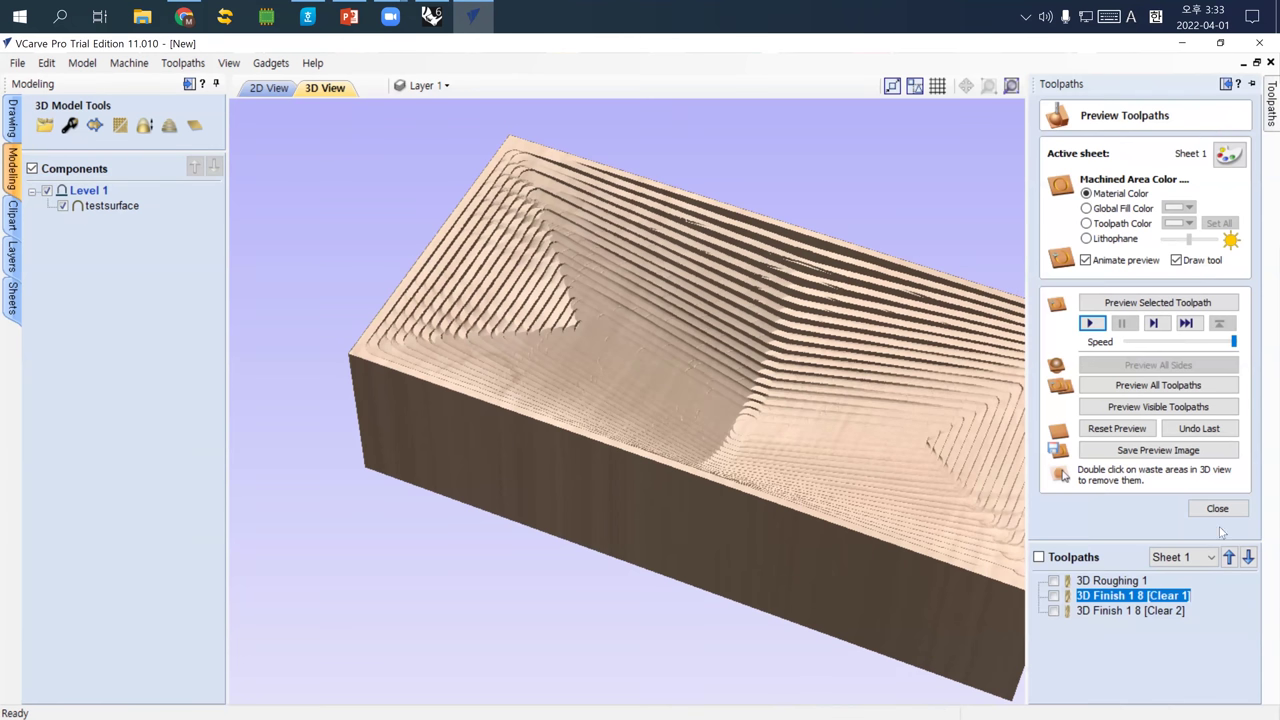
{"action": "left_click", "coordinate": [1195, 503]}
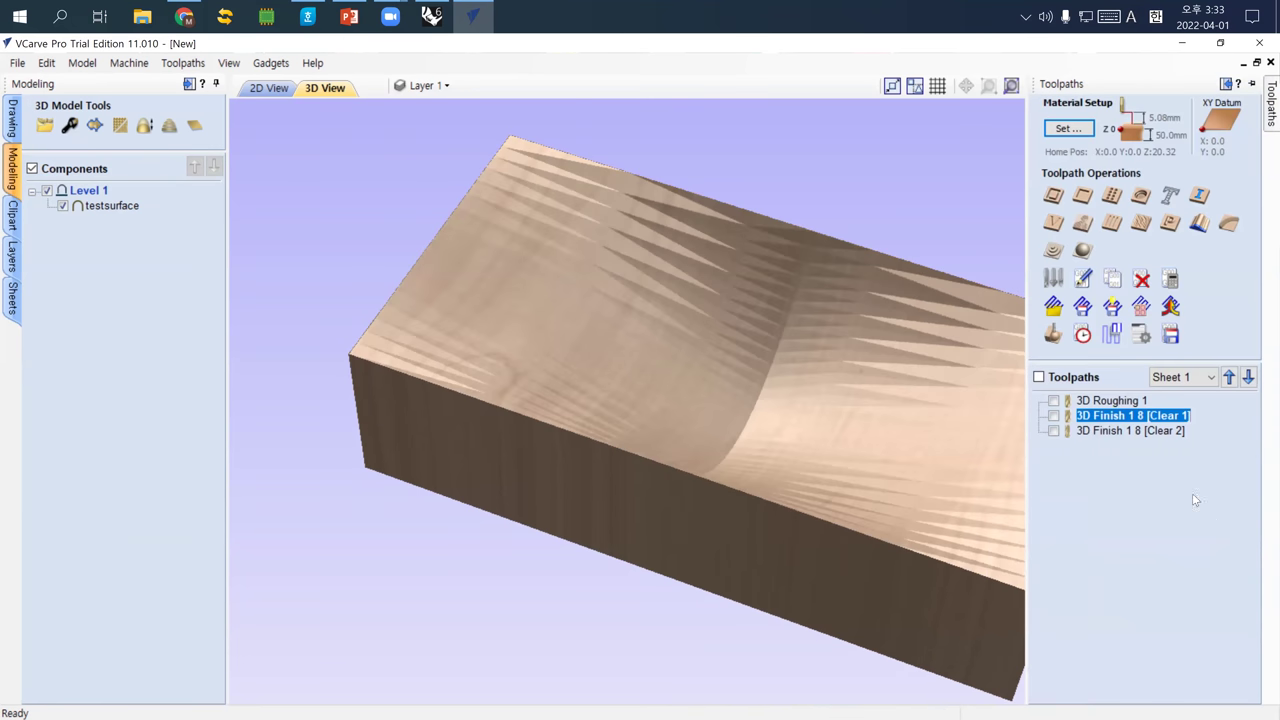
Create a Finish Machining Toolpath named "3D Finish 1" with the last Ball Nose (1/8") set to the Raster strategy and calculate it.
{"action": "left_click", "coordinate": [1083, 252]}
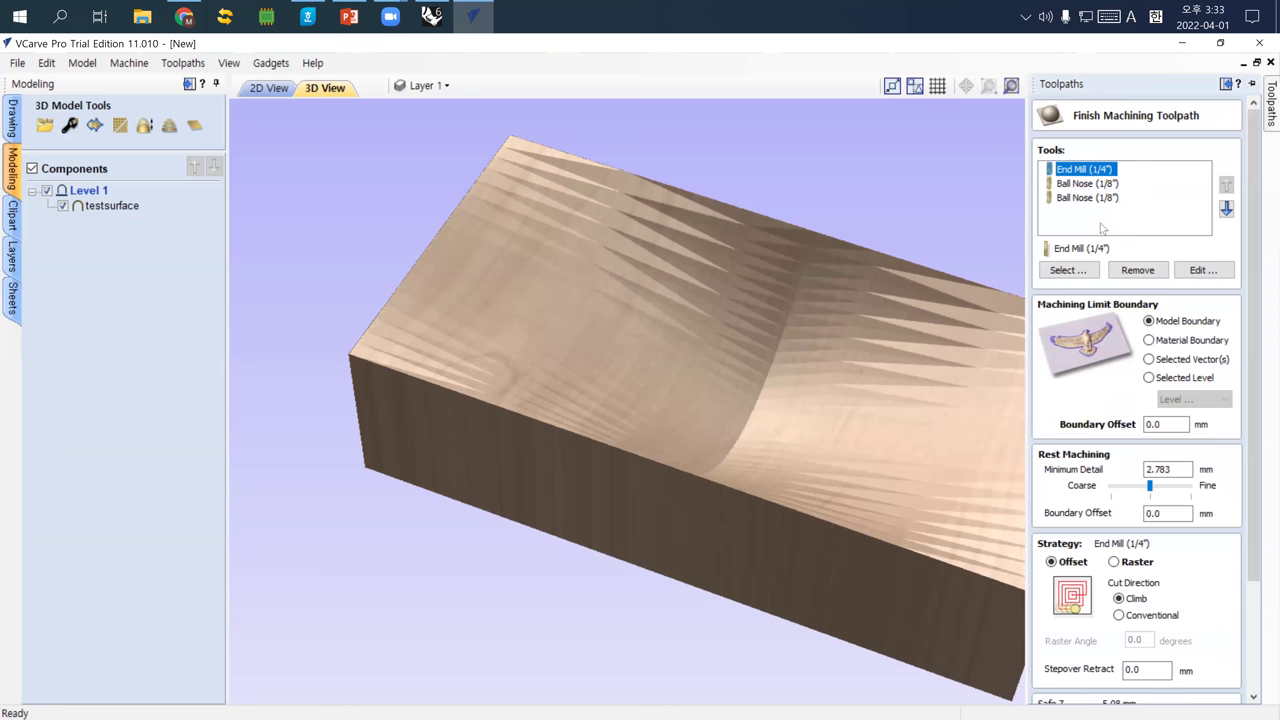
{"action": "left_click", "coordinate": [1100, 198]}
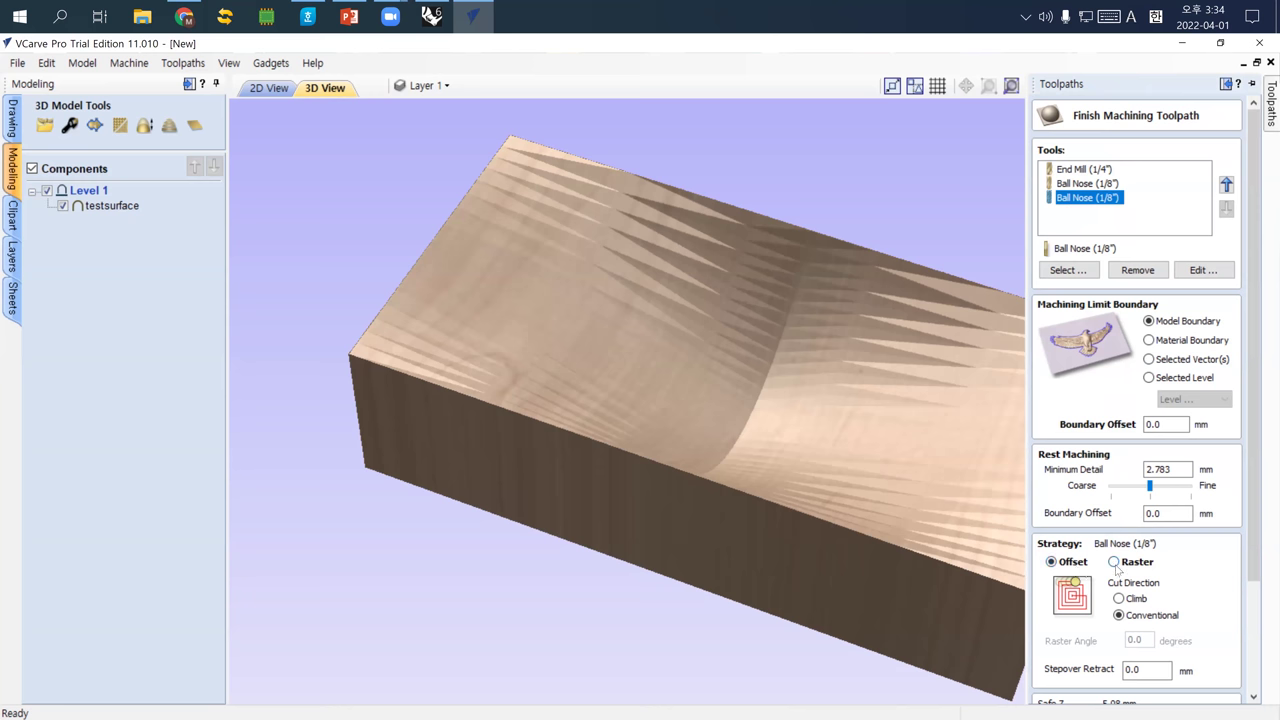
{"action": "left_click", "coordinate": [1115, 565]}
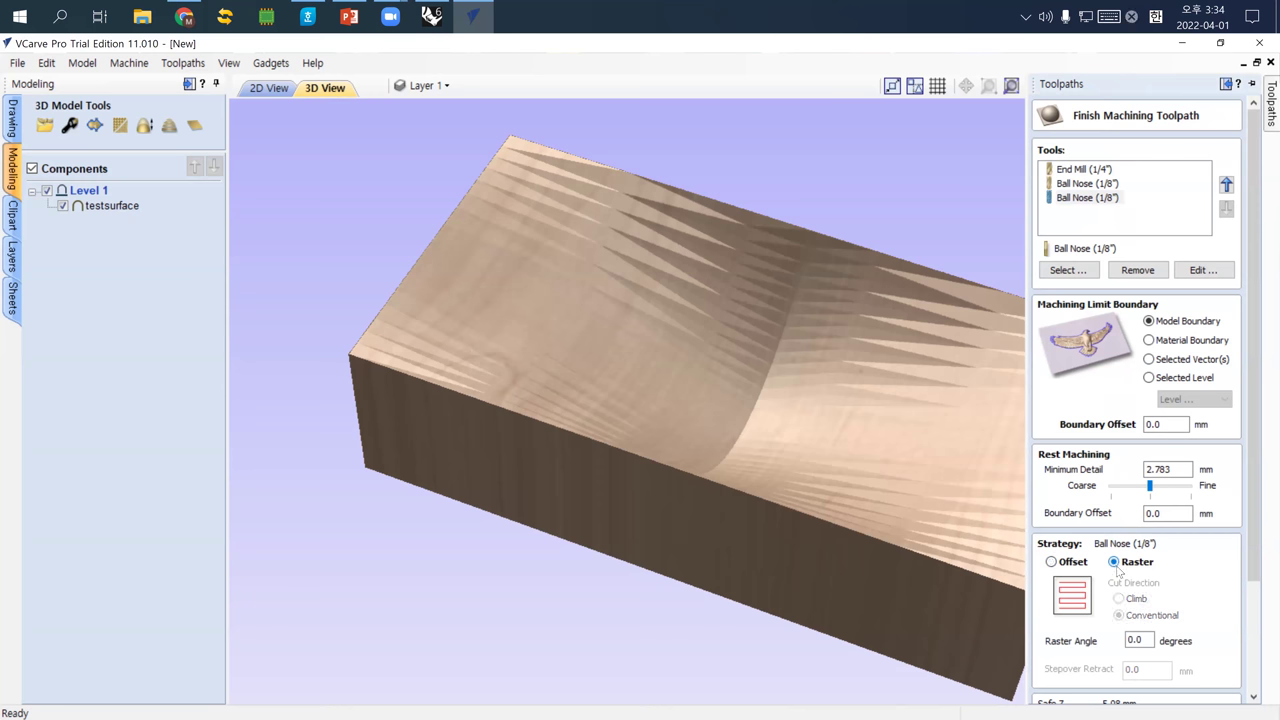
{"action": "scroll", "coordinate": [1155, 597], "scroll_direction": "down", "scroll_amount": 5}
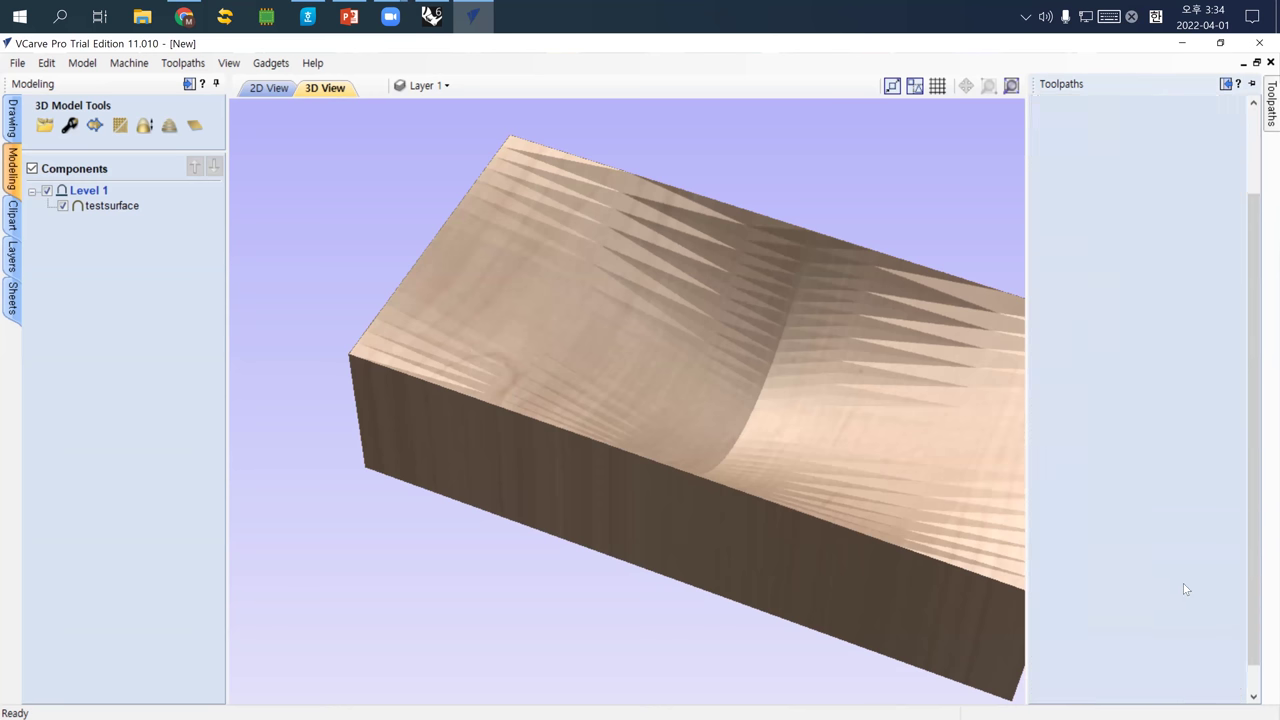
{"action": "left_click", "coordinate": [1062, 660]}
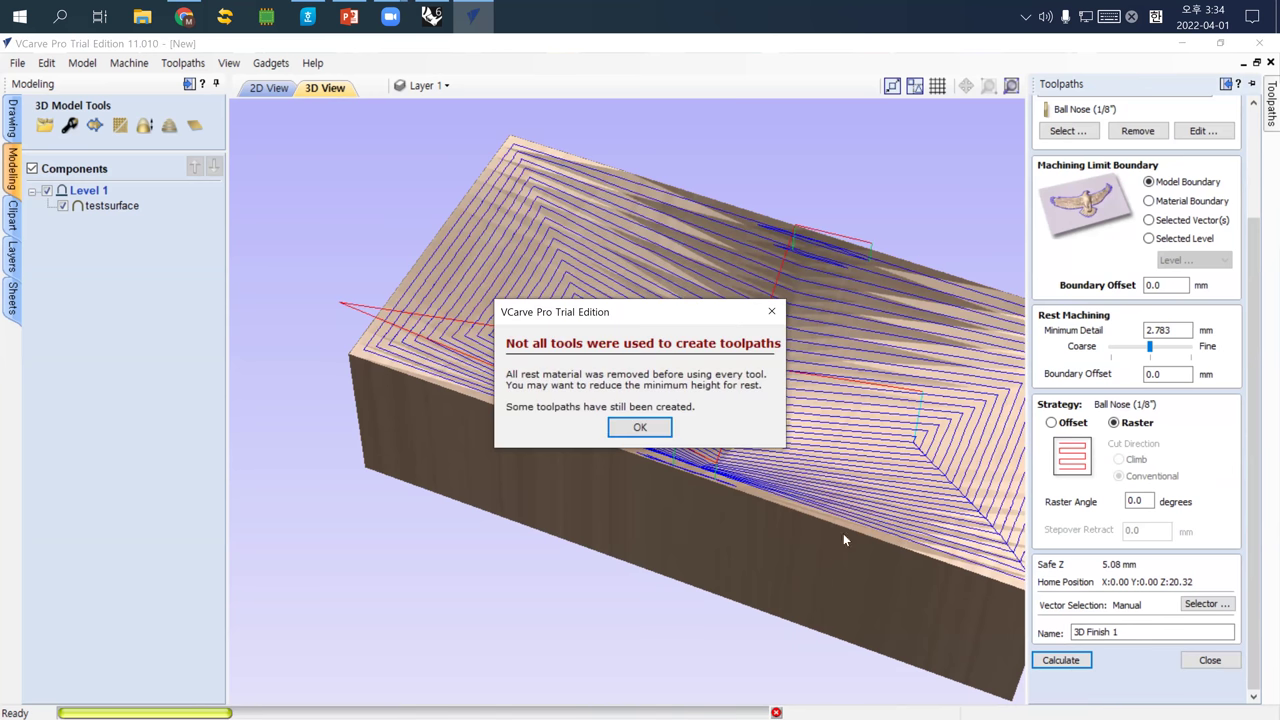
{"action": "left_click", "coordinate": [640, 427]}
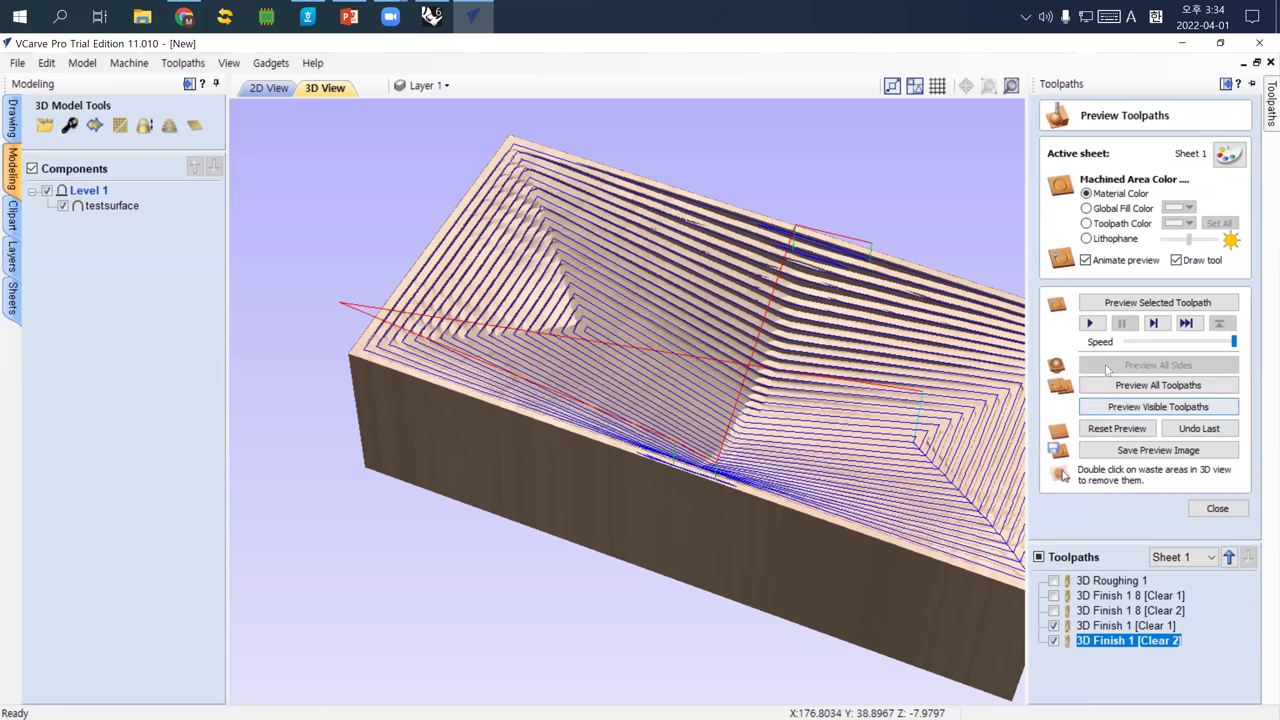
Preview the "3D Finish 1 [Clear 2]" toolpath, examine the cut surface from another angle and close the preview.
{"action": "left_click", "coordinate": [1090, 322]}
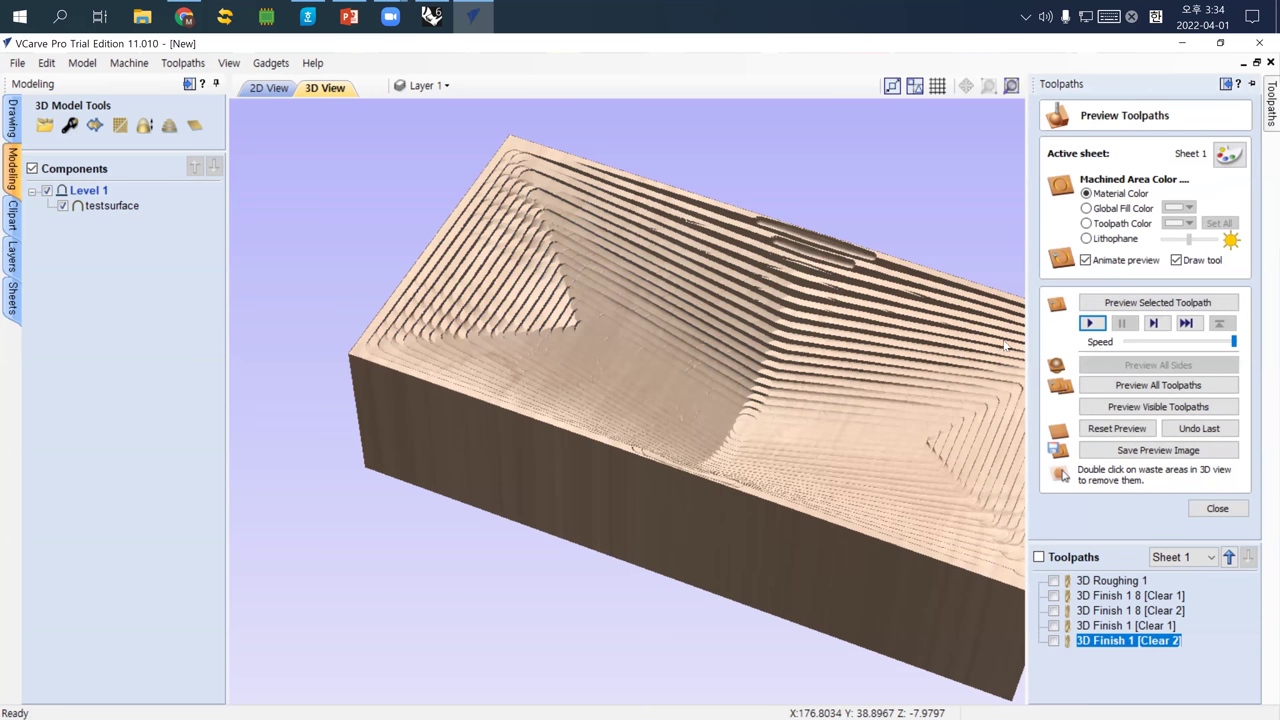
{"action": "scroll", "coordinate": [789, 412], "scroll_direction": "down", "scroll_amount": 3}
{"action": "scroll", "coordinate": [789, 412], "scroll_direction": "up", "scroll_amount": 3}
{"action": "left_click_drag", "start_coordinate": [789, 412], "coordinate": [760, 464]}
{"action": "left_click", "coordinate": [760, 471]}
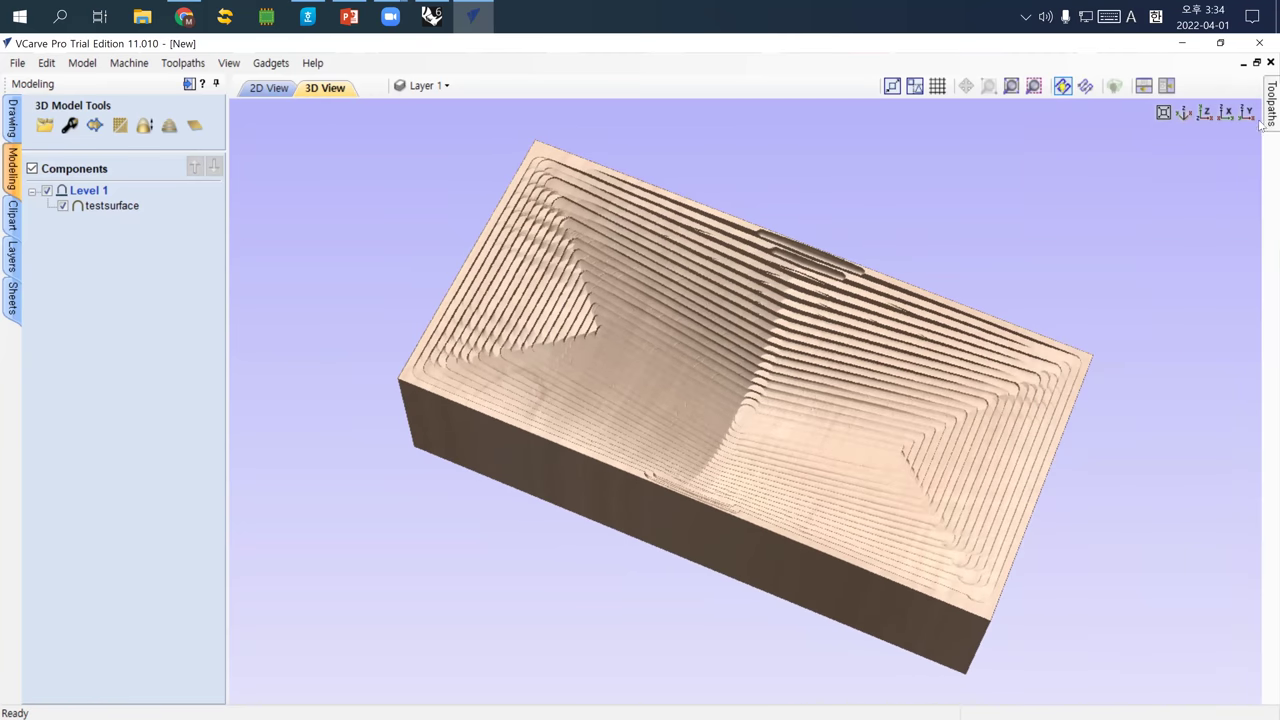
{"action": "mouse_move", "coordinate": [1262, 112]}
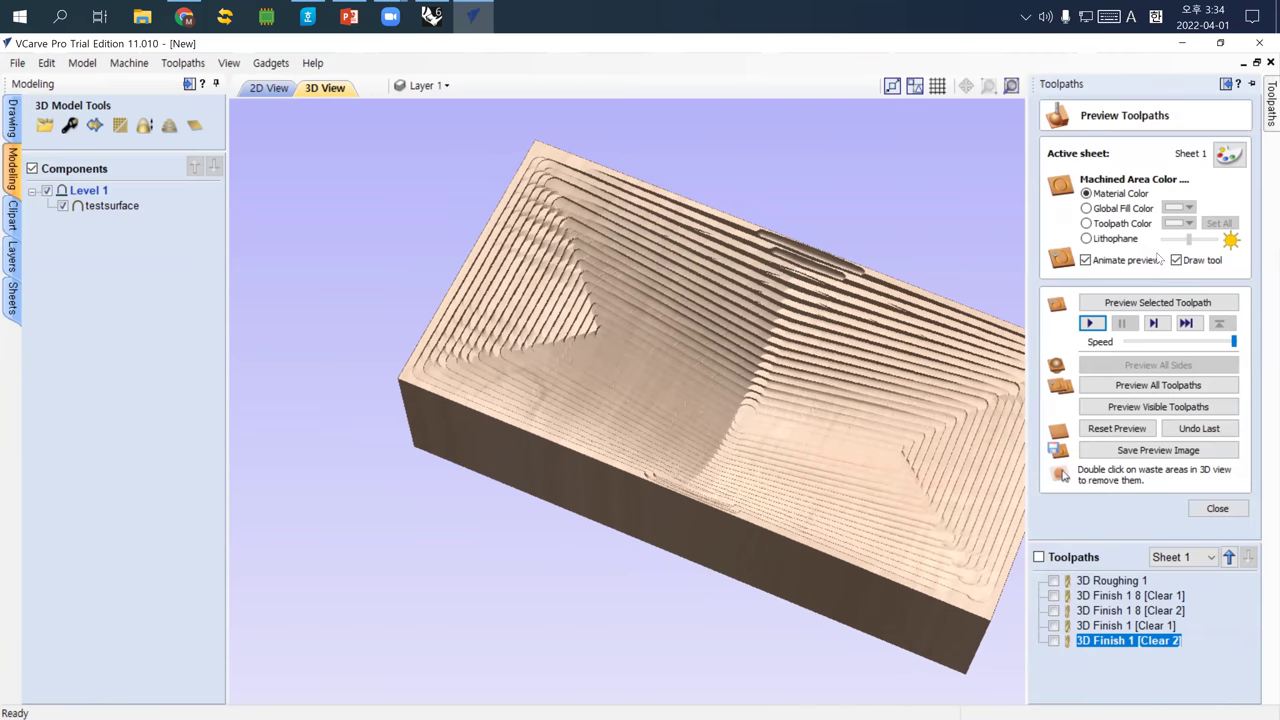
{"action": "left_click", "coordinate": [1214, 508]}
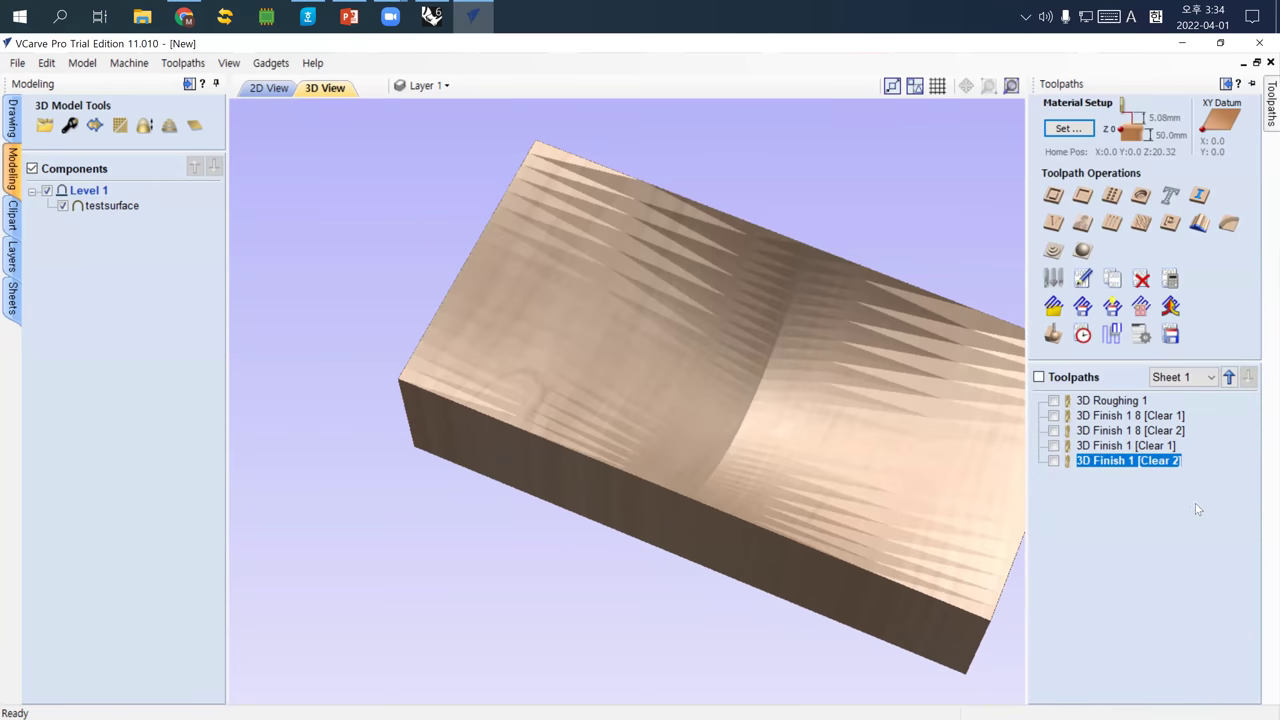
Calculate another finish toolpath, adding Ball Nose (1/4") below the End Mill and setting the rest machining minimum detail to 1.071 mm.
{"action": "left_click", "coordinate": [1084, 251]}
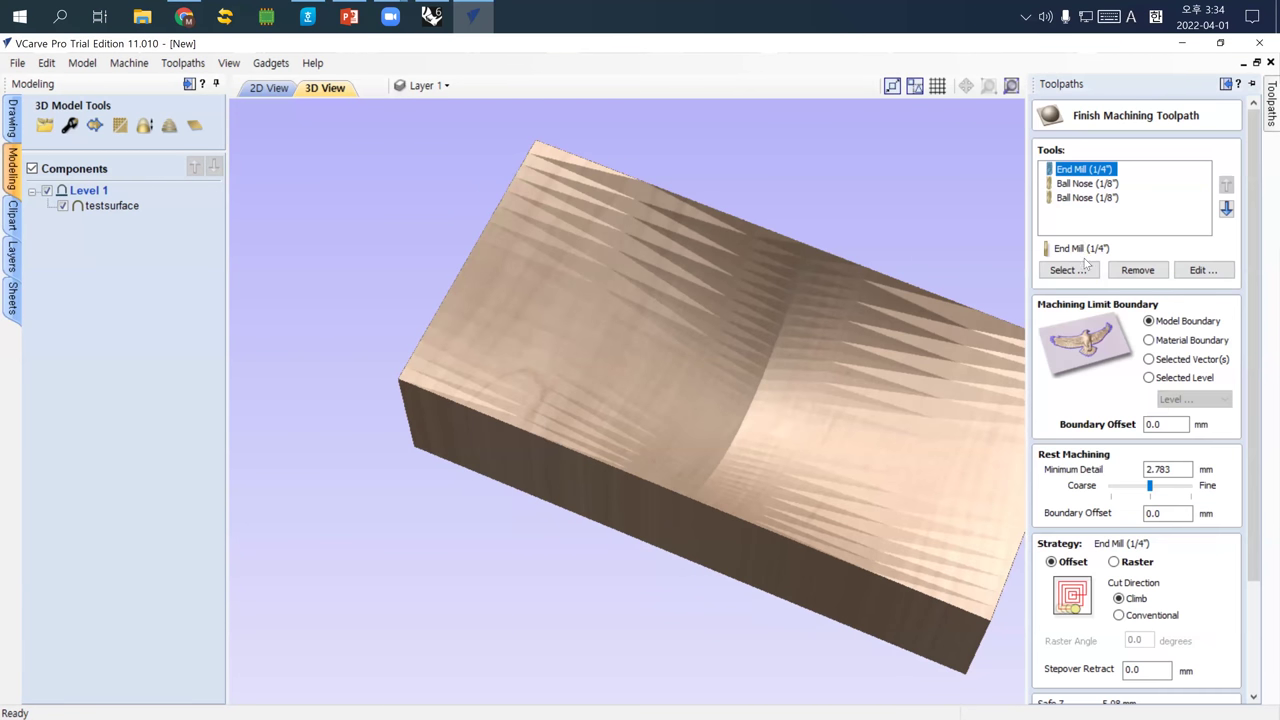
{"action": "left_click", "coordinate": [1078, 274]}
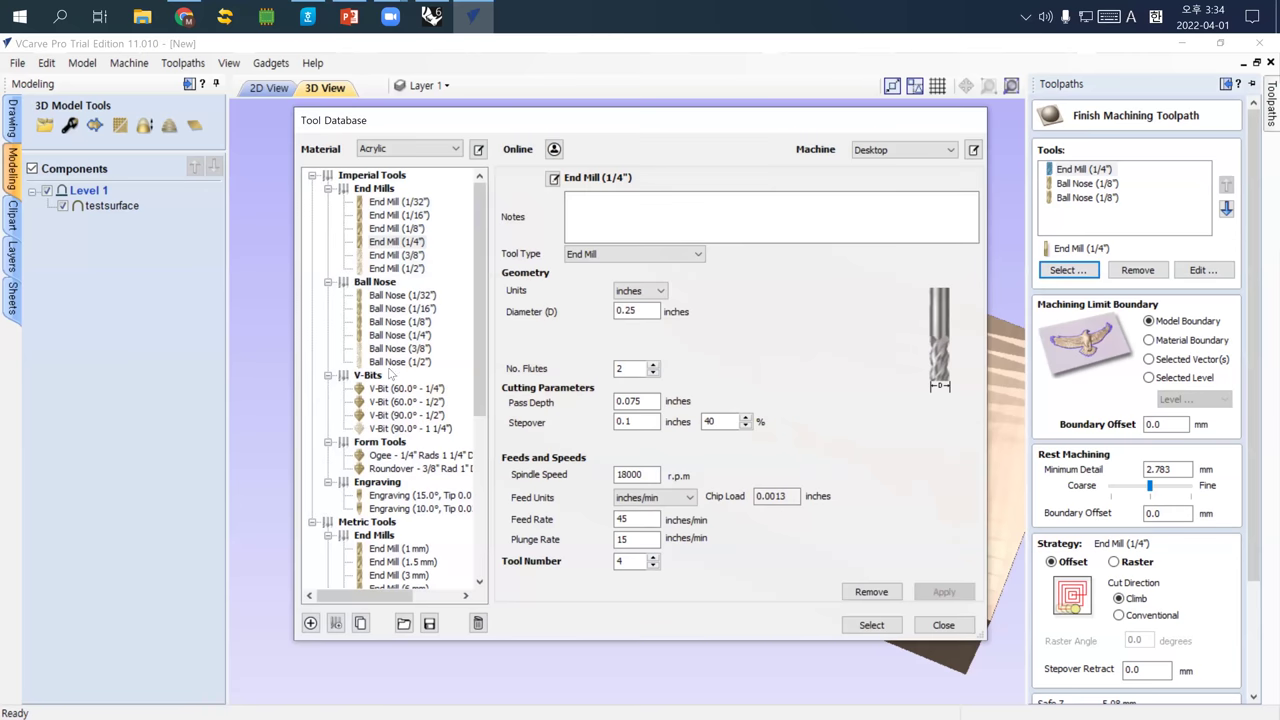
{"action": "left_click", "coordinate": [427, 336]}
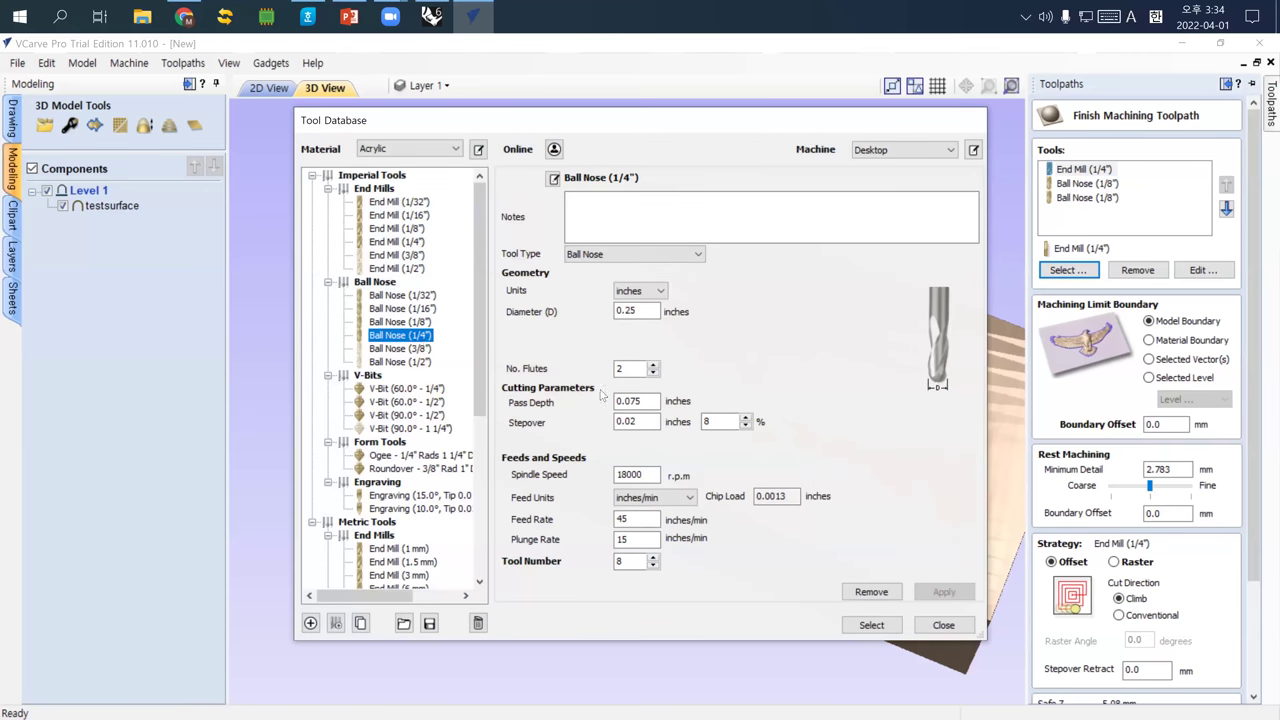
{"action": "left_click", "coordinate": [871, 625]}
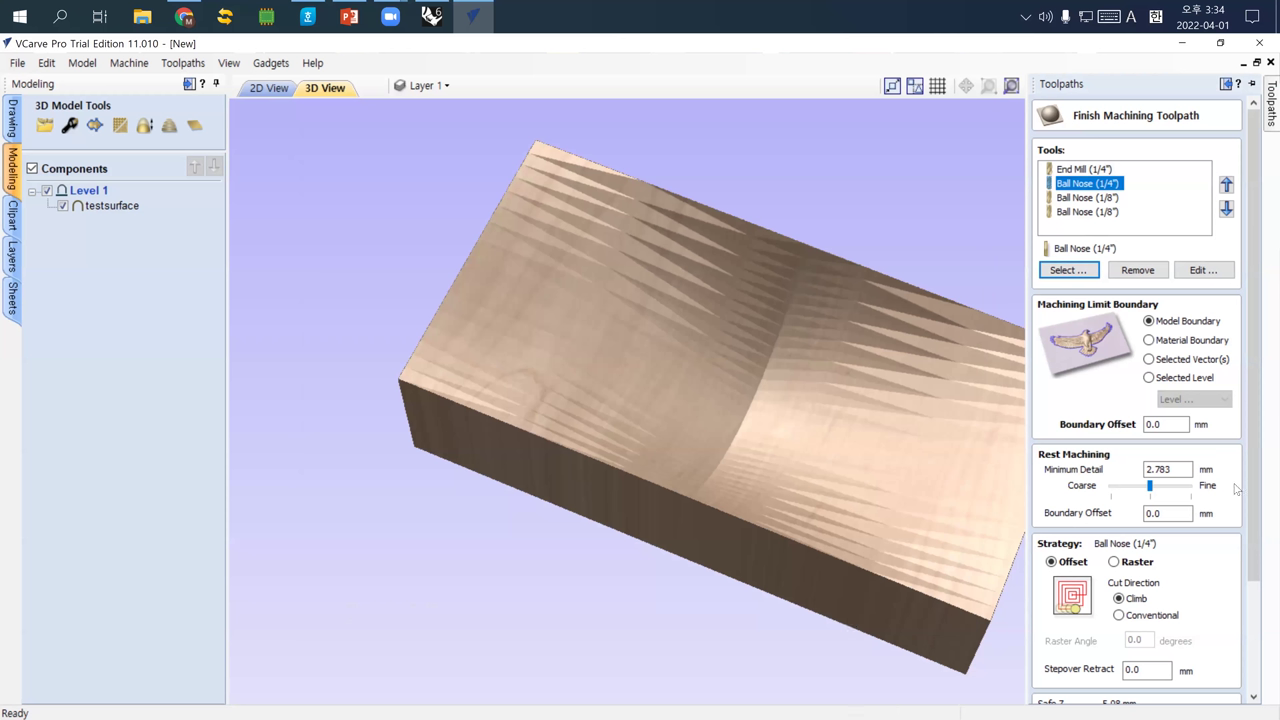
{"action": "left_click_drag", "start_coordinate": [1150, 487], "coordinate": [1176, 495]}
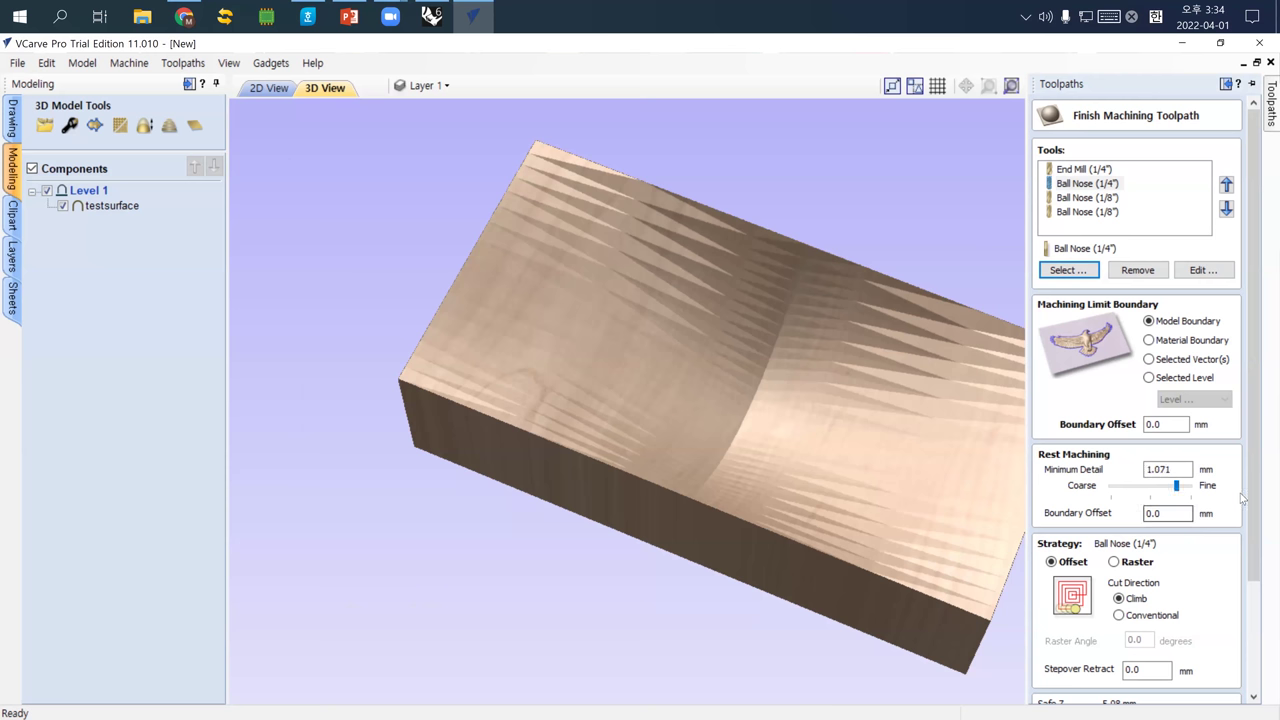
{"action": "scroll", "coordinate": [1241, 497], "scroll_direction": "down", "scroll_amount": 3}
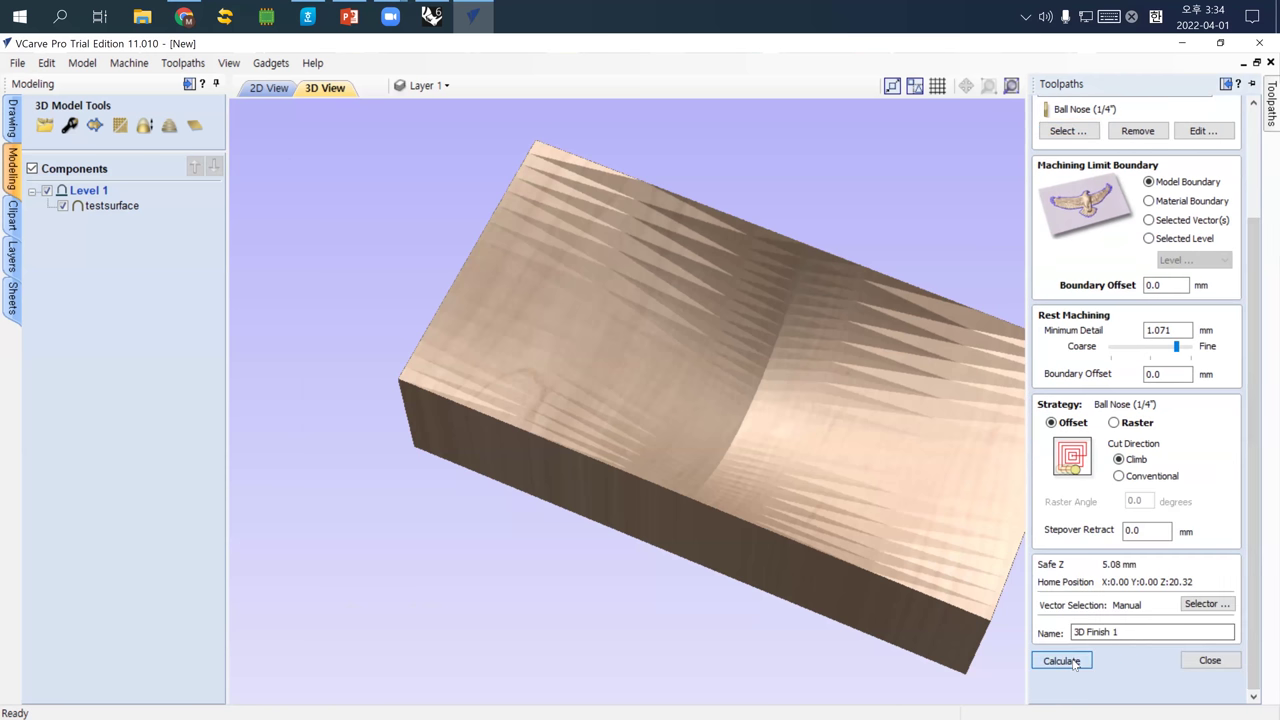
{"action": "left_click", "coordinate": [1062, 661]}
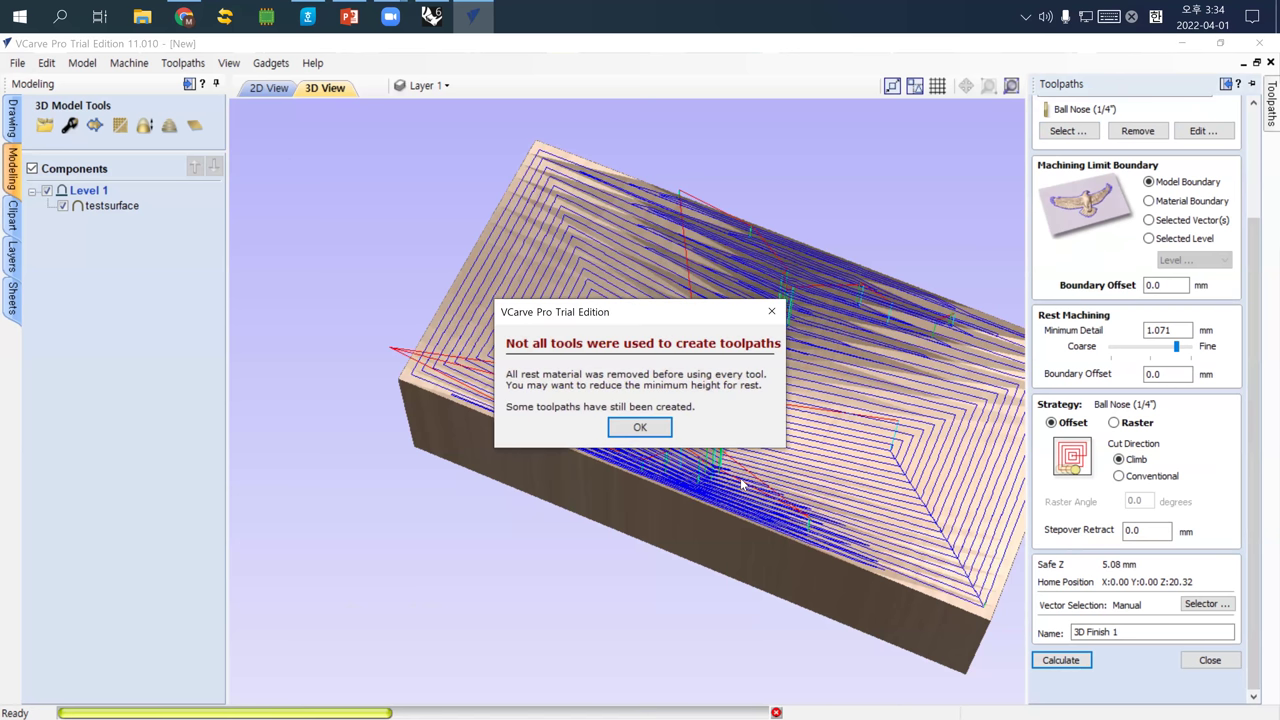
{"action": "left_click", "coordinate": [640, 427]}
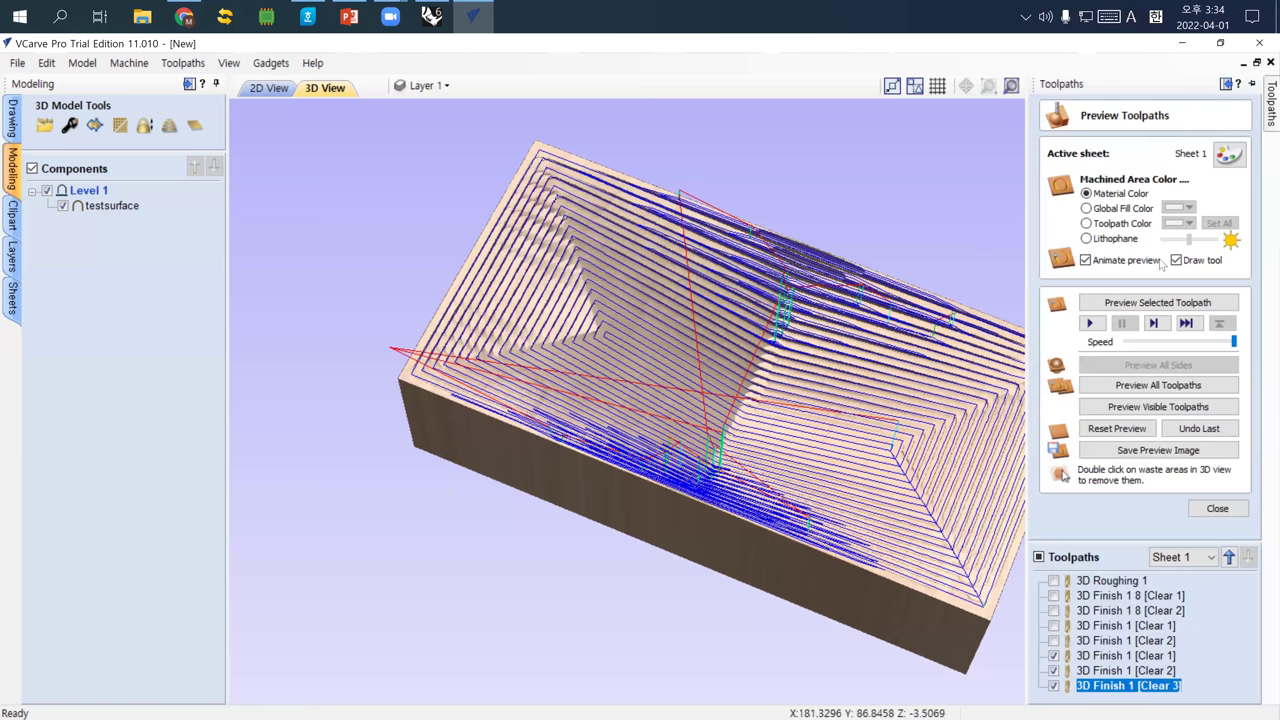
Preview the "3D Finish 1 [Clear 3]" toolpath on the block and close the preview.
{"action": "left_click", "coordinate": [1093, 323]}
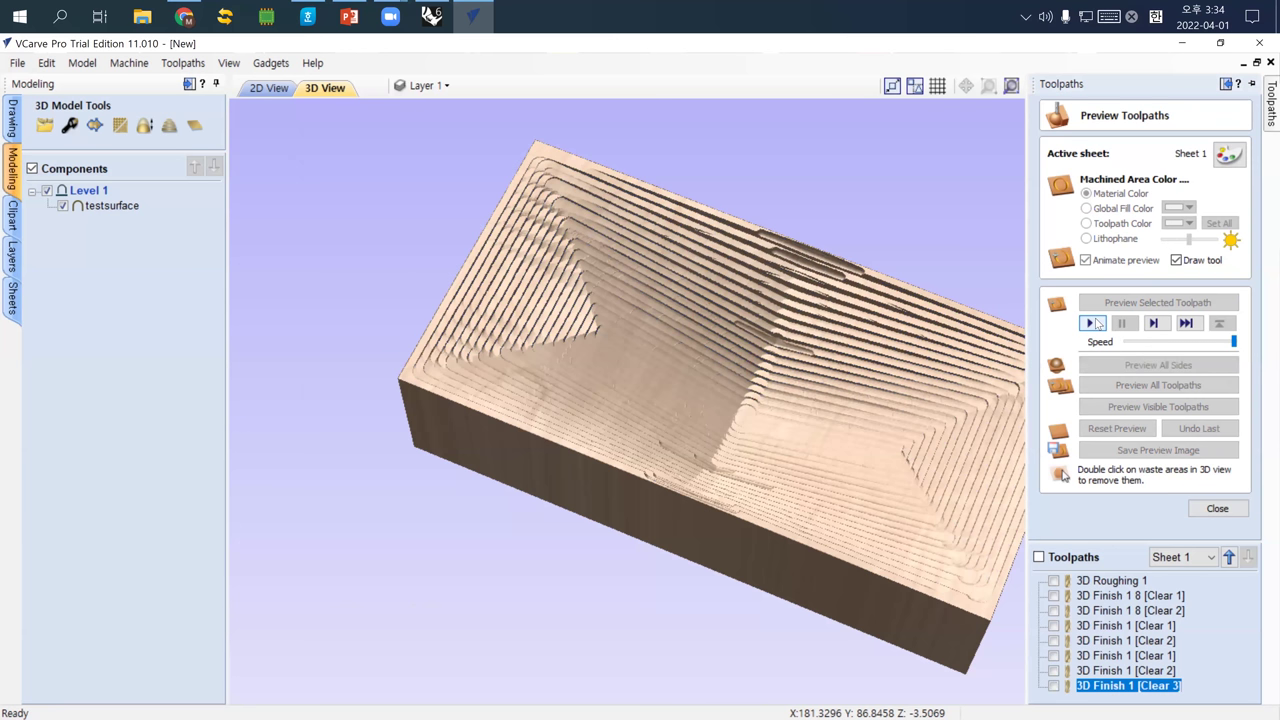
{"action": "left_click", "coordinate": [1217, 508]}
{"action": "mouse_move", "coordinate": [1143, 488]}
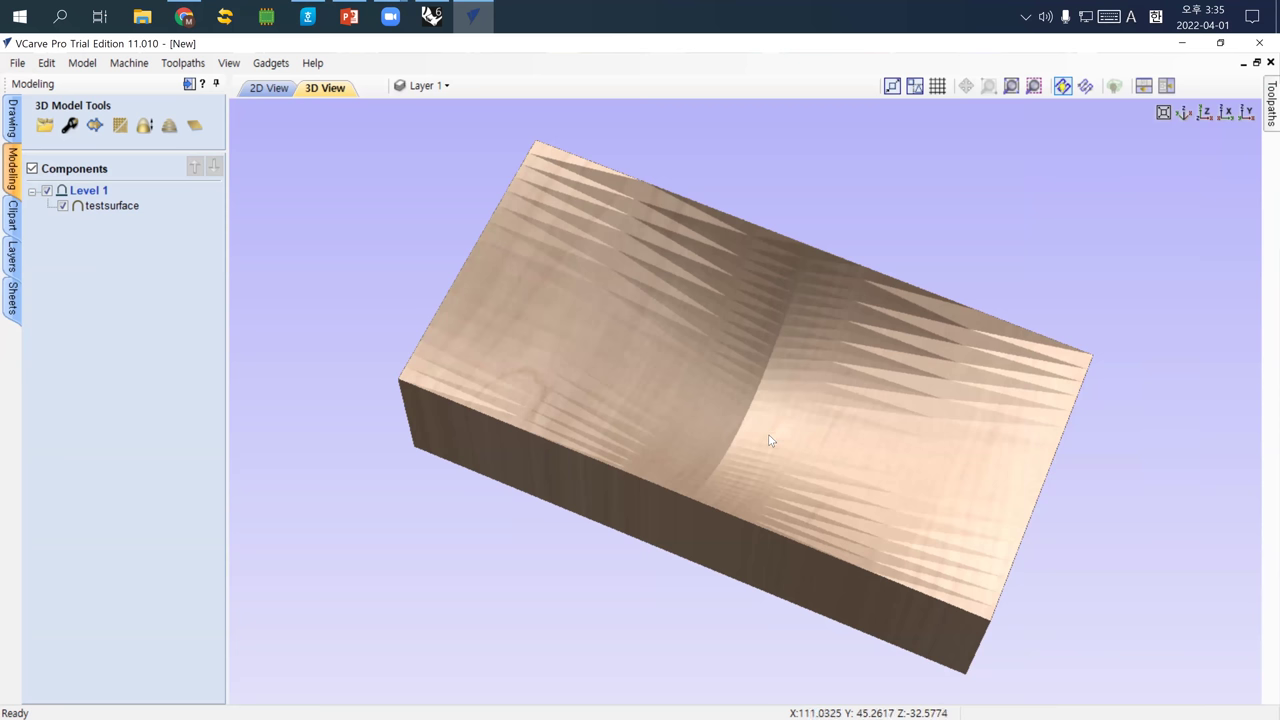
Delete the "3D Finish 1 [Clear 3]" toolpath from Sheet 1.
{"action": "left_click", "coordinate": [1266, 110]}
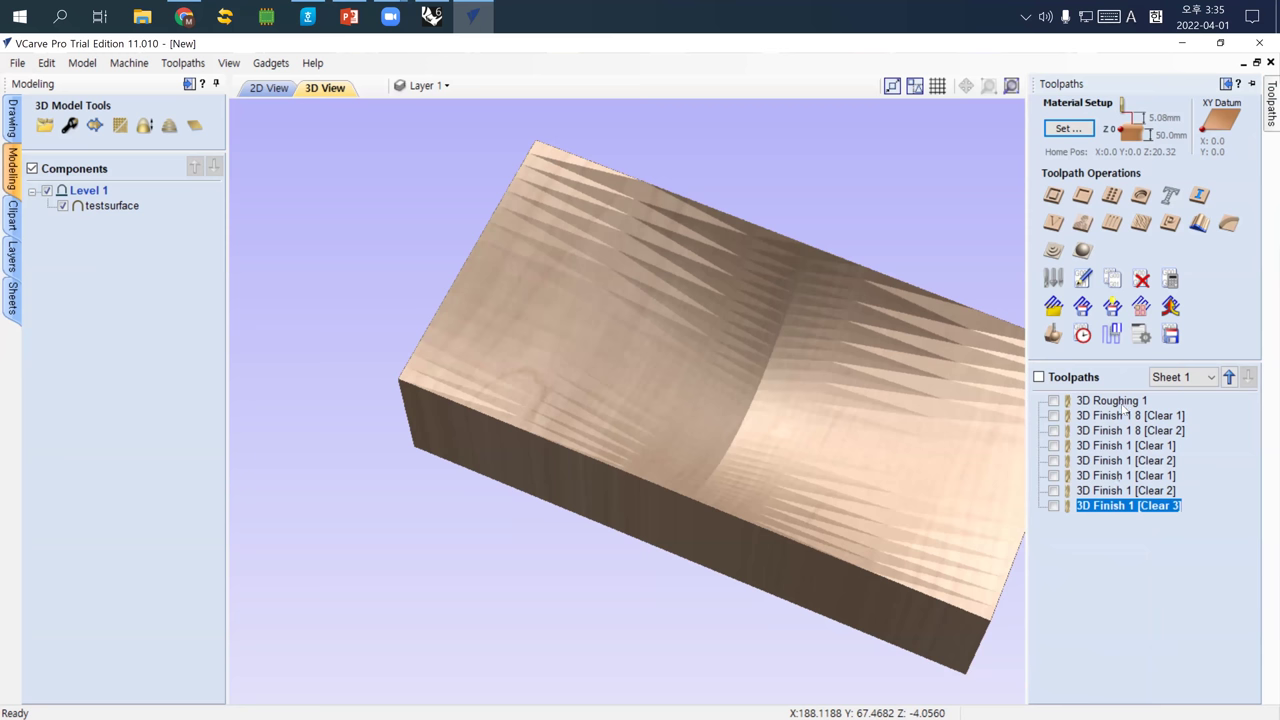
{"action": "left_click", "coordinate": [1121, 431]}
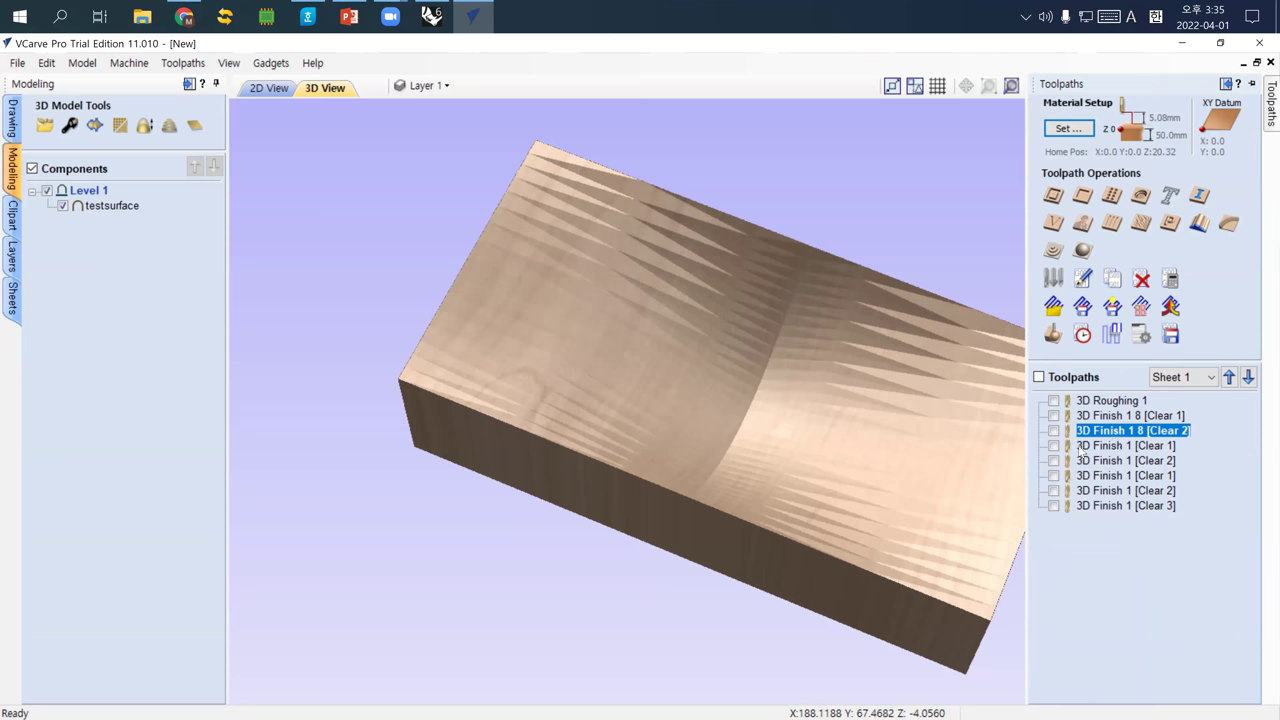
{"action": "left_click", "coordinate": [1106, 506]}
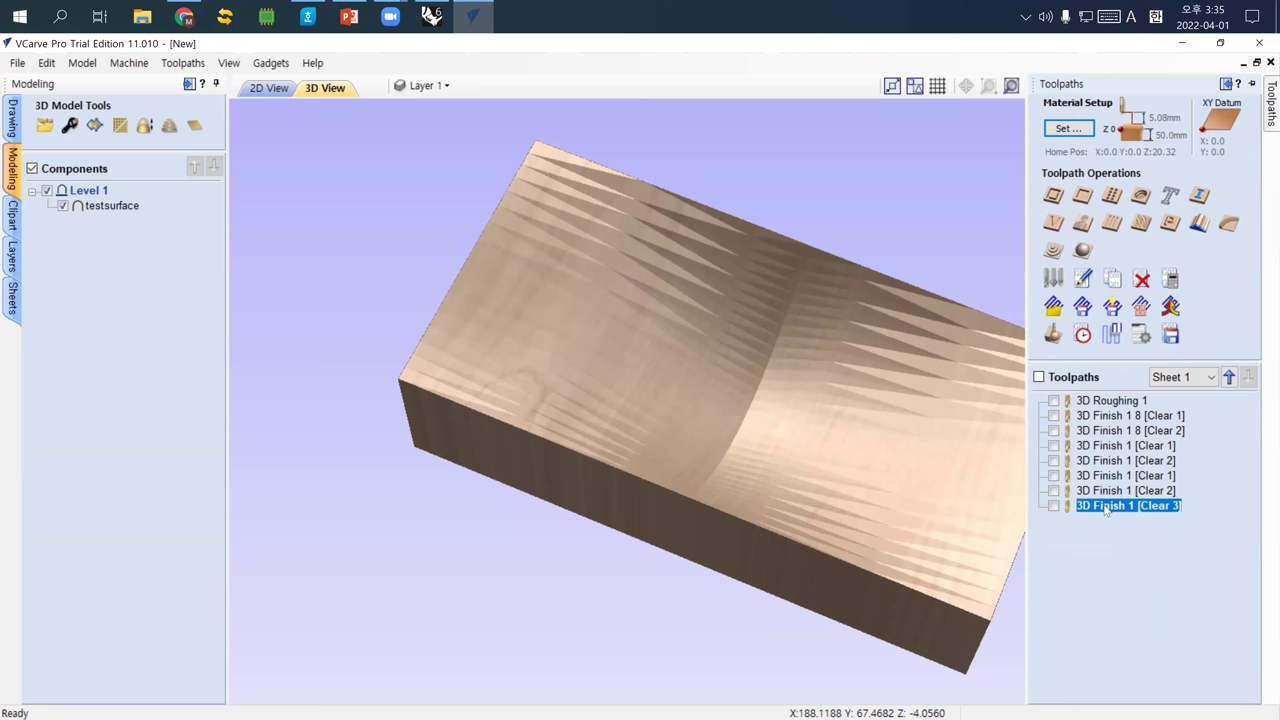
{"action": "right_click", "coordinate": [1106, 508]}
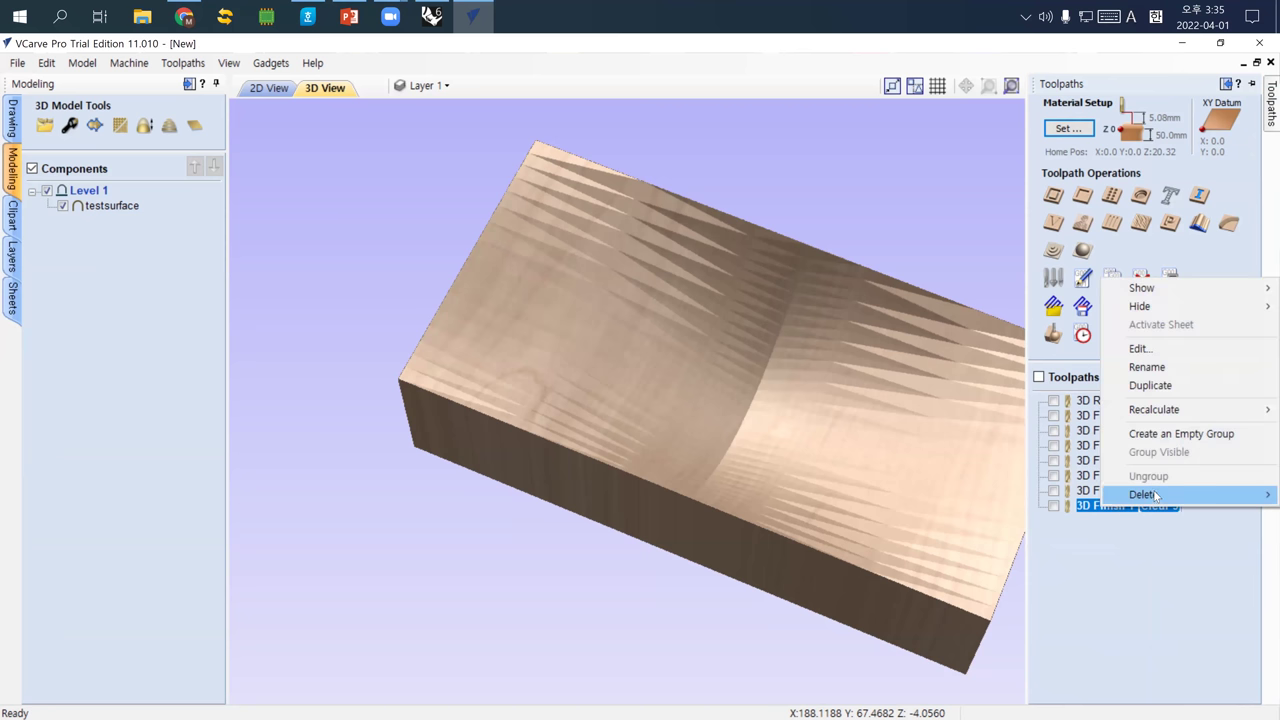
{"action": "left_click", "coordinate": [1066, 496]}
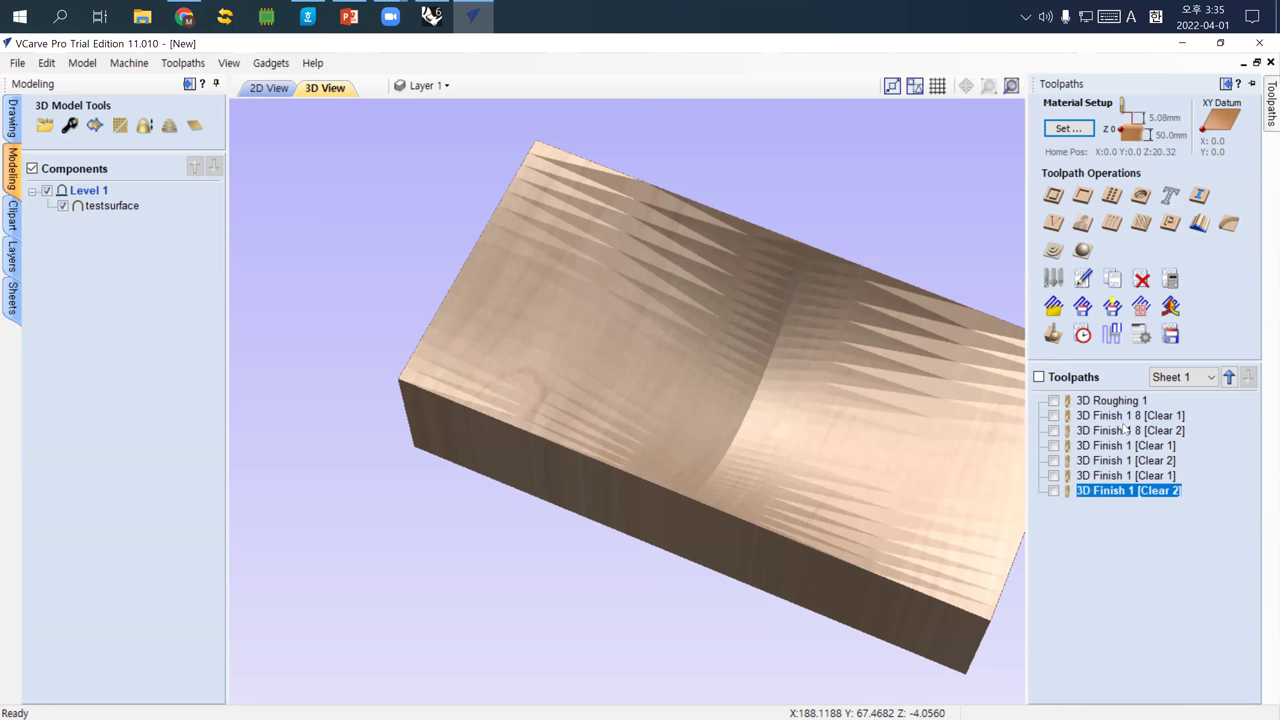
Show the "3D Roughing 1" and "3D Finish 1 8 [Clear 1]" toolpaths together and check the details of "3D Finish 1 8 [Clear 2]".
{"action": "left_click", "coordinate": [1124, 416]}
{"action": "left_click", "coordinate": [1054, 401]}
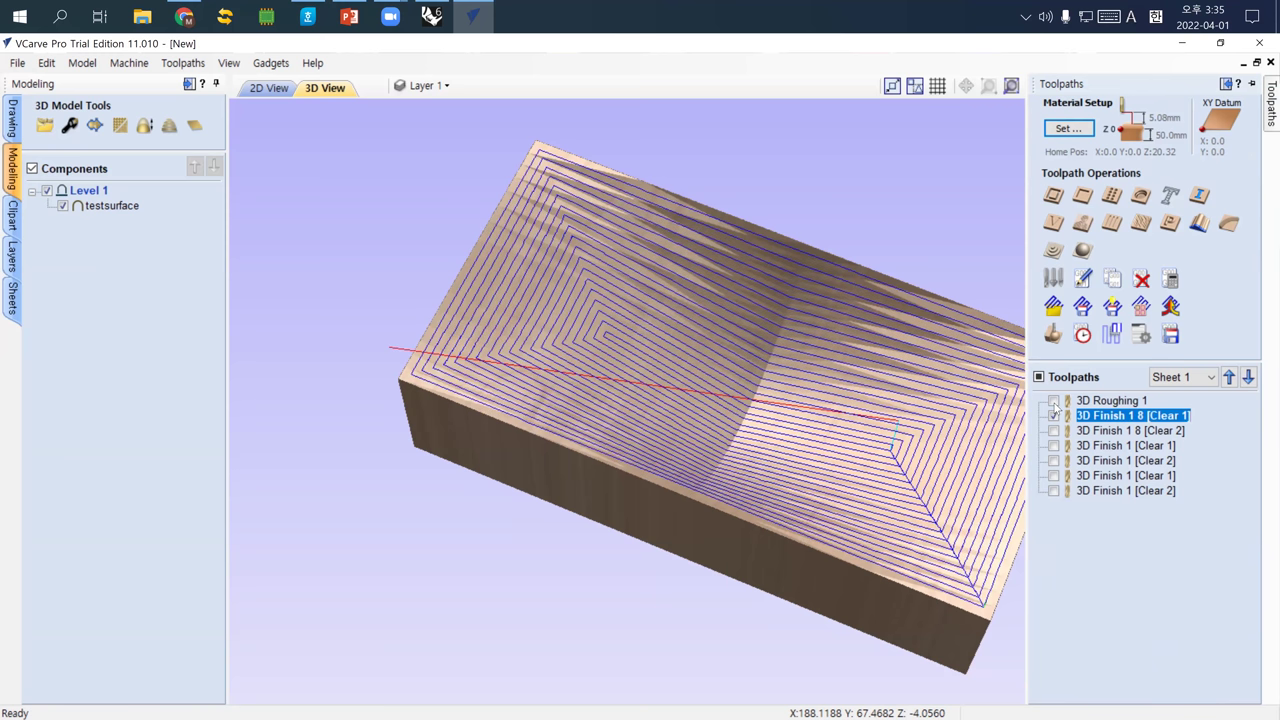
{"action": "left_click", "coordinate": [1054, 415]}
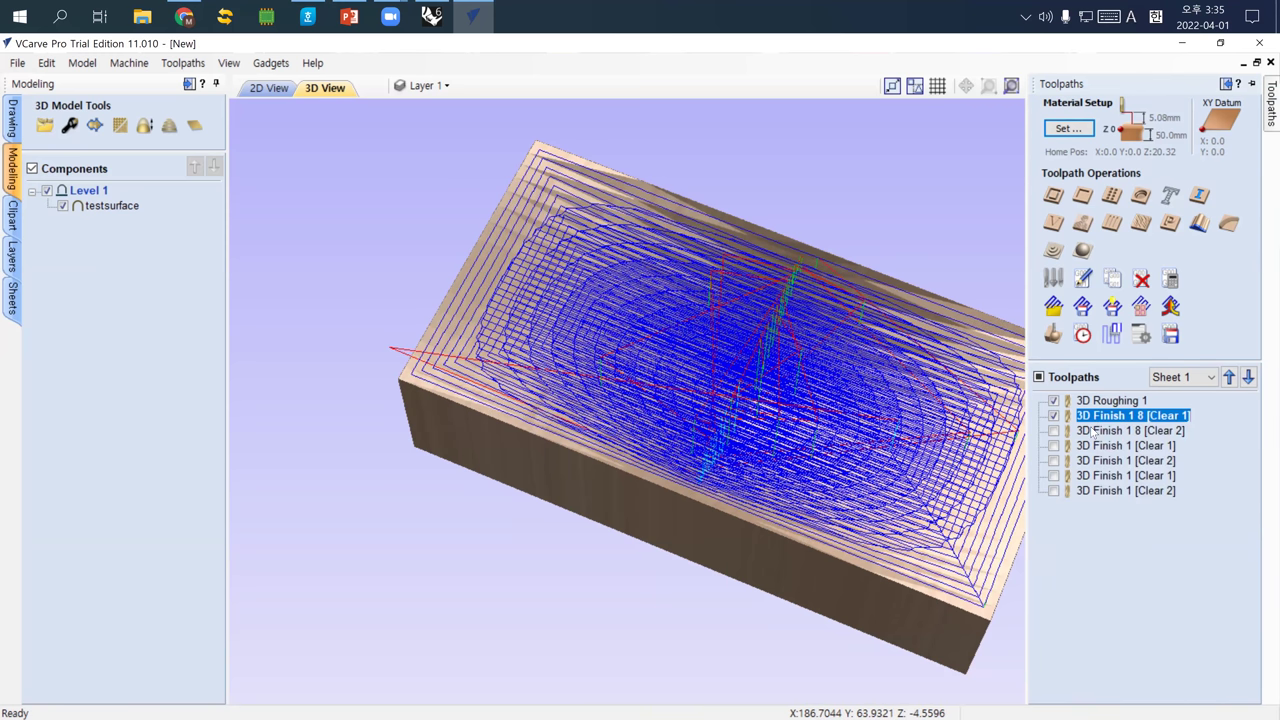
{"action": "mouse_move", "coordinate": [1093, 432]}
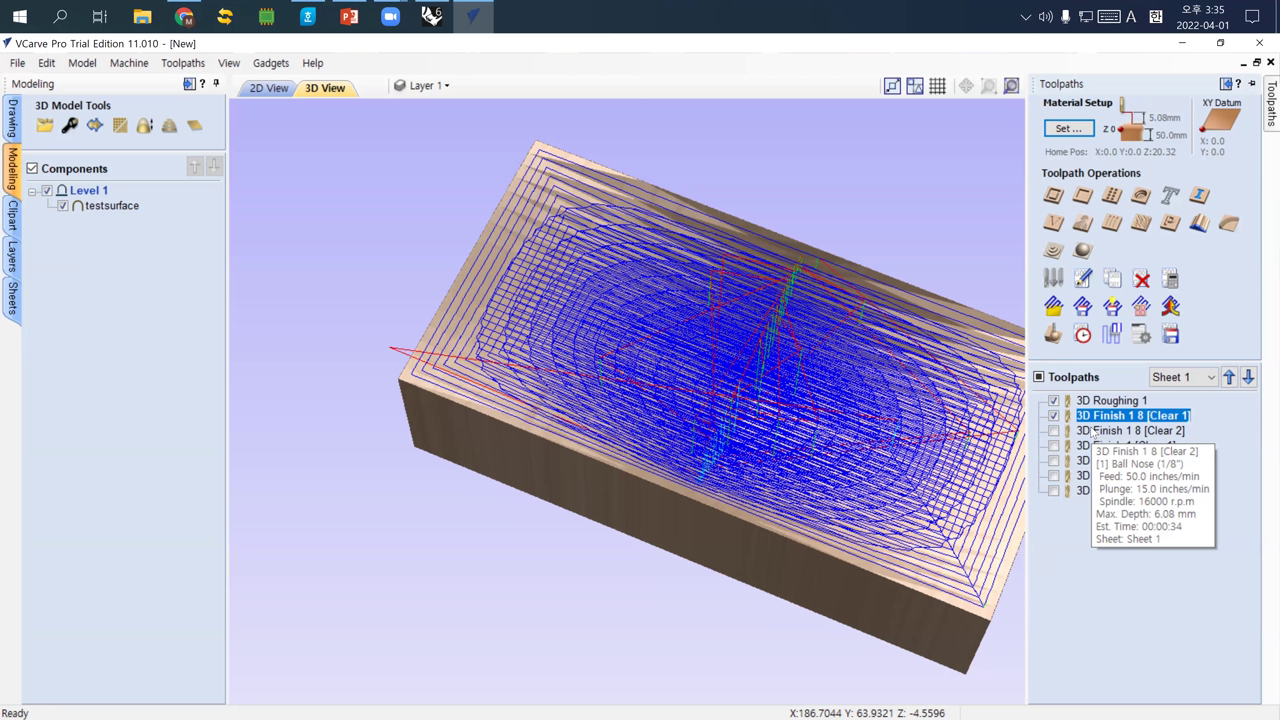
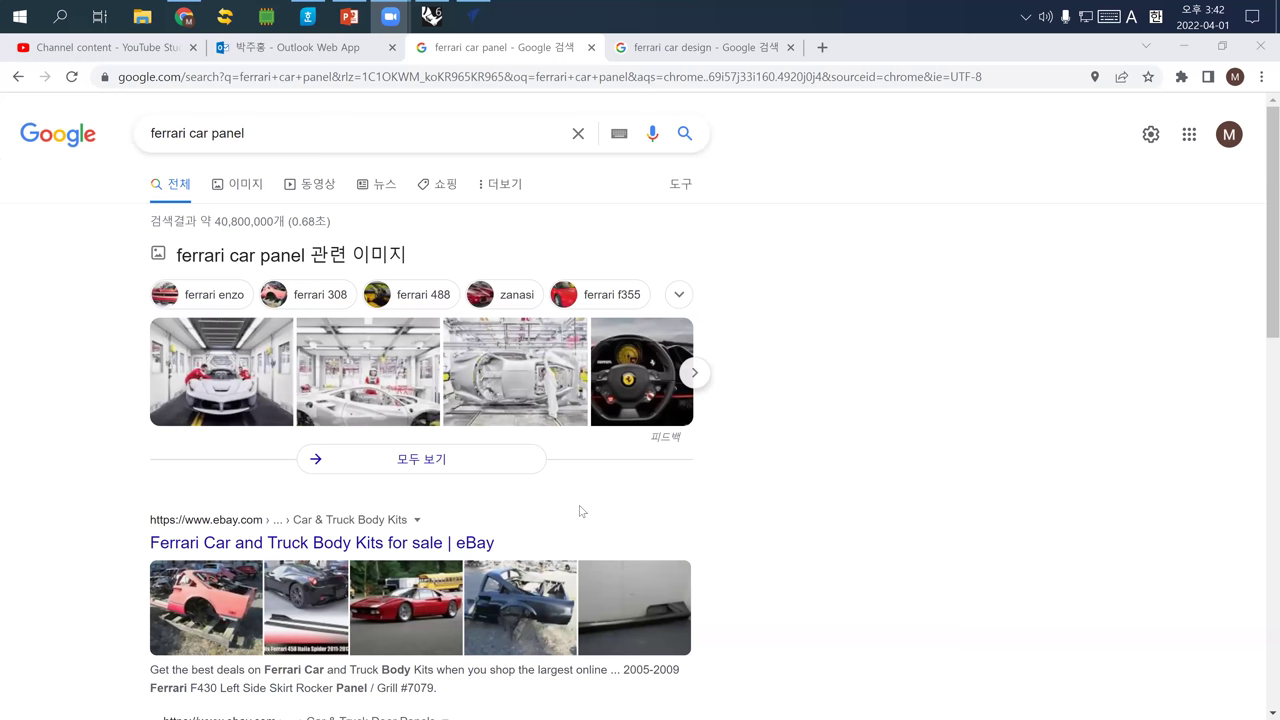
Switch to the "ferrari car design" image results in Chrome and enter a YouTube address in place of the current one.
{"action": "left_click", "coordinate": [689, 49]}
{"action": "left_click", "coordinate": [661, 77]}
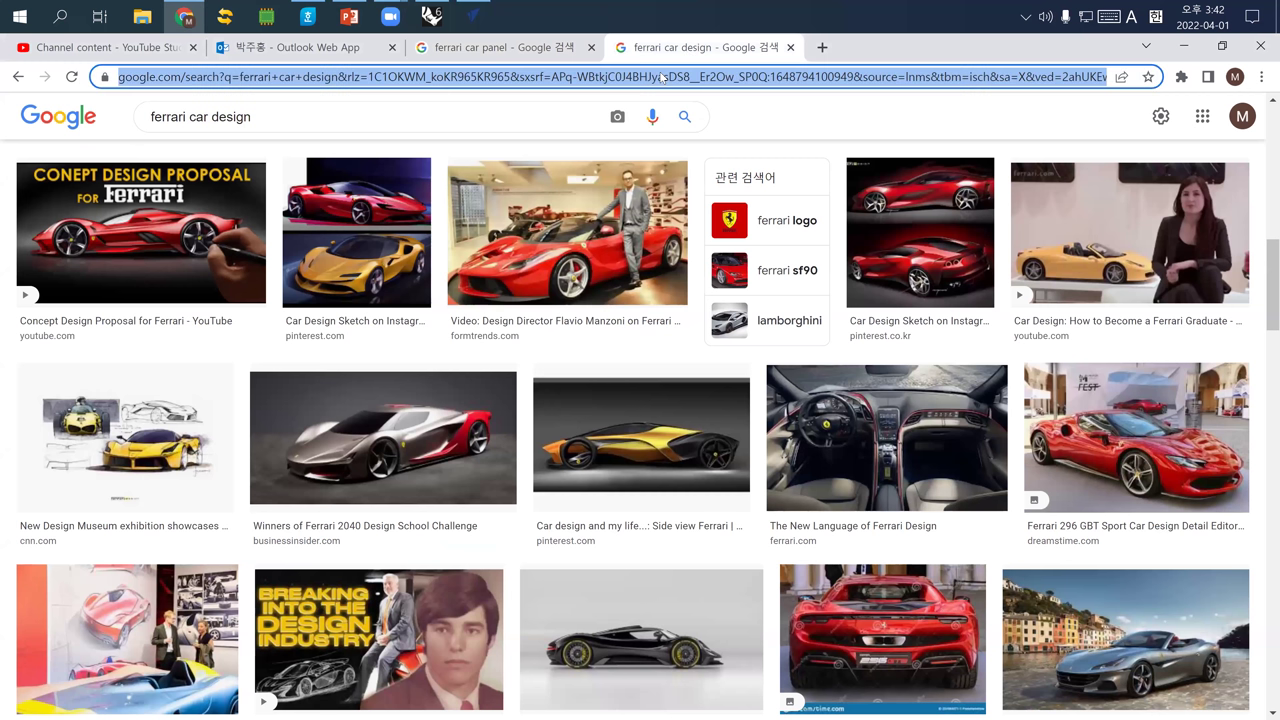
{"action": "type", "text": "youtube.com/watch?v=jtZN0wYvnQc&list=PLTQAfwphGUyEHmOIsB6lXgnBtl_FRQbfE&index=9"}
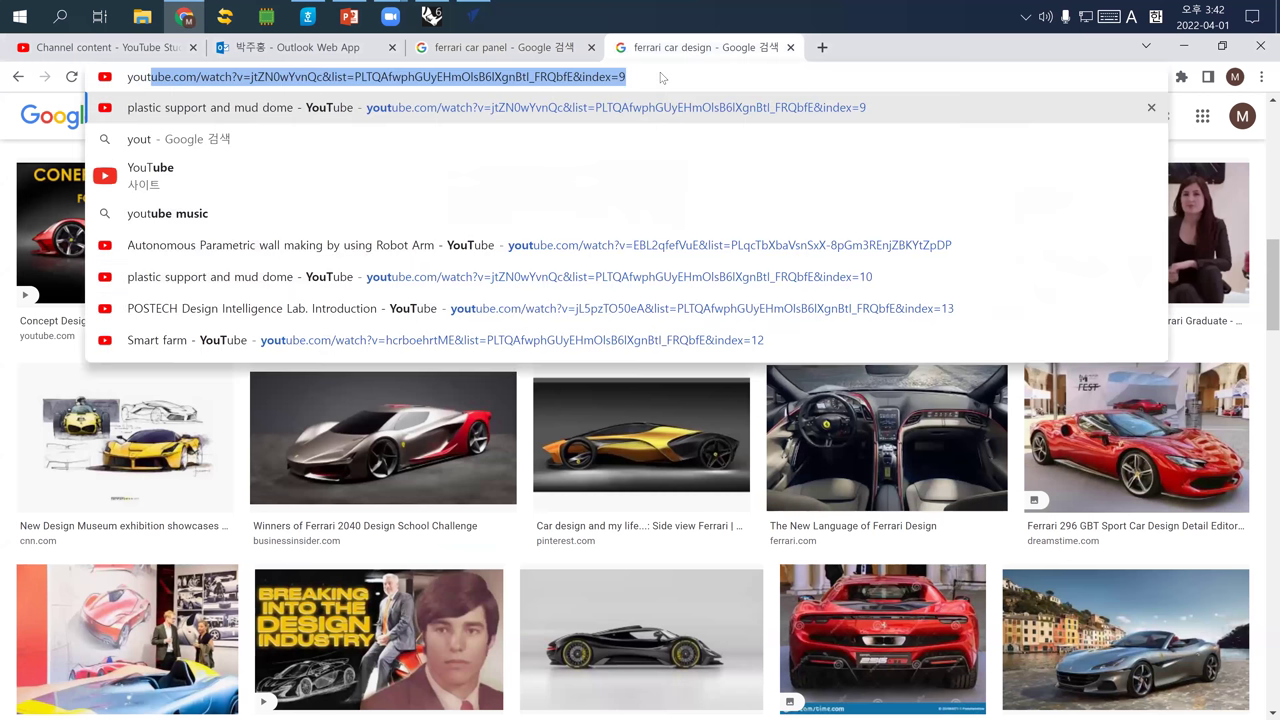
Go to YouTube and search for "vacuum forming" videos.
{"action": "key", "text": "Return"}
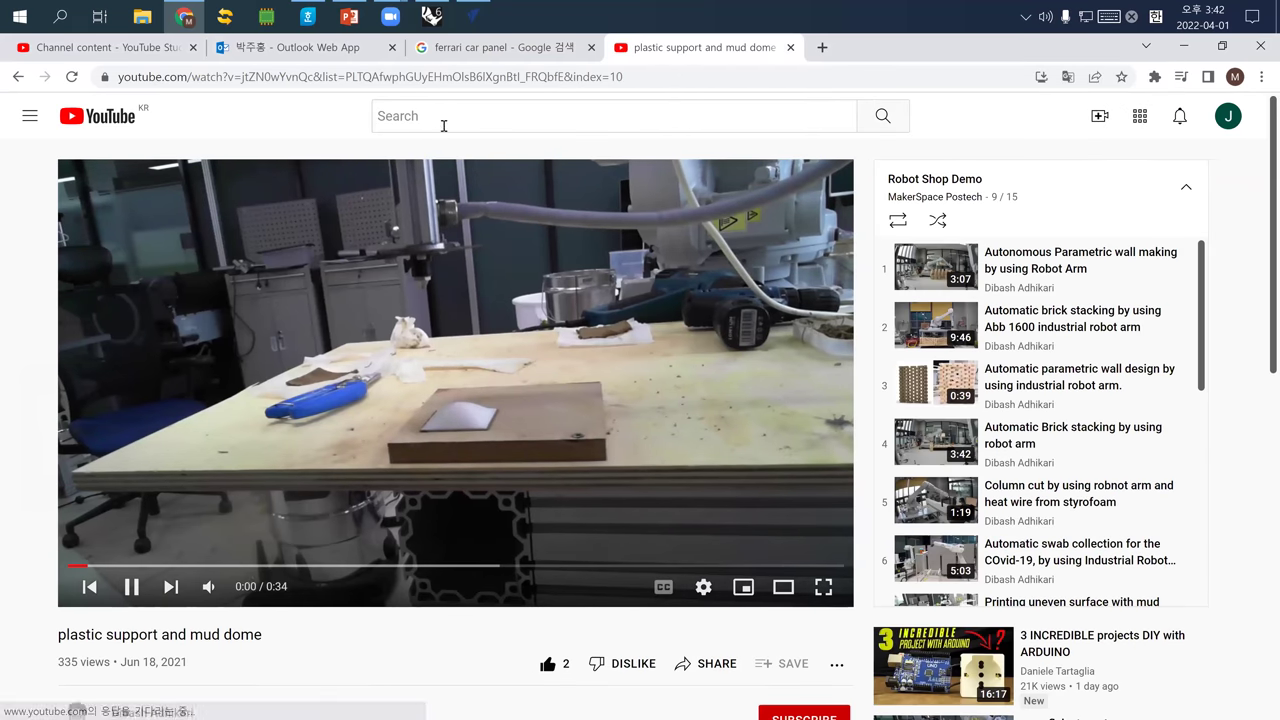
{"action": "left_click", "coordinate": [370, 116]}
{"action": "type", "text": "v"}
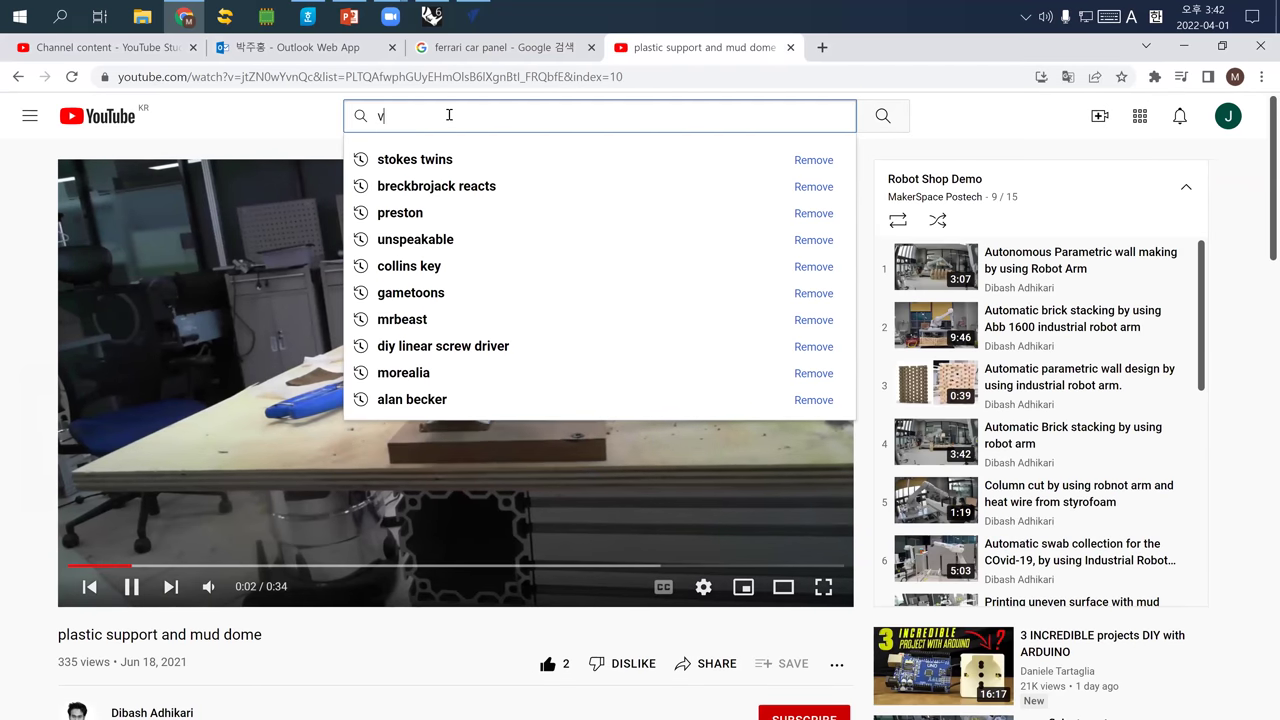
{"action": "type", "text": "acuum forming"}
{"action": "key", "text": "Return"}
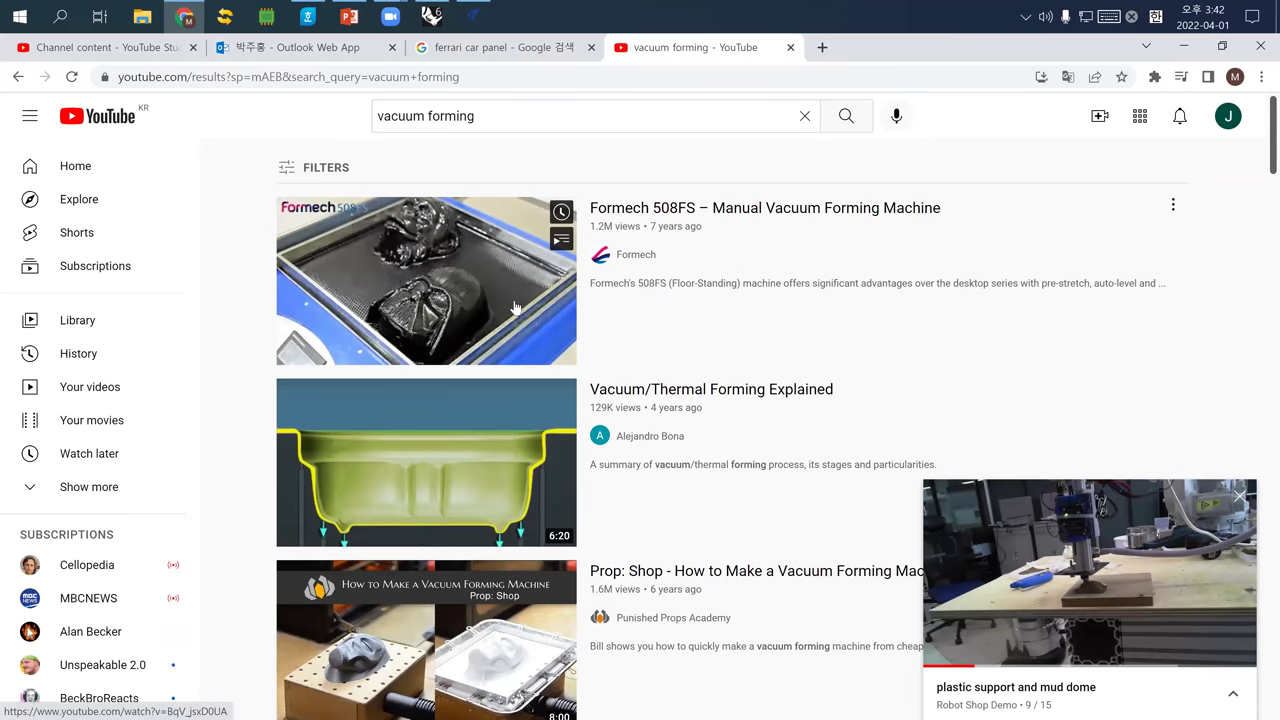
Play the Formech 508FS manual vacuum forming machine video, skipping ahead to 3:44, 4:04, 4:31 and a point beyond 4:51.
{"action": "left_click", "coordinate": [671, 226]}
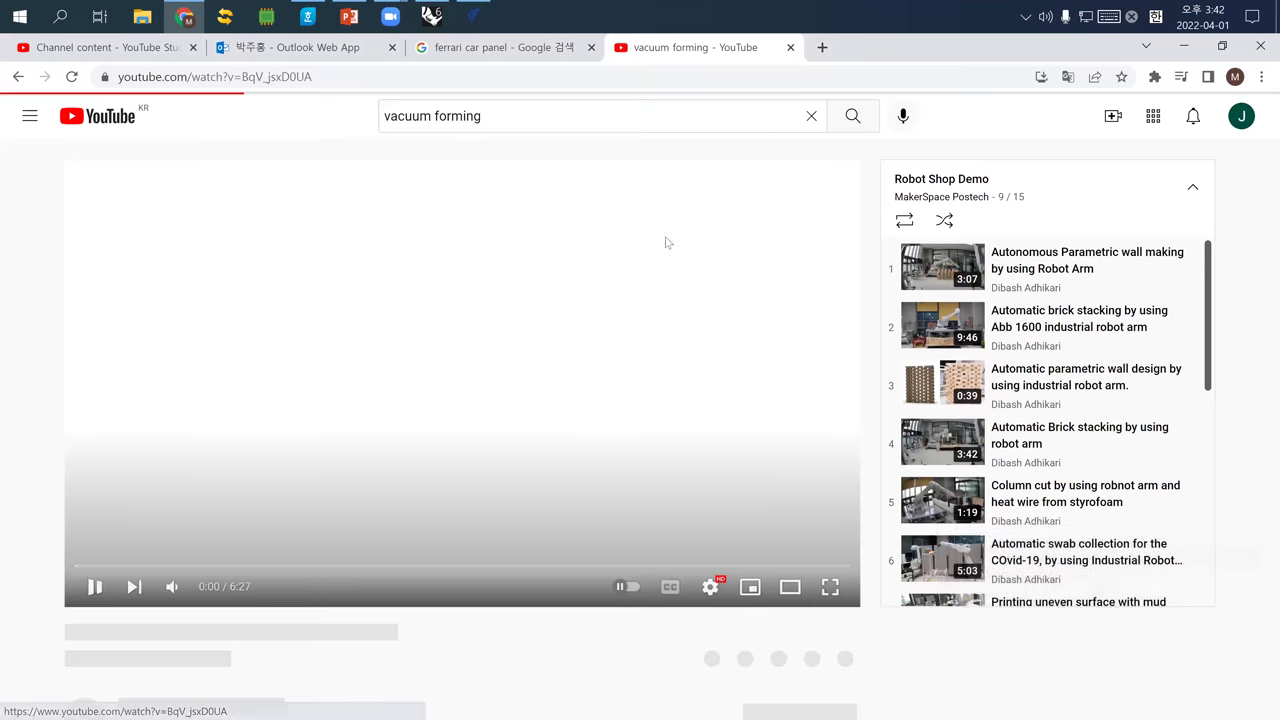
{"action": "left_click", "coordinate": [516, 566]}
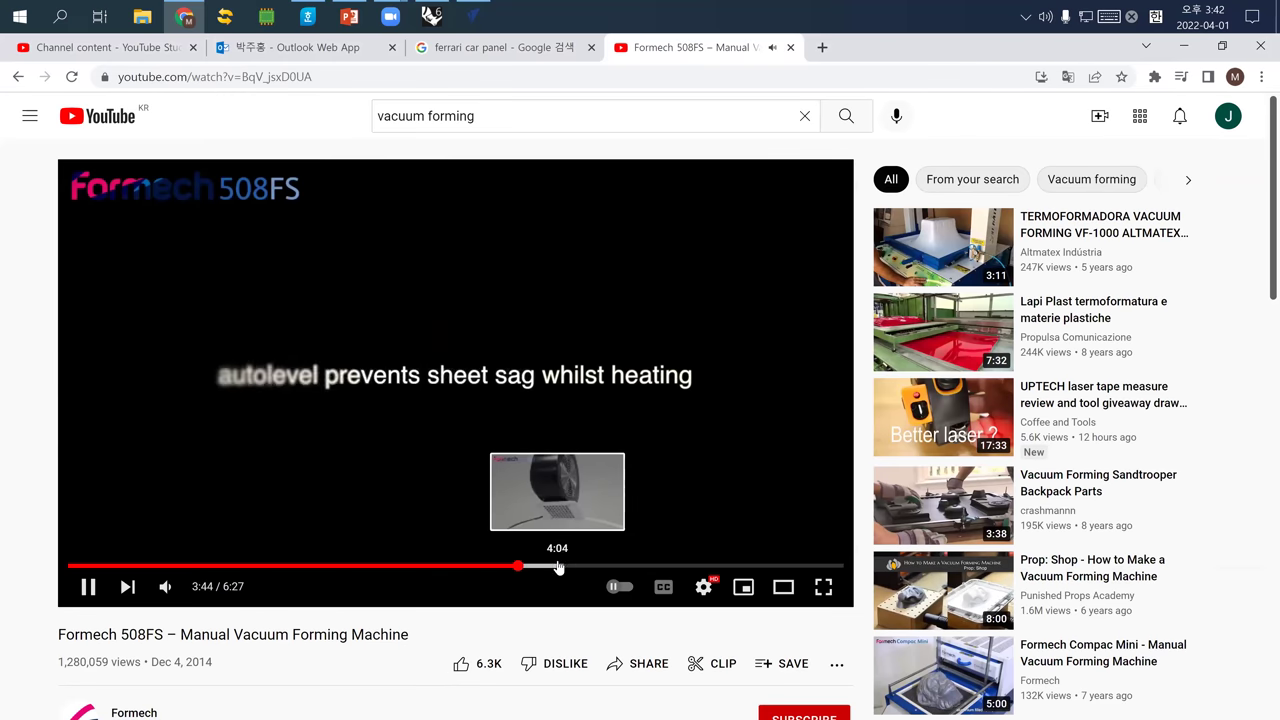
{"action": "left_click", "coordinate": [558, 567]}
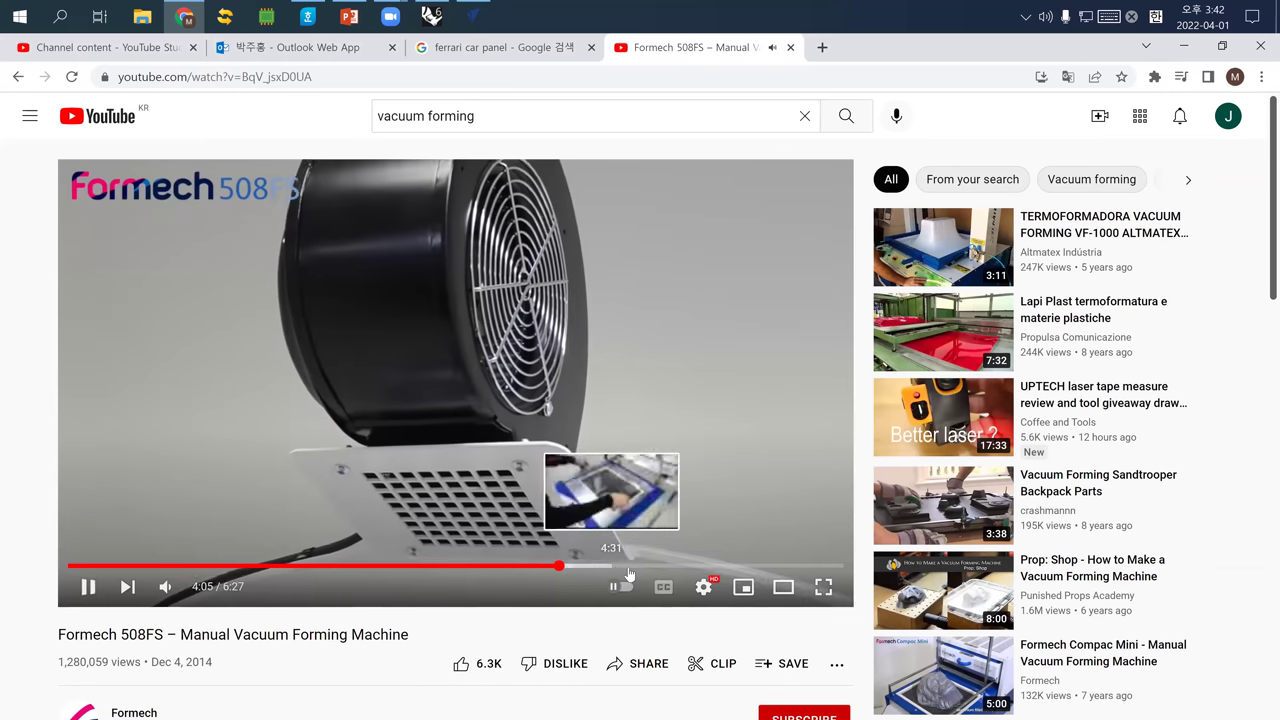
{"action": "left_click", "coordinate": [596, 567]}
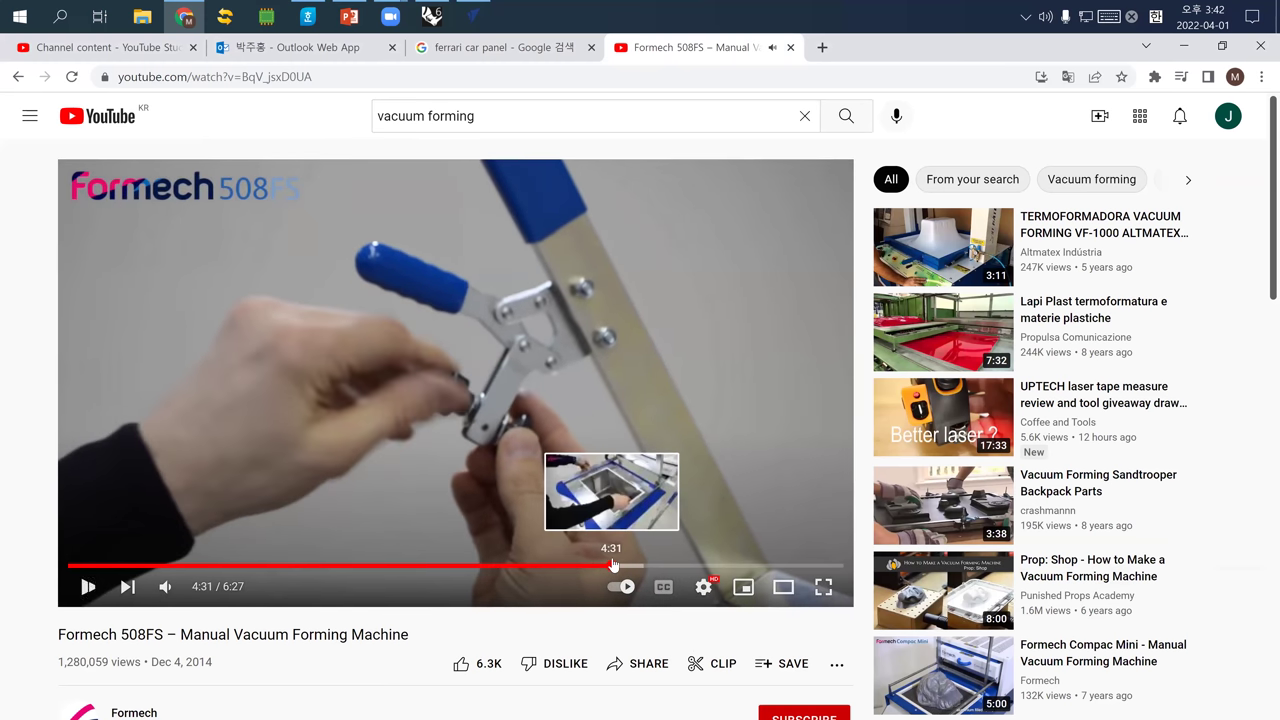
{"action": "left_click", "coordinate": [611, 566]}
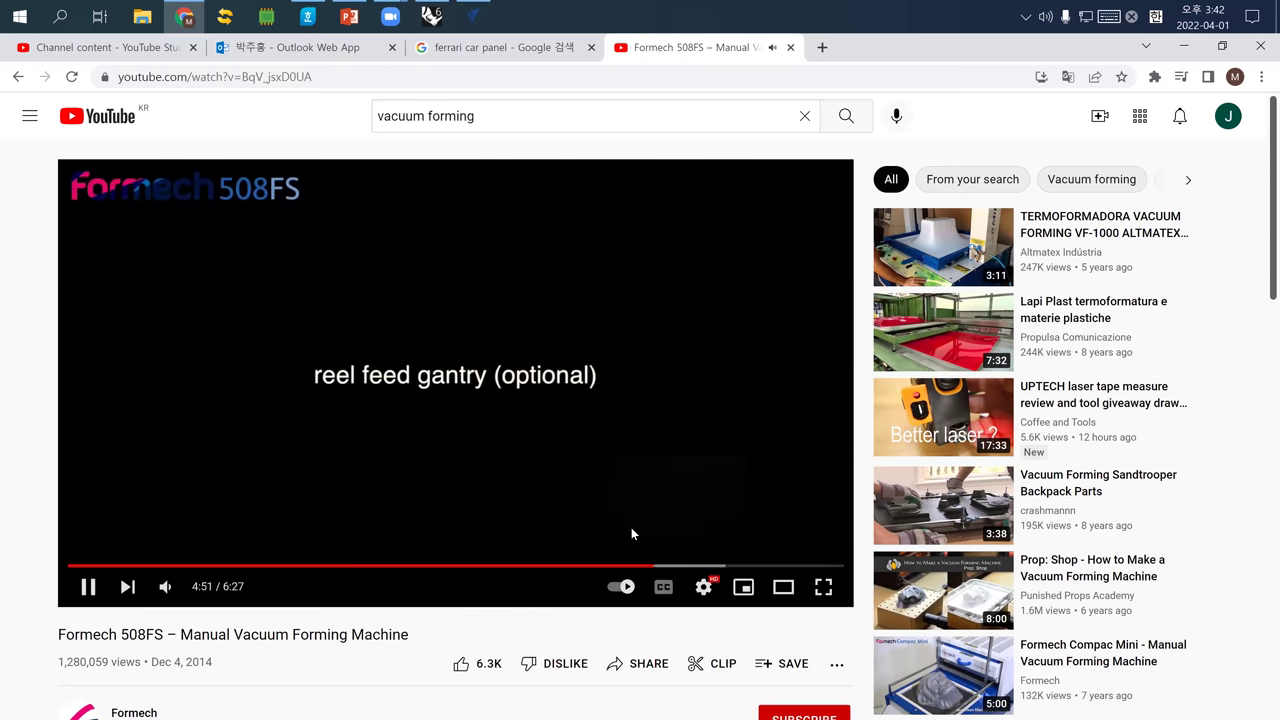
{"action": "left_click", "coordinate": [681, 566]}
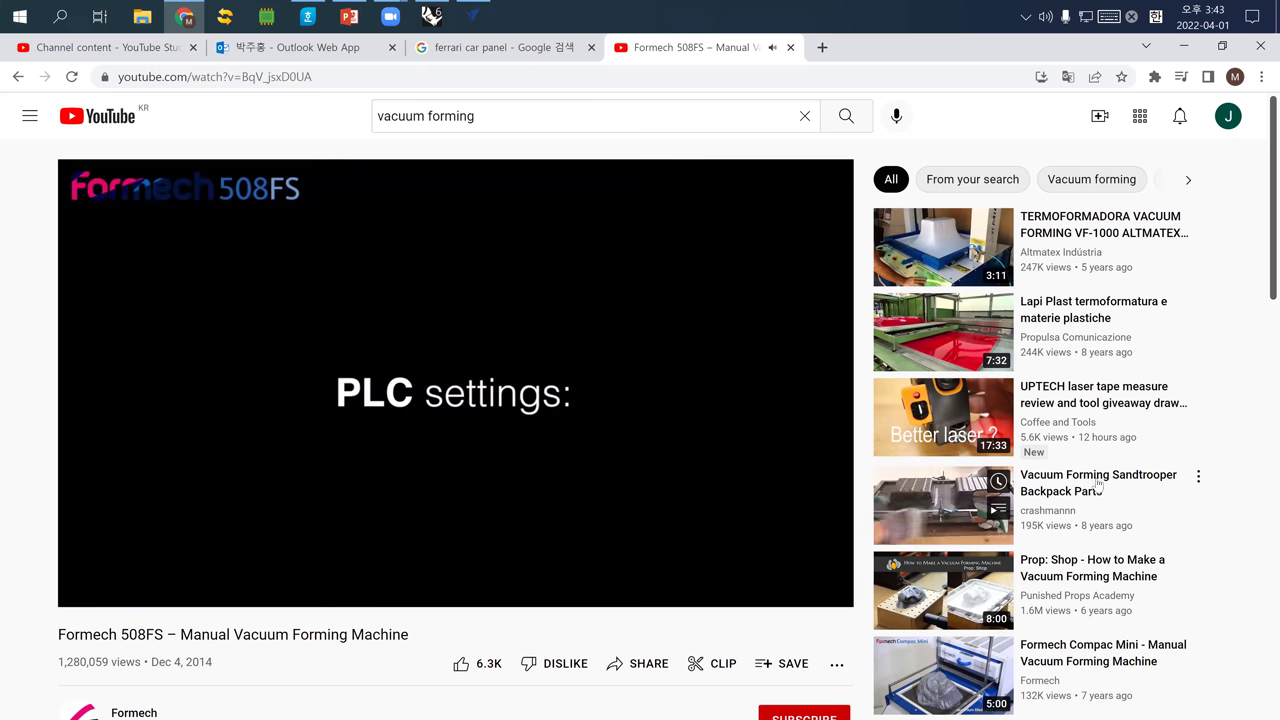
Play the Vacuum Forming Sandtrooper Backpack Parts video from partway through, replay the forming section, and pause it at 1:36.
{"action": "left_click", "coordinate": [1033, 522]}
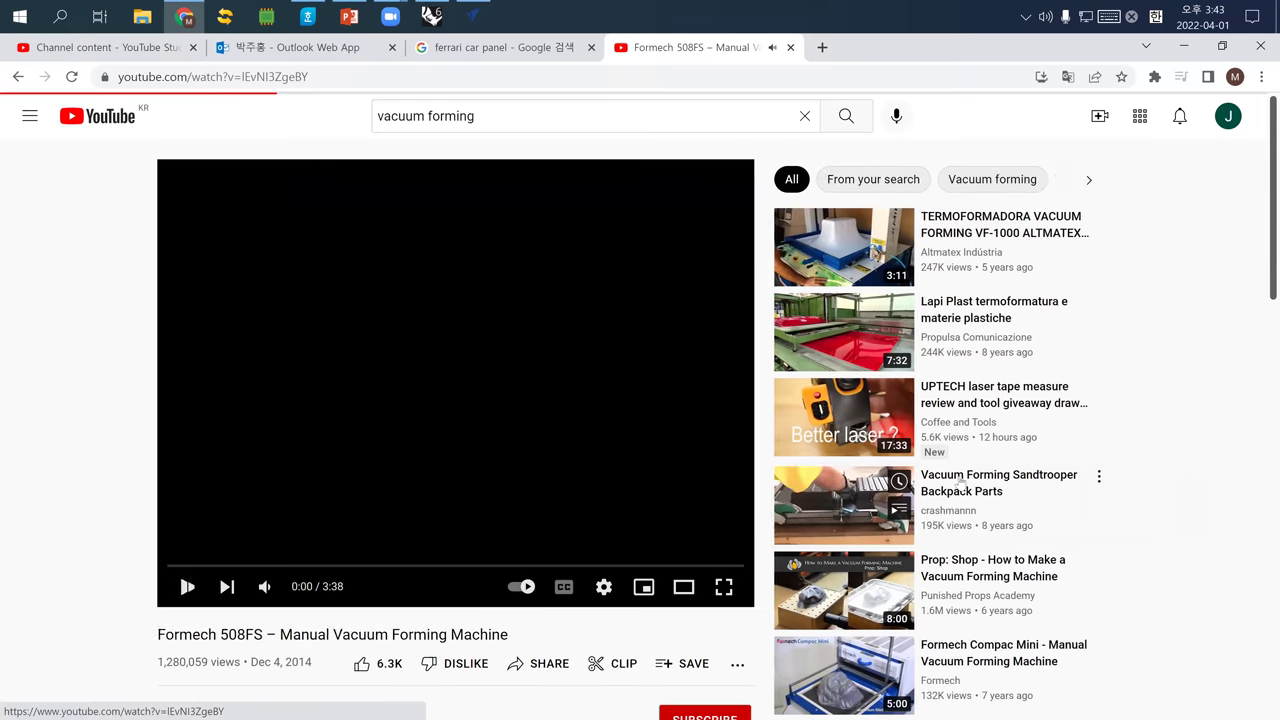
{"action": "left_click", "coordinate": [399, 566]}
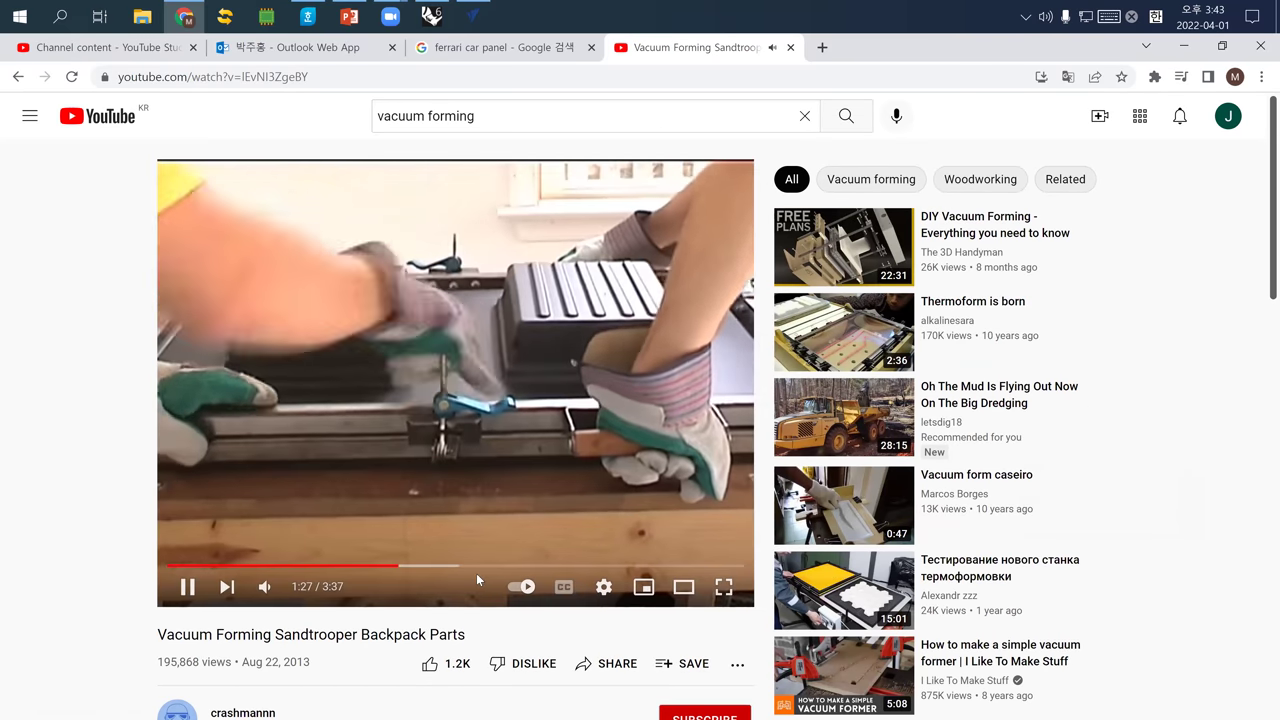
{"action": "left_click", "coordinate": [341, 566]}
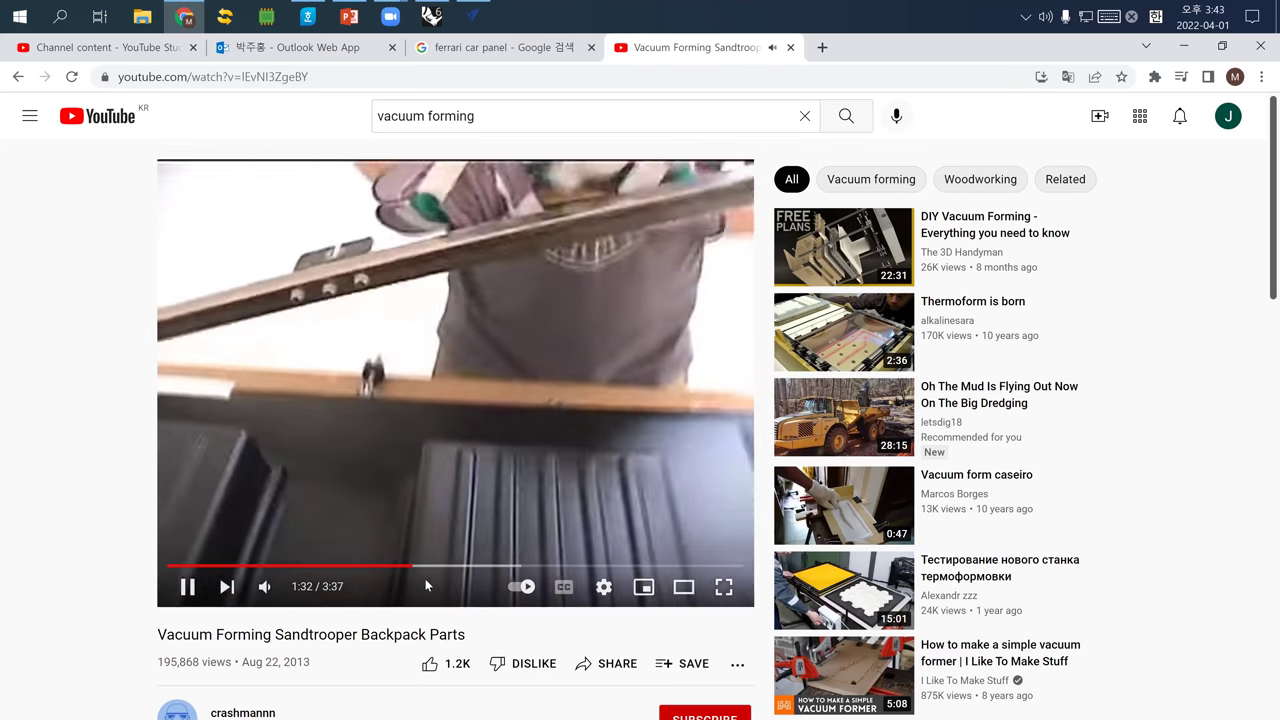
{"action": "left_click", "coordinate": [188, 590]}
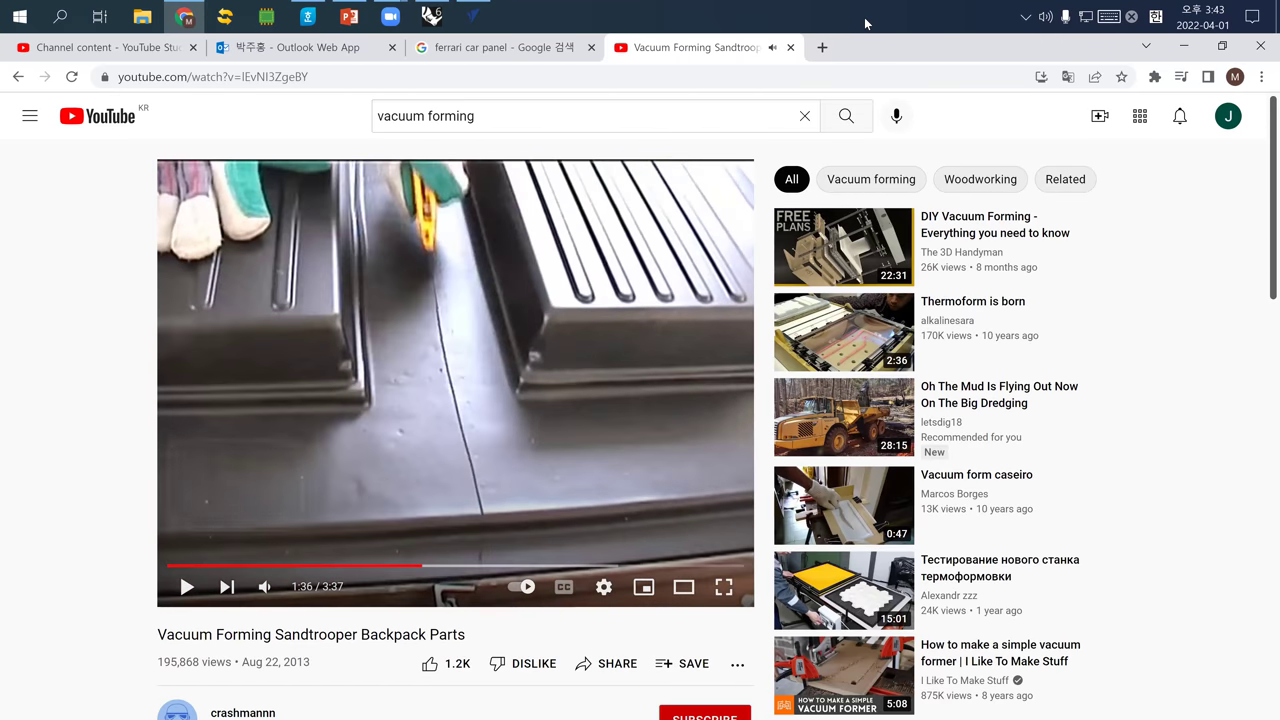
Return to the Ferrari panel search, look up images for "ferrari car panel la ferrari", and preview the Tamiya 51544 LaFerrari car body.
{"action": "left_click", "coordinate": [472, 50]}
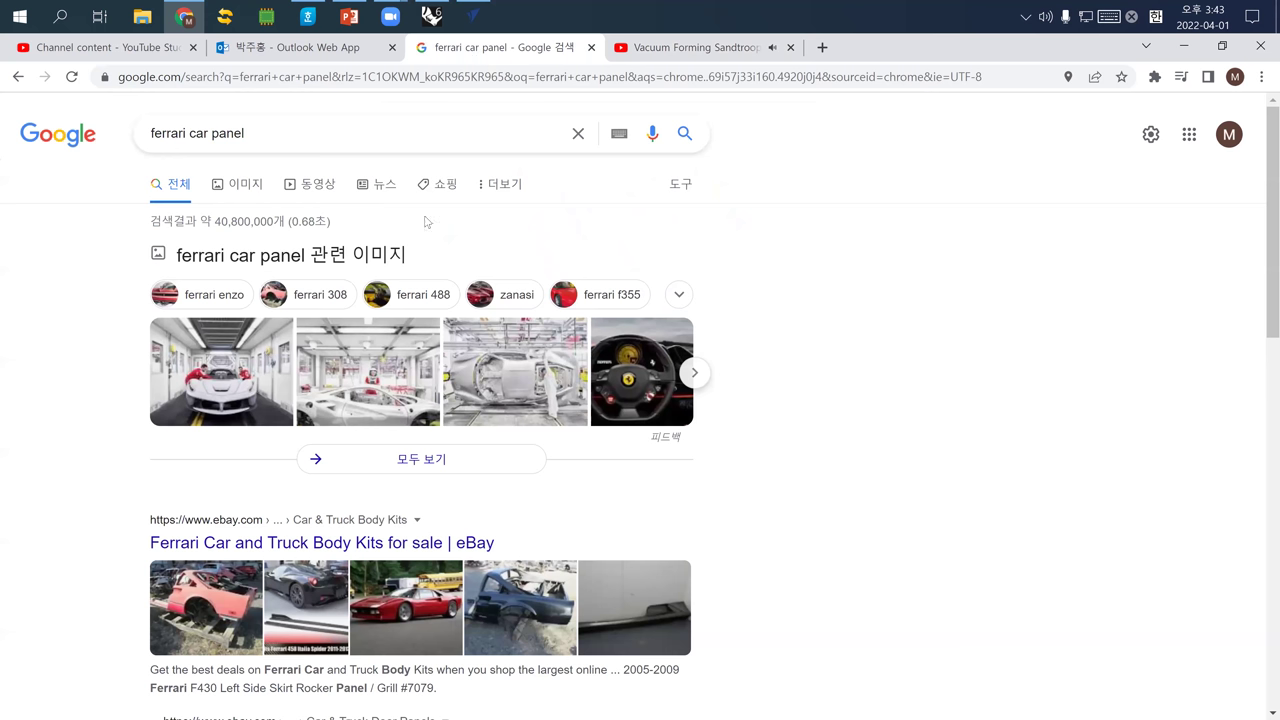
{"action": "left_click", "coordinate": [245, 185]}
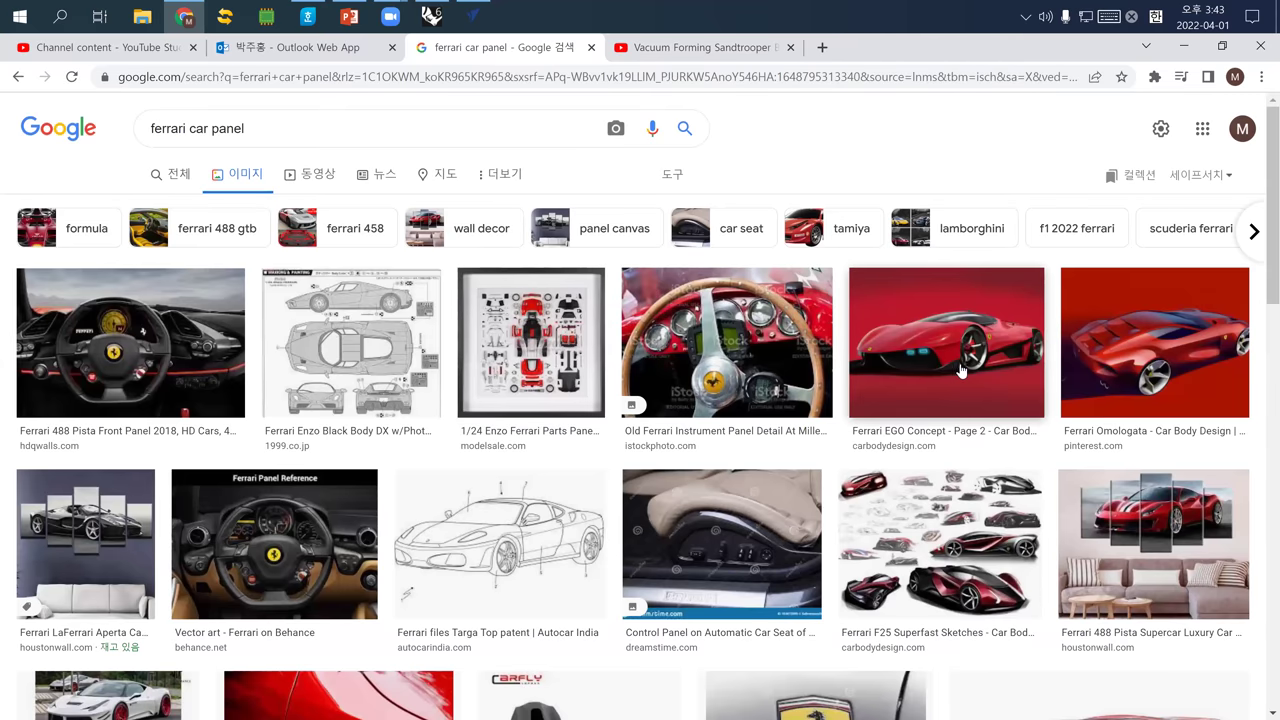
{"action": "key", "text": "slash"}
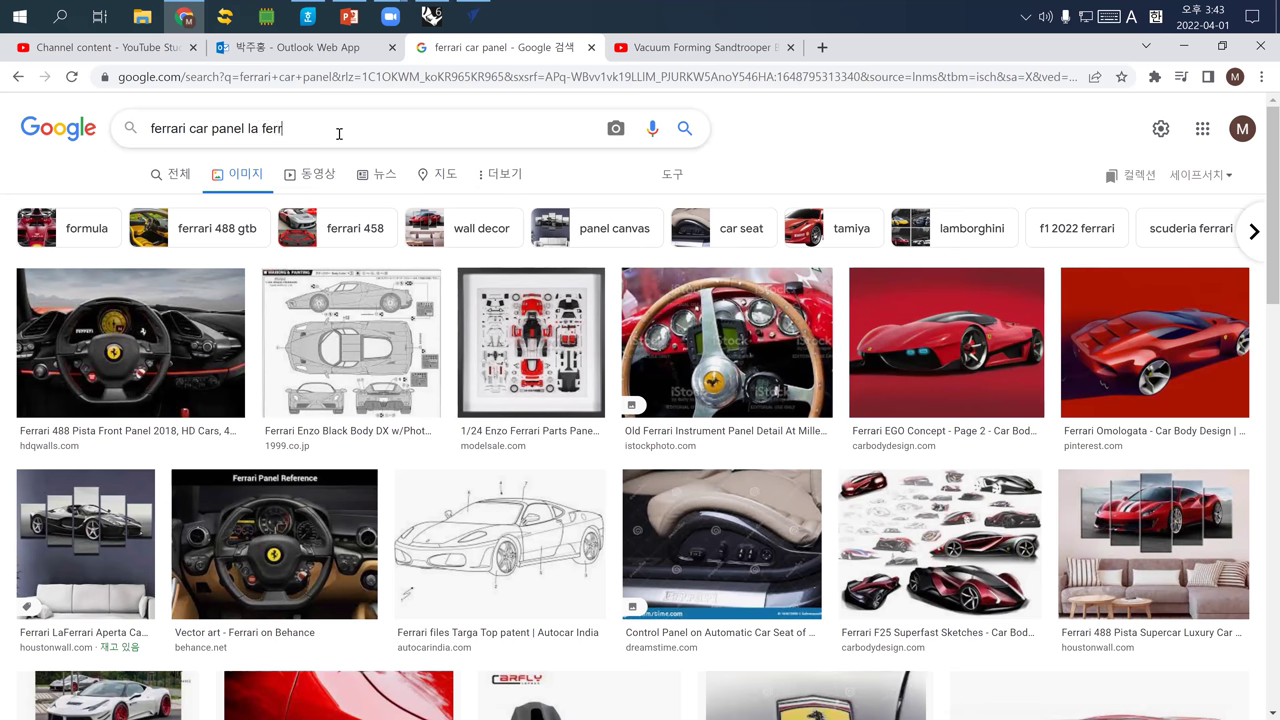
{"action": "key", "text": "Return"}
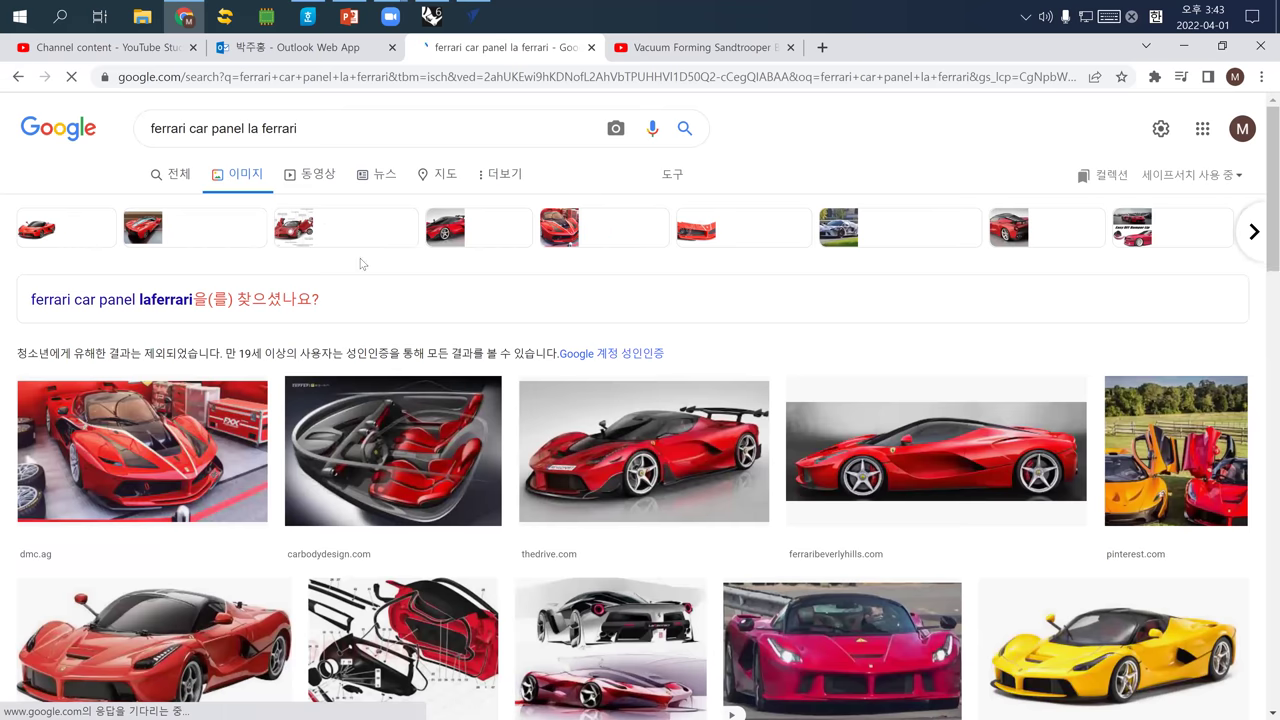
{"action": "scroll", "coordinate": [130, 305], "scroll_direction": "down", "scroll_amount": 2}
{"action": "left_click_drag", "start_coordinate": [134, 309], "coordinate": [134, 306]}
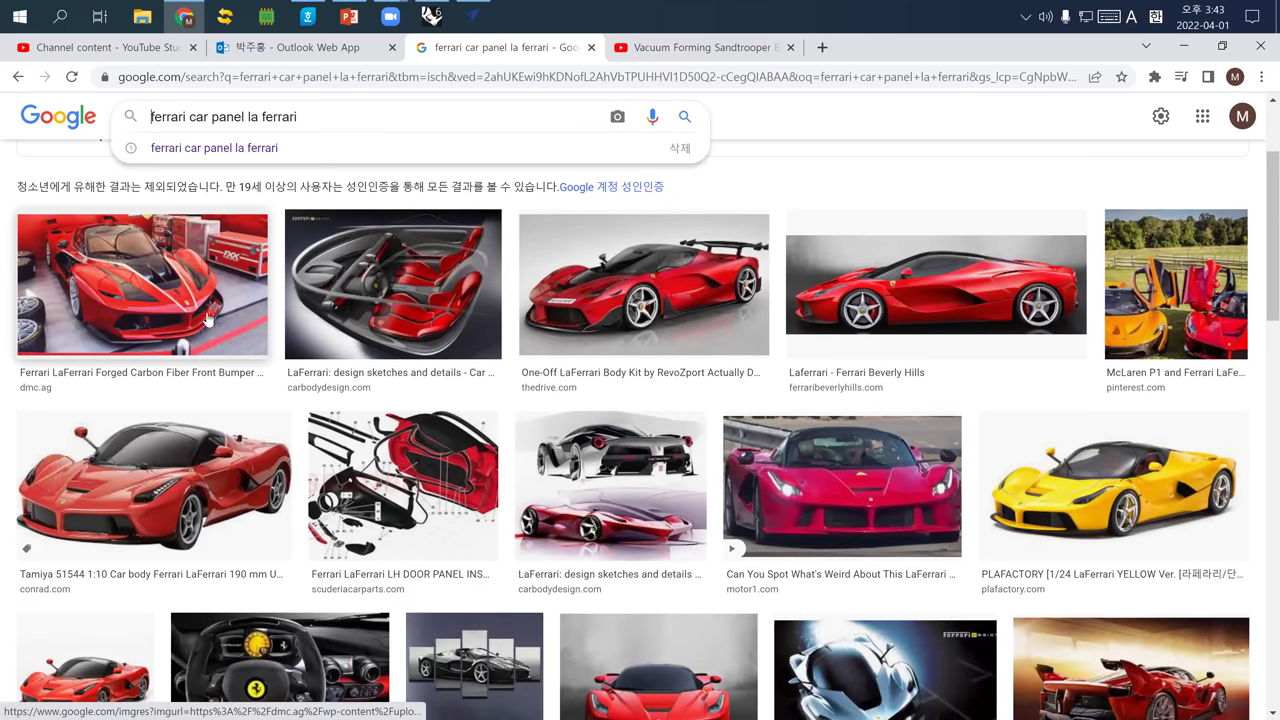
{"action": "left_click", "coordinate": [143, 502]}
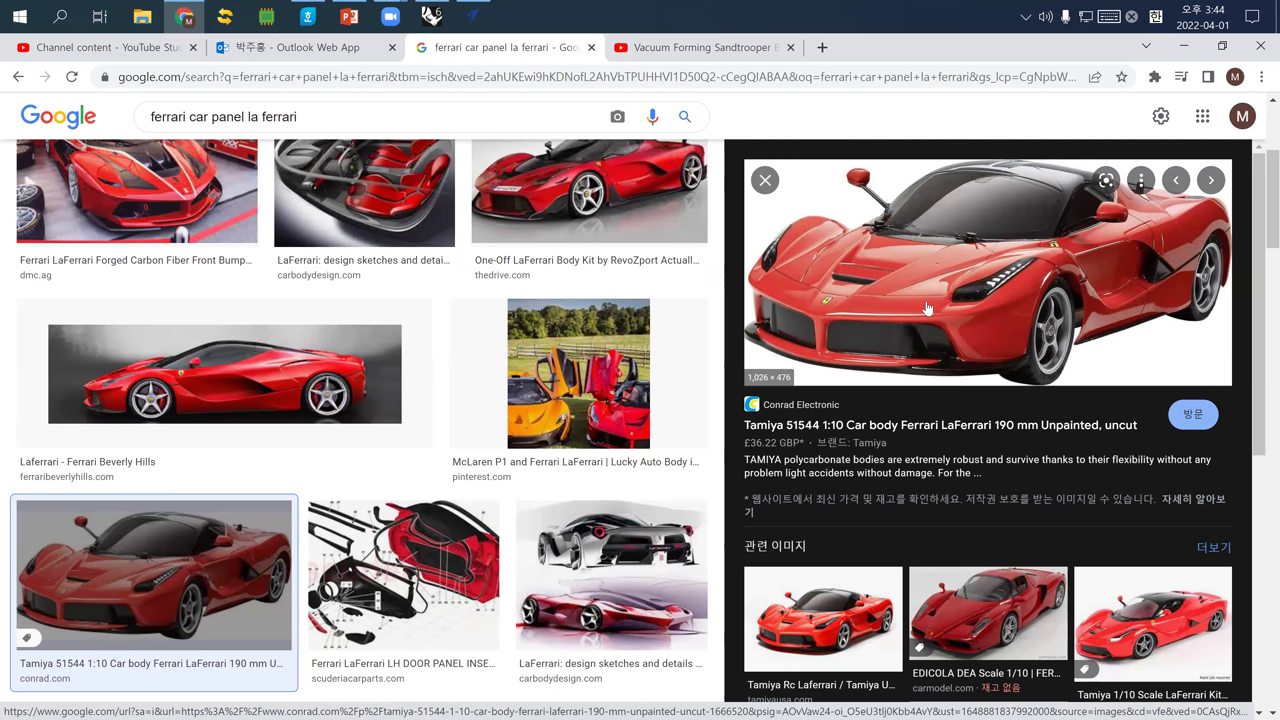
Return to the YouTube page and search for "metal press manufacturing".
{"action": "left_click", "coordinate": [690, 47]}
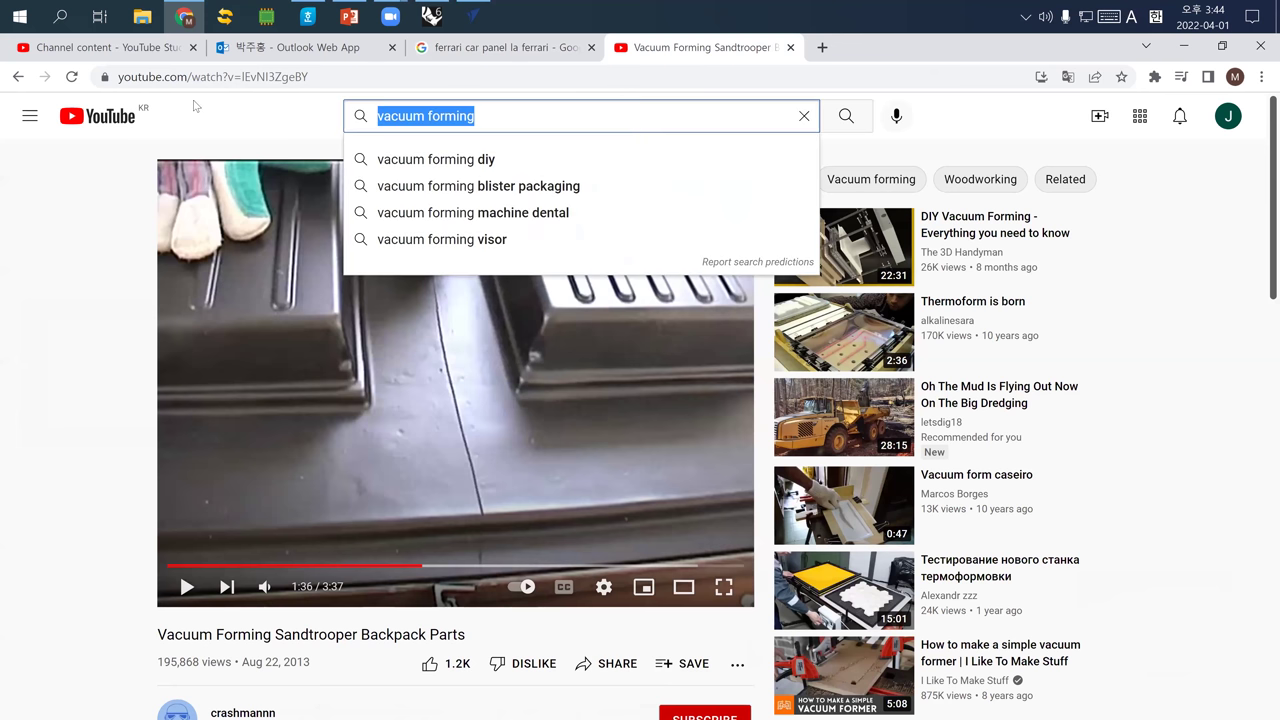
{"action": "type", "text": "m"}
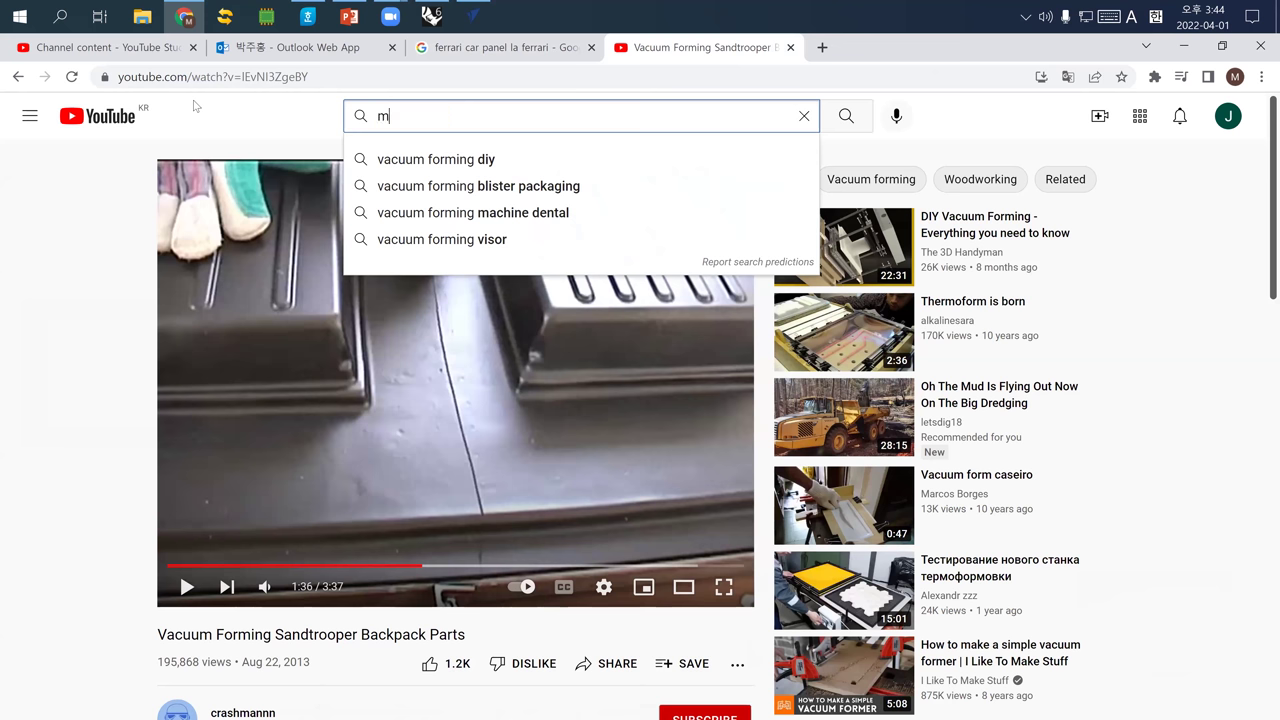
{"action": "type", "text": "etal press"}
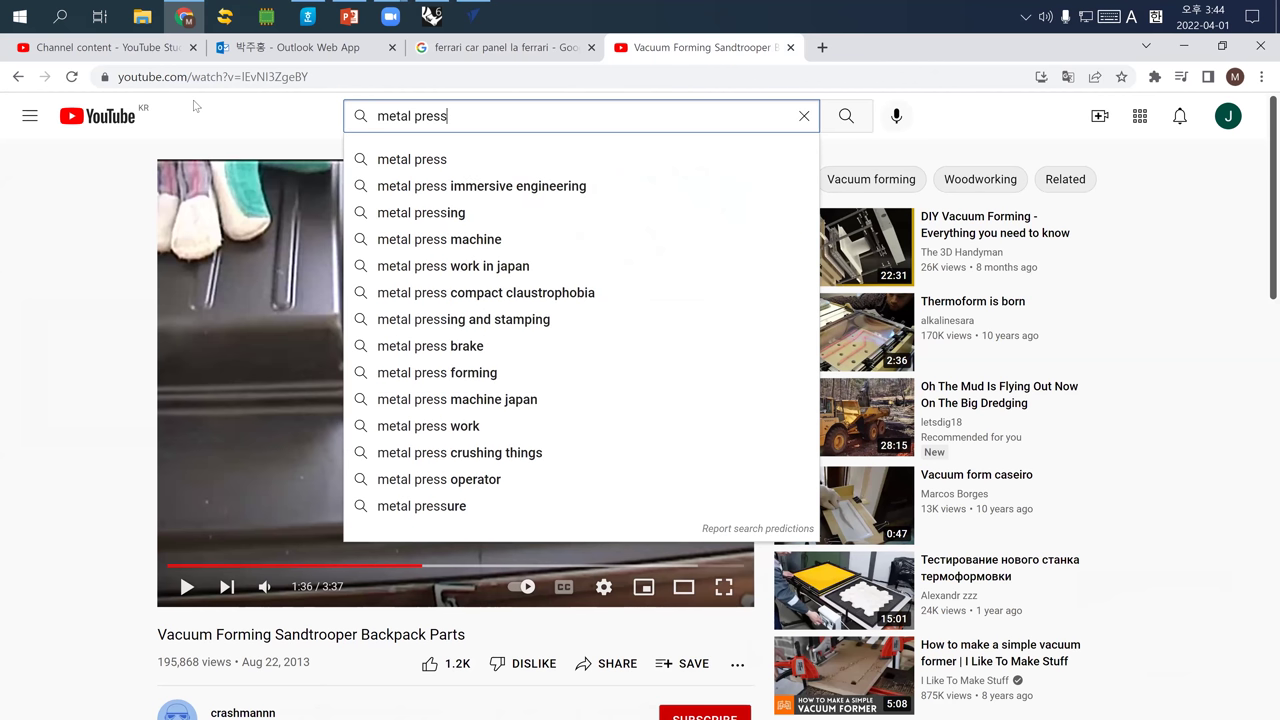
{"action": "type", "text": " manfu"}
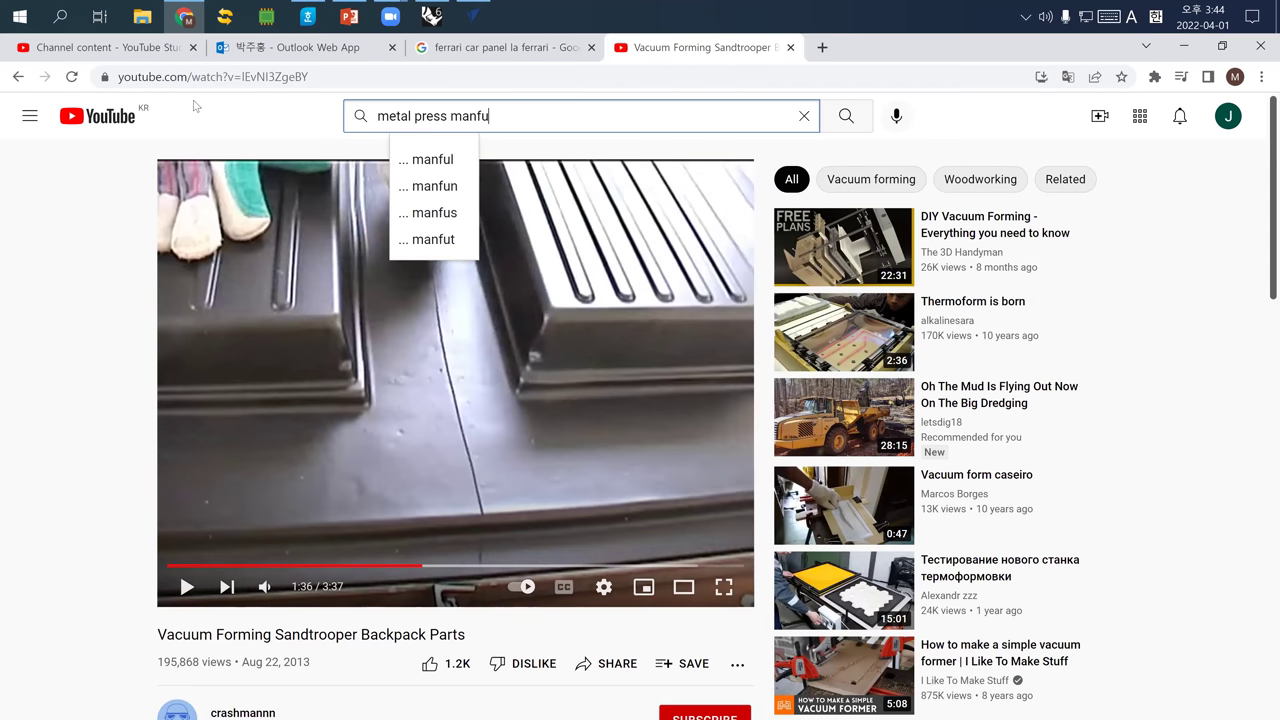
{"action": "key", "text": "BackSpace"}
{"action": "type", "text": "ufacturing"}
{"action": "key", "text": "Return"}
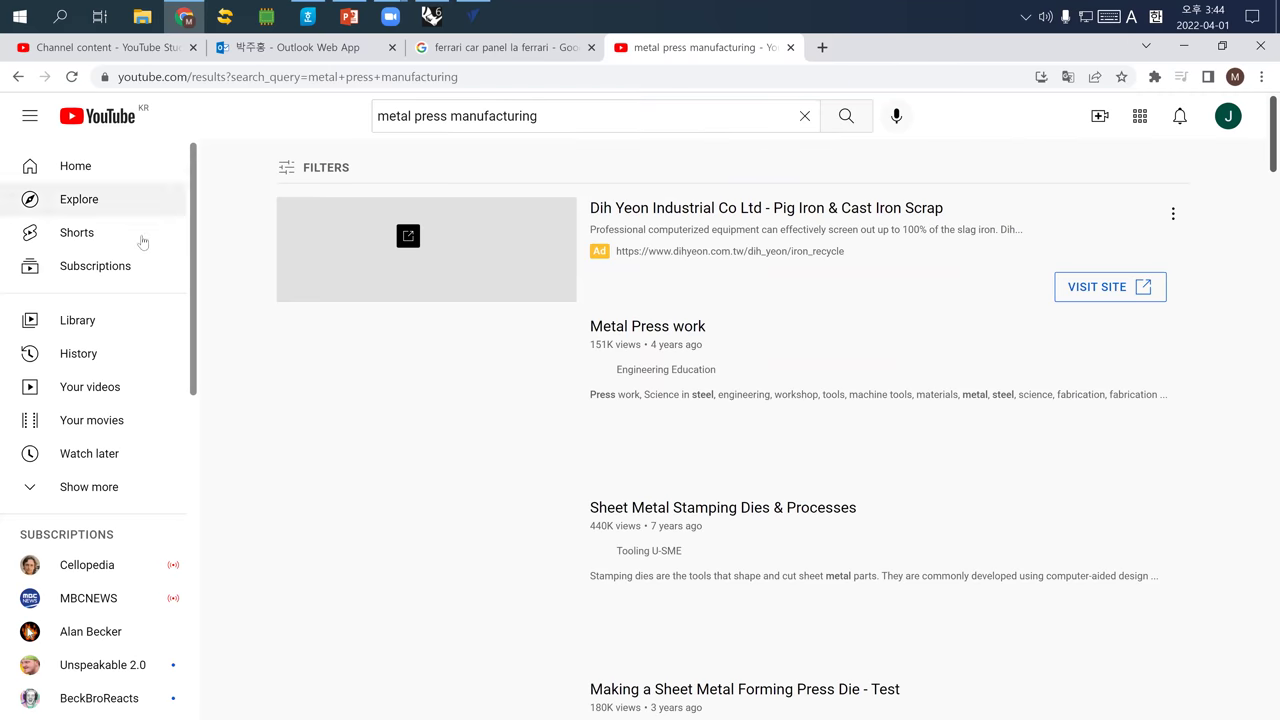
Browse the press videos and refine the search to "metal press manufacturing car panel".
{"action": "scroll", "coordinate": [657, 425], "scroll_direction": "down", "scroll_amount": 5}
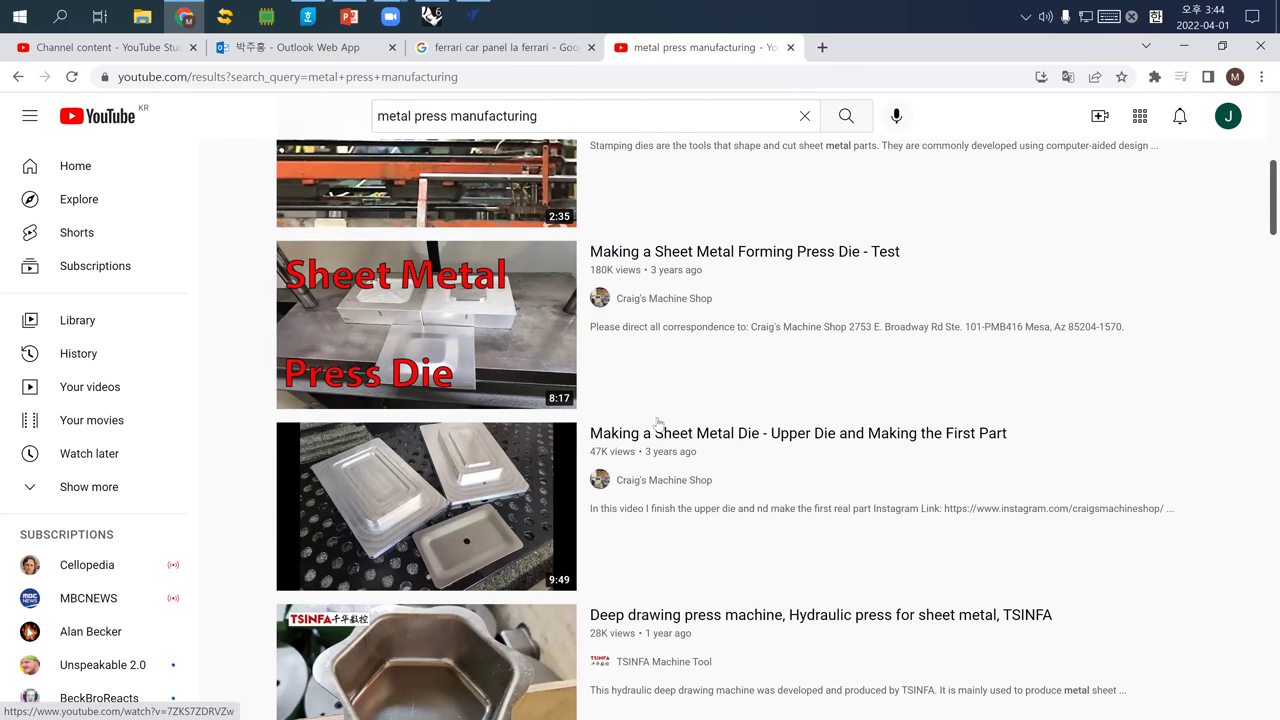
{"action": "scroll", "coordinate": [657, 425], "scroll_direction": "down", "scroll_amount": 4}
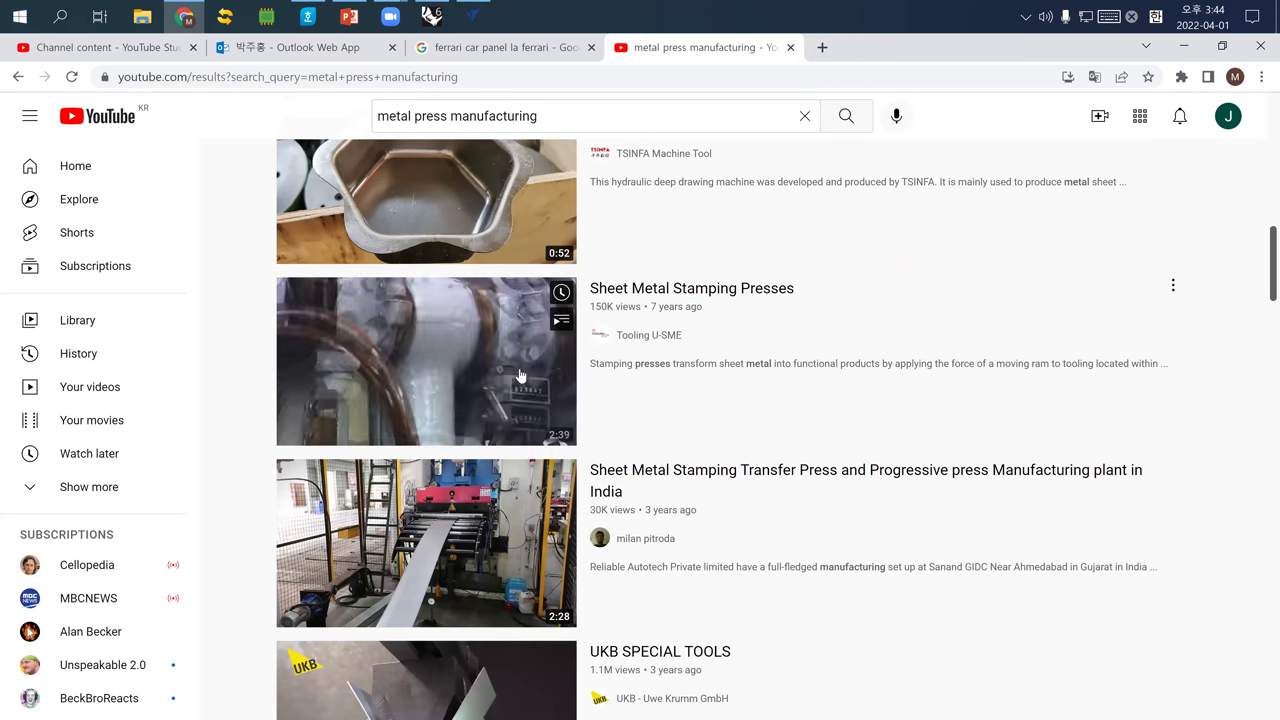
{"action": "left_click", "coordinate": [569, 115]}
{"action": "type", "text": "car panel"}
{"action": "key", "text": "Return"}
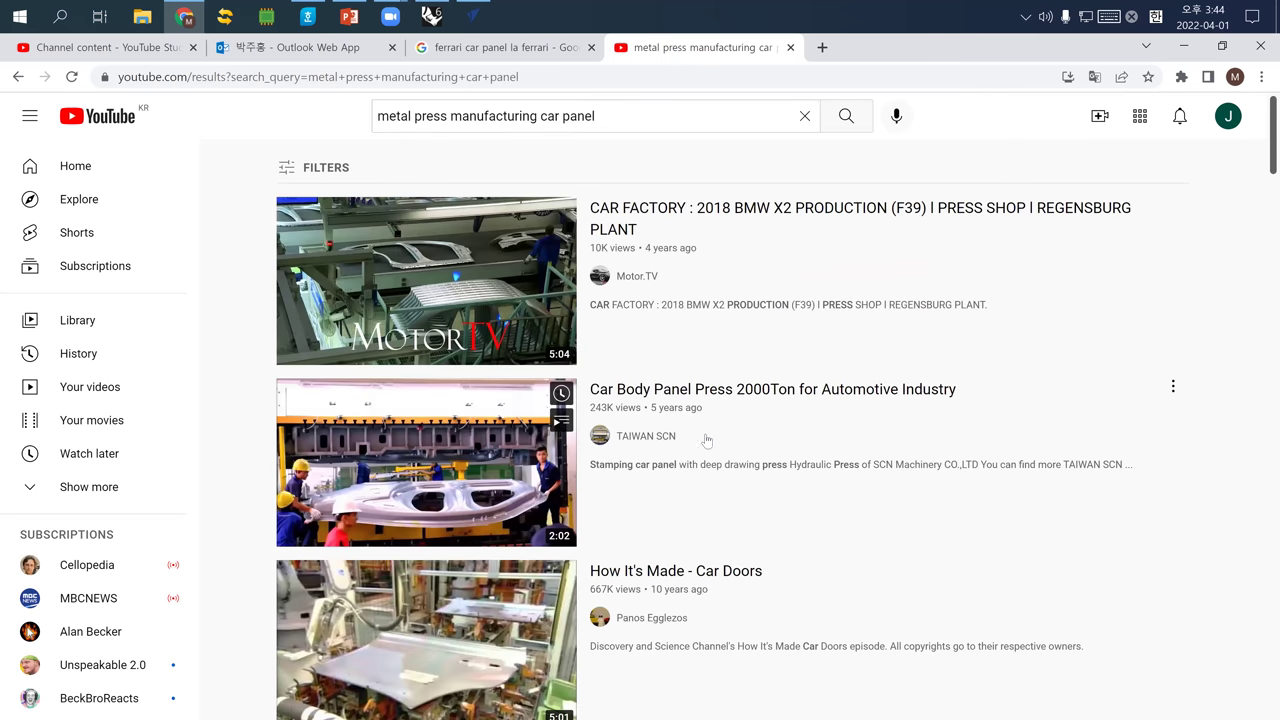
Play the How It's Made - Car Doors video, skip its advertisement, view the sheet metal pressing section, and pause it at 1:05.
{"action": "scroll", "coordinate": [706, 440], "scroll_direction": "down", "scroll_amount": 3}
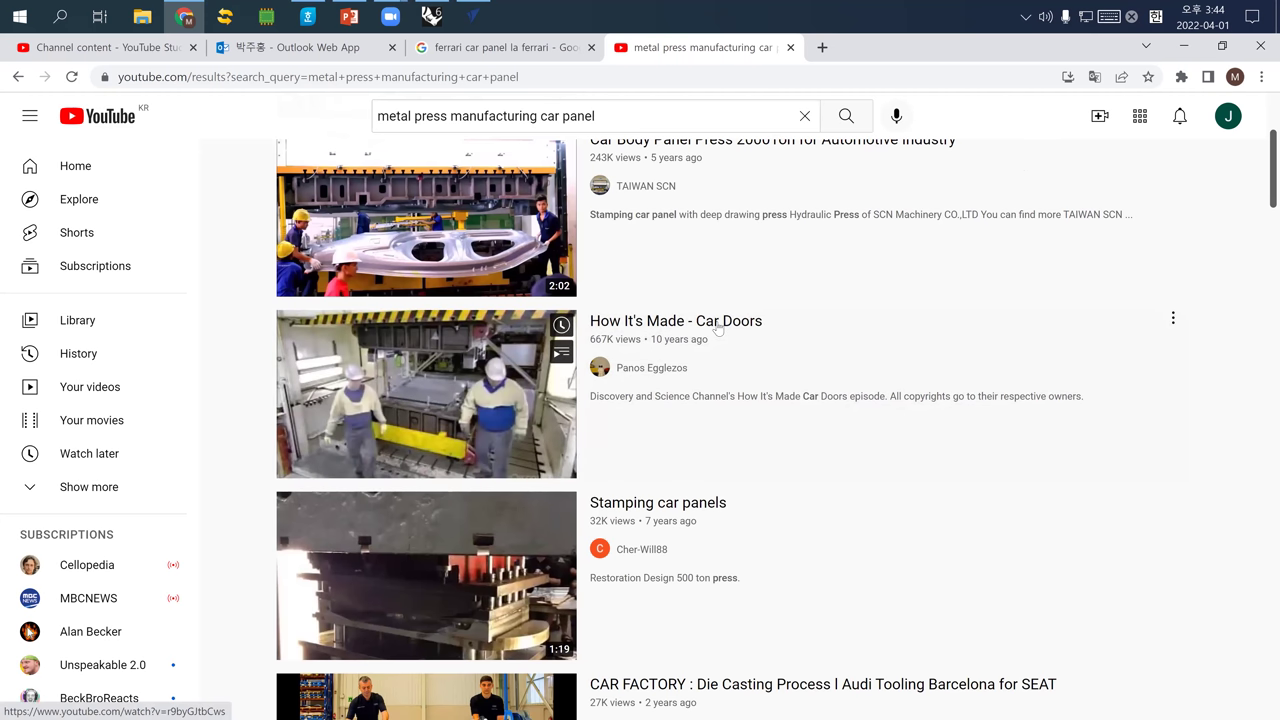
{"action": "left_click", "coordinate": [718, 326]}
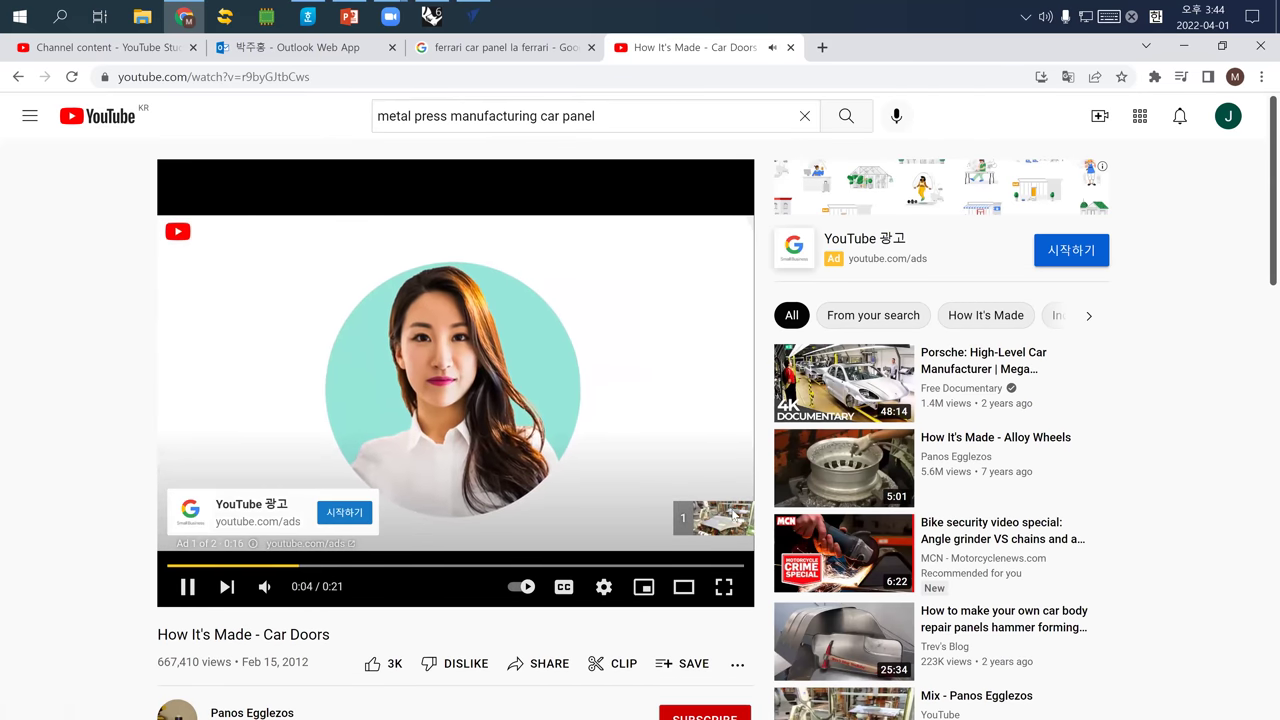
{"action": "left_click", "coordinate": [718, 520]}
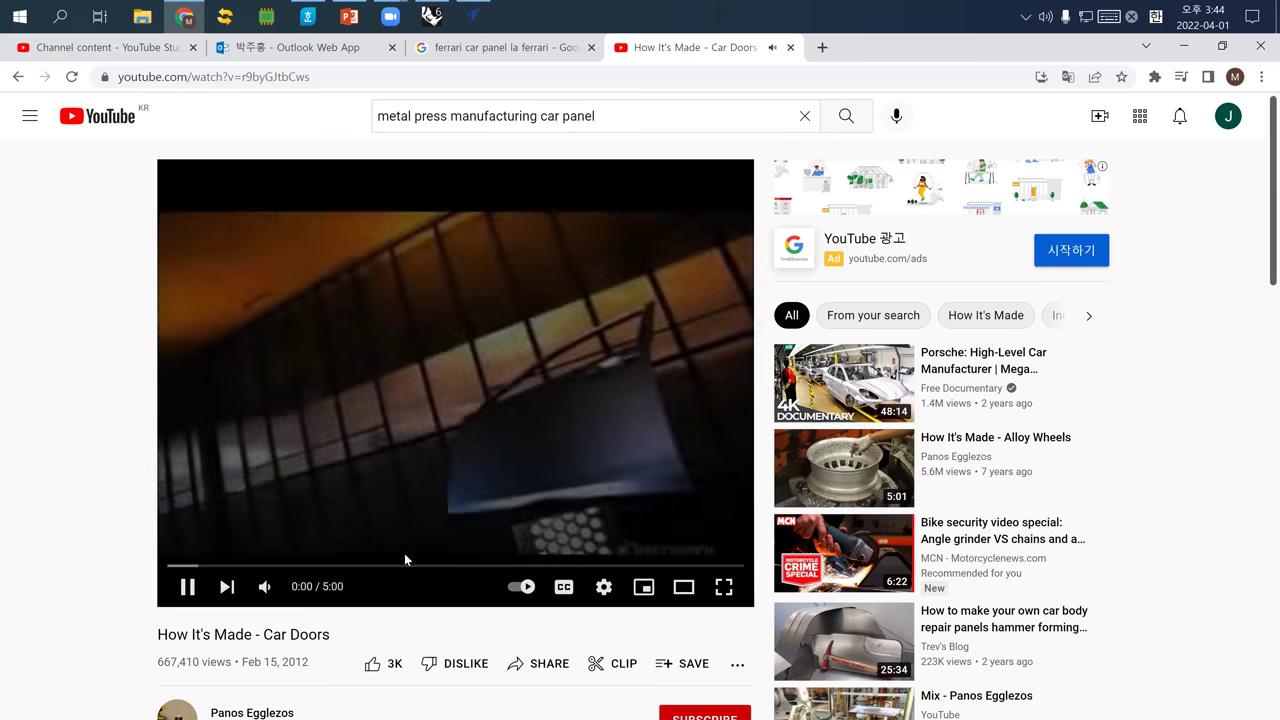
{"action": "left_click", "coordinate": [302, 567]}
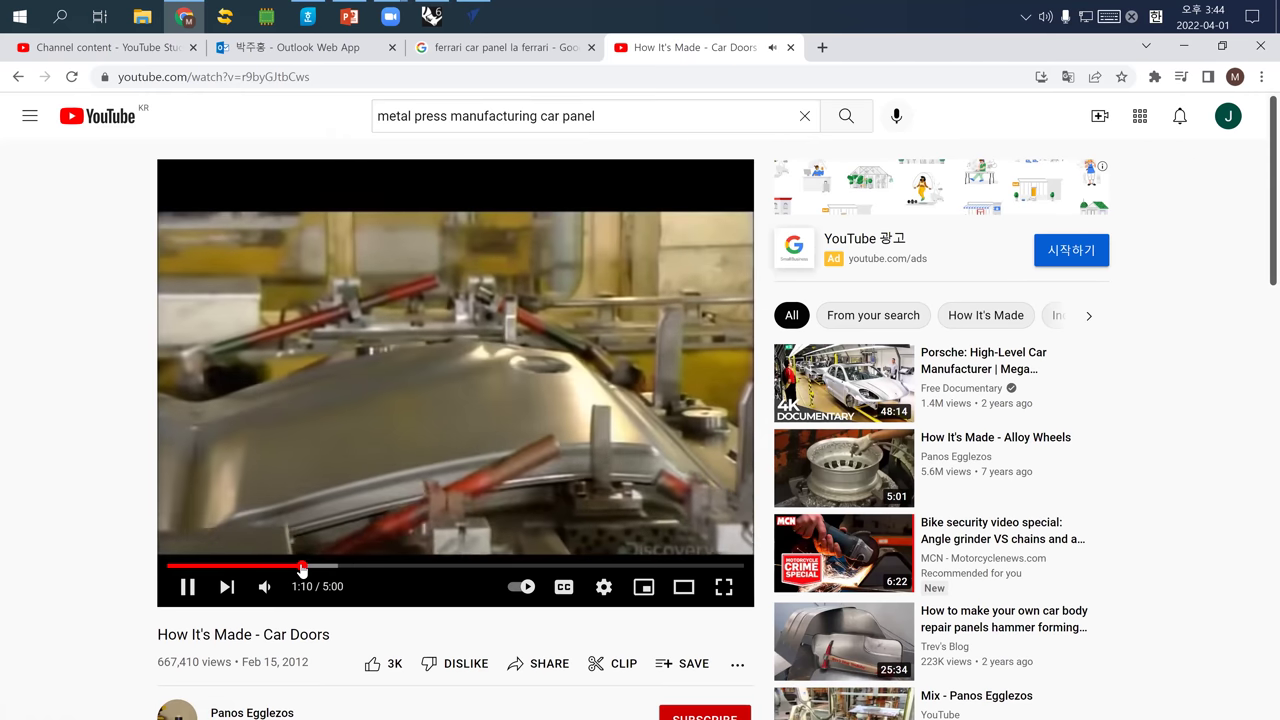
{"action": "left_click", "coordinate": [228, 567]}
{"action": "left_click_drag", "start_coordinate": [232, 567], "coordinate": [248, 569]}
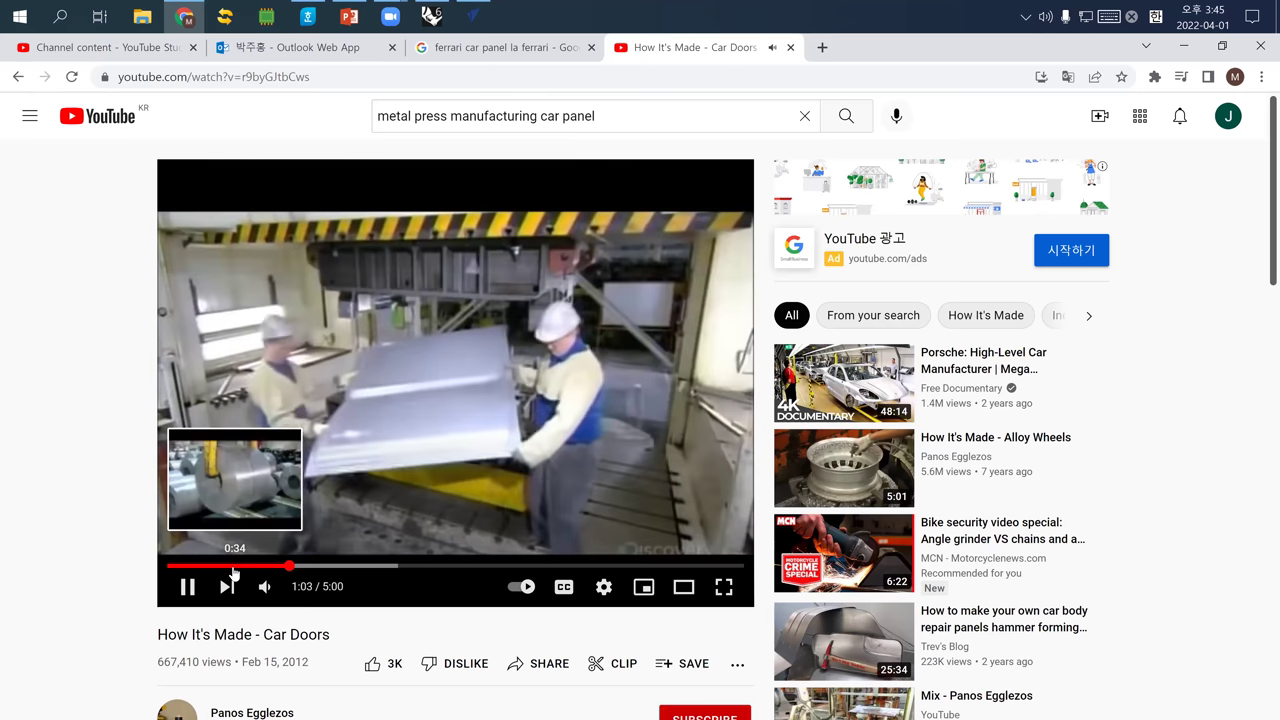
{"action": "left_click", "coordinate": [392, 477]}
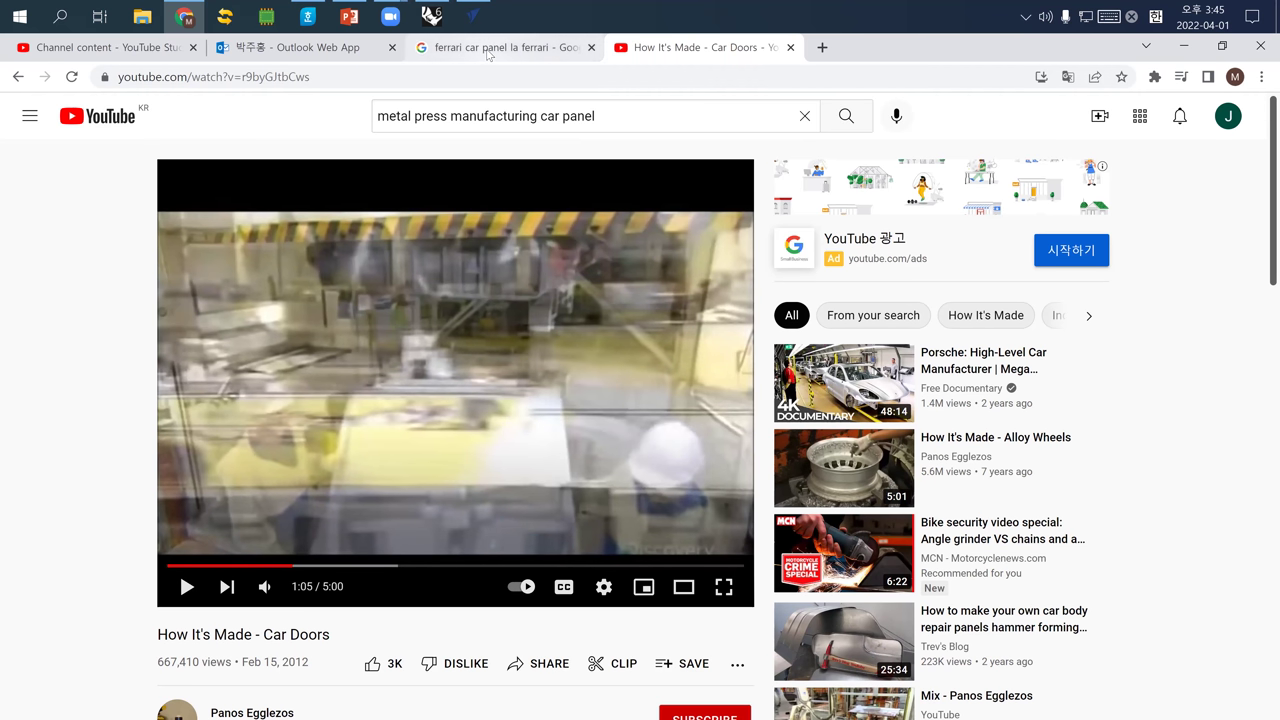
Switch to Rhino 6 and examine the selected box from an oblique angle in the Perspective view.
{"action": "left_click_drag", "start_coordinate": [434, 17], "coordinate": [462, 20]}
{"action": "left_click", "coordinate": [468, 17]}
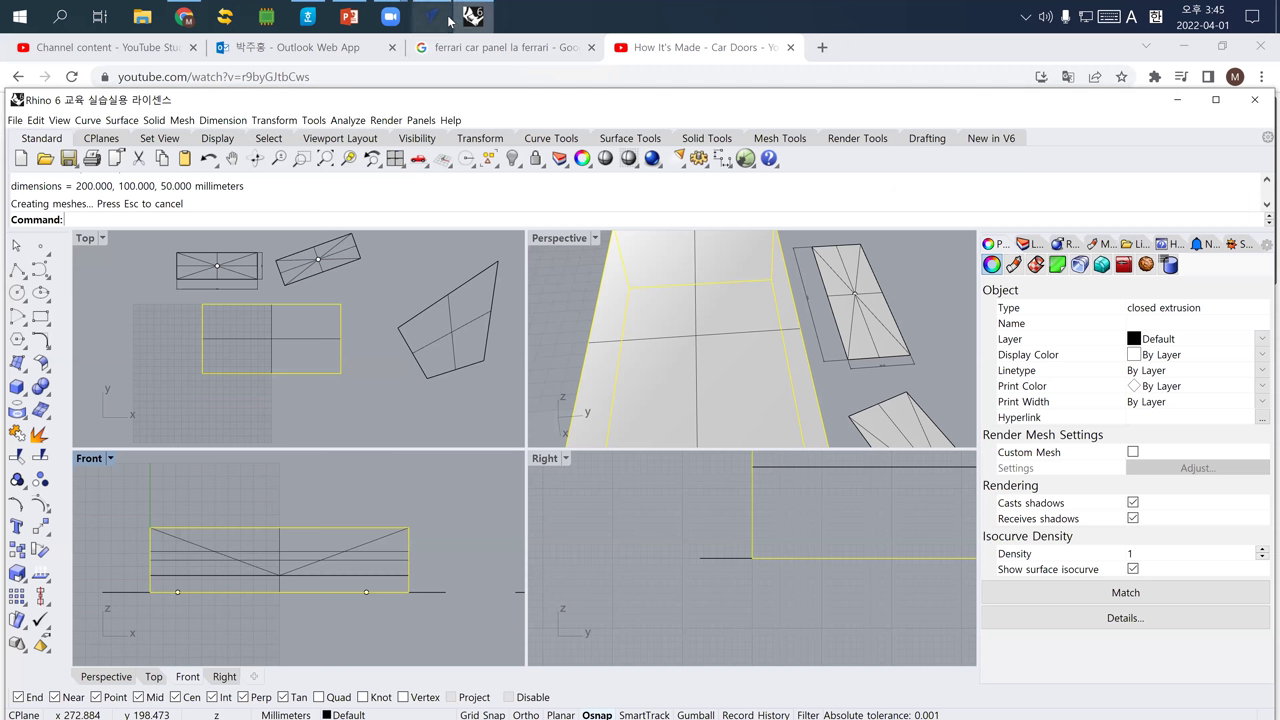
{"action": "left_click", "coordinate": [668, 362]}
{"action": "right_click_drag", "start_coordinate": [660, 375], "coordinate": [720, 395]}
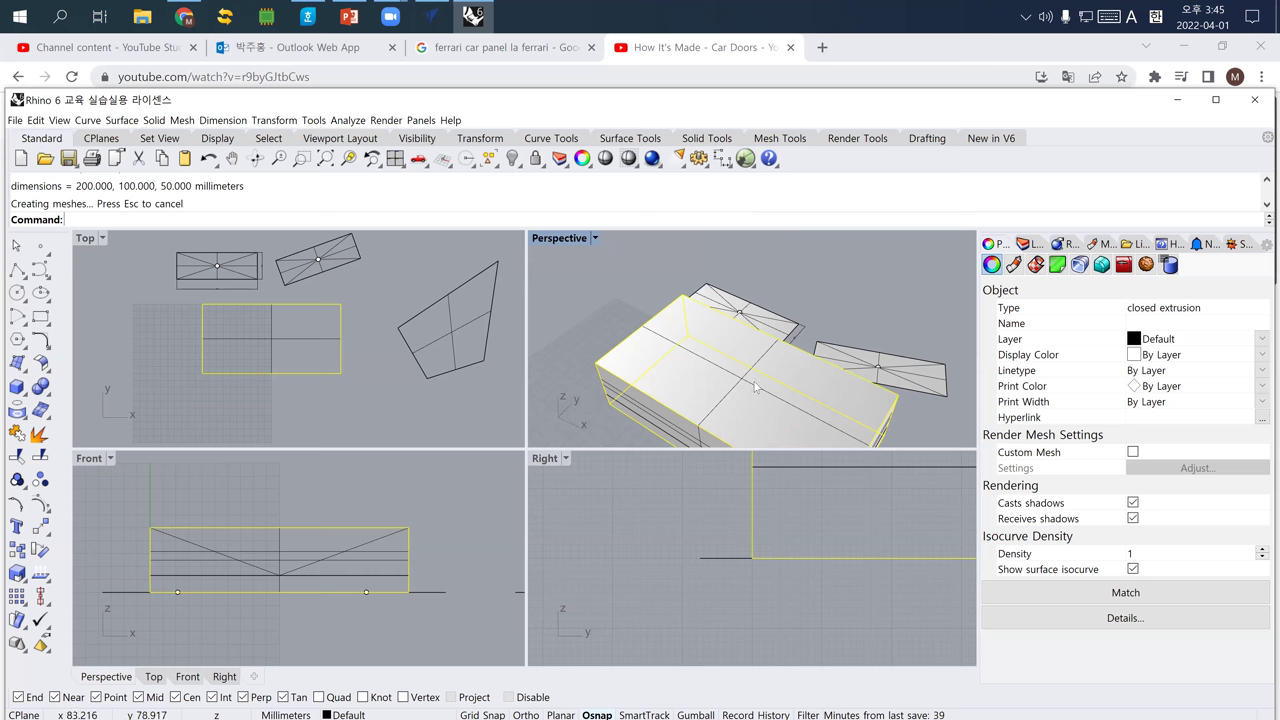
Hide the two overlapping box solids that surround the curved surface.
{"action": "right_click_drag", "start_coordinate": [727, 403], "coordinate": [710, 370], "text": "shift"}
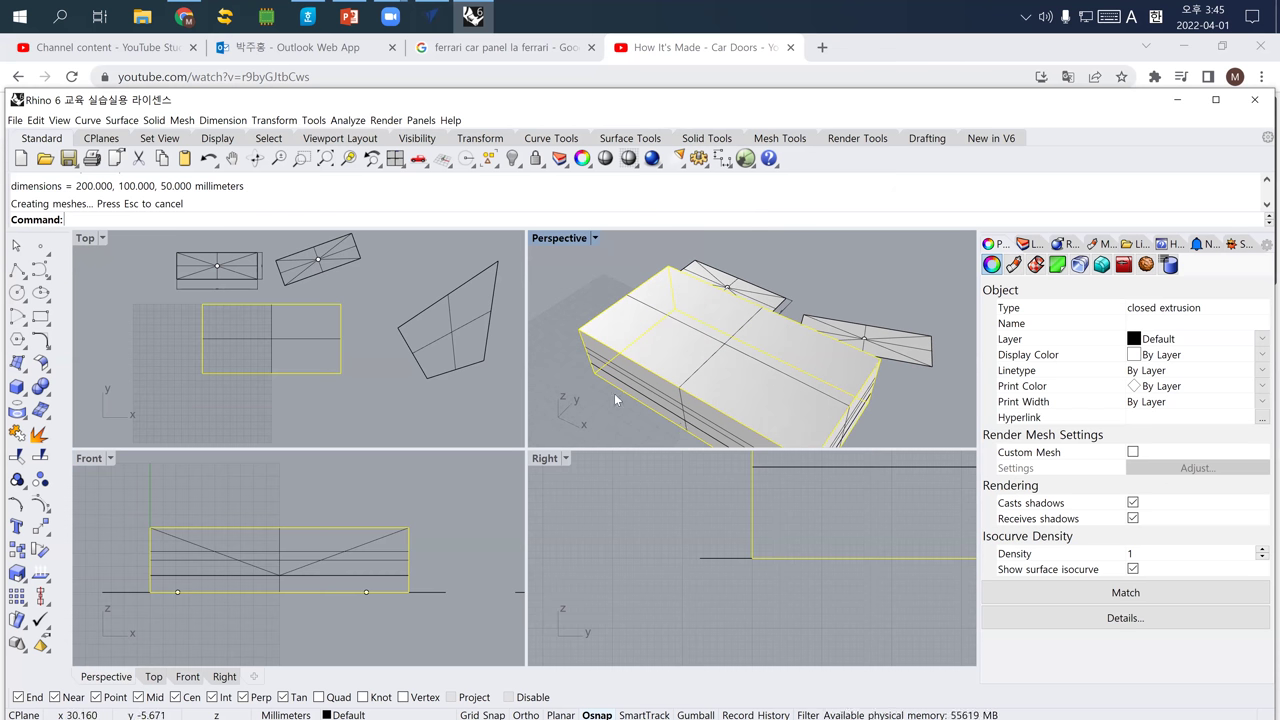
{"action": "key", "text": "Escape"}
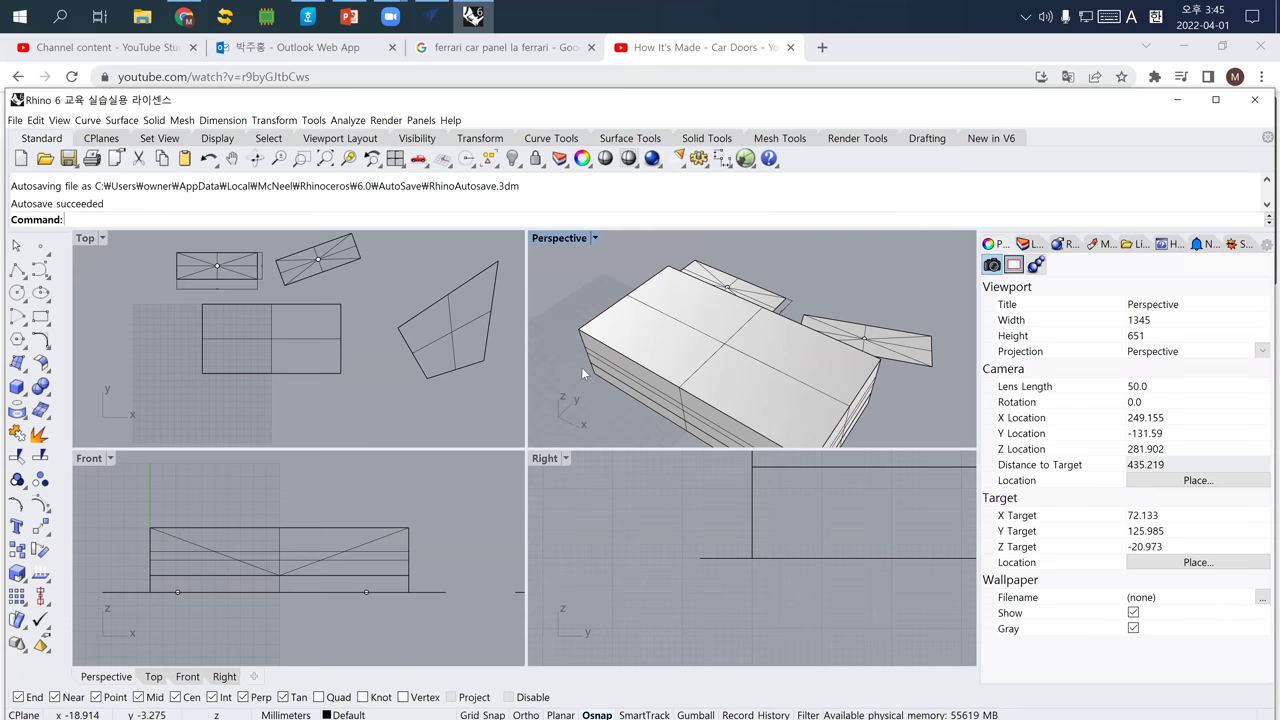
{"action": "left_click", "coordinate": [360, 555]}
{"action": "left_click", "coordinate": [371, 558]}
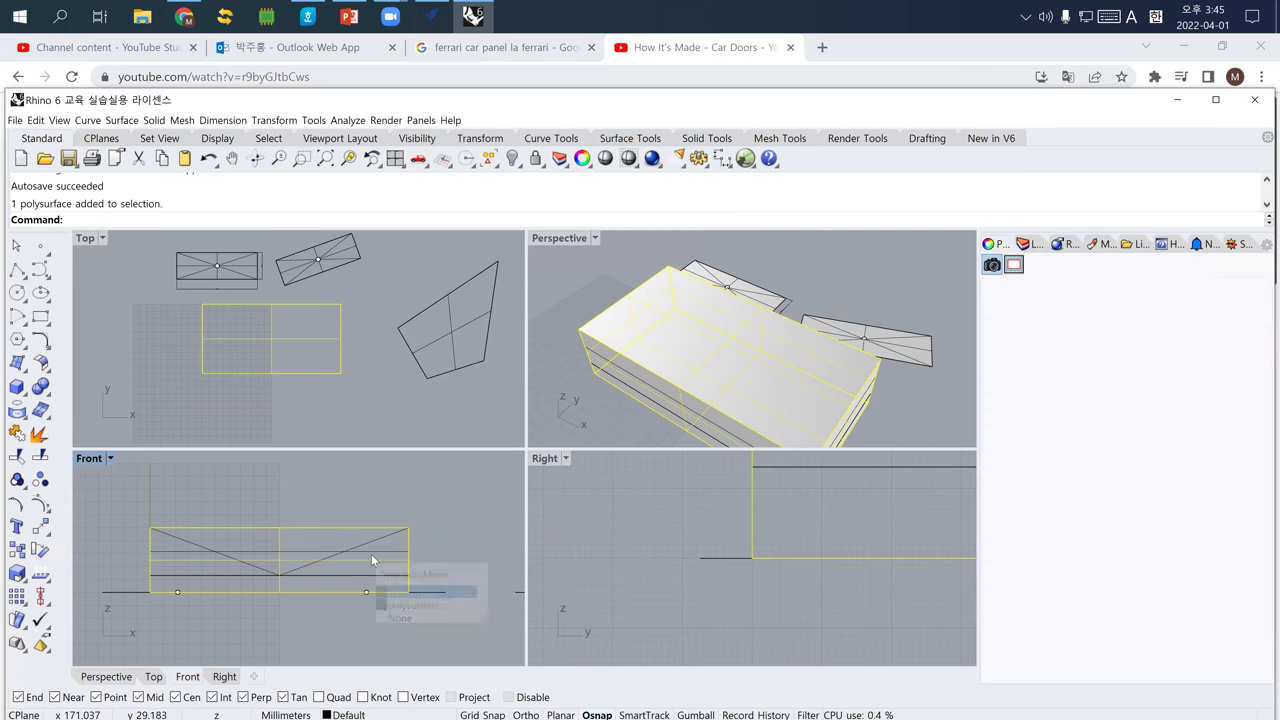
{"action": "type", "text": "hide"}
{"action": "key", "text": "Return"}
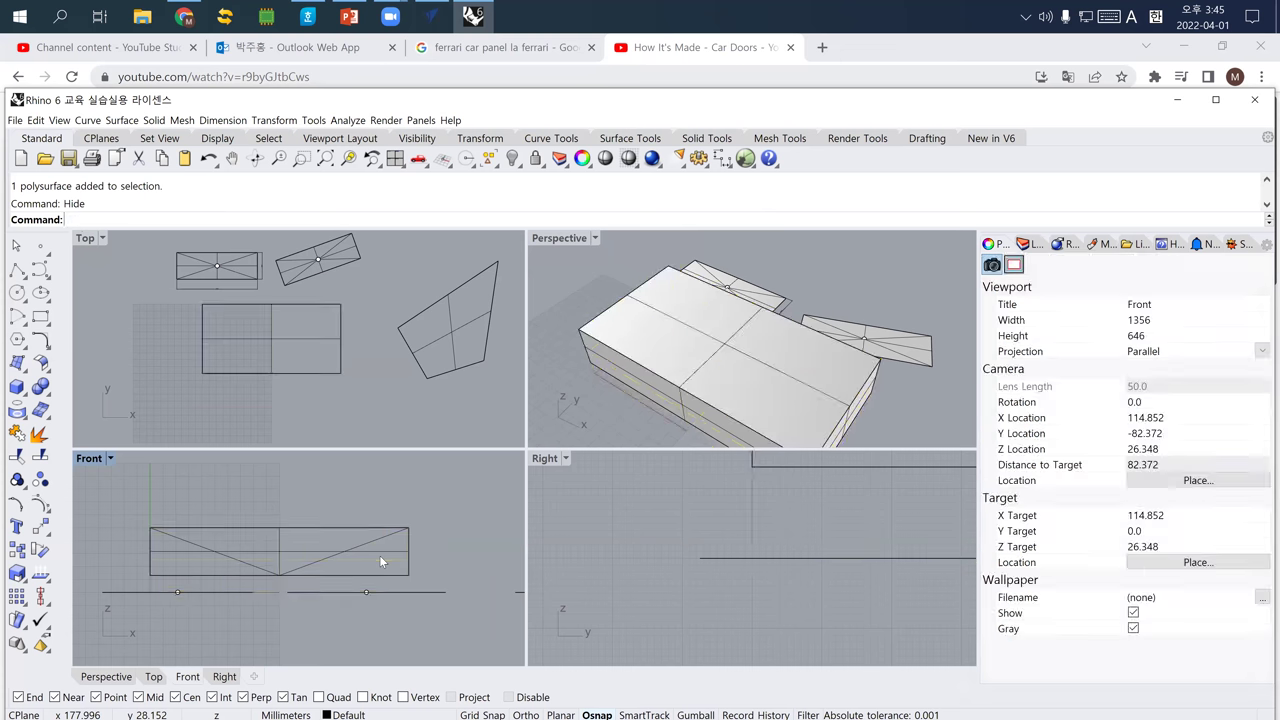
{"action": "left_click", "coordinate": [661, 396]}
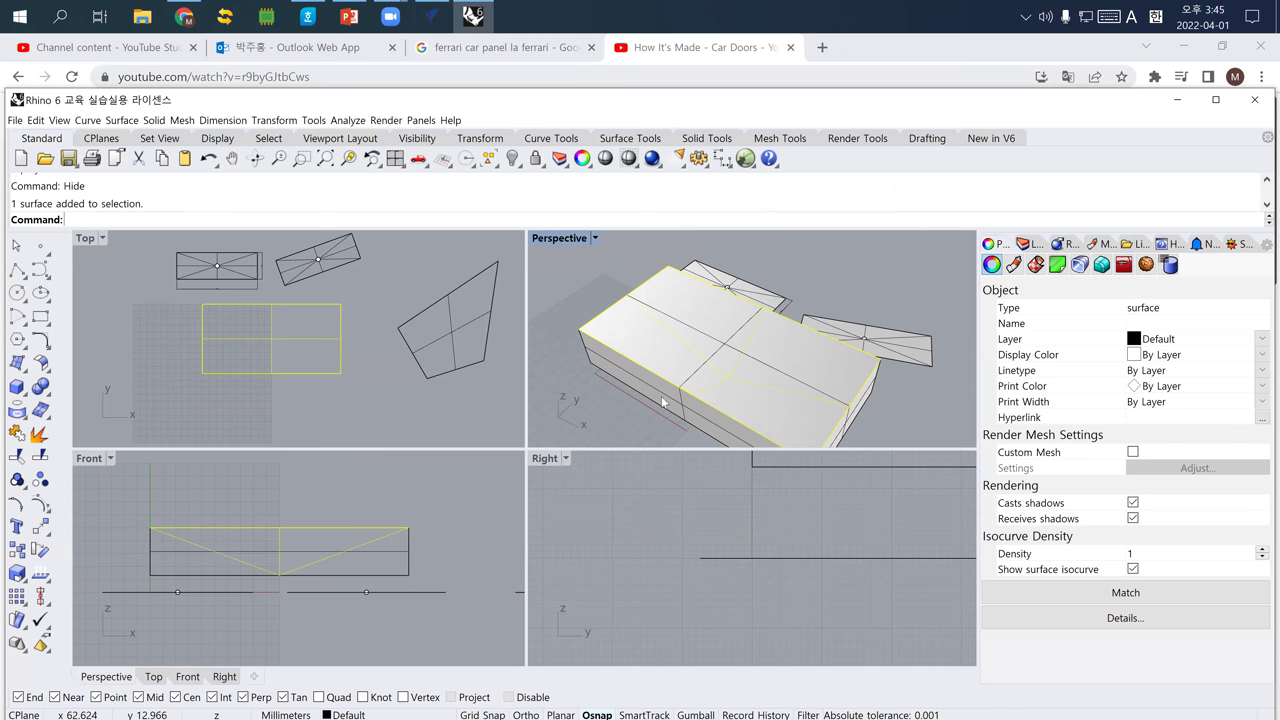
{"action": "left_click", "coordinate": [661, 395]}
{"action": "type", "text": "h"}
{"action": "key", "text": "Return"}
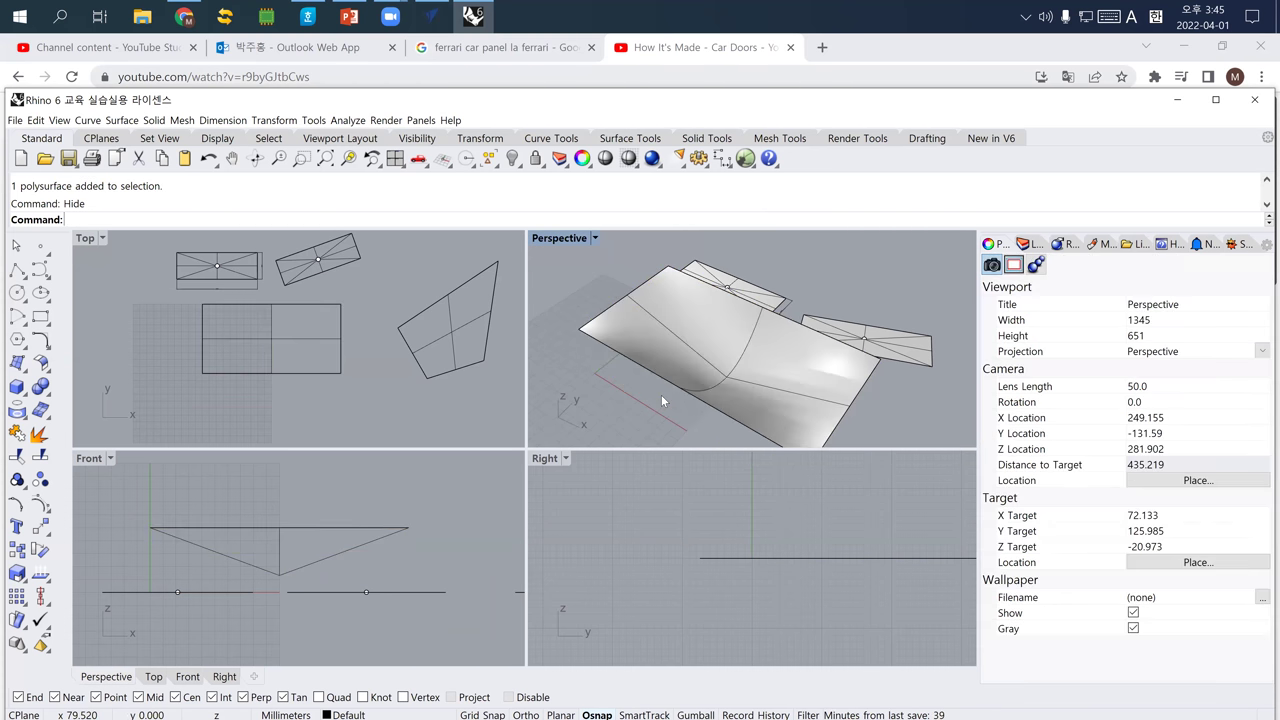
Draw a straight polyline diagonally across the curved surface in the Top view, extending past both of its ends.
{"action": "right_click_drag", "start_coordinate": [681, 403], "coordinate": [725, 386], "text": "shift"}
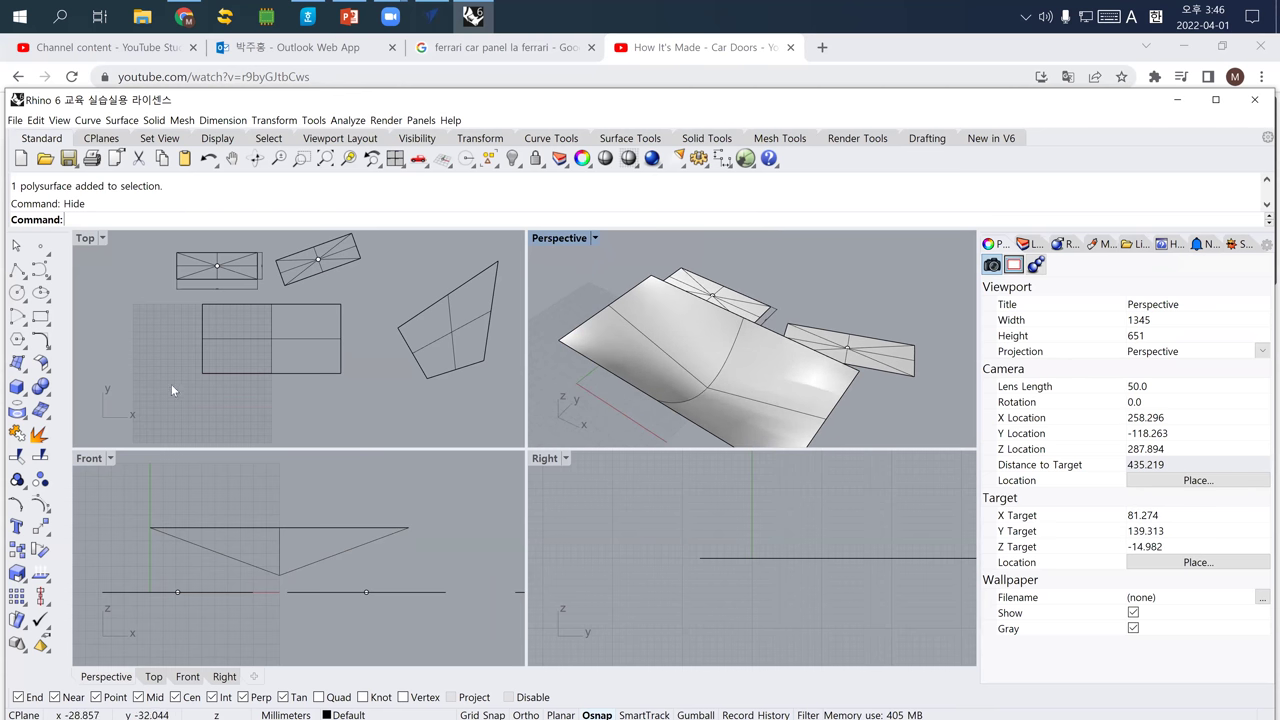
{"action": "left_click", "coordinate": [16, 270]}
{"action": "left_click", "coordinate": [166, 318]}
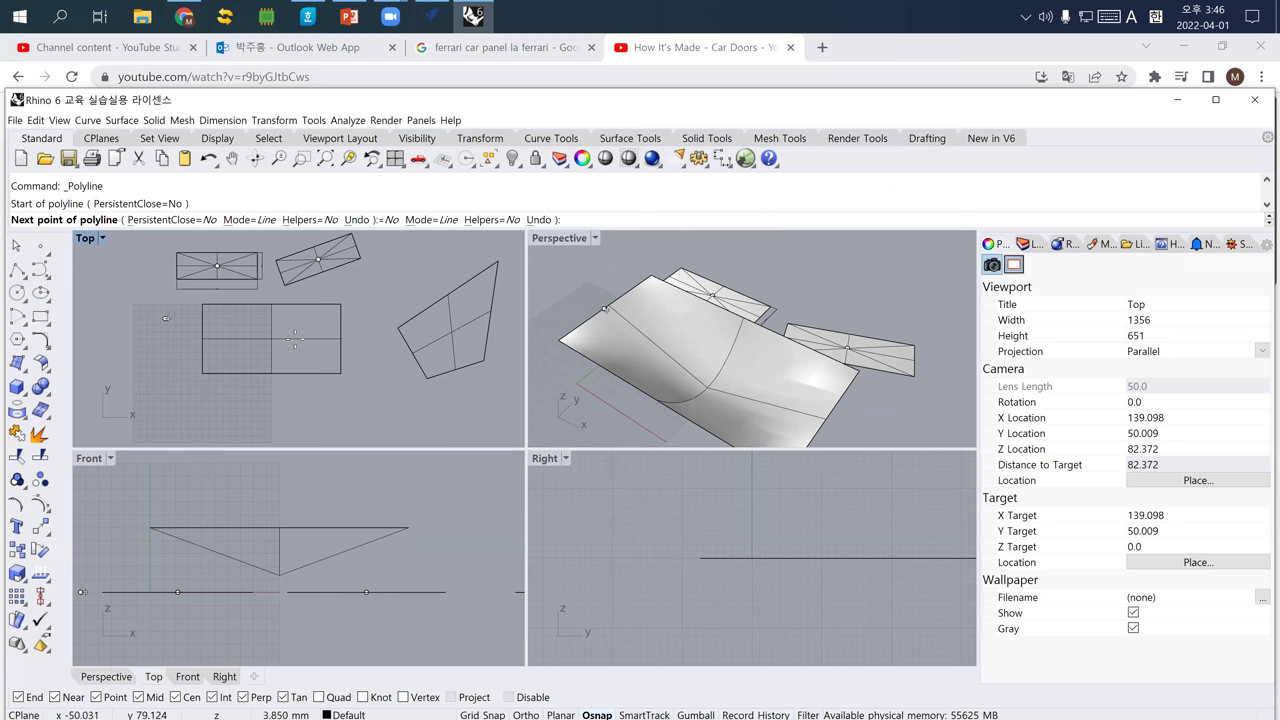
{"action": "left_click", "coordinate": [391, 365]}
{"action": "key", "text": "Return"}
{"action": "left_click", "coordinate": [276, 366]}
{"action": "type", "text": "Split"}
{"action": "key", "text": "Return"}
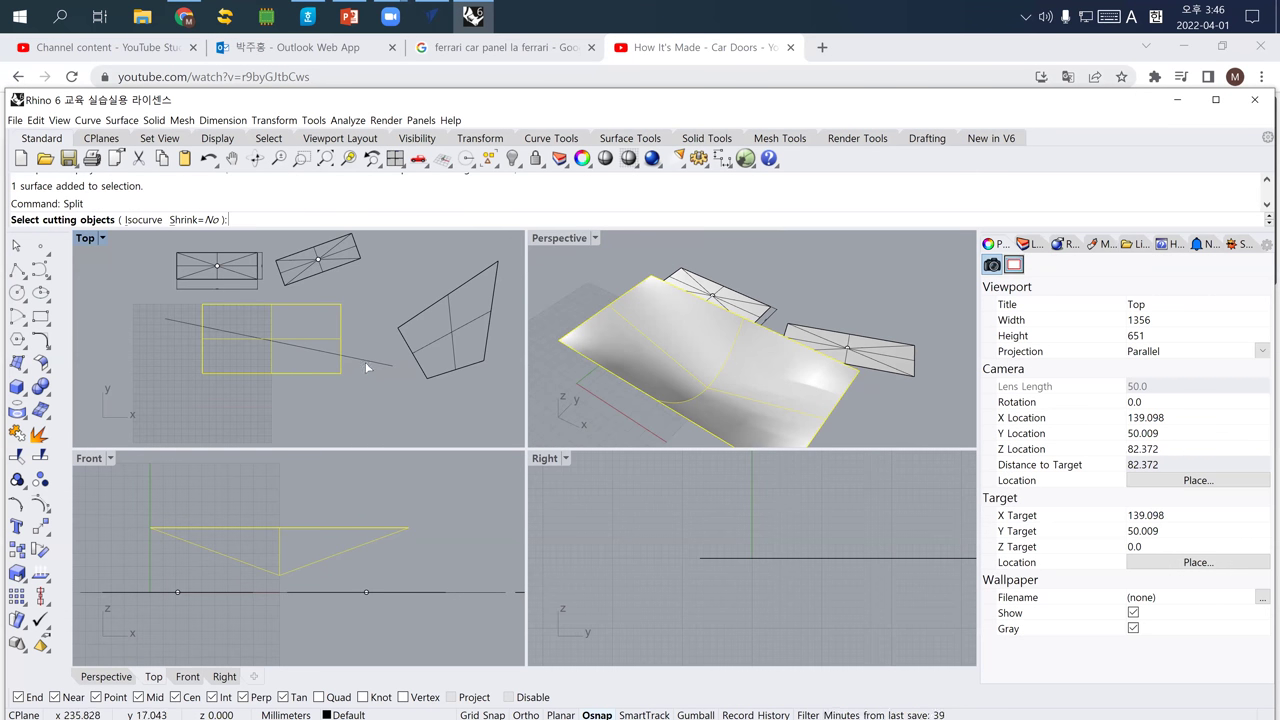
{"action": "key", "text": "Escape"}
Split the curved surface using the diagonal line as the cutting object.
{"action": "type", "text": "split"}
{"action": "key", "text": "Return"}
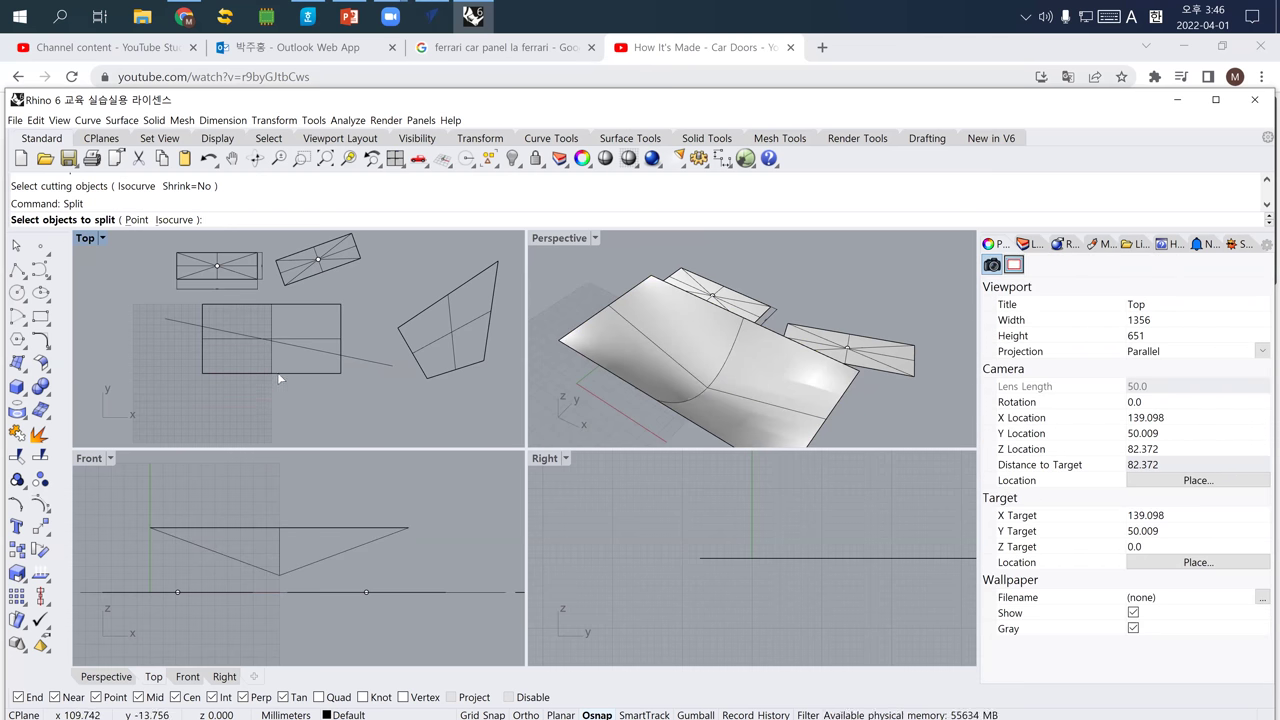
{"action": "left_click", "coordinate": [276, 372]}
{"action": "key", "text": "Return"}
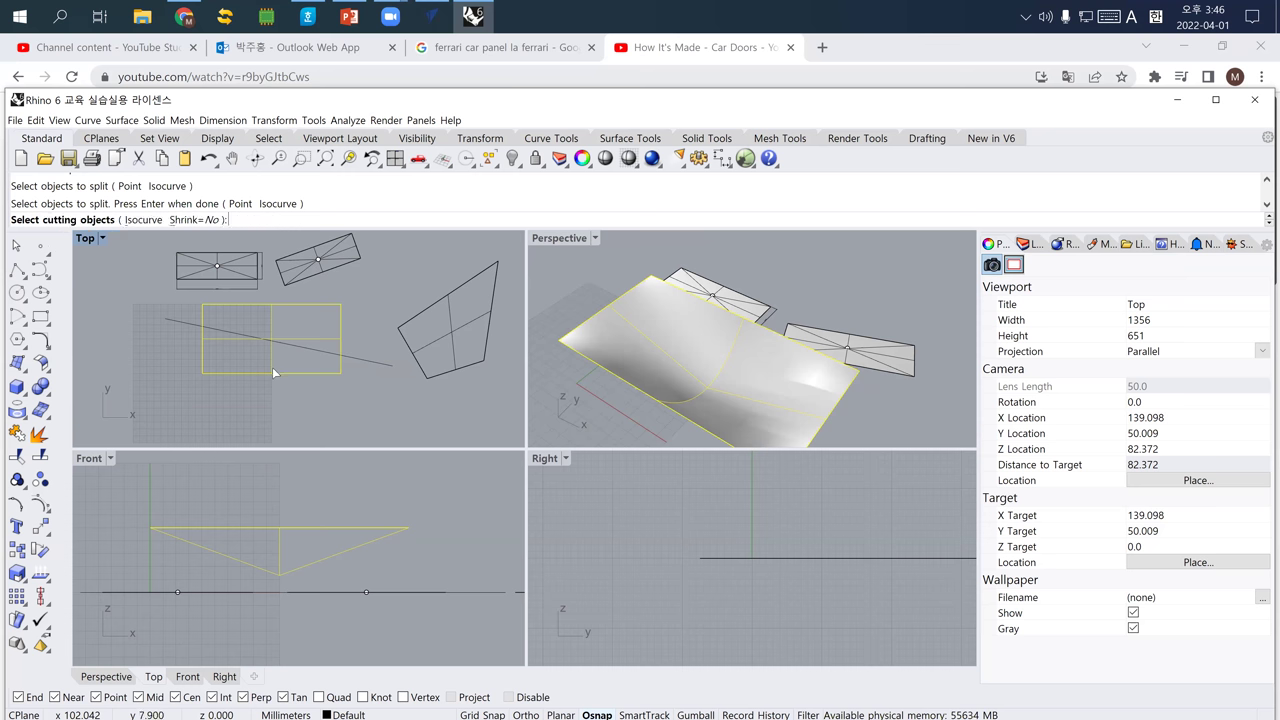
{"action": "left_click", "coordinate": [362, 366]}
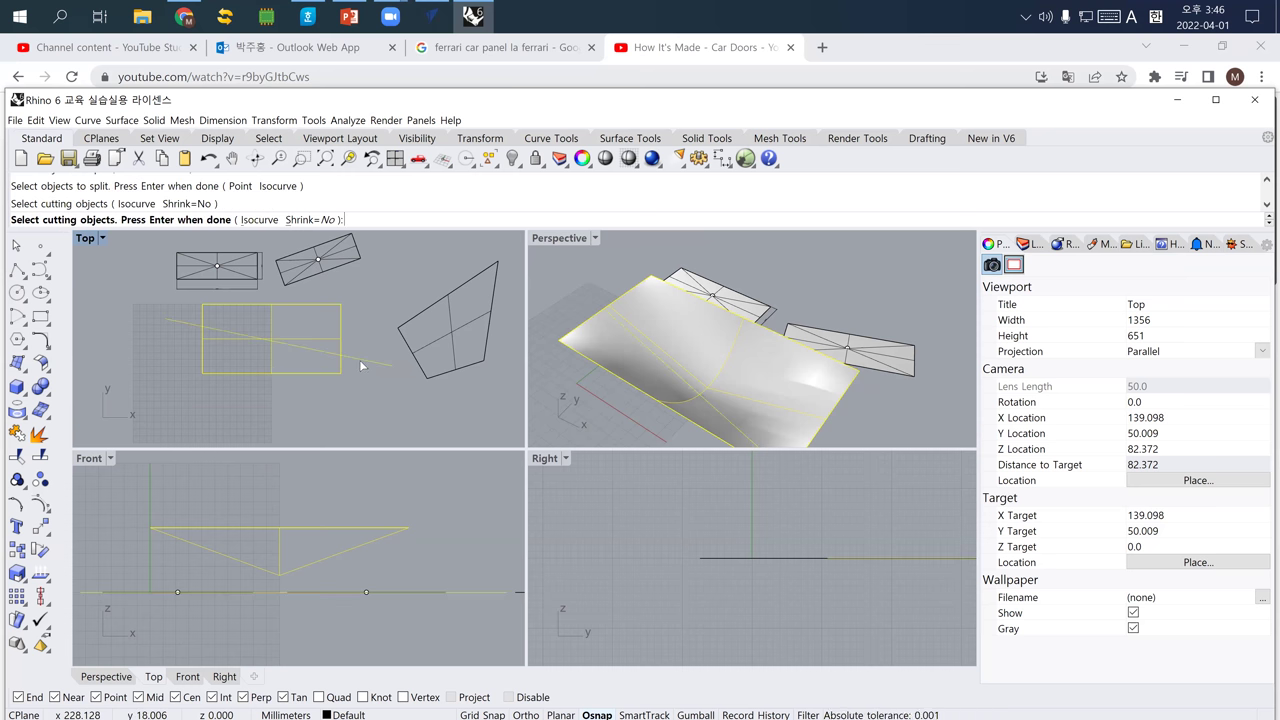
{"action": "key", "text": "Return"}
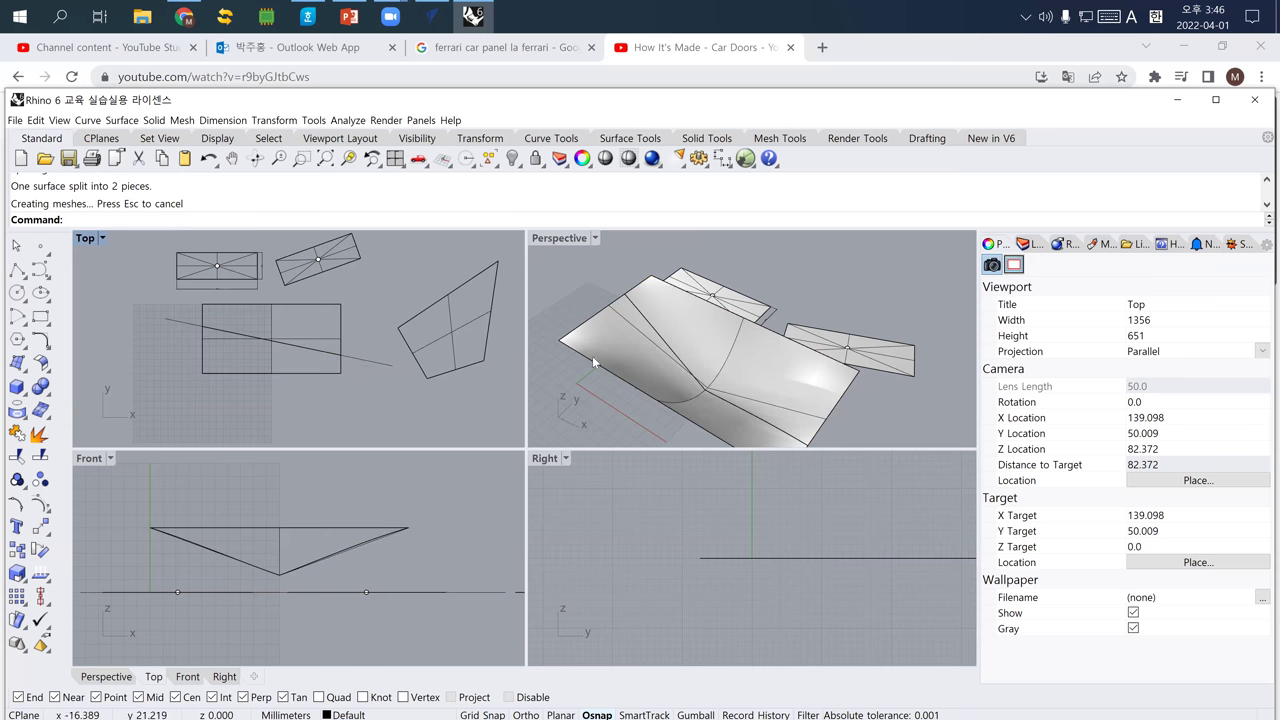
Inspect both split pieces and show the control points of the piece on the upper side of the diagonal line in Top view.
{"action": "left_click", "coordinate": [600, 362]}
{"action": "left_click", "coordinate": [733, 361]}
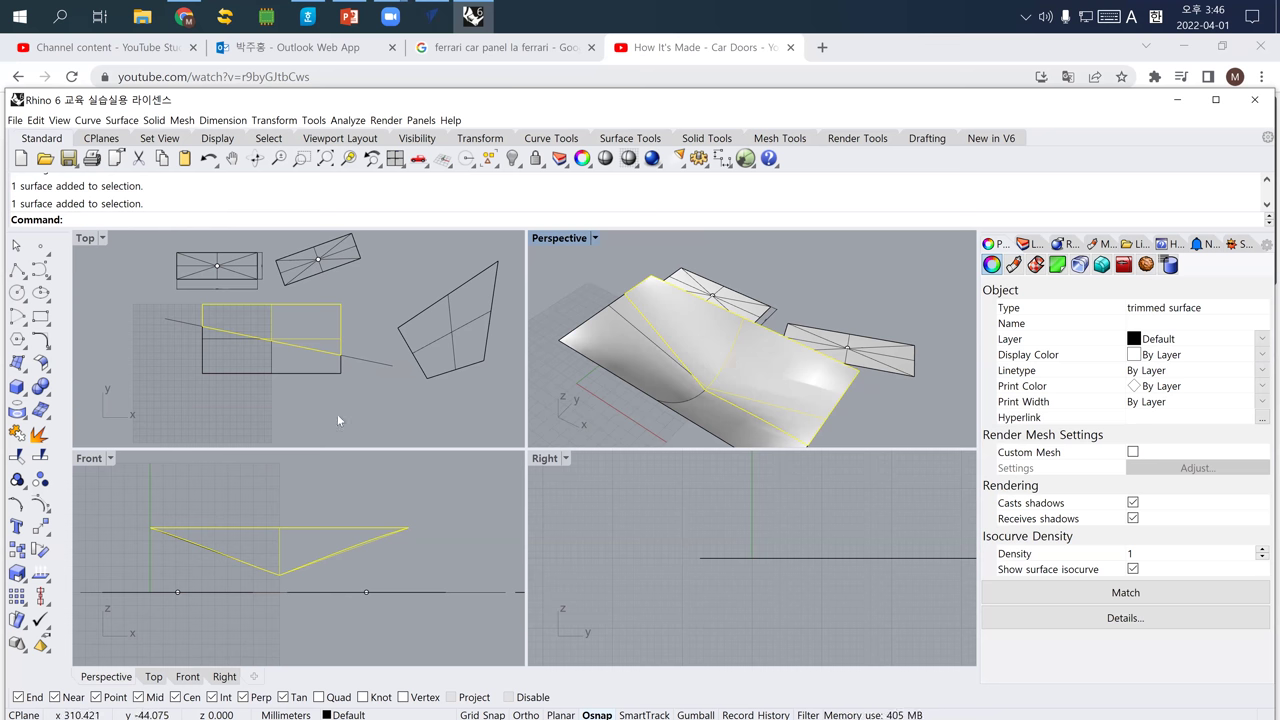
{"action": "left_click", "coordinate": [41, 507]}
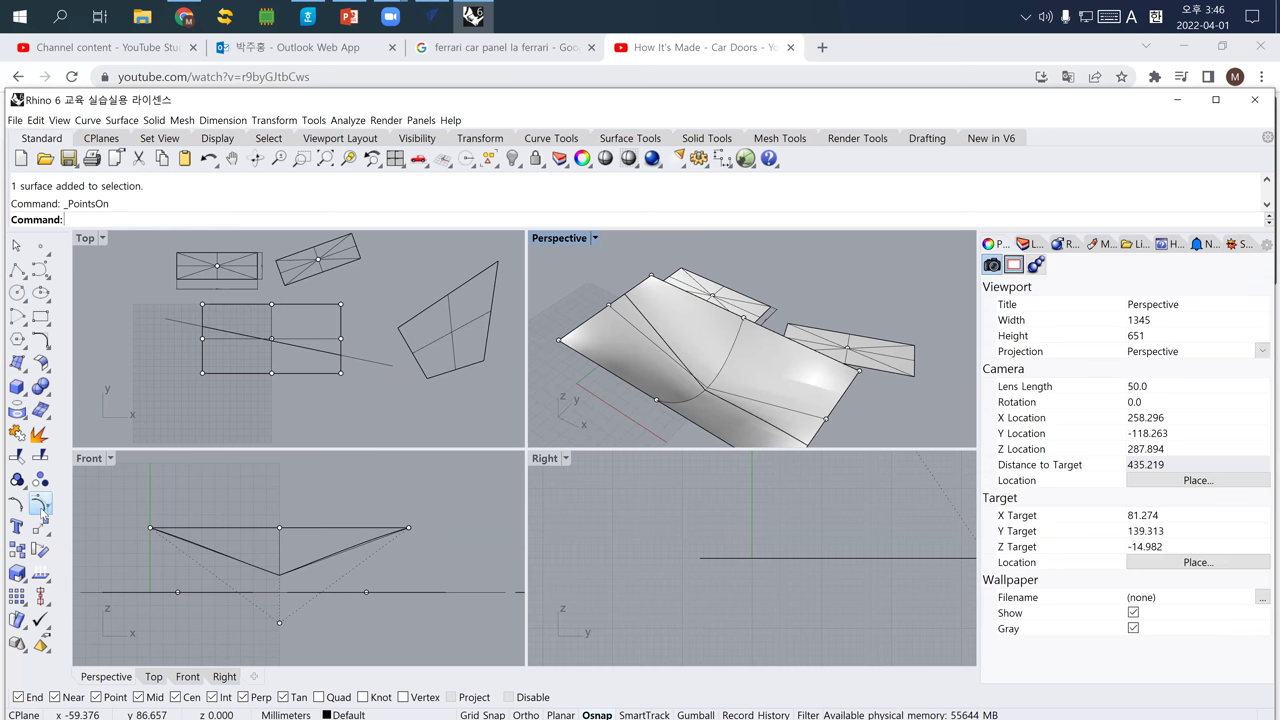
{"action": "right_click_drag", "start_coordinate": [609, 363], "coordinate": [655, 368]}
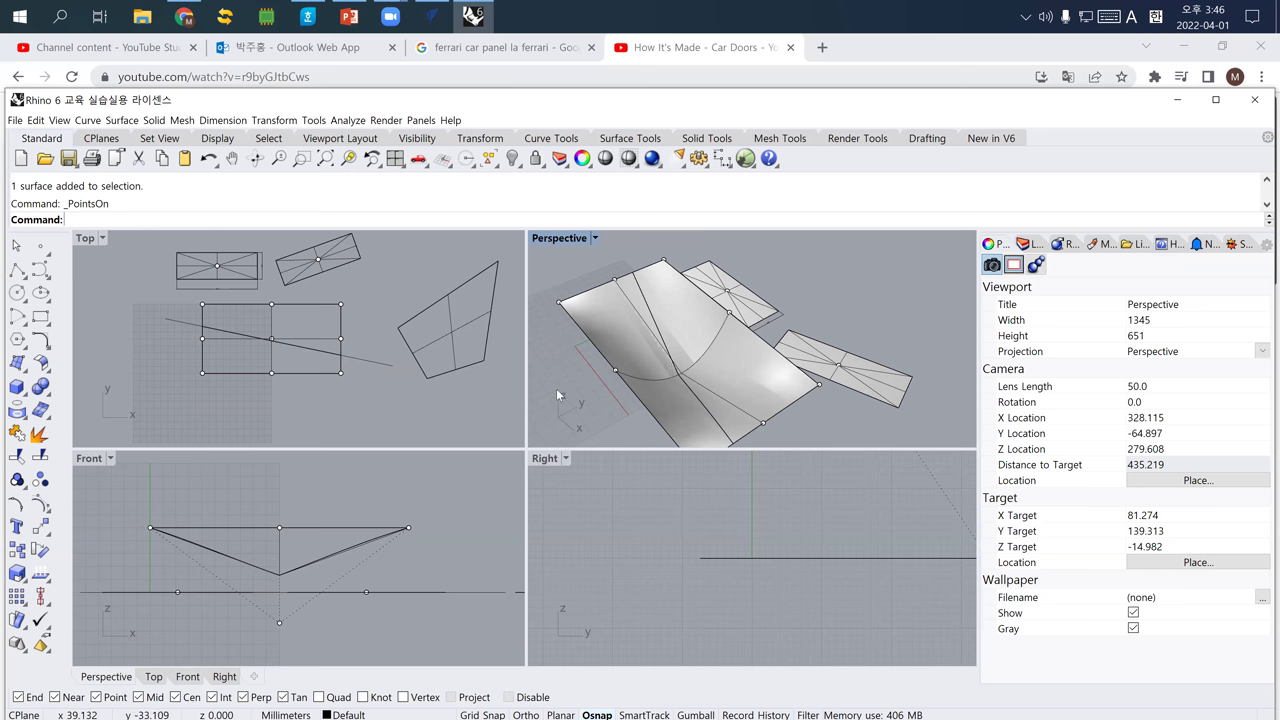
Rebuild the upper split piece with point counts of 4 in U and 4 in V, keeping degrees 1 and 2 and Retrim on.
{"action": "type", "text": "Re"}
{"action": "key", "text": "Return"}
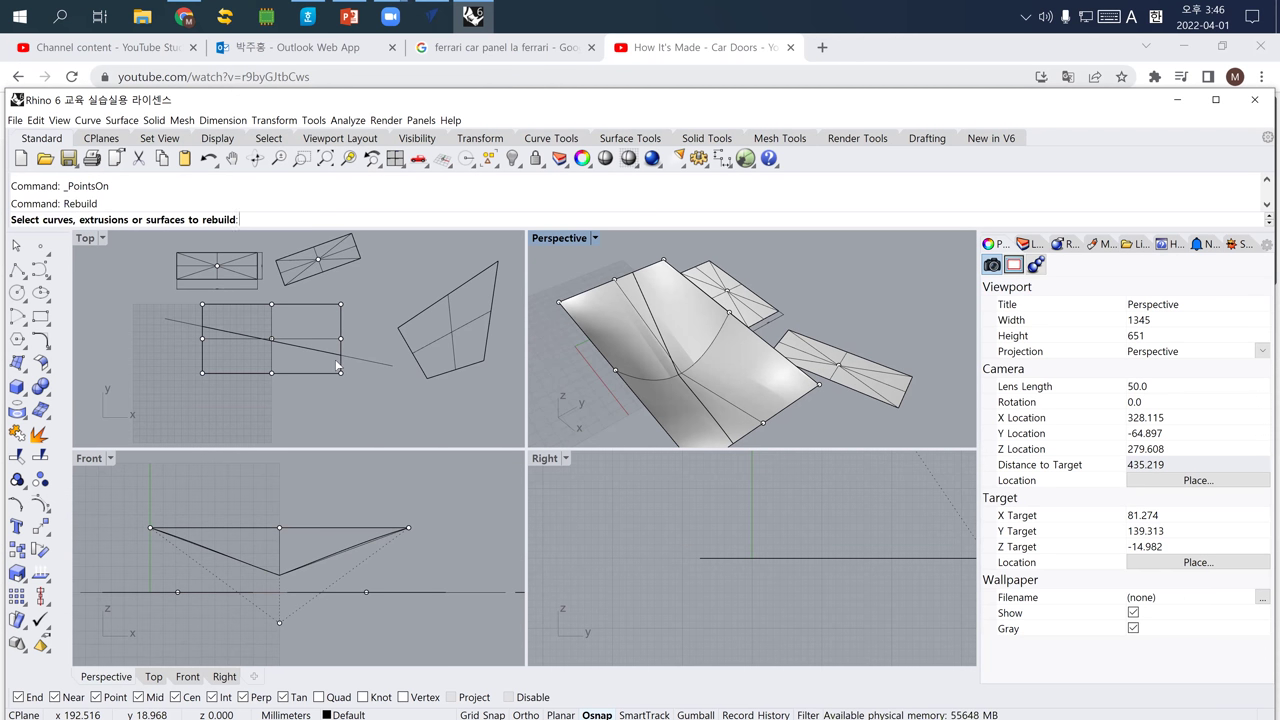
{"action": "left_click", "coordinate": [733, 376]}
{"action": "key", "text": "Return"}
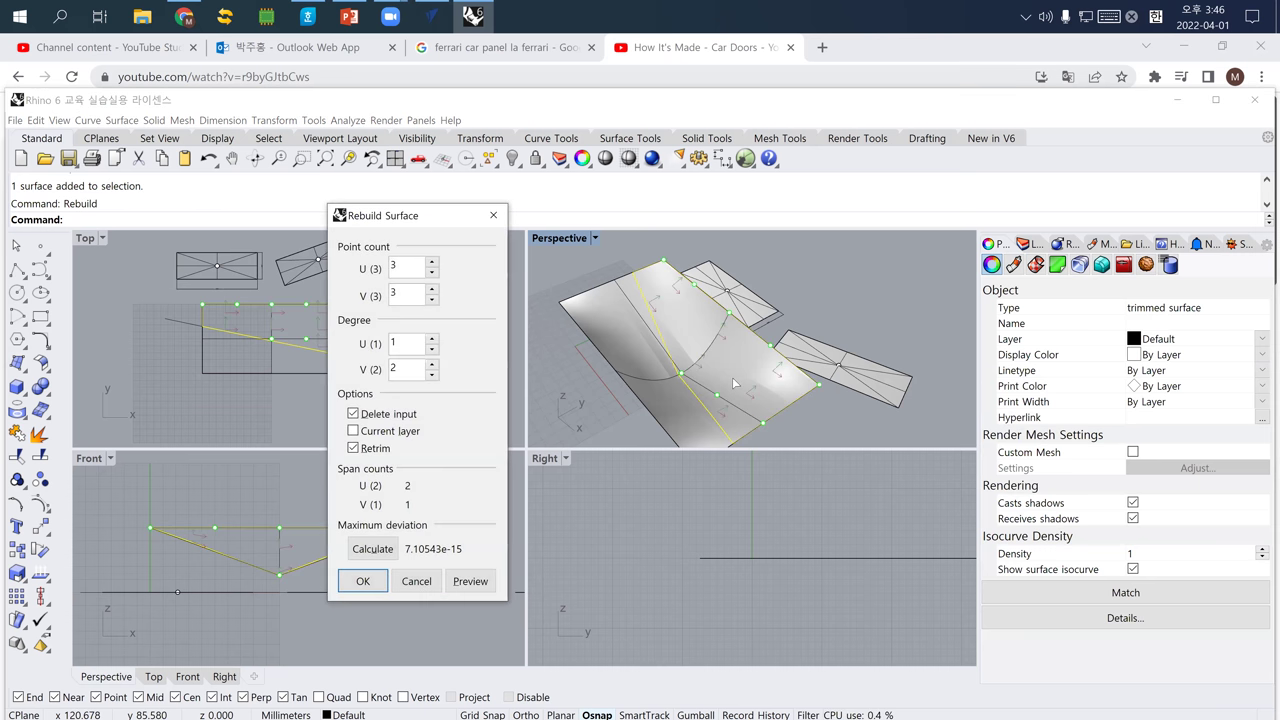
{"action": "left_click", "coordinate": [432, 263]}
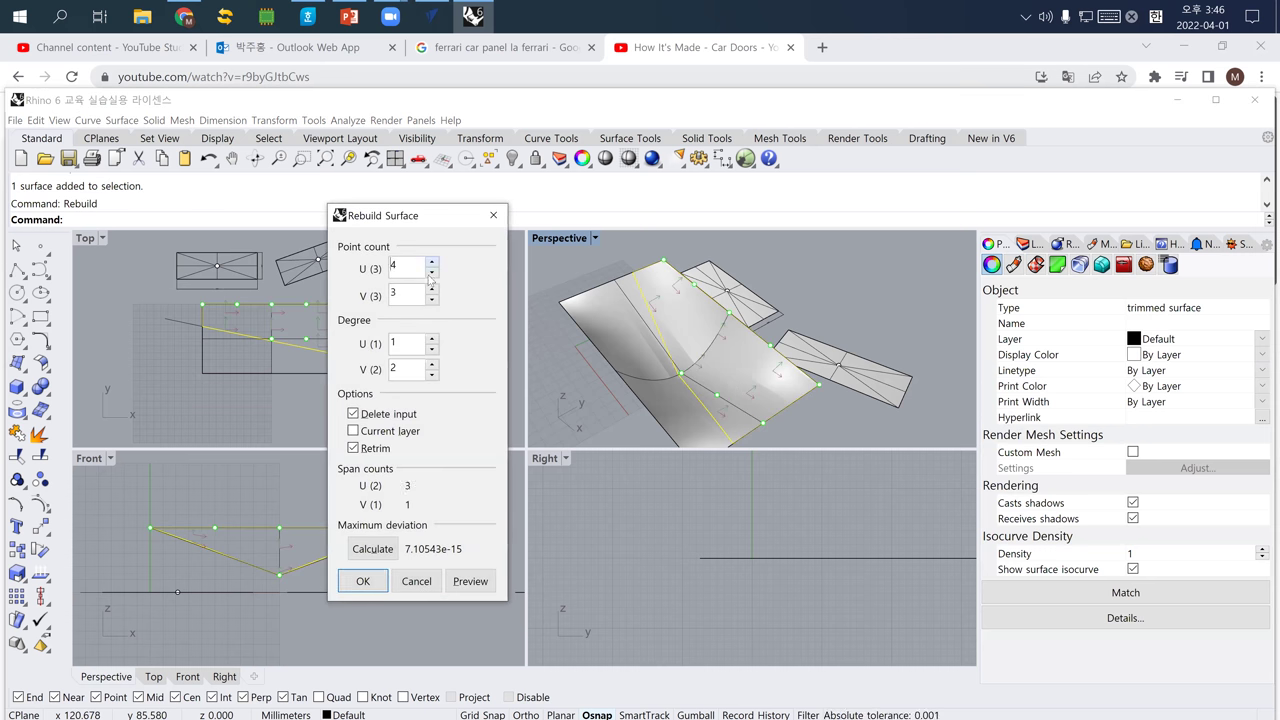
{"action": "left_click", "coordinate": [433, 290]}
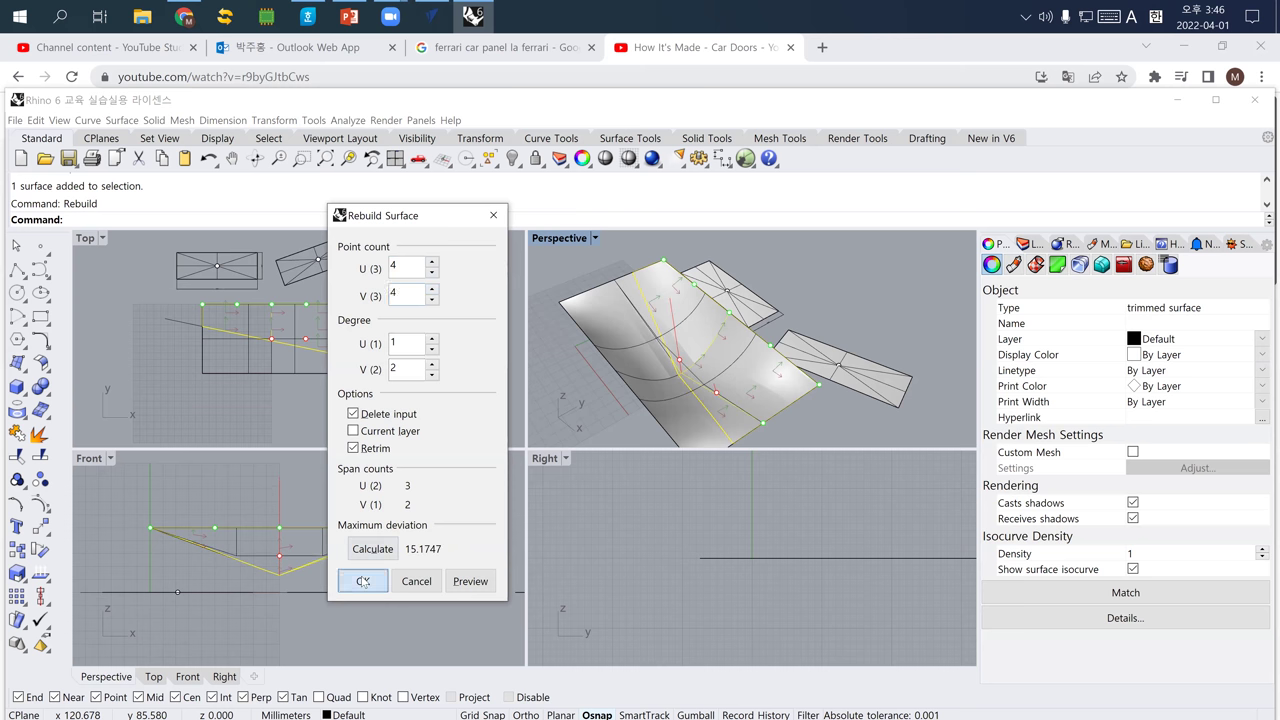
{"action": "left_click", "coordinate": [362, 580]}
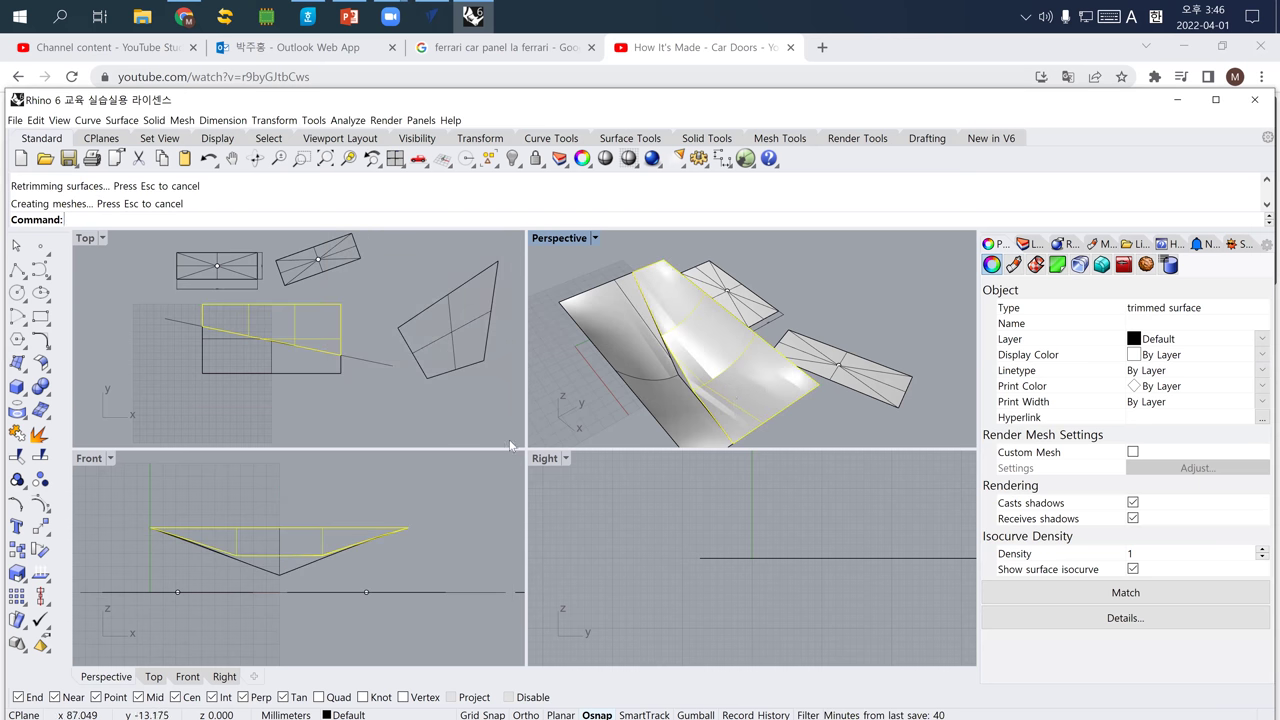
Show the rebuilt piece's control points and examine how they extend over the original untrimmed surface area.
{"action": "left_click", "coordinate": [41, 503]}
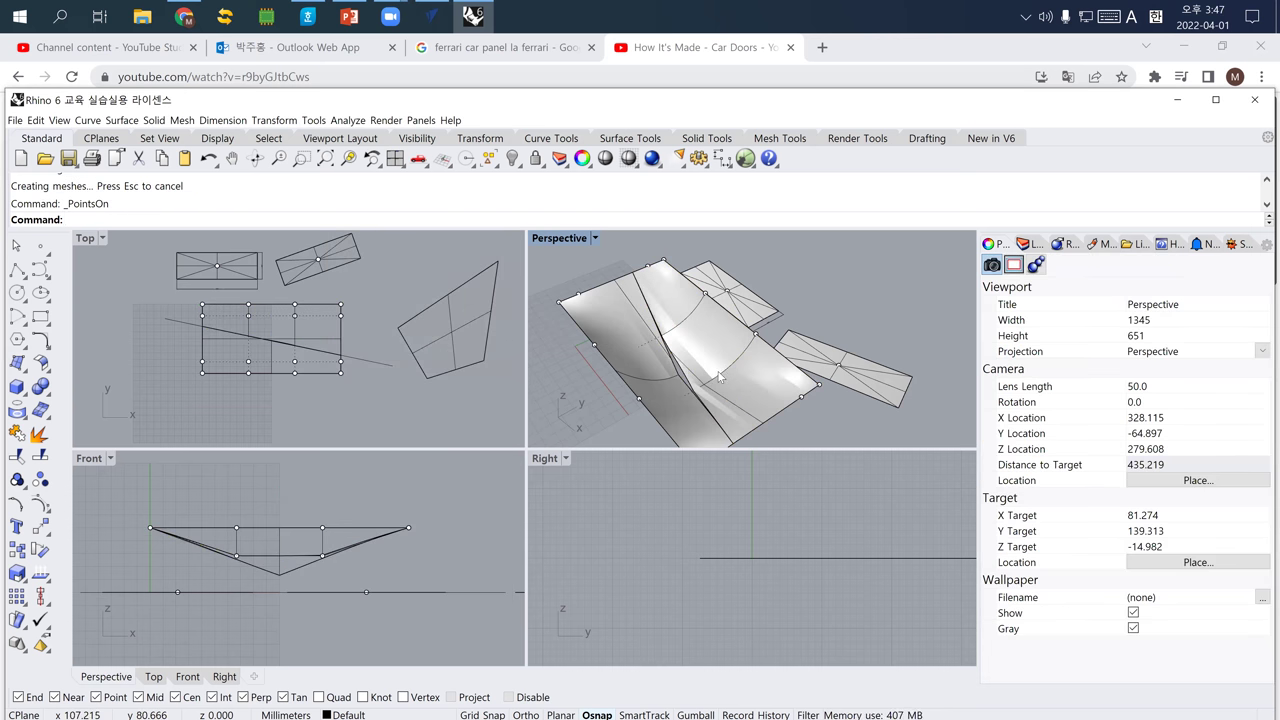
{"action": "left_click", "coordinate": [685, 410]}
{"action": "scroll", "coordinate": [721, 378], "scroll_direction": "up", "scroll_amount": 5}
{"action": "scroll", "coordinate": [719, 378], "scroll_direction": "down", "scroll_amount": 5}
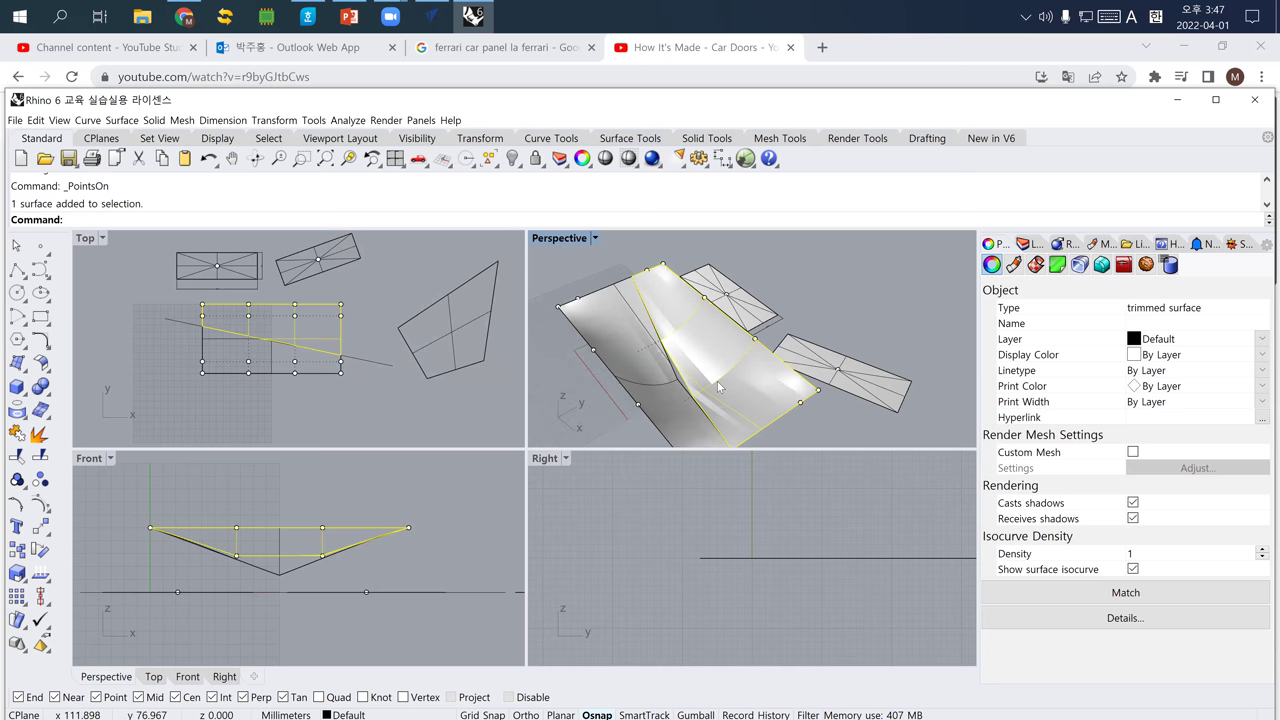
{"action": "mouse_move", "coordinate": [633, 383]}
{"action": "right_mouse_down"}
{"action": "mouse_move", "coordinate": [652, 394]}
{"action": "mouse_move", "coordinate": [631, 397]}
{"action": "right_mouse_up"}
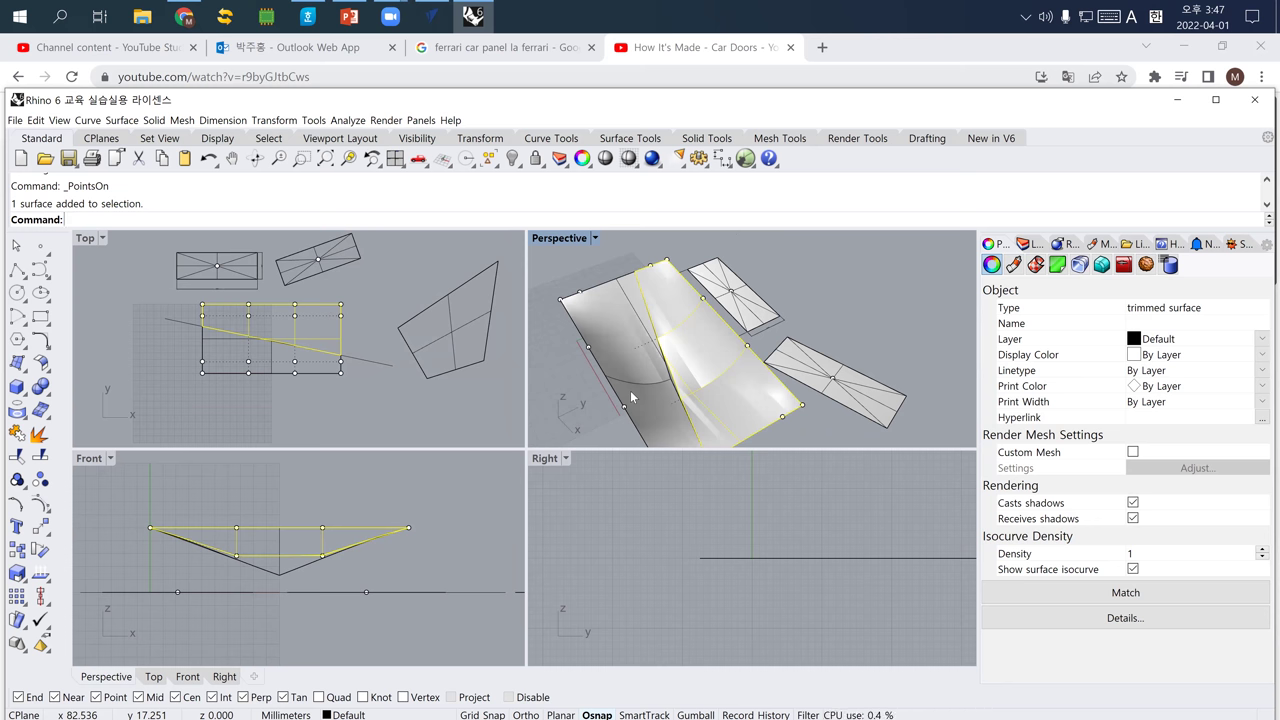
{"action": "left_click", "coordinate": [821, 308]}
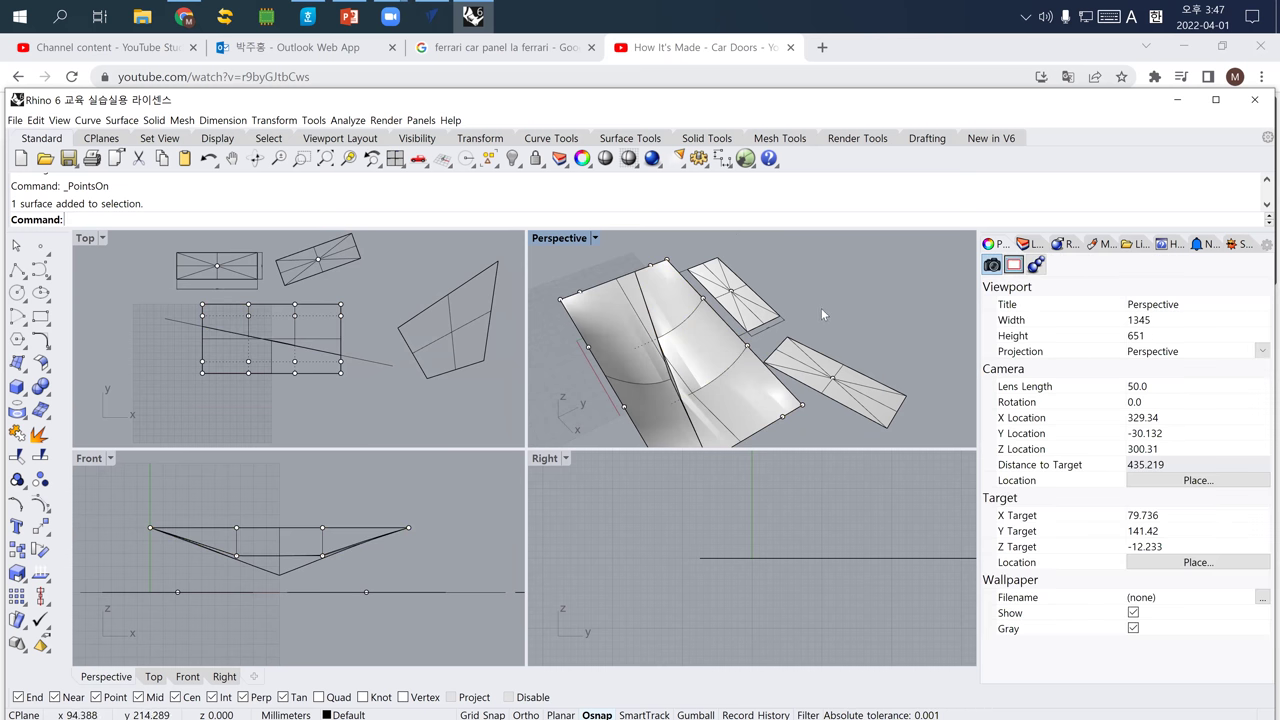
{"action": "left_click", "coordinate": [738, 390]}
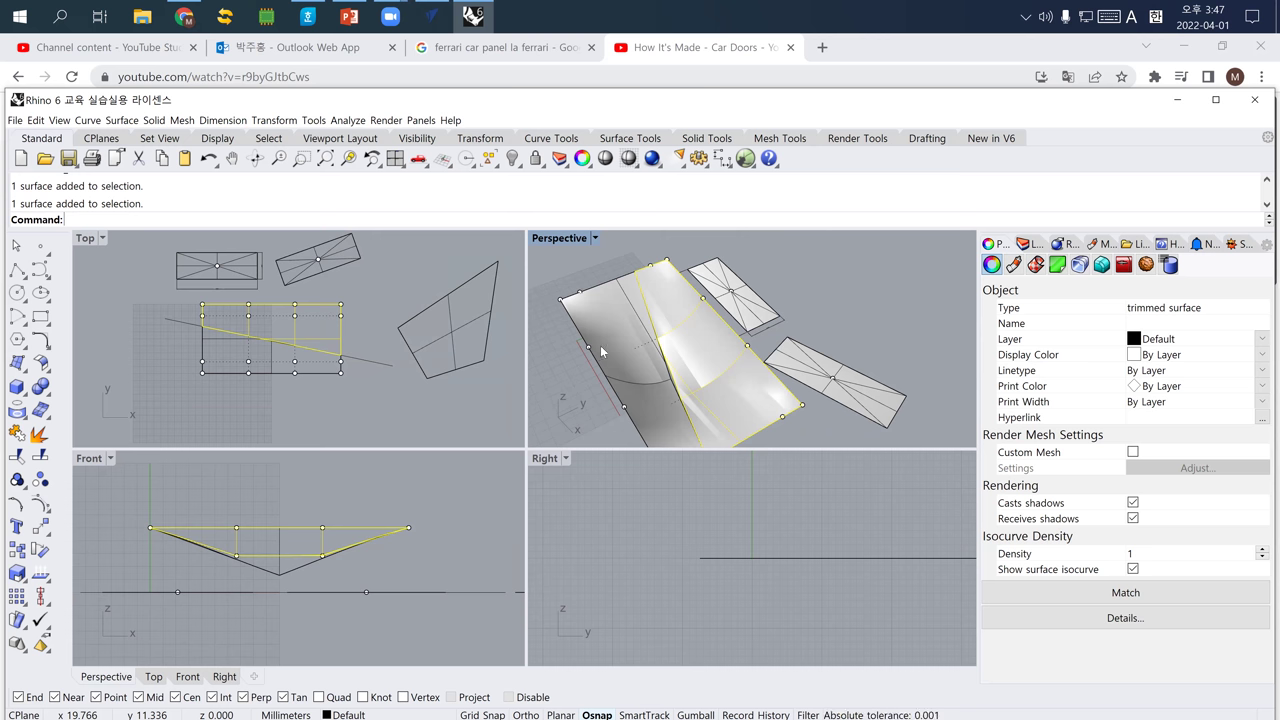
Draw a separate straight line in the Top view, sloping downward below the split surface.
{"action": "left_click", "coordinate": [17, 270]}
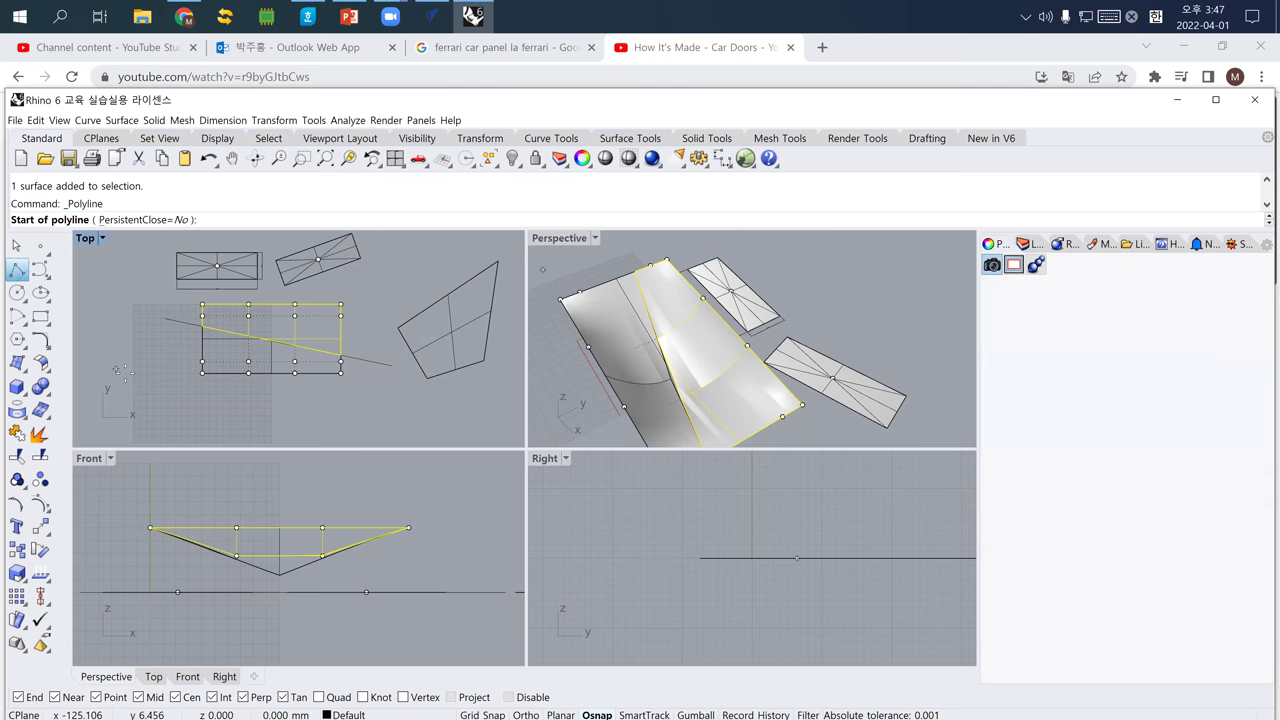
{"action": "left_click", "coordinate": [128, 377]}
{"action": "left_click", "coordinate": [242, 418]}
{"action": "key", "text": "Return"}
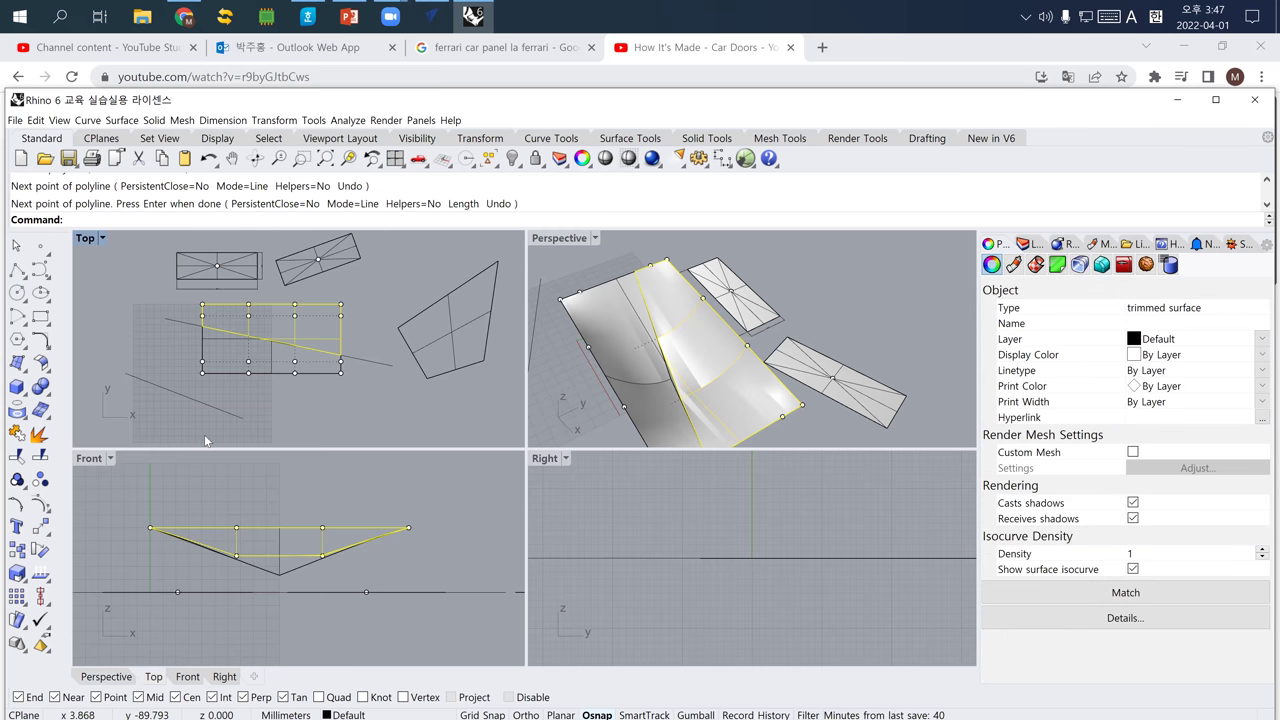
Examine the new line's control points by selecting the line and each of its two end points.
{"action": "left_click", "coordinate": [205, 409]}
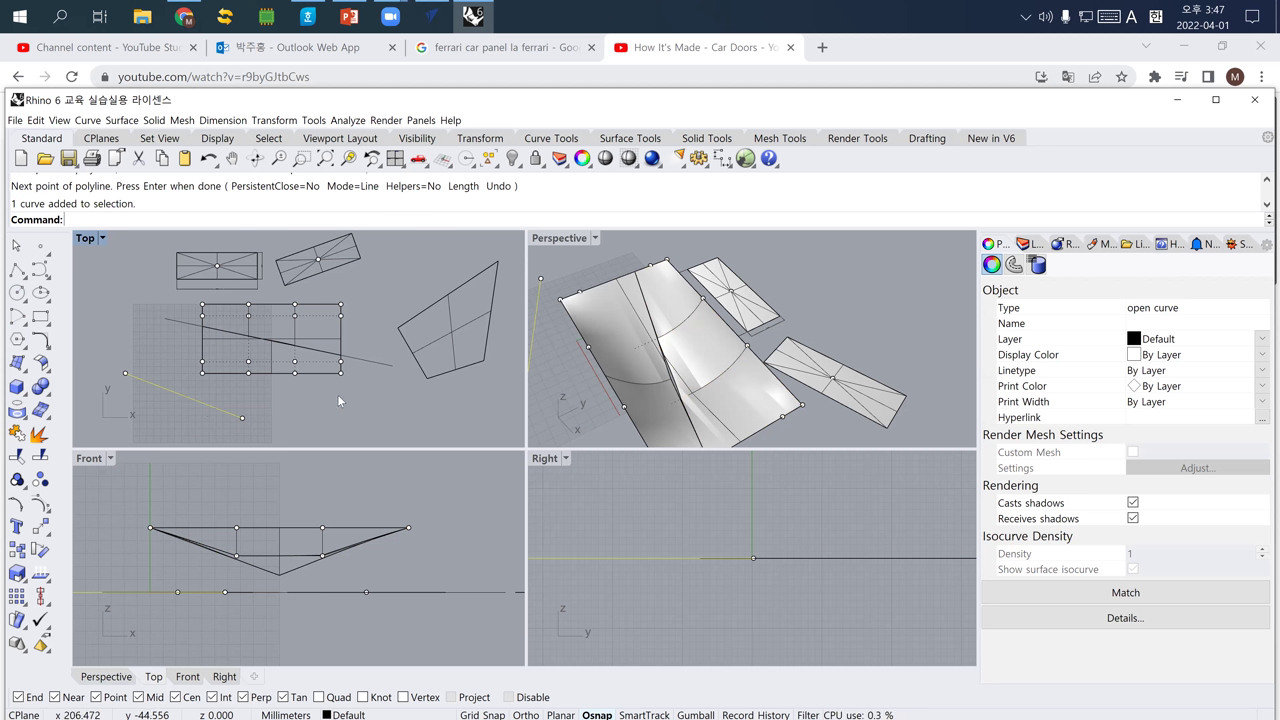
{"action": "left_click", "coordinate": [125, 374]}
{"action": "left_click", "coordinate": [242, 417]}
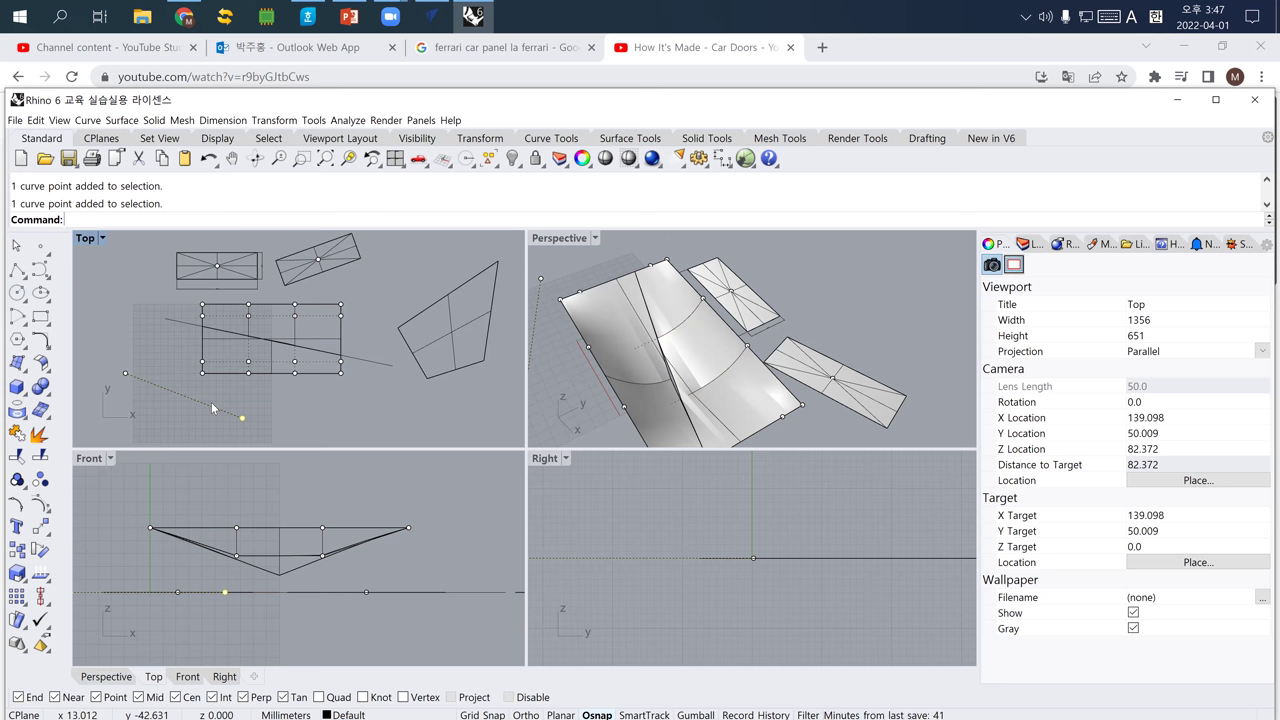
Turn off the control points and inspect the rebuilt piece's cut edge against the neighbouring piece up close in Perspective.
{"action": "left_click", "coordinate": [716, 400]}
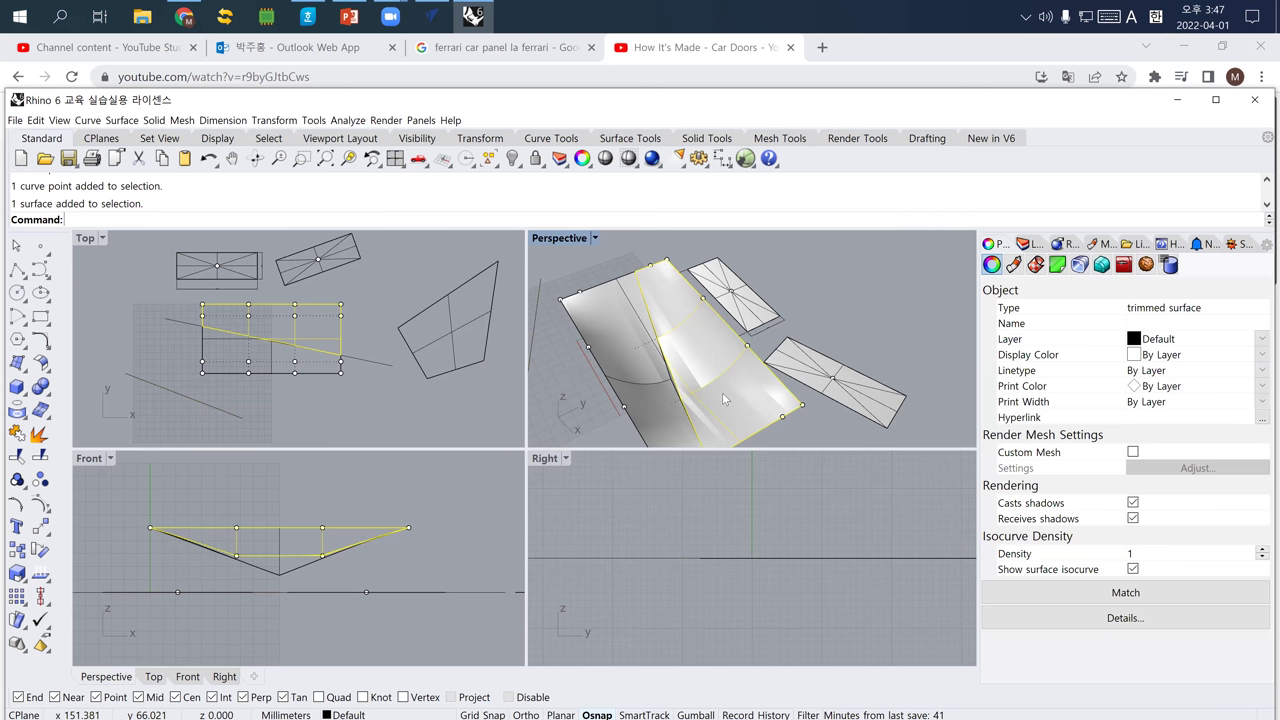
{"action": "right_click_drag", "start_coordinate": [690, 360], "coordinate": [688, 250]}
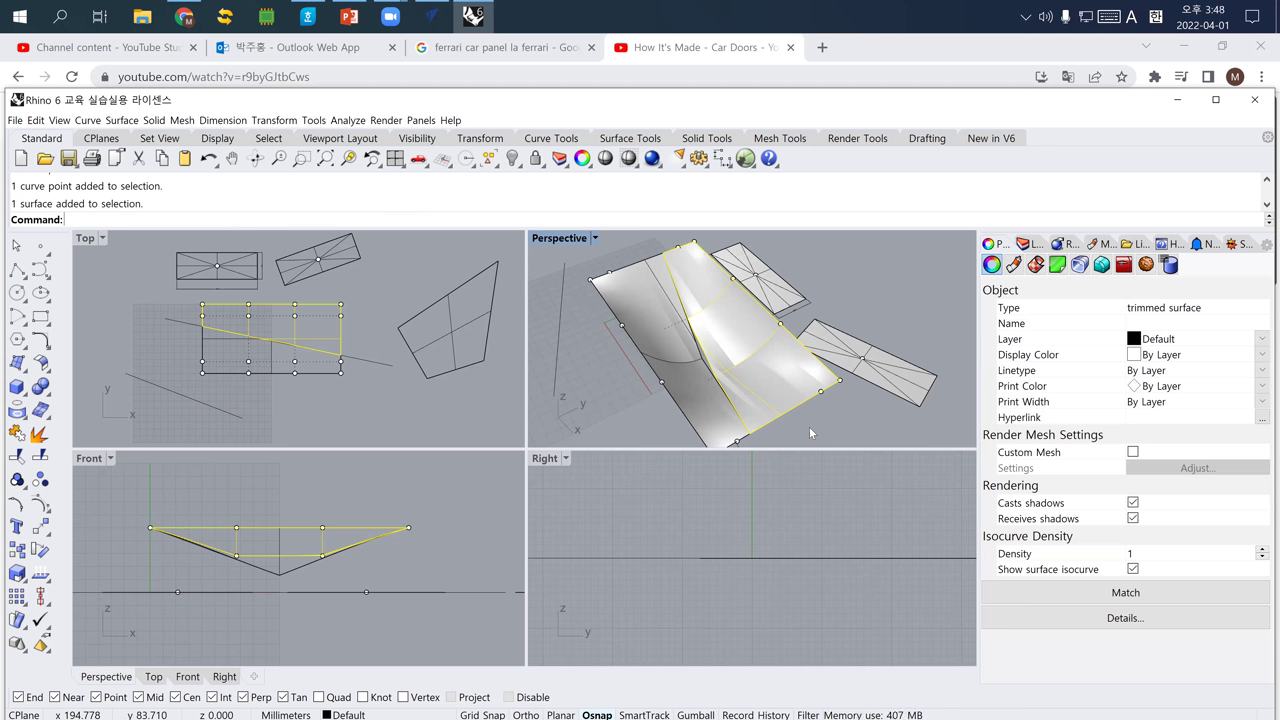
{"action": "key", "text": "Escape"}
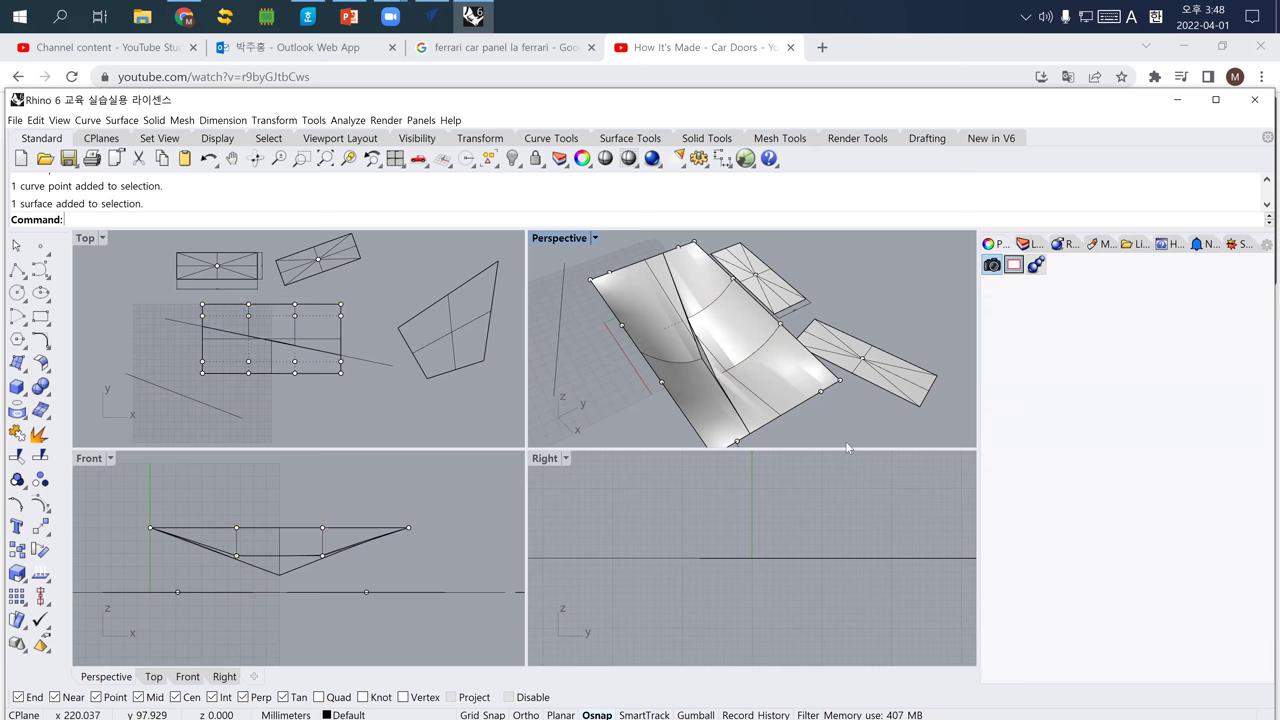
{"action": "left_click", "coordinate": [769, 387]}
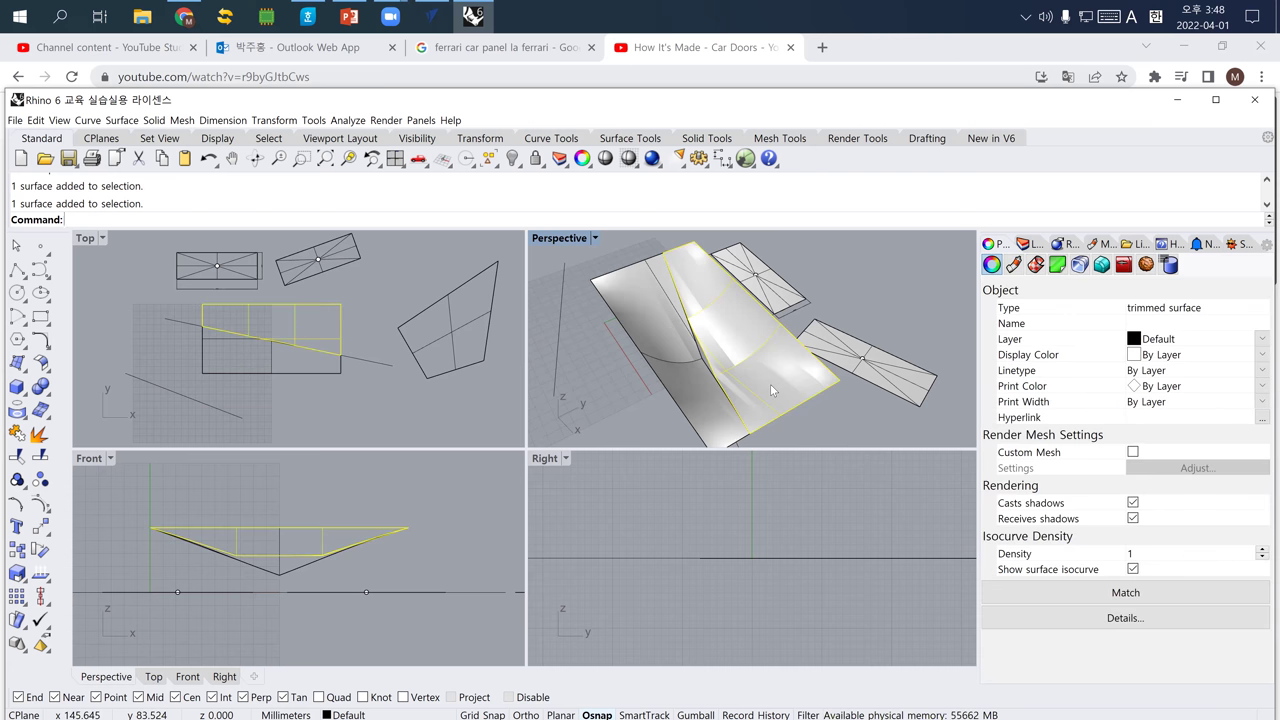
{"action": "scroll", "coordinate": [703, 375], "scroll_direction": "up", "scroll_amount": 5}
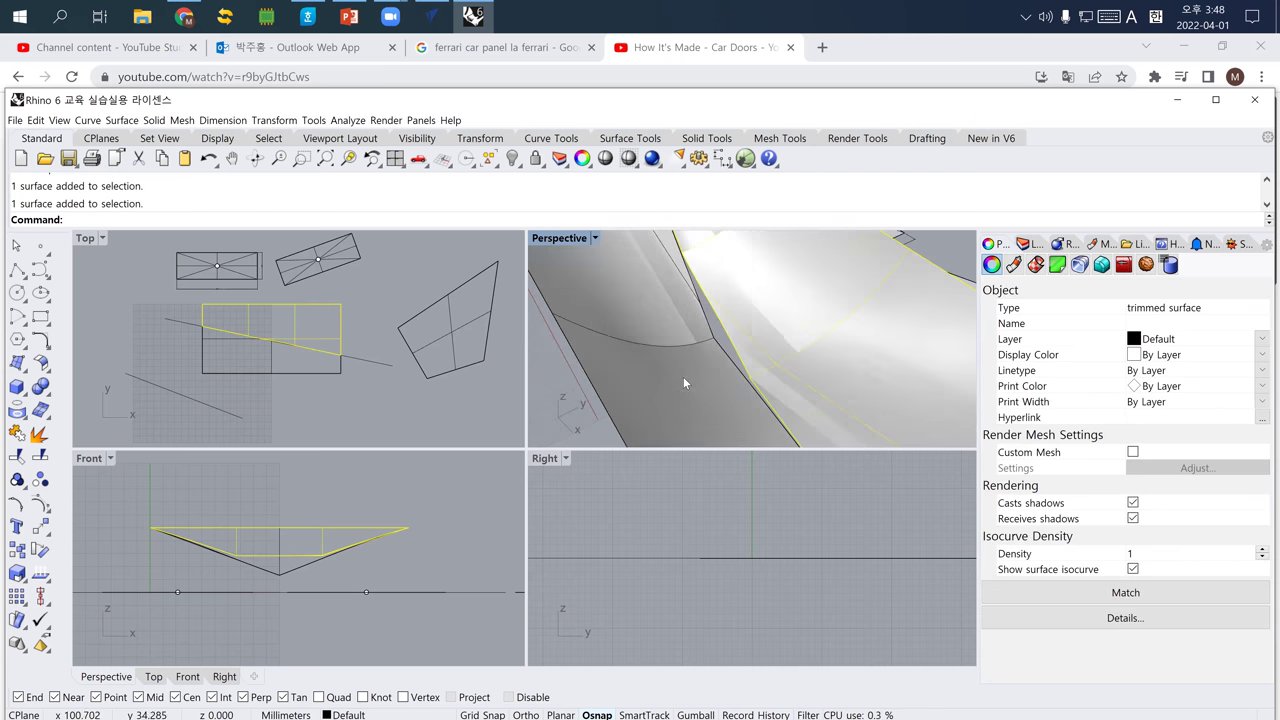
Undo the separate straight line and the rebuild of the upper trimmed piece.
{"action": "right_click_drag", "start_coordinate": [748, 372], "coordinate": [778, 368]}
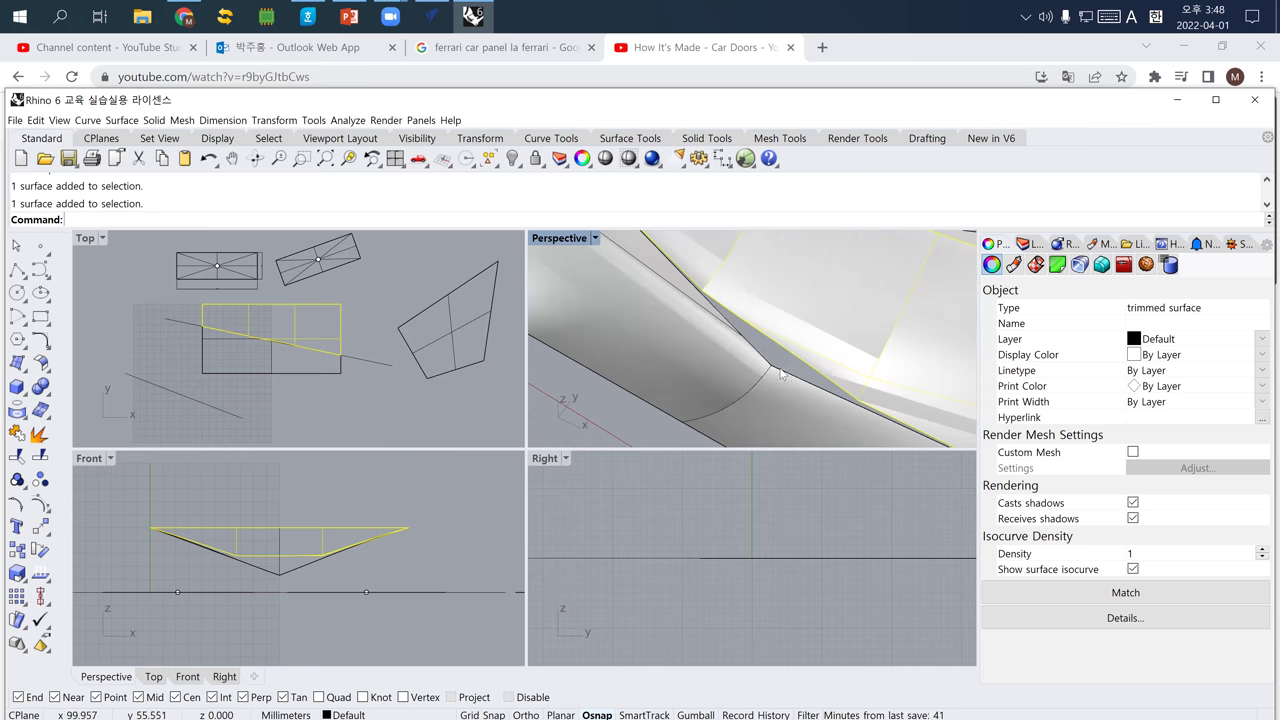
{"action": "key", "text": "ctrl+z"}
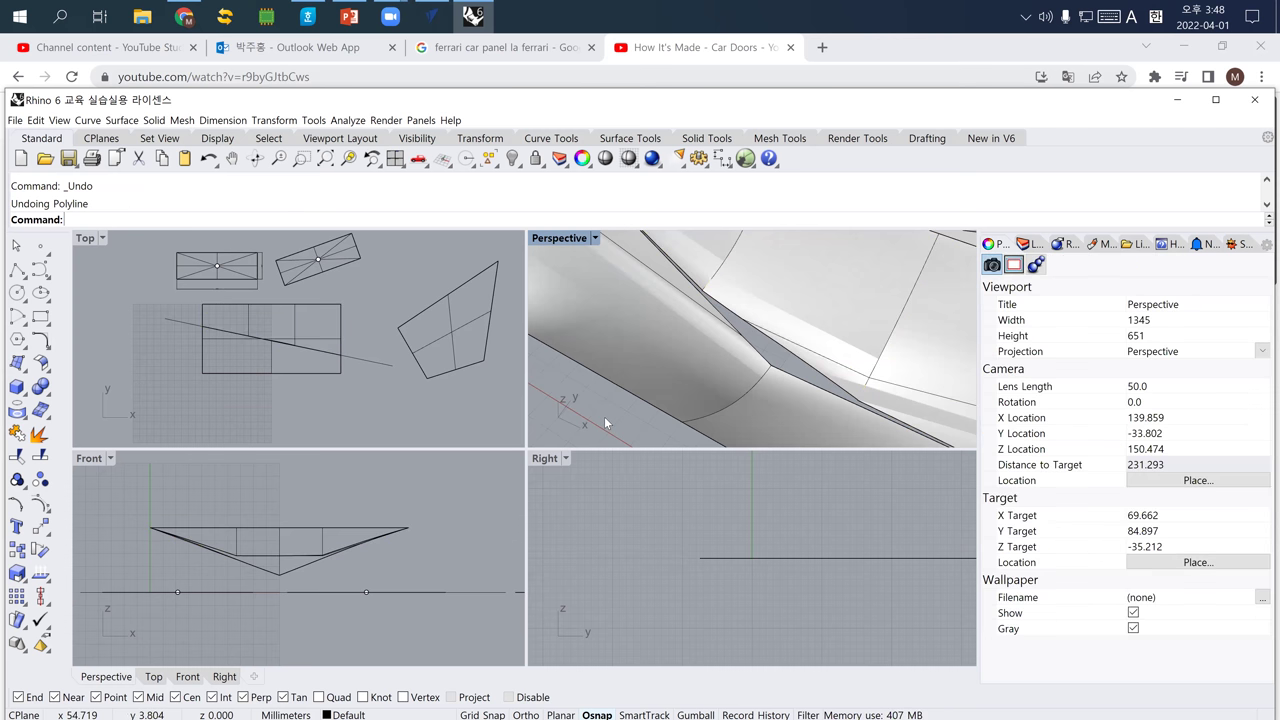
{"action": "key", "text": "ctrl+z"}
{"action": "scroll", "coordinate": [668, 382], "scroll_direction": "down", "scroll_amount": 5}
{"action": "left_click", "coordinate": [851, 399]}
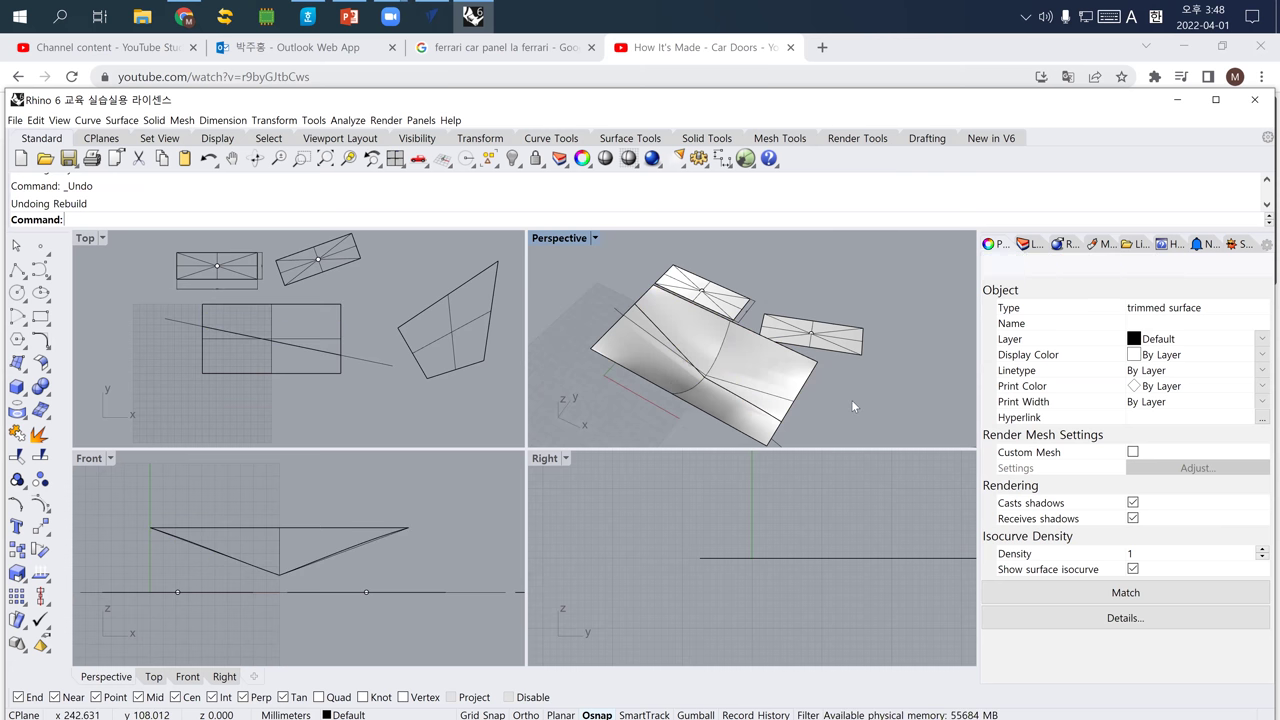
Copy the upper trimmed piece to the right in the Top view and delete the kite-shaped surface it overlaps.
{"action": "left_click", "coordinate": [773, 380]}
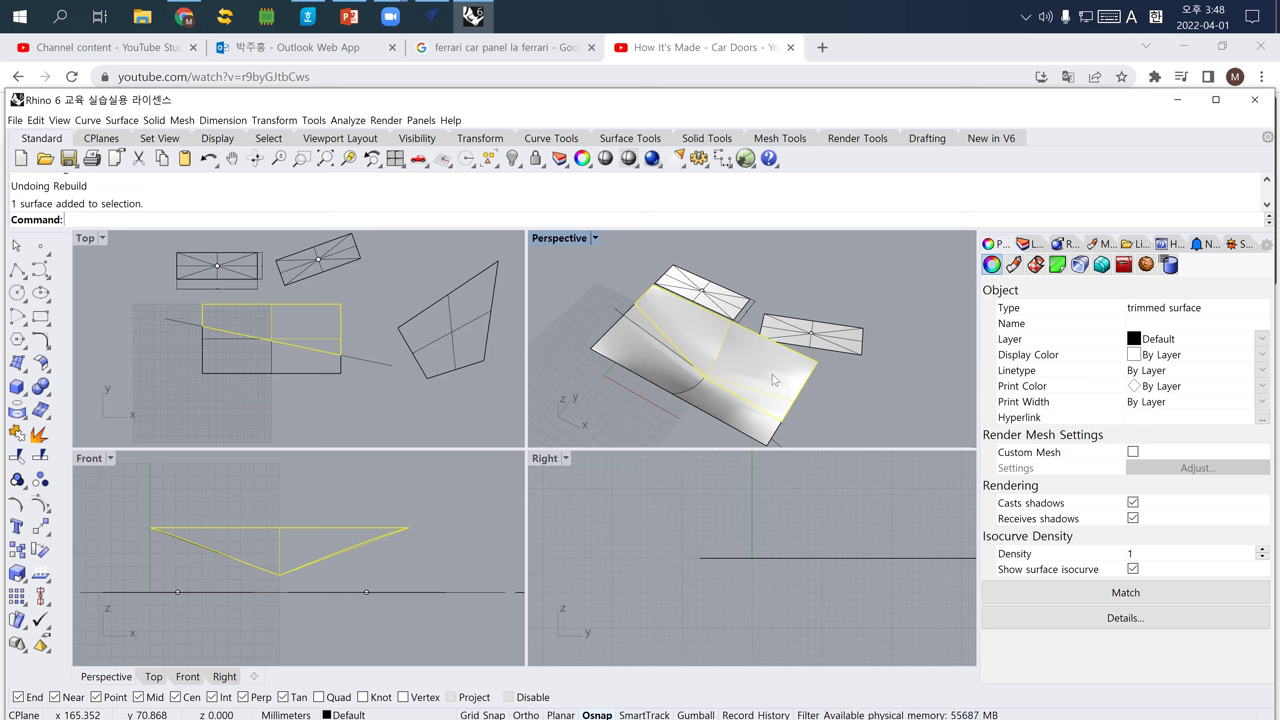
{"action": "scroll", "coordinate": [773, 380], "scroll_direction": "down", "scroll_amount": 4}
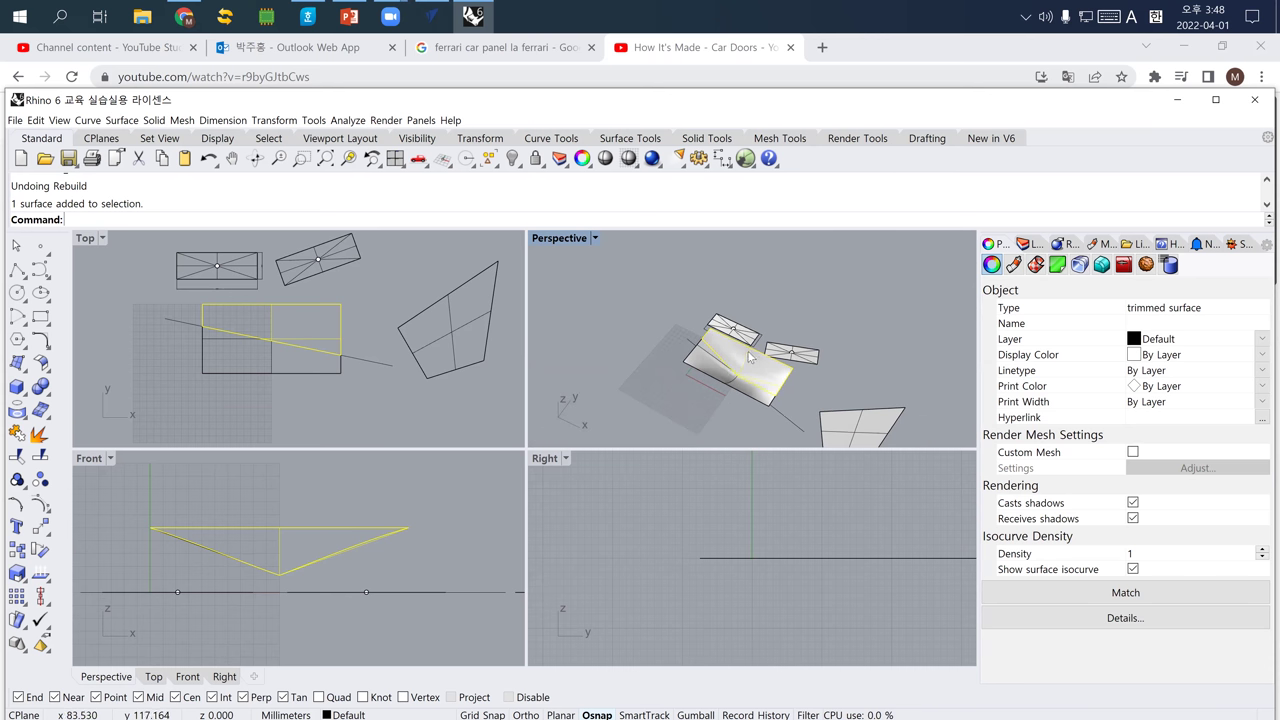
{"action": "scroll", "coordinate": [237, 373], "scroll_direction": "down", "scroll_amount": 5}
{"action": "type", "text": "copy"}
{"action": "key", "text": "Return"}
{"action": "left_click", "coordinate": [218, 398]}
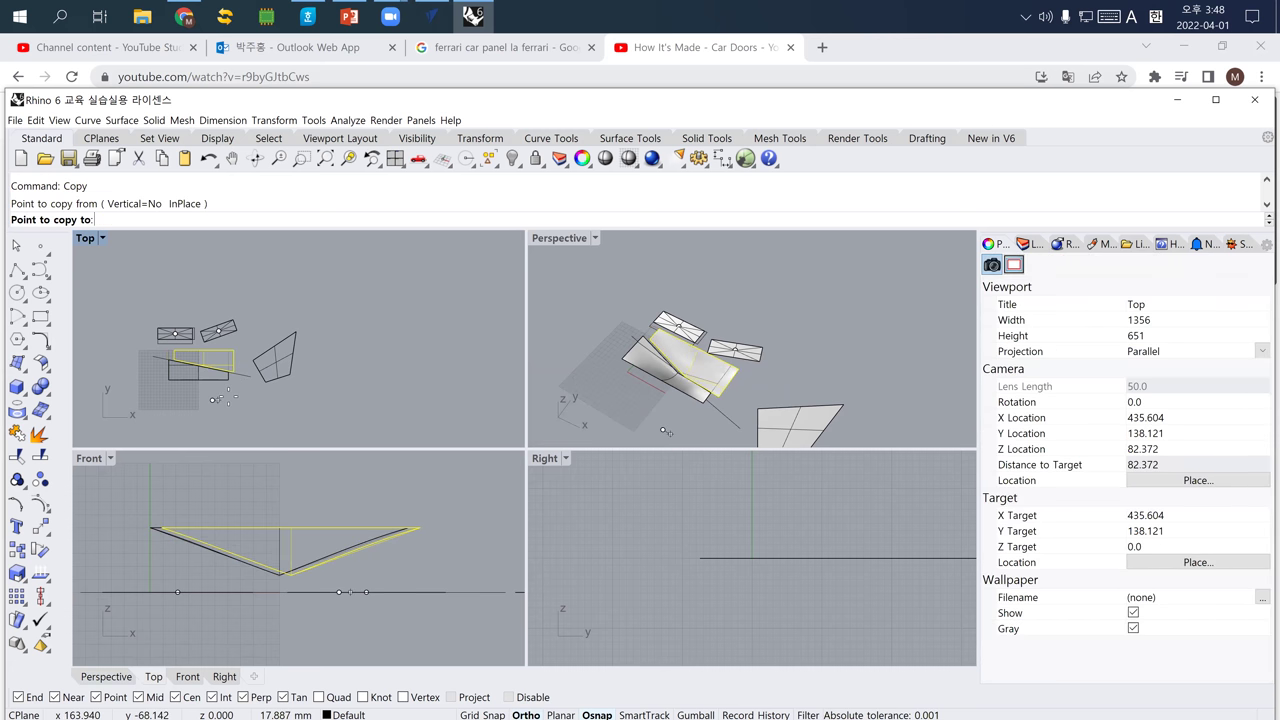
{"action": "left_click", "coordinate": [280, 402]}
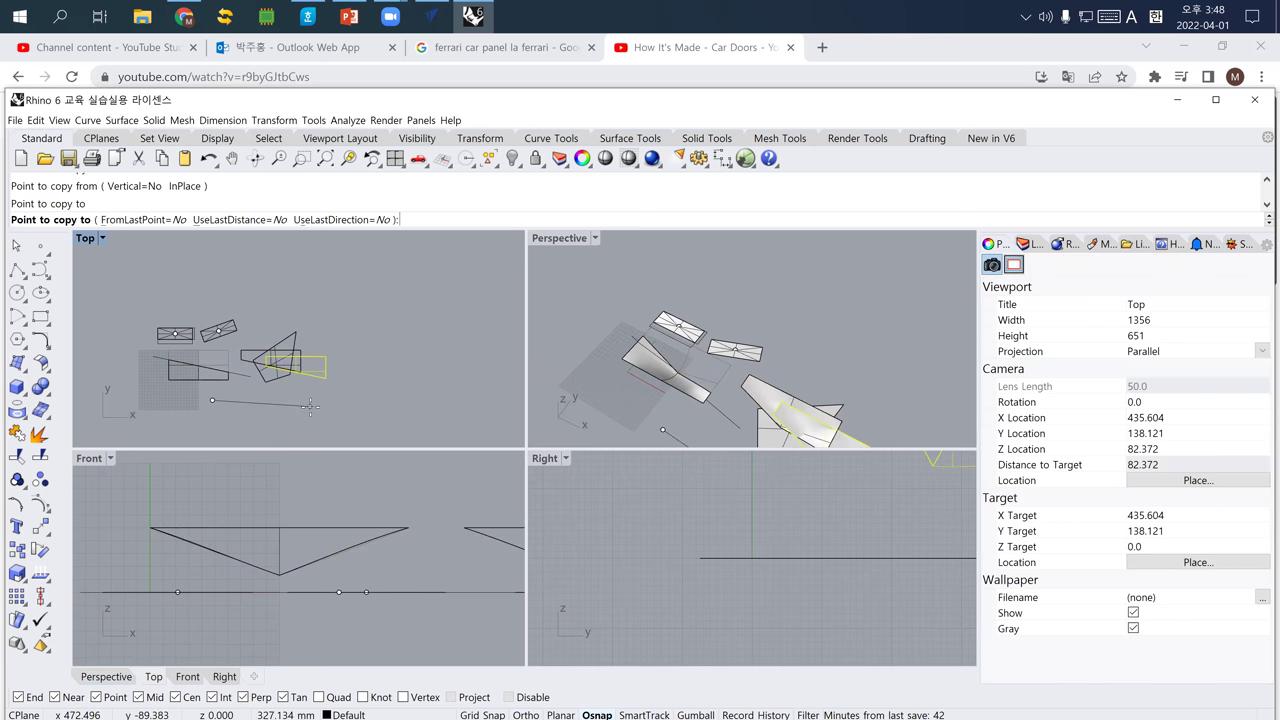
{"action": "key", "text": "Return"}
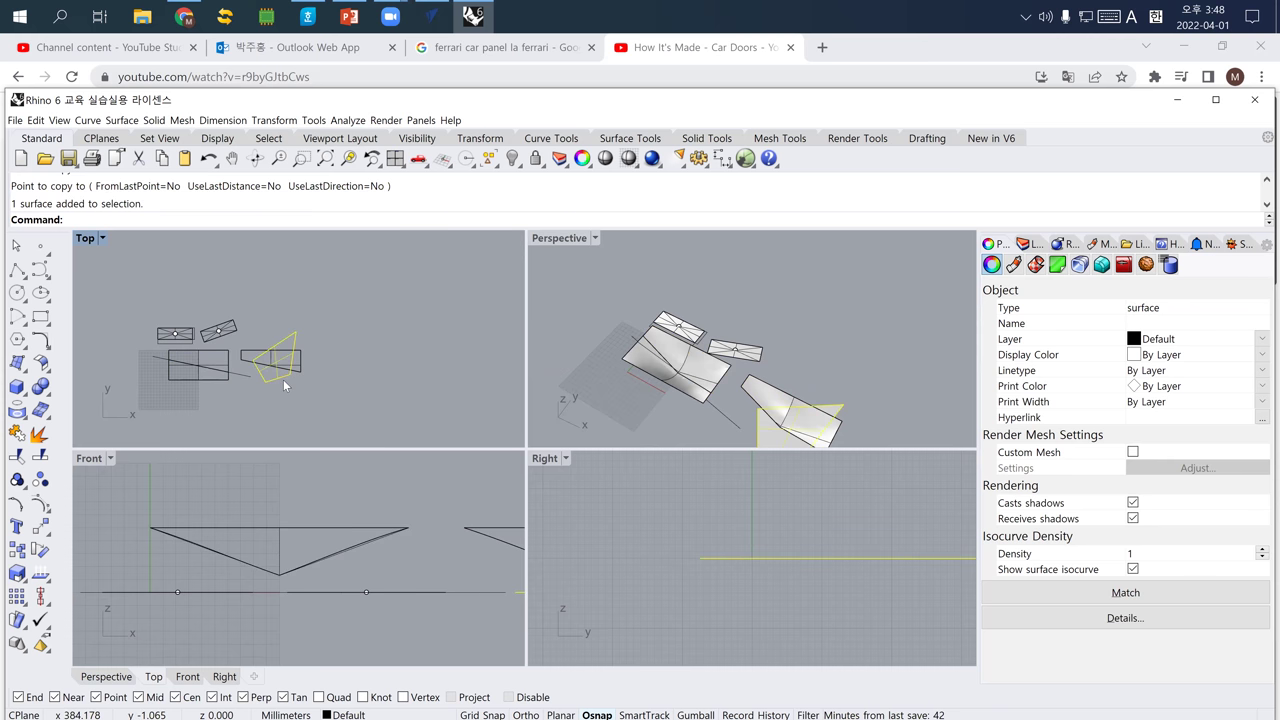
{"action": "key", "text": "Escape"}
{"action": "key", "text": "Delete"}
Make another copy of the copied trimmed piece about 267 mm further right in the Top view.
{"action": "left_click", "coordinate": [279, 370]}
{"action": "key", "text": "Return"}
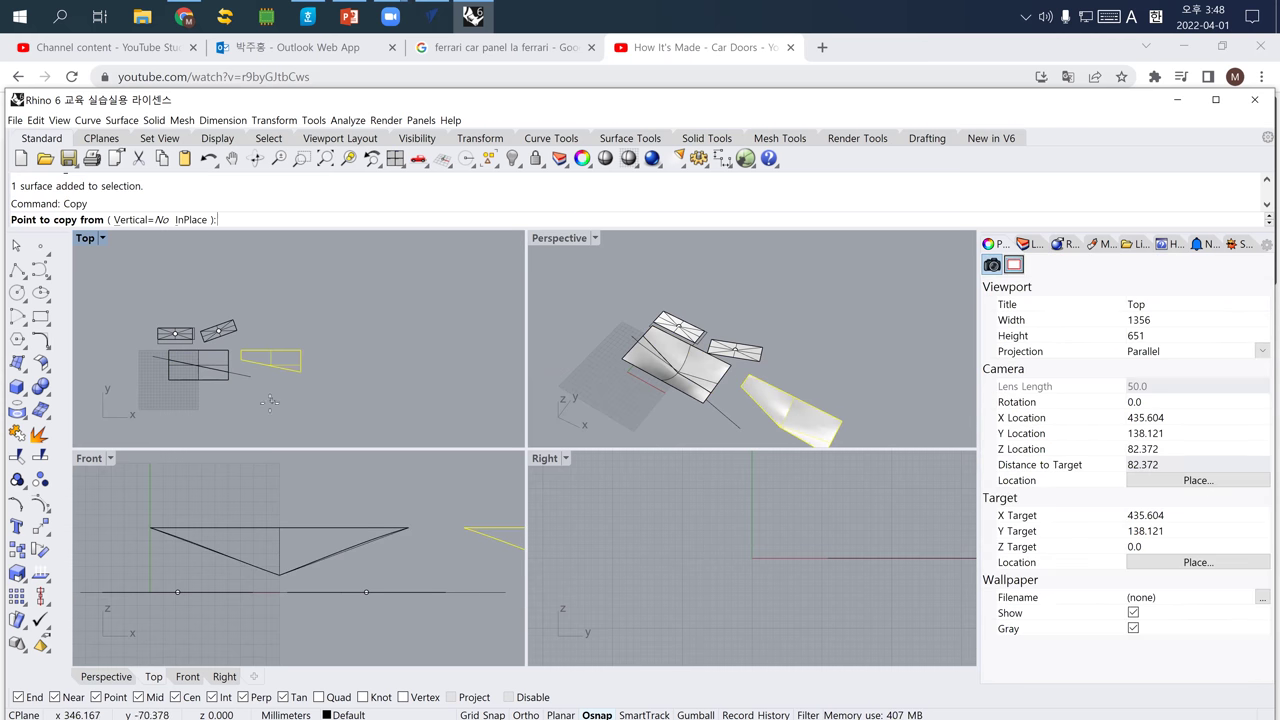
{"action": "left_click", "coordinate": [271, 406]}
{"action": "left_click", "coordinate": [351, 406]}
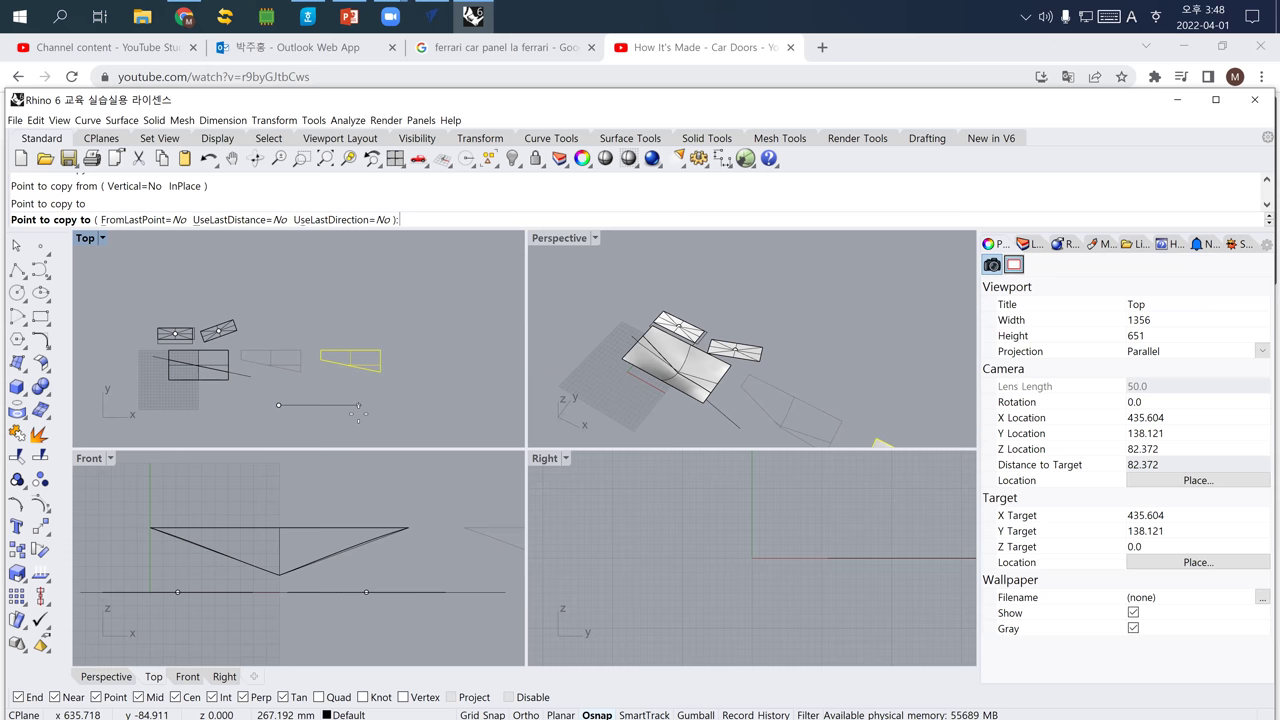
{"action": "key", "text": "Return"}
{"action": "key", "text": "Escape"}
Hide the lower piece of the original split surface.
{"action": "right_click_drag", "start_coordinate": [673, 370], "coordinate": [650, 352]}
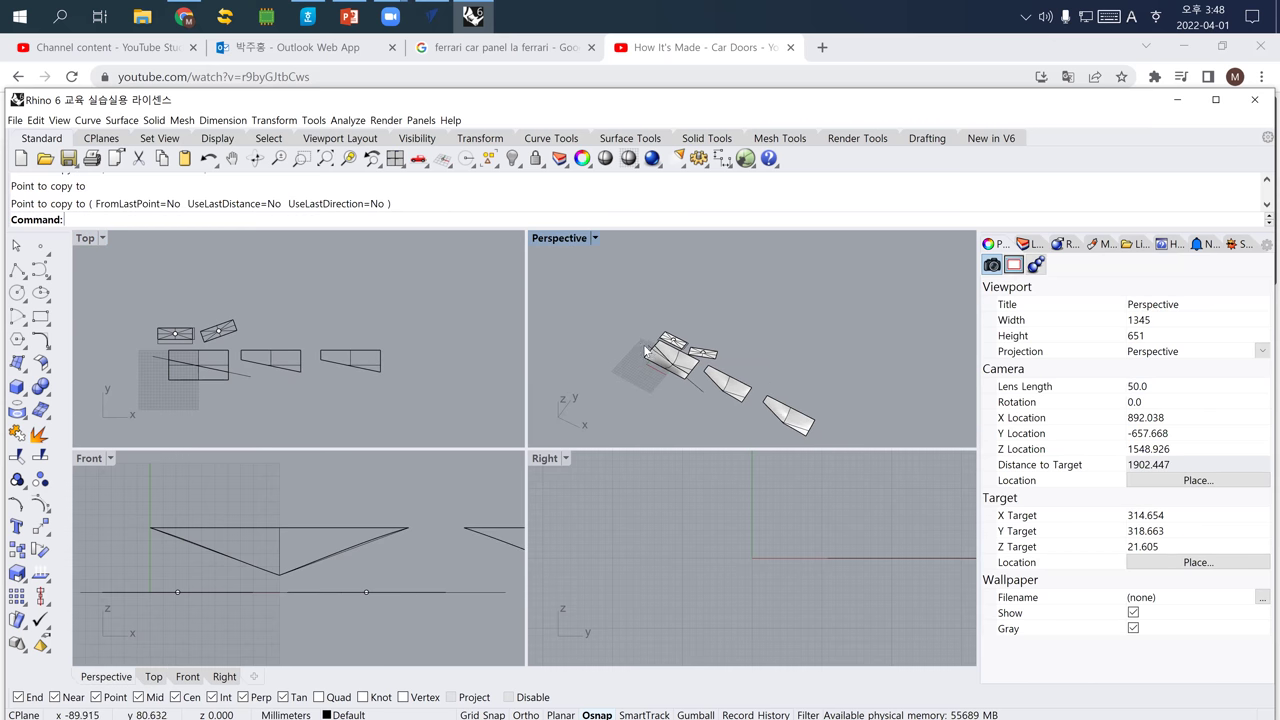
{"action": "scroll", "coordinate": [665, 367], "scroll_direction": "up", "scroll_amount": 2}
{"action": "left_click", "coordinate": [667, 372]}
{"action": "key", "text": "ctrl+h"}
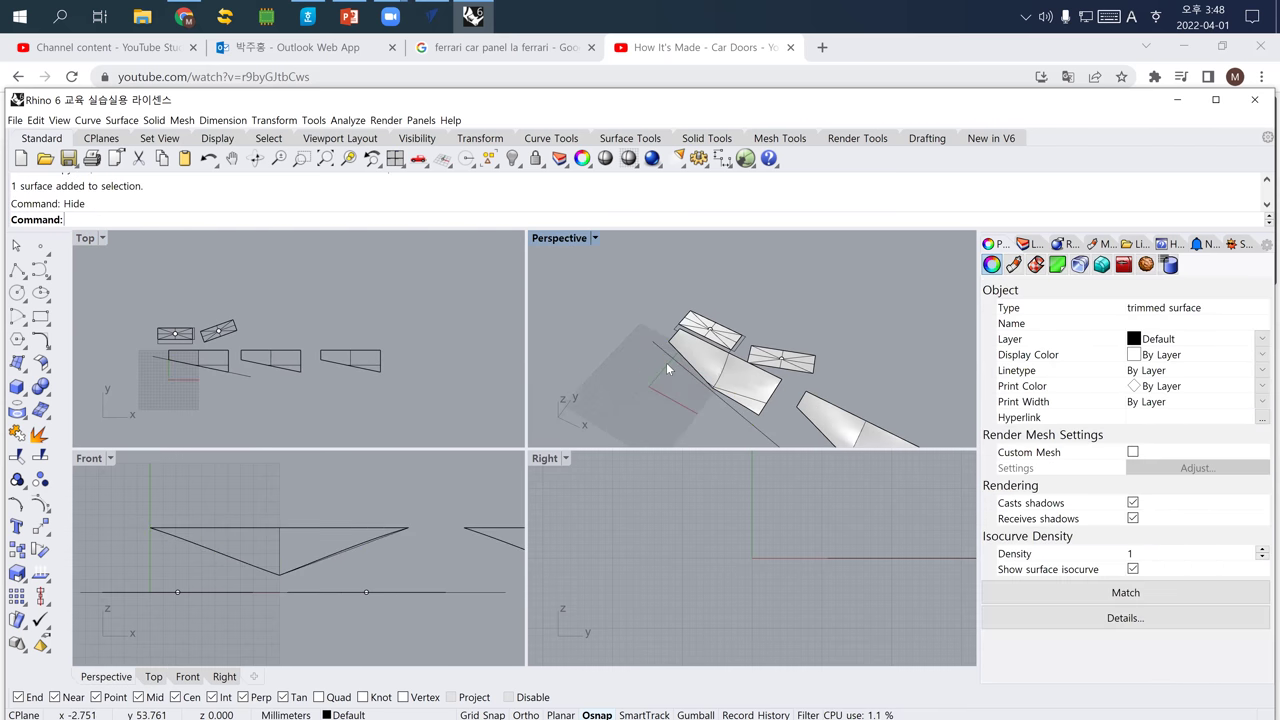
Extract the outline curves of the original upper trimmed piece with Silhouette and delete the surface itself.
{"action": "right_click_drag", "start_coordinate": [666, 362], "coordinate": [714, 390], "text": "shift"}
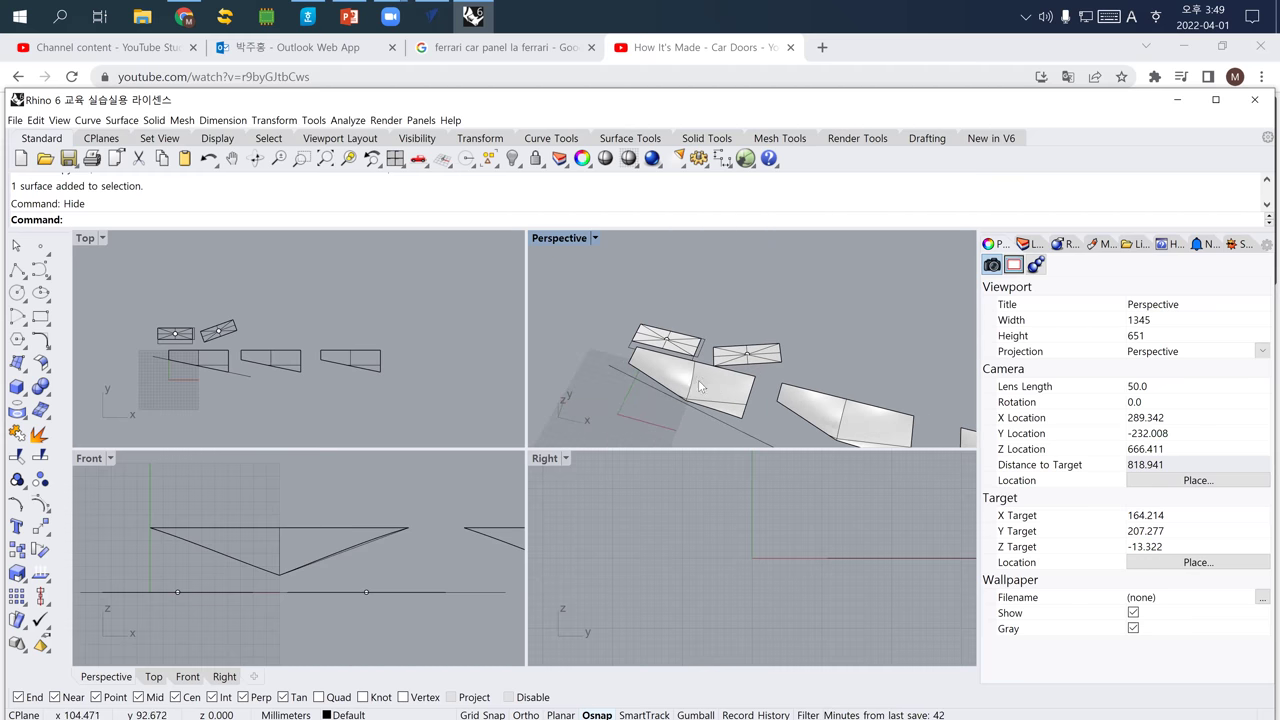
{"action": "scroll", "coordinate": [699, 386], "scroll_direction": "up", "scroll_amount": 3}
{"action": "left_click", "coordinate": [720, 400]}
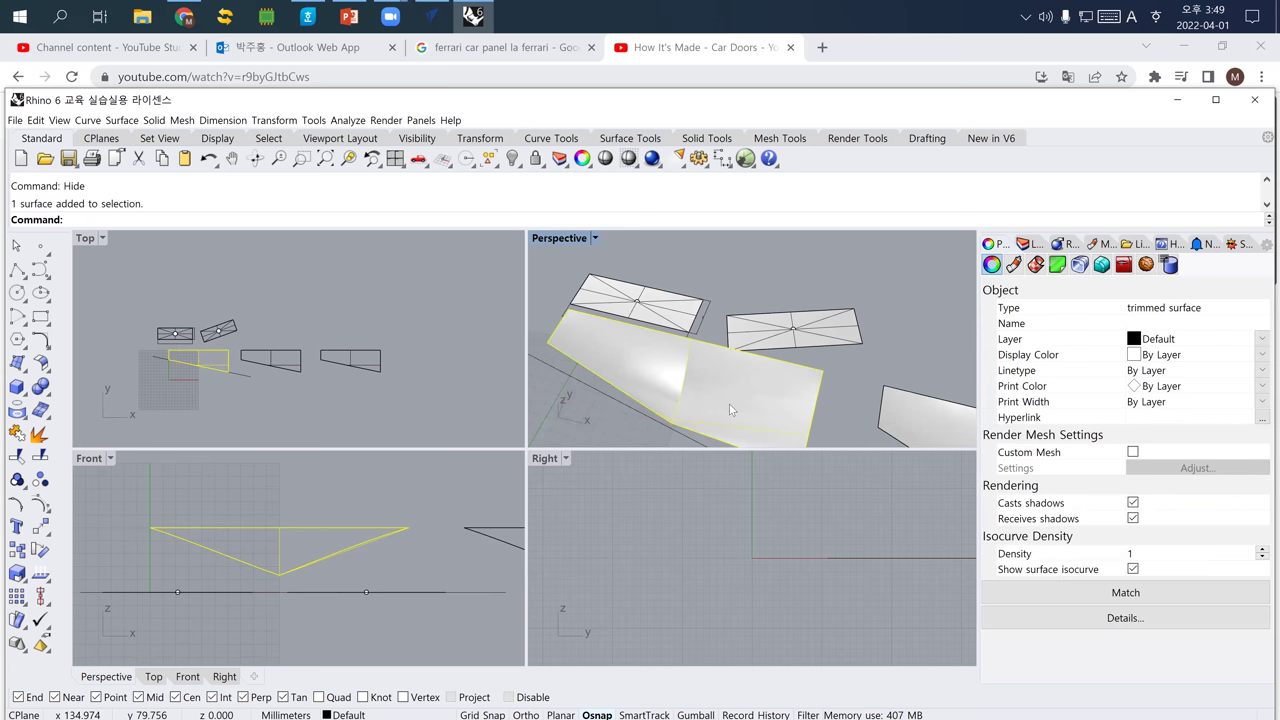
{"action": "type", "text": "Silhouette"}
{"action": "key", "text": "Return"}
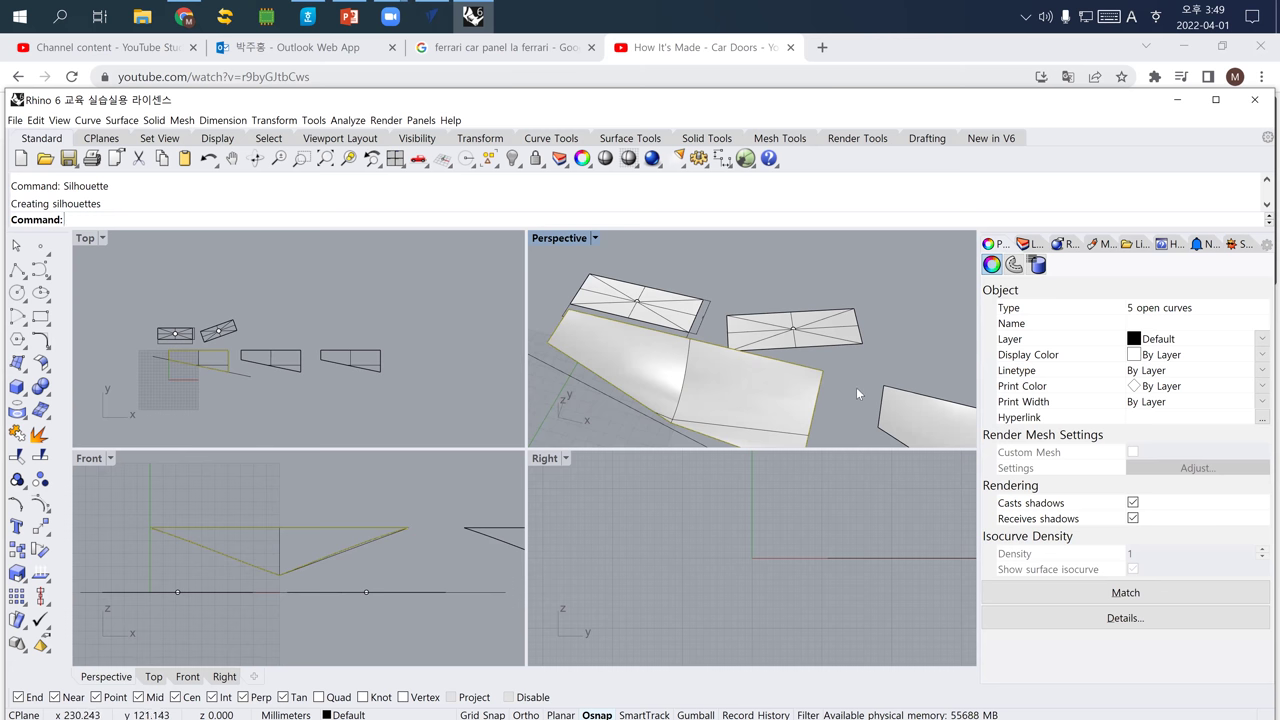
{"action": "left_click", "coordinate": [856, 387]}
{"action": "left_click", "coordinate": [754, 400]}
{"action": "key", "text": "Delete"}
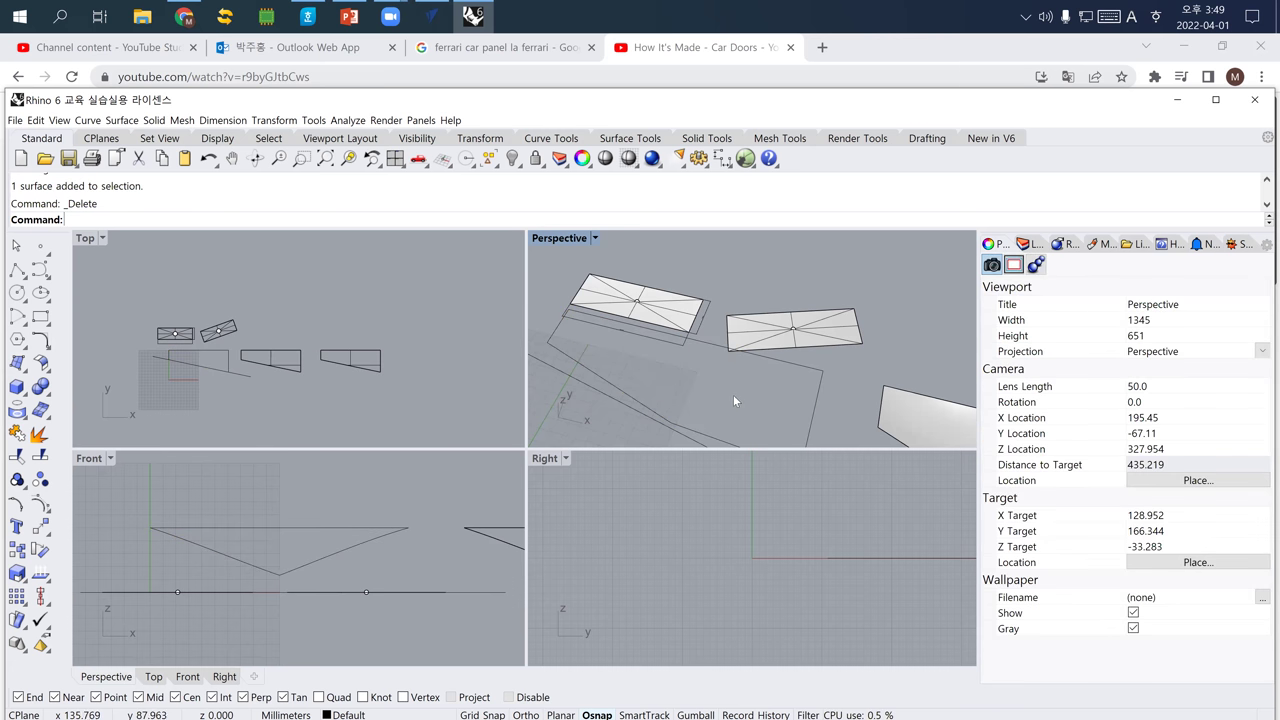
Try to create a network surface from all five extracted outline curves at once.
{"action": "right_click_drag", "start_coordinate": [718, 388], "coordinate": [653, 353]}
{"action": "left_click", "coordinate": [675, 362]}
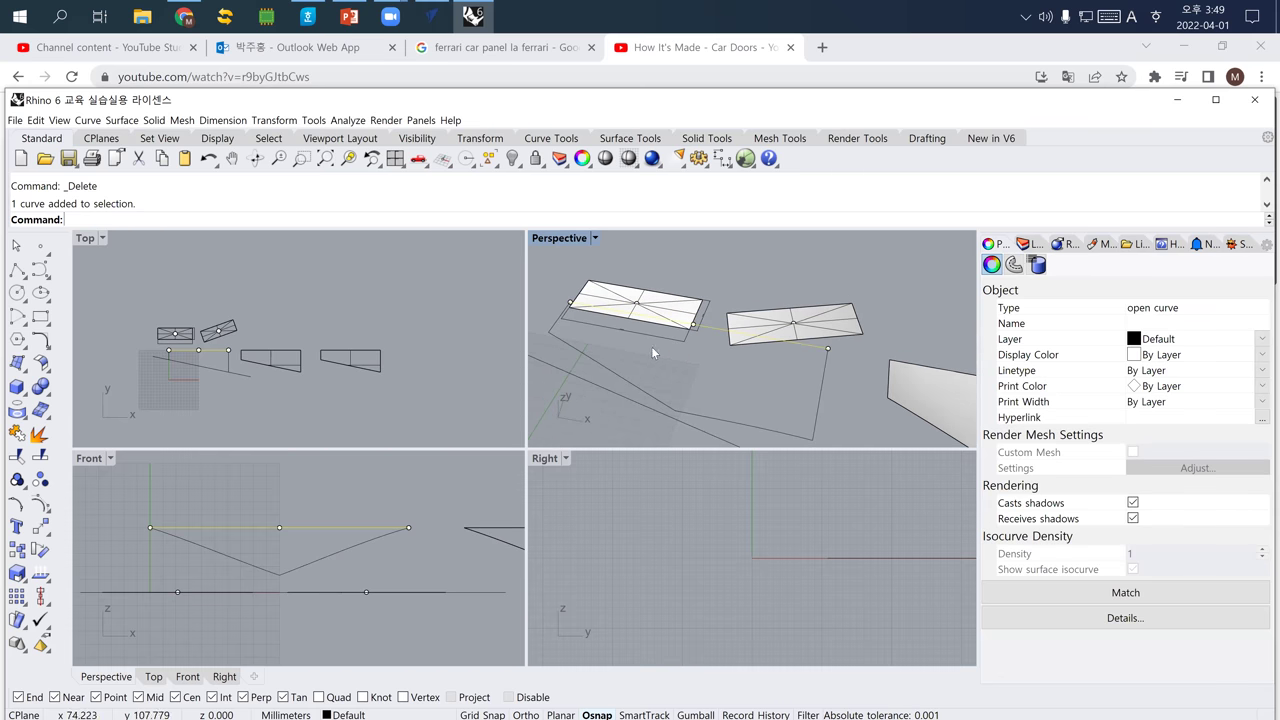
{"action": "left_click", "coordinate": [560, 331], "text": "shift"}
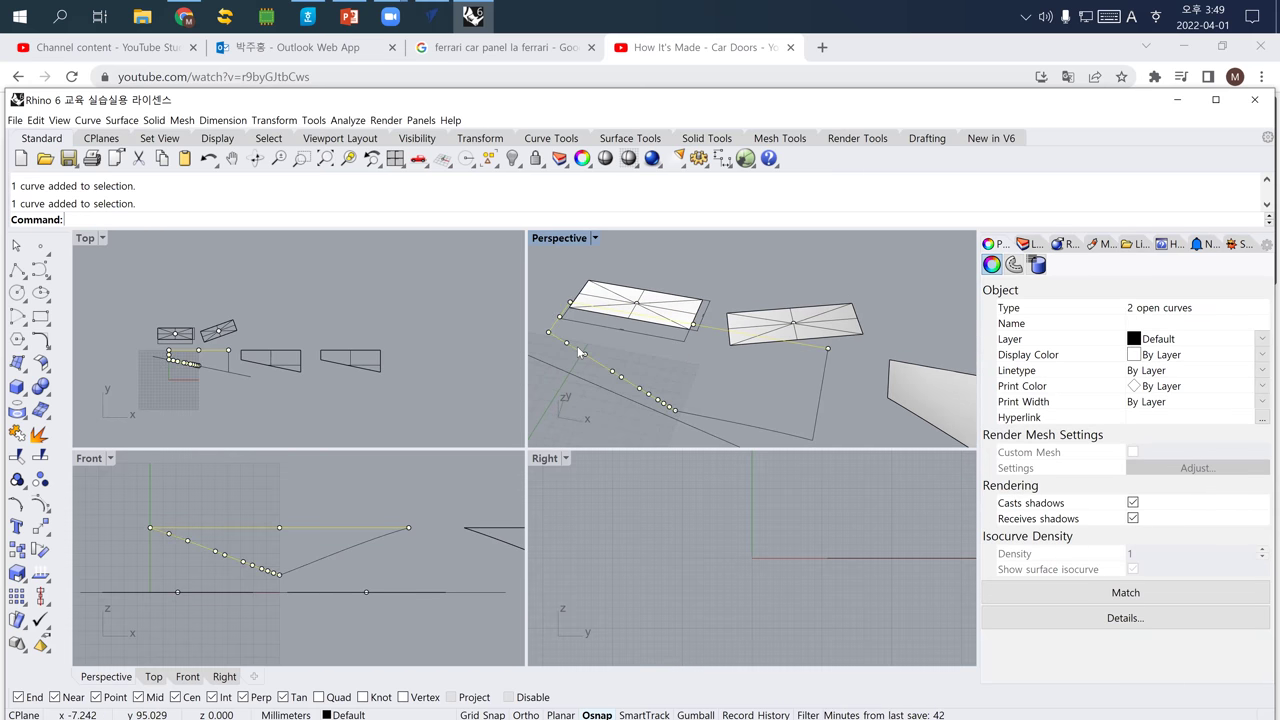
{"action": "left_click", "coordinate": [771, 430], "text": "shift"}
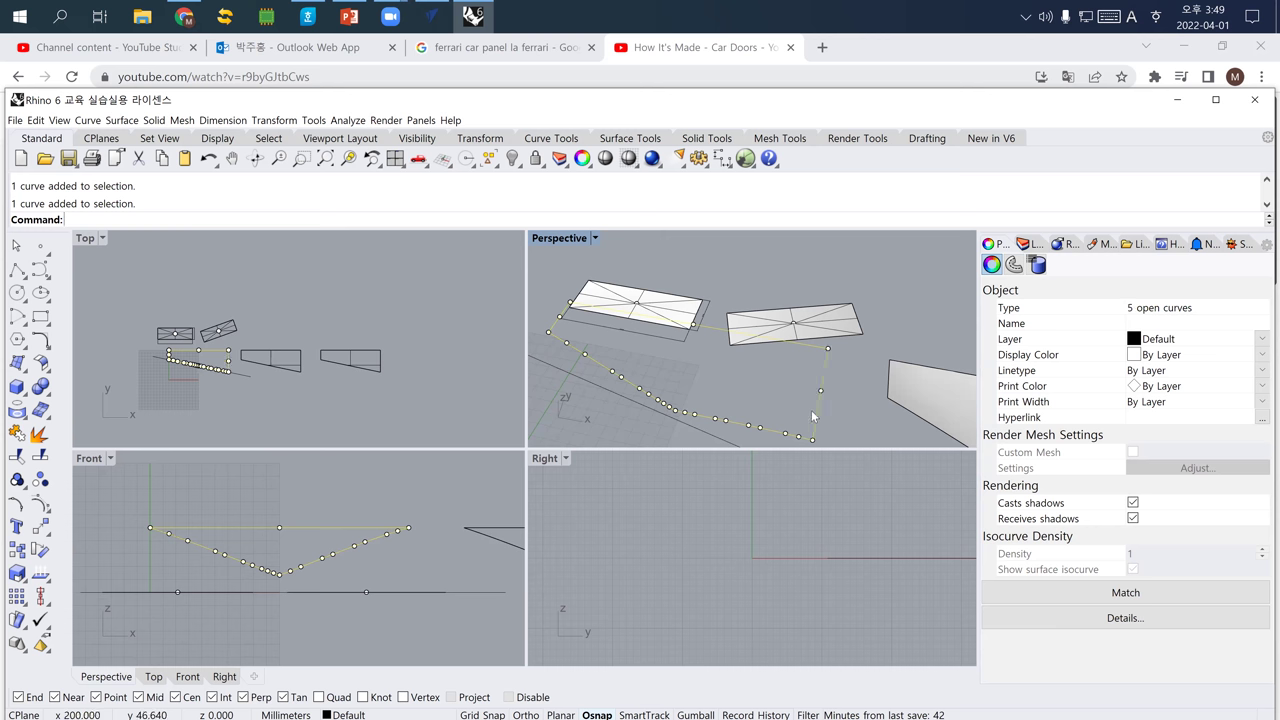
{"action": "type", "text": "NetworkSrf"}
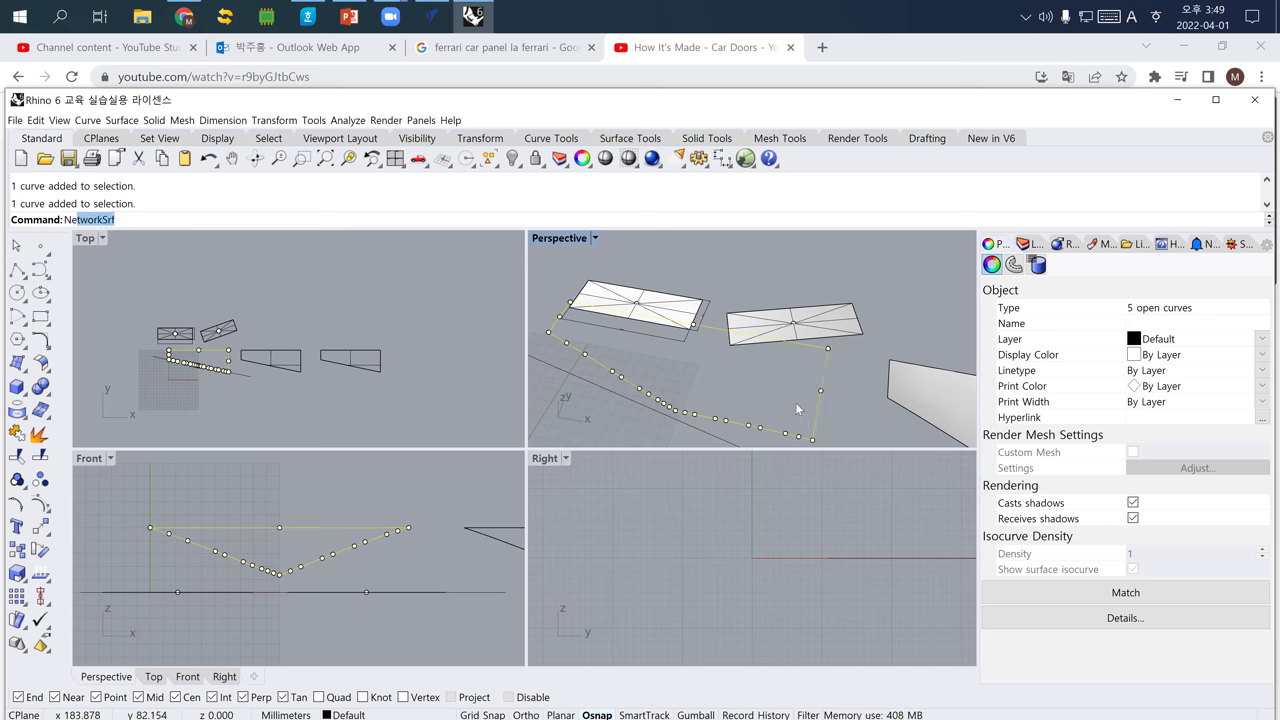
{"action": "key", "text": "Return"}
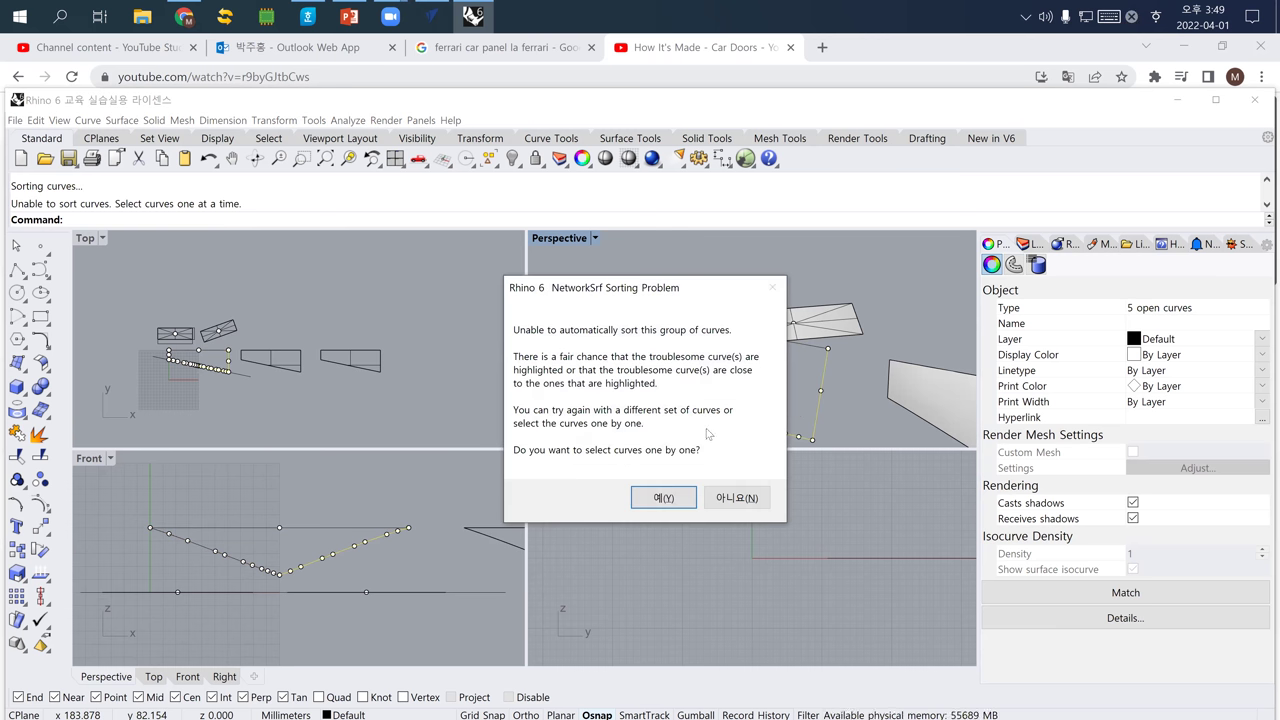
{"action": "left_click", "coordinate": [663, 497]}
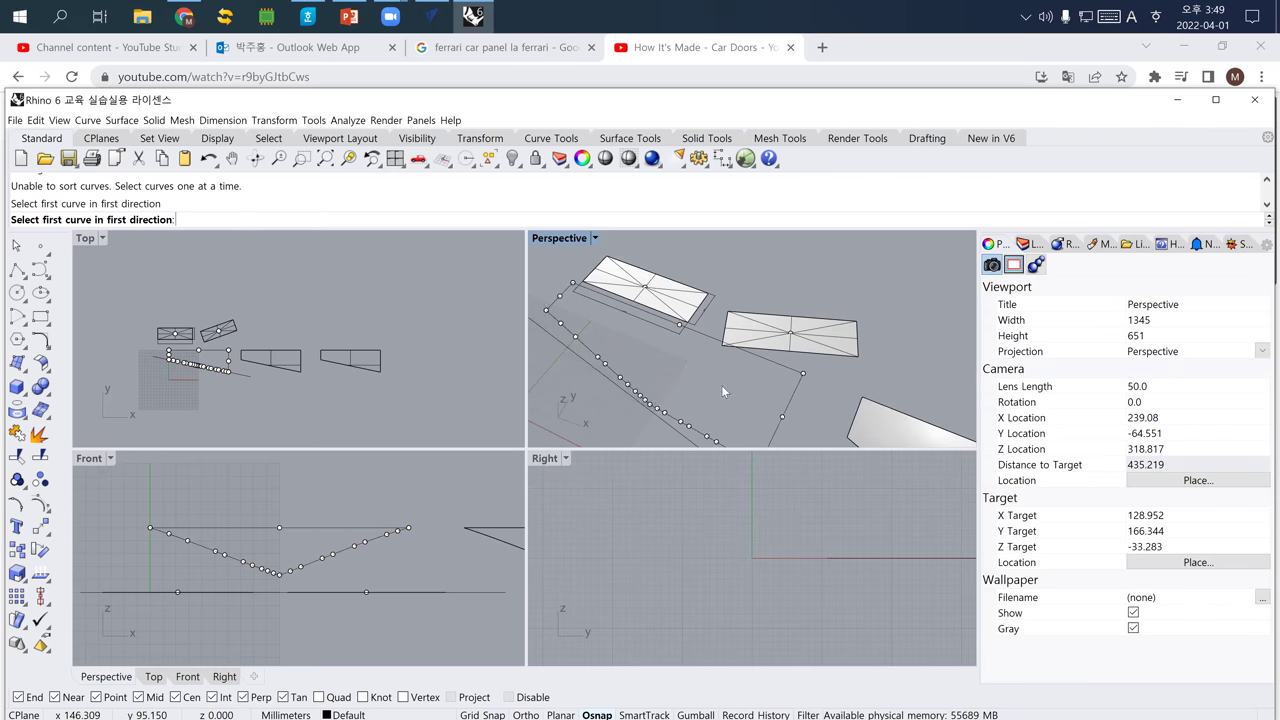
{"action": "right_click_drag", "start_coordinate": [697, 375], "coordinate": [692, 374]}
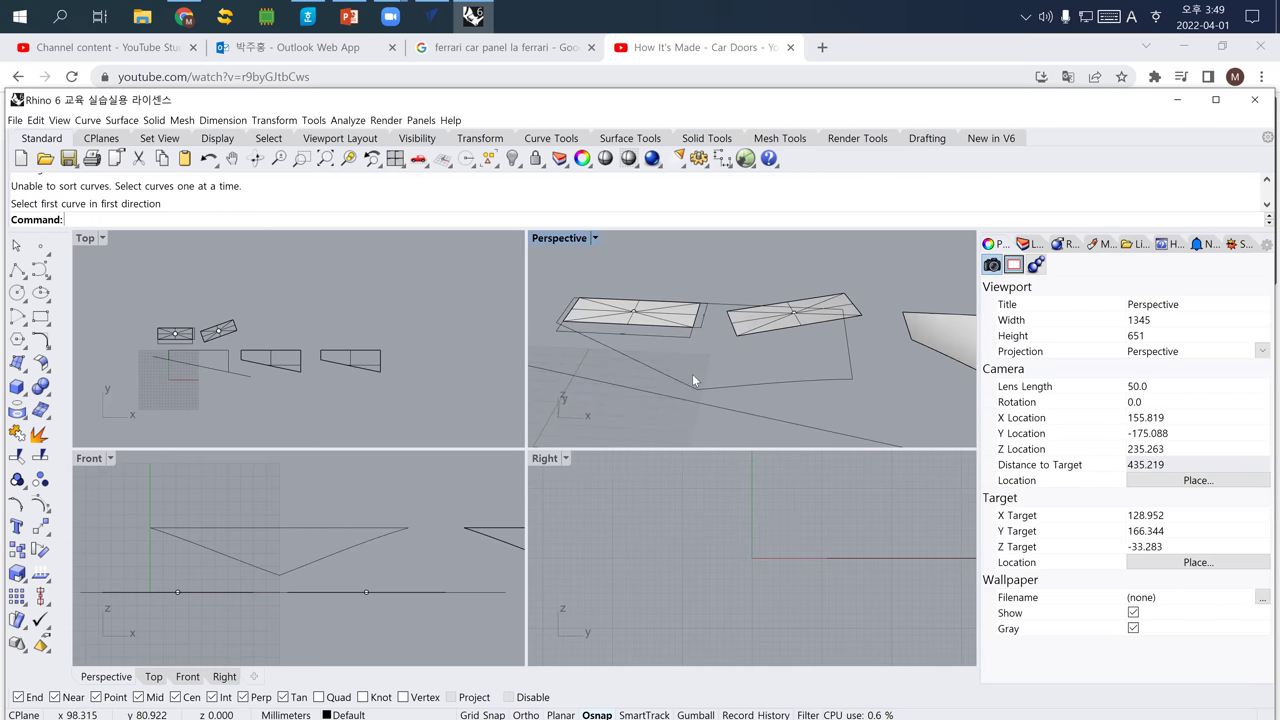
Draw a polyline about 66 mm long from the joint of the two lower outline curves up to the long upper edge curve.
{"action": "left_click", "coordinate": [686, 382]}
{"action": "left_click", "coordinate": [736, 386]}
{"action": "right_click_drag", "start_coordinate": [736, 386], "coordinate": [657, 395]}
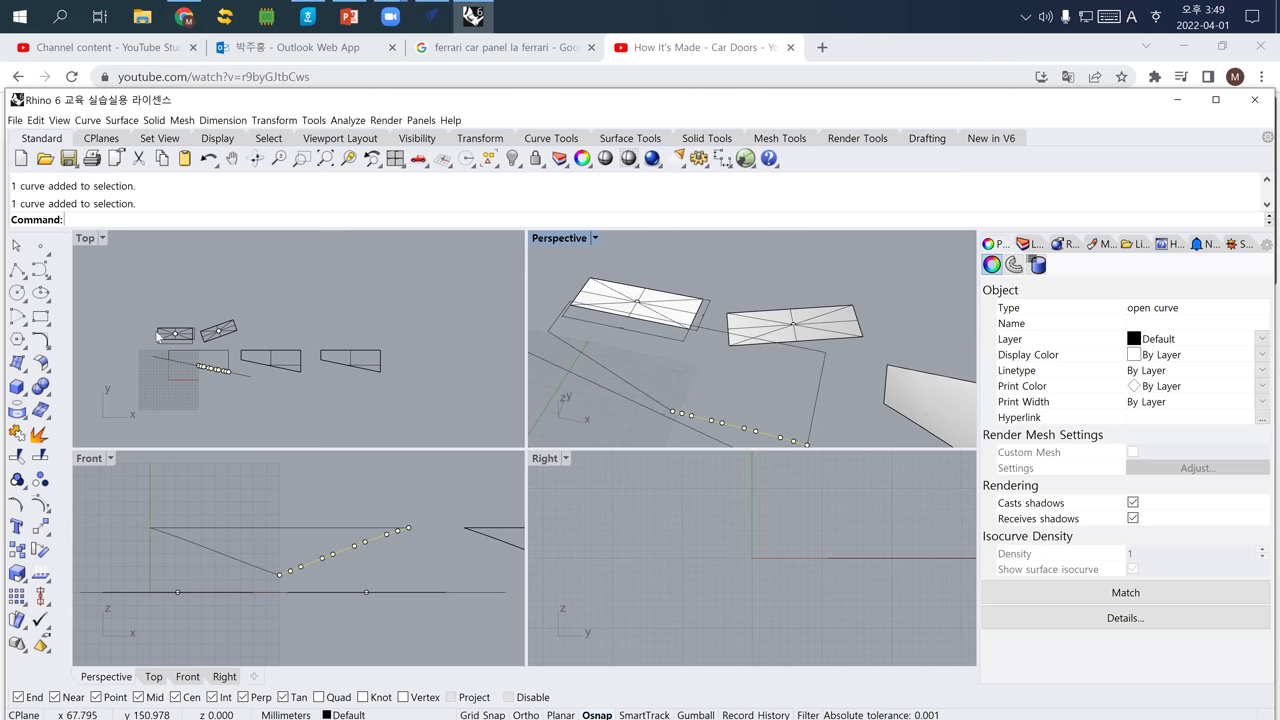
{"action": "key", "text": "Escape"}
{"action": "left_click", "coordinate": [17, 270]}
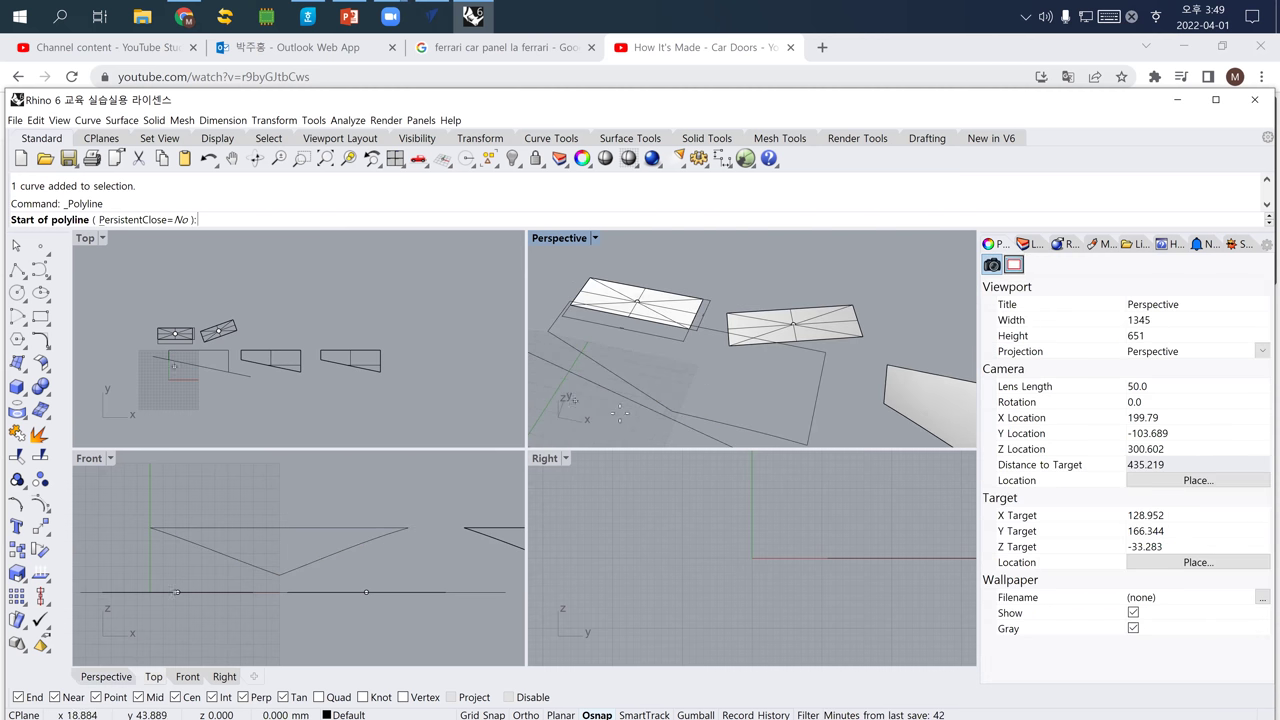
{"action": "left_click", "coordinate": [672, 410]}
{"action": "left_click", "coordinate": [709, 328]}
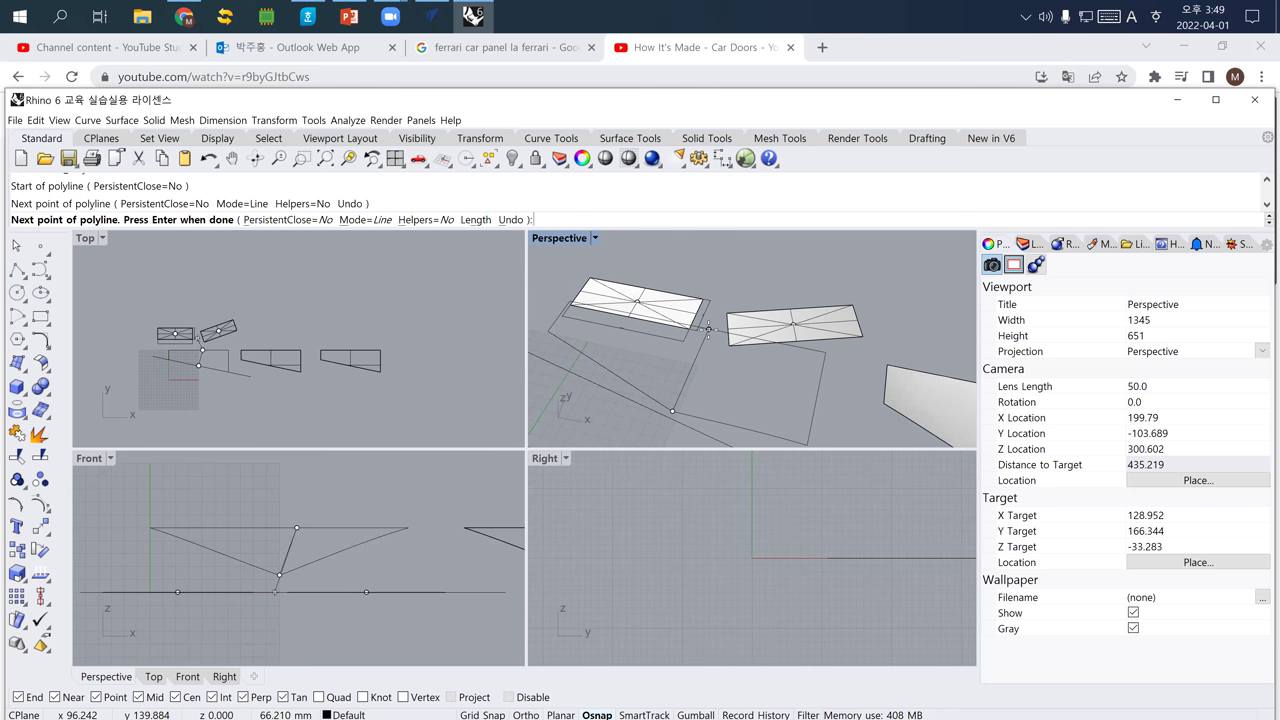
{"action": "mouse_move", "coordinate": [709, 380]}
{"action": "right_mouse_down"}
{"action": "mouse_move", "coordinate": [698, 394]}
{"action": "mouse_move", "coordinate": [728, 338]}
{"action": "mouse_move", "coordinate": [702, 370]}
{"action": "mouse_move", "coordinate": [711, 360]}
{"action": "right_mouse_up"}
{"action": "key", "text": "Return"}
Split the long upper edge curve where the new connecting line meets it, and check the resulting segments.
{"action": "left_click", "coordinate": [758, 310]}
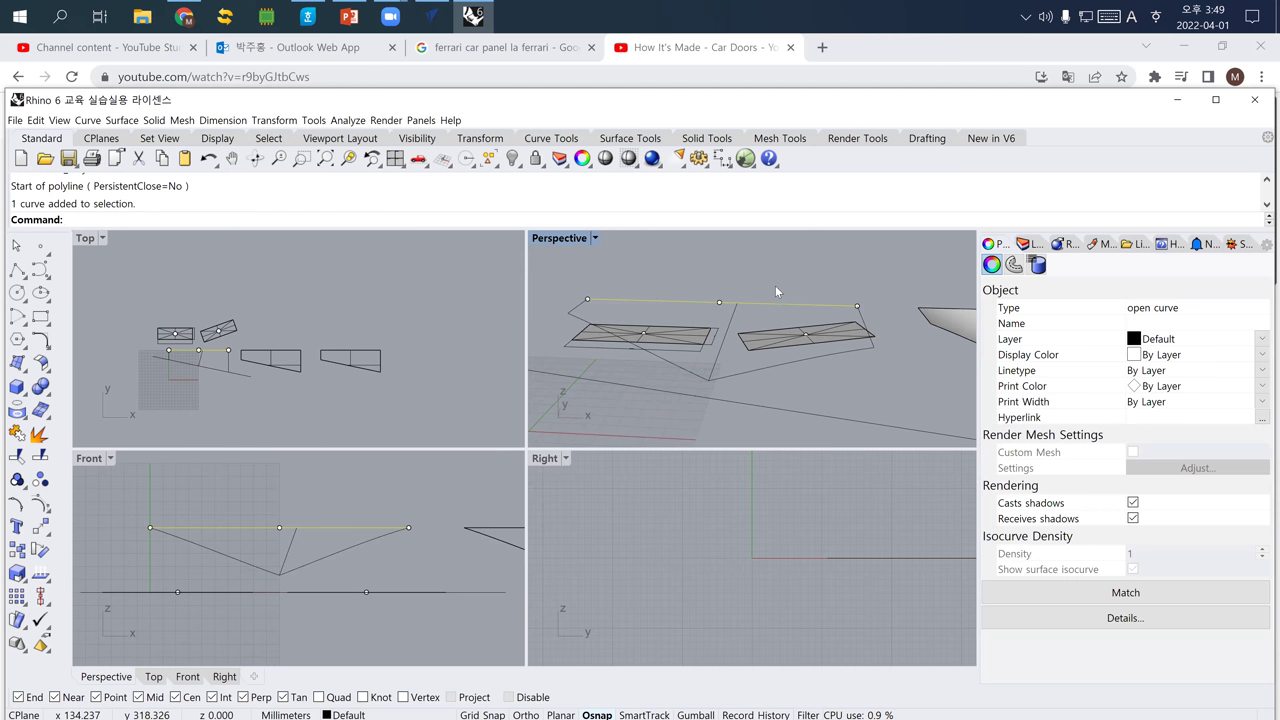
{"action": "key", "text": "Return"}
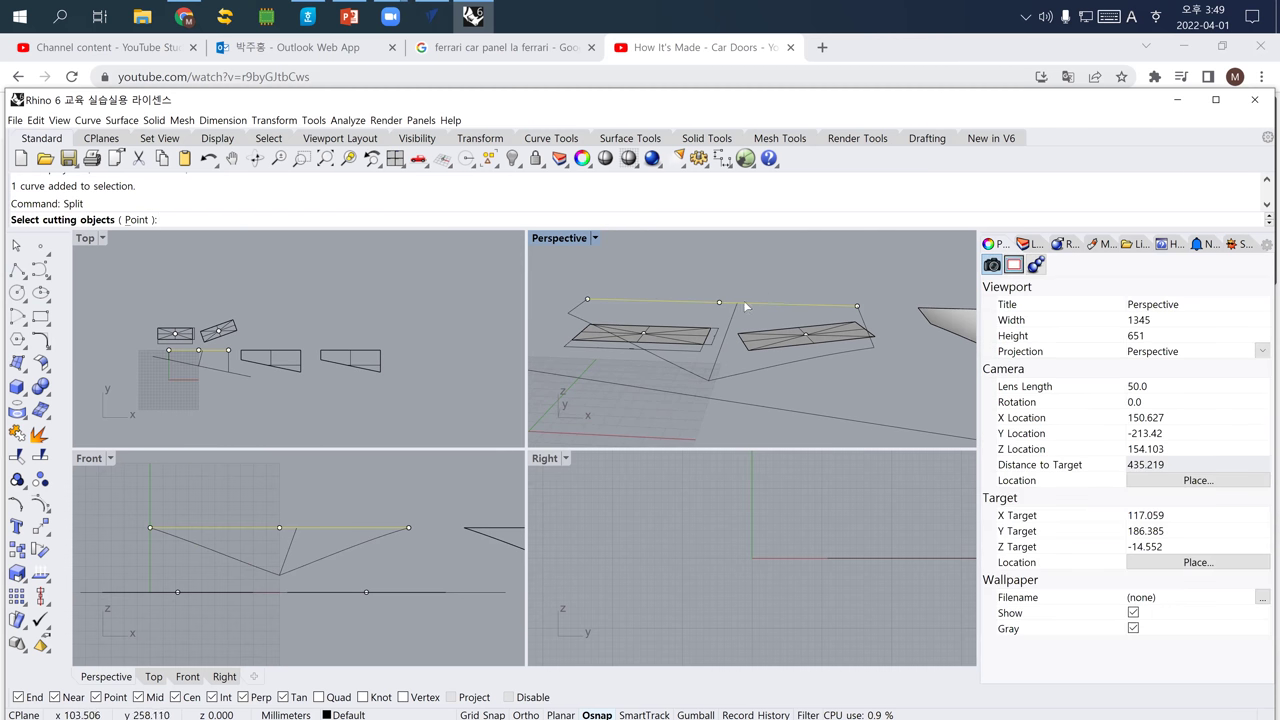
{"action": "left_click", "coordinate": [729, 316]}
{"action": "key", "text": "Return"}
{"action": "key", "text": "Escape"}
{"action": "left_click", "coordinate": [722, 302]}
{"action": "left_click", "coordinate": [765, 303]}
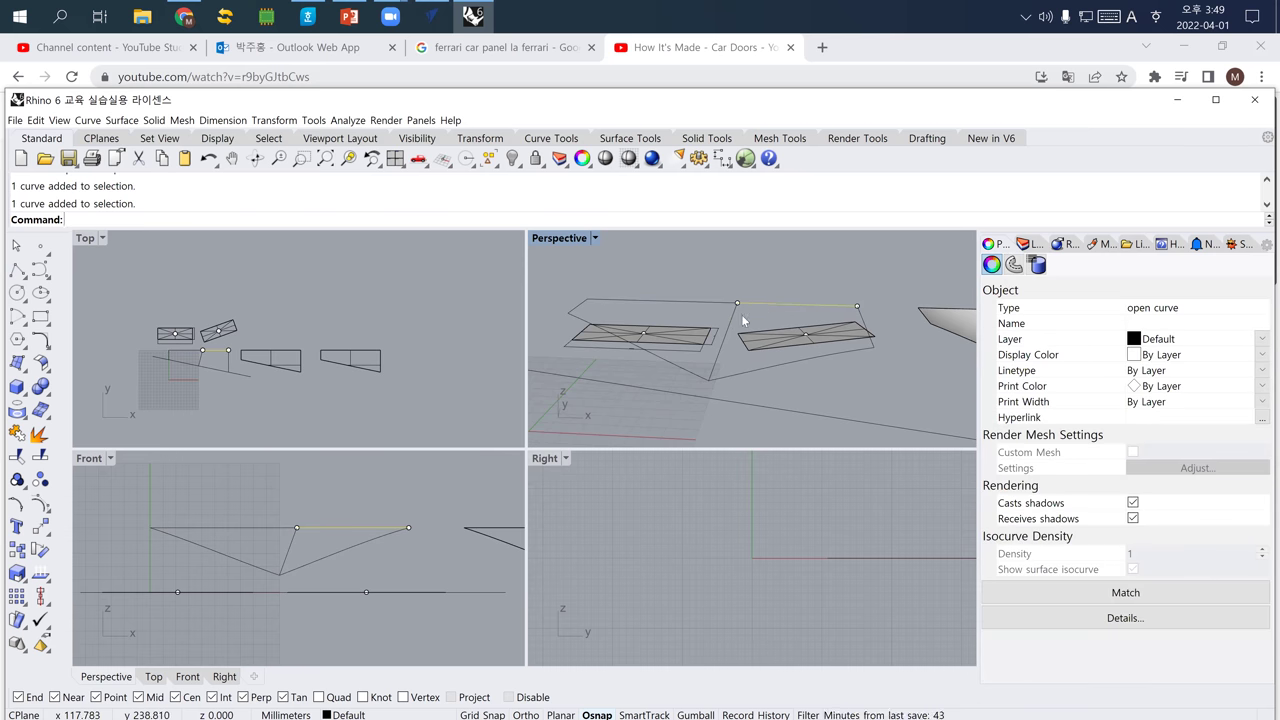
Hide the two small rectangular surfaces together with their diagonals, centre points and dimensions.
{"action": "right_click_drag", "start_coordinate": [715, 376], "coordinate": [692, 397]}
{"action": "key", "text": "Escape"}
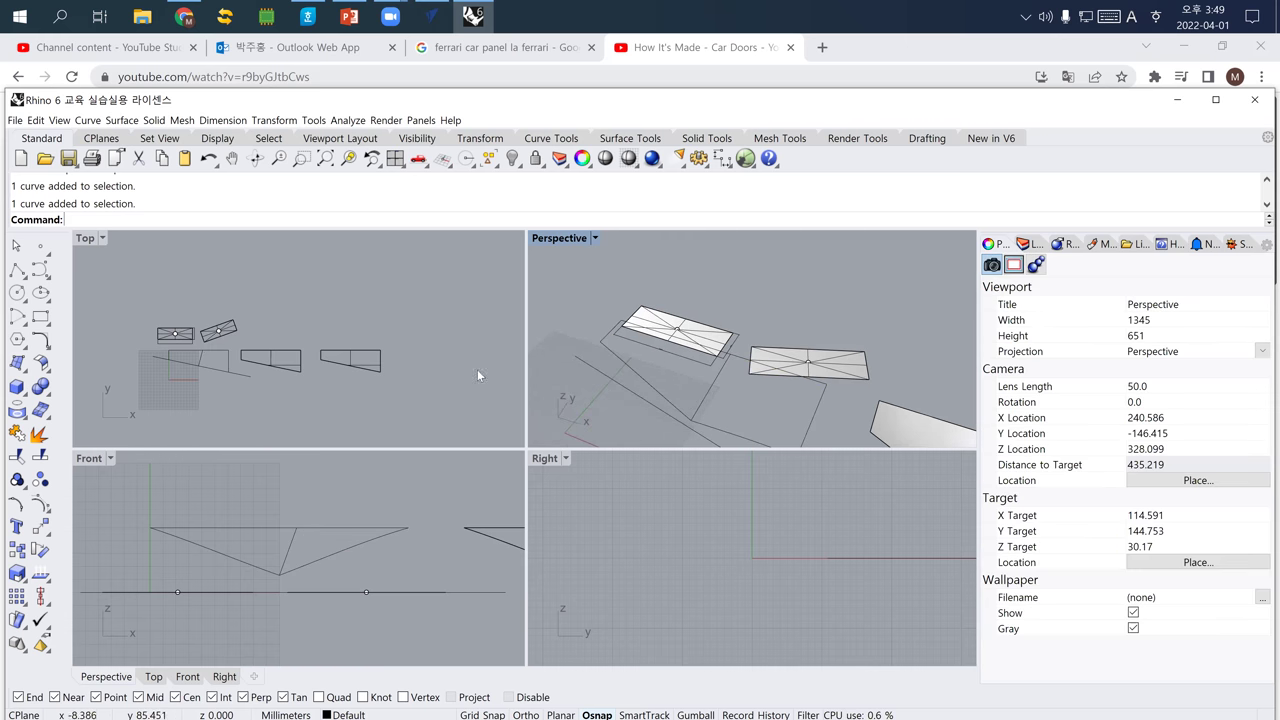
{"action": "left_click", "coordinate": [140, 312]}
{"action": "scroll", "coordinate": [204, 310], "scroll_direction": "up", "scroll_amount": 4}
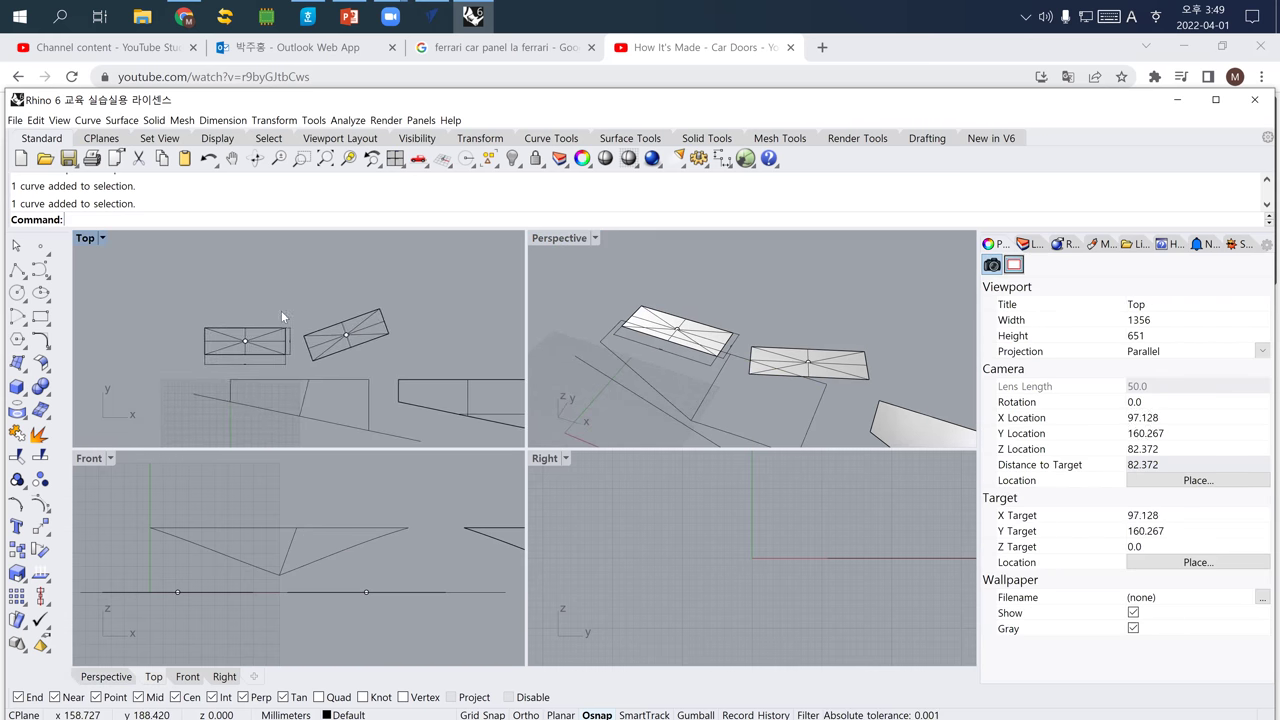
{"action": "left_click_drag", "start_coordinate": [170, 282], "coordinate": [391, 373]}
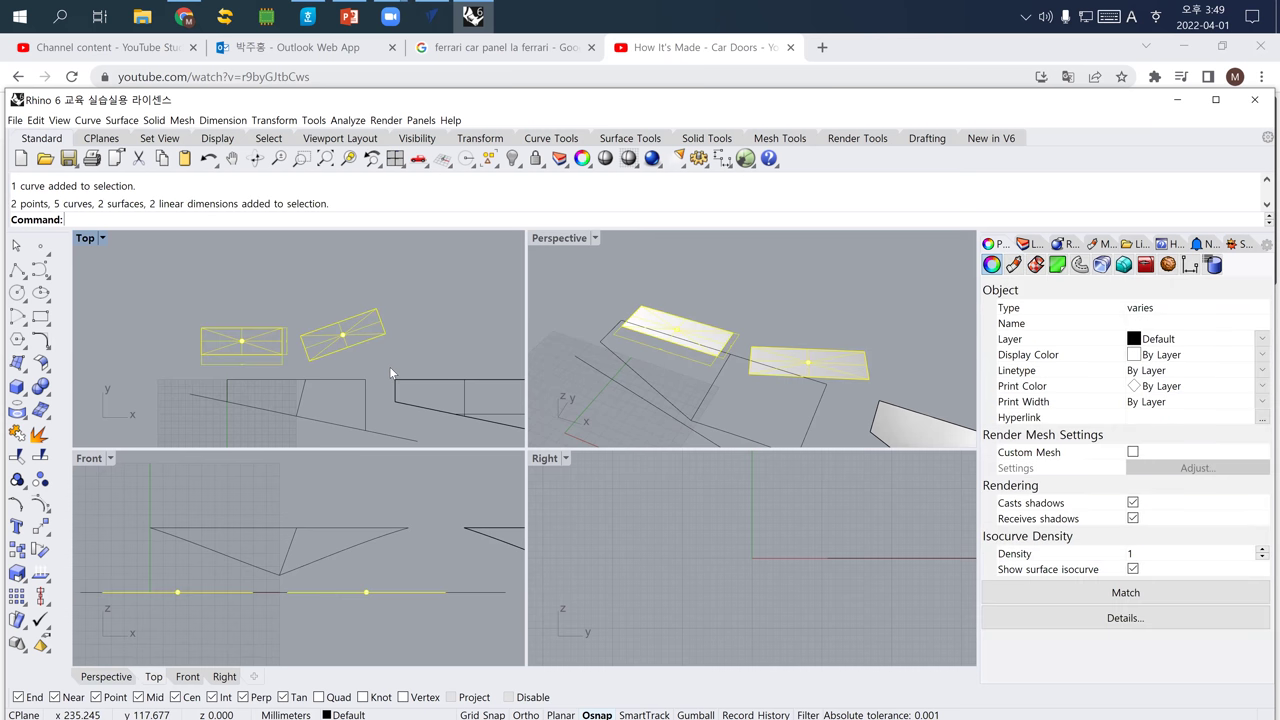
{"action": "key", "text": "Return"}
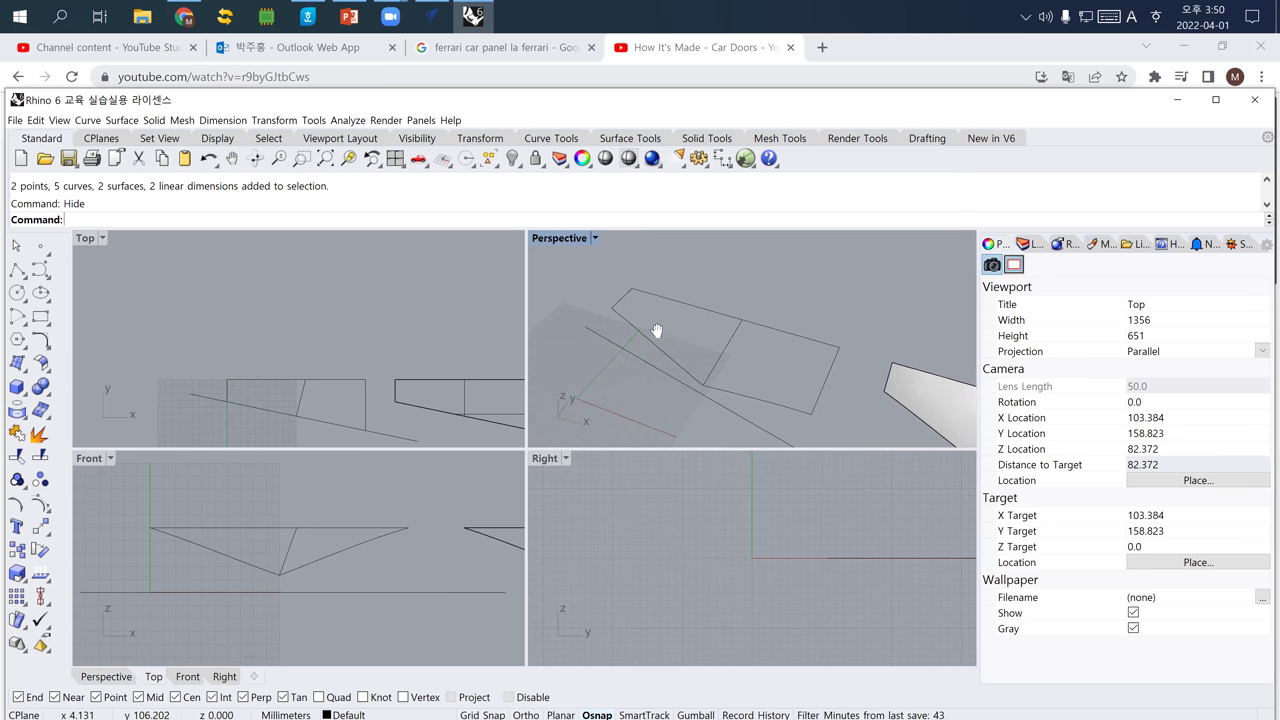
Create a network surface with Position edge matching from the four curves bounding the narrower piece of the outline.
{"action": "left_click", "coordinate": [650, 328]}
{"action": "type", "text": "networksrf"}
{"action": "key", "text": "Return"}
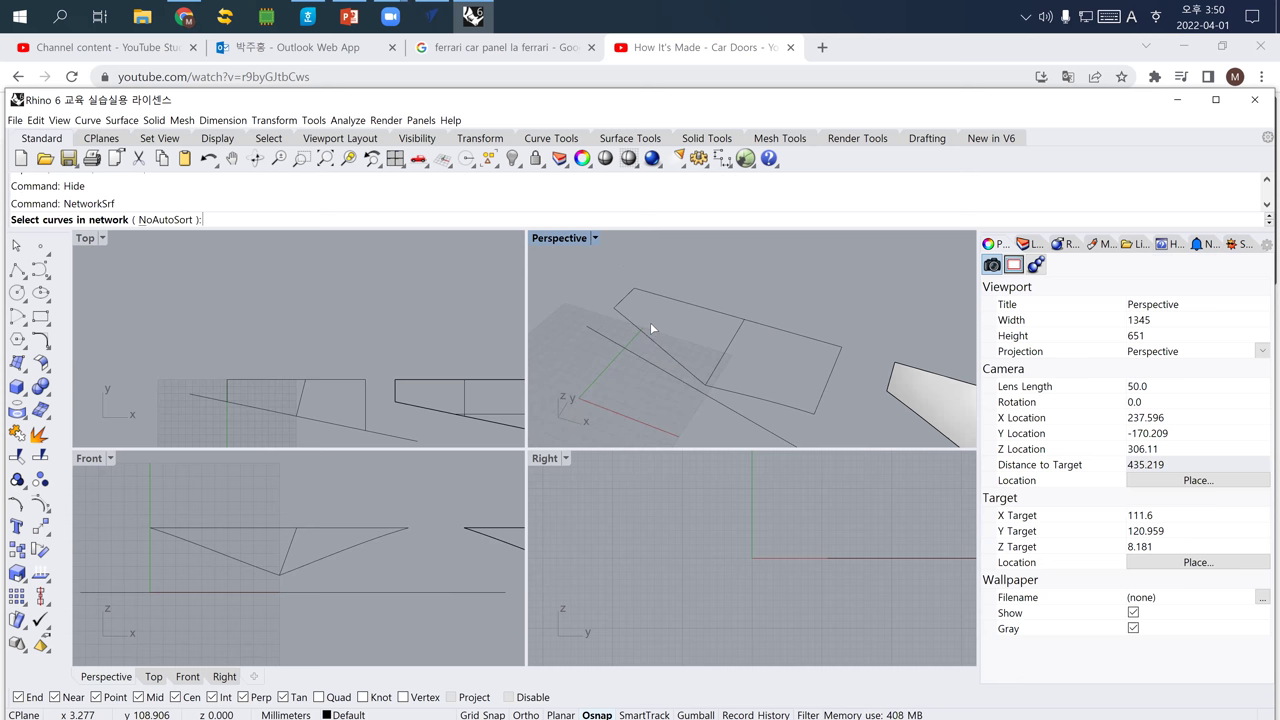
{"action": "left_click", "coordinate": [652, 343]}
{"action": "left_click", "coordinate": [693, 308]}
{"action": "left_click", "coordinate": [635, 292]}
{"action": "key", "text": "Return"}
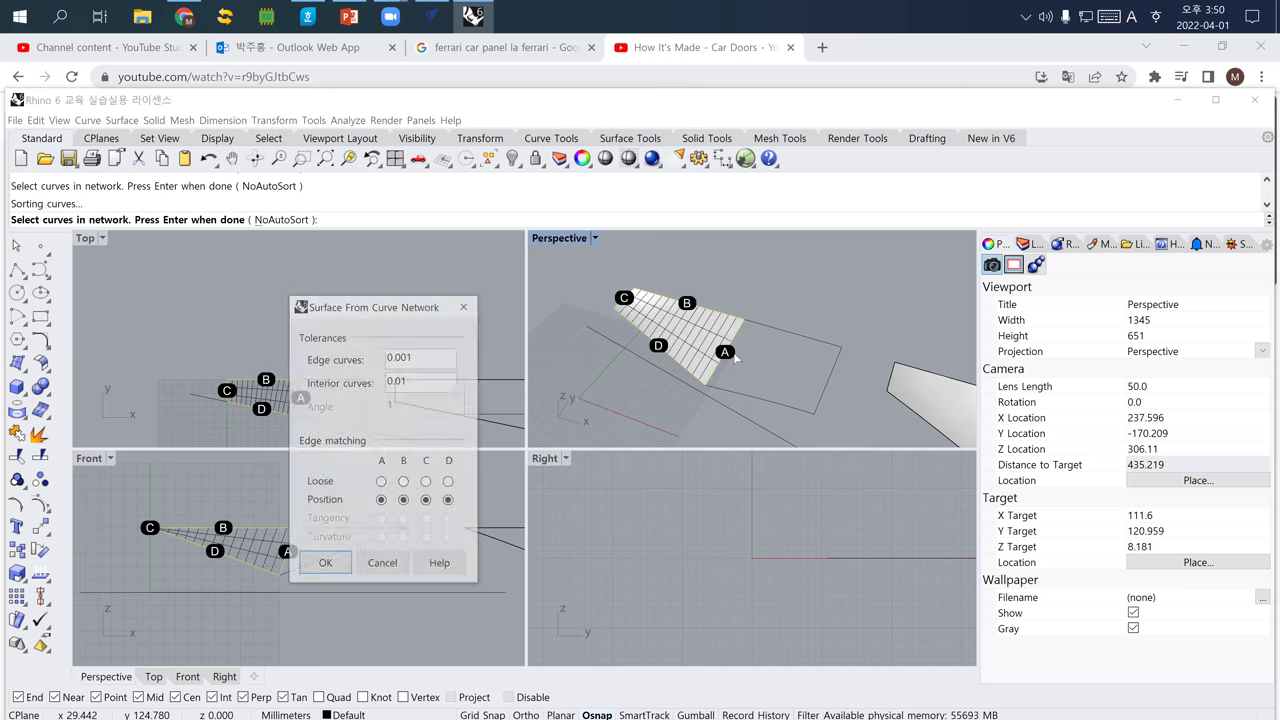
{"action": "key", "text": "Return"}
Create a second network surface from the four curves bounding the wider piece, including the shared connecting line.
{"action": "key", "text": "Return"}
{"action": "left_click", "coordinate": [738, 392]}
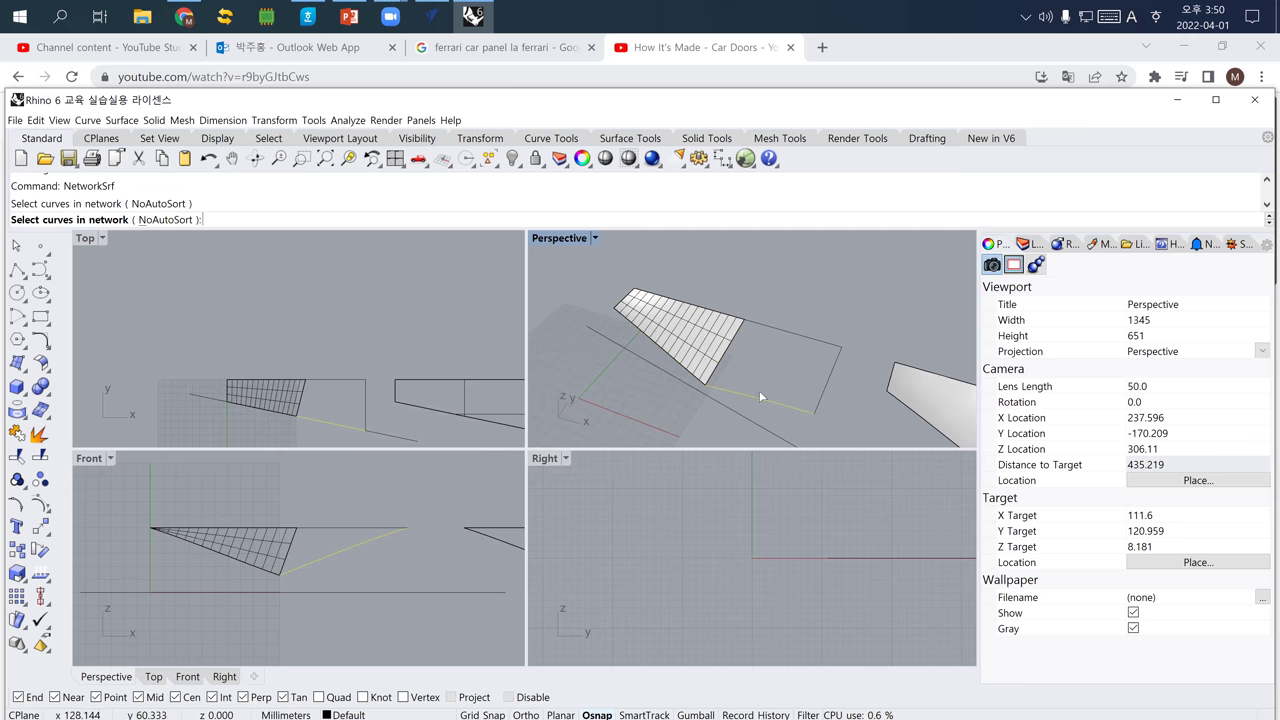
{"action": "left_click", "coordinate": [780, 331]}
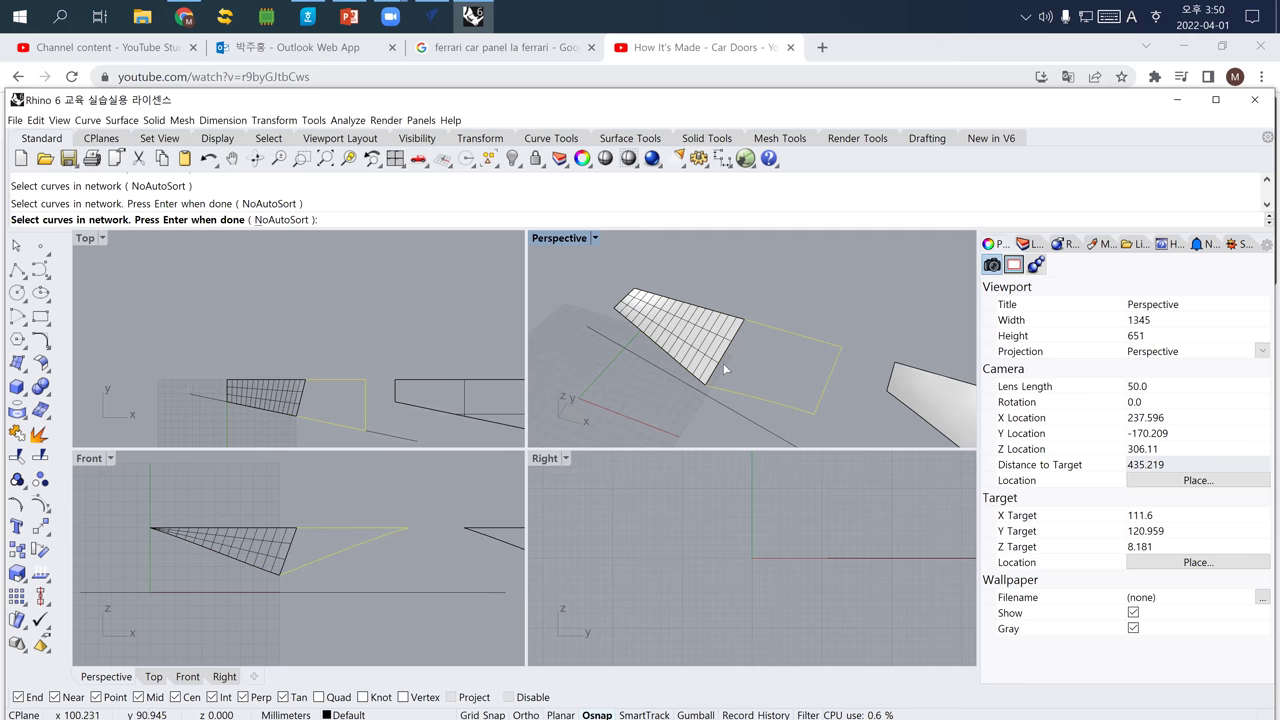
{"action": "left_click", "coordinate": [725, 370]}
{"action": "left_click", "coordinate": [752, 405]}
{"action": "key", "text": "Return"}
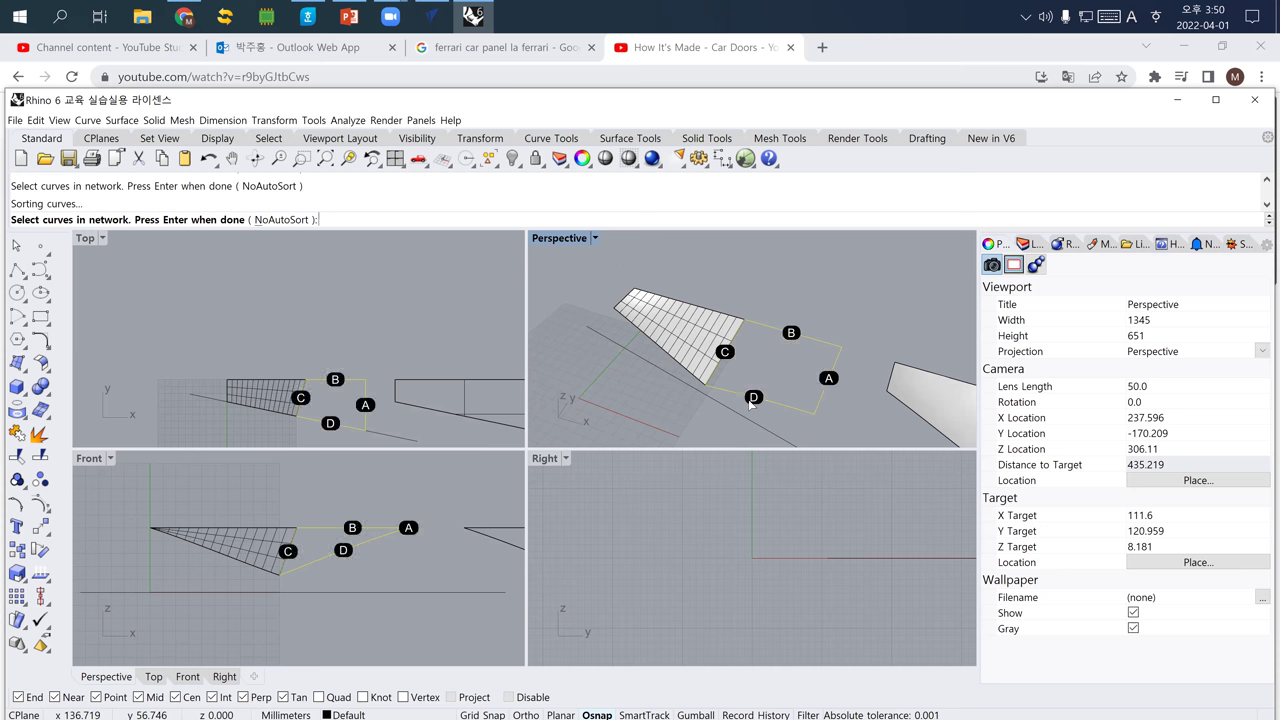
{"action": "key", "text": "Return"}
{"action": "left_click", "coordinate": [324, 565]}
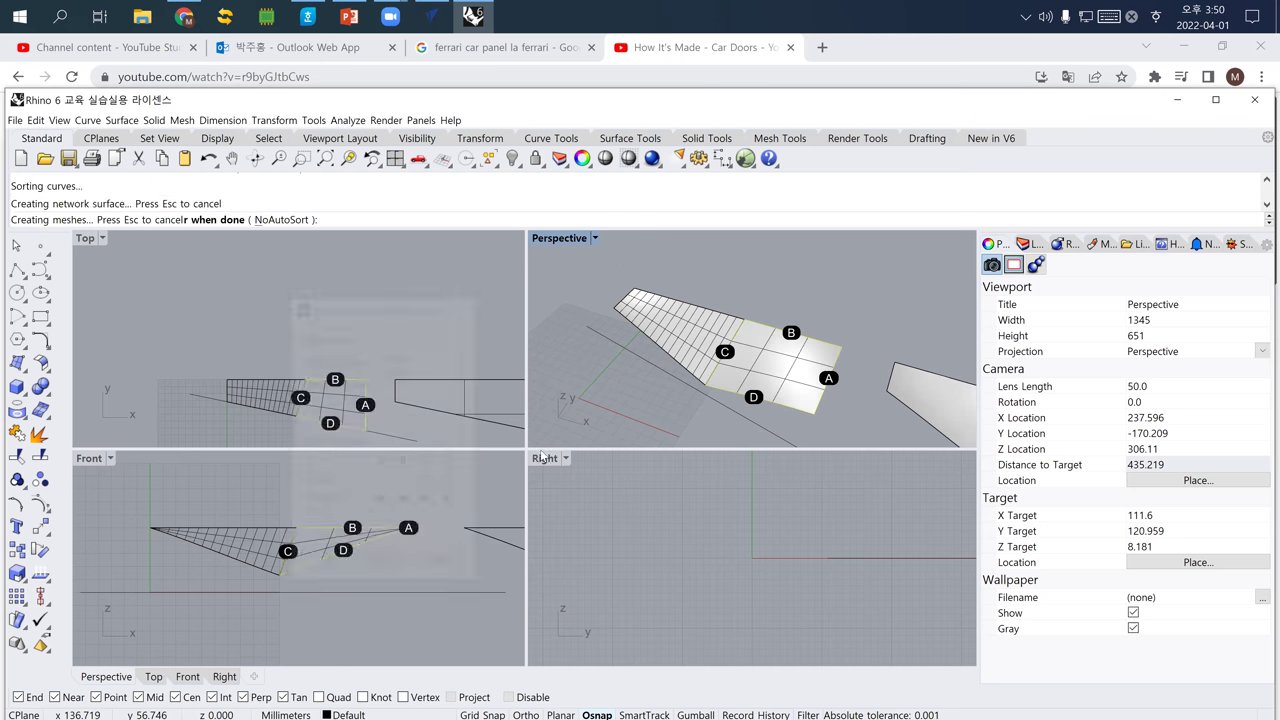
Rebuild the narrower network surface with 4 points in U and V, degree 1 in U and 2 in V.
{"action": "right_click_drag", "start_coordinate": [702, 394], "coordinate": [725, 380]}
{"action": "left_click", "coordinate": [744, 360]}
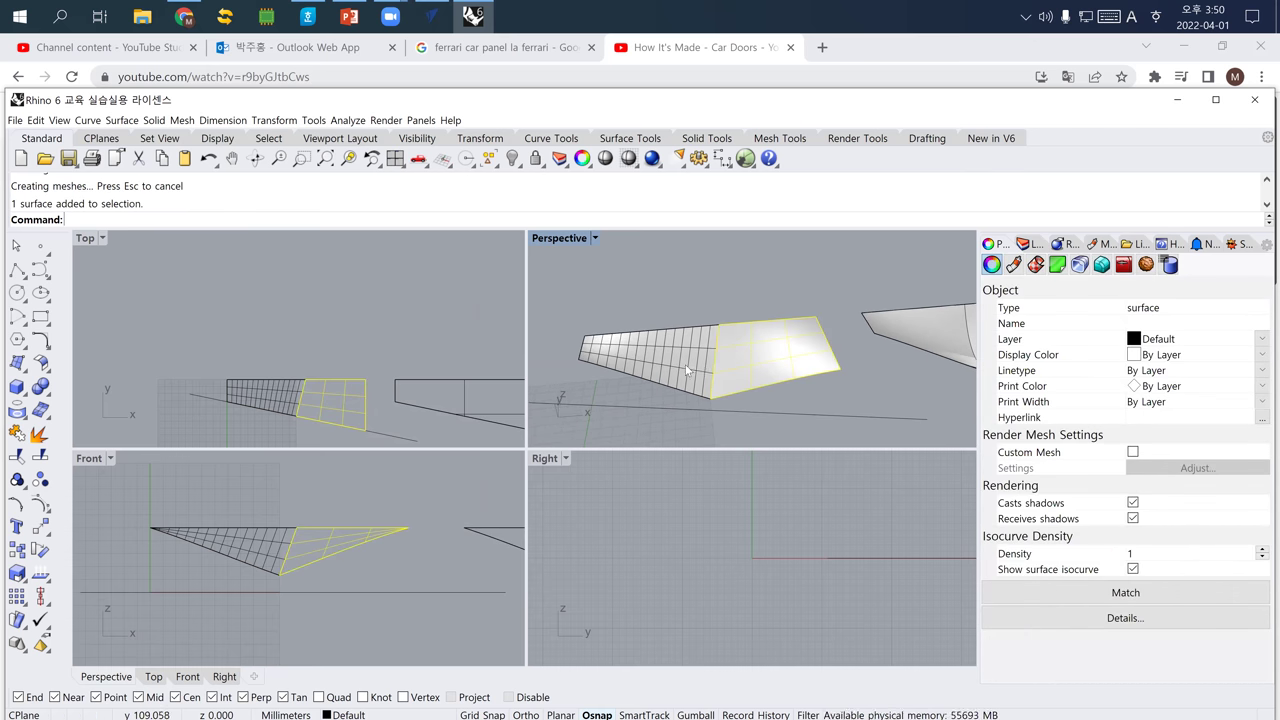
{"action": "left_click", "coordinate": [707, 367]}
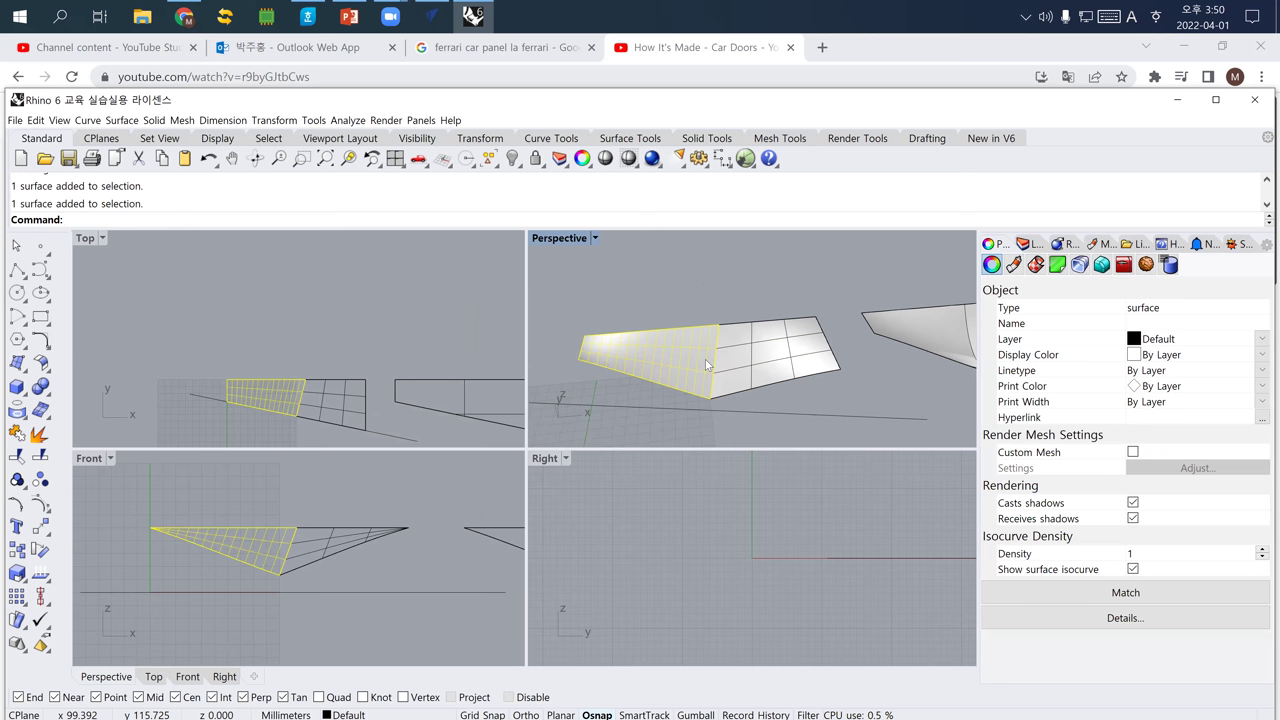
{"action": "type", "text": "Re"}
{"action": "key", "text": "Return"}
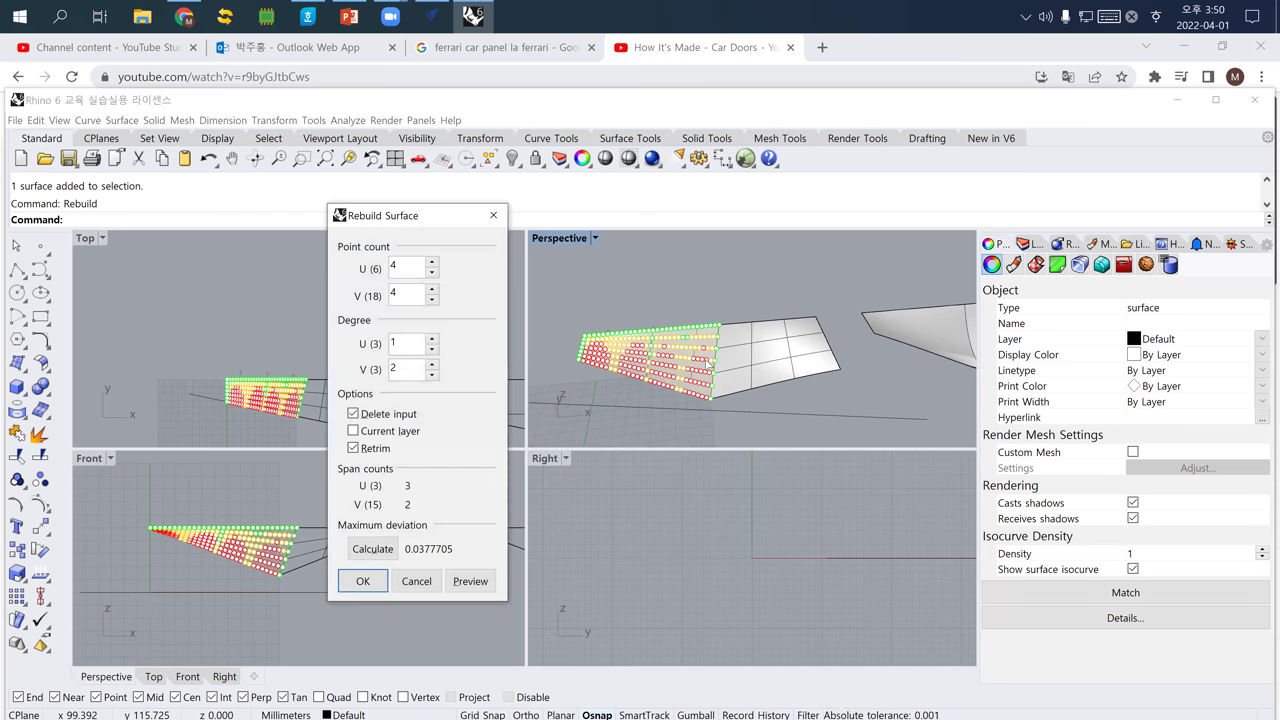
{"action": "right_click_drag", "start_coordinate": [656, 379], "coordinate": [678, 326]}
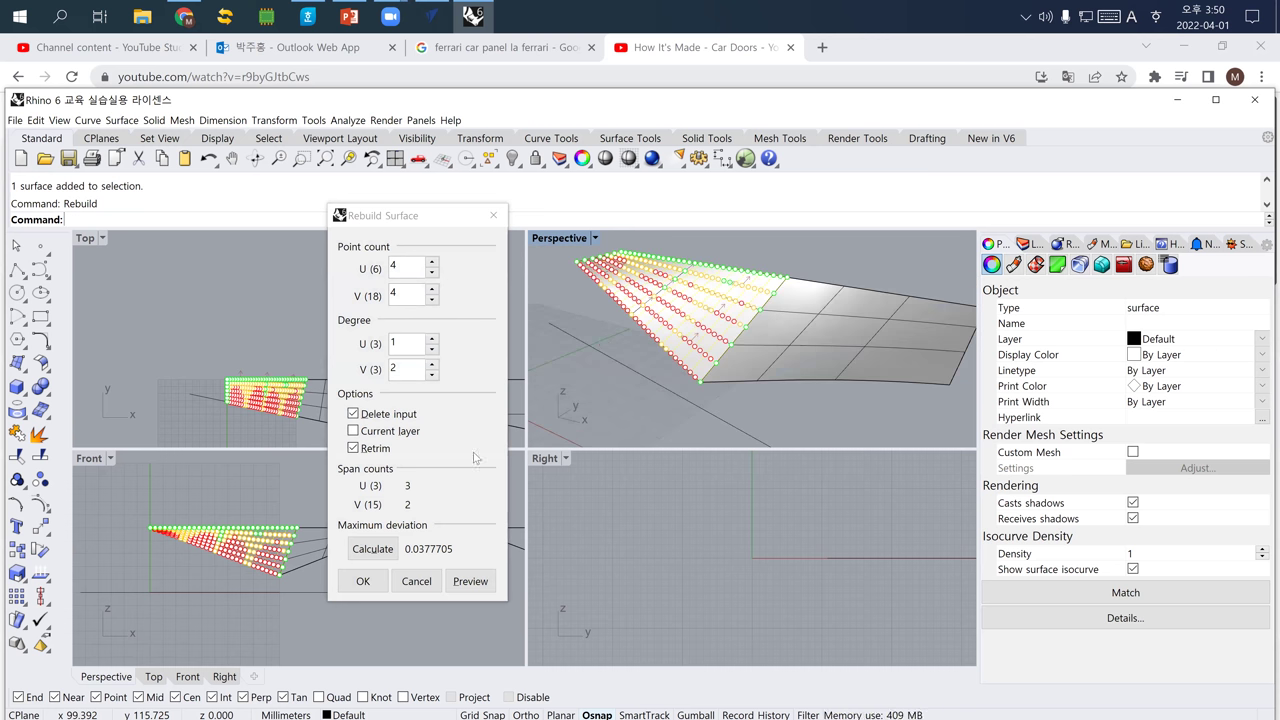
{"action": "left_click", "coordinate": [364, 581]}
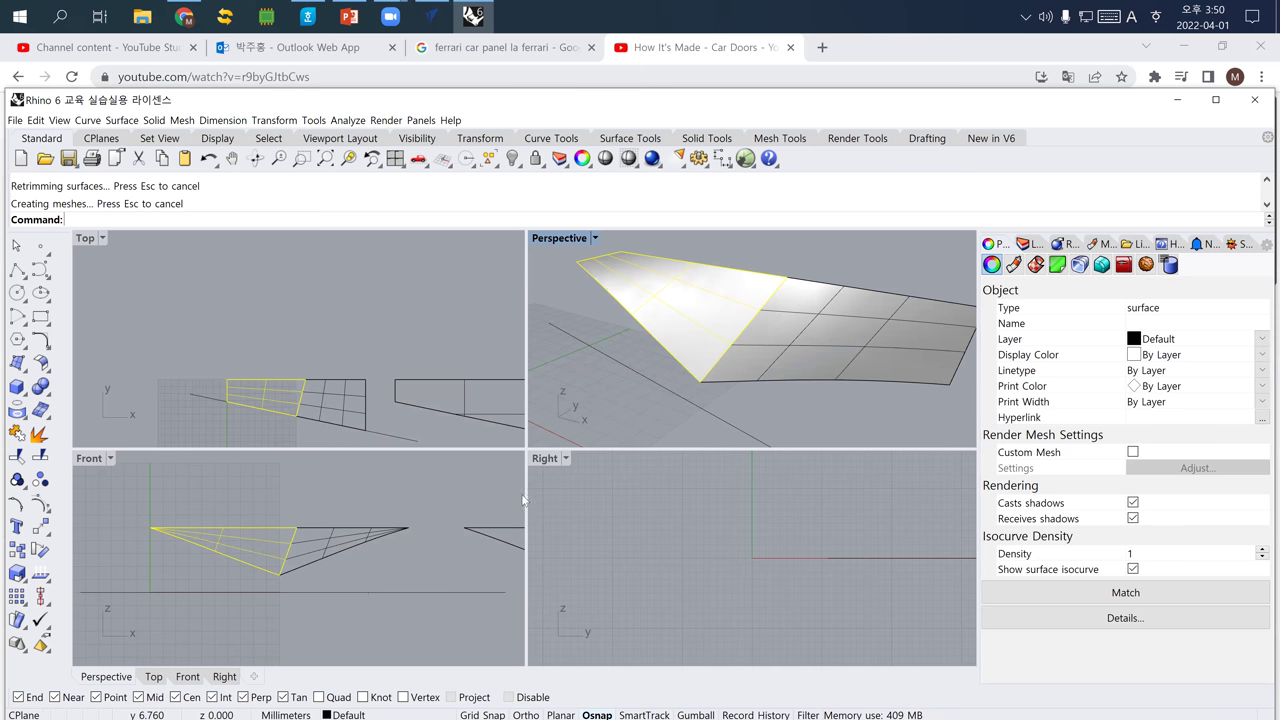
Display the control points of the rebuilt narrower surface, inspect their layout, and turn them off.
{"action": "left_click", "coordinate": [40, 503]}
{"action": "scroll", "coordinate": [591, 383], "scroll_direction": "down", "scroll_amount": 3}
{"action": "right_click_drag", "start_coordinate": [591, 383], "coordinate": [640, 390]}
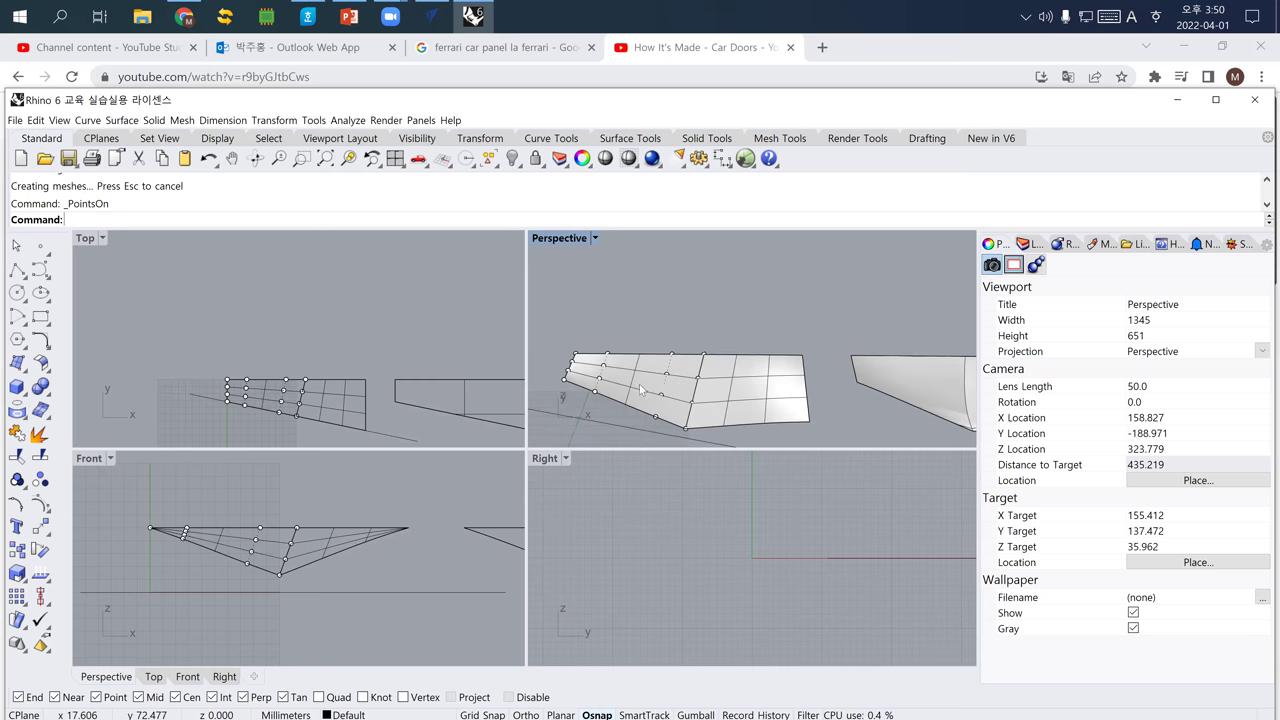
{"action": "left_click", "coordinate": [634, 393]}
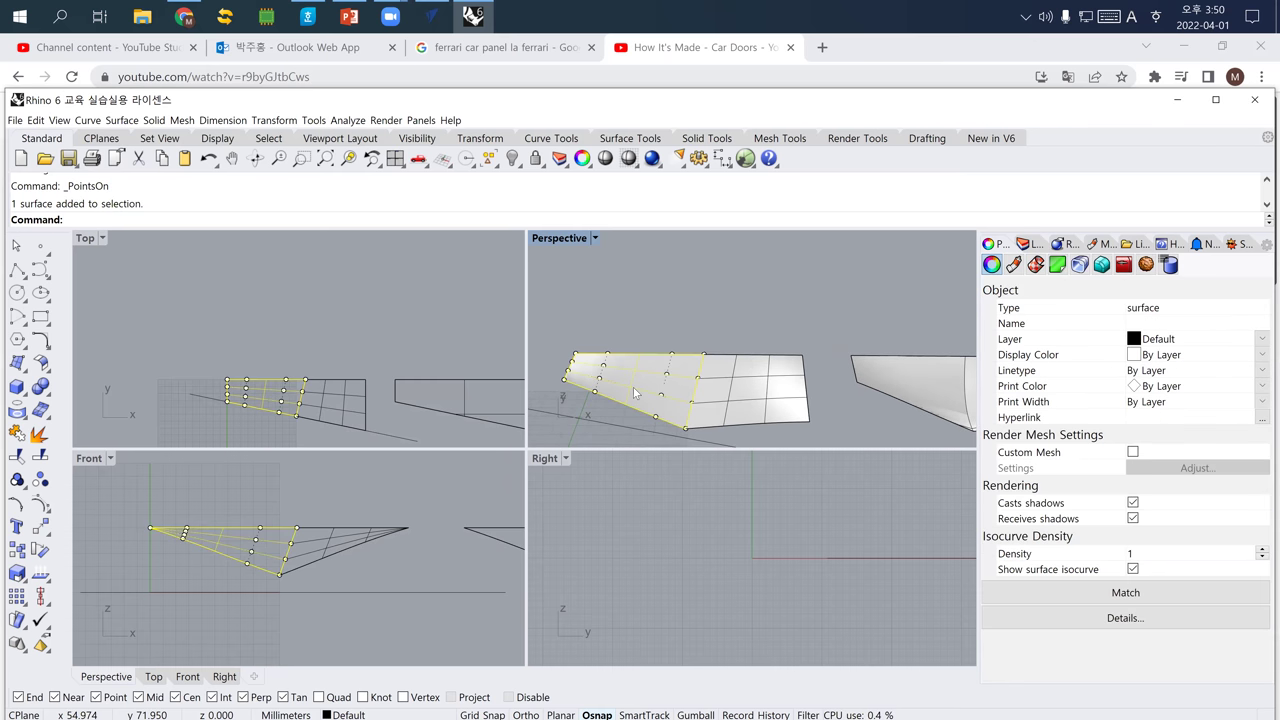
{"action": "key", "text": "Escape"}
Rebuild the narrower surface with 3 points in both U and V, degree 1 in U and 2 in V.
{"action": "left_click", "coordinate": [636, 387]}
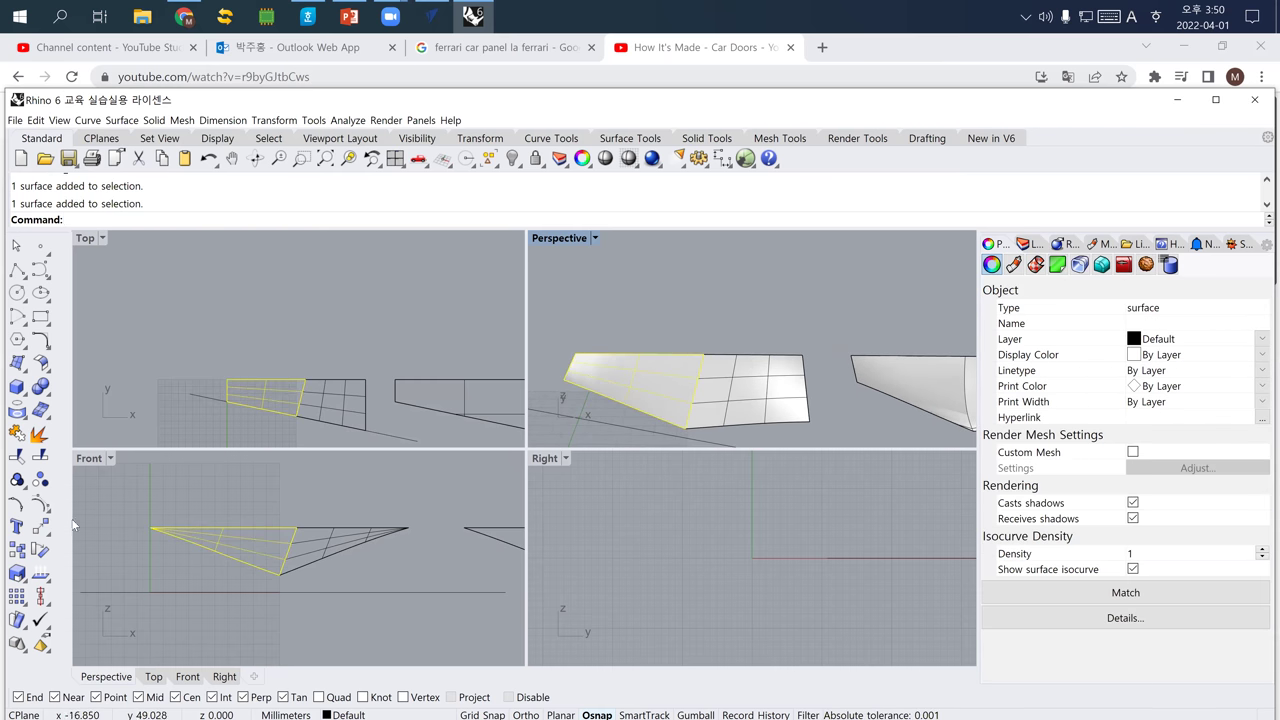
{"action": "type", "text": "Rebuild"}
{"action": "key", "text": "Return"}
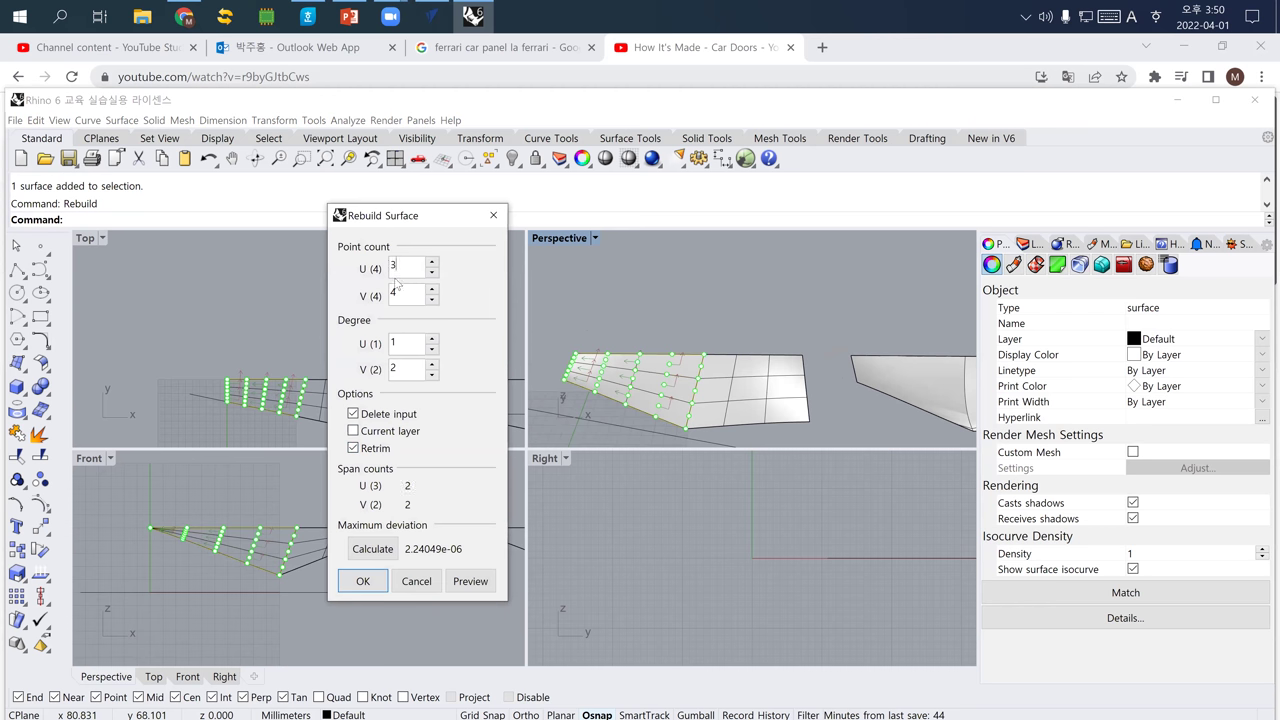
{"action": "key", "text": "Tab"}
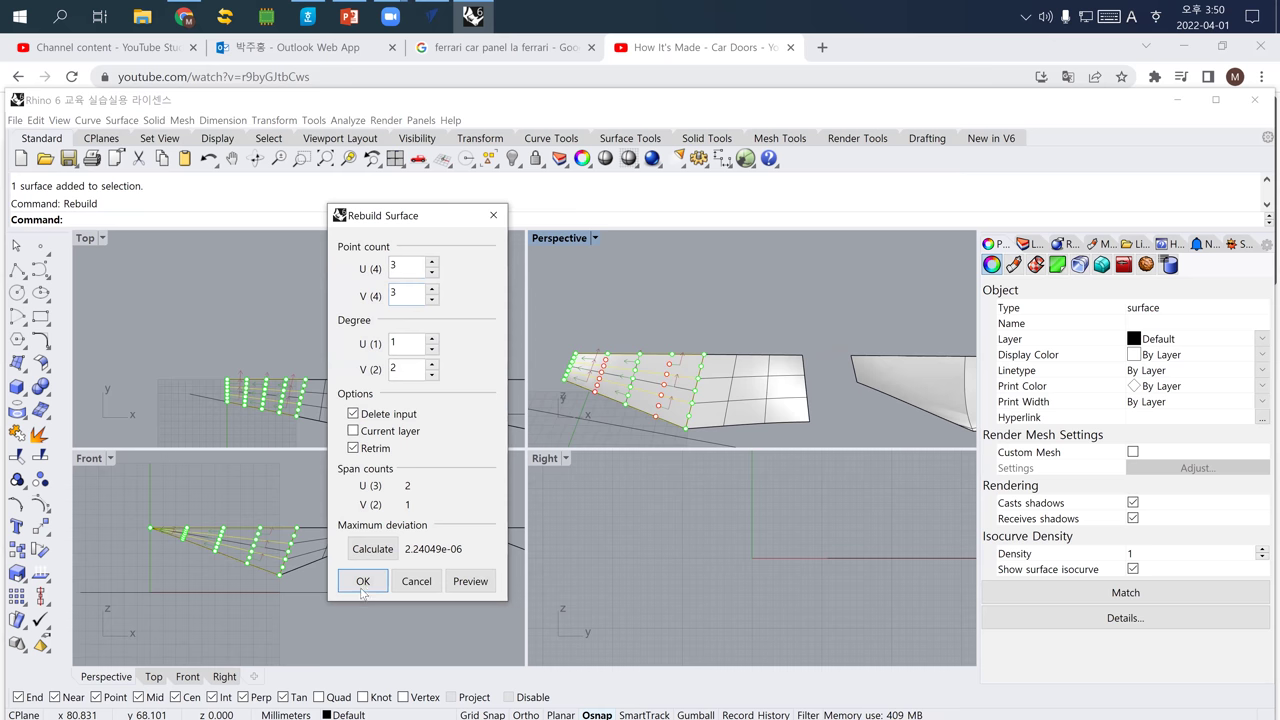
{"action": "left_click", "coordinate": [362, 582]}
Show the narrower surface's control points and move its middle point straight up in the Front view so the surface bulges.
{"action": "left_click", "coordinate": [40, 504]}
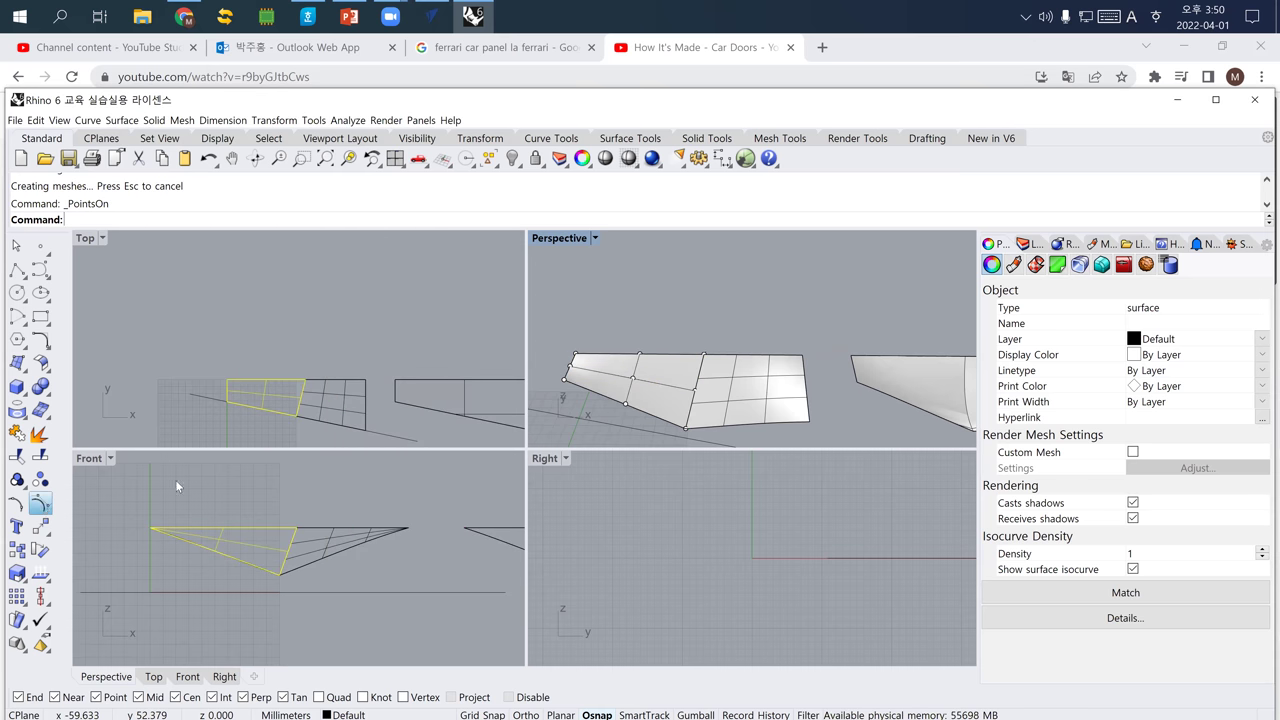
{"action": "left_click", "coordinate": [632, 379]}
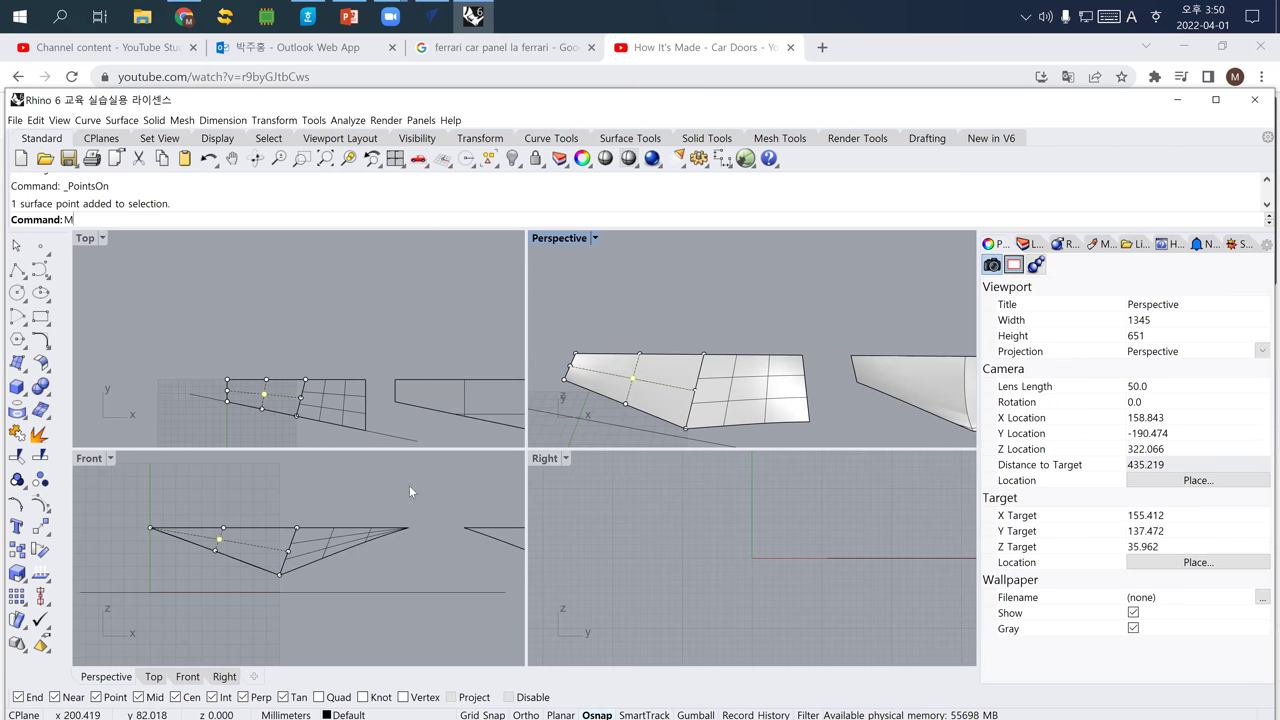
{"action": "key", "text": "Return"}
{"action": "left_click", "coordinate": [219, 540]}
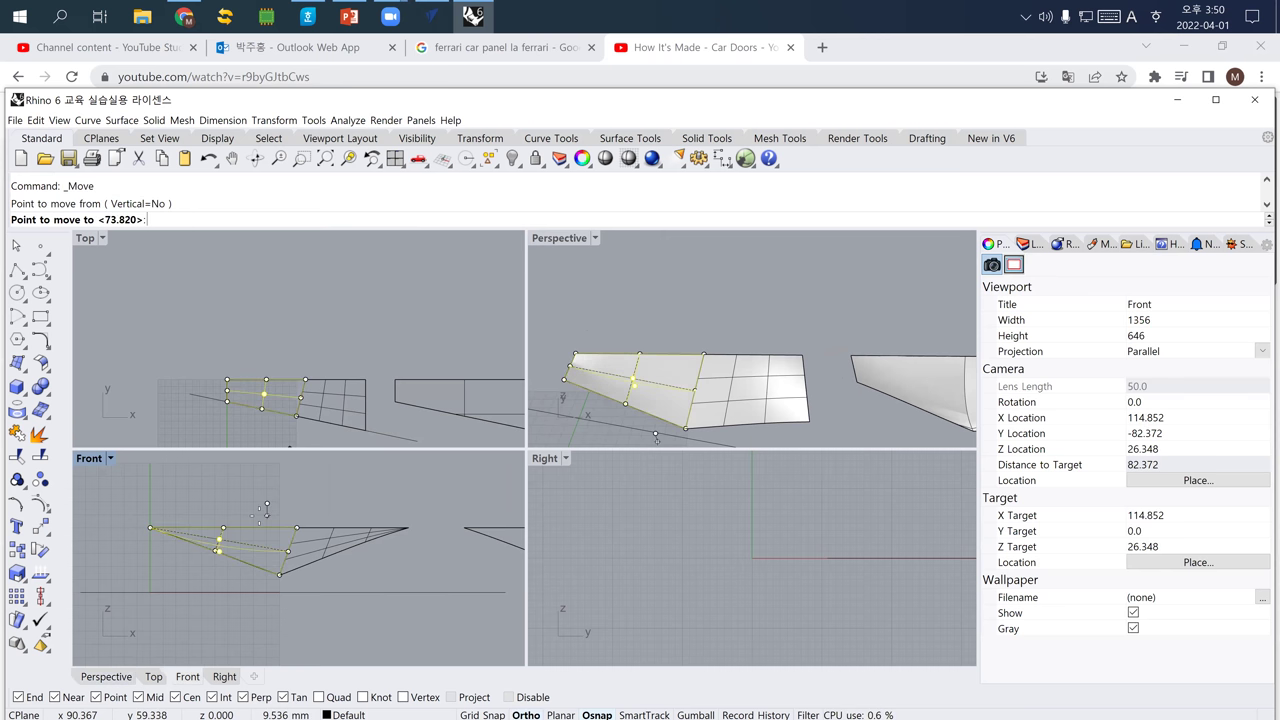
{"action": "left_click", "coordinate": [268, 479]}
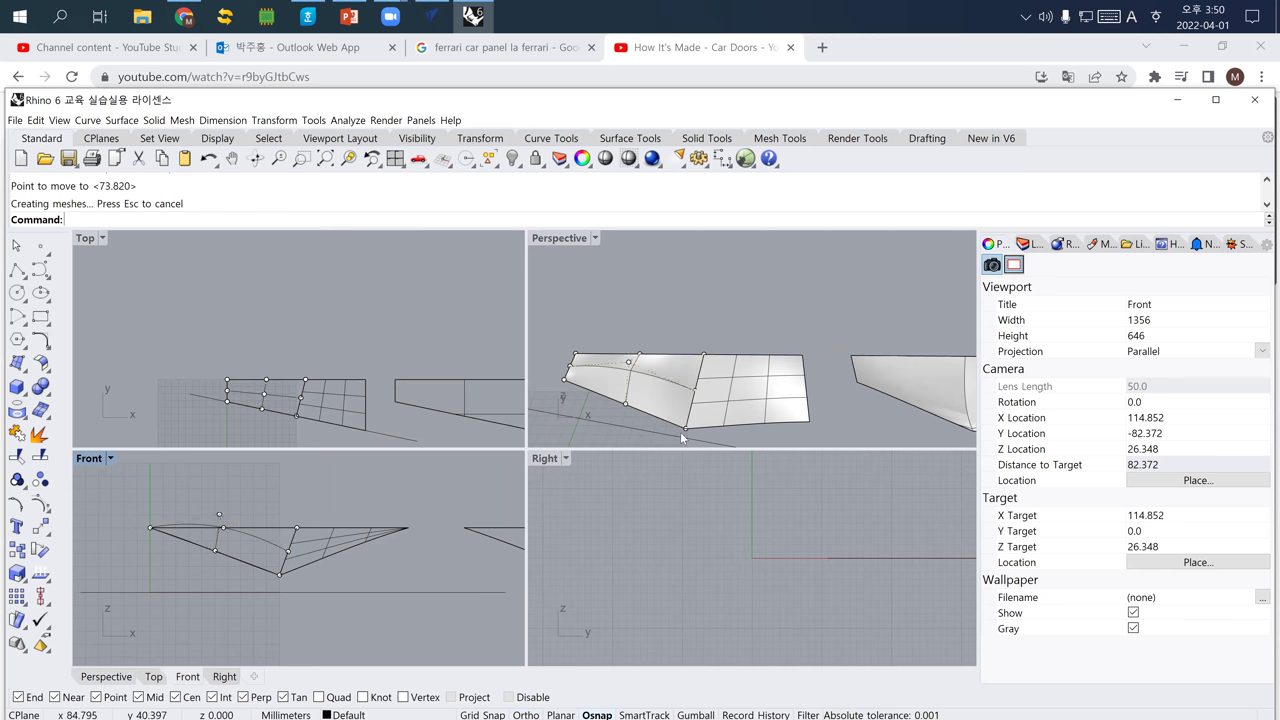
Rebuild the wider network surface with 3 points in both U and V, degree 1 in U and 2 in V.
{"action": "right_click_drag", "start_coordinate": [650, 381], "coordinate": [740, 376]}
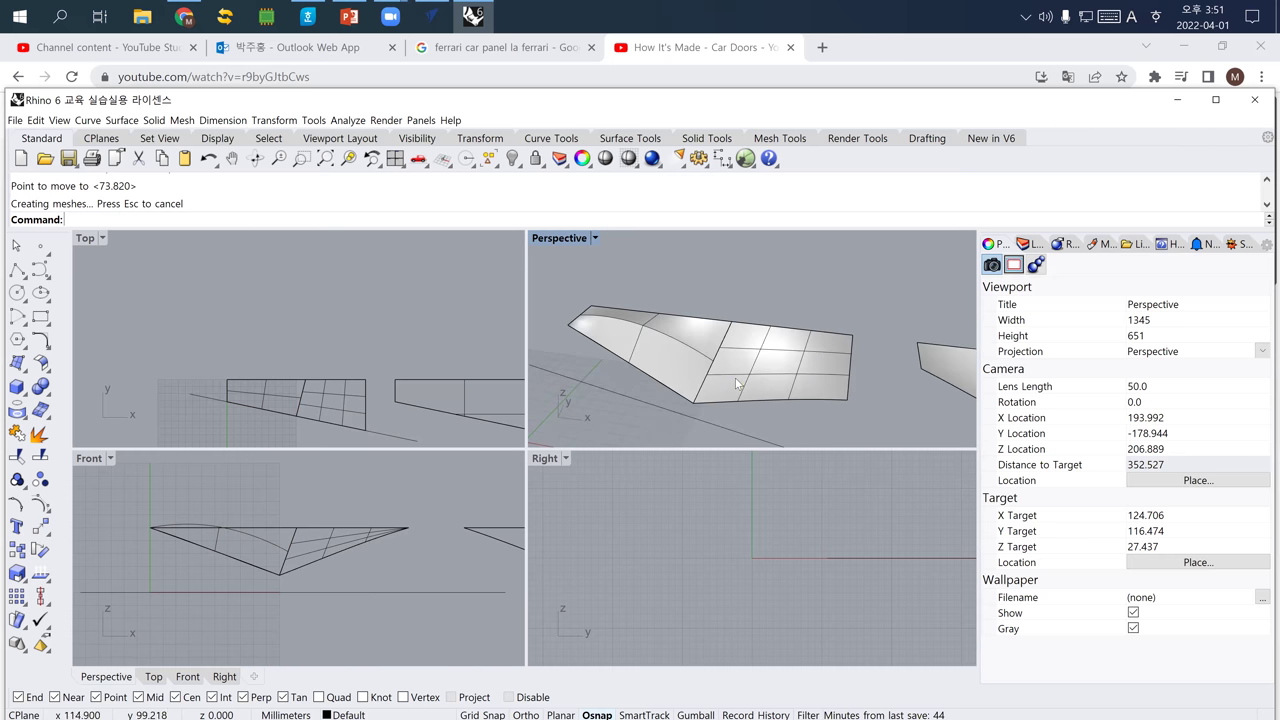
{"action": "left_click", "coordinate": [737, 377]}
{"action": "type", "text": "rebuild"}
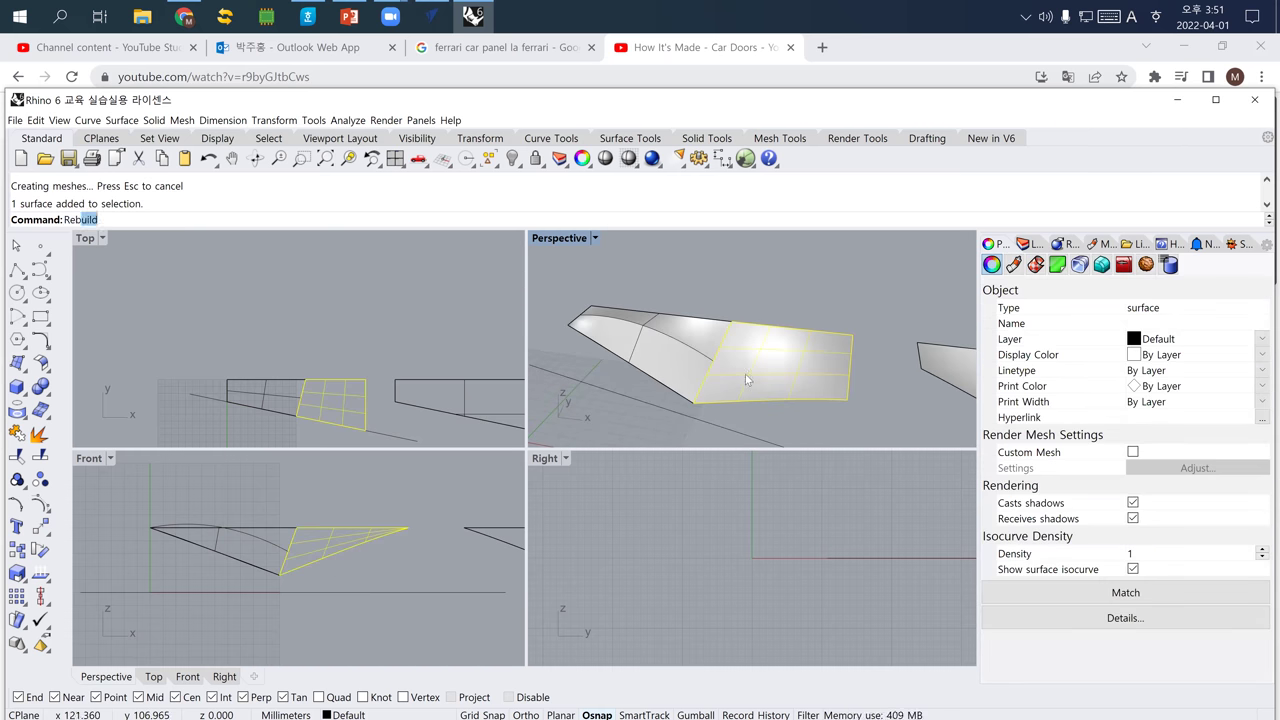
{"action": "key", "text": "Return"}
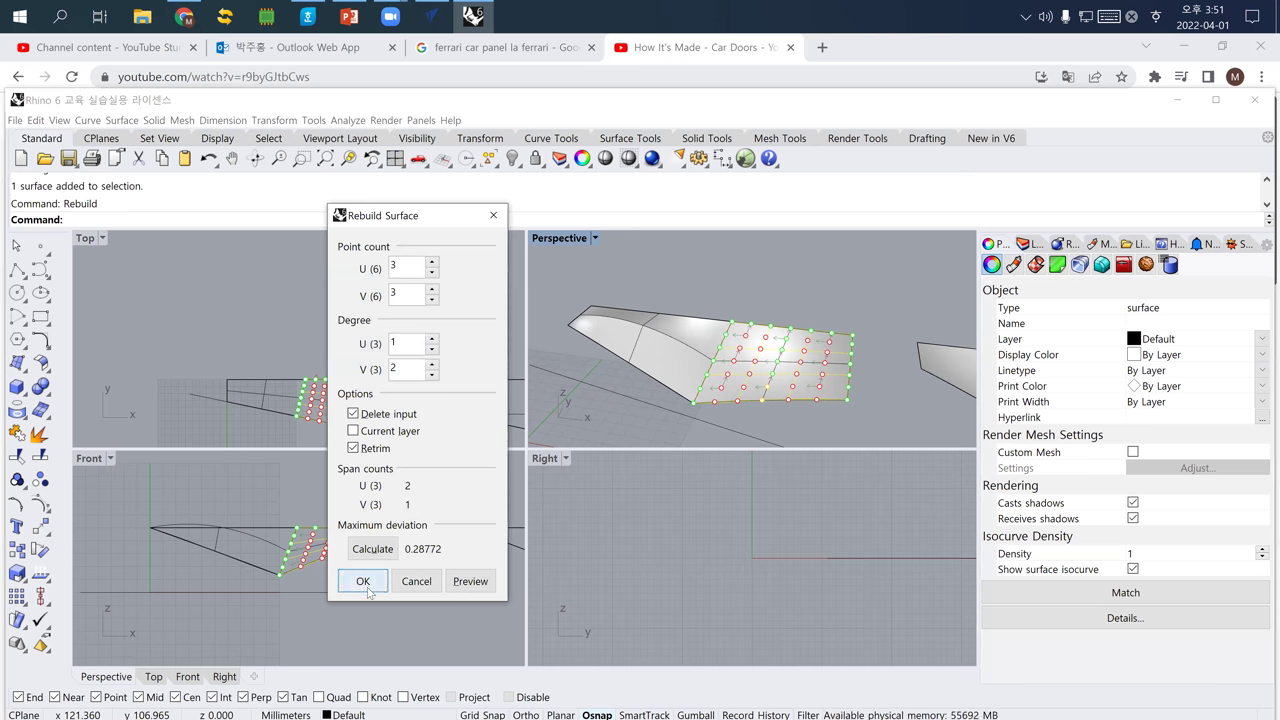
{"action": "left_click", "coordinate": [363, 583]}
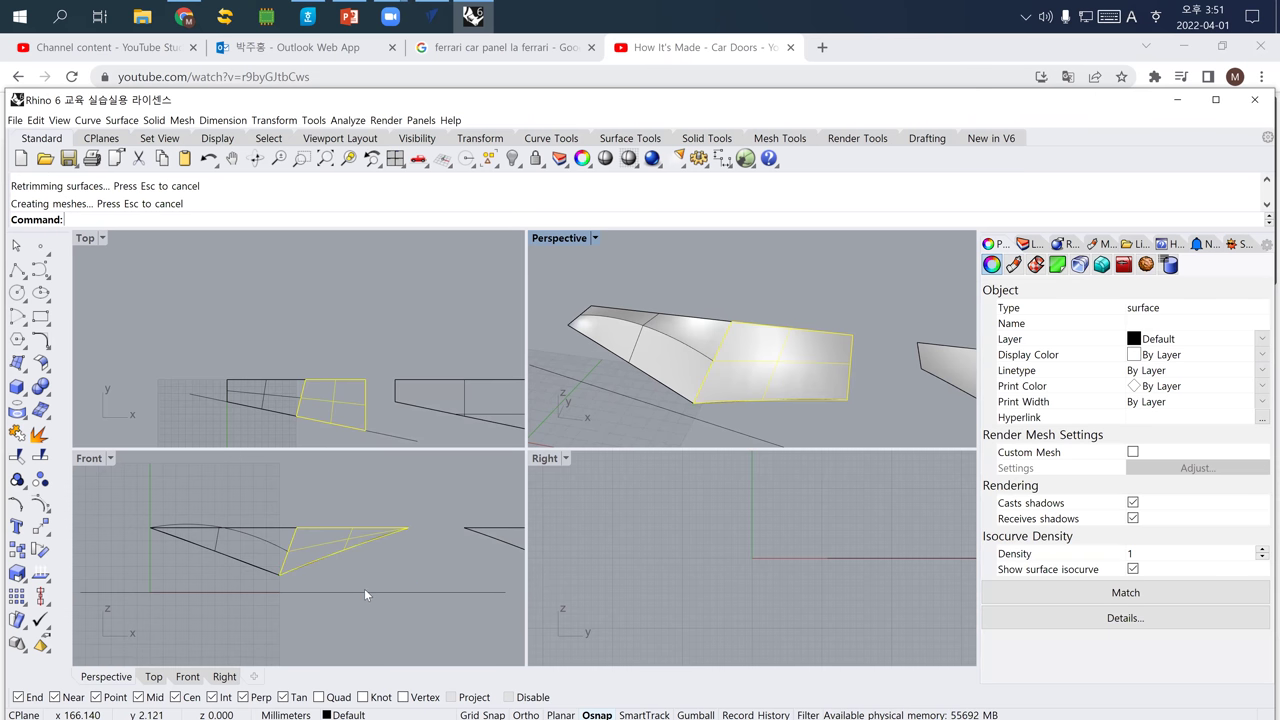
Show the wider surface's control points, move its middle point straight down in the Front view, and turn the points off.
{"action": "left_click", "coordinate": [41, 505]}
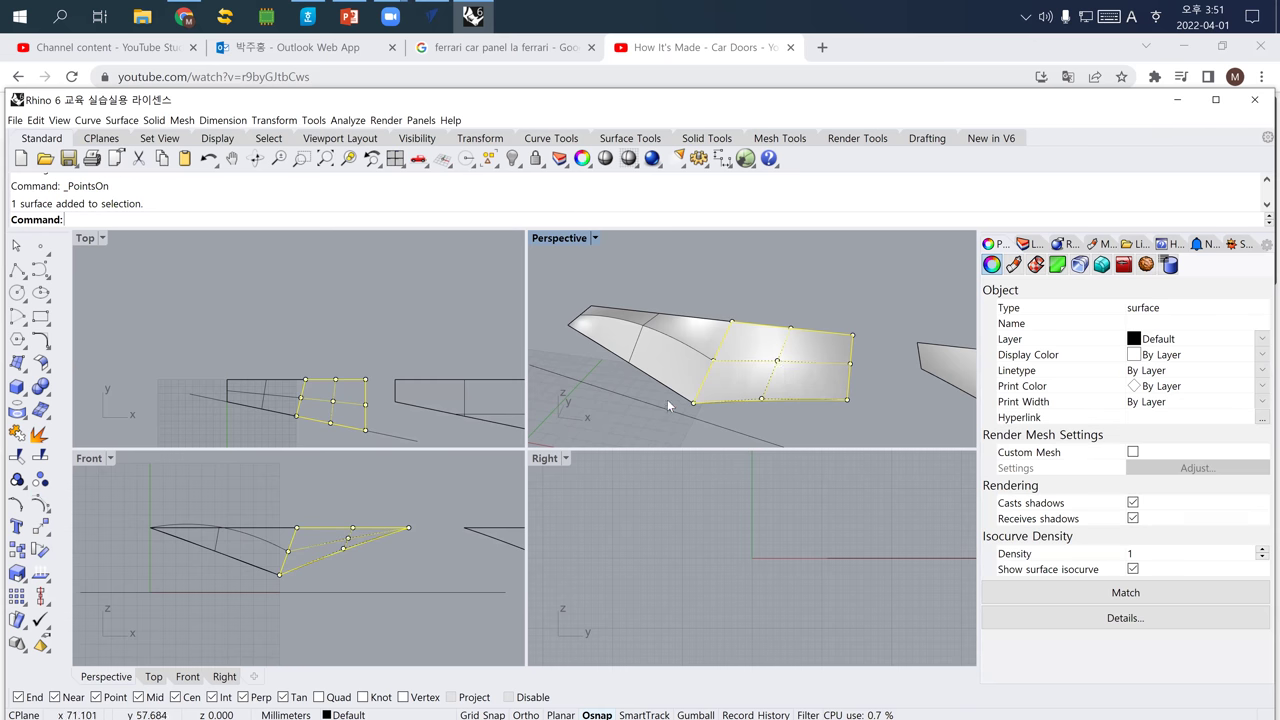
{"action": "left_click", "coordinate": [779, 364]}
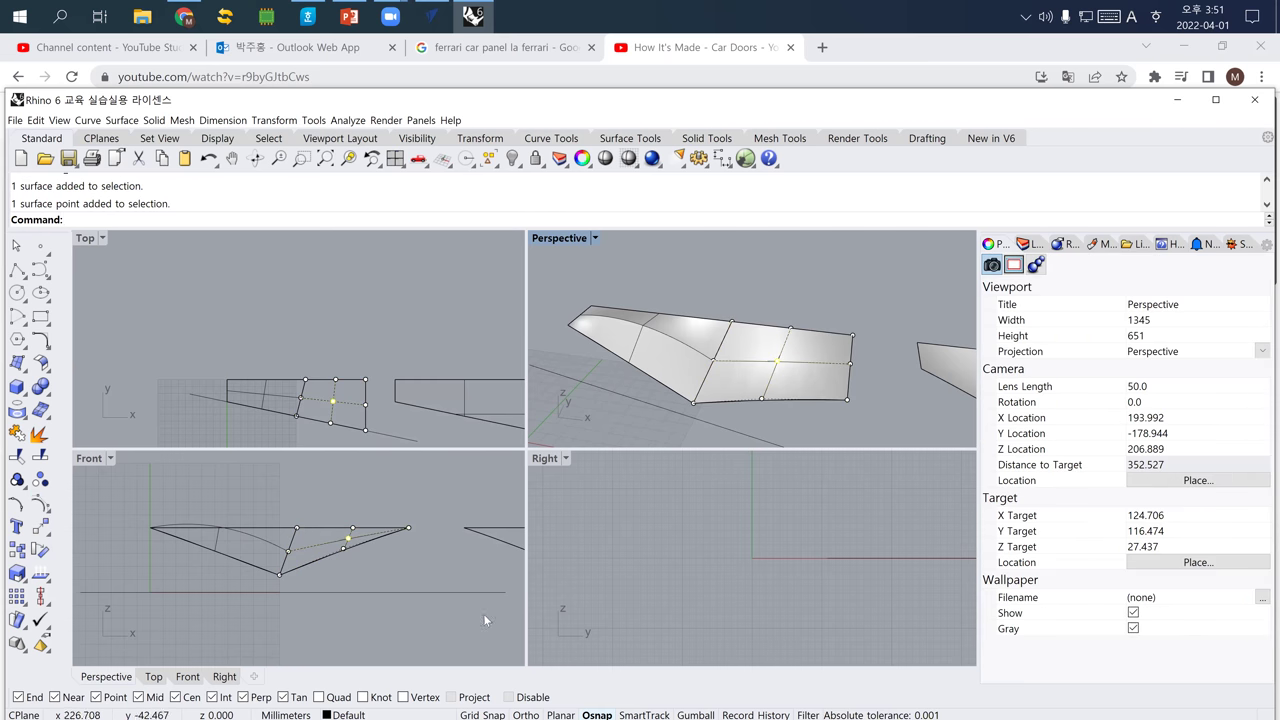
{"action": "type", "text": "m"}
{"action": "key", "text": "Return"}
{"action": "left_click", "coordinate": [420, 600]}
{"action": "left_click", "coordinate": [420, 588]}
{"action": "key", "text": "Escape"}
{"action": "right_click_drag", "start_coordinate": [715, 437], "coordinate": [737, 410]}
{"action": "scroll", "coordinate": [737, 410], "scroll_direction": "down", "scroll_amount": 1}
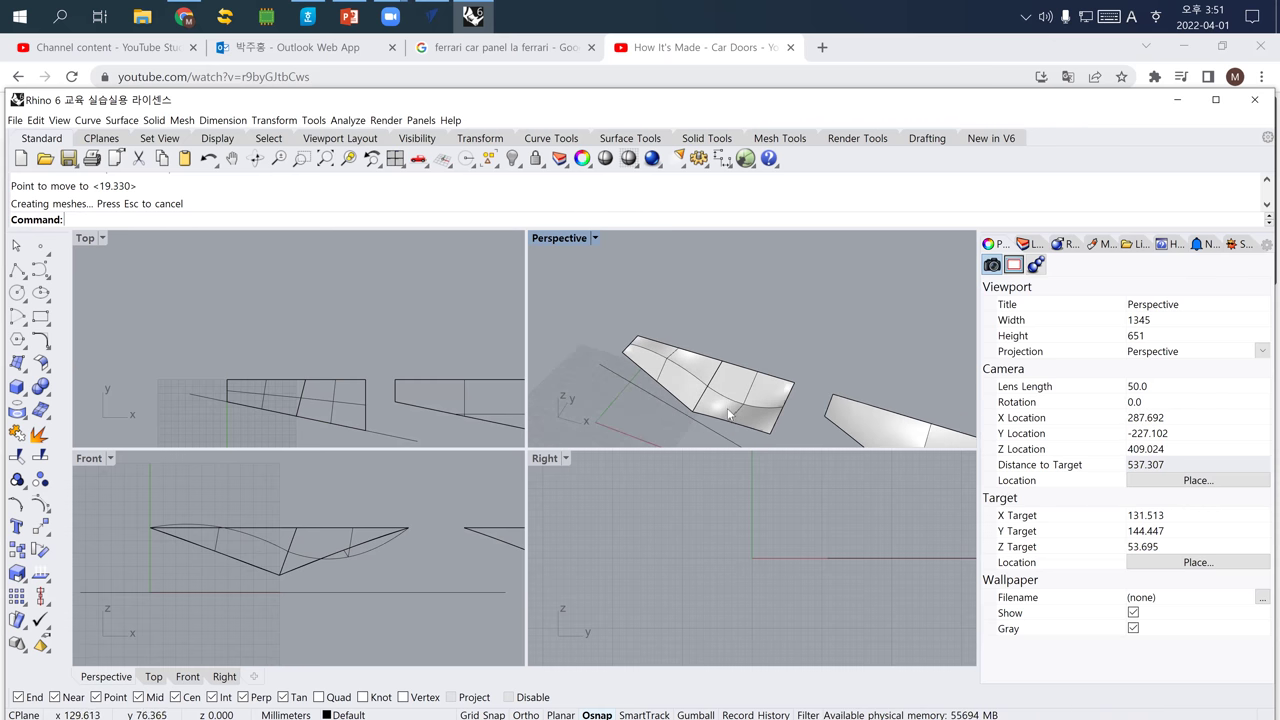
Show all hidden objects again.
{"action": "scroll", "coordinate": [735, 400], "scroll_direction": "down", "scroll_amount": 2}
{"action": "type", "text": "Sow"}
{"action": "key", "text": "Return"}
{"action": "type", "text": "Show"}
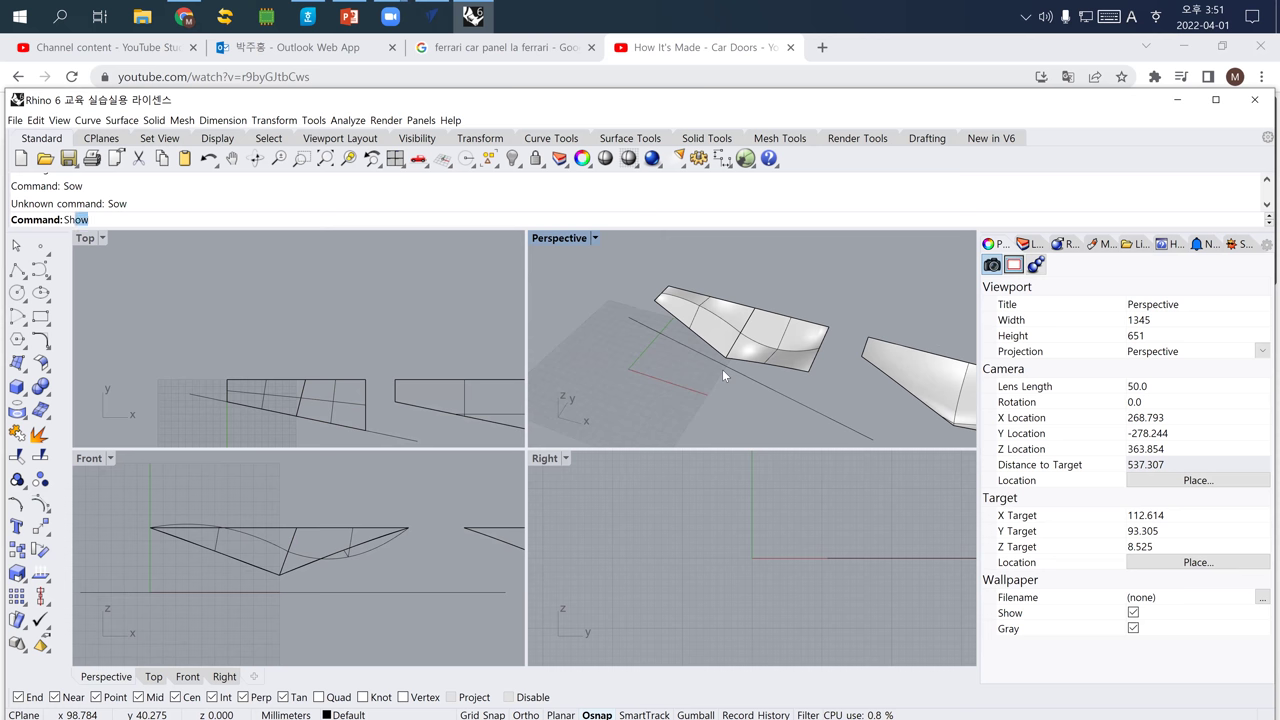
{"action": "key", "text": "Return"}
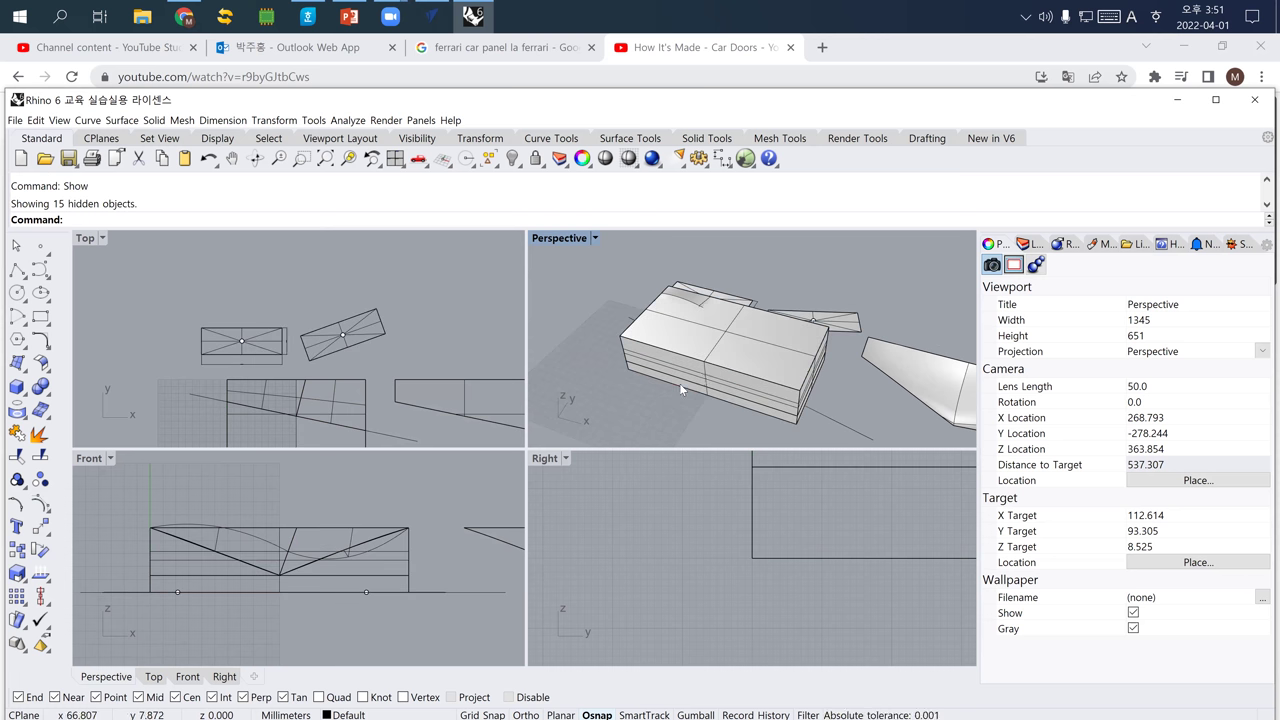
Hide the three overlapping box solids that cover the curved network surfaces.
{"action": "left_click", "coordinate": [680, 389]}
{"action": "type", "text": "hide"}
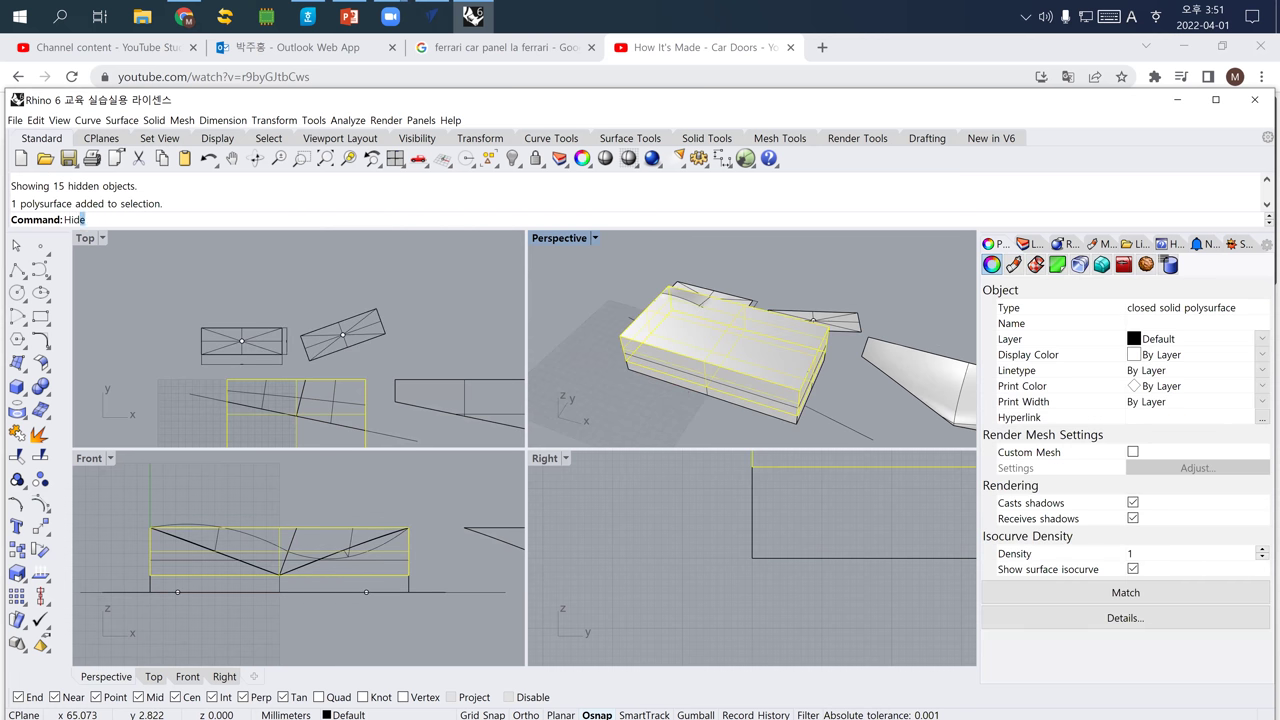
{"action": "key", "text": "Return"}
{"action": "left_click", "coordinate": [688, 385]}
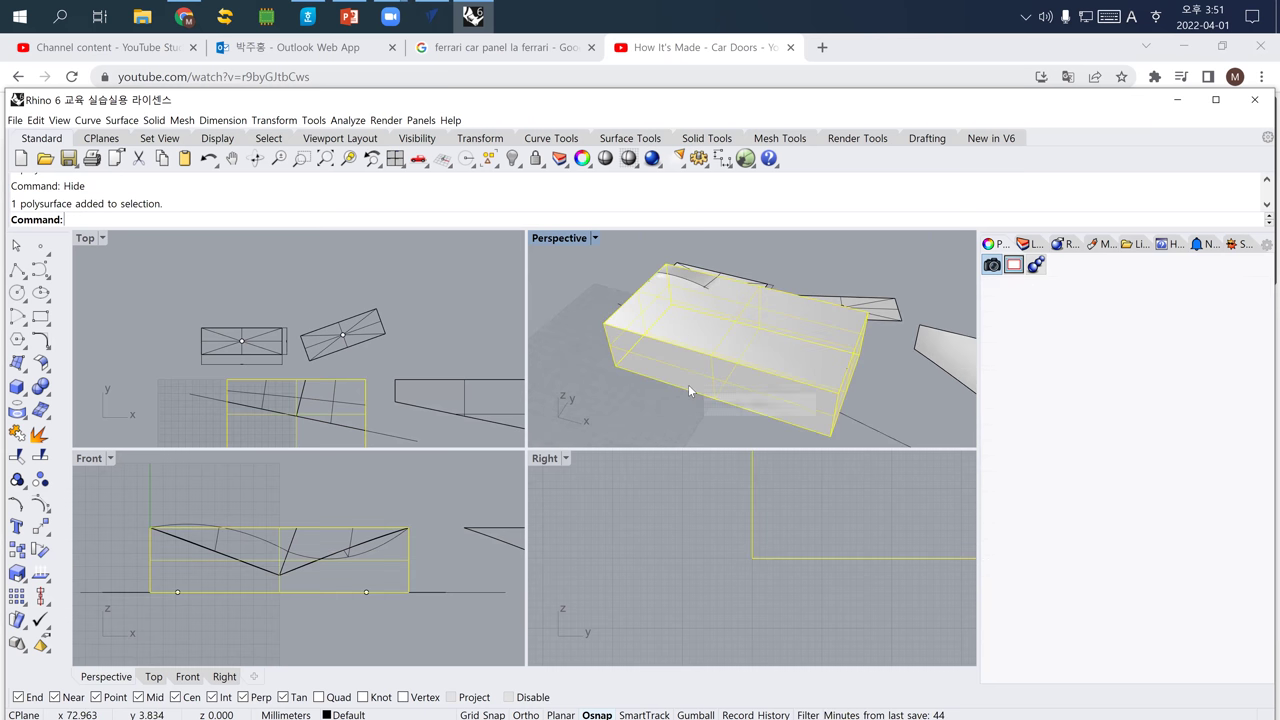
{"action": "key", "text": "Escape"}
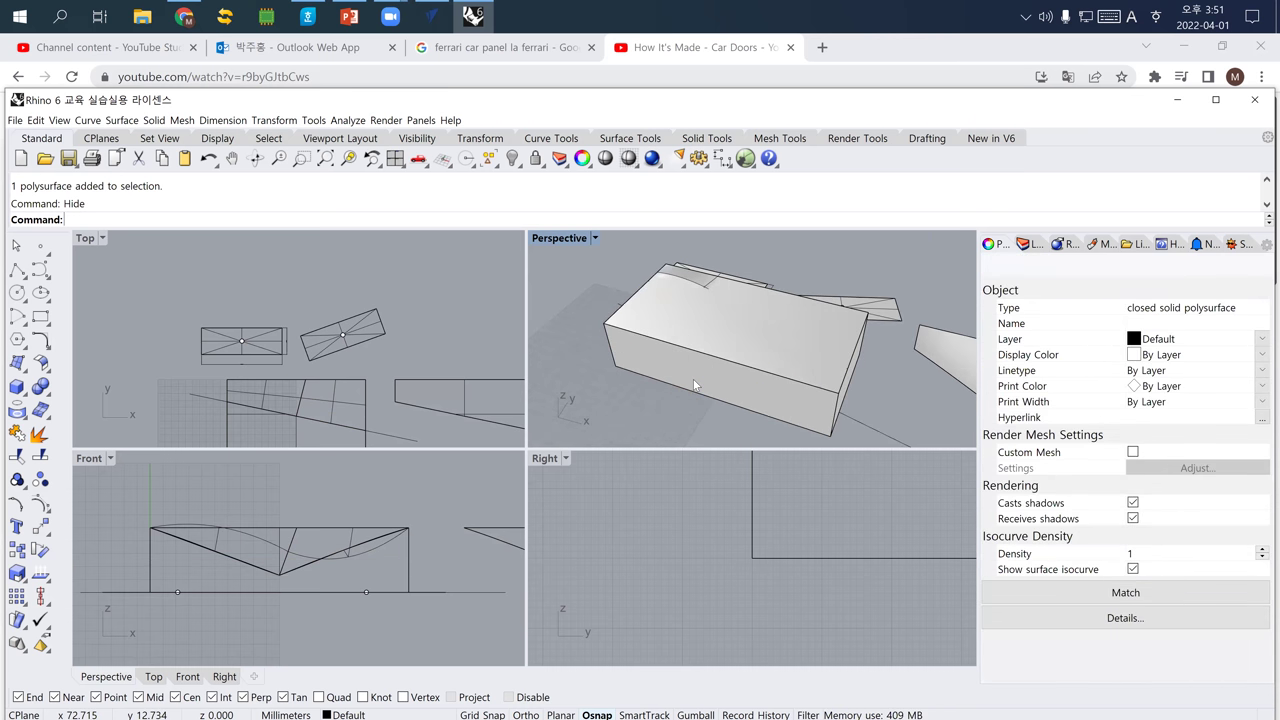
{"action": "left_click", "coordinate": [700, 385]}
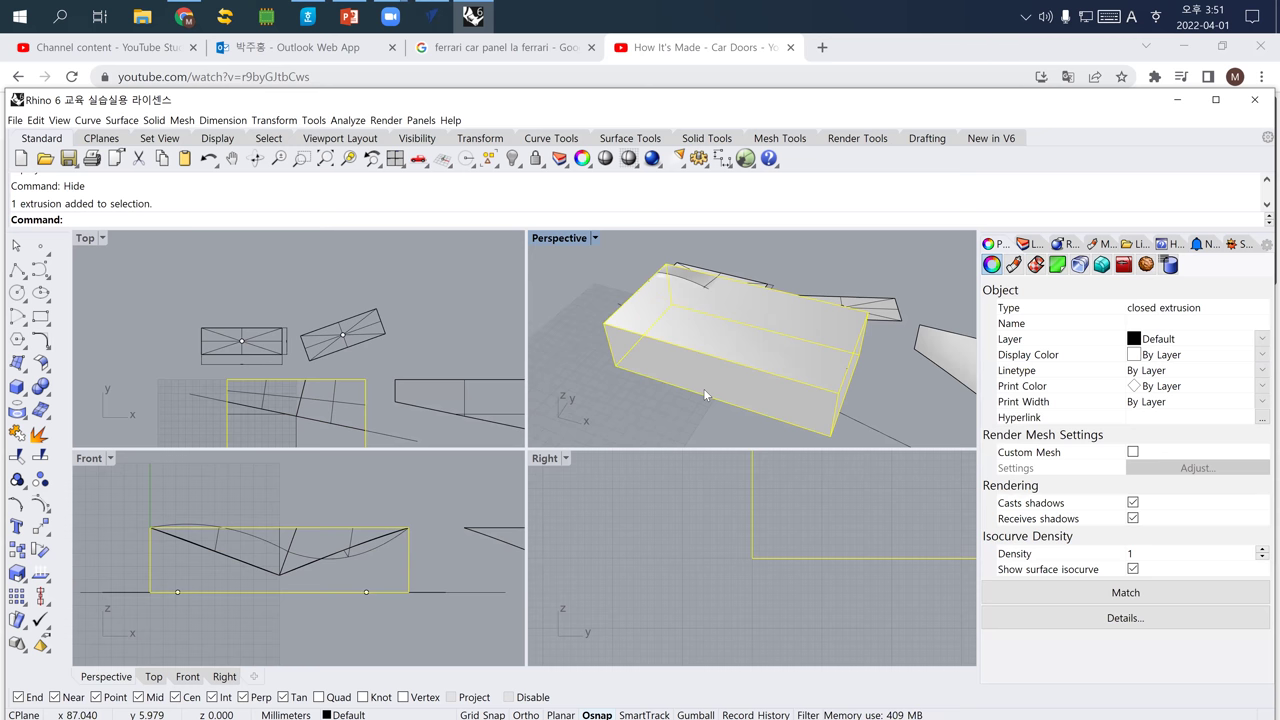
{"action": "key", "text": "ctrl+h"}
{"action": "right_click_drag", "start_coordinate": [703, 388], "coordinate": [781, 391]}
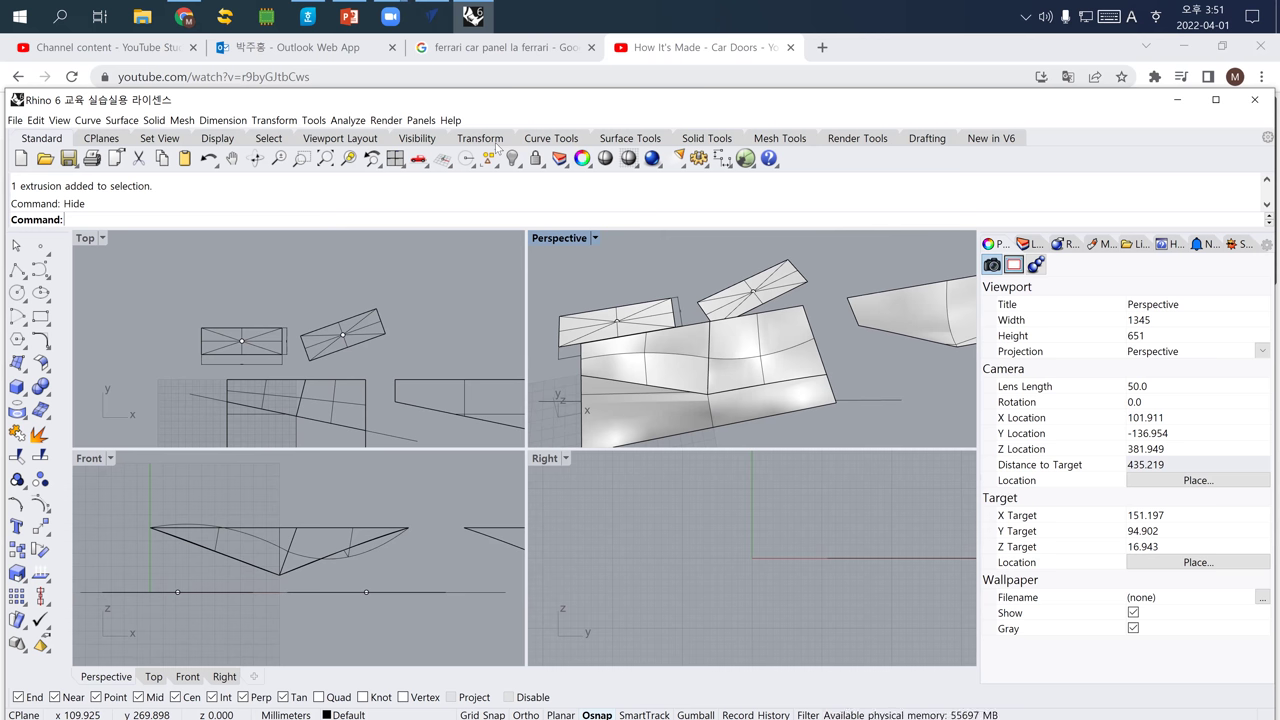
Switch to the browser's Google image results for "ferrari car panel la ferrari".
{"action": "left_click", "coordinate": [503, 50]}
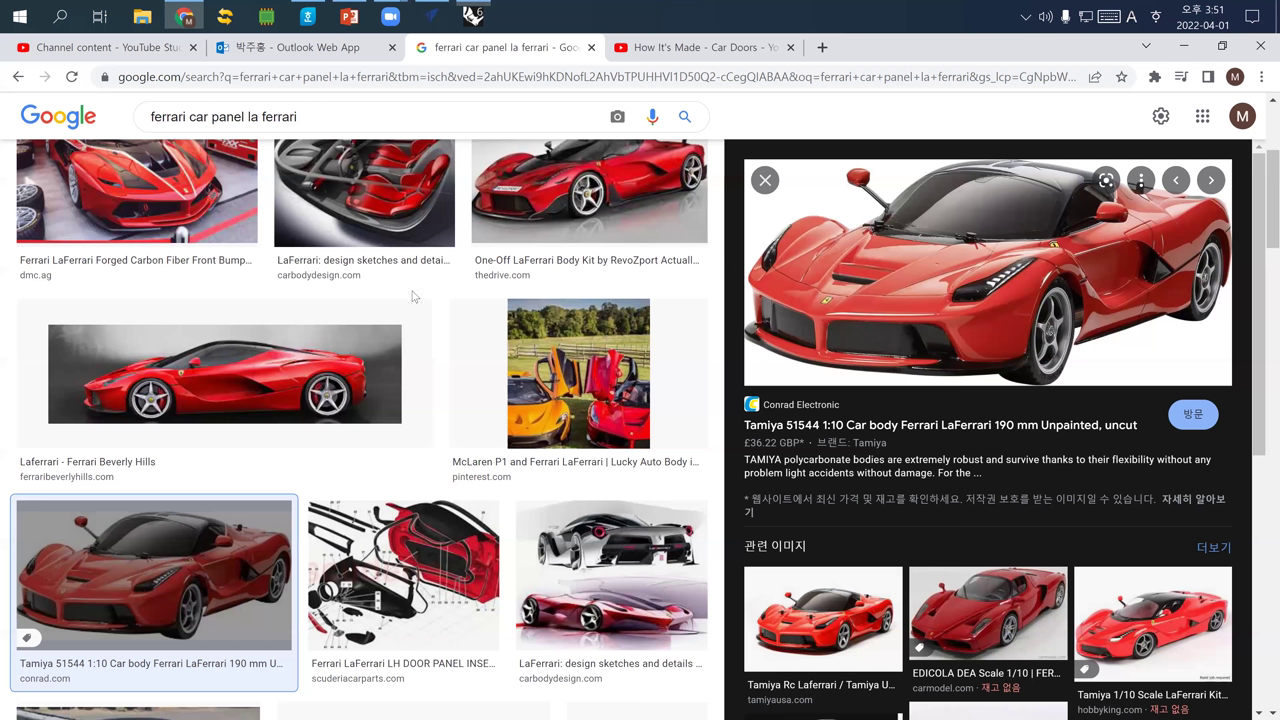
Examine the LaFerrari body pictures in the image results for how the car's panels are shaped.
{"action": "right_click", "coordinate": [1027, 354]}
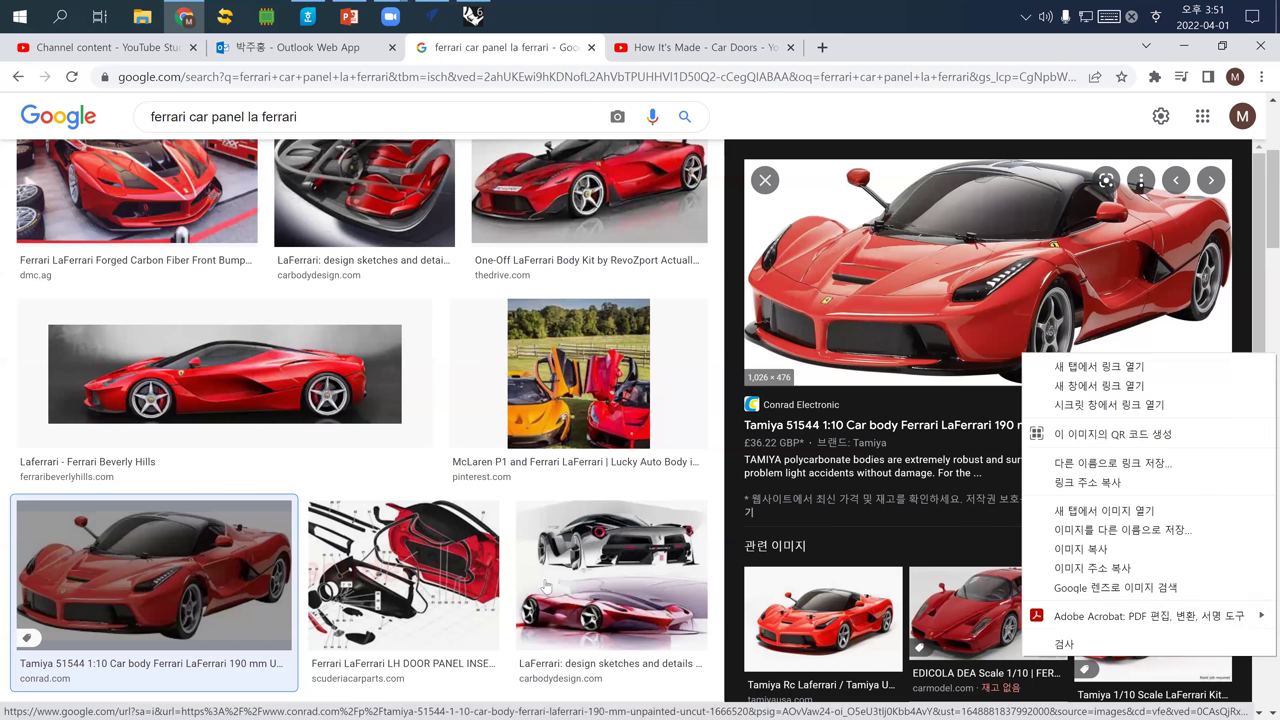
{"action": "key", "text": "Escape"}
{"action": "scroll", "coordinate": [446, 547], "scroll_direction": "down", "scroll_amount": 3}
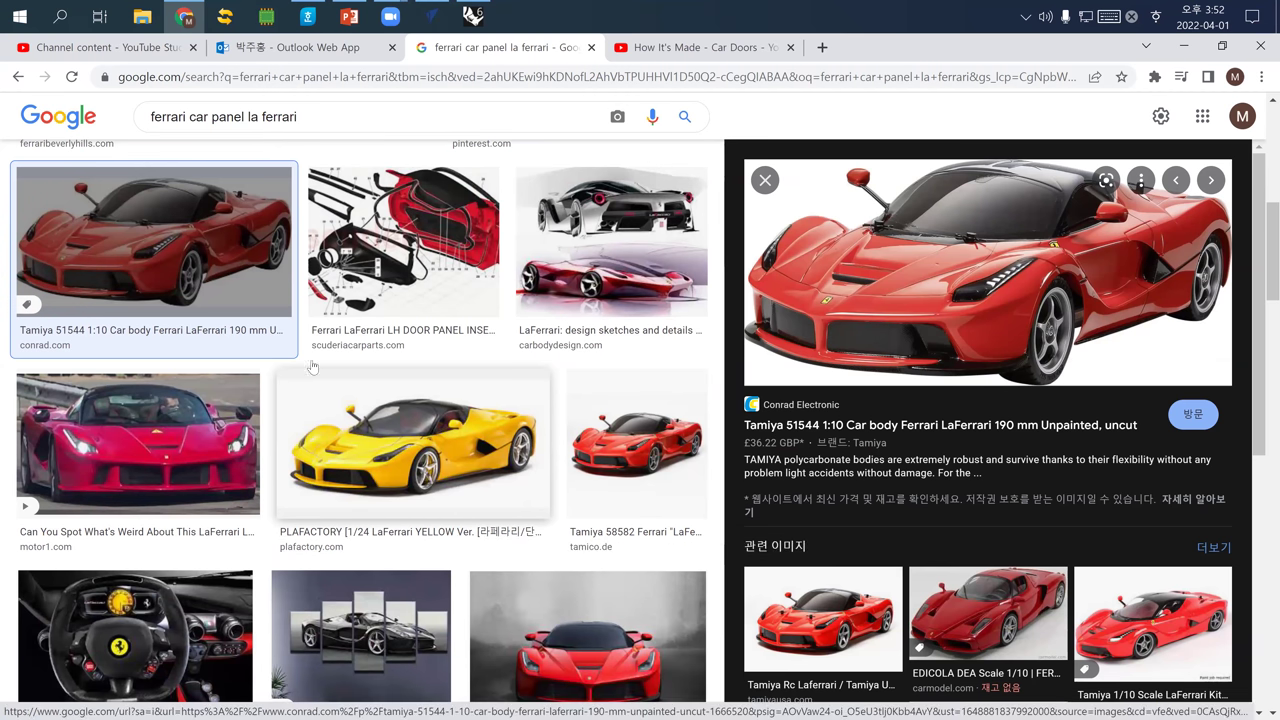
Switch back to Rhino and bring the trimmed surface beside the box solids into view.
{"action": "left_click", "coordinate": [472, 15]}
{"action": "right_click_drag", "start_coordinate": [595, 343], "coordinate": [570, 320], "text": "shift"}
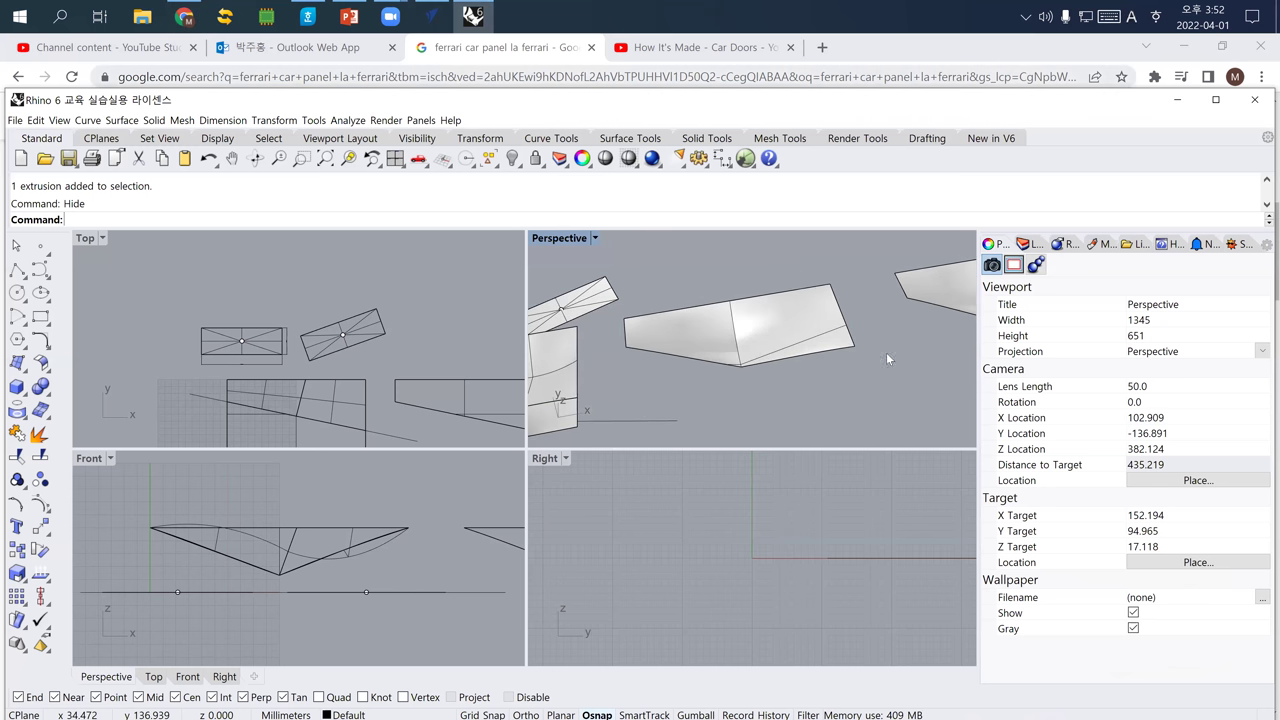
{"action": "right_click_drag", "start_coordinate": [700, 330], "coordinate": [748, 365]}
Extract the wireframe curves of the trimmed surface beside the box solids' location.
{"action": "left_click", "coordinate": [748, 363]}
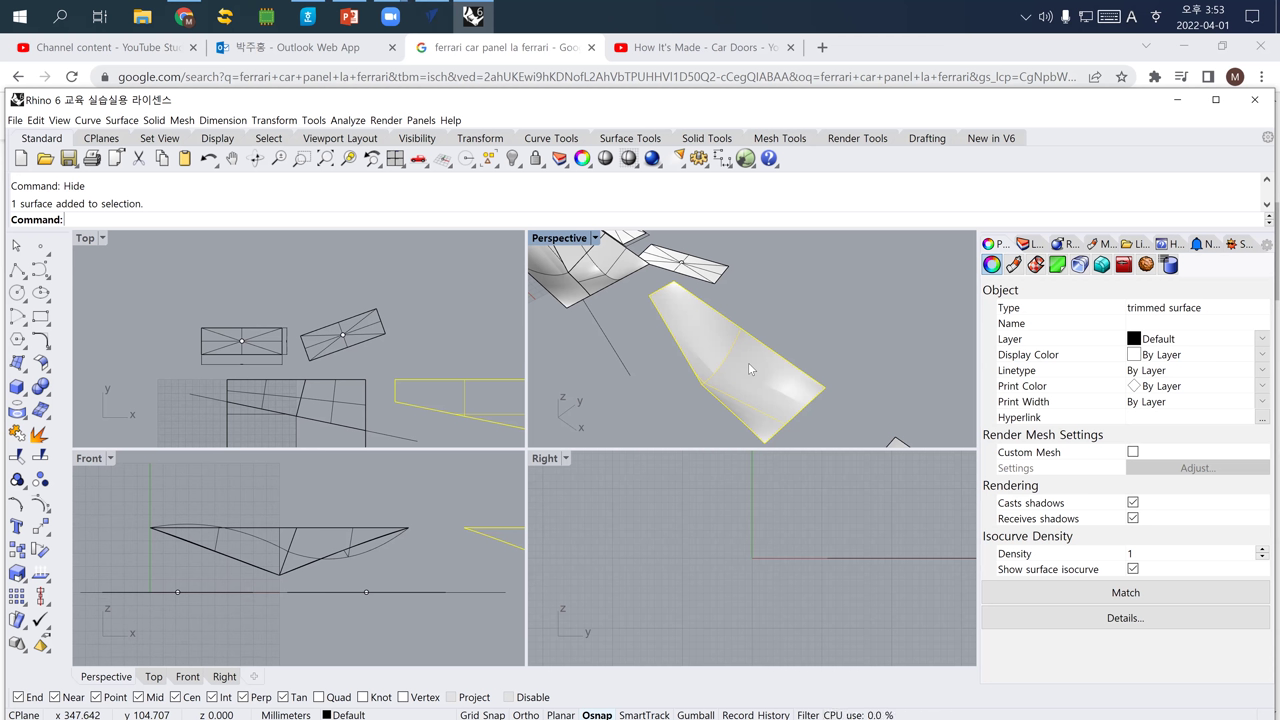
{"action": "right_click_drag", "start_coordinate": [764, 384], "coordinate": [668, 355]}
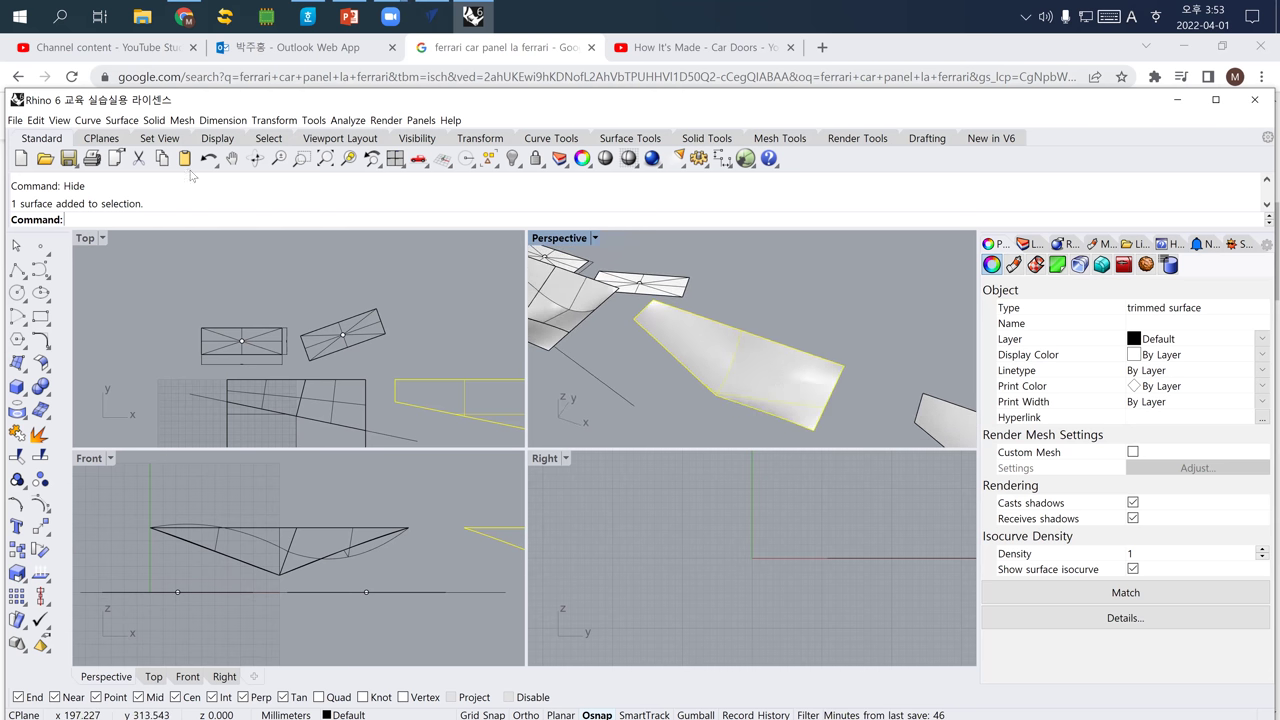
{"action": "left_click", "coordinate": [88, 120]}
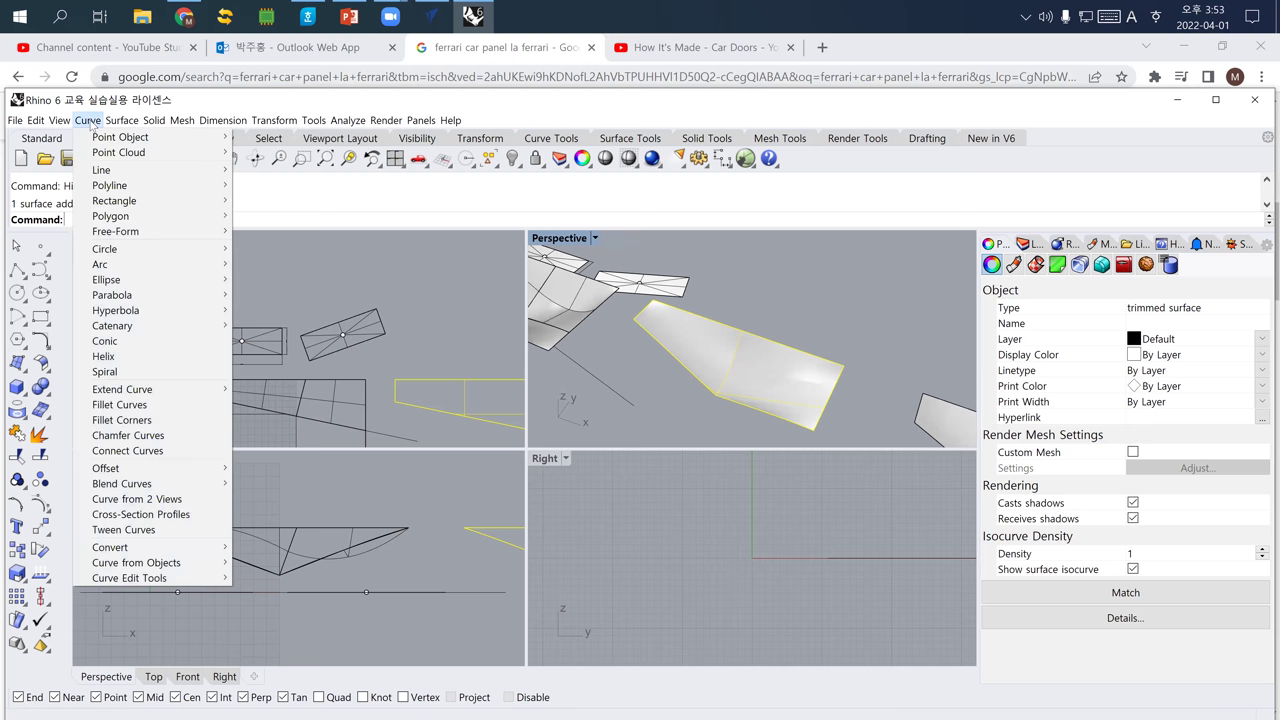
{"action": "mouse_move", "coordinate": [180, 567]}
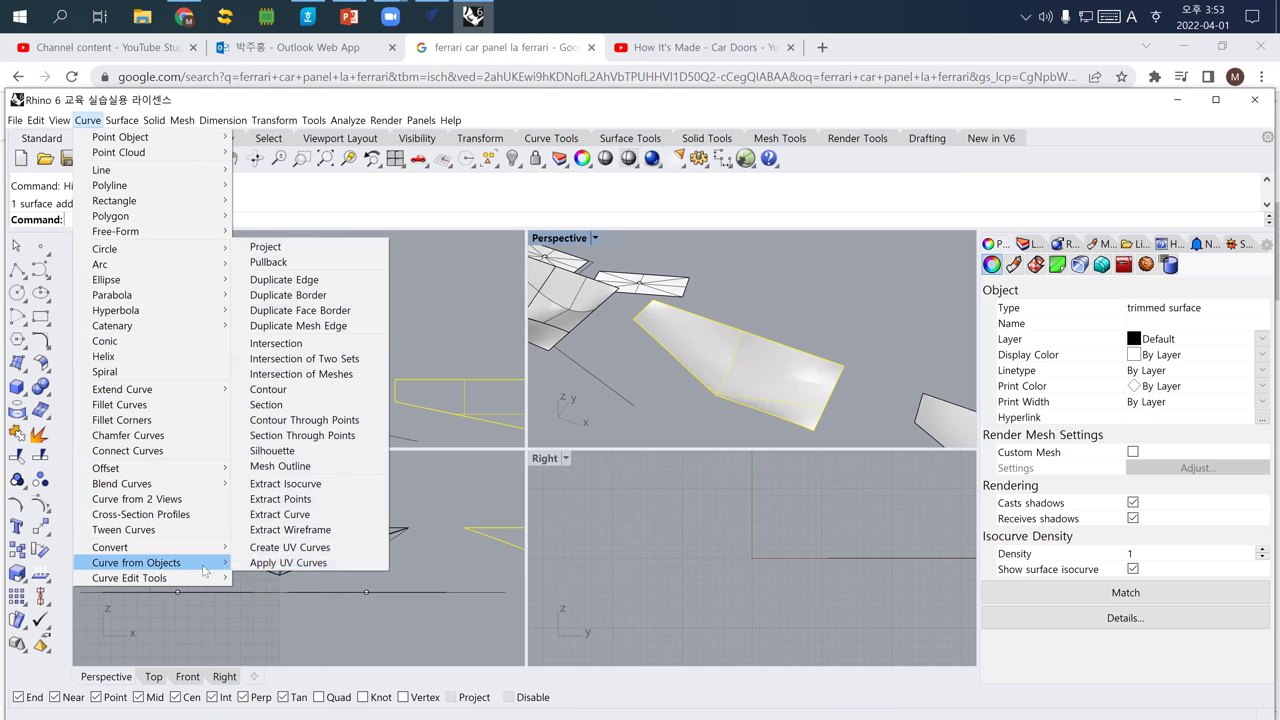
{"action": "left_click", "coordinate": [341, 531]}
{"action": "mouse_move", "coordinate": [745, 395]}
{"action": "right_mouse_down"}
{"action": "mouse_move", "coordinate": [751, 366]}
{"action": "mouse_move", "coordinate": [744, 389]}
{"action": "right_mouse_up"}
{"action": "scroll", "coordinate": [744, 389], "scroll_direction": "up", "scroll_amount": 5}
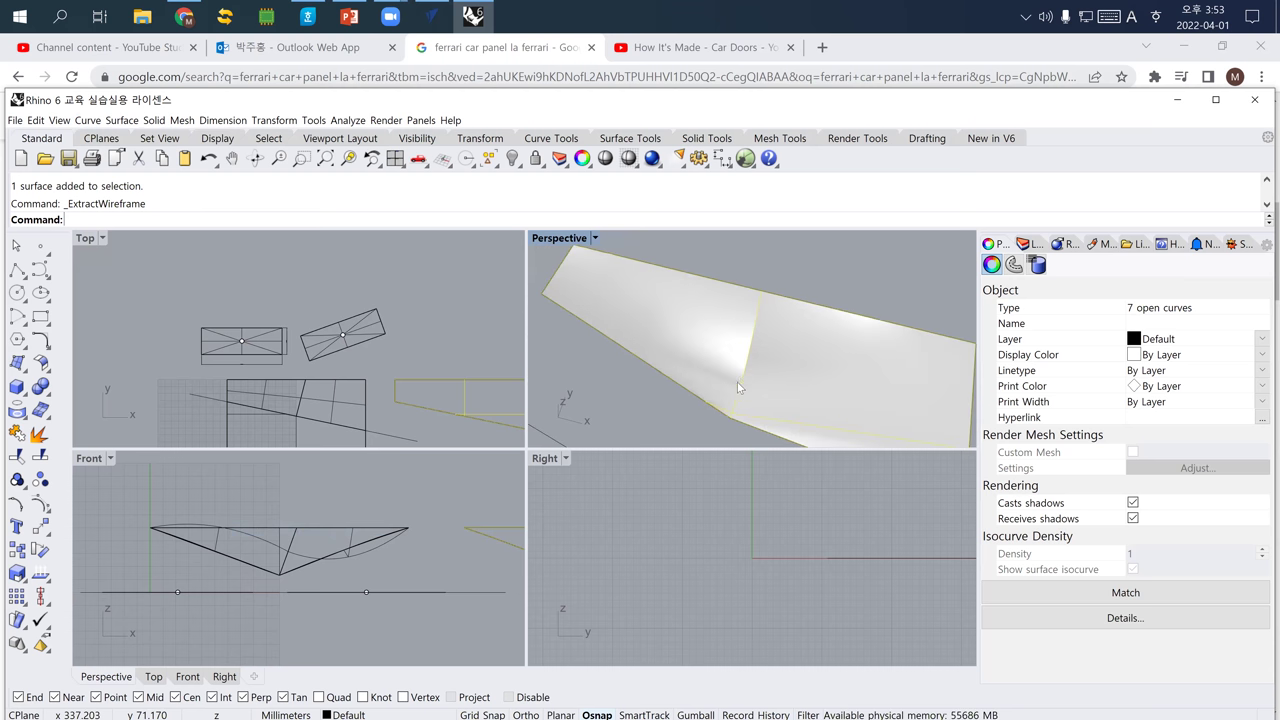
Hide the trimmed surface so that only its extracted wireframe curves remain in view.
{"action": "left_click", "coordinate": [760, 372]}
{"action": "type", "text": "hide"}
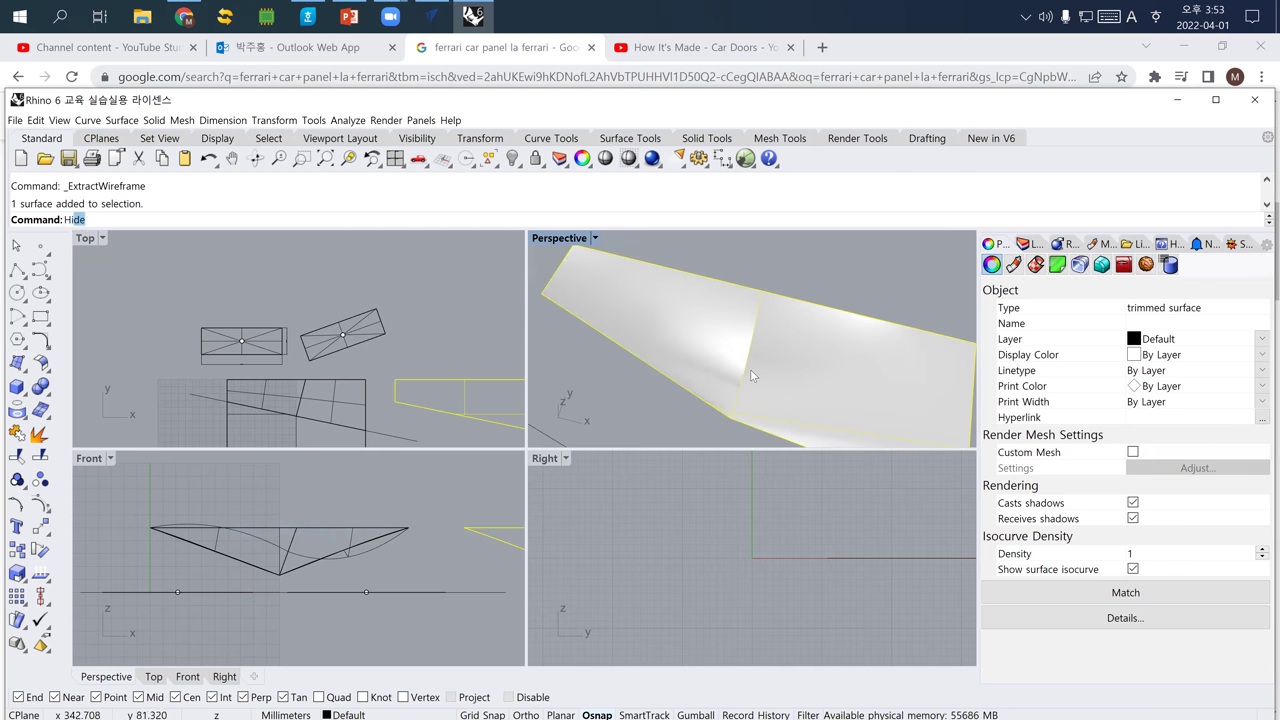
{"action": "key", "text": "Return"}
{"action": "right_click_drag", "start_coordinate": [715, 353], "coordinate": [768, 362]}
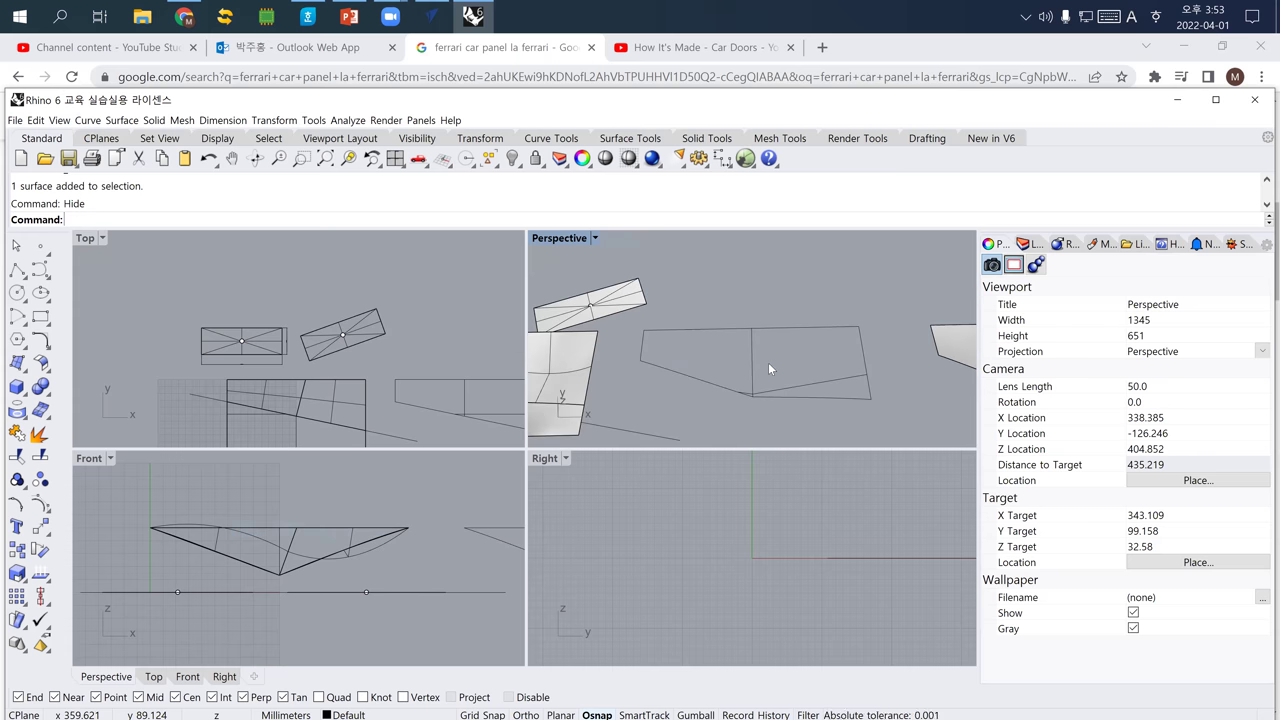
Undo the surface hide and wireframe extraction, back to before the box solids were hidden.
{"action": "left_click", "coordinate": [88, 120]}
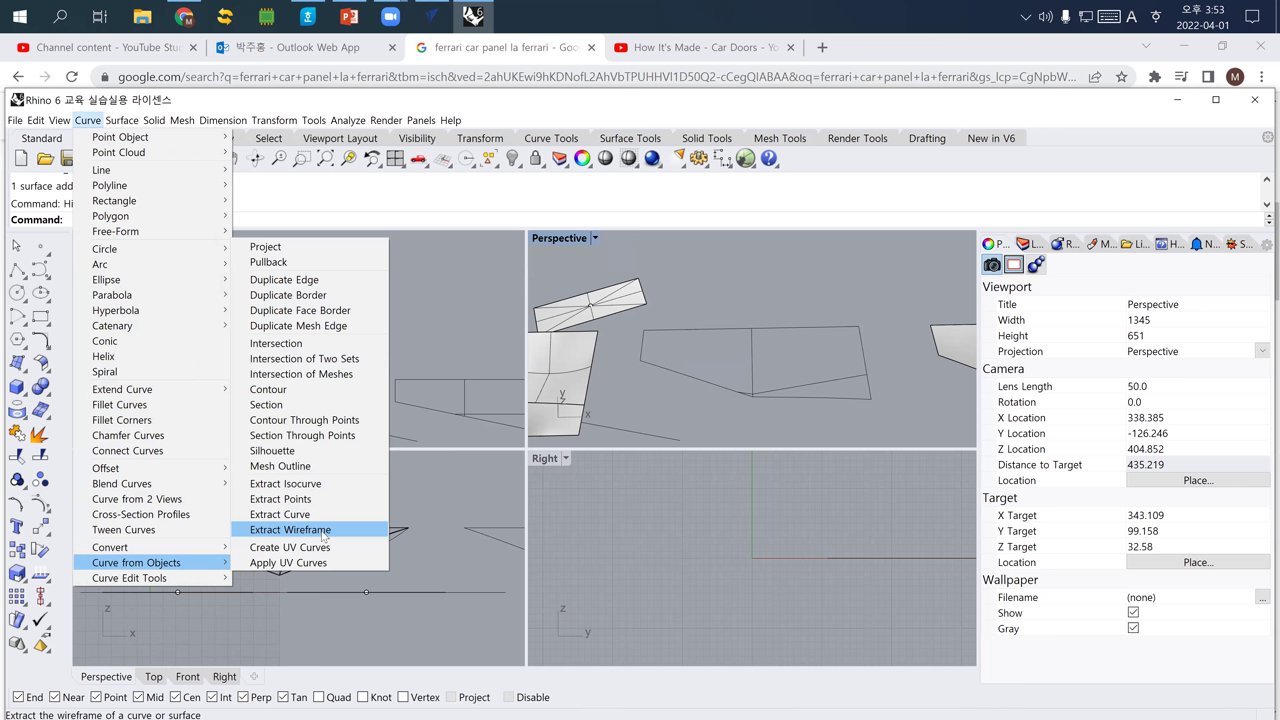
{"action": "key", "text": "Escape"}
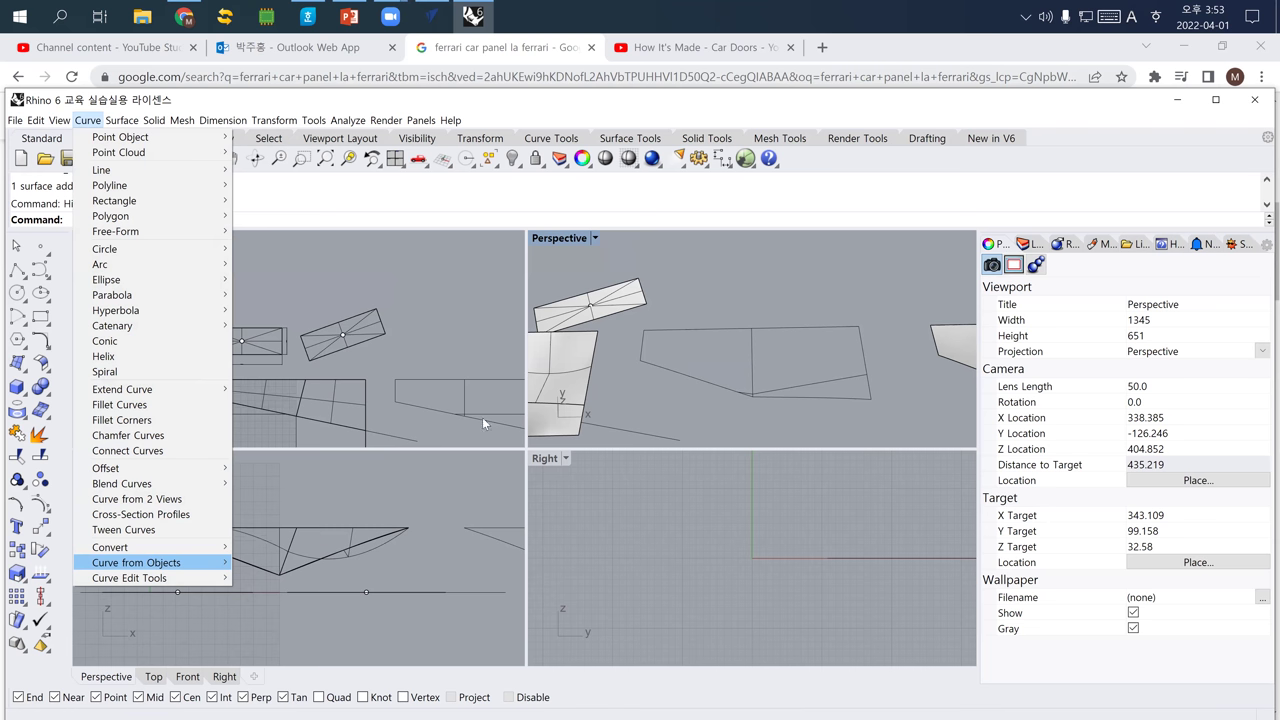
{"action": "key", "text": "Escape"}
{"action": "key", "text": "ctrl+z"}
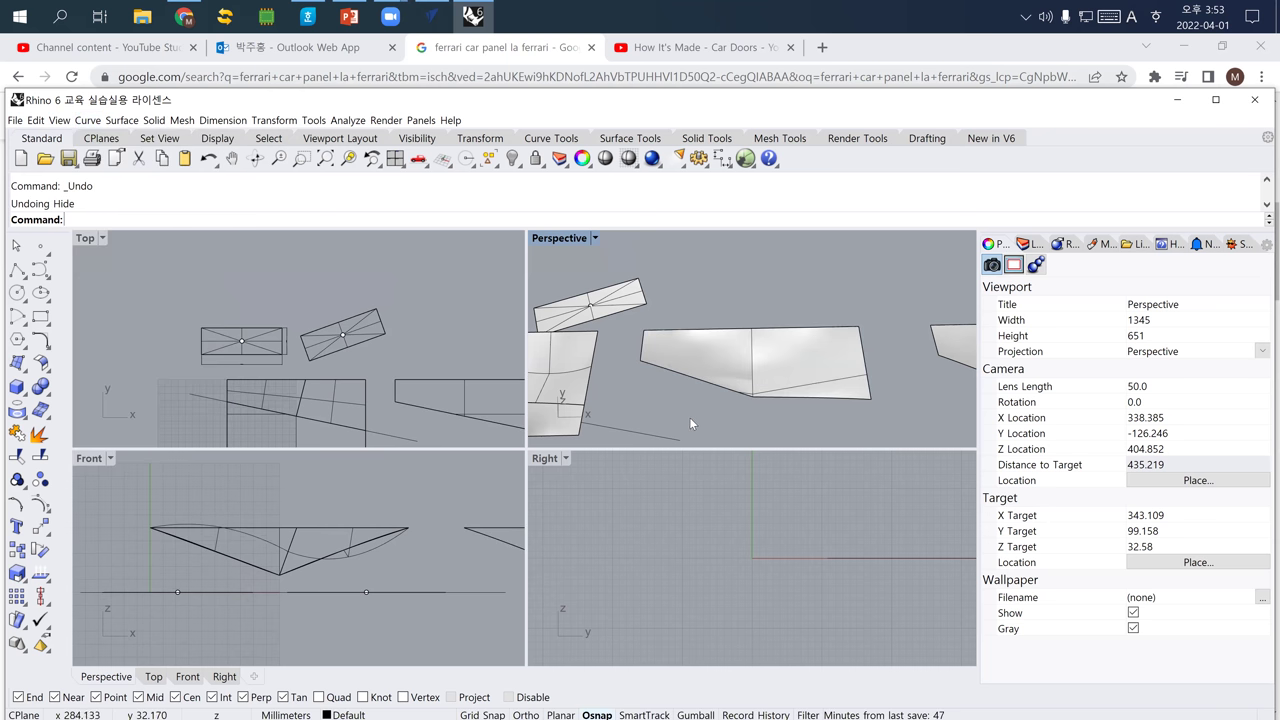
{"action": "key", "text": "ctrl+z"}
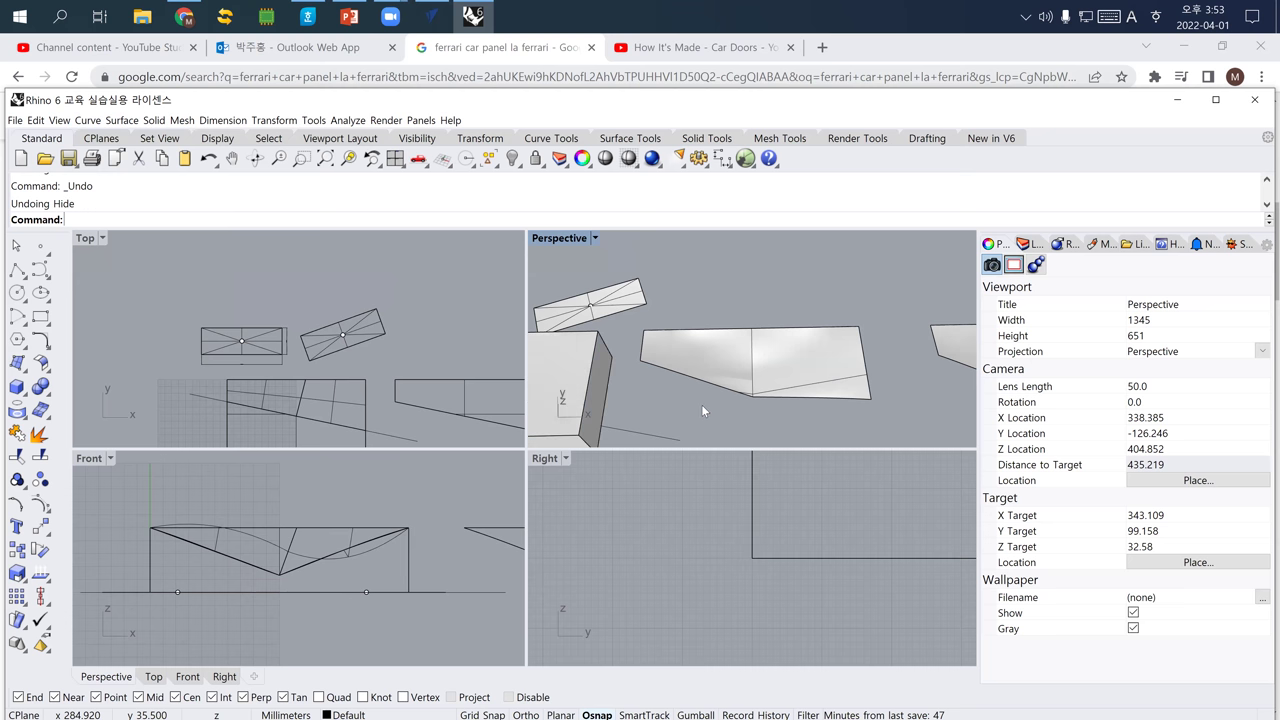
Extract five lengthwise isocurves in the U direction, spaced across the trimmed surface beside the boxes.
{"action": "left_click", "coordinate": [787, 371]}
{"action": "right_click_drag", "start_coordinate": [724, 408], "coordinate": [690, 385]}
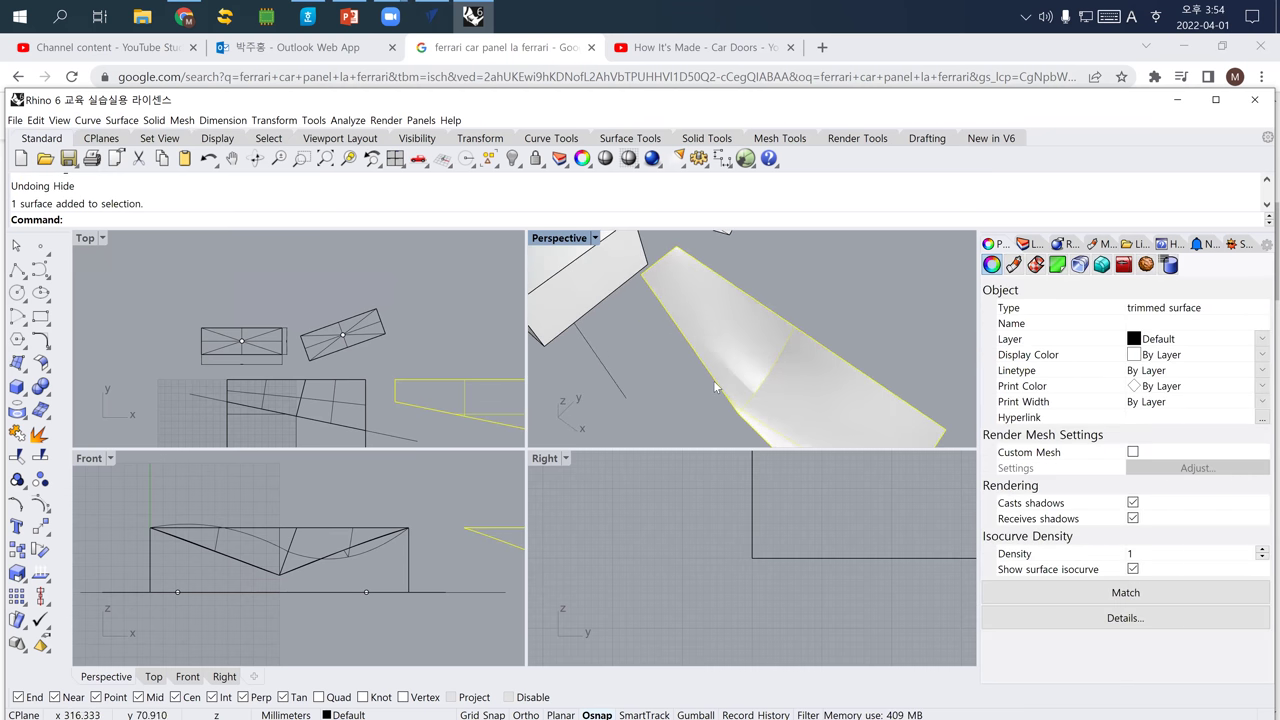
{"action": "left_click", "coordinate": [88, 120]}
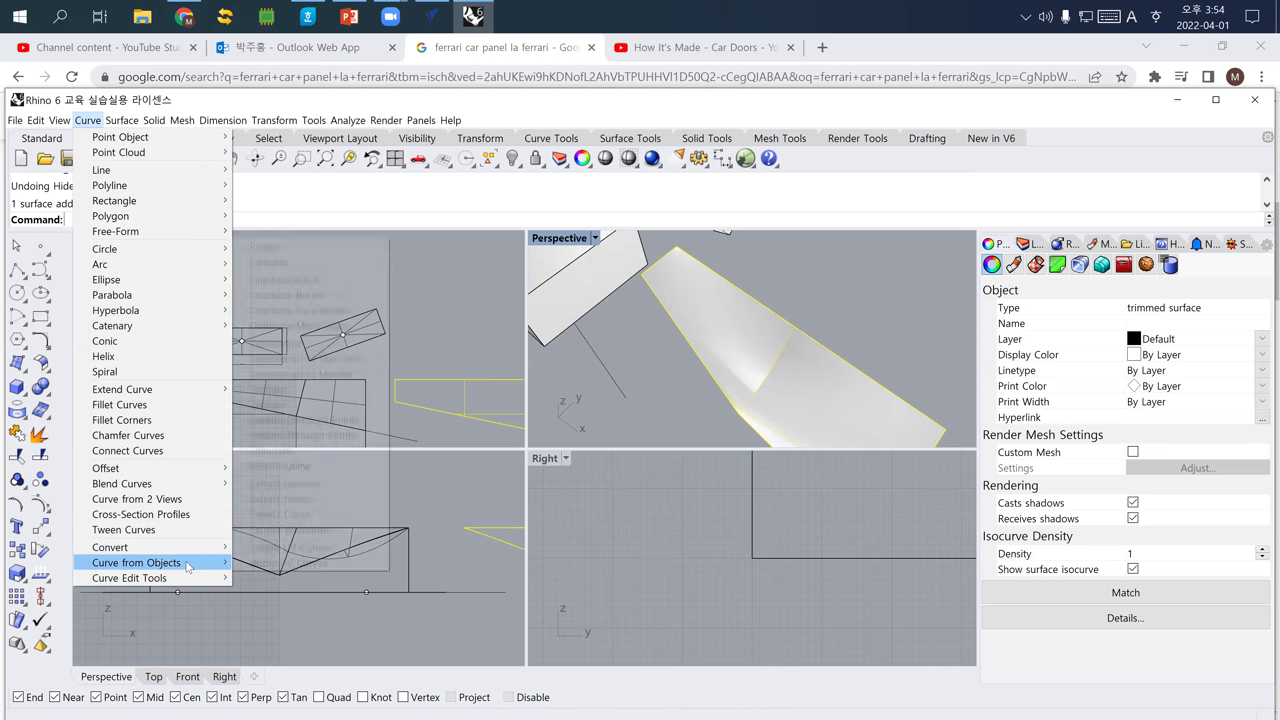
{"action": "left_click", "coordinate": [310, 484]}
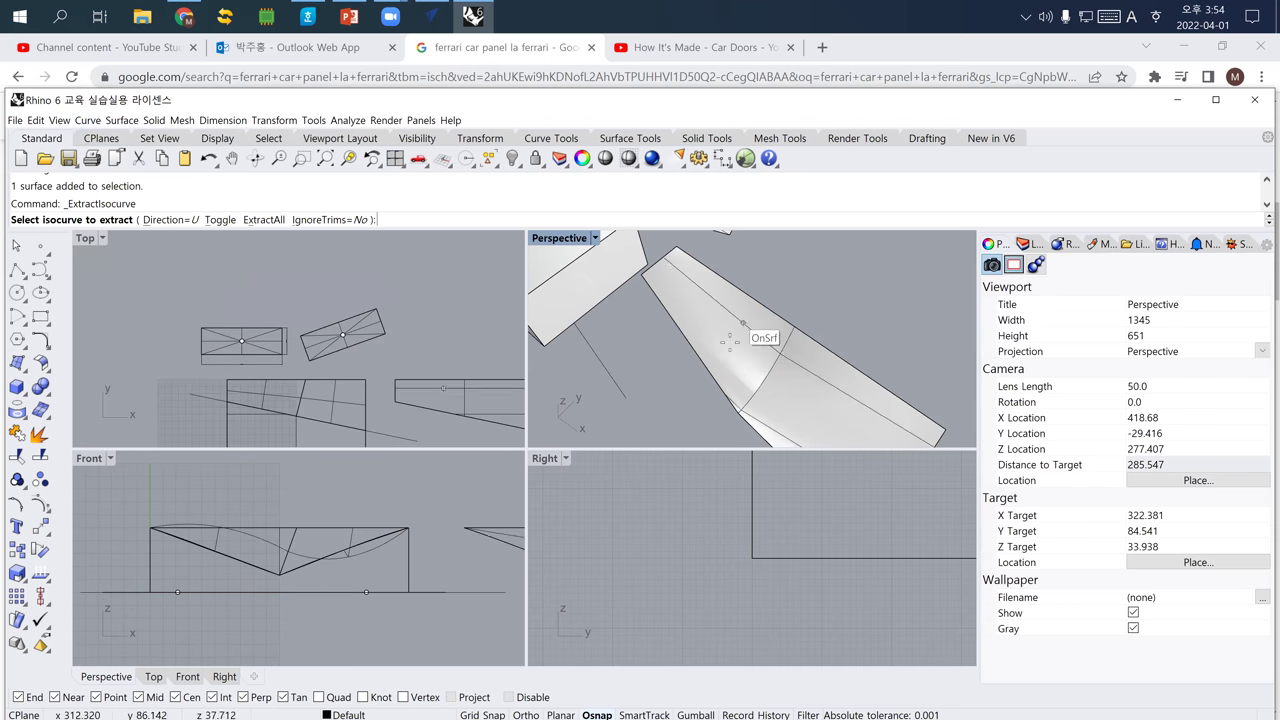
{"action": "left_click", "coordinate": [741, 343]}
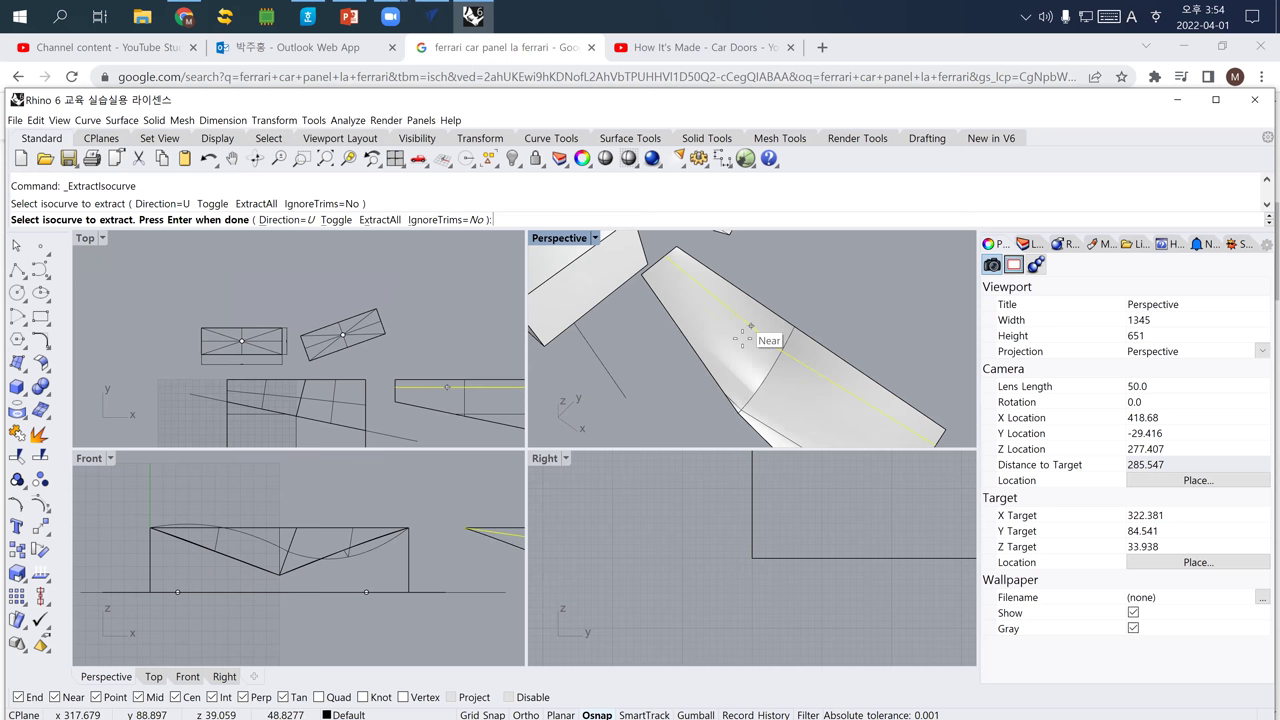
{"action": "left_click", "coordinate": [738, 350]}
{"action": "left_click", "coordinate": [732, 360]}
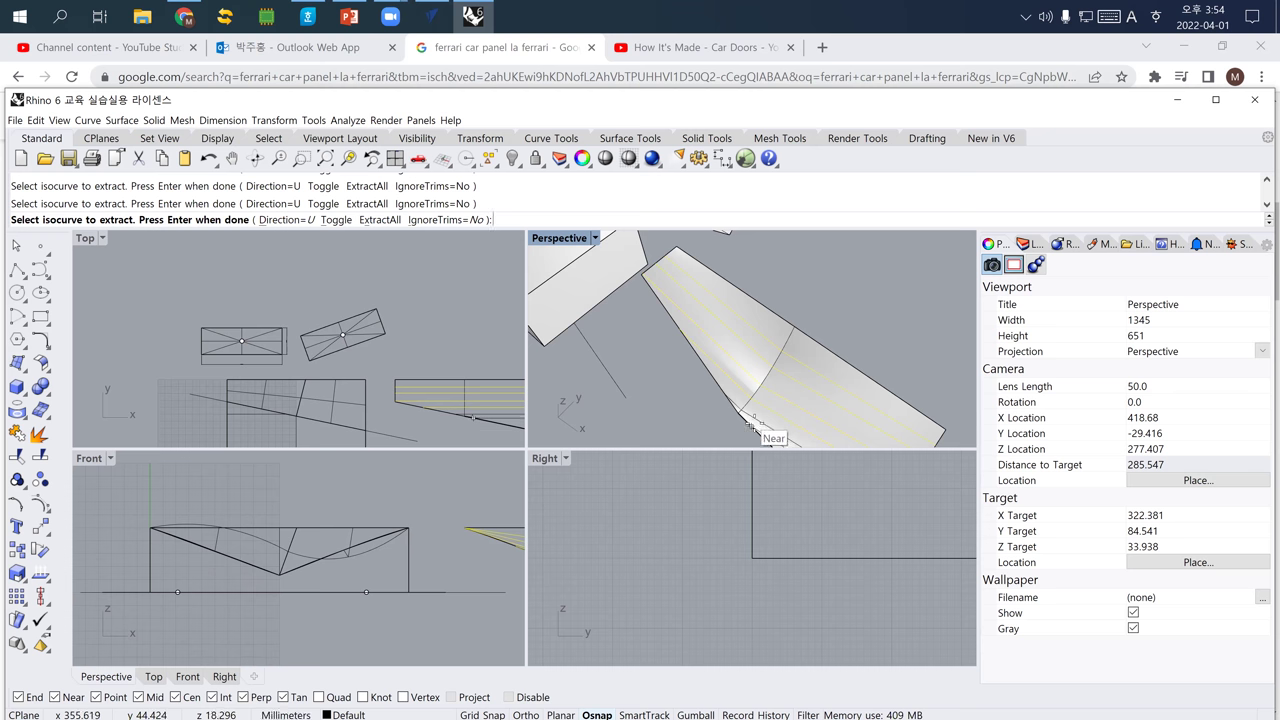
{"action": "key", "text": "Return"}
Hide the trimmed surface, leaving its five extracted isocurves in view.
{"action": "left_click", "coordinate": [790, 398]}
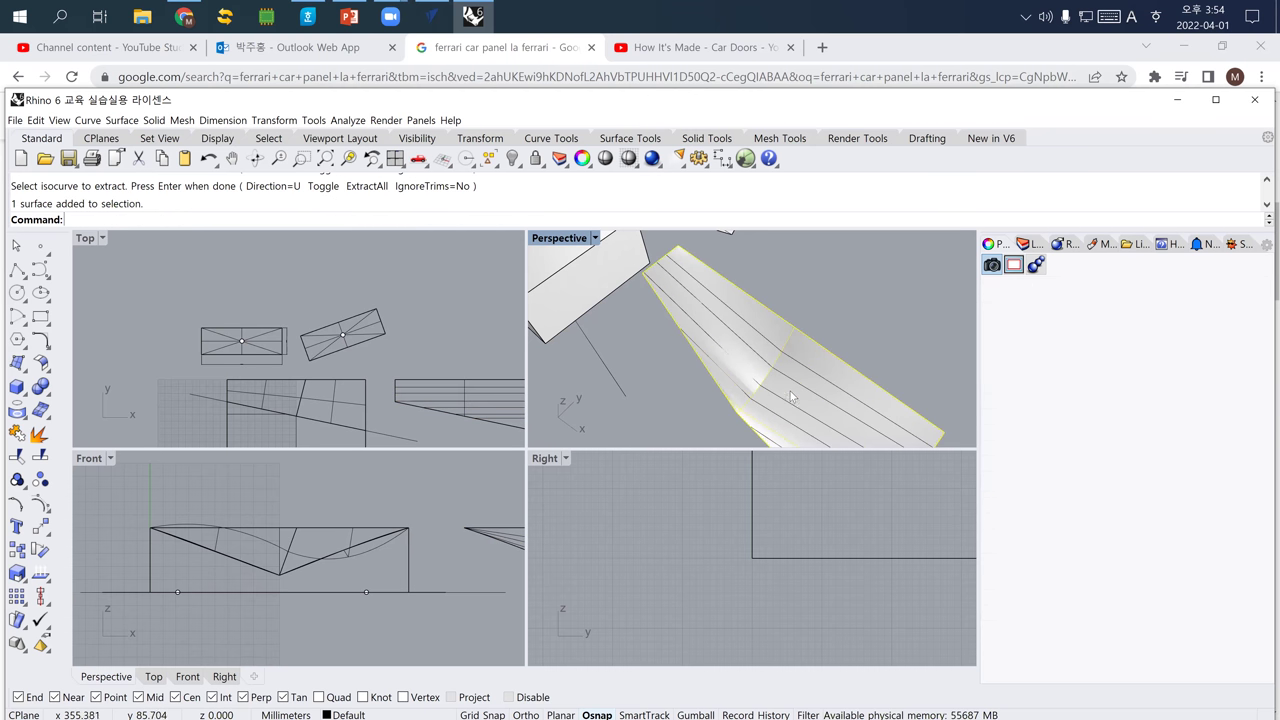
{"action": "type", "text": "hide"}
{"action": "key", "text": "Return"}
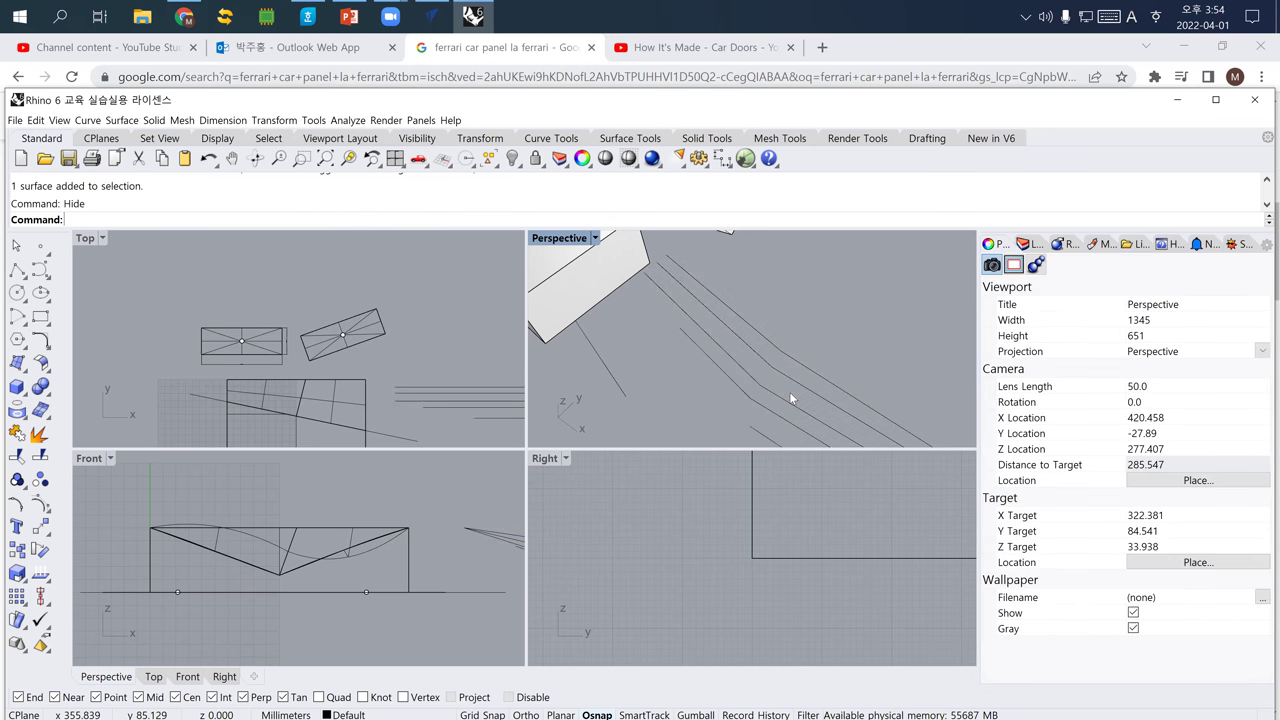
{"action": "right_click_drag", "start_coordinate": [752, 345], "coordinate": [745, 372]}
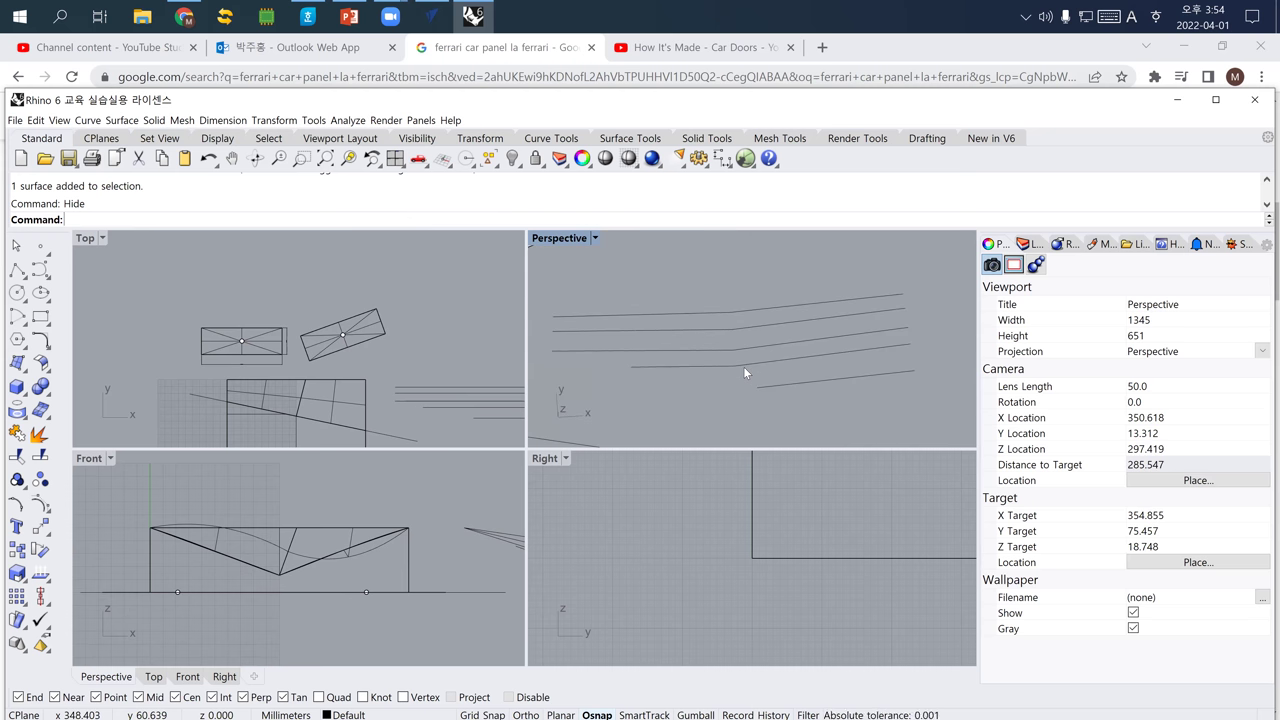
Start a Loft through the five isocurves, selecting them in order from the longest edge to the short one.
{"action": "type", "text": "loft"}
{"action": "key", "text": "Return"}
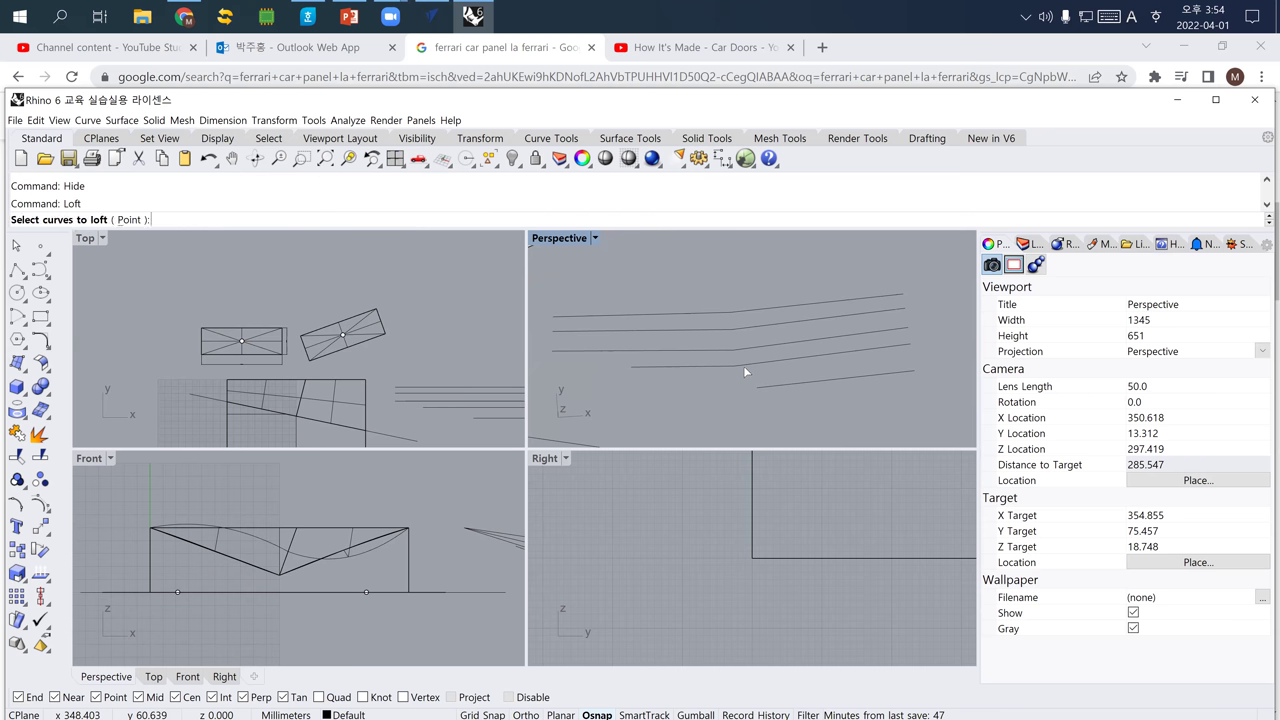
{"action": "left_click", "coordinate": [766, 313]}
{"action": "left_click", "coordinate": [767, 324]}
{"action": "left_click", "coordinate": [770, 346]}
{"action": "left_click", "coordinate": [774, 357]}
{"action": "left_click", "coordinate": [787, 384]}
{"action": "key", "text": "Return"}
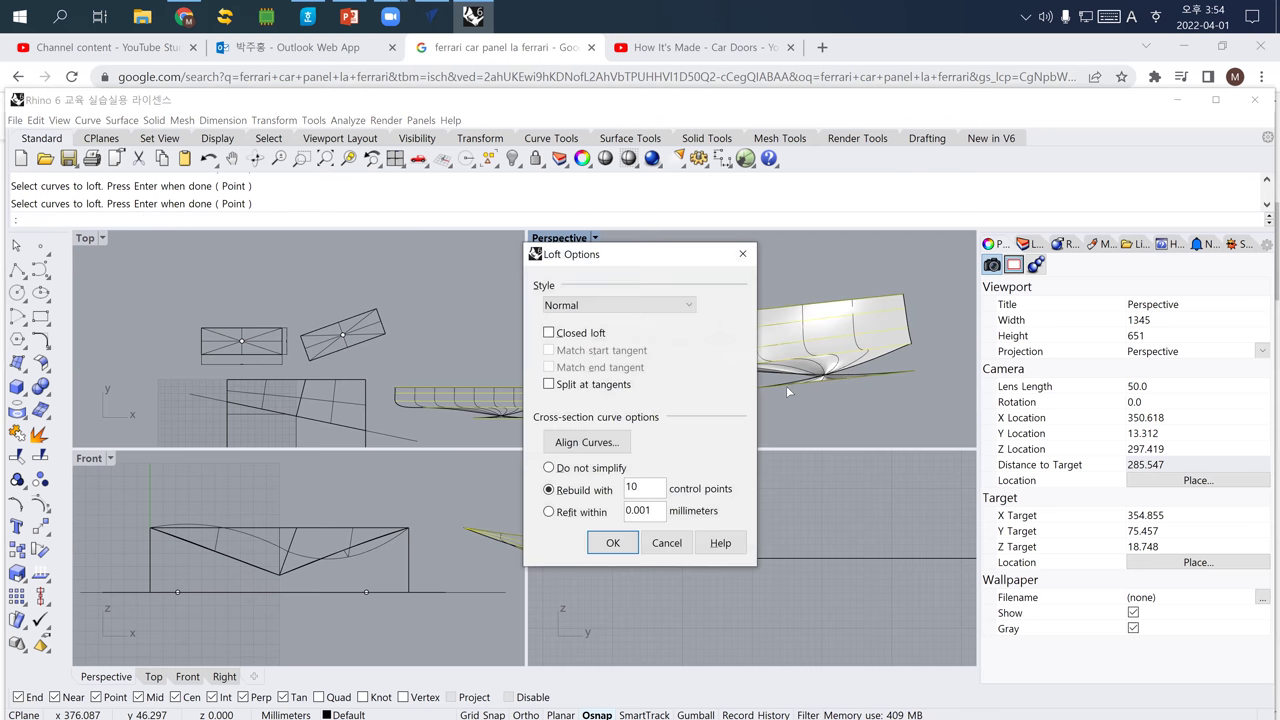
Align the loft by reversing the shortest curve, and create it with Normal style rebuilt with 10 control points.
{"action": "left_click", "coordinate": [587, 442]}
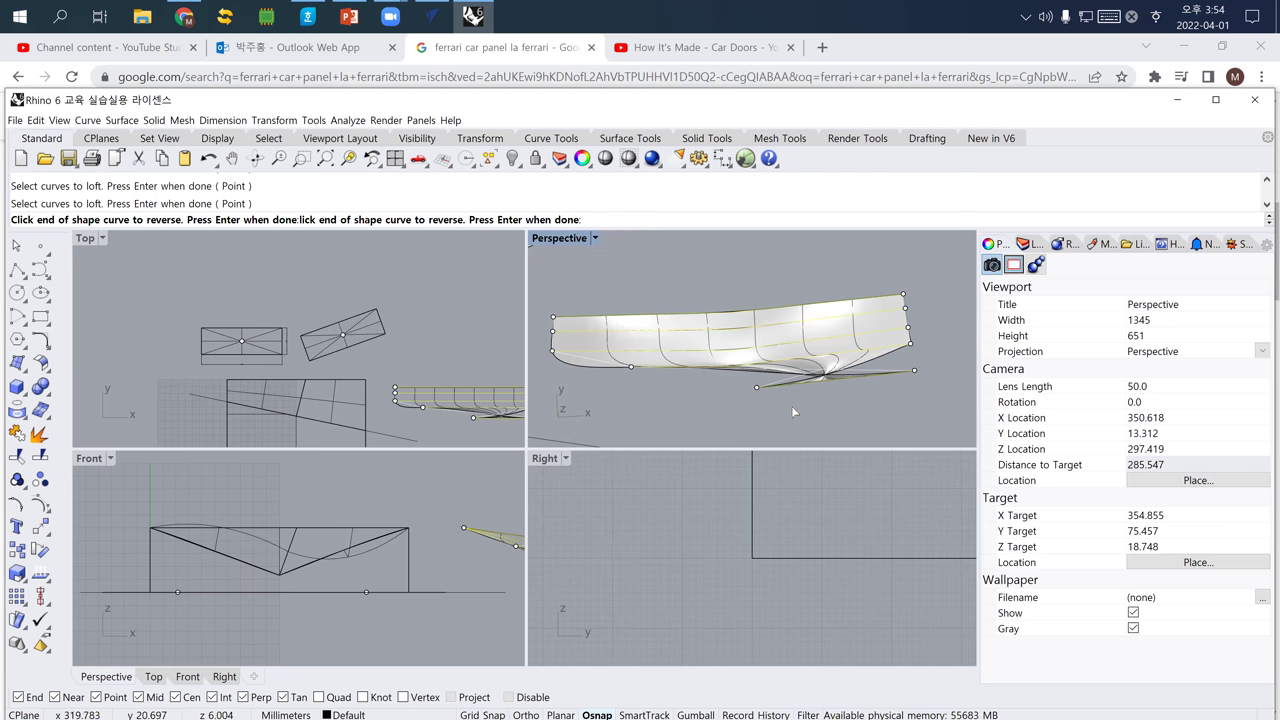
{"action": "left_click", "coordinate": [914, 371]}
{"action": "mouse_move", "coordinate": [824, 398]}
{"action": "right_mouse_down"}
{"action": "mouse_move", "coordinate": [800, 380]}
{"action": "mouse_move", "coordinate": [850, 370]}
{"action": "mouse_move", "coordinate": [830, 385]}
{"action": "mouse_move", "coordinate": [835, 376]}
{"action": "right_mouse_up"}
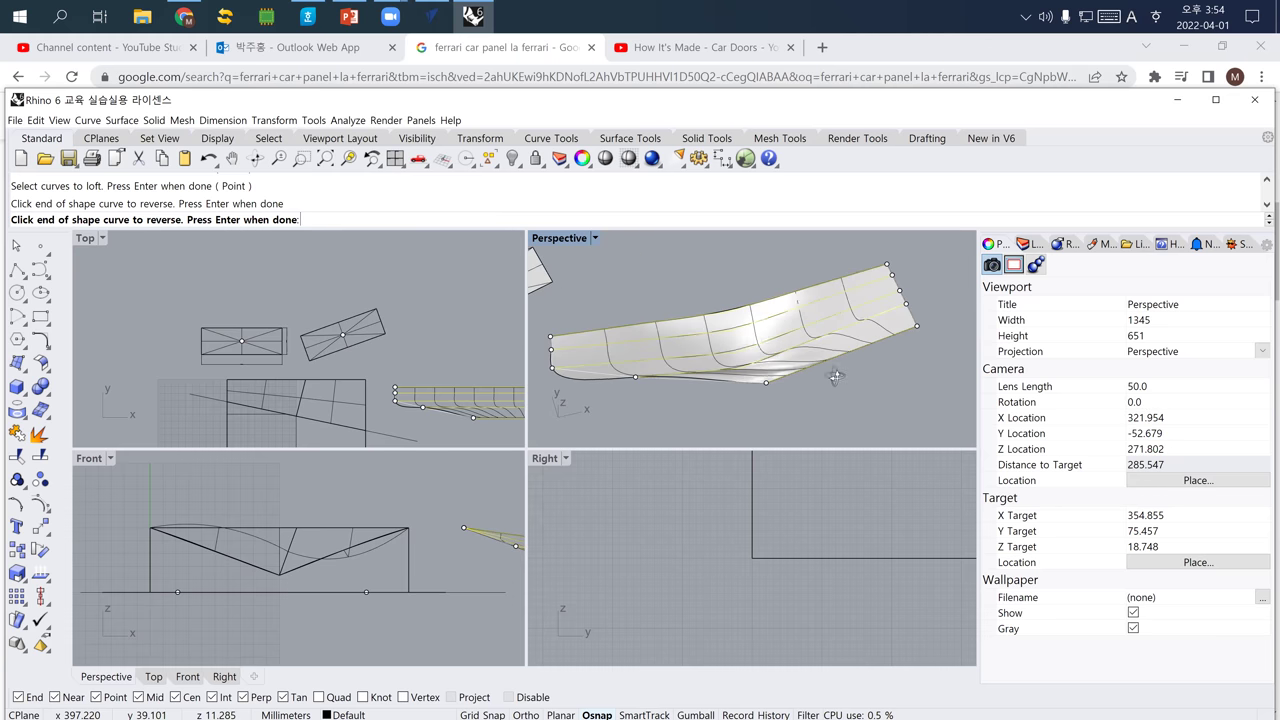
{"action": "right_click", "coordinate": [822, 386]}
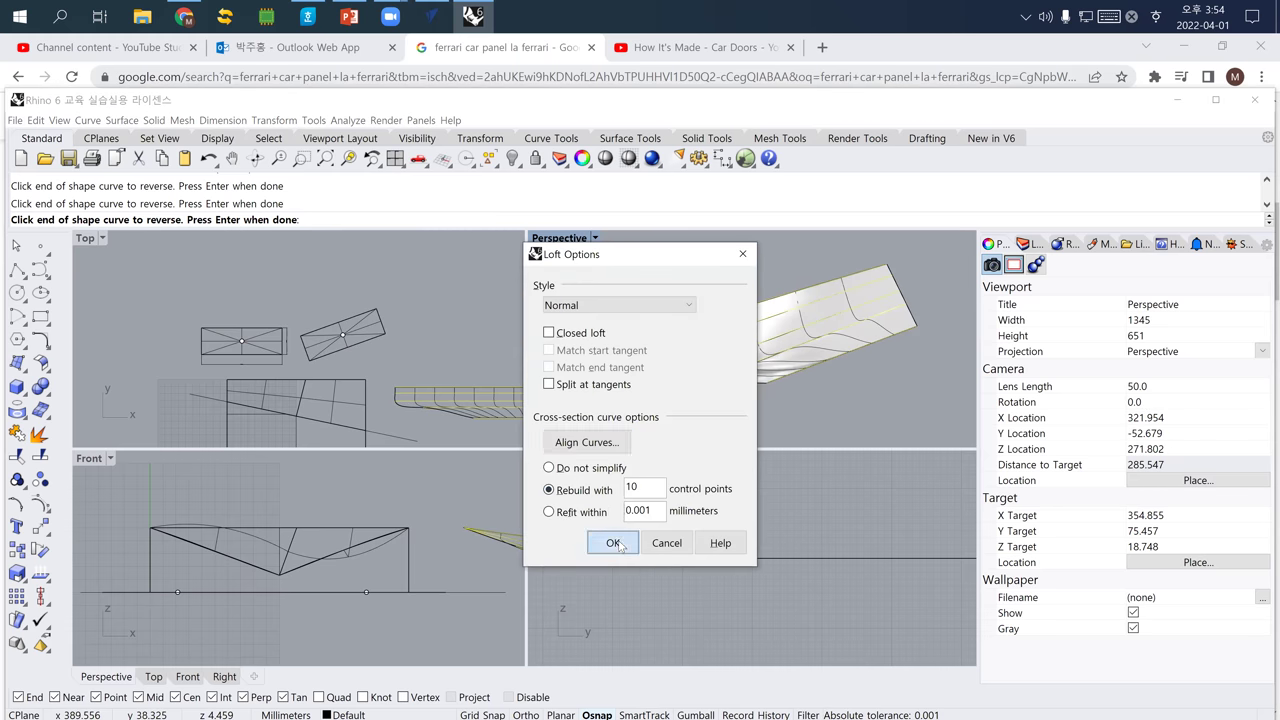
{"action": "left_click", "coordinate": [614, 543]}
Undo the loft and the hiding of the trimmed surface.
{"action": "left_click", "coordinate": [795, 347]}
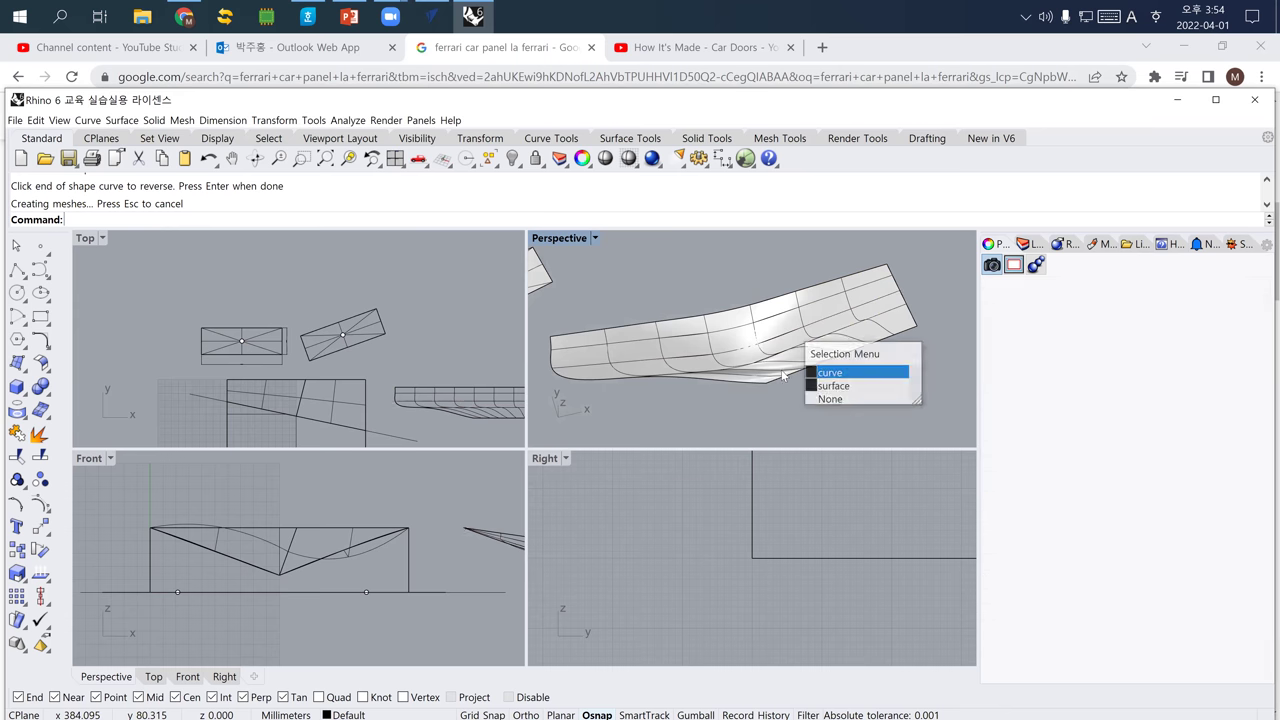
{"action": "left_click", "coordinate": [822, 372]}
{"action": "mouse_move", "coordinate": [850, 327]}
{"action": "right_mouse_down"}
{"action": "mouse_move", "coordinate": [805, 270]}
{"action": "mouse_move", "coordinate": [816, 265]}
{"action": "mouse_move", "coordinate": [853, 316]}
{"action": "right_mouse_up"}
{"action": "key", "text": "ctrl+z"}
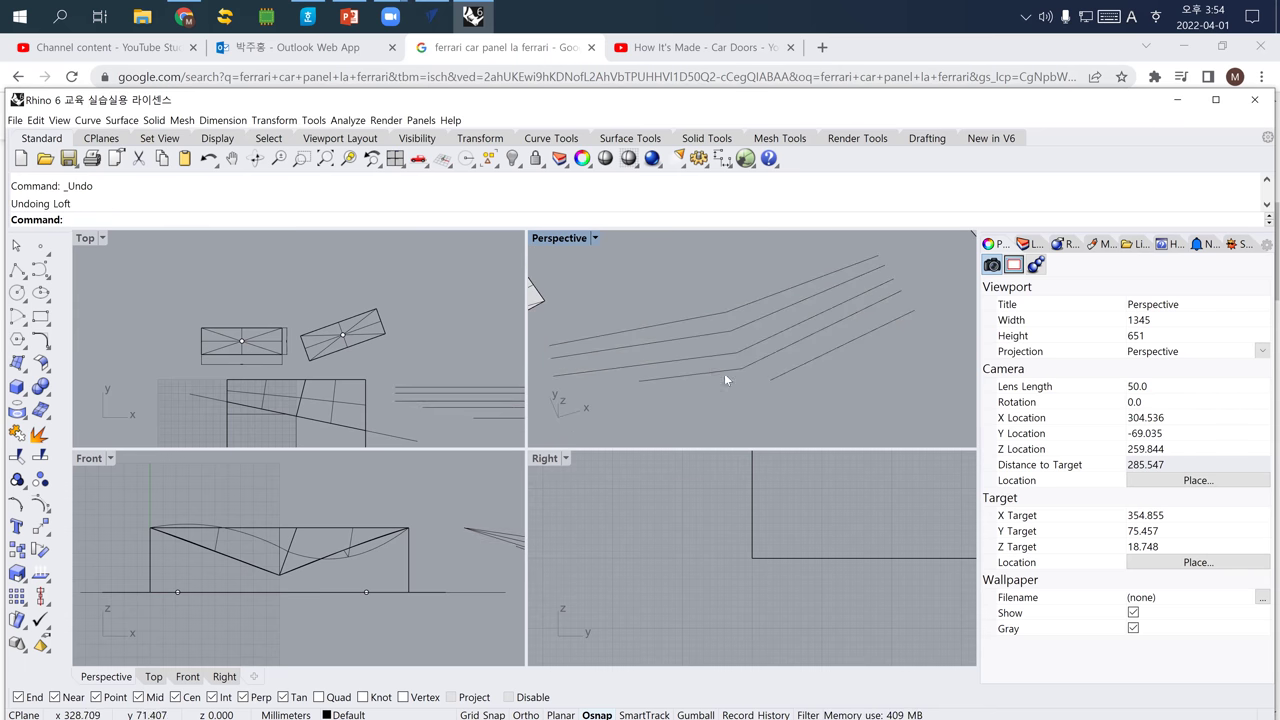
{"action": "key", "text": "ctrl+z"}
Extract the wireframe curves of the other trimmed surface copy, farther along the X axis, and delete that surface.
{"action": "scroll", "coordinate": [694, 362], "scroll_direction": "down", "scroll_amount": 3}
{"action": "mouse_move", "coordinate": [689, 349]}
{"action": "right_mouse_down"}
{"action": "mouse_move", "coordinate": [788, 384]}
{"action": "mouse_move", "coordinate": [629, 357]}
{"action": "mouse_move", "coordinate": [666, 354]}
{"action": "right_mouse_up"}
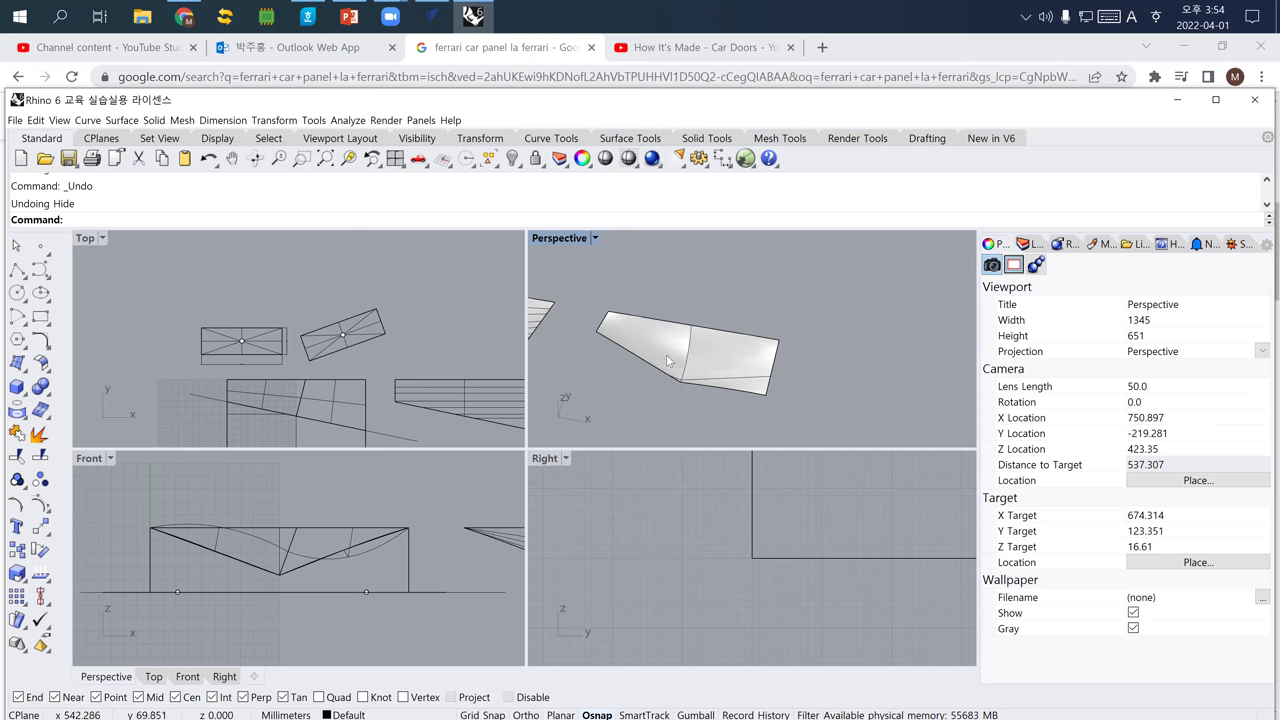
{"action": "left_click", "coordinate": [666, 354]}
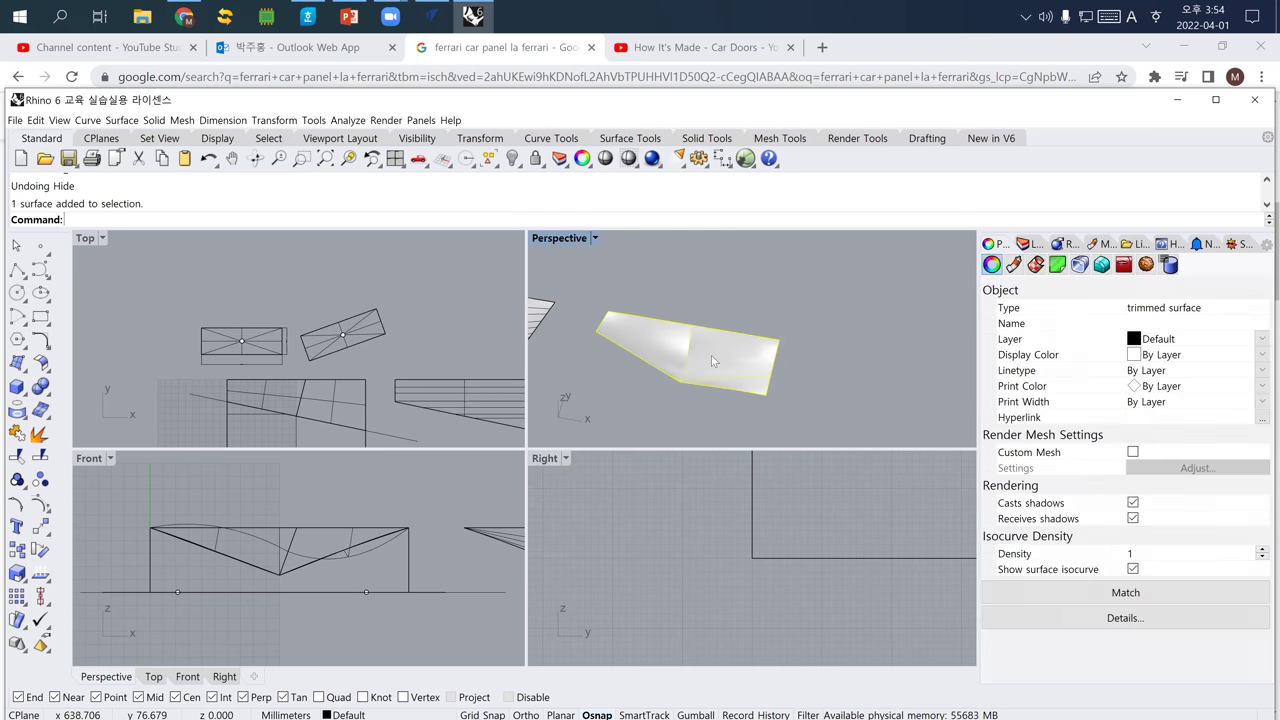
{"action": "left_click", "coordinate": [132, 122]}
{"action": "mouse_move", "coordinate": [88, 120]}
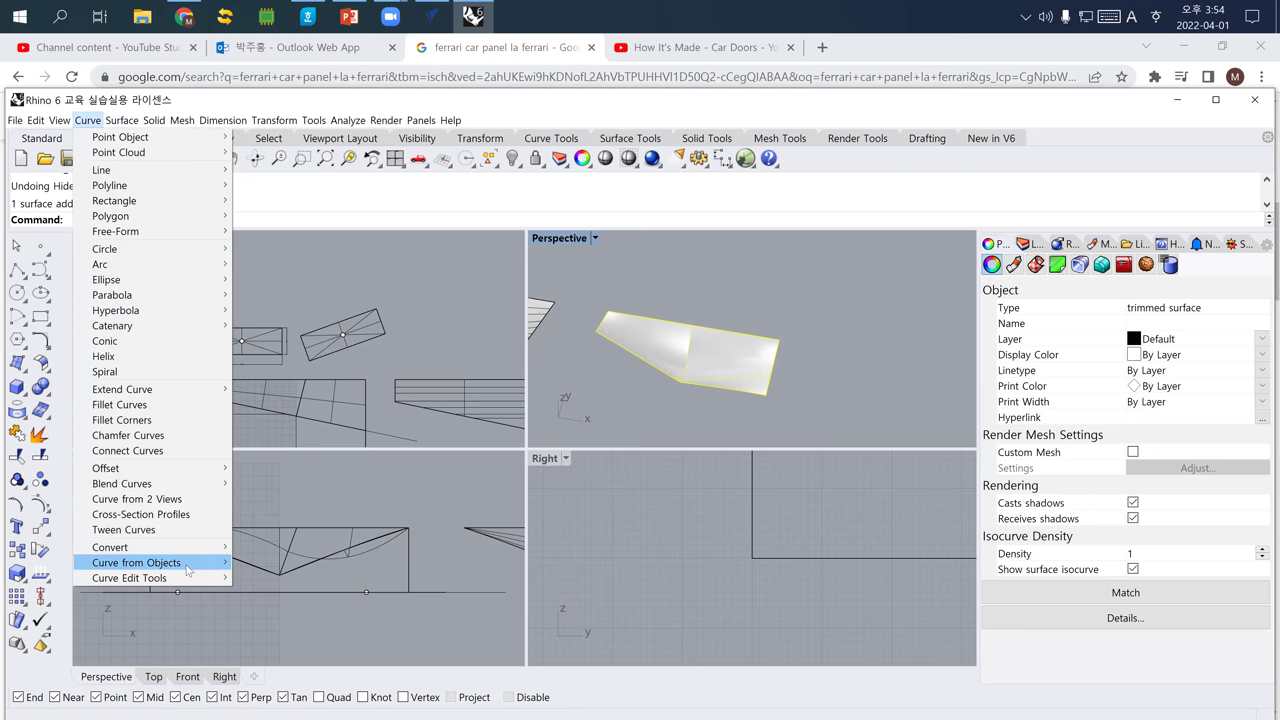
{"action": "mouse_move", "coordinate": [187, 570]}
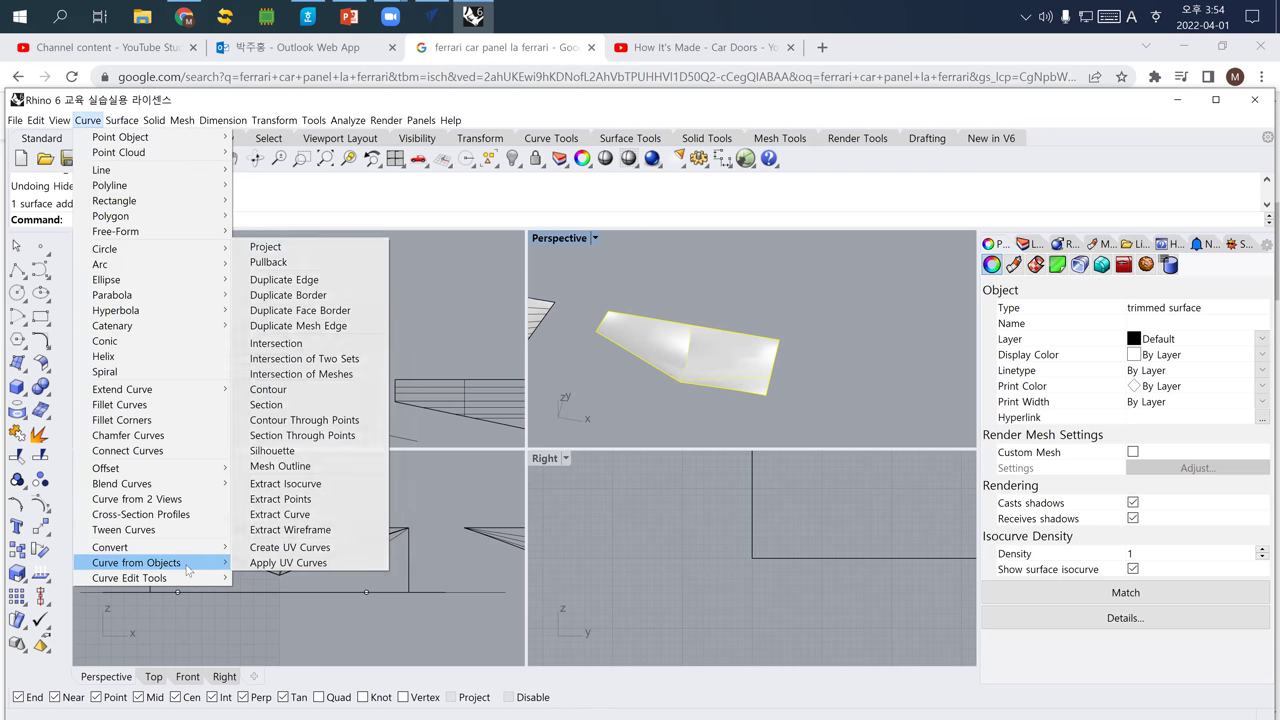
{"action": "left_click", "coordinate": [324, 532]}
{"action": "left_click", "coordinate": [712, 356]}
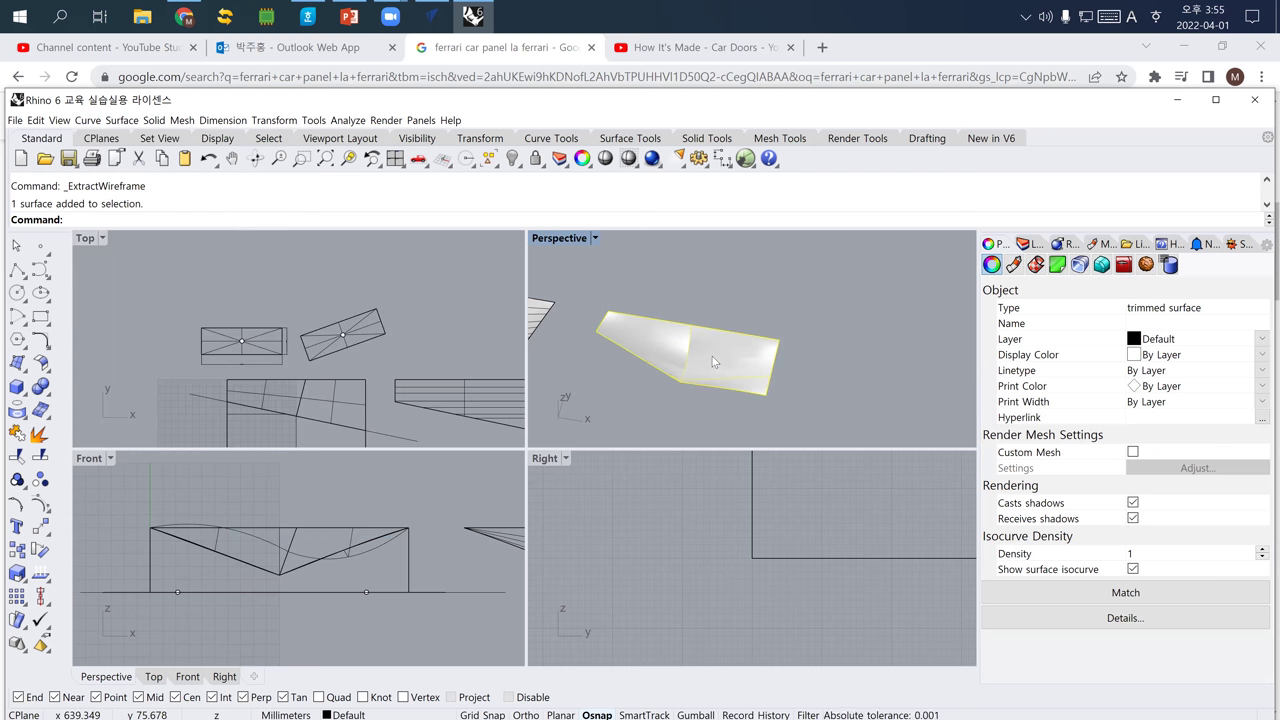
{"action": "key", "text": "Delete"}
Patch the seven extracted wireframe curves with sample point spacing 1, 10 U and V spans, stiffness 1, Adjust tangency and Automatic trim.
{"action": "right_click_drag", "start_coordinate": [657, 363], "coordinate": [621, 327]}
{"action": "left_click_drag", "start_coordinate": [589, 287], "coordinate": [822, 398]}
{"action": "type", "text": "Patch"}
{"action": "key", "text": "Return"}
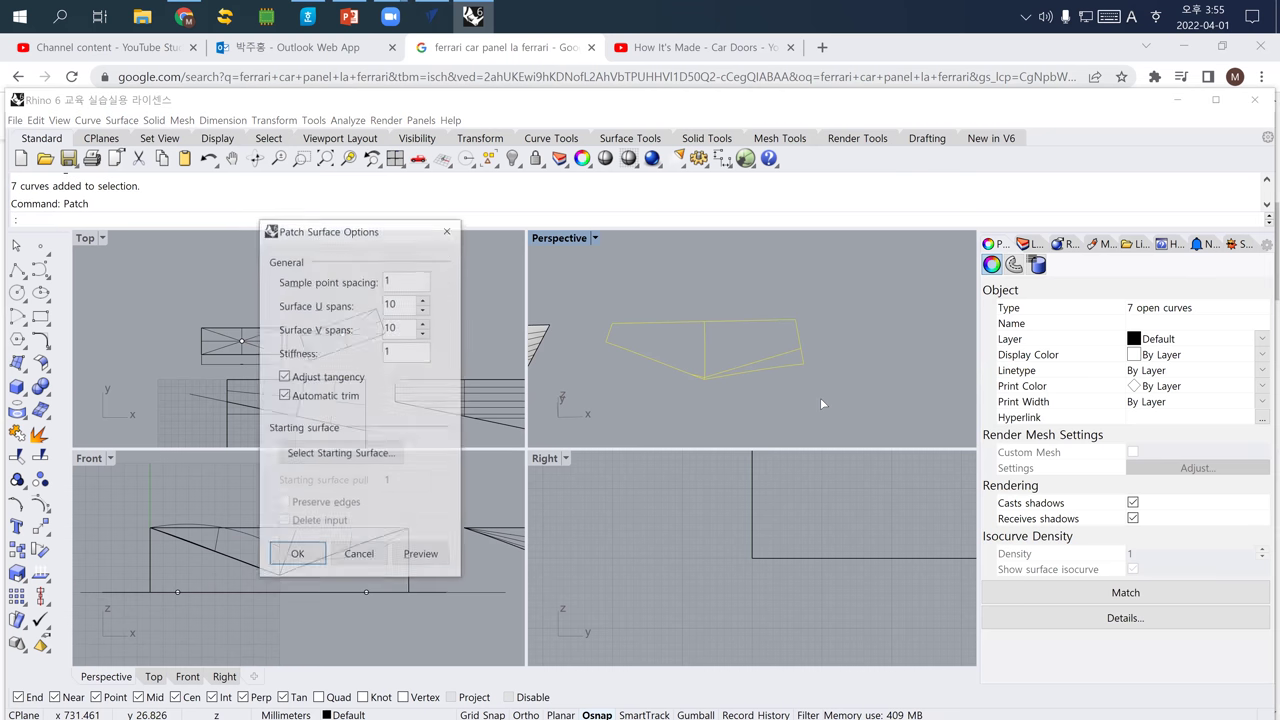
{"action": "left_click", "coordinate": [297, 555]}
{"action": "right_click_drag", "start_coordinate": [746, 370], "coordinate": [672, 350]}
{"action": "scroll", "coordinate": [712, 328], "scroll_direction": "up", "scroll_amount": 3}
{"action": "scroll", "coordinate": [712, 328], "scroll_direction": "down", "scroll_amount": 3}
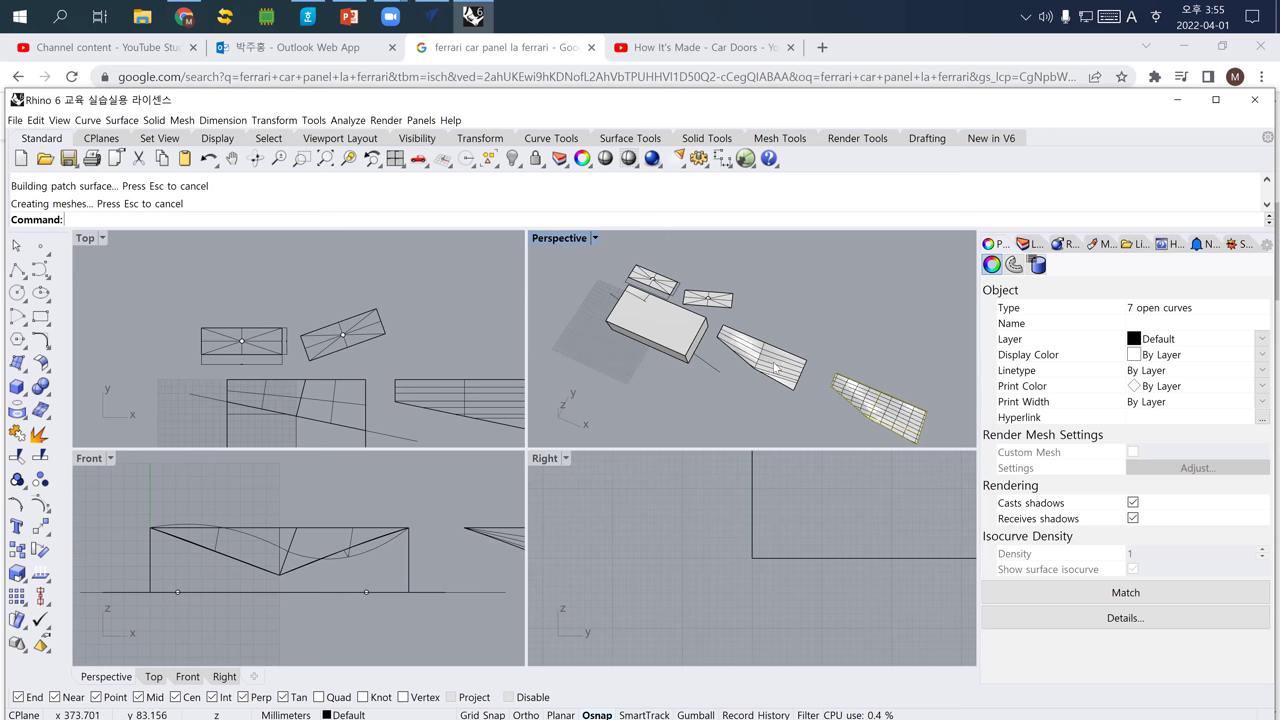
{"action": "right_click_drag", "start_coordinate": [773, 368], "coordinate": [740, 350], "text": "shift"}
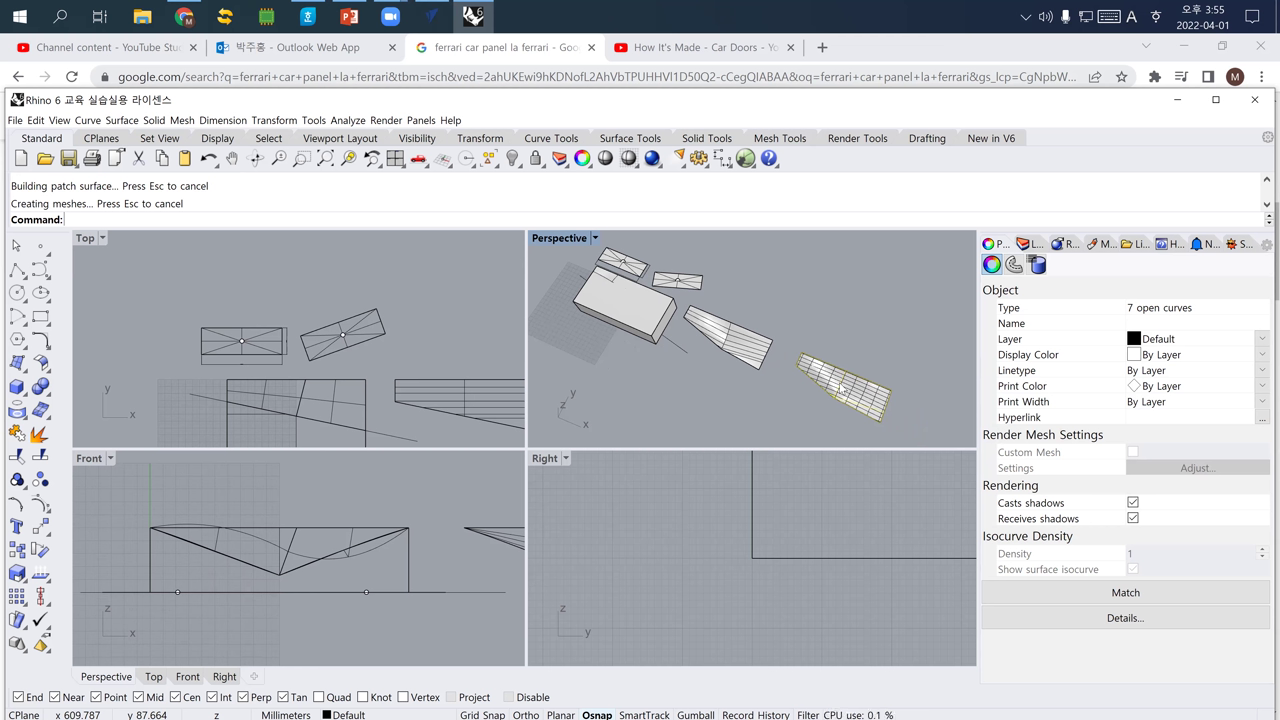
Select all the objects in the model and delete them.
{"action": "scroll", "coordinate": [250, 313], "scroll_direction": "down", "scroll_amount": 3}
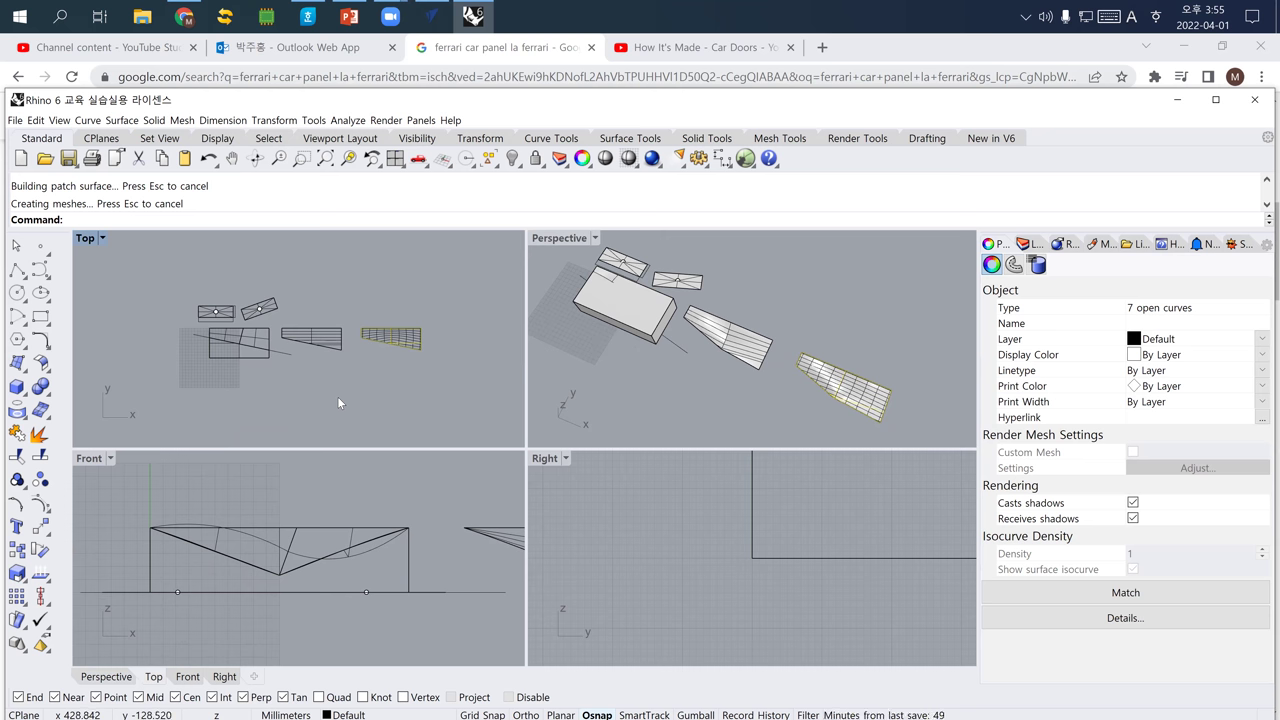
{"action": "right_click_drag", "start_coordinate": [341, 391], "coordinate": [303, 409]}
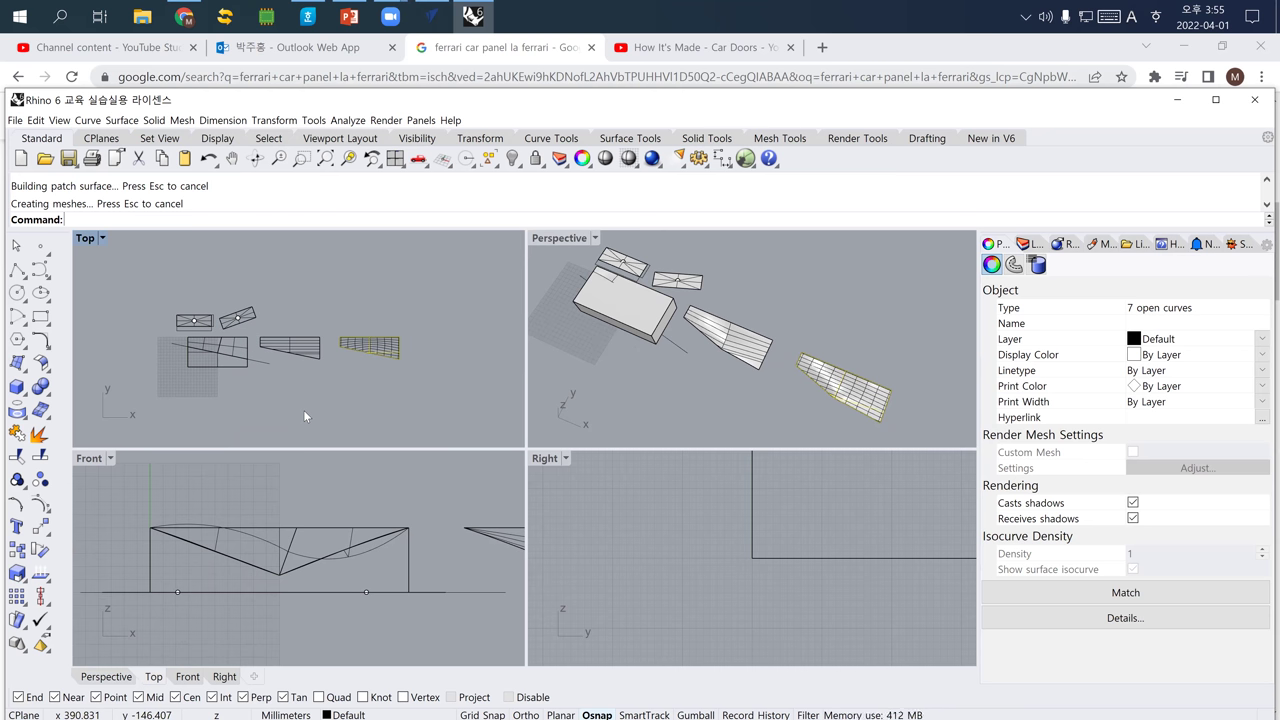
{"action": "left_click_drag", "start_coordinate": [147, 284], "coordinate": [483, 422]}
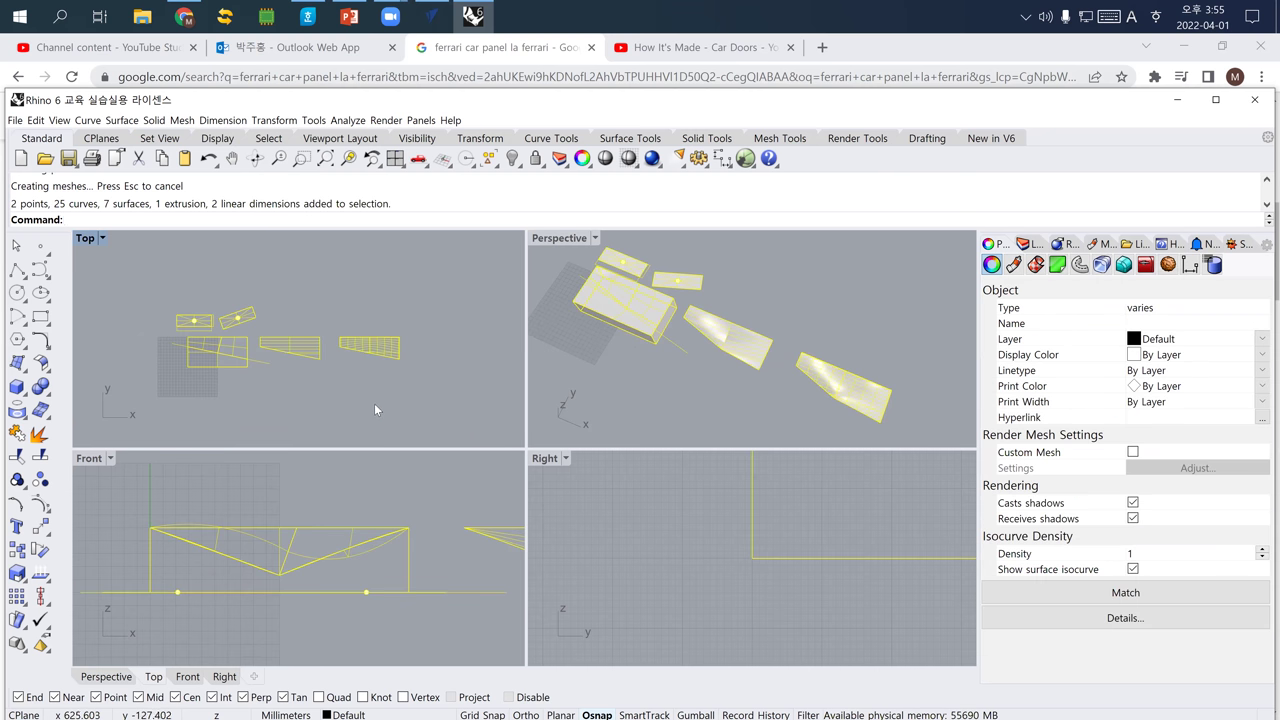
{"action": "key", "text": "Delete"}
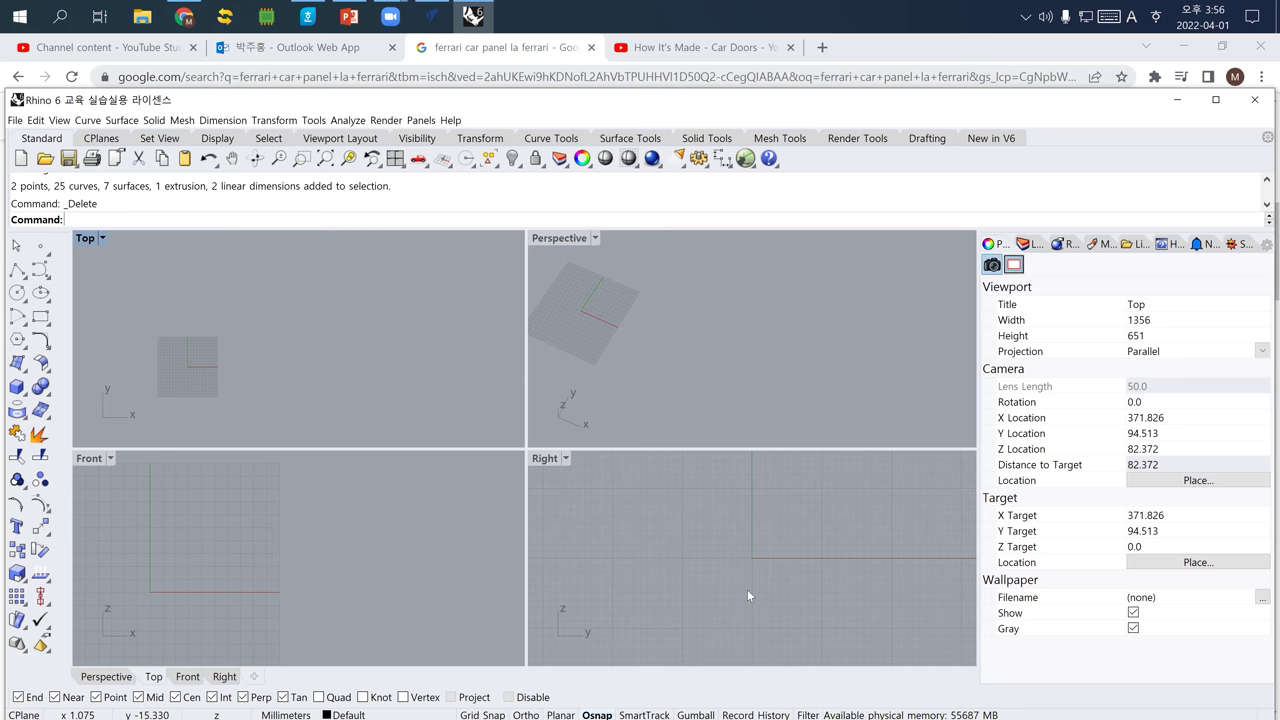
Create a base box around the origin, about 158 by 96 mm in plan and 64 mm high.
{"action": "left_click", "coordinate": [17, 386]}
{"action": "left_click", "coordinate": [168, 351]}
{"action": "left_click", "coordinate": [214, 380]}
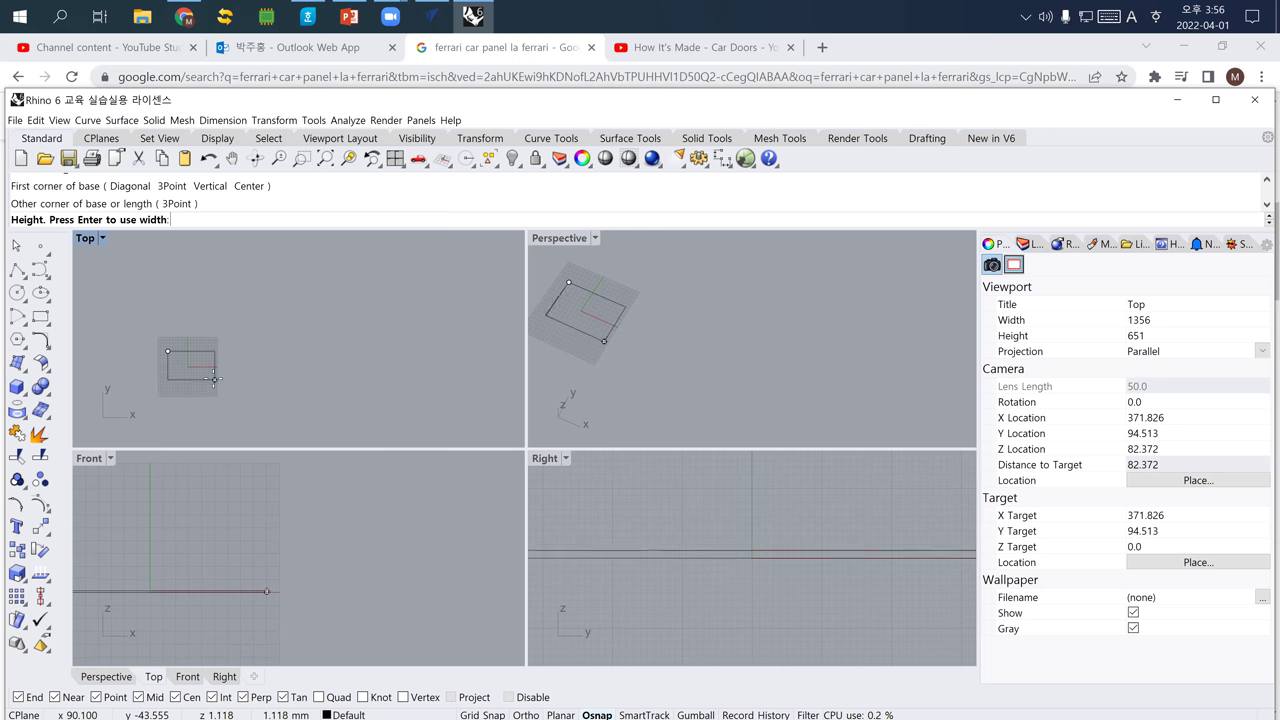
{"action": "left_click", "coordinate": [267, 512]}
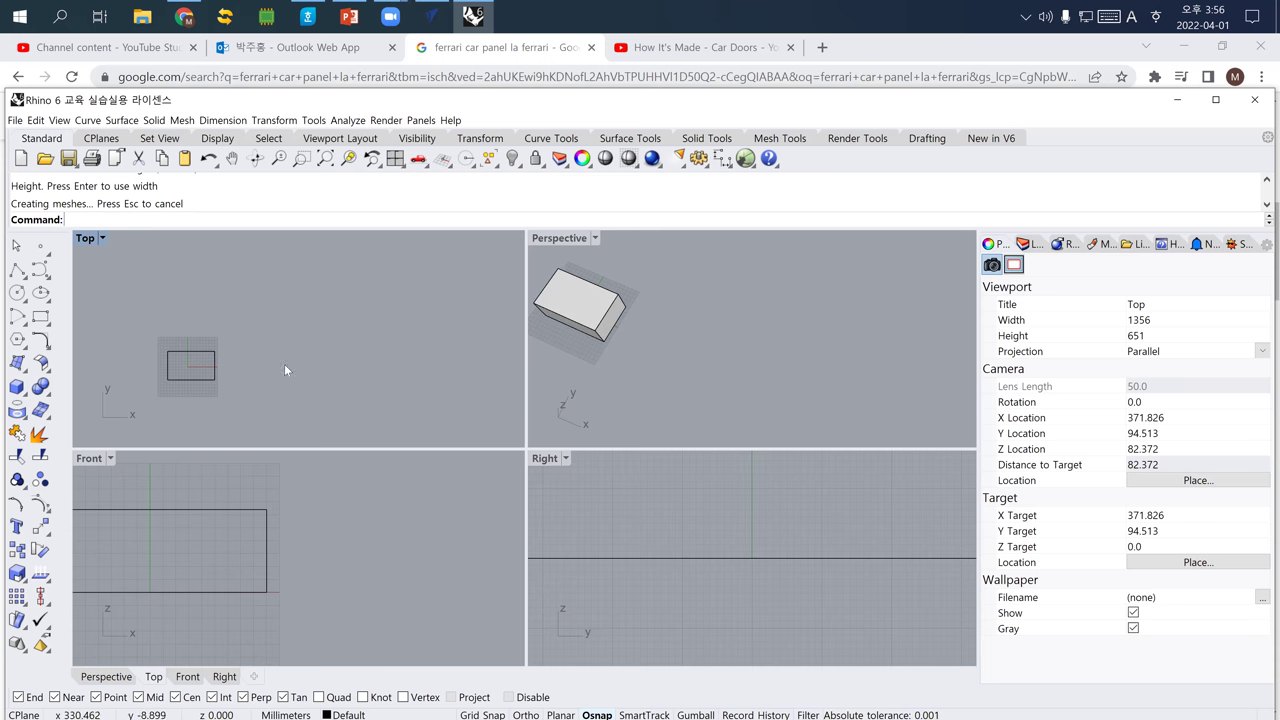
Add an upright box about 50 mm wide and 70 mm high on top of the base's negative-X end, spanning its depth.
{"action": "left_click", "coordinate": [26, 391]}
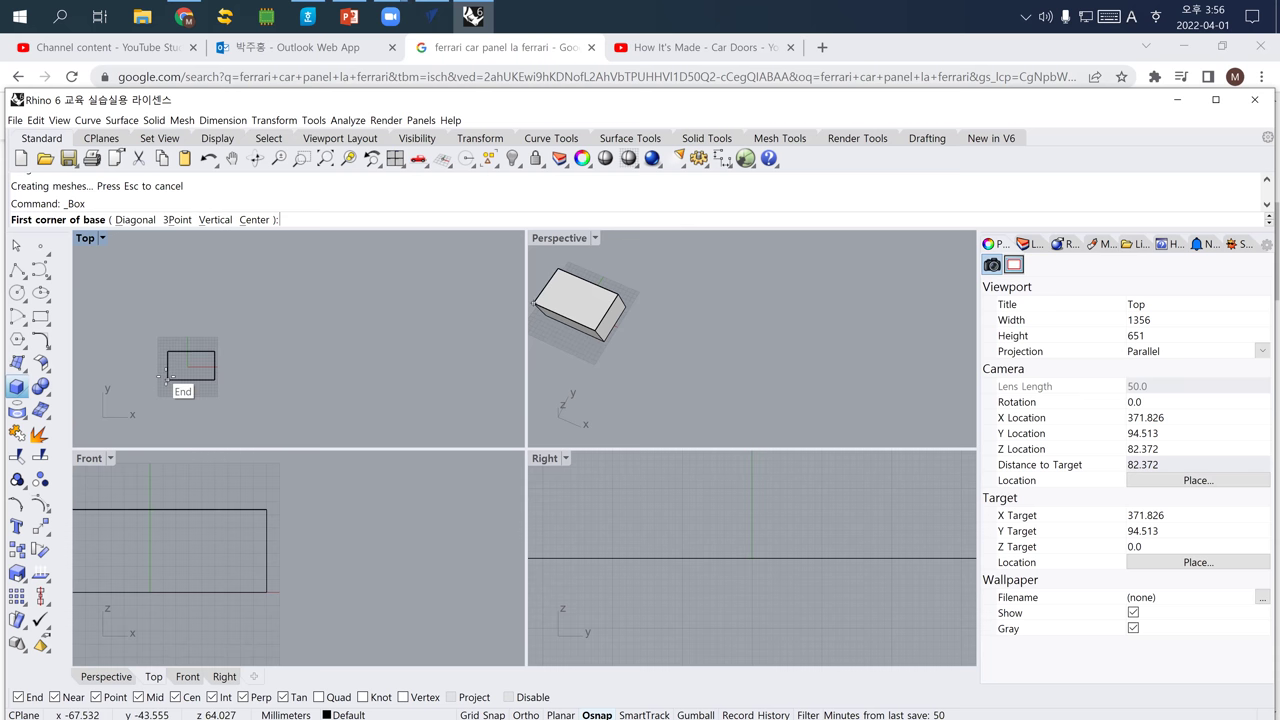
{"action": "left_click", "coordinate": [168, 379]}
{"action": "left_click", "coordinate": [190, 352]}
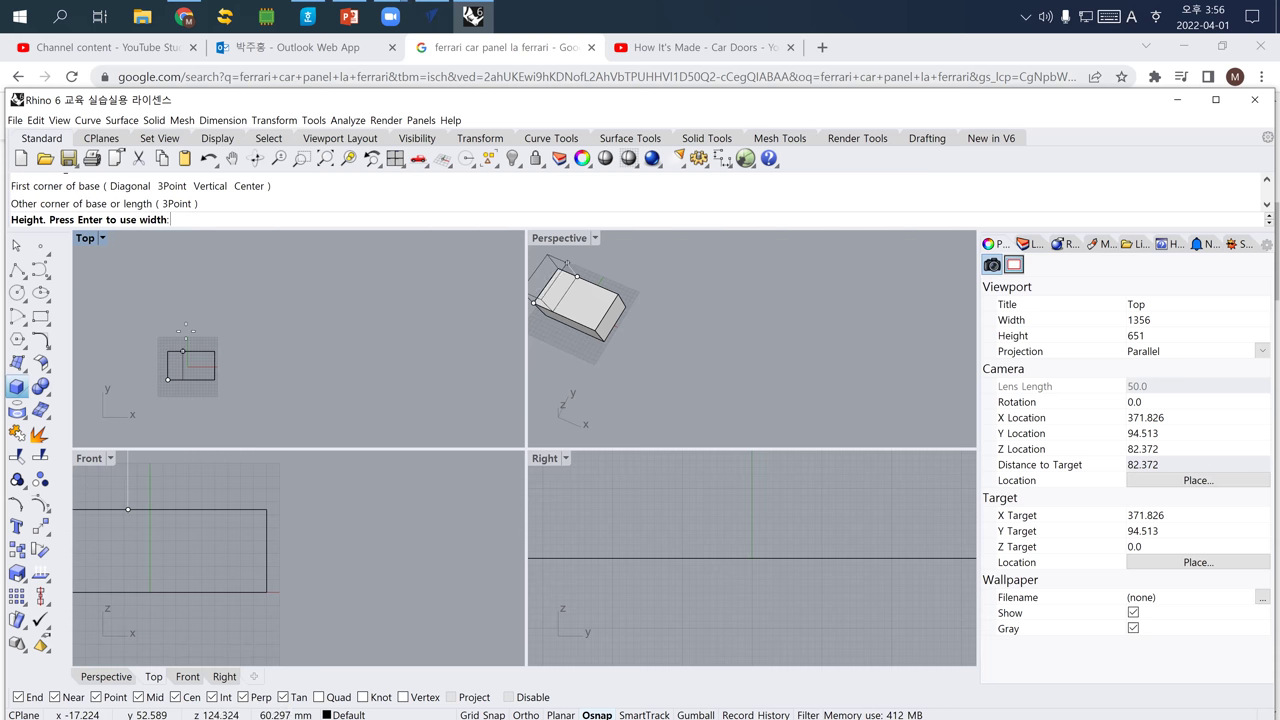
{"action": "key", "text": "Return"}
Add a thinner upright box on top of the base's positive-X end, spanning the base's full depth.
{"action": "key", "text": "Return"}
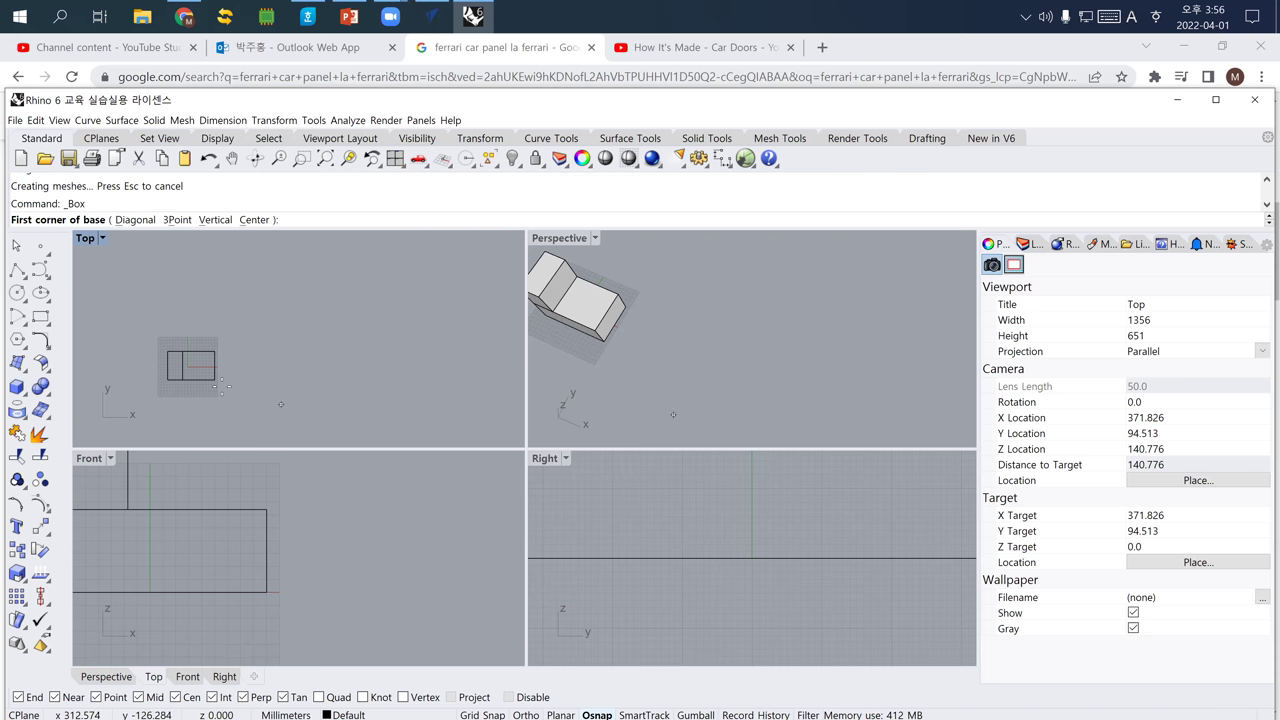
{"action": "left_click", "coordinate": [214, 352]}
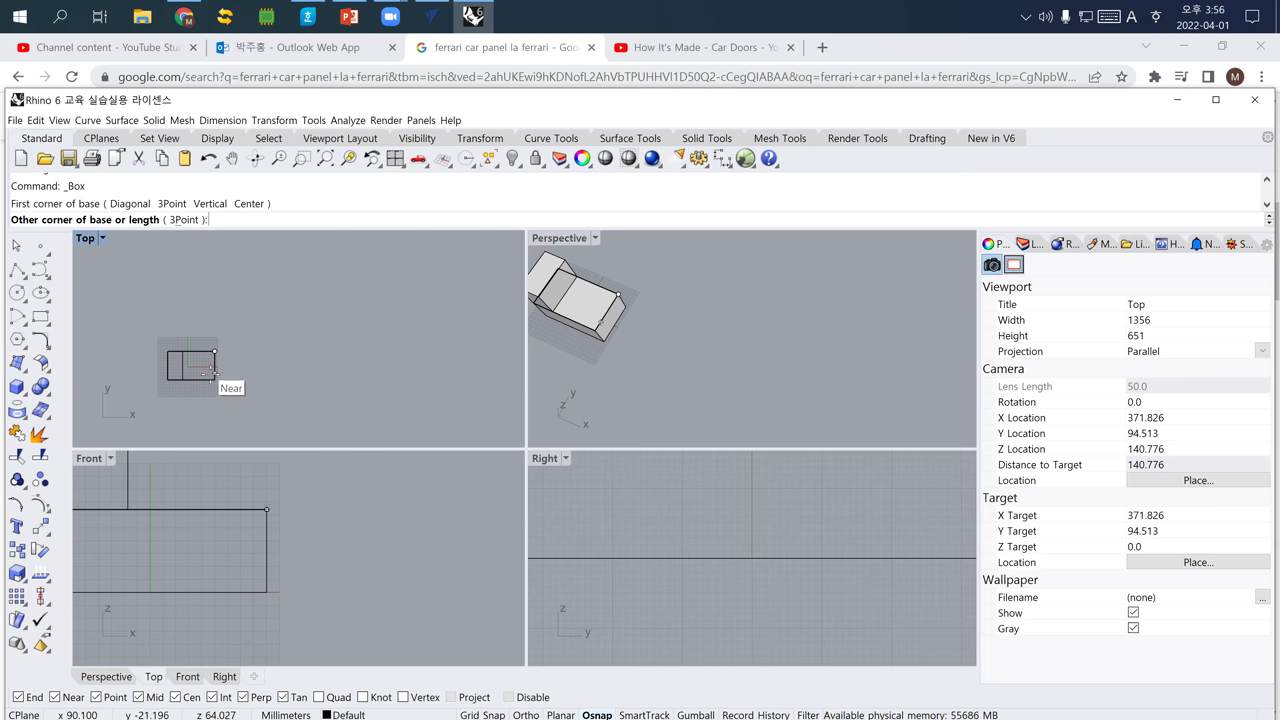
{"action": "left_click", "coordinate": [209, 362]}
{"action": "key", "text": "Return"}
Create a solid cylinder about 32 mm in diameter and 430 mm long, running along X from between the two uprights.
{"action": "right_click_drag", "start_coordinate": [368, 362], "coordinate": [403, 363]}
{"action": "left_click", "coordinate": [27, 398]}
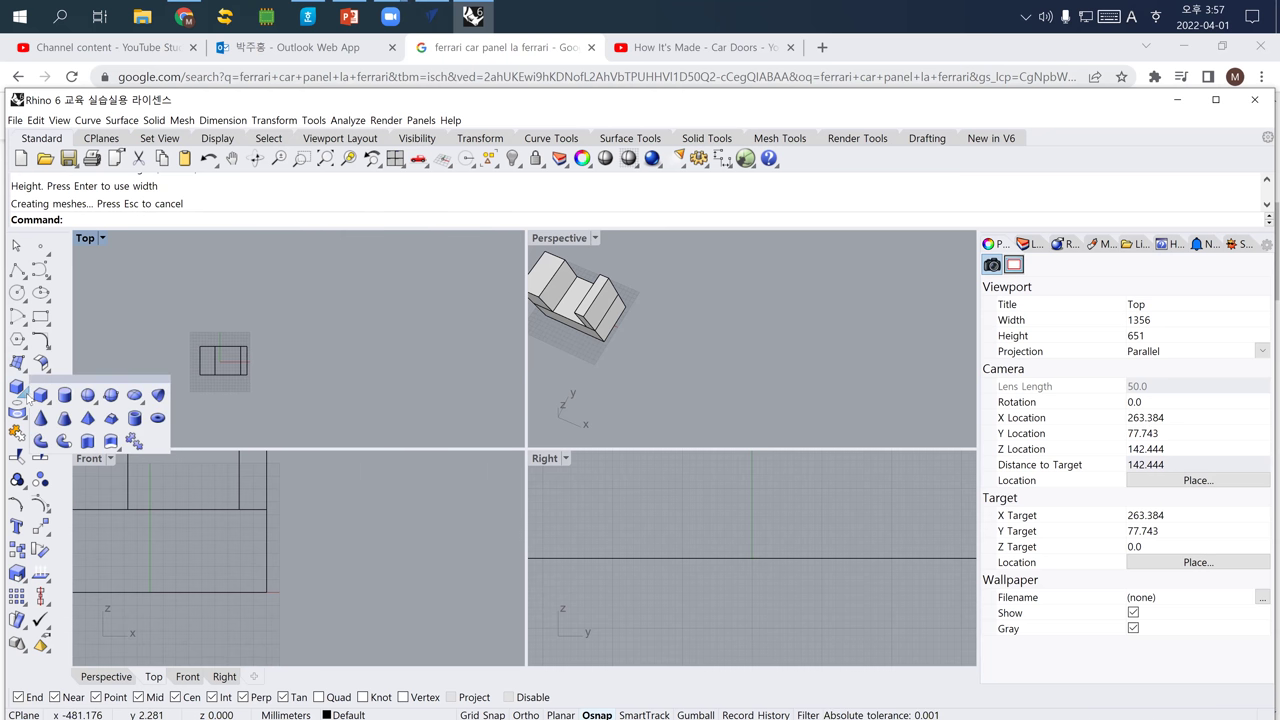
{"action": "left_click", "coordinate": [67, 400]}
{"action": "scroll", "coordinate": [180, 543], "scroll_direction": "down", "scroll_amount": 5}
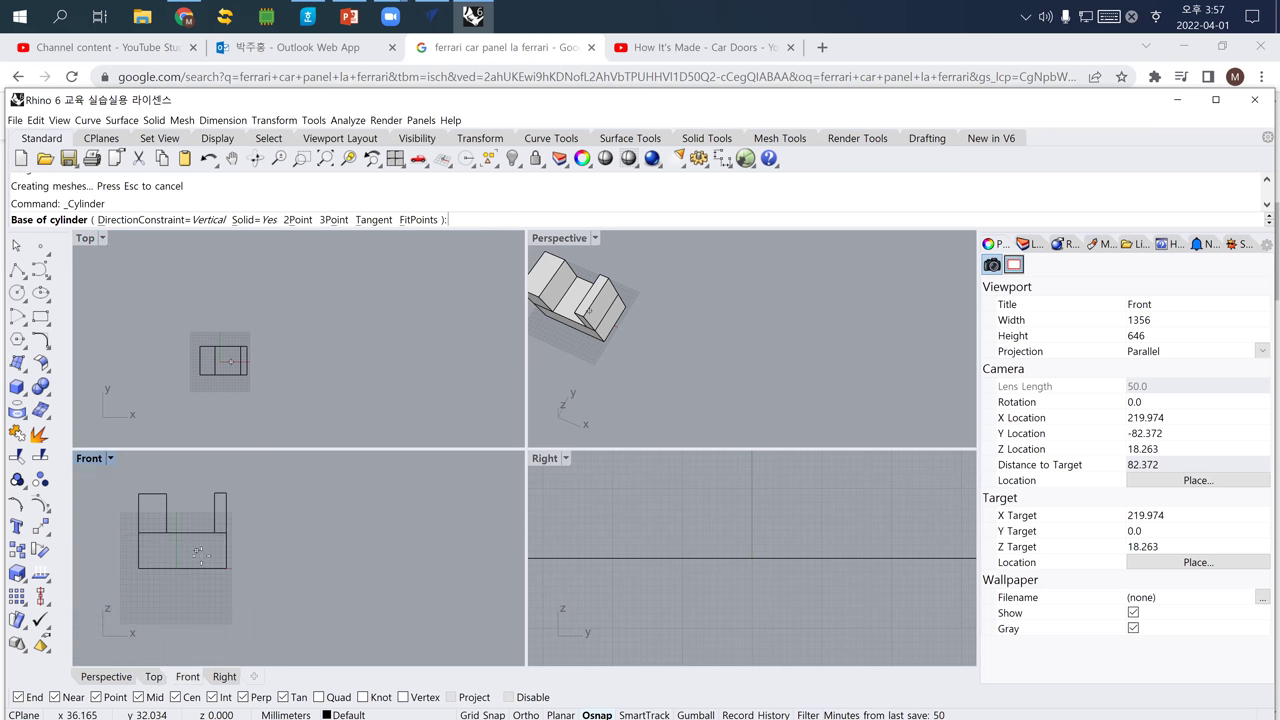
{"action": "scroll", "coordinate": [672, 541], "scroll_direction": "down", "scroll_amount": 6}
{"action": "right_click_drag", "start_coordinate": [672, 541], "coordinate": [683, 568]}
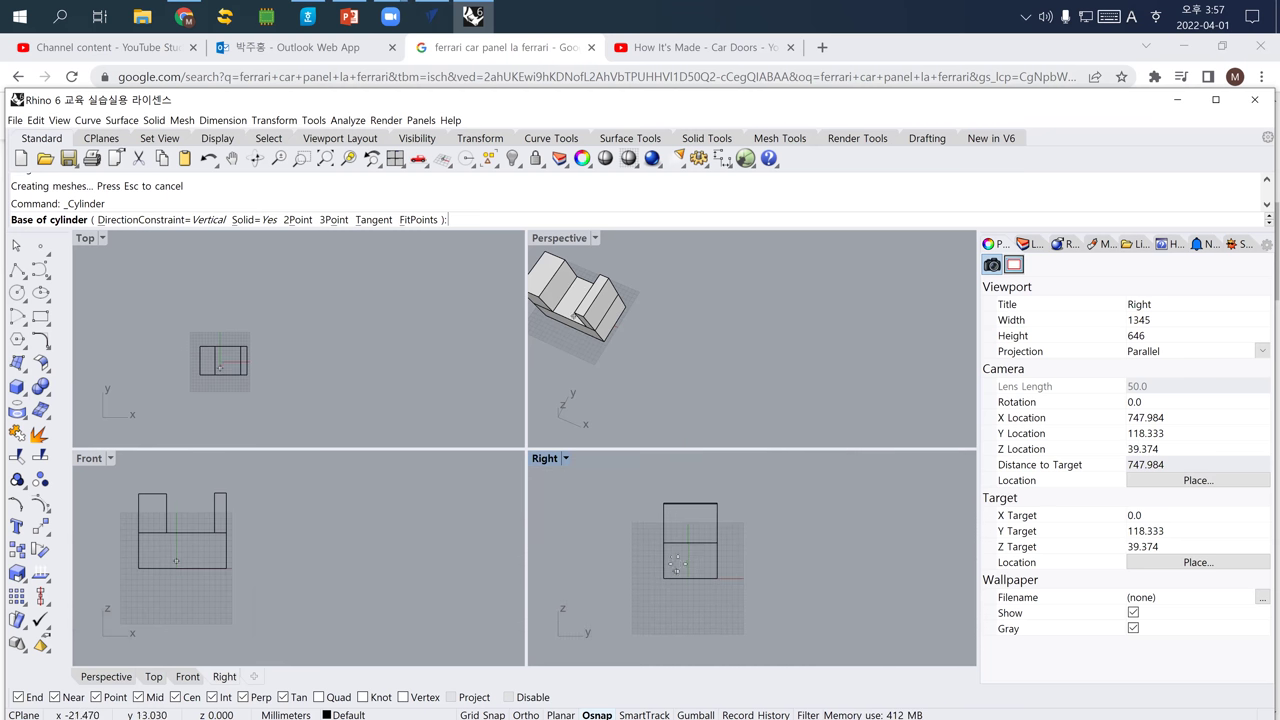
{"action": "left_click", "coordinate": [688, 520]}
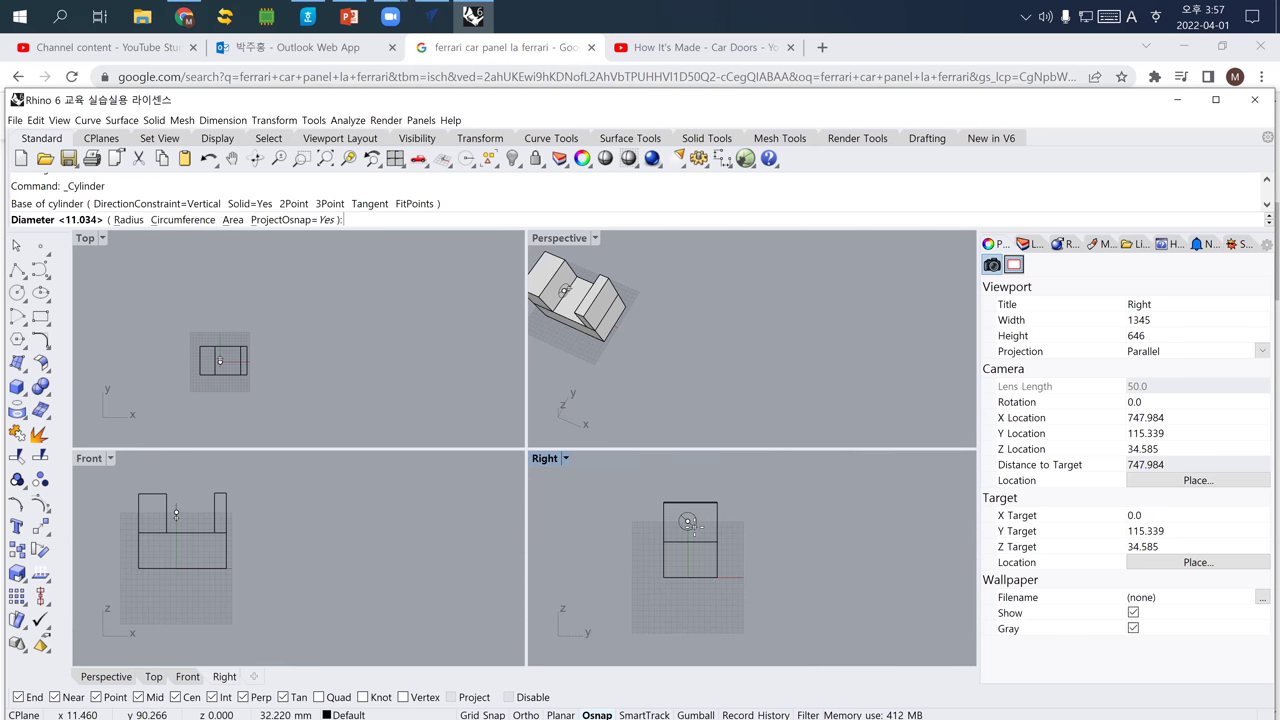
{"action": "right_click", "coordinate": [688, 521]}
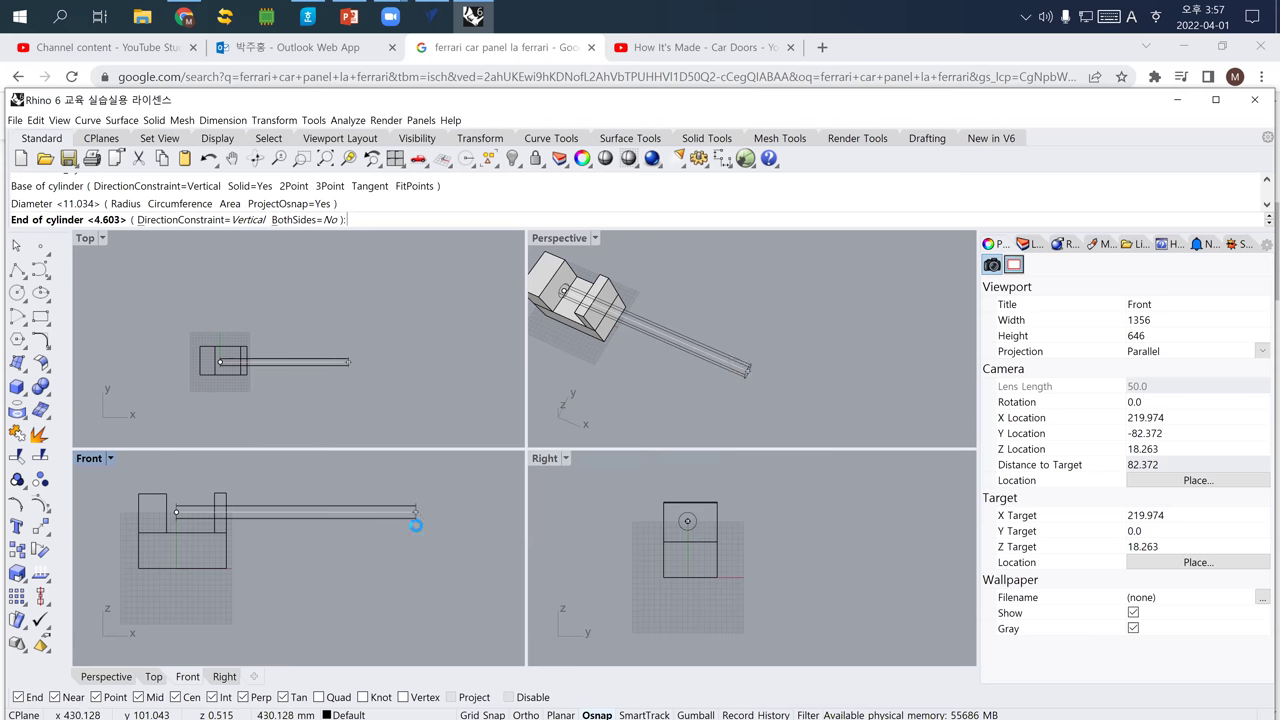
{"action": "left_click", "coordinate": [415, 522]}
Move the cylinder in the negative X direction until it passes through both uprights.
{"action": "left_click_drag", "start_coordinate": [375, 541], "coordinate": [378, 540]}
{"action": "type", "text": "m"}
{"action": "key", "text": "Return"}
{"action": "left_click", "coordinate": [428, 570]}
{"action": "left_click", "coordinate": [372, 570]}
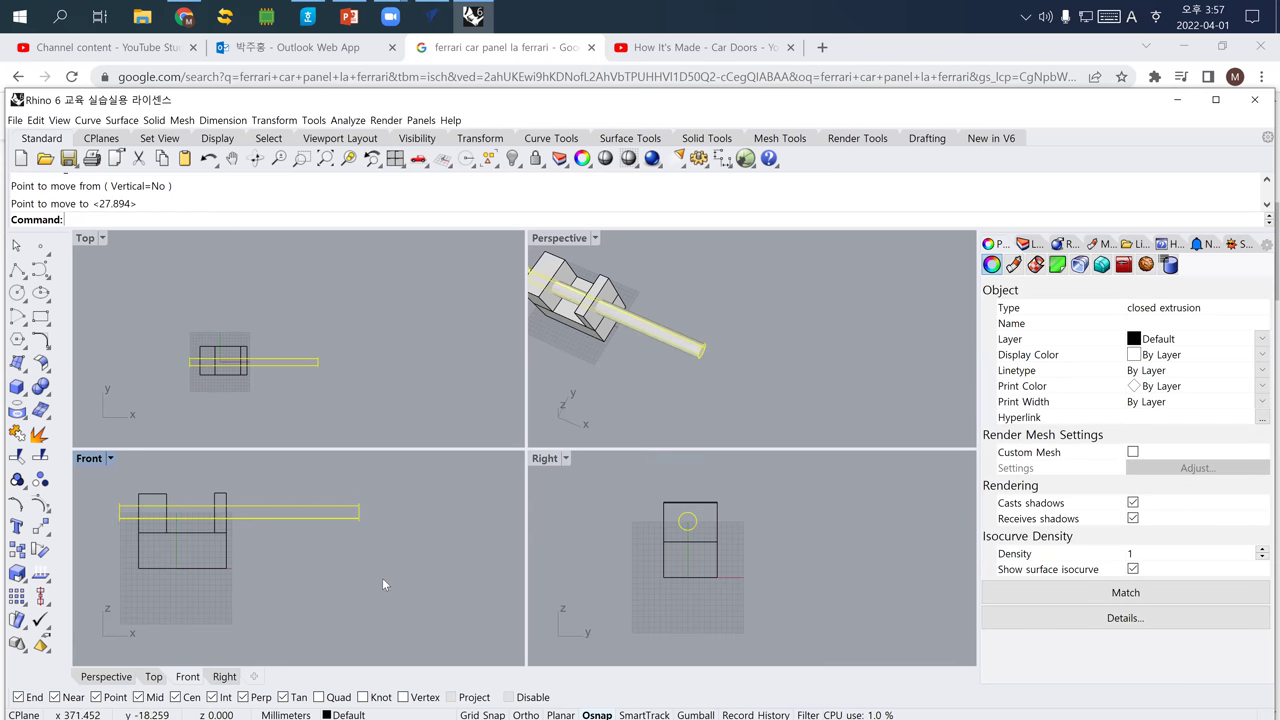
{"action": "key", "text": "Escape"}
Subtract the cylinder from the thicker upright with BooleanDifference, deleting the input, to cut a round through-hole.
{"action": "right_click_drag", "start_coordinate": [631, 362], "coordinate": [676, 405]}
{"action": "scroll", "coordinate": [674, 403], "scroll_direction": "up", "scroll_amount": 3}
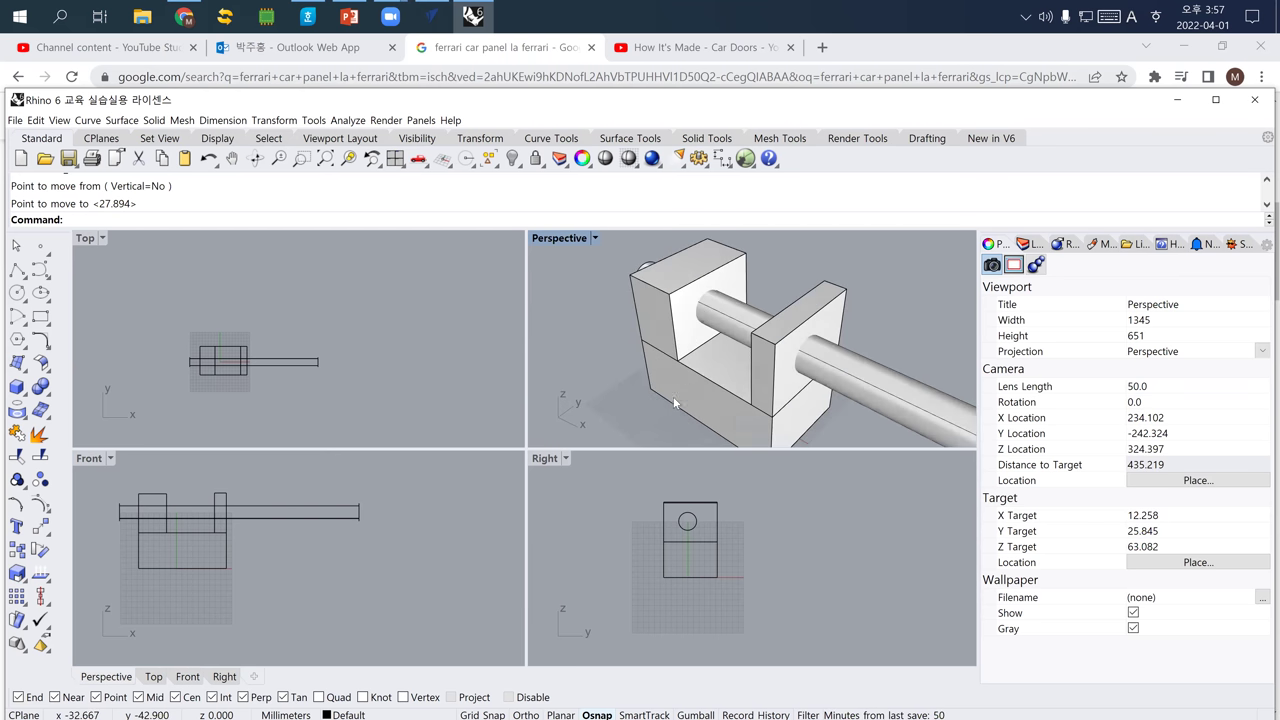
{"action": "left_click", "coordinate": [676, 346]}
{"action": "type", "text": "Boo"}
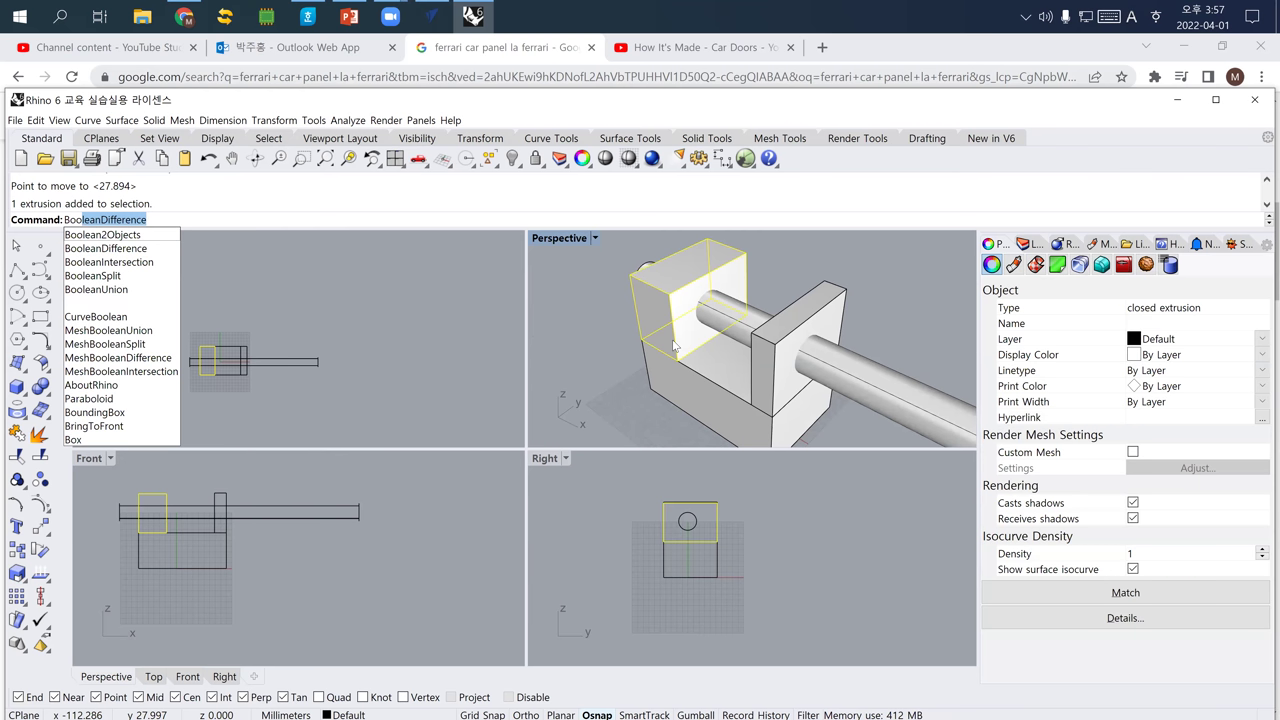
{"action": "key", "text": "Return"}
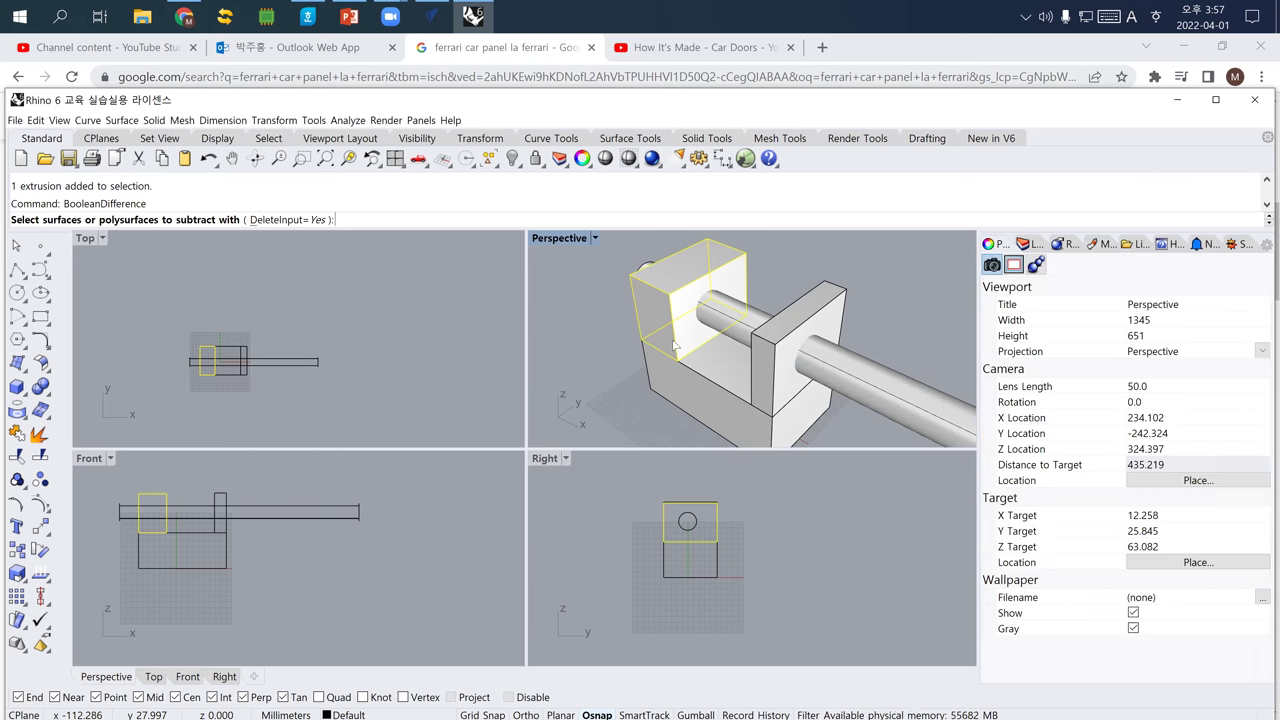
{"action": "left_click", "coordinate": [884, 394]}
{"action": "key", "text": "Return"}
{"action": "right_click_drag", "start_coordinate": [648, 345], "coordinate": [796, 328]}
{"action": "key", "text": "Escape"}
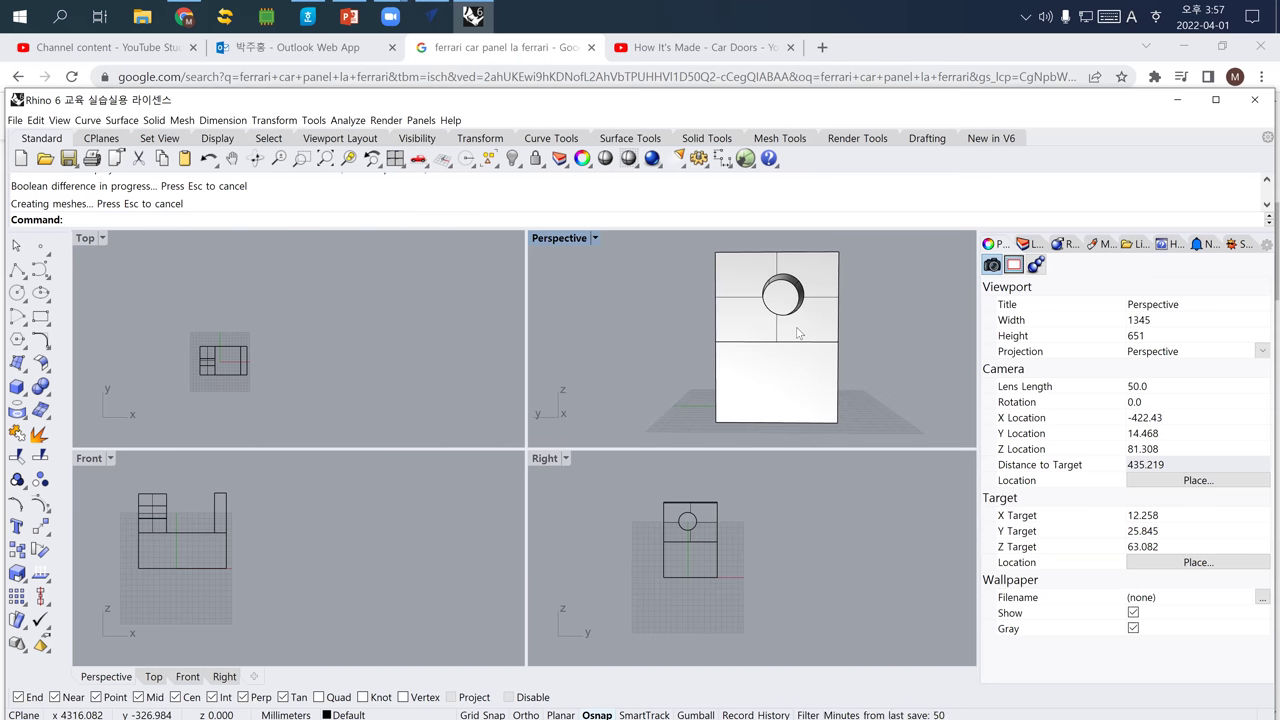
{"action": "right_click_drag", "start_coordinate": [792, 345], "coordinate": [702, 377]}
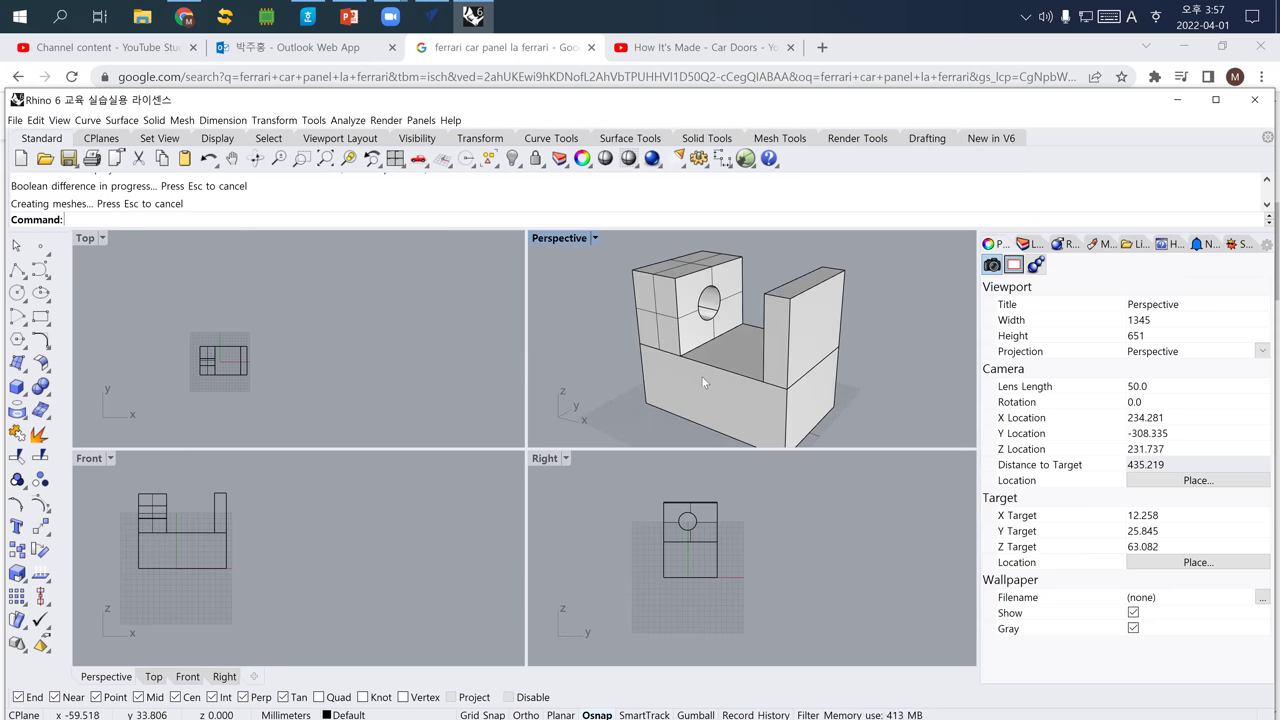
{"action": "left_click", "coordinate": [16, 388]}
{"action": "left_click", "coordinate": [201, 483]}
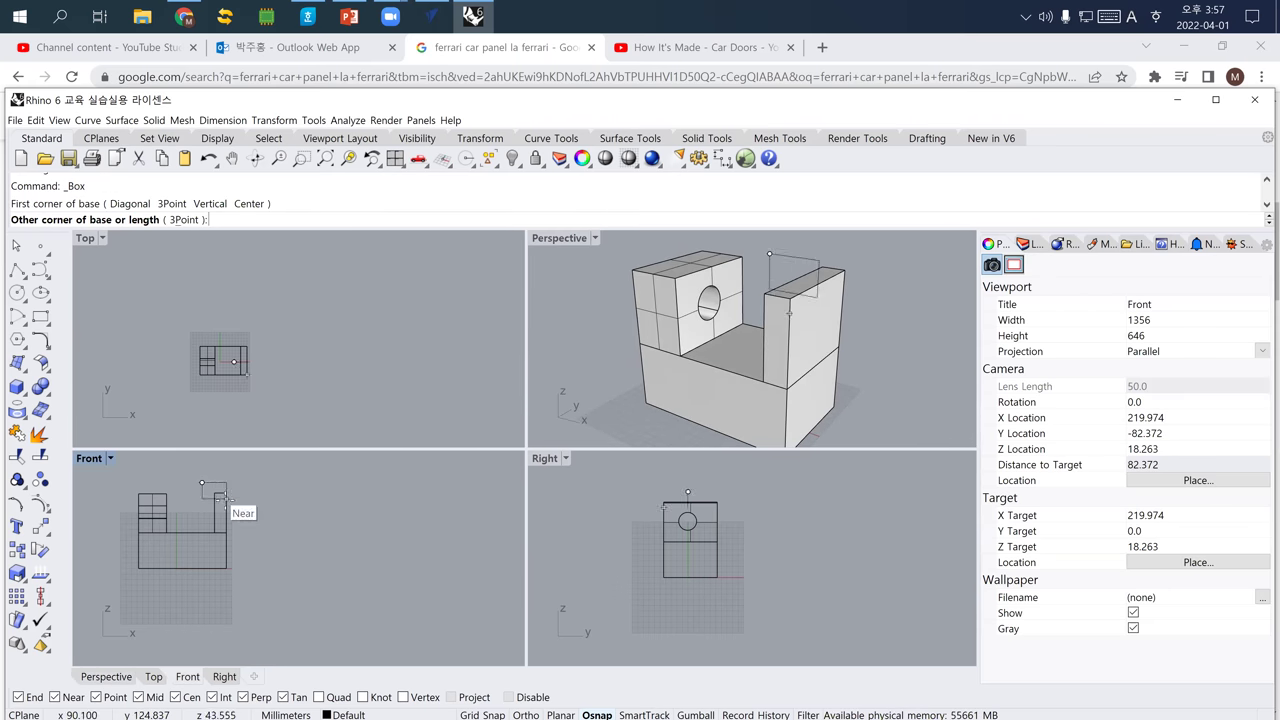
{"action": "scroll", "coordinate": [311, 358], "scroll_direction": "up", "scroll_amount": 3}
{"action": "key", "text": "Escape"}
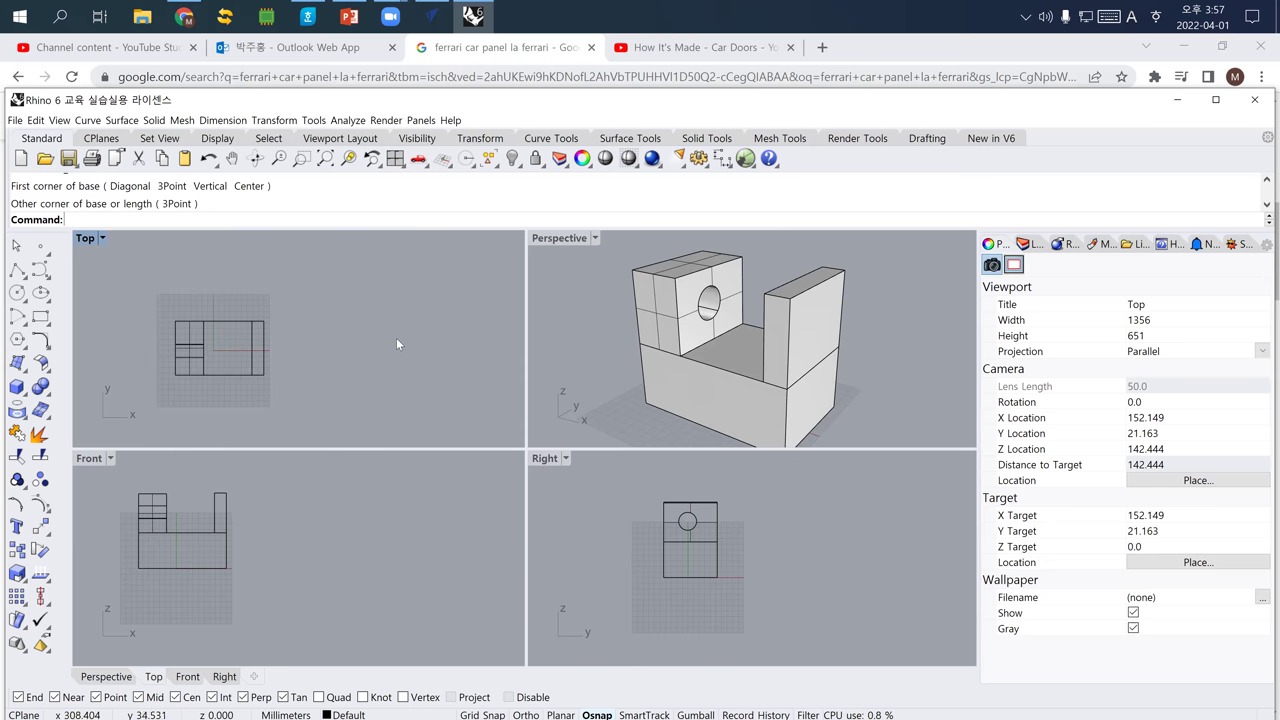
Add a low, narrow box on top of the drilled upright, starting at its outer front corner and running along the outer edge.
{"action": "right_click", "coordinate": [662, 292]}
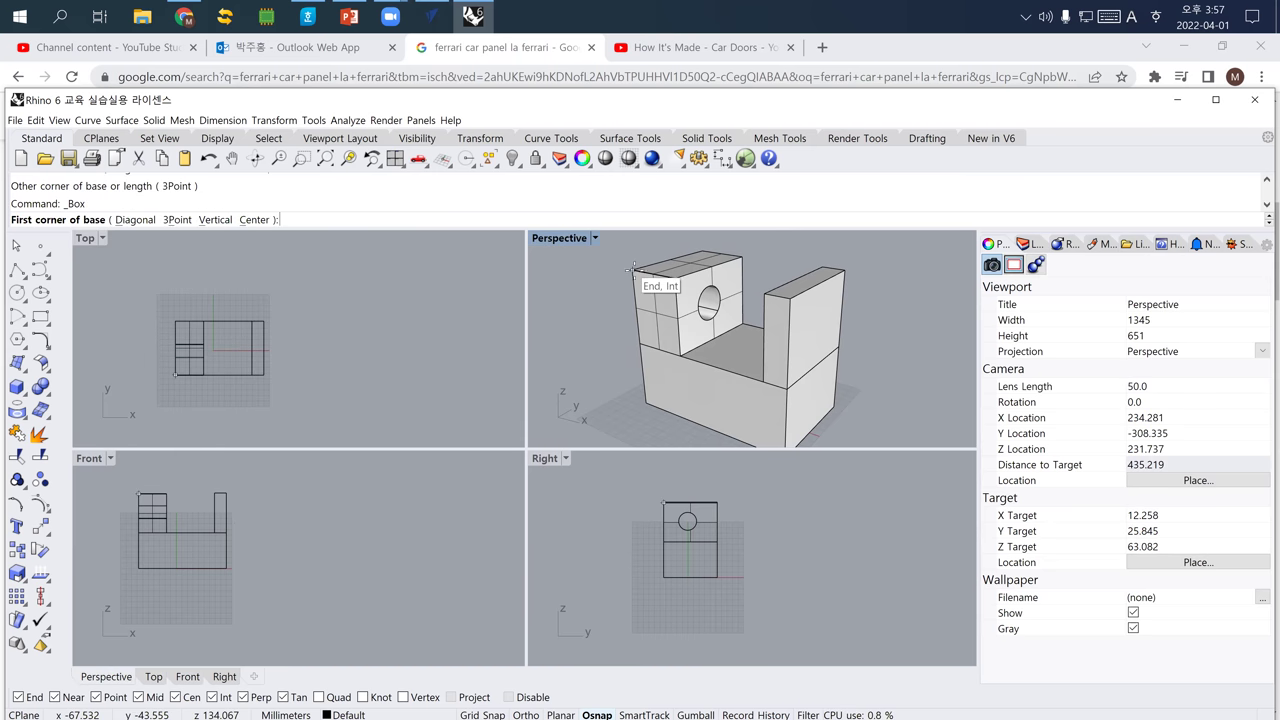
{"action": "left_click", "coordinate": [632, 270]}
{"action": "left_click", "coordinate": [721, 249]}
{"action": "left_click", "coordinate": [722, 247]}
Join the low top box and the drilled upright into one solid with BooleanUnion.
{"action": "type", "text": "BooleanDifference"}
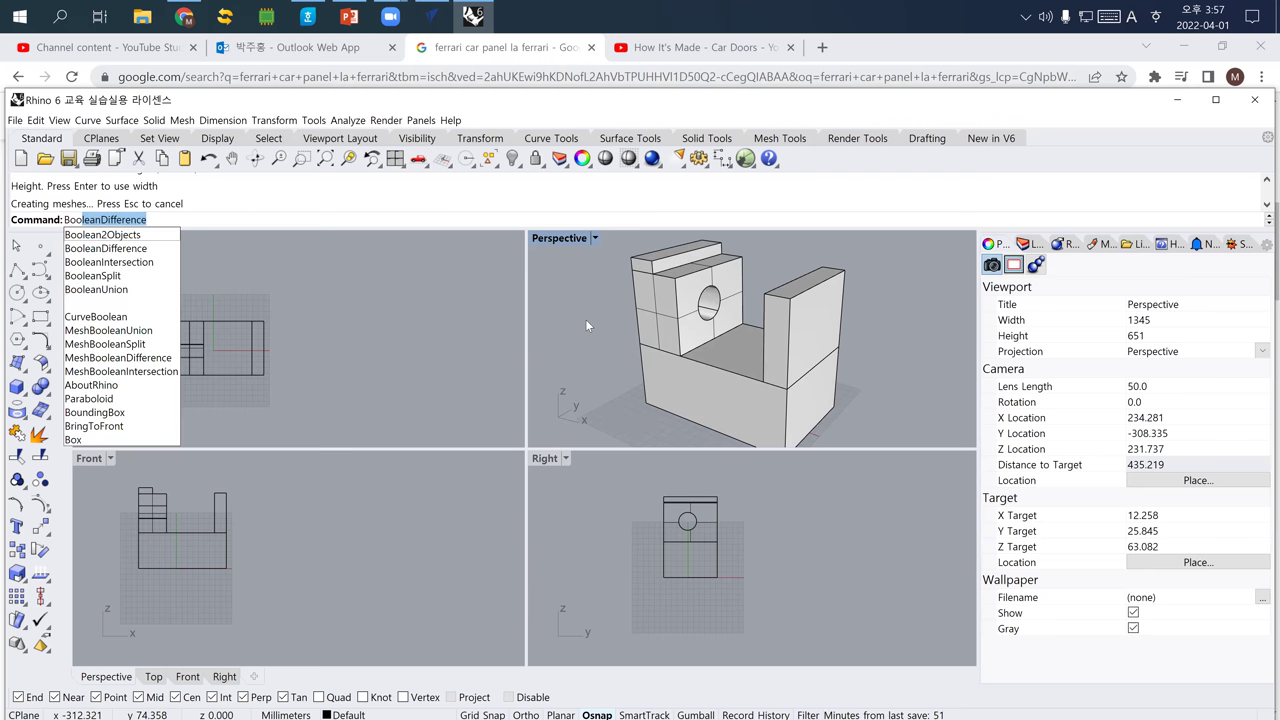
{"action": "key", "text": "Down"}
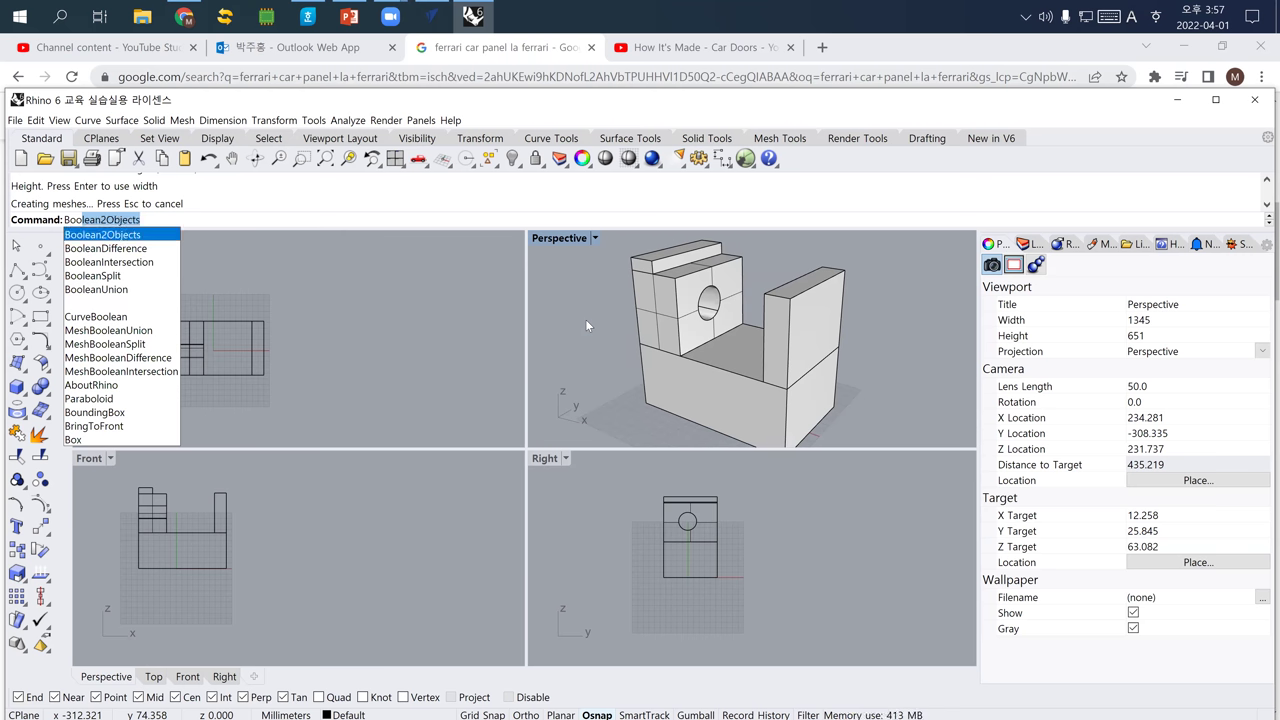
{"action": "key", "text": "Down"}
{"action": "key", "text": "Down"}
{"action": "key", "text": "Down"}
{"action": "key", "text": "Down"}
{"action": "key", "text": "Return"}
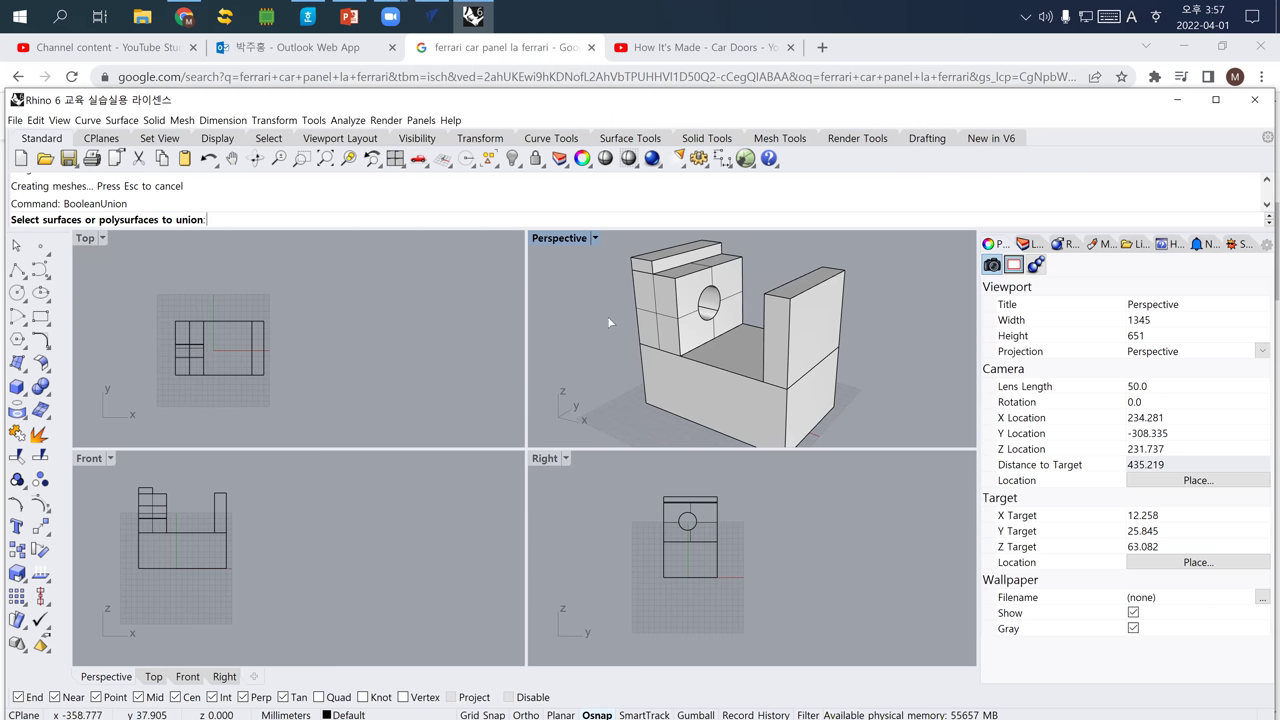
{"action": "left_click", "coordinate": [641, 306]}
{"action": "left_click", "coordinate": [643, 268]}
{"action": "right_click", "coordinate": [612, 292]}
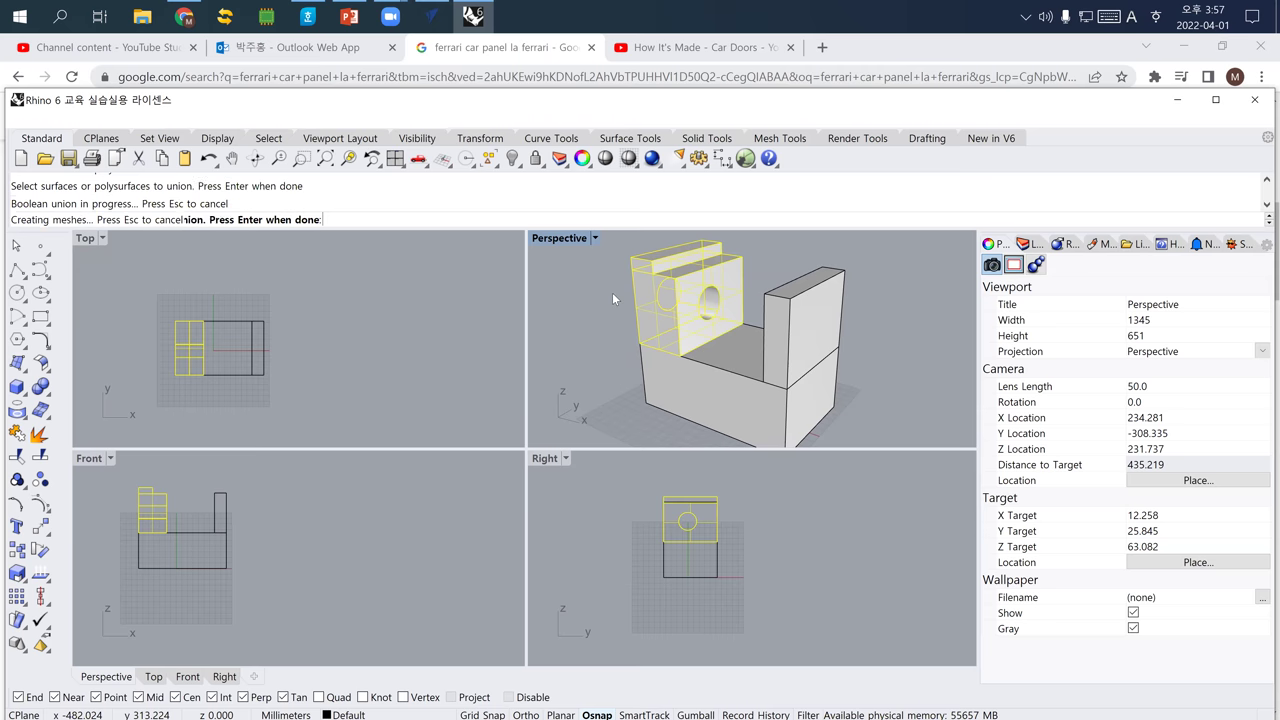
{"action": "left_click", "coordinate": [647, 294]}
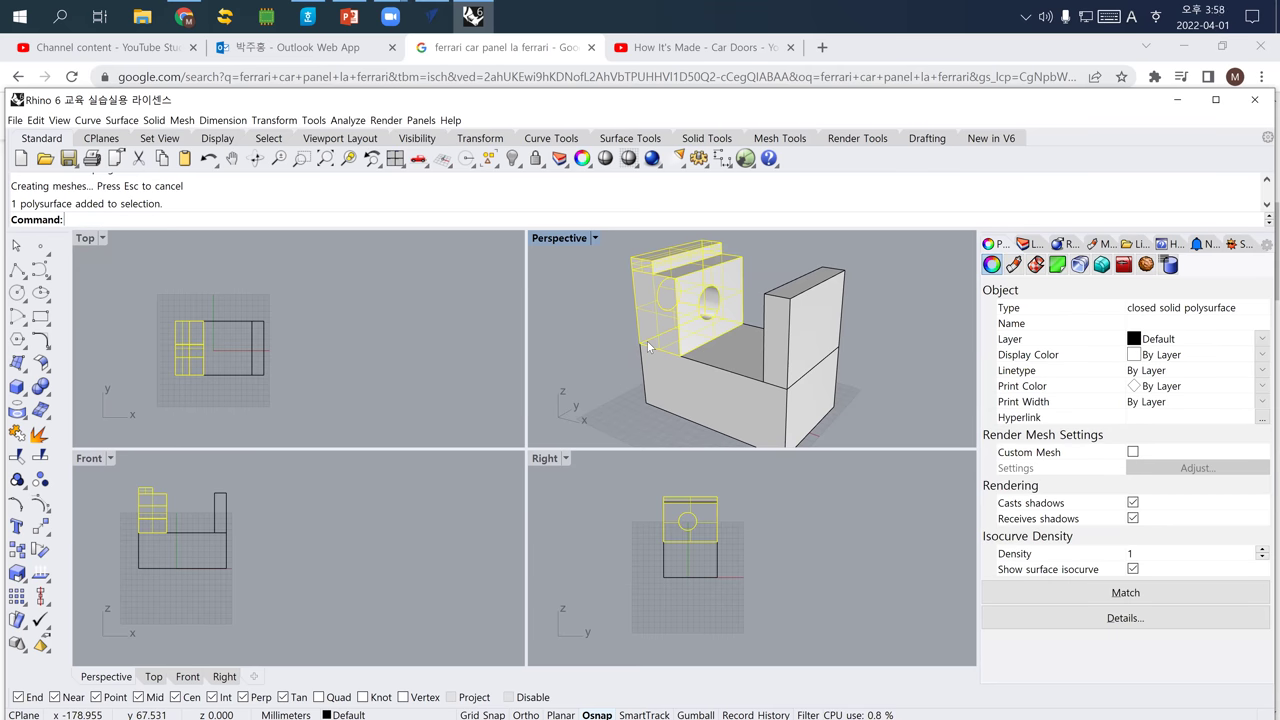
{"action": "key", "text": "Escape"}
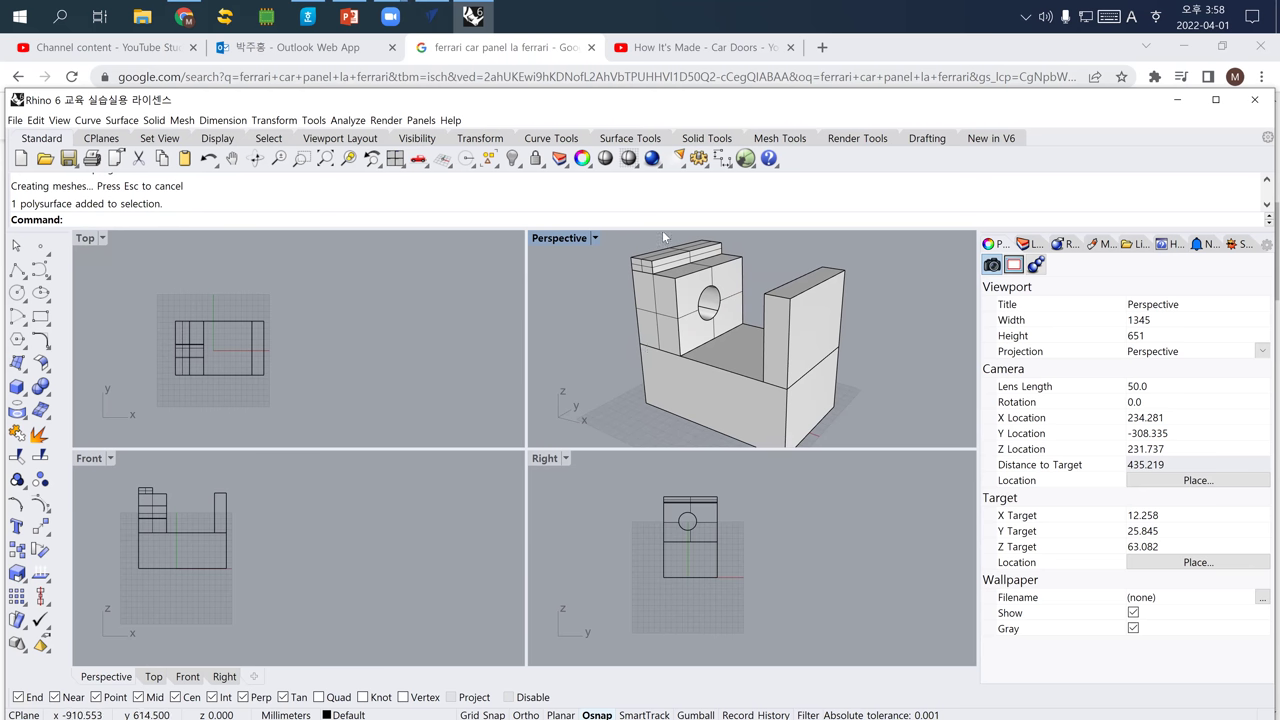
{"action": "left_click", "coordinate": [17, 386]}
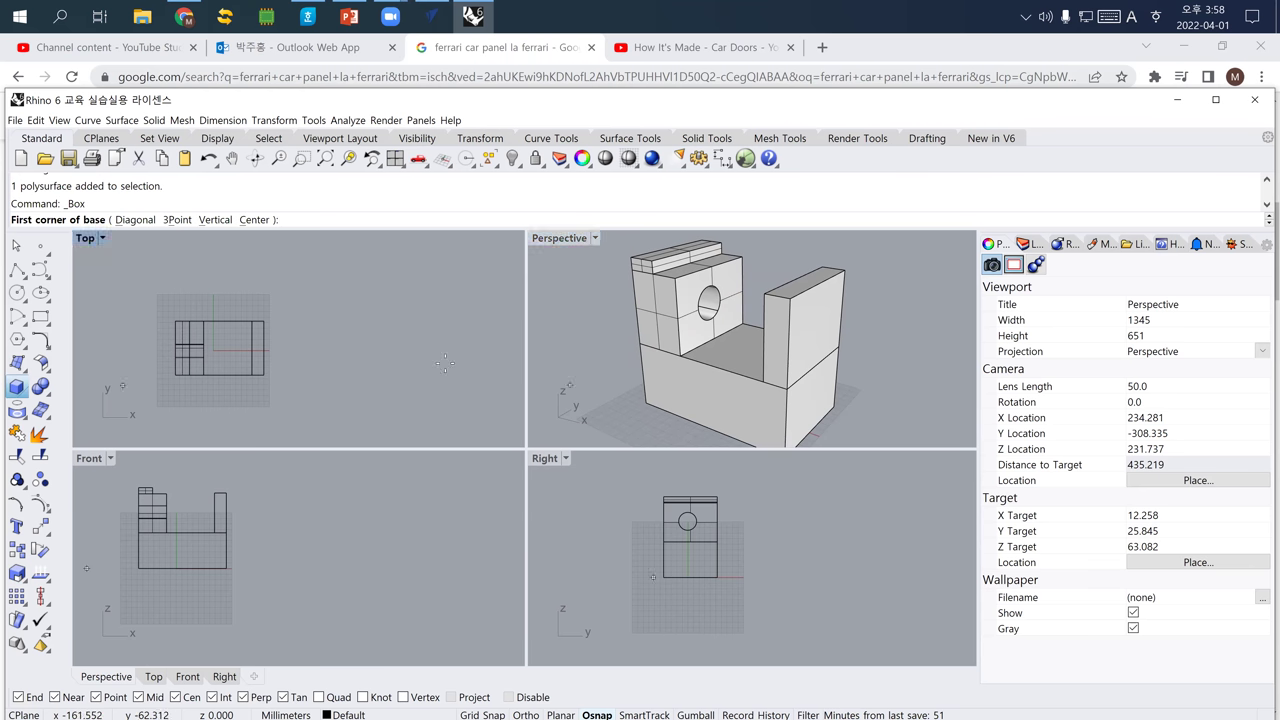
{"action": "left_click", "coordinate": [762, 250]}
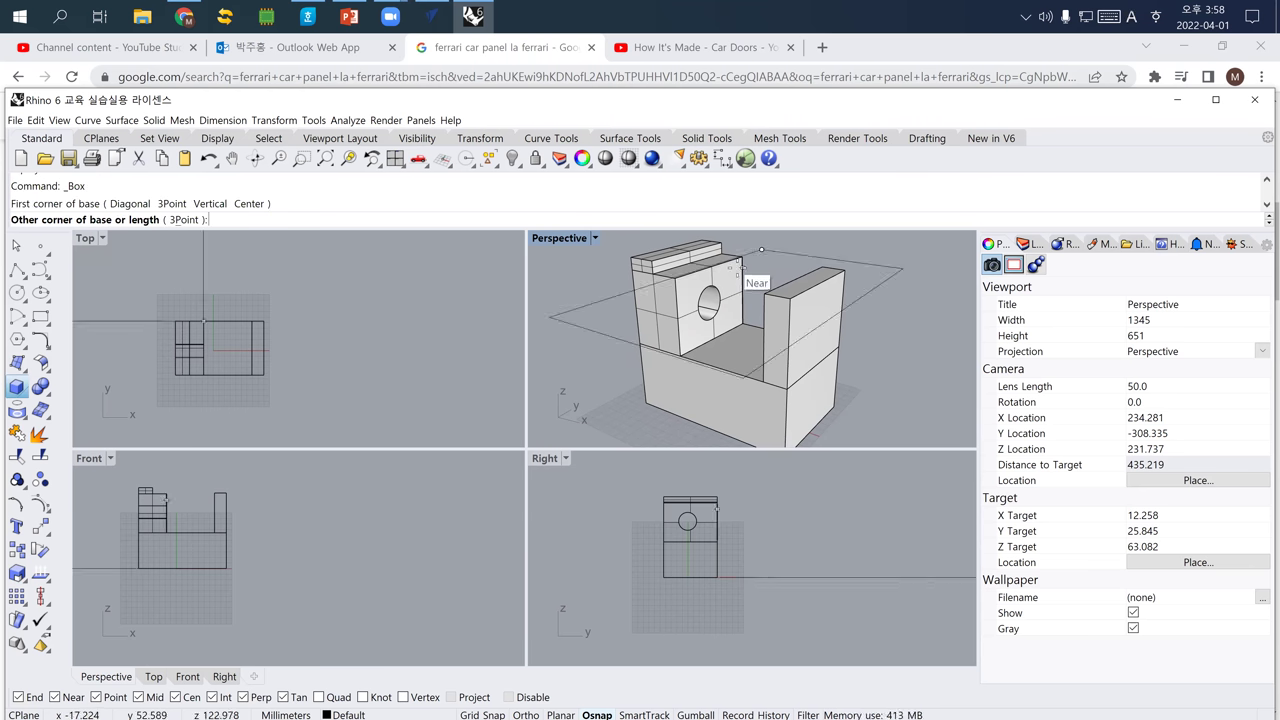
{"action": "right_click", "coordinate": [171, 307]}
Add a box on the ground plane that overlaps the base block's back corner under the drilled upright, as tall as the base.
{"action": "right_click", "coordinate": [155, 302]}
{"action": "left_click", "coordinate": [155, 302]}
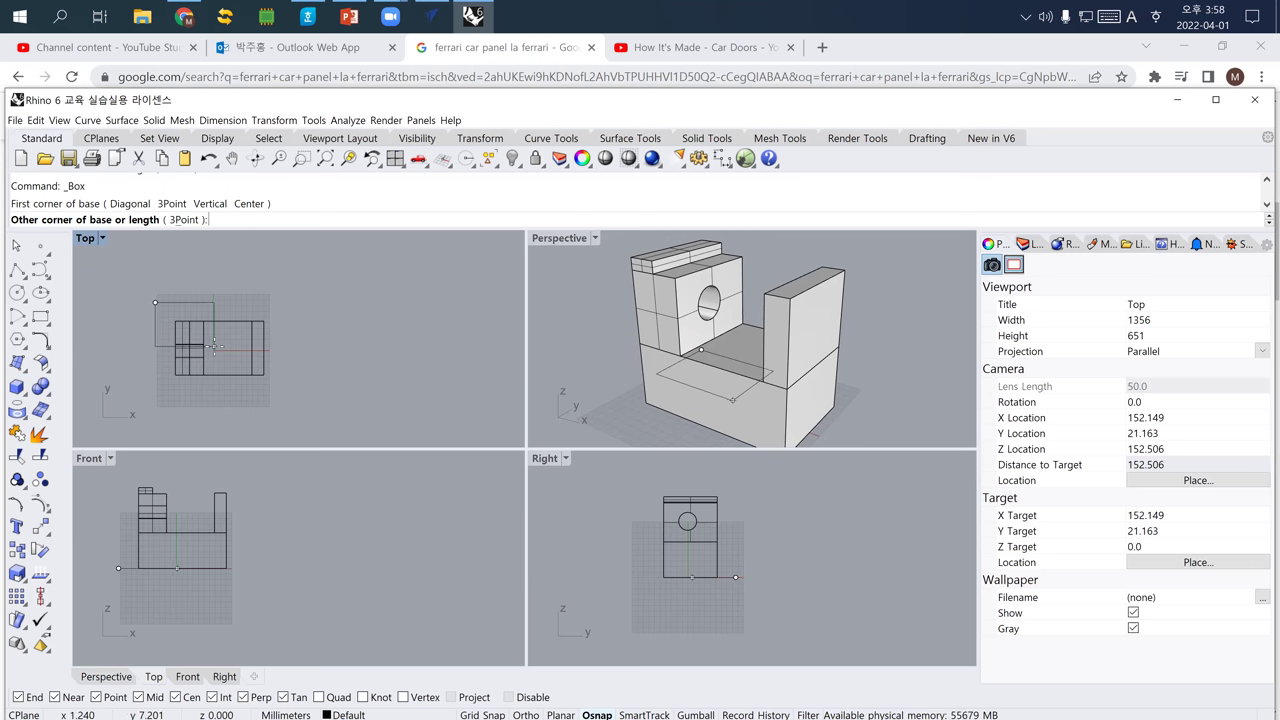
{"action": "left_click", "coordinate": [215, 346]}
{"action": "left_click", "coordinate": [214, 320]}
Move the new box straight down so that it overlaps only the lower part of the base block.
{"action": "right_click_drag", "start_coordinate": [748, 382], "coordinate": [624, 362]}
{"action": "left_click", "coordinate": [768, 396]}
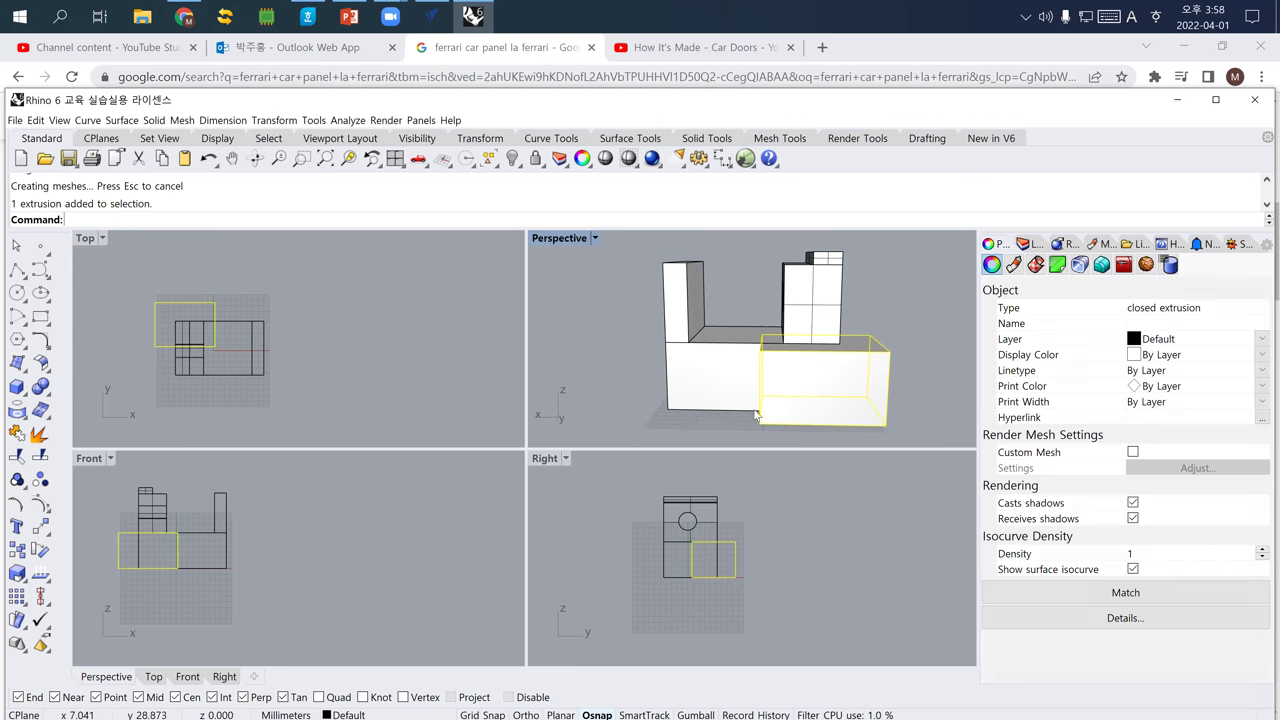
{"action": "type", "text": "m"}
{"action": "key", "text": "Return"}
{"action": "left_click", "coordinate": [349, 515]}
{"action": "left_click", "coordinate": [349, 535]}
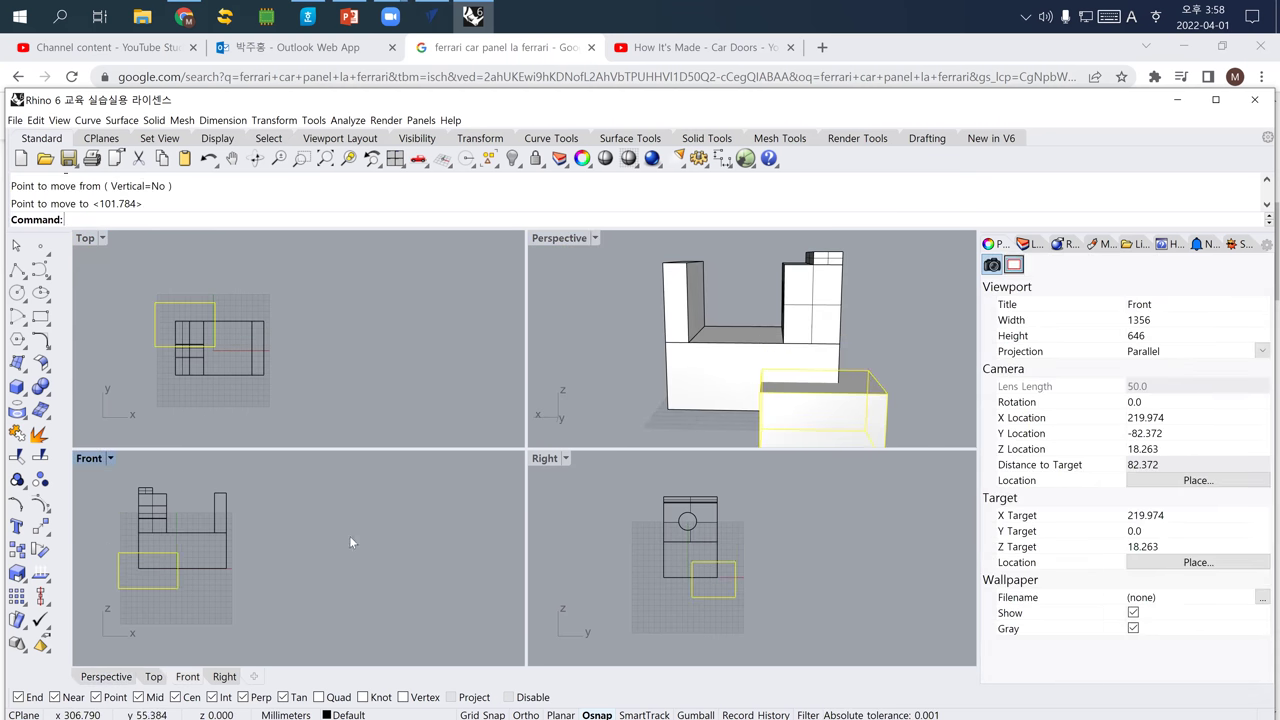
Intersect the base block and the overlapping box with BooleanIntersection as a single set, keeping only their common volume.
{"action": "right_click_drag", "start_coordinate": [697, 440], "coordinate": [648, 404]}
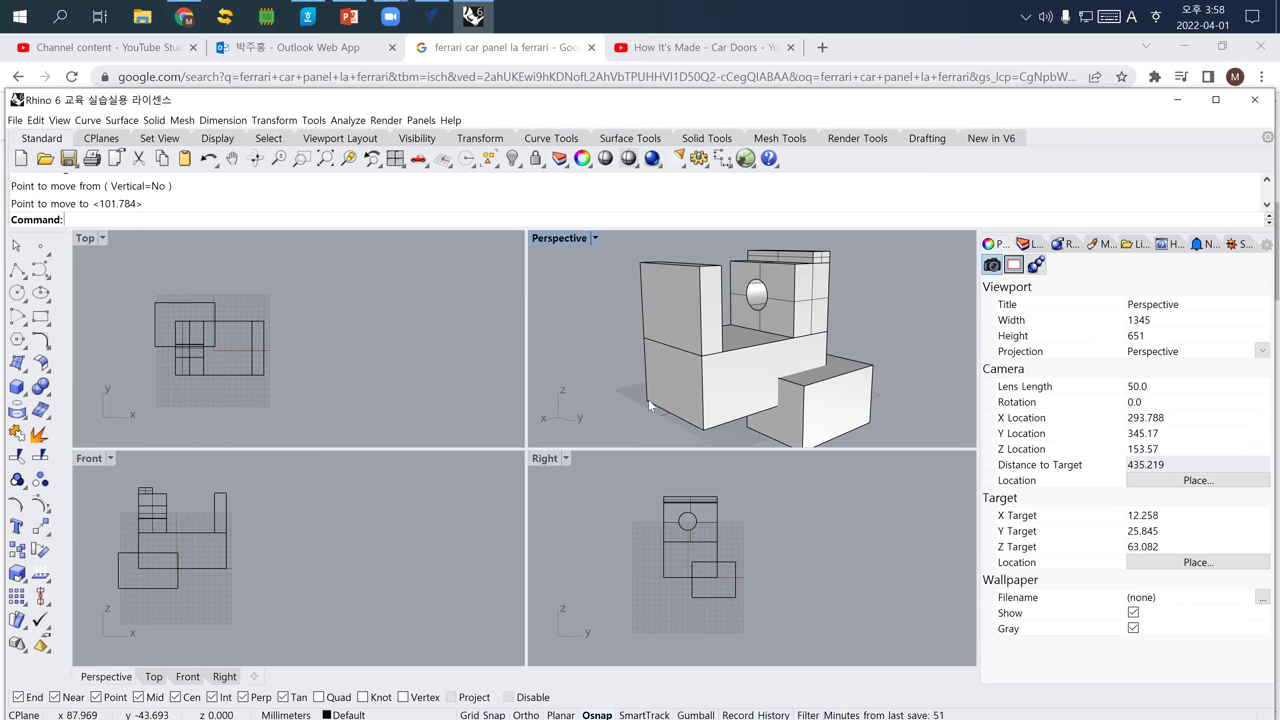
{"action": "type", "text": "boo"}
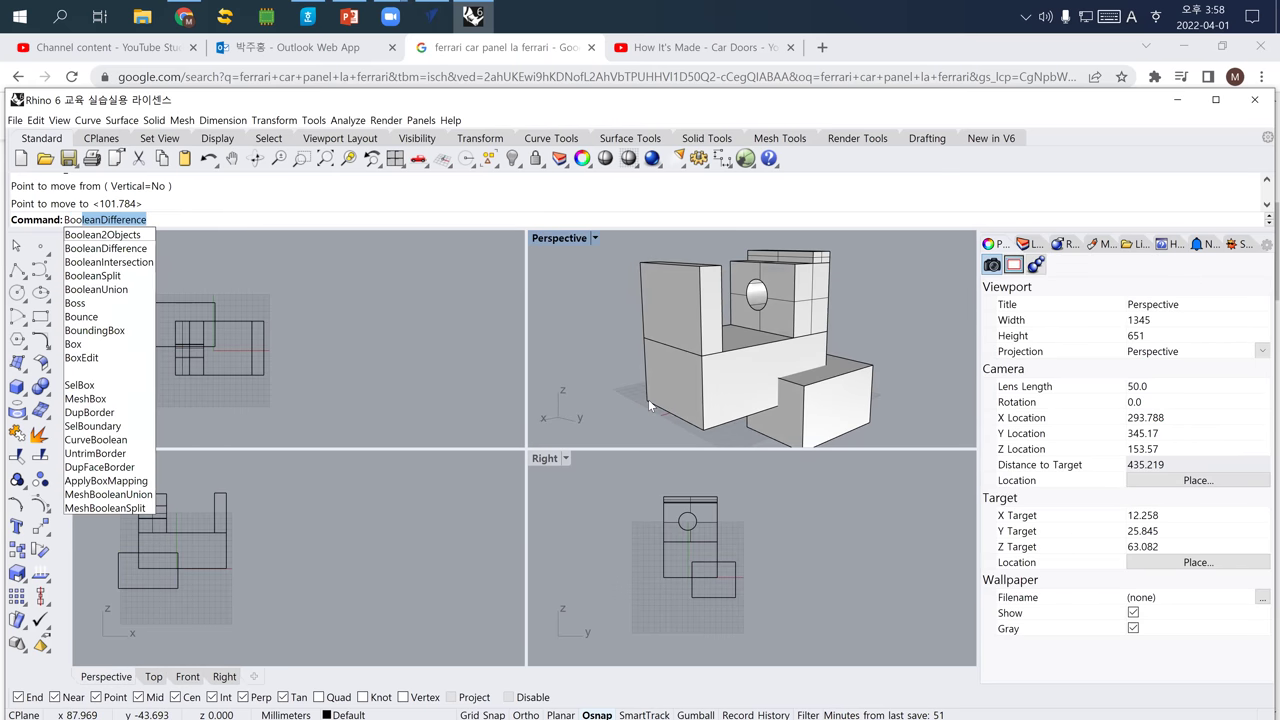
{"action": "key", "text": "Down"}
{"action": "key", "text": "Down"}
{"action": "key", "text": "Up"}
{"action": "key", "text": "Return"}
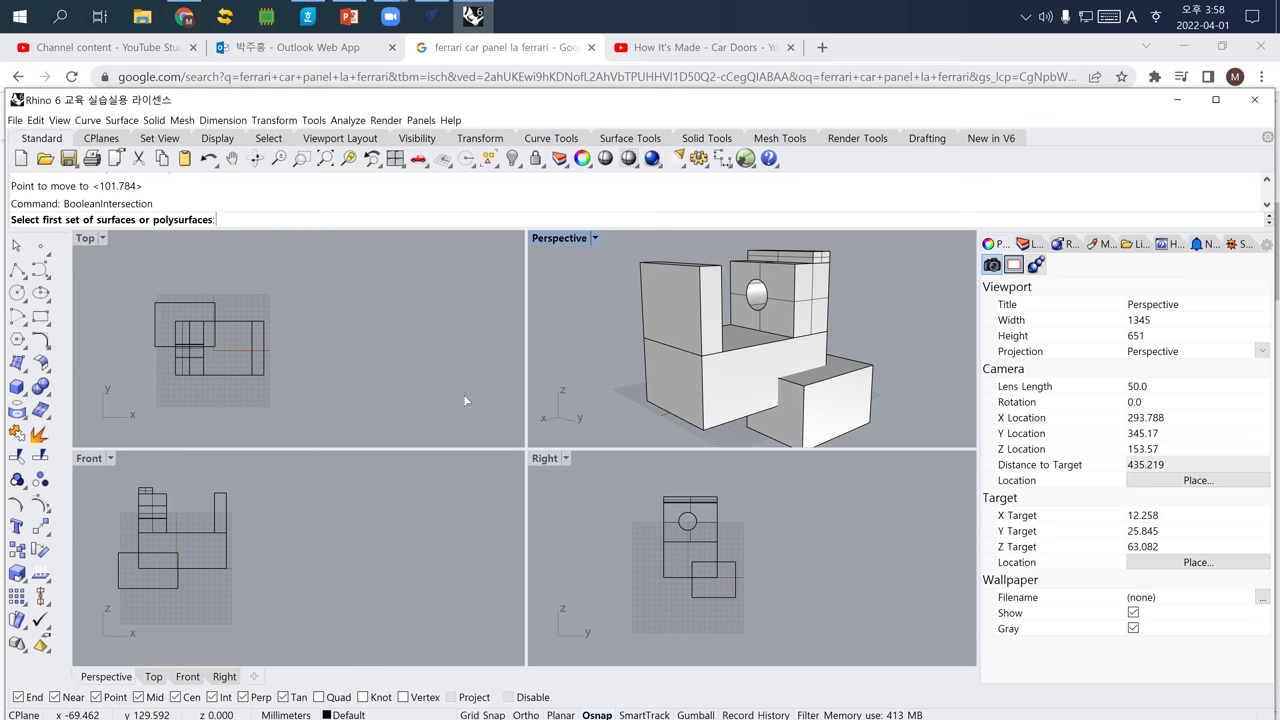
{"action": "left_click", "coordinate": [723, 408]}
{"action": "left_click", "coordinate": [784, 422]}
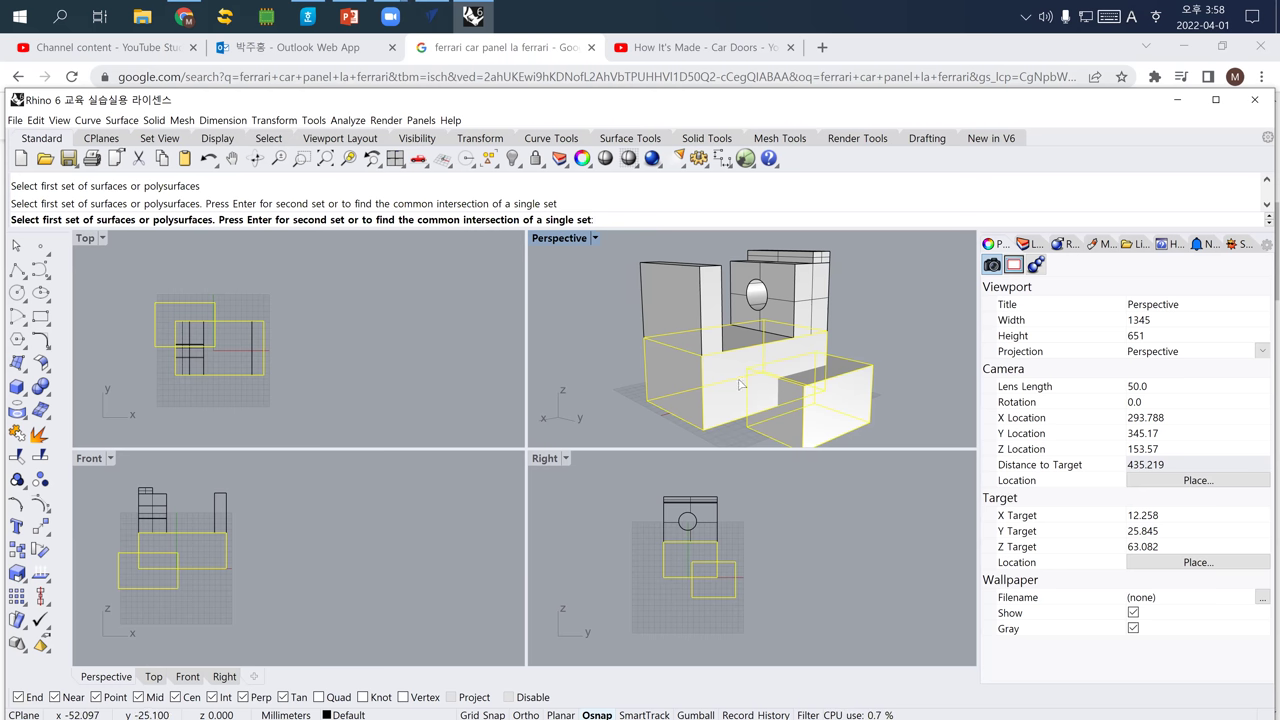
{"action": "key", "text": "Return"}
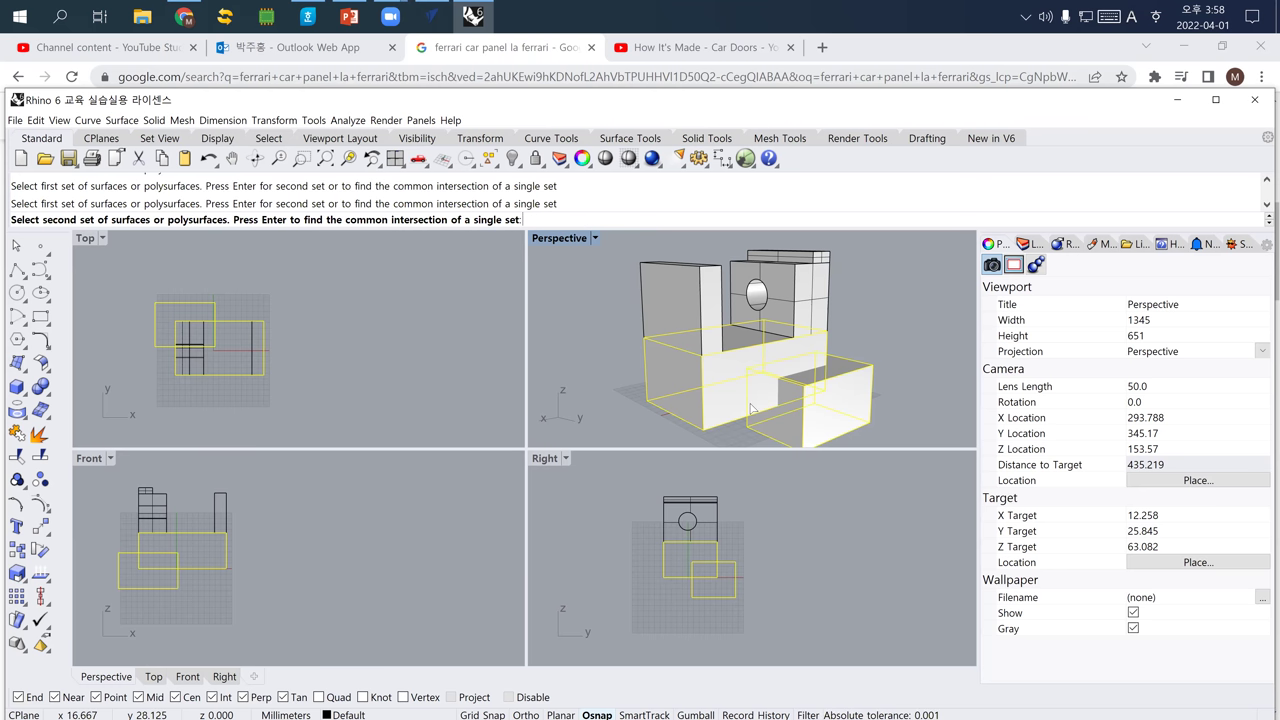
{"action": "key", "text": "Return"}
{"action": "mouse_move", "coordinate": [755, 405]}
{"action": "right_mouse_down"}
{"action": "mouse_move", "coordinate": [765, 372]}
{"action": "mouse_move", "coordinate": [772, 408]}
{"action": "right_mouse_up"}
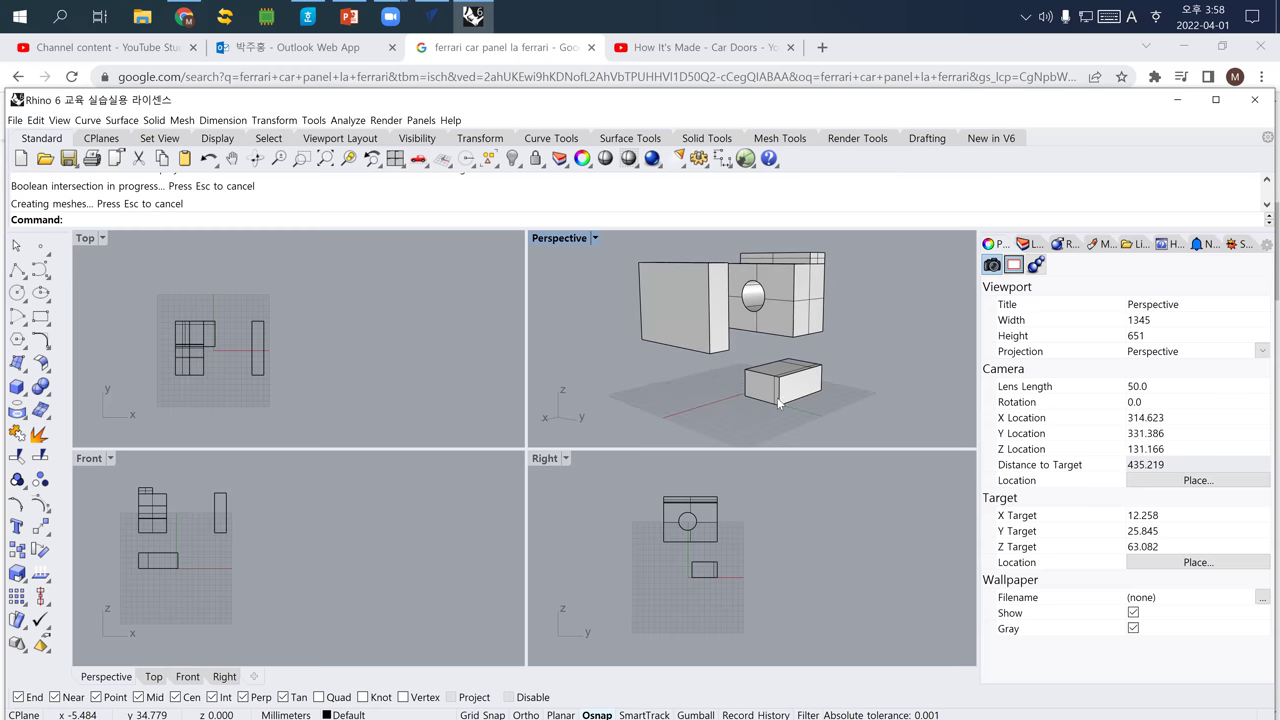
Undo the Boolean intersection and clear the selection of the base block and overlapping box.
{"action": "key", "text": "ctrl+z"}
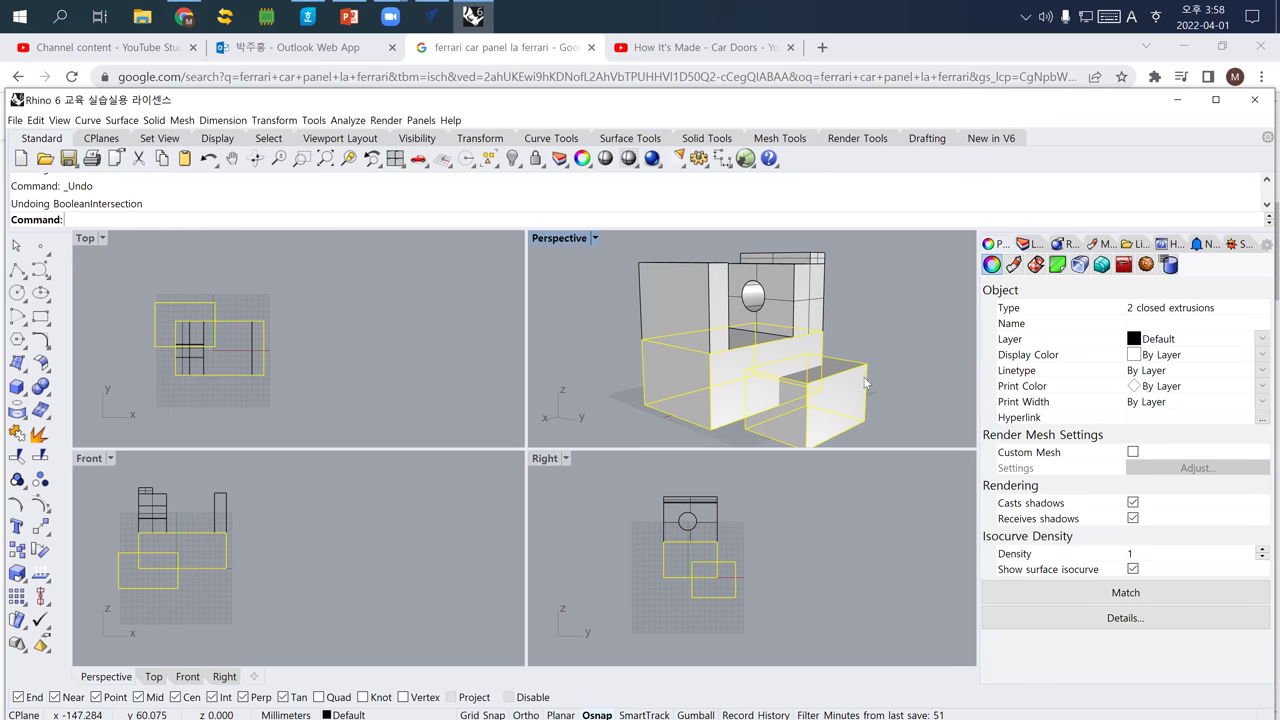
{"action": "left_click", "coordinate": [868, 346]}
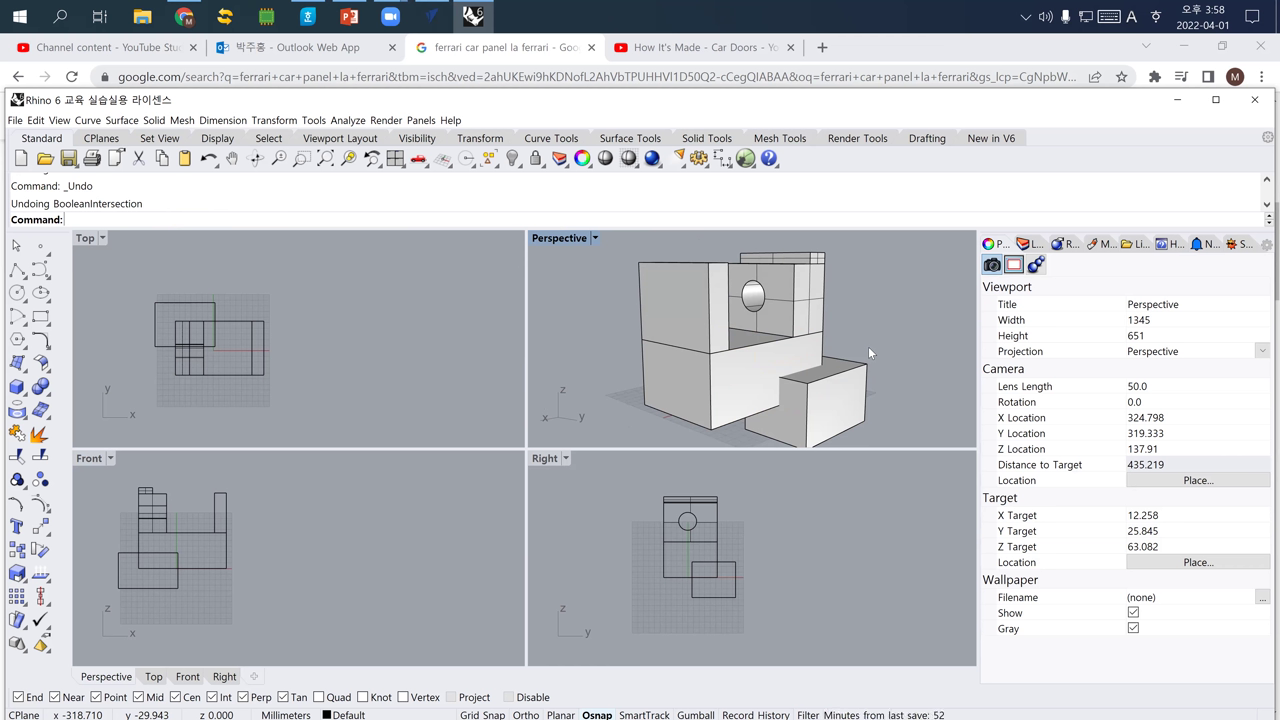
{"action": "right_click_drag", "start_coordinate": [735, 362], "coordinate": [717, 405]}
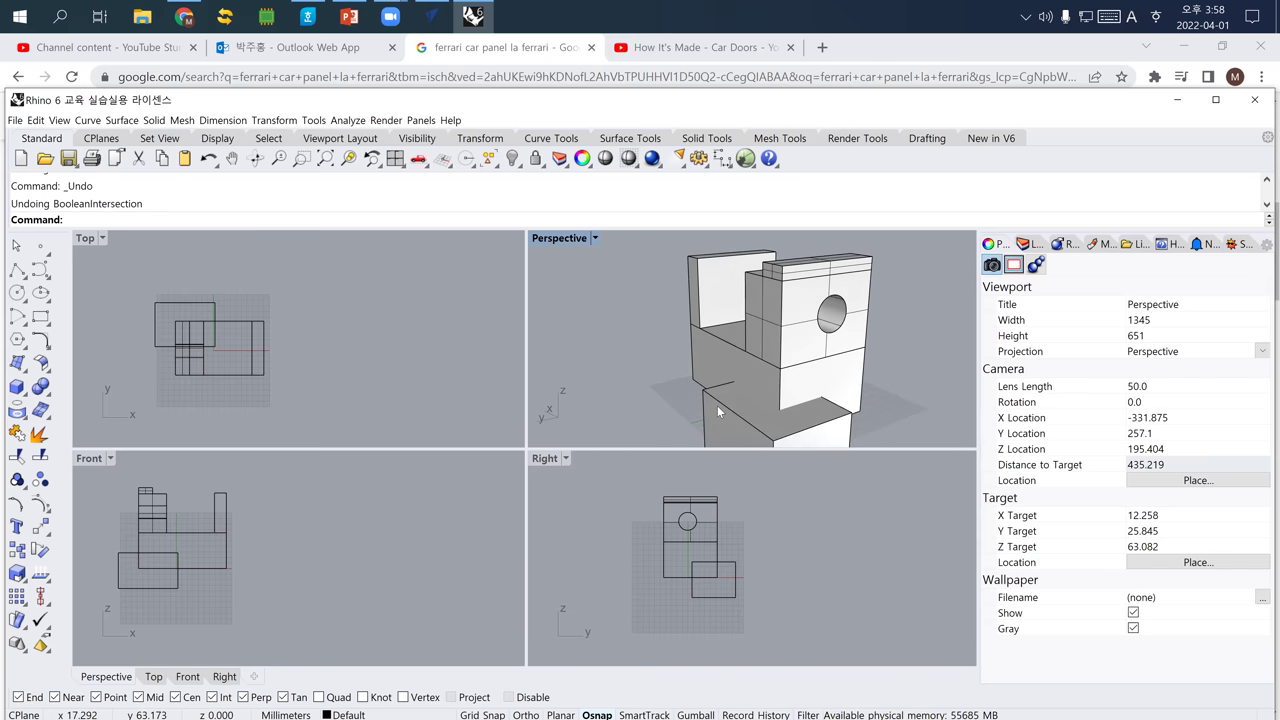
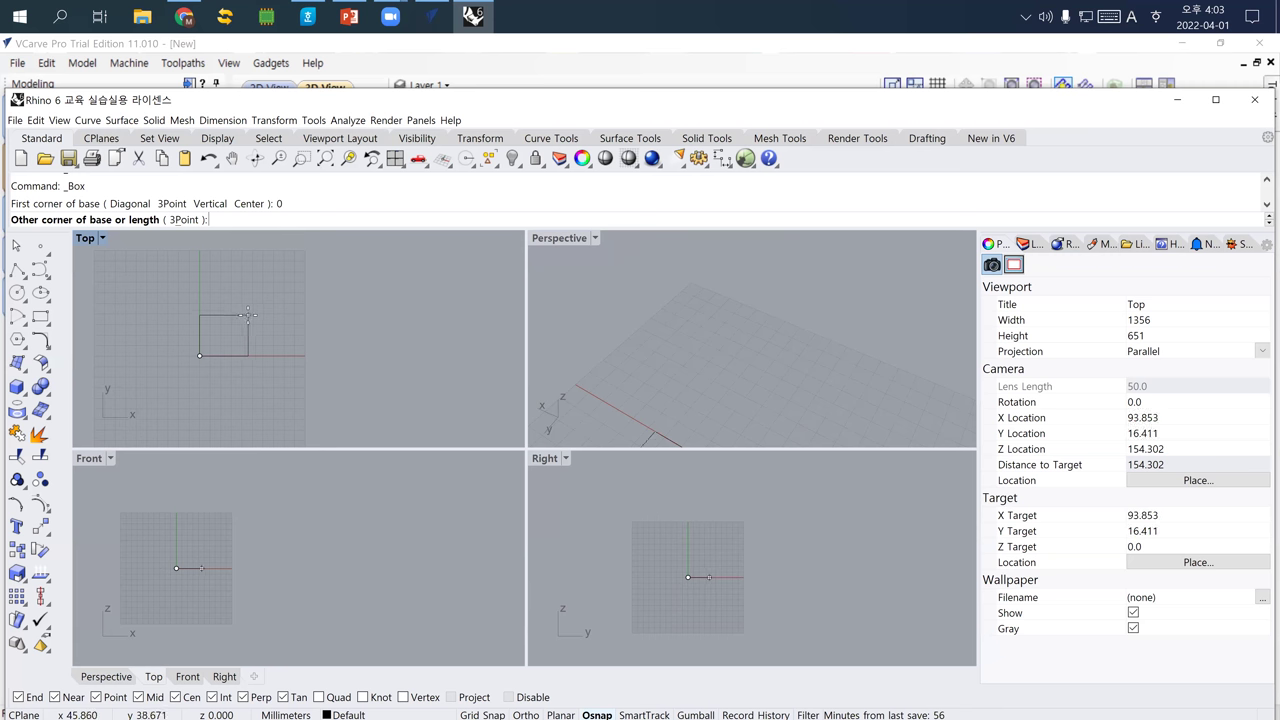
Finish the box starting at the origin with a length of 60 mm, a width of 60 mm and a height of 80 mm.
{"action": "type", "text": "60"}
{"action": "key", "text": "Return"}
{"action": "type", "text": "40"}
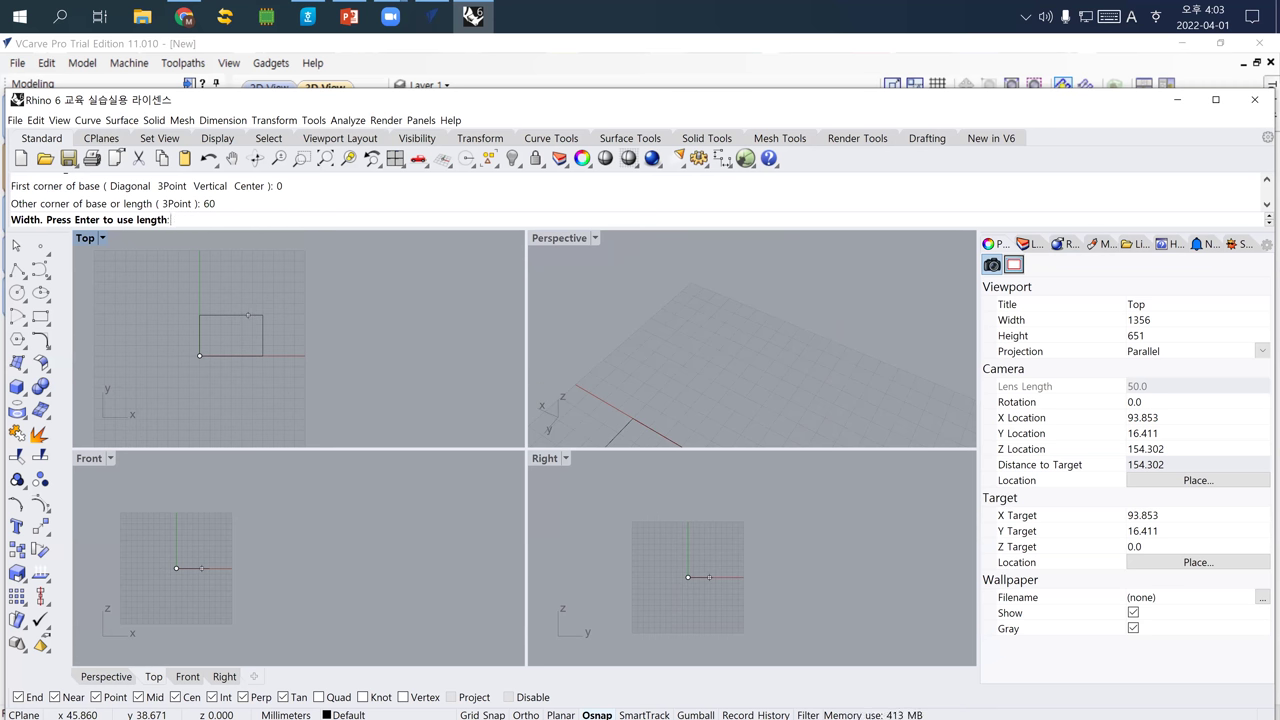
{"action": "key", "text": "Return"}
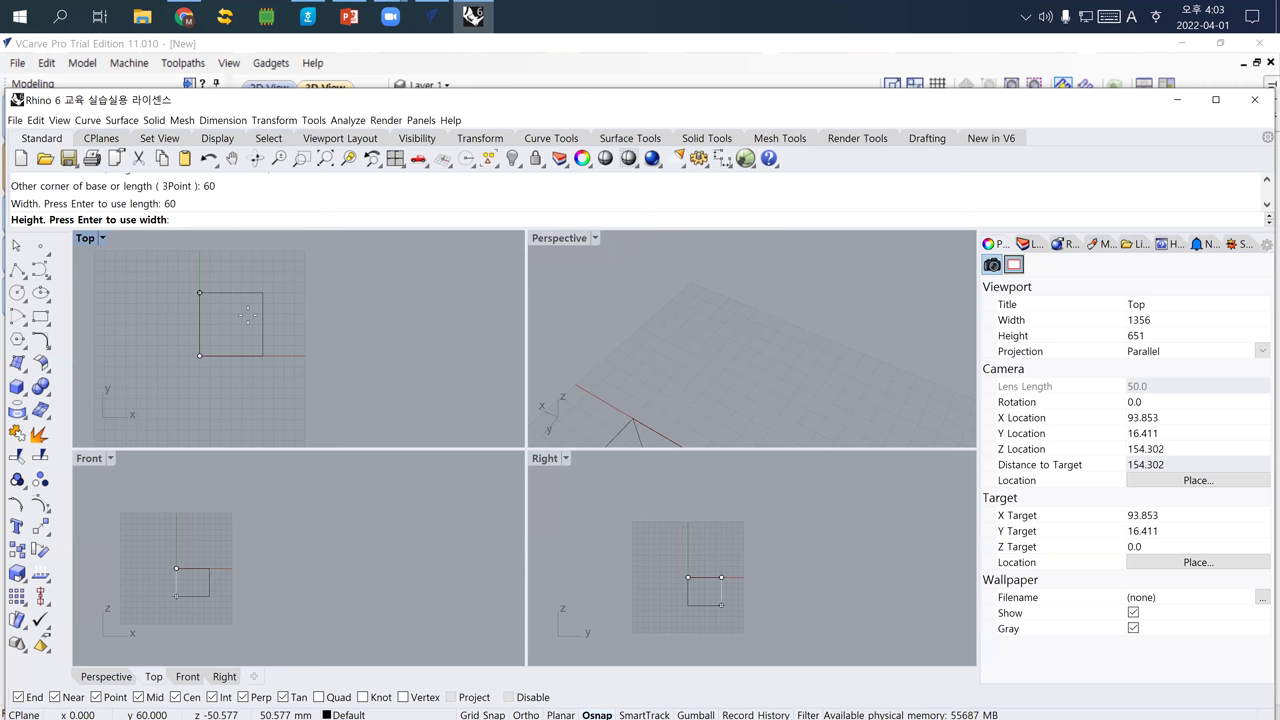
{"action": "type", "text": "80"}
{"action": "key", "text": "Return"}
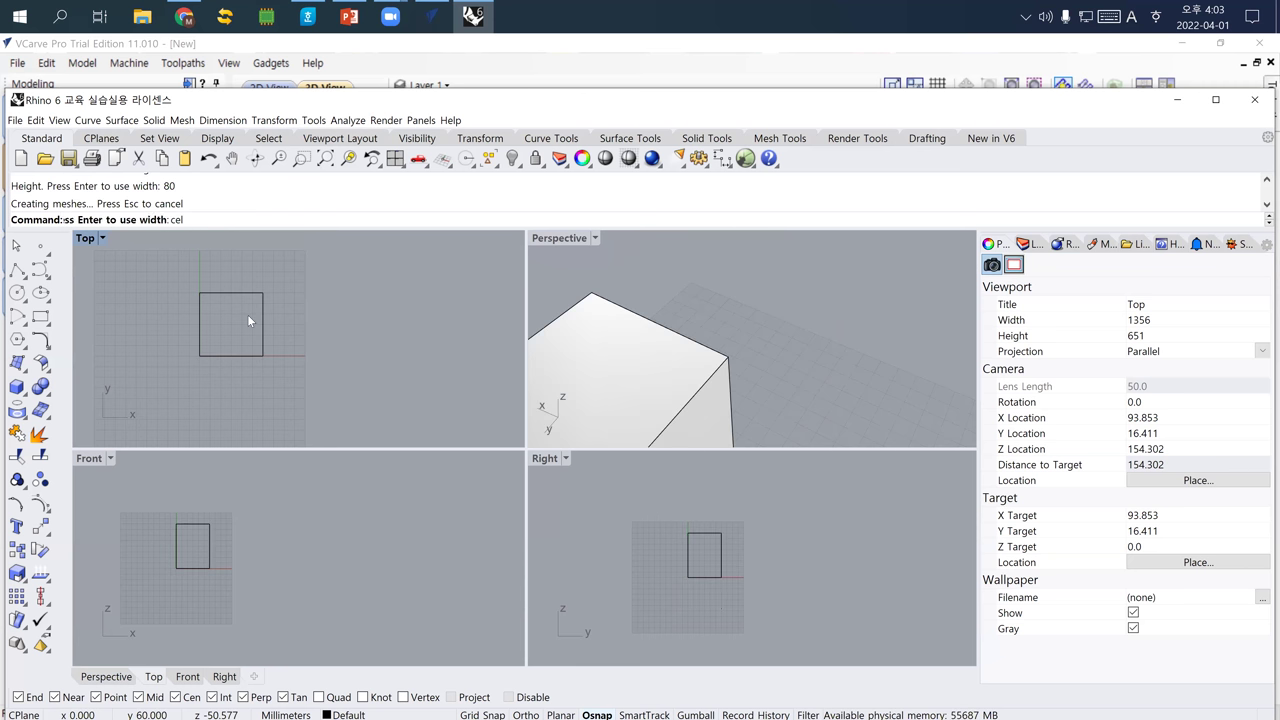
{"action": "scroll", "coordinate": [640, 330], "scroll_direction": "down", "scroll_amount": 3}
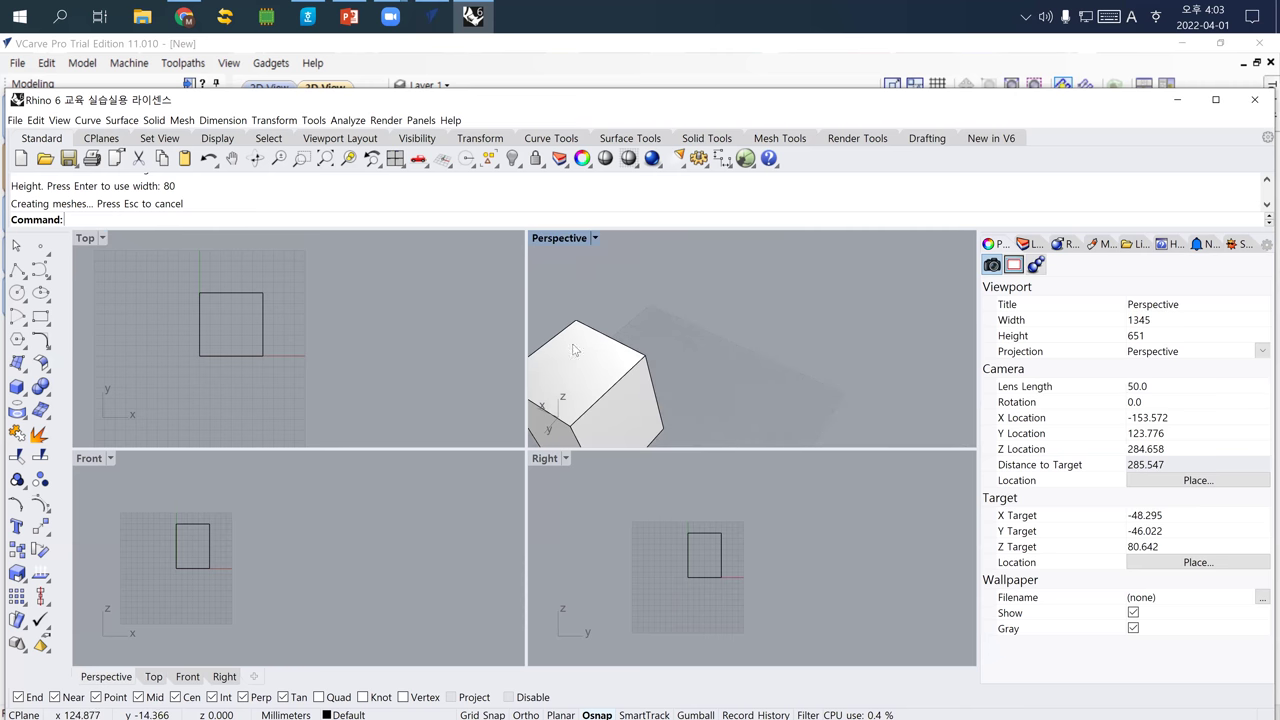
{"action": "scroll", "coordinate": [743, 332], "scroll_direction": "up", "scroll_amount": 2}
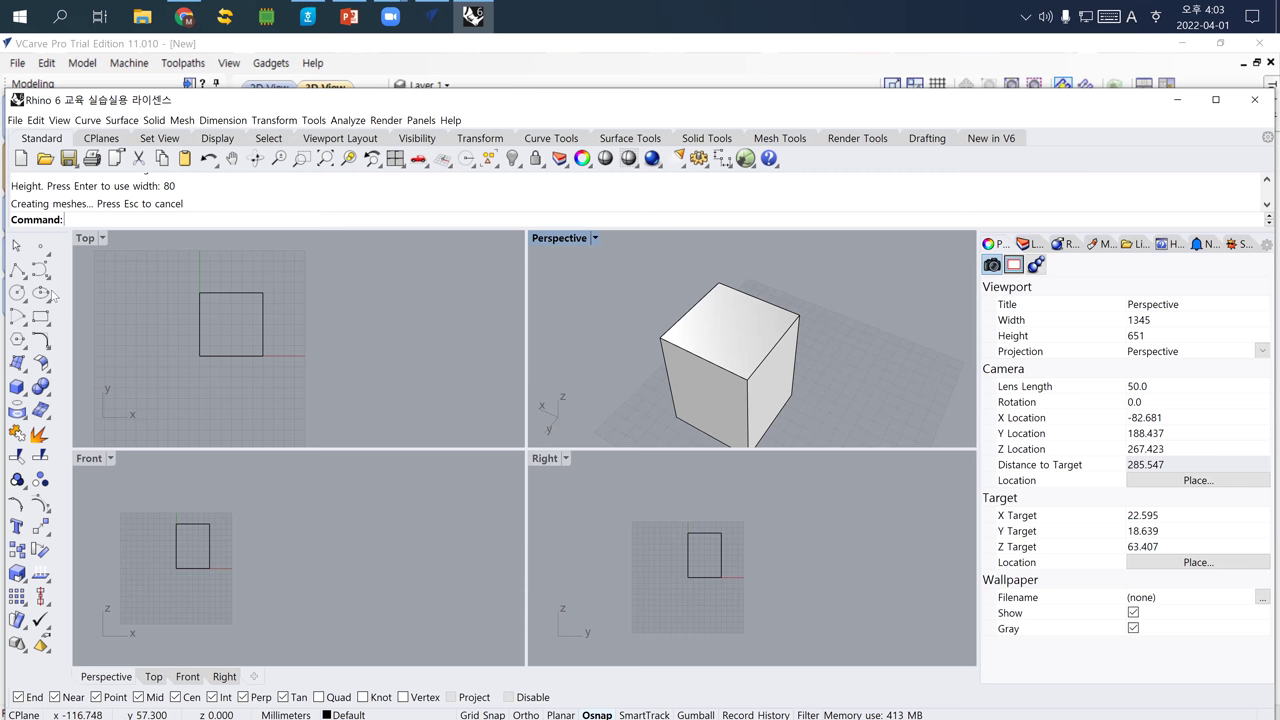
Draw two diagonal polylines across the box's top face, each joining opposite corners.
{"action": "left_click", "coordinate": [15, 272]}
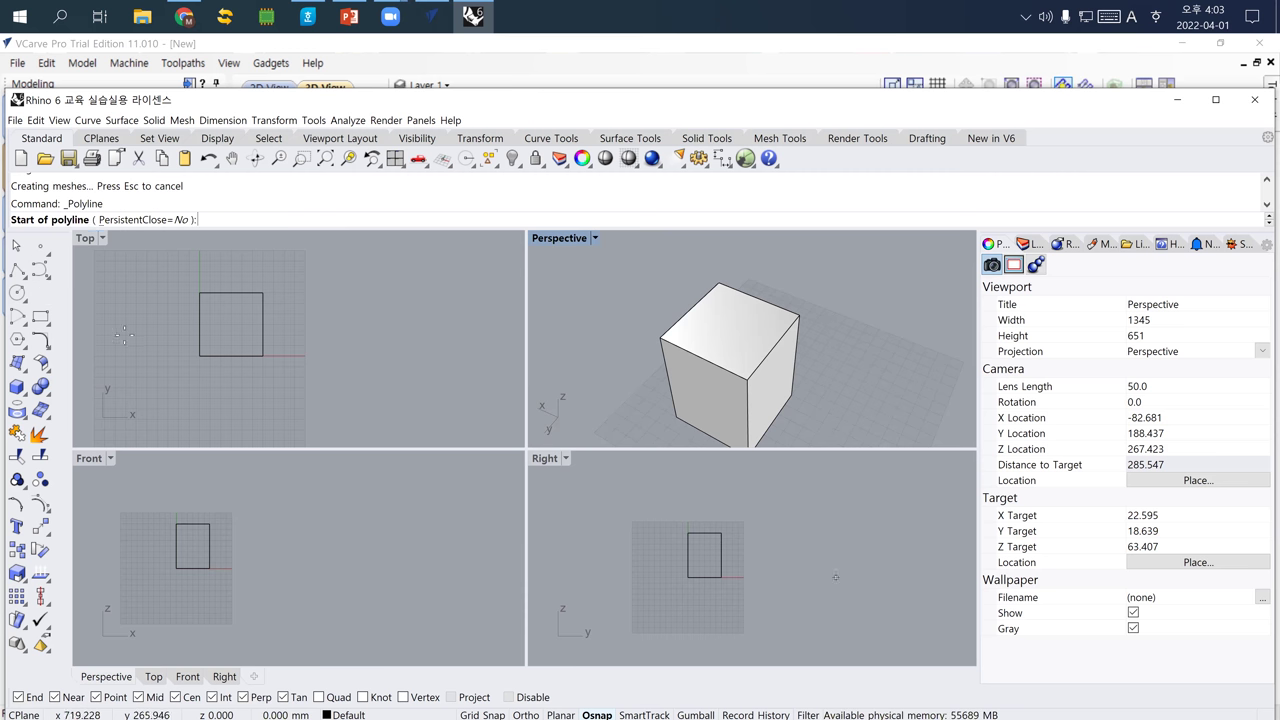
{"action": "left_click", "coordinate": [200, 293]}
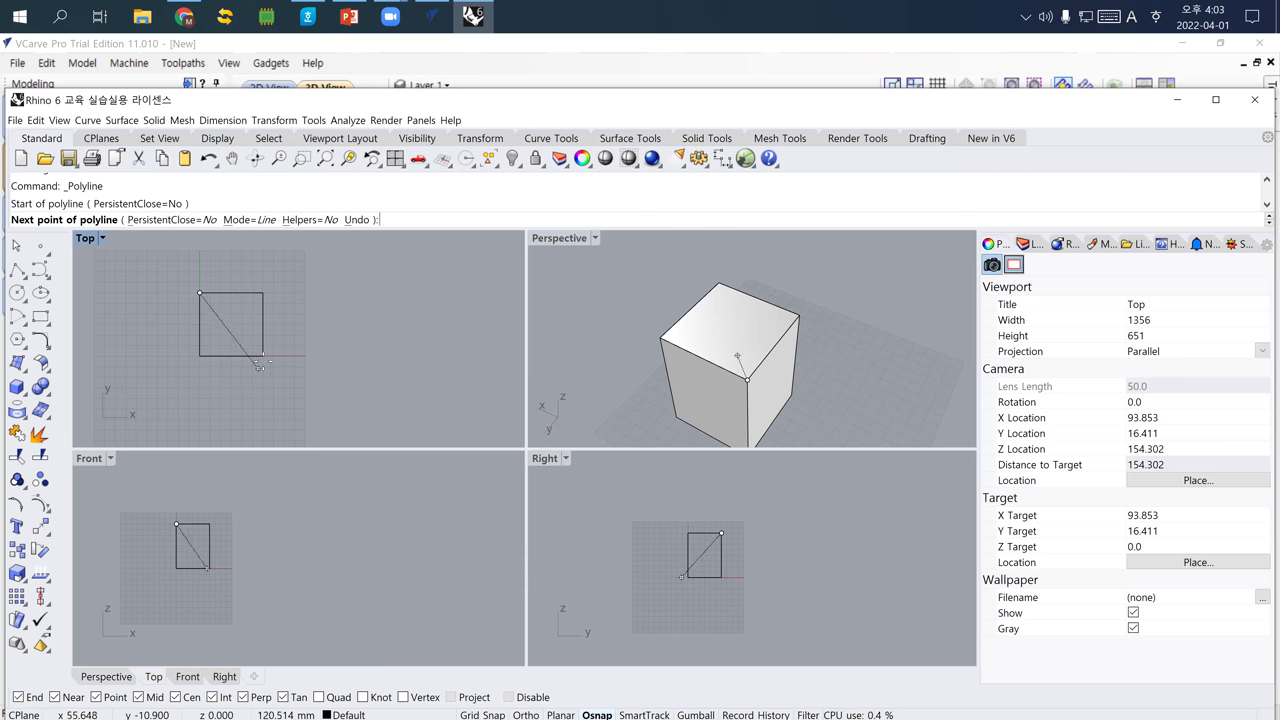
{"action": "left_click", "coordinate": [263, 355]}
{"action": "key", "text": "Return"}
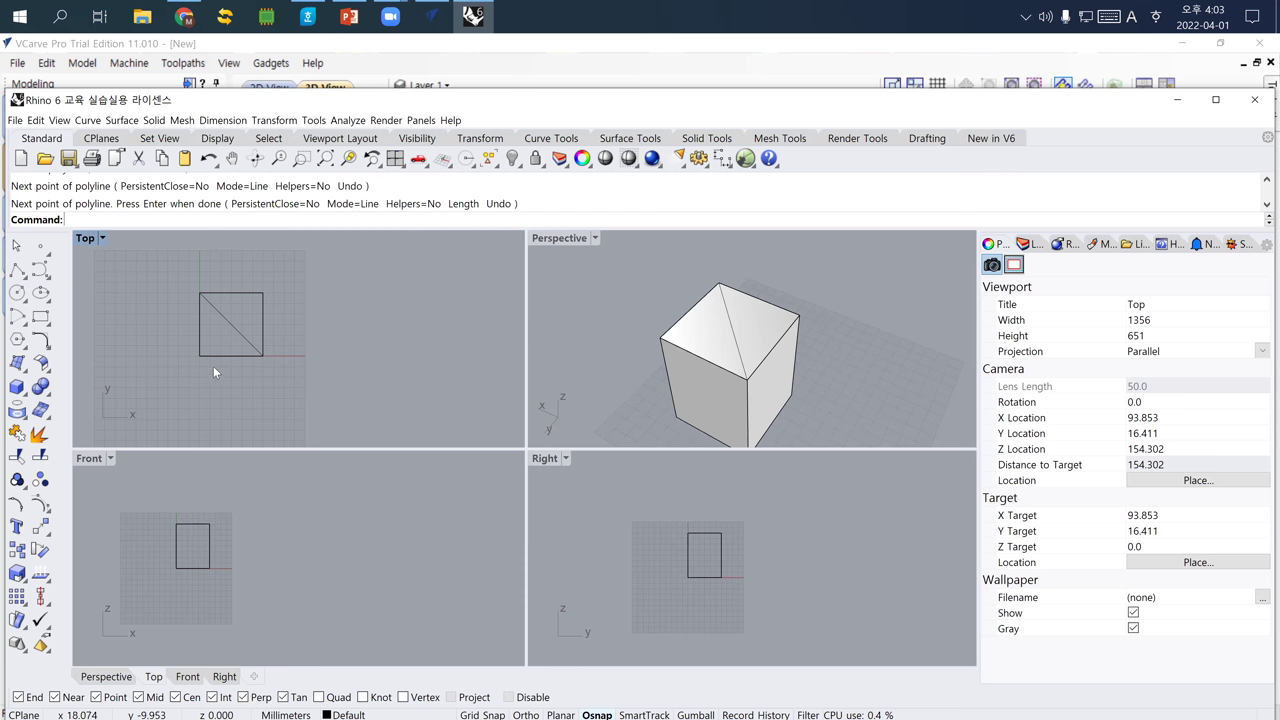
{"action": "key", "text": "Return"}
{"action": "left_click", "coordinate": [200, 355]}
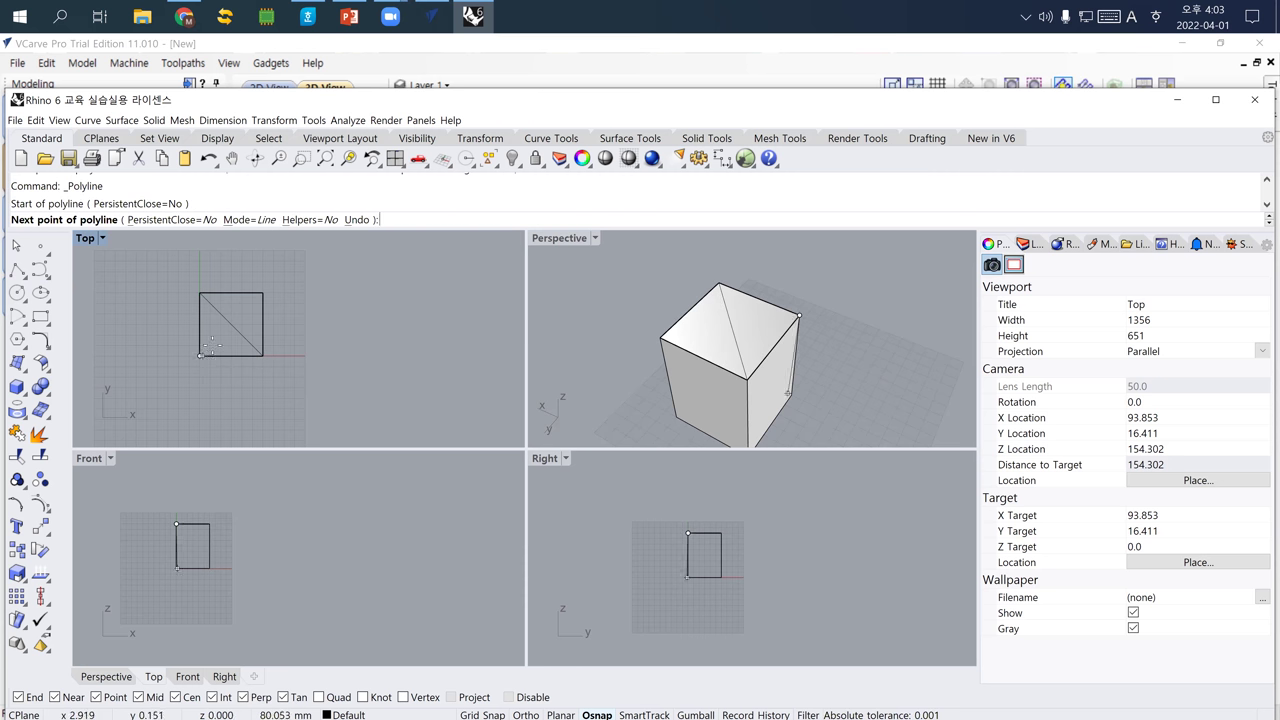
{"action": "left_click", "coordinate": [259, 292]}
{"action": "key", "text": "Return"}
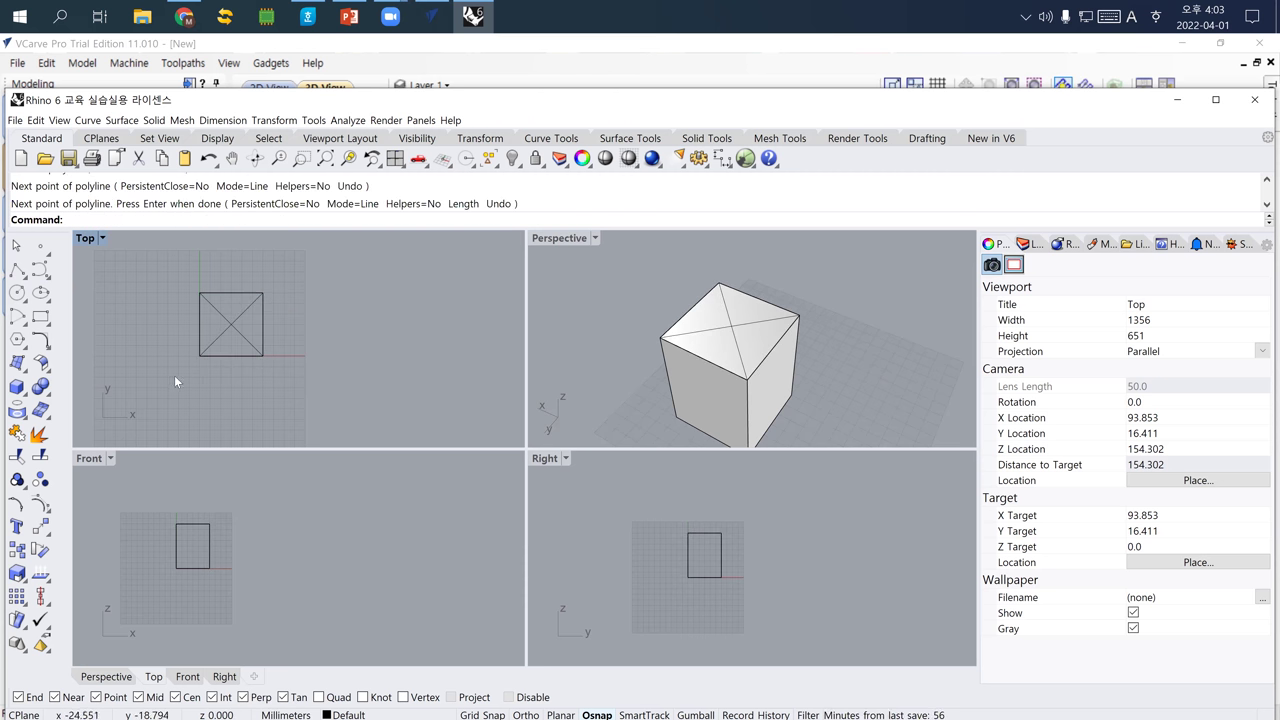
{"action": "left_click", "coordinate": [25, 393]}
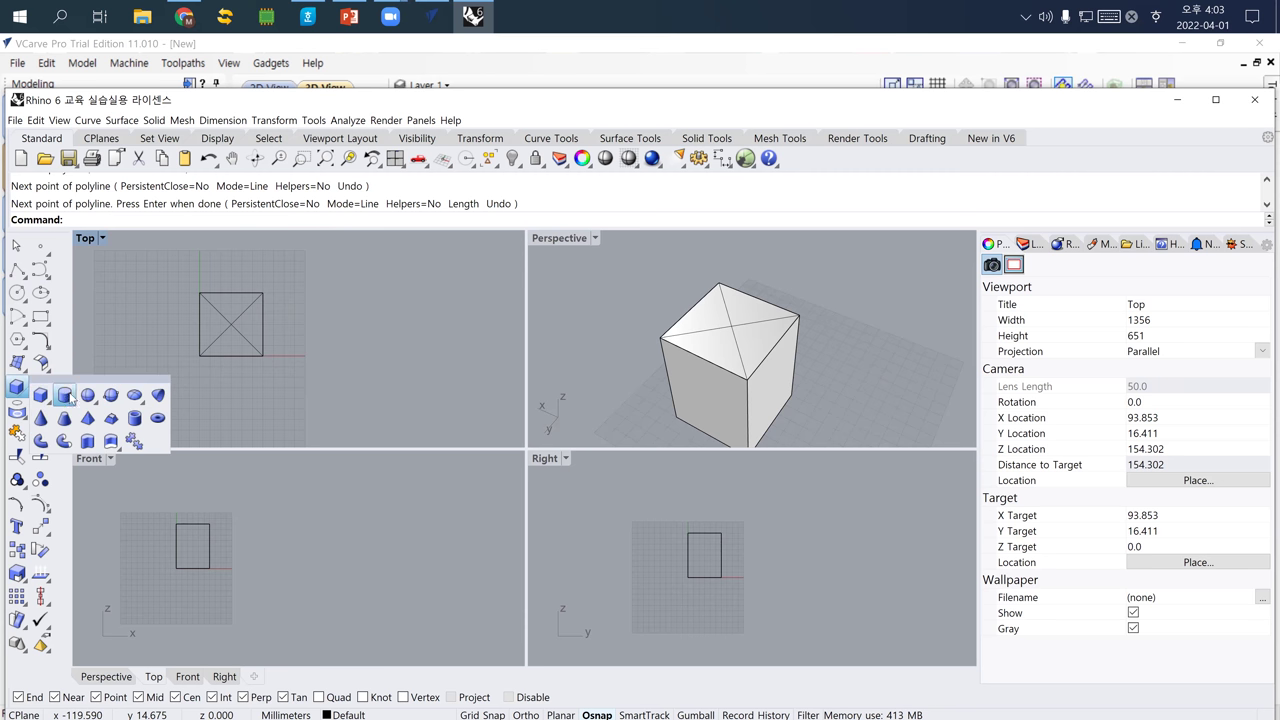
{"action": "left_click", "coordinate": [65, 396]}
{"action": "left_click", "coordinate": [236, 330]}
{"action": "scroll", "coordinate": [248, 347], "scroll_direction": "up", "scroll_amount": 3}
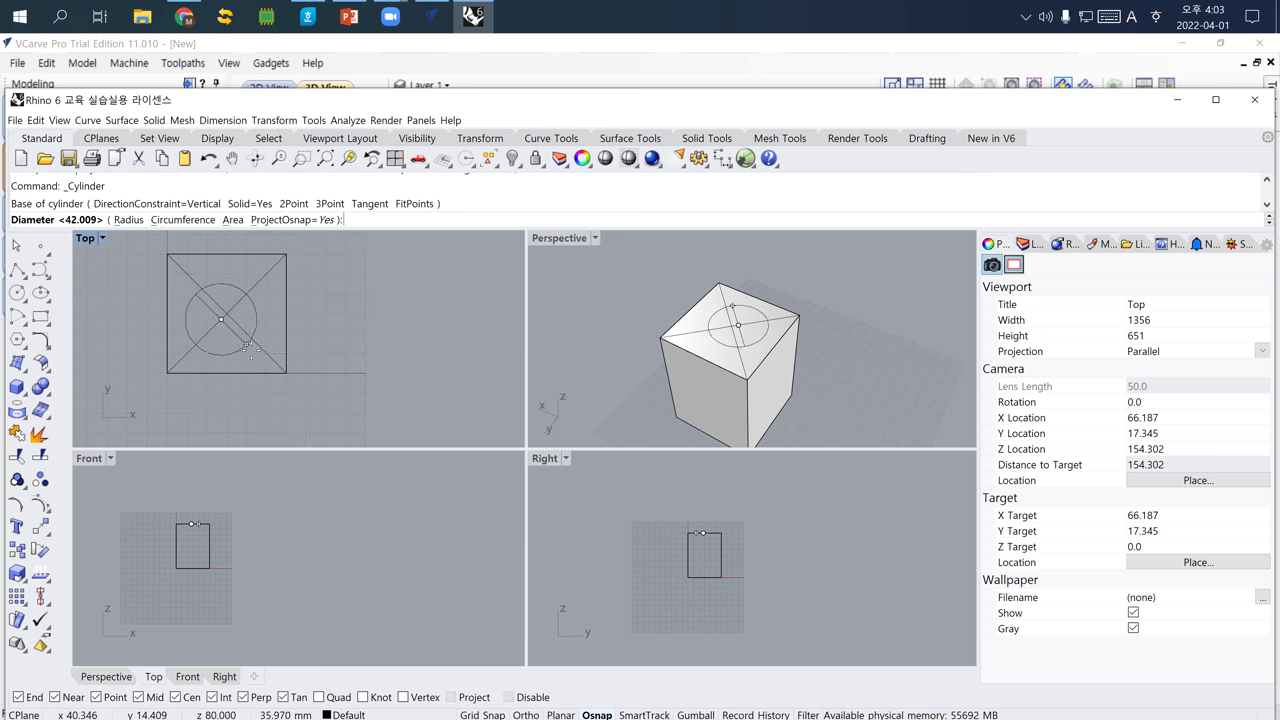
{"action": "key", "text": "Escape"}
Create a cylinder about 41 mm in diameter, centred where the top face's diagonals cross and running down past the box's underside.
{"action": "key", "text": "Return"}
{"action": "left_click", "coordinate": [236, 330]}
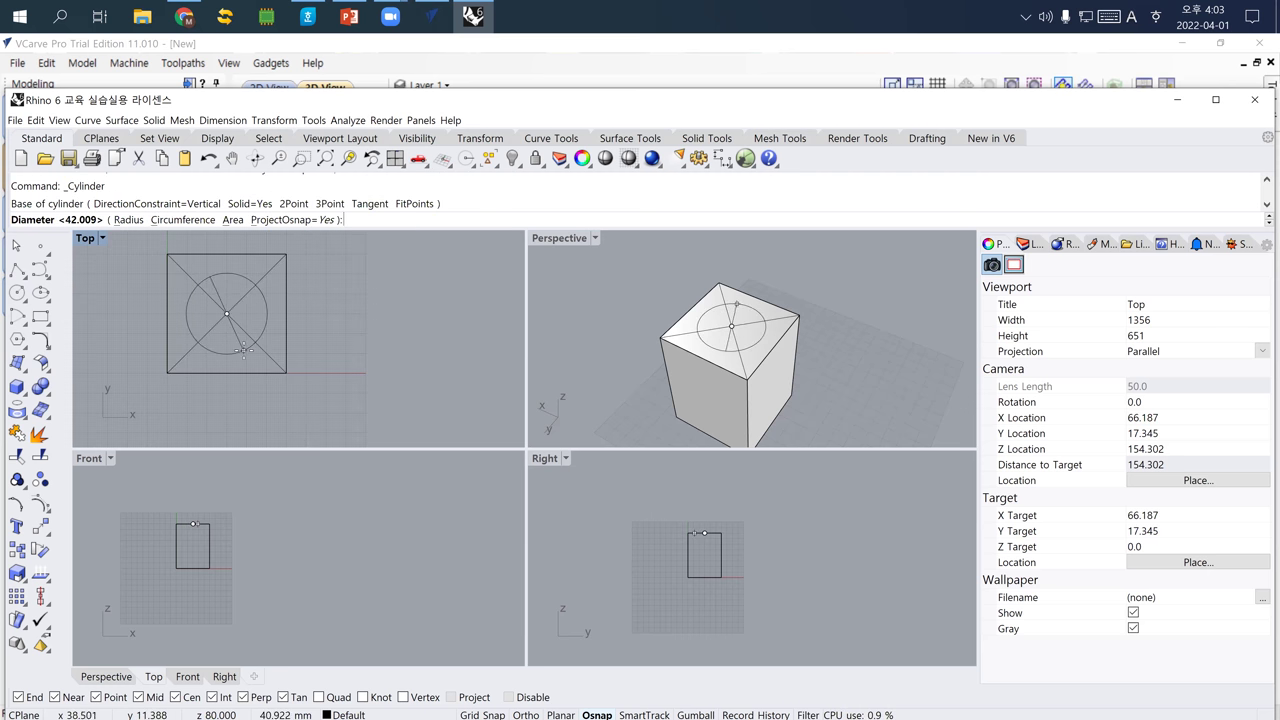
{"action": "left_click", "coordinate": [243, 349]}
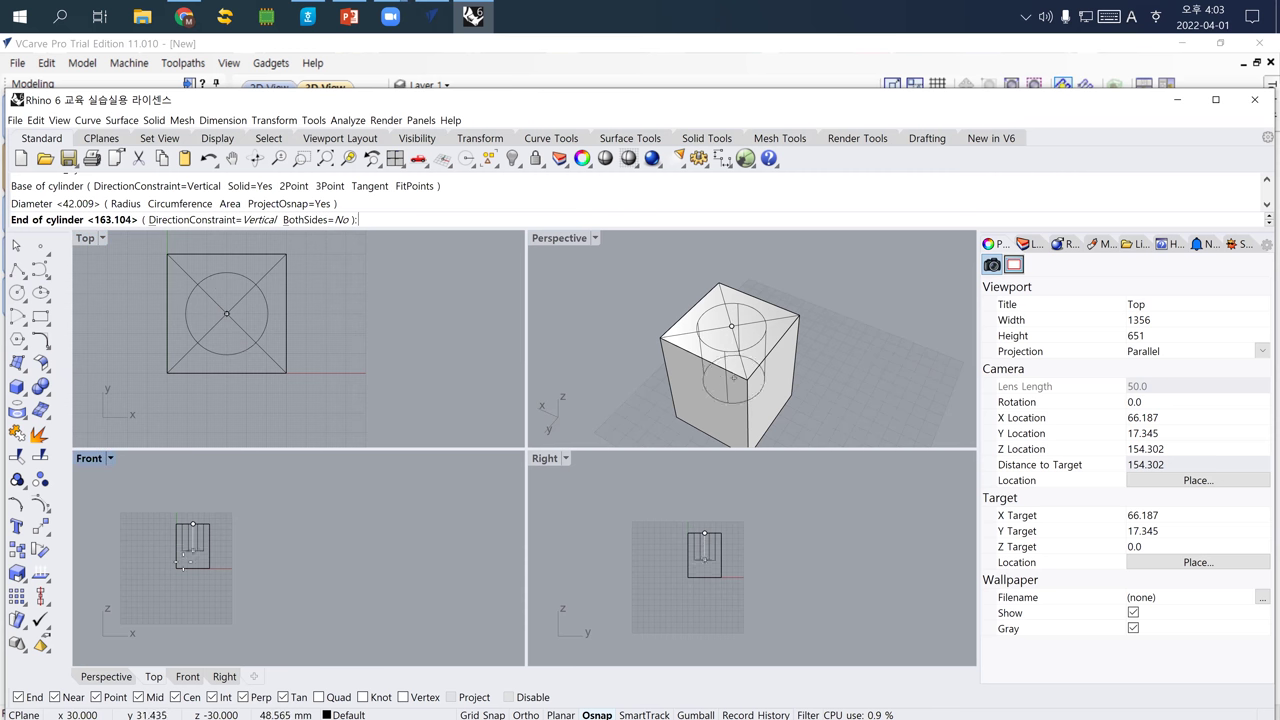
{"action": "left_click", "coordinate": [178, 590]}
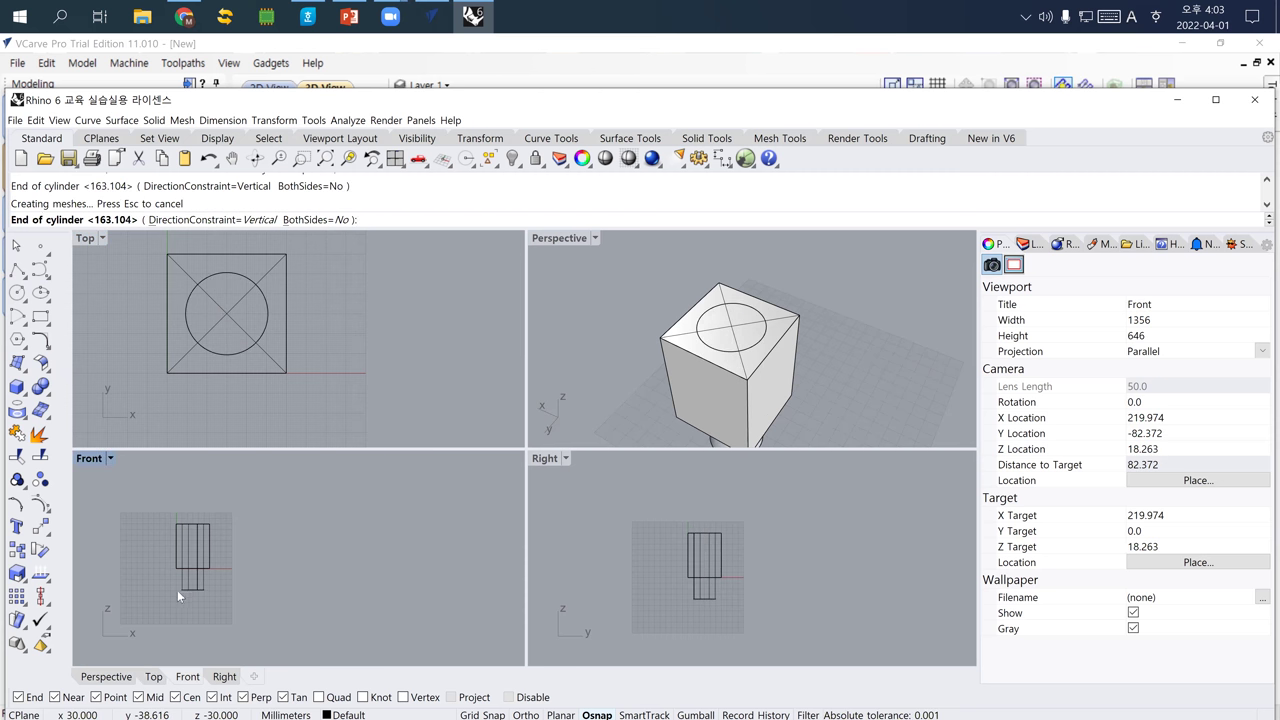
{"action": "right_click_drag", "start_coordinate": [530, 382], "coordinate": [703, 355]}
{"action": "scroll", "coordinate": [722, 345], "scroll_direction": "up", "scroll_amount": 4}
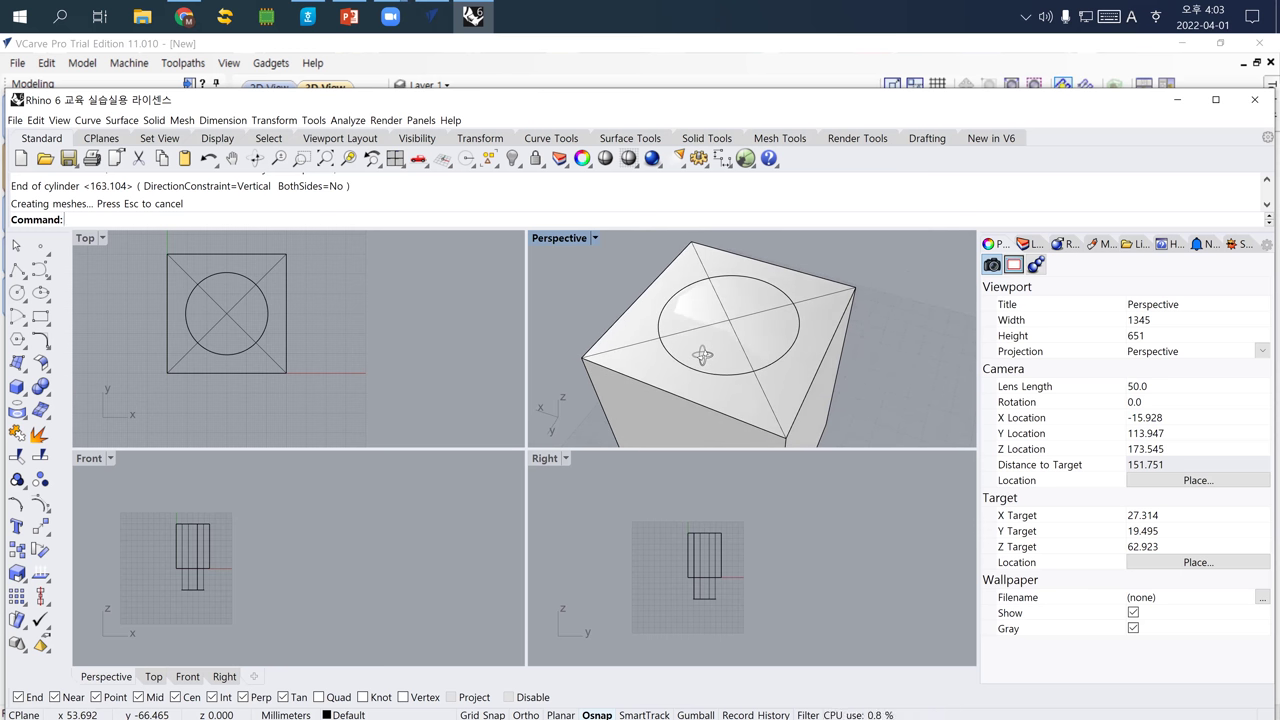
{"action": "right_click_drag", "start_coordinate": [703, 355], "coordinate": [705, 358]}
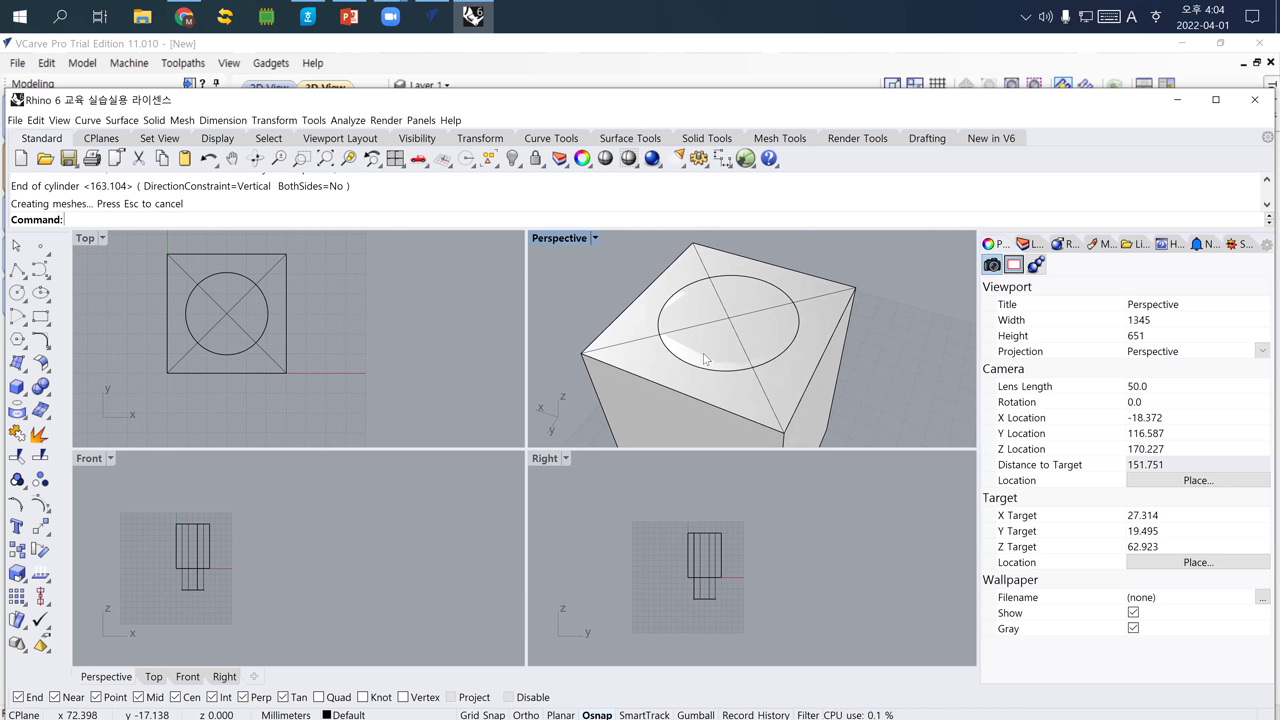
Move the cylinder vertically up about 21 mm so it protrudes from both the top and underside of the box.
{"action": "left_click", "coordinate": [716, 597]}
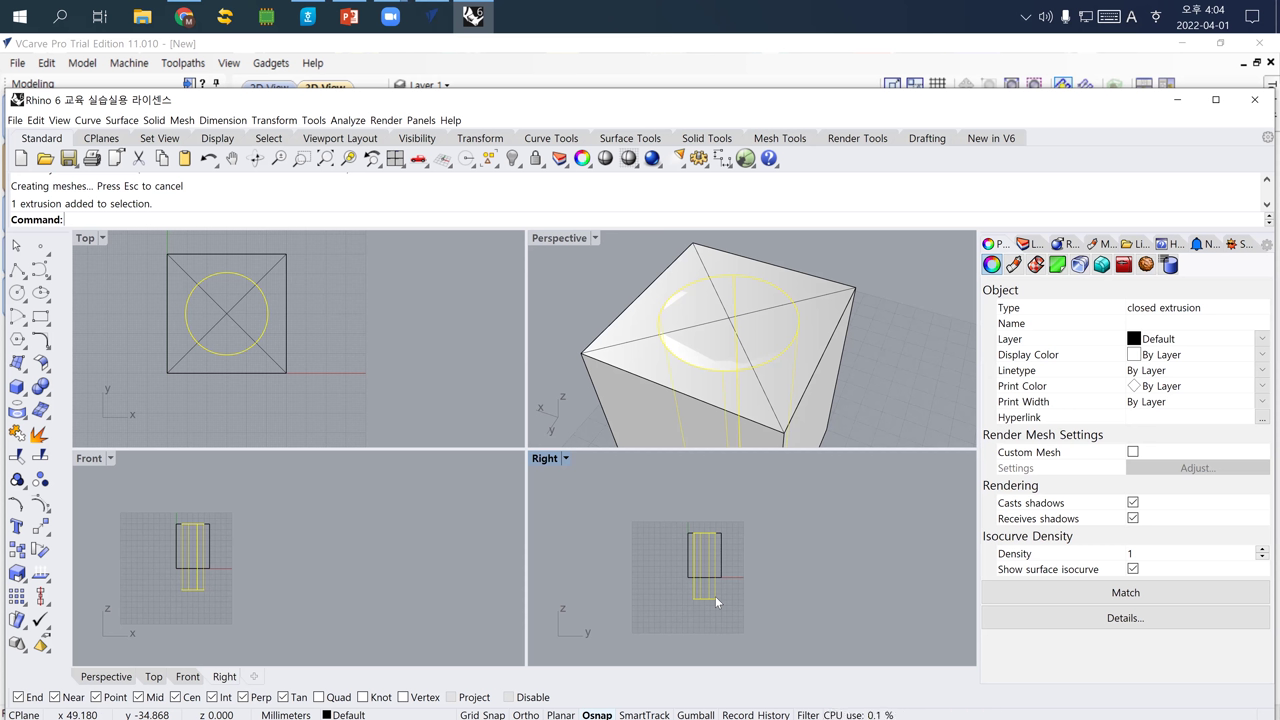
{"action": "type", "text": "M"}
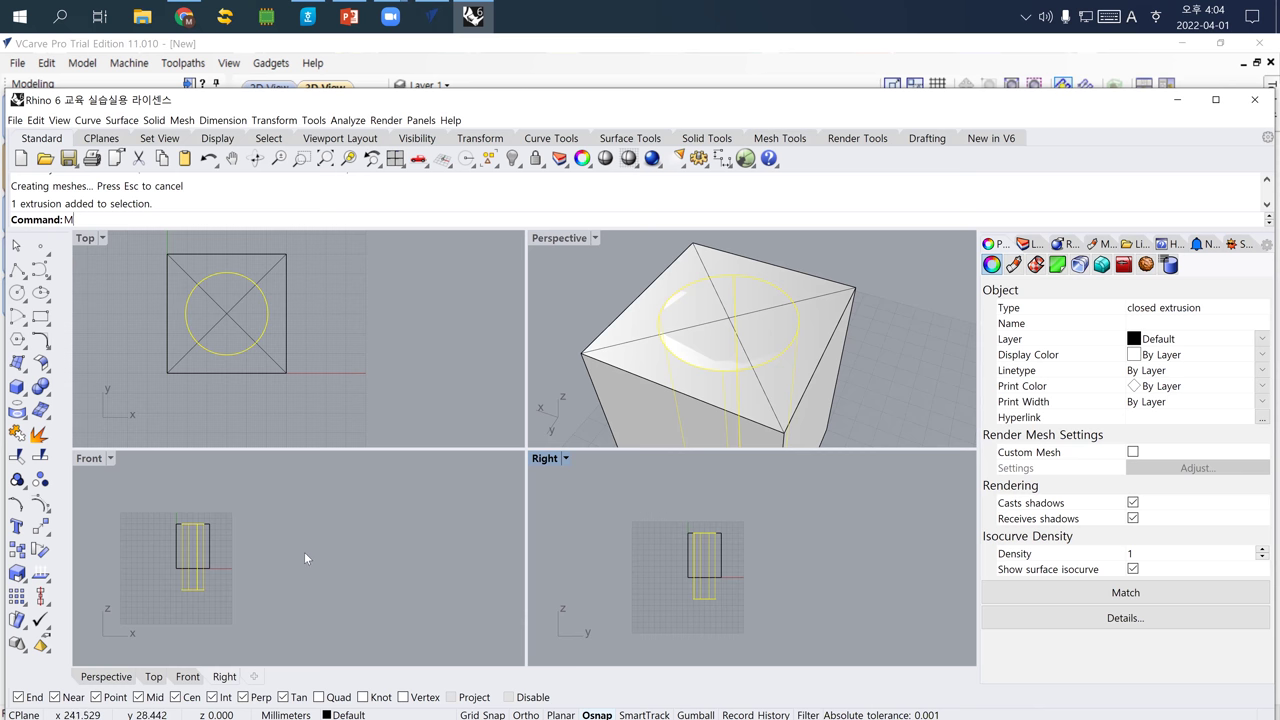
{"action": "key", "text": "BackSpace"}
{"action": "type", "text": "m"}
{"action": "key", "text": "Return"}
{"action": "left_click", "coordinate": [236, 566]}
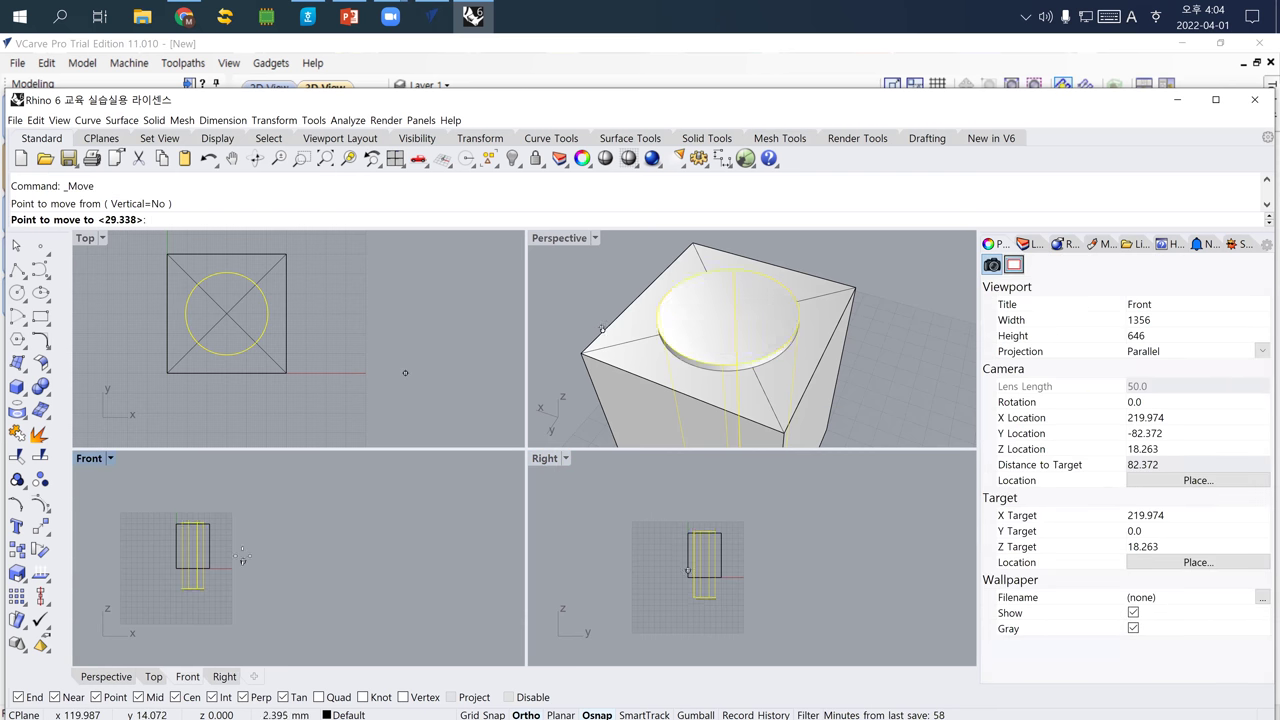
{"action": "left_click", "coordinate": [243, 556]}
{"action": "left_click", "coordinate": [244, 548]}
{"action": "right_click_drag", "start_coordinate": [645, 386], "coordinate": [716, 398]}
{"action": "scroll", "coordinate": [702, 335], "scroll_direction": "down", "scroll_amount": 5}
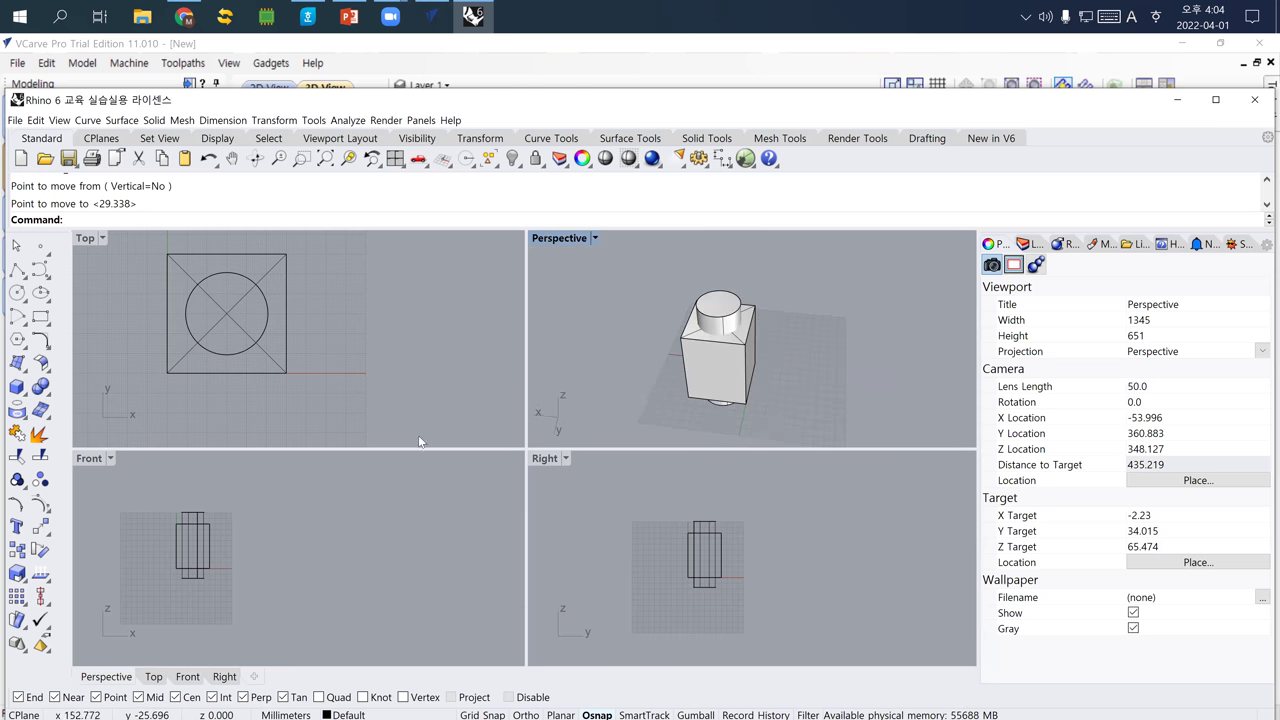
Subtract the cylinder from the box with BooleanDifference.
{"action": "left_click", "coordinate": [277, 365]}
{"action": "left_click", "coordinate": [282, 352]}
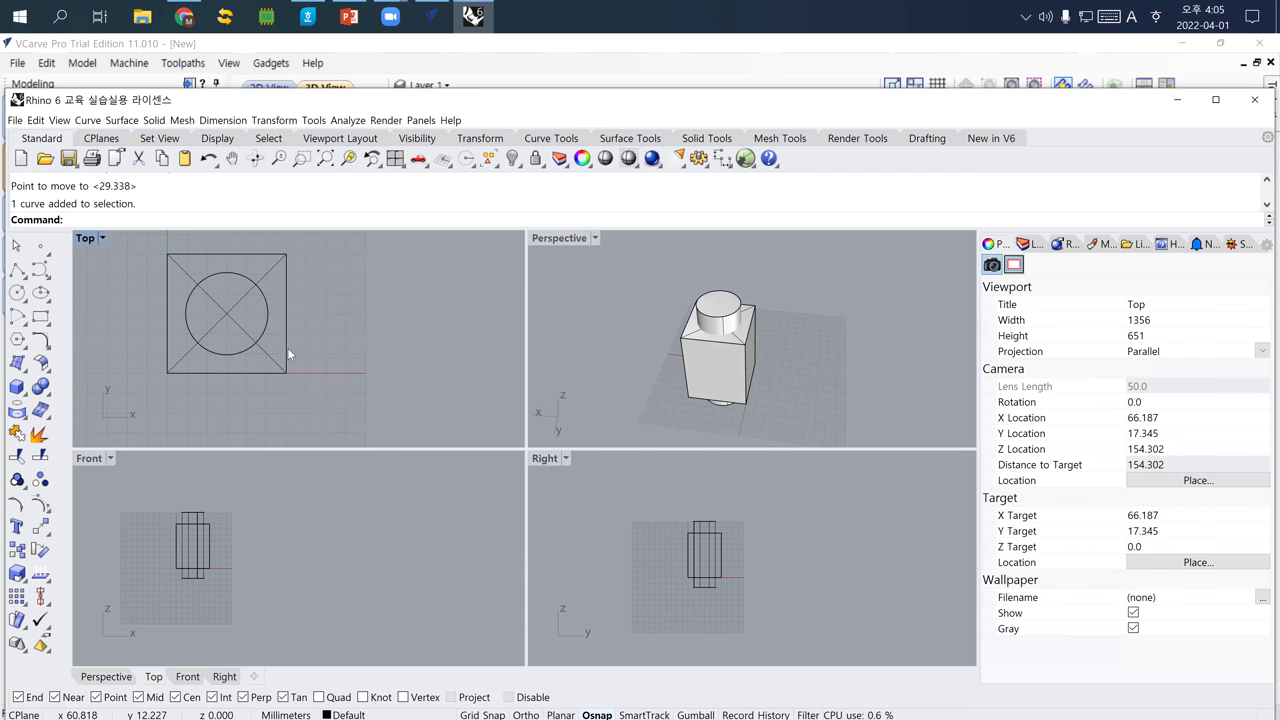
{"action": "type", "text": "boo"}
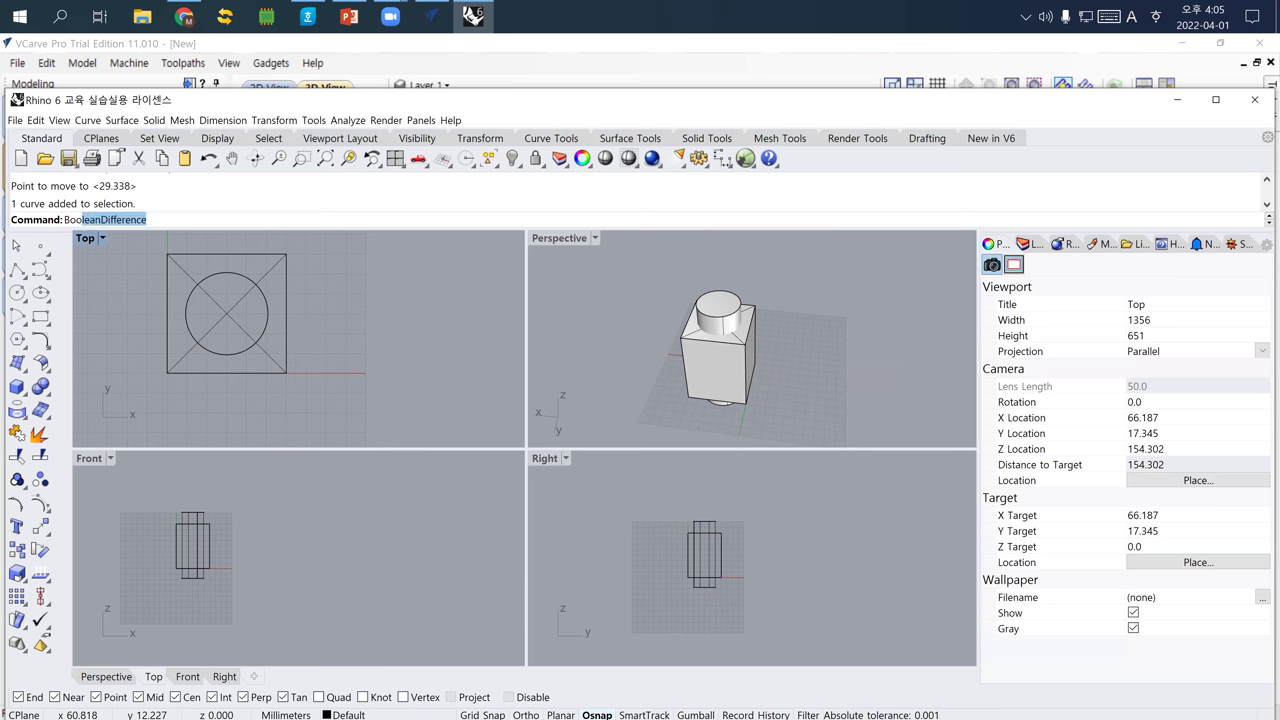
{"action": "key", "text": "Return"}
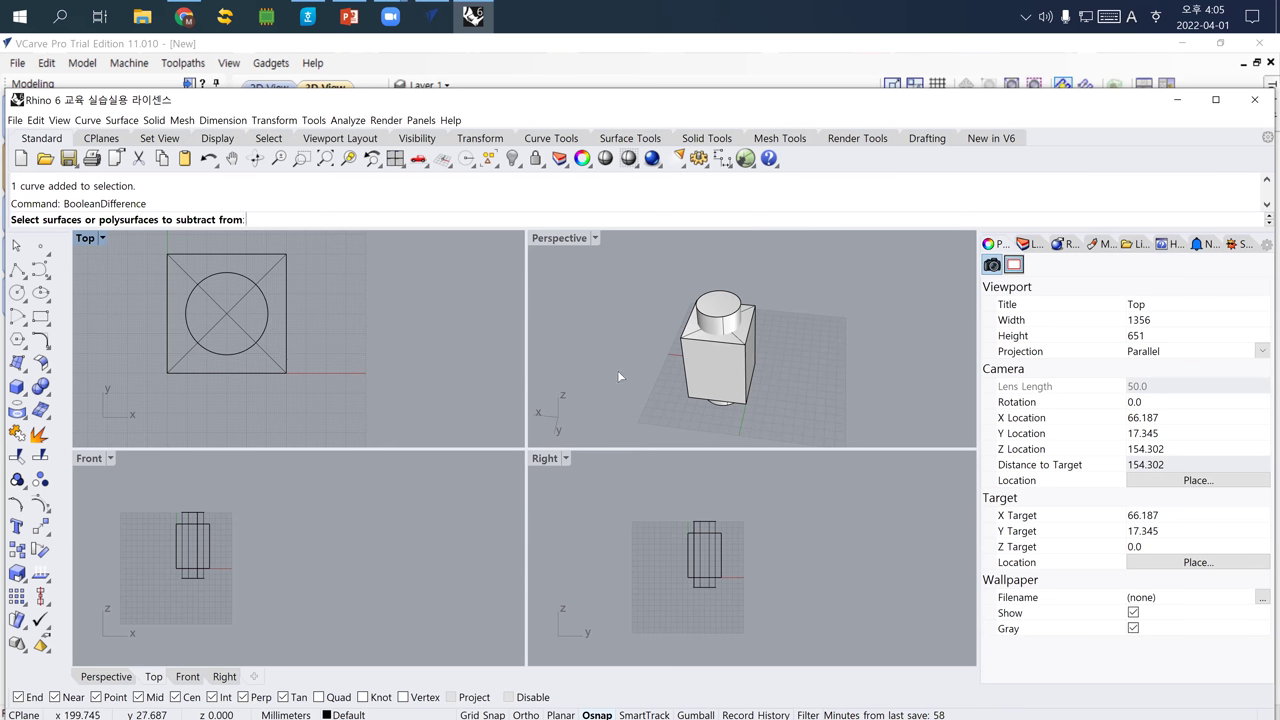
{"action": "left_click", "coordinate": [690, 366]}
{"action": "key", "text": "Return"}
{"action": "left_click", "coordinate": [715, 322]}
{"action": "key", "text": "Return"}
{"action": "right_click_drag", "start_coordinate": [715, 322], "coordinate": [727, 360]}
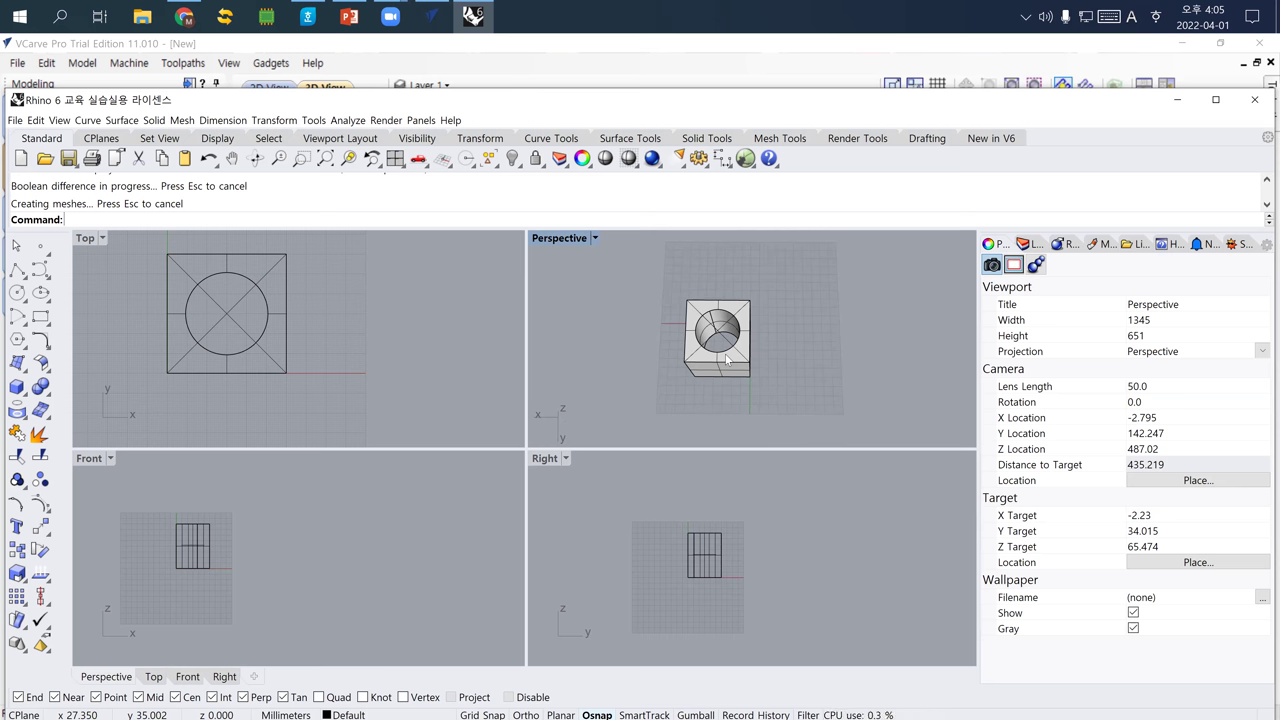
Draw a polyline about 127 mm long, parallel to the X axis, from the midpoint of the box's top edge at X = 0.
{"action": "left_click", "coordinate": [18, 272]}
{"action": "left_click", "coordinate": [168, 314]}
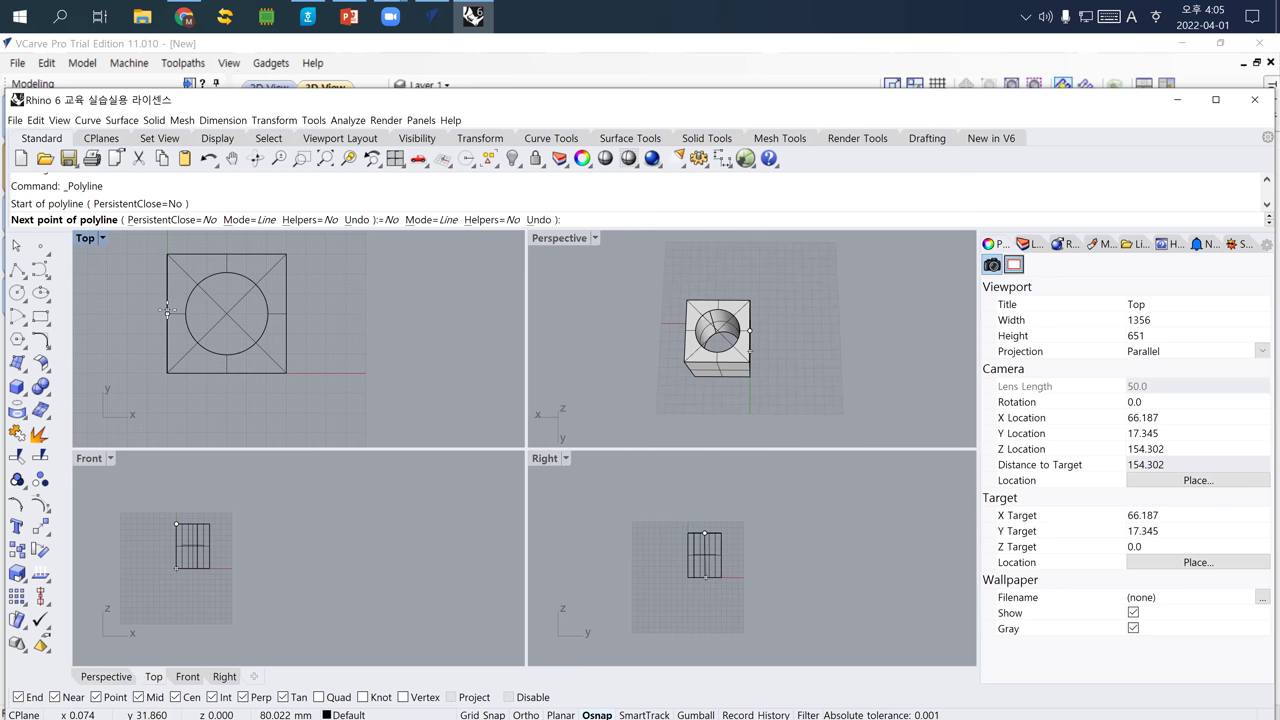
{"action": "left_click", "coordinate": [420, 328], "text": "shift"}
{"action": "key", "text": "Return"}
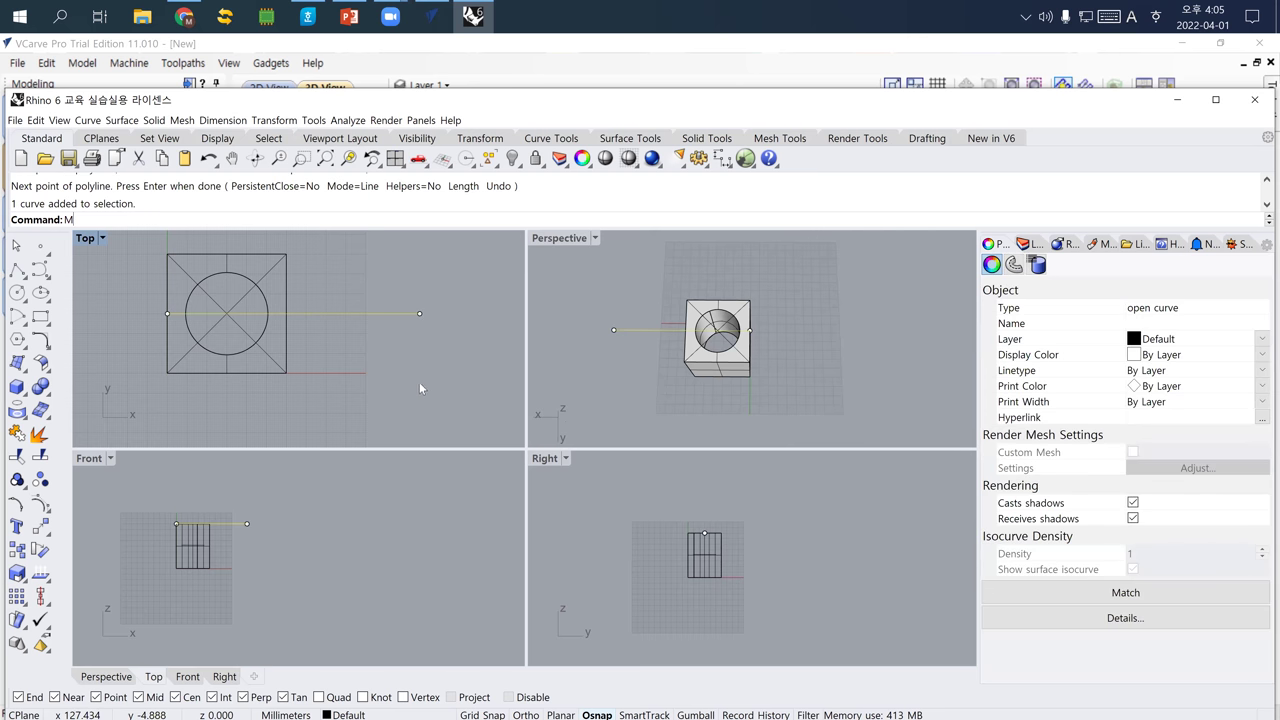
Move the line about 18 mm in the negative X direction so it extends past both sides of the box.
{"action": "key", "text": "BackSpace"}
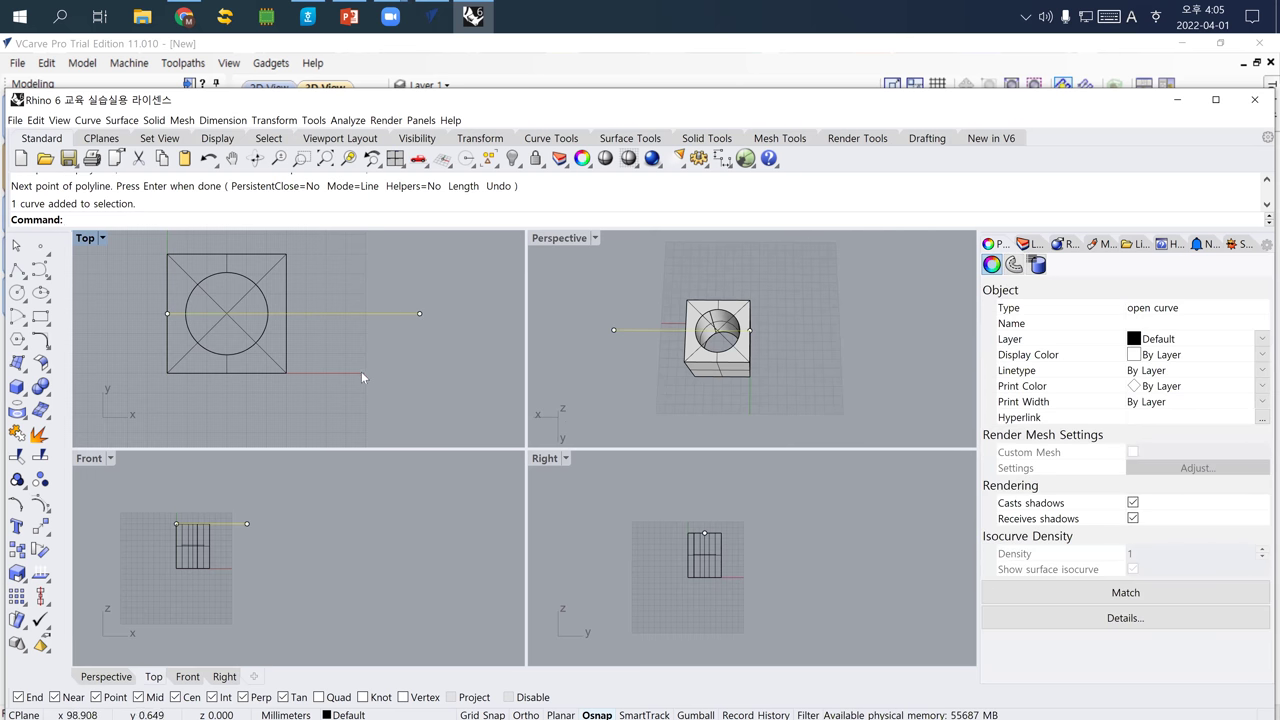
{"action": "type", "text": "m"}
{"action": "key", "text": "Return"}
{"action": "left_click", "coordinate": [401, 383]}
{"action": "left_click", "coordinate": [366, 382]}
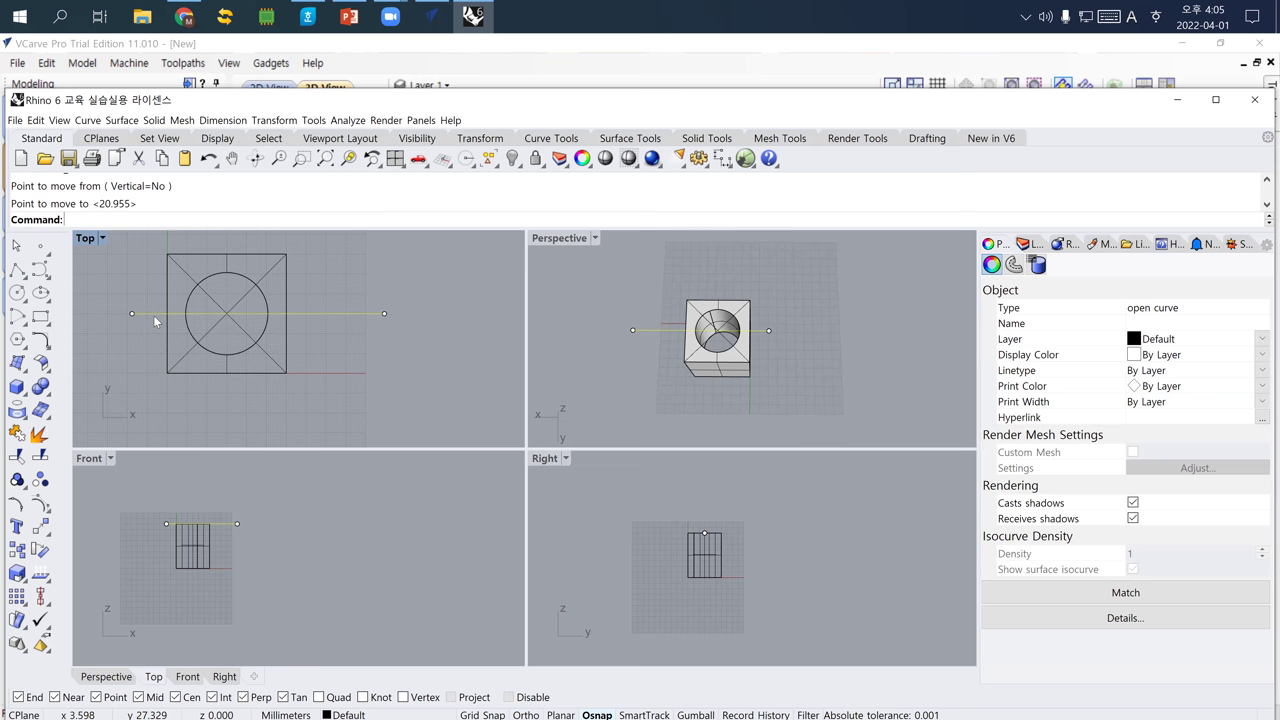
{"action": "key", "text": "Escape"}
Split the box with the through hole using the horizontal line as the cutting object.
{"action": "left_click", "coordinate": [172, 352]}
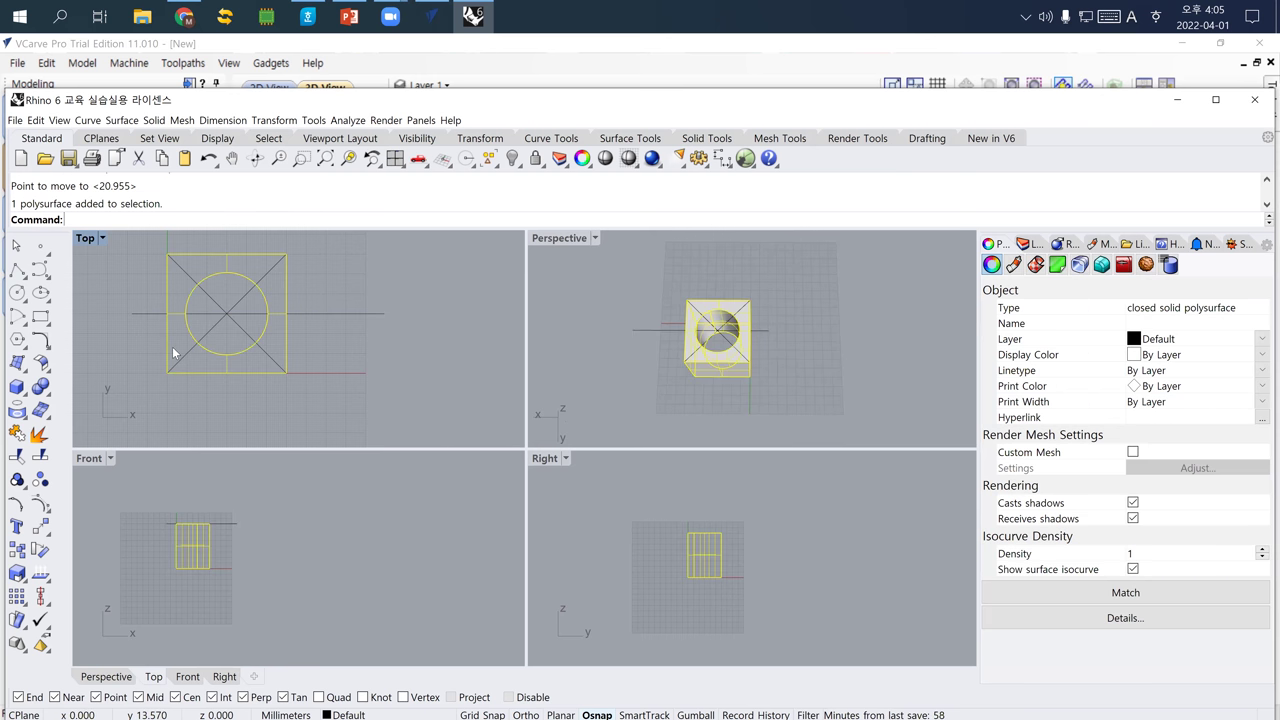
{"action": "type", "text": "Split"}
{"action": "key", "text": "Return"}
{"action": "left_click", "coordinate": [319, 317]}
{"action": "key", "text": "Return"}
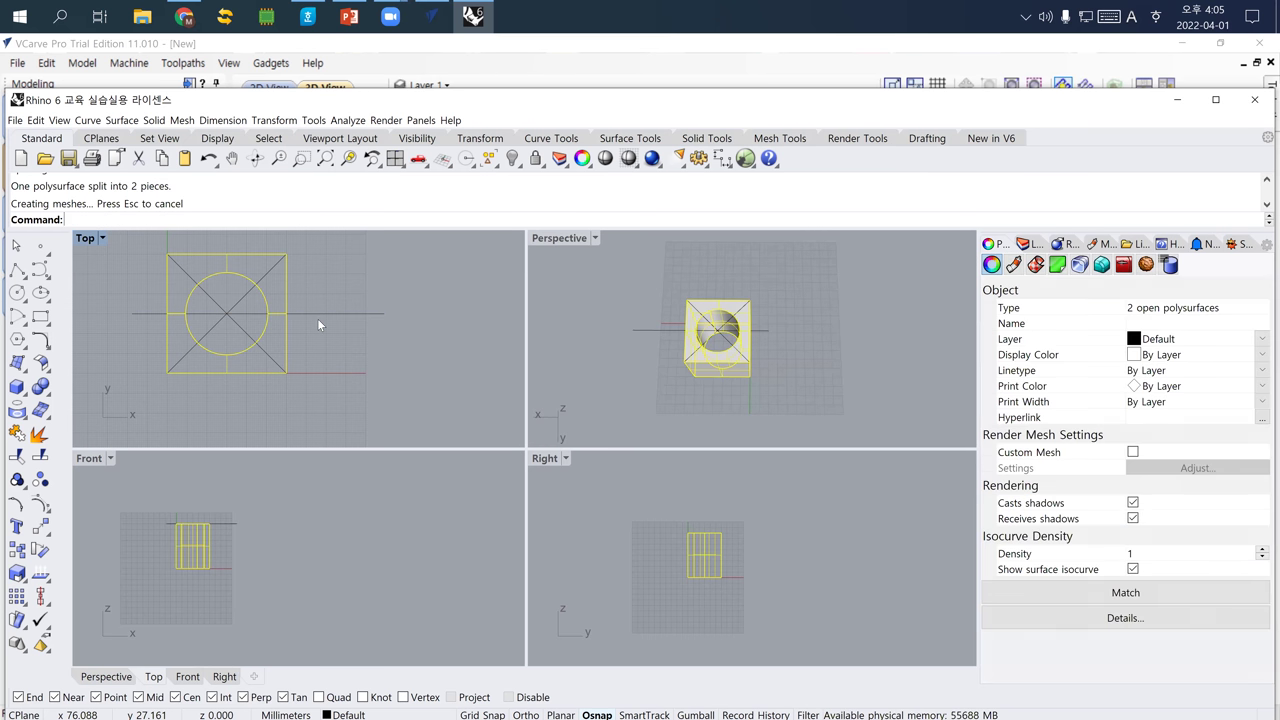
Move the box half on the positive Y side about 15 mm away from the other half.
{"action": "left_click", "coordinate": [287, 290]}
{"action": "mouse_move", "coordinate": [318, 322]}
{"action": "right_mouse_down"}
{"action": "mouse_move", "coordinate": [315, 355]}
{"action": "mouse_move", "coordinate": [323, 341]}
{"action": "right_mouse_up"}
{"action": "type", "text": "M"}
{"action": "key", "text": "Return"}
{"action": "left_click", "coordinate": [321, 307]}
{"action": "left_click", "coordinate": [323, 277]}
{"action": "right_click_drag", "start_coordinate": [630, 290], "coordinate": [766, 371]}
{"action": "scroll", "coordinate": [670, 310], "scroll_direction": "up", "scroll_amount": 5}
{"action": "left_click", "coordinate": [889, 330]}
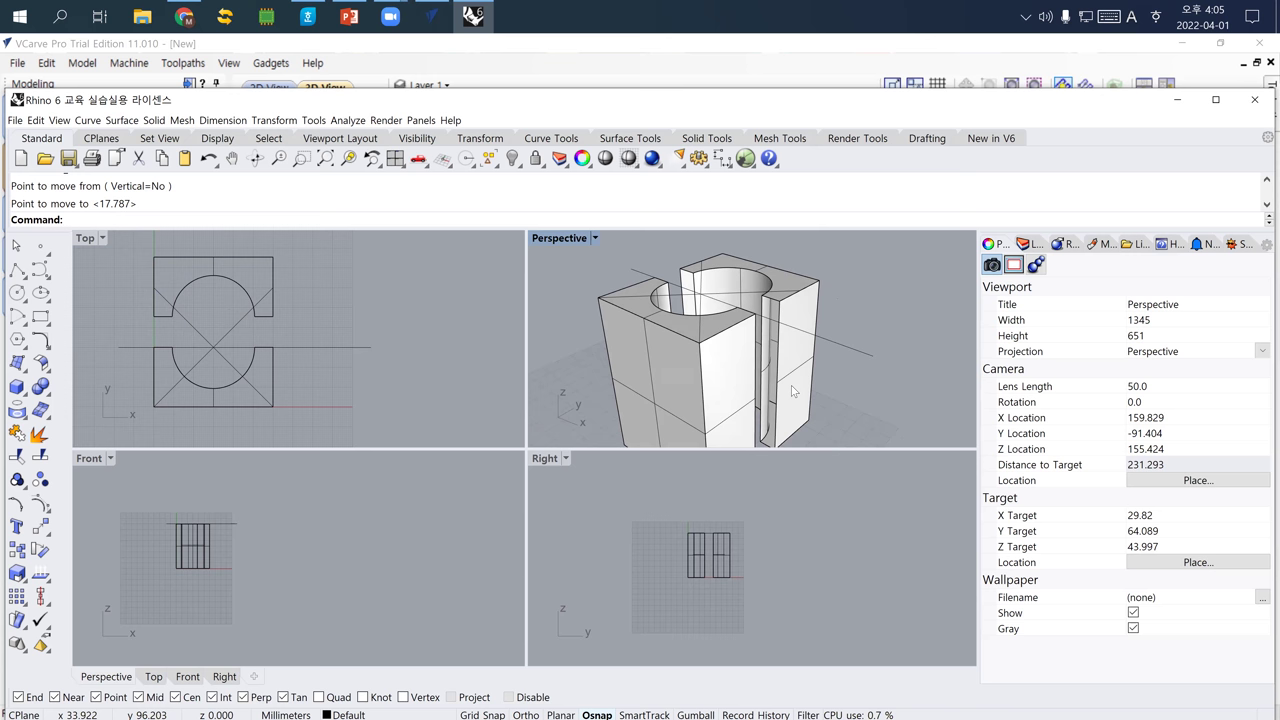
Cap the open cut faces of the moved box half and select it to check its object type.
{"action": "left_click", "coordinate": [793, 390]}
{"action": "type", "text": "Cap"}
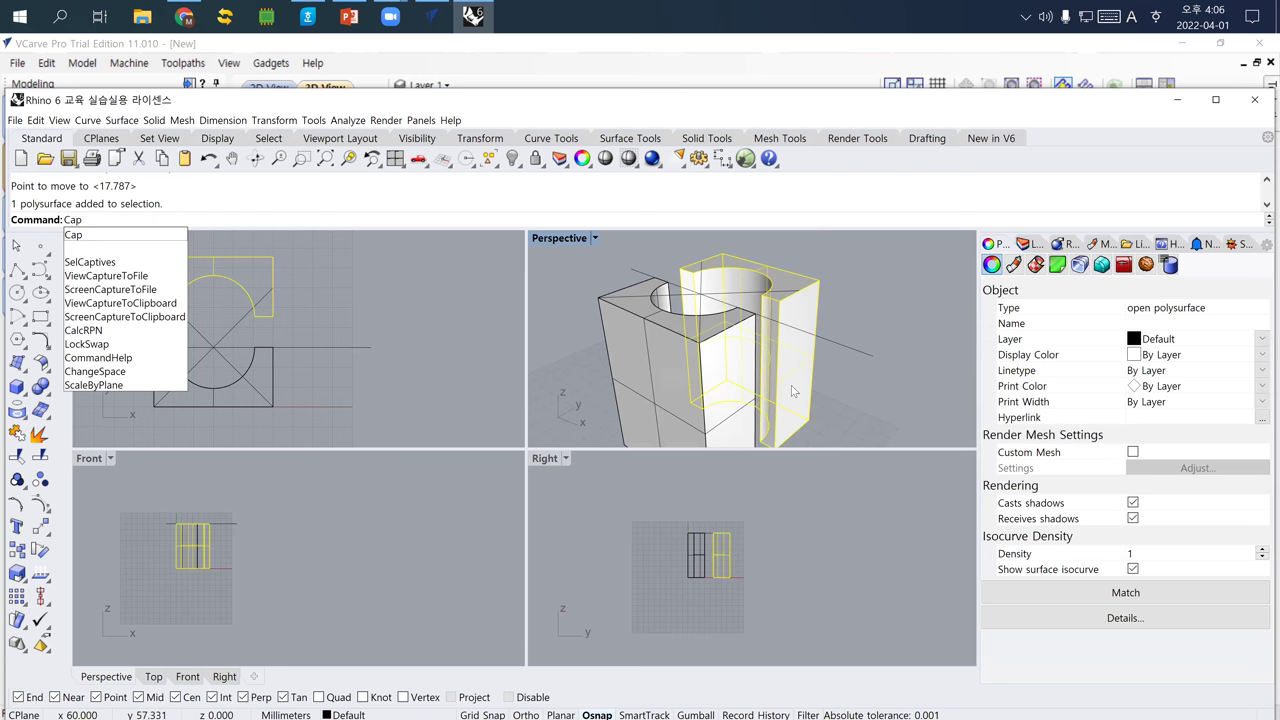
{"action": "key", "text": "Return"}
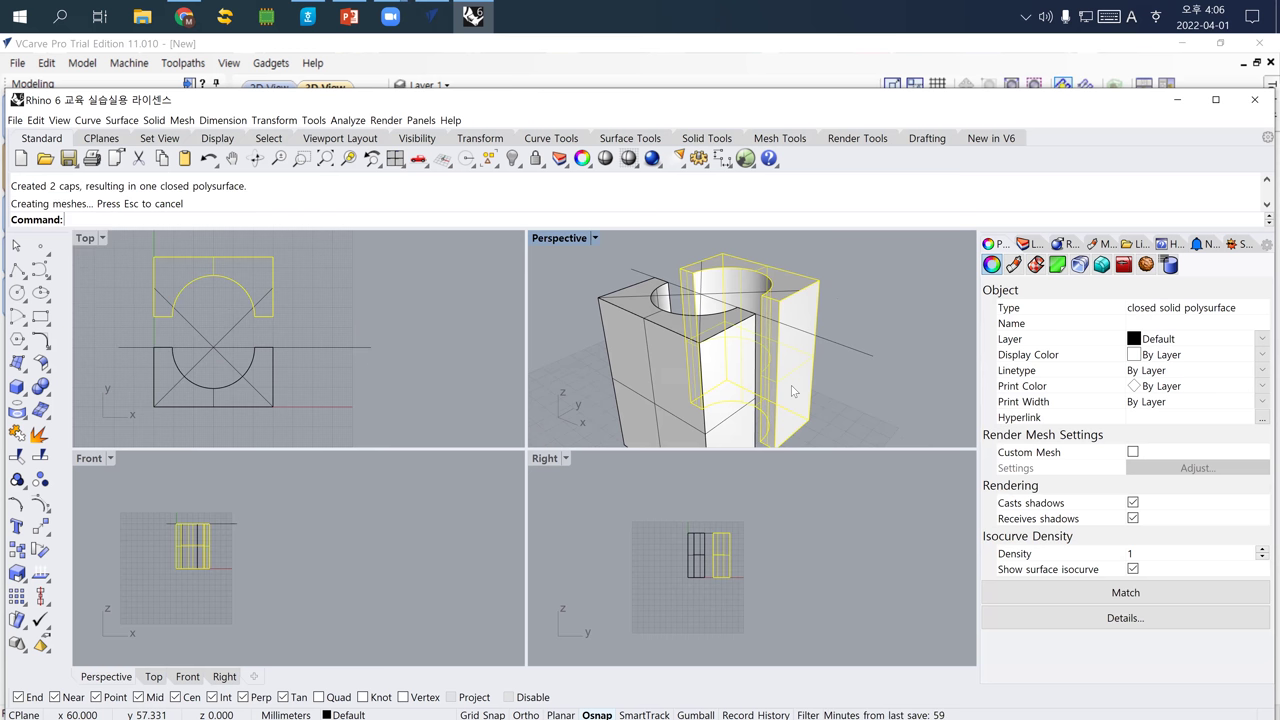
{"action": "left_click", "coordinate": [855, 378]}
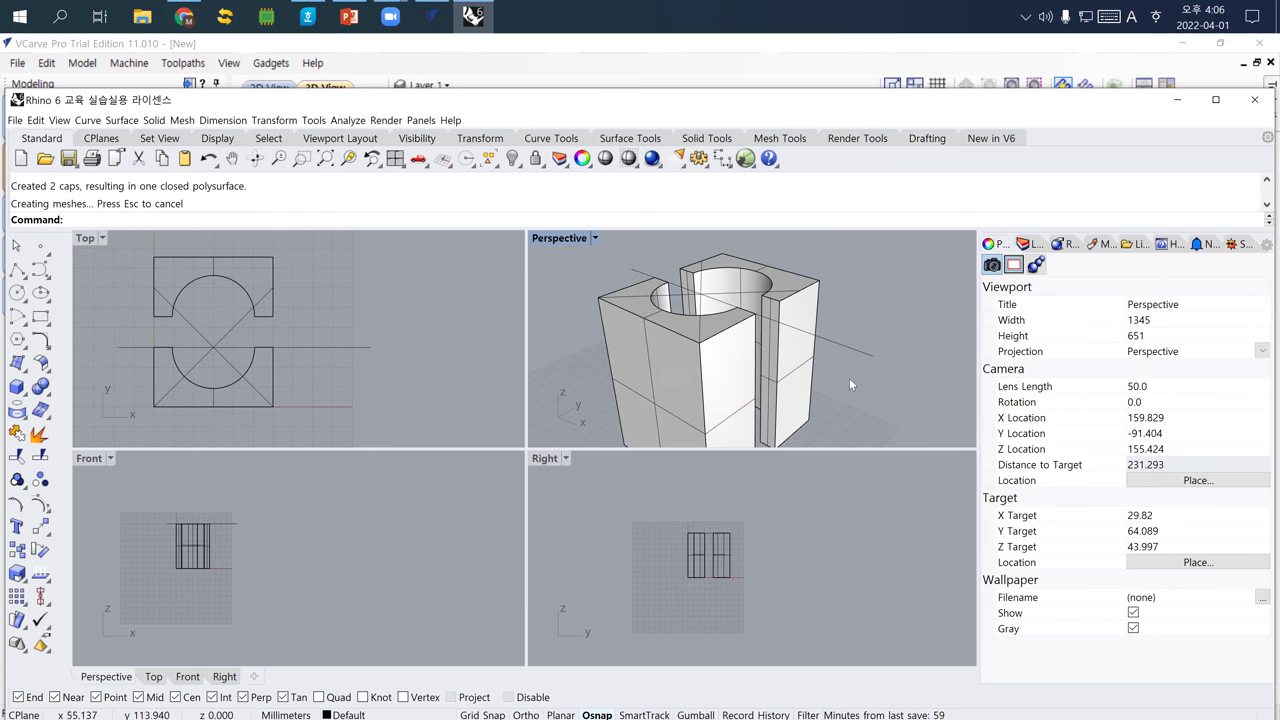
{"action": "left_click", "coordinate": [795, 397]}
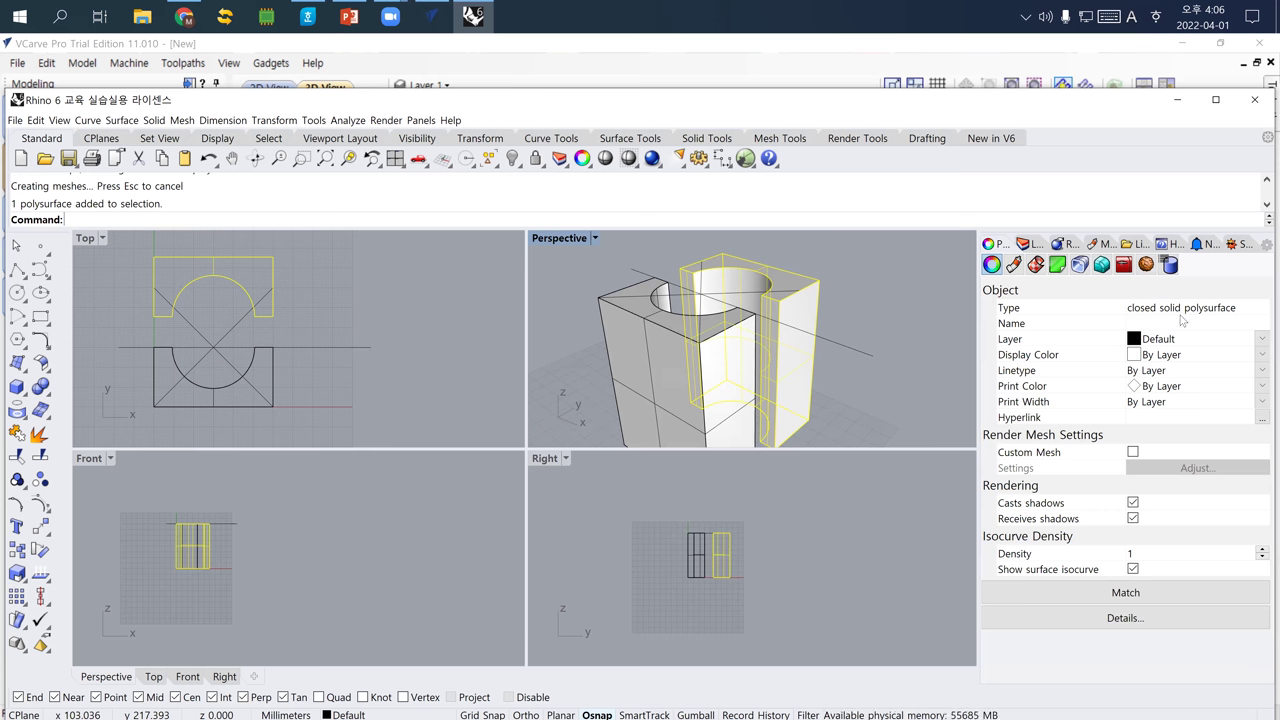
Cap the open cut faces of the other box half.
{"action": "right_click_drag", "start_coordinate": [797, 433], "coordinate": [750, 377]}
{"action": "left_click", "coordinate": [651, 382]}
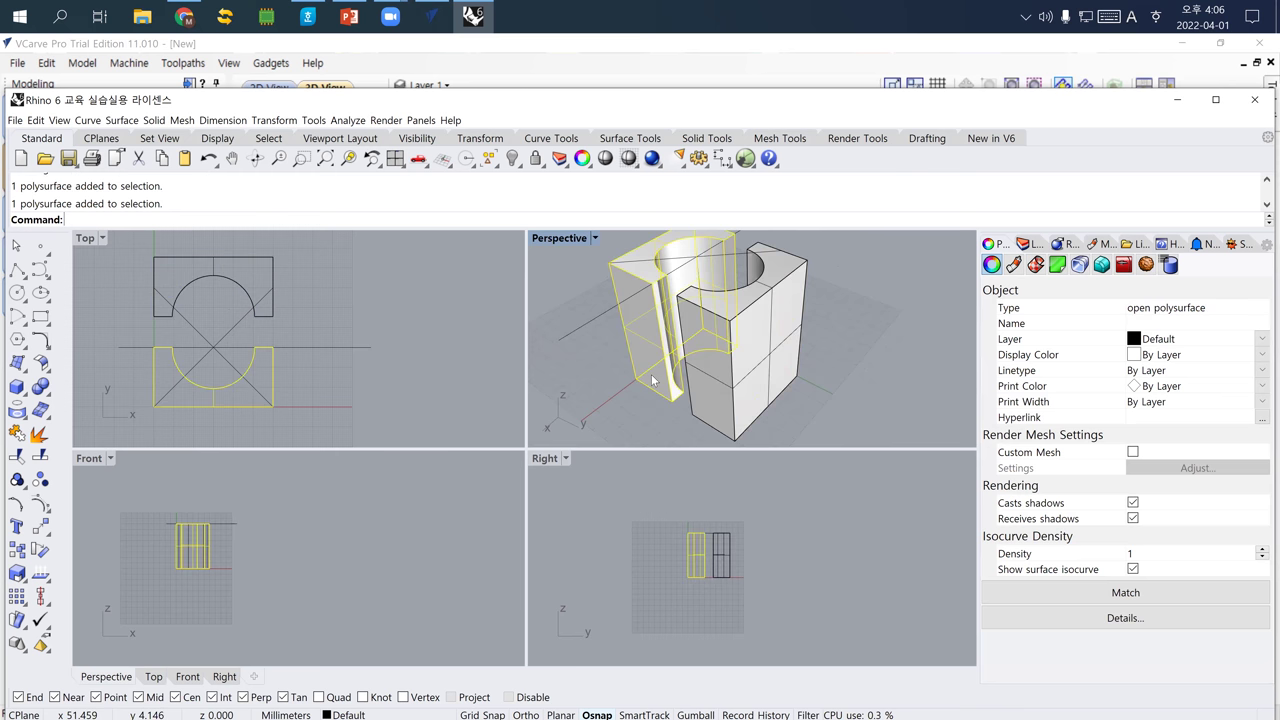
{"action": "type", "text": "cap"}
{"action": "key", "text": "Return"}
{"action": "left_click", "coordinate": [640, 405]}
{"action": "right_click_drag", "start_coordinate": [692, 365], "coordinate": [733, 345]}
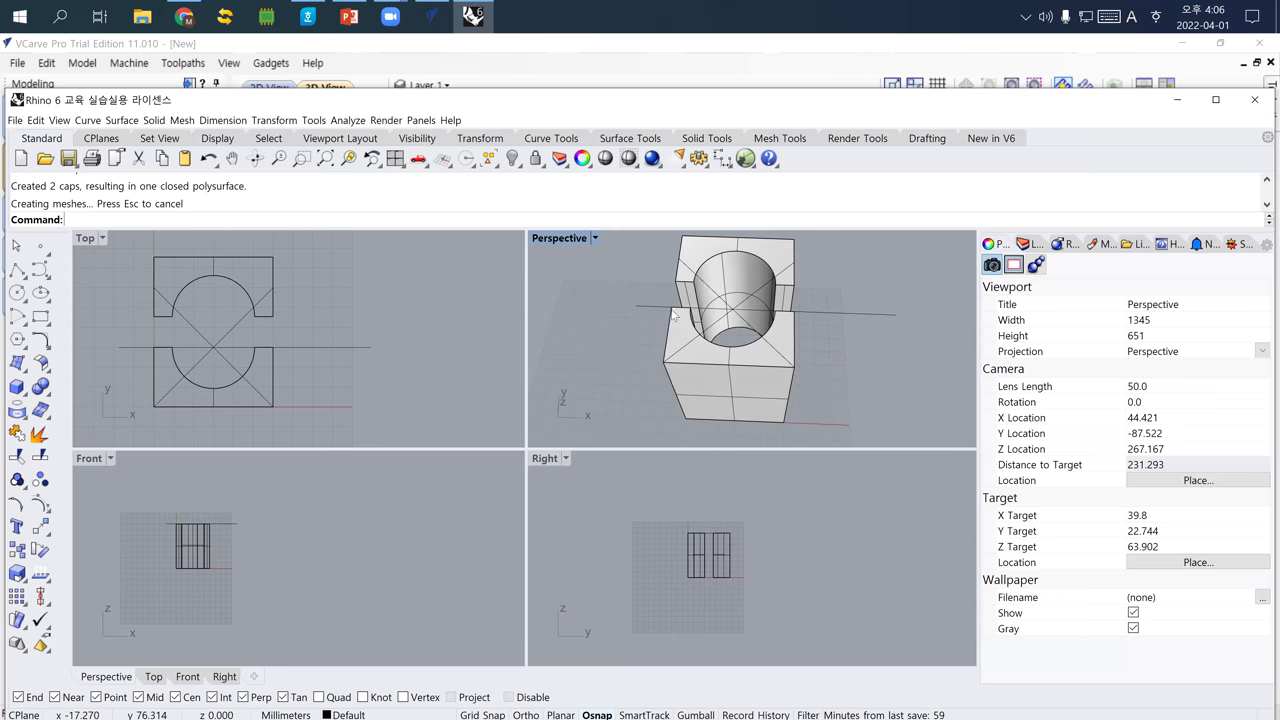
Move the separated half back against the other half, snapping its top corner to the matching corner.
{"action": "scroll", "coordinate": [677, 311], "scroll_direction": "up", "scroll_amount": 5}
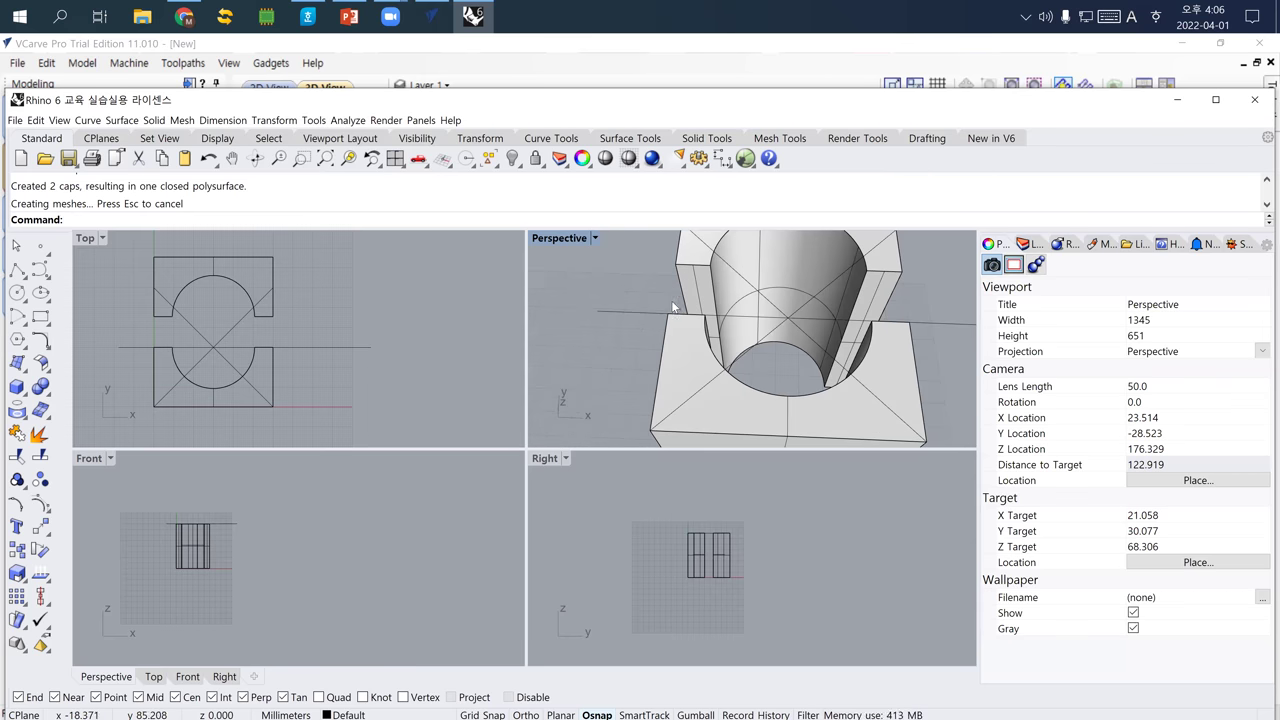
{"action": "mouse_move", "coordinate": [646, 330]}
{"action": "right_mouse_down", "text": "shift"}
{"action": "mouse_move", "coordinate": [614, 366]}
{"action": "mouse_move", "coordinate": [640, 347]}
{"action": "right_mouse_up", "text": "shift"}
{"action": "type", "text": "m"}
{"action": "key", "text": "Return"}
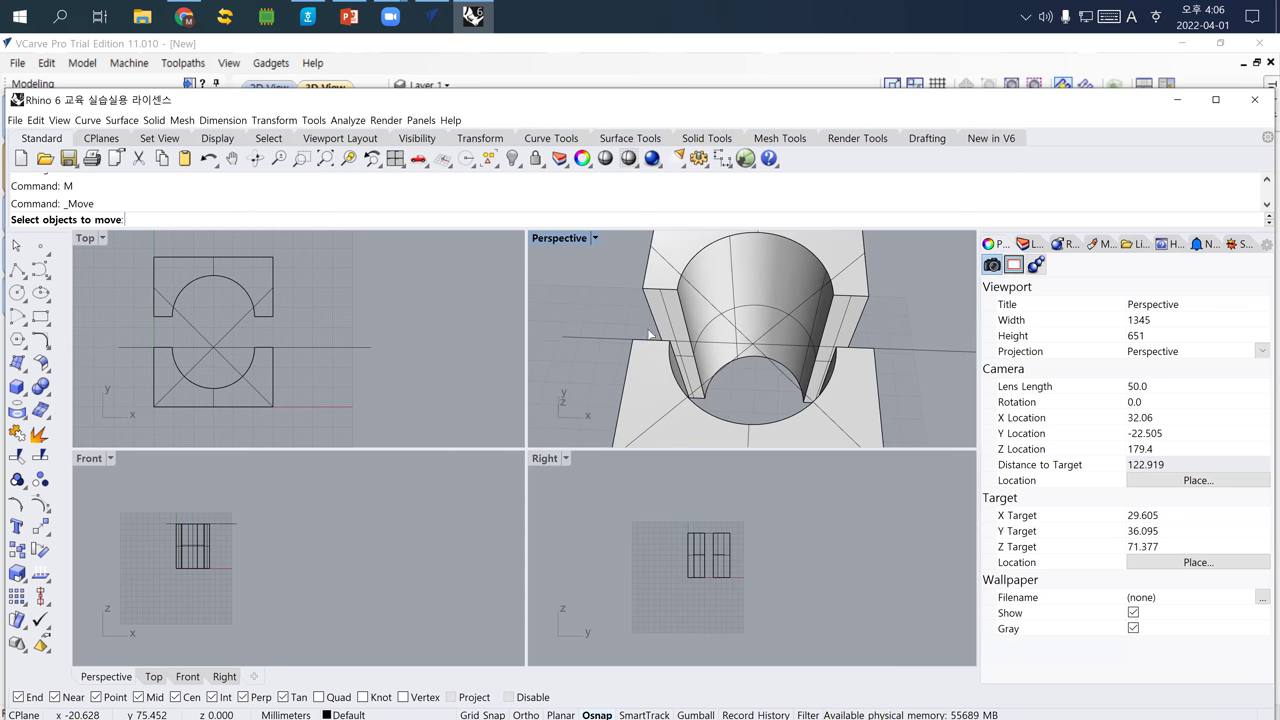
{"action": "left_click", "coordinate": [657, 313]}
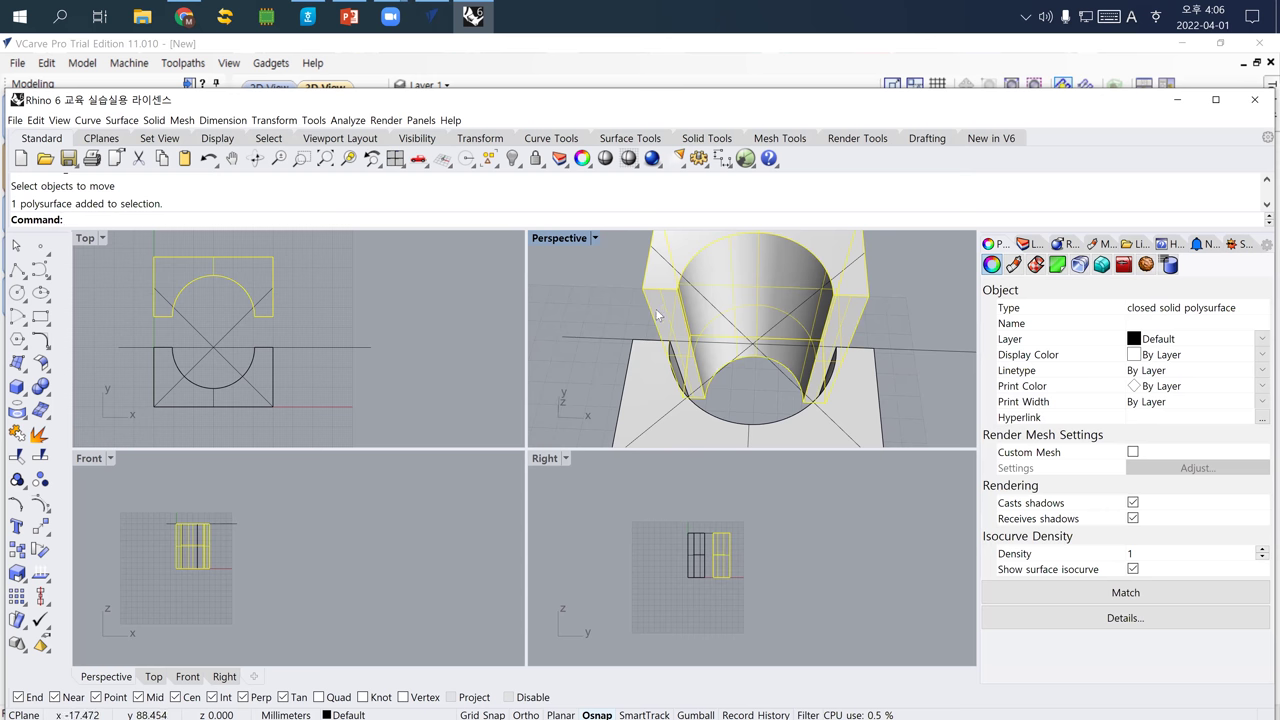
{"action": "key", "text": "Return"}
{"action": "left_click", "coordinate": [641, 290]}
{"action": "left_click", "coordinate": [633, 338]}
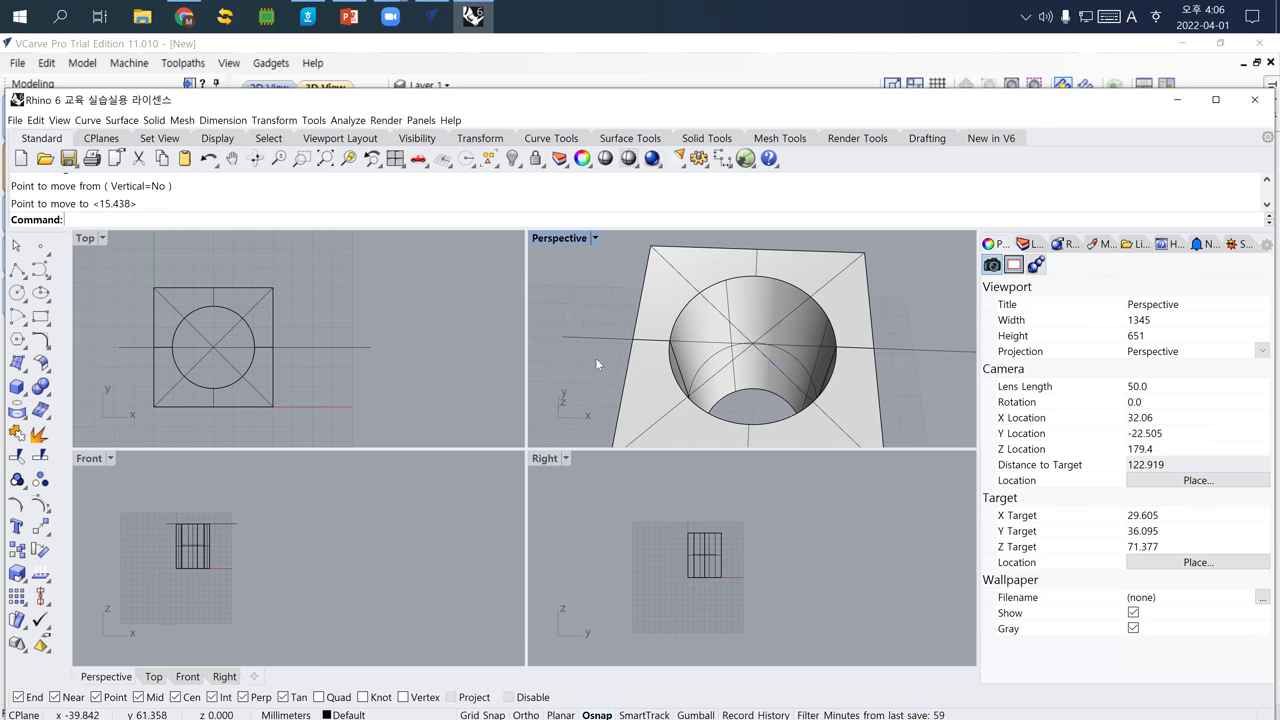
{"action": "scroll", "coordinate": [665, 363], "scroll_direction": "down", "scroll_amount": 4}
{"action": "right_click_drag", "start_coordinate": [665, 363], "coordinate": [679, 391]}
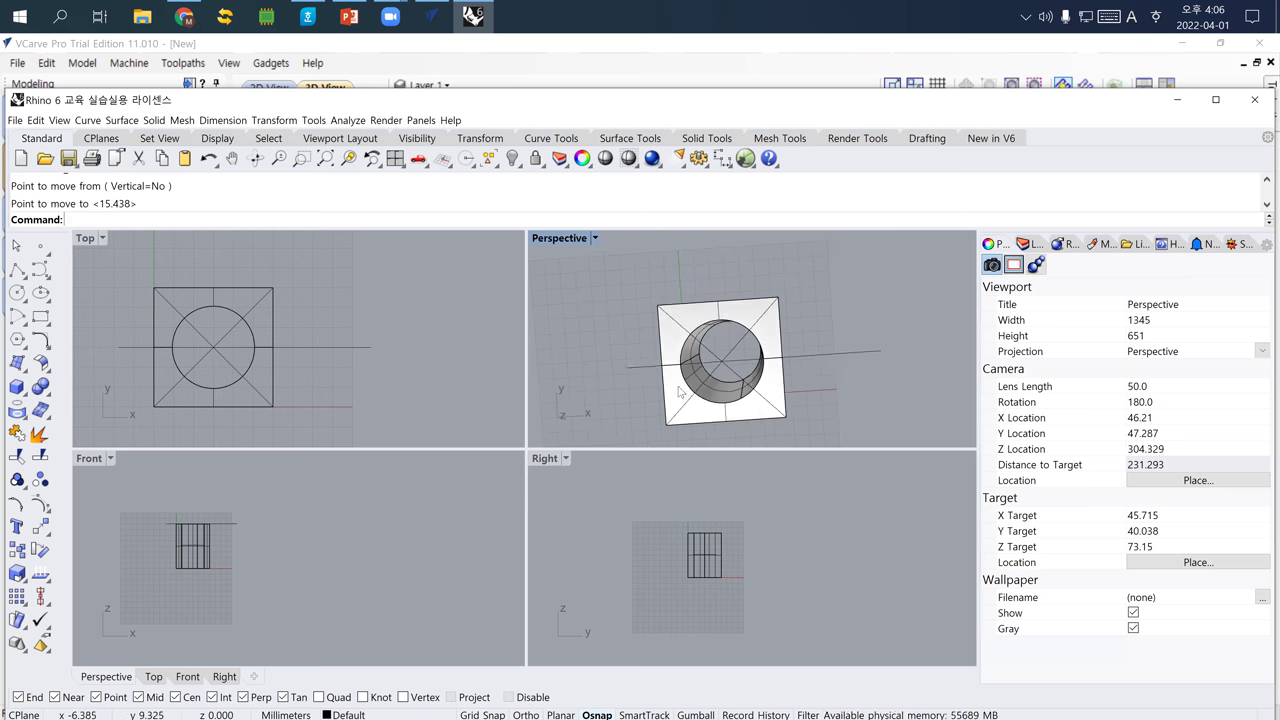
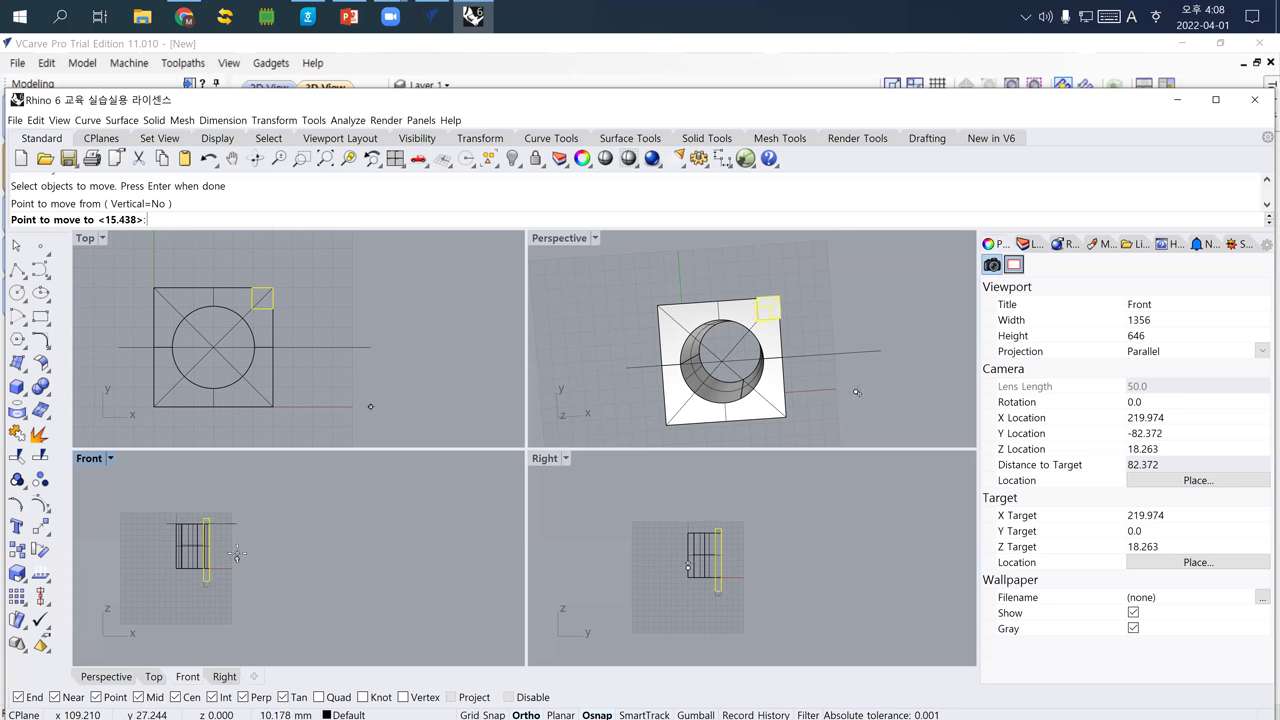
{"action": "right_click_drag", "start_coordinate": [740, 365], "coordinate": [787, 368]}
{"action": "scroll", "coordinate": [787, 368], "scroll_direction": "up", "scroll_amount": 5}
{"action": "scroll", "coordinate": [787, 368], "scroll_direction": "down", "scroll_amount": 4}
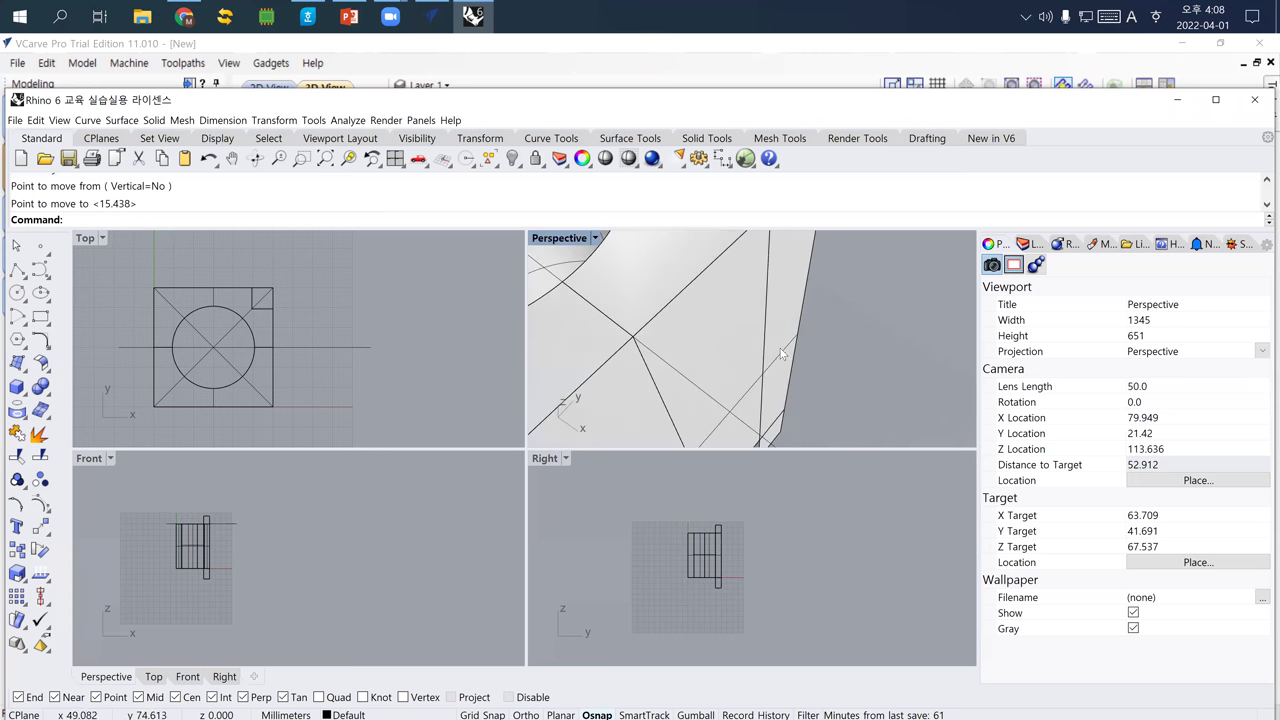
{"action": "left_click", "coordinate": [271, 313]}
{"action": "scroll", "coordinate": [270, 316], "scroll_direction": "up", "scroll_amount": 5}
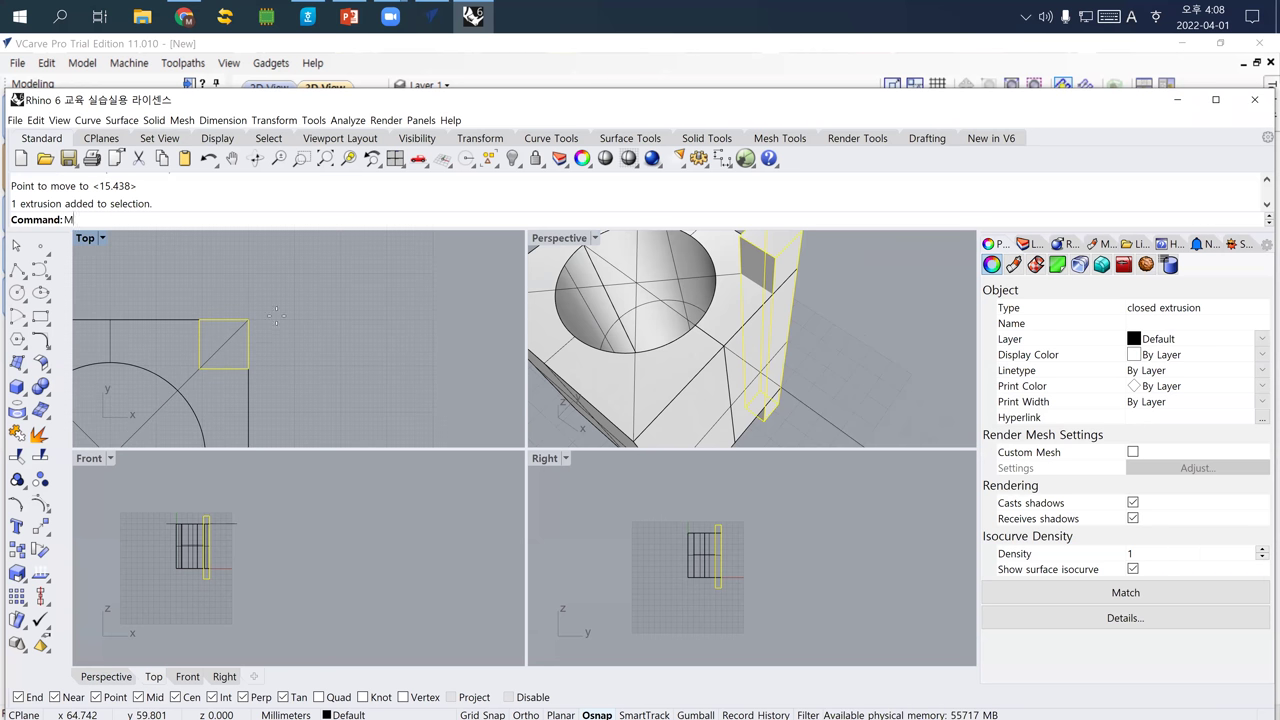
{"action": "type", "text": "m"}
{"action": "key", "text": "Return"}
{"action": "left_click", "coordinate": [279, 308]}
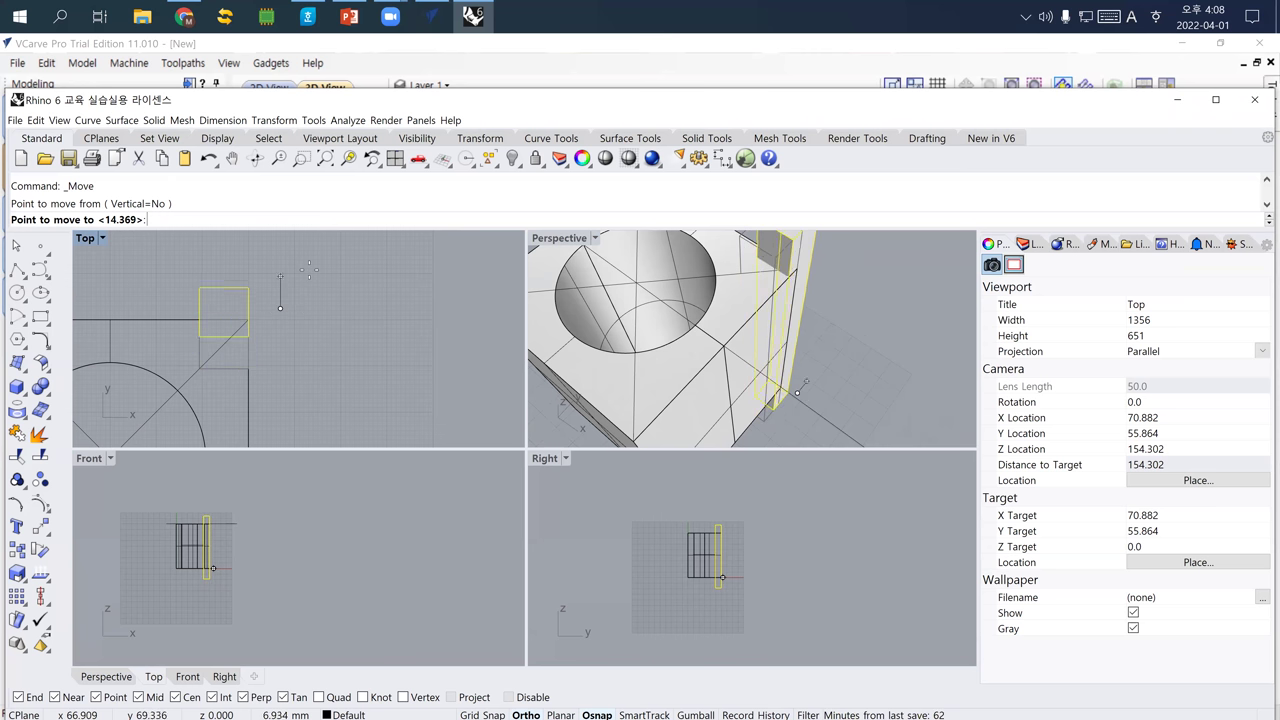
{"action": "key", "text": "F8"}
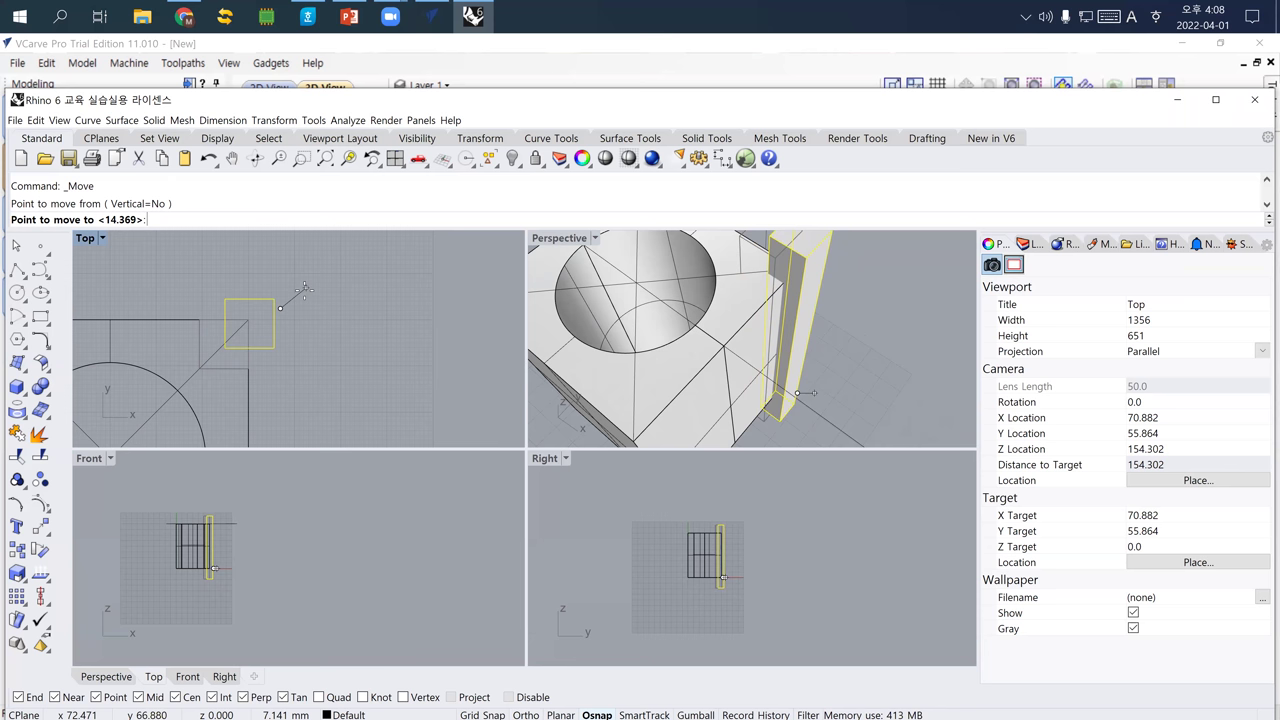
{"action": "key", "text": "Escape"}
{"action": "type", "text": "m"}
{"action": "key", "text": "Return"}
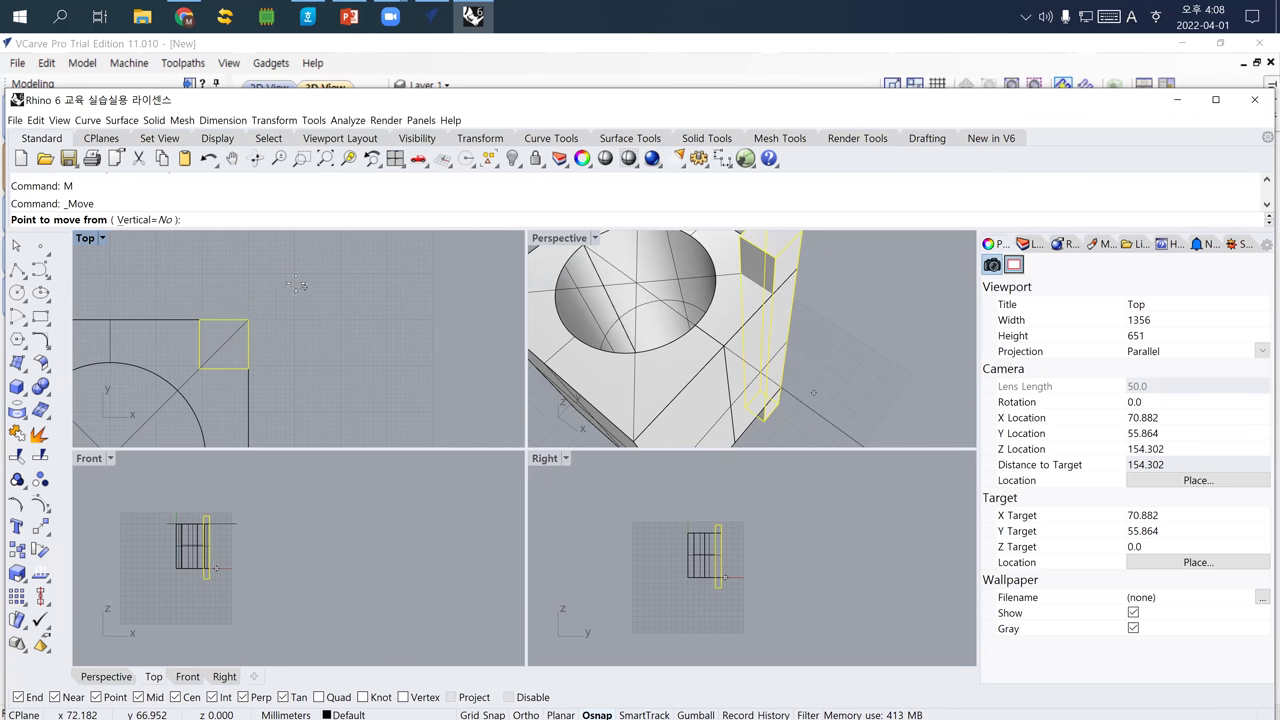
{"action": "key", "text": "Escape"}
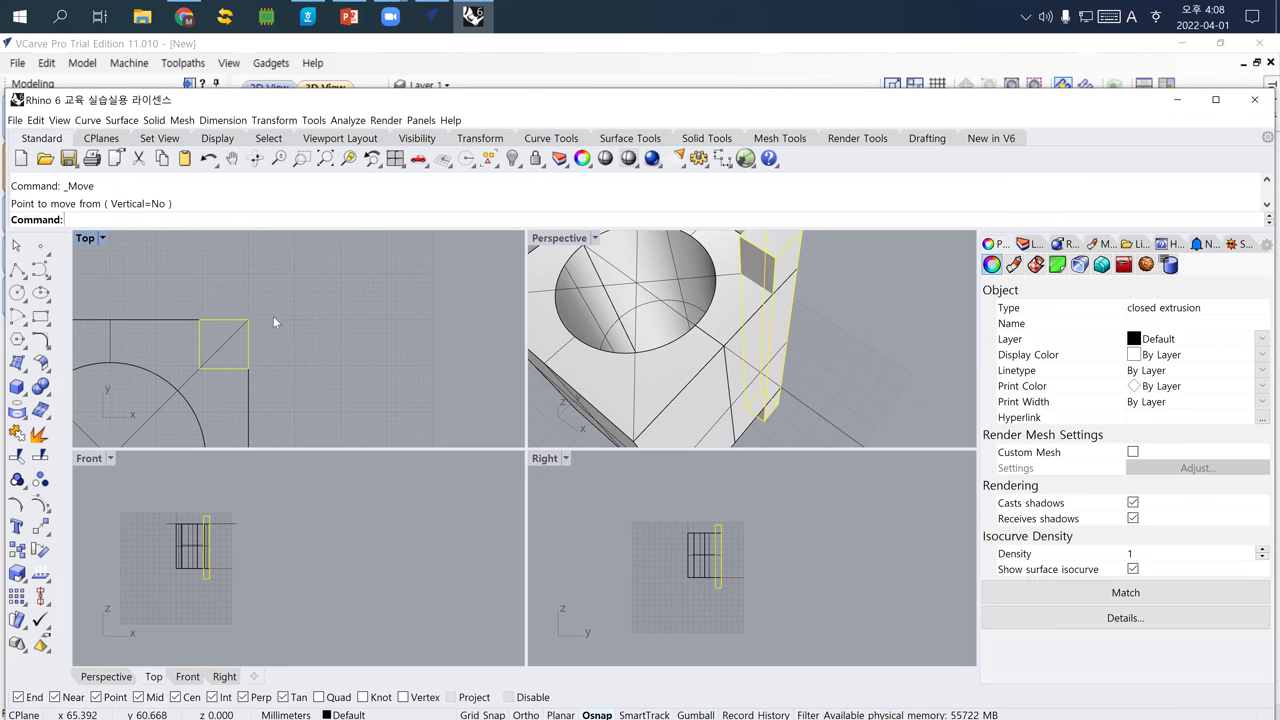
Undo the last move of the square corner bar.
{"action": "key", "text": "ctrl+z"}
{"action": "scroll", "coordinate": [236, 340], "scroll_direction": "up", "scroll_amount": 3}
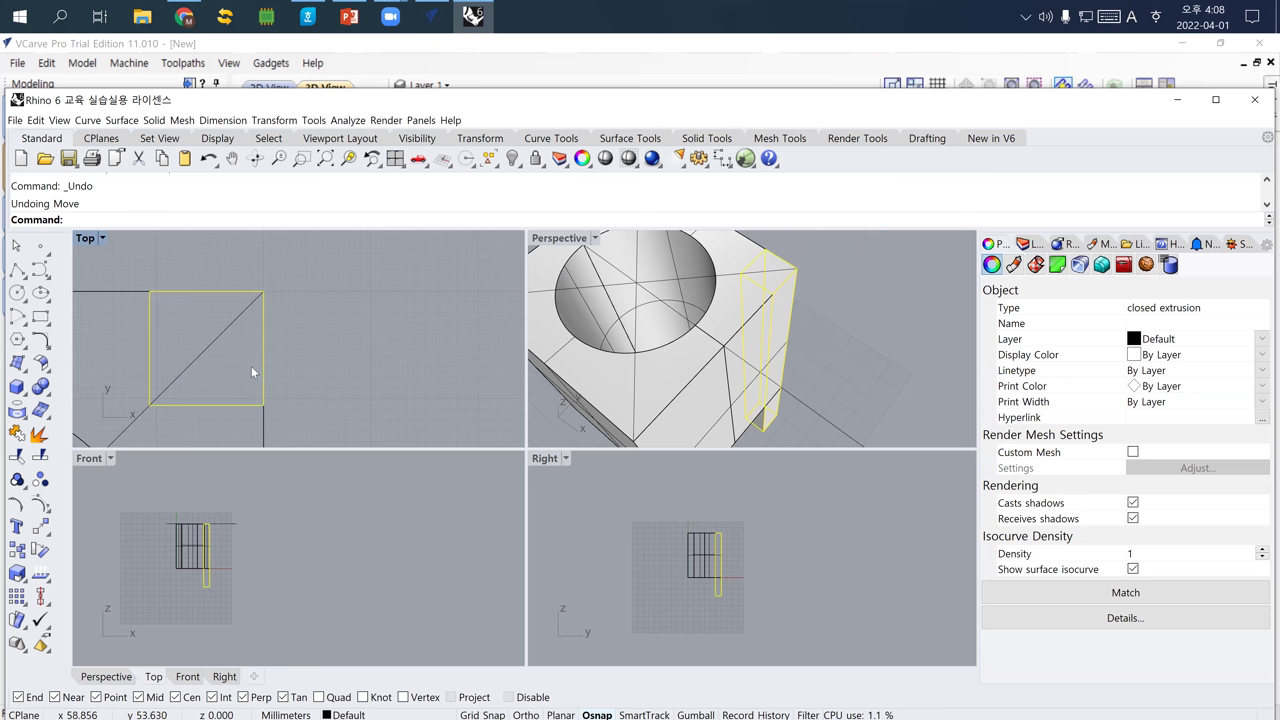
{"action": "type", "text": "NetworkSrf"}
{"action": "key", "text": "Return"}
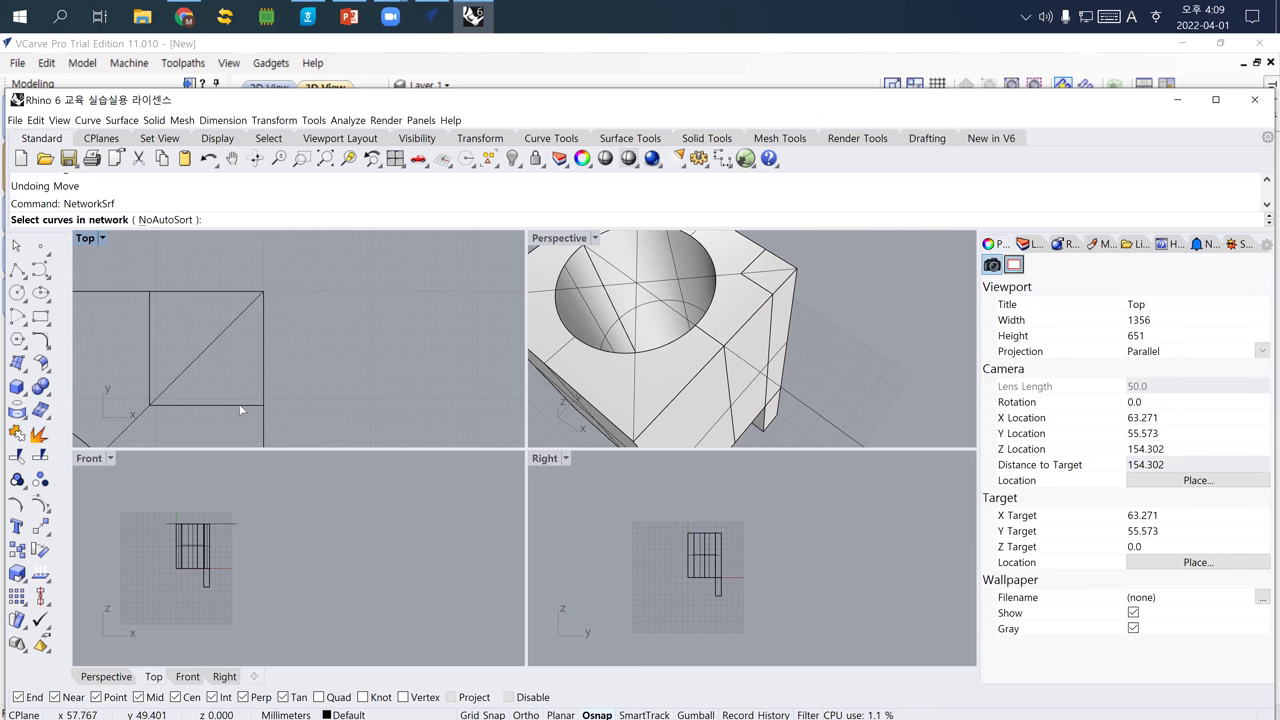
{"action": "key", "text": "Escape"}
Move the square corner bar 1 mm in the positive X direction, so it projects beyond the box's side face.
{"action": "left_click", "coordinate": [183, 403]}
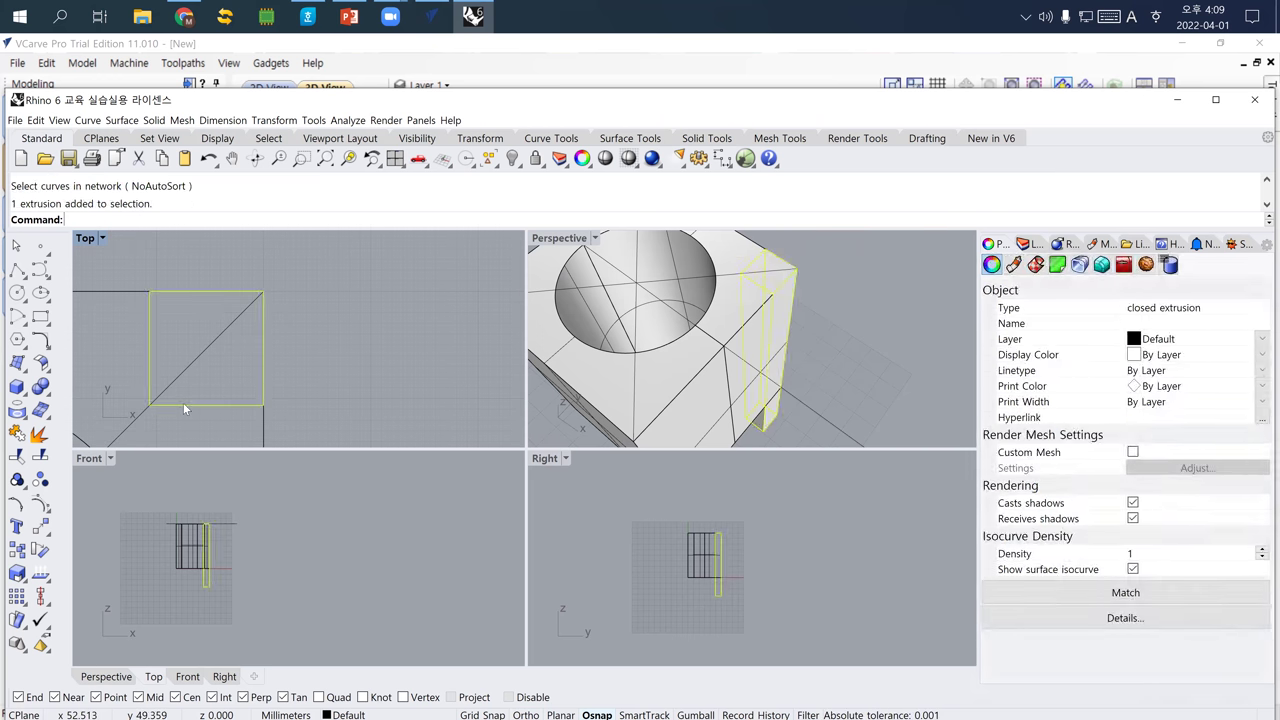
{"action": "type", "text": "m"}
{"action": "key", "text": "Return"}
{"action": "left_click", "coordinate": [295, 370]}
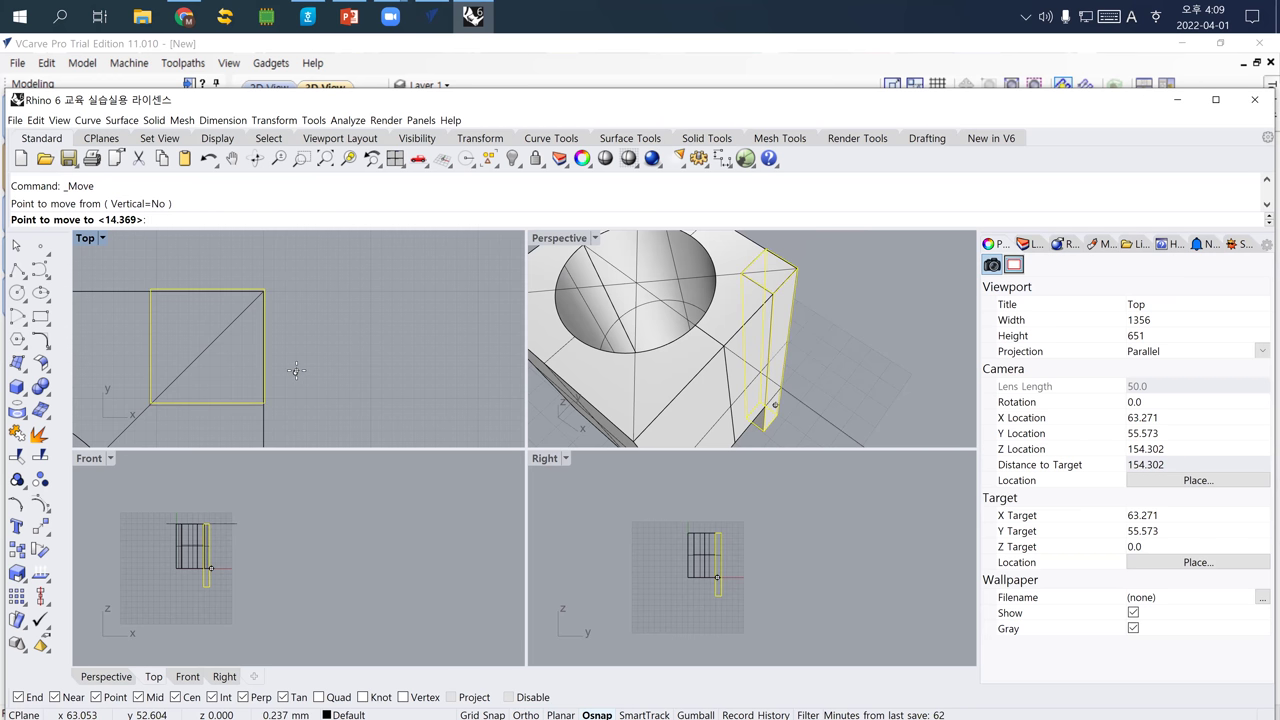
{"action": "type", "text": "1"}
{"action": "key", "text": "Return"}
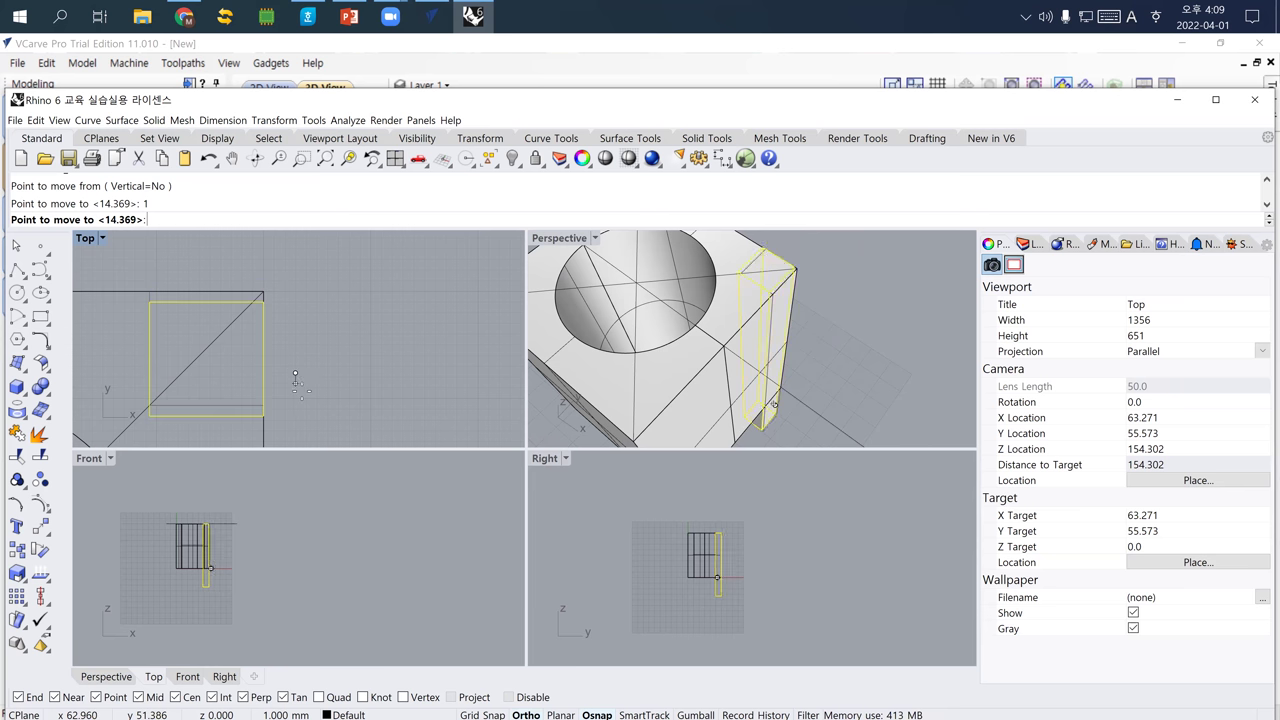
{"action": "left_click", "coordinate": [310, 379]}
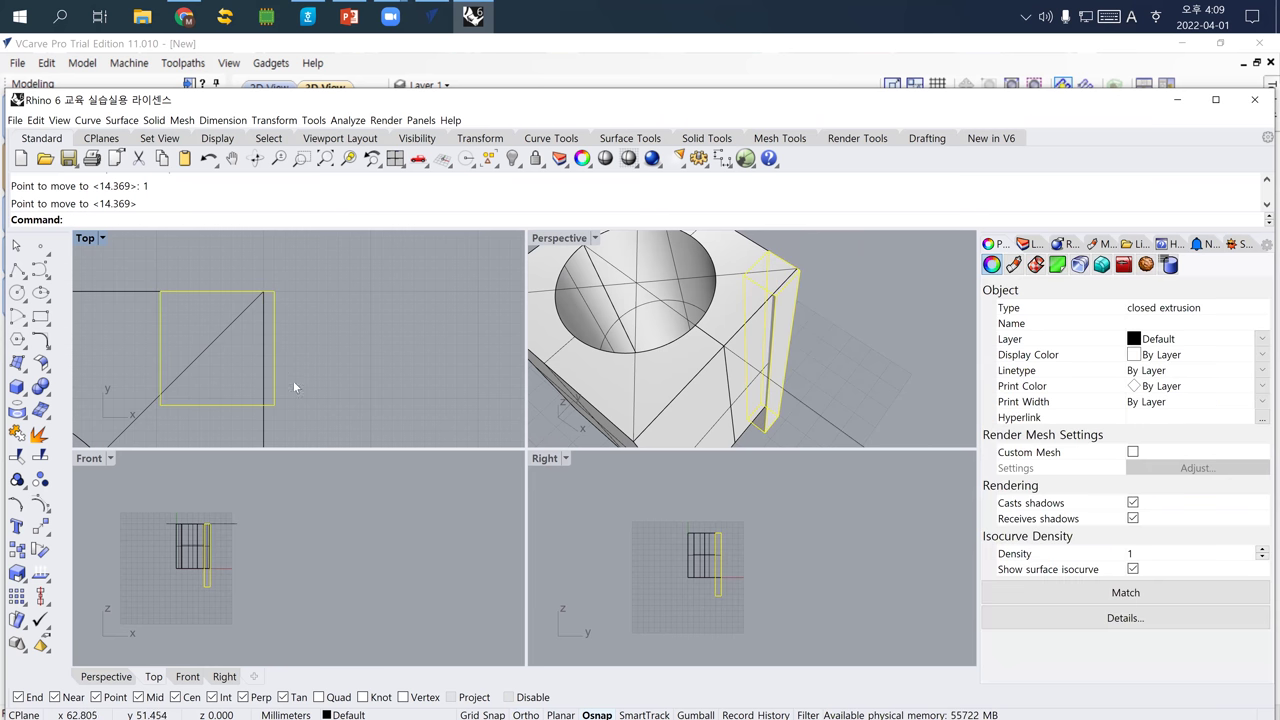
Move the square corner bar 1 mm in the positive Y direction, so it projects beyond the box's adjacent side face.
{"action": "type", "text": "m"}
{"action": "key", "text": "Return"}
{"action": "left_click", "coordinate": [288, 369]}
{"action": "type", "text": "1"}
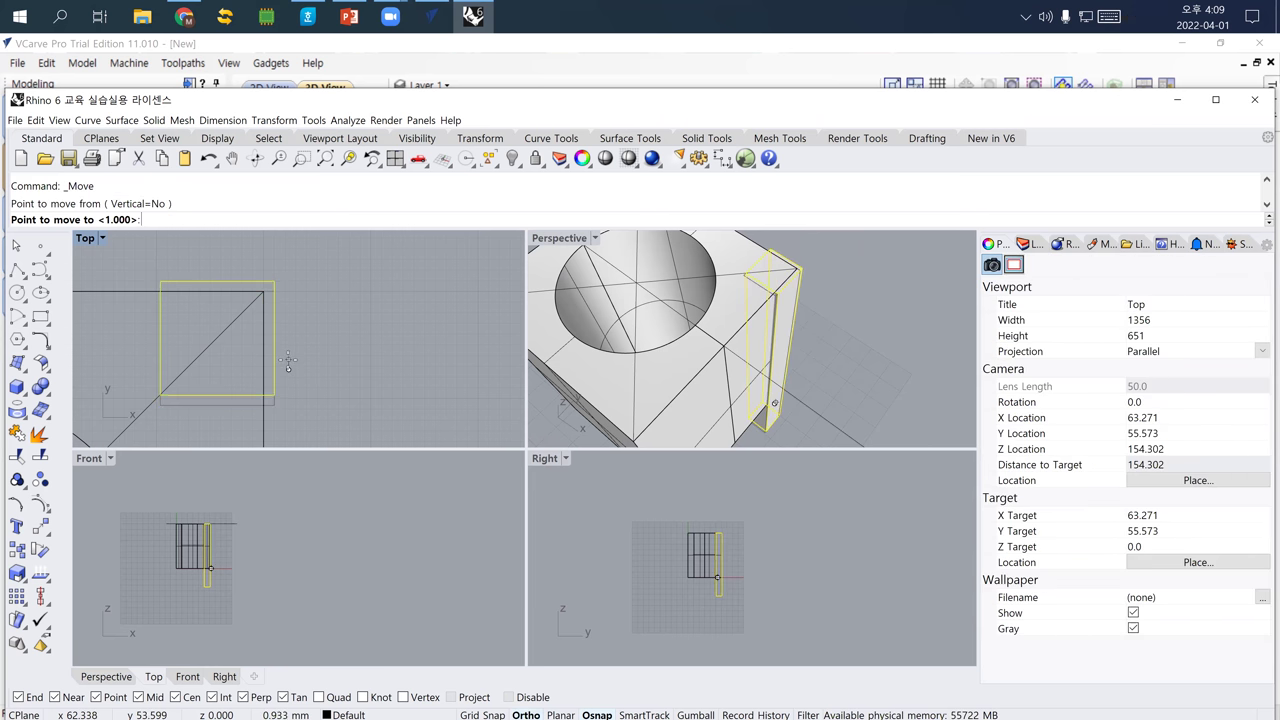
{"action": "key", "text": "Return"}
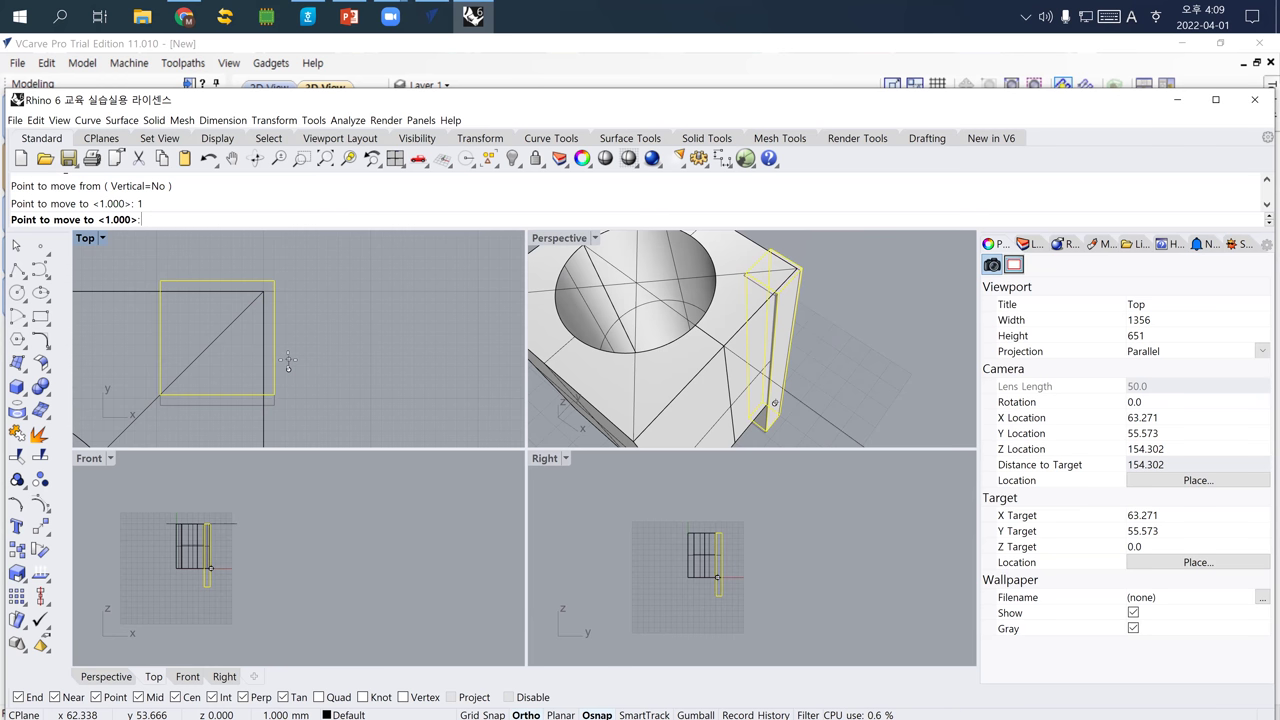
{"action": "key", "text": "Return"}
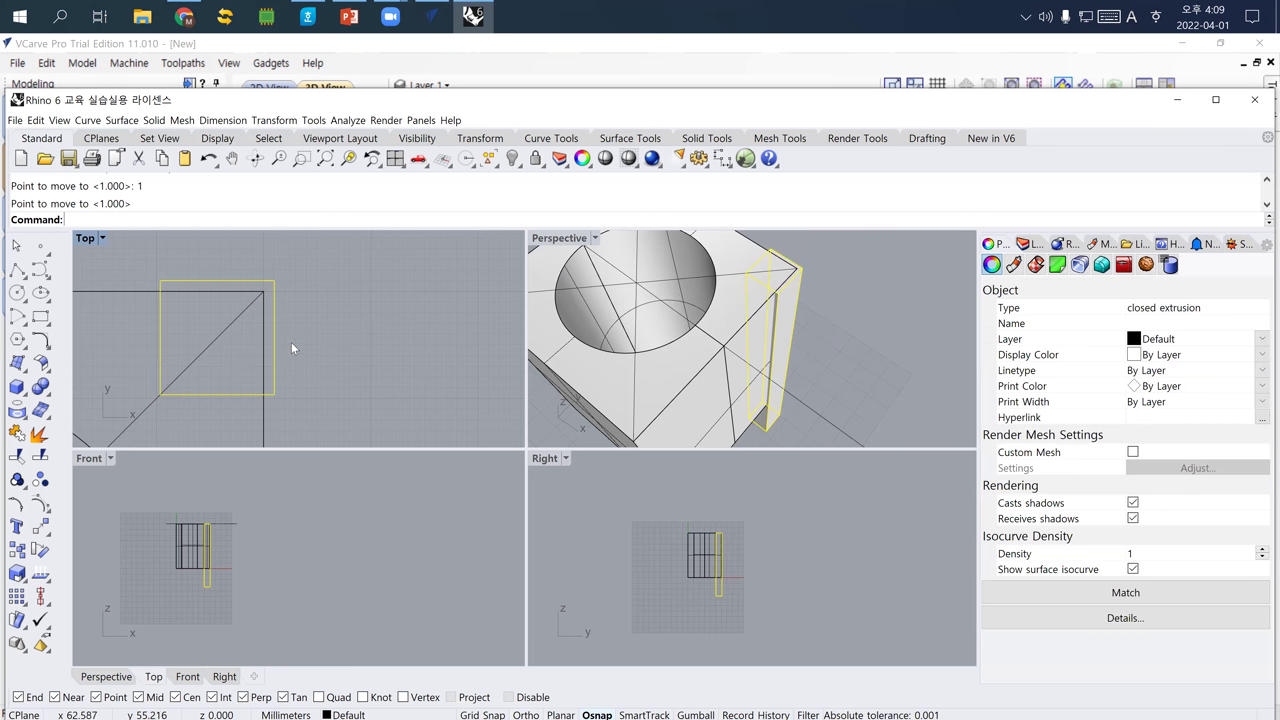
Move the square corner post upward in the Front view so it protrudes above and below the block.
{"action": "right_click_drag", "start_coordinate": [833, 336], "coordinate": [815, 312]}
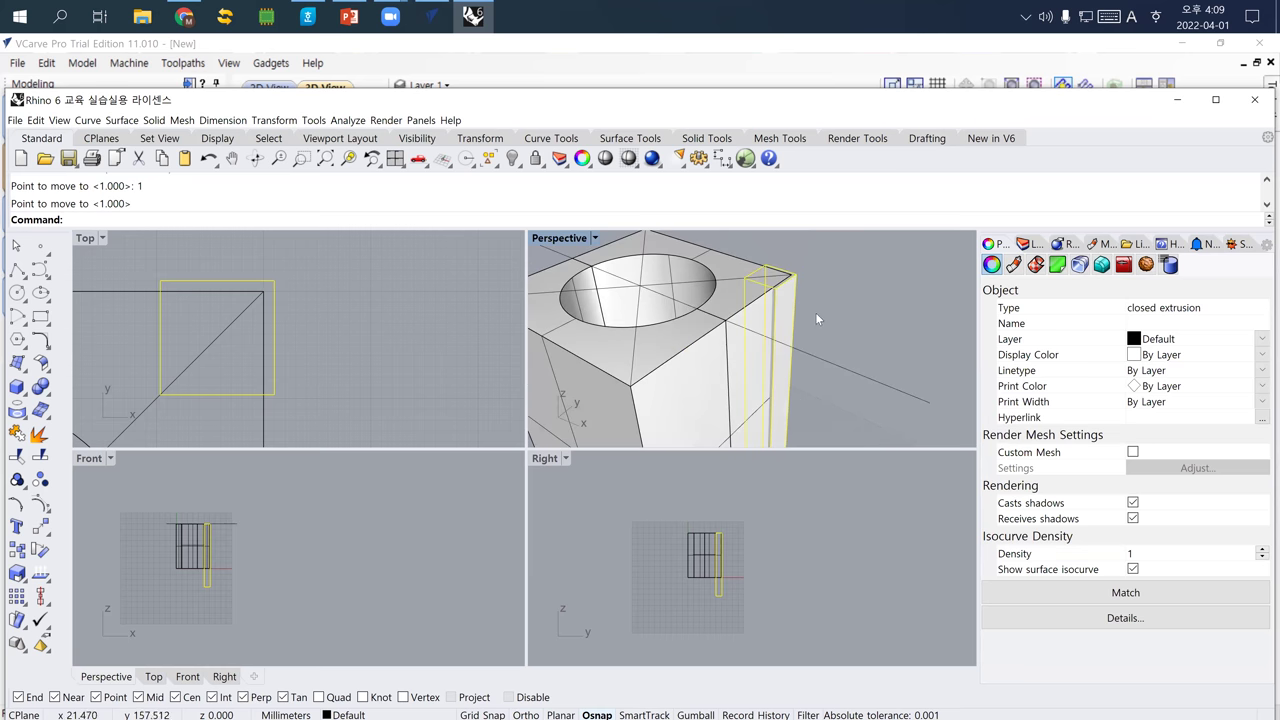
{"action": "left_click", "coordinate": [812, 311]}
{"action": "scroll", "coordinate": [772, 292], "scroll_direction": "up", "scroll_amount": 5}
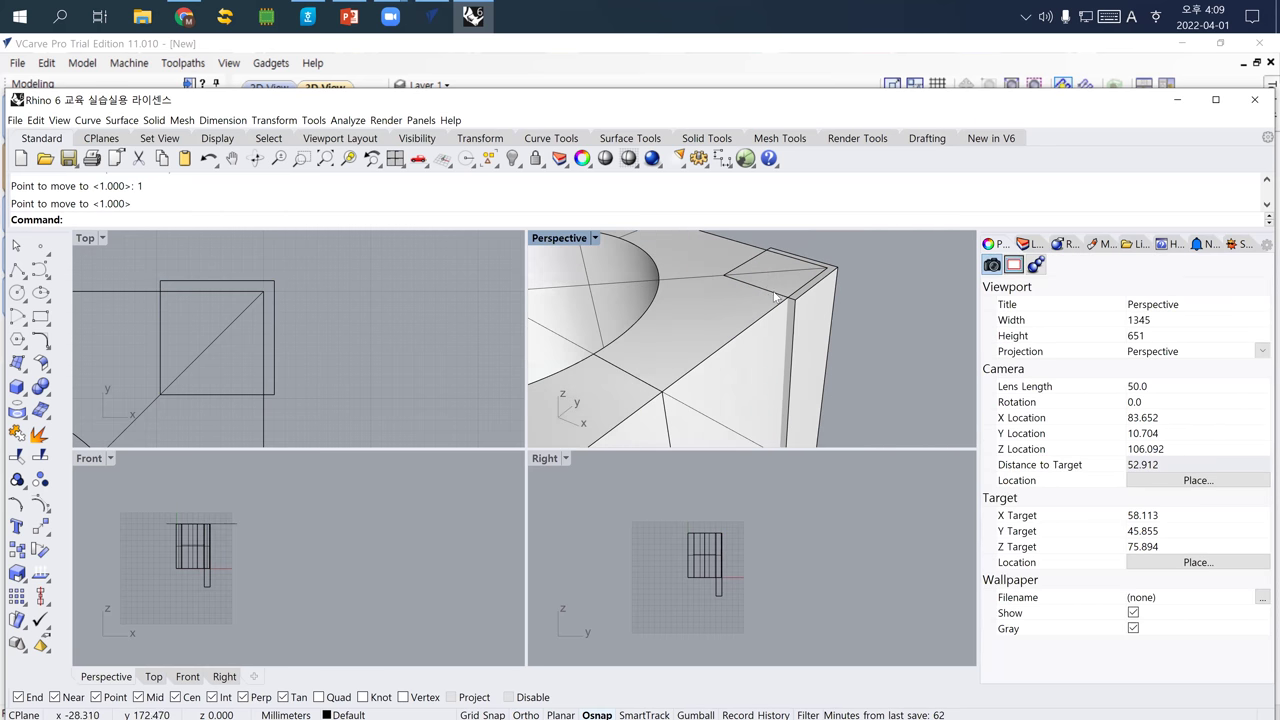
{"action": "scroll", "coordinate": [309, 366], "scroll_direction": "down", "scroll_amount": 6}
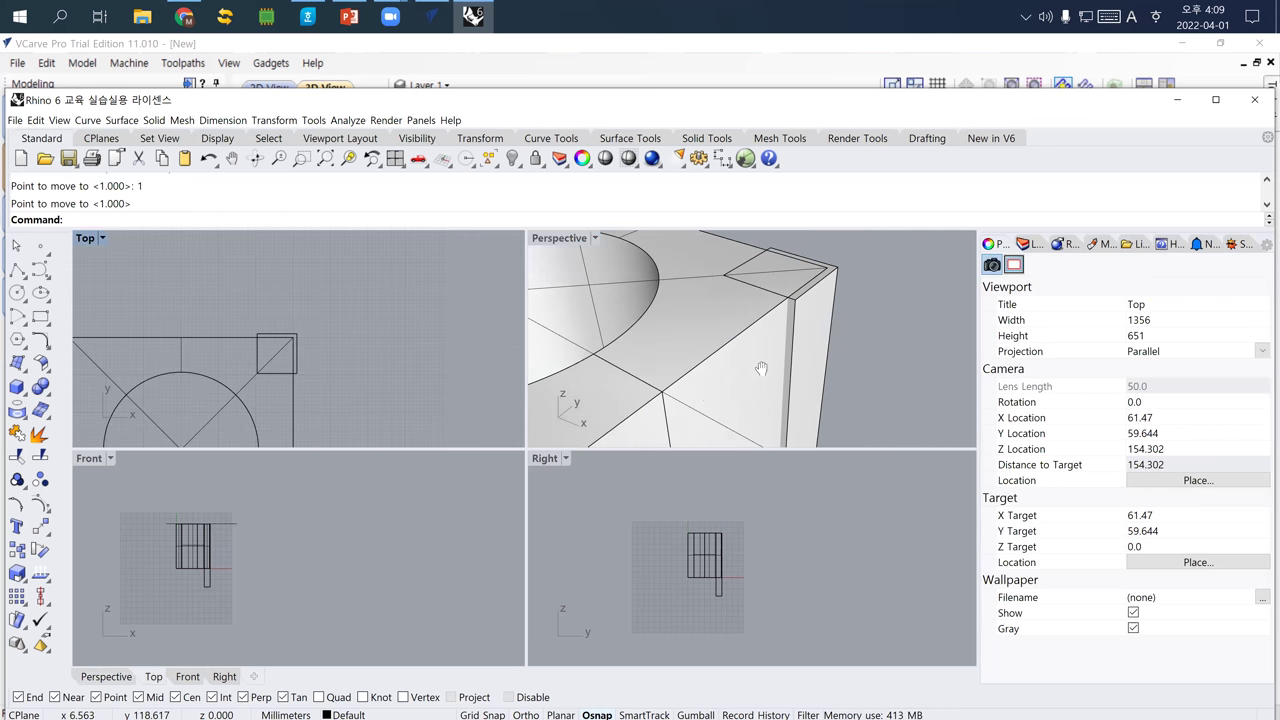
{"action": "scroll", "coordinate": [747, 341], "scroll_direction": "down", "scroll_amount": 6}
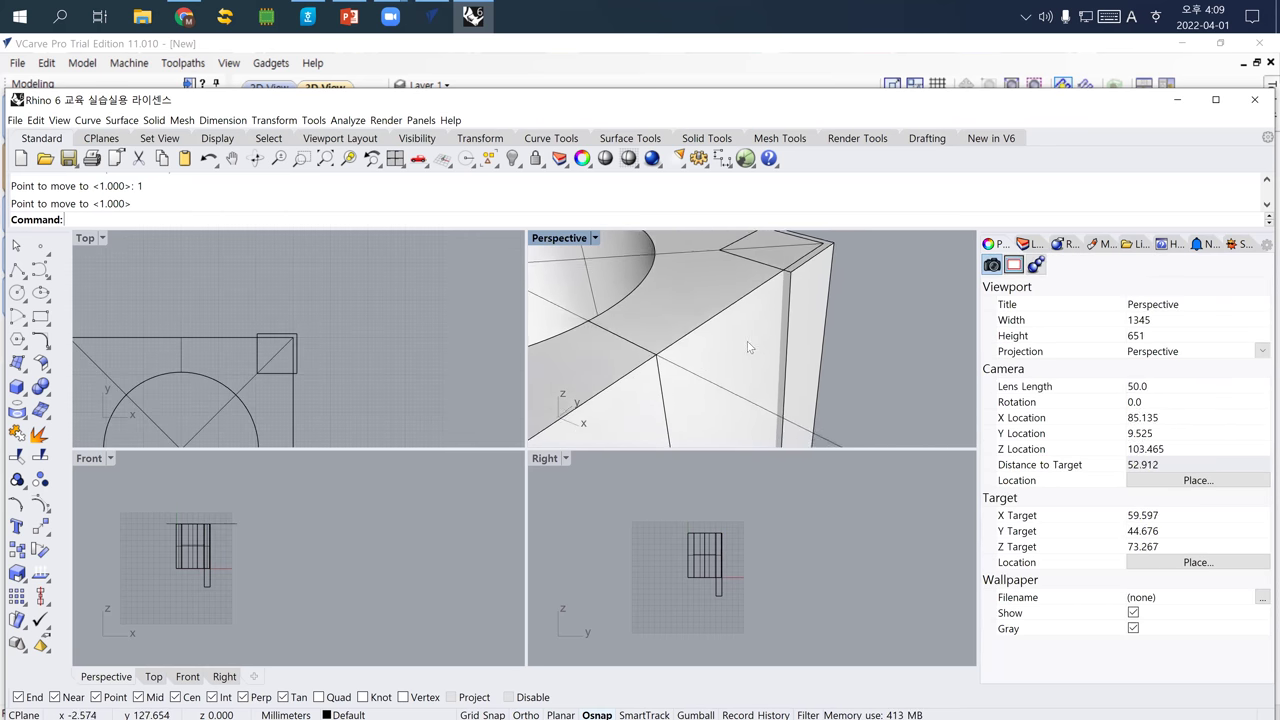
{"action": "left_click", "coordinate": [212, 582]}
{"action": "type", "text": "m"}
{"action": "key", "text": "Return"}
{"action": "key", "text": "Escape"}
{"action": "key", "text": "Escape"}
{"action": "right_click_drag", "start_coordinate": [677, 359], "coordinate": [760, 332]}
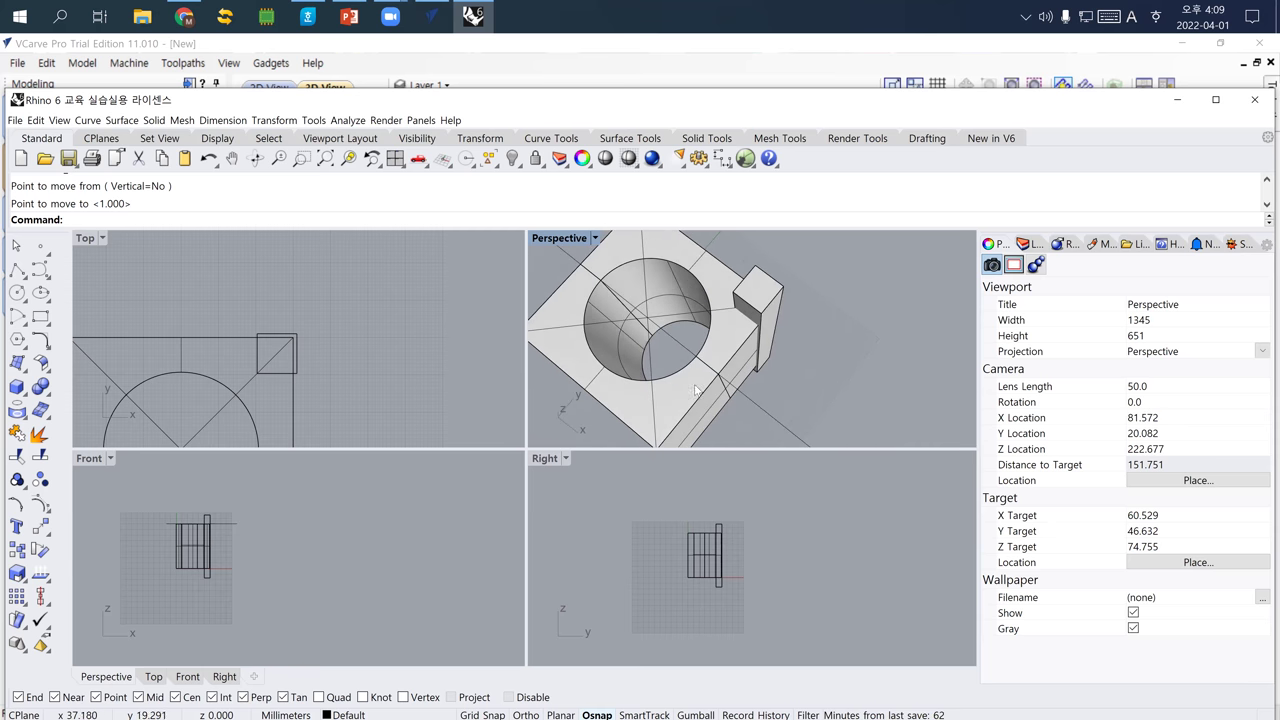
Try to mirror a copy of the corner post across the block's horizontal centre line in the Top view.
{"action": "left_click", "coordinate": [779, 294]}
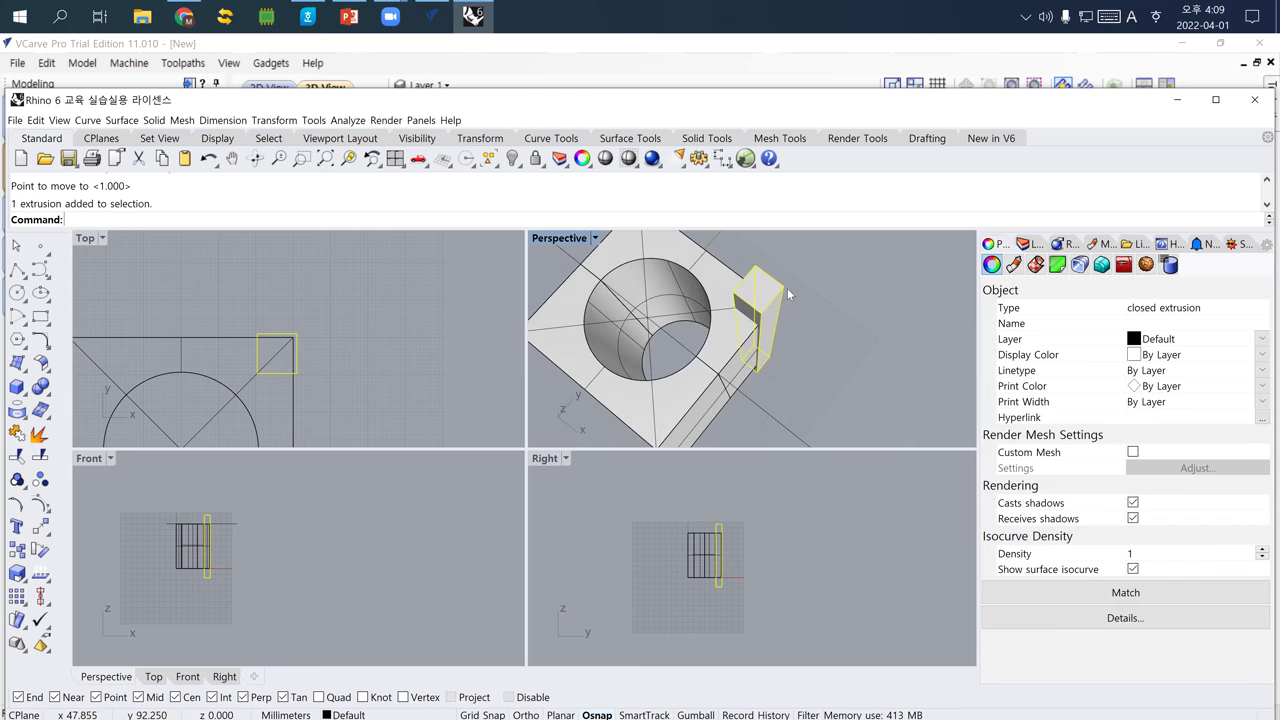
{"action": "scroll", "coordinate": [289, 300], "scroll_direction": "down", "scroll_amount": 3}
{"action": "scroll", "coordinate": [289, 280], "scroll_direction": "up", "scroll_amount": 1}
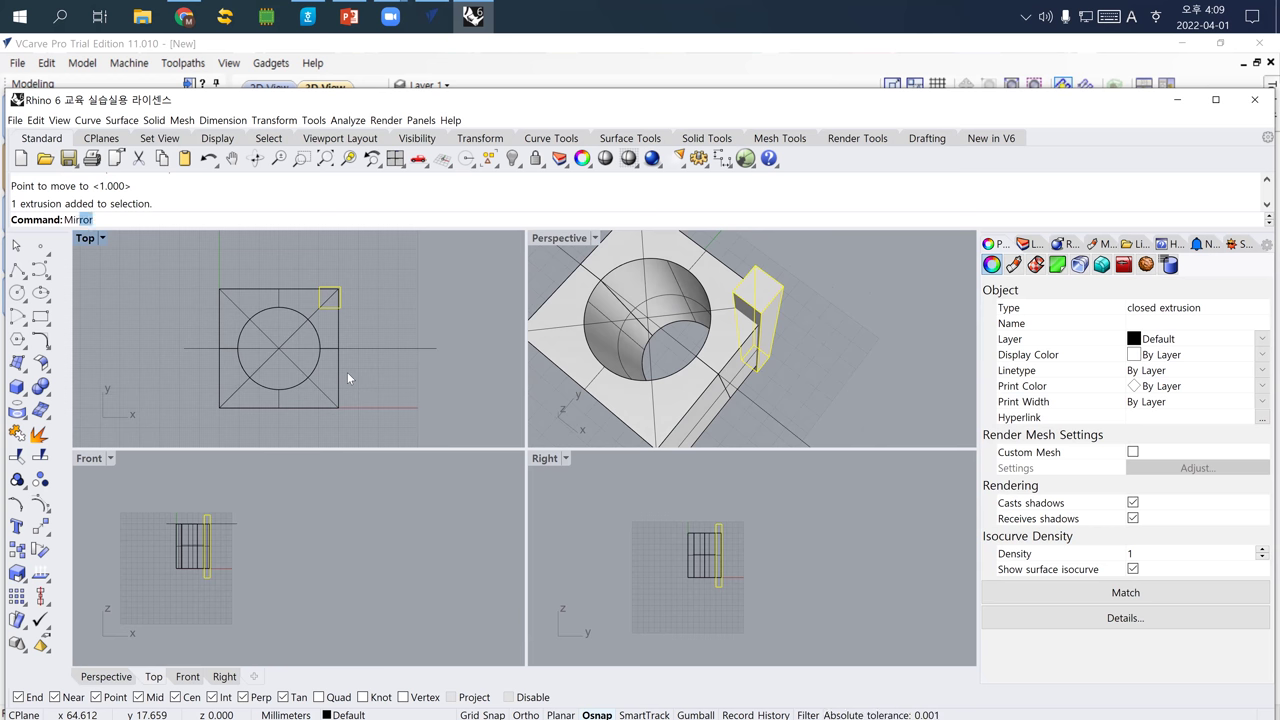
{"action": "key", "text": "Return"}
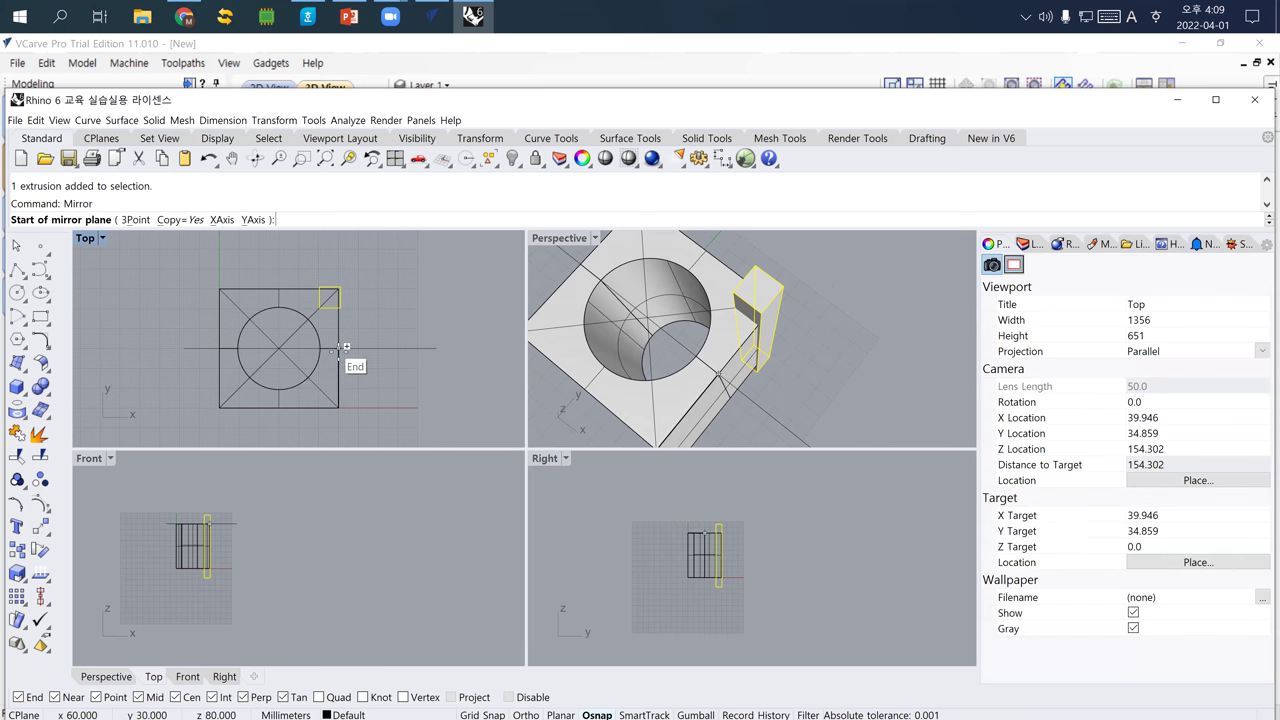
{"action": "left_click", "coordinate": [339, 349]}
{"action": "left_click", "coordinate": [441, 394]}
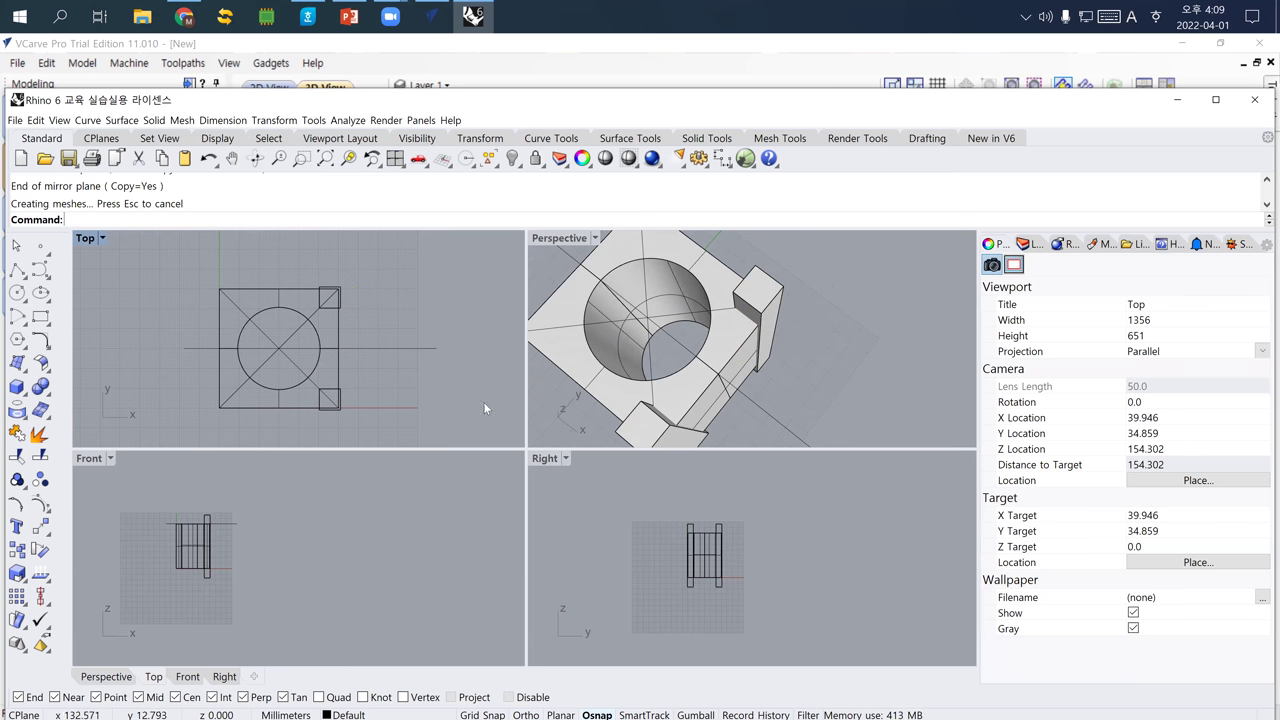
{"action": "key", "text": "ctrl+z"}
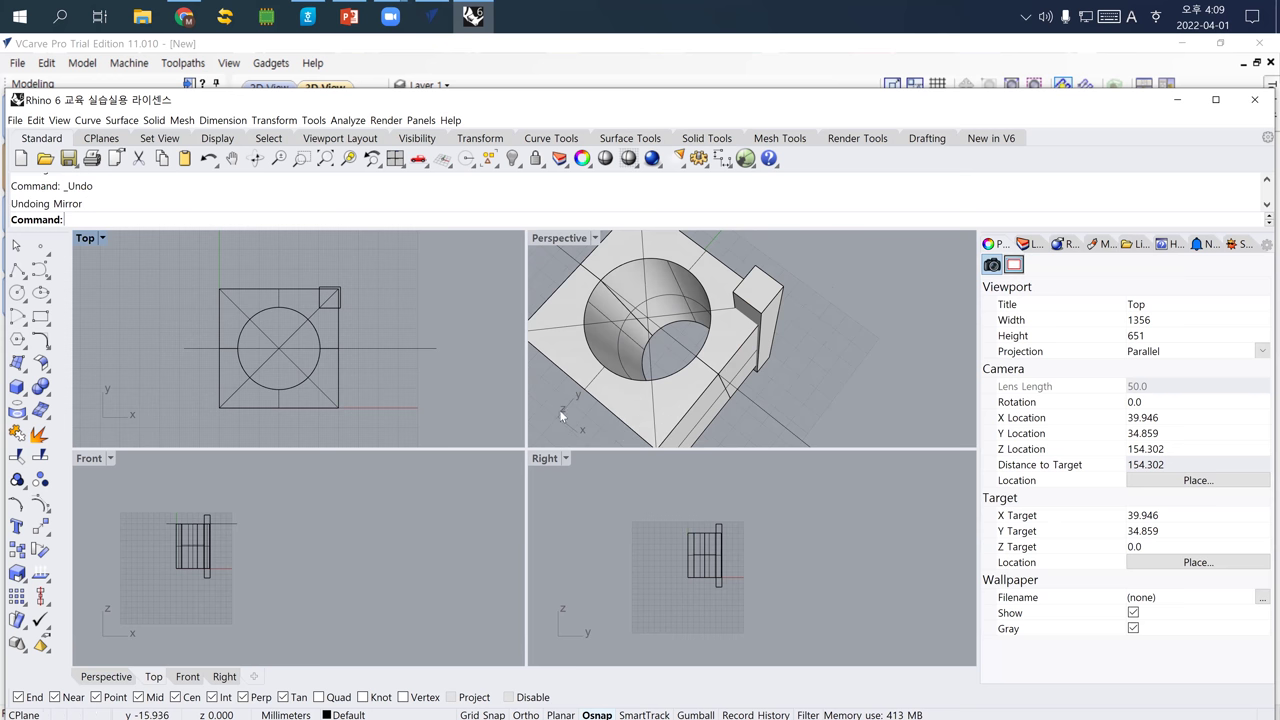
Polar array the corner post around the hole's centre in the Top view with 4 items over 360 degrees.
{"action": "left_click", "coordinate": [767, 295]}
{"action": "type", "text": "Array"}
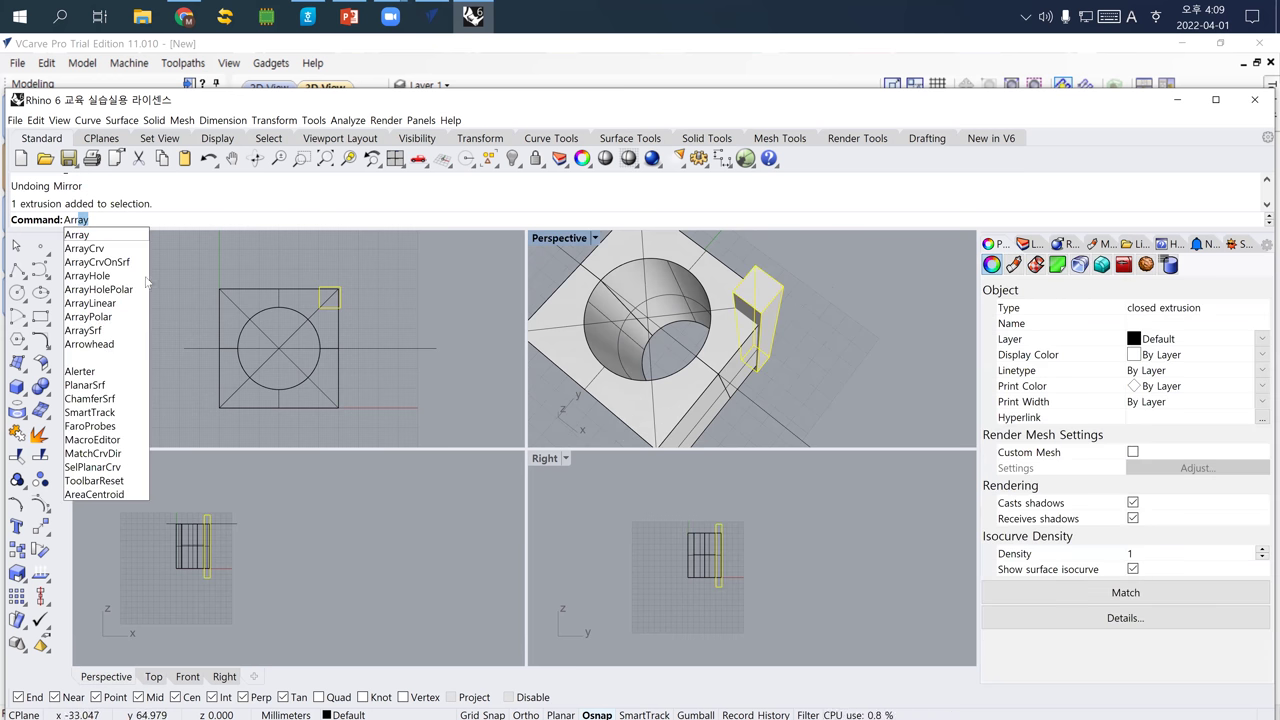
{"action": "left_click", "coordinate": [114, 317]}
{"action": "left_click", "coordinate": [279, 348]}
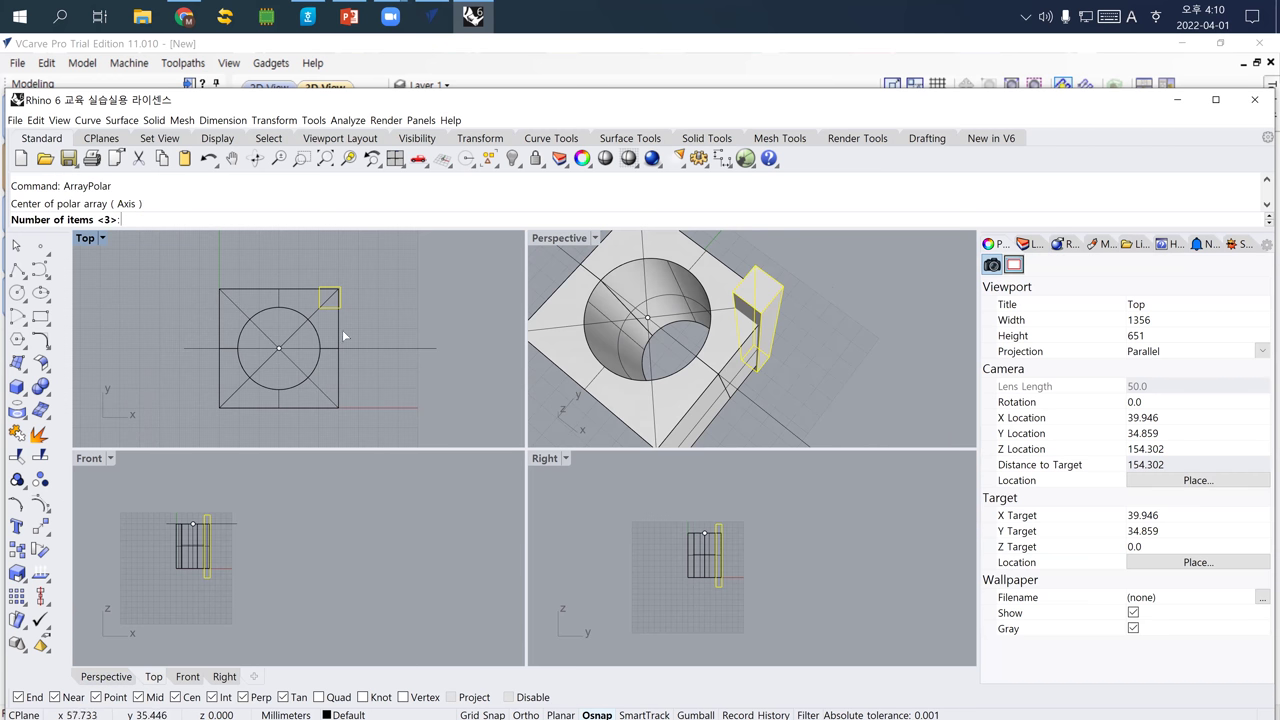
{"action": "type", "text": "4"}
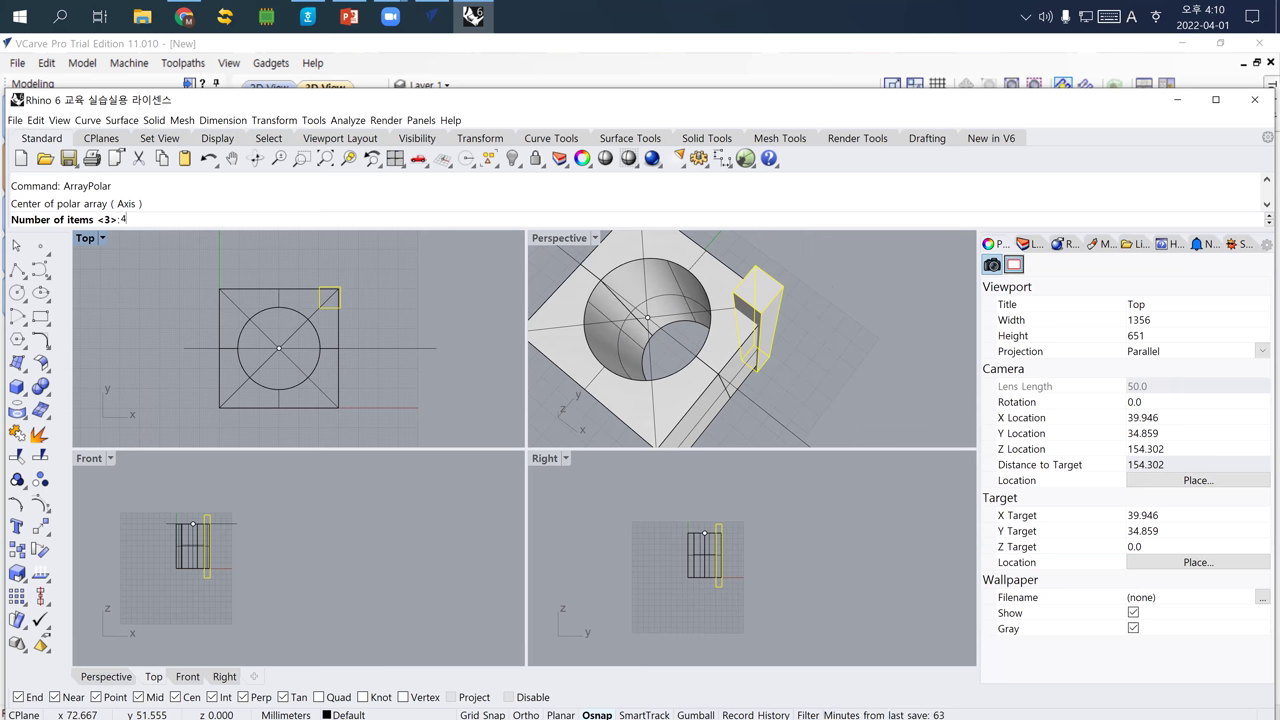
{"action": "key", "text": "Return"}
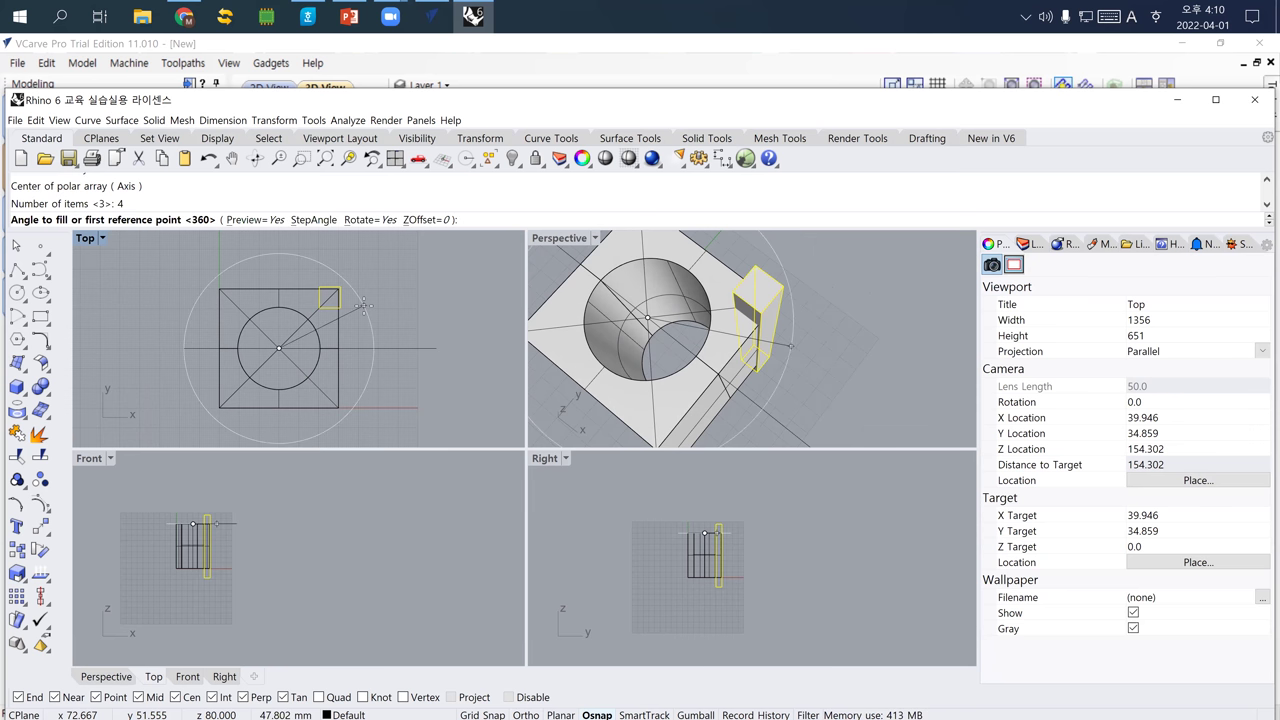
{"action": "left_click", "coordinate": [284, 261]}
{"action": "key", "text": "F8"}
{"action": "key", "text": "Return"}
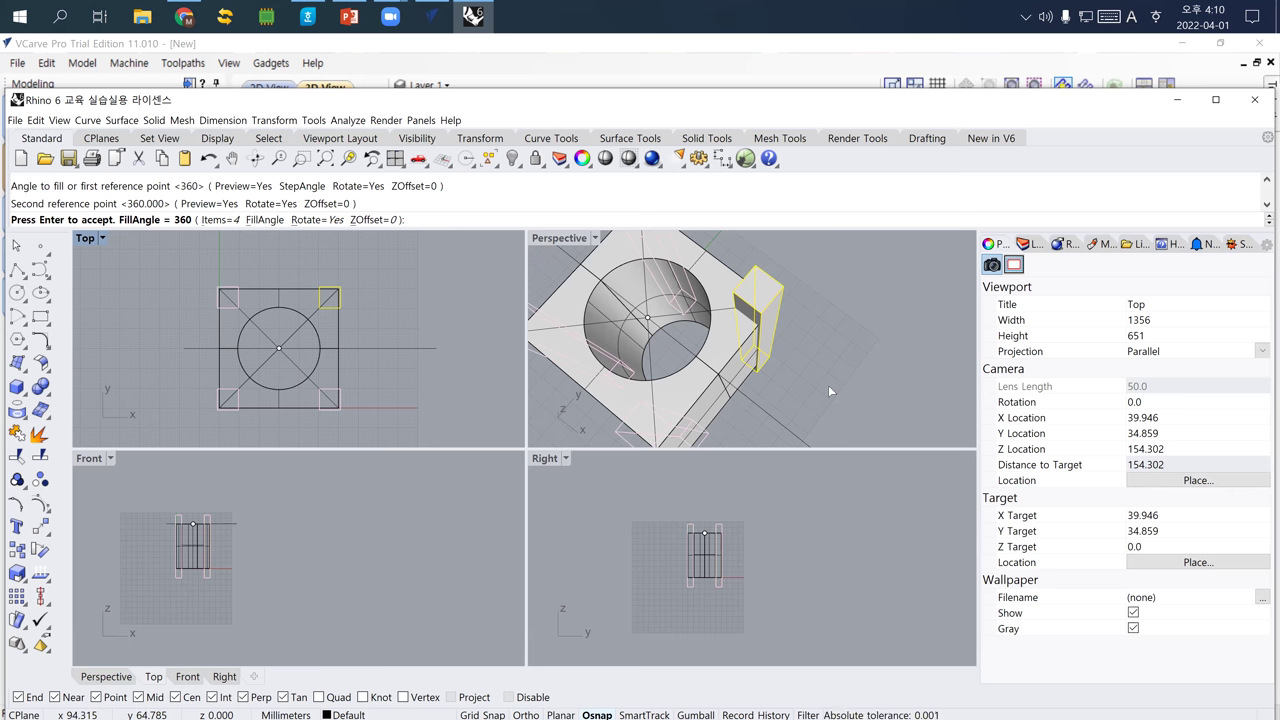
{"action": "key", "text": "Return"}
{"action": "right_click_drag", "start_coordinate": [792, 390], "coordinate": [603, 347]}
{"action": "left_click", "coordinate": [419, 339]}
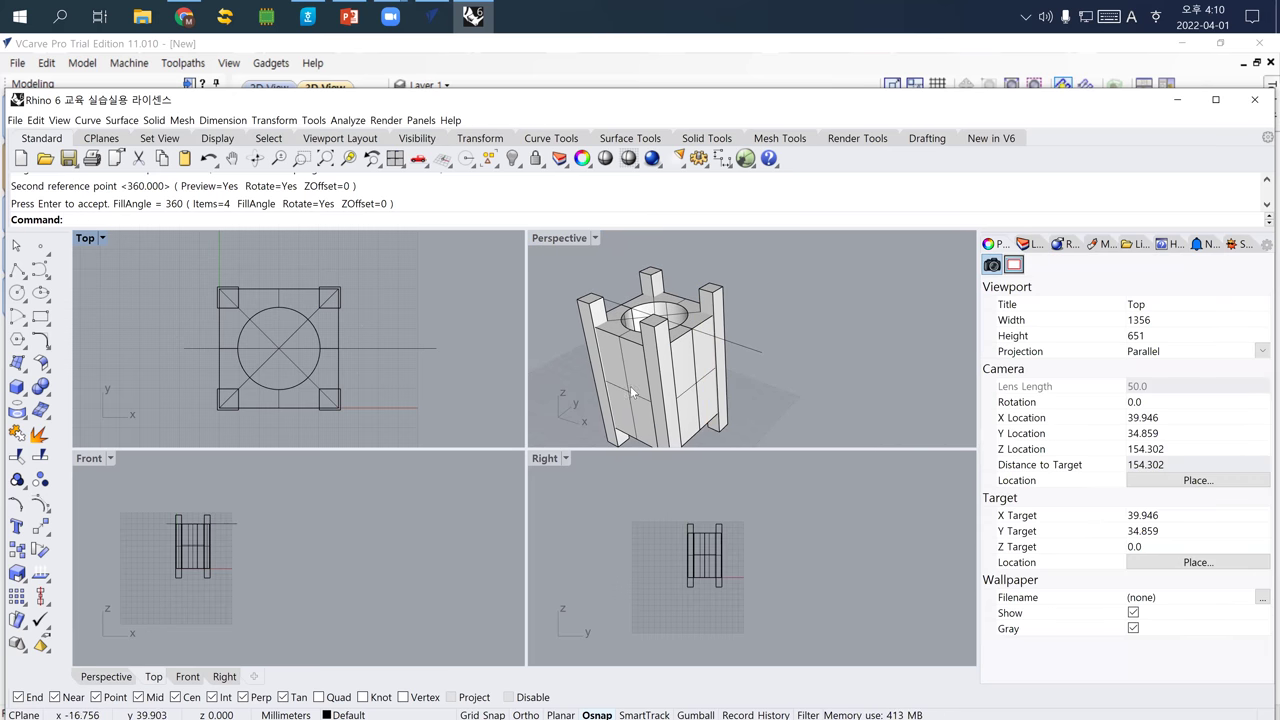
Subtract the front-left corner post from the front half of the block with BooleanDifference.
{"action": "type", "text": "box"}
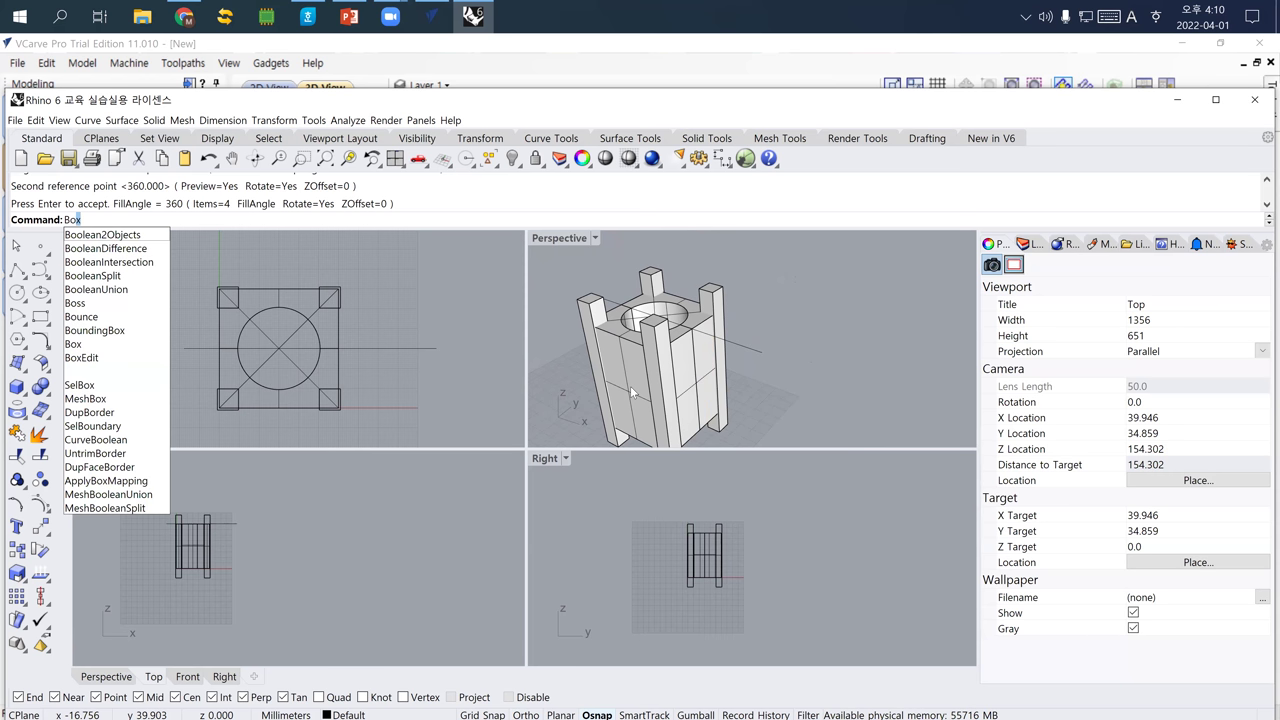
{"action": "type", "text": "o"}
{"action": "key", "text": "Return"}
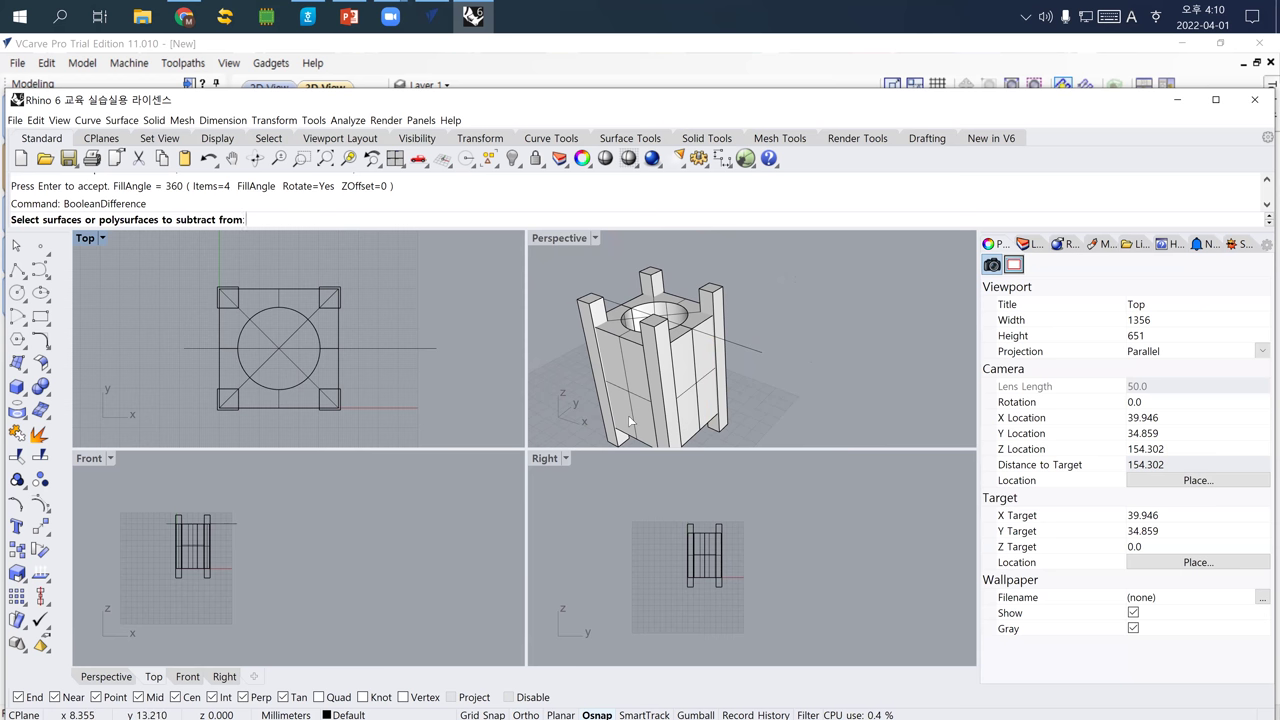
{"action": "left_click", "coordinate": [634, 422]}
{"action": "key", "text": "Return"}
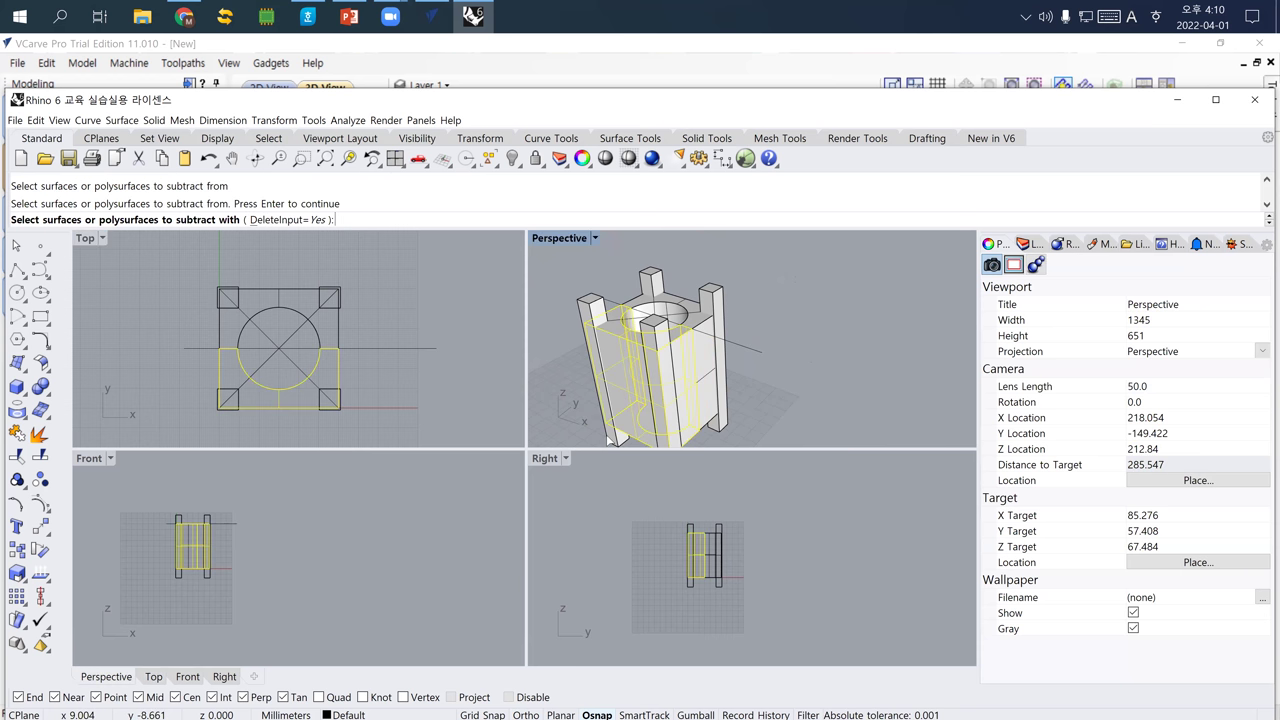
{"action": "left_click", "coordinate": [614, 440]}
{"action": "key", "text": "Return"}
{"action": "right_click_drag", "start_coordinate": [593, 418], "coordinate": [775, 367]}
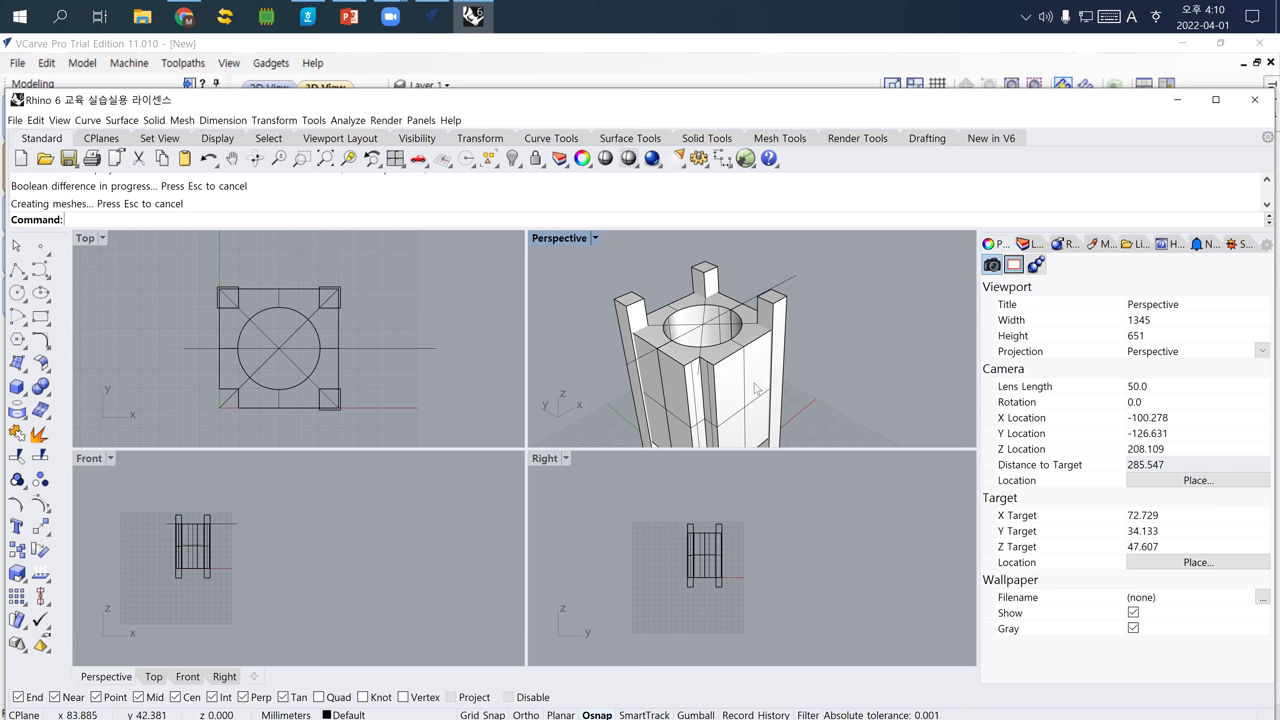
Subtract the front-right corner post from the front half of the block with BooleanDifference.
{"action": "left_click", "coordinate": [756, 389]}
{"action": "right_click", "coordinate": [772, 355]}
{"action": "left_click", "coordinate": [778, 322]}
{"action": "right_click", "coordinate": [782, 313]}
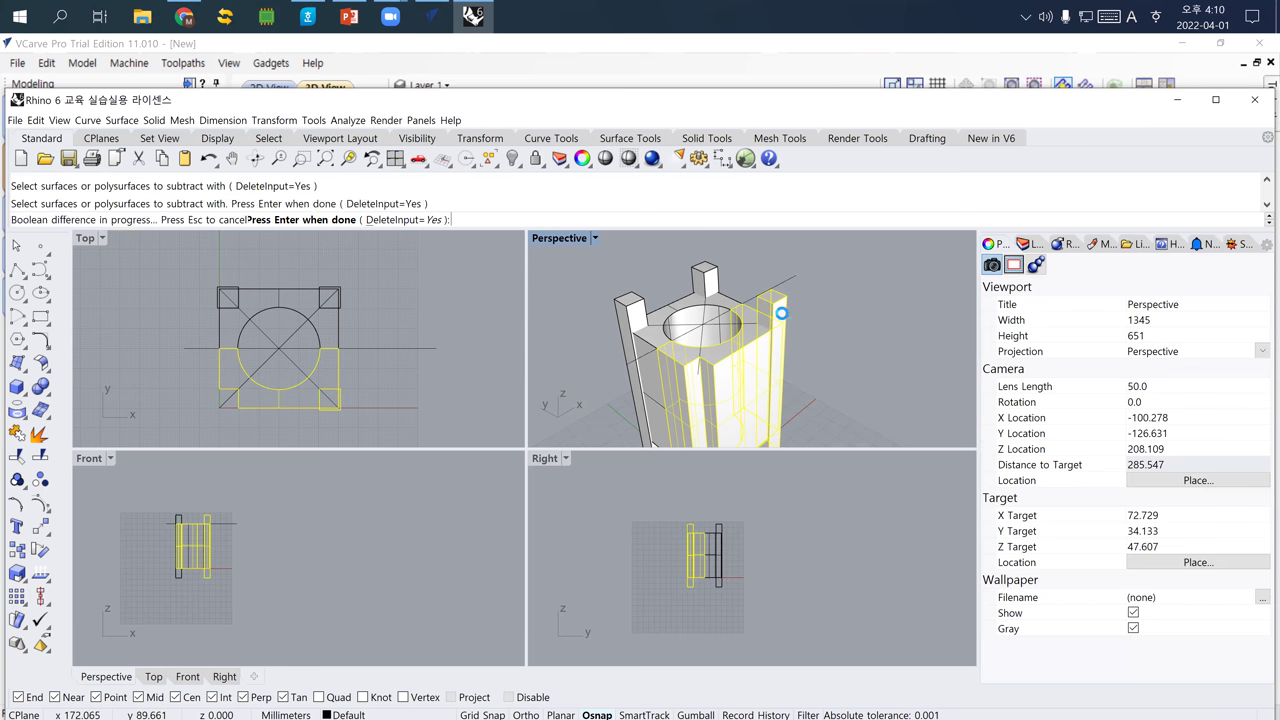
{"action": "right_click_drag", "start_coordinate": [782, 313], "coordinate": [691, 308]}
{"action": "key", "text": "Escape"}
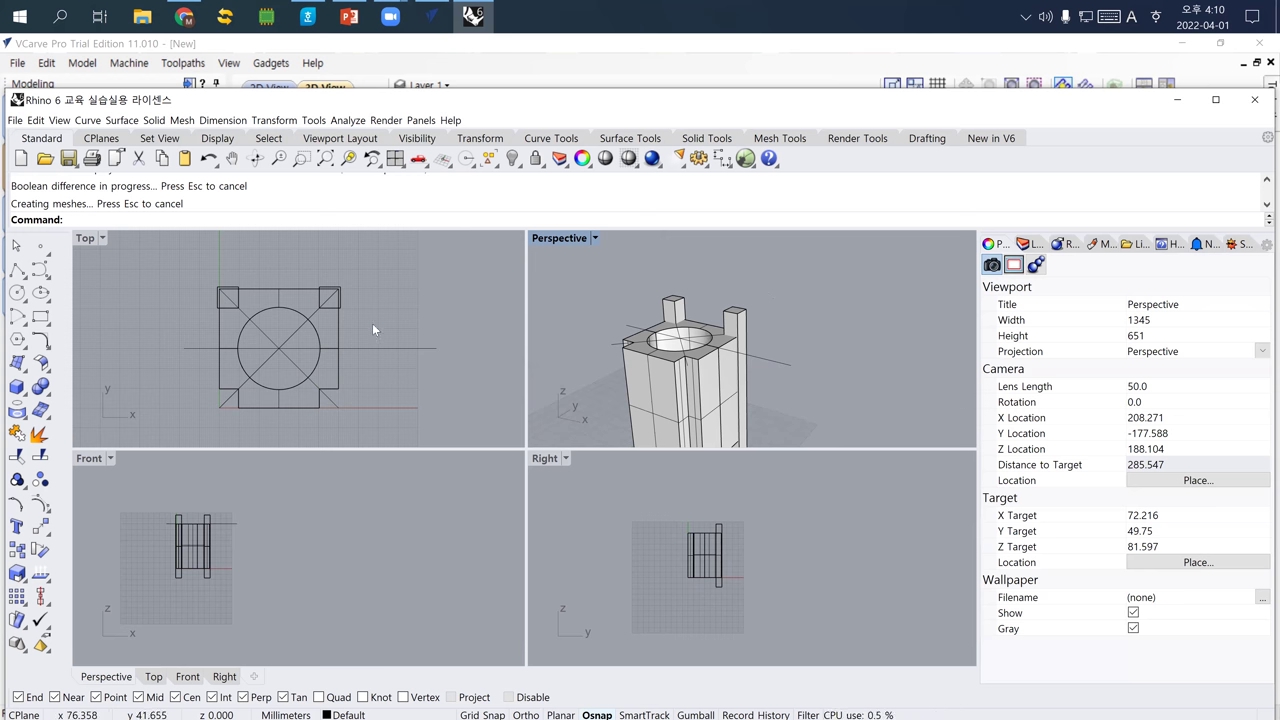
Delete the rear half of the block, its two corner posts and the diagonal line running through the rear-right corner.
{"action": "left_click", "coordinate": [284, 294]}
{"action": "left_click", "coordinate": [285, 296]}
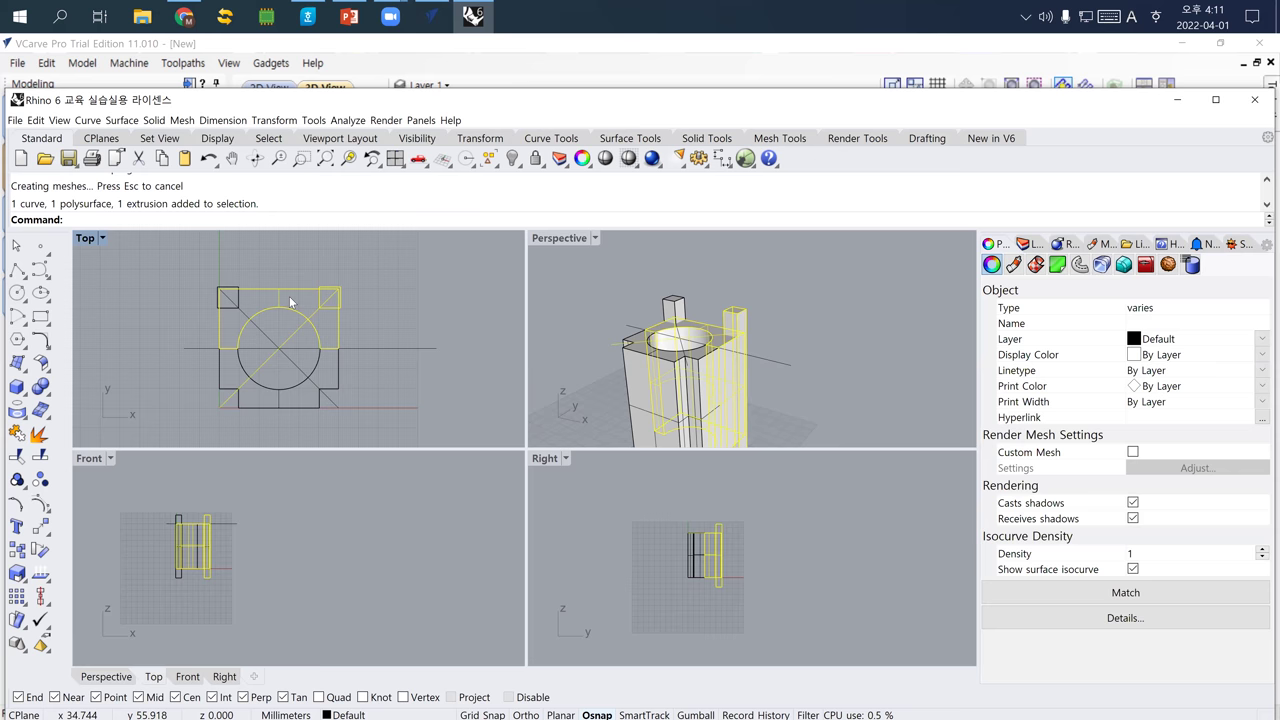
{"action": "key", "text": "Delete"}
{"action": "left_click", "coordinate": [244, 294]}
{"action": "key", "text": "Delete"}
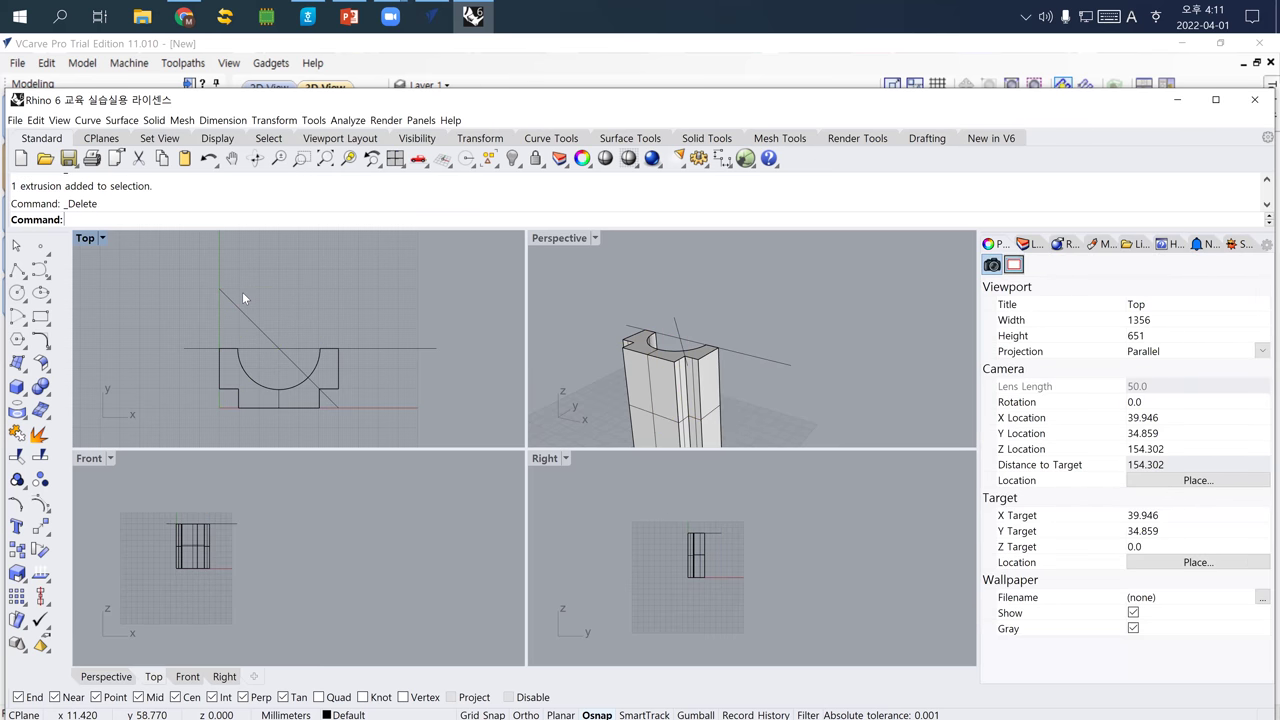
Draw a vertical polyline down the front-left notch face from the midpoint of its top edge to its bottom edge.
{"action": "left_click", "coordinate": [654, 405]}
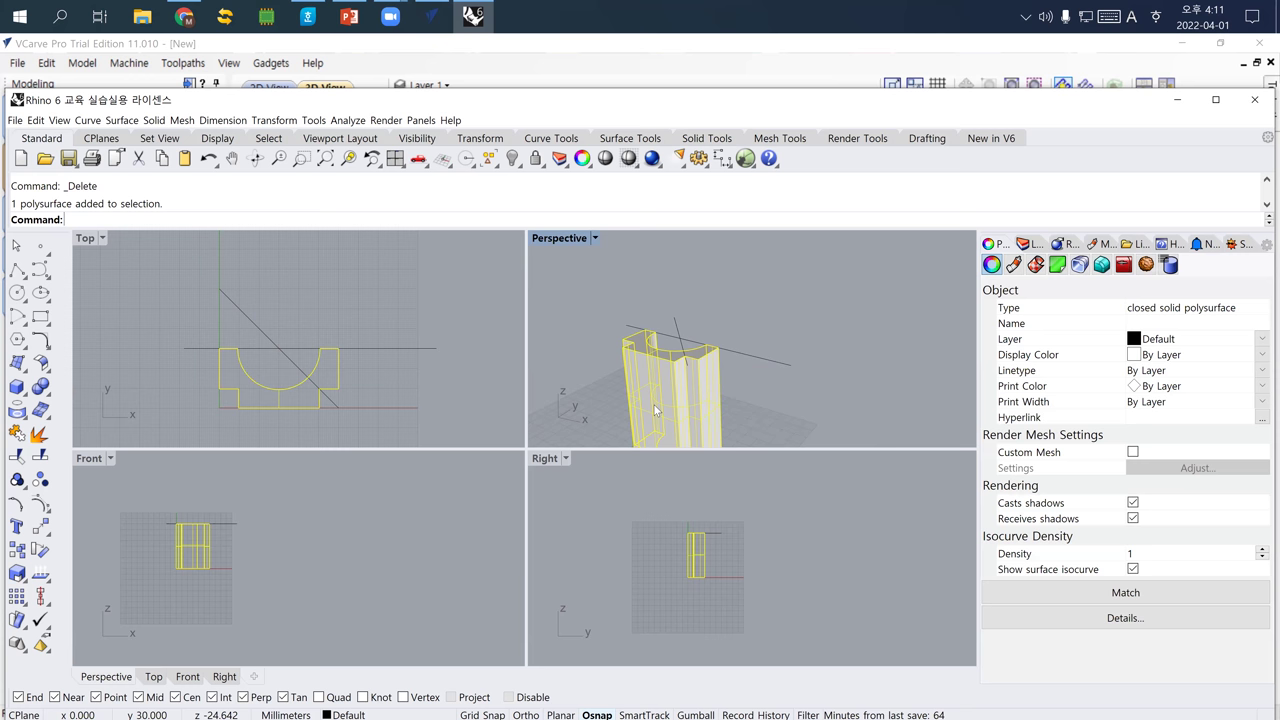
{"action": "key", "text": "Escape"}
{"action": "right_click_drag", "start_coordinate": [620, 345], "coordinate": [735, 340]}
{"action": "left_click", "coordinate": [17, 271]}
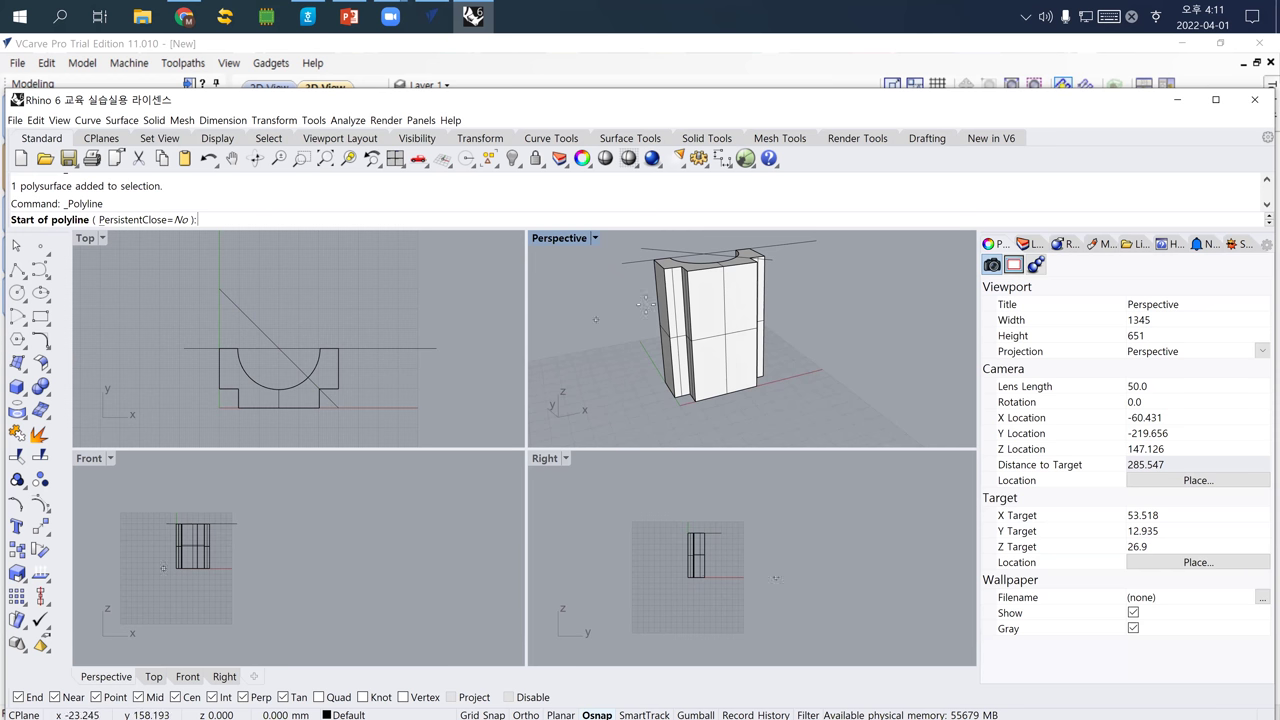
{"action": "scroll", "coordinate": [645, 303], "scroll_direction": "up", "scroll_amount": 5}
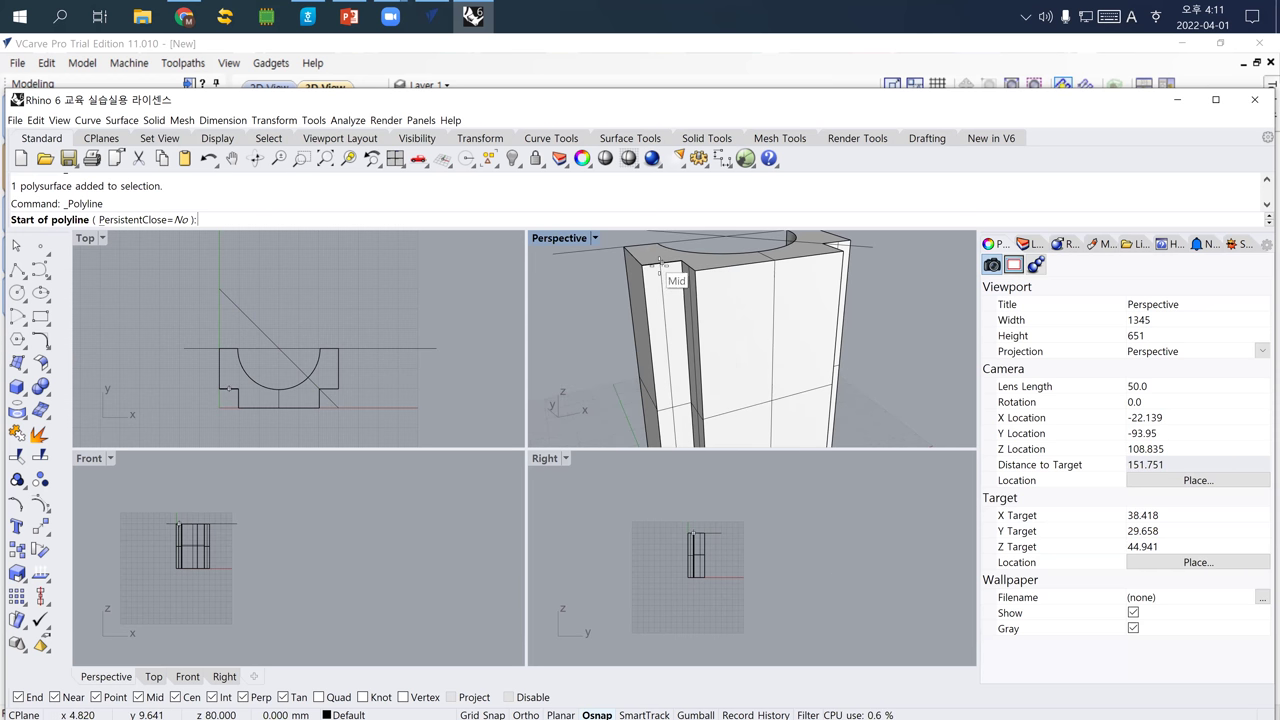
{"action": "left_click", "coordinate": [660, 262]}
{"action": "right_click_drag", "start_coordinate": [670, 430], "coordinate": [670, 290], "text": "shift"}
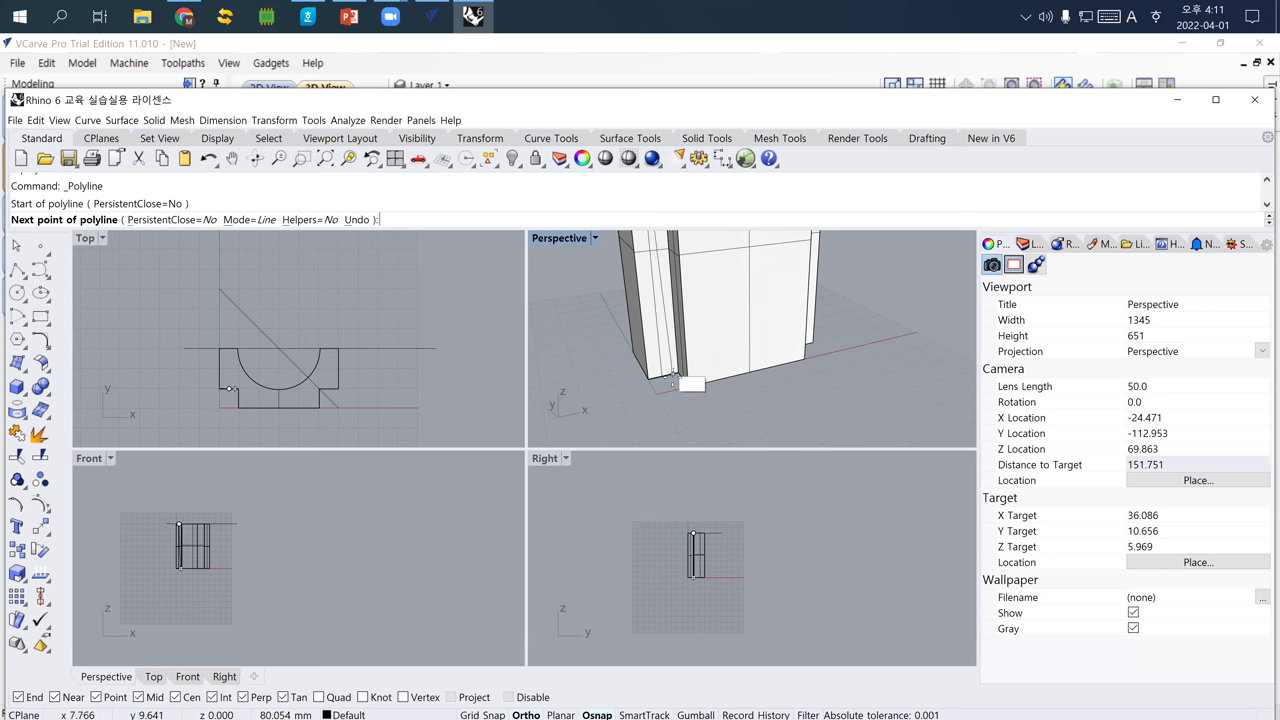
{"action": "left_click", "coordinate": [672, 376]}
{"action": "key", "text": "Return"}
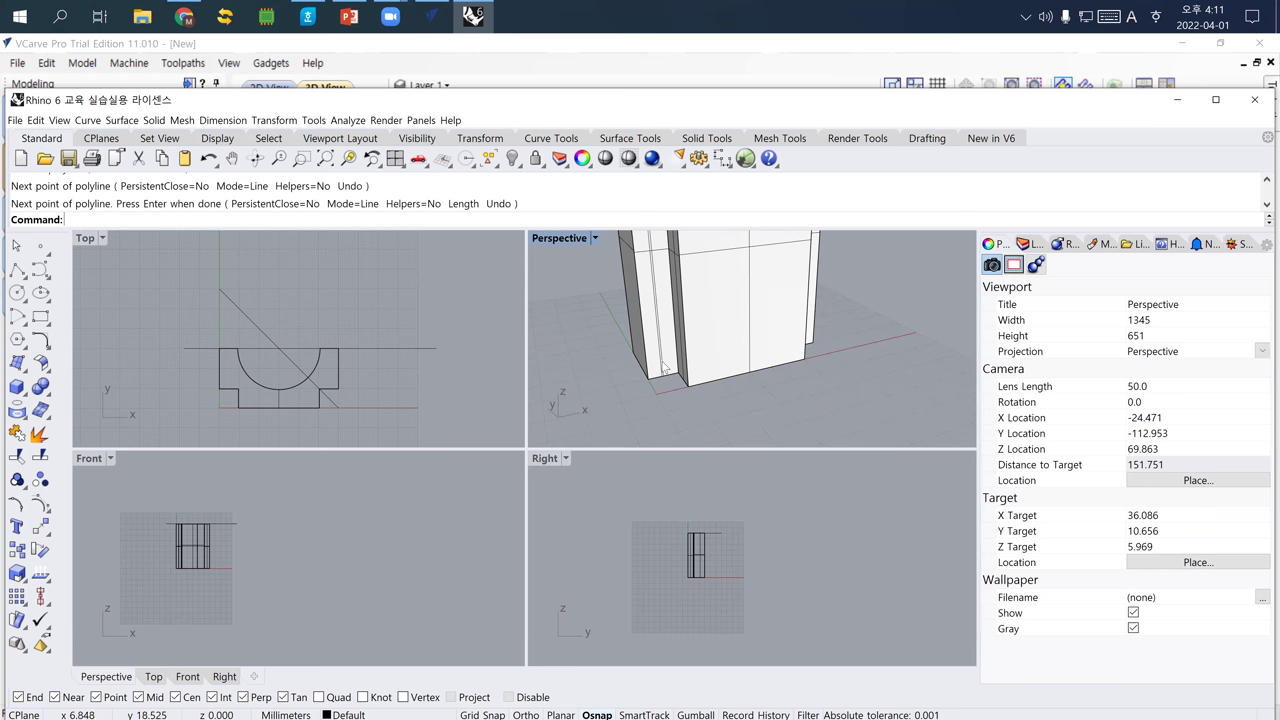
Divide the vertical line on the notch face into 6 segments with points marking the ends.
{"action": "left_click", "coordinate": [664, 368]}
{"action": "left_click", "coordinate": [688, 392]}
{"action": "scroll", "coordinate": [617, 354], "scroll_direction": "down", "scroll_amount": 3}
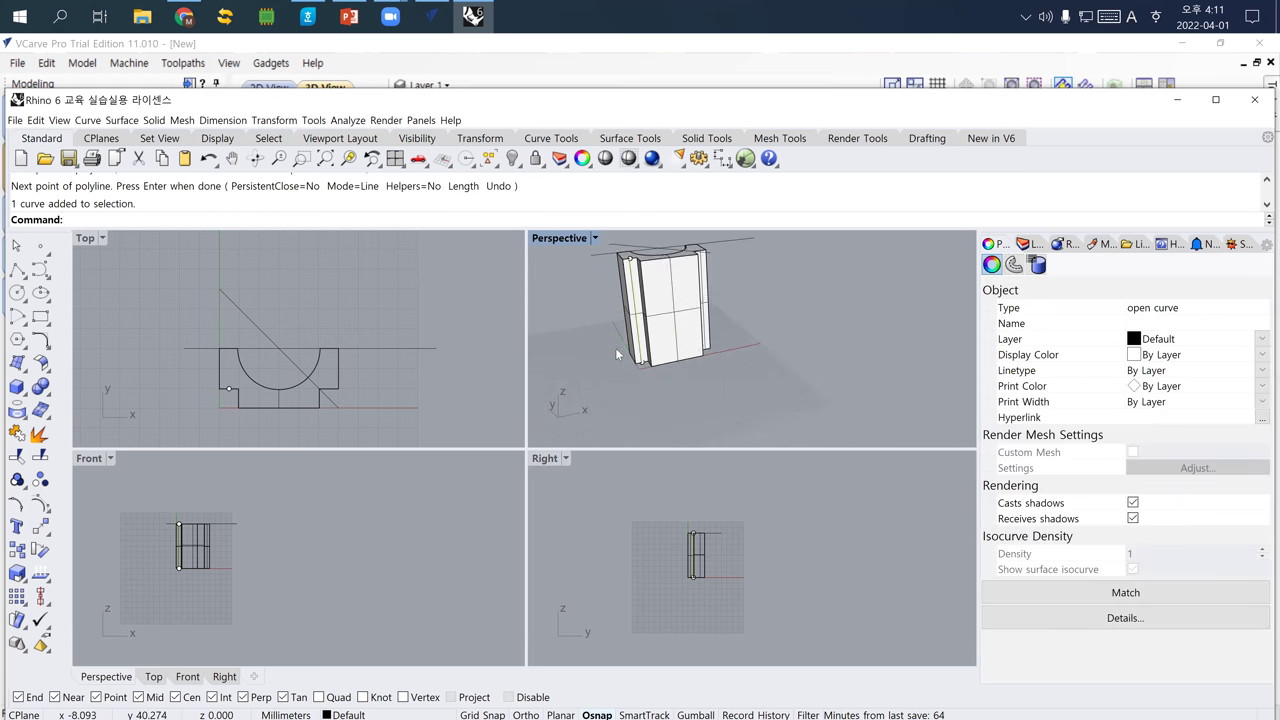
{"action": "right_click_drag", "start_coordinate": [617, 354], "coordinate": [628, 348]}
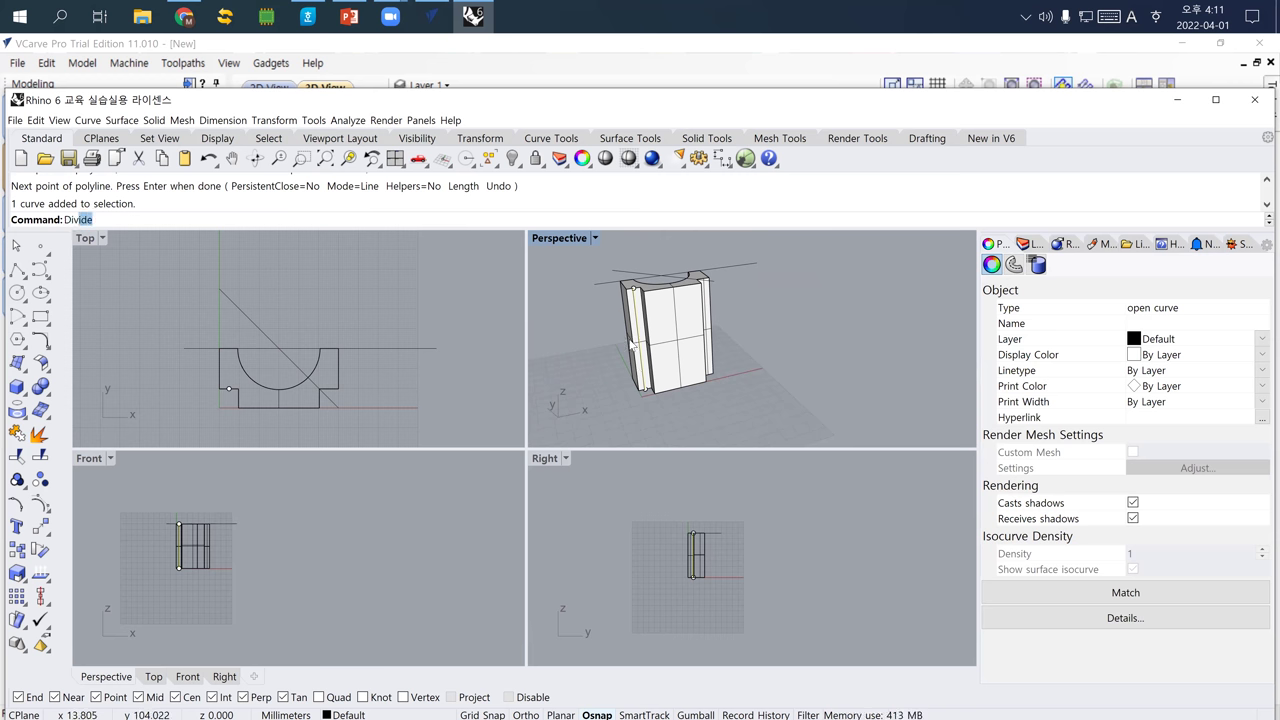
{"action": "type", "text": "Di"}
{"action": "key", "text": "Return"}
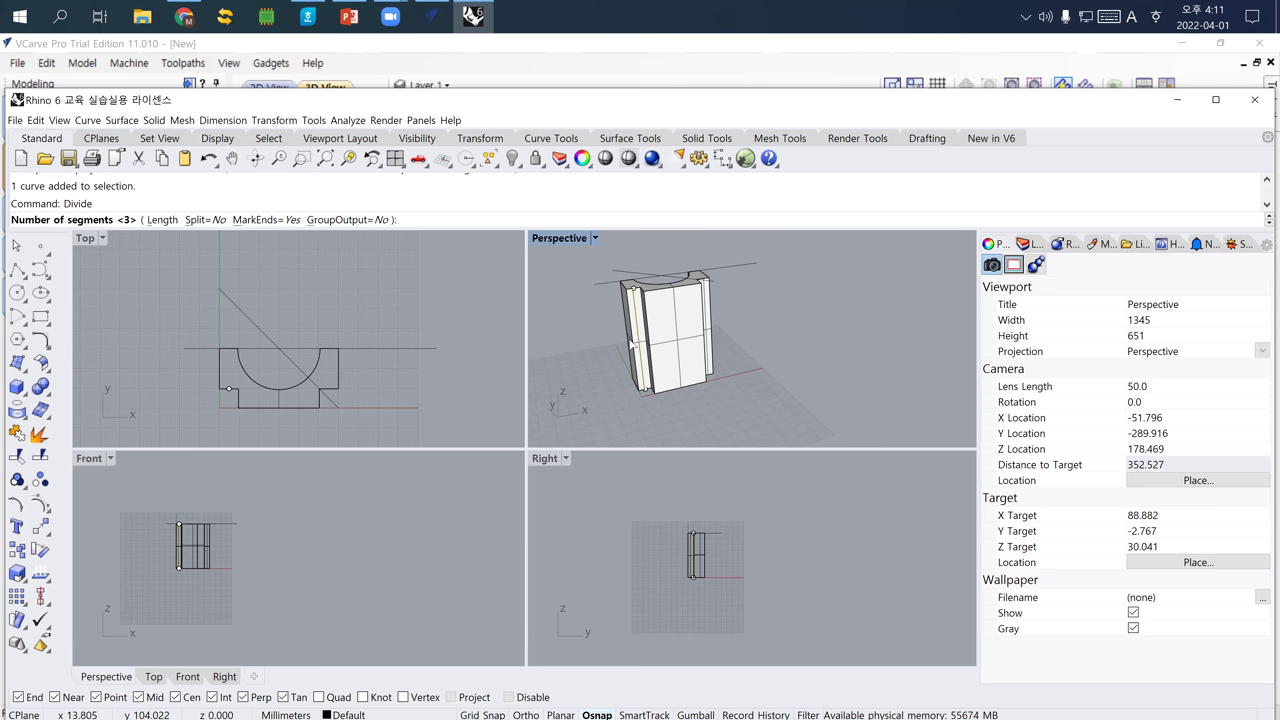
{"action": "type", "text": "6"}
{"action": "key", "text": "Return"}
{"action": "right_click_drag", "start_coordinate": [559, 361], "coordinate": [660, 342]}
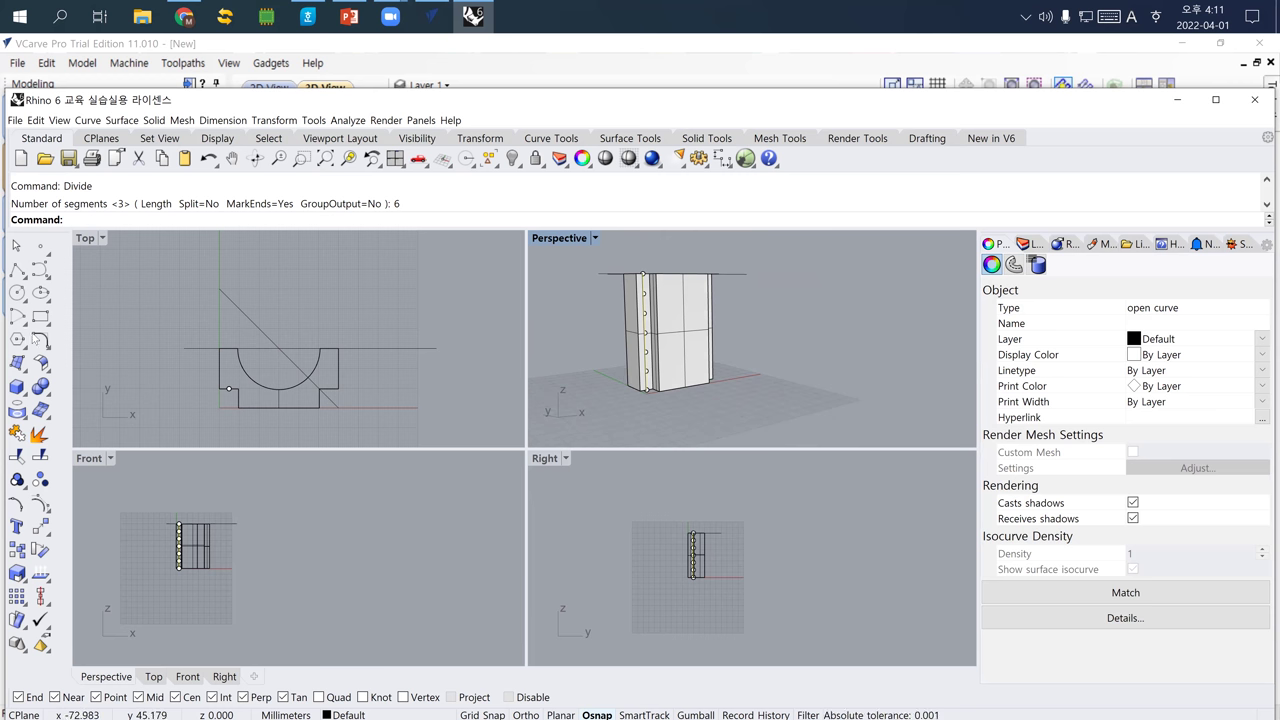
Create a solid cylinder about 6 mm in diameter at the highest inner division point on the notch face, extending back past the block.
{"action": "left_click", "coordinate": [24, 398]}
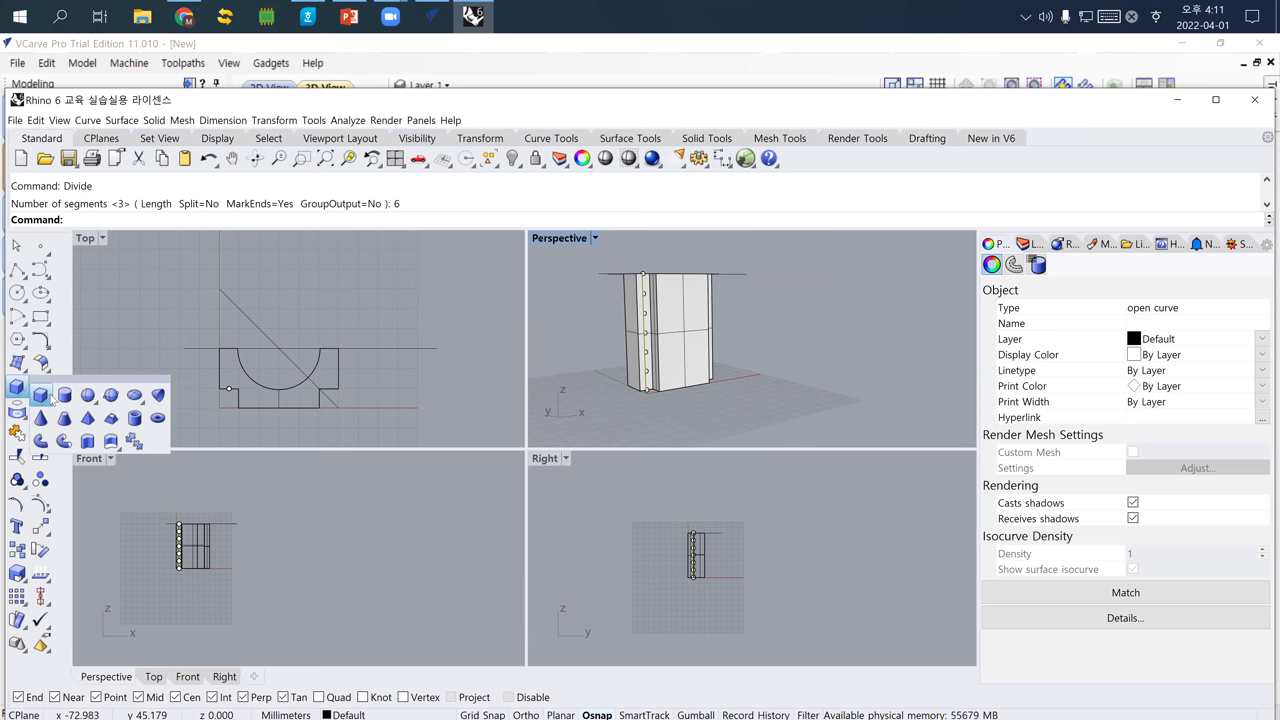
{"action": "left_click", "coordinate": [66, 402]}
{"action": "scroll", "coordinate": [283, 488], "scroll_direction": "up", "scroll_amount": 6}
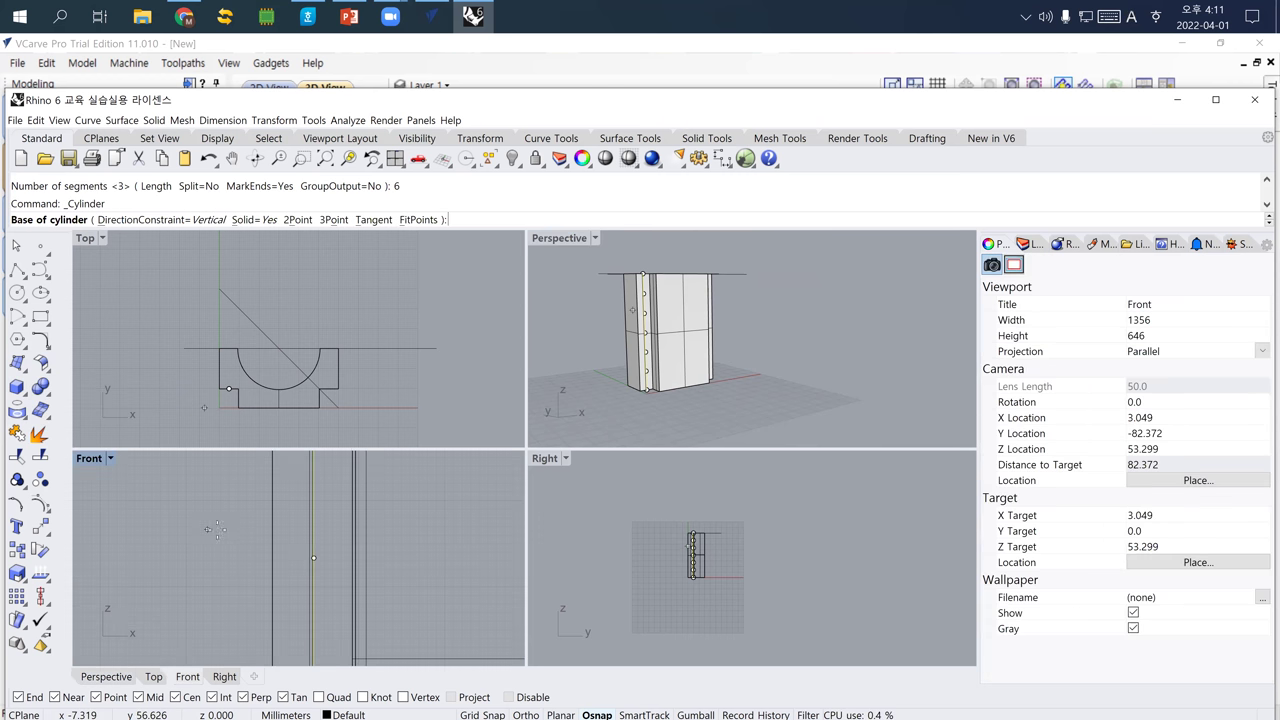
{"action": "left_click", "coordinate": [277, 485]}
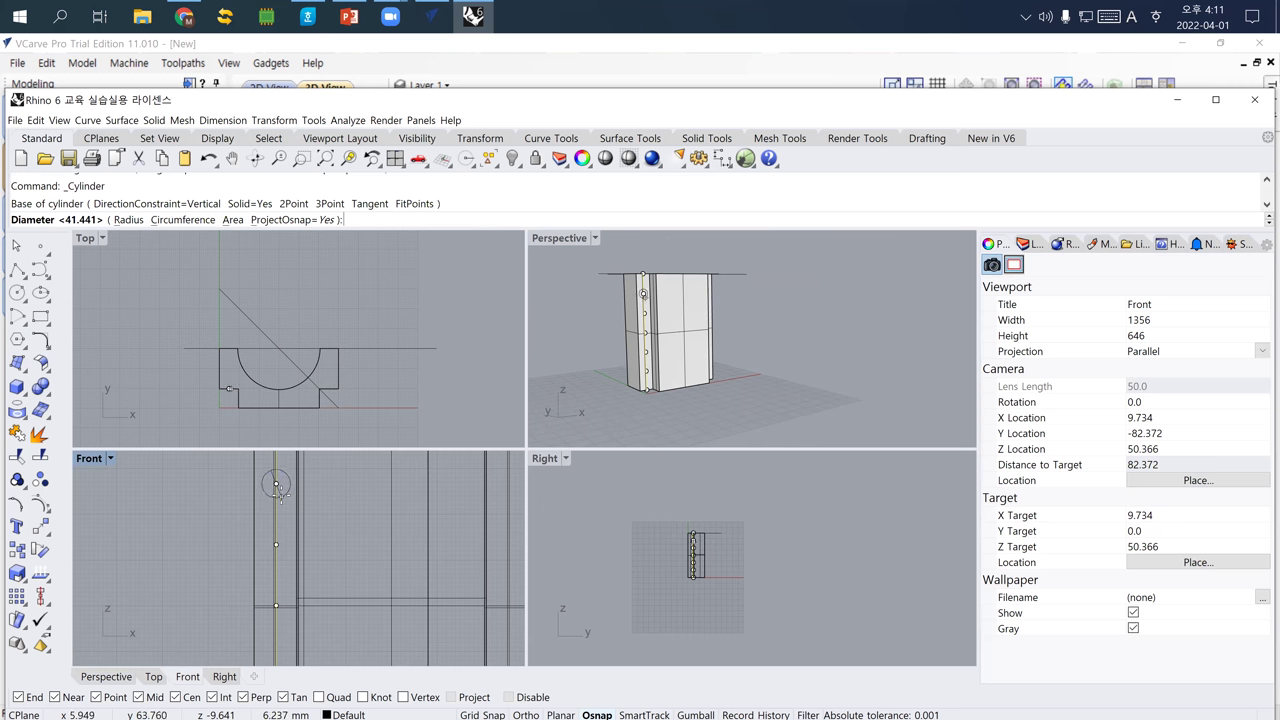
{"action": "key", "text": "Return"}
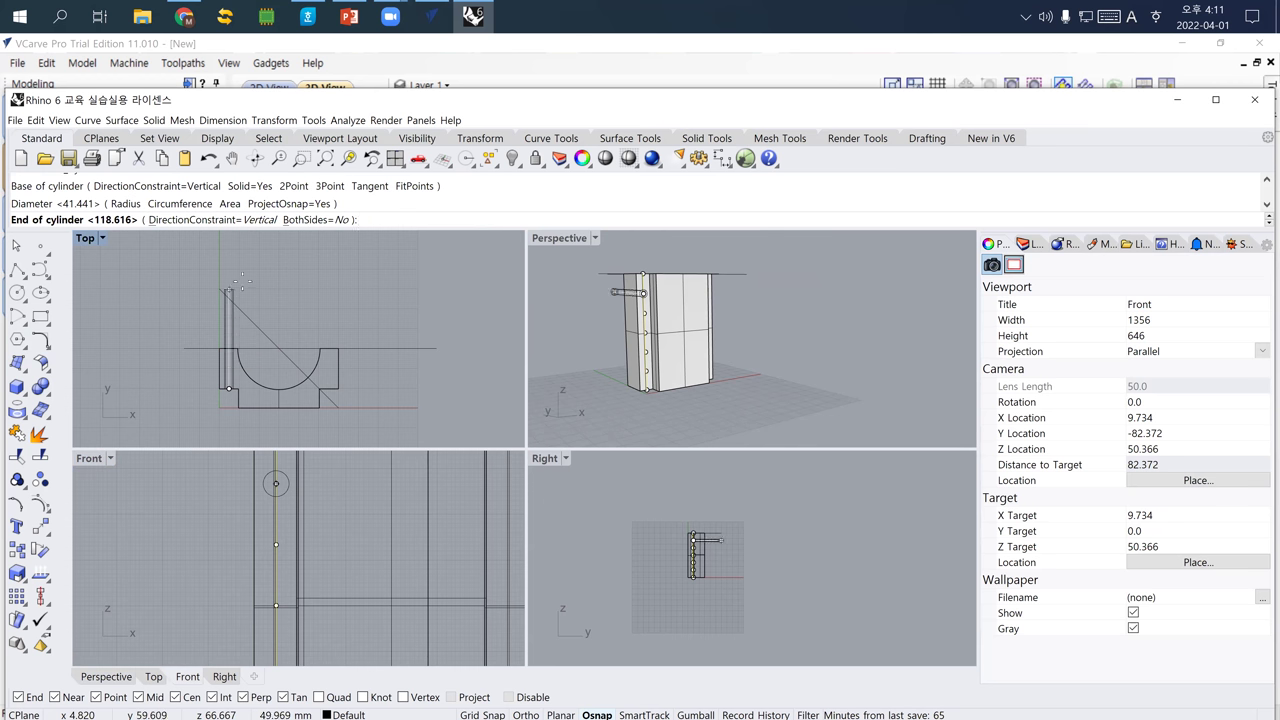
{"action": "left_click", "coordinate": [234, 283]}
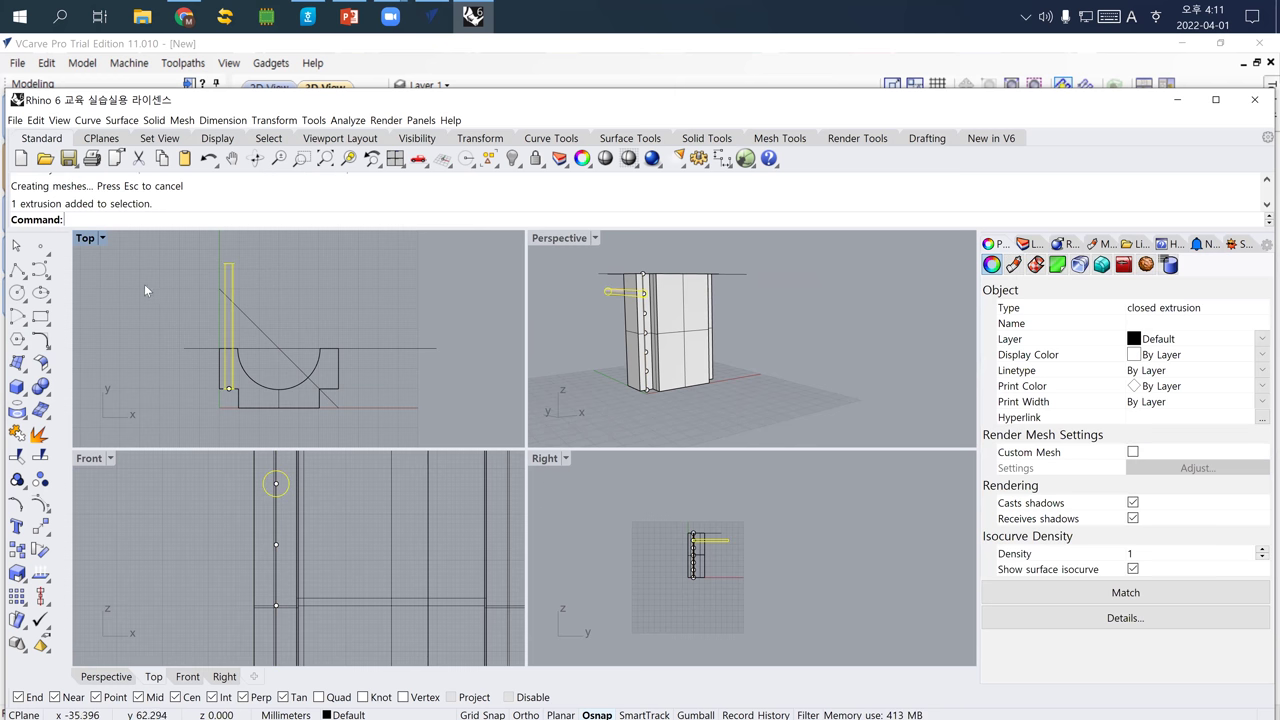
Move the cylinder about 7 mm straight forward so its end protrudes from the notch face.
{"action": "type", "text": "m"}
{"action": "key", "text": "Return"}
{"action": "left_click", "coordinate": [127, 292]}
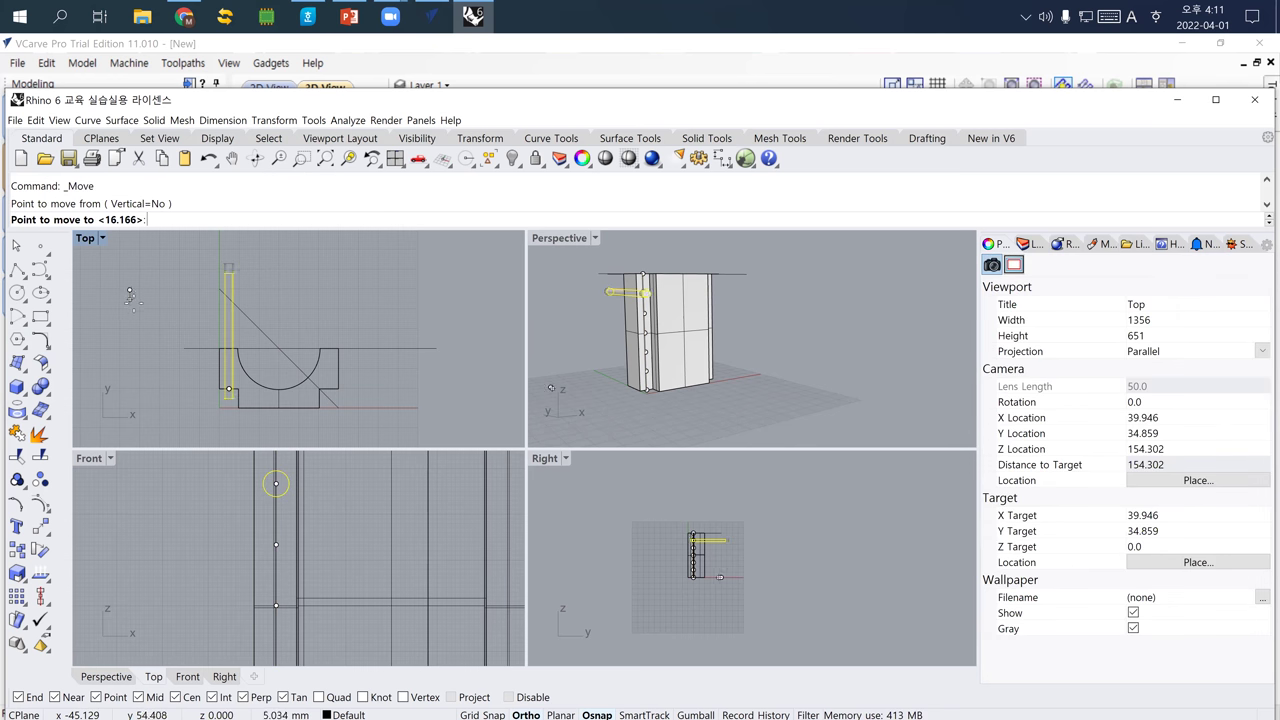
{"action": "left_click", "coordinate": [133, 302]}
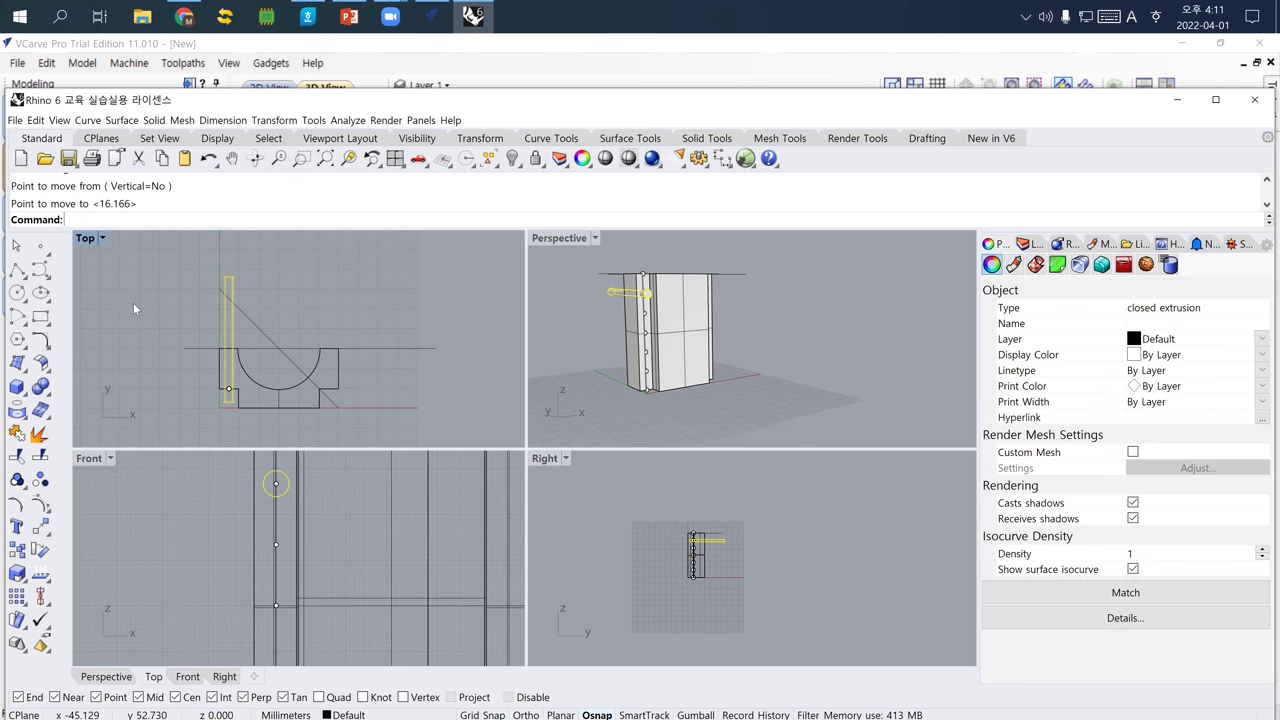
{"action": "left_click", "coordinate": [598, 310]}
{"action": "scroll", "coordinate": [629, 298], "scroll_direction": "up", "scroll_amount": 3}
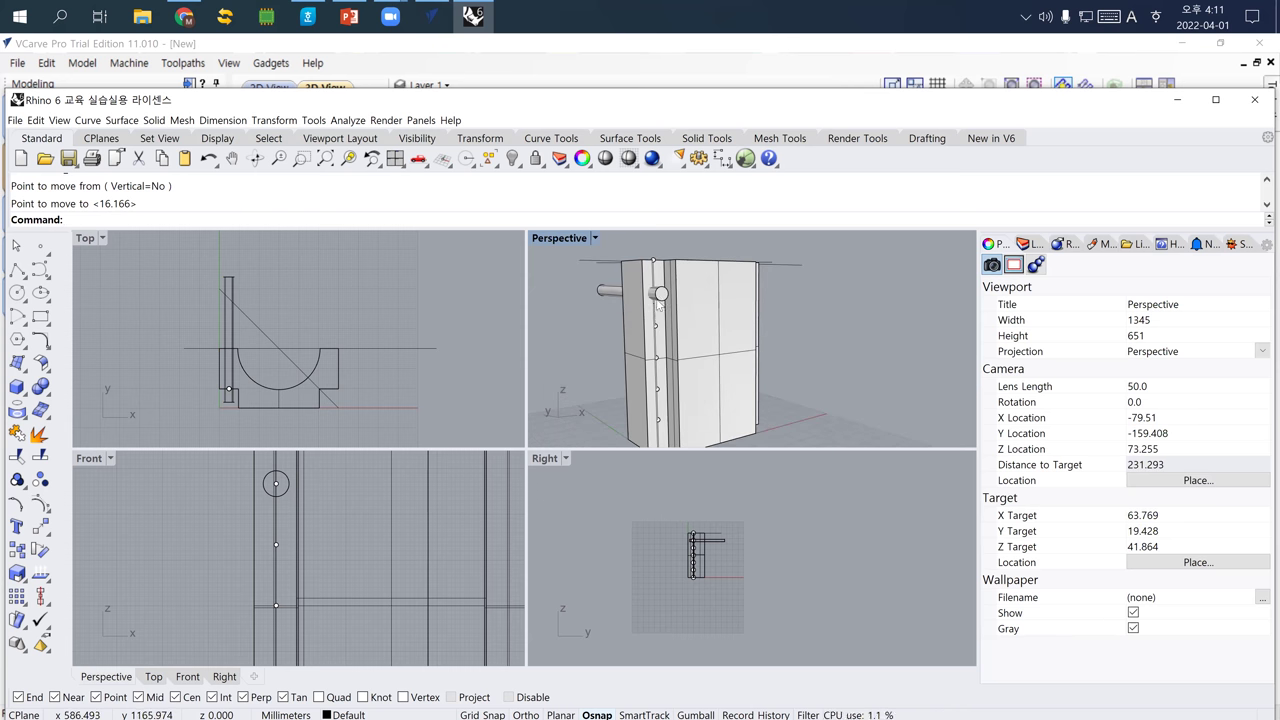
Copy the cylinder from its division point onto each of the four inner division points below it.
{"action": "left_click", "coordinate": [603, 291]}
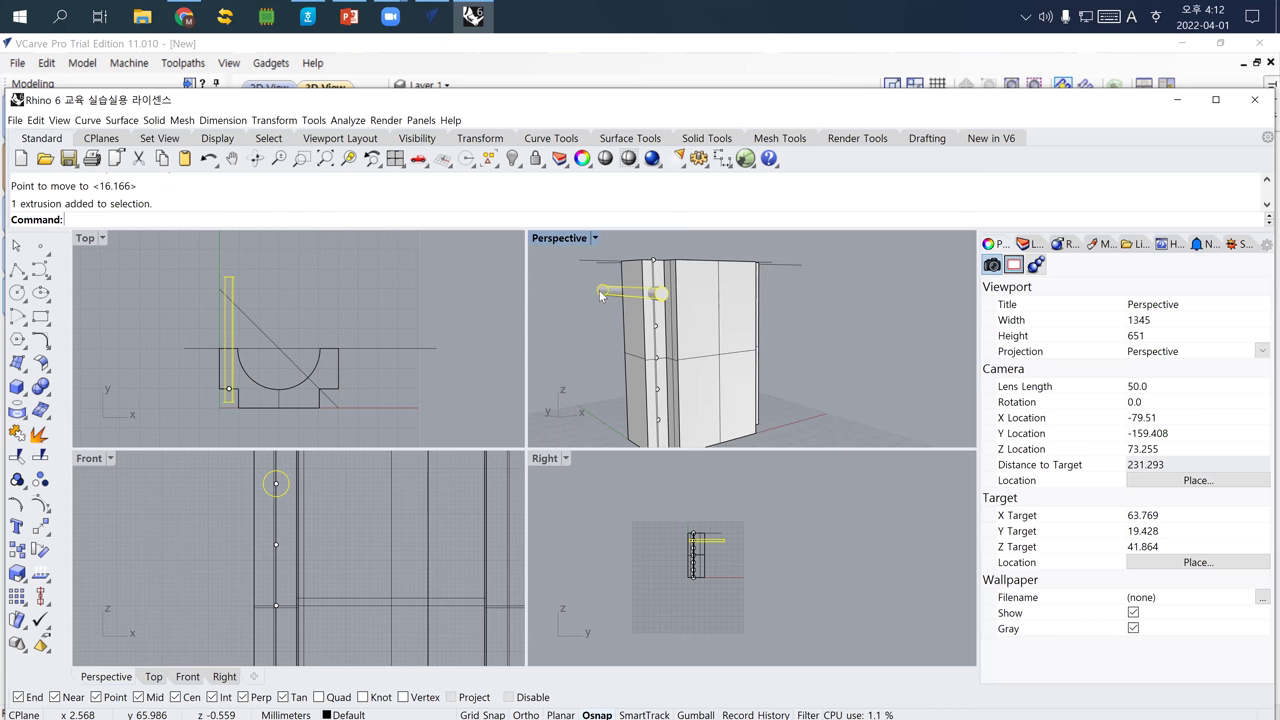
{"action": "type", "text": "copy"}
{"action": "key", "text": "Return"}
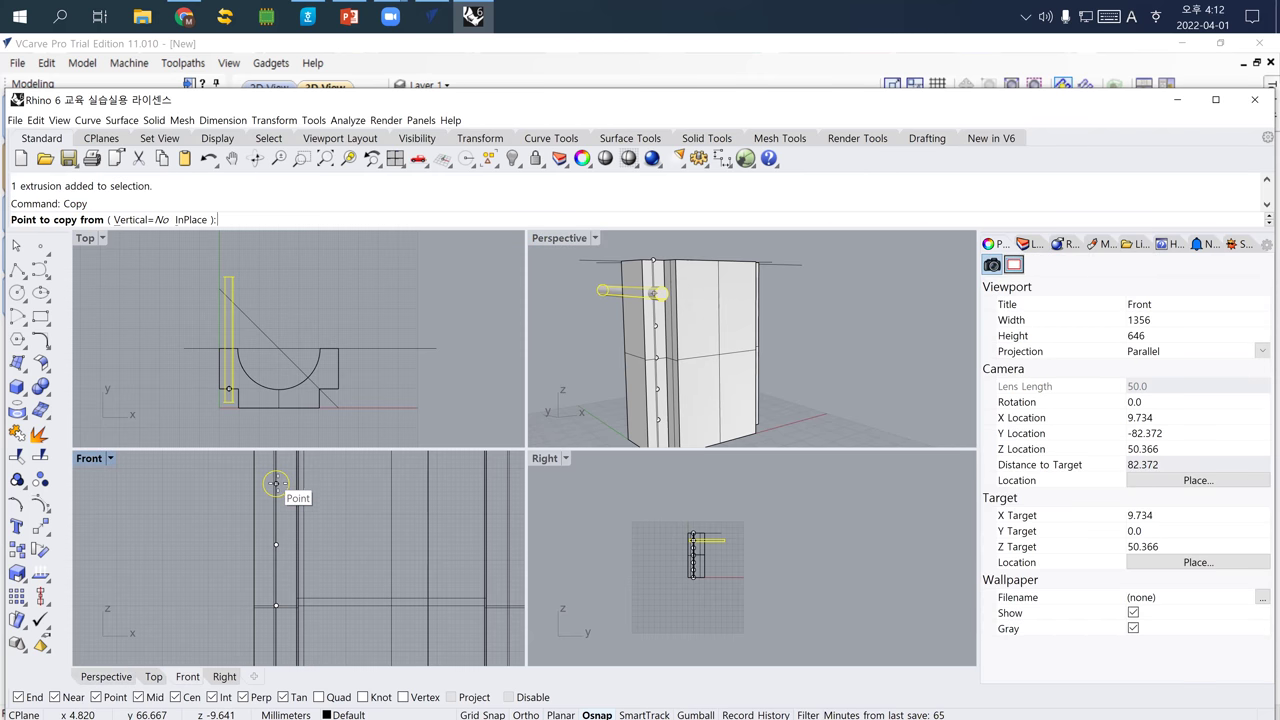
{"action": "left_click", "coordinate": [275, 484]}
{"action": "left_click", "coordinate": [275, 545]}
{"action": "right_click_drag", "start_coordinate": [276, 600], "coordinate": [324, 513]}
{"action": "left_click", "coordinate": [297, 532]}
{"action": "left_click", "coordinate": [324, 513]}
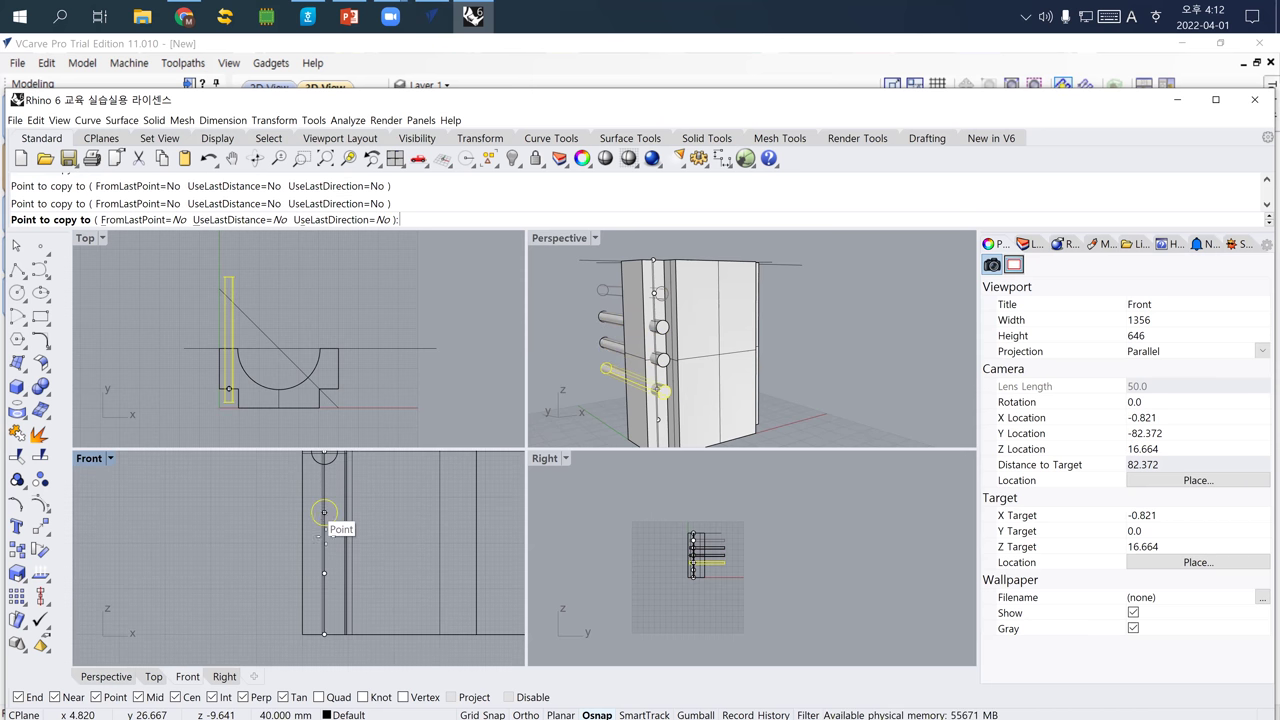
{"action": "left_click", "coordinate": [324, 573]}
{"action": "key", "text": "Return"}
{"action": "right_click_drag", "start_coordinate": [650, 400], "coordinate": [613, 370]}
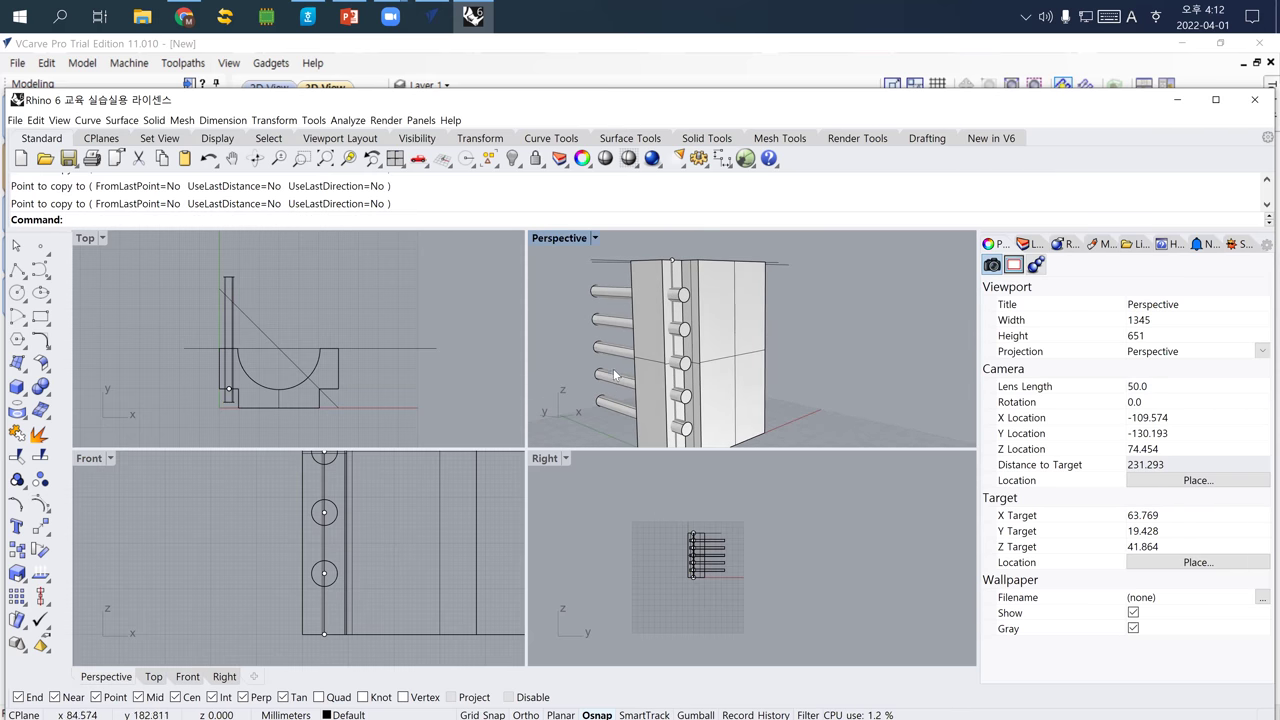
Delete the second and fourth cylinders, leaving every other division point occupied.
{"action": "left_click", "coordinate": [606, 322]}
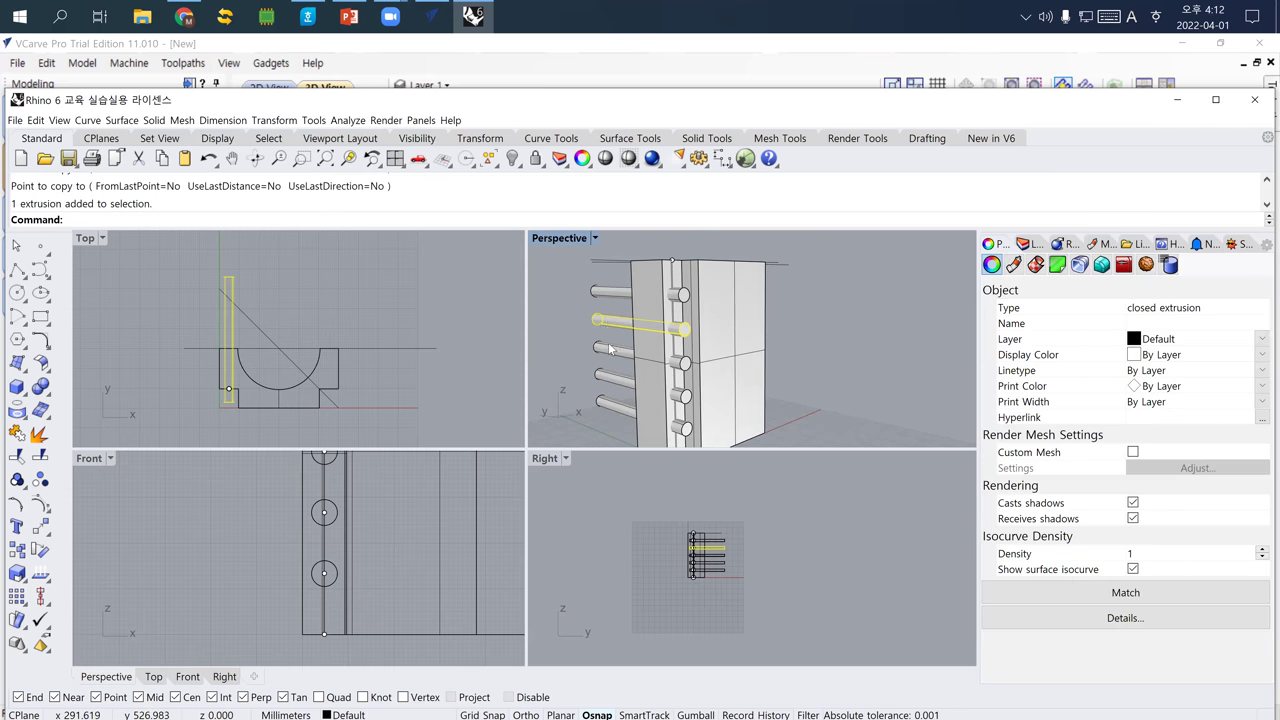
{"action": "key", "text": "Delete"}
{"action": "right_click_drag", "start_coordinate": [600, 352], "coordinate": [615, 357]}
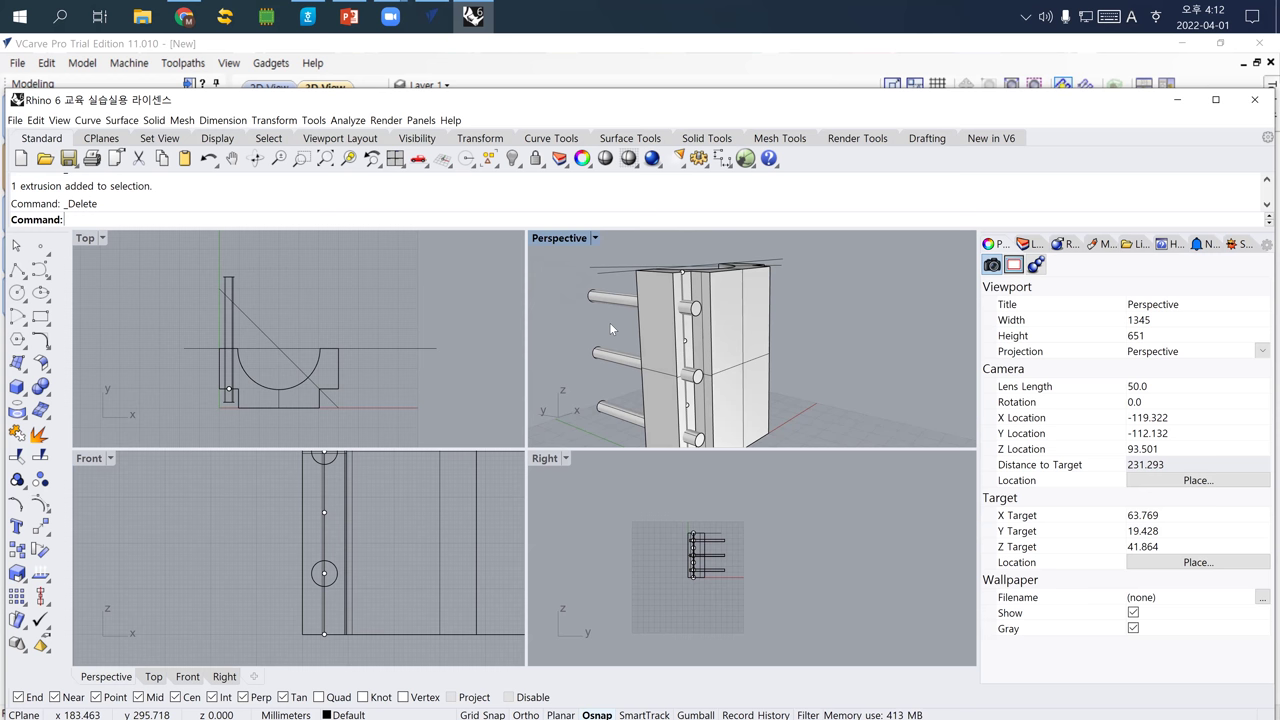
Subtract the three cylinders from the block one after another with BooleanDifference.
{"action": "type", "text": "BooleanDifference"}
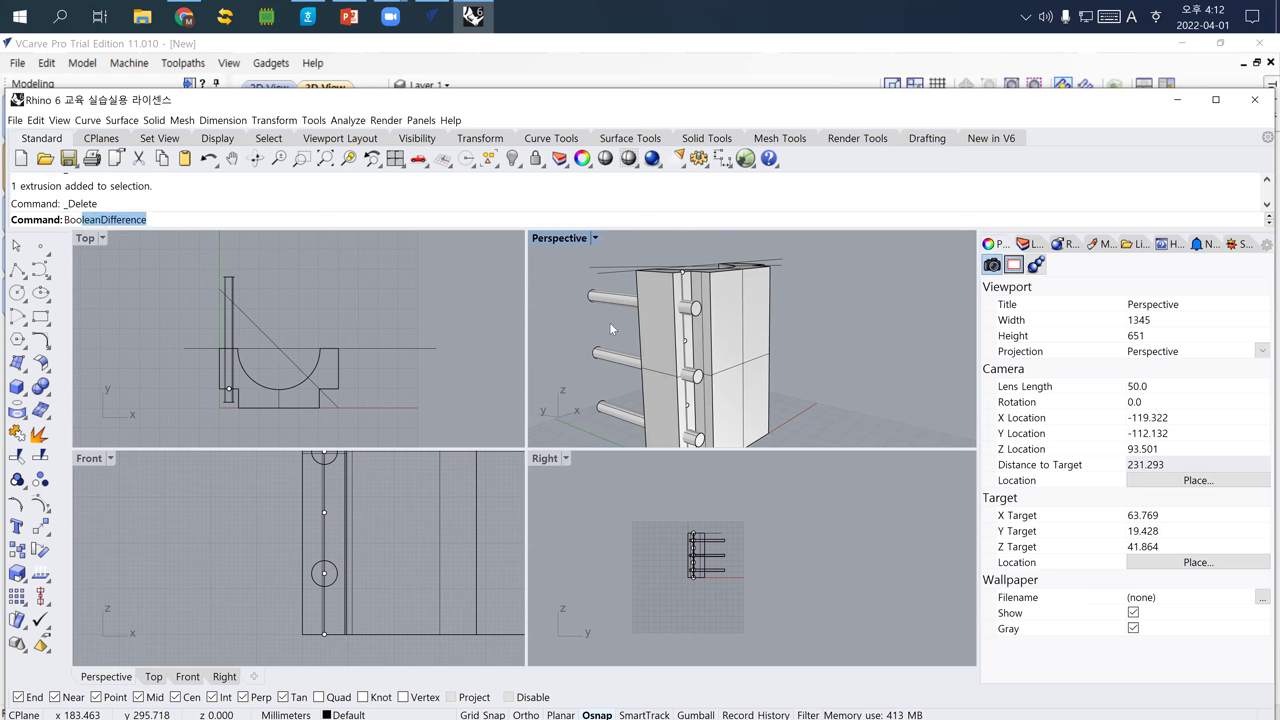
{"action": "key", "text": "Return"}
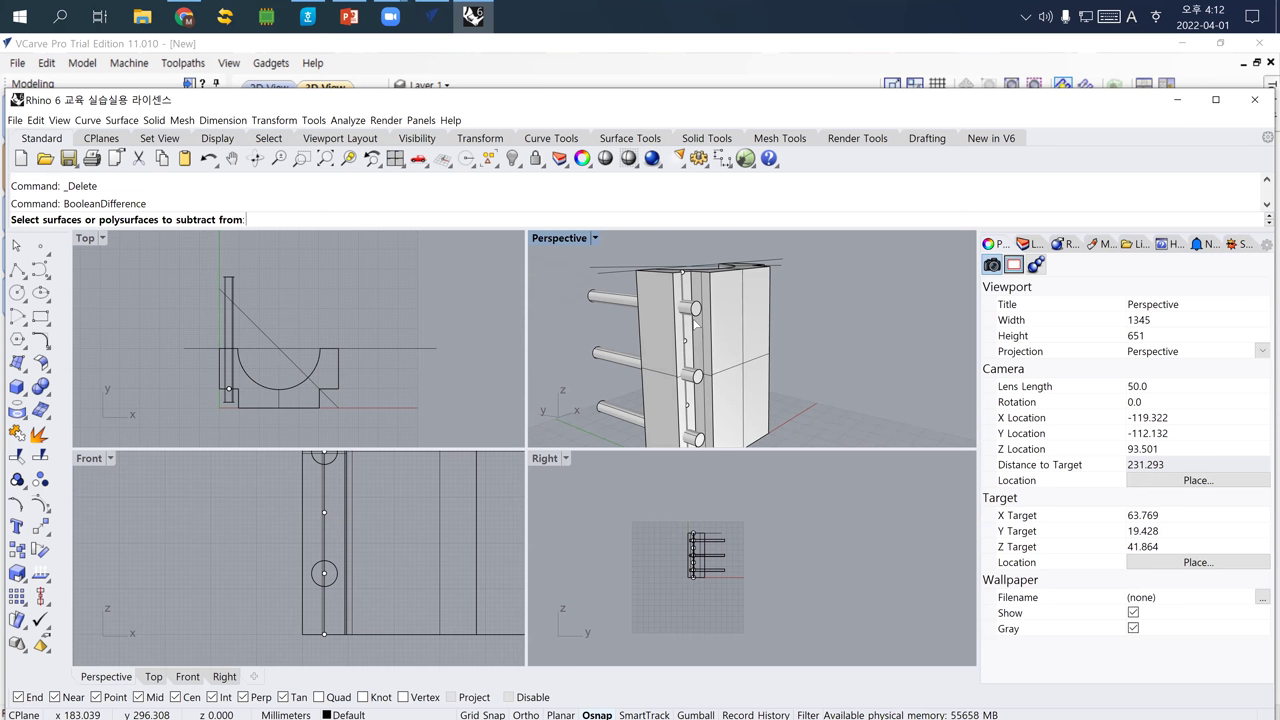
{"action": "left_click", "coordinate": [646, 339]}
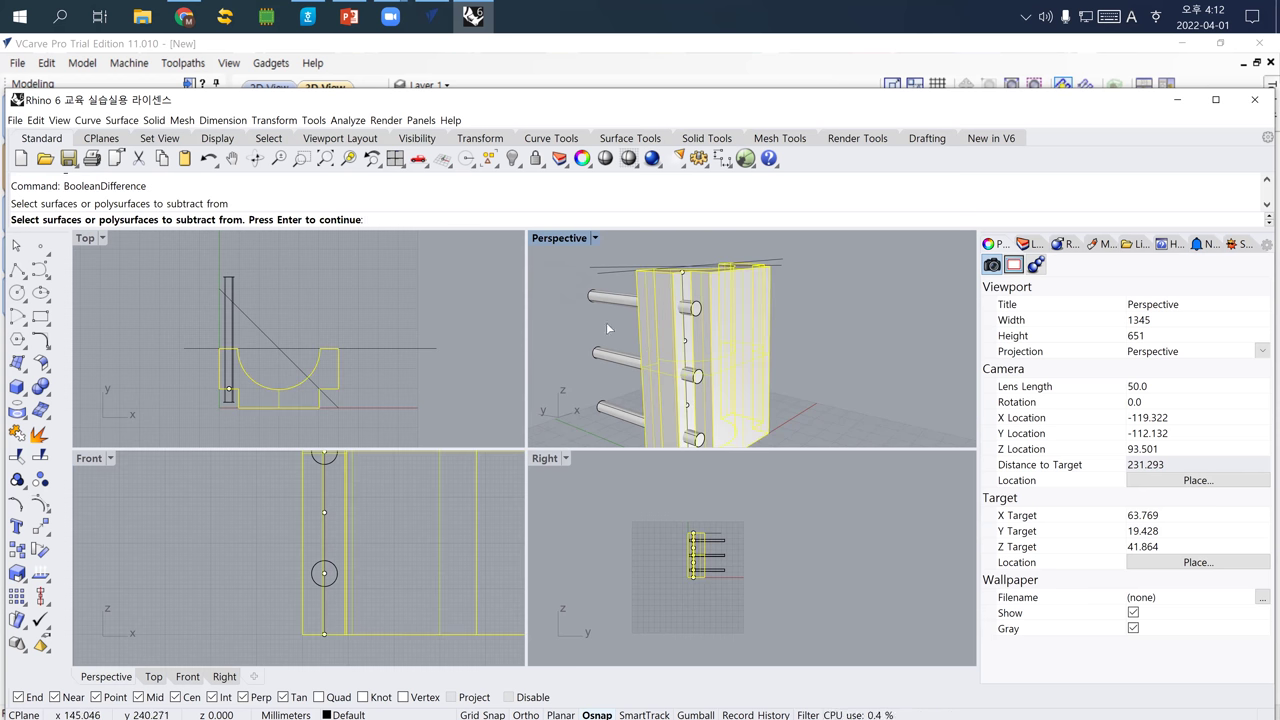
{"action": "key", "text": "Return"}
{"action": "left_click", "coordinate": [609, 303]}
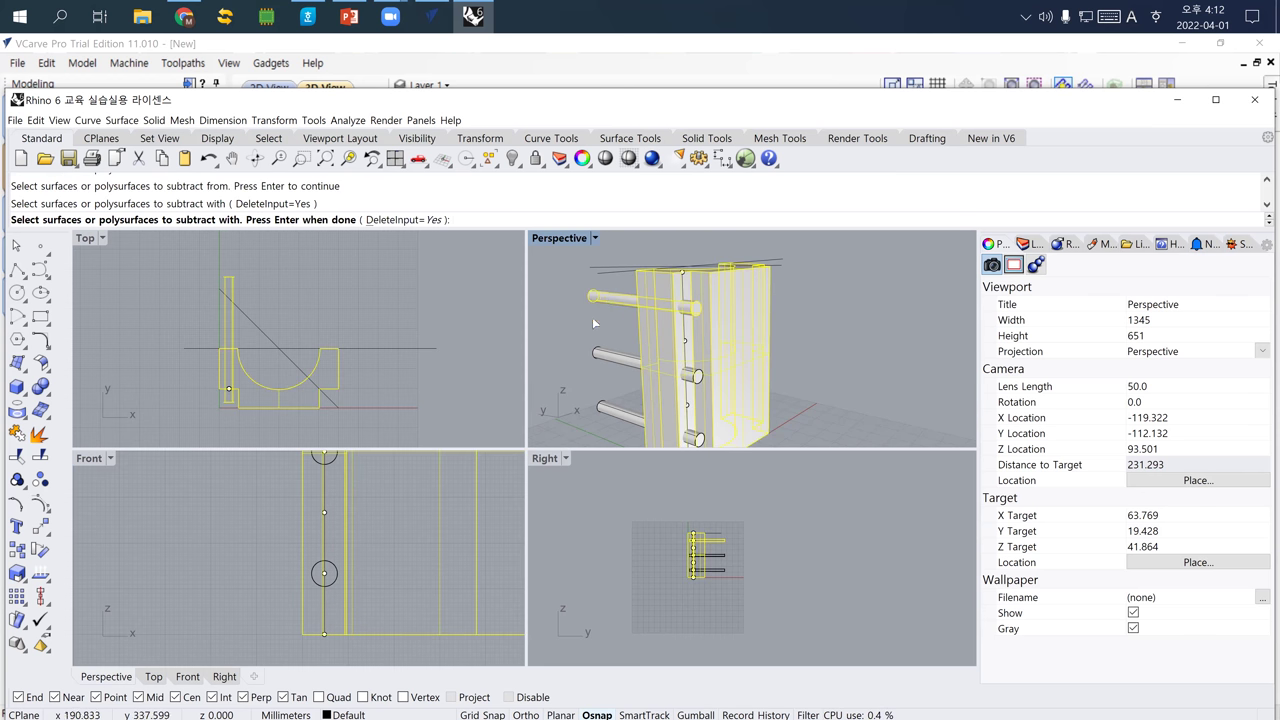
{"action": "key", "text": "Return"}
{"action": "left_click", "coordinate": [632, 367]}
{"action": "key", "text": "Return"}
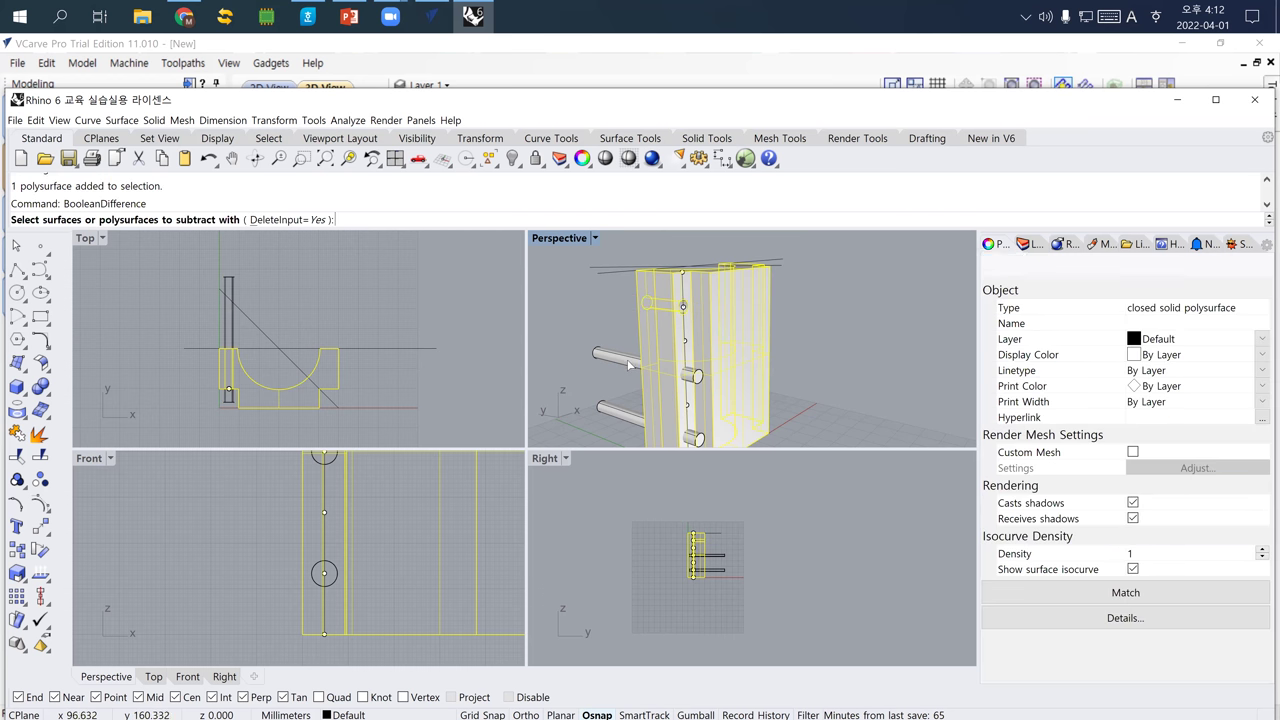
{"action": "left_click", "coordinate": [632, 367]}
{"action": "key", "text": "Return"}
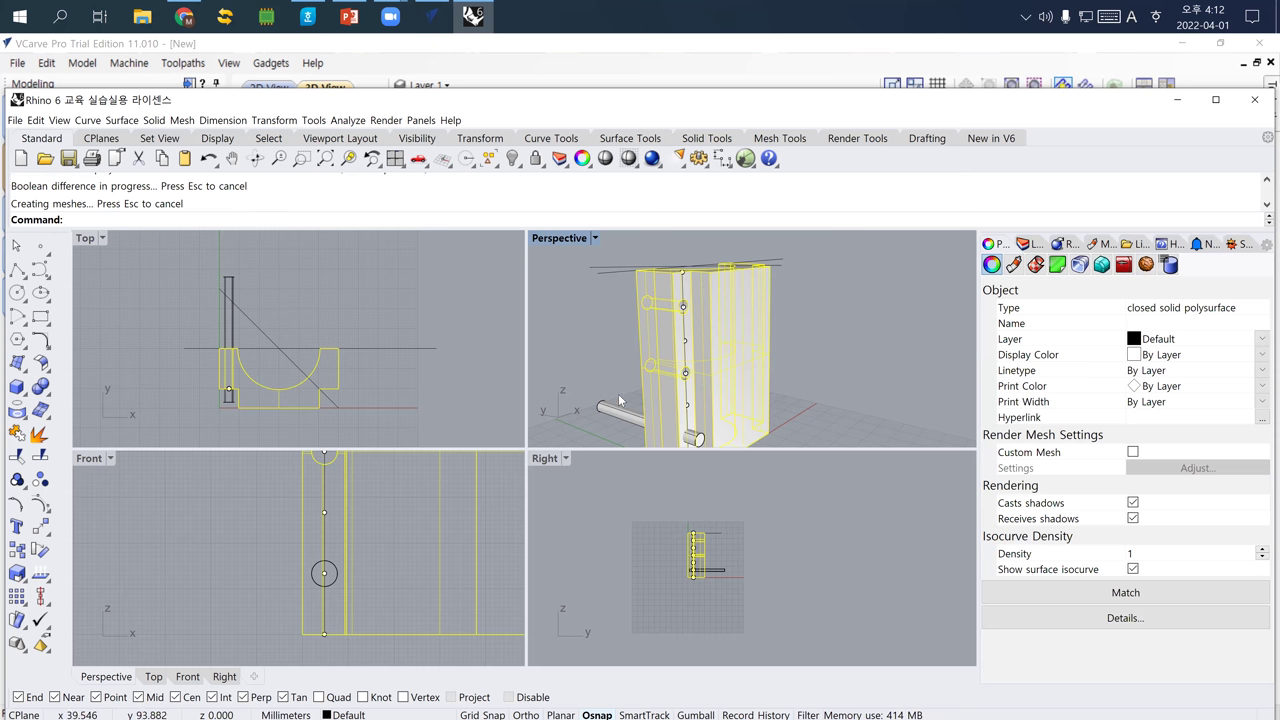
{"action": "key", "text": "Return"}
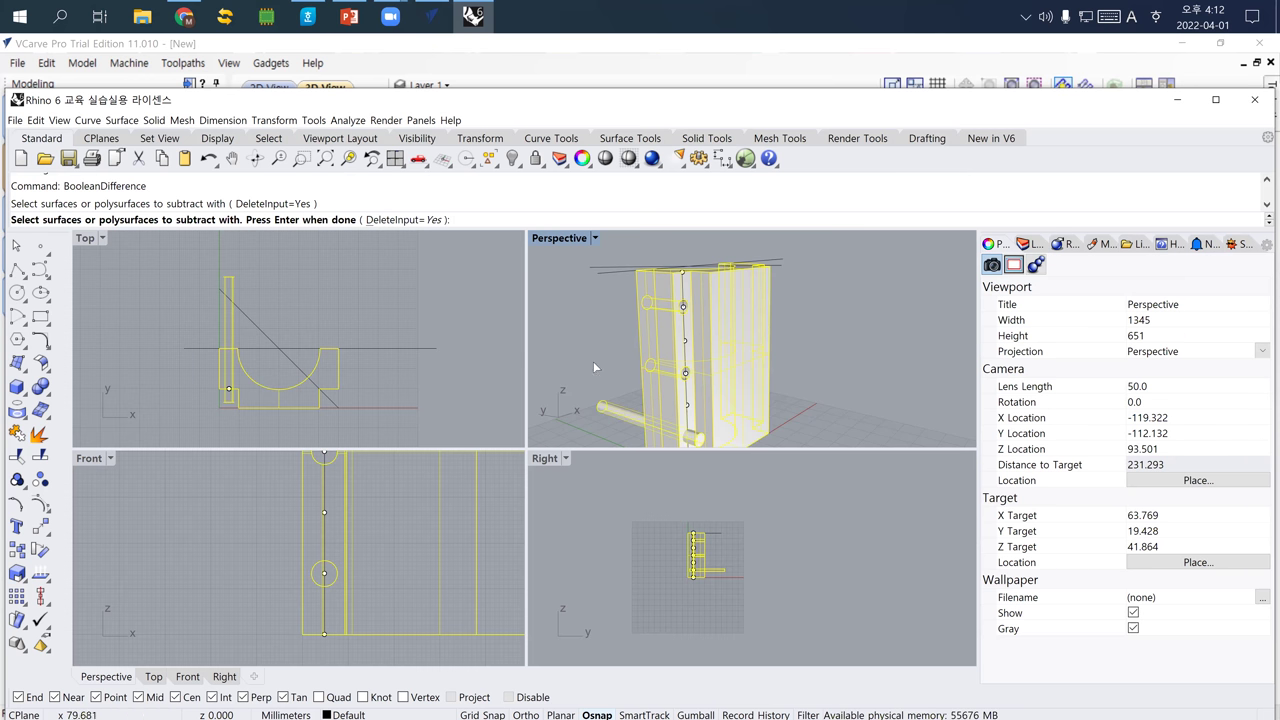
{"action": "key", "text": "Return"}
Inspect the holes in the notch face and undo the three cylinder subtractions.
{"action": "right_click_drag", "start_coordinate": [593, 362], "coordinate": [636, 348]}
{"action": "scroll", "coordinate": [634, 345], "scroll_direction": "up", "scroll_amount": 9}
{"action": "scroll", "coordinate": [627, 325], "scroll_direction": "down", "scroll_amount": 10}
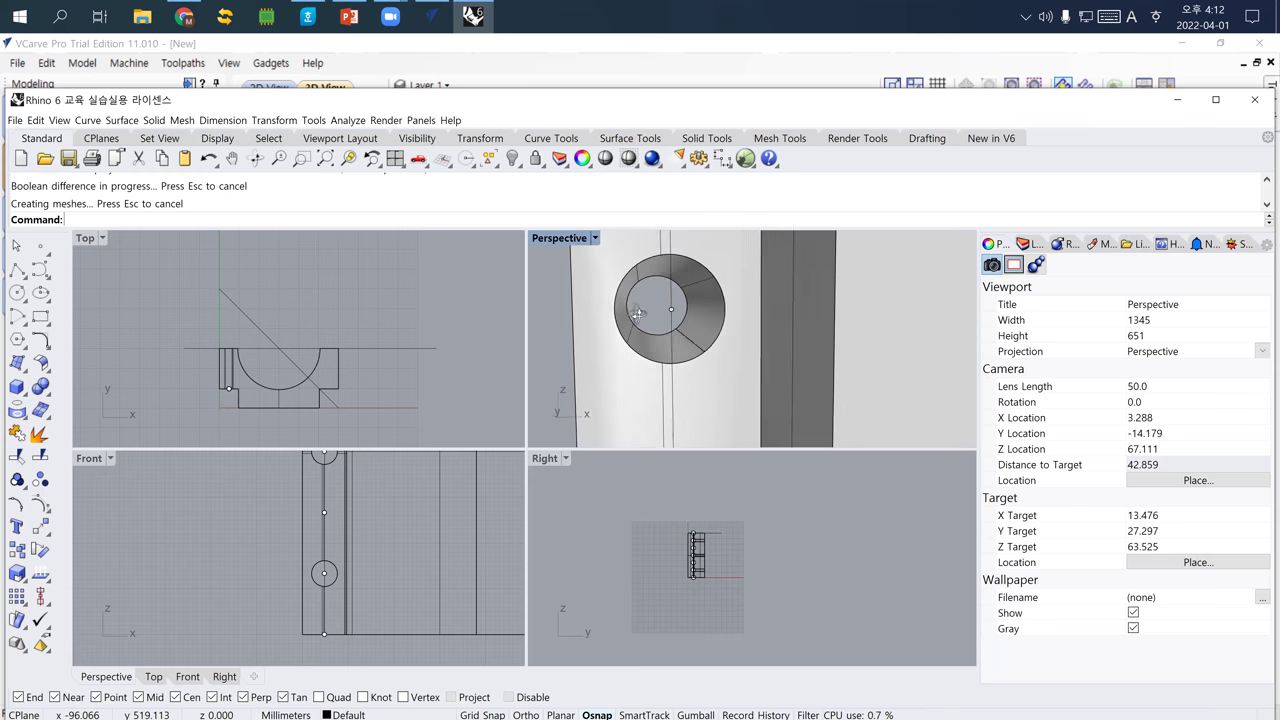
{"action": "right_click_drag", "start_coordinate": [630, 330], "coordinate": [661, 368]}
{"action": "scroll", "coordinate": [652, 338], "scroll_direction": "up", "scroll_amount": 5}
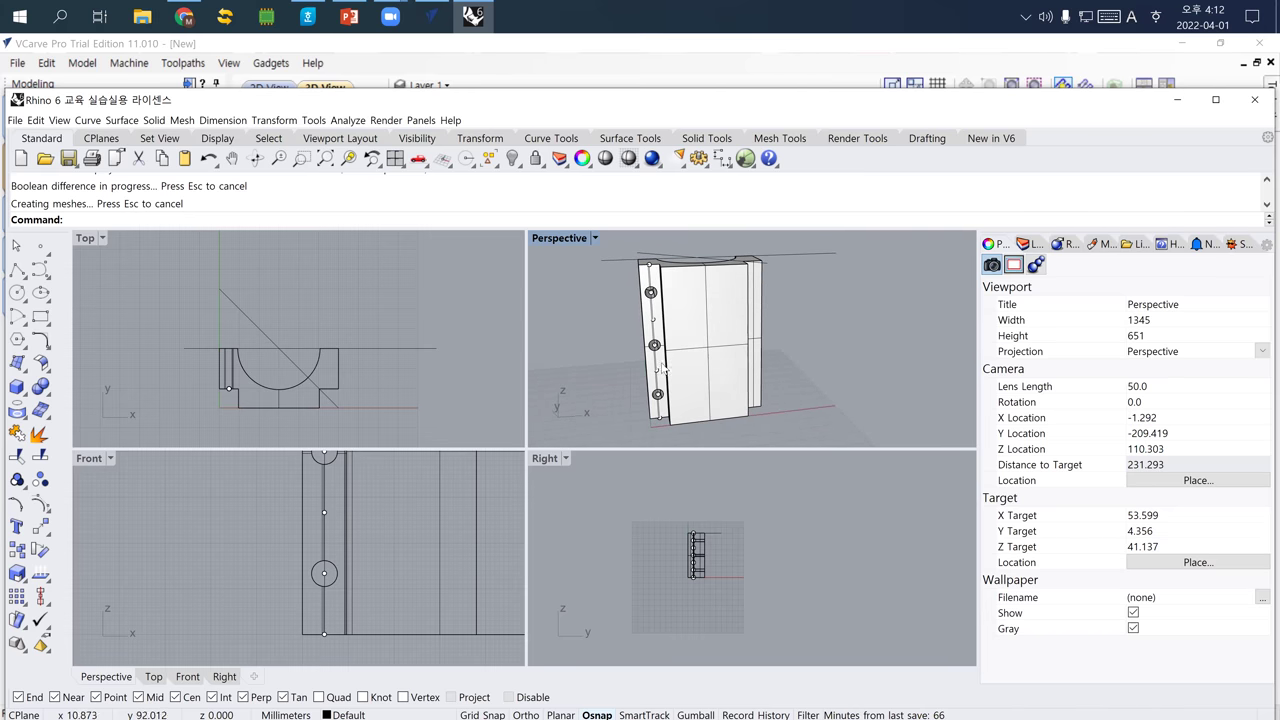
{"action": "key", "text": "ctrl+z"}
{"action": "left_click", "coordinate": [626, 378]}
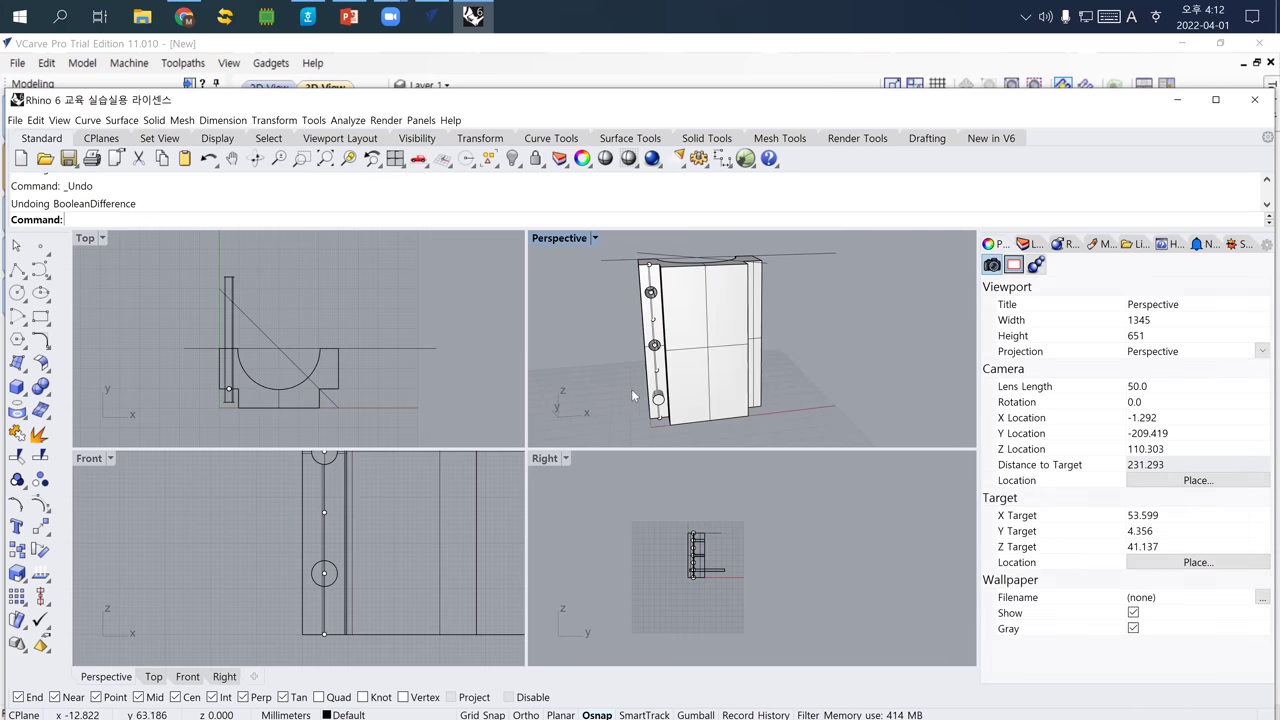
{"action": "scroll", "coordinate": [645, 400], "scroll_direction": "up", "scroll_amount": 3}
{"action": "scroll", "coordinate": [659, 413], "scroll_direction": "up", "scroll_amount": 2}
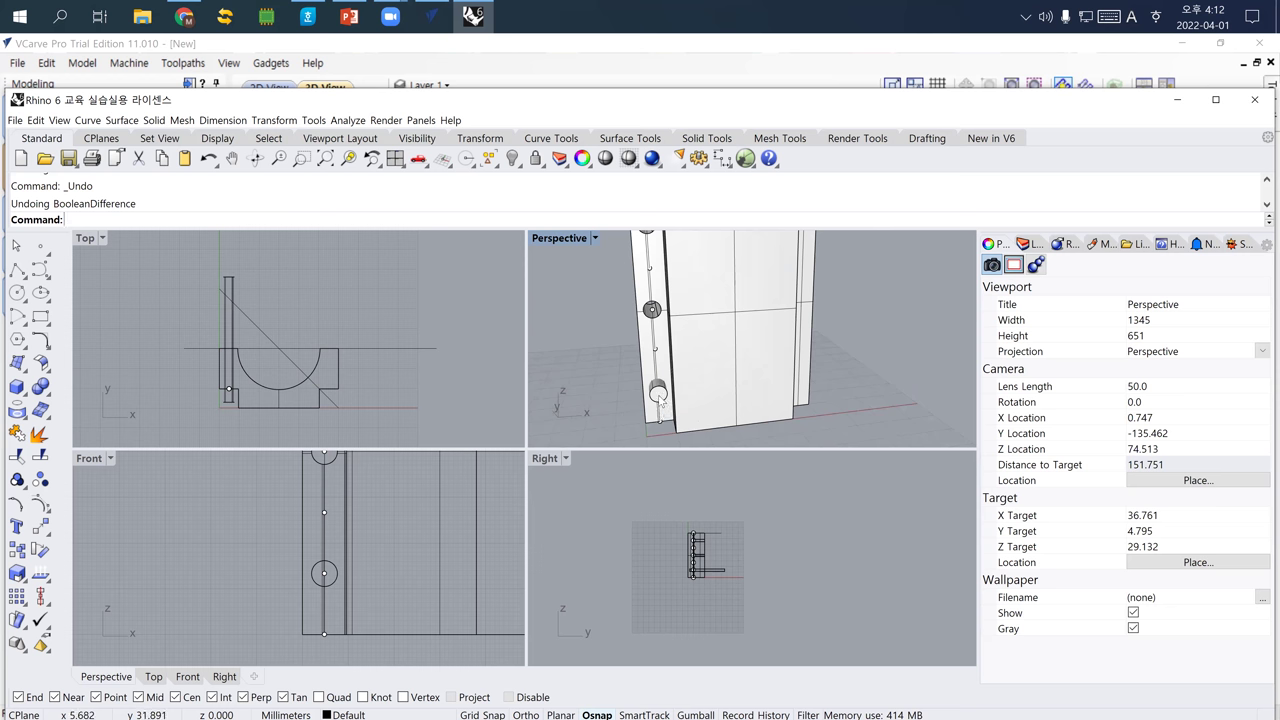
{"action": "left_click", "coordinate": [660, 400]}
{"action": "left_click", "coordinate": [582, 338]}
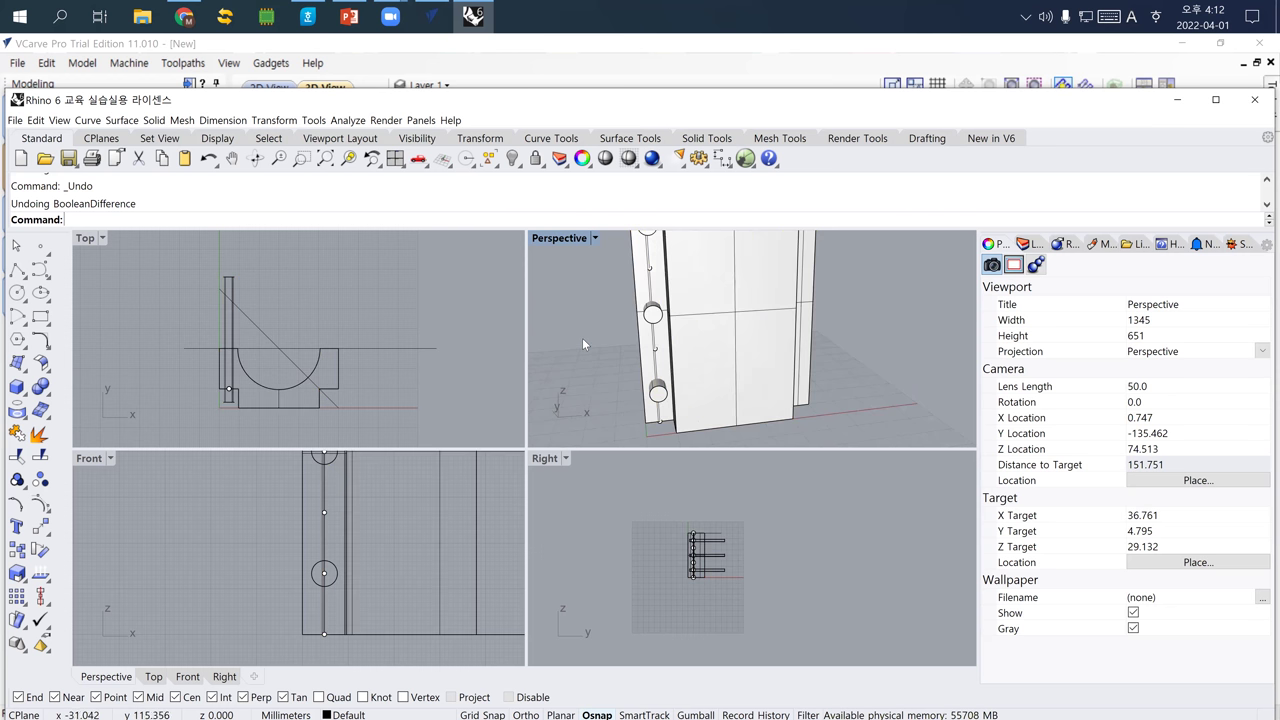
Mirror the three cylinders across the block's vertical centerline in the Top view, keeping the originals.
{"action": "scroll", "coordinate": [618, 341], "scroll_direction": "down", "scroll_amount": 8}
{"action": "right_click_drag", "start_coordinate": [618, 341], "coordinate": [640, 330]}
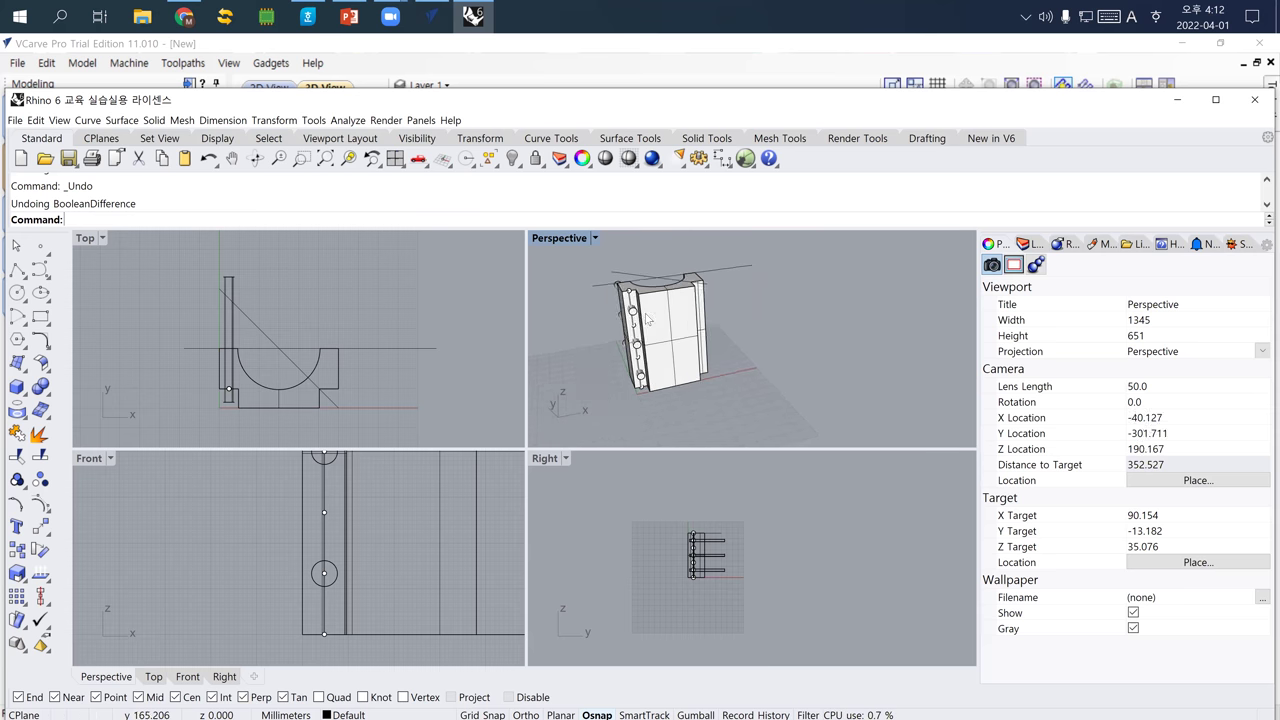
{"action": "scroll", "coordinate": [630, 317], "scroll_direction": "up", "scroll_amount": 6}
{"action": "left_click", "coordinate": [631, 316]}
{"action": "left_click", "coordinate": [632, 397], "text": "shift"}
{"action": "left_click", "coordinate": [642, 430], "text": "shift"}
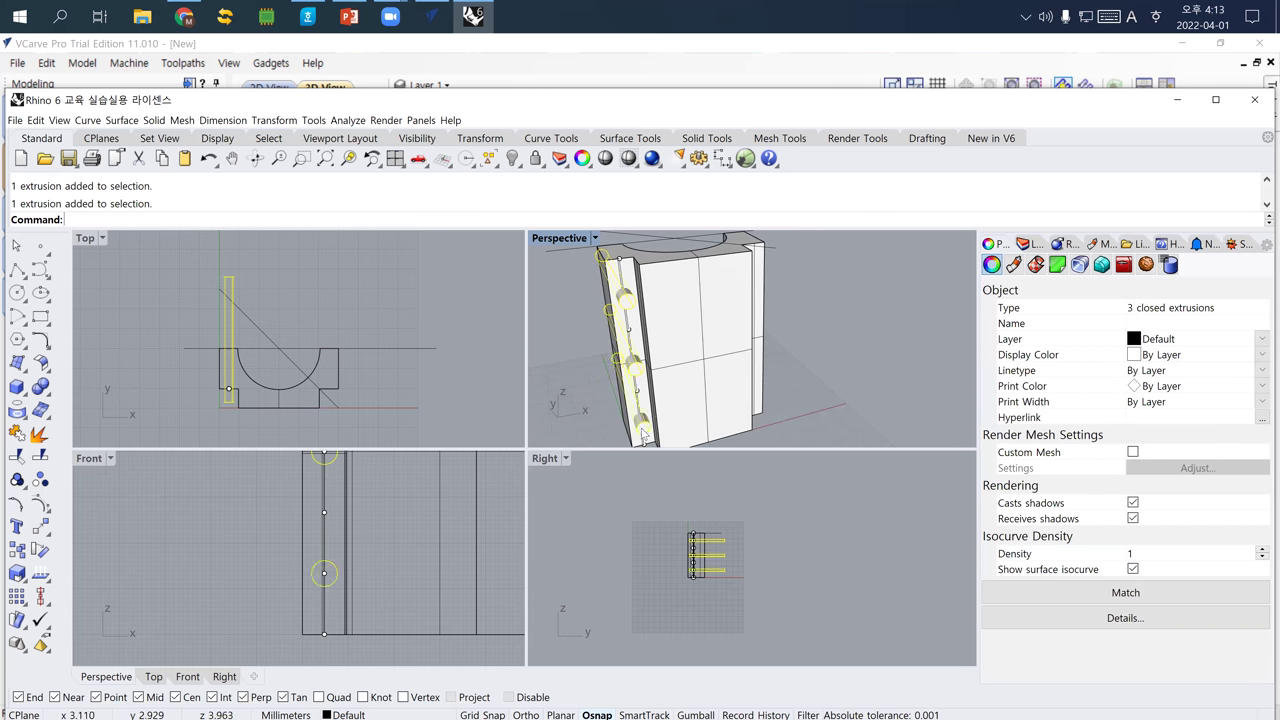
{"action": "type", "text": "mirror"}
{"action": "key", "text": "Return"}
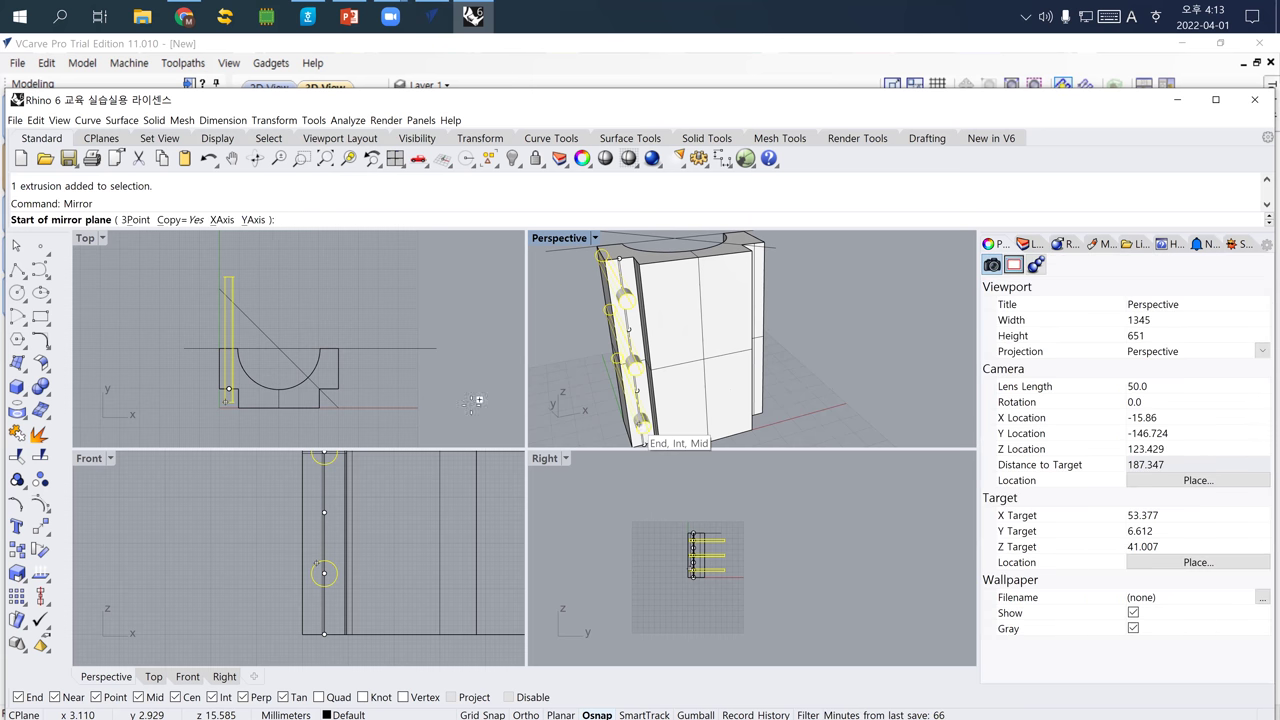
{"action": "left_click", "coordinate": [279, 407]}
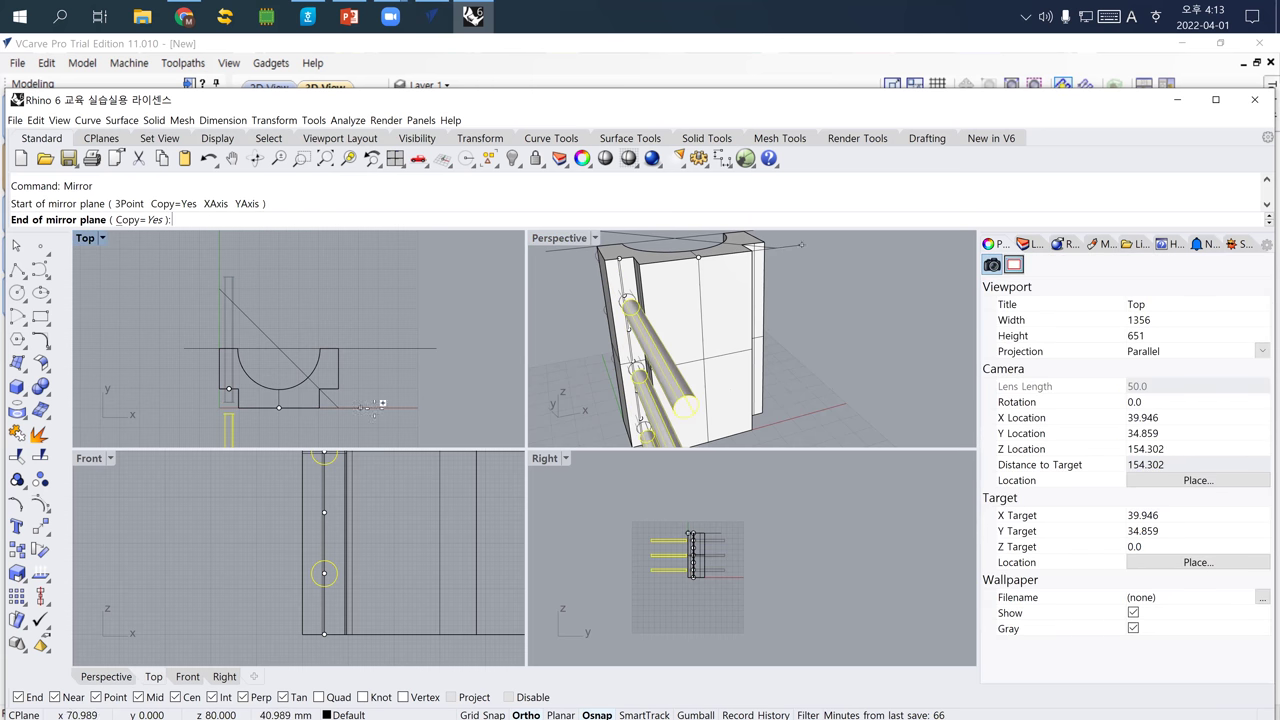
{"action": "left_click", "coordinate": [302, 285]}
{"action": "key", "text": "Escape"}
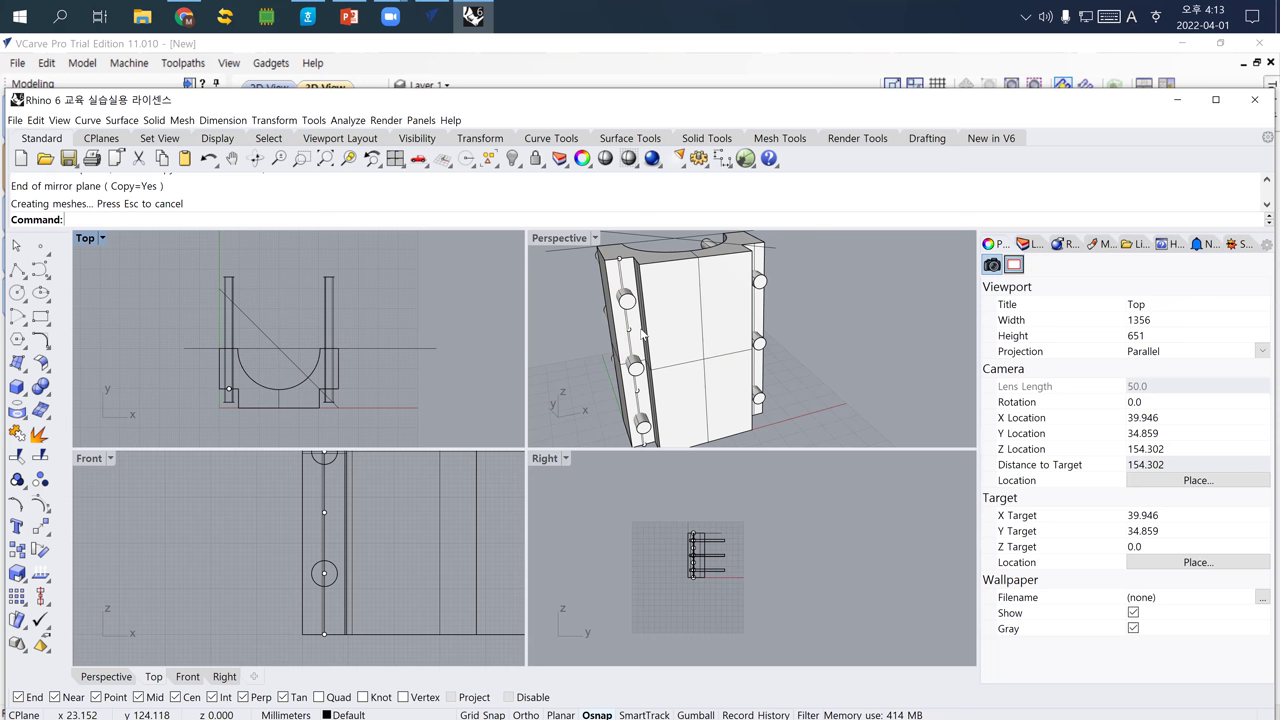
Subtract the uppermost cylinder at the front-left notch from the block with BooleanDifference.
{"action": "right_click_drag", "start_coordinate": [660, 340], "coordinate": [672, 345]}
{"action": "scroll", "coordinate": [680, 350], "scroll_direction": "down", "scroll_amount": 4}
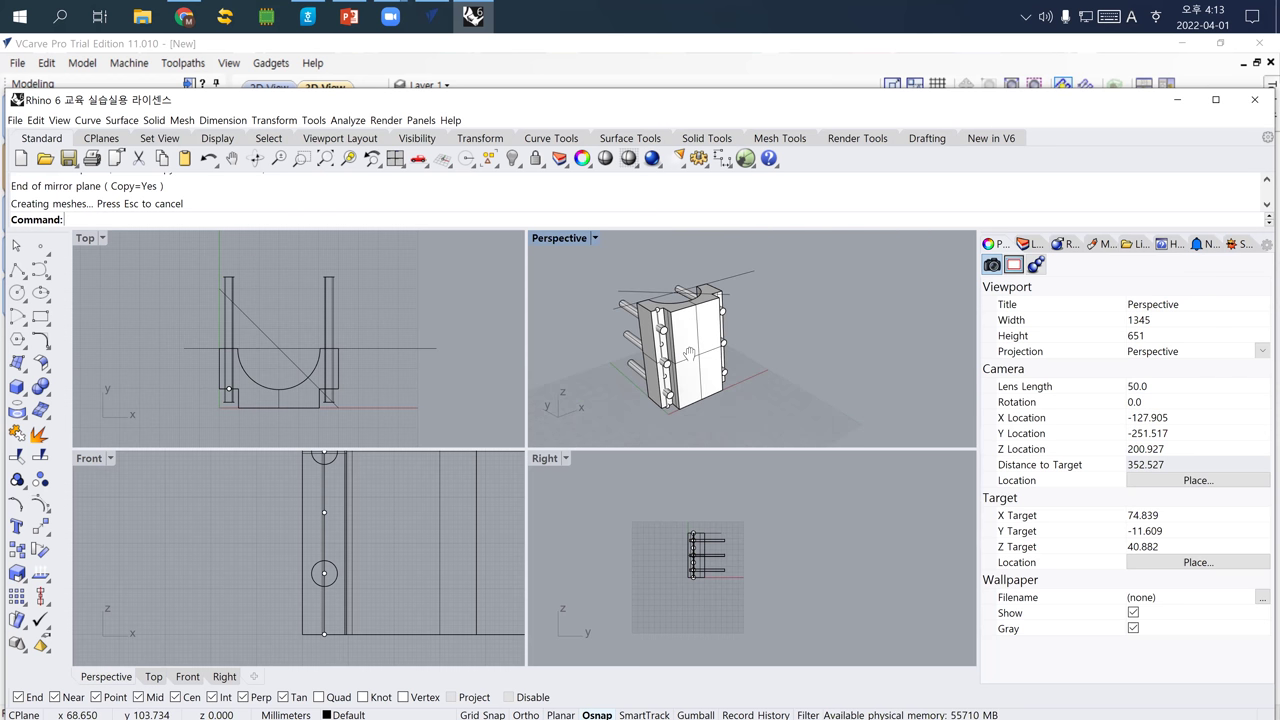
{"action": "scroll", "coordinate": [686, 362], "scroll_direction": "up", "scroll_amount": 4}
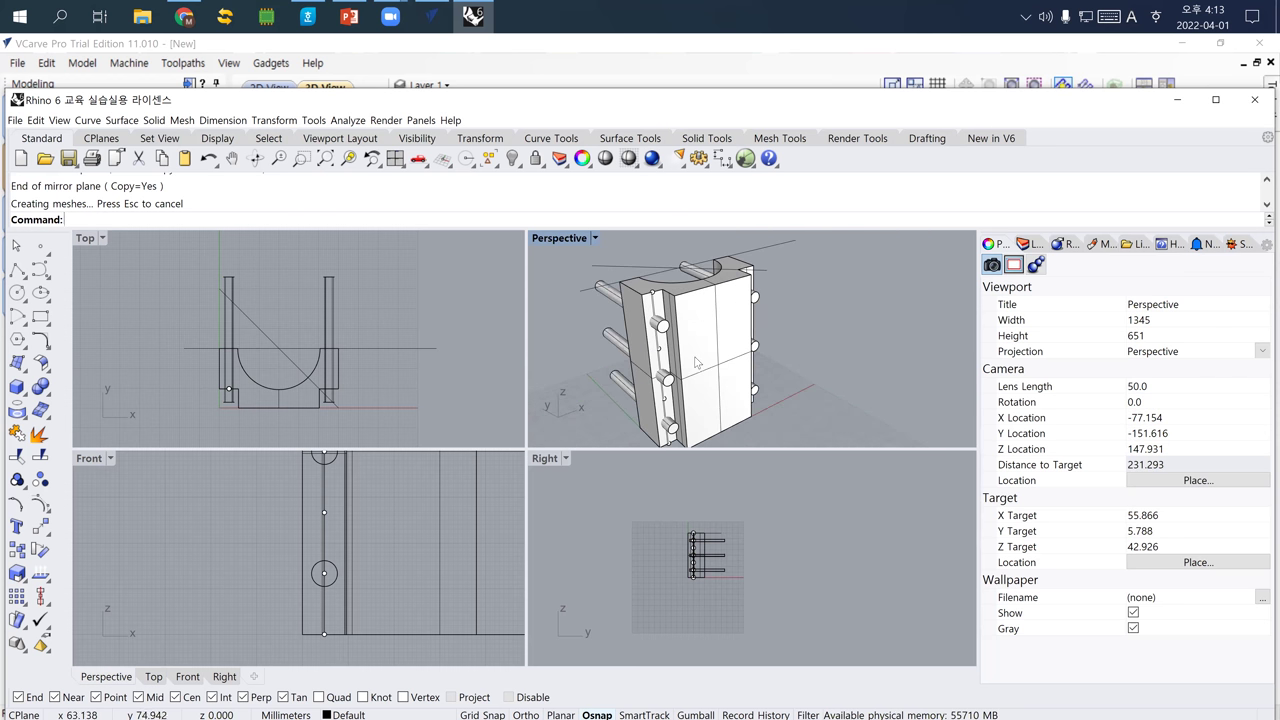
{"action": "left_click", "coordinate": [698, 362]}
{"action": "type", "text": "BooleanDifference"}
{"action": "key", "text": "Return"}
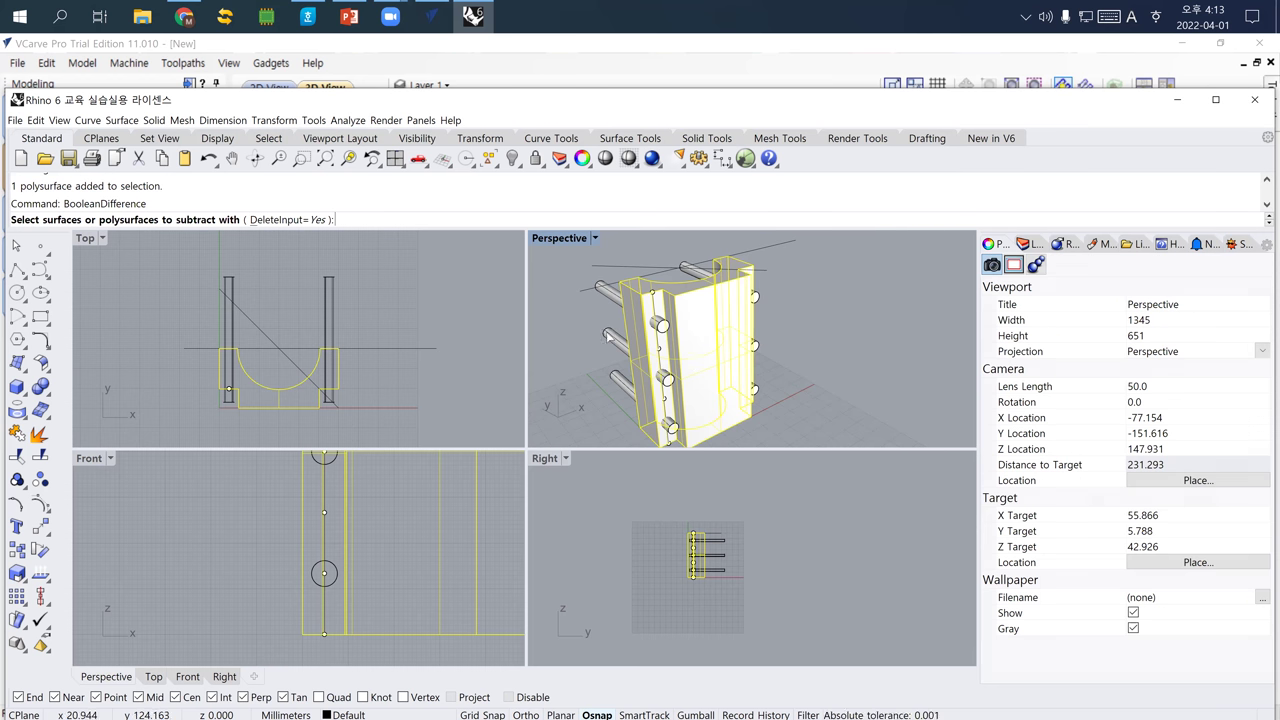
{"action": "left_click", "coordinate": [607, 296]}
{"action": "key", "text": "Return"}
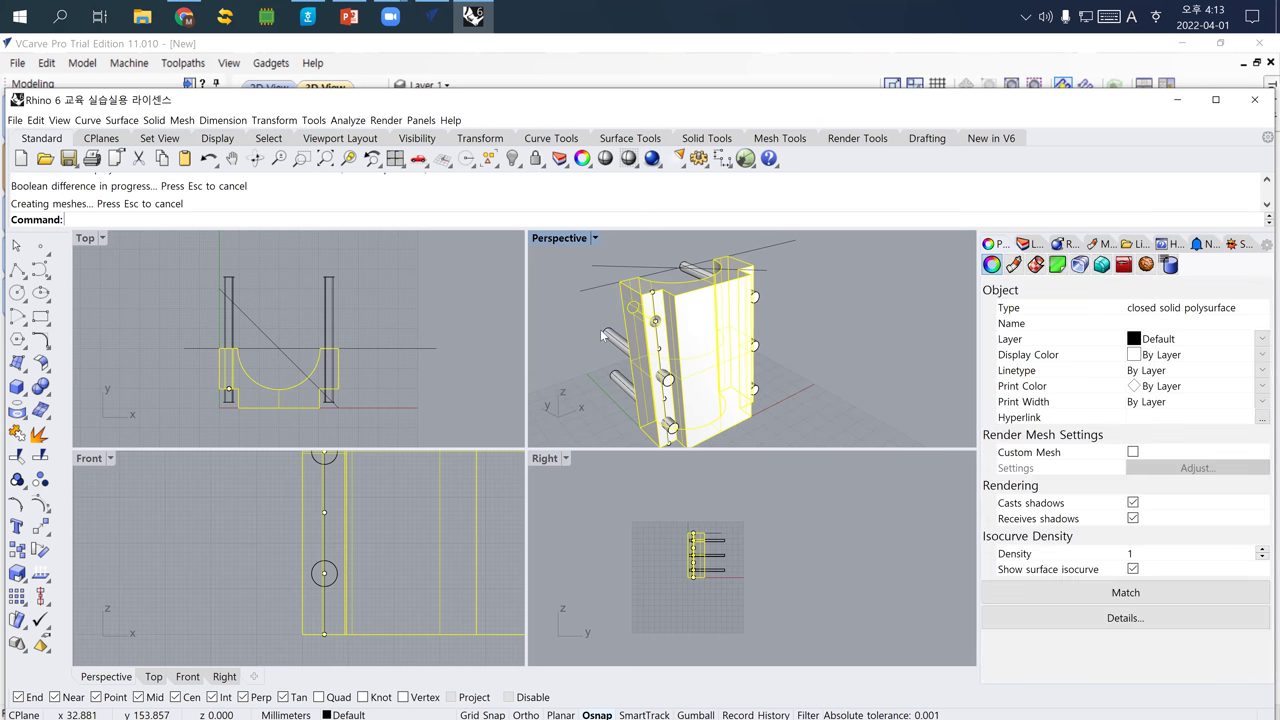
Subtract the middle and lowest cylinders at the front-left notch from the block, one after the other, with BooleanDifference.
{"action": "left_click", "coordinate": [620, 345]}
{"action": "key", "text": "Return"}
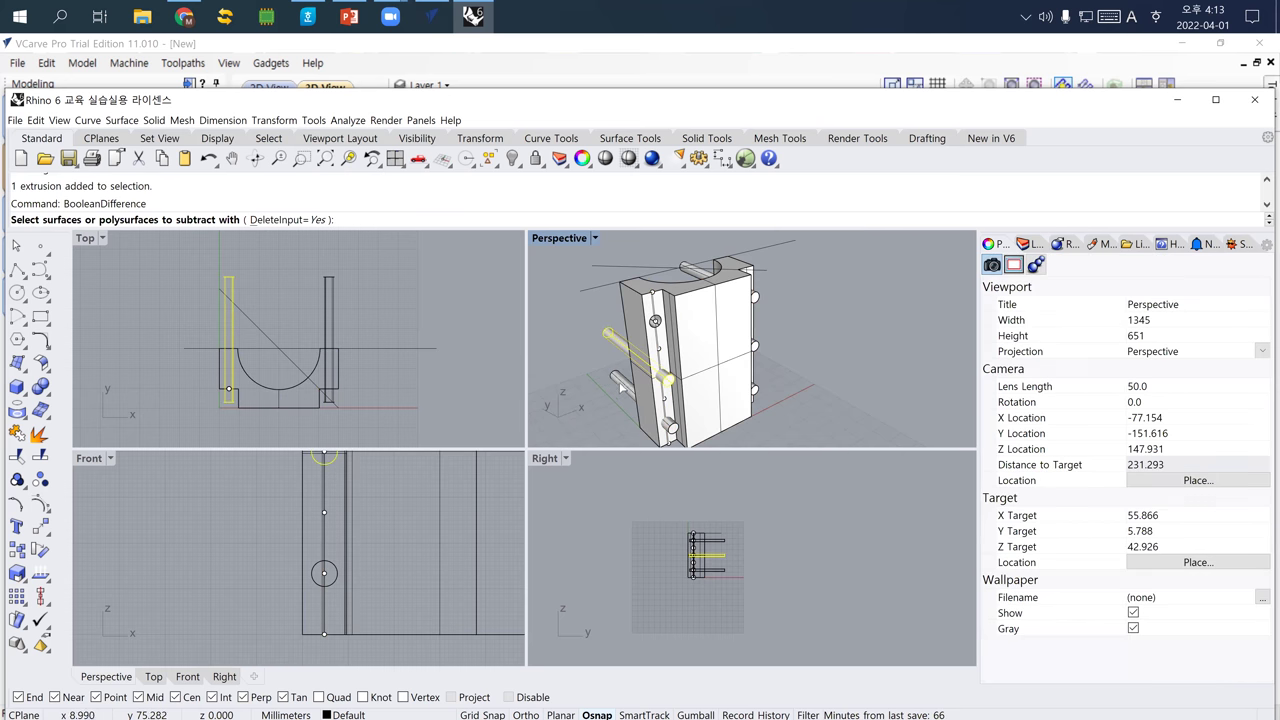
{"action": "left_click", "coordinate": [618, 342]}
{"action": "key", "text": "Return"}
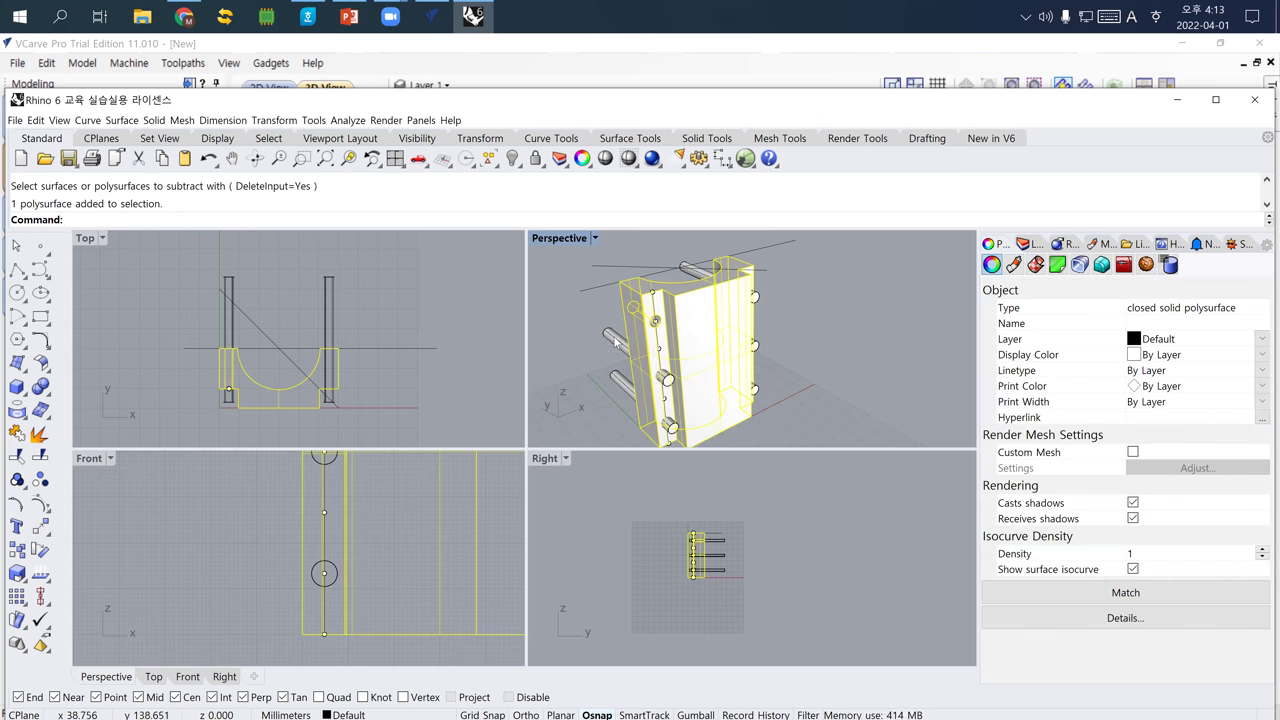
{"action": "key", "text": "Return"}
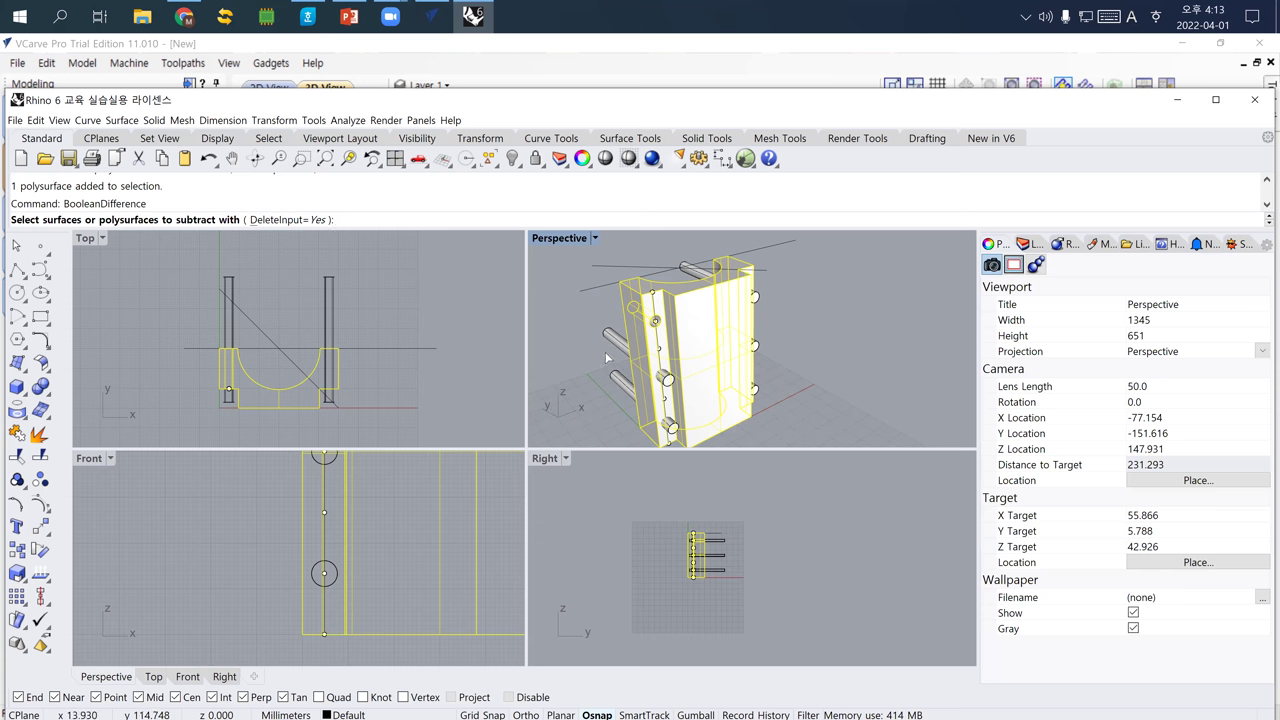
{"action": "left_click", "coordinate": [613, 339]}
{"action": "key", "text": "Return"}
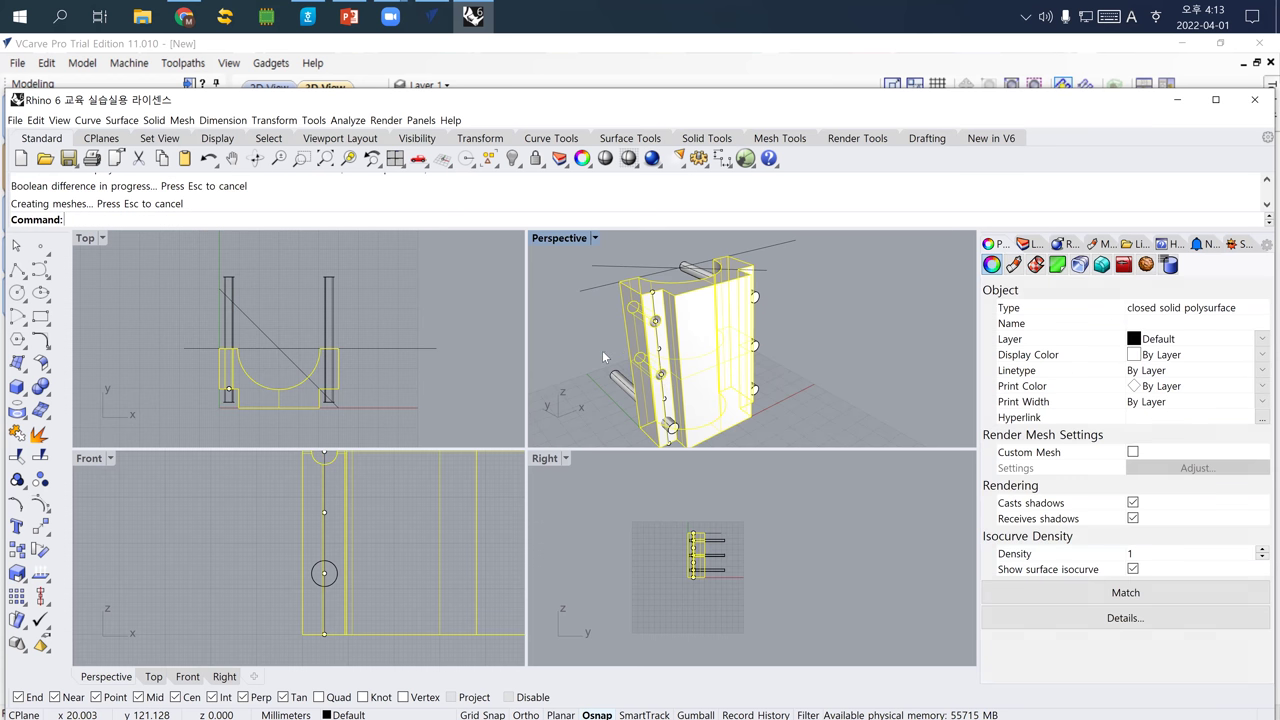
{"action": "key", "text": "Return"}
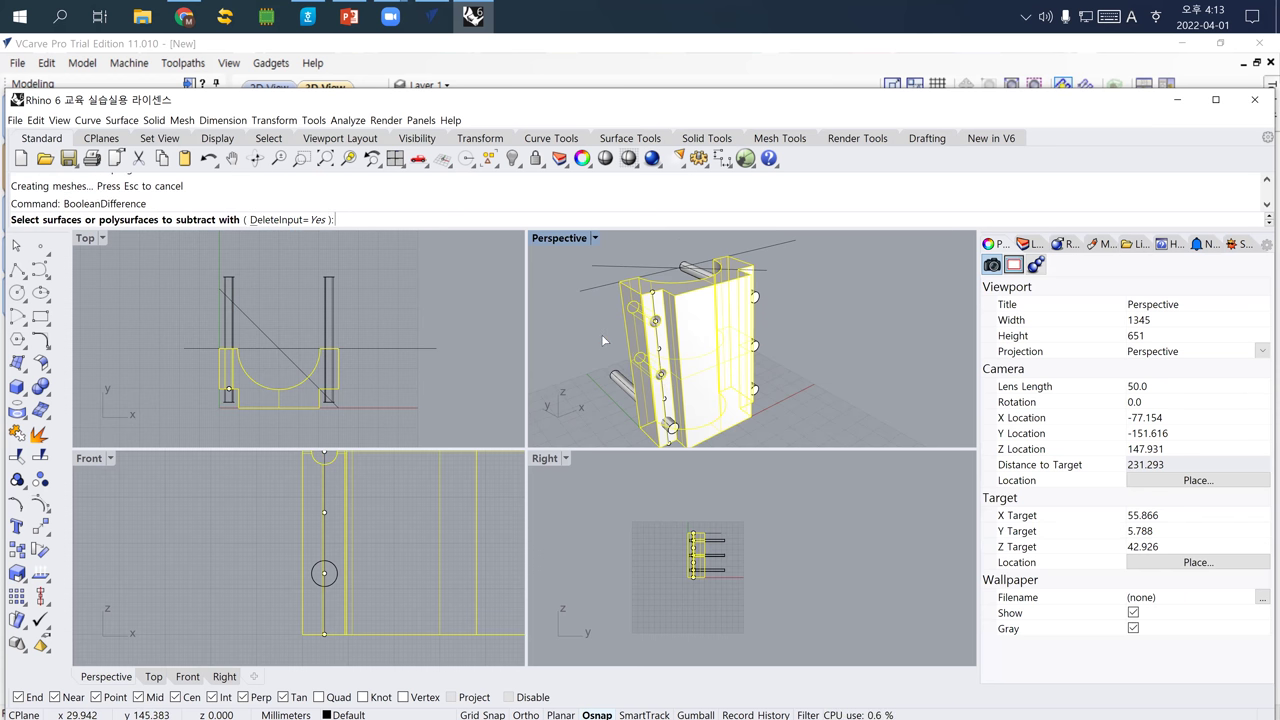
{"action": "left_click", "coordinate": [622, 383]}
{"action": "key", "text": "Return"}
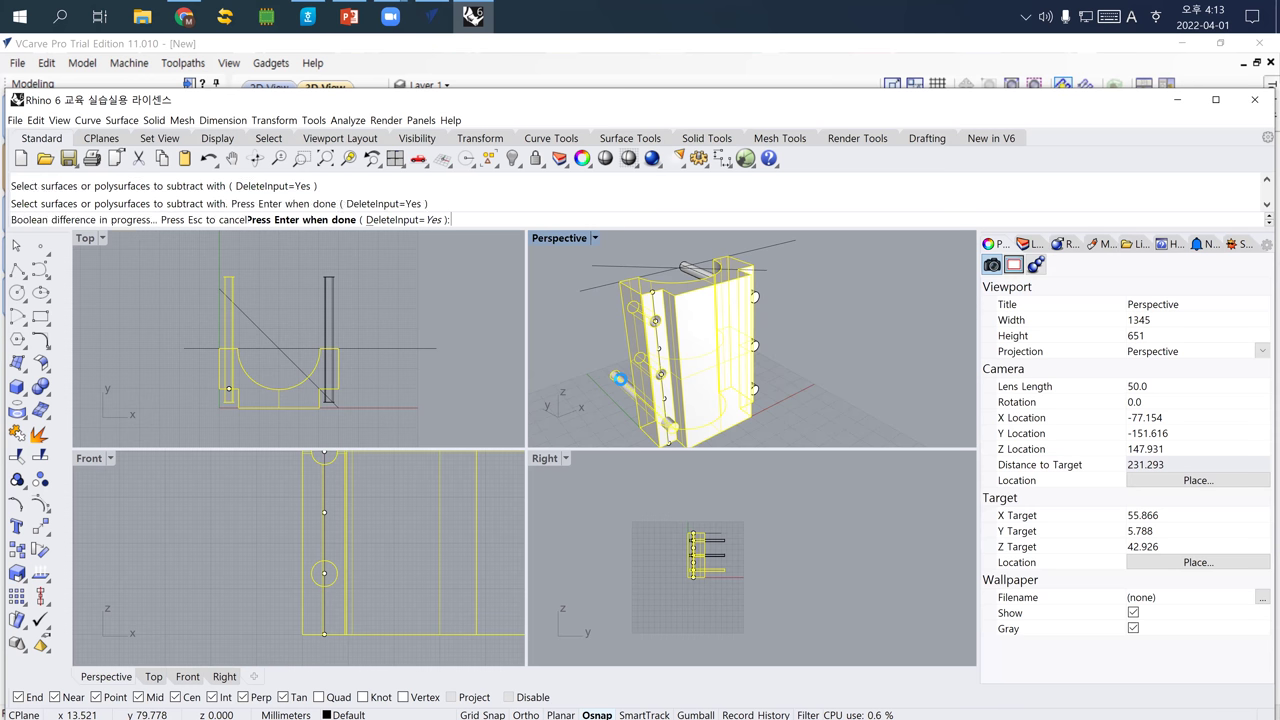
Subtract the three cylinders at the front-right notch from the block one by one with BooleanDifference.
{"action": "right_click_drag", "start_coordinate": [623, 375], "coordinate": [795, 288]}
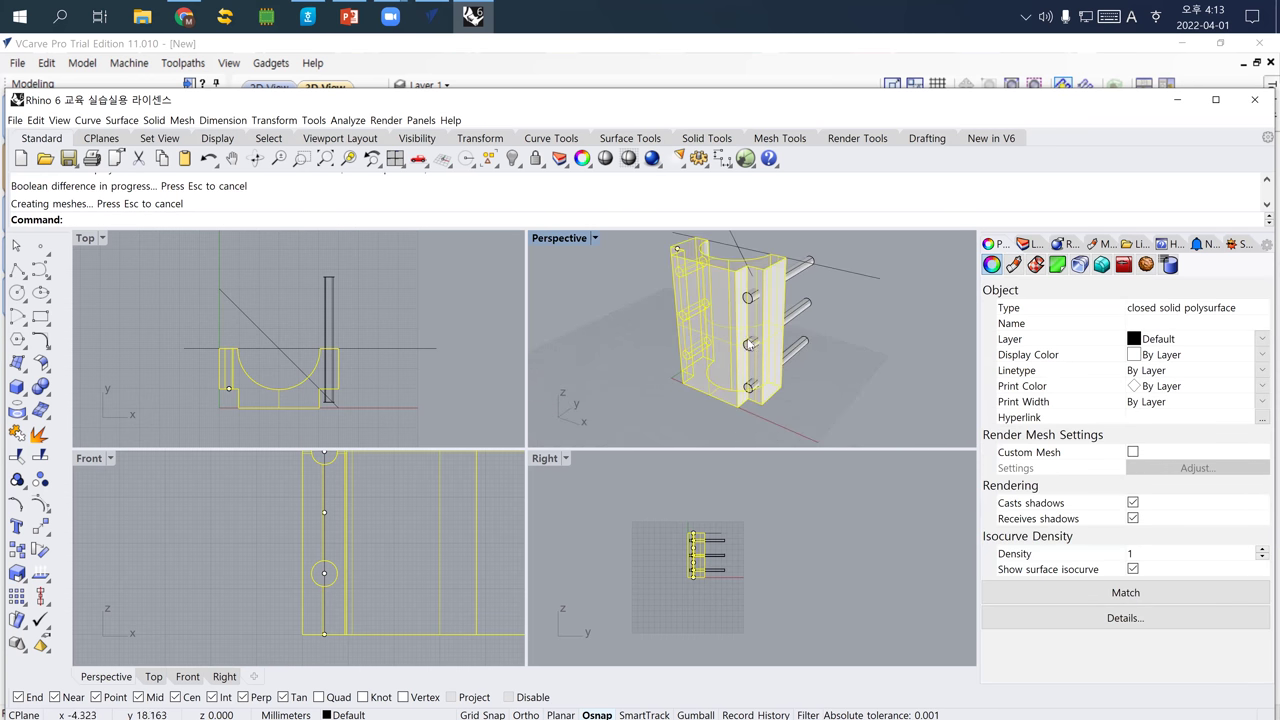
{"action": "key", "text": "Return"}
{"action": "left_click", "coordinate": [797, 281]}
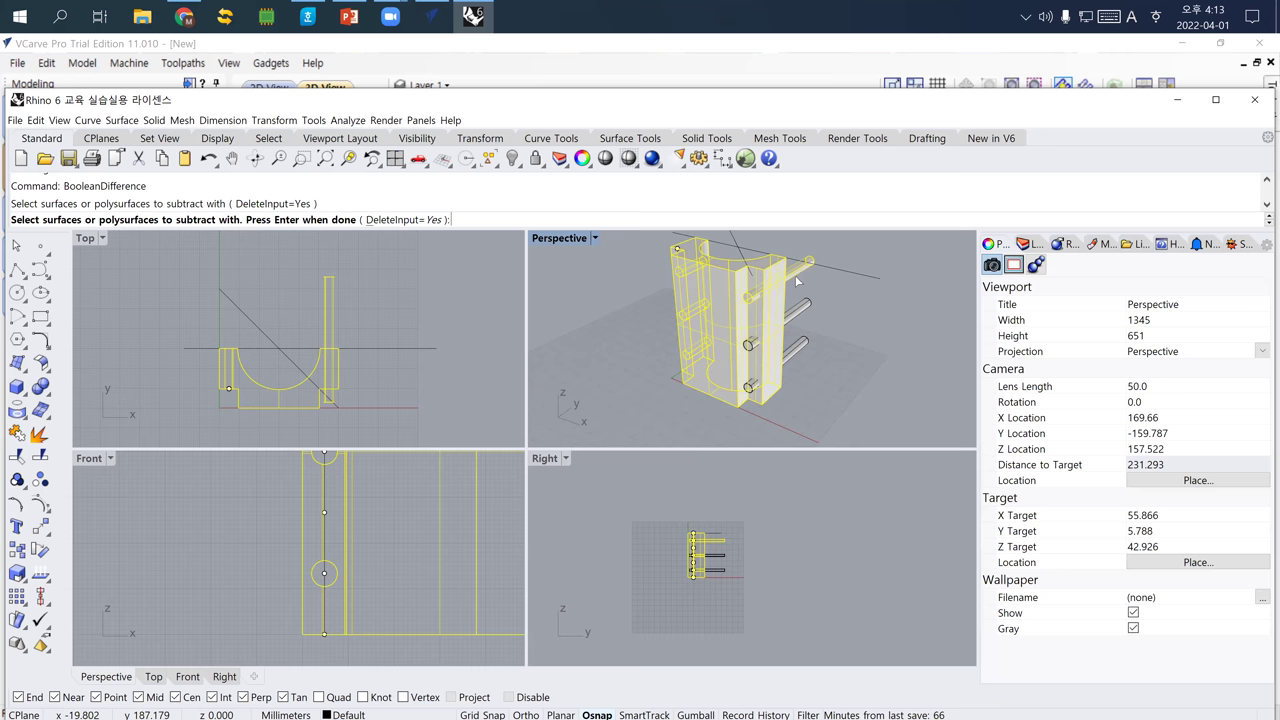
{"action": "key", "text": "Return"}
{"action": "key", "text": "Return"}
{"action": "left_click", "coordinate": [805, 307]}
{"action": "key", "text": "Return"}
{"action": "key", "text": "Return"}
{"action": "left_click", "coordinate": [804, 345]}
{"action": "key", "text": "Return"}
{"action": "right_click_drag", "start_coordinate": [789, 349], "coordinate": [700, 386]}
{"action": "key", "text": "Escape"}
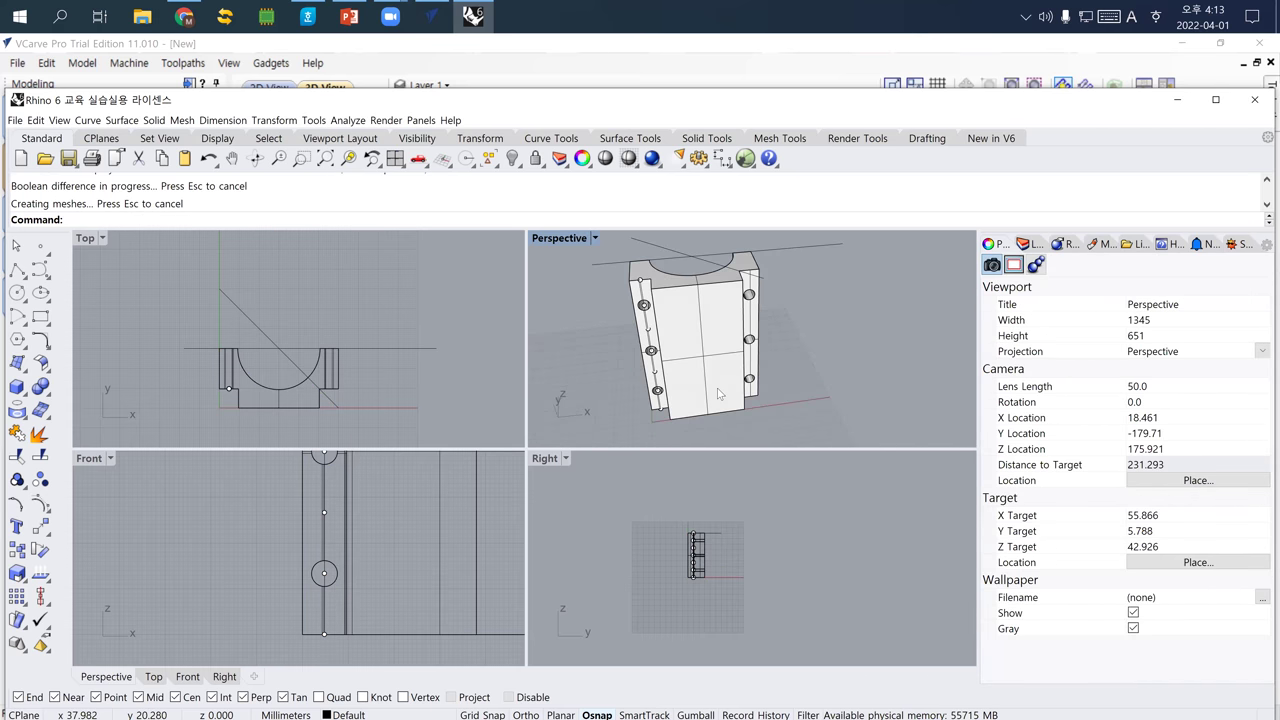
Try to mirror the block sideways about a vertical plane through its back-right corner, and undo the copy.
{"action": "left_click", "coordinate": [699, 385]}
{"action": "type", "text": "Mi"}
{"action": "key", "text": "Return"}
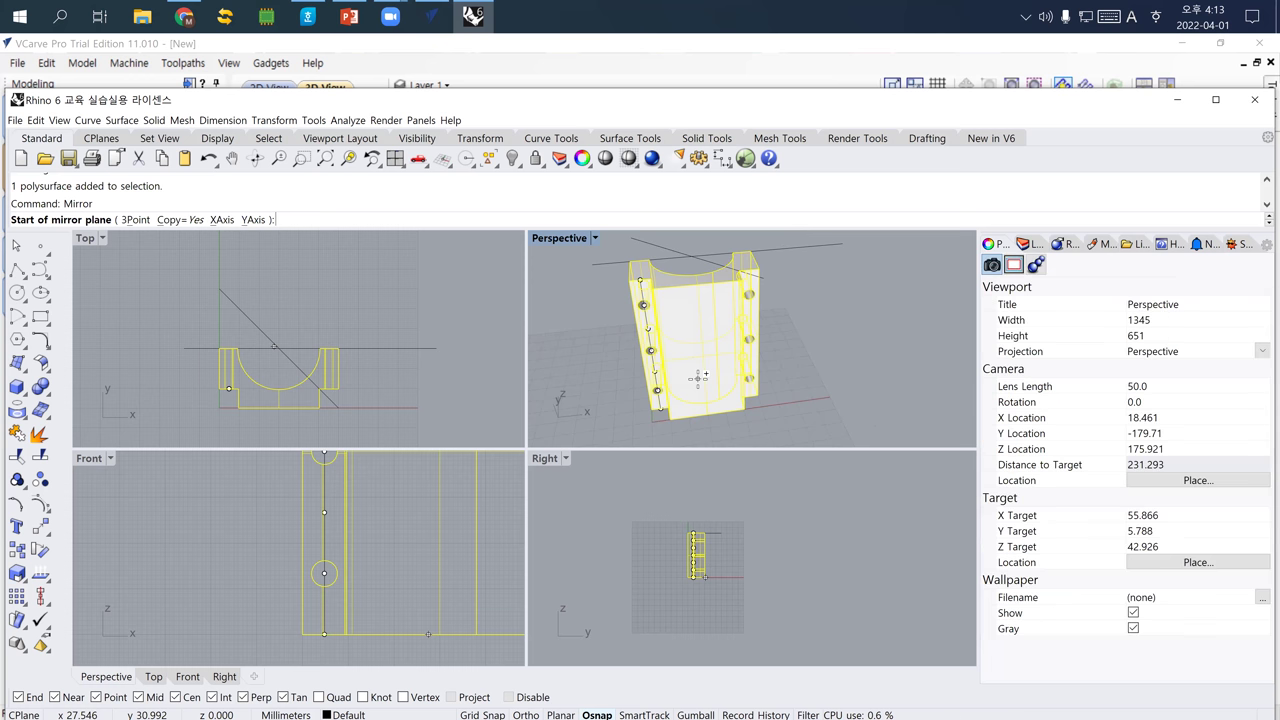
{"action": "left_click", "coordinate": [346, 341]}
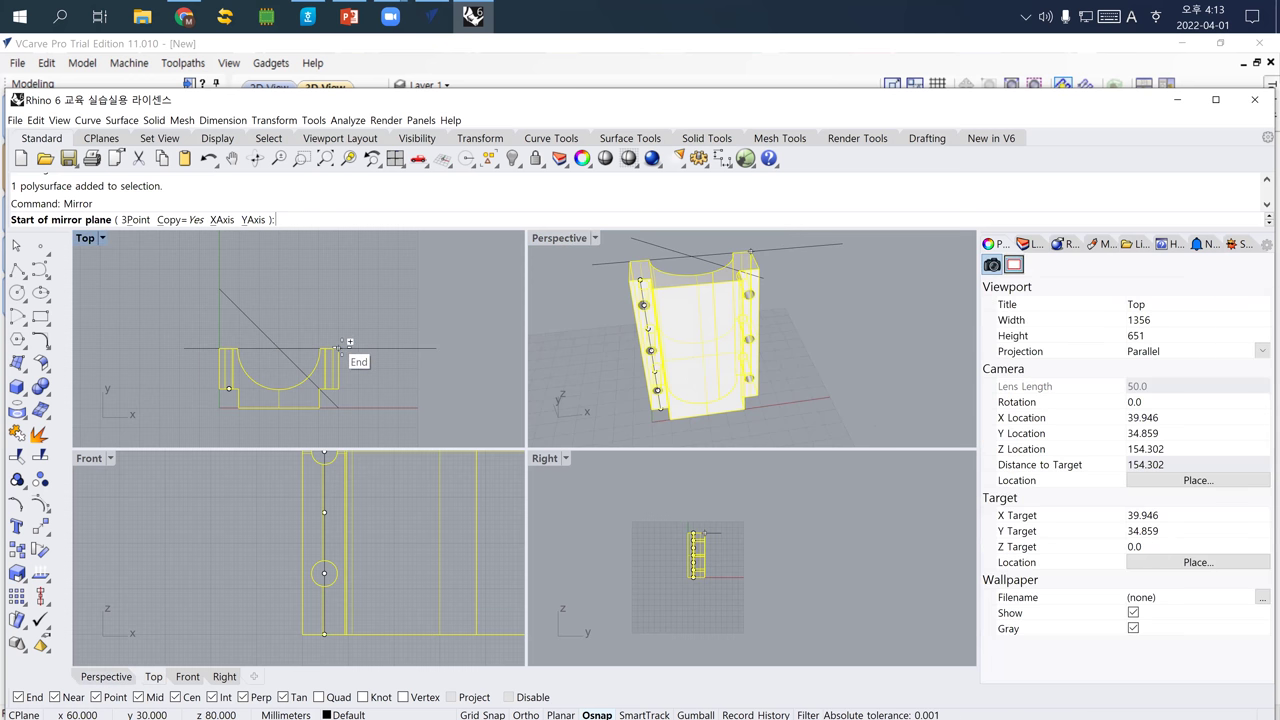
{"action": "left_click", "coordinate": [369, 315]}
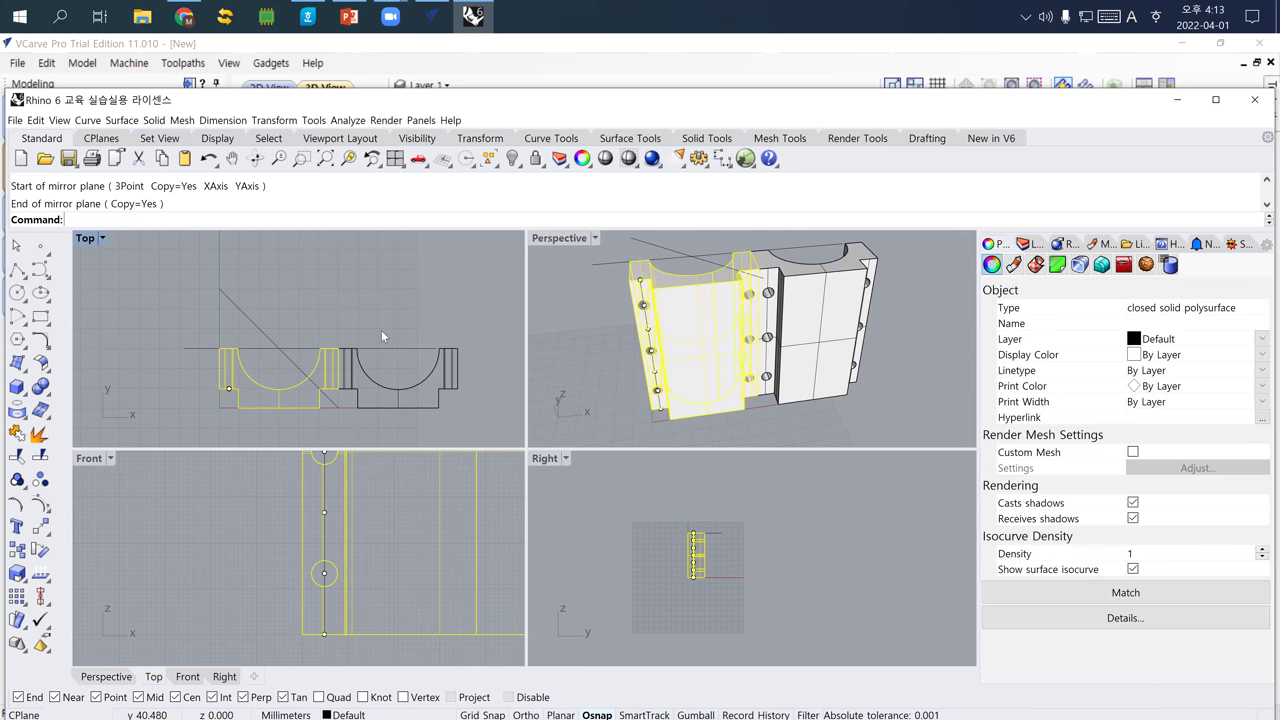
{"action": "key", "text": "ctrl+z"}
Mirror the block across its half-round parting face in the Top view, keeping the original, and select the mirrored half.
{"action": "key", "text": "Return"}
{"action": "left_click", "coordinate": [340, 346]}
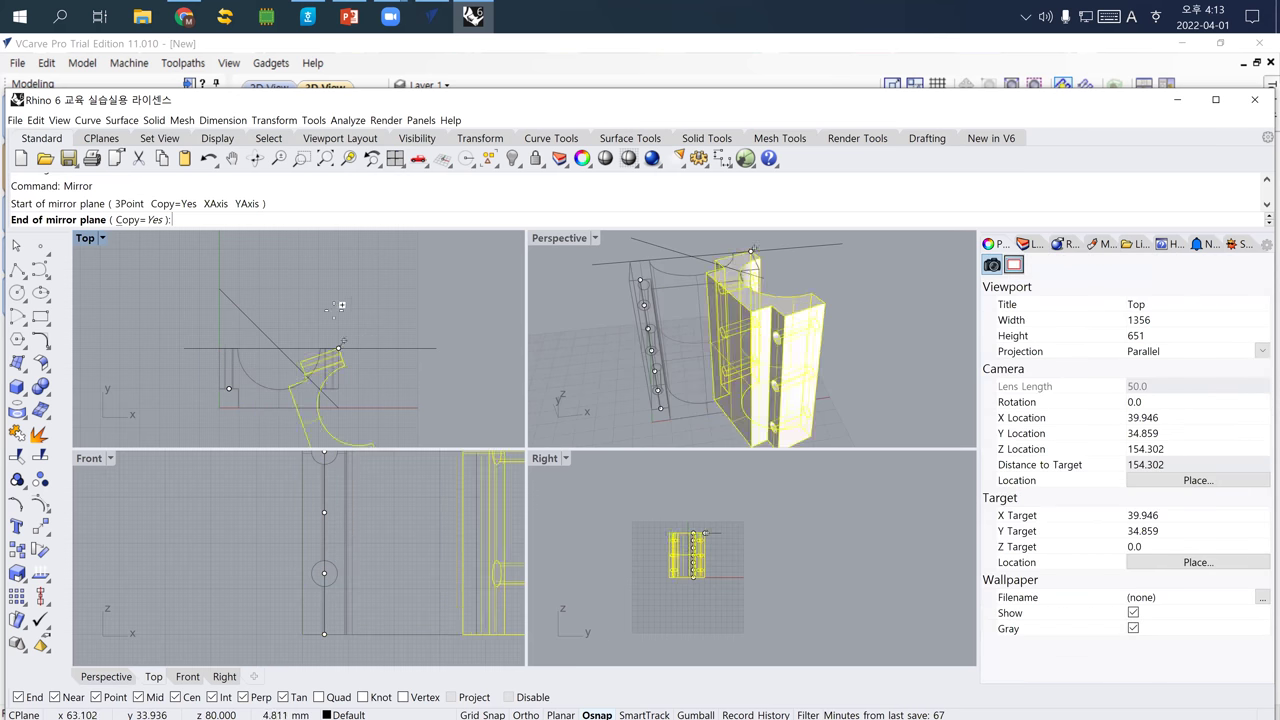
{"action": "left_click", "coordinate": [333, 276]}
{"action": "left_click", "coordinate": [333, 276]}
{"action": "right_click_drag", "start_coordinate": [720, 330], "coordinate": [717, 406]}
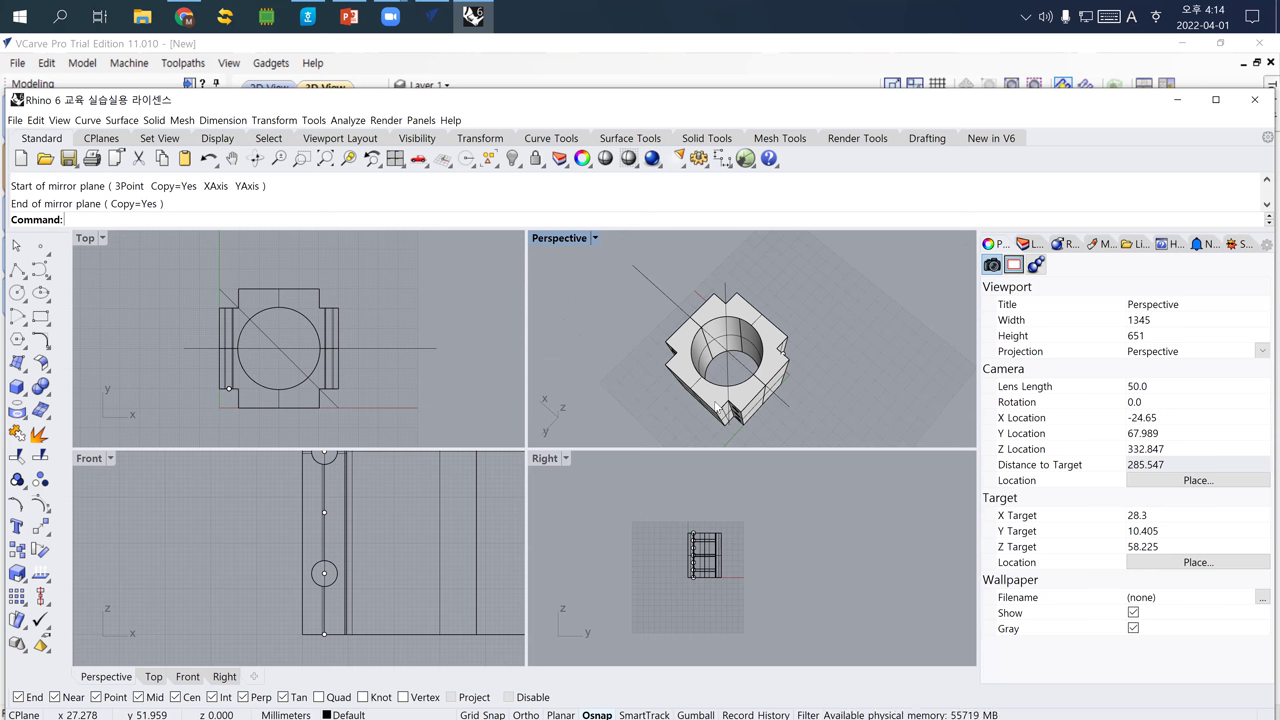
{"action": "right_click_drag", "start_coordinate": [715, 405], "coordinate": [698, 360]}
{"action": "left_click", "coordinate": [703, 370]}
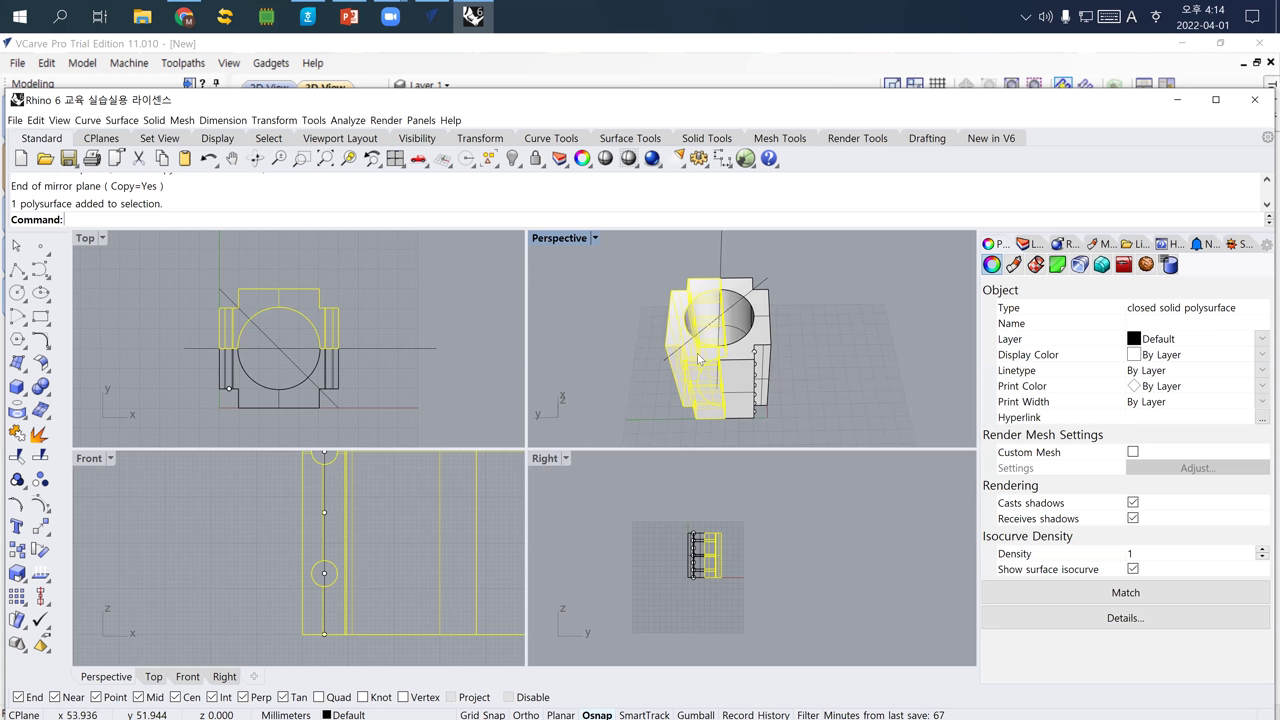
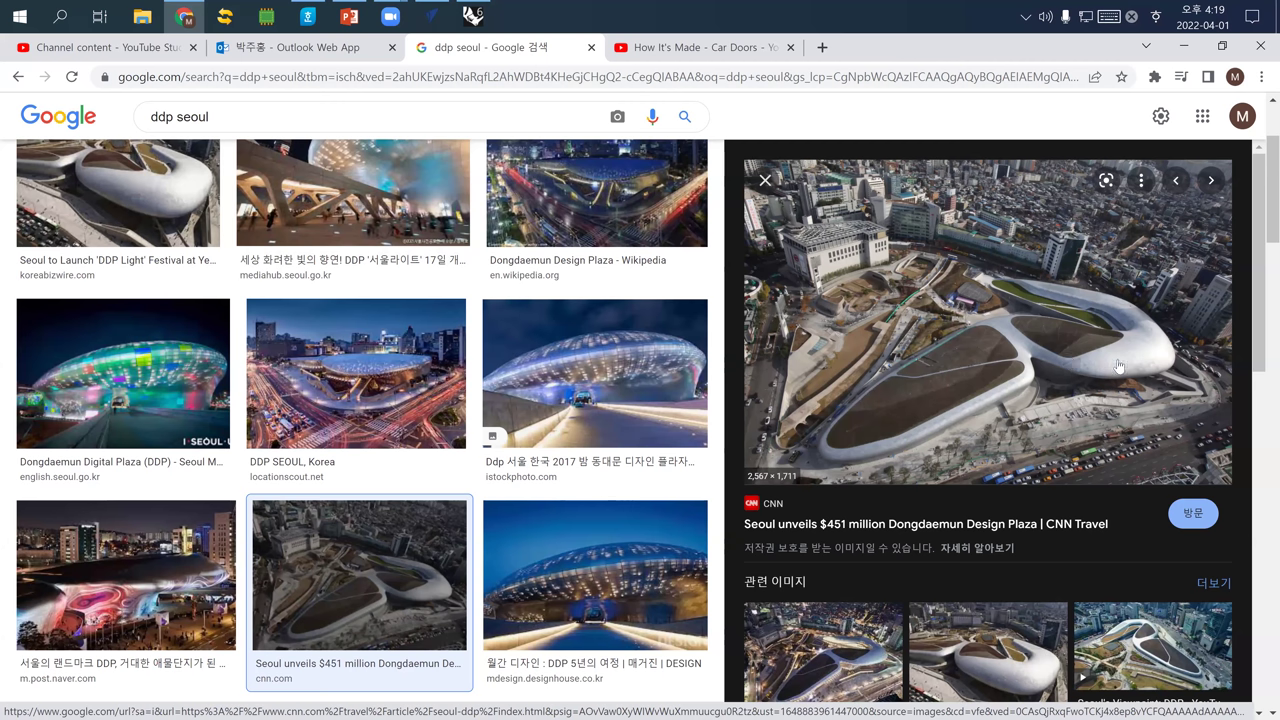
View the illuminated Dongdaemun Digital Plaza photo in the Google image results and search images for zaha hadid.
{"action": "left_click", "coordinate": [190, 385]}
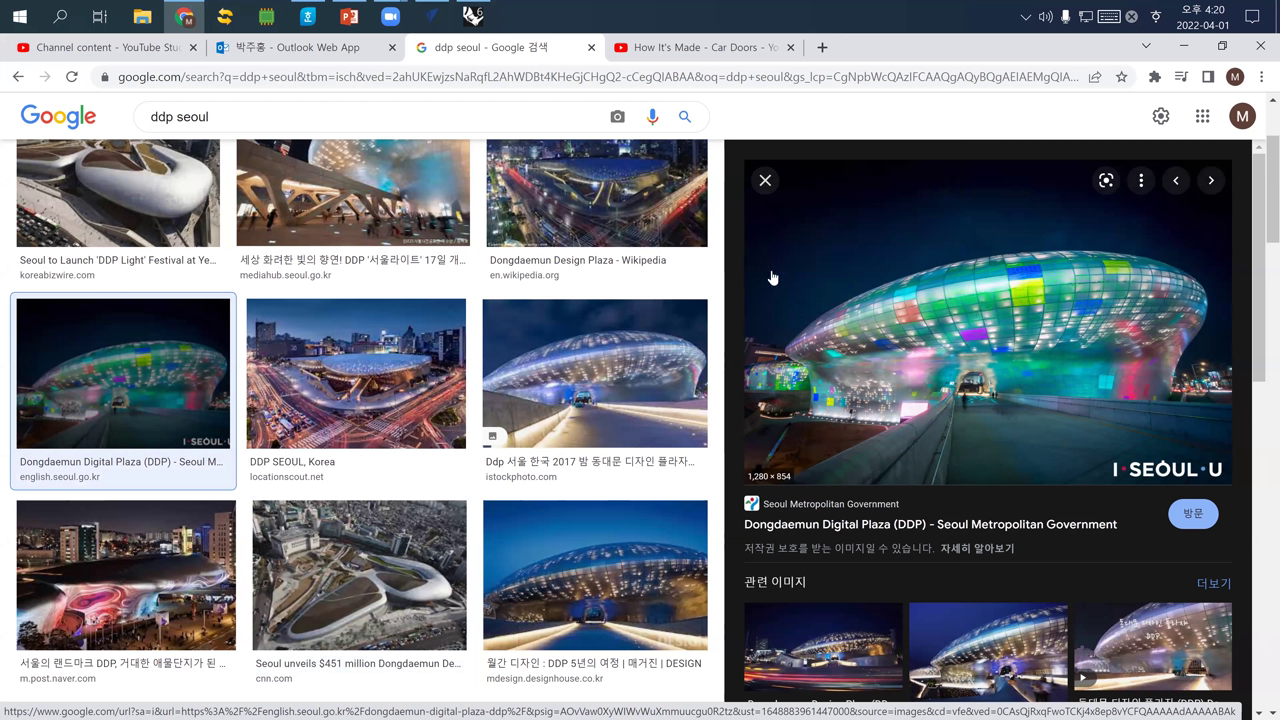
{"action": "left_click", "coordinate": [266, 118]}
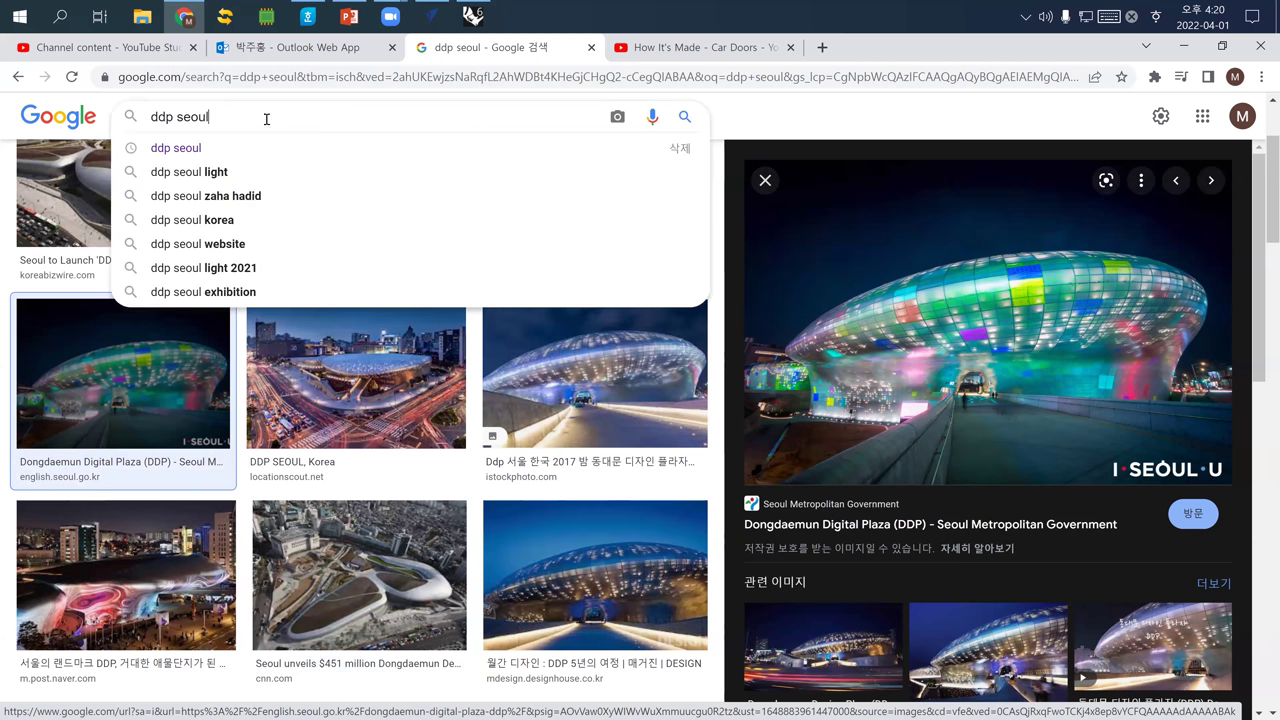
{"action": "key", "text": "ctrl+a"}
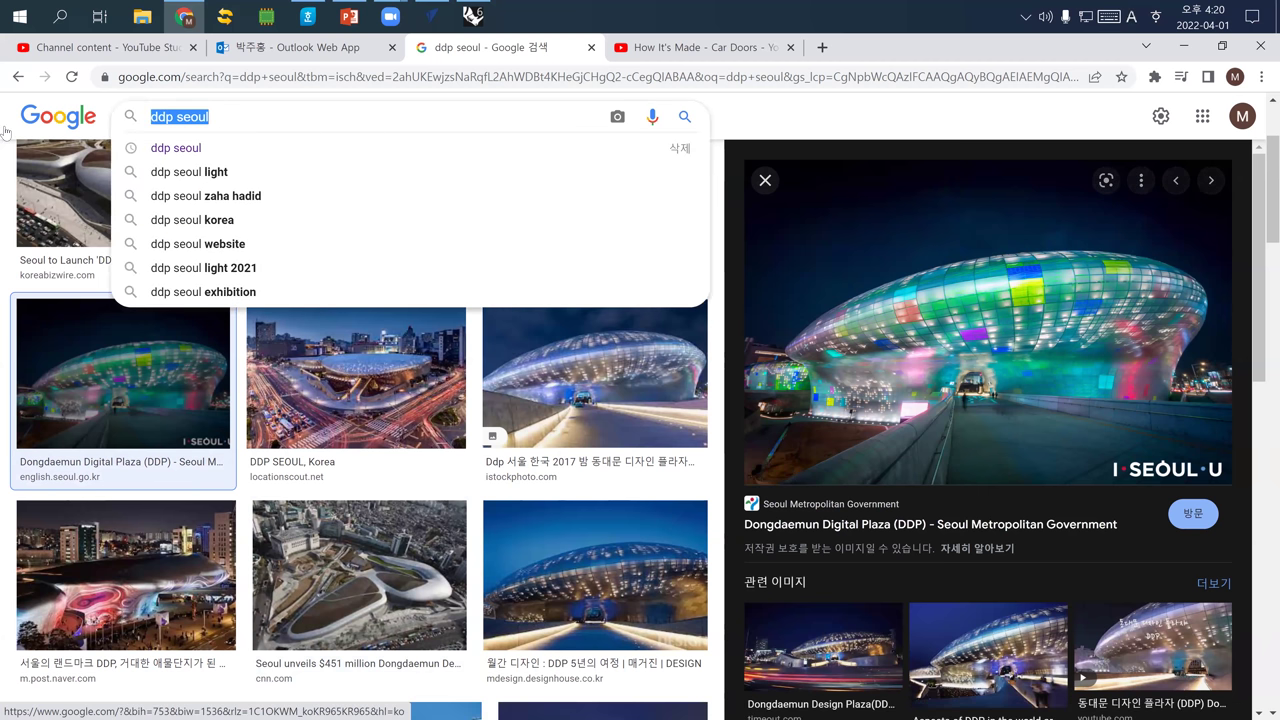
{"action": "type", "text": "zah"}
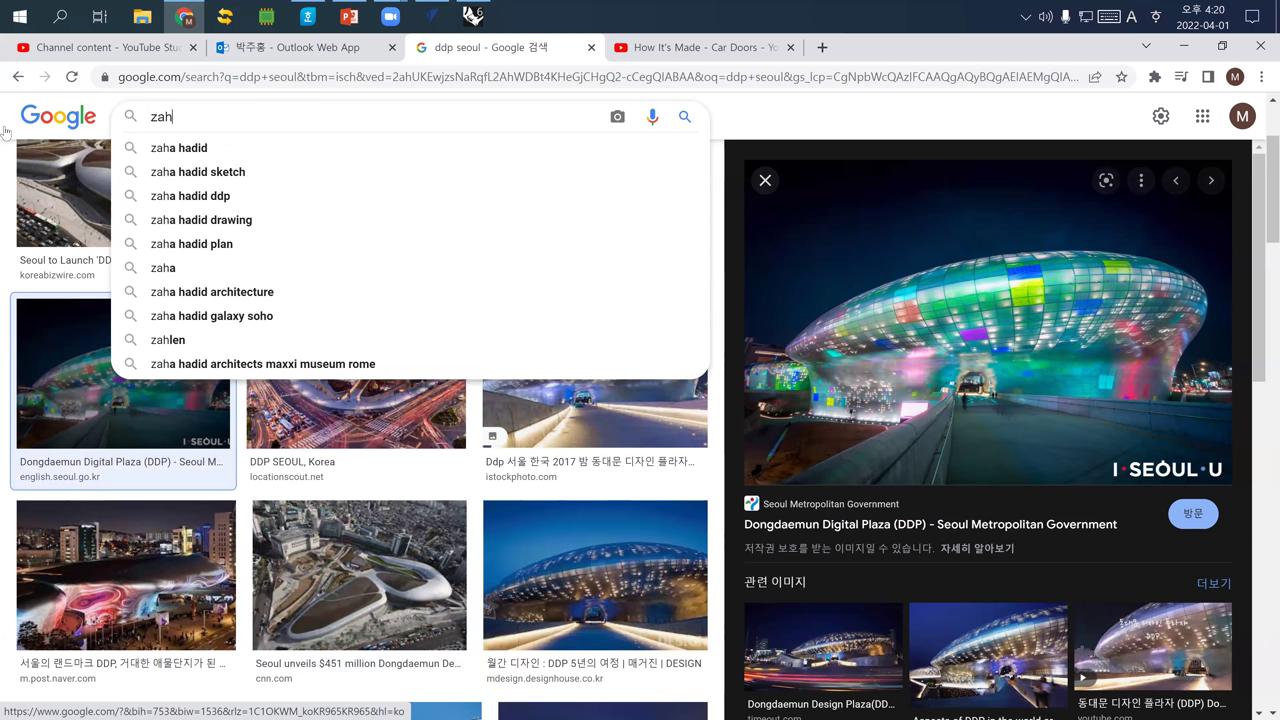
{"action": "type", "text": "a hadid"}
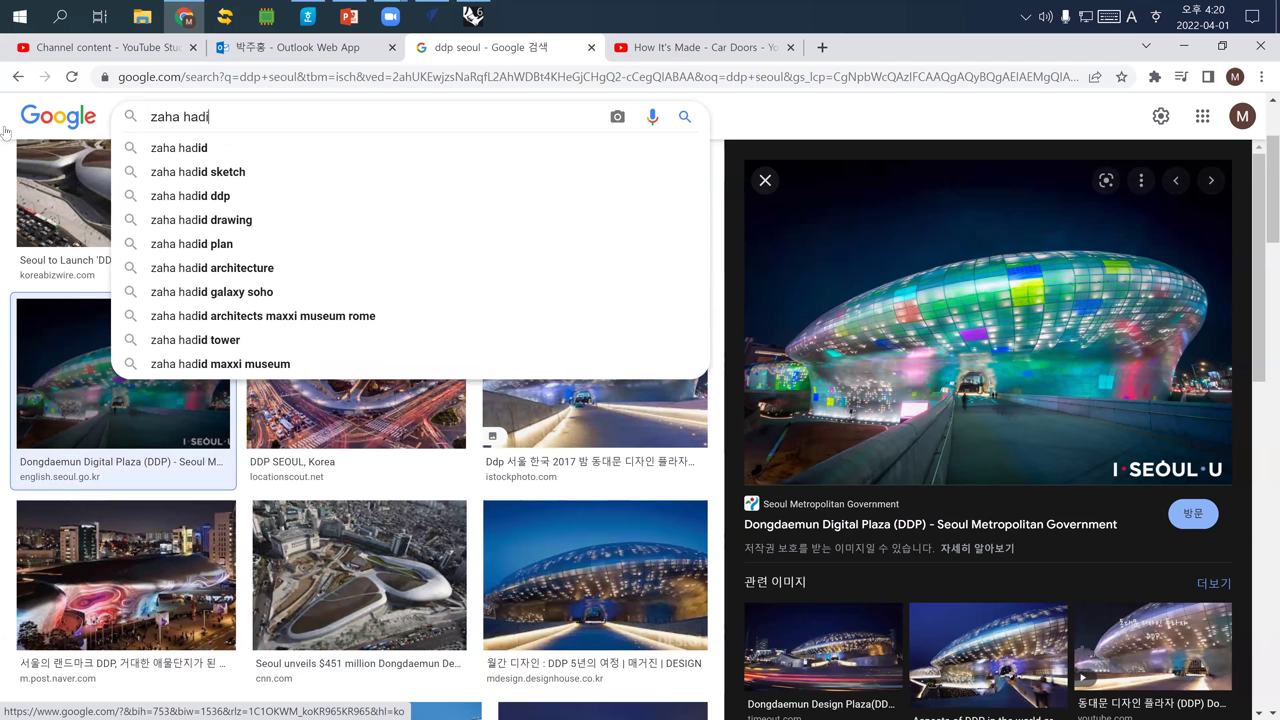
{"action": "key", "text": "Return"}
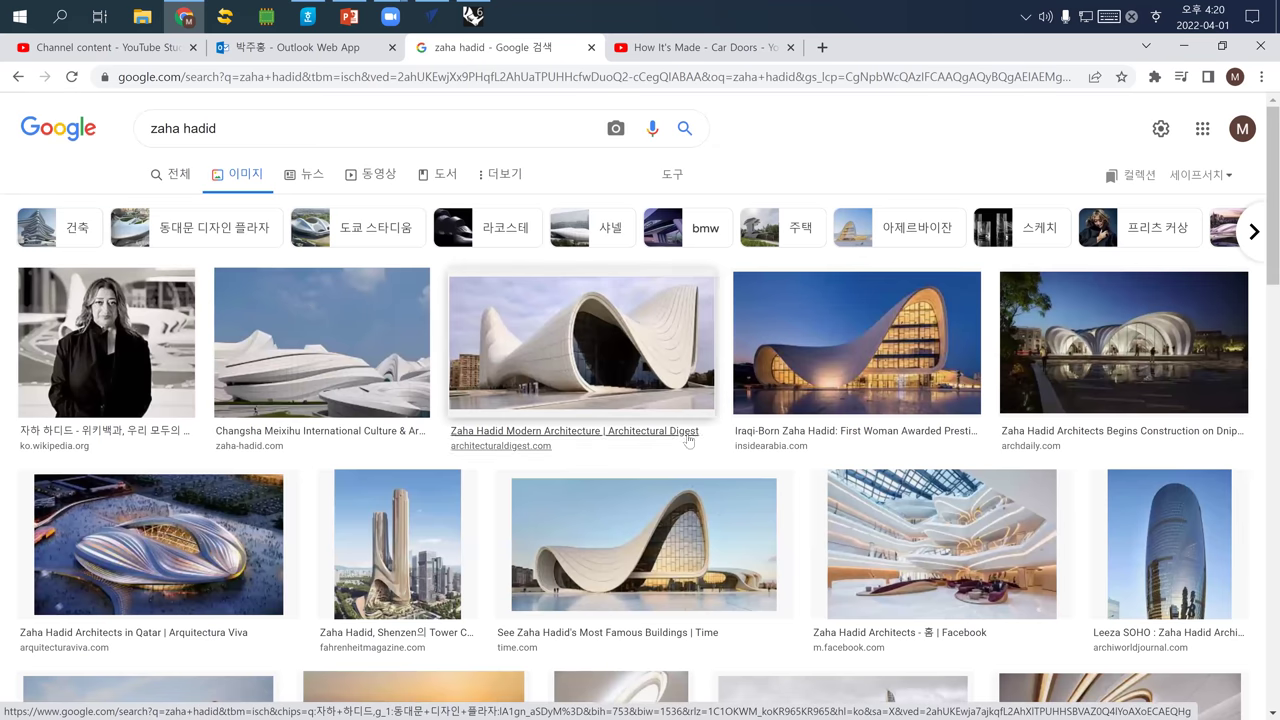
Examine the building photos in the Zaha Hadid image results.
{"action": "scroll", "coordinate": [673, 440], "scroll_direction": "down", "scroll_amount": 1}
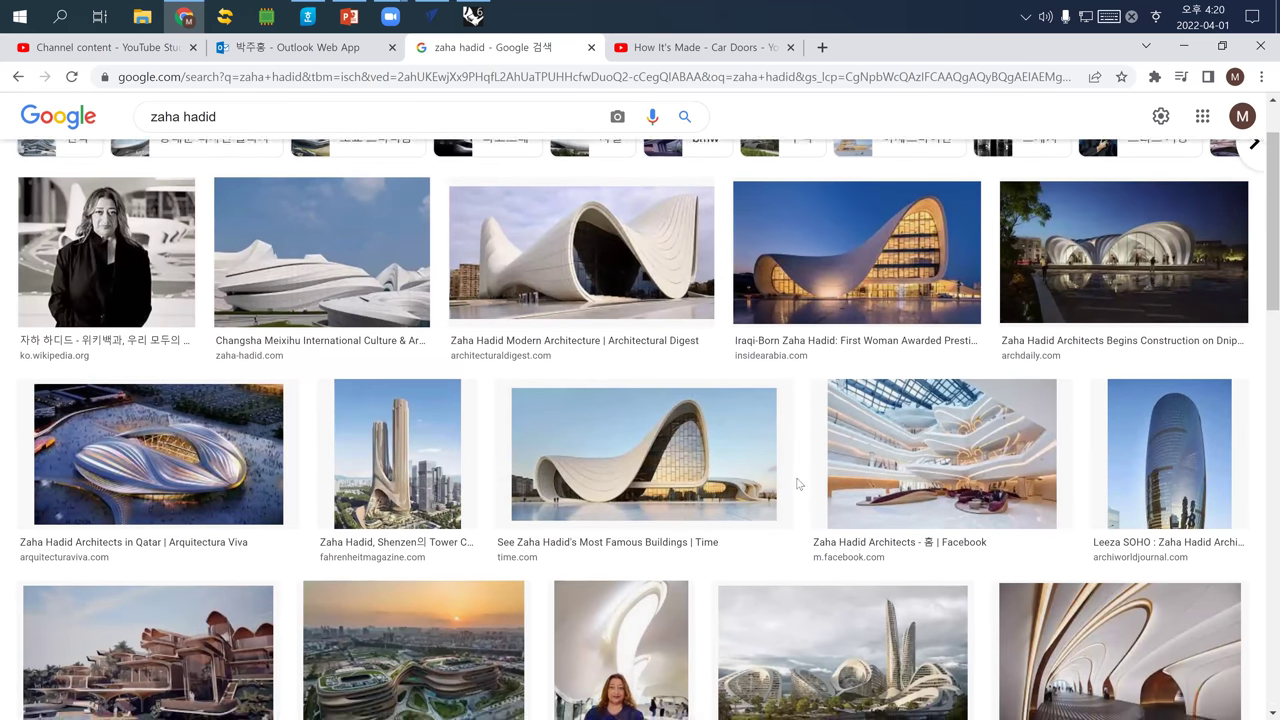
{"action": "scroll", "coordinate": [801, 485], "scroll_direction": "down", "scroll_amount": 2}
{"action": "scroll", "coordinate": [737, 479], "scroll_direction": "down", "scroll_amount": 3}
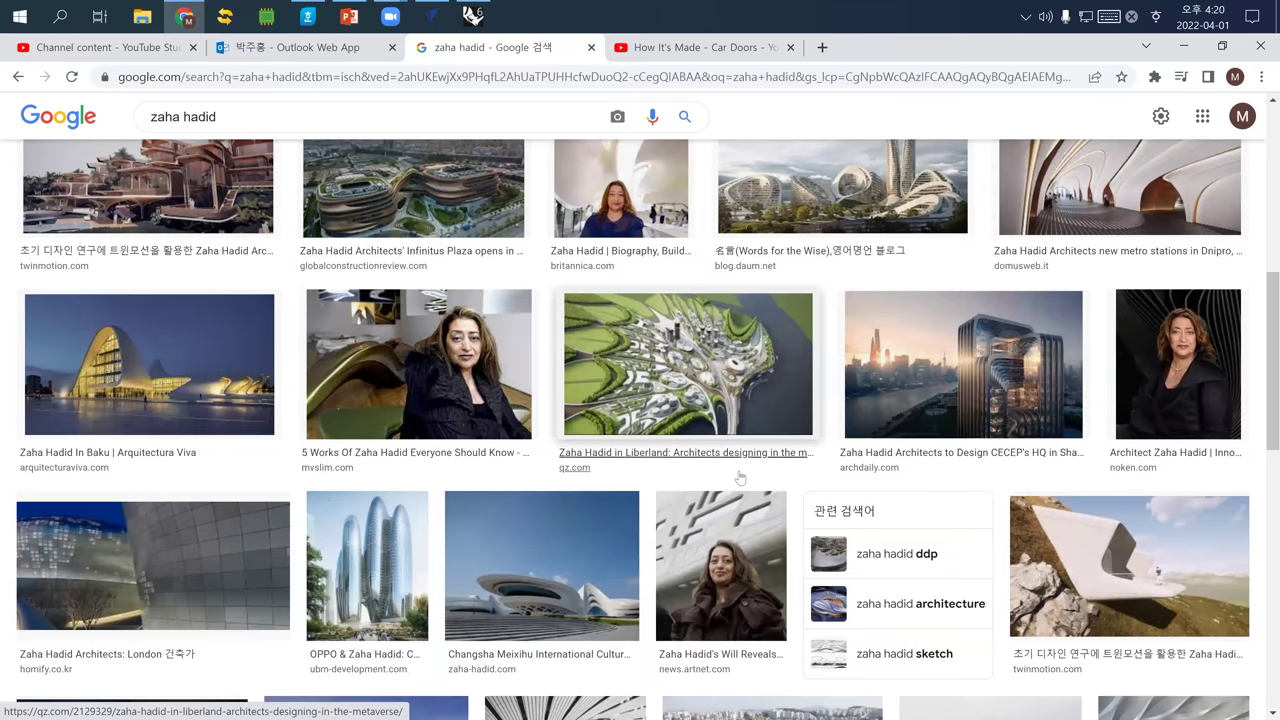
{"action": "scroll", "coordinate": [714, 458], "scroll_direction": "down", "scroll_amount": 1}
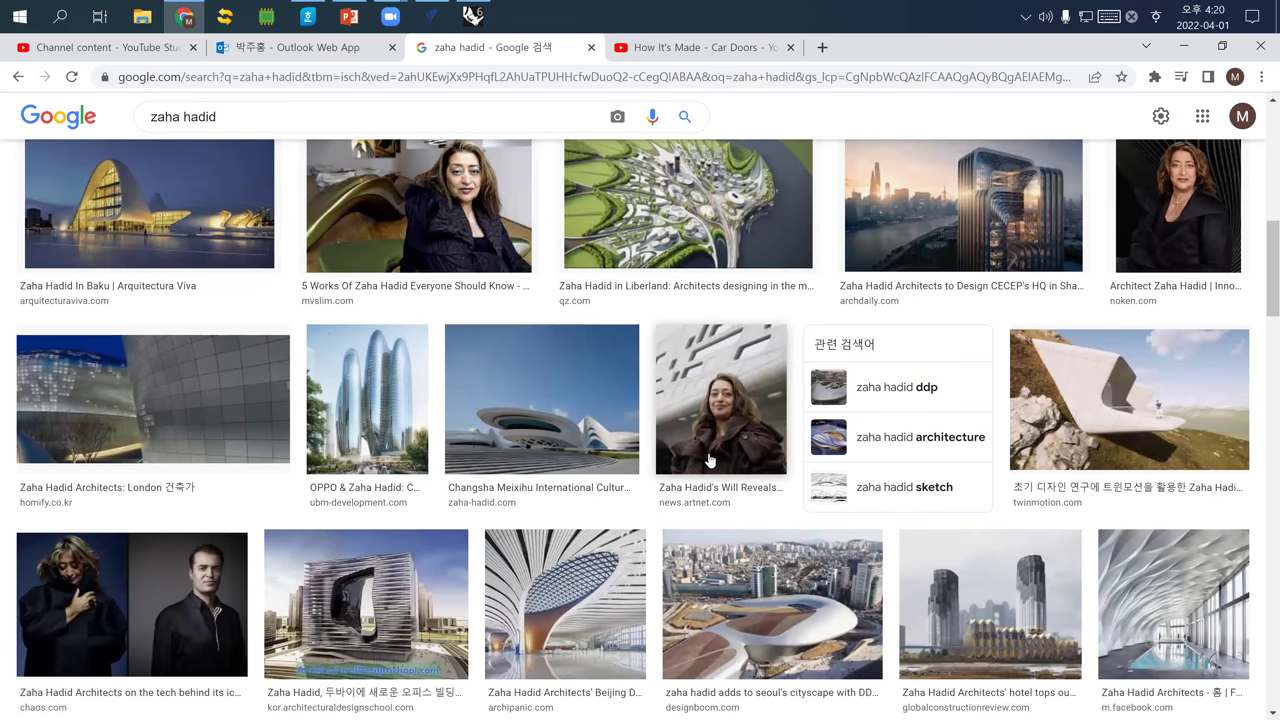
{"action": "scroll", "coordinate": [710, 457], "scroll_direction": "down", "scroll_amount": 2}
{"action": "scroll", "coordinate": [690, 452], "scroll_direction": "down", "scroll_amount": 1}
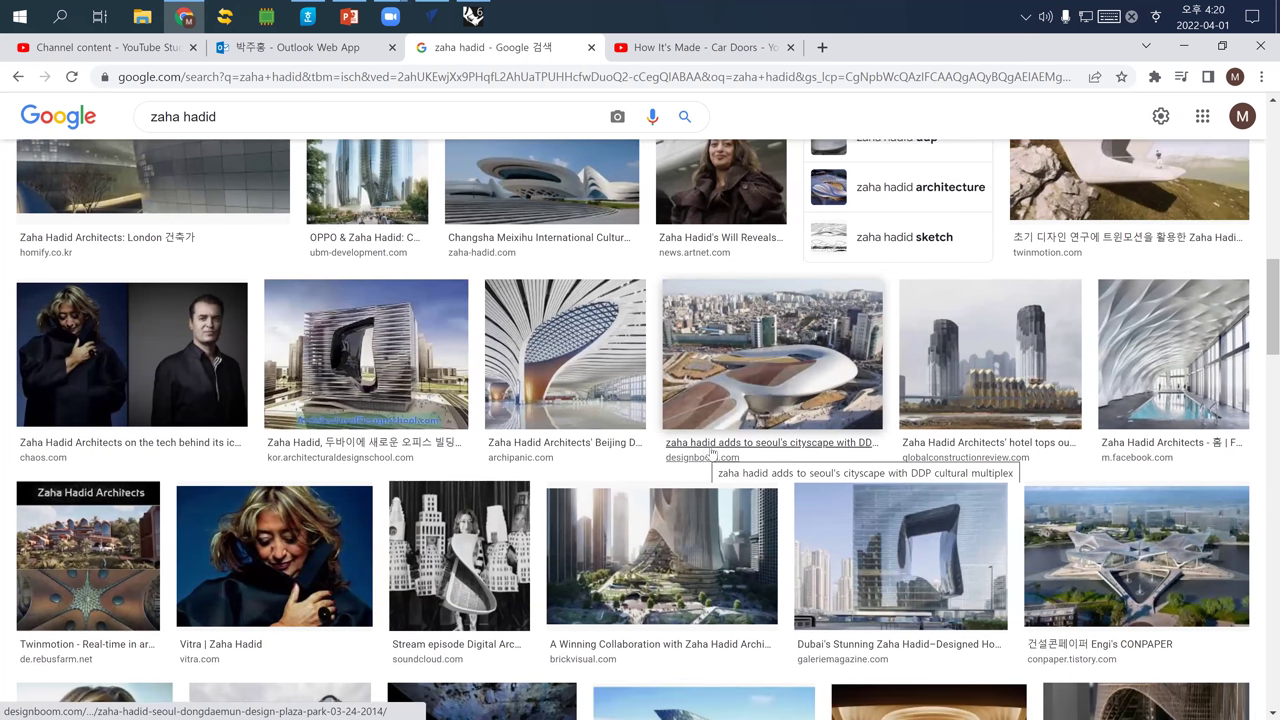
{"action": "scroll", "coordinate": [686, 457], "scroll_direction": "up", "scroll_amount": 1}
{"action": "scroll", "coordinate": [640, 475], "scroll_direction": "up", "scroll_amount": 10}
{"action": "scroll", "coordinate": [592, 493], "scroll_direction": "down", "scroll_amount": 2}
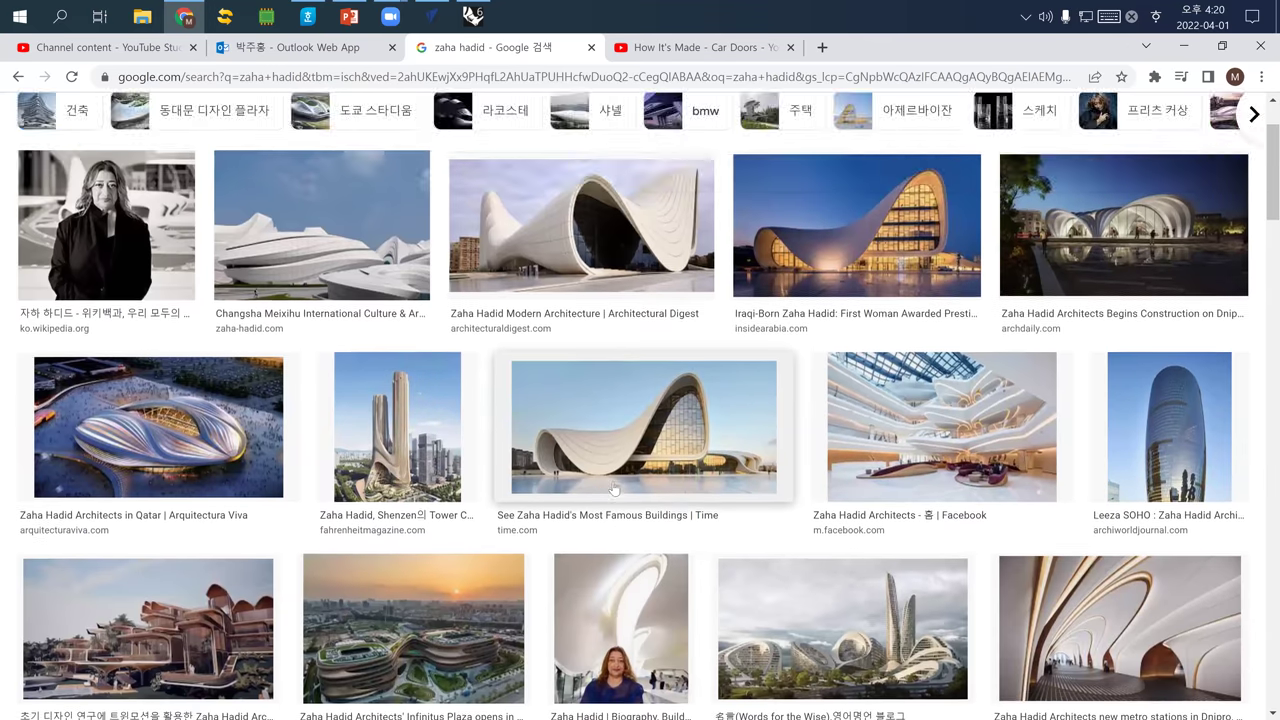
Open the Changsha Meixihu International Culture & Arts Centre image and look through its related images.
{"action": "left_click", "coordinate": [149, 116]}
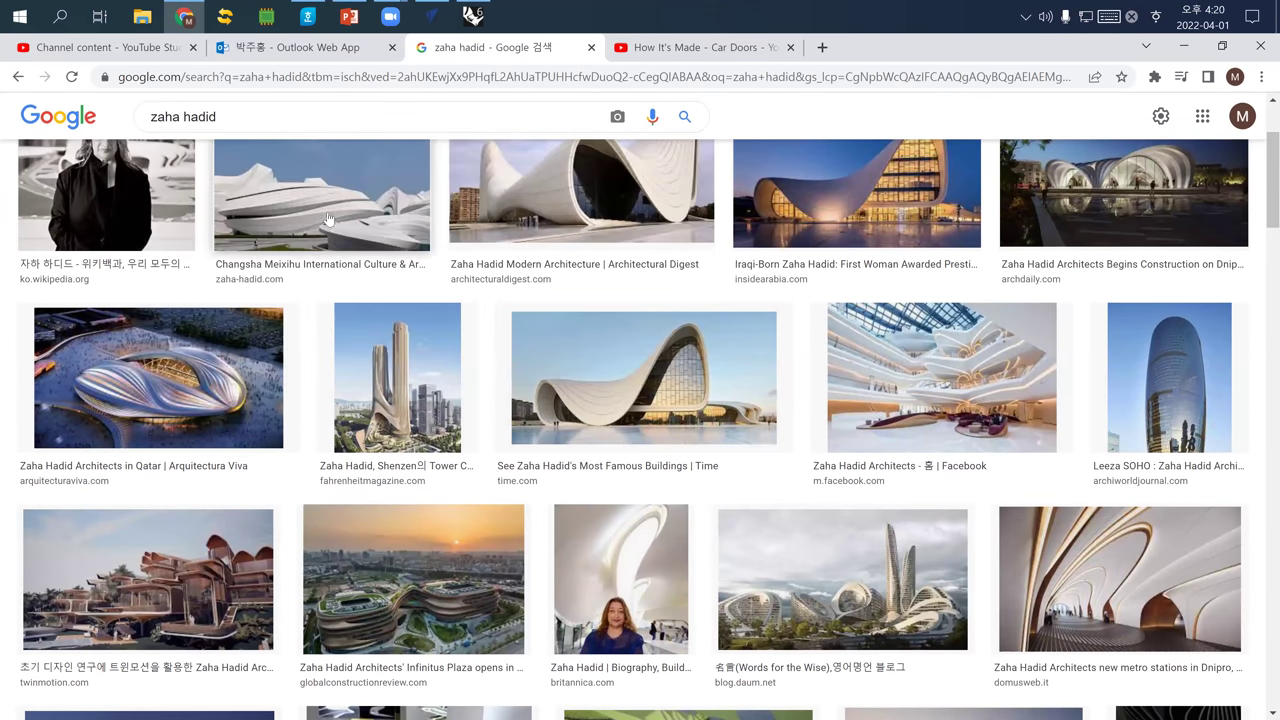
{"action": "left_click", "coordinate": [329, 211]}
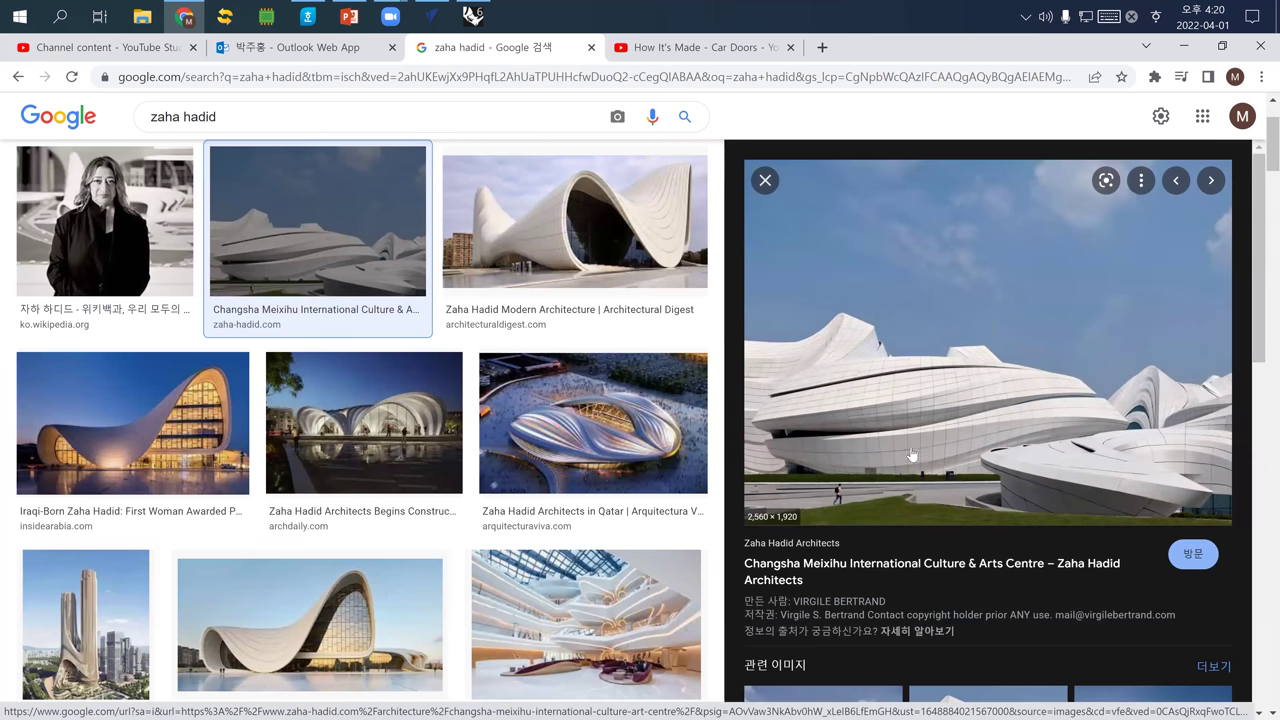
{"action": "scroll", "coordinate": [905, 455], "scroll_direction": "up", "scroll_amount": 1}
{"action": "scroll", "coordinate": [903, 462], "scroll_direction": "down", "scroll_amount": 1}
{"action": "left_click_drag", "start_coordinate": [900, 448], "coordinate": [889, 440]}
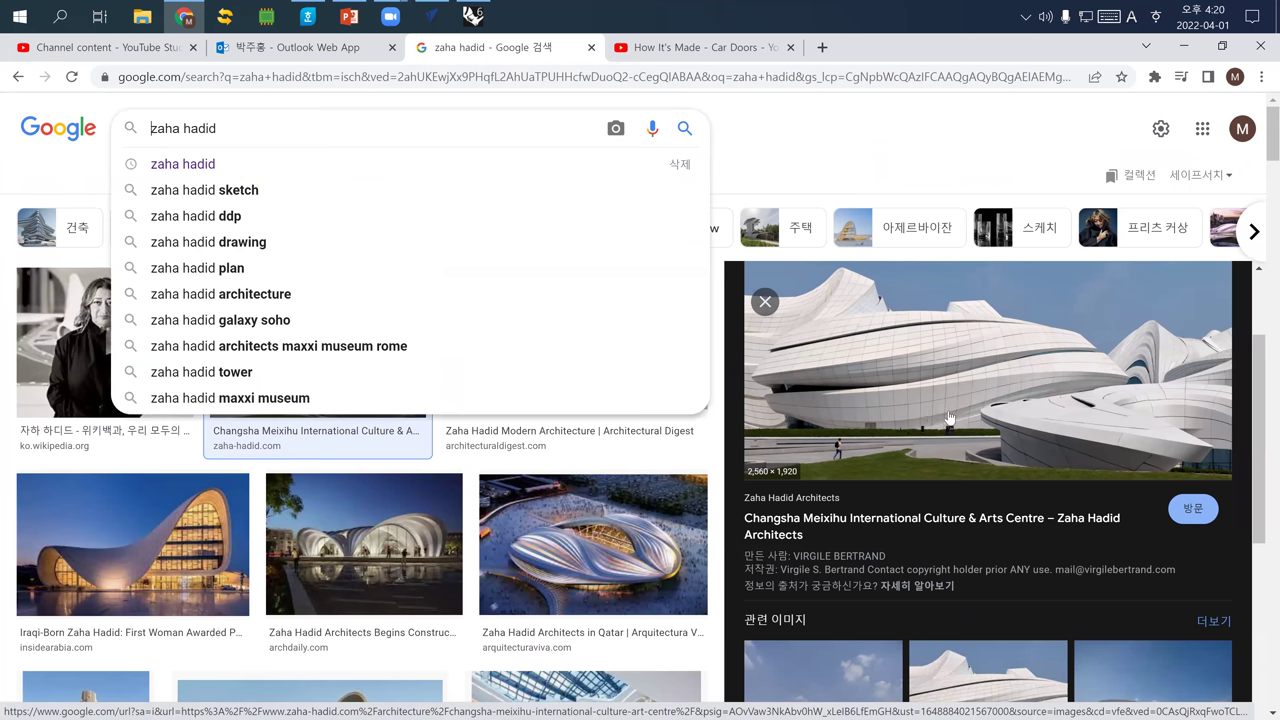
{"action": "scroll", "coordinate": [960, 410], "scroll_direction": "down", "scroll_amount": 3}
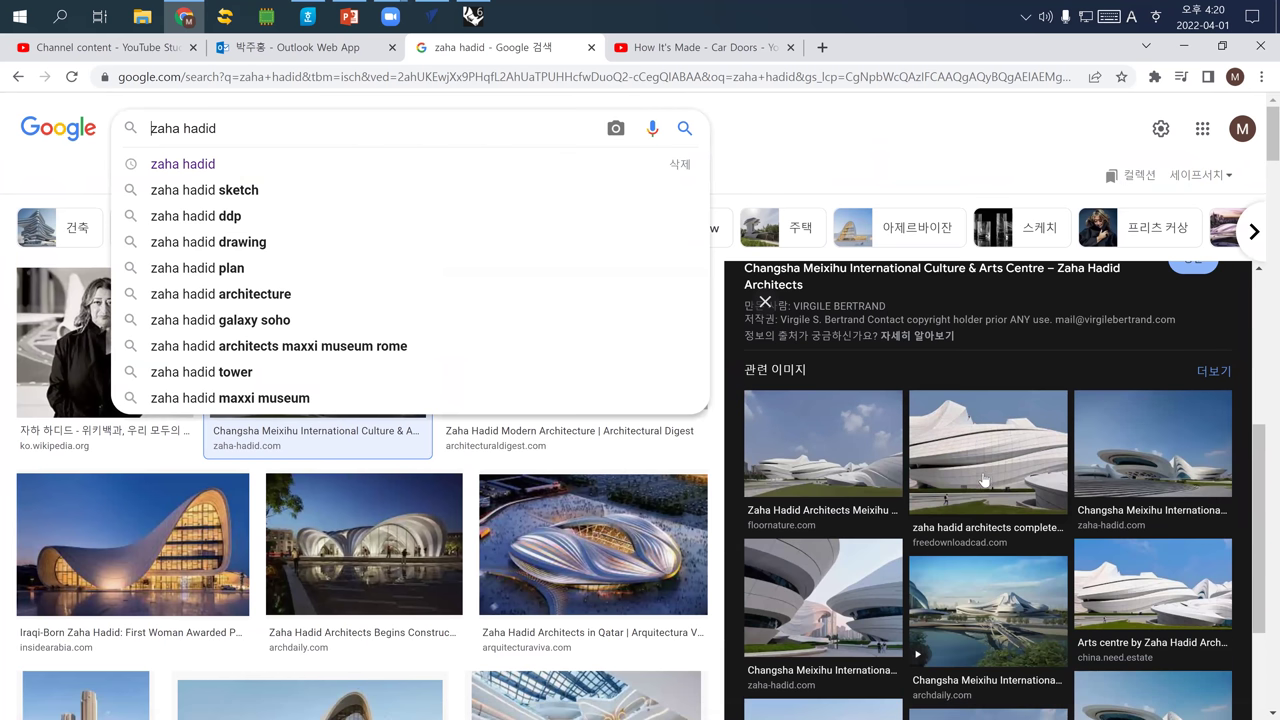
{"action": "left_click", "coordinate": [731, 138]}
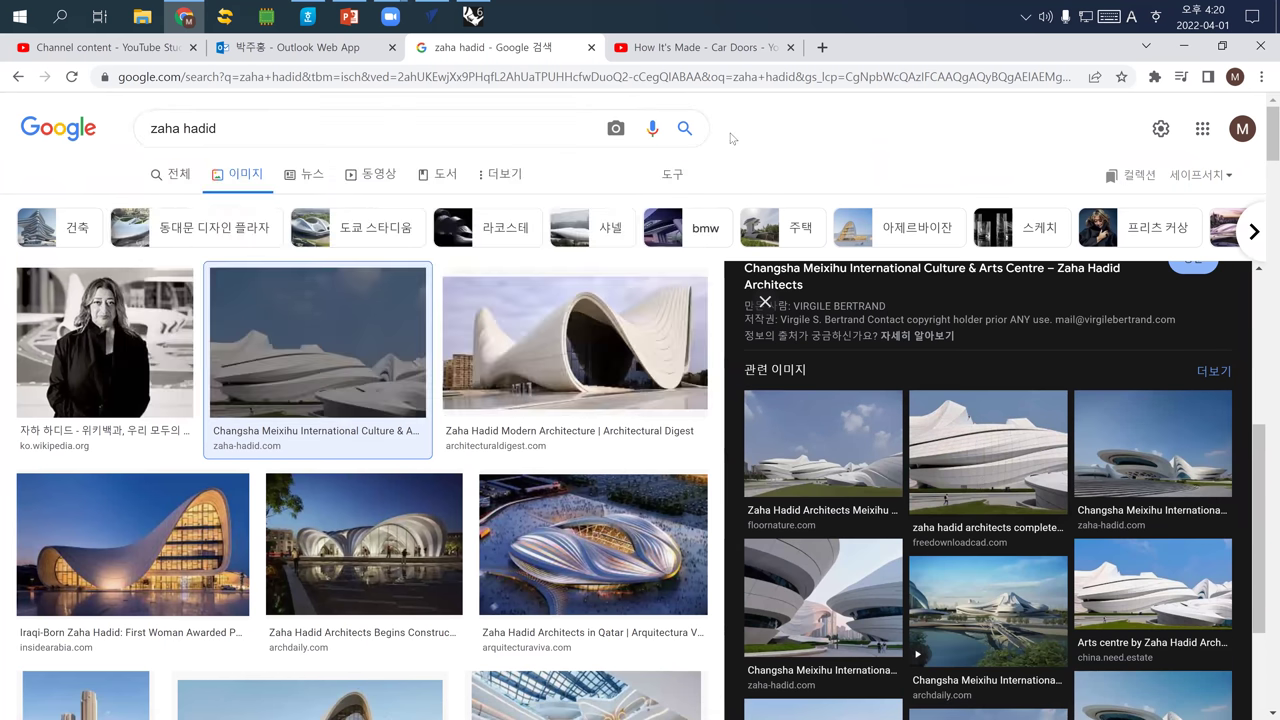
Search Google Images for coop himmelblau.
{"action": "left_click_drag", "start_coordinate": [291, 134], "coordinate": [5, 122]}
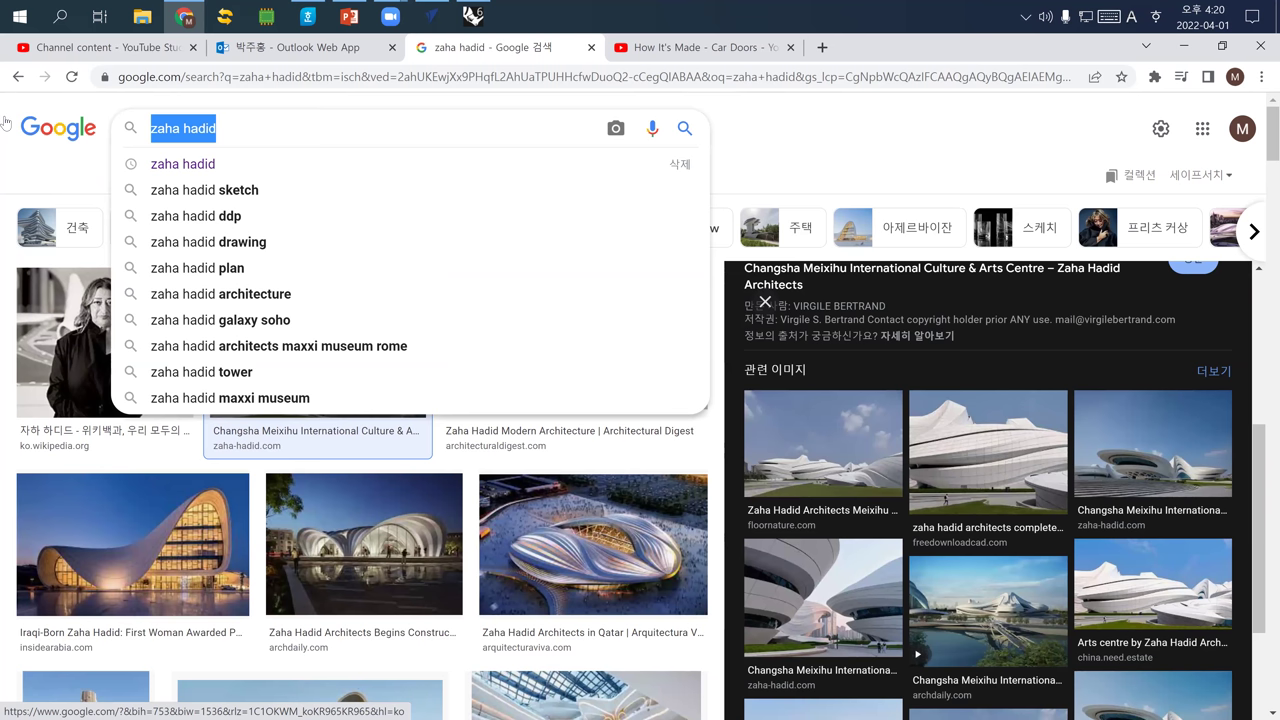
{"action": "type", "text": "c"}
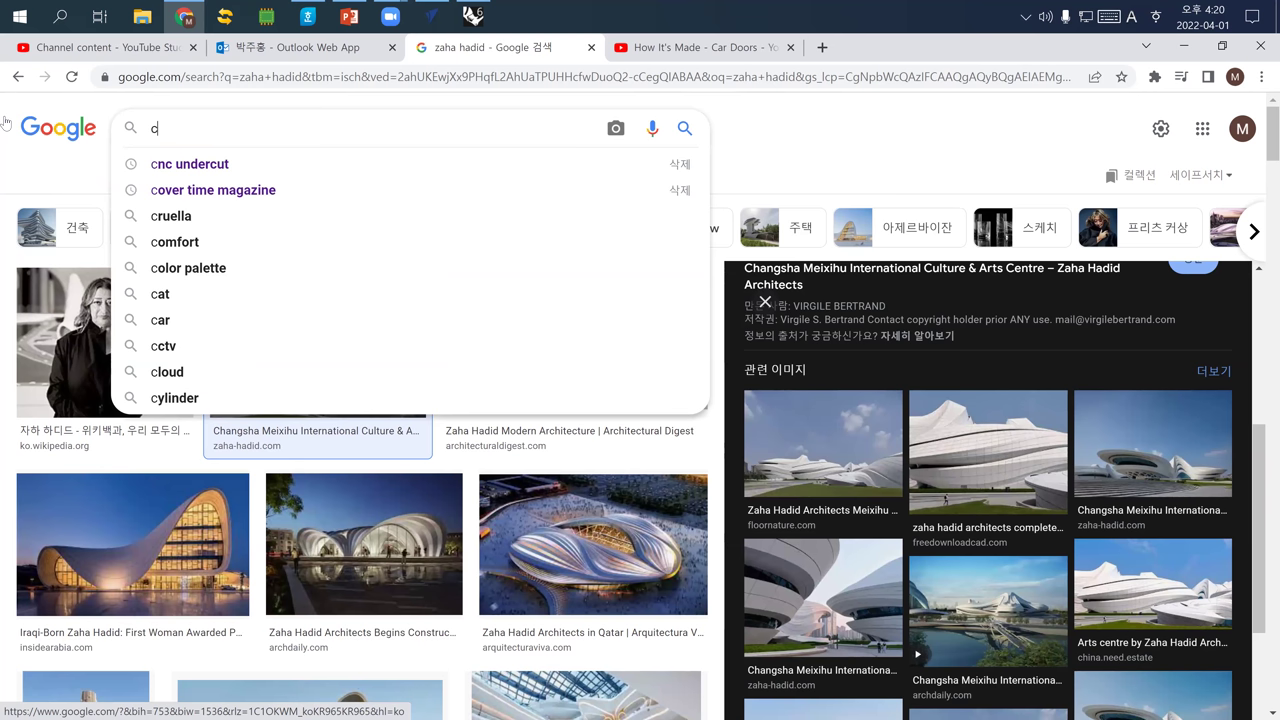
{"action": "type", "text": "oop himmelblau"}
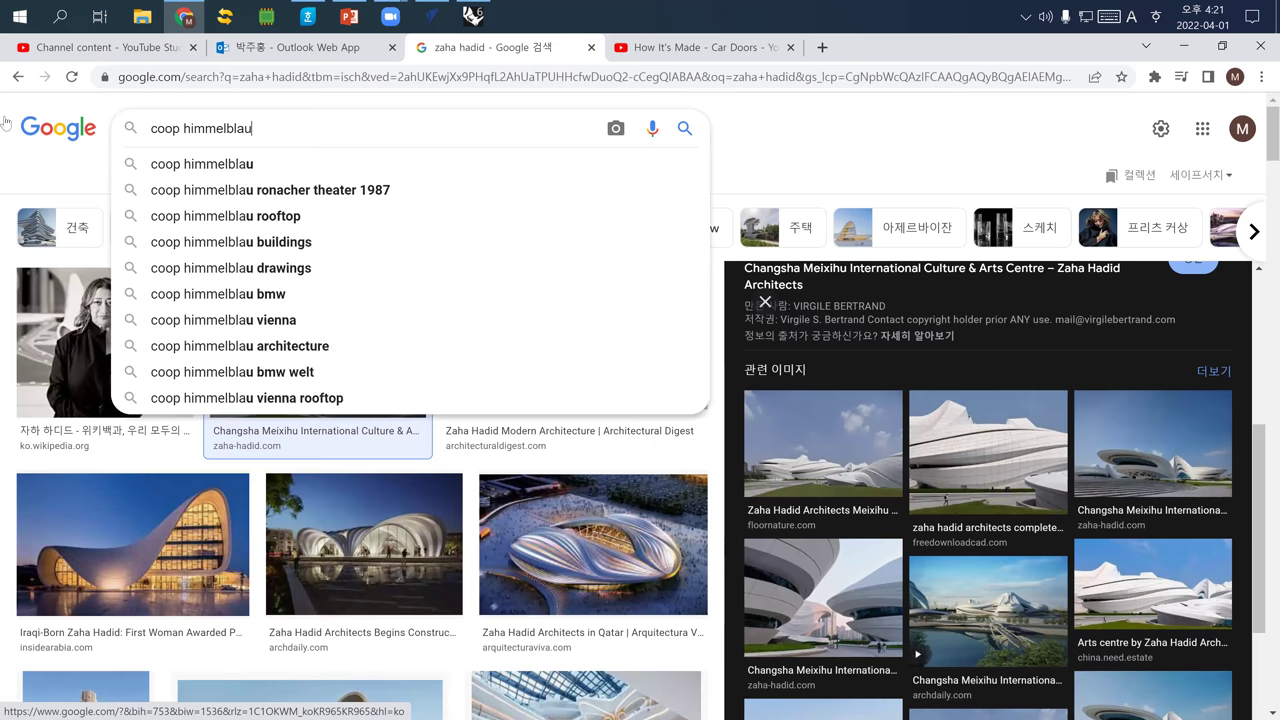
{"action": "key", "text": "Return"}
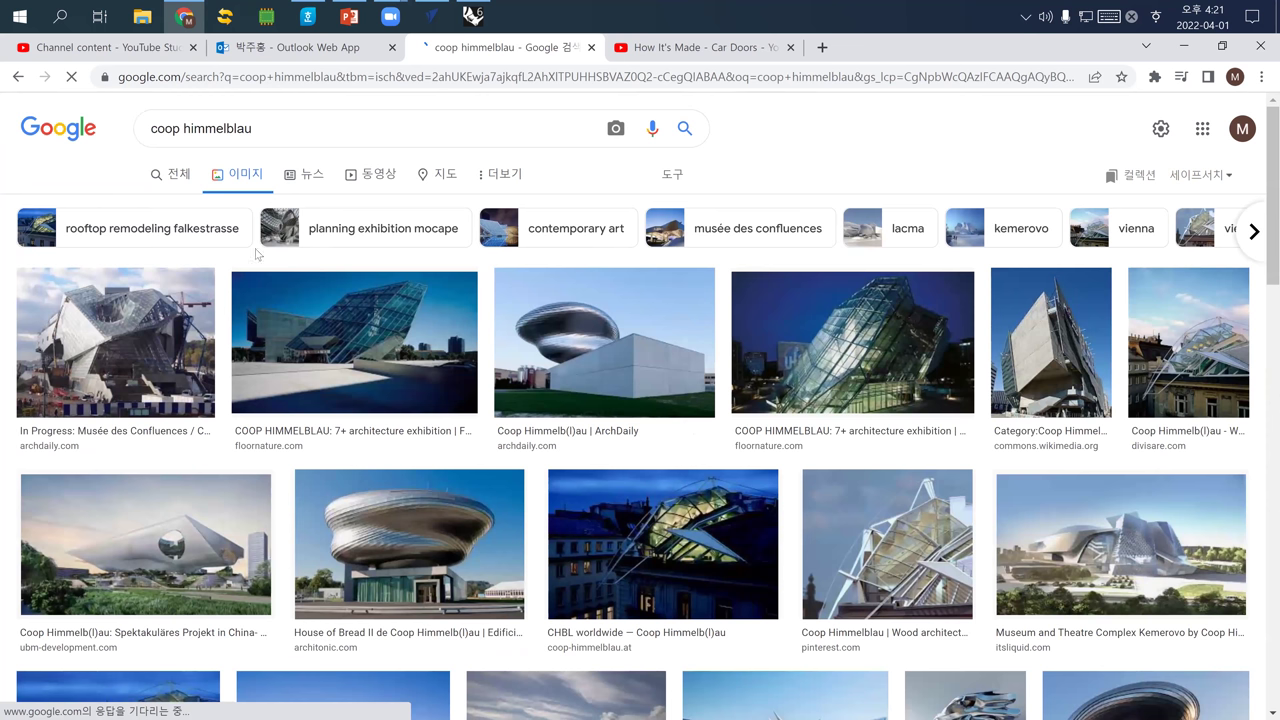
Look through the coop himmelblau results, open the dusk photo of the building with the twisted glass cone, and view its related images.
{"action": "scroll", "coordinate": [447, 562], "scroll_direction": "down", "scroll_amount": 1}
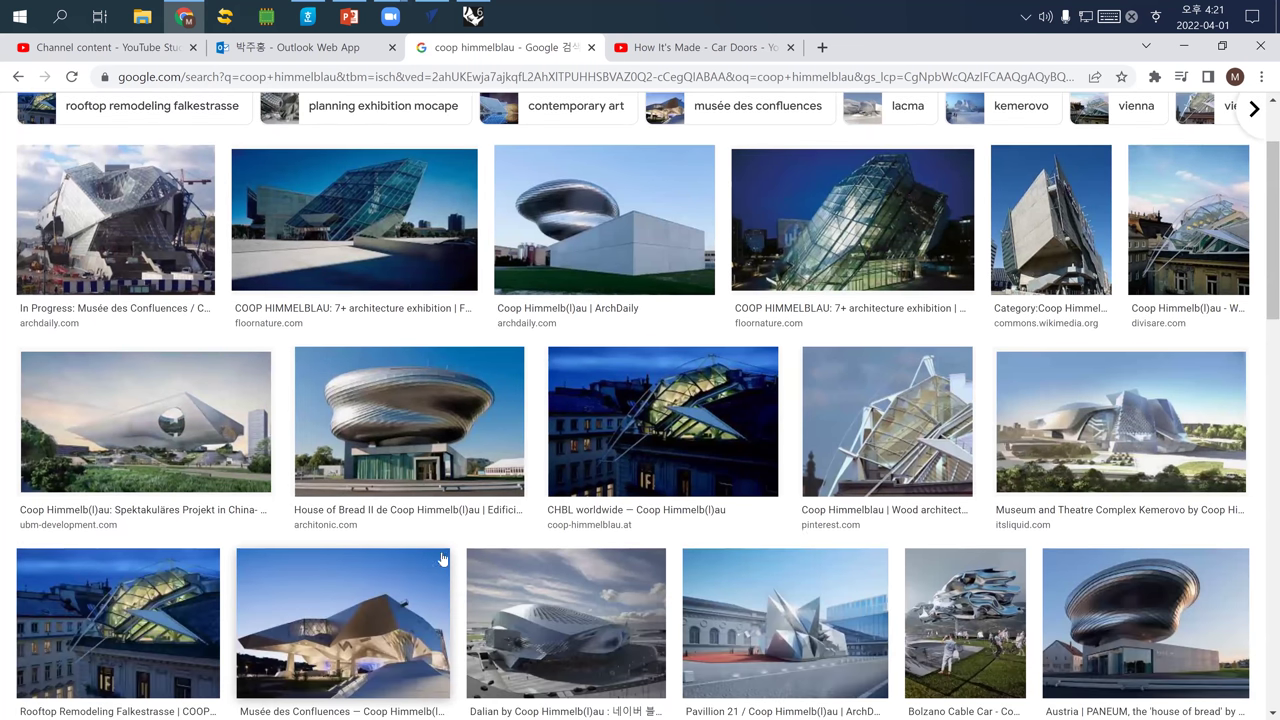
{"action": "scroll", "coordinate": [929, 530], "scroll_direction": "down", "scroll_amount": 2}
{"action": "scroll", "coordinate": [1030, 548], "scroll_direction": "down", "scroll_amount": 2}
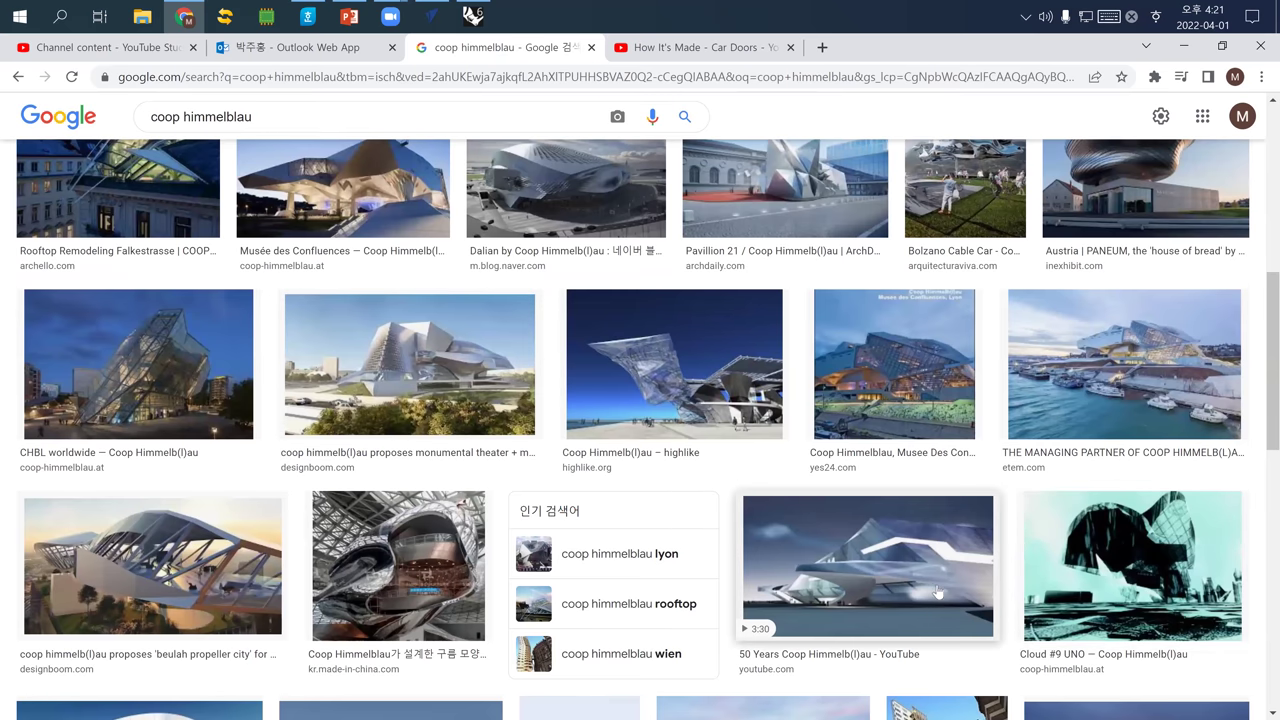
{"action": "key", "text": "slash"}
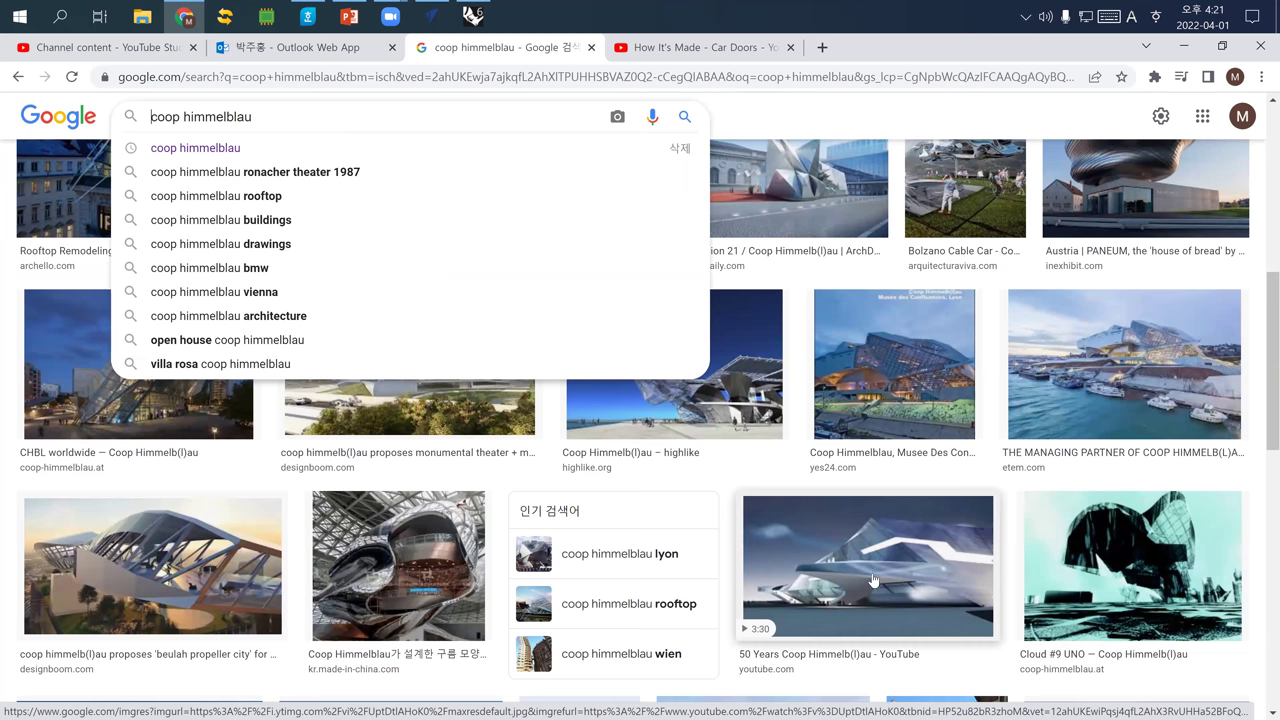
{"action": "scroll", "coordinate": [420, 520], "scroll_direction": "down", "scroll_amount": 3}
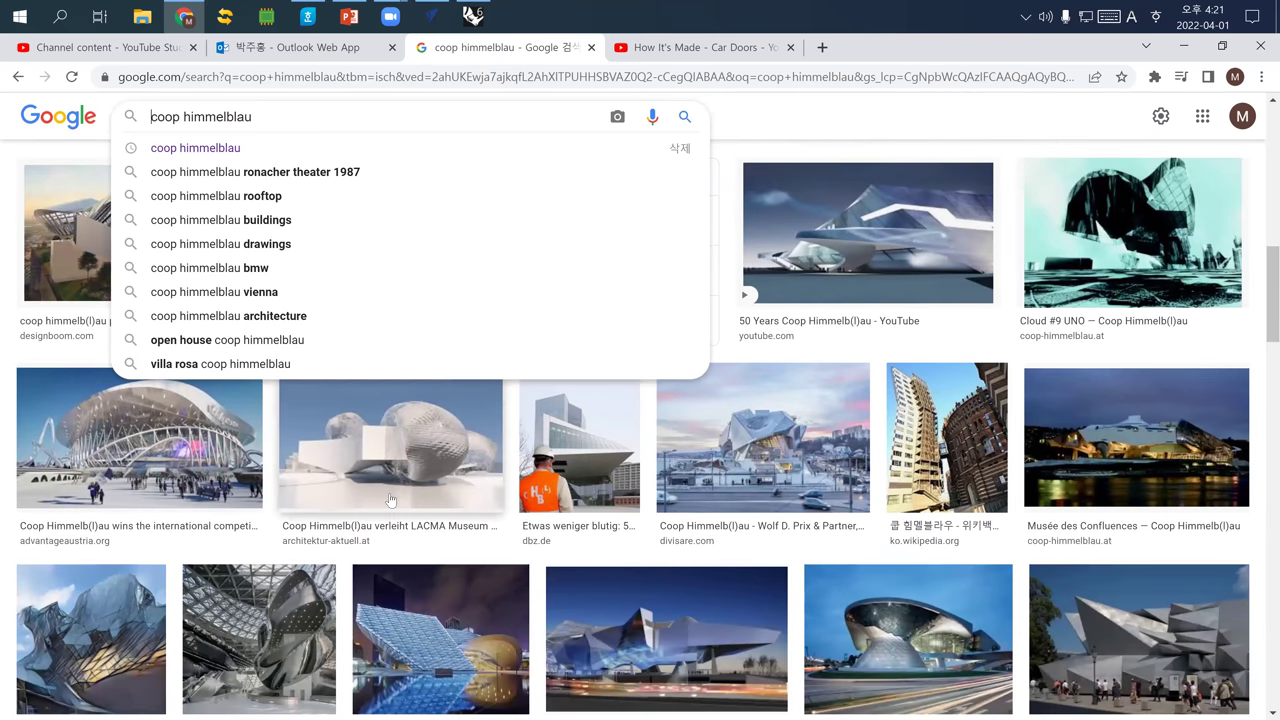
{"action": "left_click", "coordinate": [950, 610]}
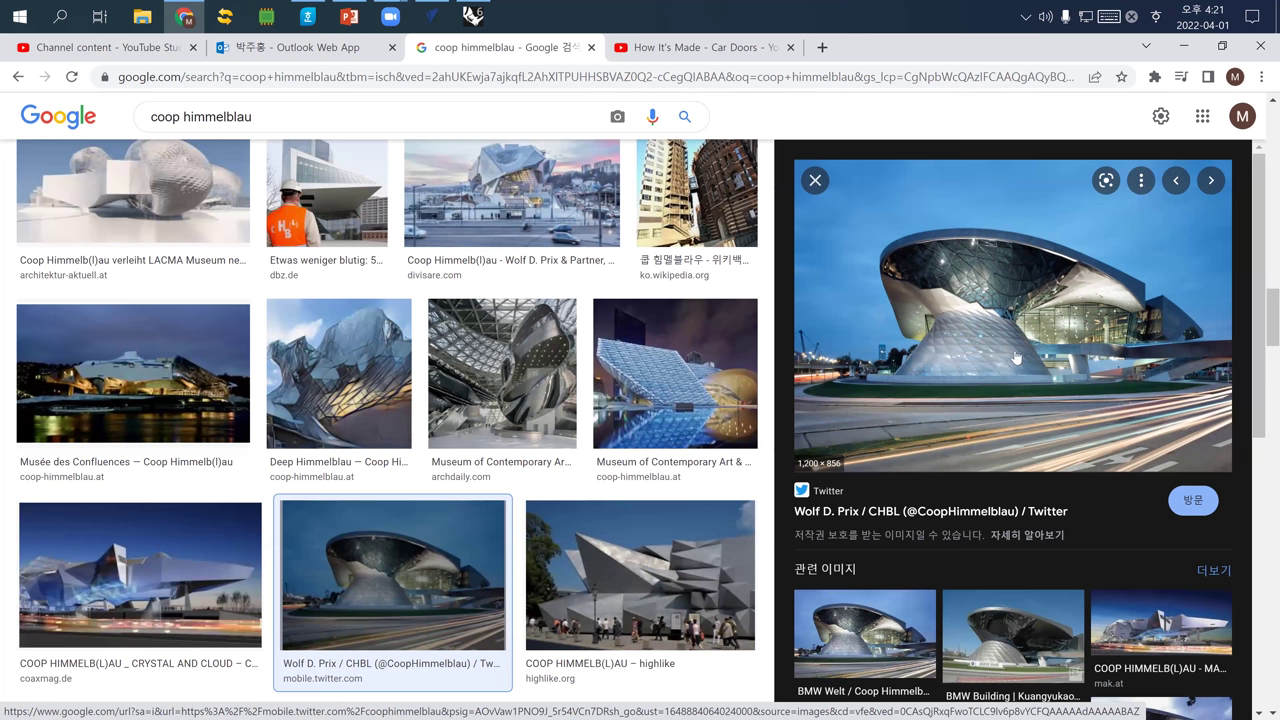
{"action": "scroll", "coordinate": [1016, 349], "scroll_direction": "down", "scroll_amount": 7}
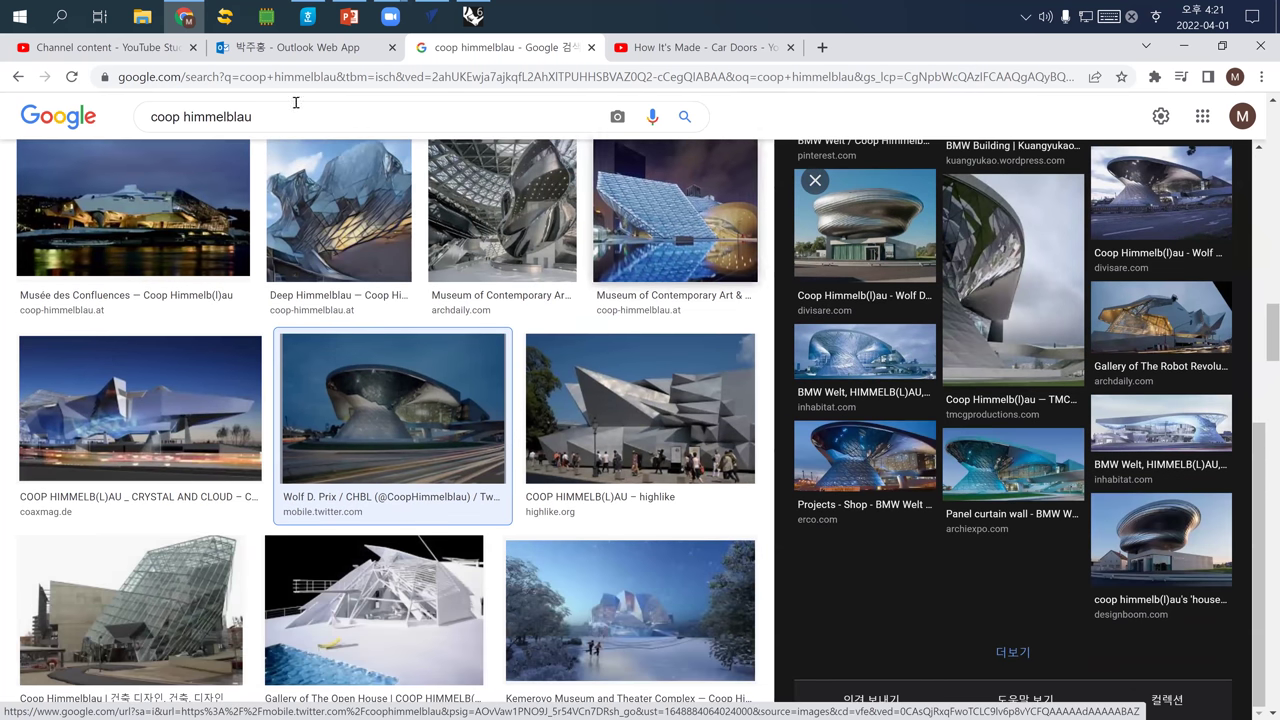
Search images for coop himmelblau bmw welt and open the interior photos showing the roof structure and the car showroom.
{"action": "left_click", "coordinate": [296, 112]}
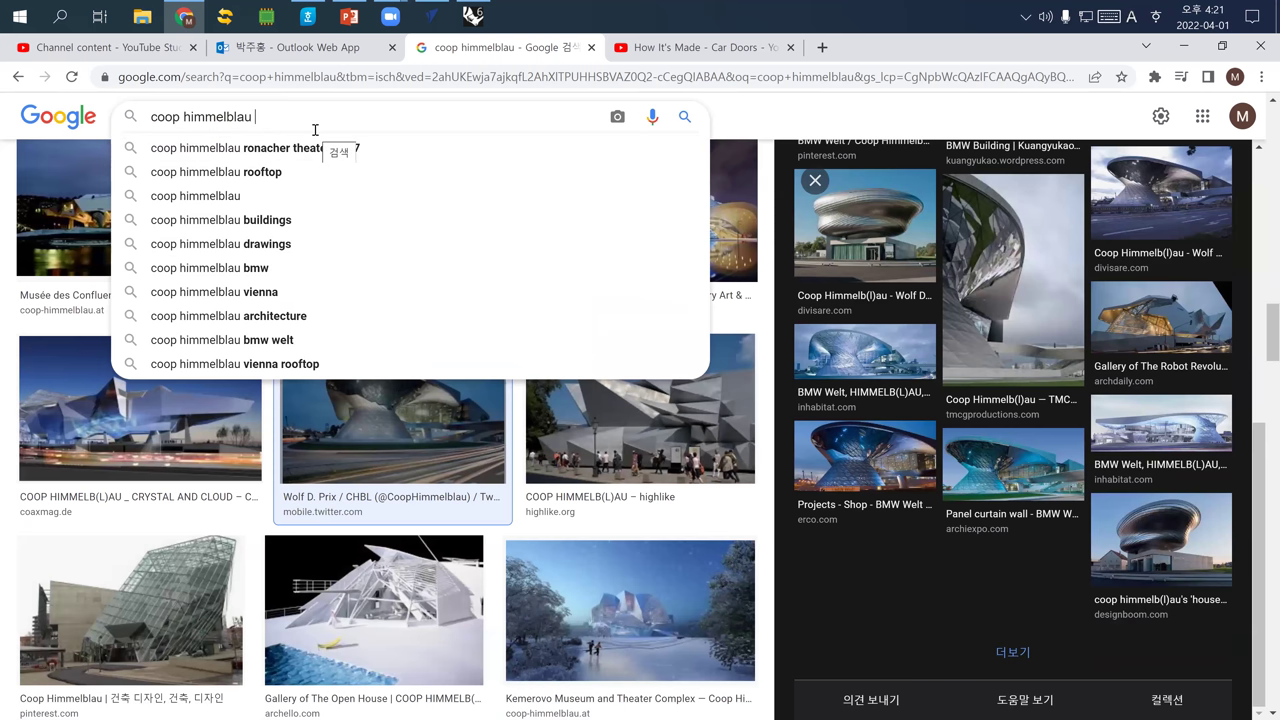
{"action": "type", "text": "bmw welt"}
{"action": "key", "text": "Return"}
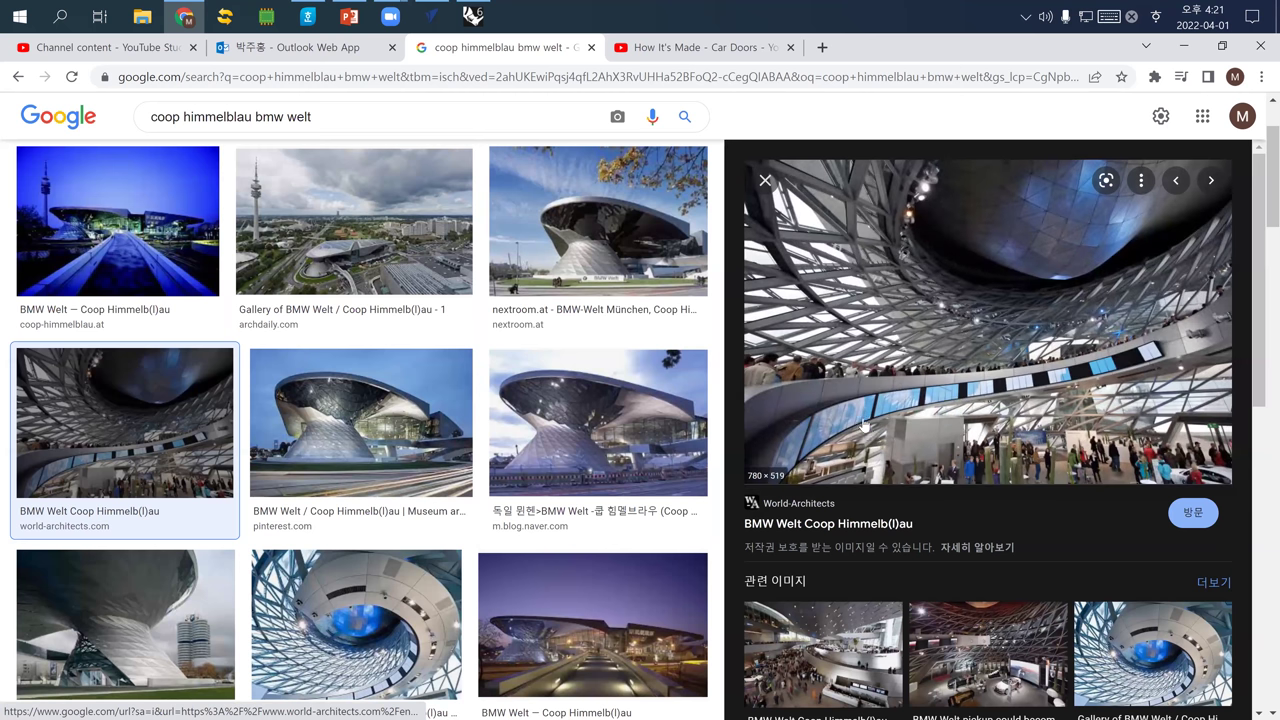
{"action": "scroll", "coordinate": [1054, 459], "scroll_direction": "down", "scroll_amount": 2}
{"action": "left_click", "coordinate": [997, 497]}
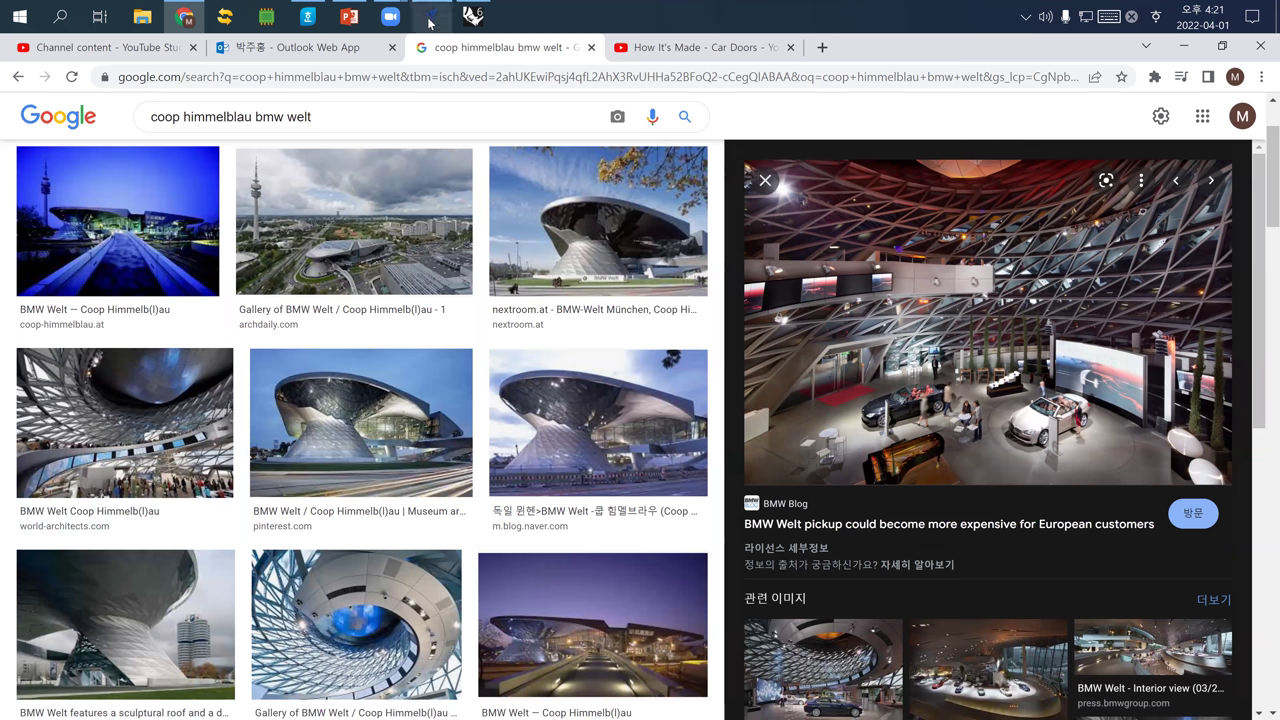
Switch to Rhino and create an irregular four-corner surface beside the block in the Top view.
{"action": "left_click", "coordinate": [471, 15]}
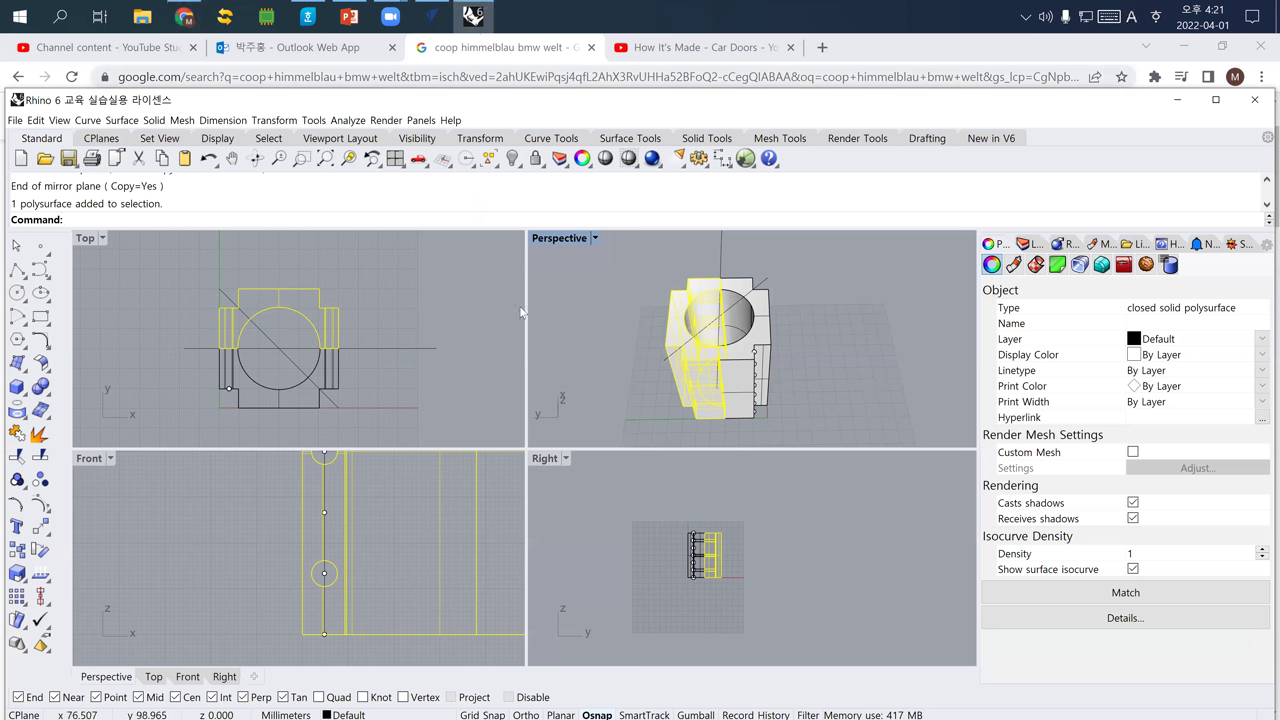
{"action": "right_click_drag", "start_coordinate": [305, 335], "coordinate": [209, 348]}
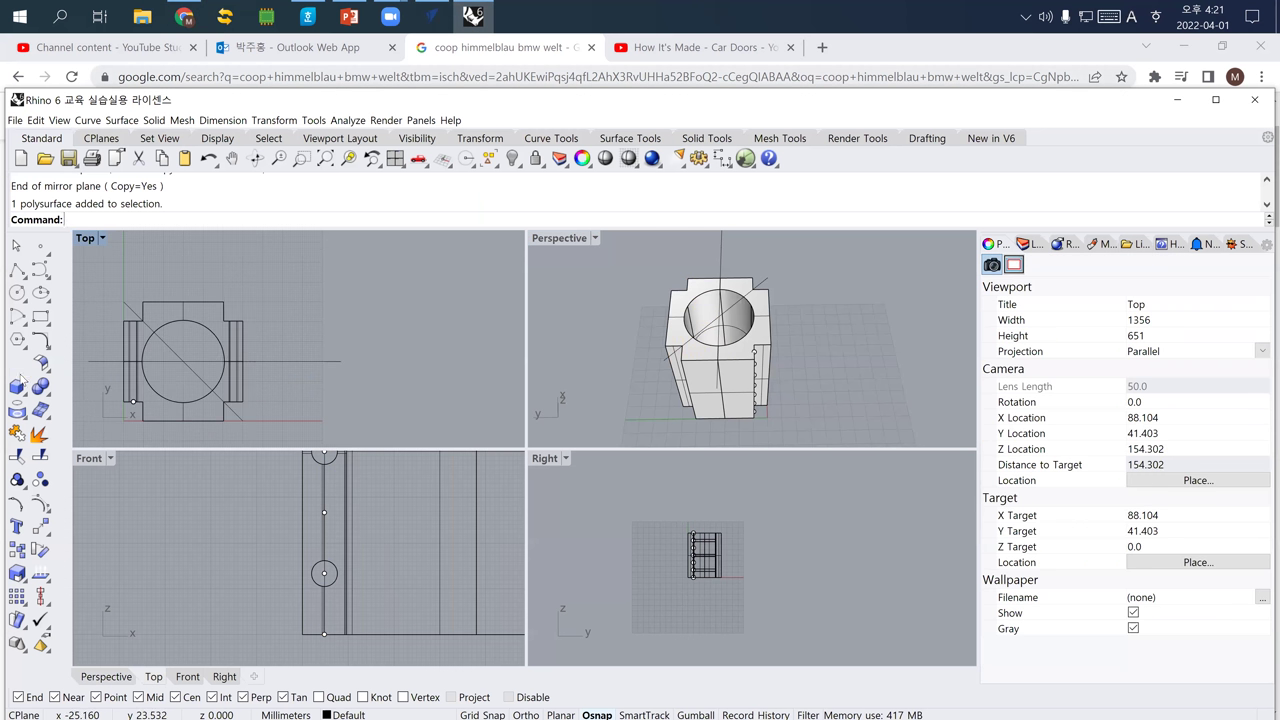
{"action": "left_click", "coordinate": [27, 370]}
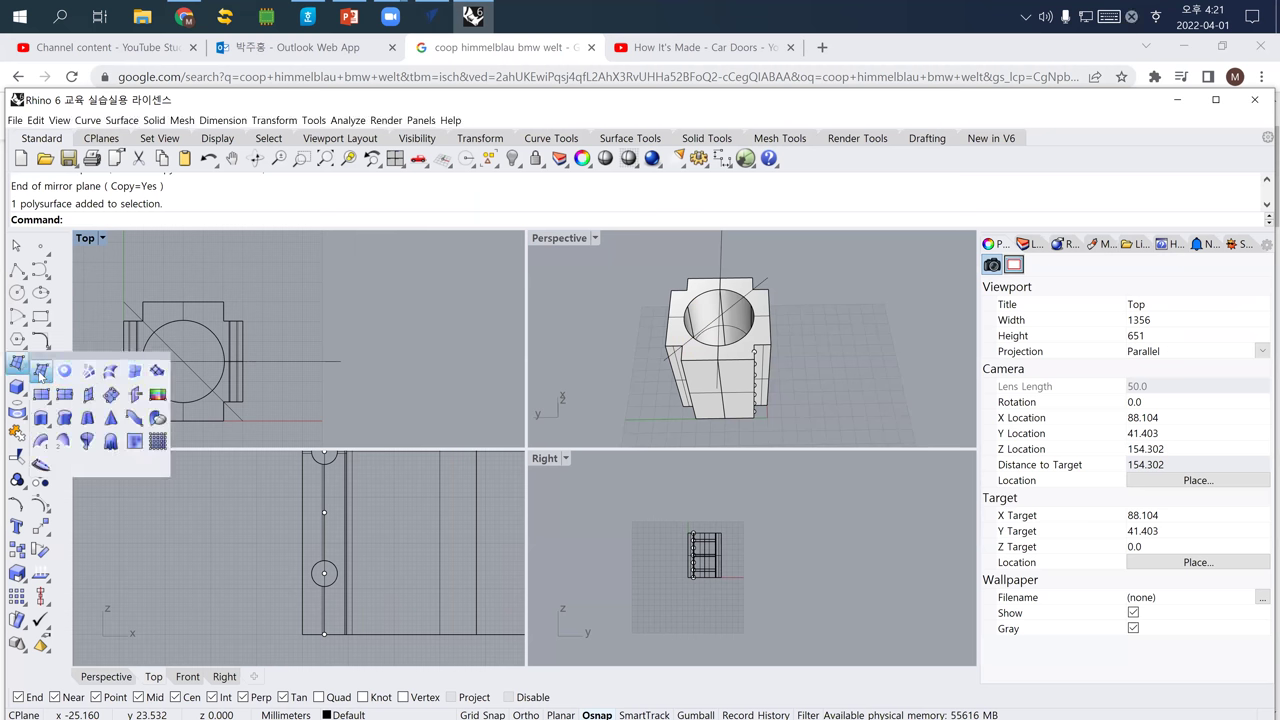
{"action": "left_click", "coordinate": [41, 371]}
{"action": "left_click", "coordinate": [318, 403]}
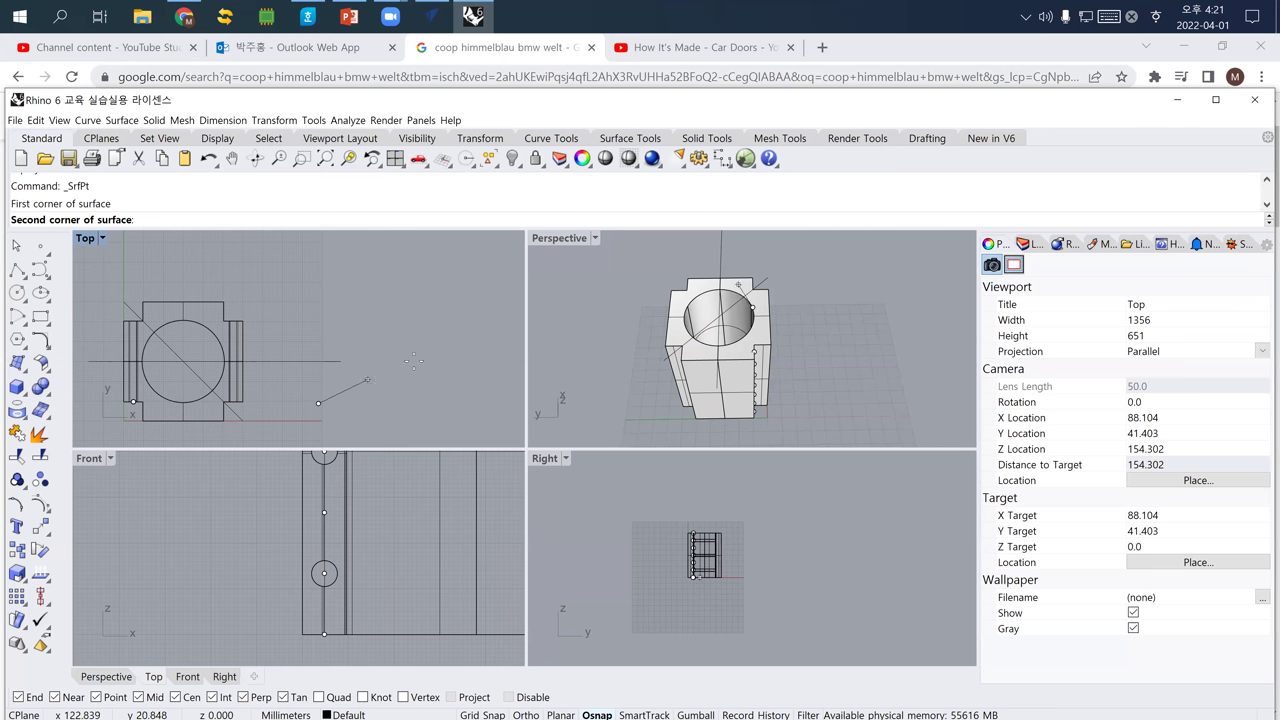
{"action": "left_click", "coordinate": [446, 401]}
{"action": "left_click", "coordinate": [444, 322]}
{"action": "left_click", "coordinate": [303, 305]}
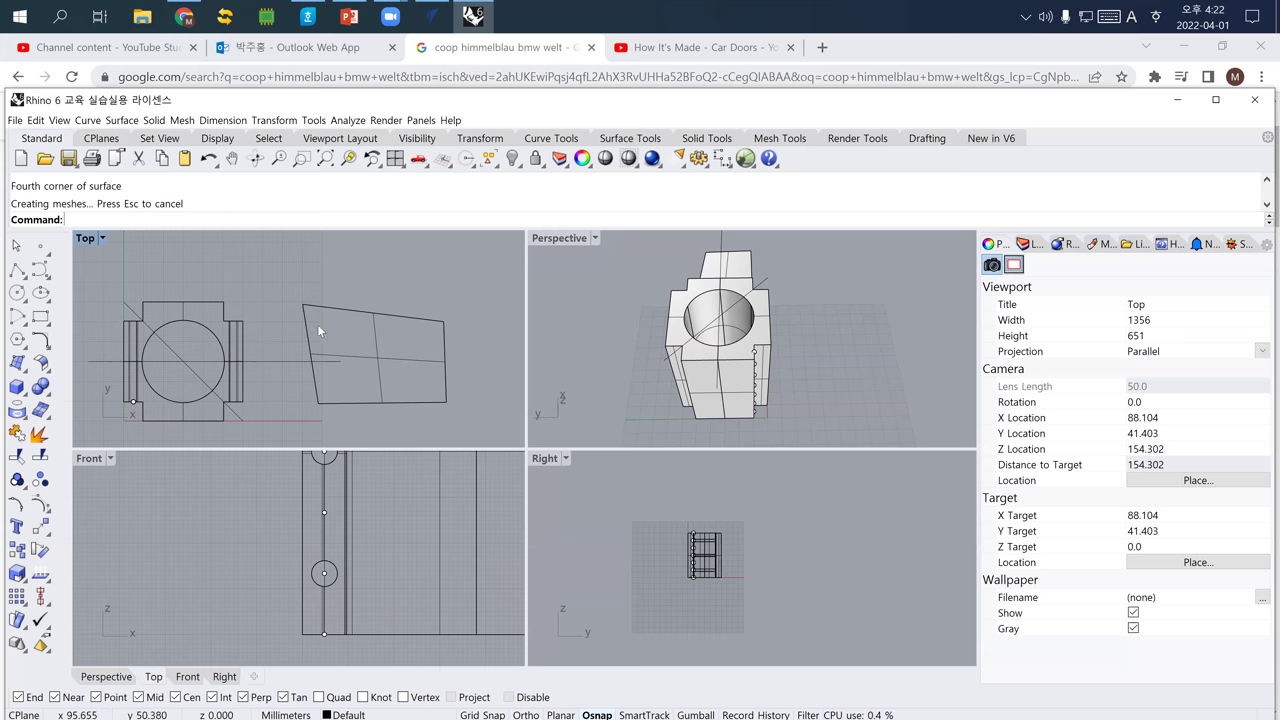
Hide everything except the new four-corner surface by inverting the selection.
{"action": "left_click", "coordinate": [348, 357]}
{"action": "key", "text": "ctrl+i"}
{"action": "type", "text": "Hide"}
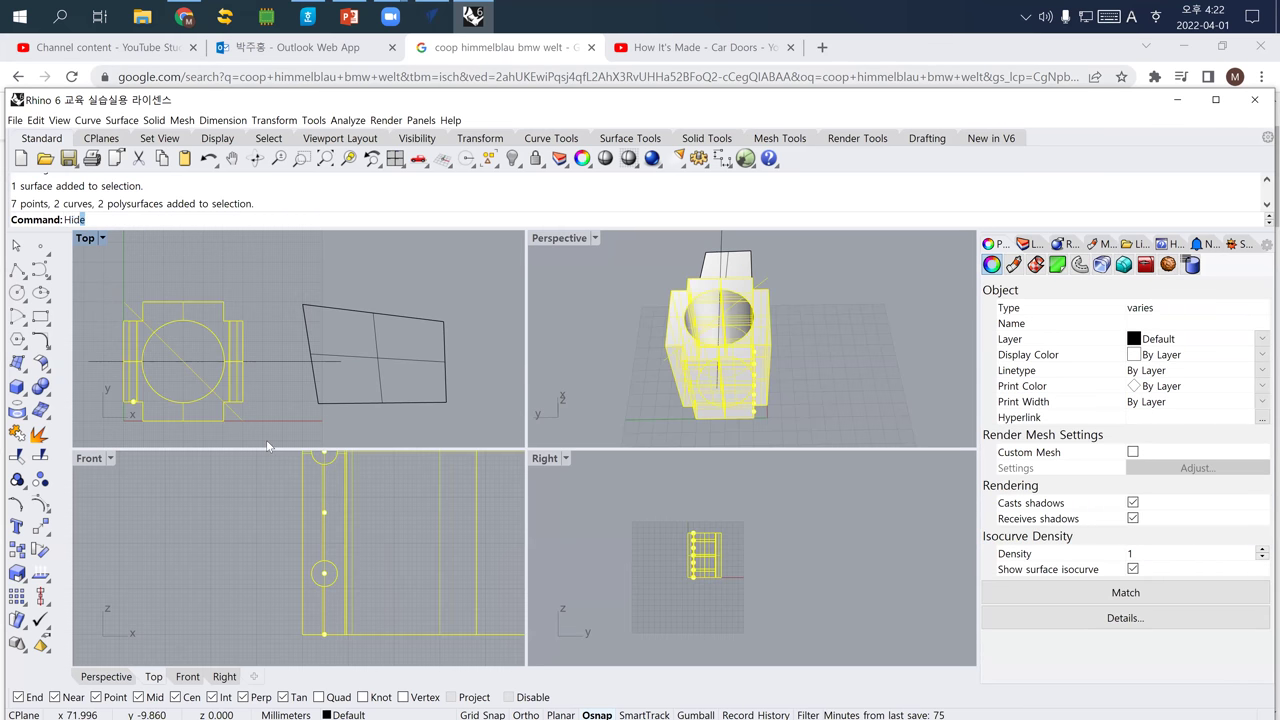
{"action": "key", "text": "Return"}
Show the surface's control points and move its upper-left corner from the Top view vertically upward in the Right view.
{"action": "left_click", "coordinate": [379, 357]}
{"action": "right_click_drag", "start_coordinate": [258, 385], "coordinate": [158, 390]}
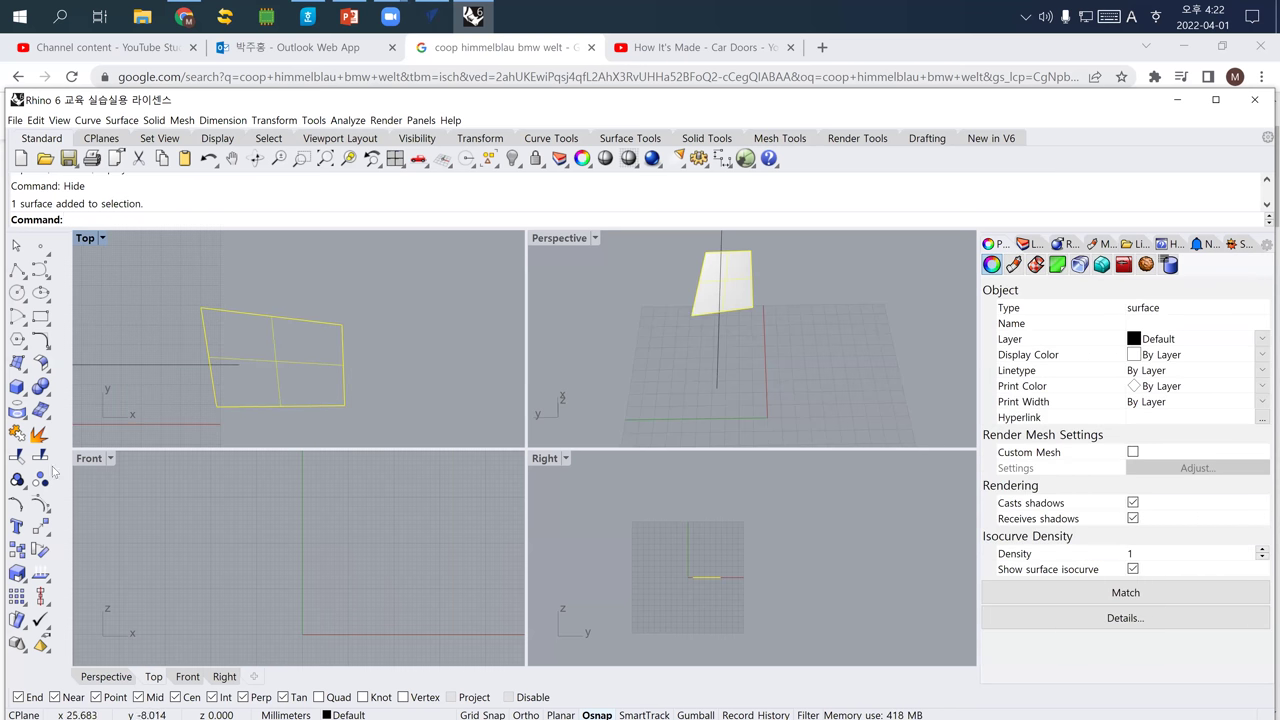
{"action": "left_click", "coordinate": [40, 504]}
{"action": "left_click_drag", "start_coordinate": [237, 331], "coordinate": [236, 331]}
{"action": "type", "text": "M"}
{"action": "key", "text": "Return"}
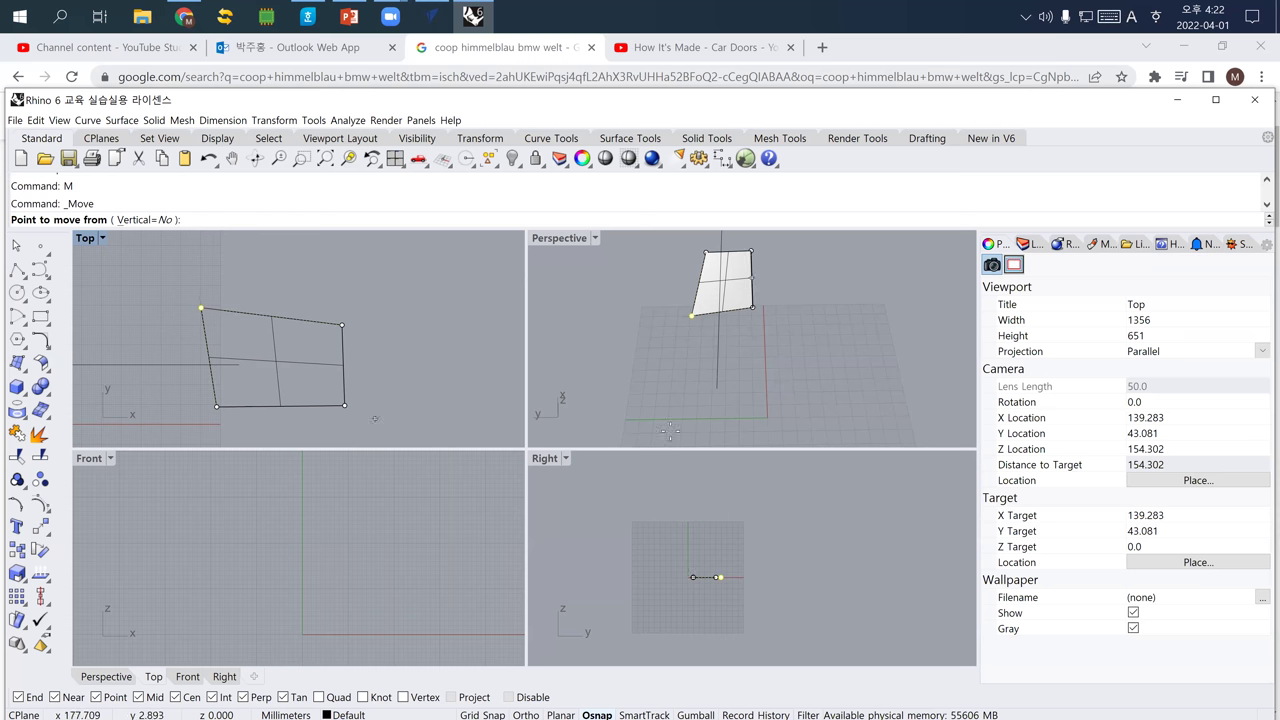
{"action": "scroll", "coordinate": [720, 340], "scroll_direction": "down", "scroll_amount": 3}
{"action": "left_click", "coordinate": [634, 589]}
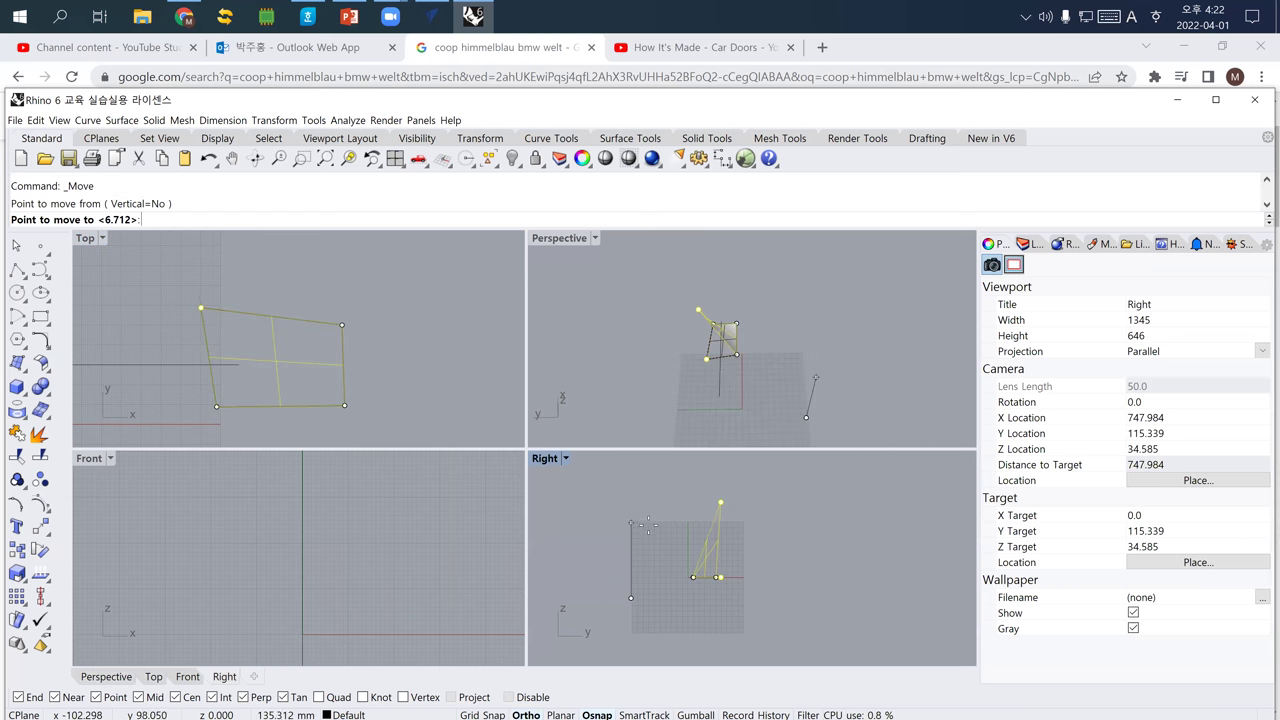
{"action": "left_click", "coordinate": [645, 558]}
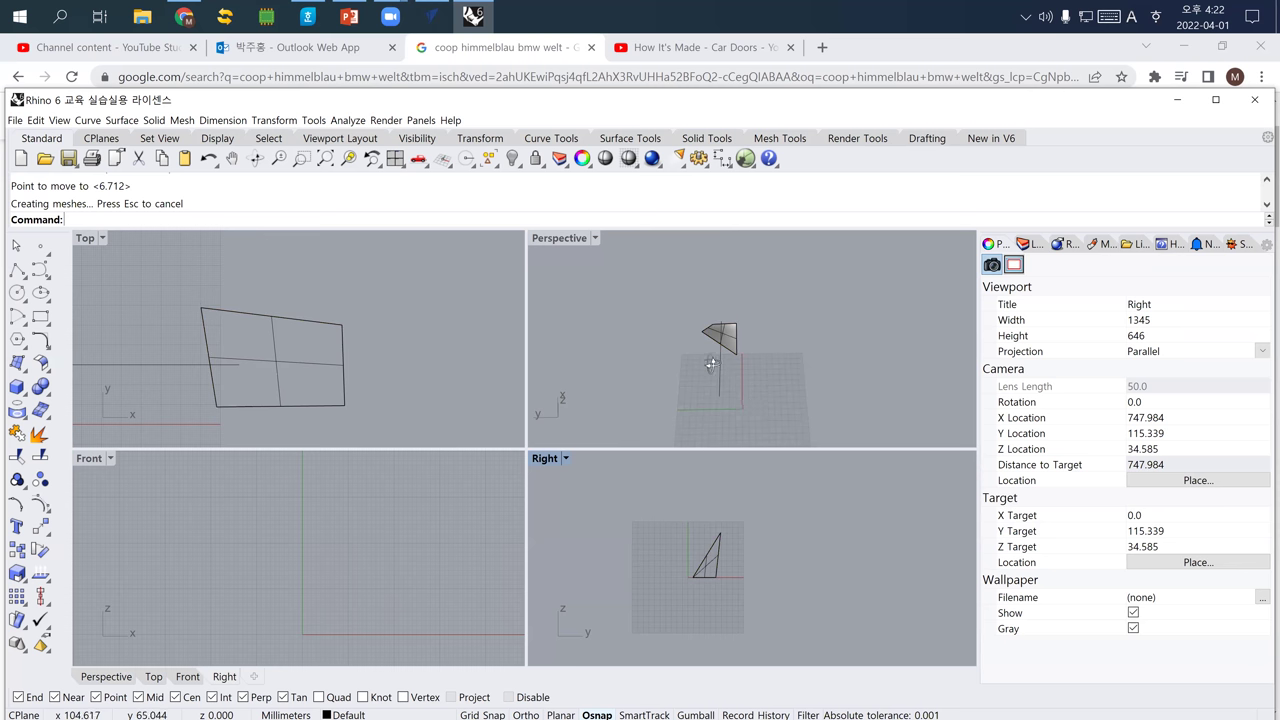
Extract the wireframe curves of the twisted surface, then clear the selection.
{"action": "scroll", "coordinate": [711, 350], "scroll_direction": "up", "scroll_amount": 5}
{"action": "right_click_drag", "start_coordinate": [711, 342], "coordinate": [743, 390]}
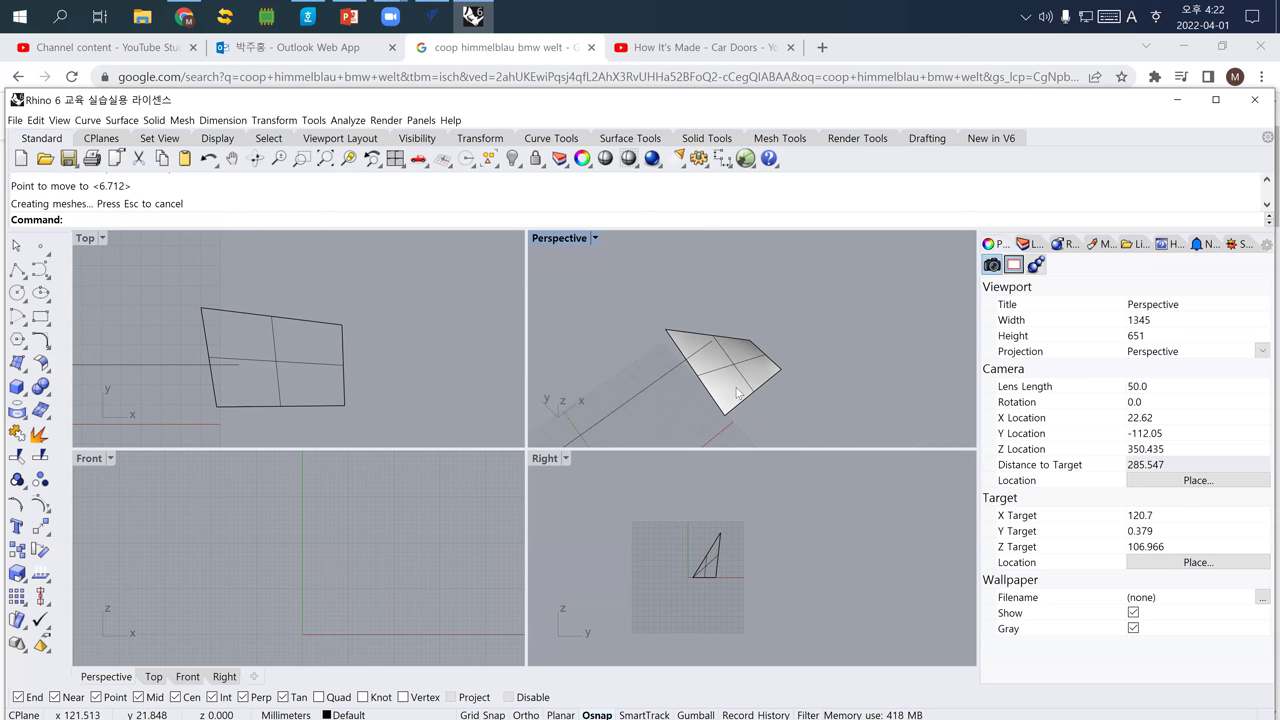
{"action": "left_click", "coordinate": [725, 392]}
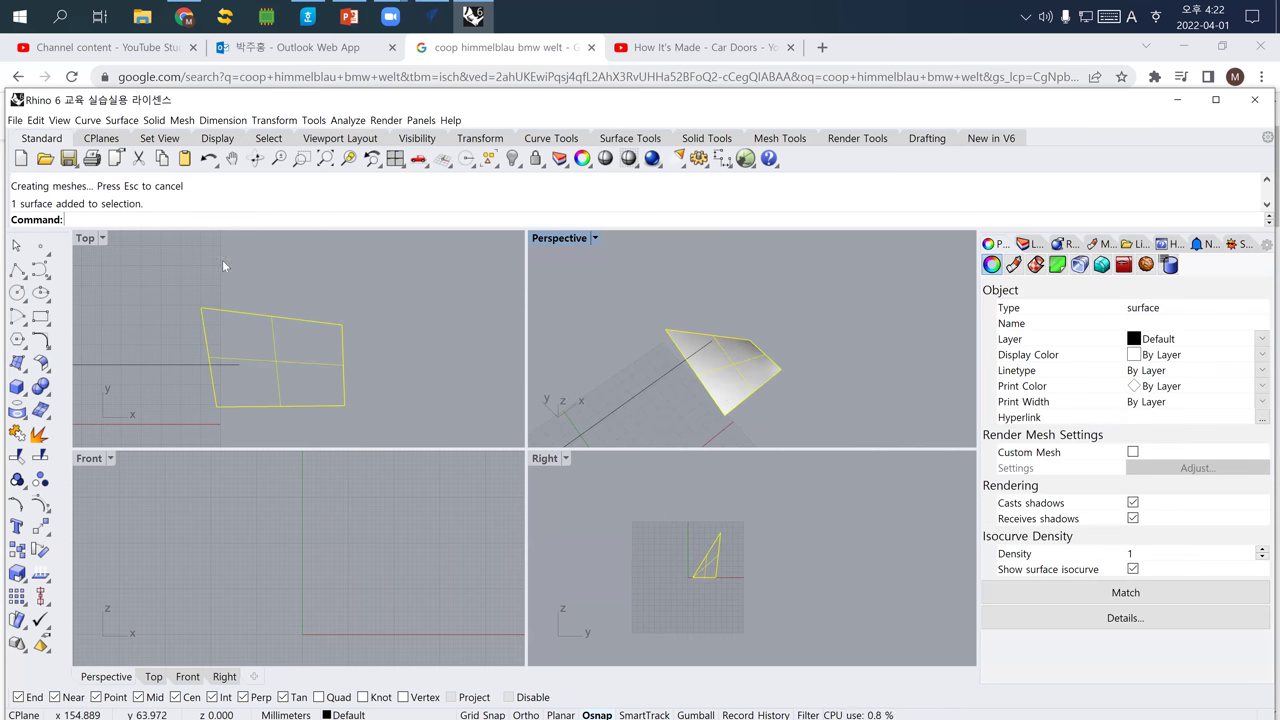
{"action": "left_click", "coordinate": [88, 120]}
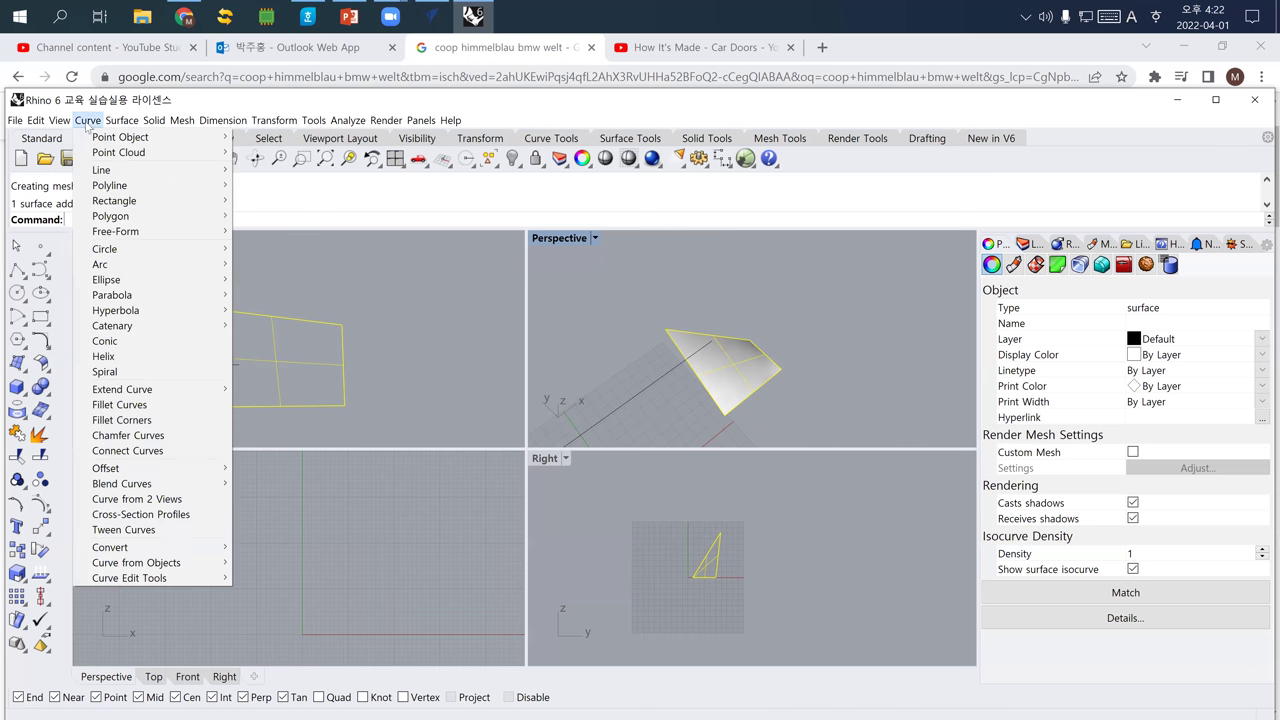
{"action": "mouse_move", "coordinate": [150, 563]}
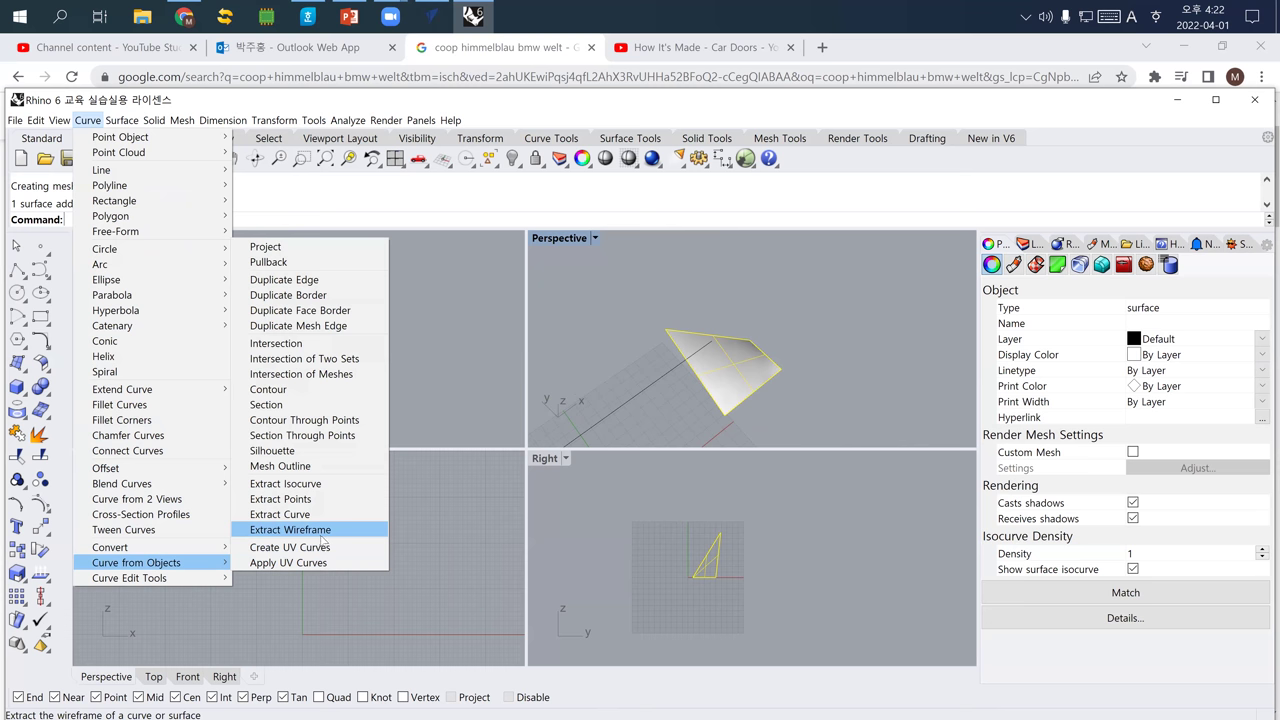
{"action": "left_click", "coordinate": [290, 530]}
{"action": "left_click", "coordinate": [747, 388]}
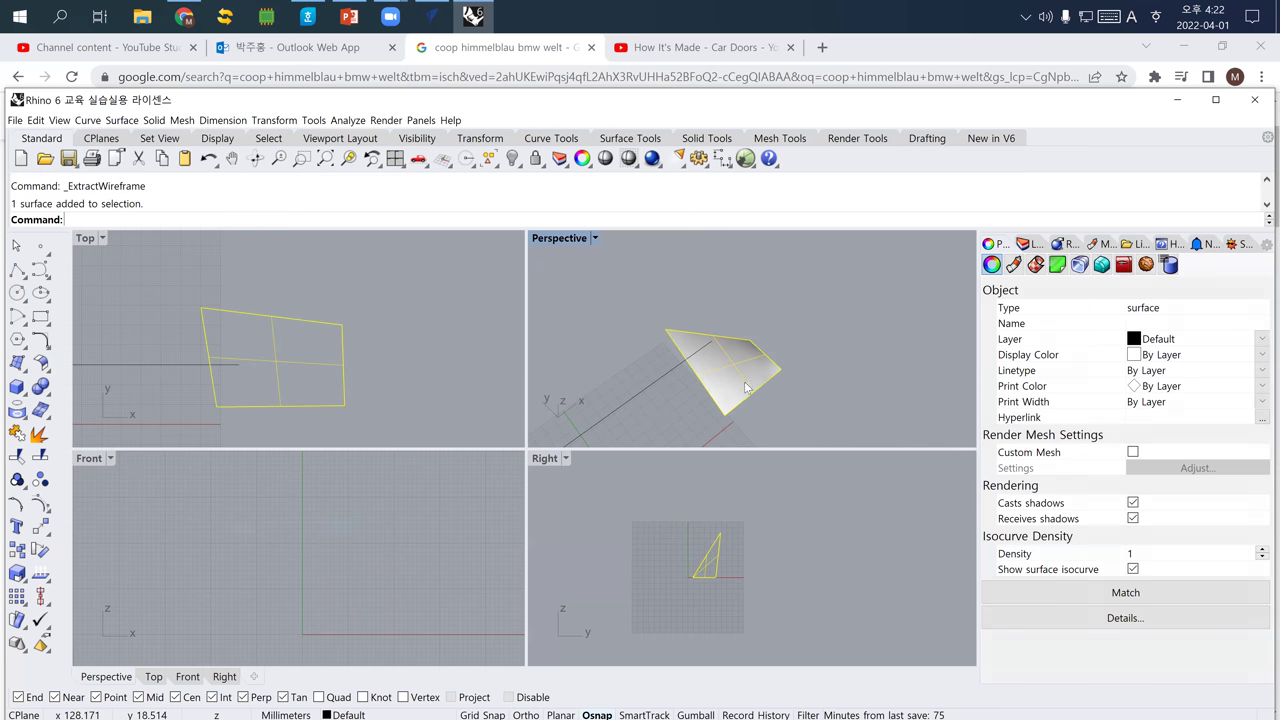
{"action": "right_click_drag", "start_coordinate": [755, 375], "coordinate": [721, 360]}
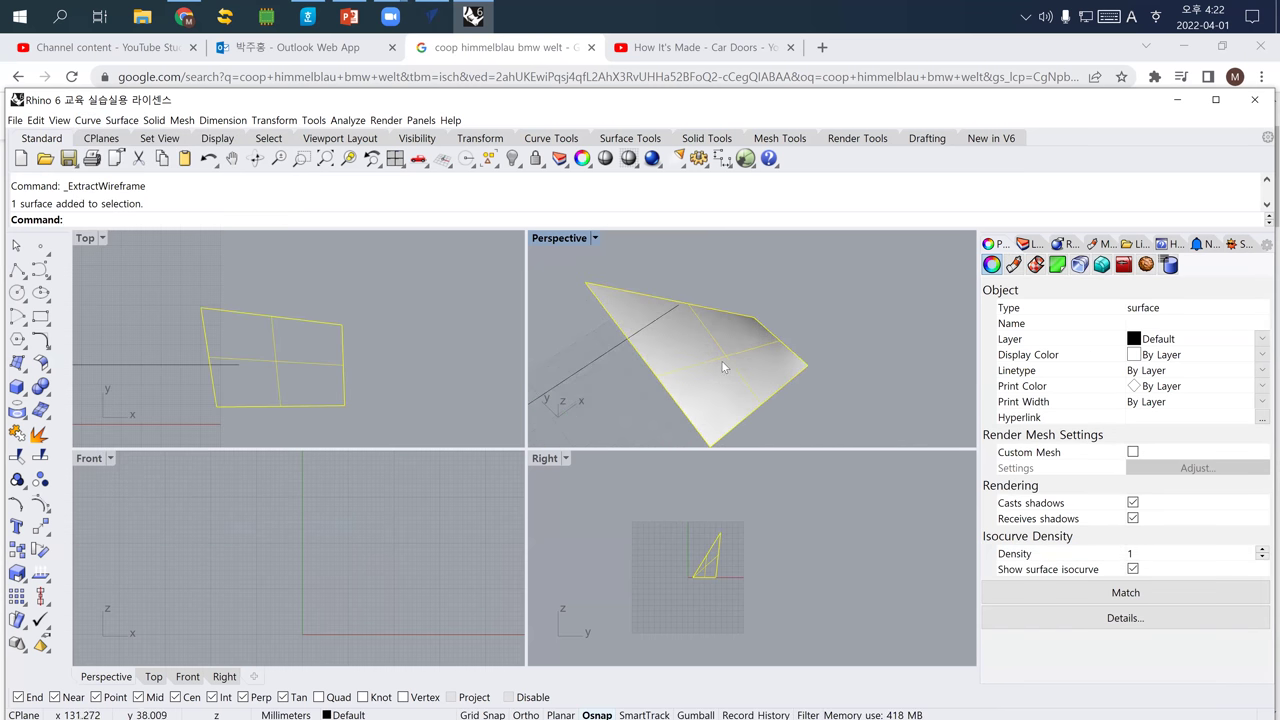
{"action": "left_click", "coordinate": [713, 361]}
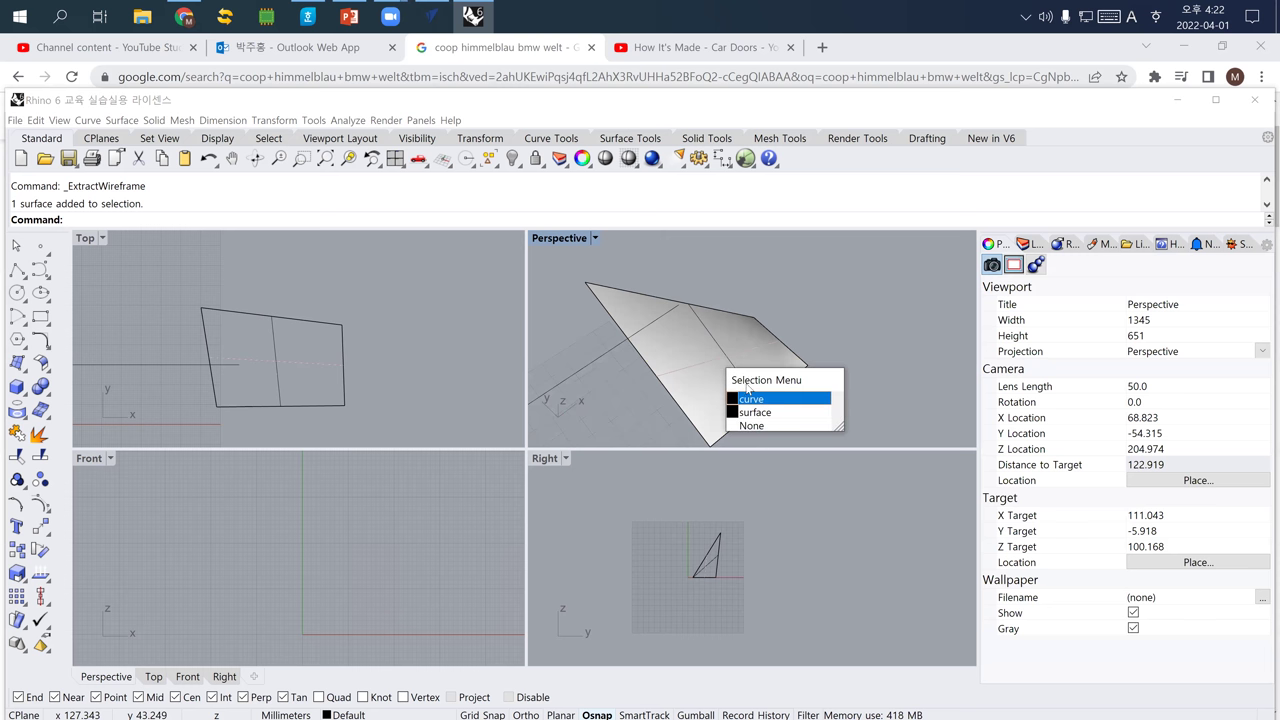
{"action": "key", "text": "Escape"}
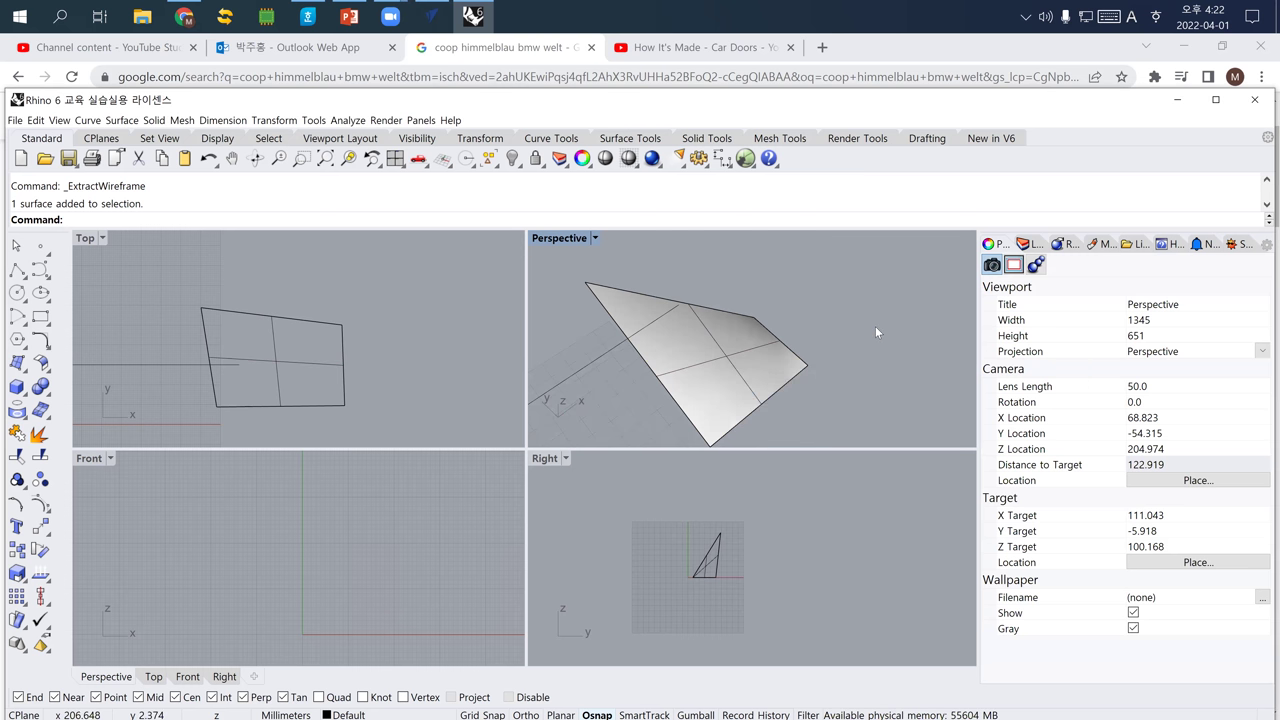
Split the twisted surface into four panels, using the extracted wireframe curves as cutting objects.
{"action": "type", "text": "Split"}
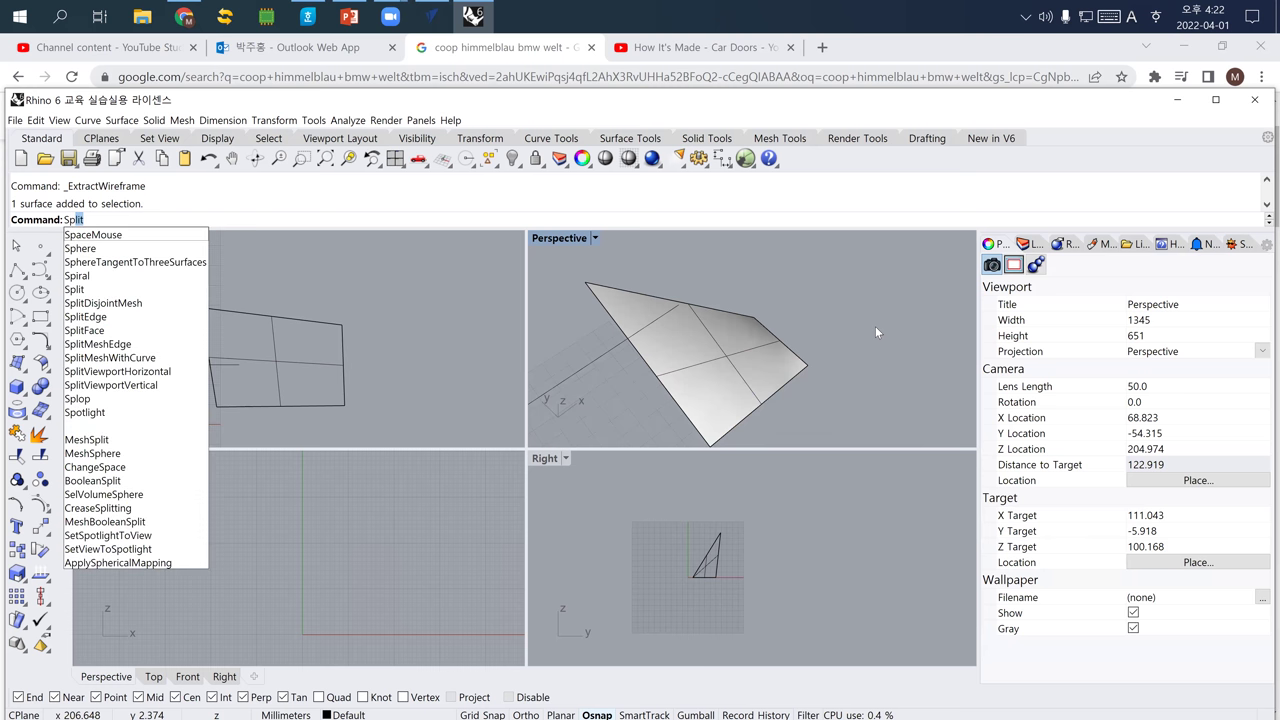
{"action": "key", "text": "Return"}
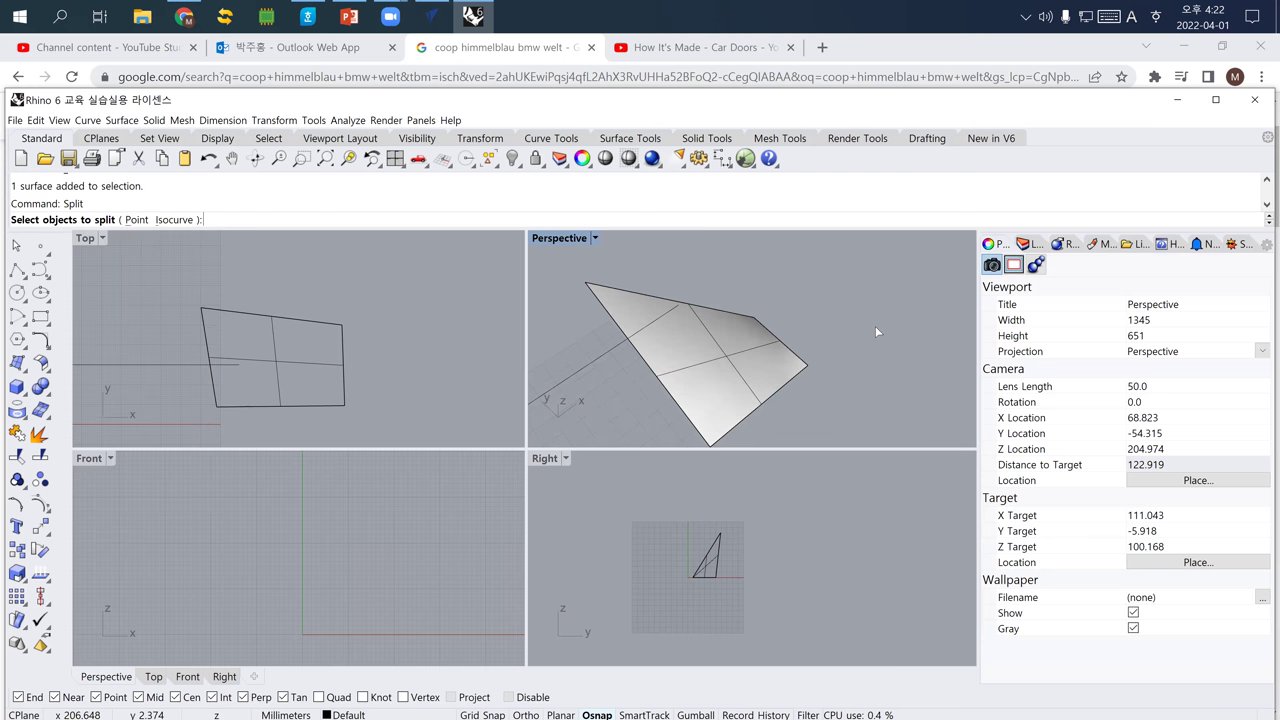
{"action": "left_click", "coordinate": [779, 380]}
{"action": "key", "text": "Return"}
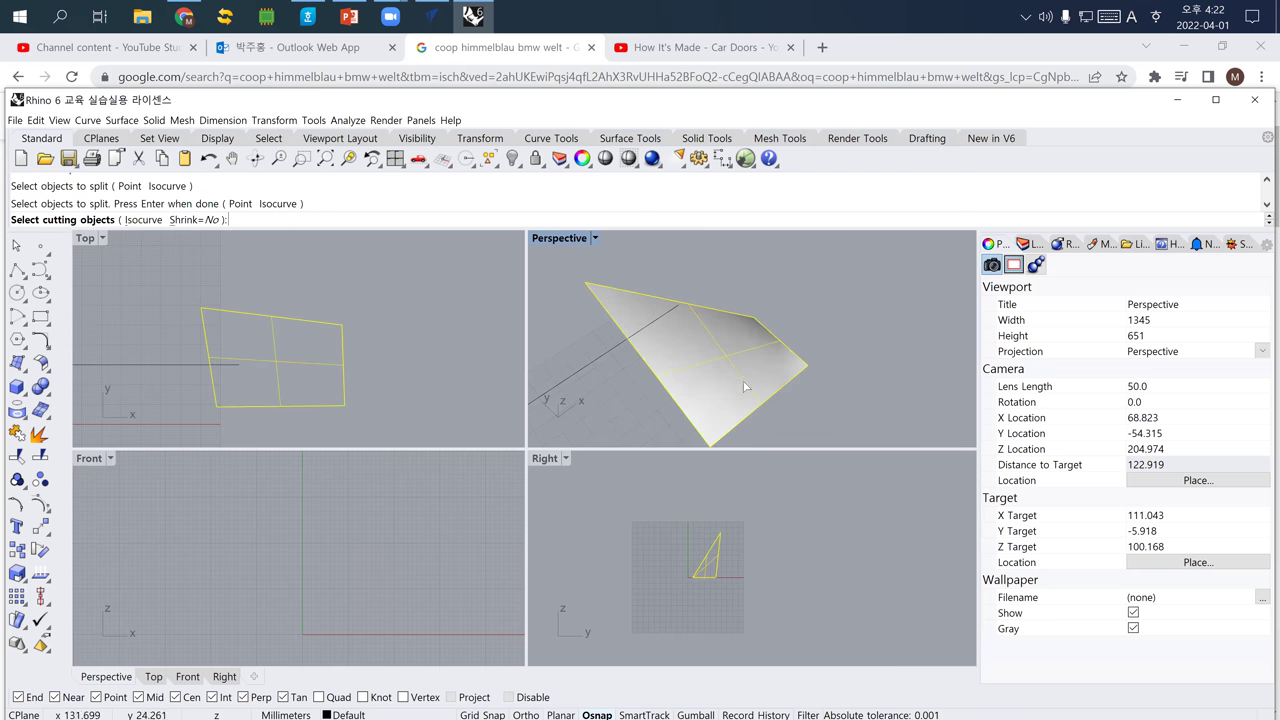
{"action": "left_click", "coordinate": [744, 386]}
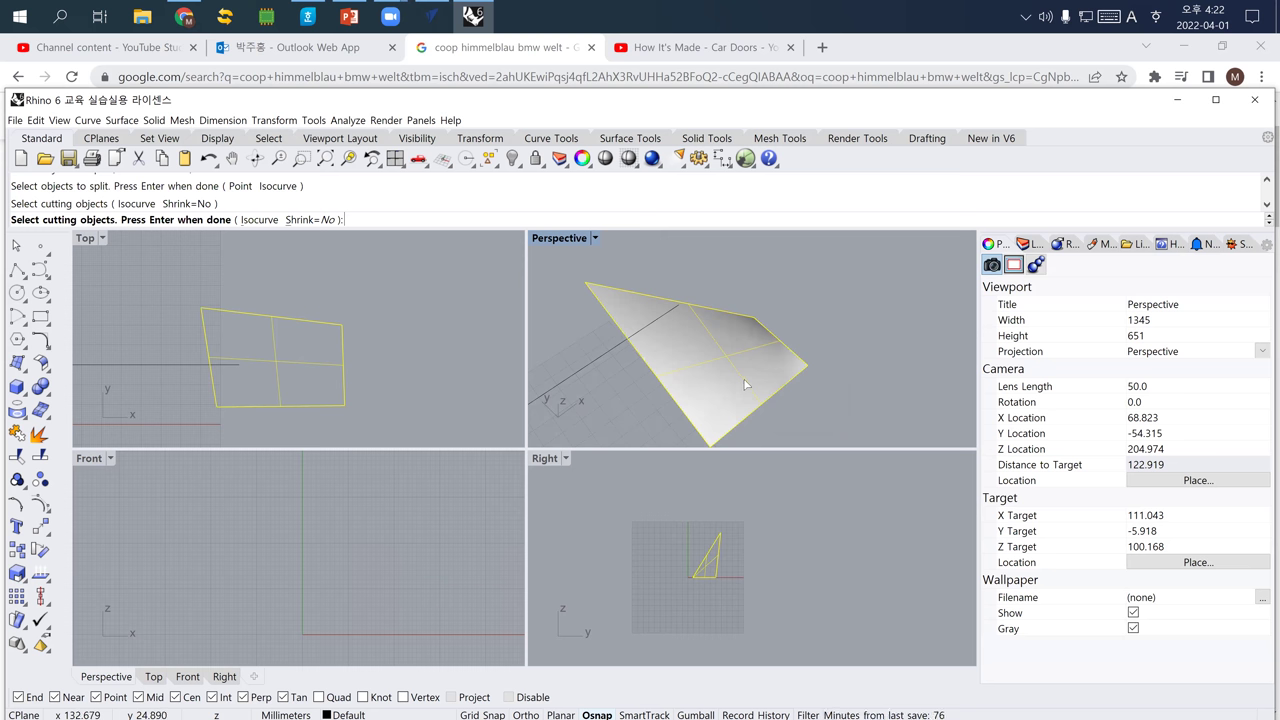
{"action": "left_click", "coordinate": [716, 366]}
{"action": "key", "text": "Return"}
Select the split panels one at a time to check that each is a separate surface.
{"action": "left_click", "coordinate": [705, 375]}
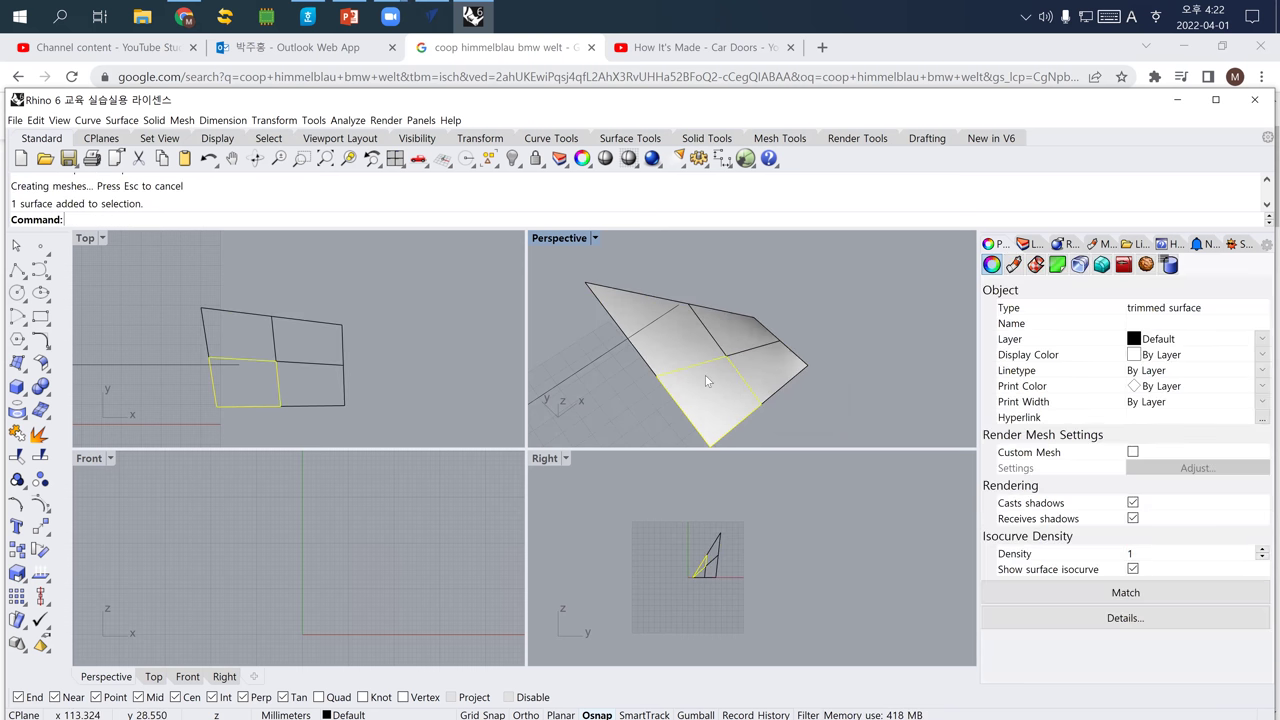
{"action": "left_click", "coordinate": [687, 351]}
{"action": "left_click", "coordinate": [732, 338]}
{"action": "left_click", "coordinate": [757, 371]}
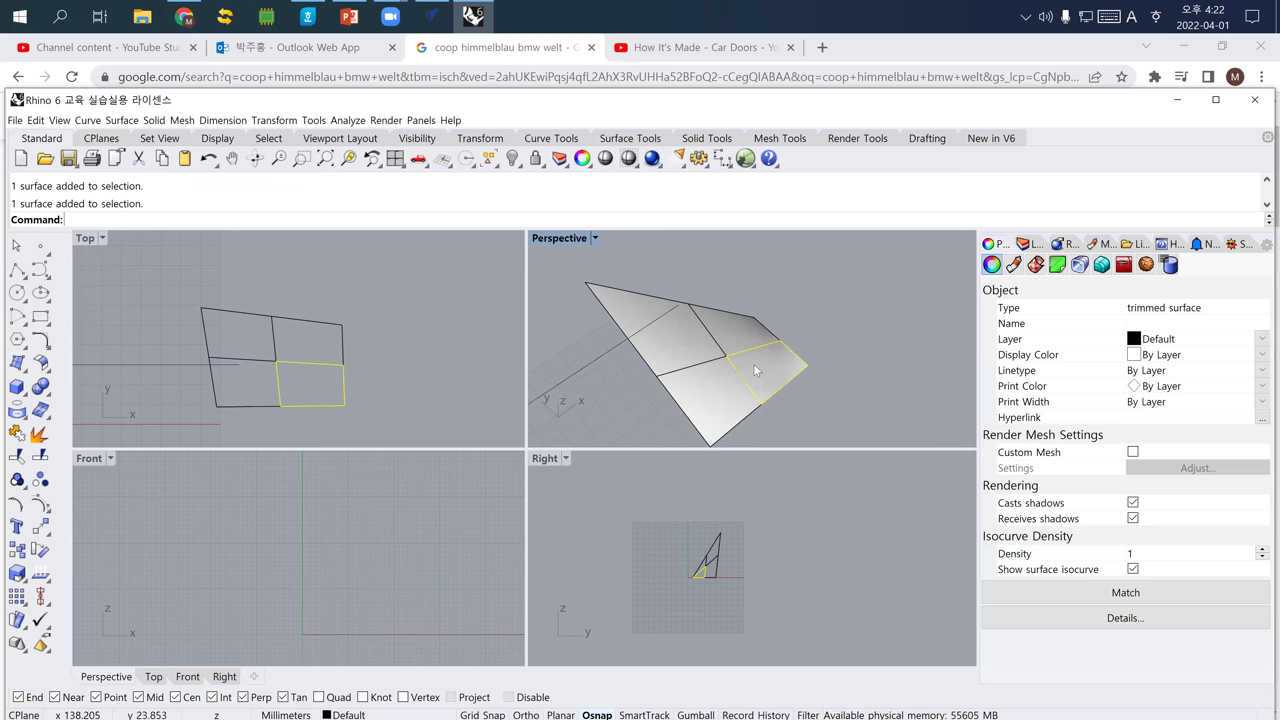
{"action": "left_click", "coordinate": [642, 347]}
{"action": "left_click", "coordinate": [673, 400]}
Move the Top view's upper-left panel away from the others, adjusting its placement in the Right view.
{"action": "right_click_drag", "start_coordinate": [669, 333], "coordinate": [669, 323]}
{"action": "right_click_drag", "start_coordinate": [713, 374], "coordinate": [716, 550]}
{"action": "right_click_drag", "start_coordinate": [705, 418], "coordinate": [743, 325]}
{"action": "right_click_drag", "start_coordinate": [674, 374], "coordinate": [751, 366]}
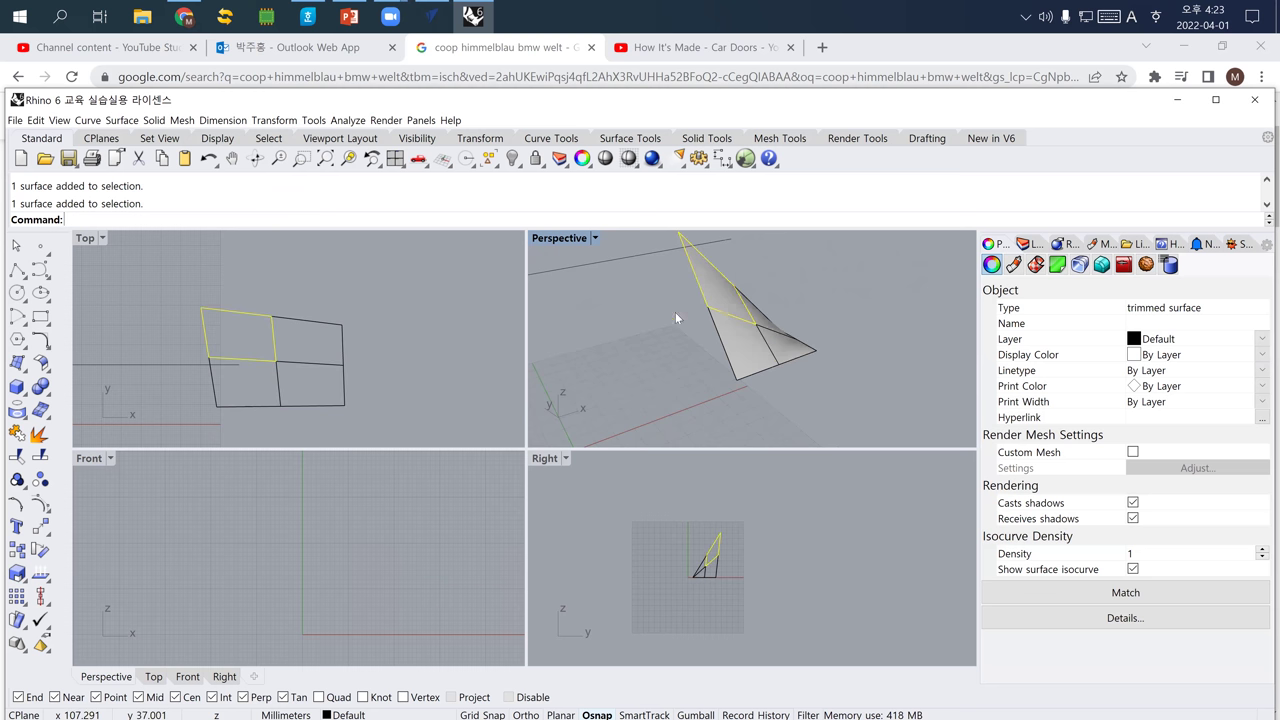
{"action": "right_click_drag", "start_coordinate": [302, 388], "coordinate": [318, 367]}
{"action": "left_click_drag", "start_coordinate": [720, 302], "coordinate": [658, 418]}
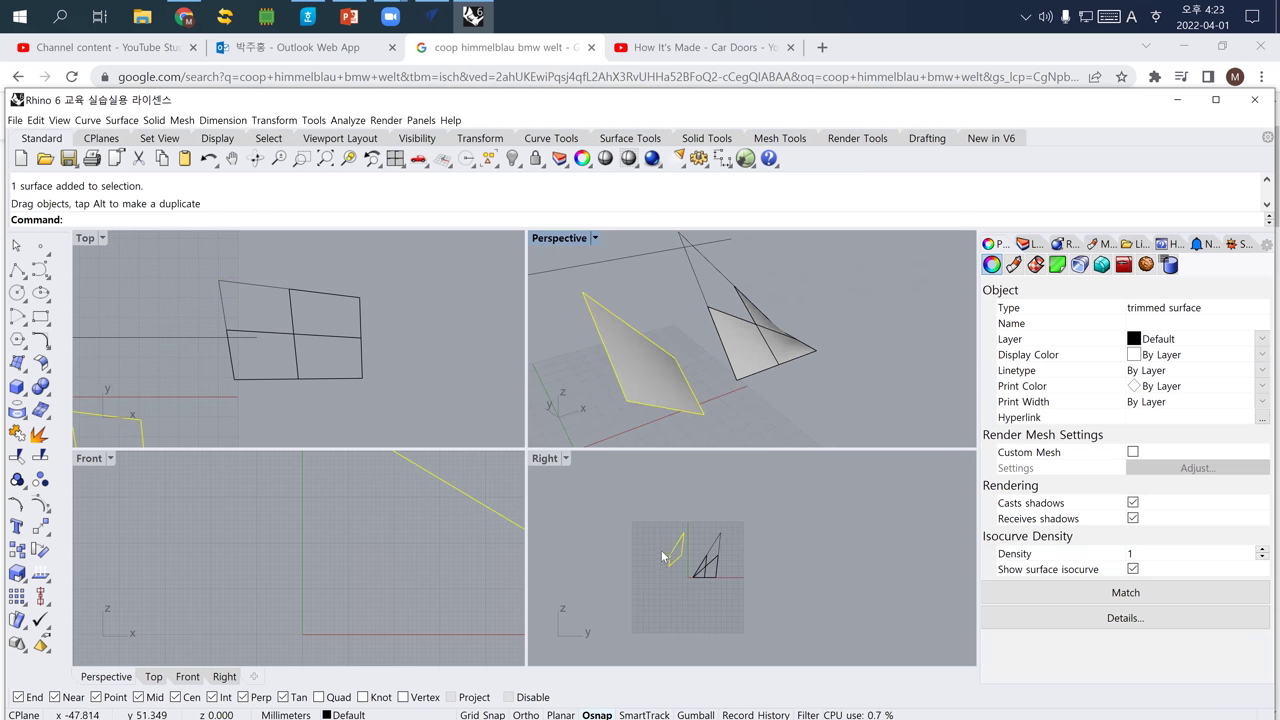
{"action": "left_click_drag", "start_coordinate": [676, 563], "coordinate": [697, 571]}
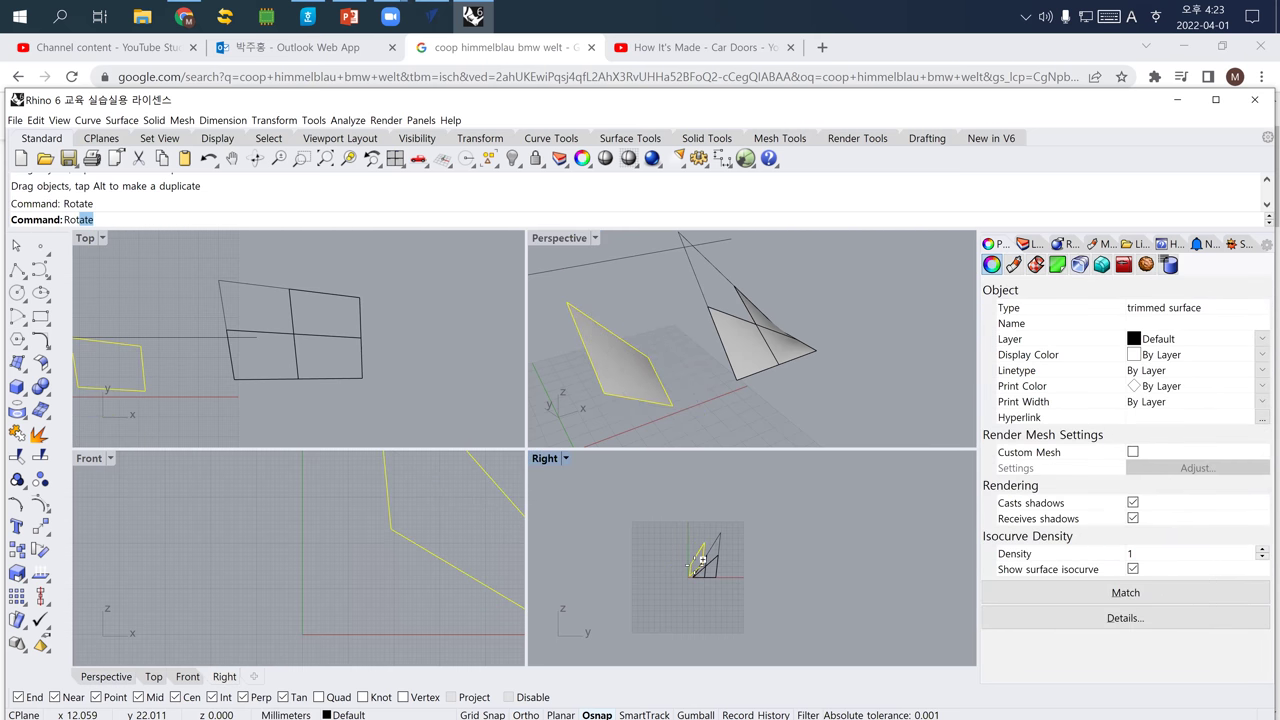
Rotate a copy of the detached panel clockwise in the Right view until it lies nearly flat, and move the copy clear of the original.
{"action": "key", "text": "Return"}
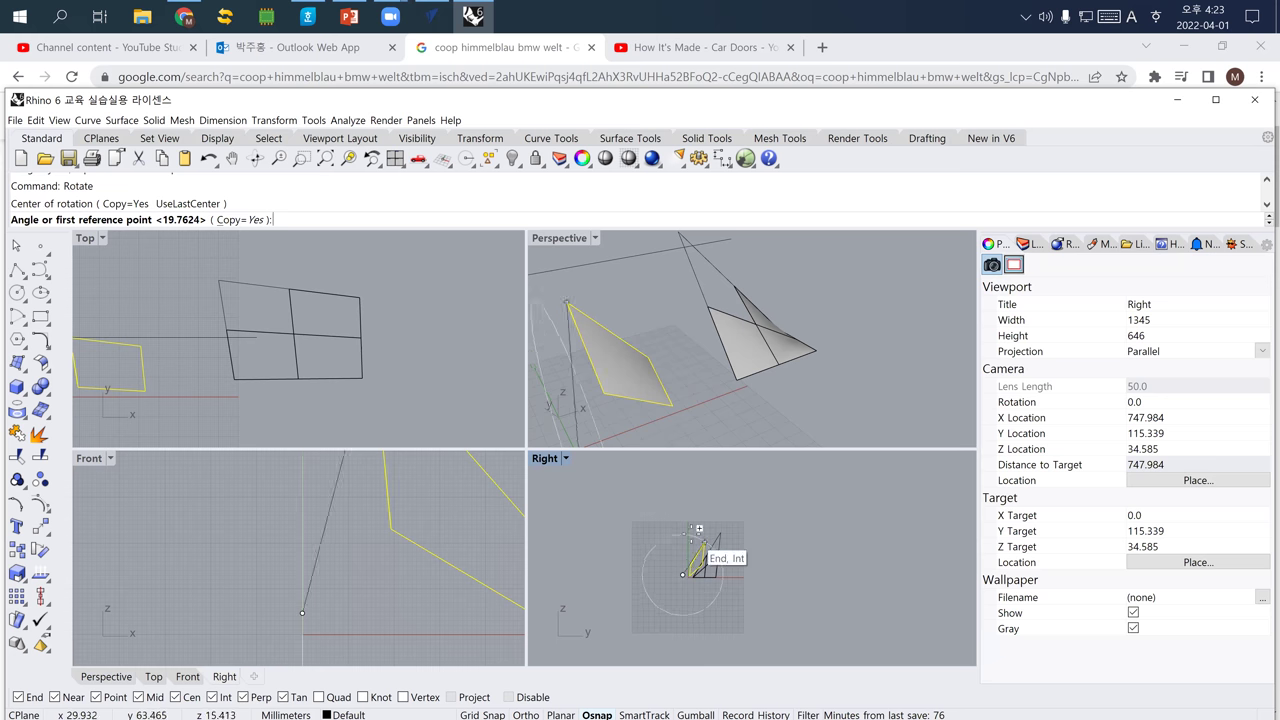
{"action": "left_click", "coordinate": [683, 516]}
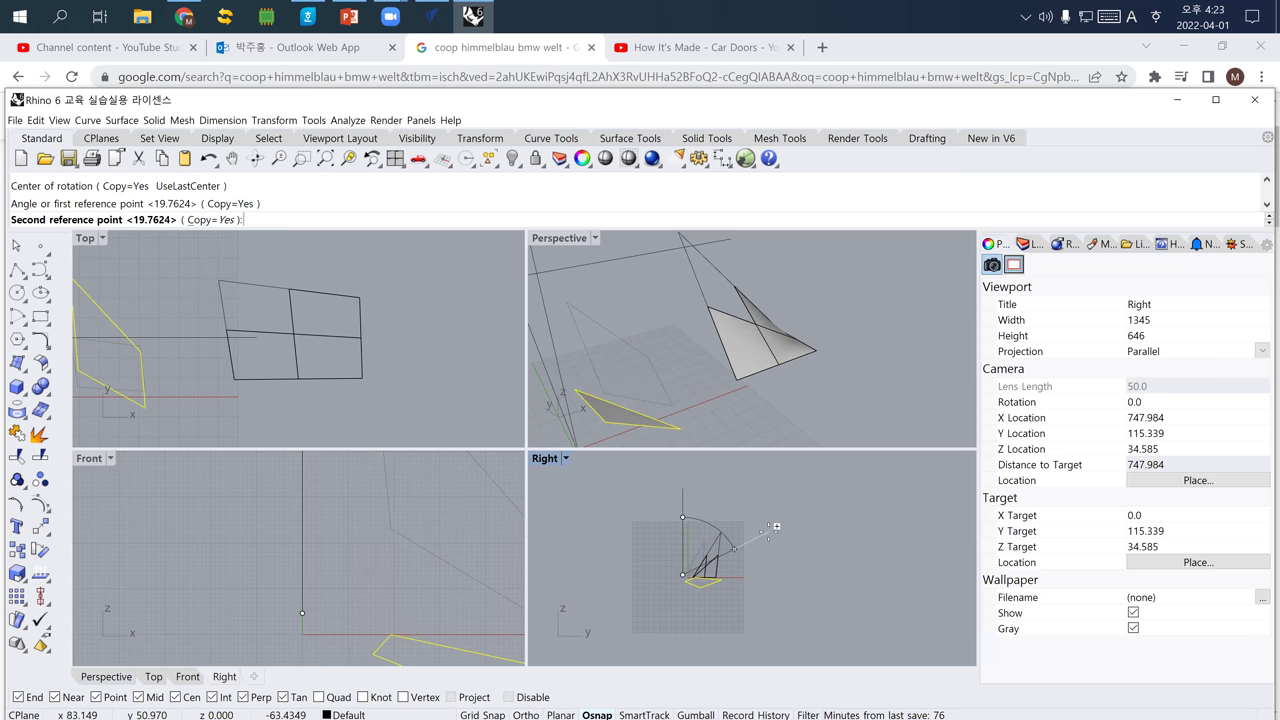
{"action": "left_click", "coordinate": [788, 562]}
{"action": "key", "text": "Return"}
{"action": "left_click_drag", "start_coordinate": [695, 590], "coordinate": [655, 579]}
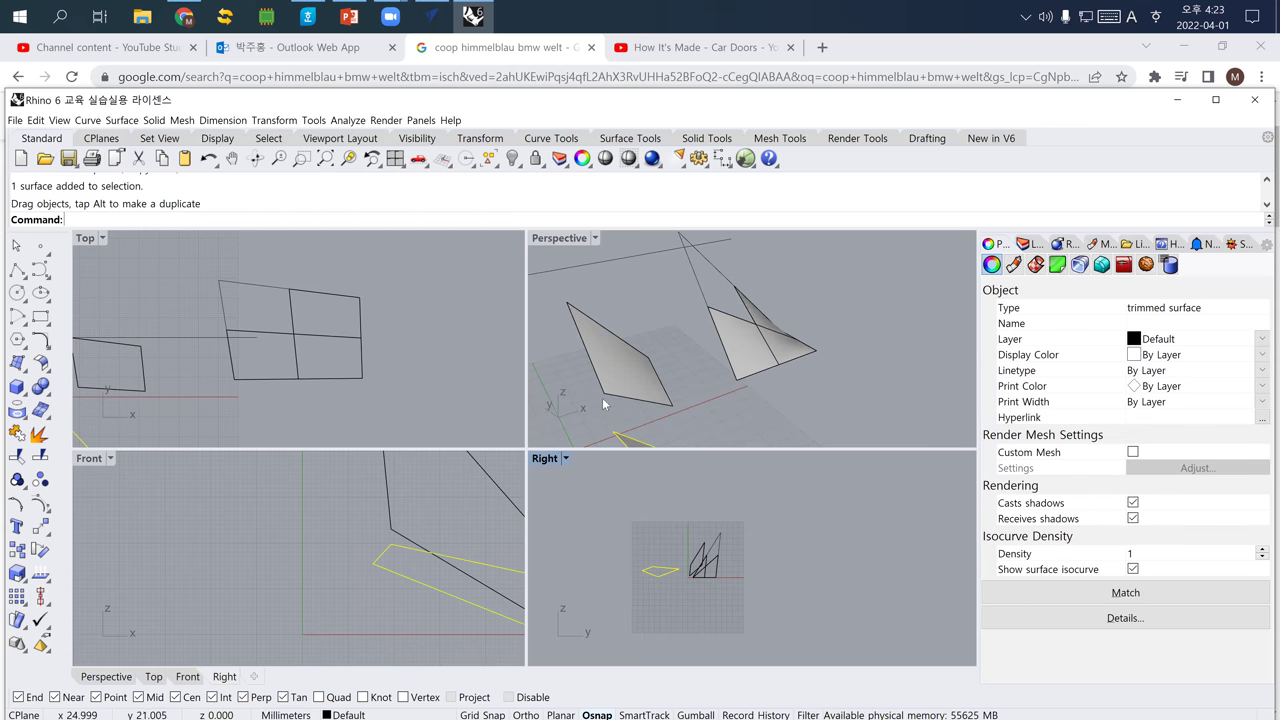
{"action": "scroll", "coordinate": [715, 352], "scroll_direction": "down", "scroll_amount": 5}
{"action": "right_click_drag", "start_coordinate": [727, 373], "coordinate": [688, 333]}
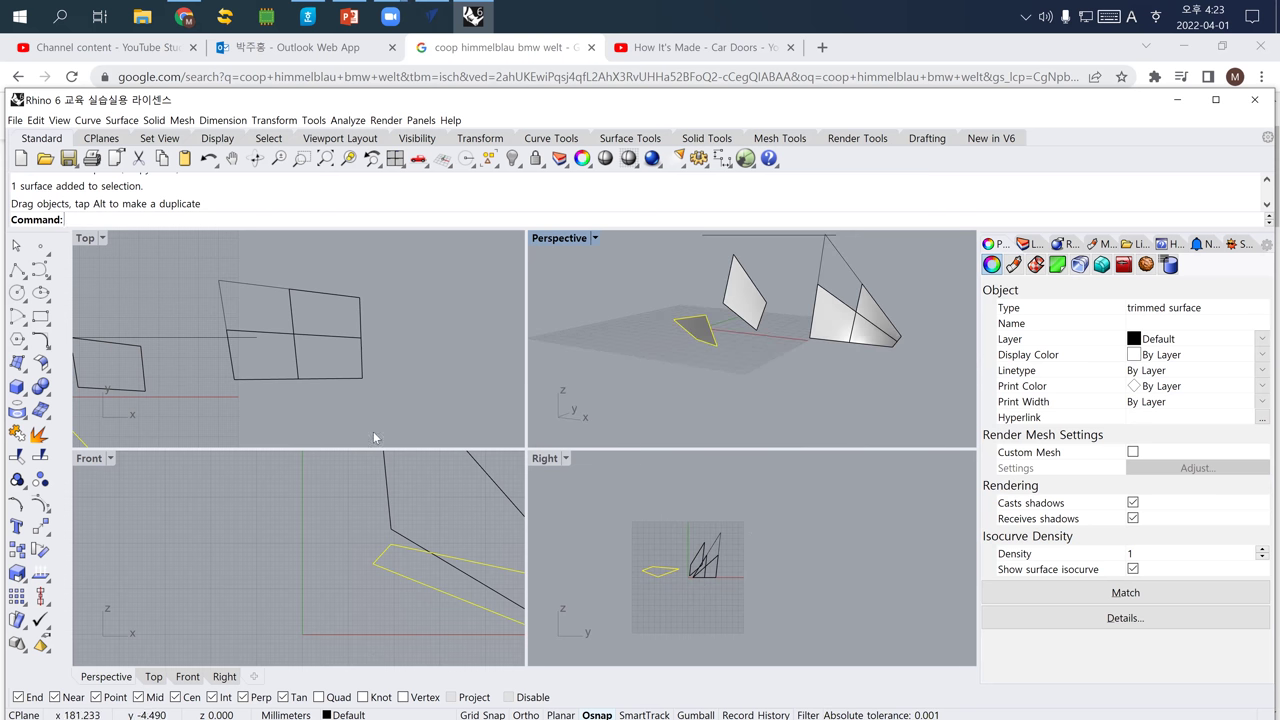
{"action": "scroll", "coordinate": [394, 566], "scroll_direction": "down", "scroll_amount": 3}
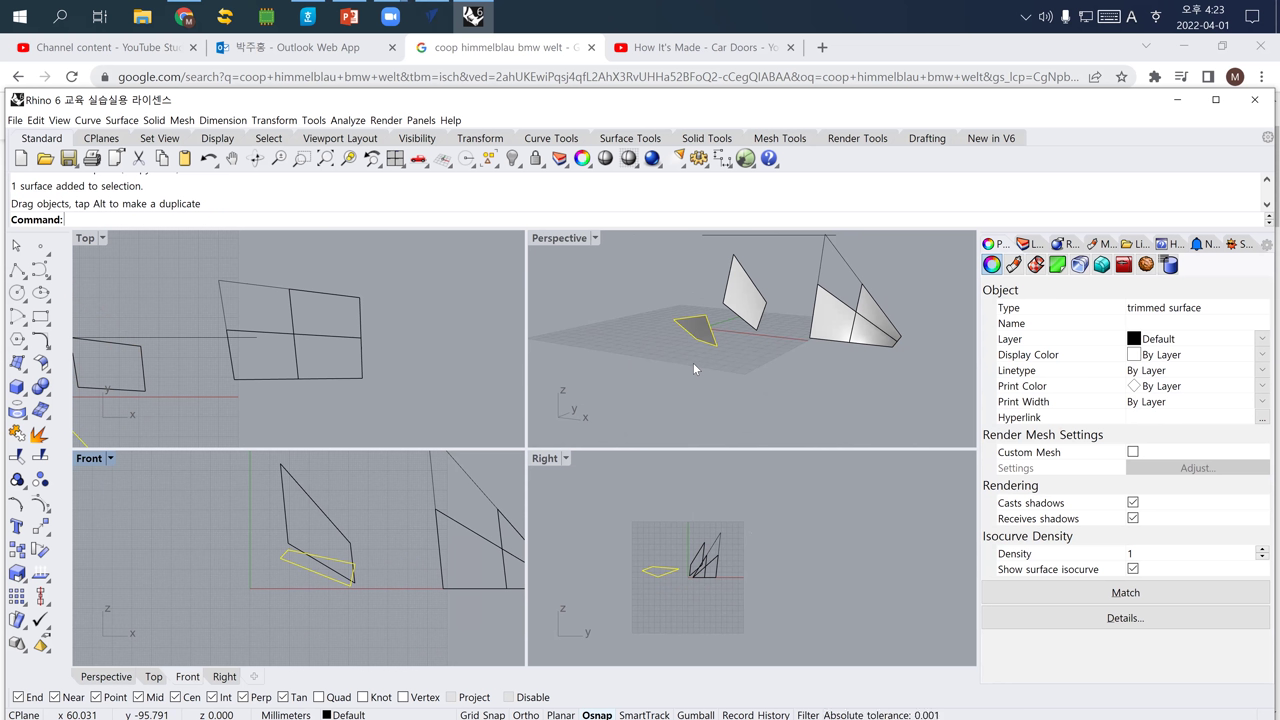
Switch to Chrome and open the Design Intelligence Lab website in the car doors video's tab.
{"action": "left_click", "coordinate": [737, 52]}
{"action": "left_click", "coordinate": [722, 76]}
{"action": "type", "text": "juhong"}
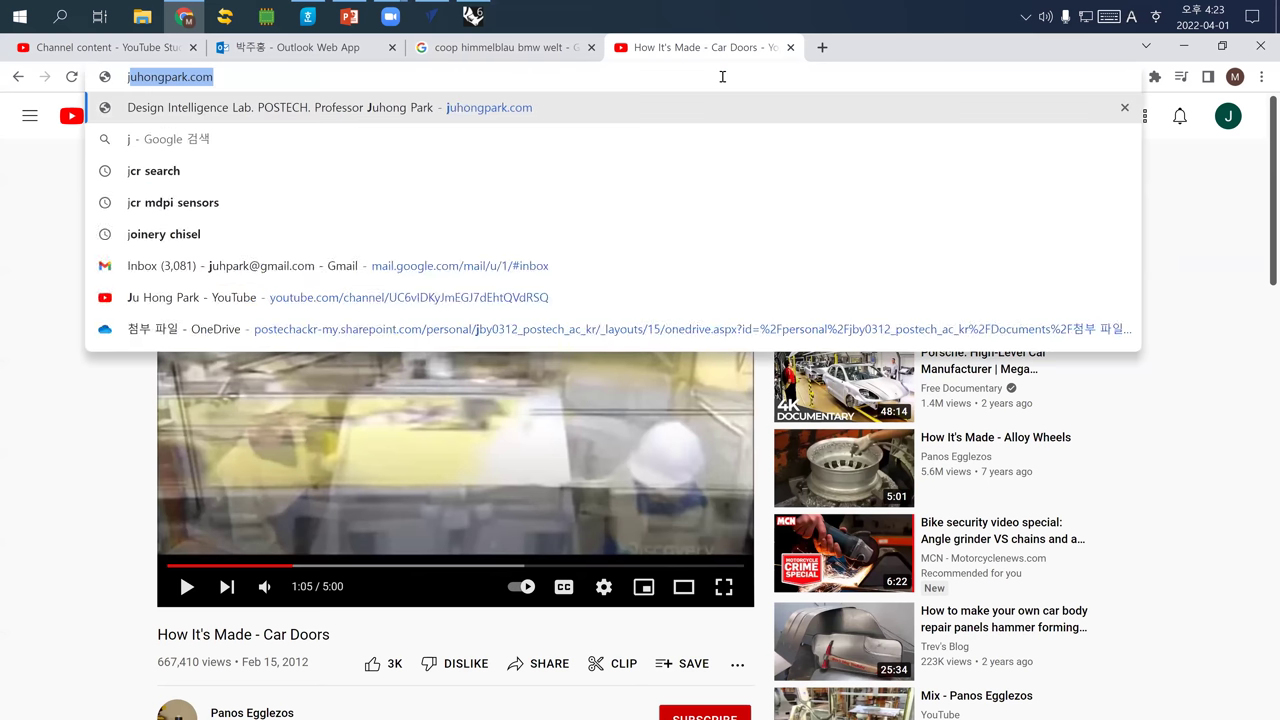
{"action": "key", "text": "Return"}
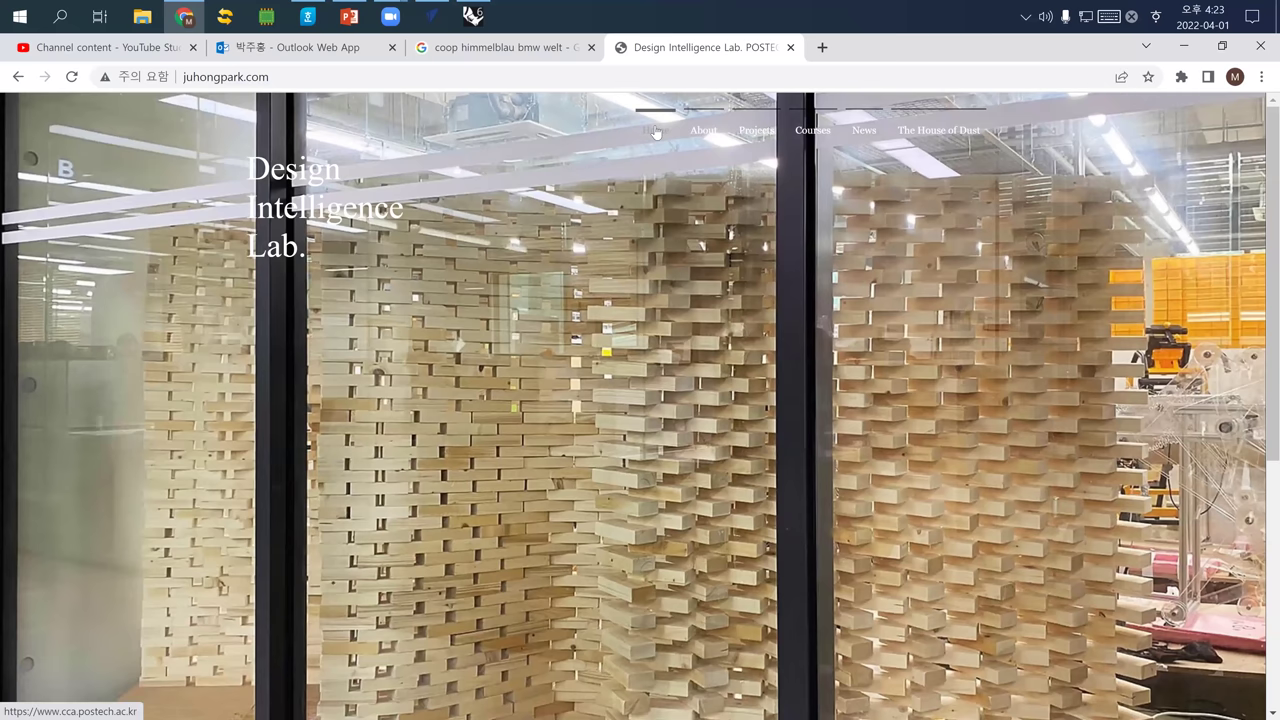
Open the "Making a Cello" project from the gallery, play its linked video and pause it.
{"action": "scroll", "coordinate": [590, 418], "scroll_direction": "down", "scroll_amount": 5}
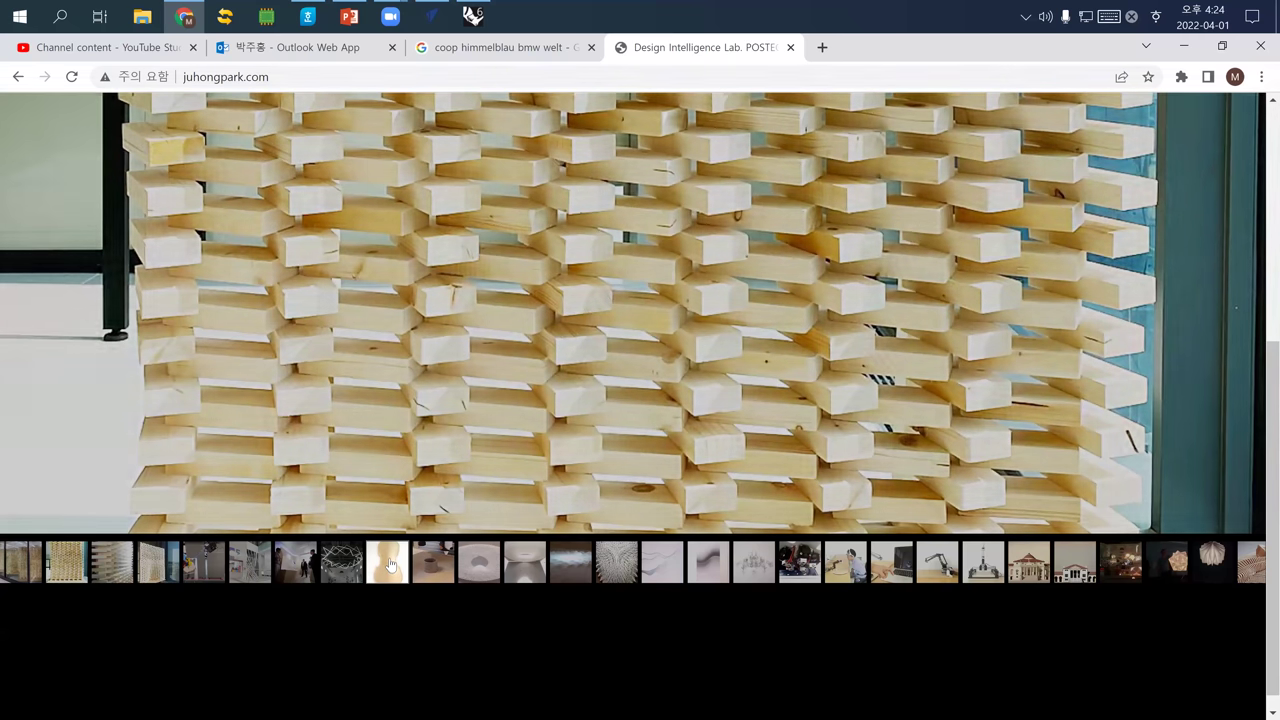
{"action": "left_click", "coordinate": [390, 565]}
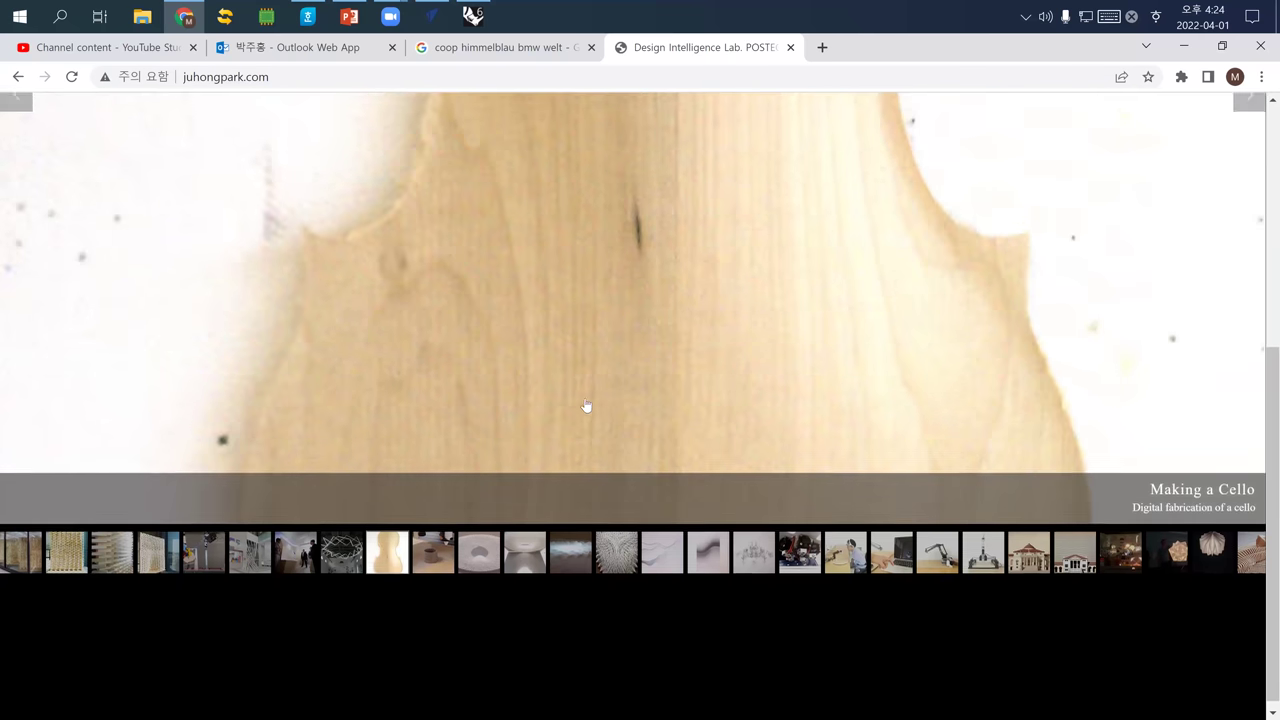
{"action": "left_click", "coordinate": [602, 372]}
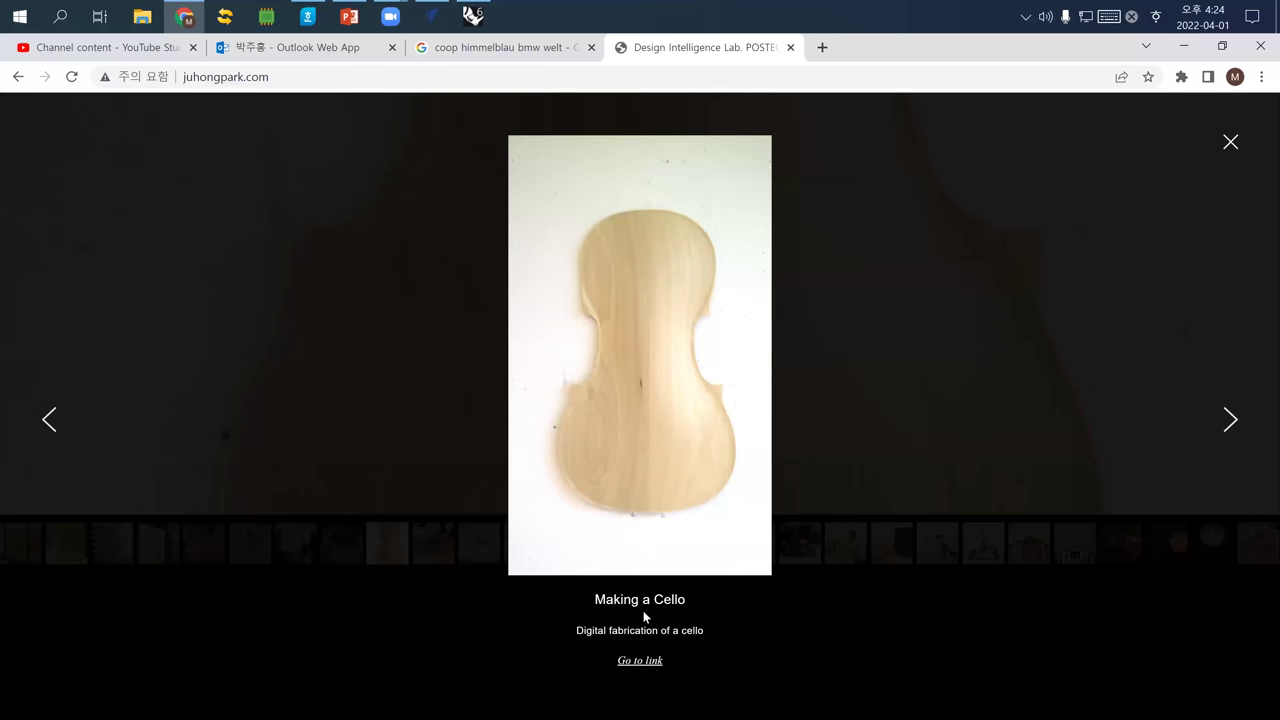
{"action": "left_click", "coordinate": [645, 617]}
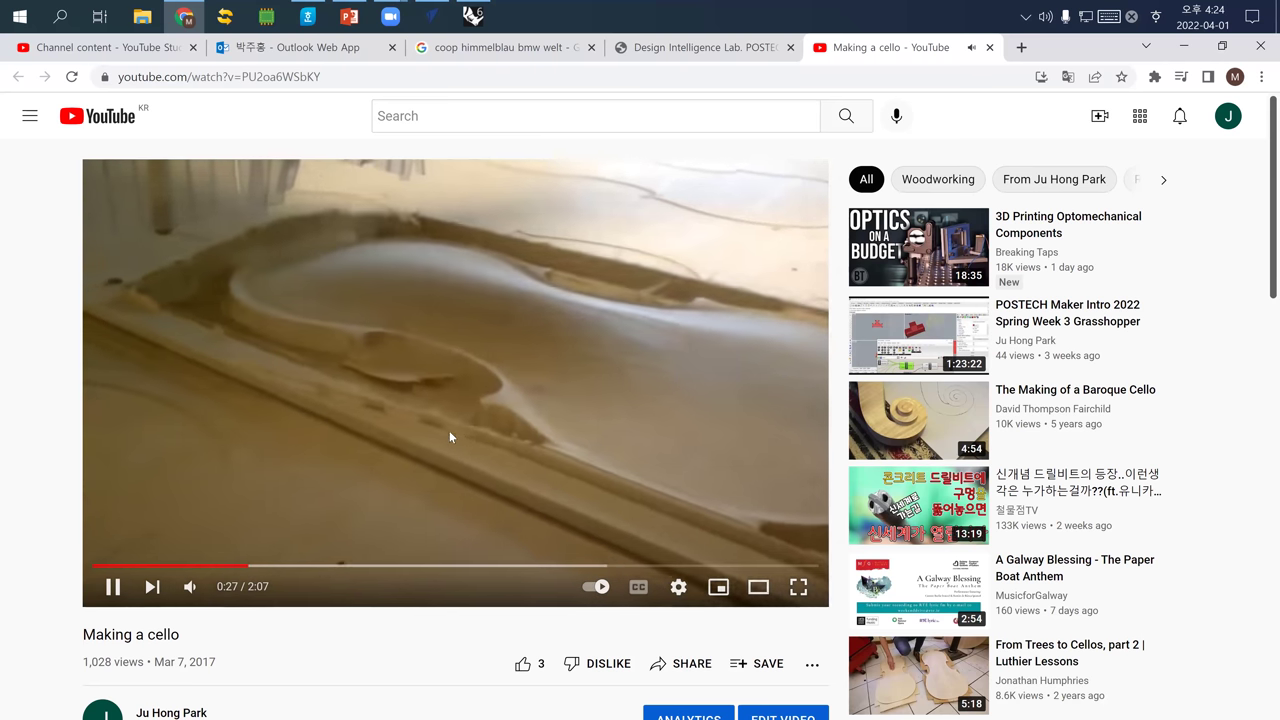
{"action": "left_click", "coordinate": [452, 401]}
Search YouTube for "cello carving" and open the "MAKING A CELLO | Top Carve out & Back Thickness (part 1)" video.
{"action": "left_click", "coordinate": [500, 106]}
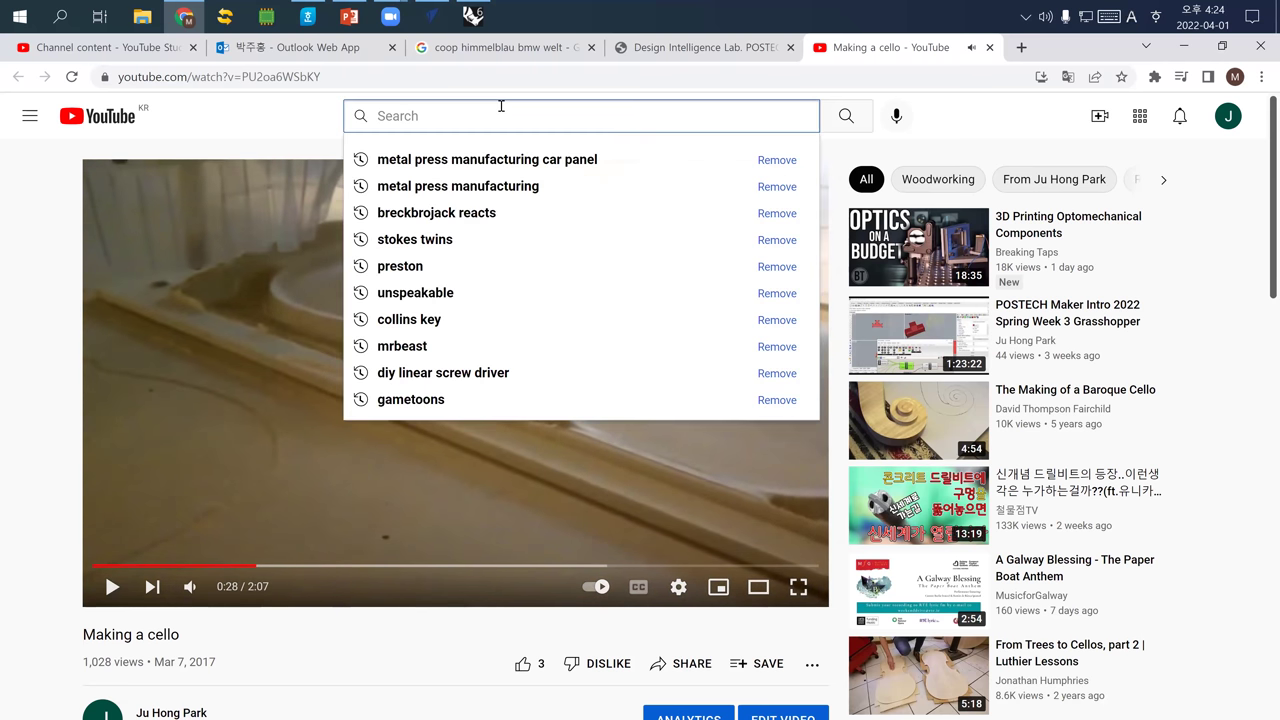
{"action": "type", "text": "cello ca"}
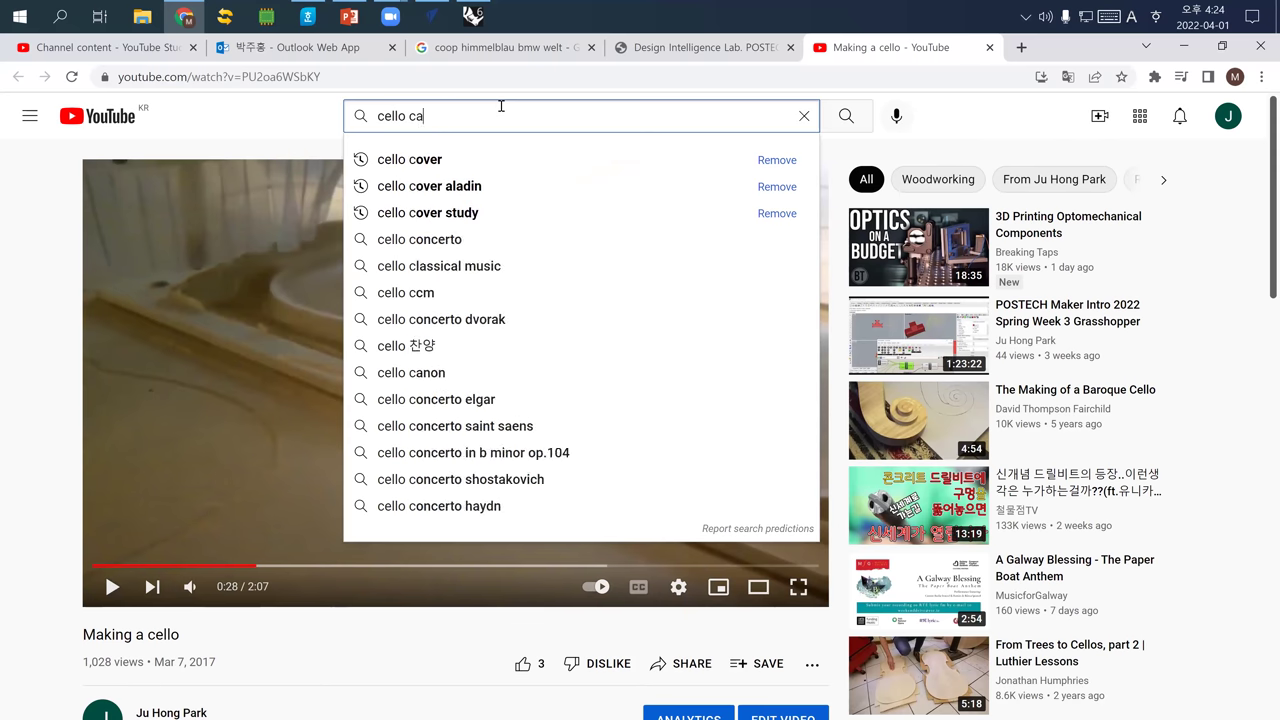
{"action": "type", "text": "rving"}
{"action": "key", "text": "Return"}
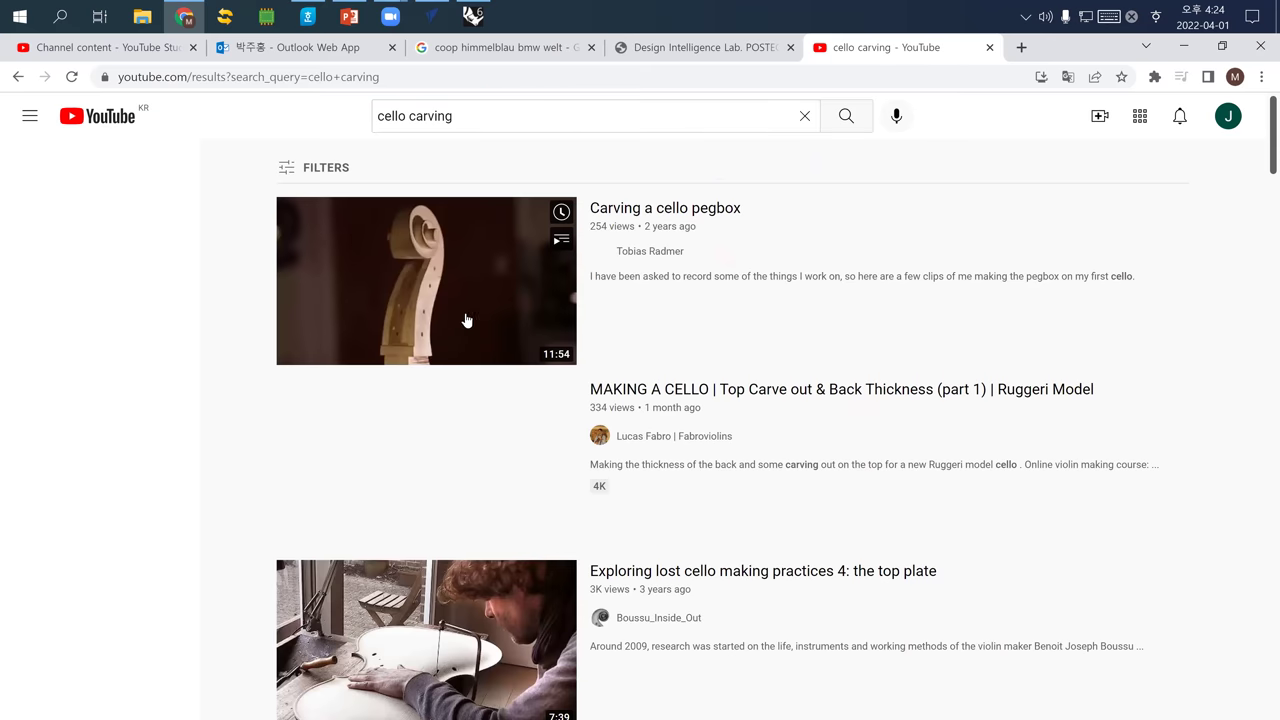
{"action": "scroll", "coordinate": [466, 320], "scroll_direction": "down", "scroll_amount": 2}
{"action": "left_click", "coordinate": [467, 240]}
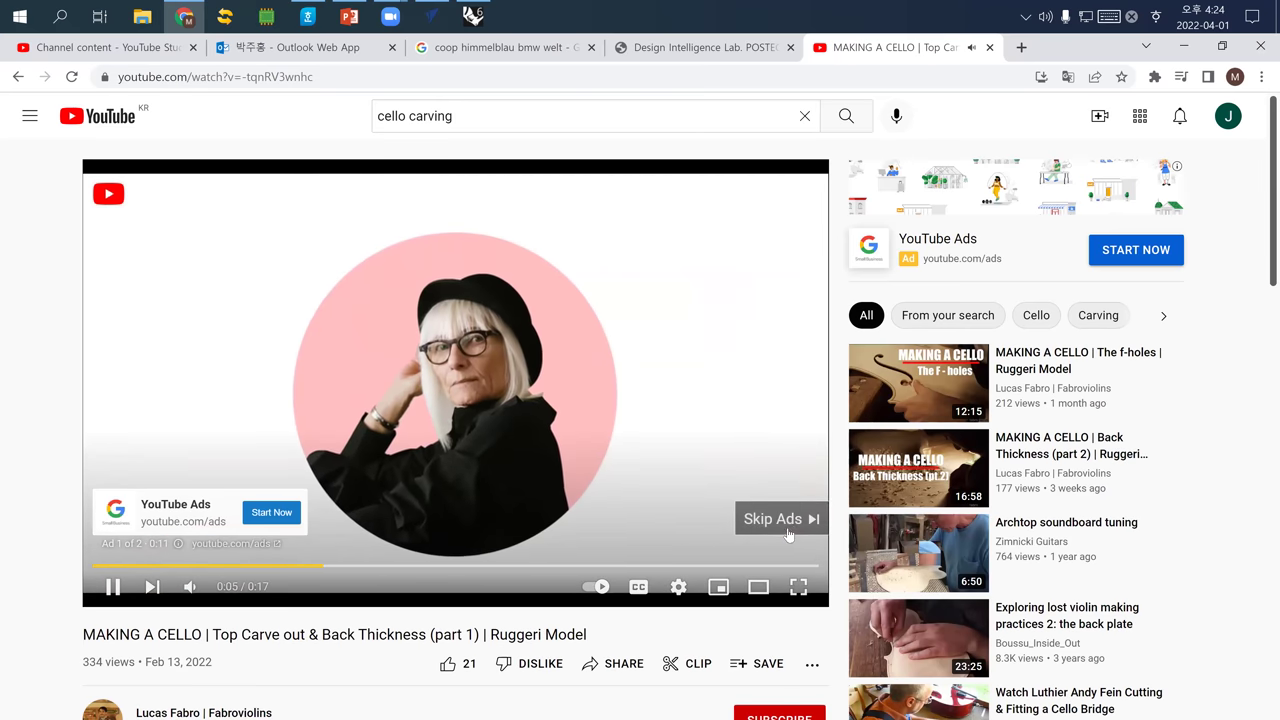
Skip the ads and seek ahead in the video to view the cello plate being carved by hand.
{"action": "left_click", "coordinate": [791, 518]}
{"action": "left_click", "coordinate": [178, 566]}
{"action": "left_click", "coordinate": [351, 566]}
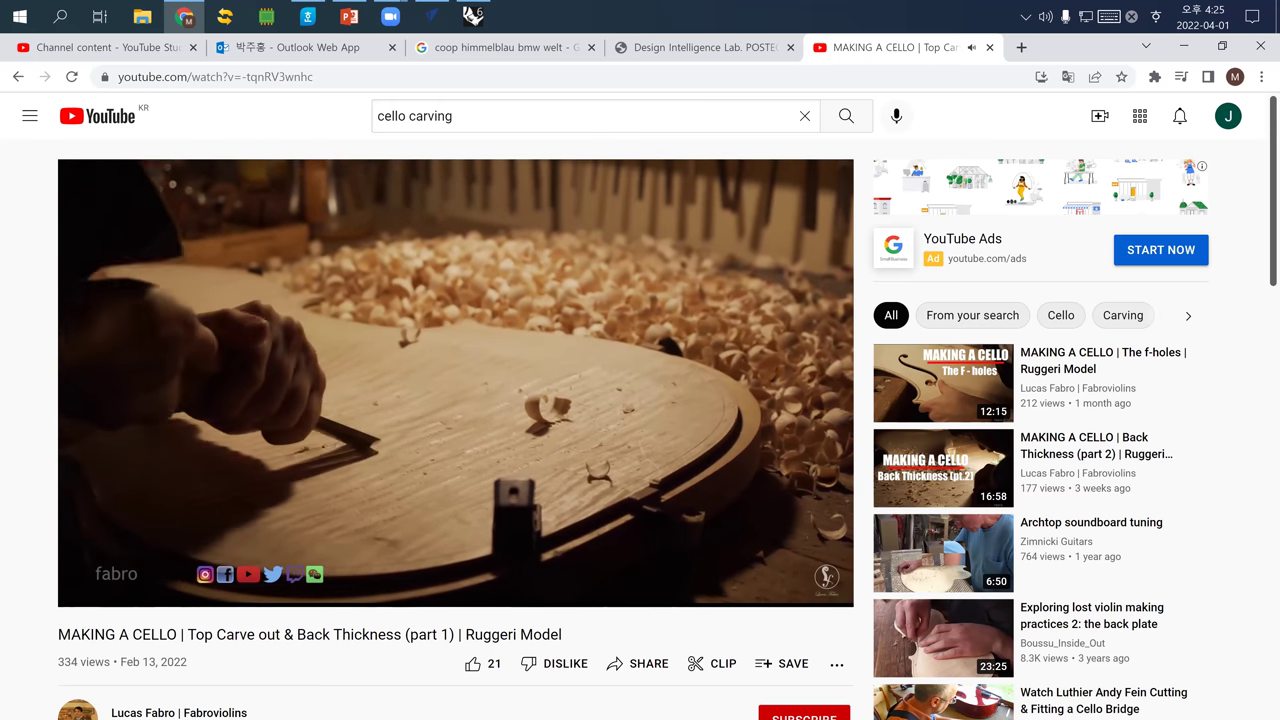
{"action": "mouse_move", "coordinate": [680, 488]}
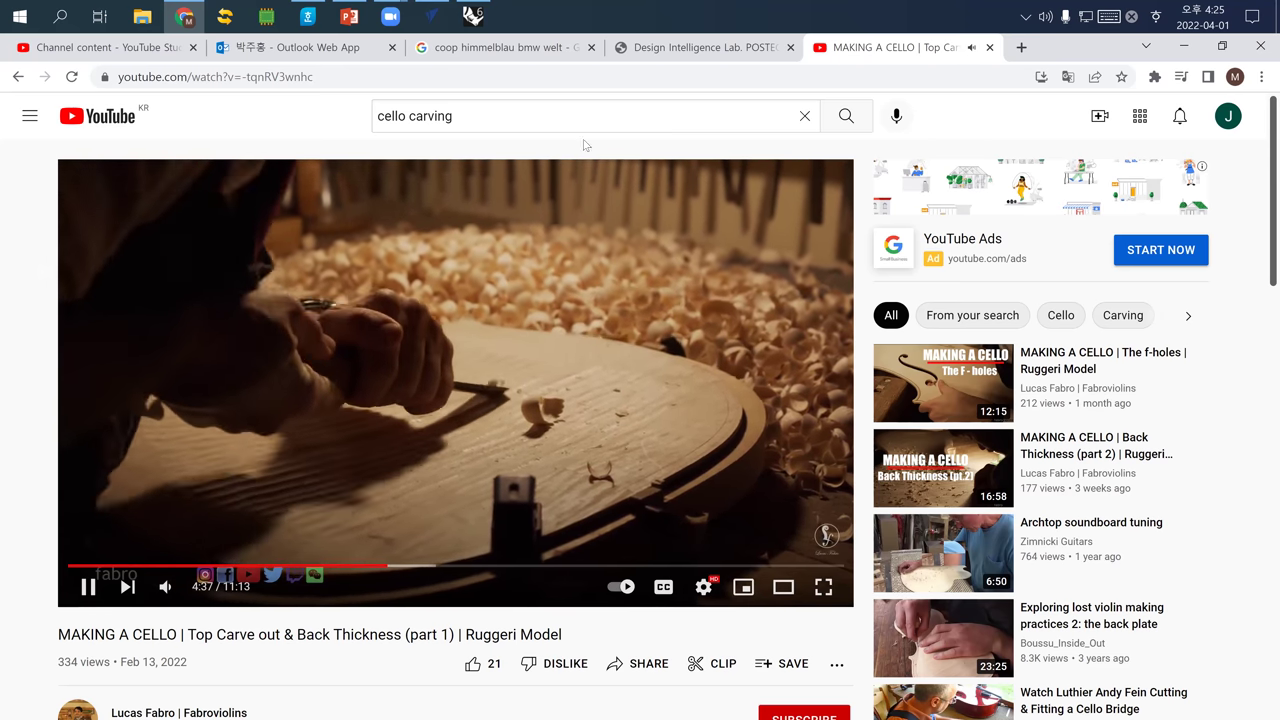
Search Google for "cello panel curvature" and switch to the image results.
{"action": "left_click", "coordinate": [570, 71]}
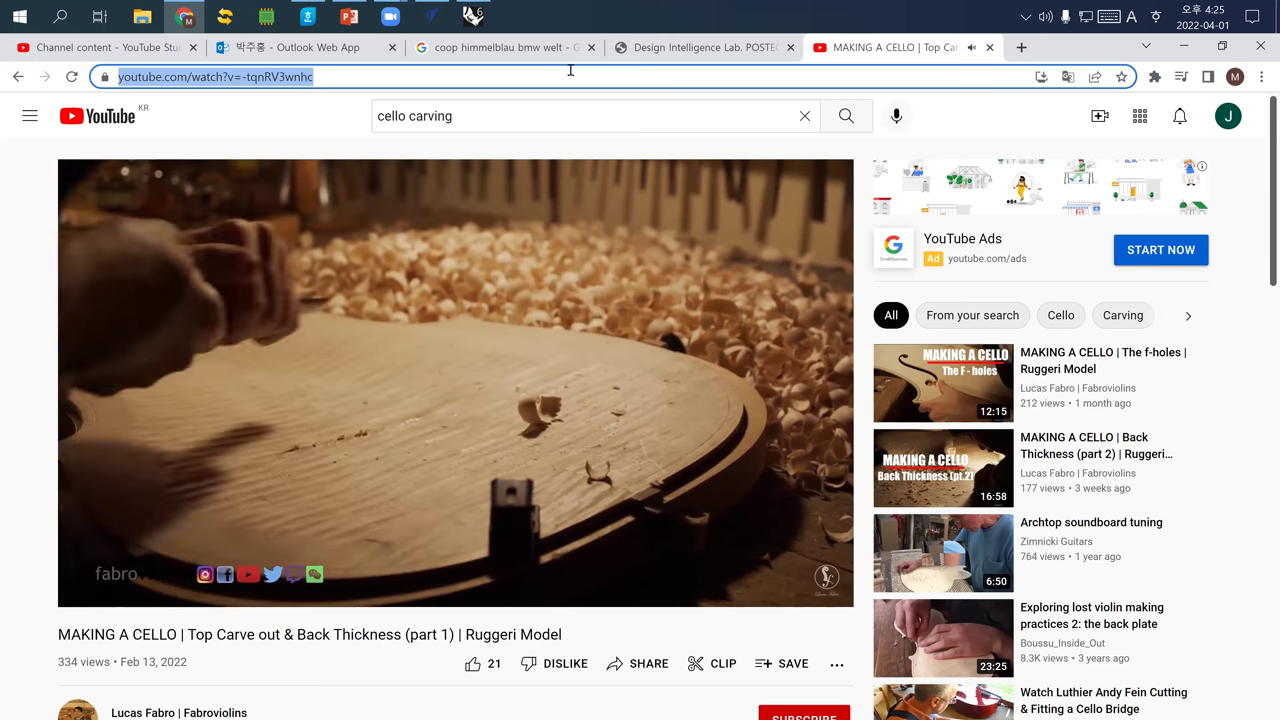
{"action": "type", "text": "ce"}
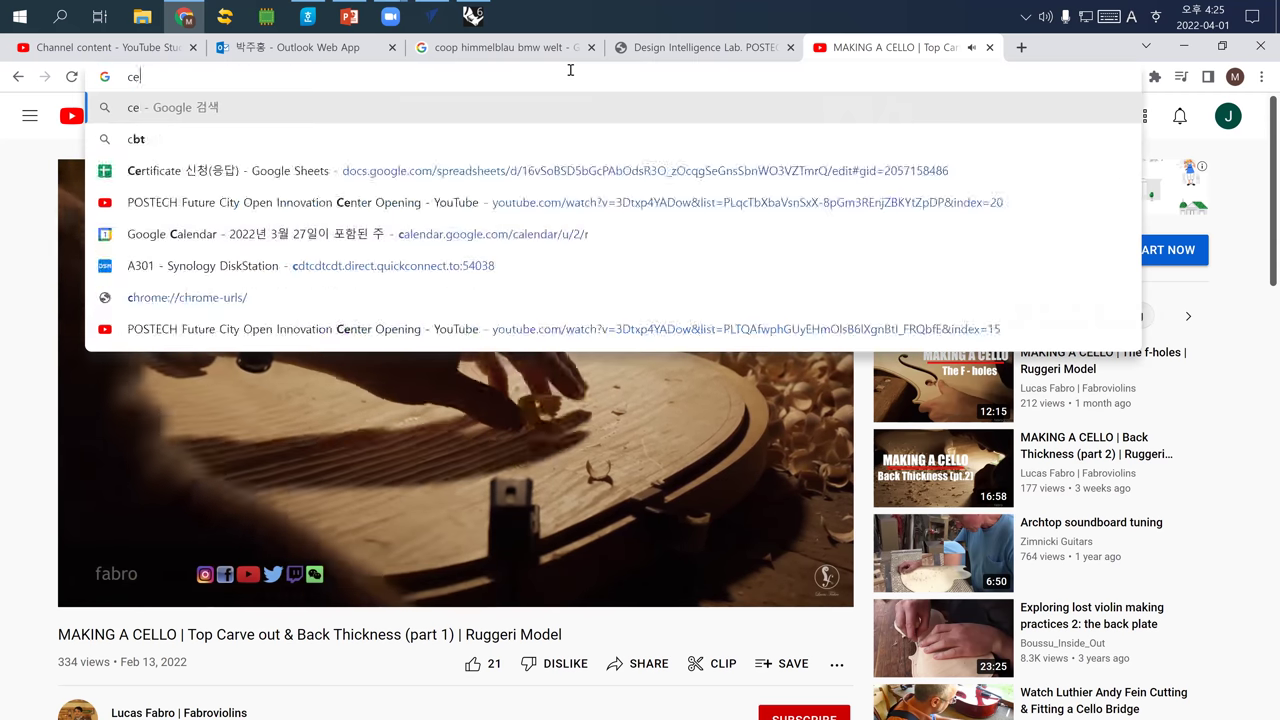
{"action": "type", "text": "llo"}
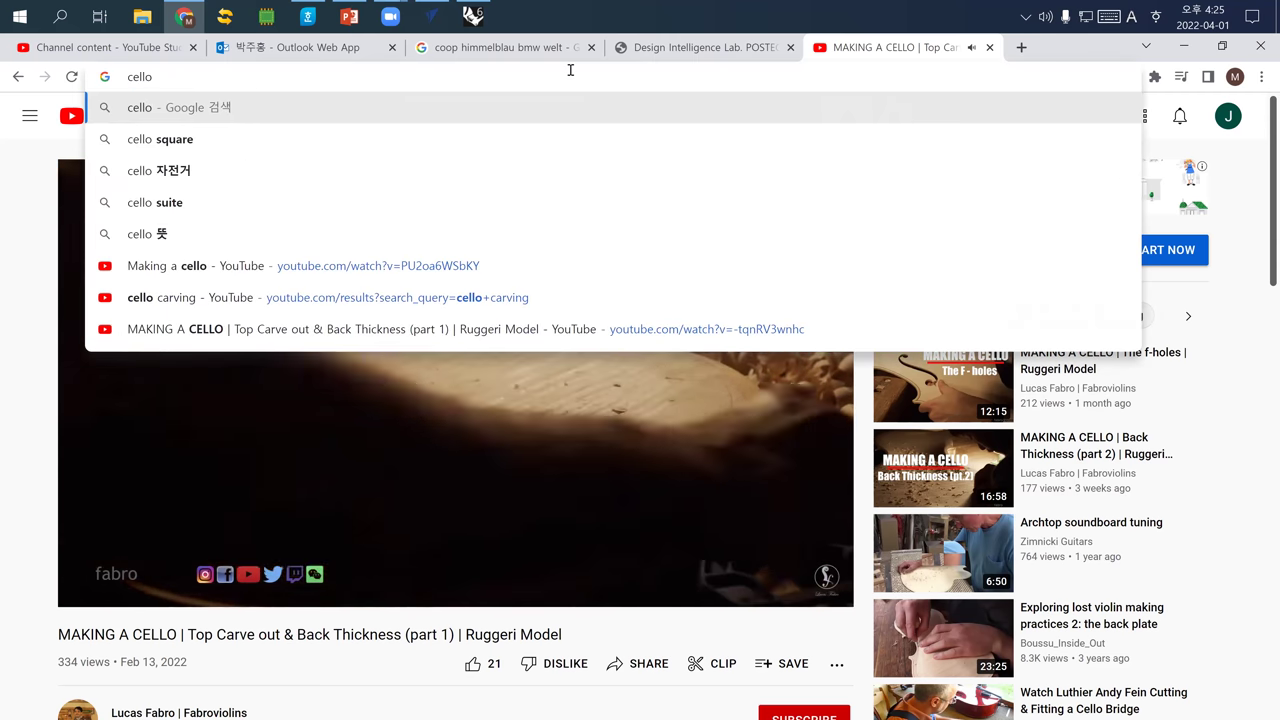
{"action": "type", "text": " panel curvature"}
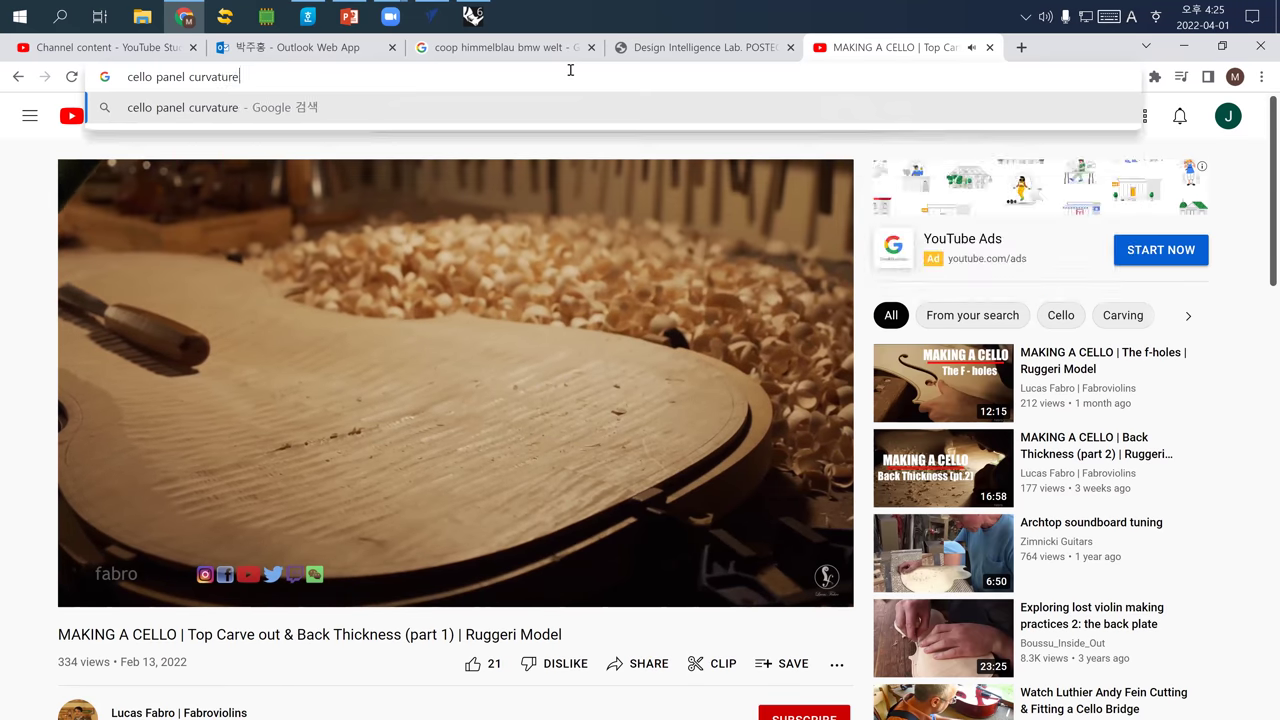
{"action": "key", "text": "Return"}
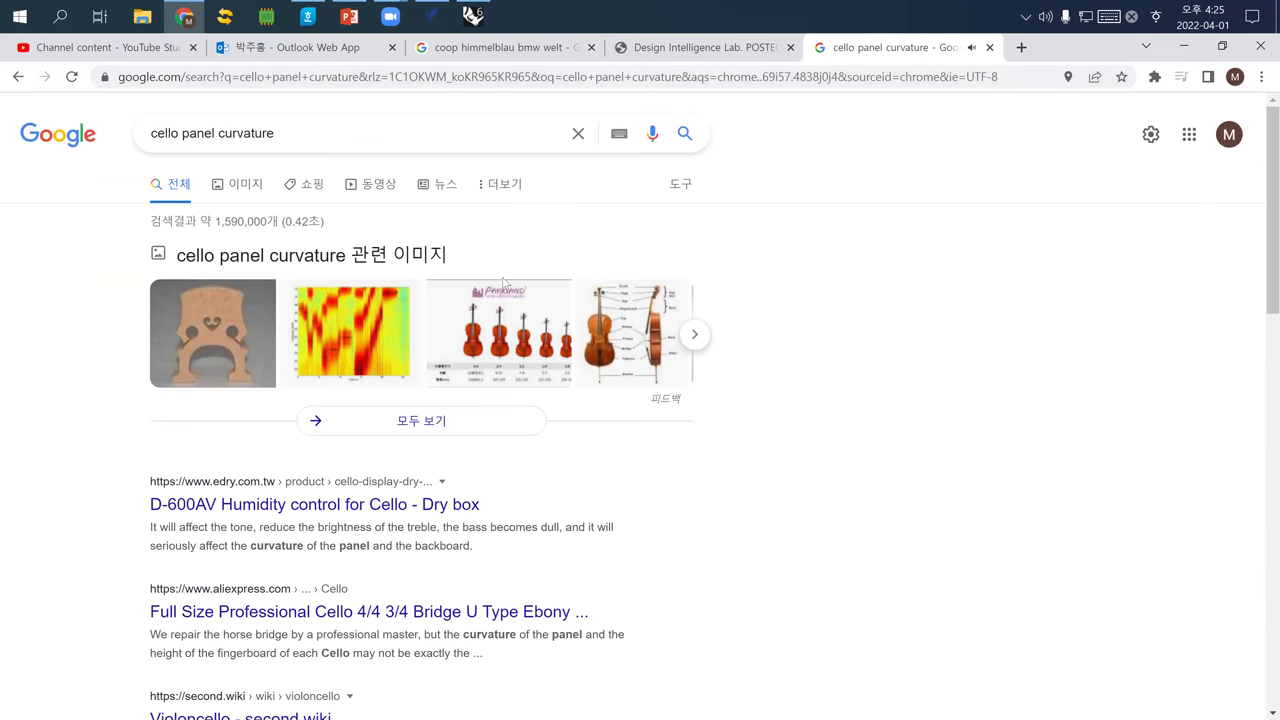
{"action": "left_click", "coordinate": [245, 186]}
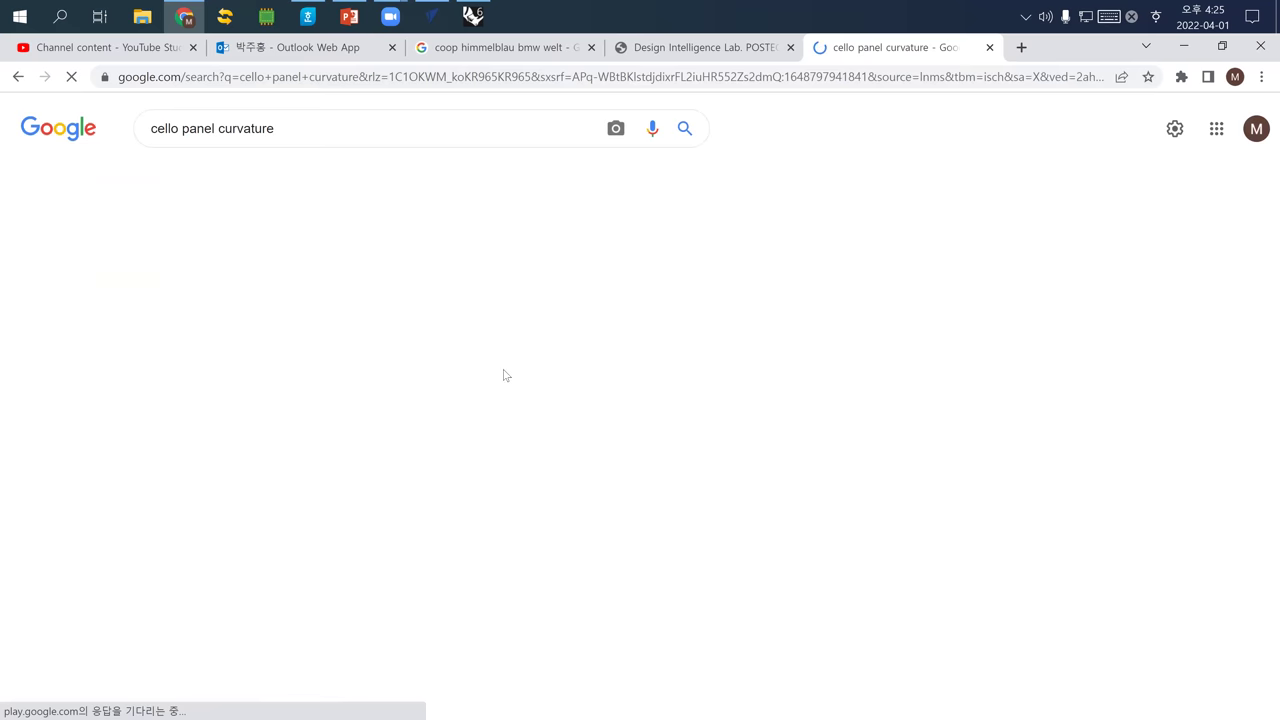
Open the violin back panel contour drawing and browse its related arching images.
{"action": "key", "text": "slash"}
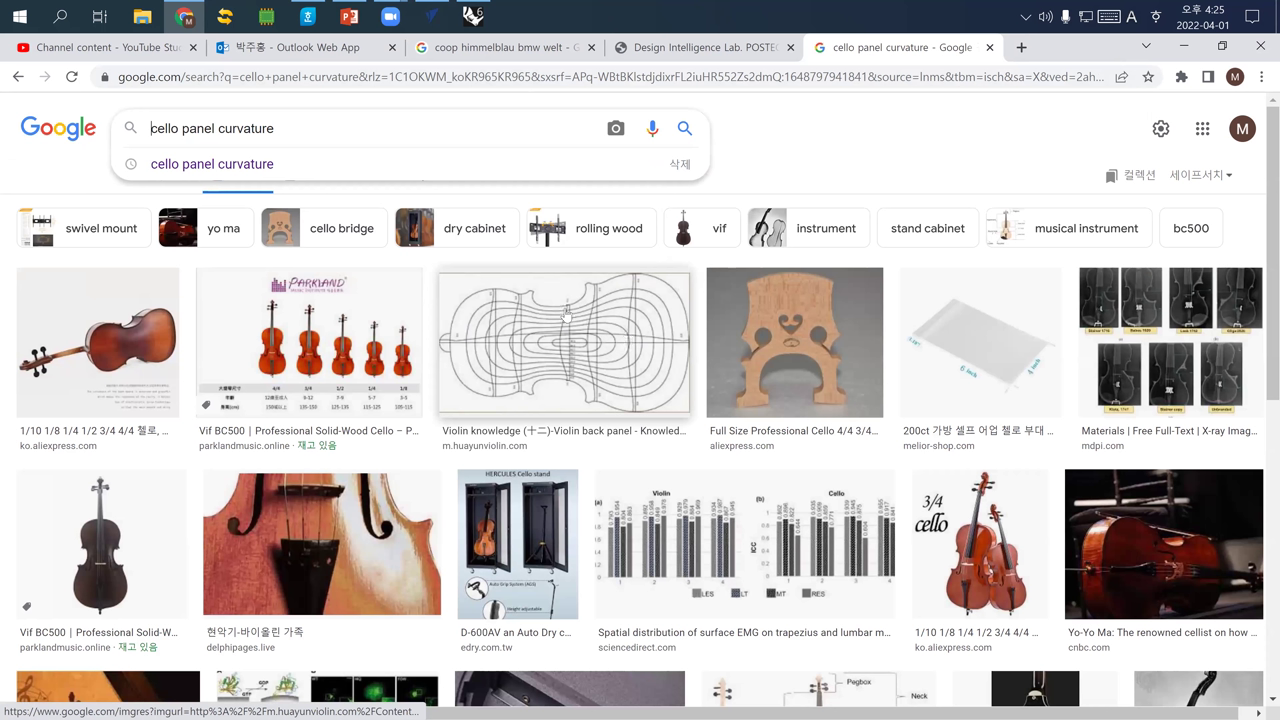
{"action": "left_click", "coordinate": [571, 342]}
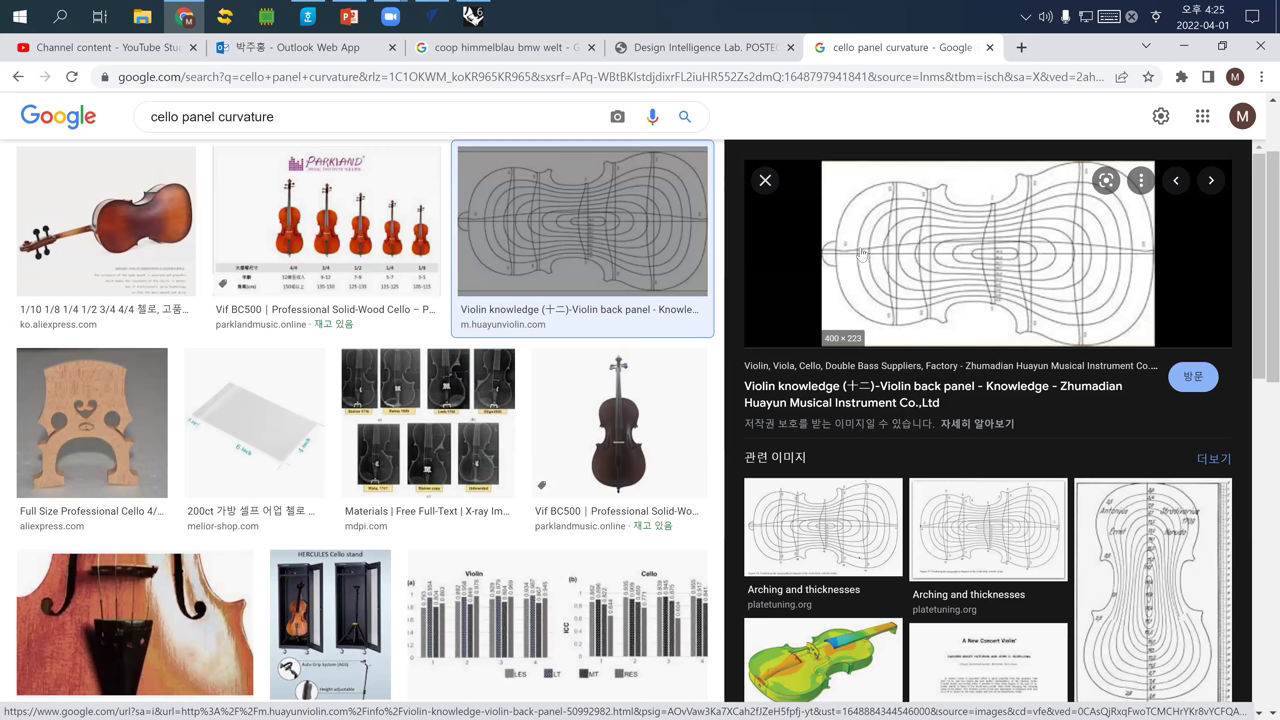
{"action": "scroll", "coordinate": [965, 298], "scroll_direction": "down", "scroll_amount": 15}
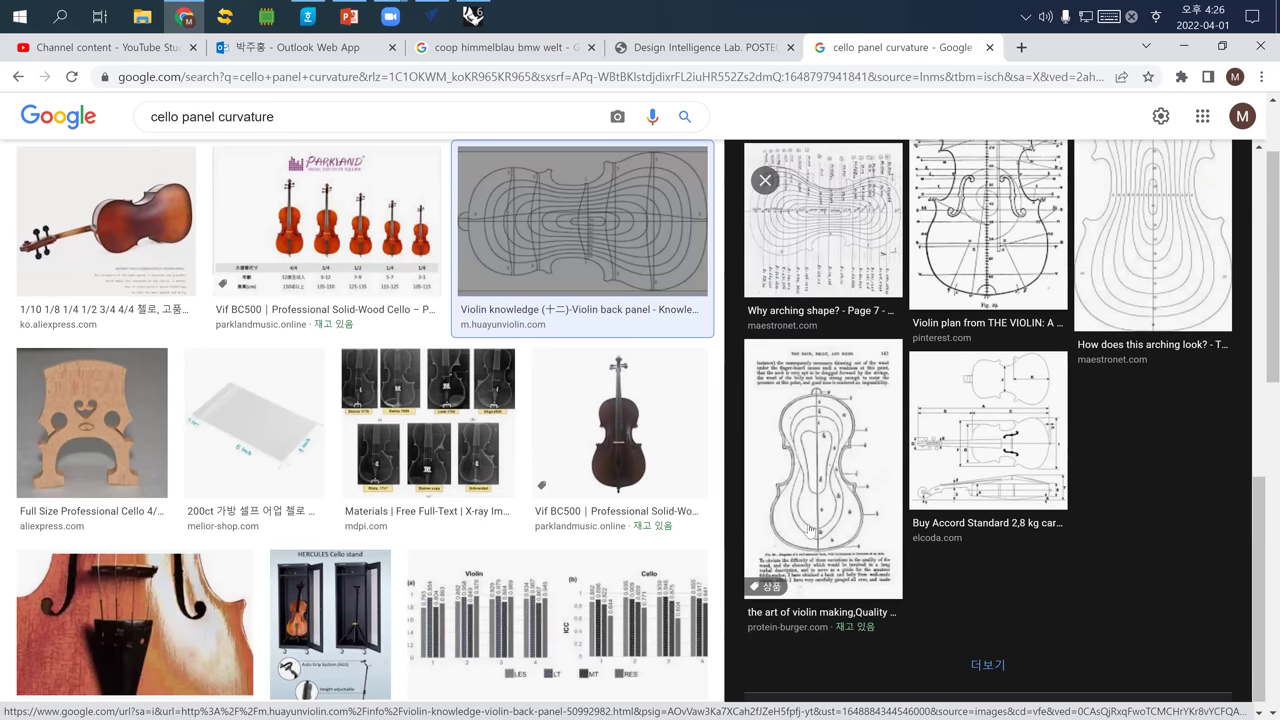
Open the "Why arching shape?" contour drawing from Maestronet and examine it along with its related arching images.
{"action": "scroll", "coordinate": [954, 490], "scroll_direction": "up", "scroll_amount": 2}
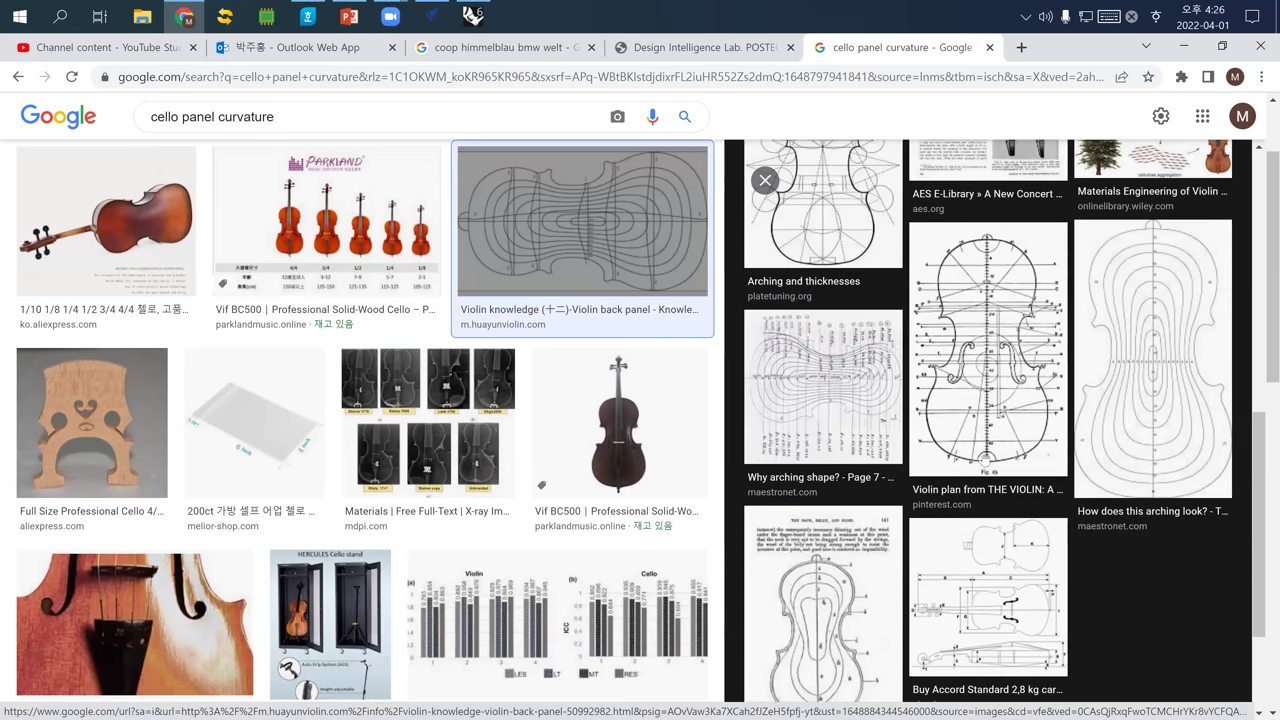
{"action": "left_click", "coordinate": [848, 418]}
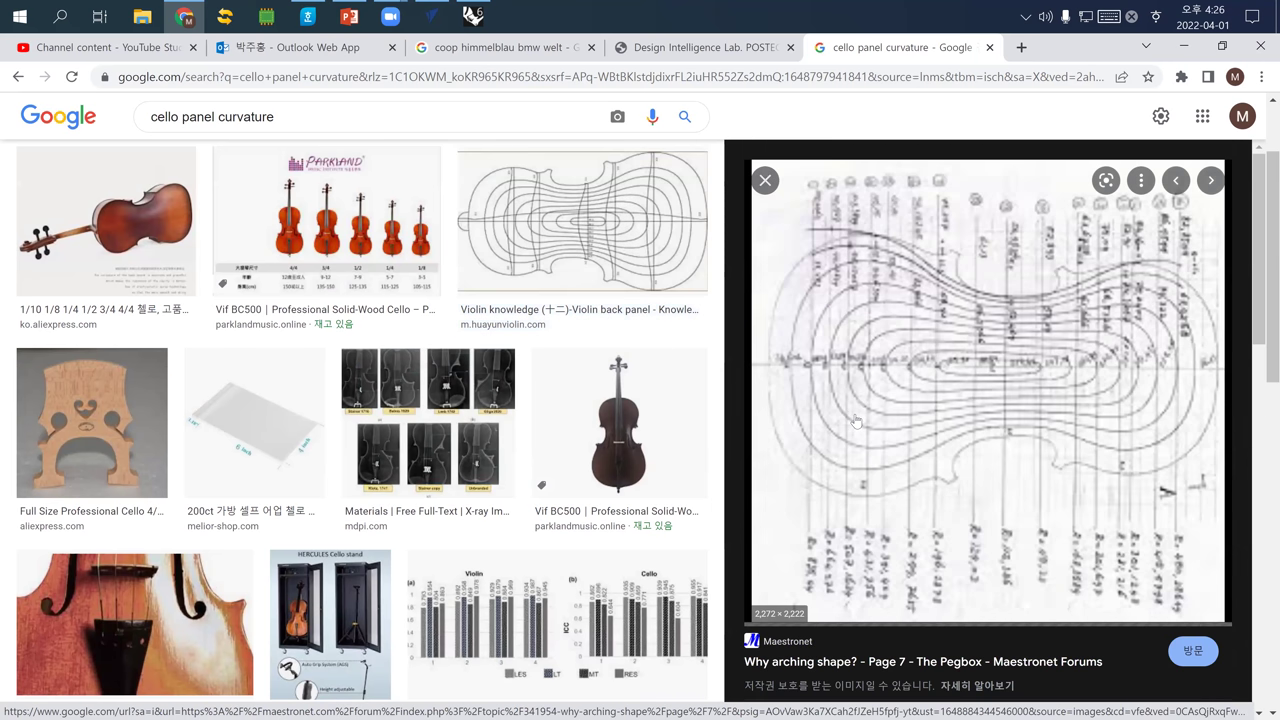
{"action": "scroll", "coordinate": [636, 459], "scroll_direction": "down", "scroll_amount": 7}
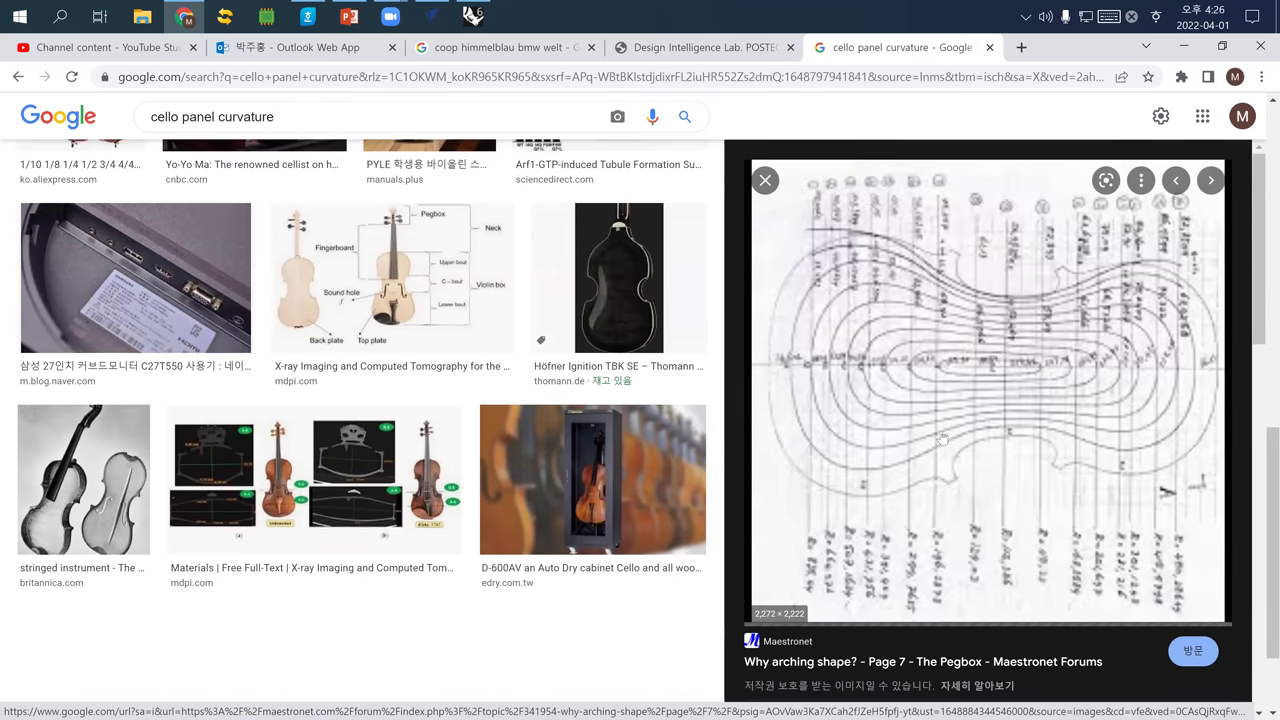
{"action": "scroll", "coordinate": [938, 440], "scroll_direction": "down", "scroll_amount": 5}
{"action": "scroll", "coordinate": [1013, 474], "scroll_direction": "down", "scroll_amount": 2}
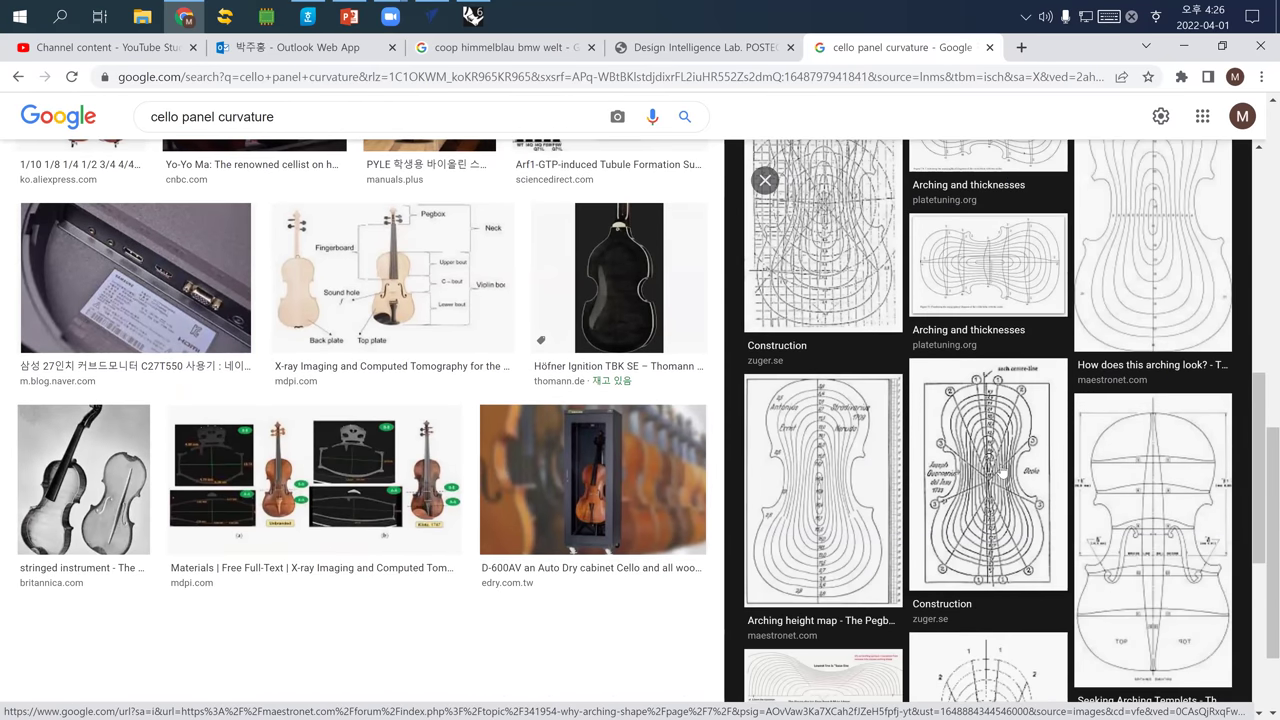
{"action": "scroll", "coordinate": [881, 487], "scroll_direction": "down", "scroll_amount": 5}
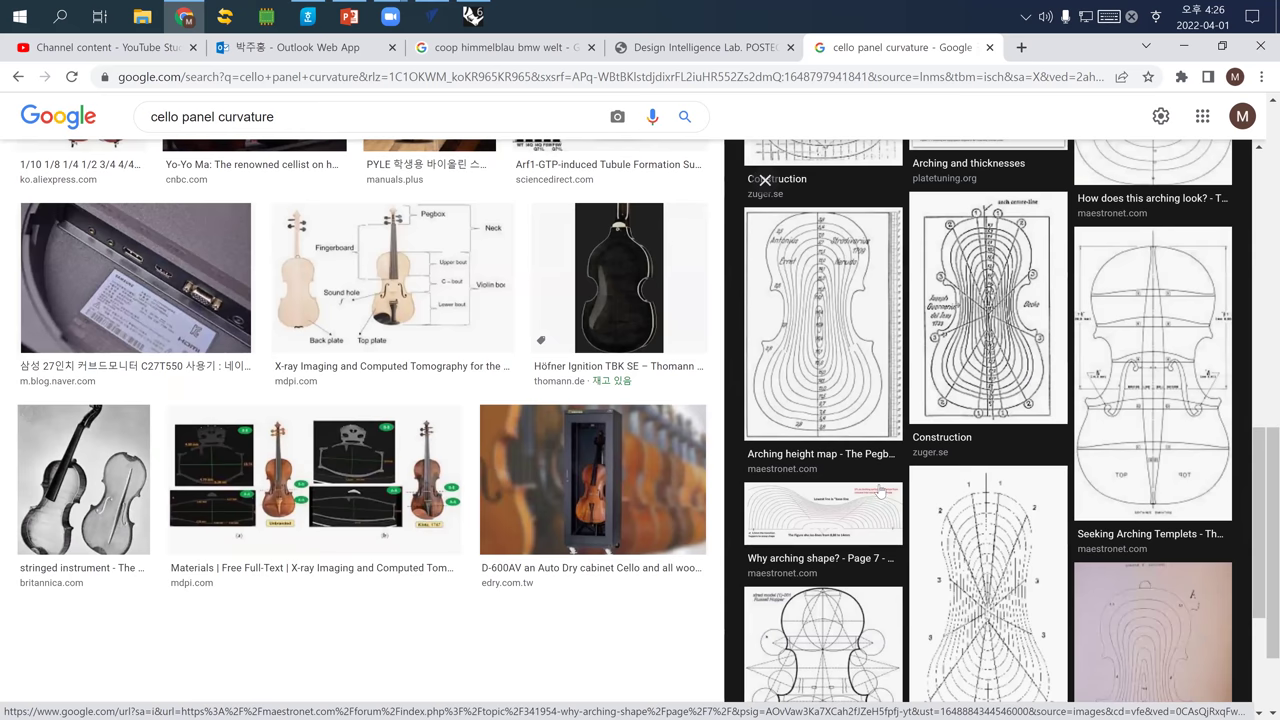
{"action": "scroll", "coordinate": [975, 479], "scroll_direction": "down", "scroll_amount": 1}
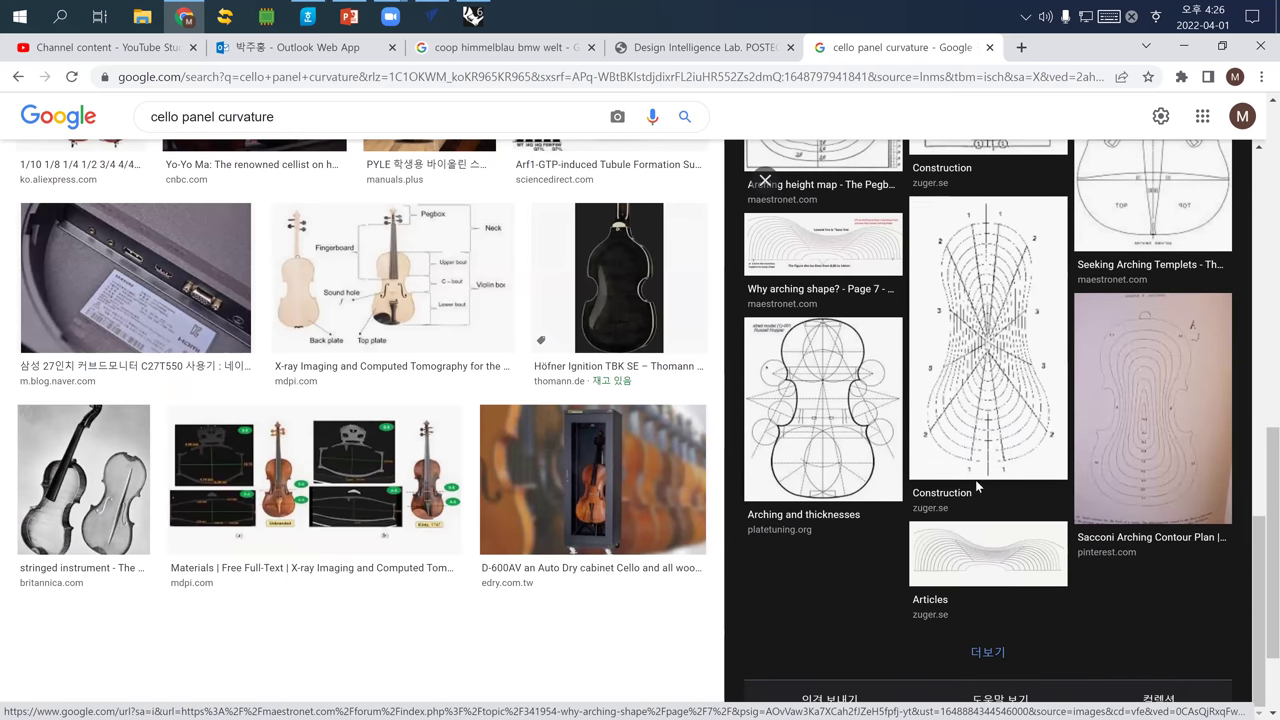
{"action": "scroll", "coordinate": [492, 425], "scroll_direction": "down", "scroll_amount": 2}
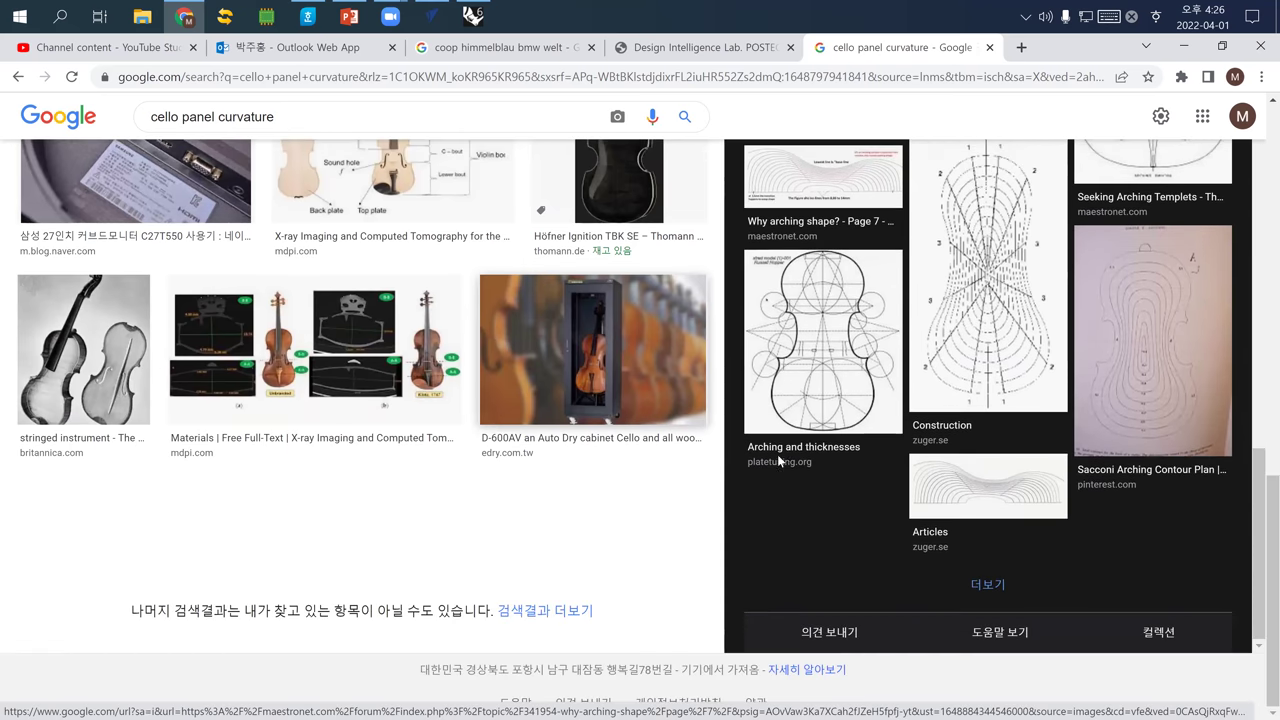
{"action": "scroll", "coordinate": [960, 477], "scroll_direction": "up", "scroll_amount": 6}
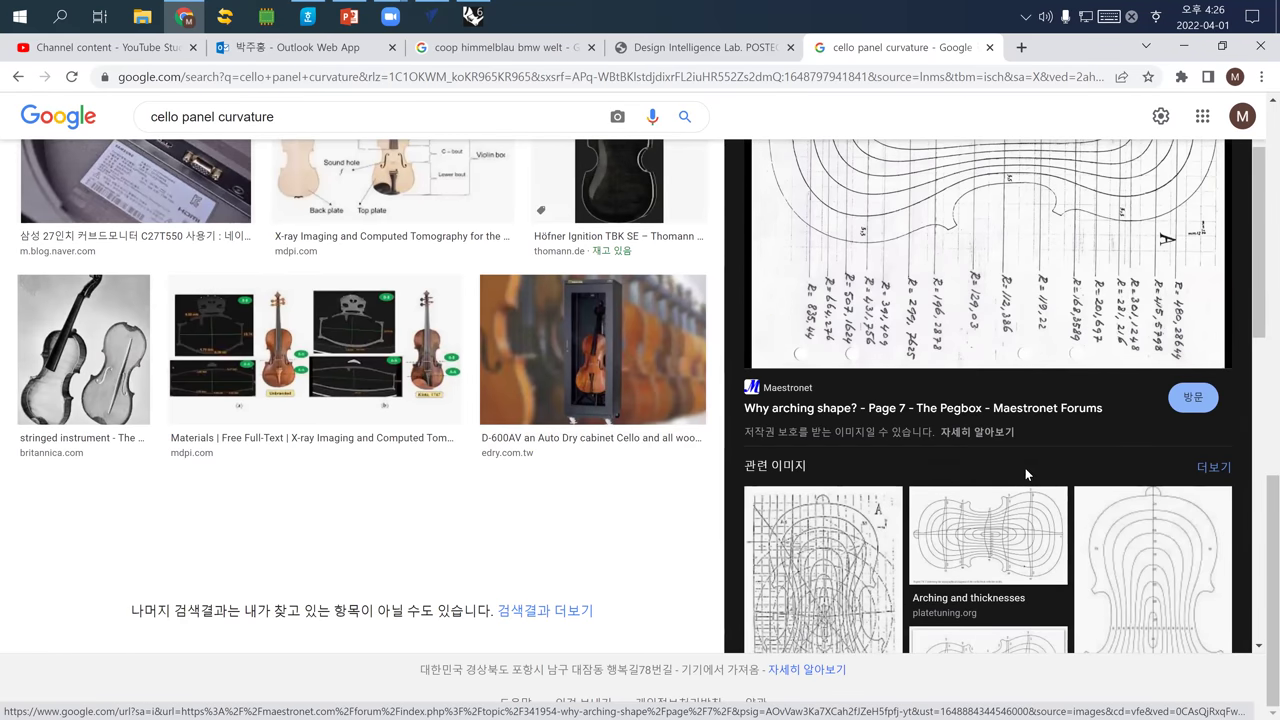
{"action": "scroll", "coordinate": [1025, 468], "scroll_direction": "up", "scroll_amount": 2}
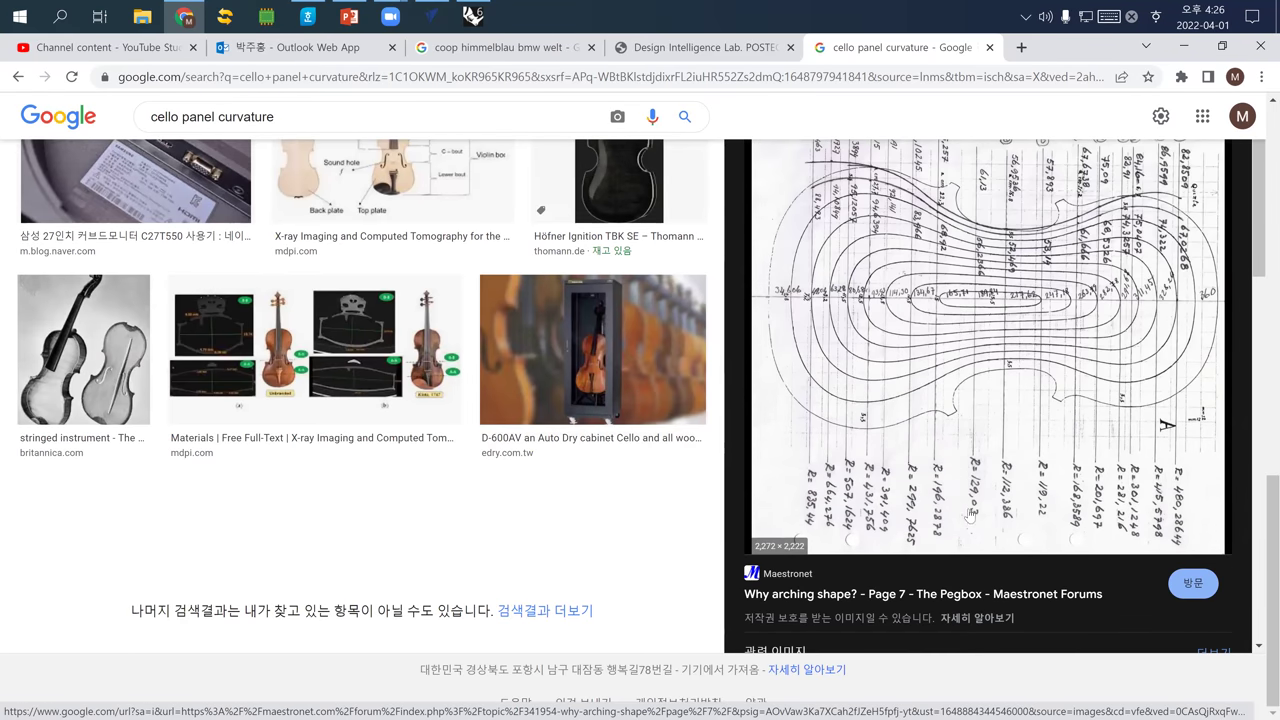
{"action": "scroll", "coordinate": [963, 462], "scroll_direction": "up", "scroll_amount": 1}
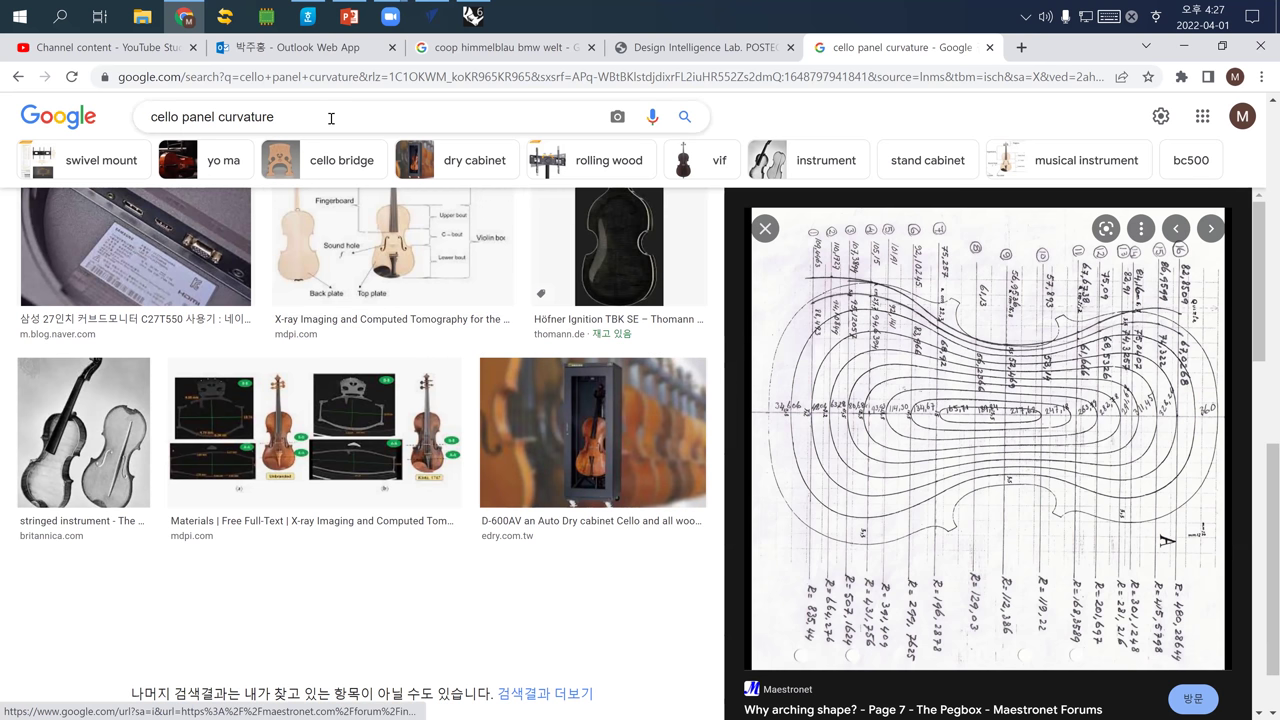
Search the images for "smartphone stand" and refine the query to "smartphone stand wood".
{"action": "left_click_drag", "start_coordinate": [329, 117], "coordinate": [3, 150]}
{"action": "type", "text": "sma"}
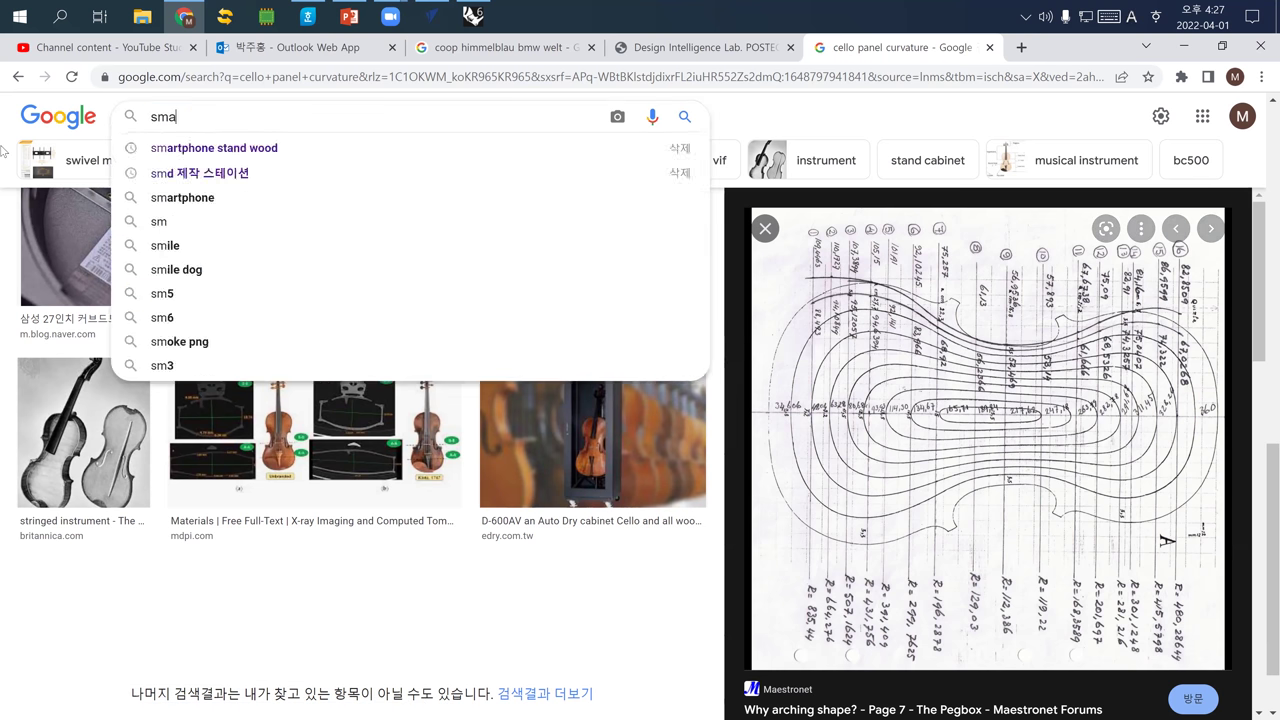
{"action": "type", "text": "rt ph"}
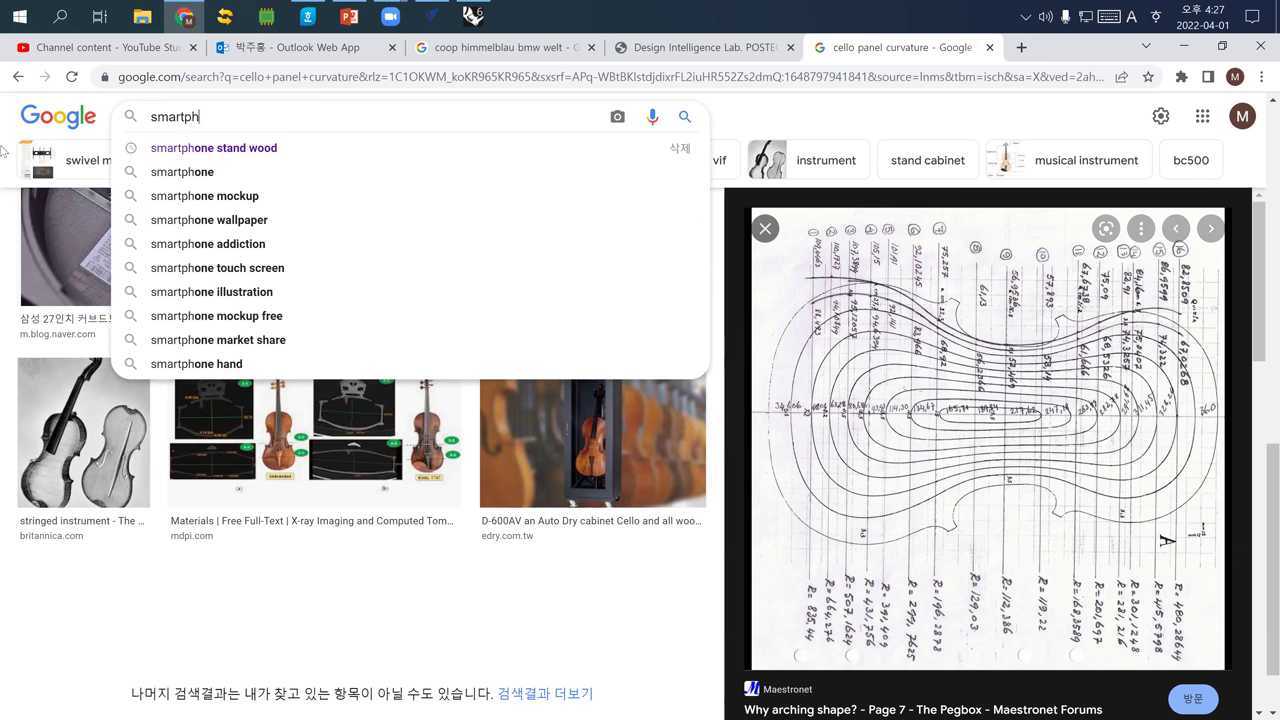
{"action": "type", "text": "one stand"}
{"action": "key", "text": "Return"}
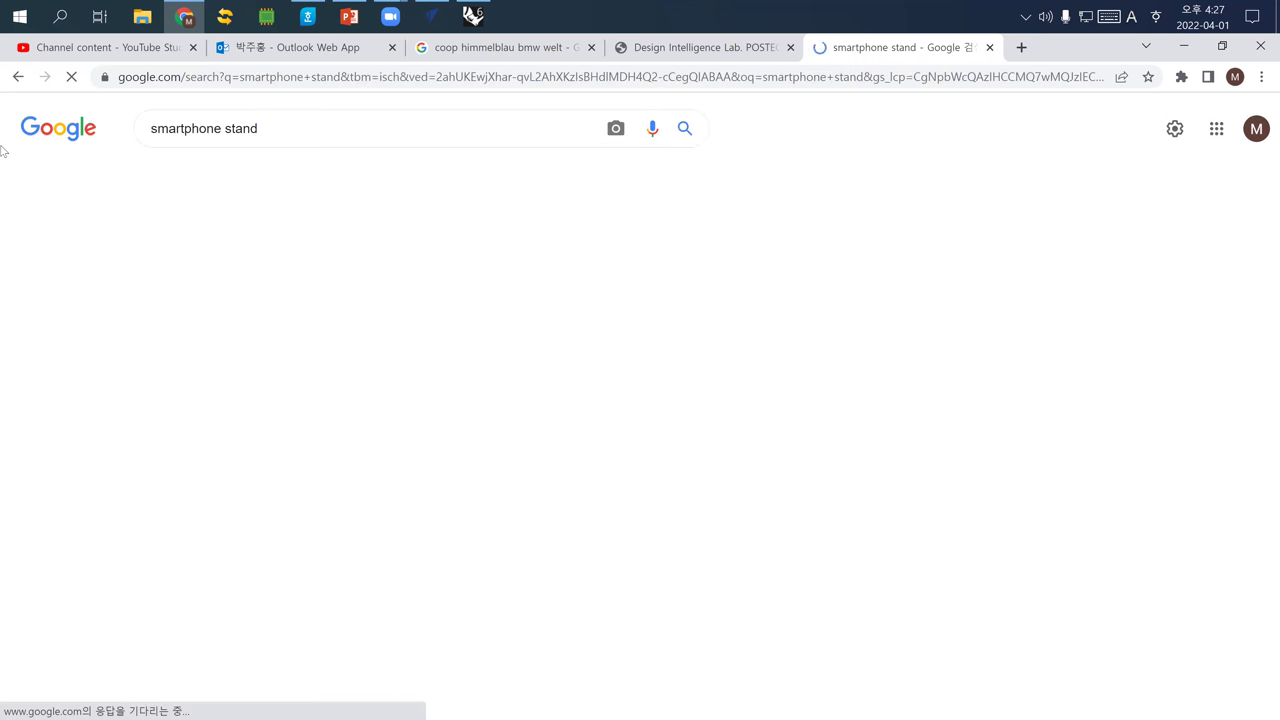
{"action": "left_click", "coordinate": [316, 127]}
{"action": "type", "text": "wood"}
{"action": "key", "text": "Return"}
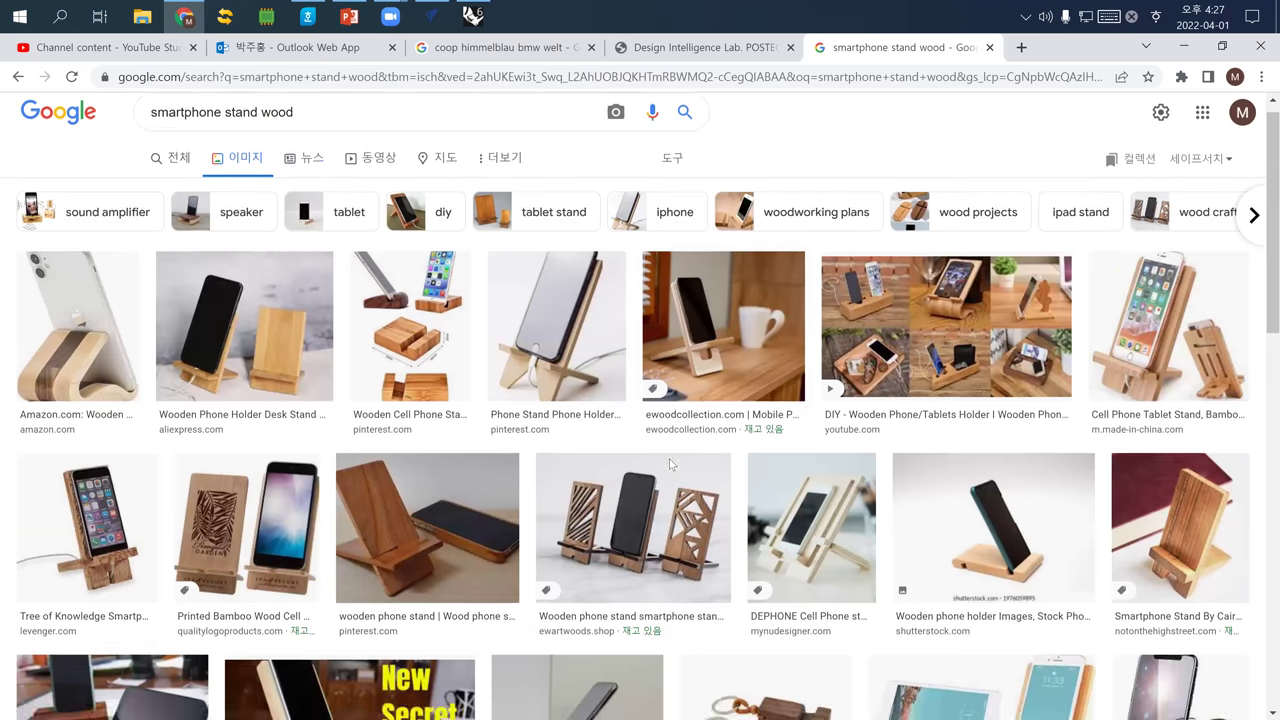
Browse the wooden smartphone stand images and open the Mate2GO phone stand sound amplifier preview.
{"action": "scroll", "coordinate": [568, 407], "scroll_direction": "down", "scroll_amount": 2}
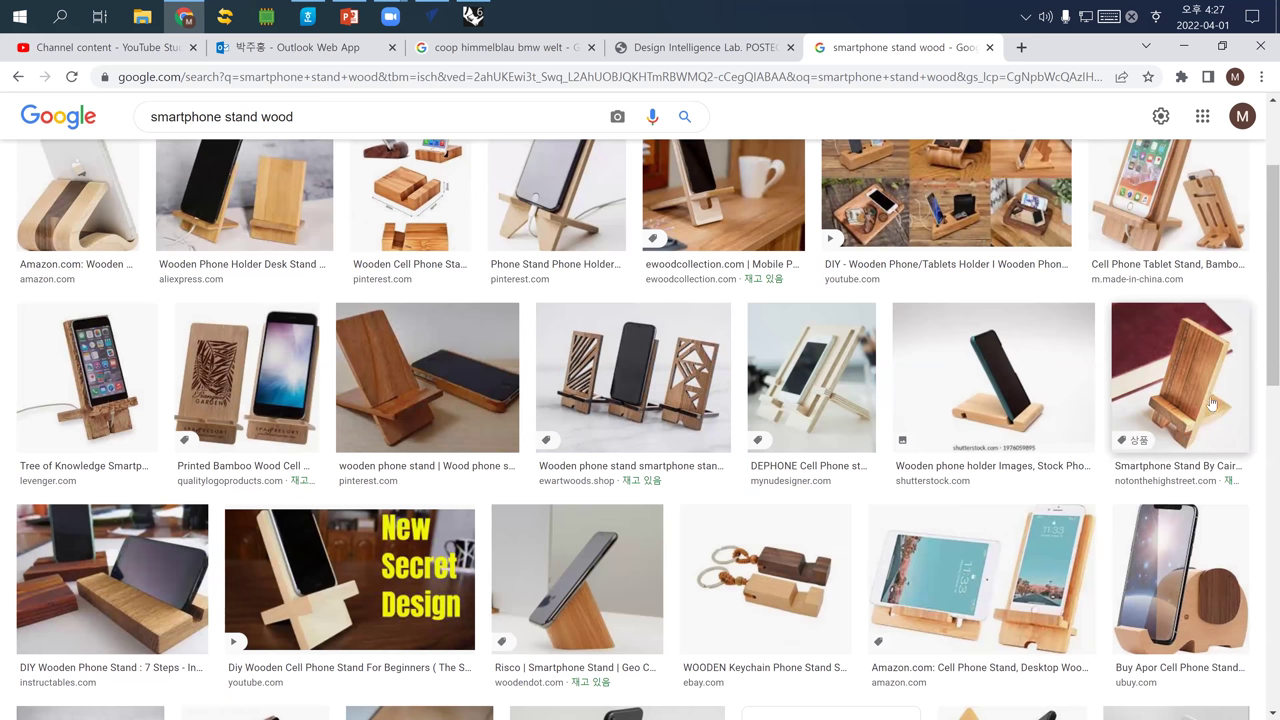
{"action": "scroll", "coordinate": [1215, 410], "scroll_direction": "down", "scroll_amount": 3}
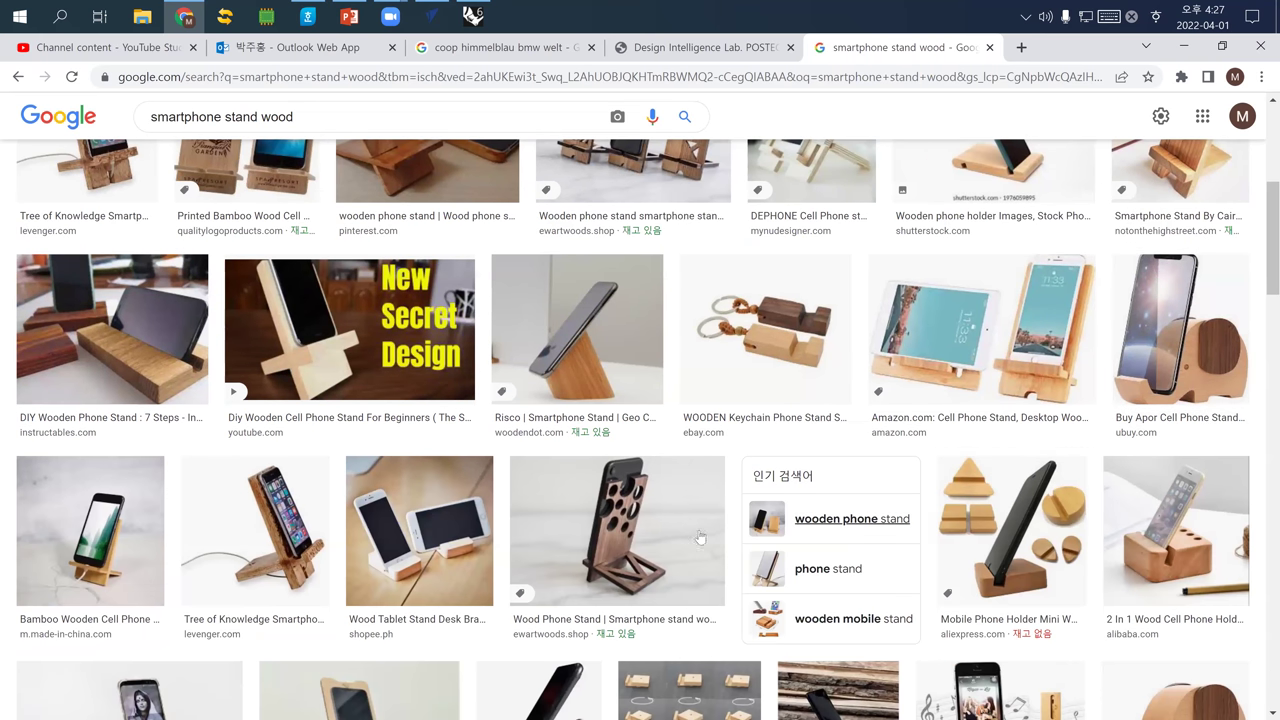
{"action": "scroll", "coordinate": [642, 556], "scroll_direction": "down", "scroll_amount": 2}
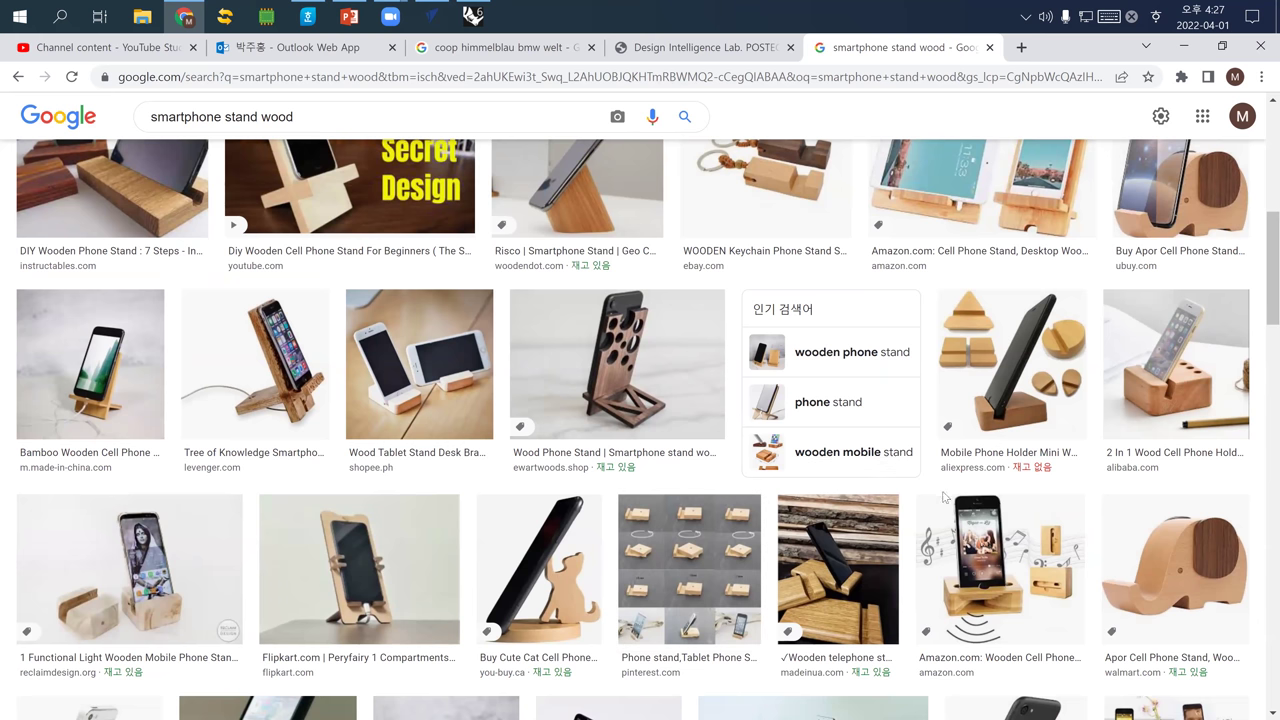
{"action": "scroll", "coordinate": [900, 460], "scroll_direction": "down", "scroll_amount": 2}
{"action": "scroll", "coordinate": [1207, 432], "scroll_direction": "down", "scroll_amount": 1}
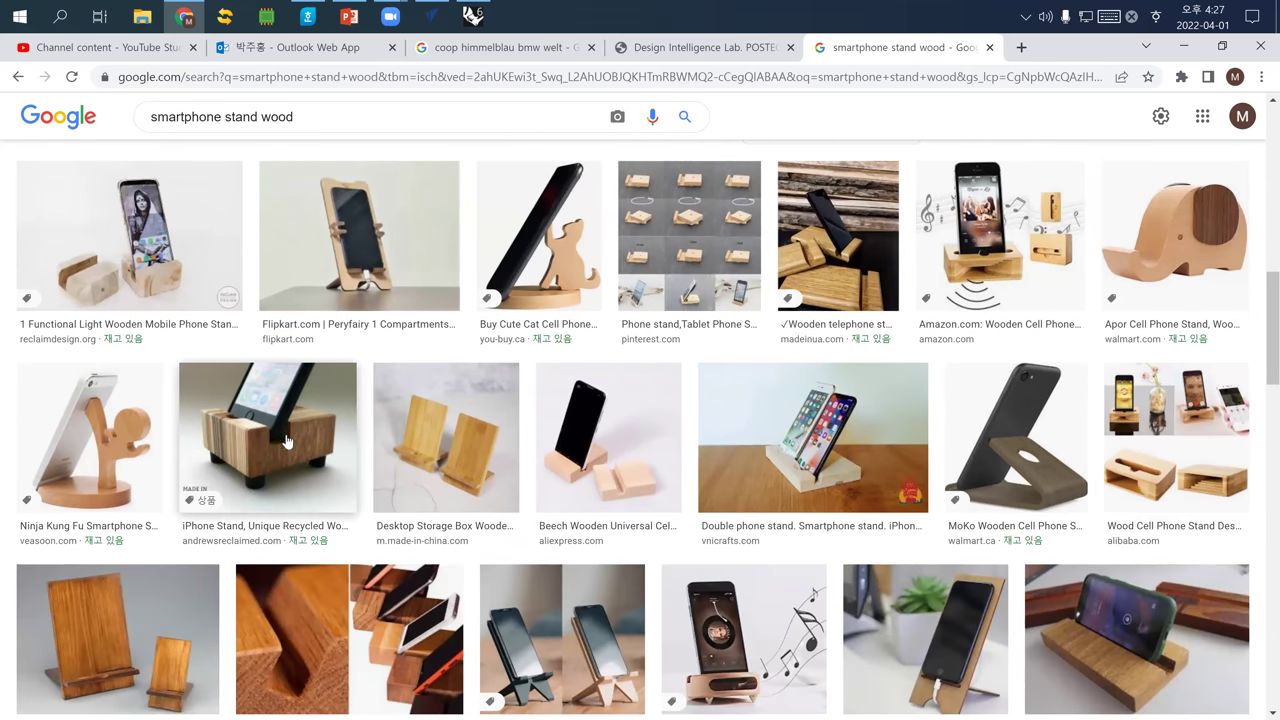
{"action": "scroll", "coordinate": [443, 492], "scroll_direction": "down", "scroll_amount": 2}
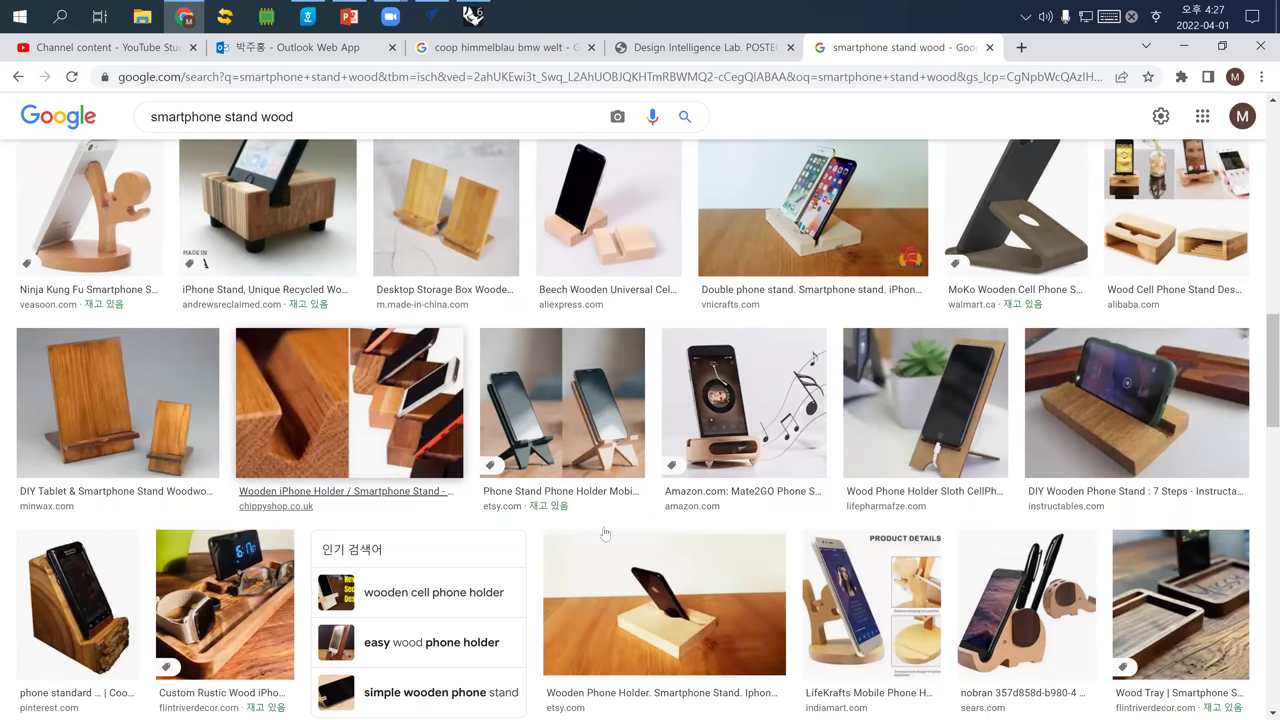
{"action": "scroll", "coordinate": [607, 535], "scroll_direction": "down", "scroll_amount": 1}
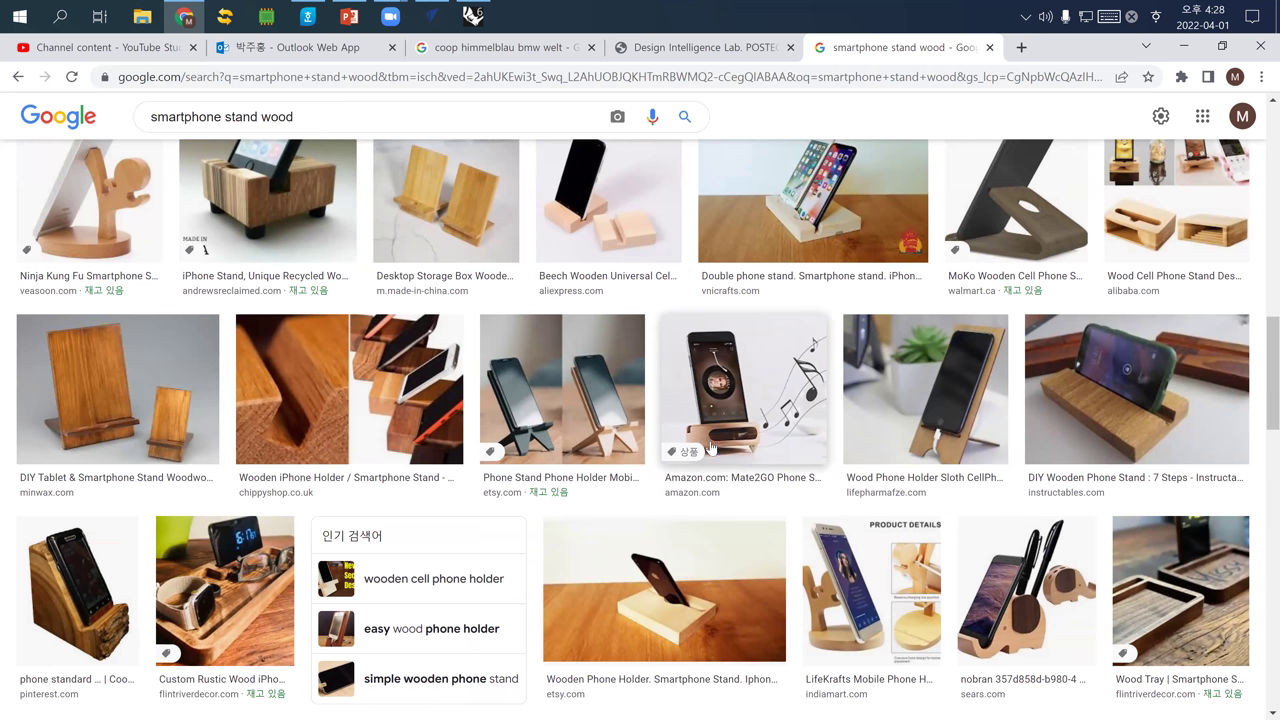
{"action": "left_click", "coordinate": [712, 446]}
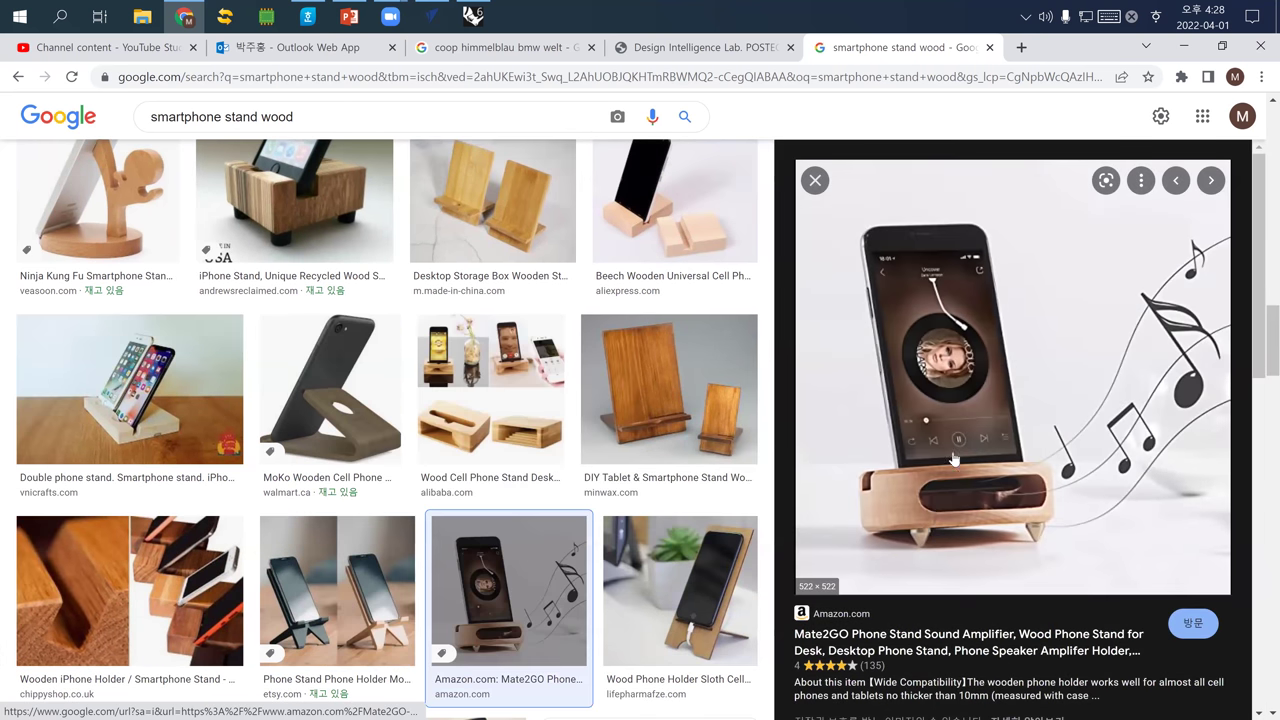
{"action": "scroll", "coordinate": [756, 527], "scroll_direction": "down", "scroll_amount": 3}
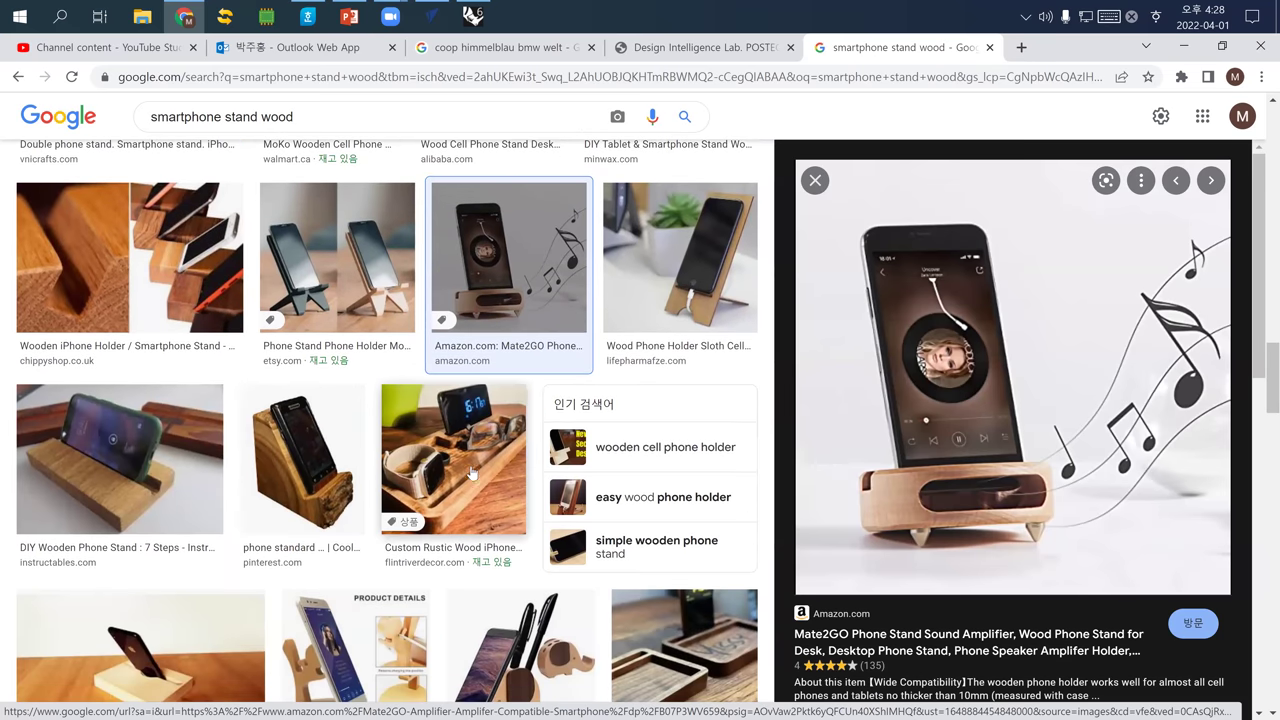
Search the images for "wood cnc" and browse the CNC router and wood carving examples.
{"action": "left_click", "coordinate": [367, 124]}
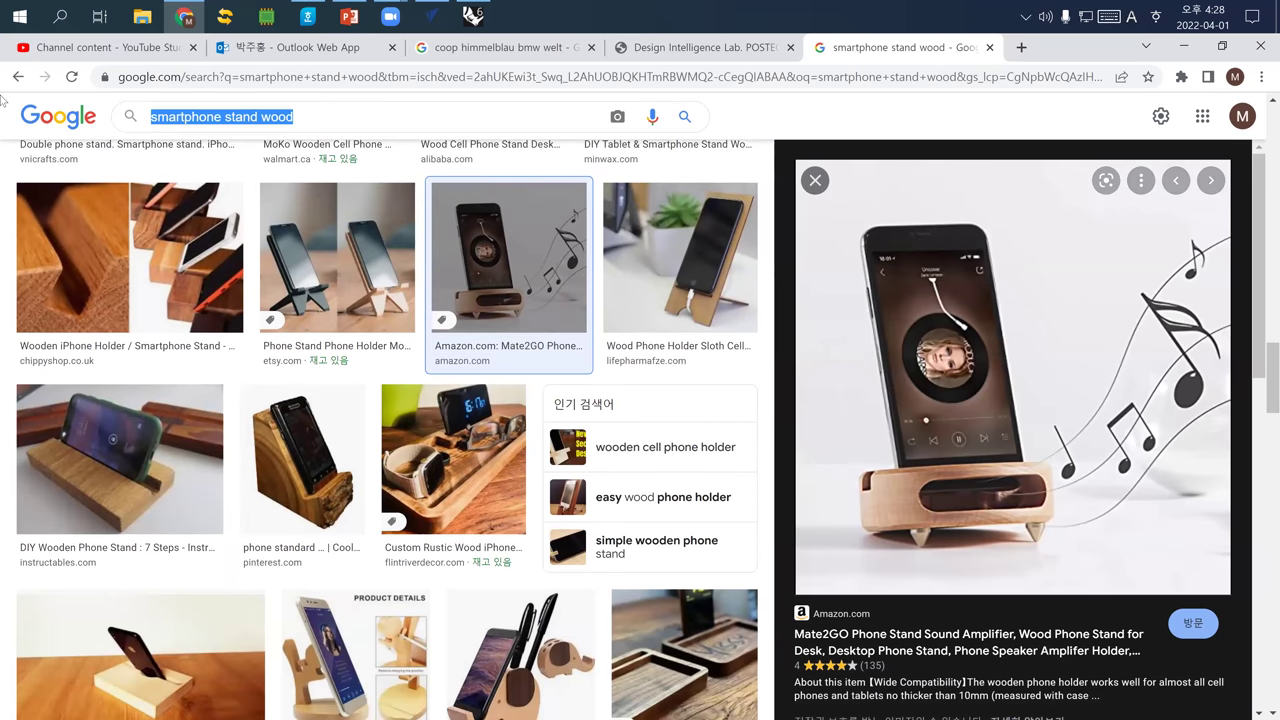
{"action": "type", "text": "wood cnc"}
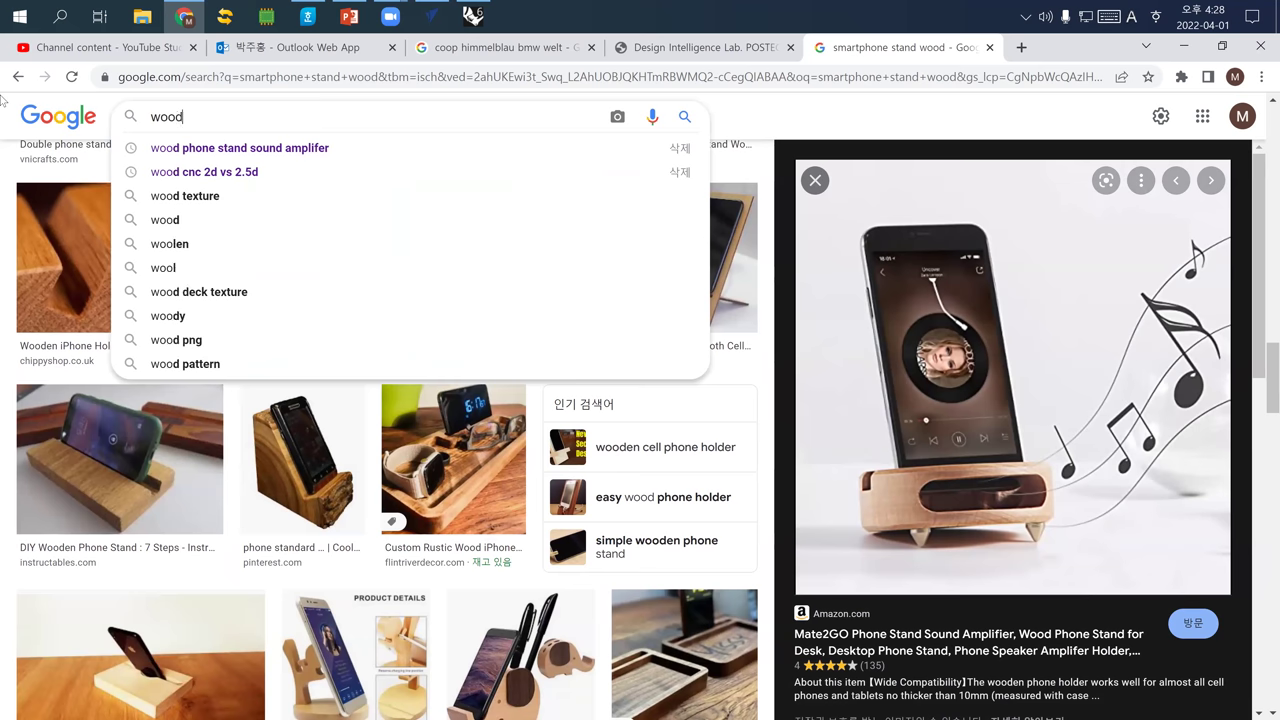
{"action": "key", "text": "Return"}
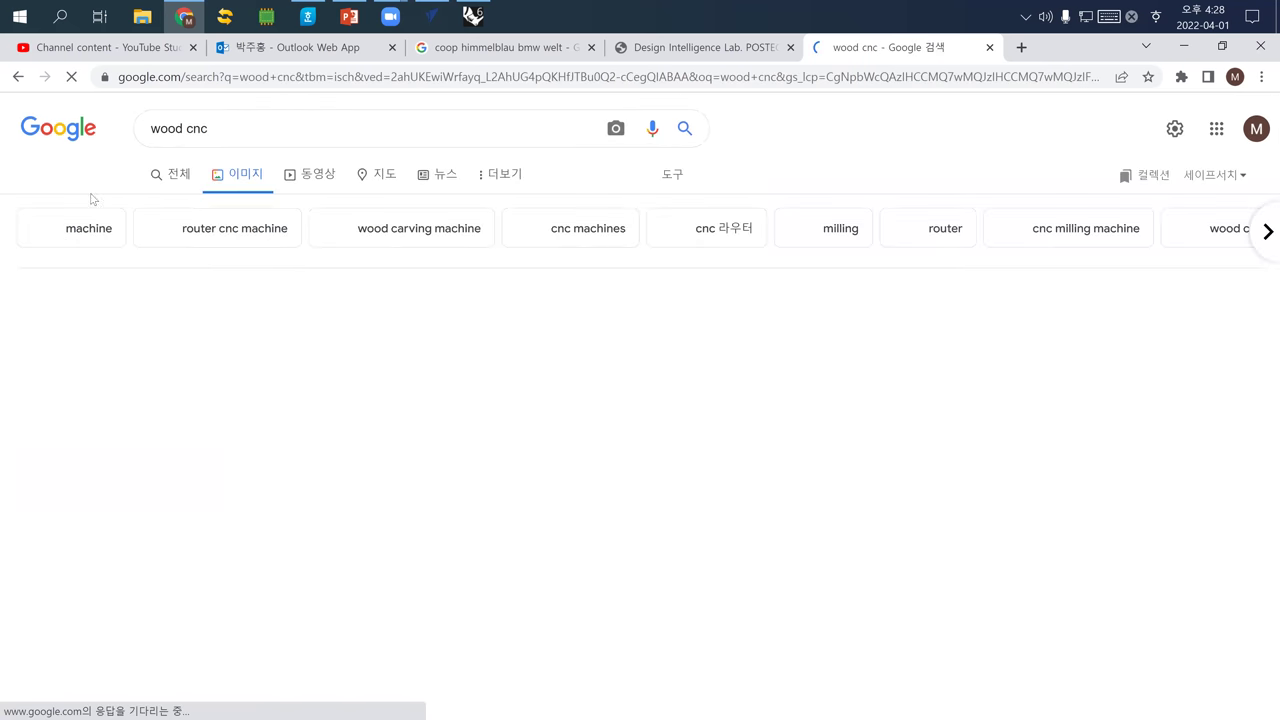
{"action": "scroll", "coordinate": [541, 405], "scroll_direction": "down", "scroll_amount": 4}
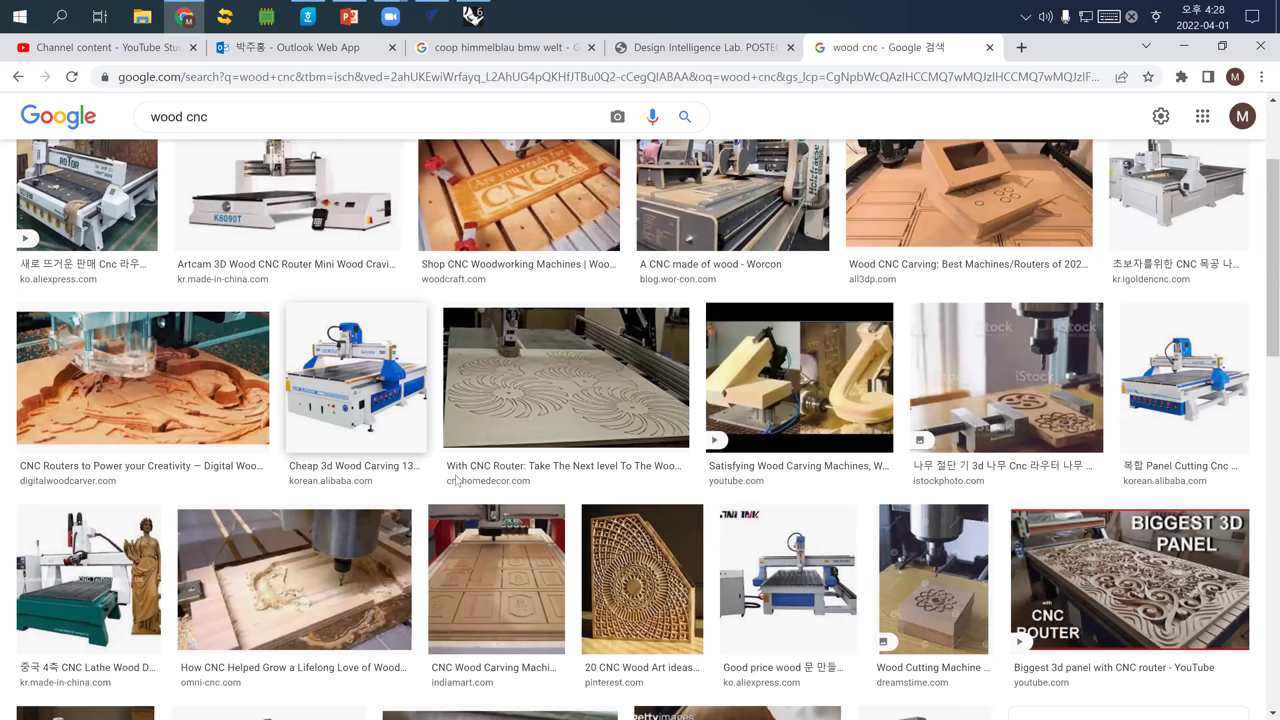
{"action": "scroll", "coordinate": [660, 466], "scroll_direction": "down", "scroll_amount": 3}
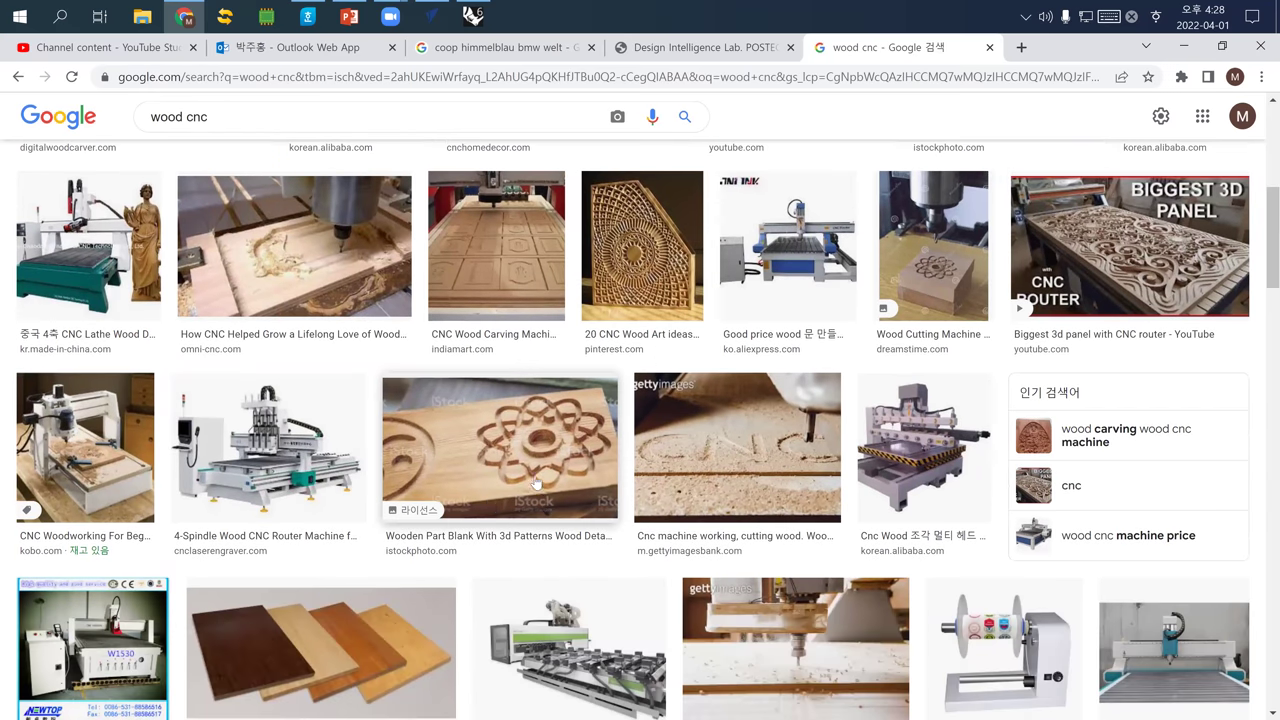
{"action": "scroll", "coordinate": [450, 490], "scroll_direction": "down", "scroll_amount": 3}
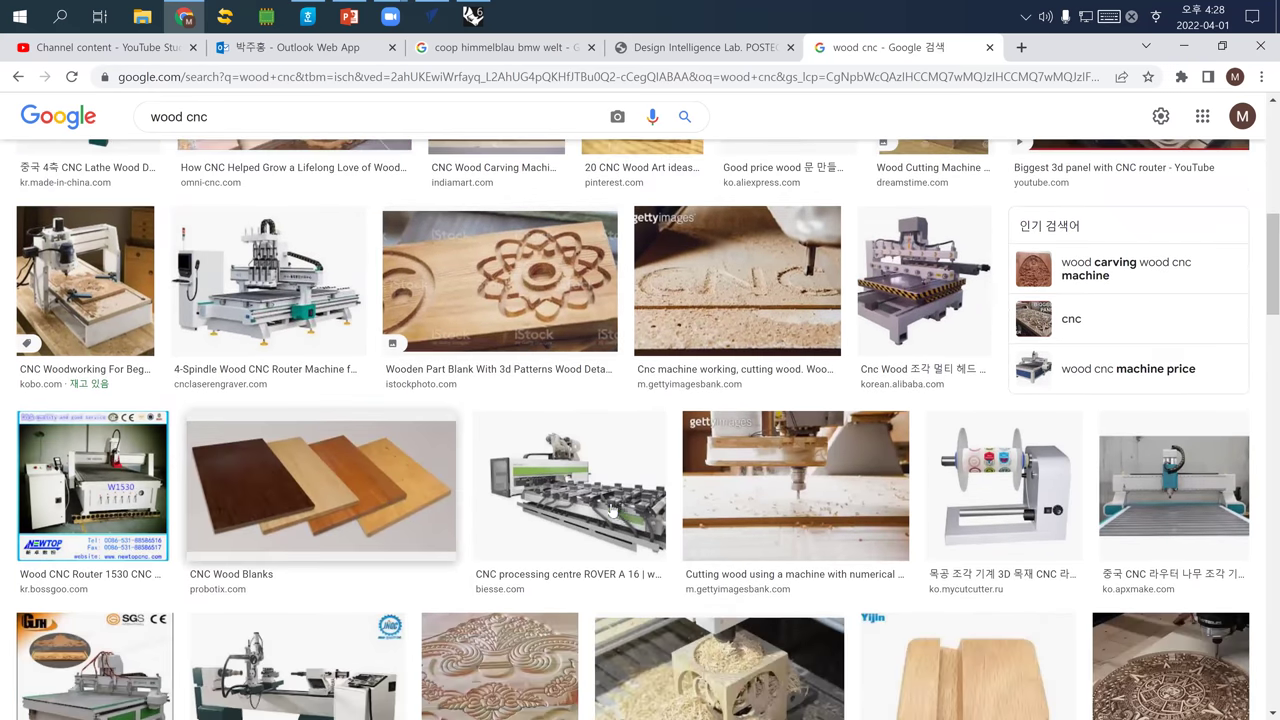
{"action": "scroll", "coordinate": [505, 505], "scroll_direction": "down", "scroll_amount": 2}
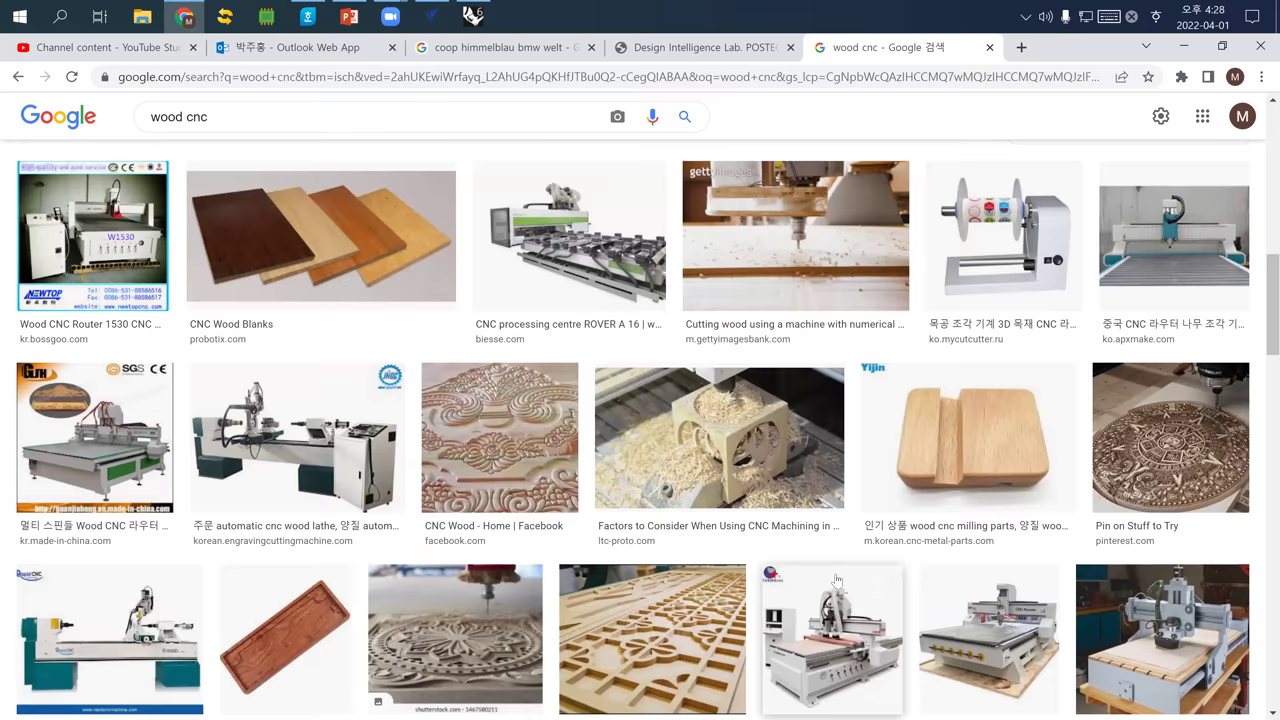
{"action": "scroll", "coordinate": [837, 582], "scroll_direction": "down", "scroll_amount": 3}
{"action": "scroll", "coordinate": [736, 559], "scroll_direction": "down", "scroll_amount": 4}
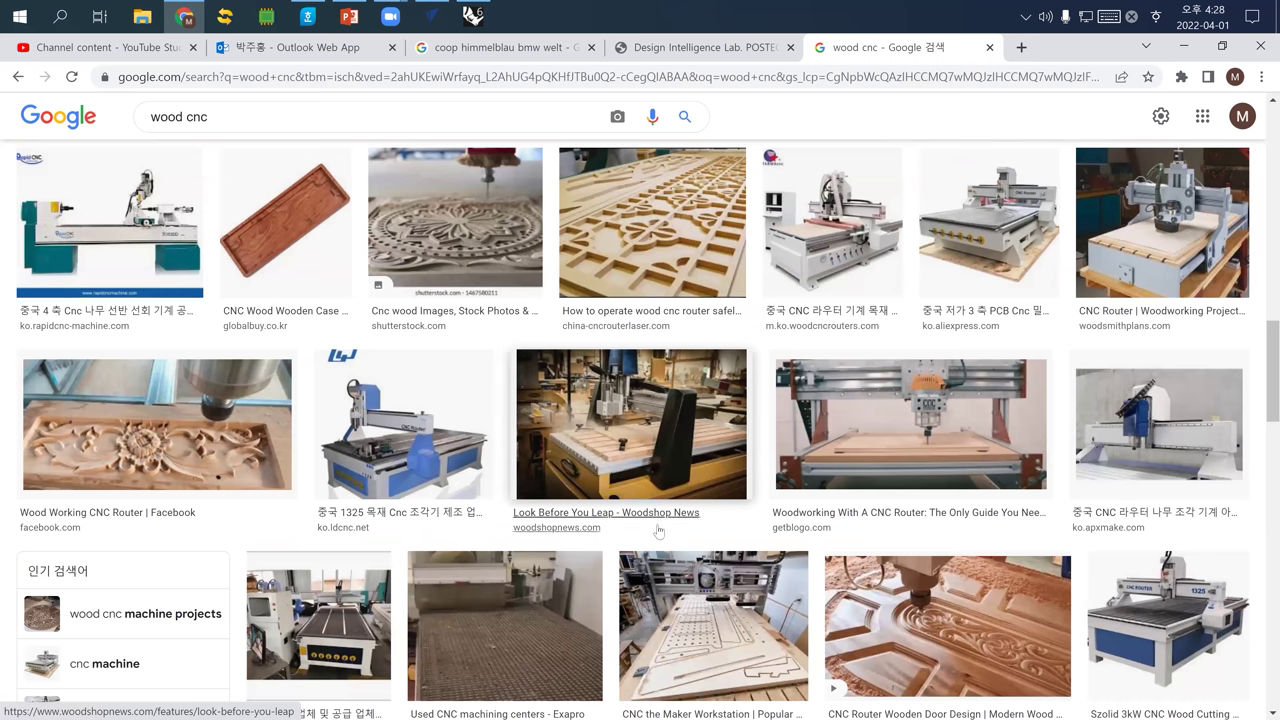
Replace the image search query with "상감" and browse the inlaid celadon images.
{"action": "left_click", "coordinate": [286, 117]}
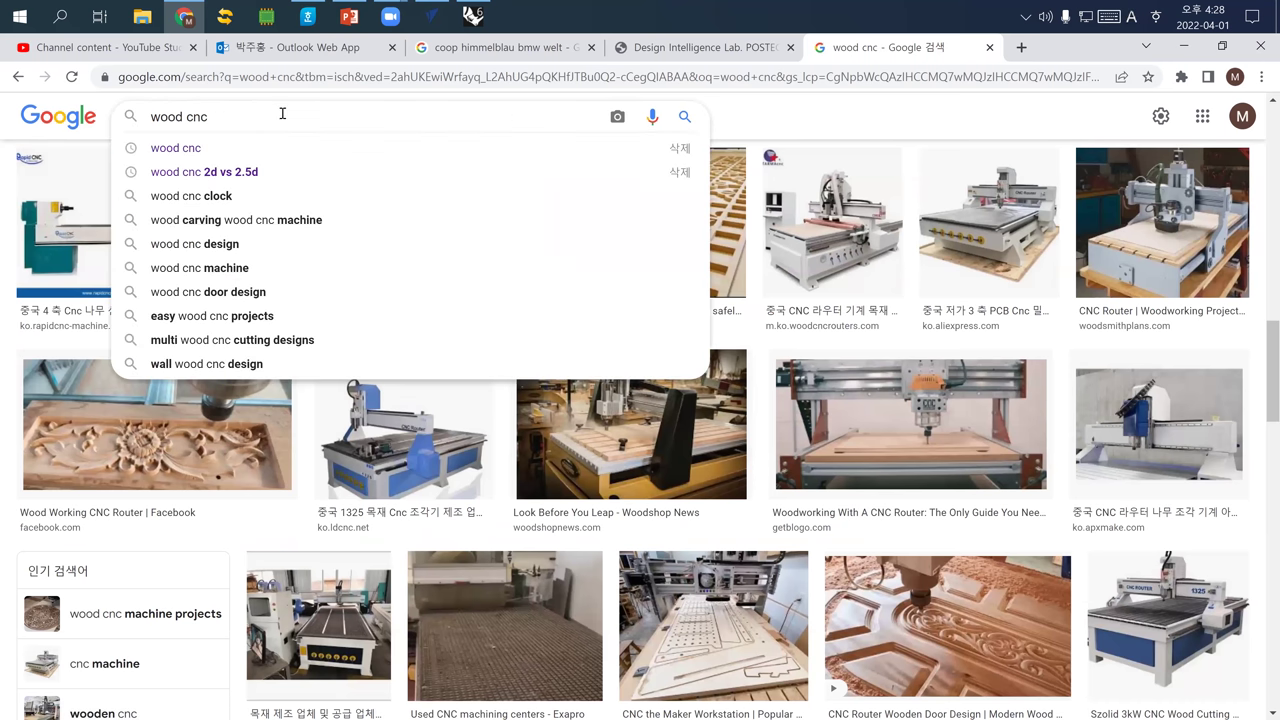
{"action": "key", "text": "BackSpace"}
{"action": "key", "text": "BackSpace"}
{"action": "key", "text": "BackSpace"}
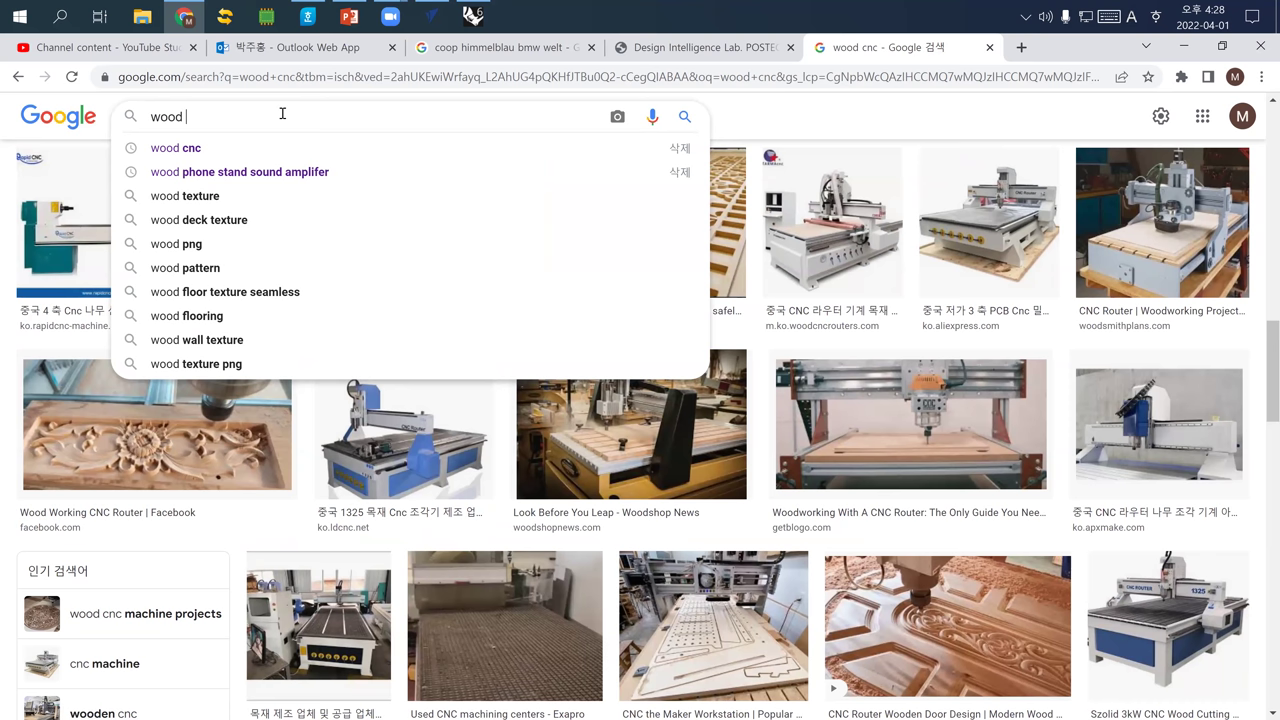
{"action": "key", "text": "BackSpace"}
{"action": "key", "text": "BackSpace"}
{"action": "key", "text": "BackSpace"}
{"action": "key", "text": "BackSpace"}
{"action": "key", "text": "BackSpace"}
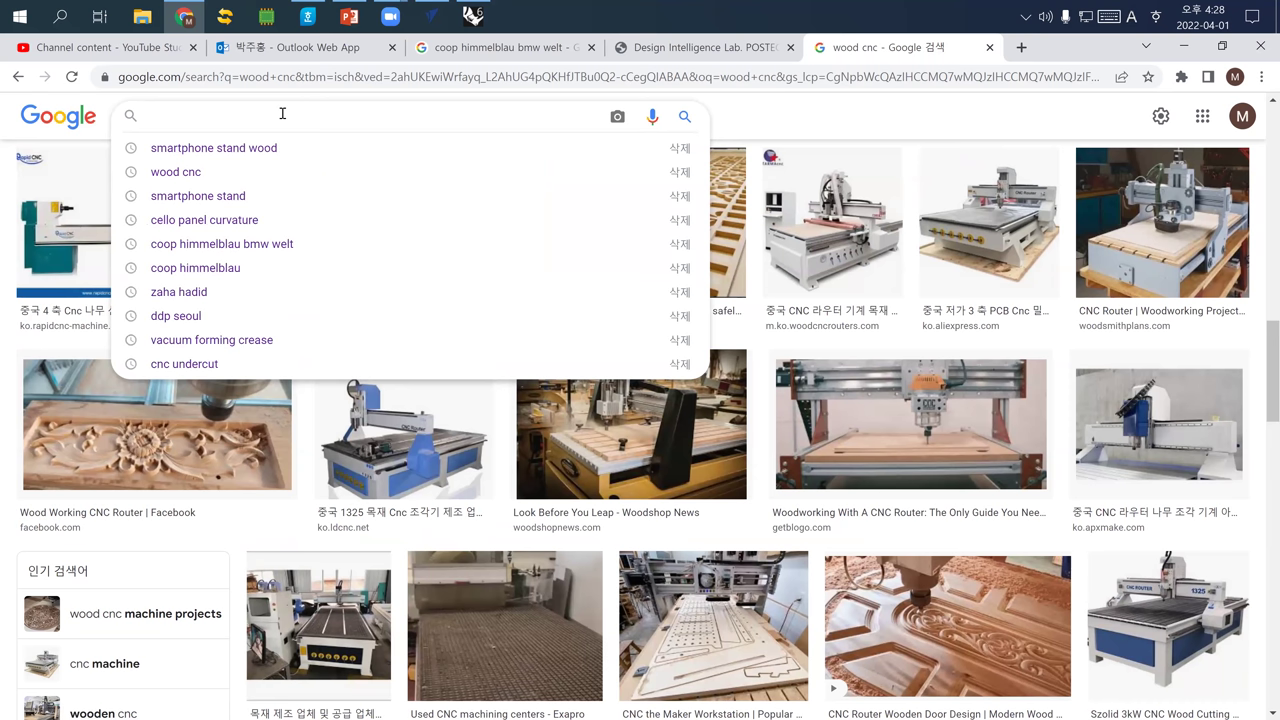
{"action": "type", "text": "상감"}
{"action": "key", "text": "Return"}
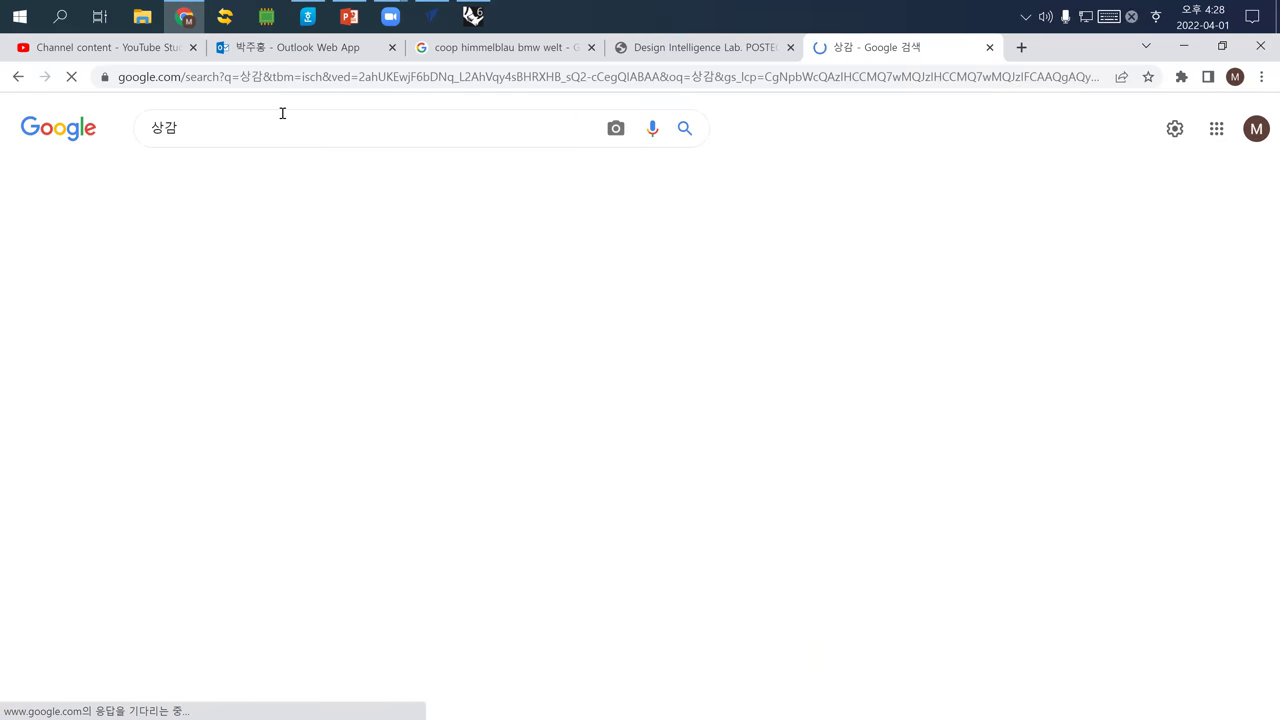
{"action": "scroll", "coordinate": [301, 122], "scroll_direction": "down", "scroll_amount": 3}
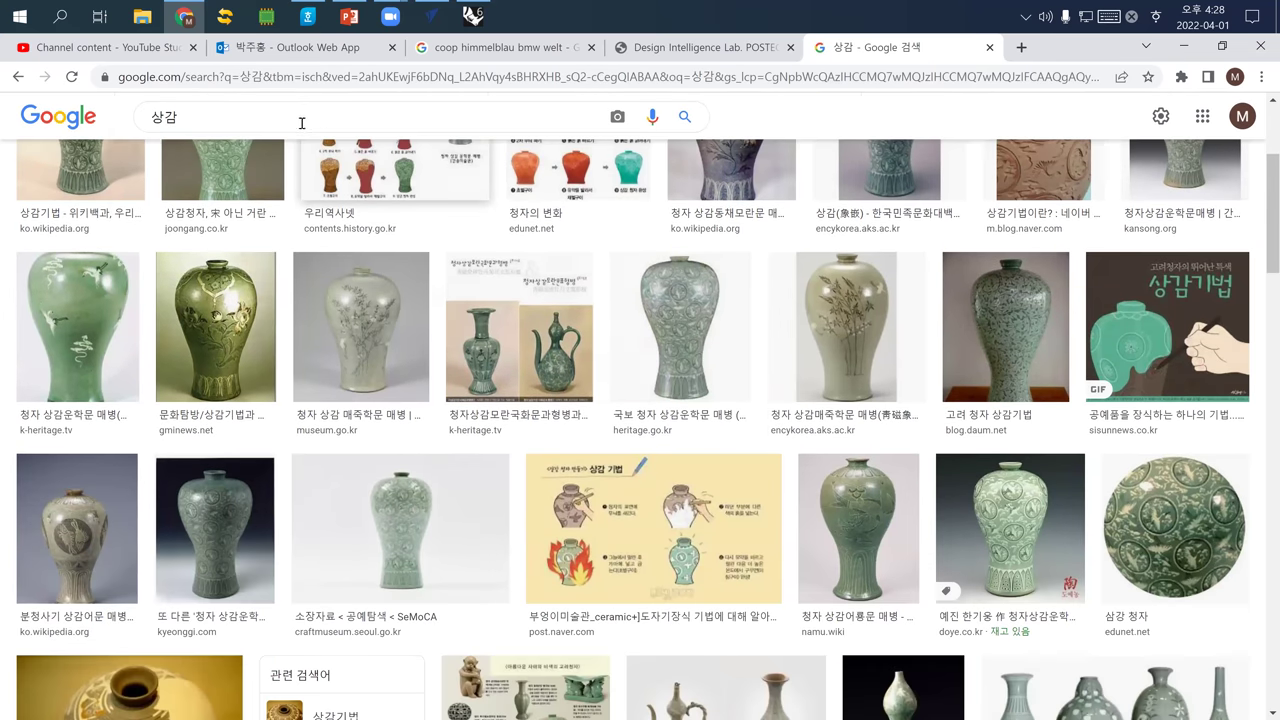
Refine the image search query to "상감 나무".
{"action": "left_click", "coordinate": [301, 122]}
{"action": "type", "text": "내"}
{"action": "type", "text": "무"}
{"action": "key", "text": "Return"}
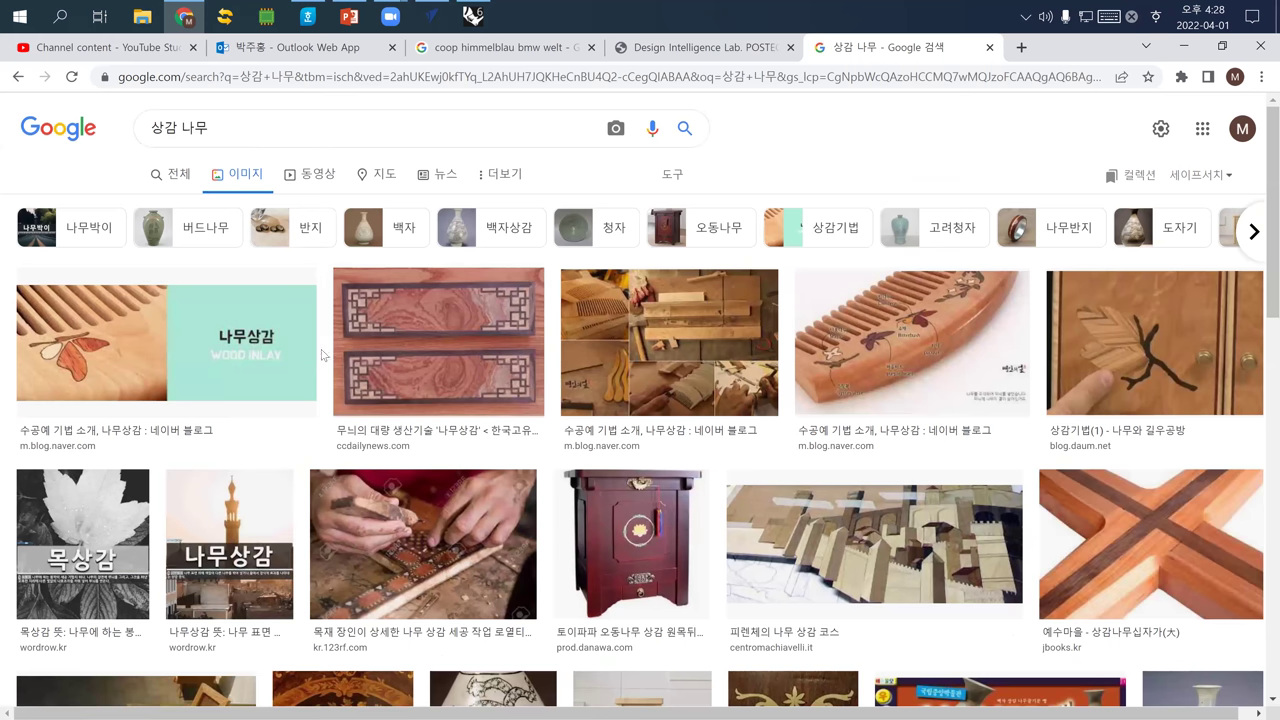
Replace the image search query with "wood inlay" and browse the wood inlay examples.
{"action": "left_click", "coordinate": [271, 128]}
{"action": "key", "text": "ctrl+a"}
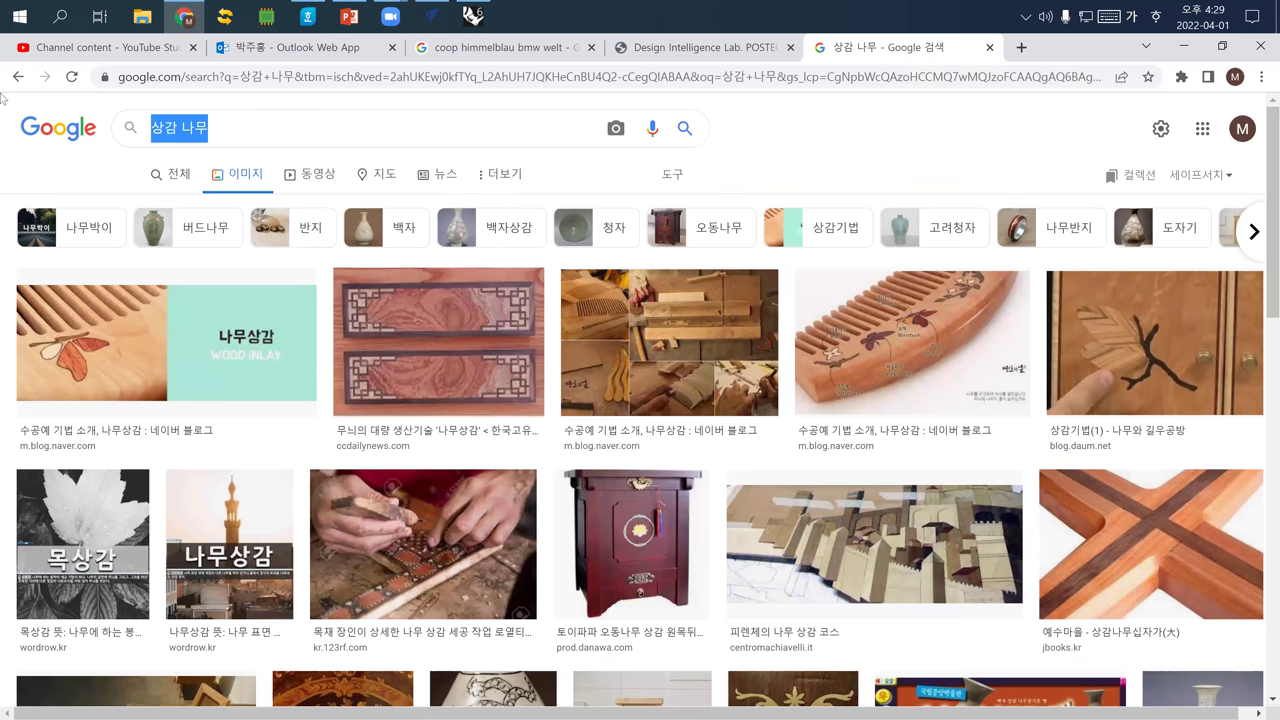
{"action": "type", "text": "재ㅐㅇ"}
{"action": "key", "text": "BackSpace"}
{"action": "key", "text": "BackSpace"}
{"action": "key", "text": "BackSpace"}
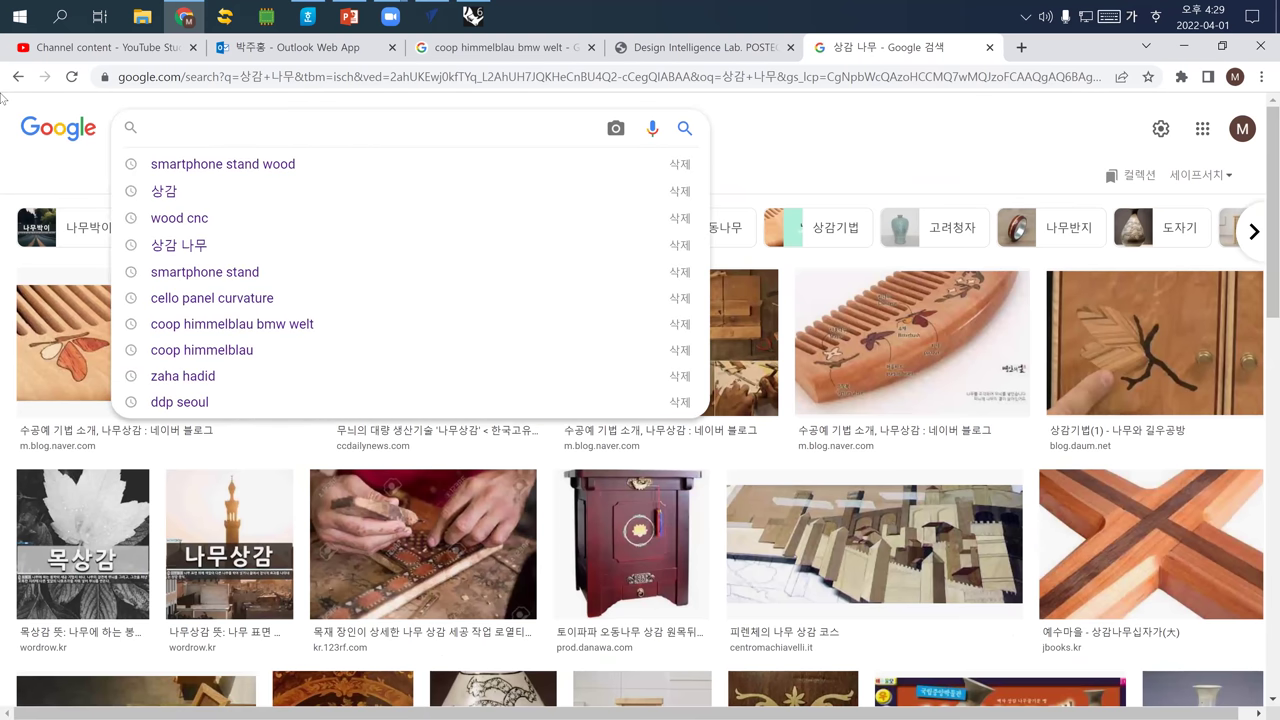
{"action": "type", "text": "wood inlay"}
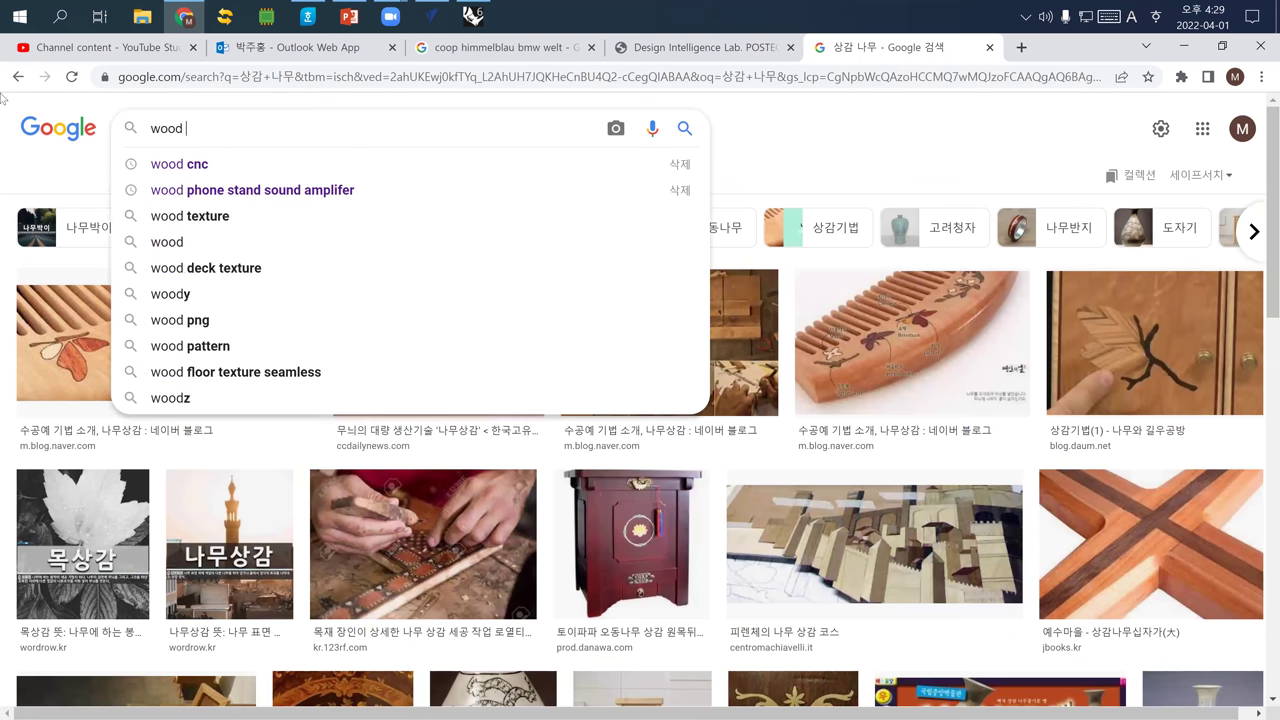
{"action": "key", "text": "Return"}
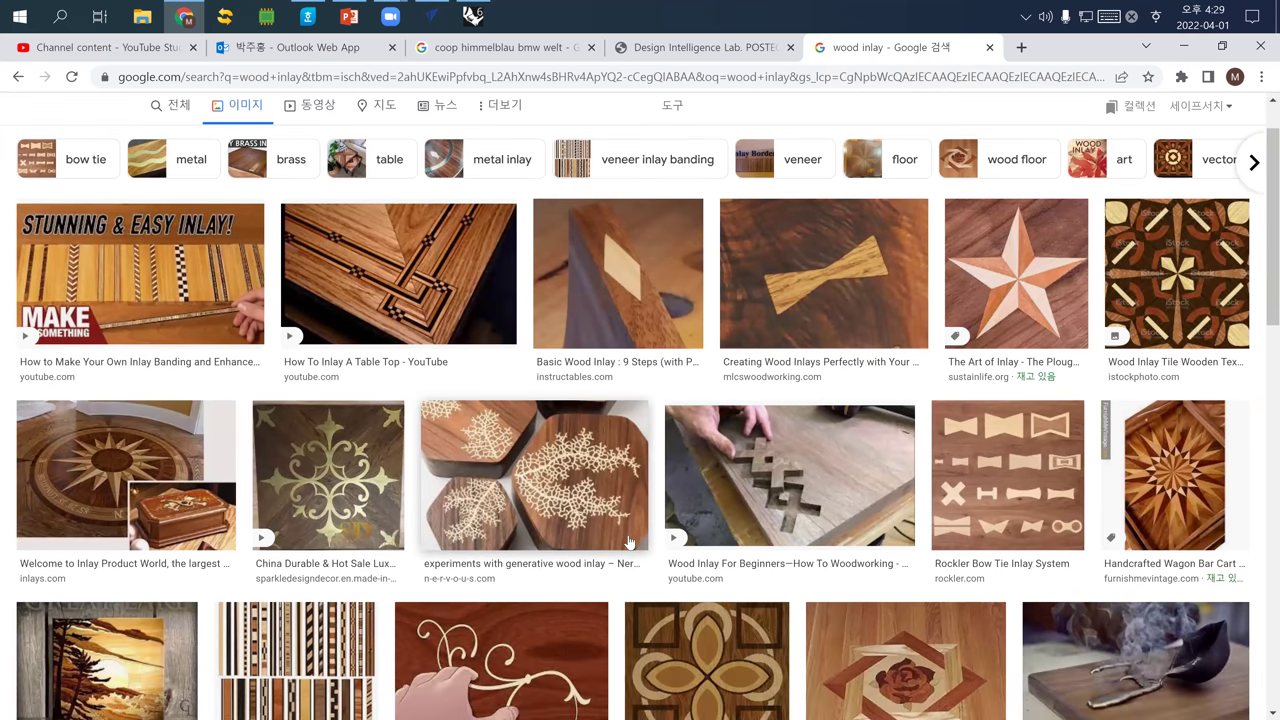
{"action": "scroll", "coordinate": [630, 542], "scroll_direction": "down", "scroll_amount": 1}
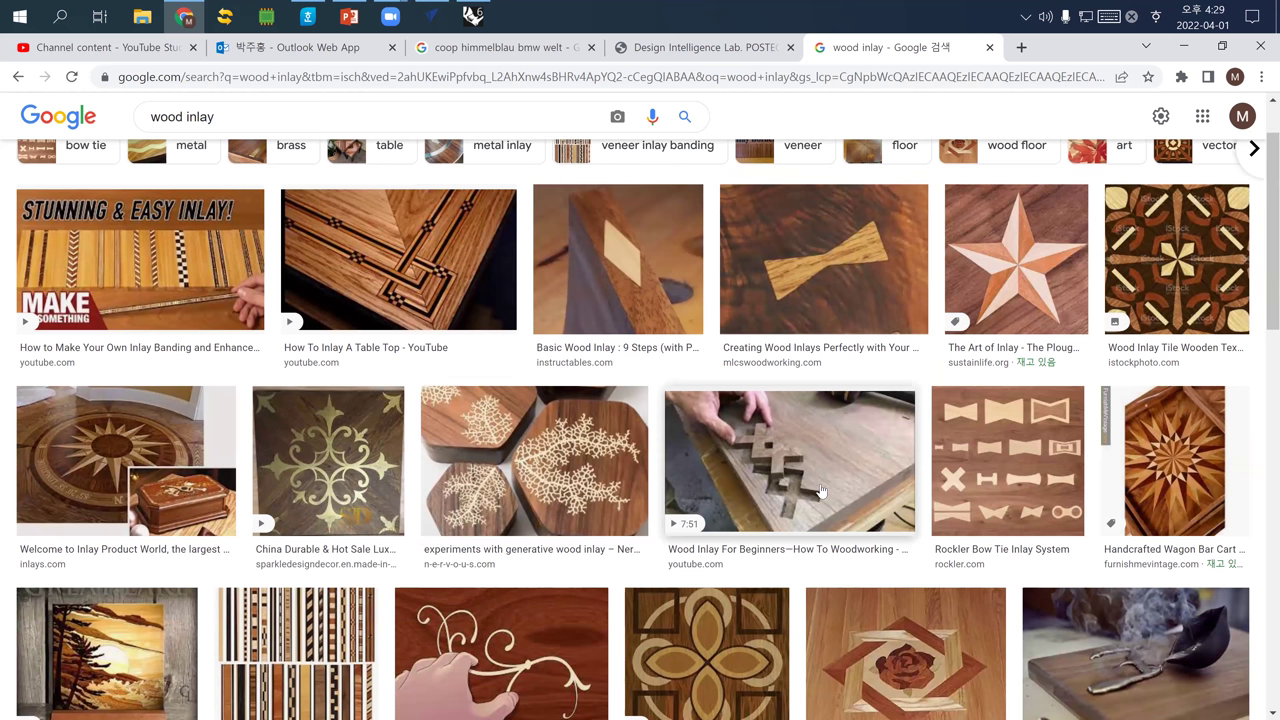
{"action": "scroll", "coordinate": [820, 491], "scroll_direction": "down", "scroll_amount": 1}
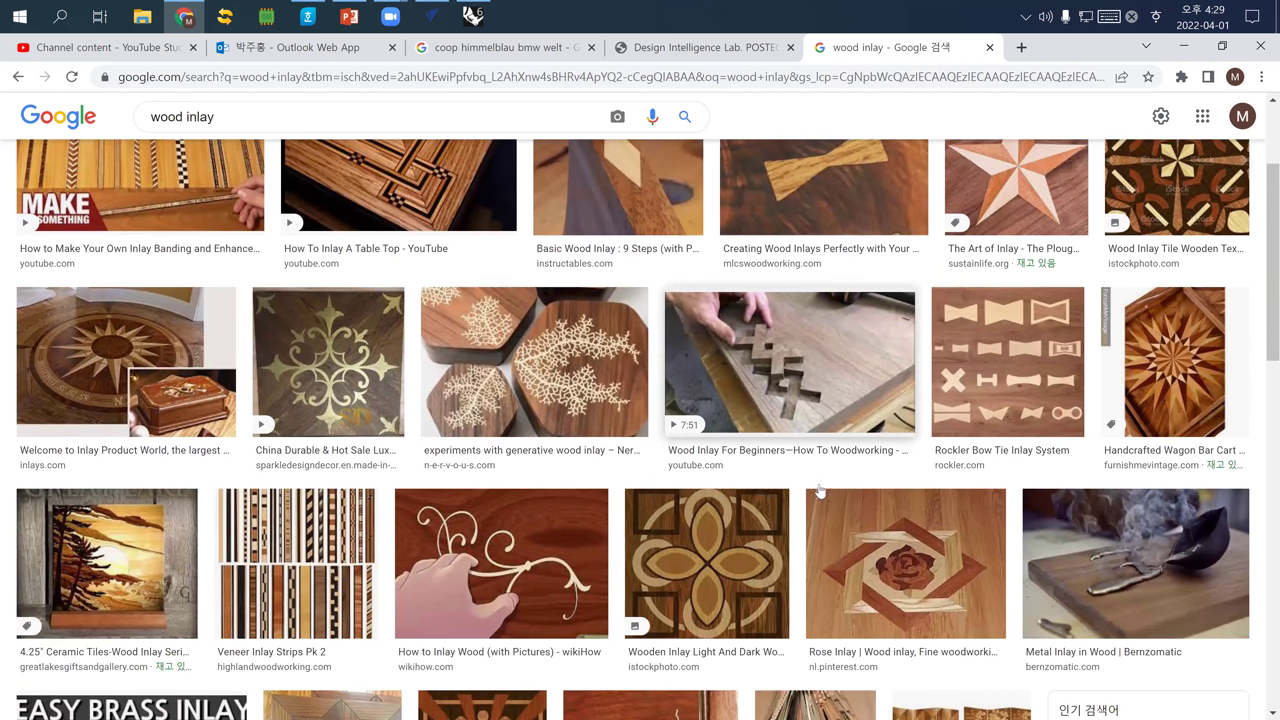
{"action": "scroll", "coordinate": [808, 395], "scroll_direction": "down", "scroll_amount": 1}
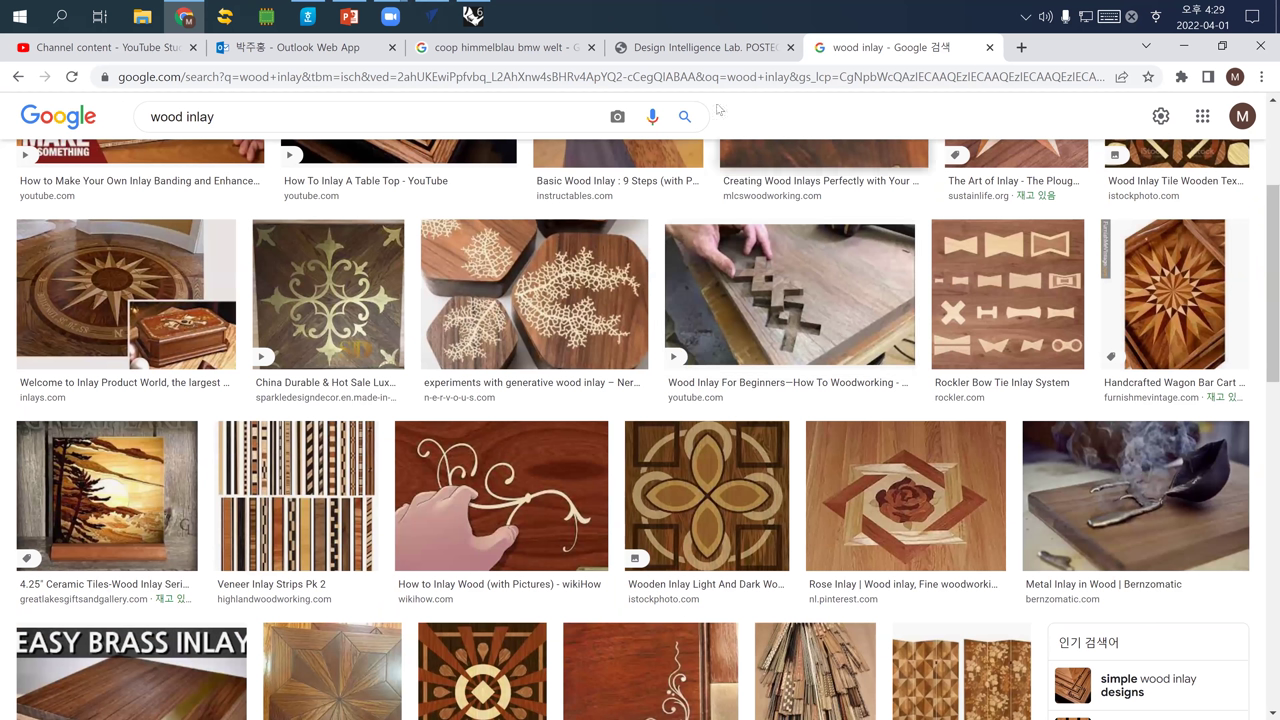
Switch to Rhino and delete all the existing panel surfaces from the model.
{"action": "left_click", "coordinate": [468, 16]}
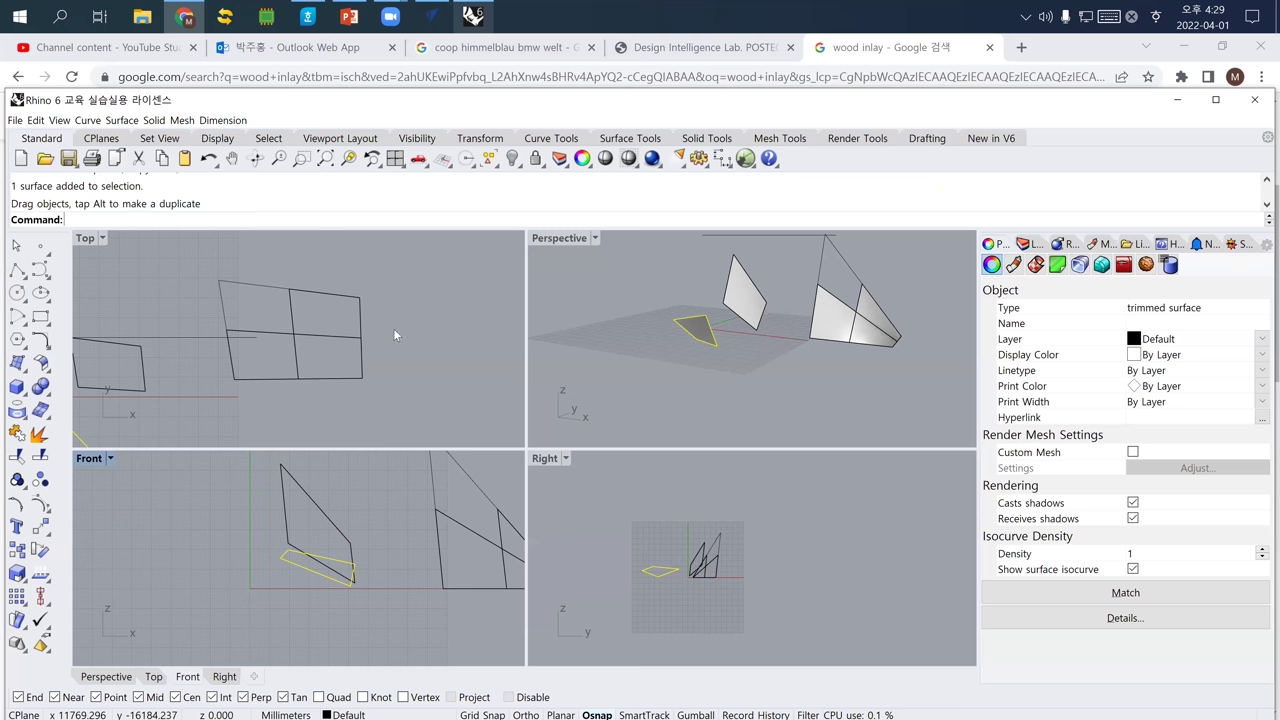
{"action": "left_click_drag", "start_coordinate": [173, 309], "coordinate": [422, 456]}
{"action": "key", "text": "Delete"}
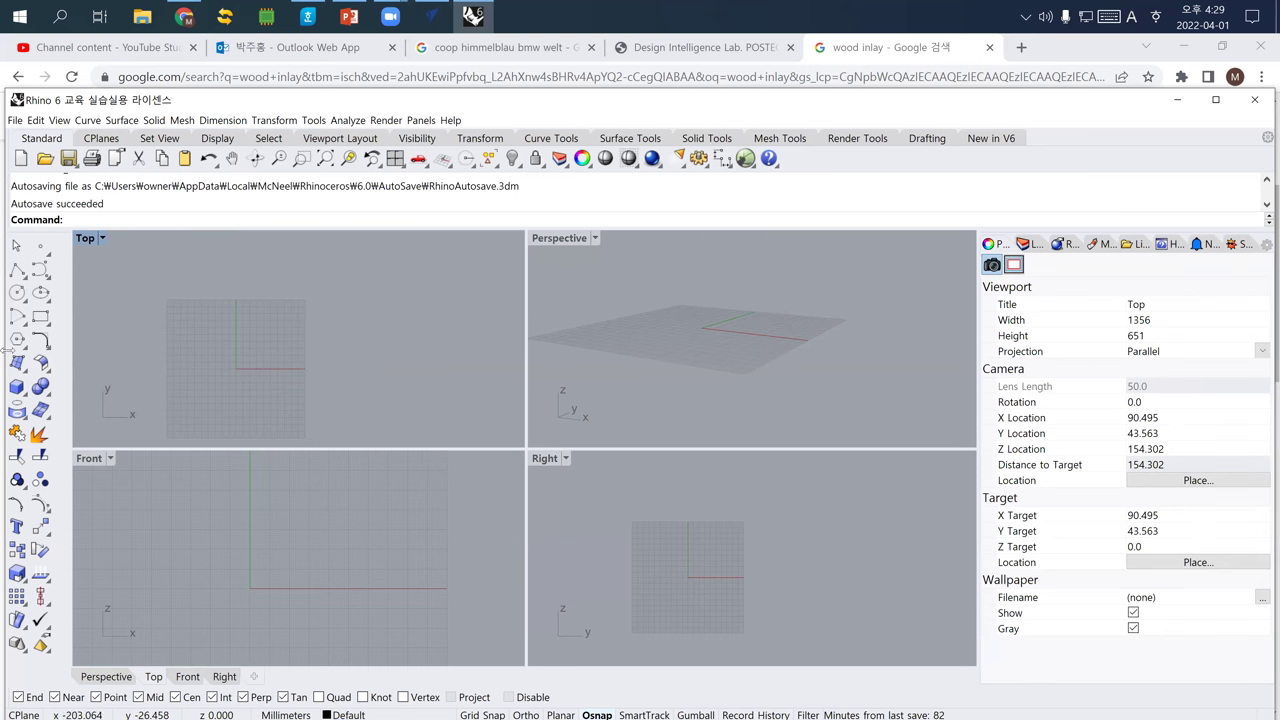
Create a flat rectangular box on the ground plane, with its base covering the grid's origin.
{"action": "left_click", "coordinate": [17, 387]}
{"action": "left_click", "coordinate": [217, 389]}
{"action": "left_click", "coordinate": [351, 304]}
{"action": "left_click", "coordinate": [355, 284]}
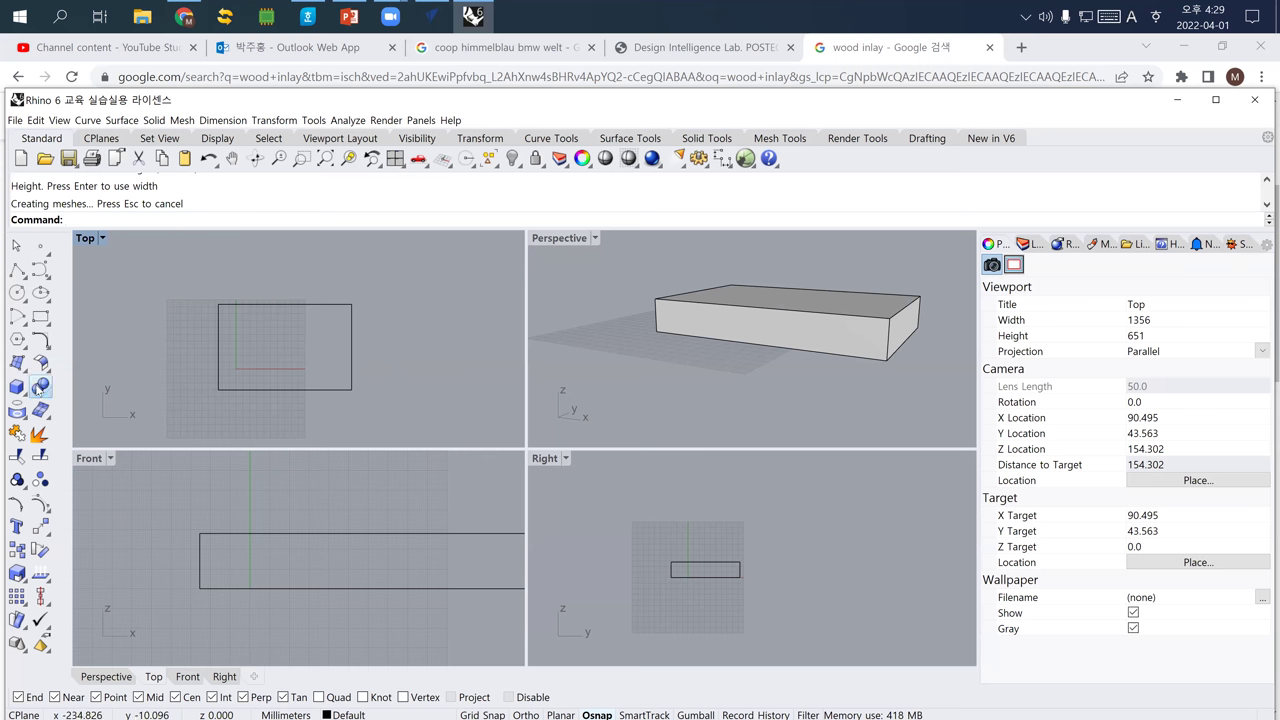
{"action": "left_click", "coordinate": [17, 387]}
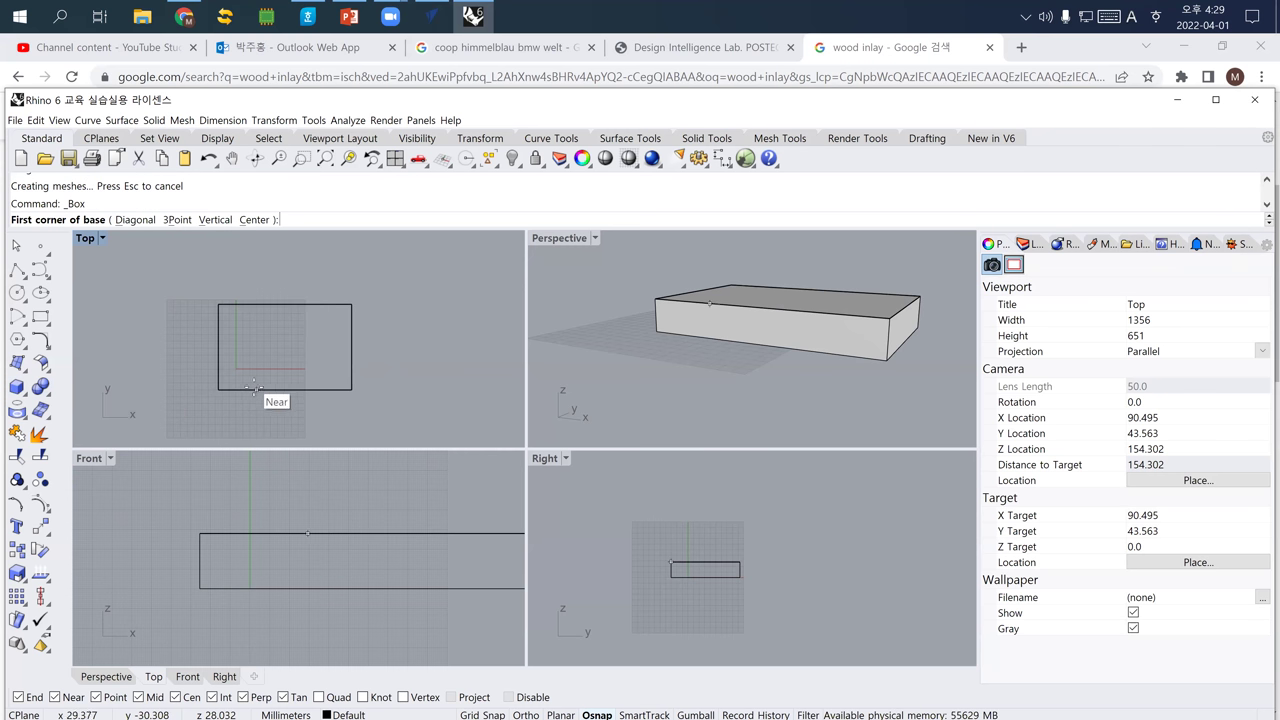
{"action": "left_click", "coordinate": [246, 371]}
{"action": "key", "text": "Escape"}
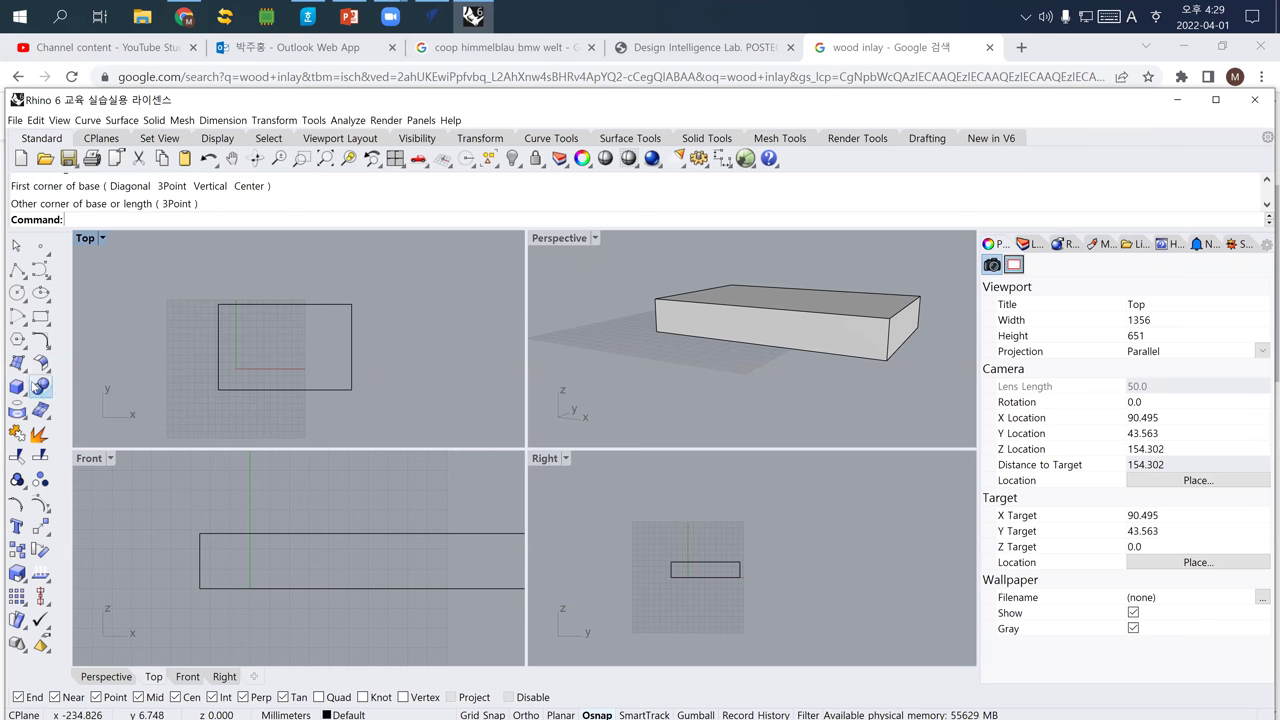
Create a short vertical cylinder inside the box, roughly centered in its base and lower than the box.
{"action": "left_click", "coordinate": [17, 387]}
{"action": "left_click", "coordinate": [64, 396]}
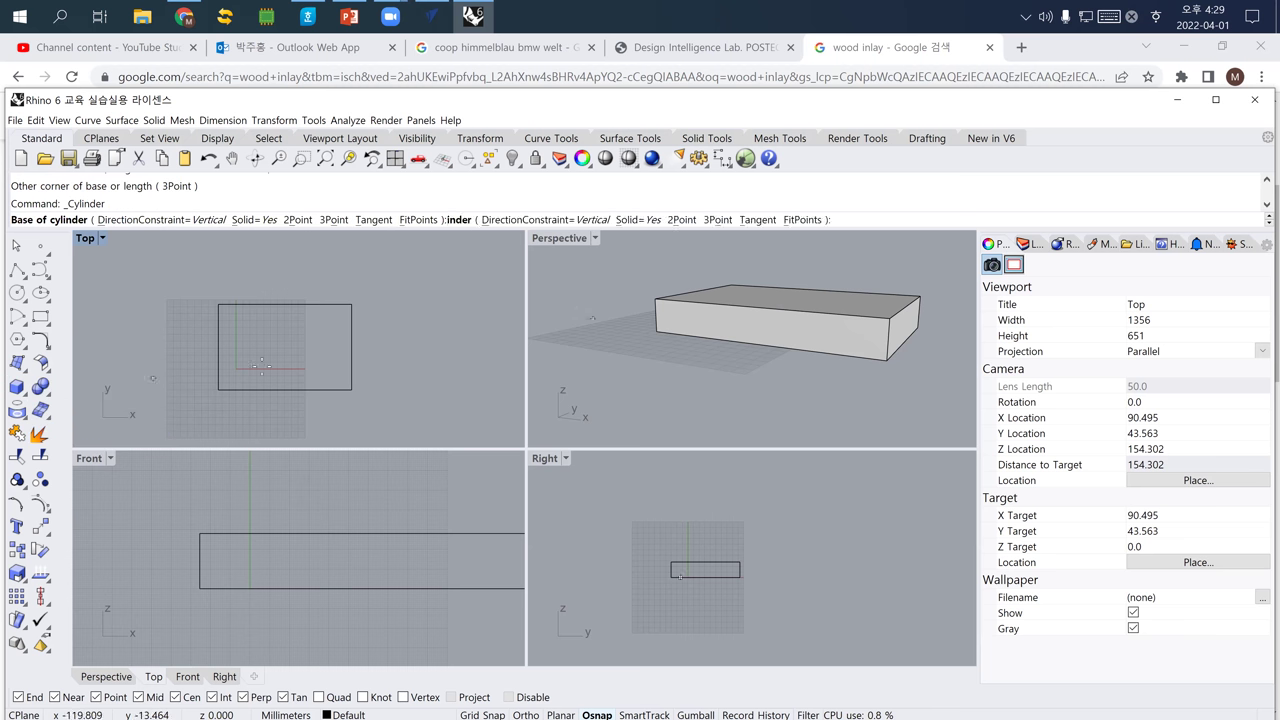
{"action": "left_click", "coordinate": [278, 349]}
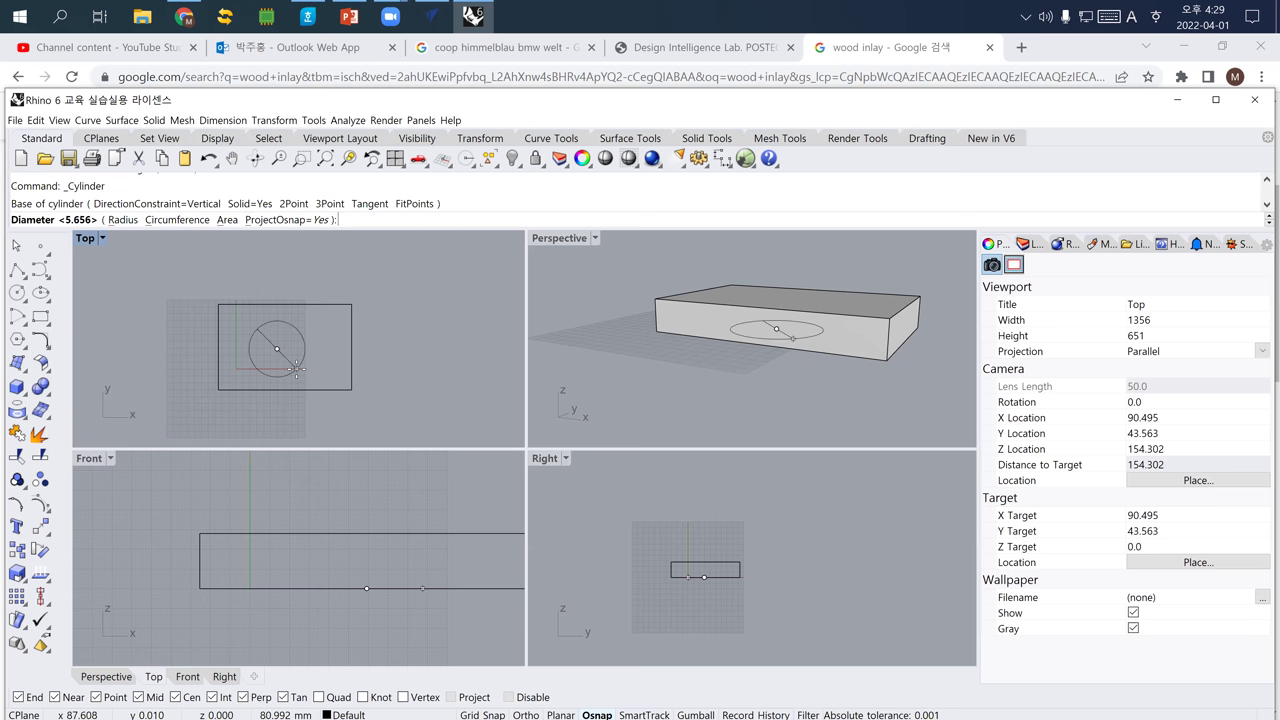
{"action": "left_click", "coordinate": [298, 364]}
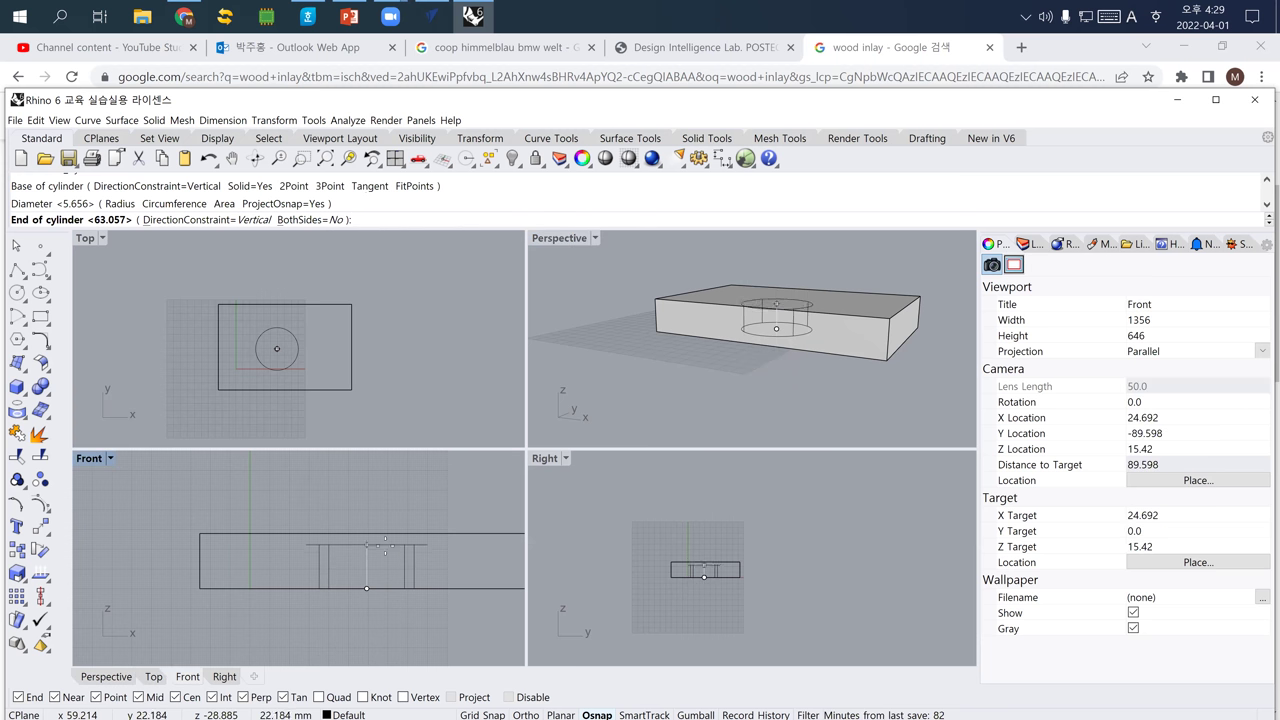
{"action": "left_click", "coordinate": [384, 560]}
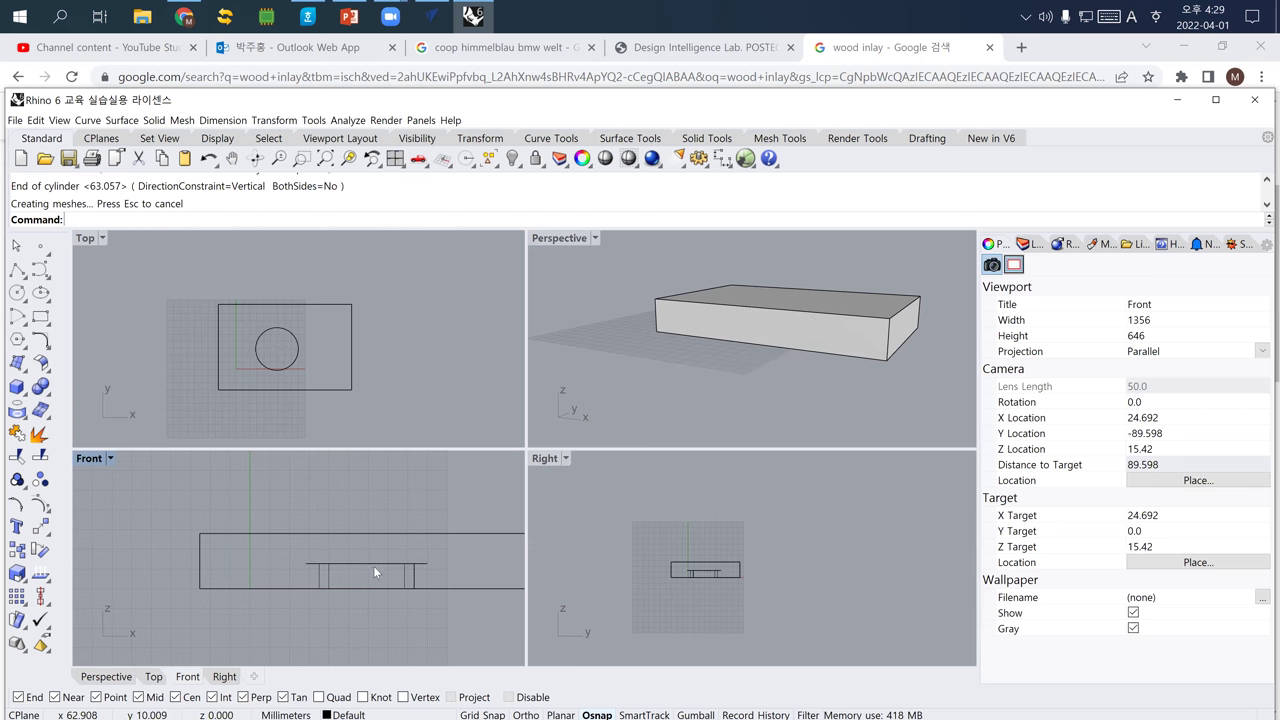
Move the cylinder straight up until its top sits slightly above the box's top face.
{"action": "left_click", "coordinate": [374, 566]}
{"action": "left_click", "coordinate": [391, 520]}
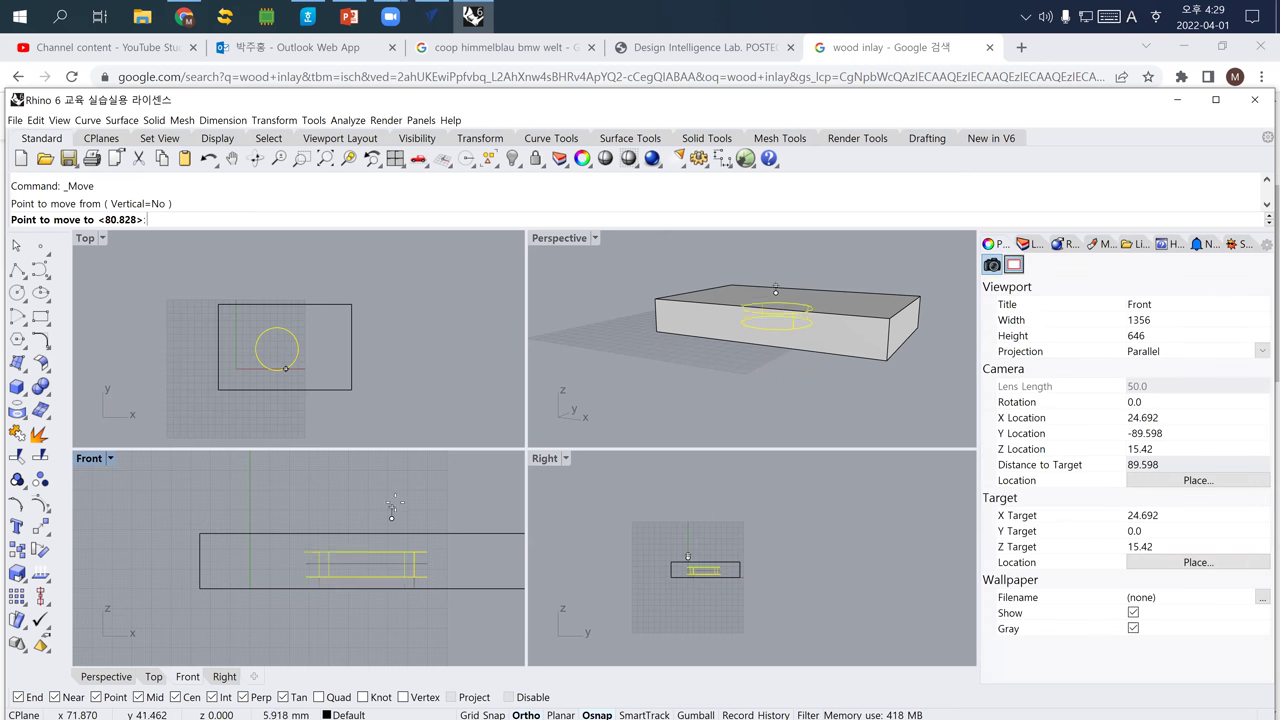
{"action": "left_click", "coordinate": [399, 490]}
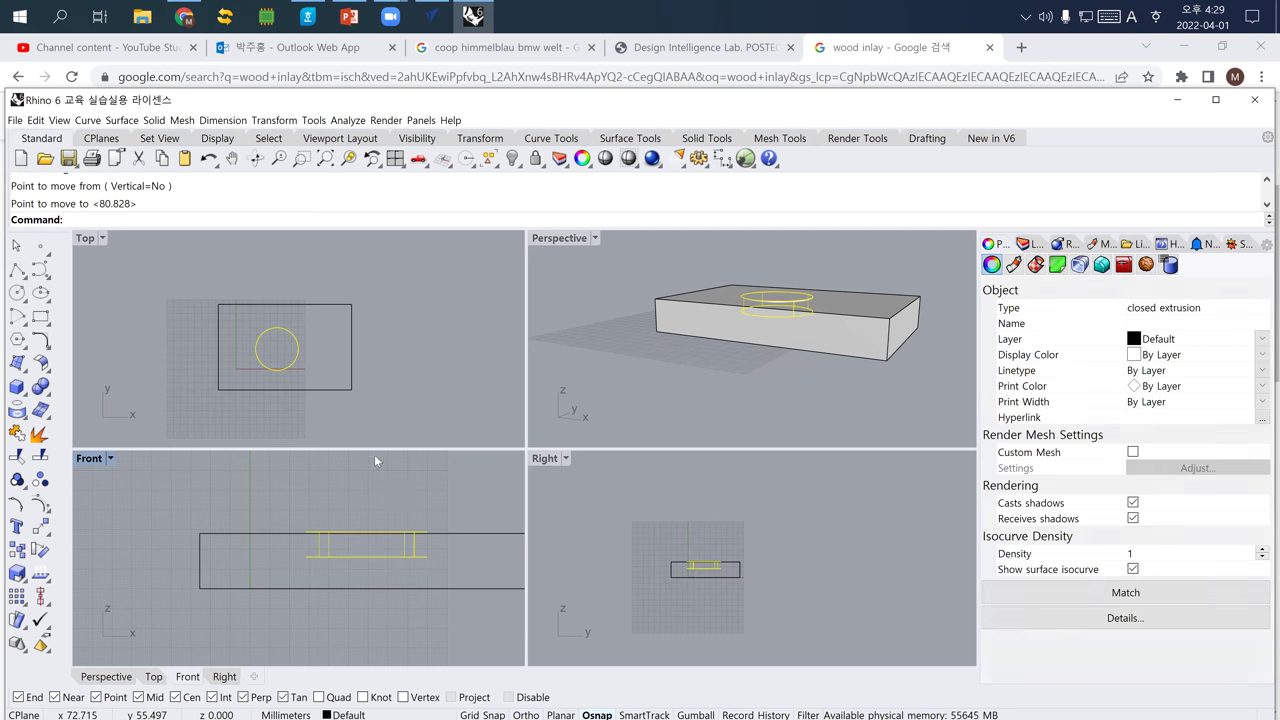
{"action": "left_click", "coordinate": [307, 360]}
{"action": "right_click_drag", "start_coordinate": [651, 353], "coordinate": [678, 382]}
{"action": "left_click", "coordinate": [666, 363]}
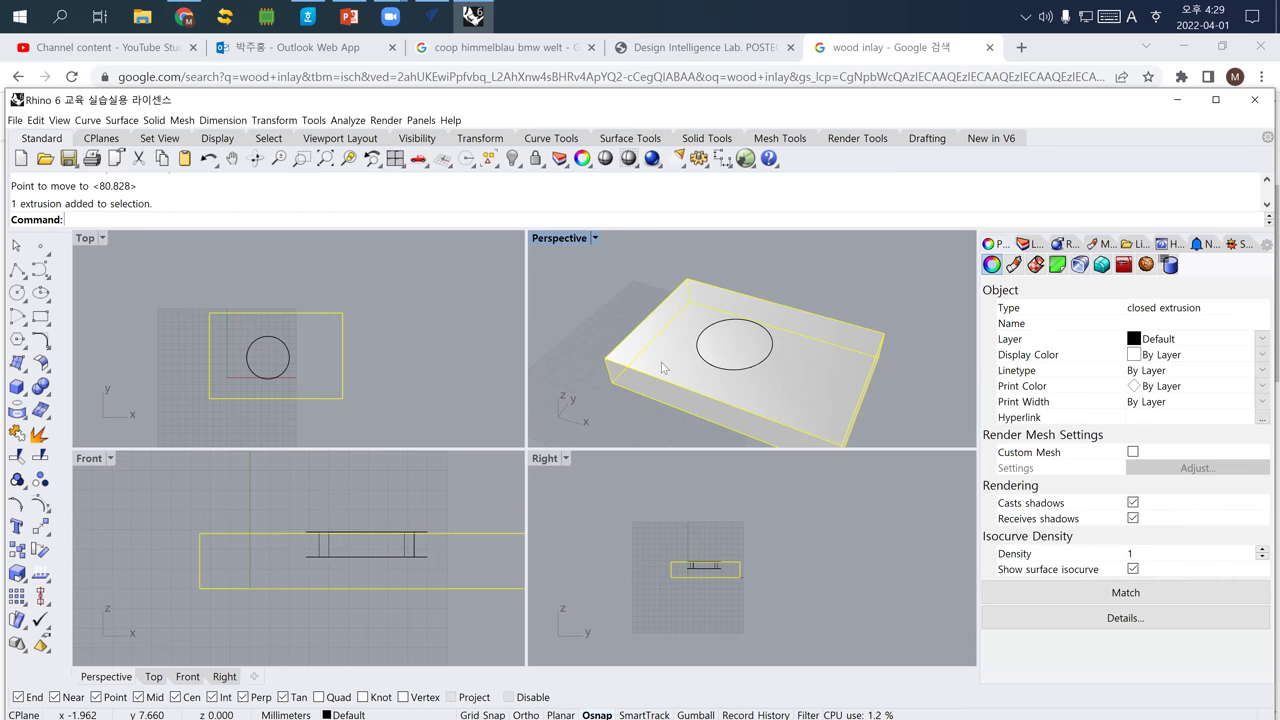
{"action": "type", "text": "Boo"}
{"action": "key", "text": "Return"}
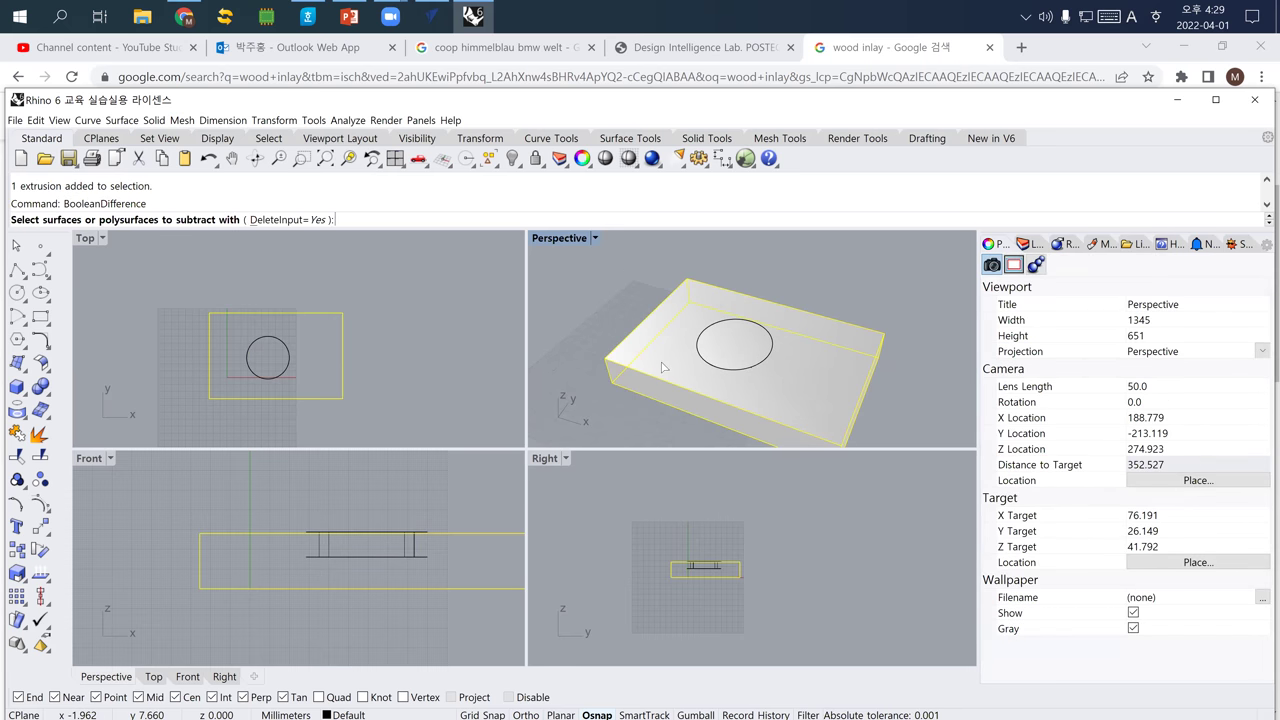
{"action": "key", "text": "Escape"}
Copy the cylinder along the Y direction to a spot outside the box, beyond its far long edge.
{"action": "left_click", "coordinate": [742, 361]}
{"action": "type", "text": "Copy"}
{"action": "key", "text": "Return"}
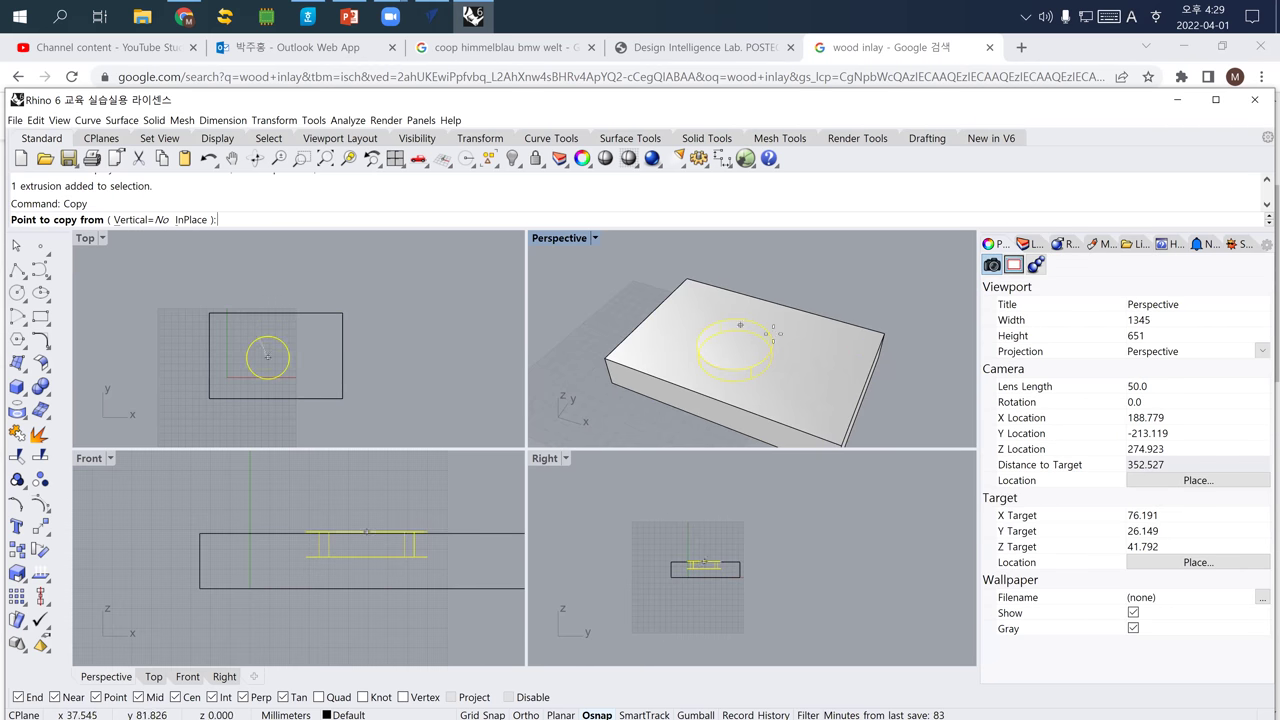
{"action": "left_click", "coordinate": [382, 361]}
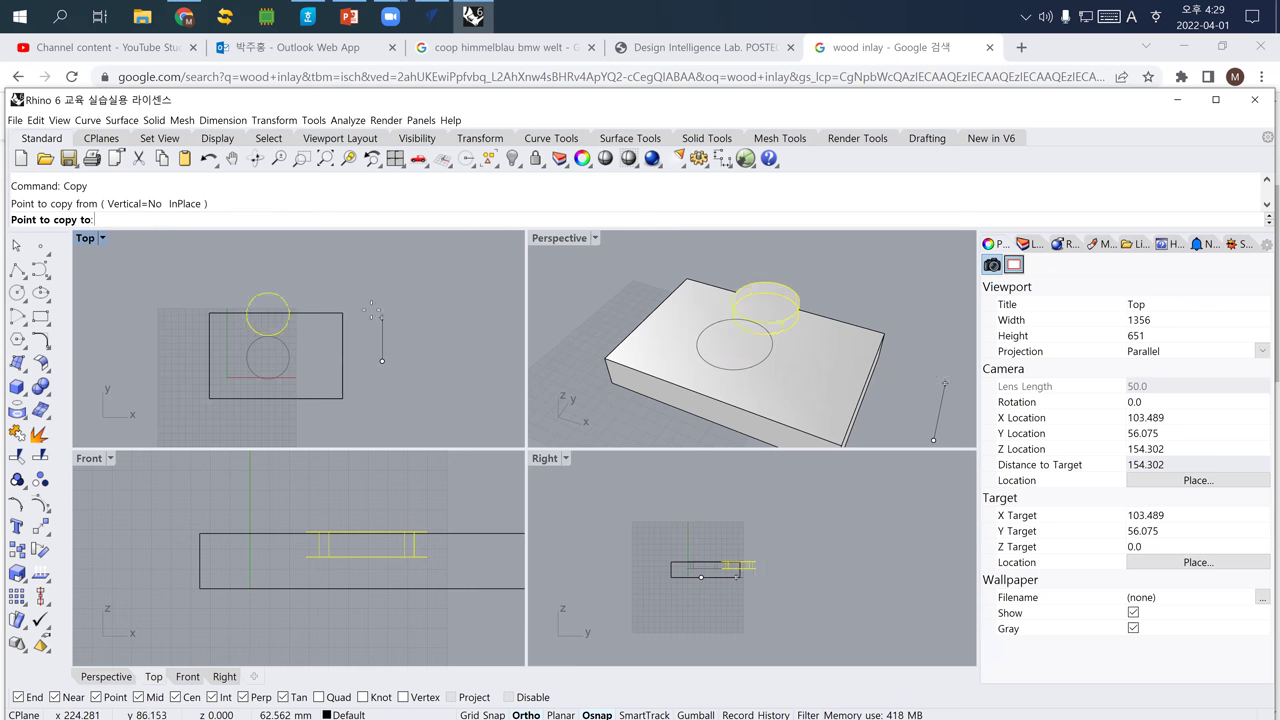
{"action": "left_click", "coordinate": [360, 277]}
{"action": "key", "text": "Return"}
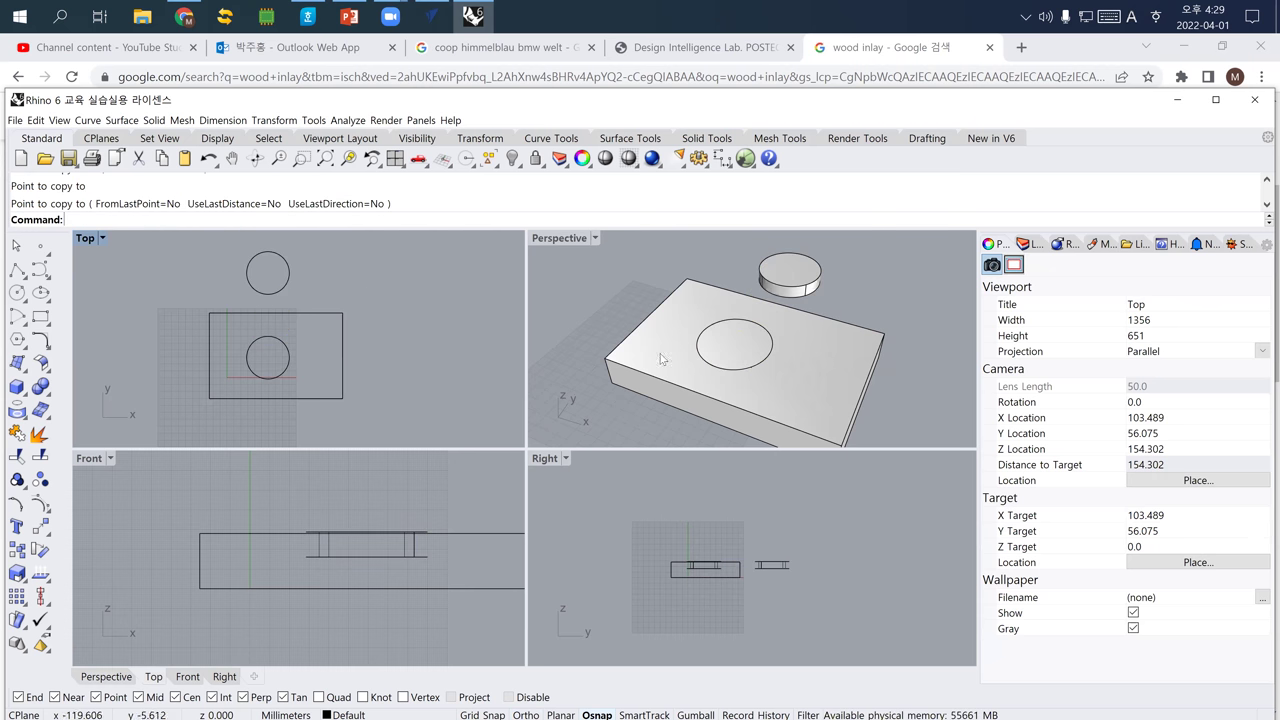
Subtract the embedded cylinder from the box with BooleanDifference to cut a round pocket.
{"action": "left_click", "coordinate": [777, 384]}
{"action": "type", "text": "boo"}
{"action": "key", "text": "Return"}
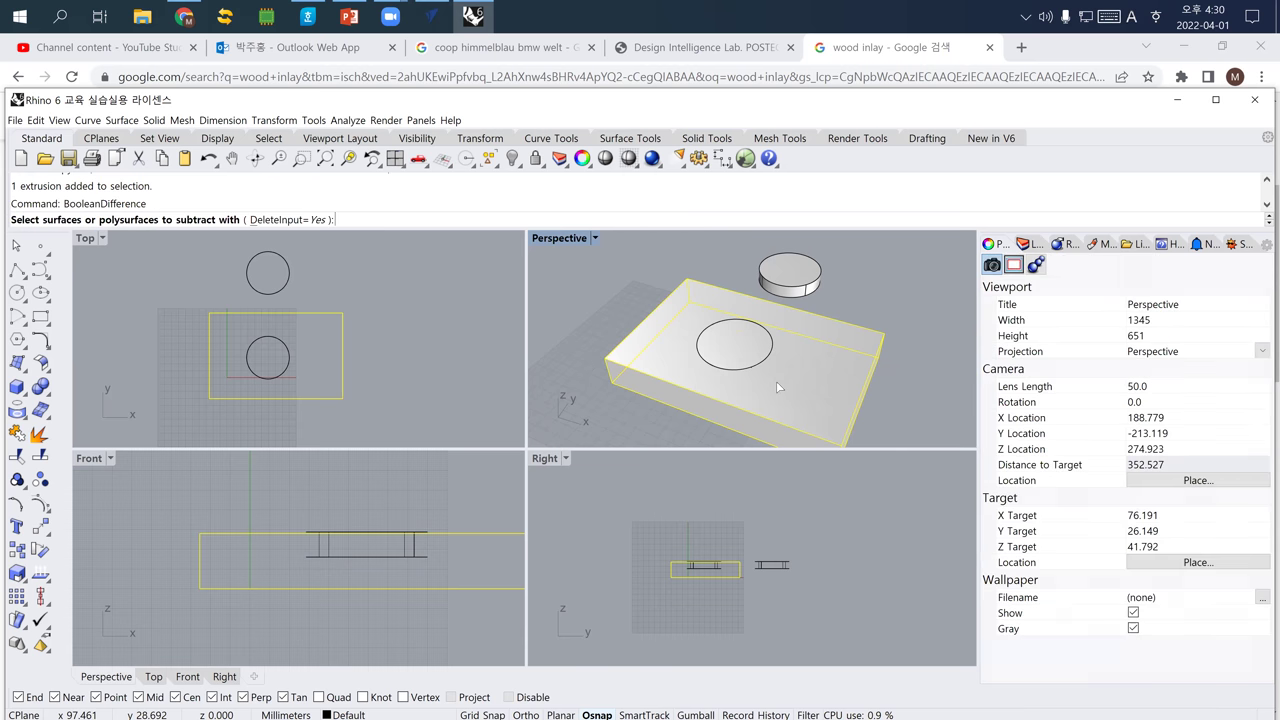
{"action": "left_click", "coordinate": [727, 355]}
{"action": "key", "text": "Return"}
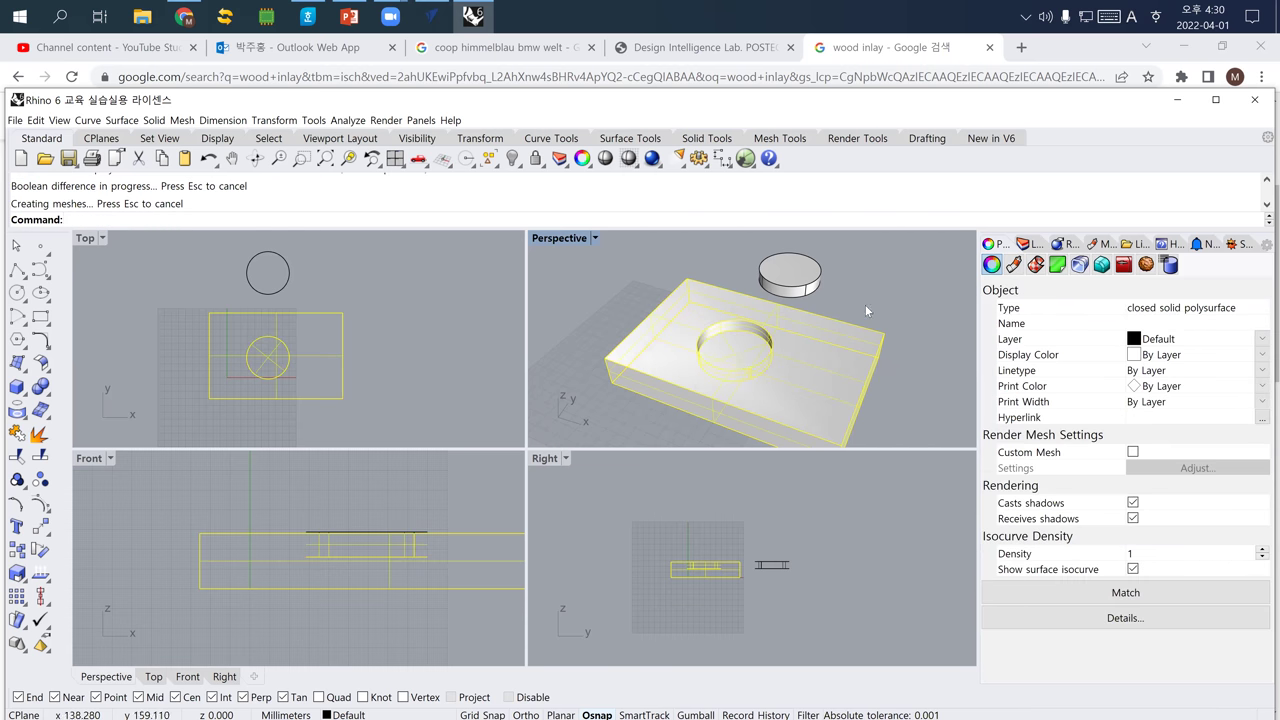
{"action": "left_click", "coordinate": [865, 304]}
{"action": "right_click_drag", "start_coordinate": [836, 357], "coordinate": [712, 390]}
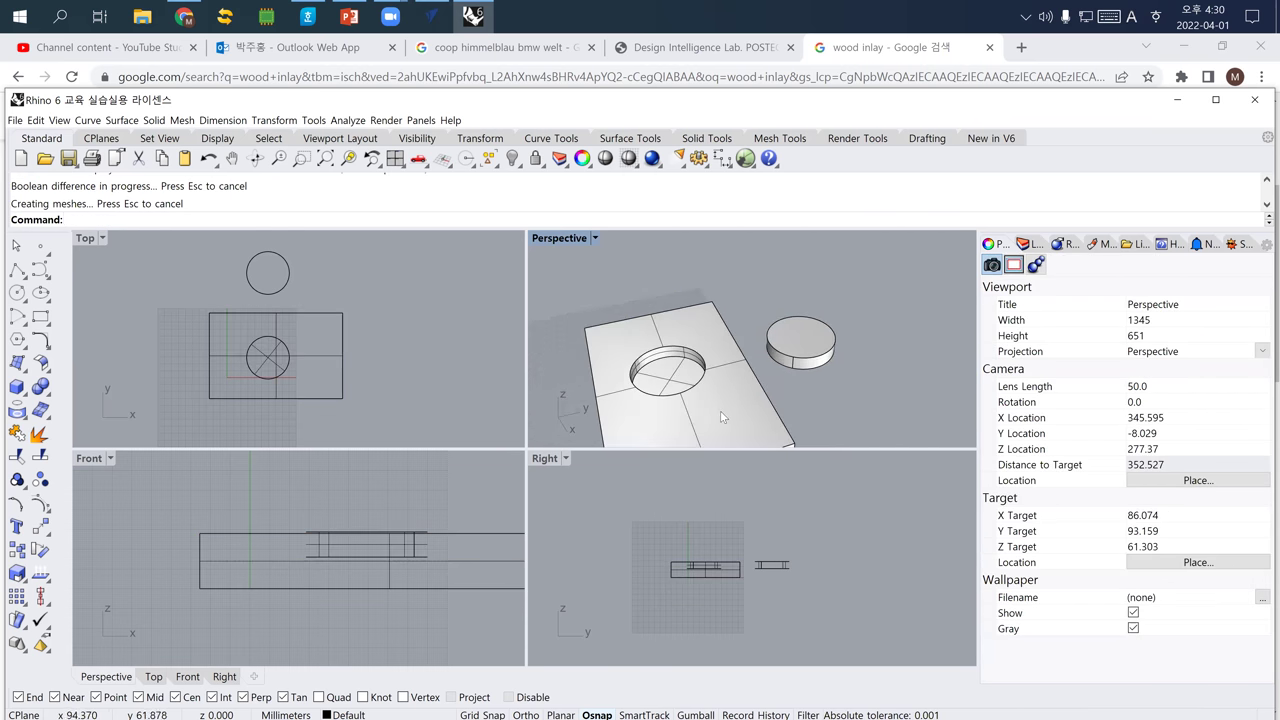
Set the pocketed box's display color to Red.
{"action": "left_click", "coordinate": [733, 405]}
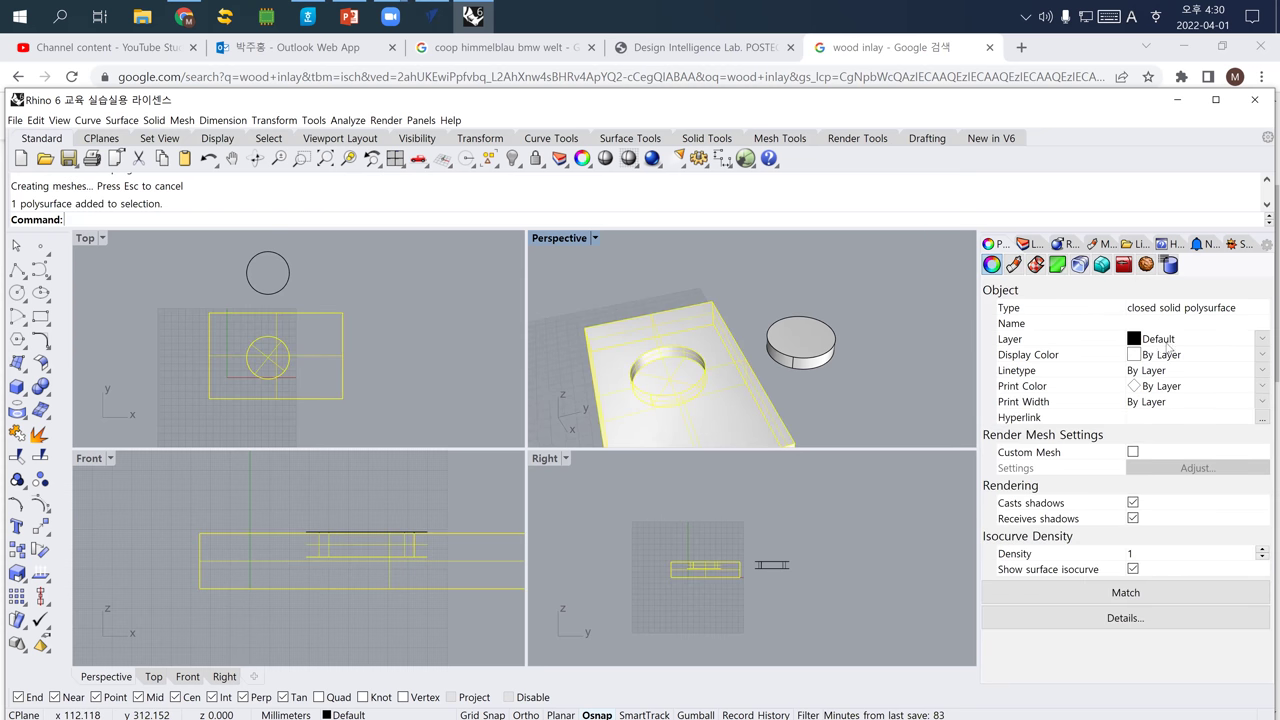
{"action": "left_click", "coordinate": [1167, 354]}
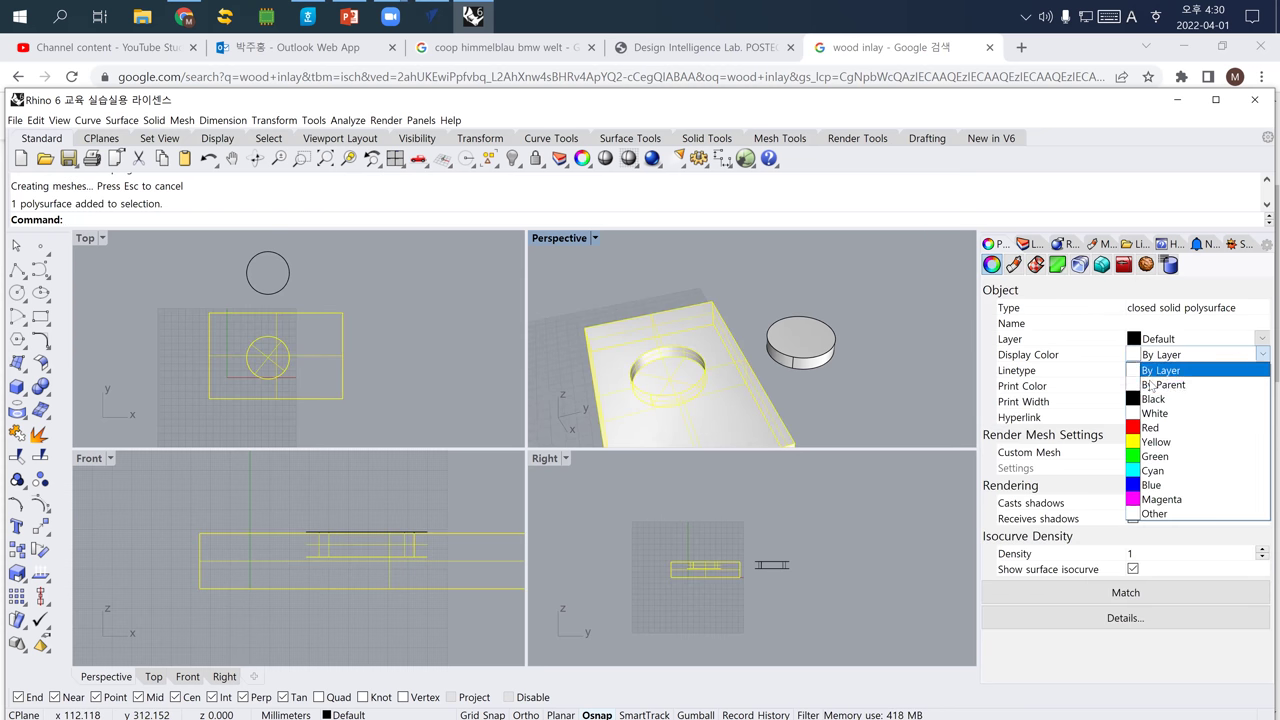
{"action": "left_click", "coordinate": [1152, 428]}
{"action": "left_click", "coordinate": [933, 388]}
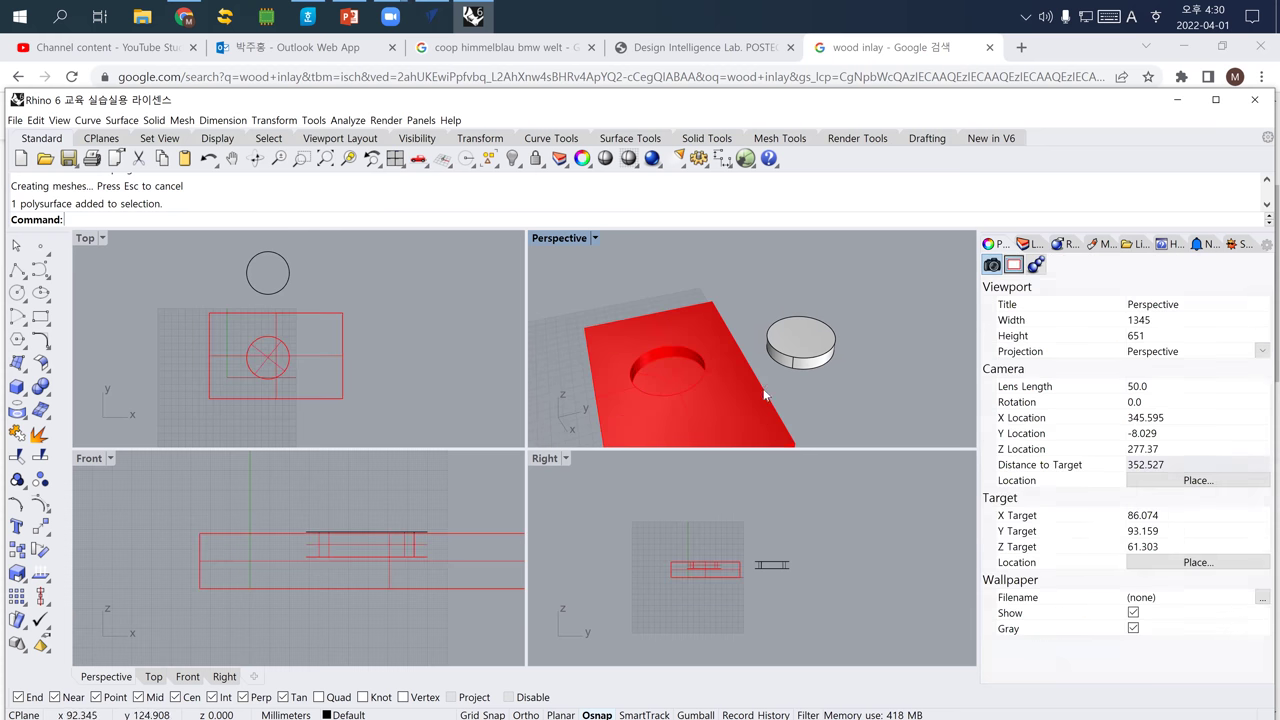
Copy the spare disc straight back along the Y direction into the red box's round pocket as an inlay.
{"action": "left_click", "coordinate": [793, 366]}
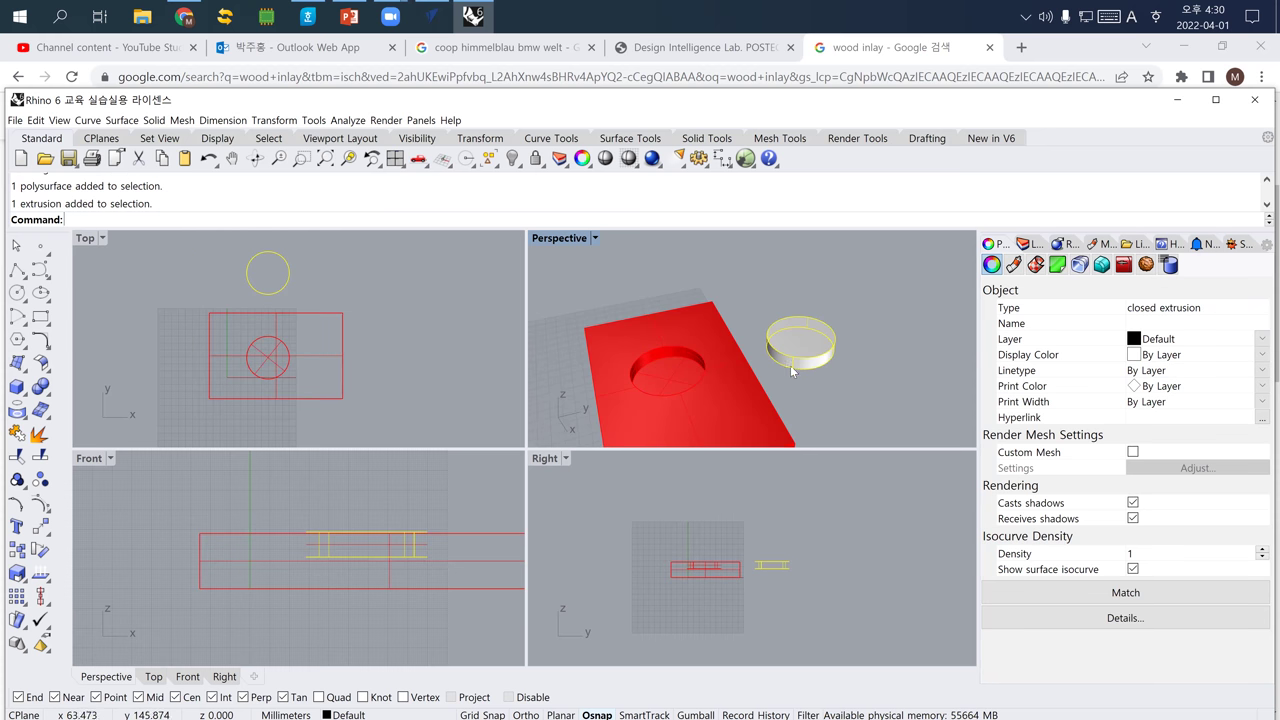
{"action": "type", "text": "m"}
{"action": "key", "text": "Return"}
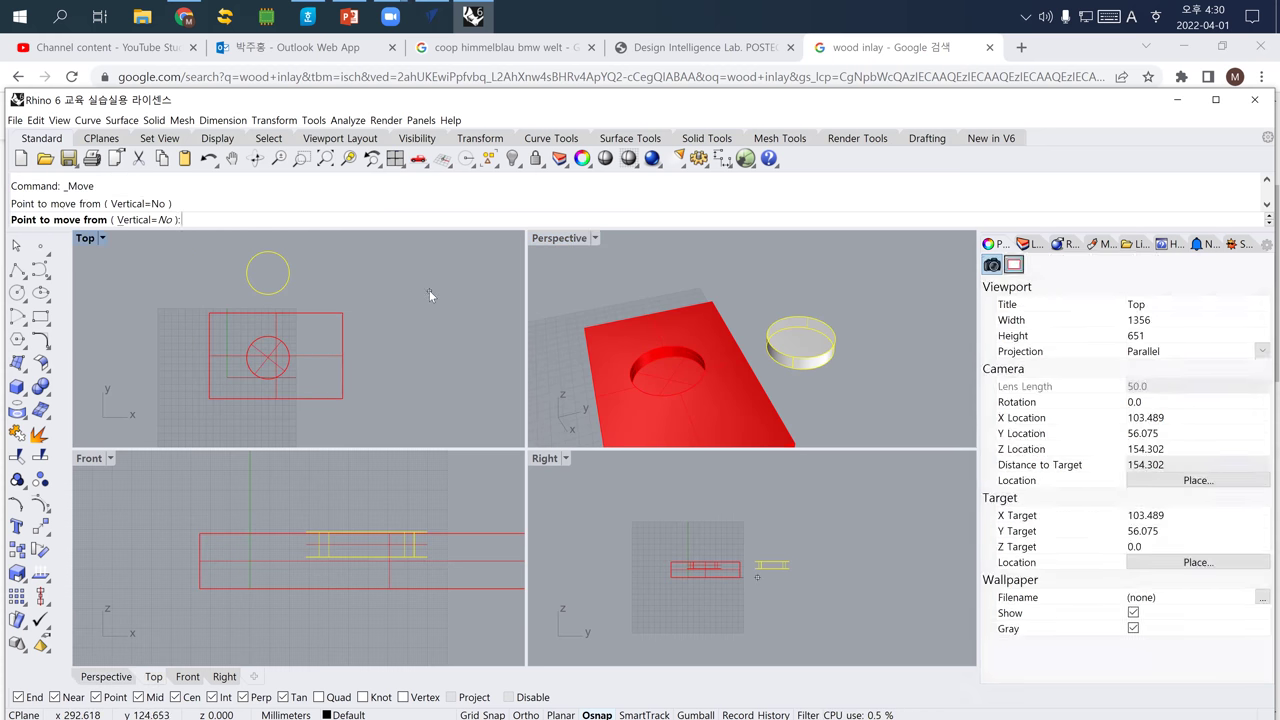
{"action": "type", "text": "Copy"}
{"action": "key", "text": "Return"}
{"action": "left_click", "coordinate": [428, 297]}
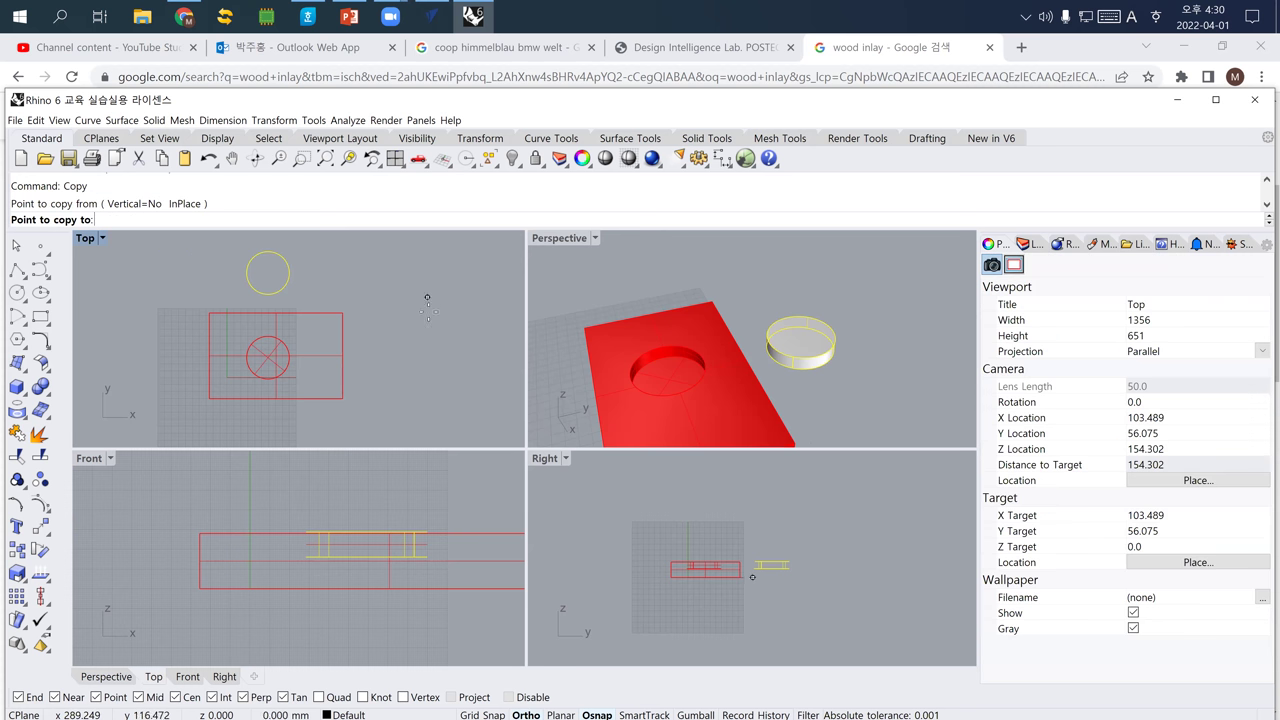
{"action": "left_click", "coordinate": [428, 382]}
{"action": "key", "text": "Return"}
{"action": "right_click_drag", "start_coordinate": [544, 375], "coordinate": [659, 318]}
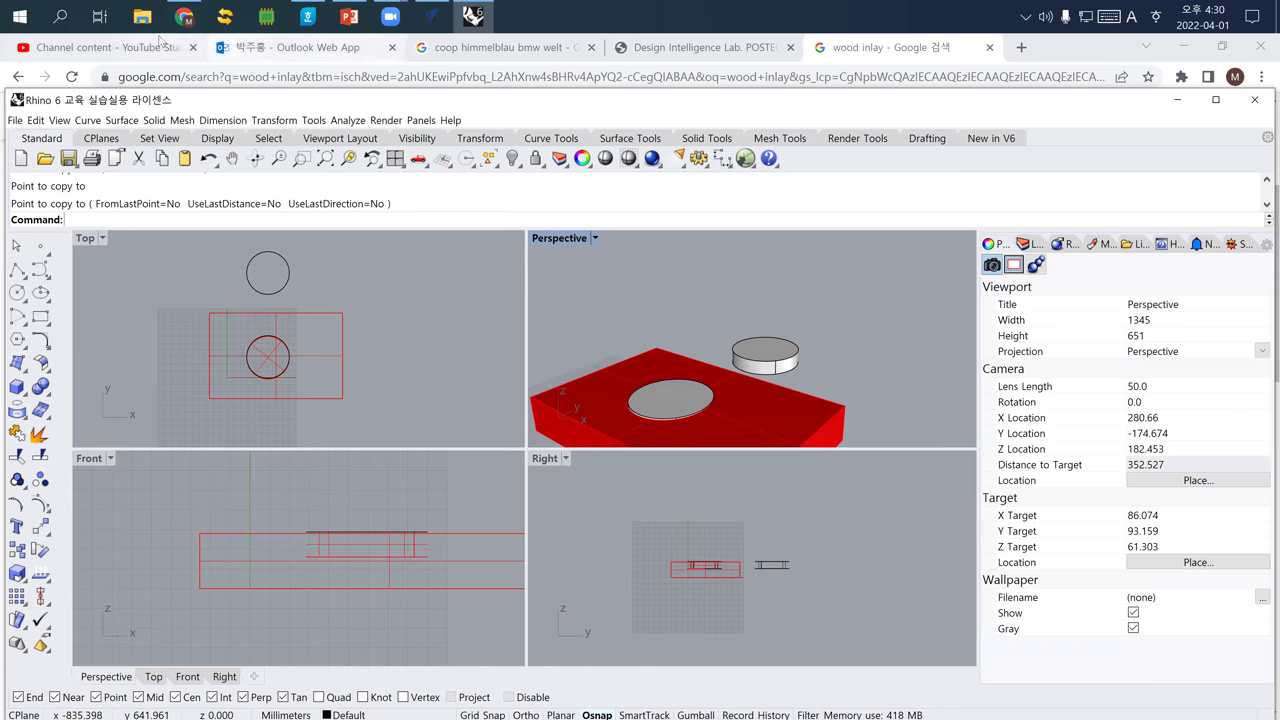
{"action": "right_click_drag", "start_coordinate": [705, 347], "coordinate": [632, 378], "text": "shift"}
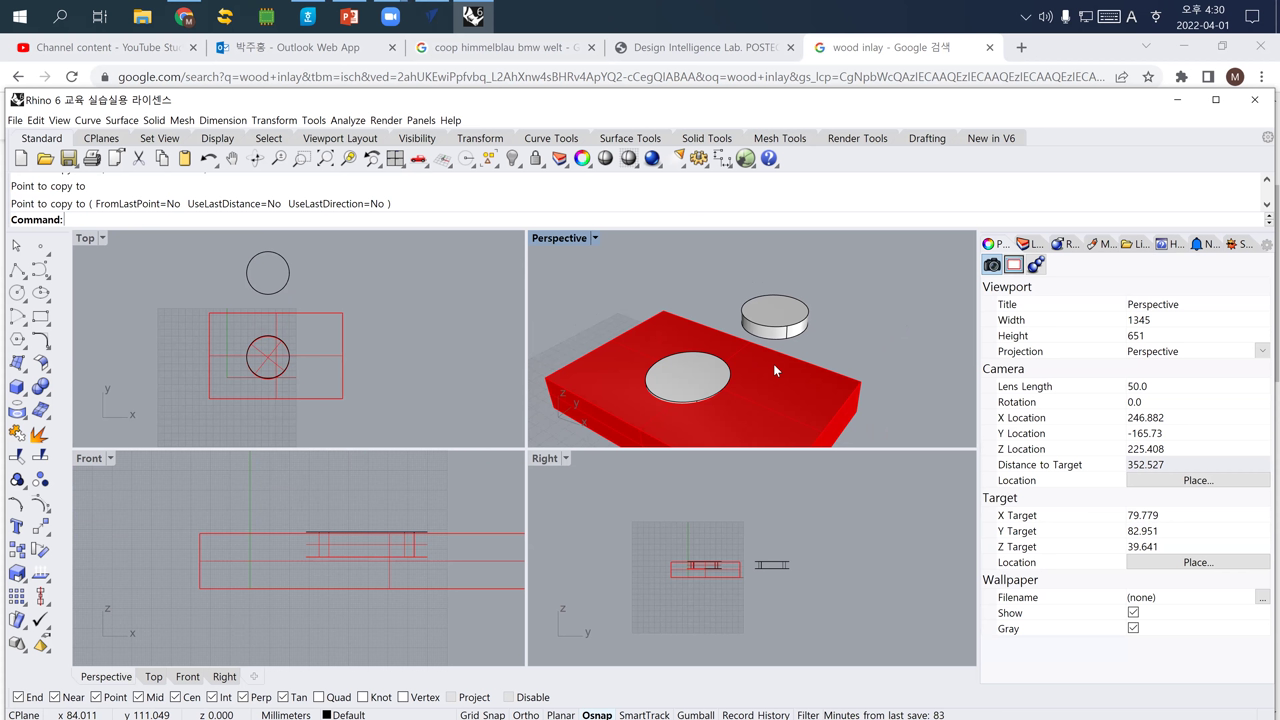
Switch to the browser's wood inlay image results and look through the examples of inlay patterns and techniques.
{"action": "left_click", "coordinate": [655, 55]}
{"action": "left_click", "coordinate": [847, 52]}
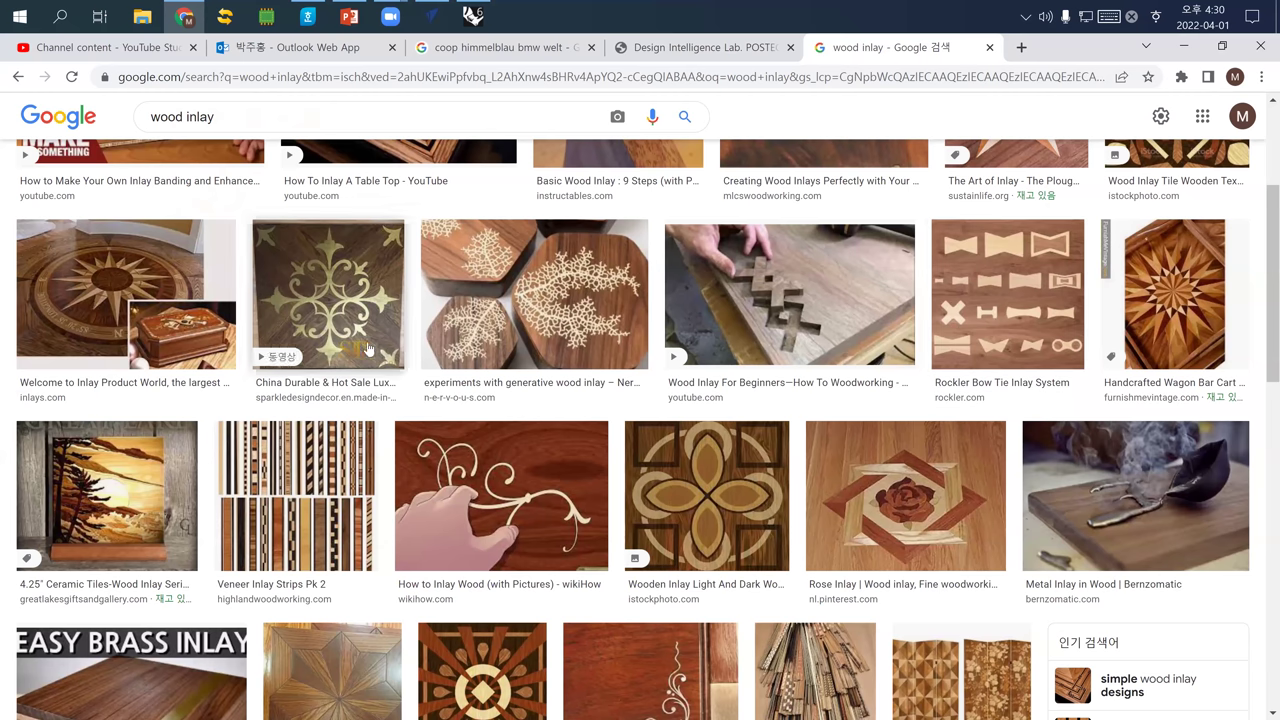
{"action": "scroll", "coordinate": [365, 350], "scroll_direction": "down", "scroll_amount": 2}
{"action": "scroll", "coordinate": [493, 500], "scroll_direction": "down", "scroll_amount": 3}
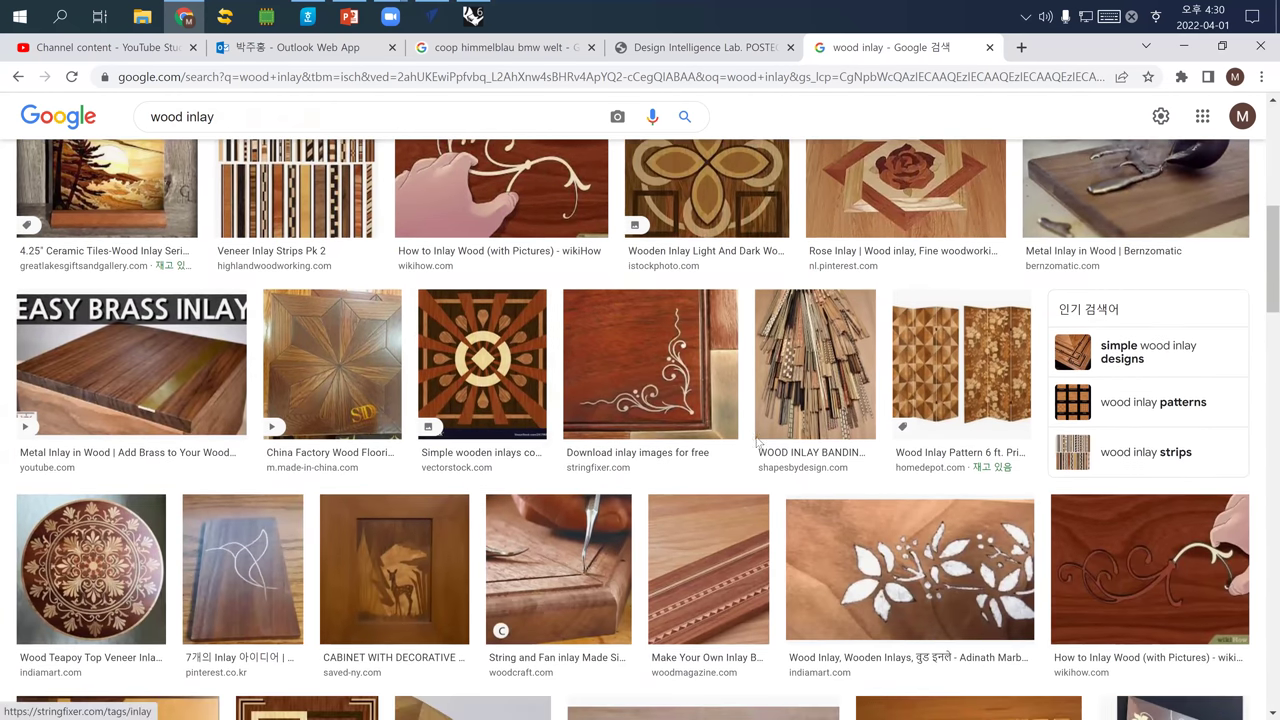
{"action": "scroll", "coordinate": [685, 456], "scroll_direction": "down", "scroll_amount": 1}
{"action": "scroll", "coordinate": [545, 460], "scroll_direction": "down", "scroll_amount": 2}
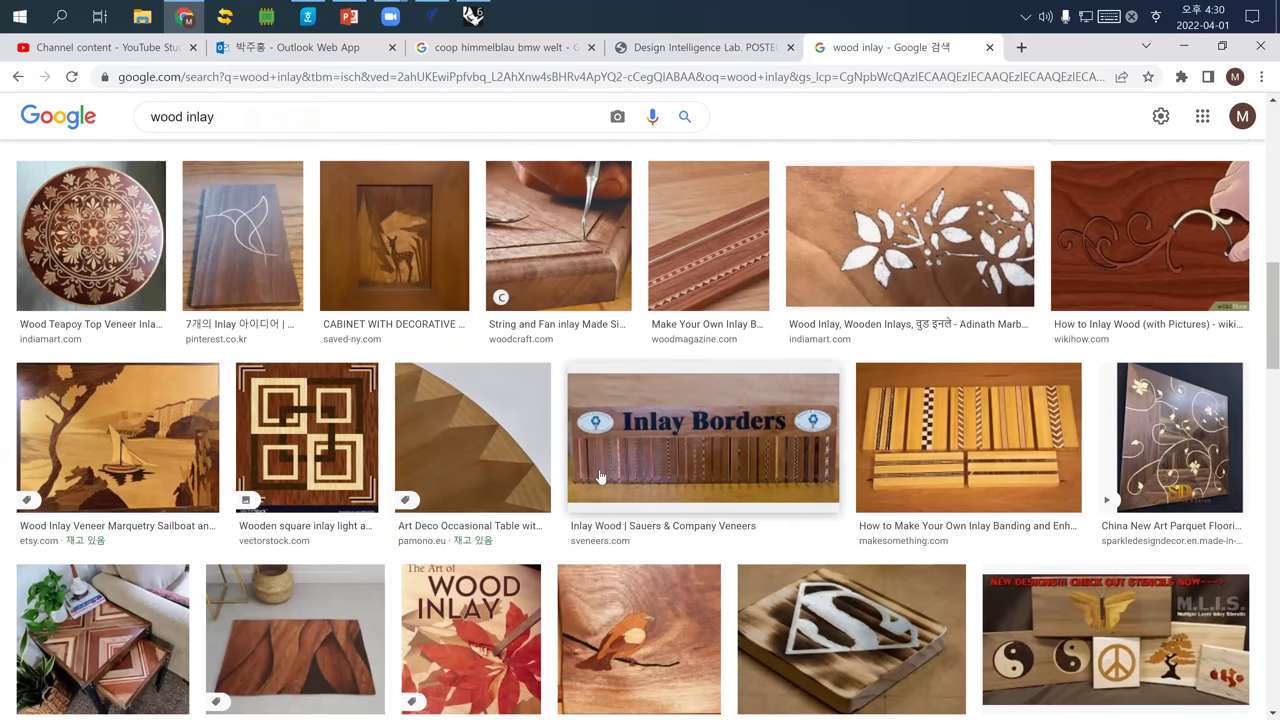
{"action": "scroll", "coordinate": [600, 477], "scroll_direction": "down", "scroll_amount": 2}
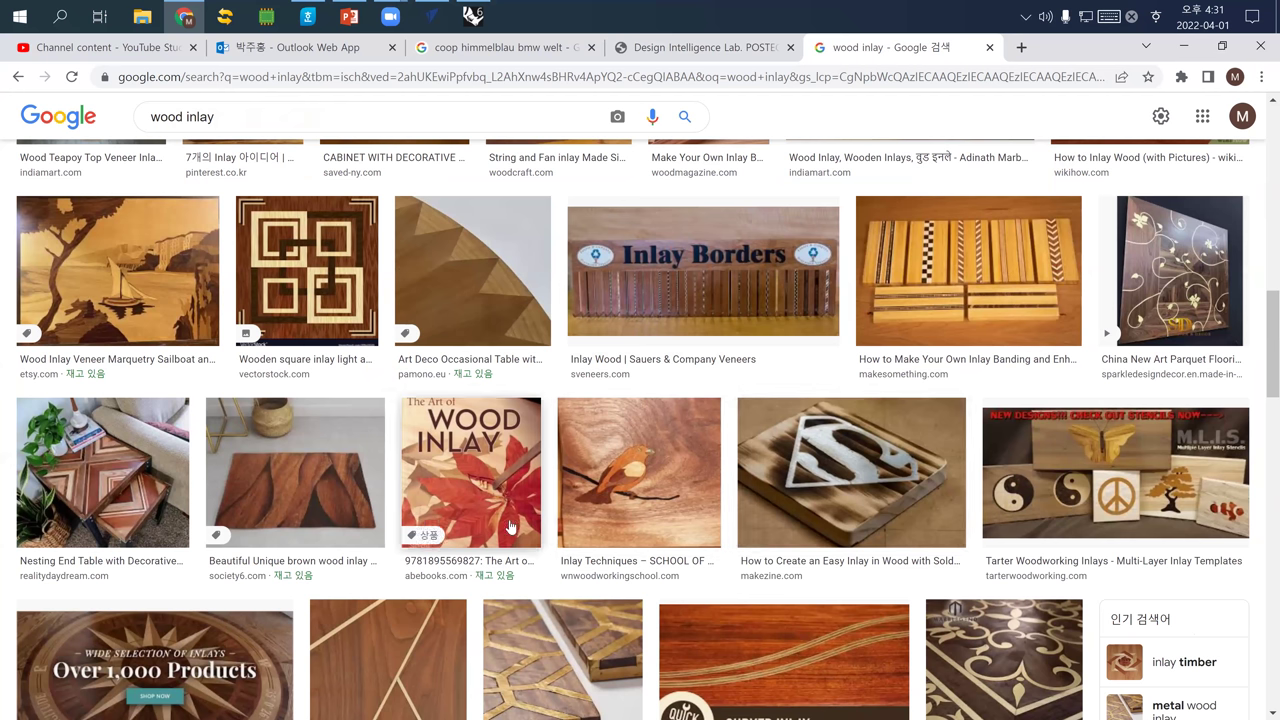
{"action": "scroll", "coordinate": [480, 535], "scroll_direction": "down", "scroll_amount": 3}
{"action": "scroll", "coordinate": [480, 545], "scroll_direction": "down", "scroll_amount": 4}
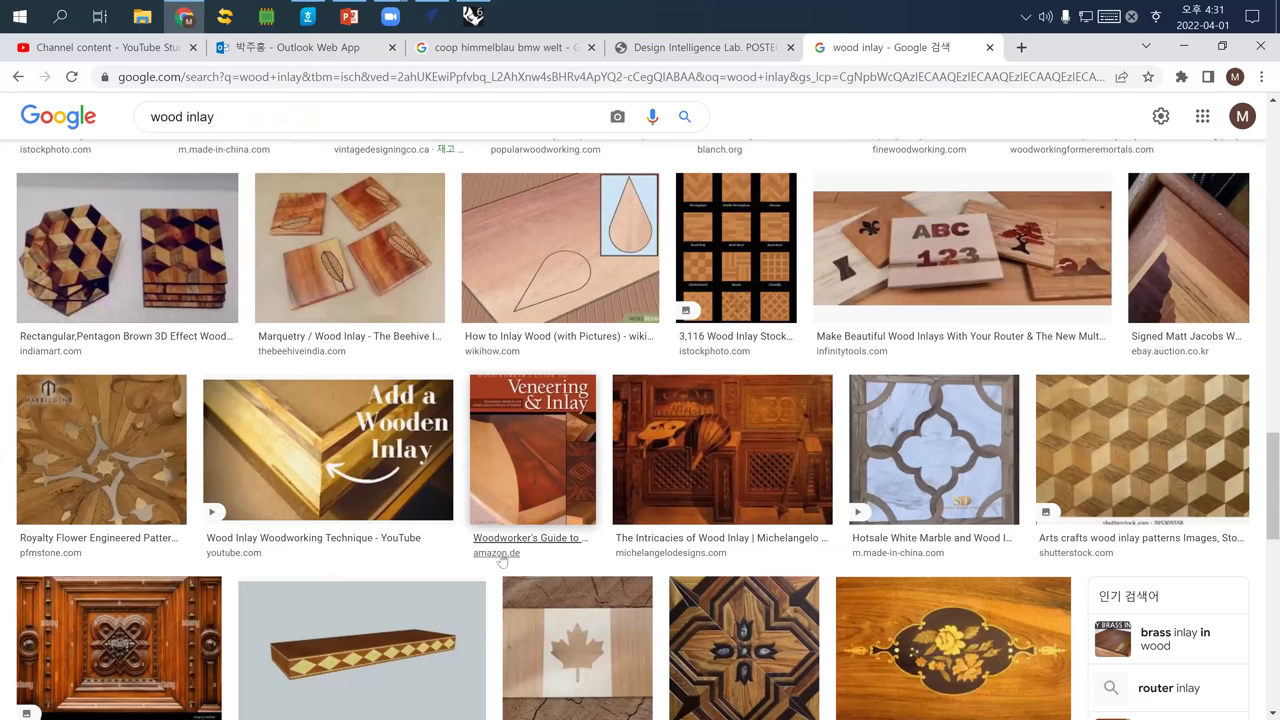
{"action": "scroll", "coordinate": [783, 594], "scroll_direction": "down", "scroll_amount": 1}
{"action": "scroll", "coordinate": [783, 594], "scroll_direction": "down", "scroll_amount": 4}
{"action": "scroll", "coordinate": [700, 540], "scroll_direction": "down", "scroll_amount": 1}
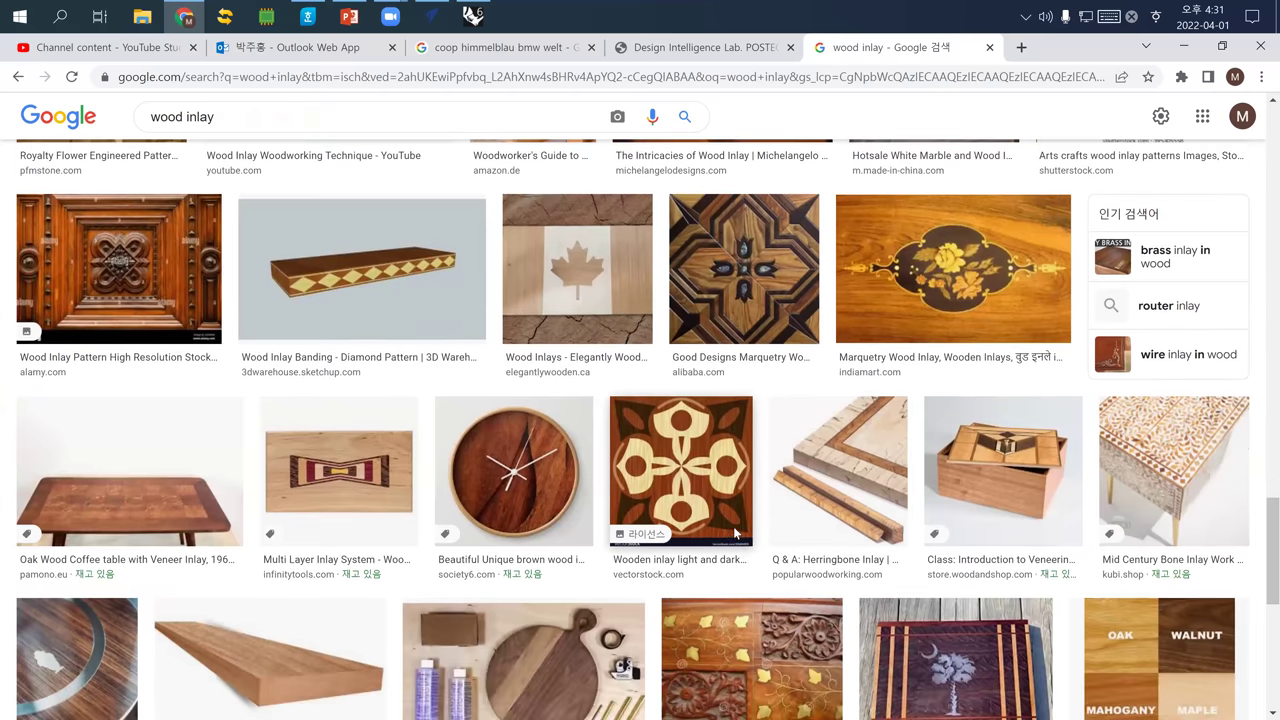
{"action": "scroll", "coordinate": [435, 487], "scroll_direction": "down", "scroll_amount": 2}
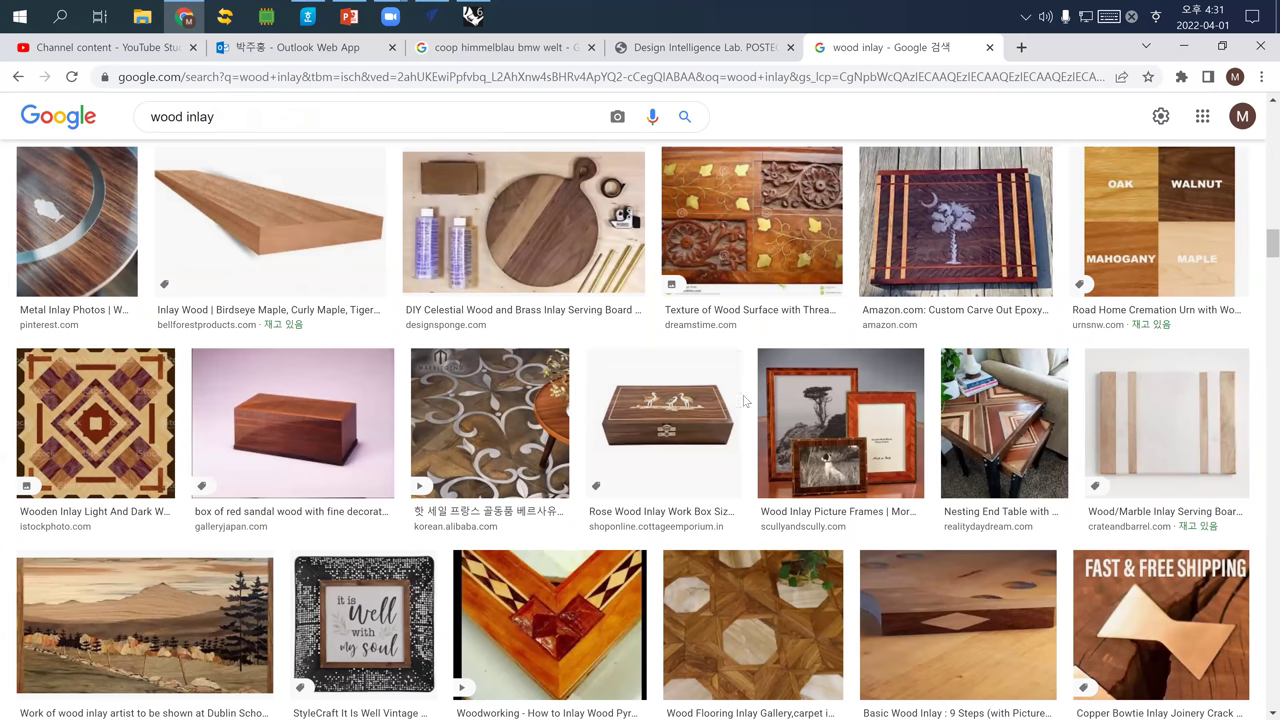
{"action": "scroll", "coordinate": [572, 510], "scroll_direction": "down", "scroll_amount": 6}
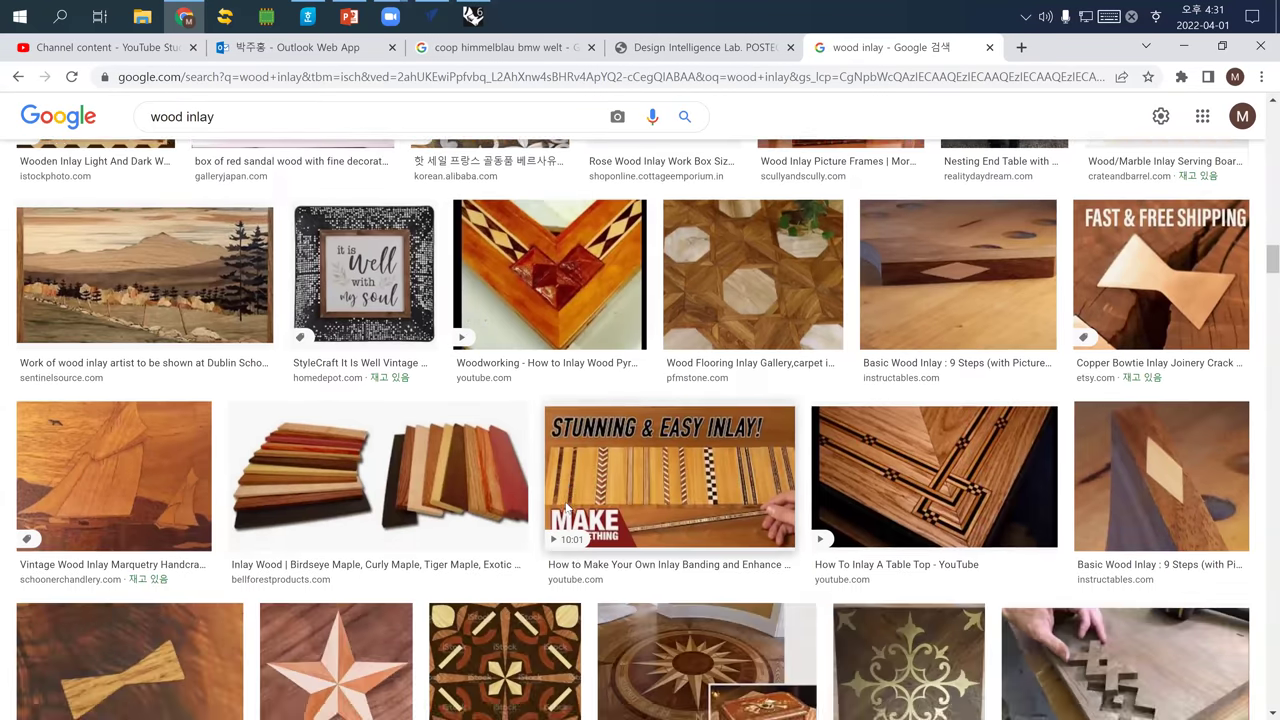
Preview the Nervous System generative wood inlay image, and its related image of the hexagonal boxes.
{"action": "scroll", "coordinate": [514, 502], "scroll_direction": "down", "scroll_amount": 2}
{"action": "left_click", "coordinate": [181, 494]}
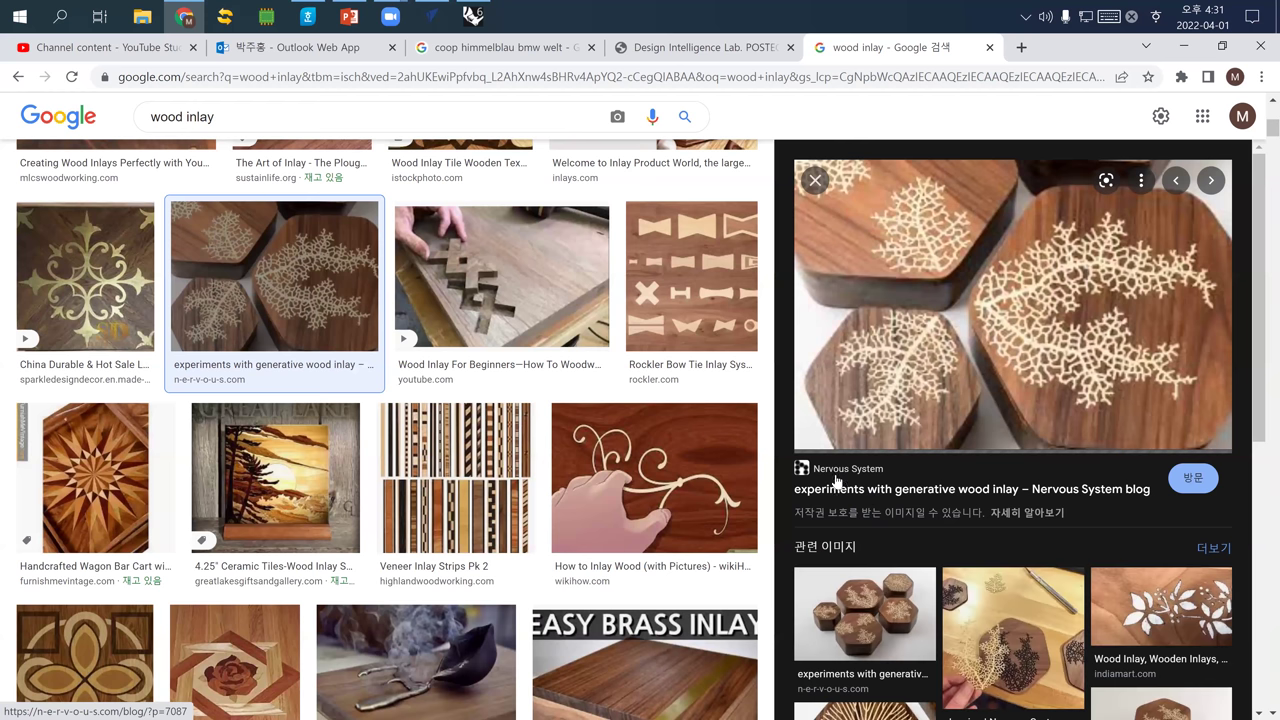
{"action": "left_click", "coordinate": [837, 600]}
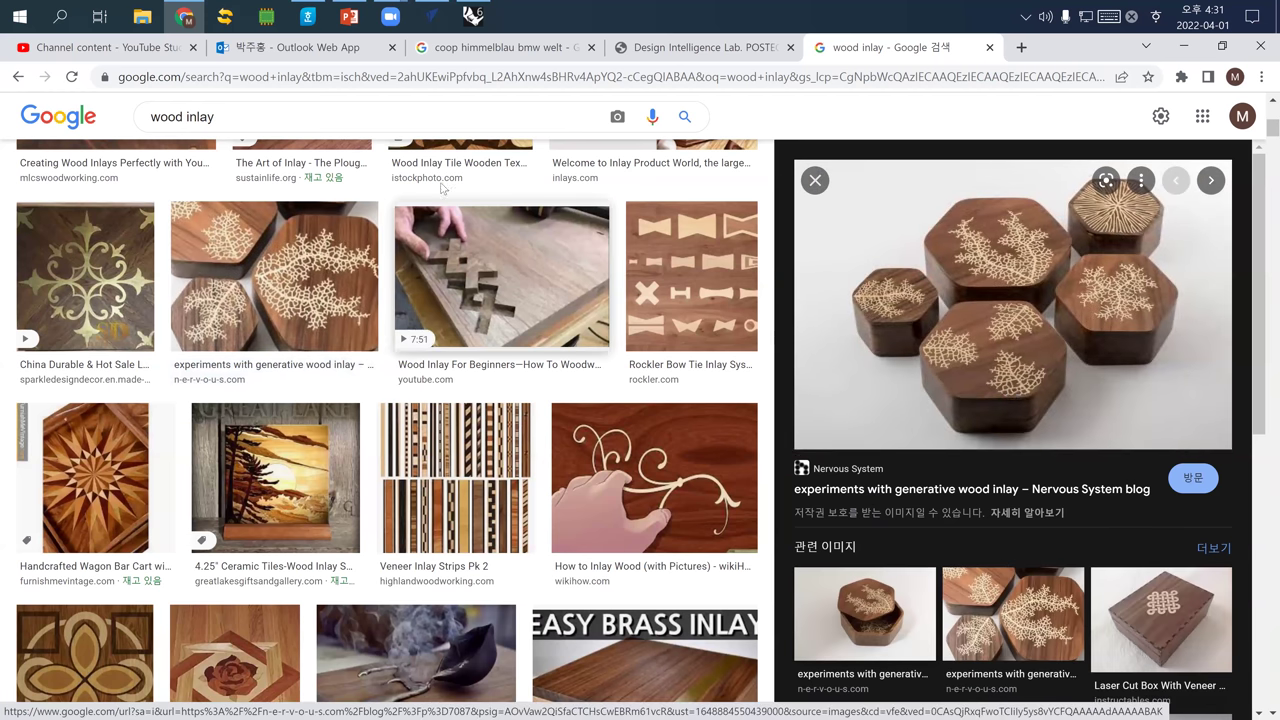
Extend the image search to "wood inlay metal".
{"action": "left_click", "coordinate": [329, 116]}
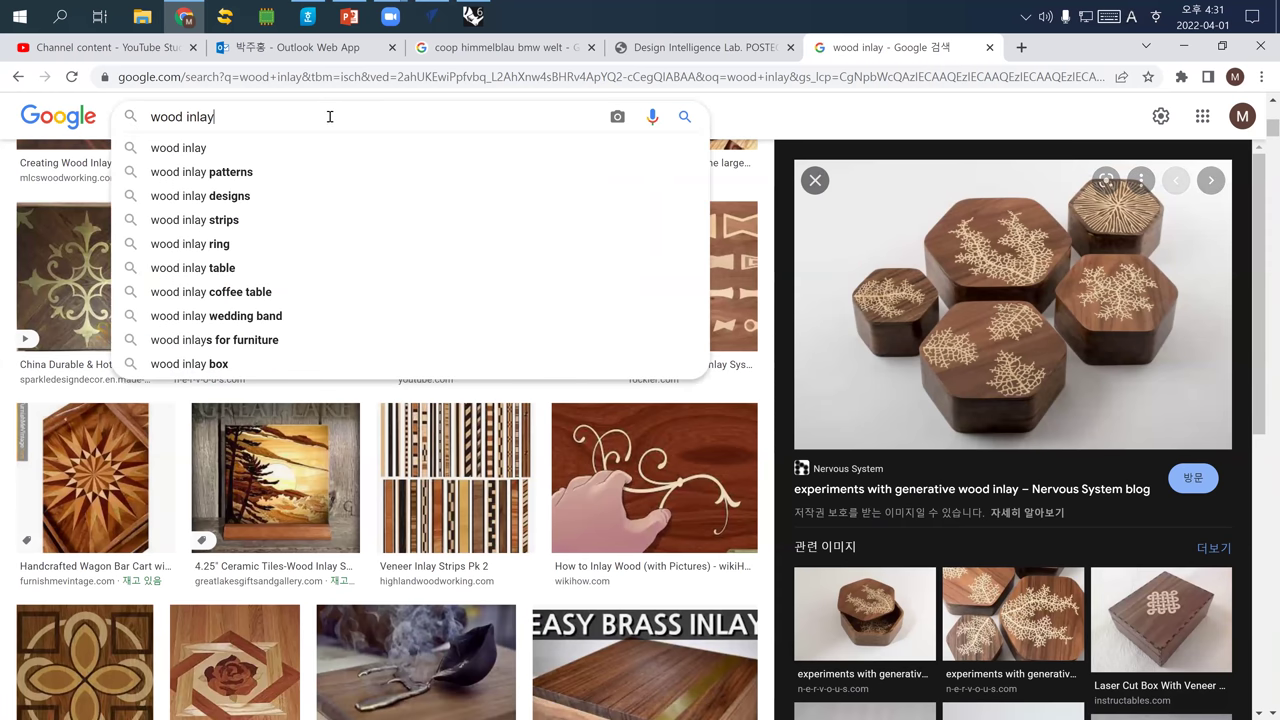
{"action": "type", "text": "metal"}
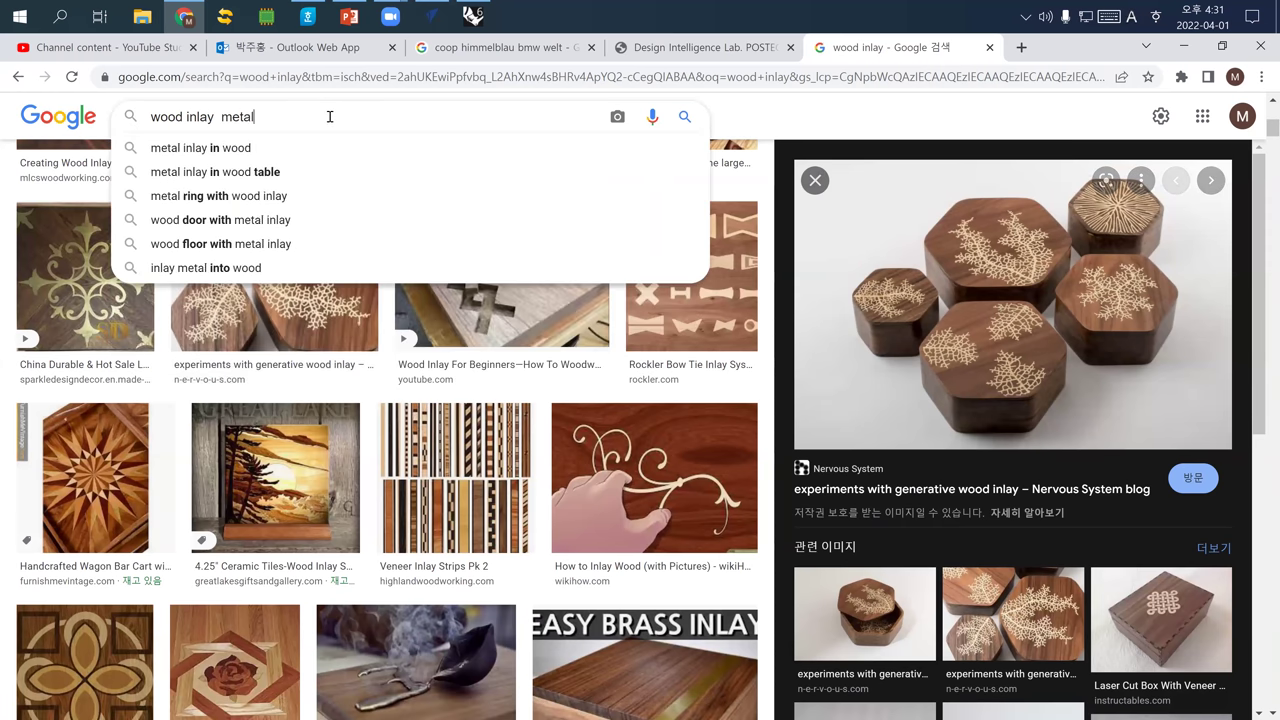
{"action": "key", "text": "Return"}
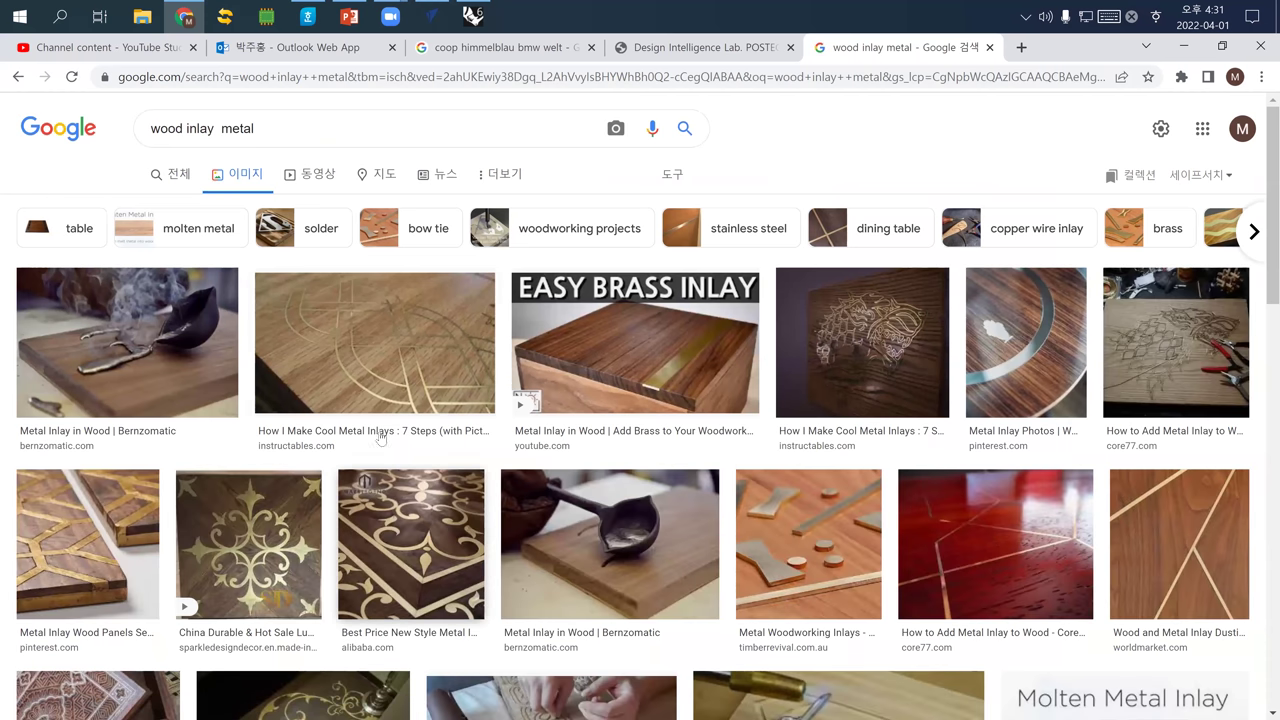
Preview the Instructables cool metal inlays image, browse its related images and open the pewter metal inlay powder one.
{"action": "left_click", "coordinate": [866, 336]}
{"action": "scroll", "coordinate": [1040, 473], "scroll_direction": "down", "scroll_amount": 3}
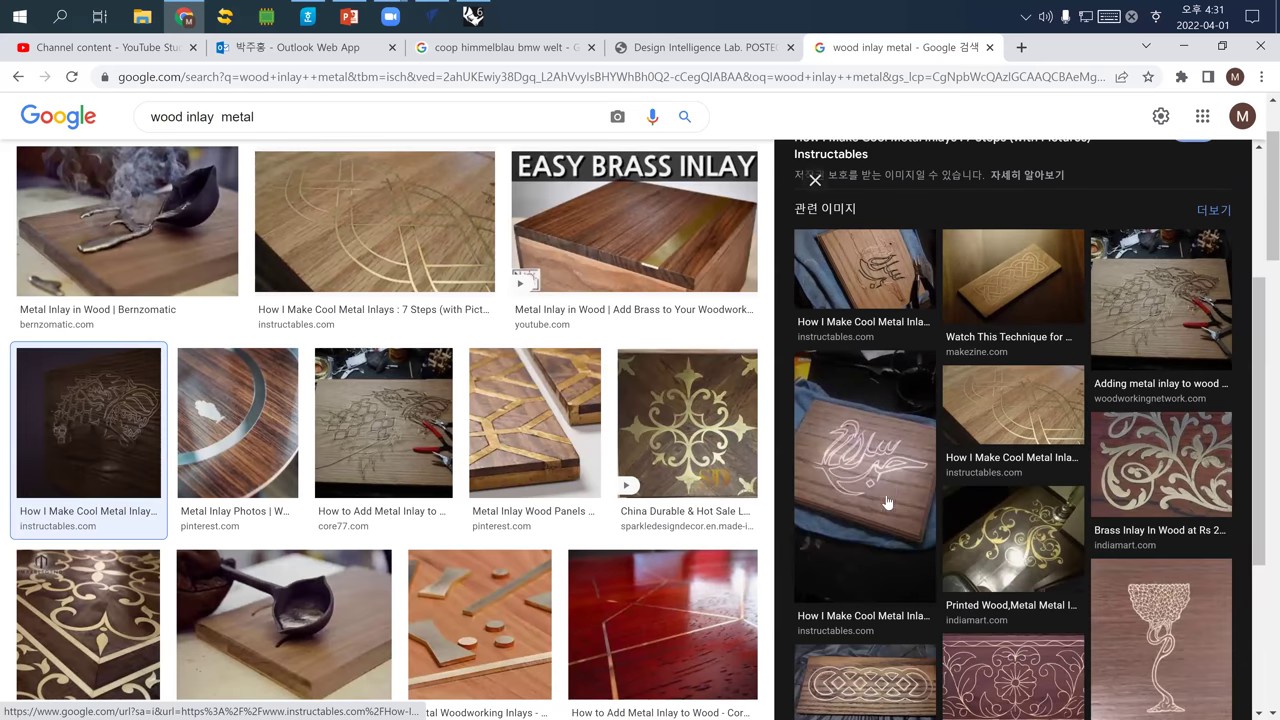
{"action": "scroll", "coordinate": [977, 572], "scroll_direction": "down", "scroll_amount": 3}
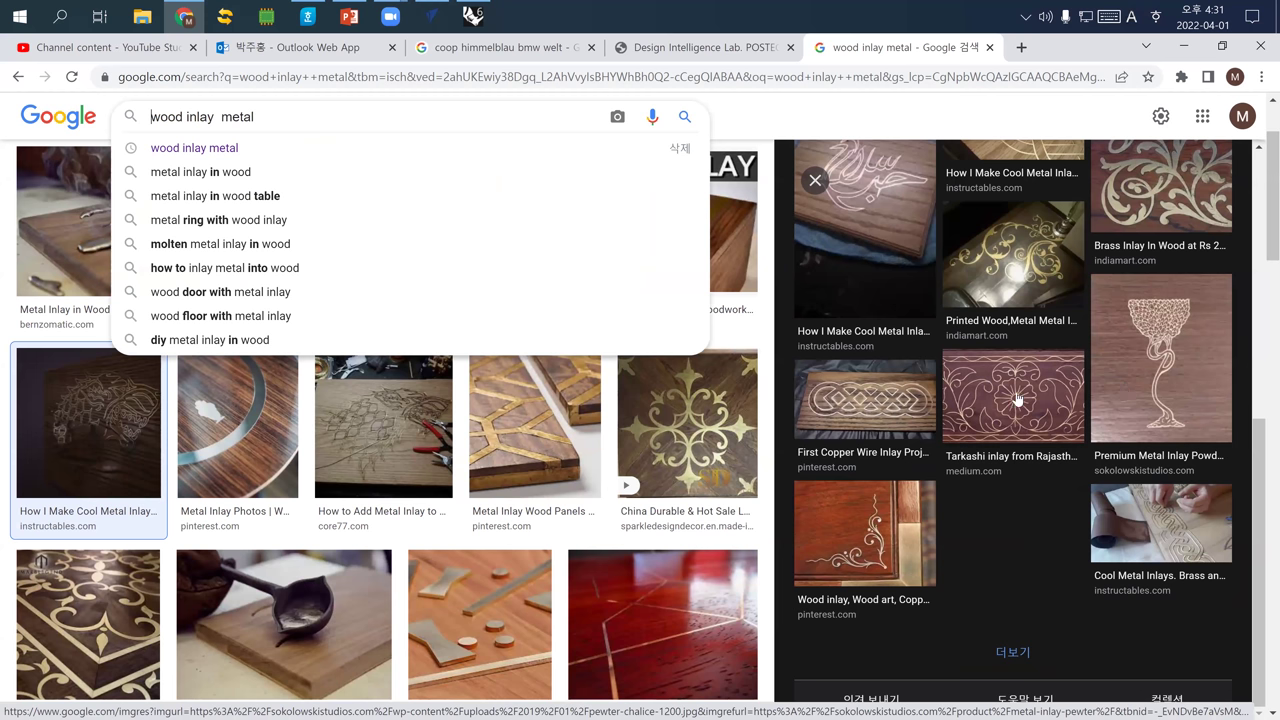
{"action": "left_click", "coordinate": [1208, 387]}
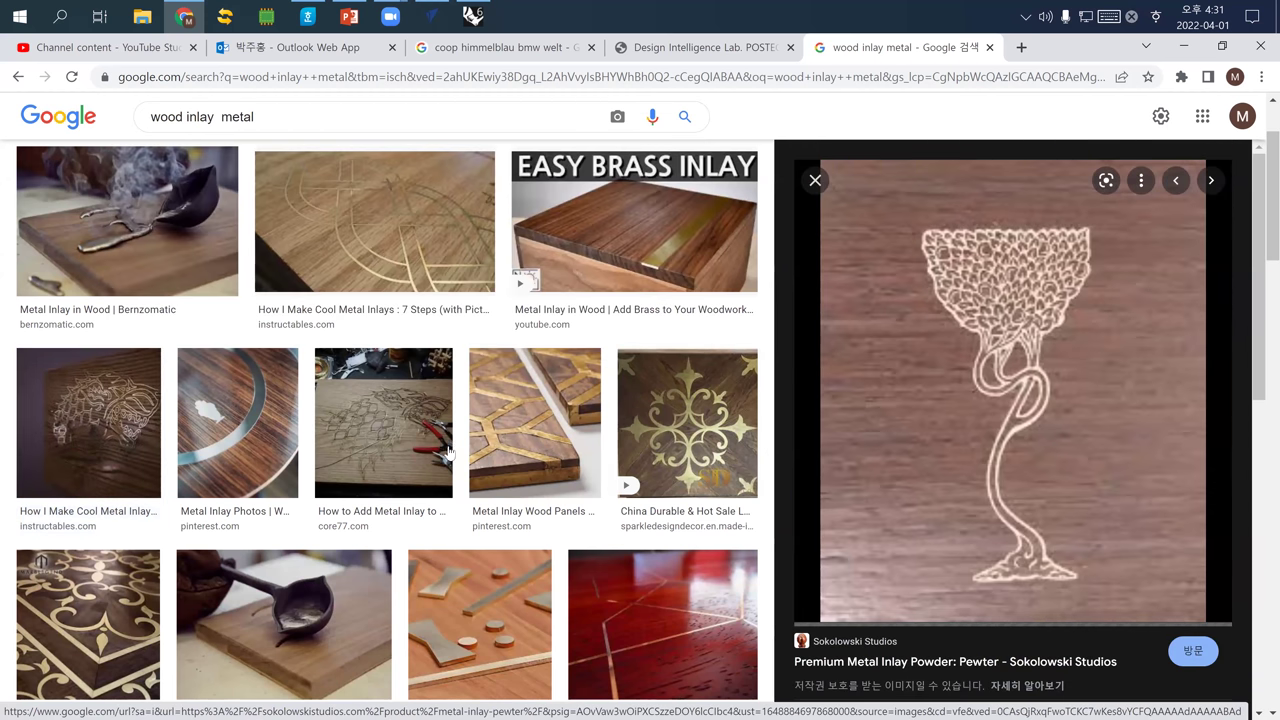
Look through the metal inlay image results for examples of brass, solder and aluminum set into wood.
{"action": "scroll", "coordinate": [440, 455], "scroll_direction": "down", "scroll_amount": 3}
{"action": "scroll", "coordinate": [437, 455], "scroll_direction": "down", "scroll_amount": 3}
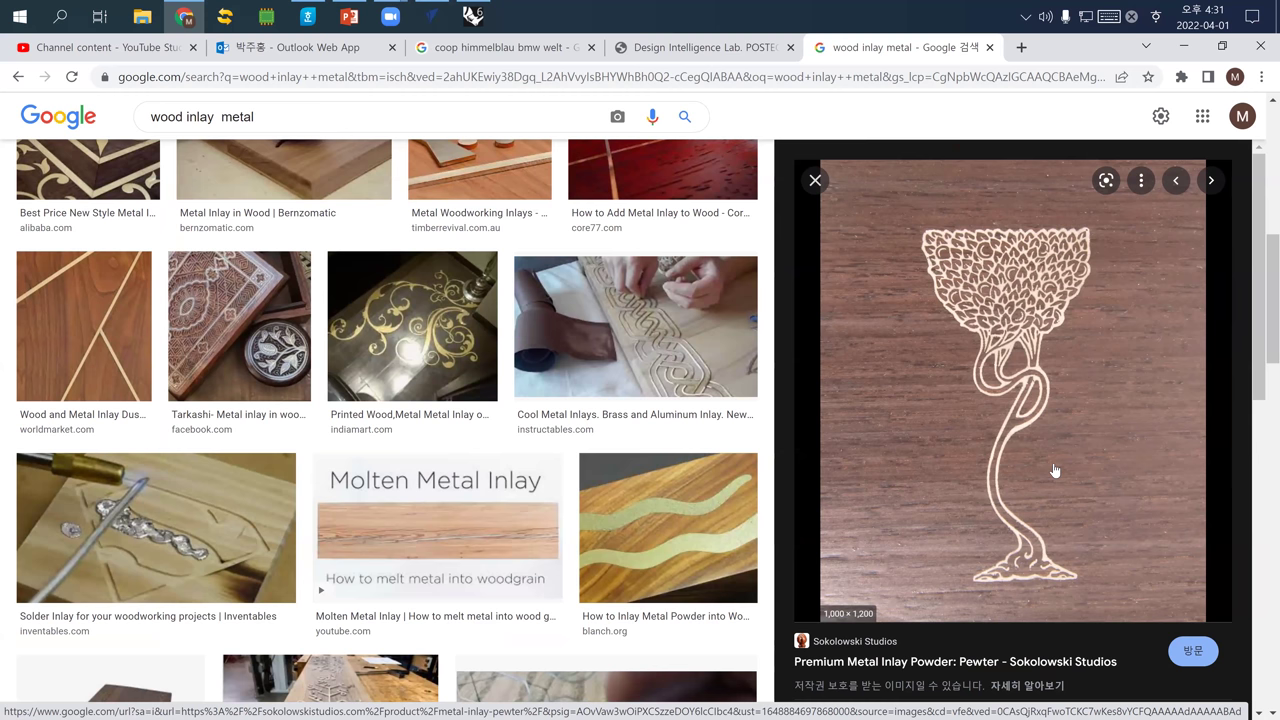
{"action": "scroll", "coordinate": [388, 474], "scroll_direction": "down", "scroll_amount": 3}
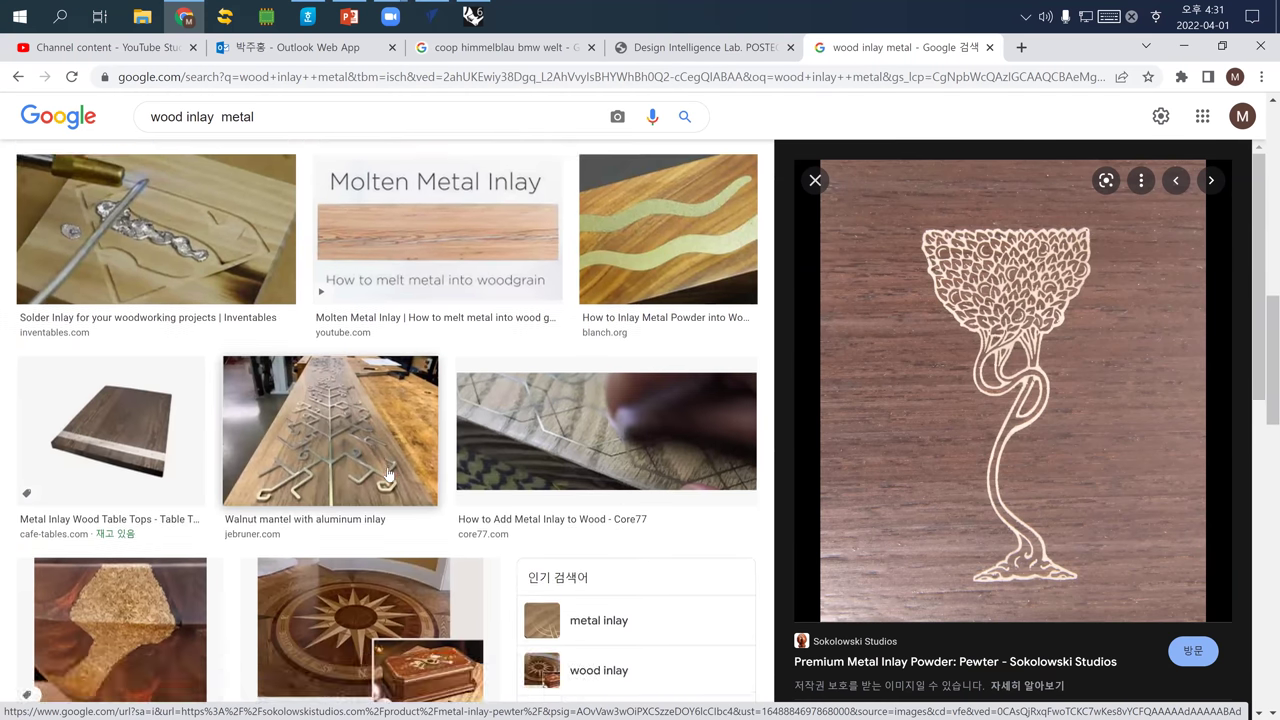
{"action": "scroll", "coordinate": [388, 474], "scroll_direction": "down", "scroll_amount": 5}
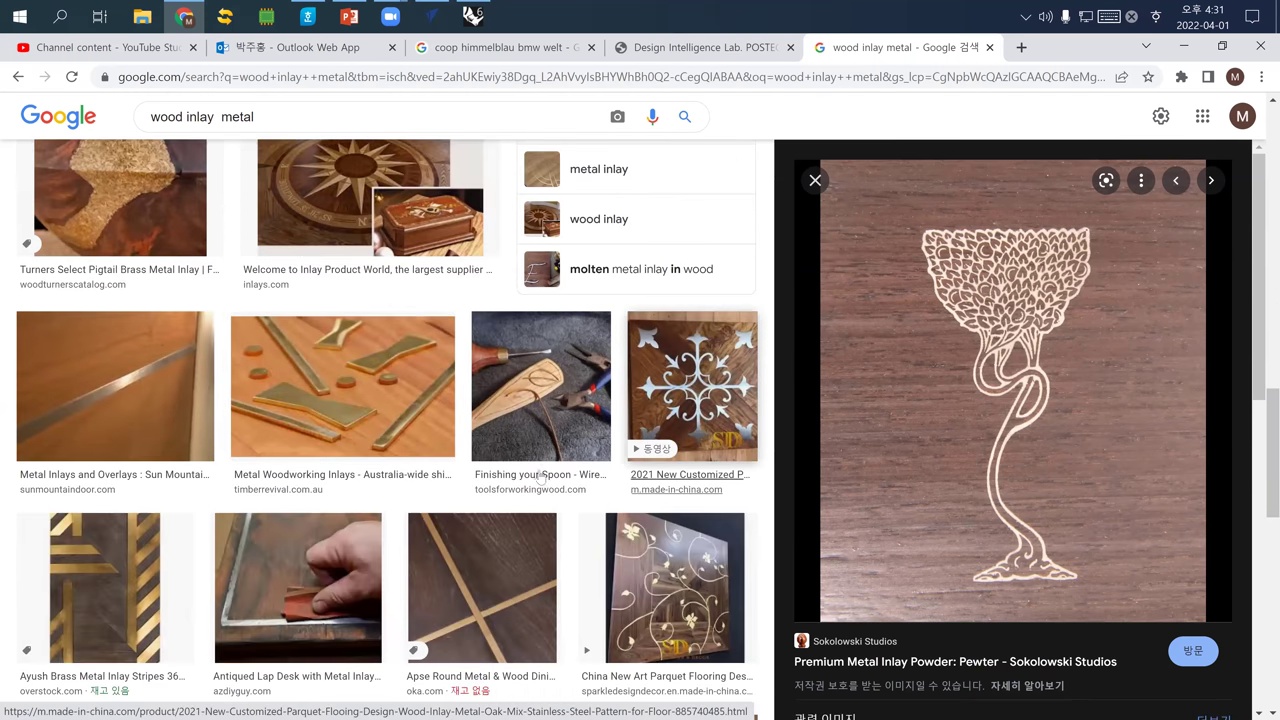
{"action": "scroll", "coordinate": [540, 478], "scroll_direction": "down", "scroll_amount": 4}
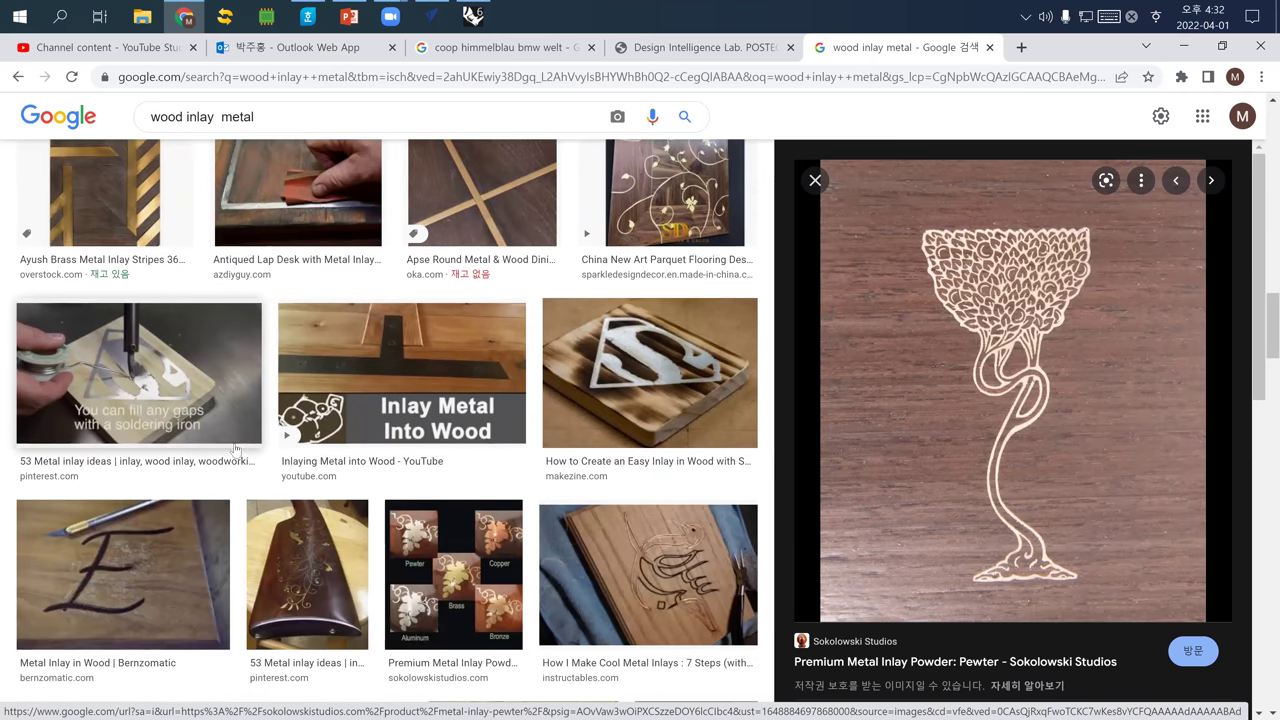
{"action": "scroll", "coordinate": [235, 458], "scroll_direction": "down", "scroll_amount": 2}
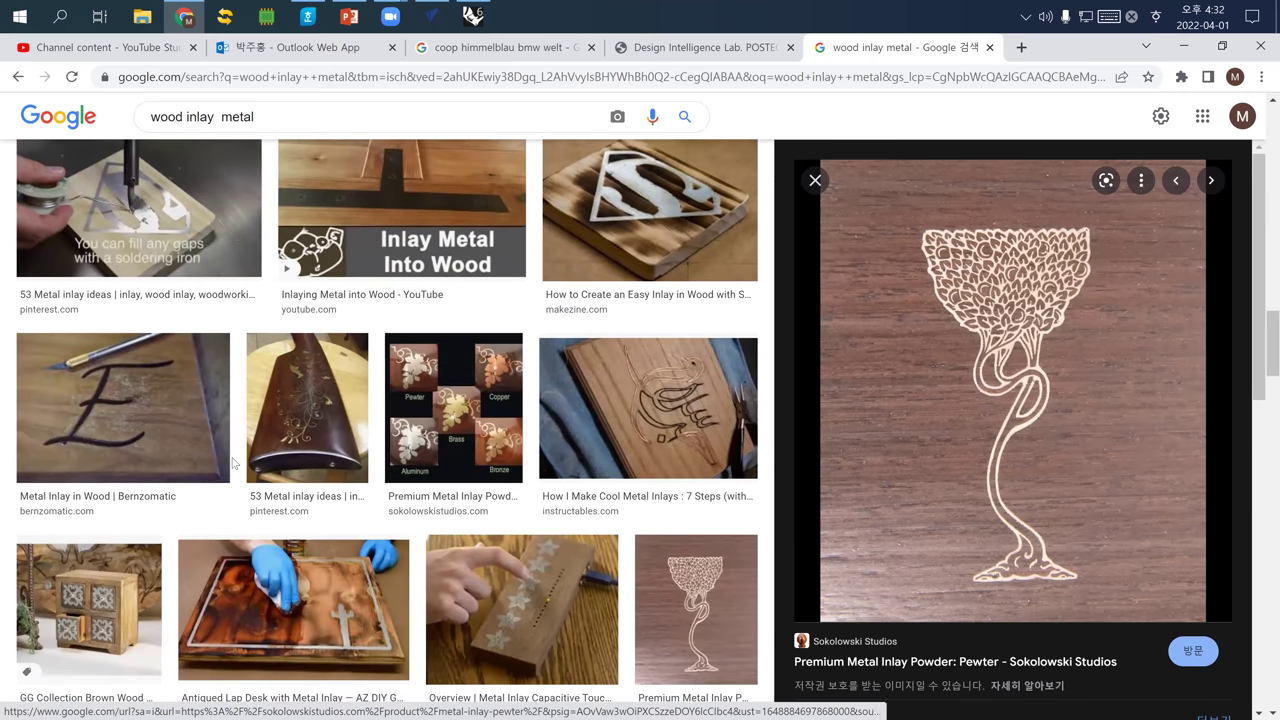
{"action": "scroll", "coordinate": [235, 461], "scroll_direction": "down", "scroll_amount": 3}
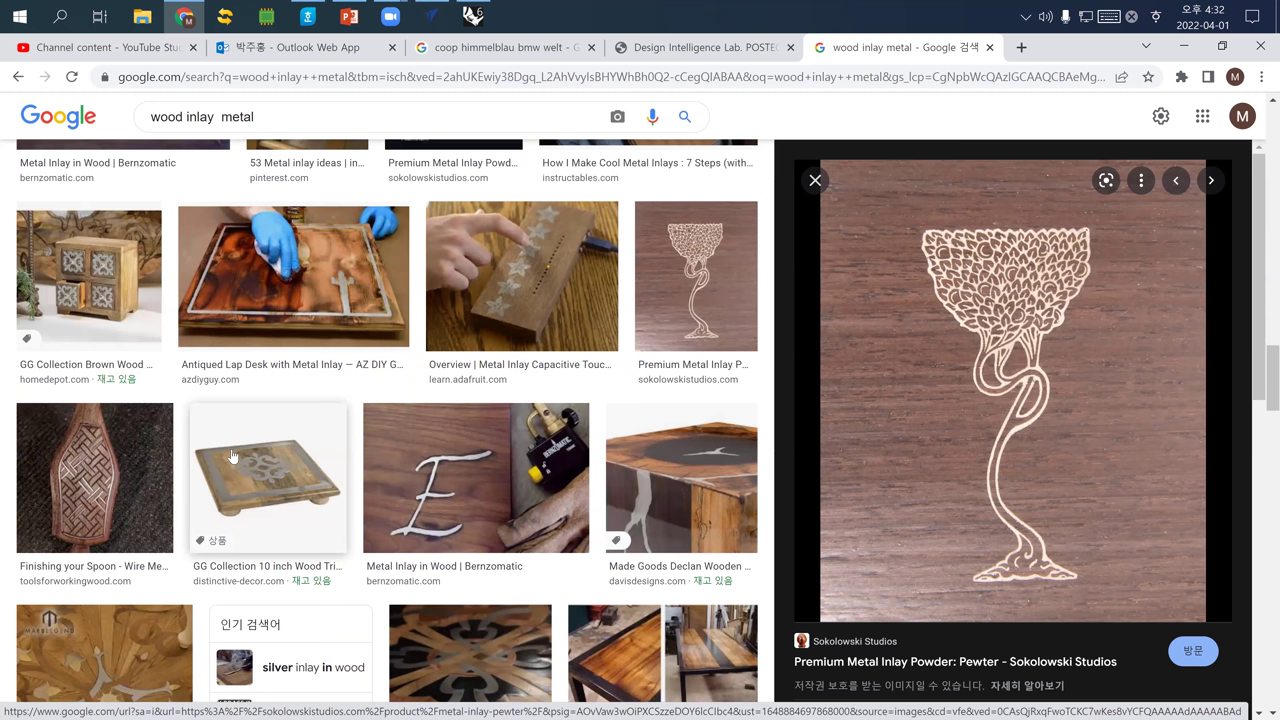
Search the images for "shopbot".
{"action": "key", "text": "/"}
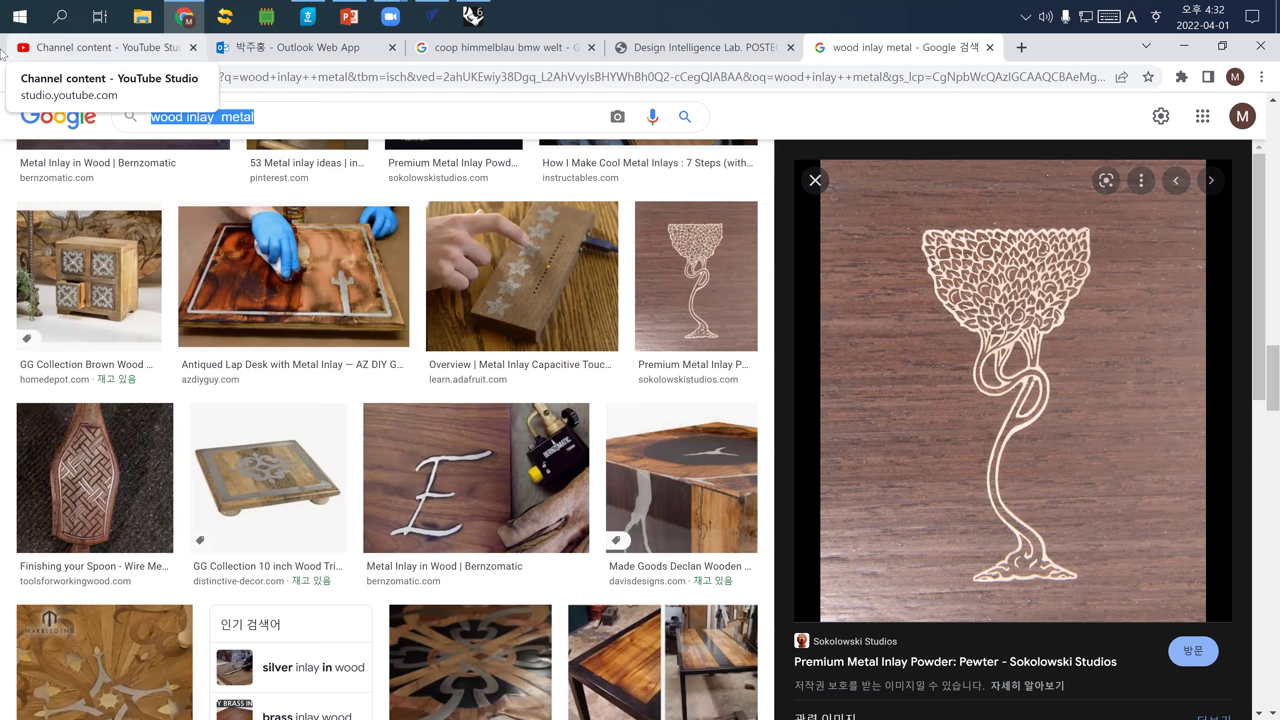
{"action": "type", "text": "shopbot"}
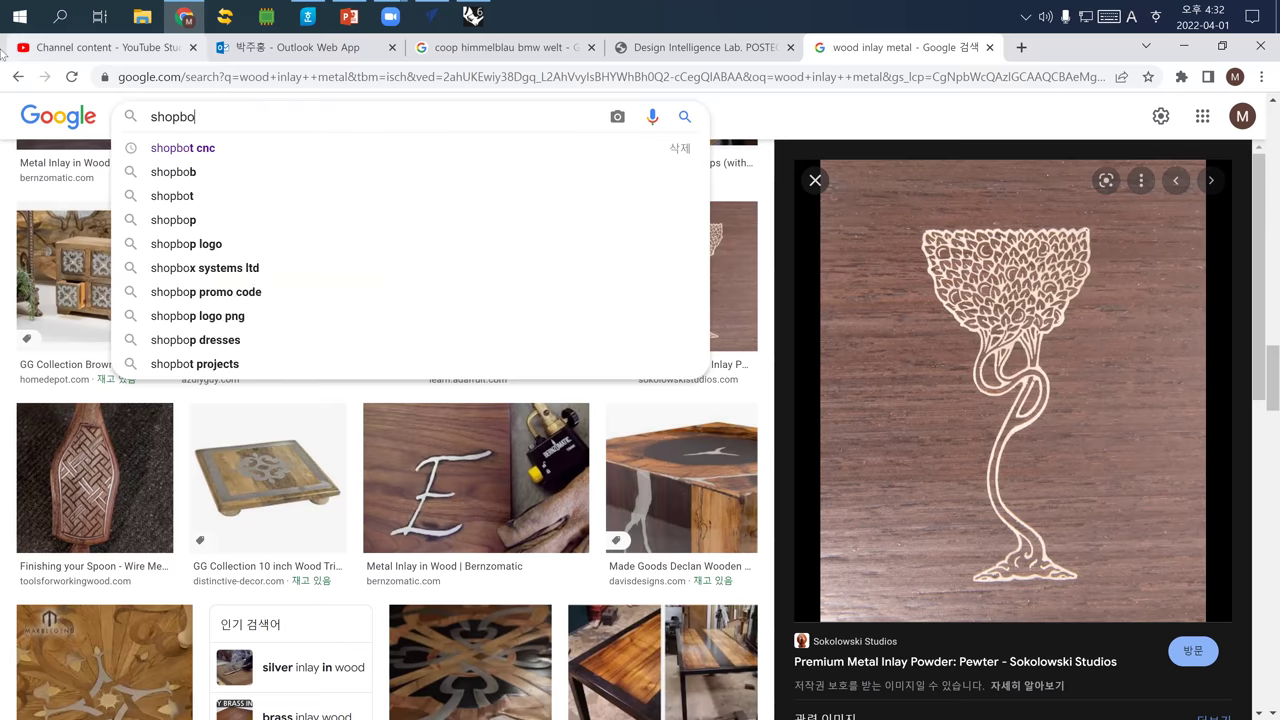
{"action": "key", "text": "Return"}
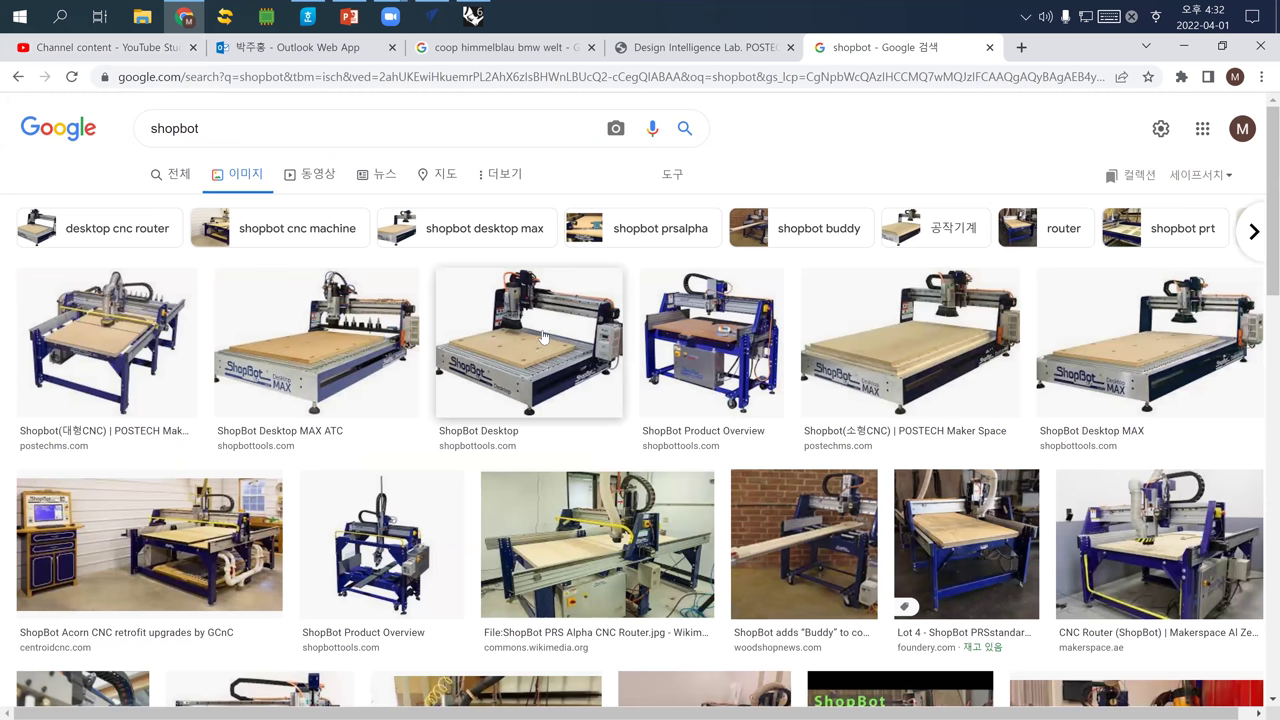
Replace the image search with "srm roland".
{"action": "left_click", "coordinate": [229, 131]}
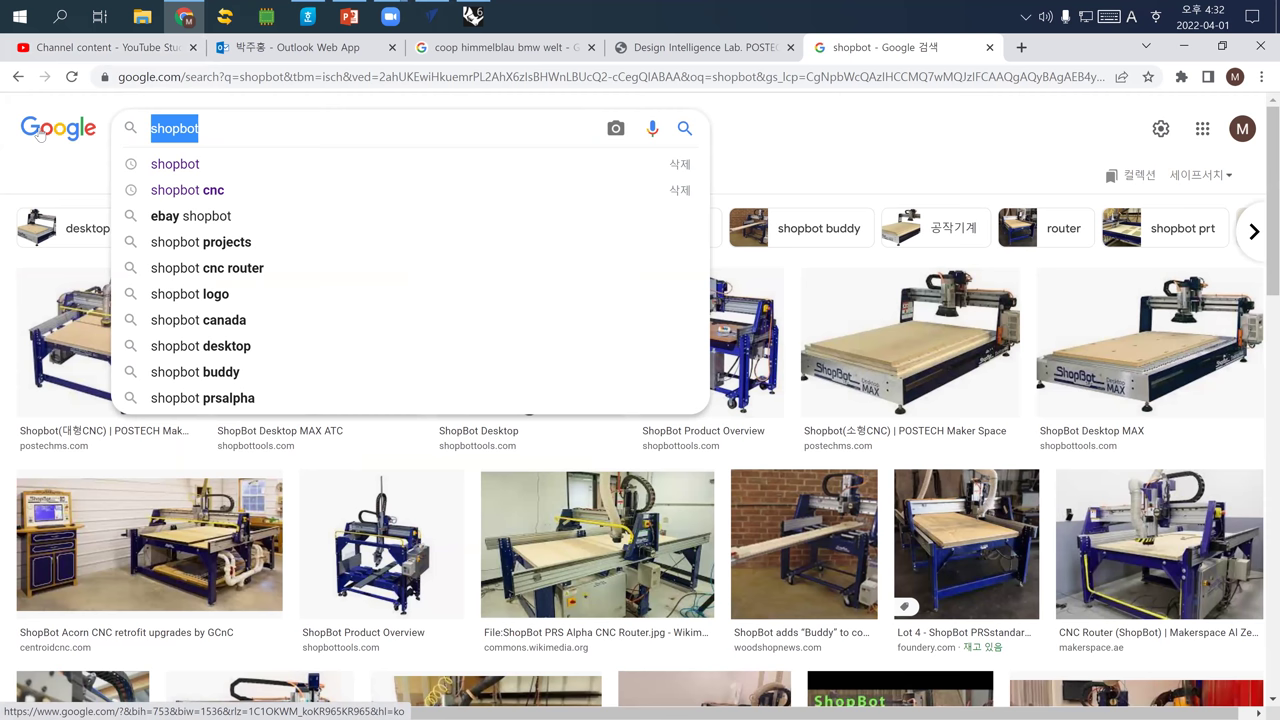
{"action": "type", "text": "srm"}
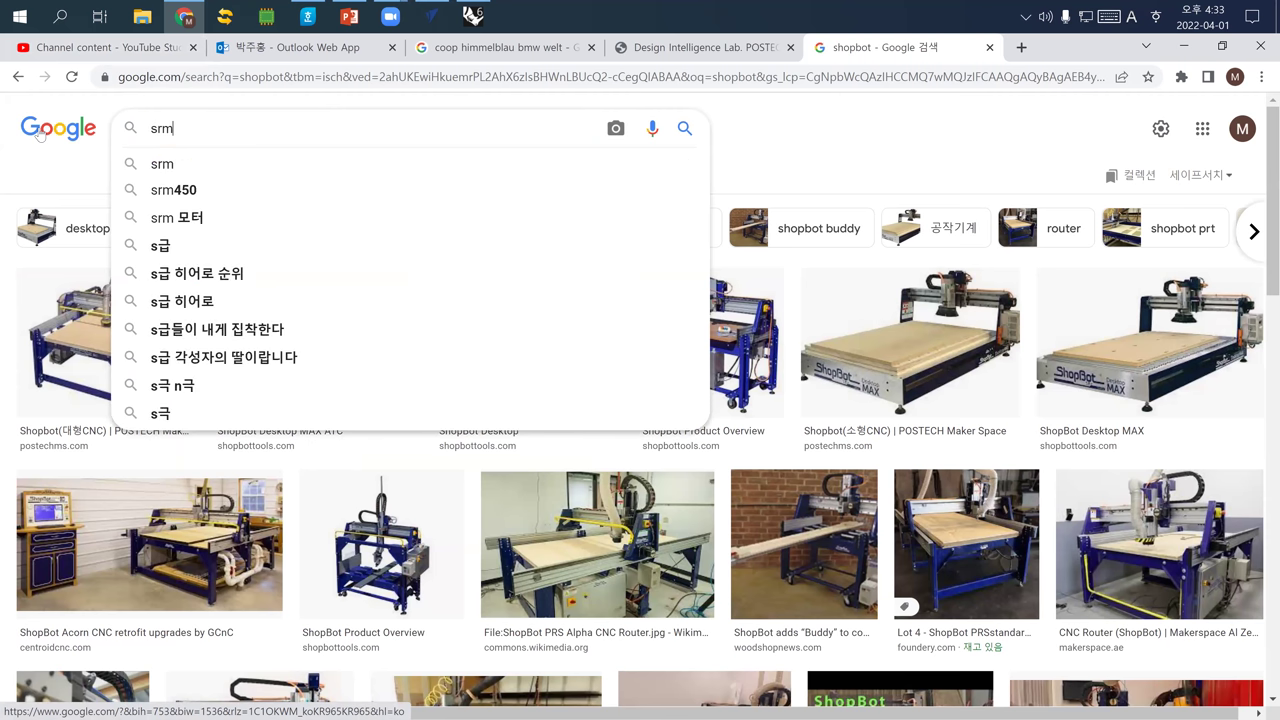
{"action": "type", "text": "roland"}
{"action": "key", "text": "Return"}
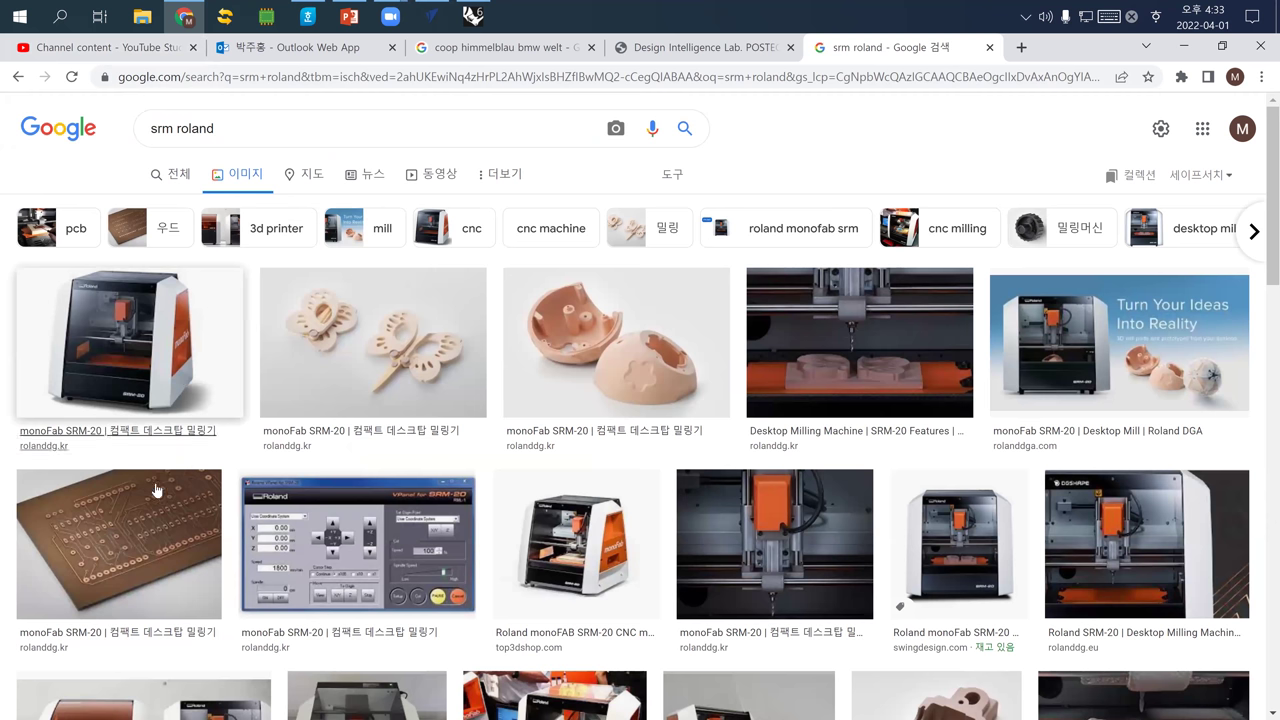
Narrow the Roland milling machine image search to "srm roland pcb".
{"action": "left_click", "coordinate": [289, 138]}
{"action": "type", "text": "pcb"}
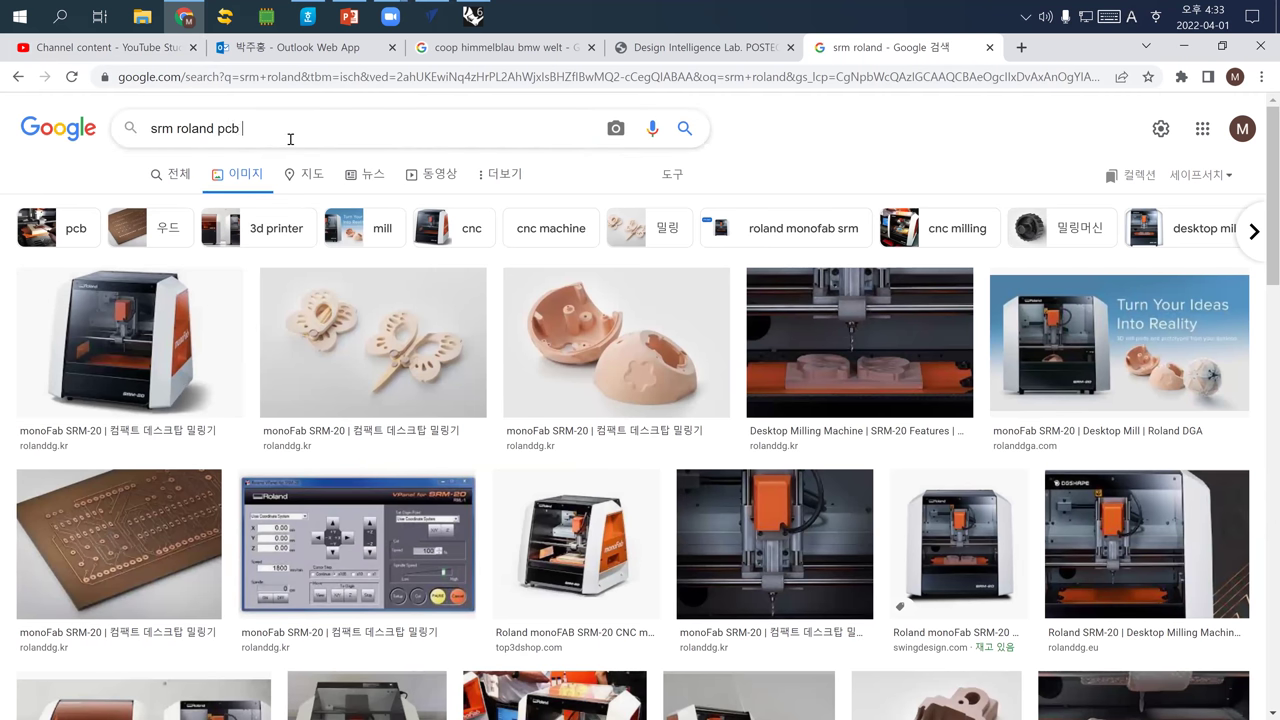
{"action": "key", "text": "Return"}
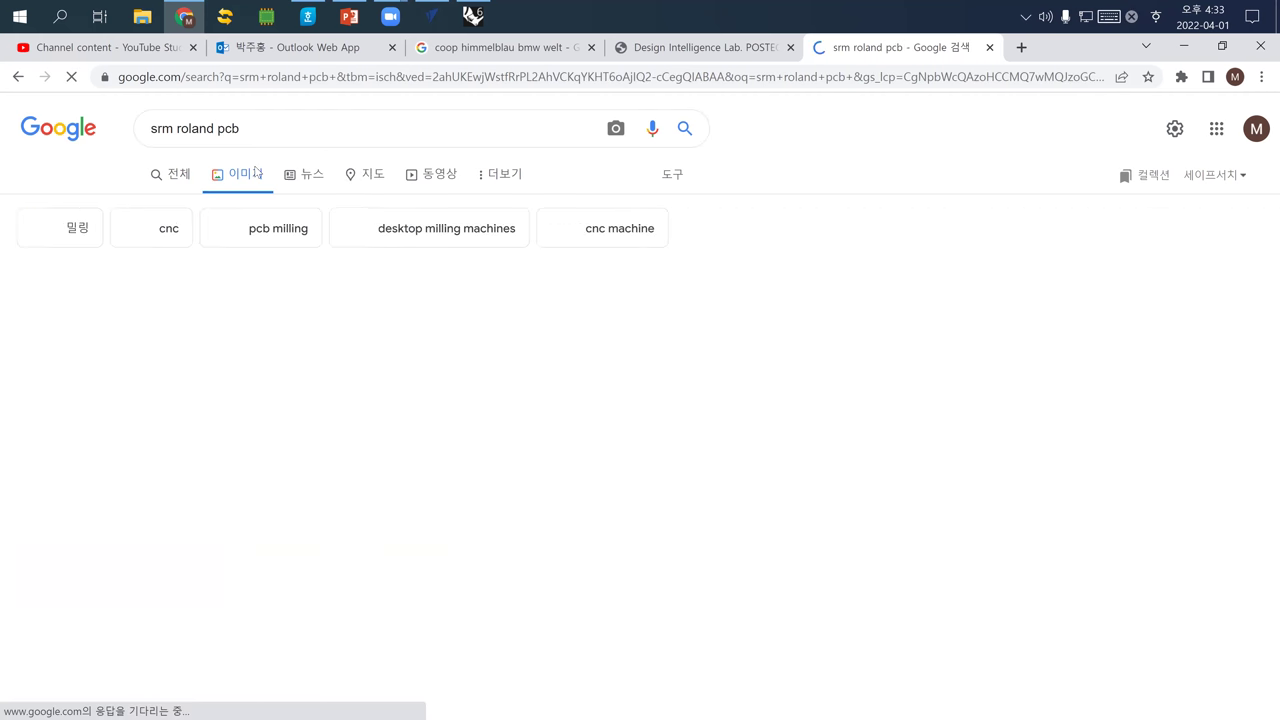
Preview the Roland SRM-20 PC board cutting image and the Aalto Fablab PCB milling video with its related images.
{"action": "left_click", "coordinate": [210, 530]}
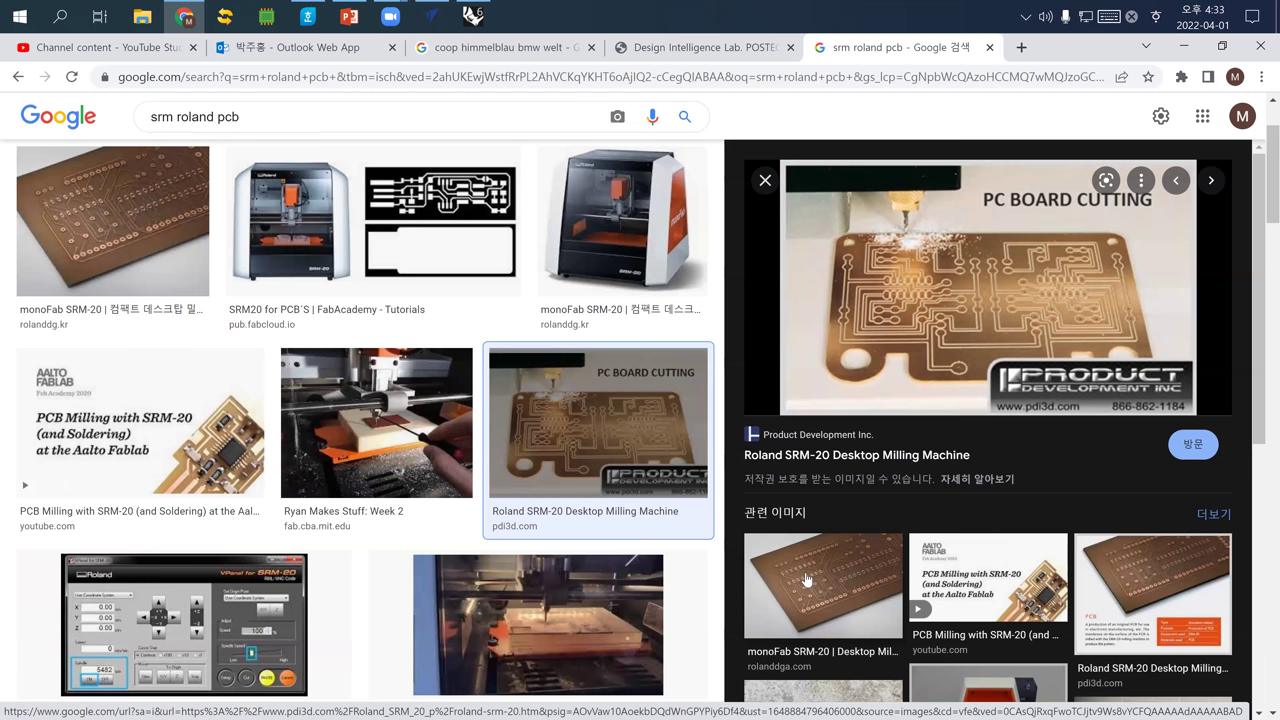
{"action": "left_click", "coordinate": [210, 445]}
{"action": "scroll", "coordinate": [987, 517], "scroll_direction": "down", "scroll_amount": 2}
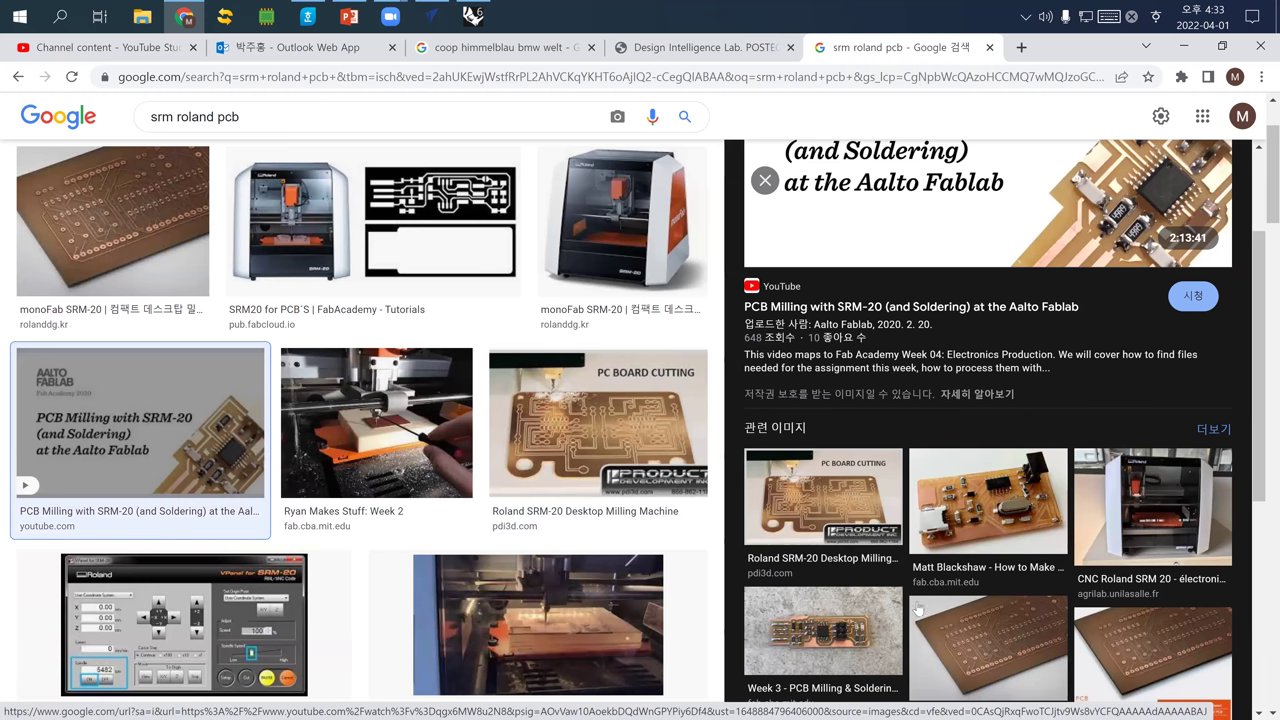
Search the images for "pcb arduino" and look over the board examples.
{"action": "key", "text": "slash"}
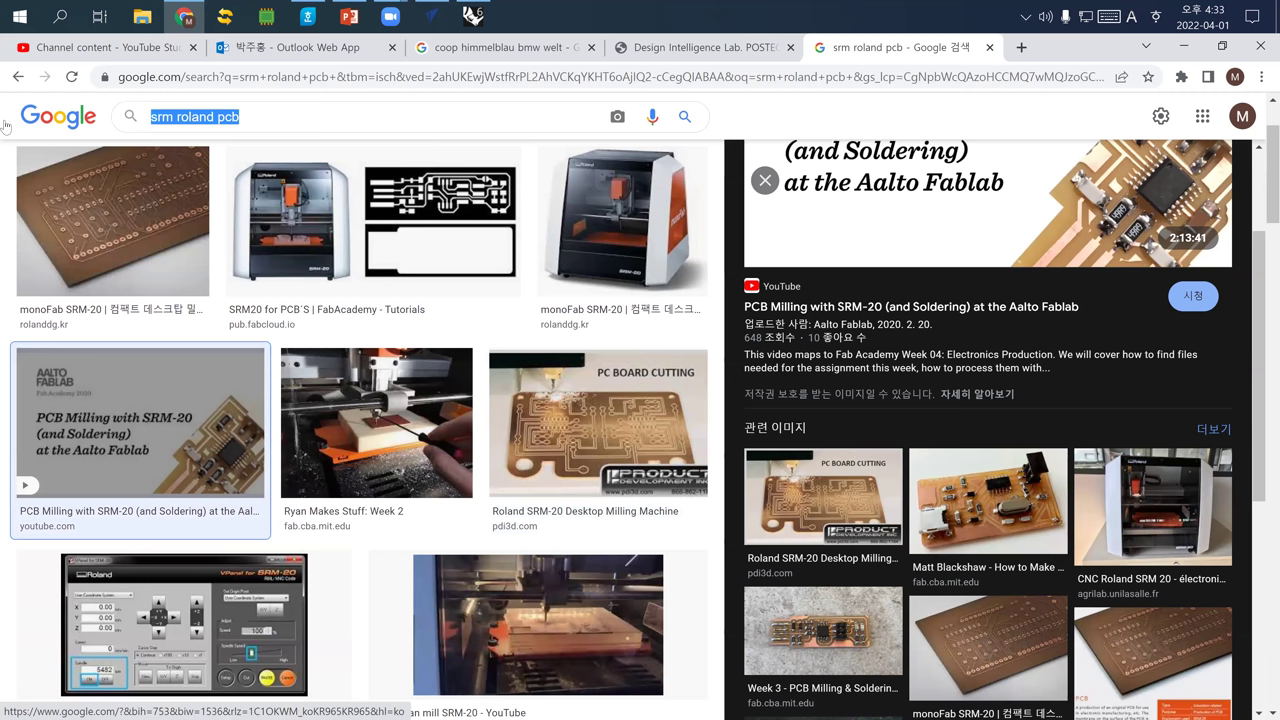
{"action": "type", "text": "pcb arduino"}
{"action": "key", "text": "Return"}
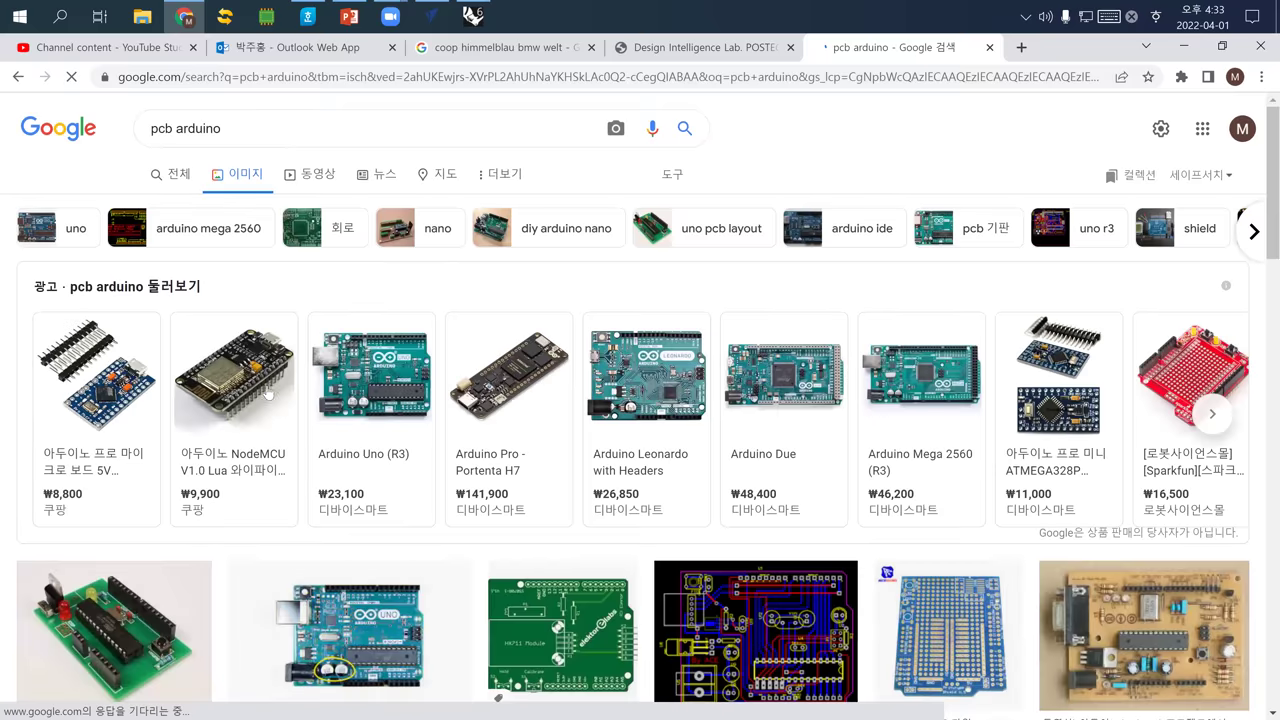
{"action": "scroll", "coordinate": [1080, 427], "scroll_direction": "down", "scroll_amount": 3}
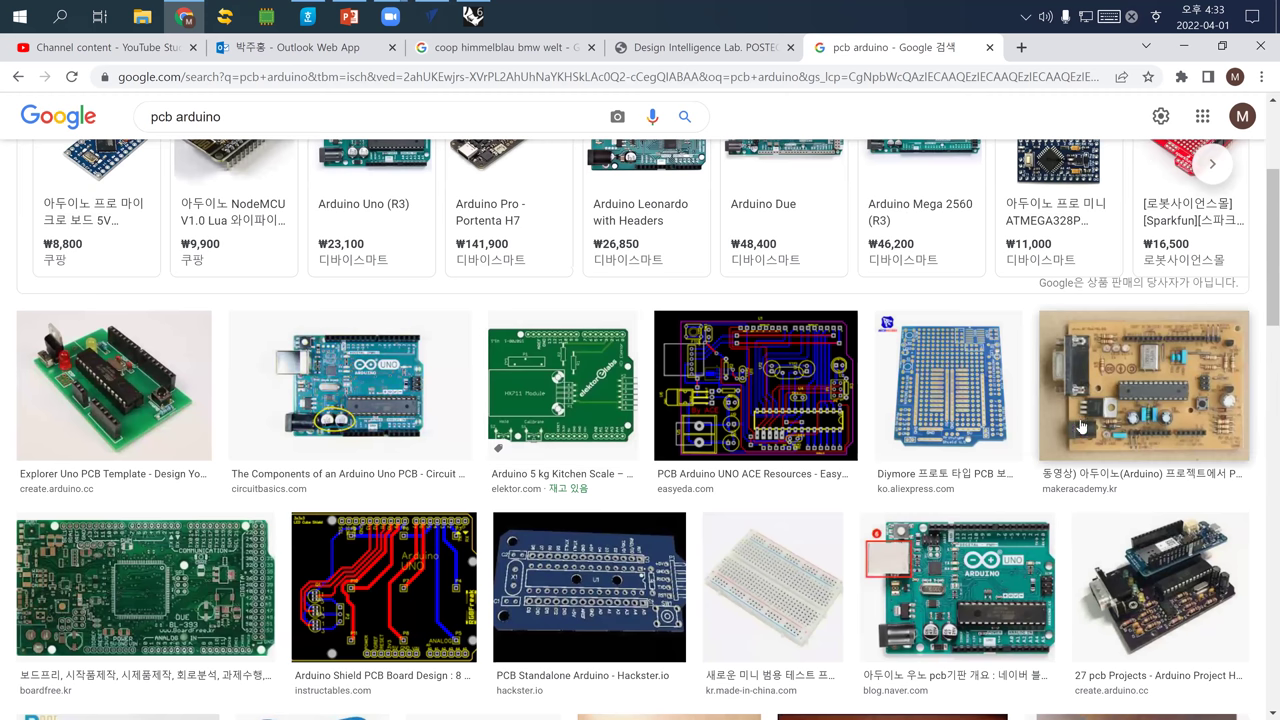
Preview the EGYDuino Arduino compatible board and the Explorer Uno PCB Template among the "pcb arduino" images.
{"action": "scroll", "coordinate": [930, 425], "scroll_direction": "down", "scroll_amount": 2}
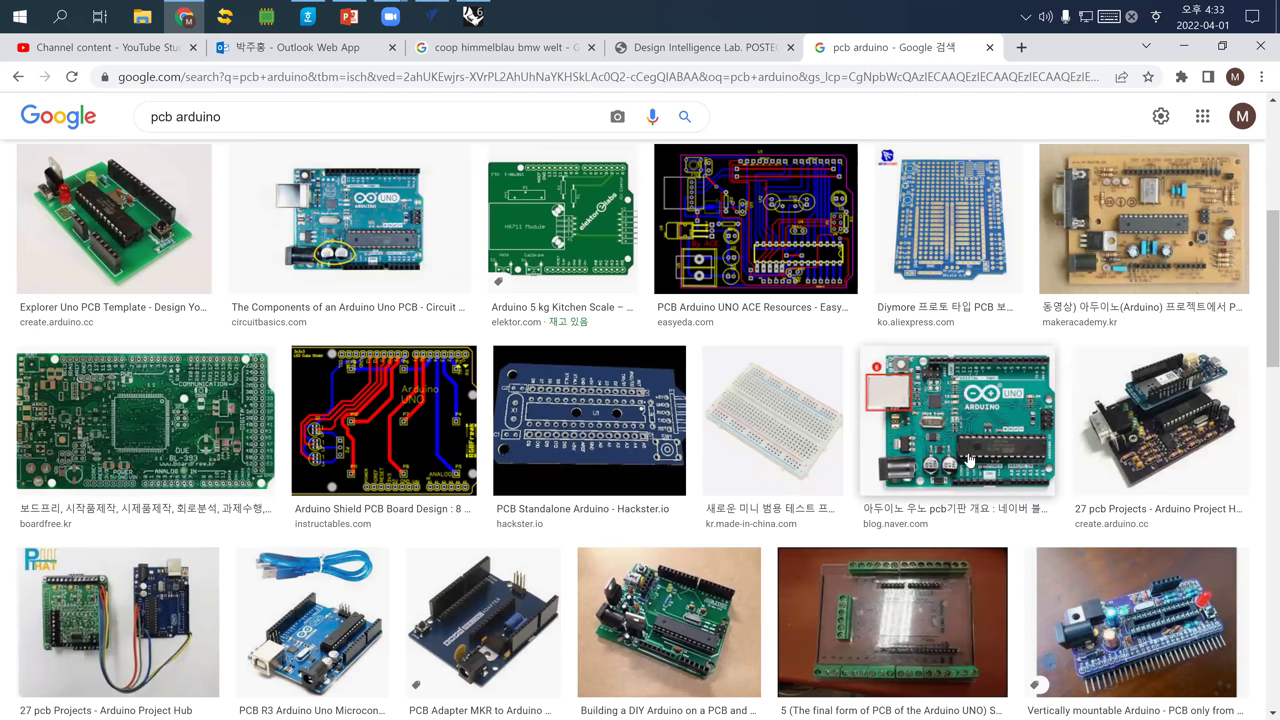
{"action": "scroll", "coordinate": [968, 459], "scroll_direction": "down", "scroll_amount": 8}
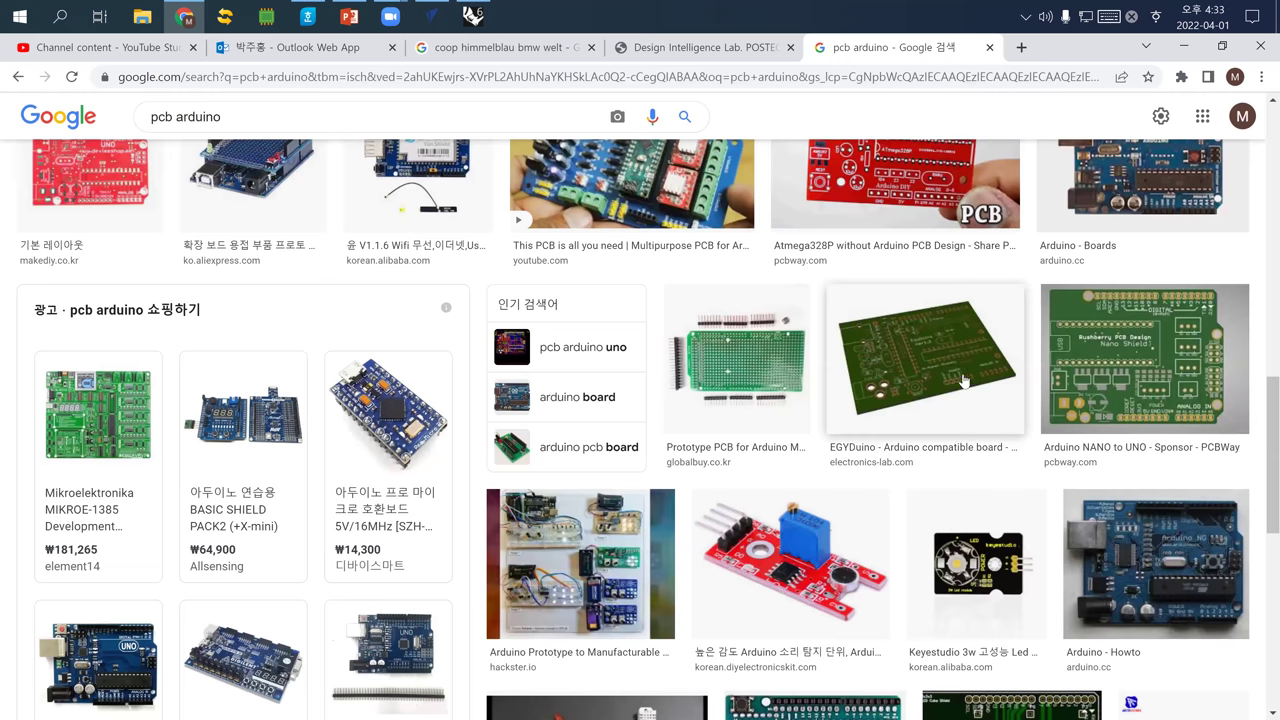
{"action": "left_click", "coordinate": [962, 381]}
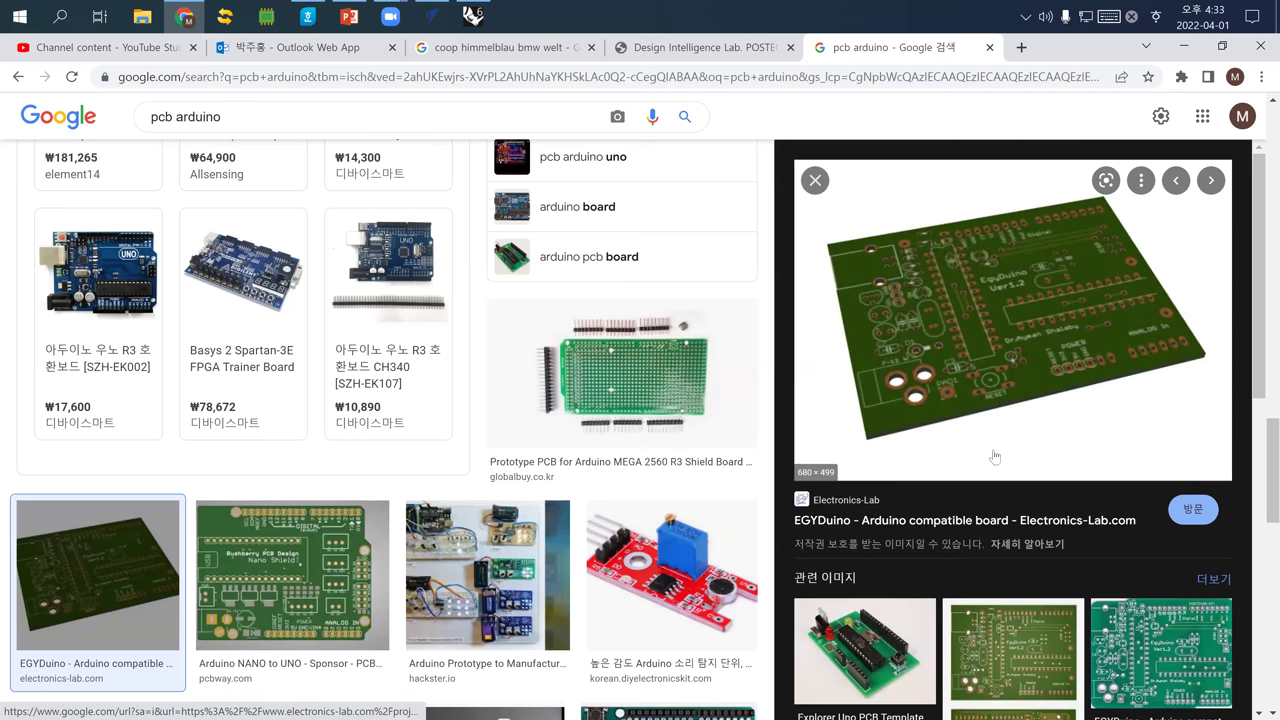
{"action": "scroll", "coordinate": [995, 457], "scroll_direction": "down", "scroll_amount": 2}
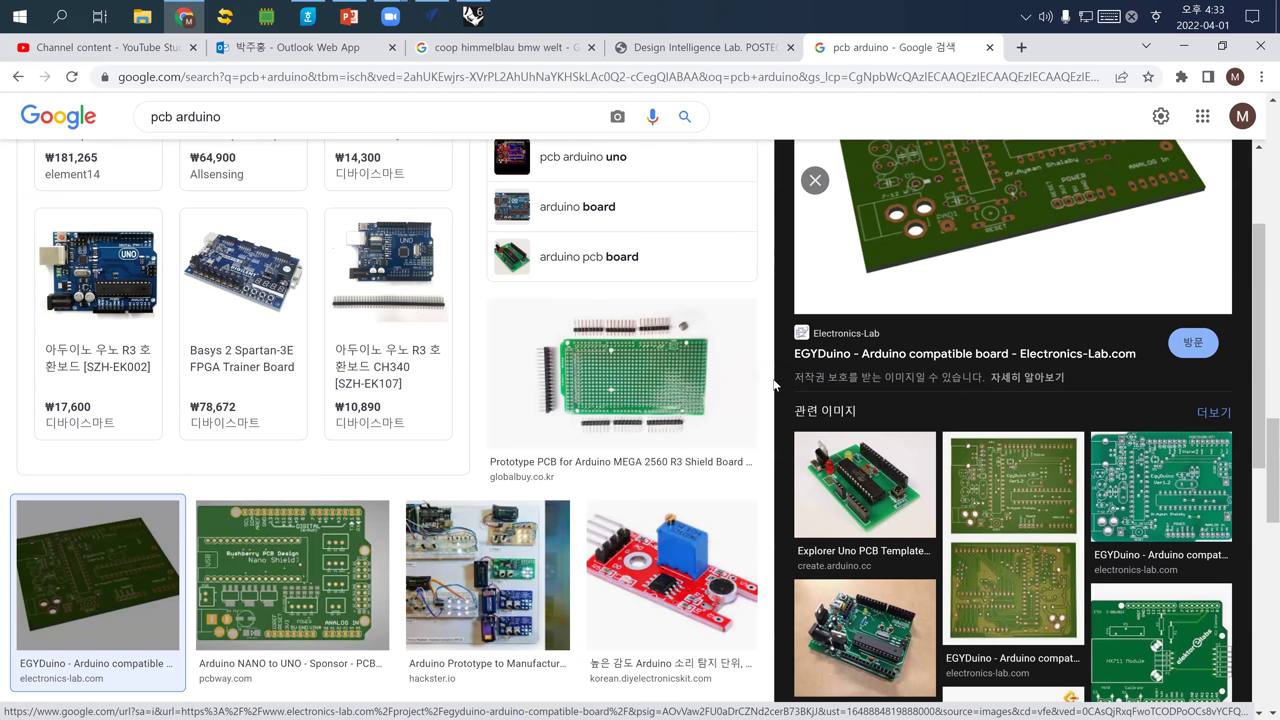
{"action": "left_click", "coordinate": [834, 510]}
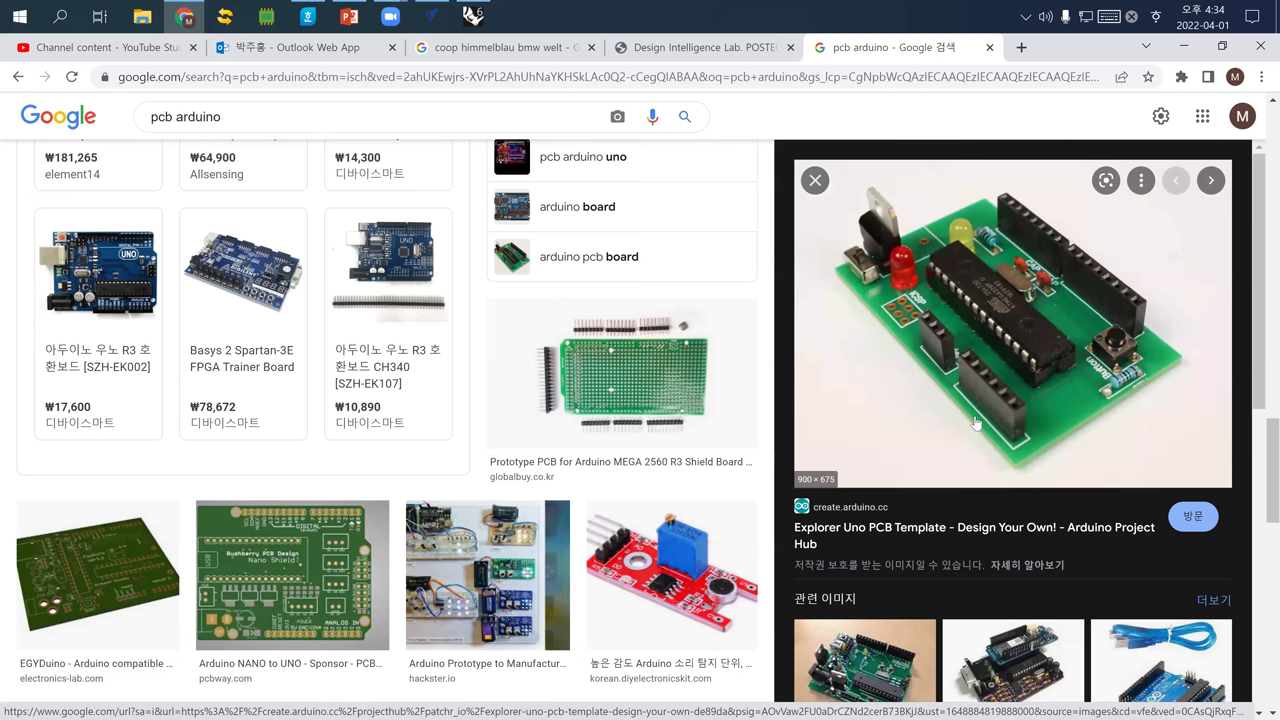
Switch to VCarve Pro with the testsurface model and its toolpaths.
{"action": "left_click", "coordinate": [388, 18]}
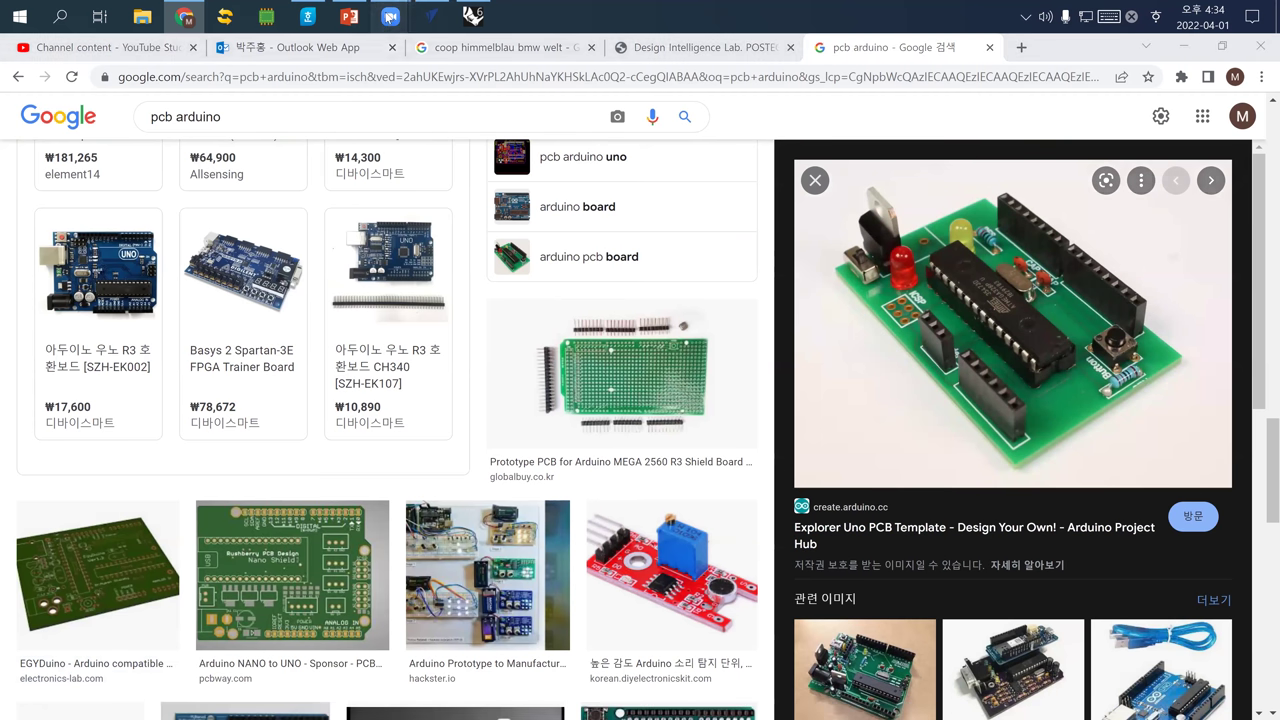
{"action": "left_click", "coordinate": [433, 18]}
{"action": "mouse_move", "coordinate": [396, 26]}
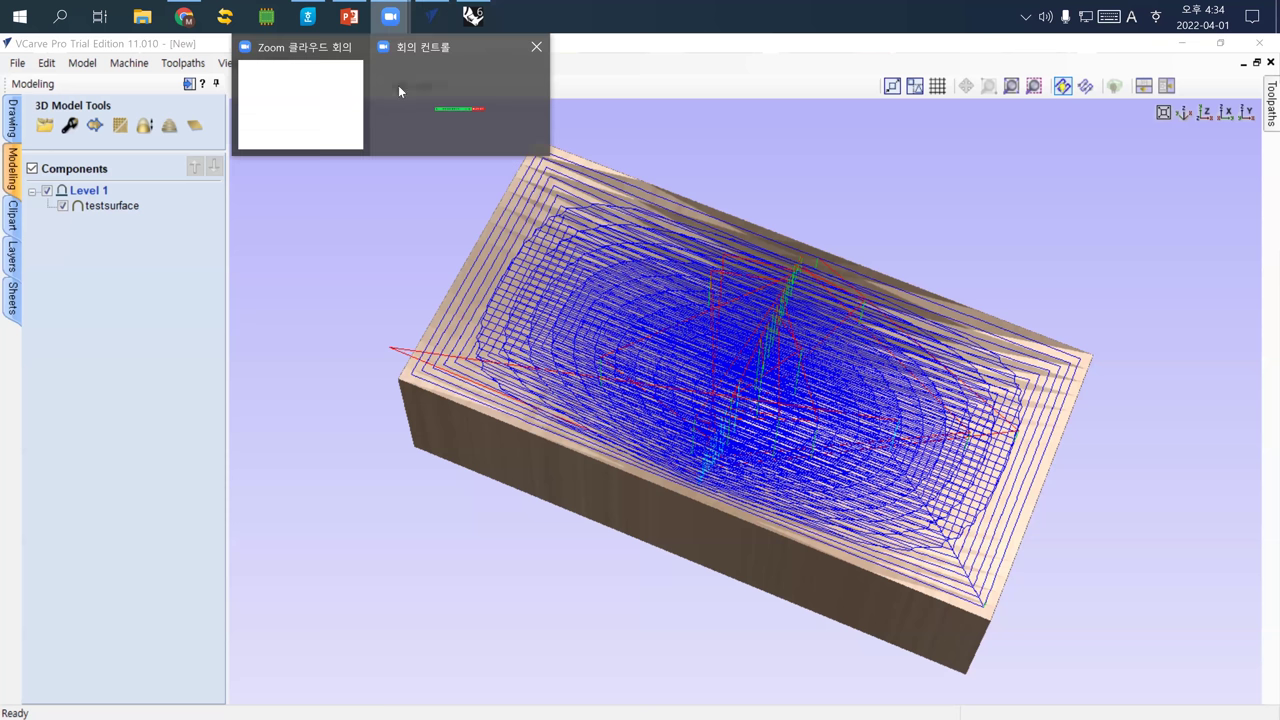